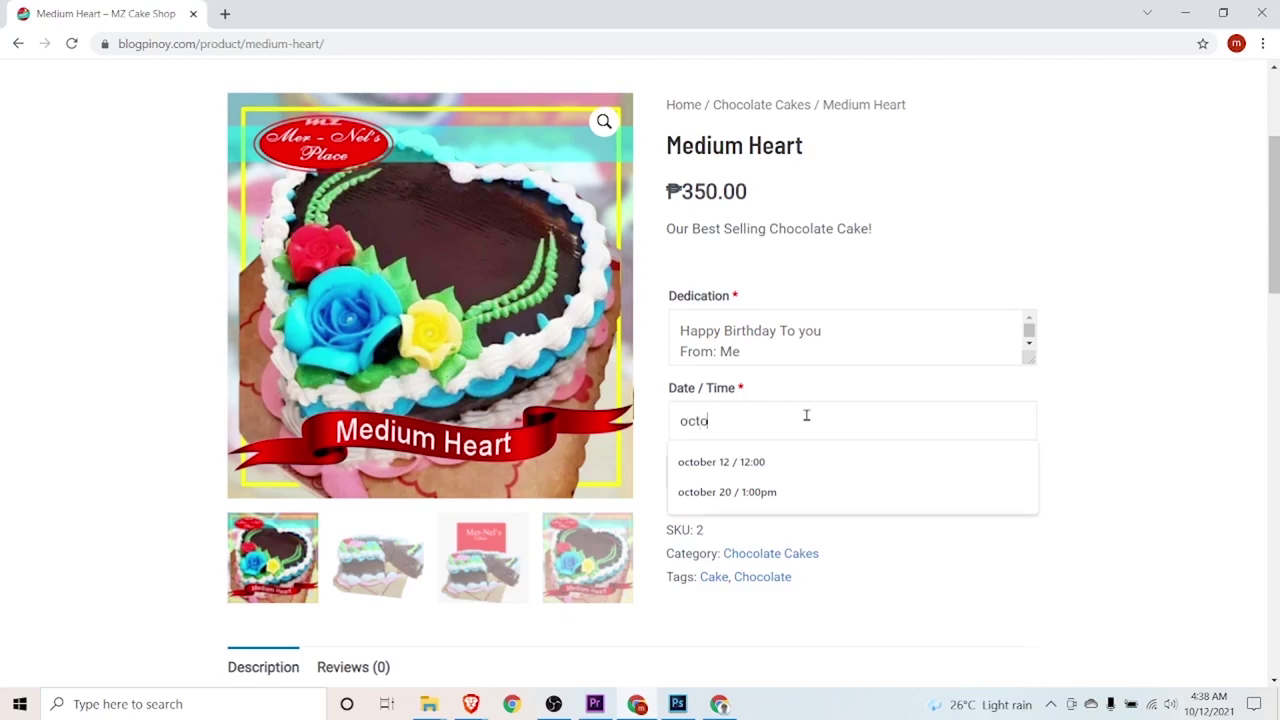
Step: Enter the delivery time 'october 31 / 01:00' and add the Medium Heart cake to the cart
{"action": "type", "text": "ver"}
{"action": "key", "text": "BackSpace"}
{"action": "type", "text": "ber 31"}
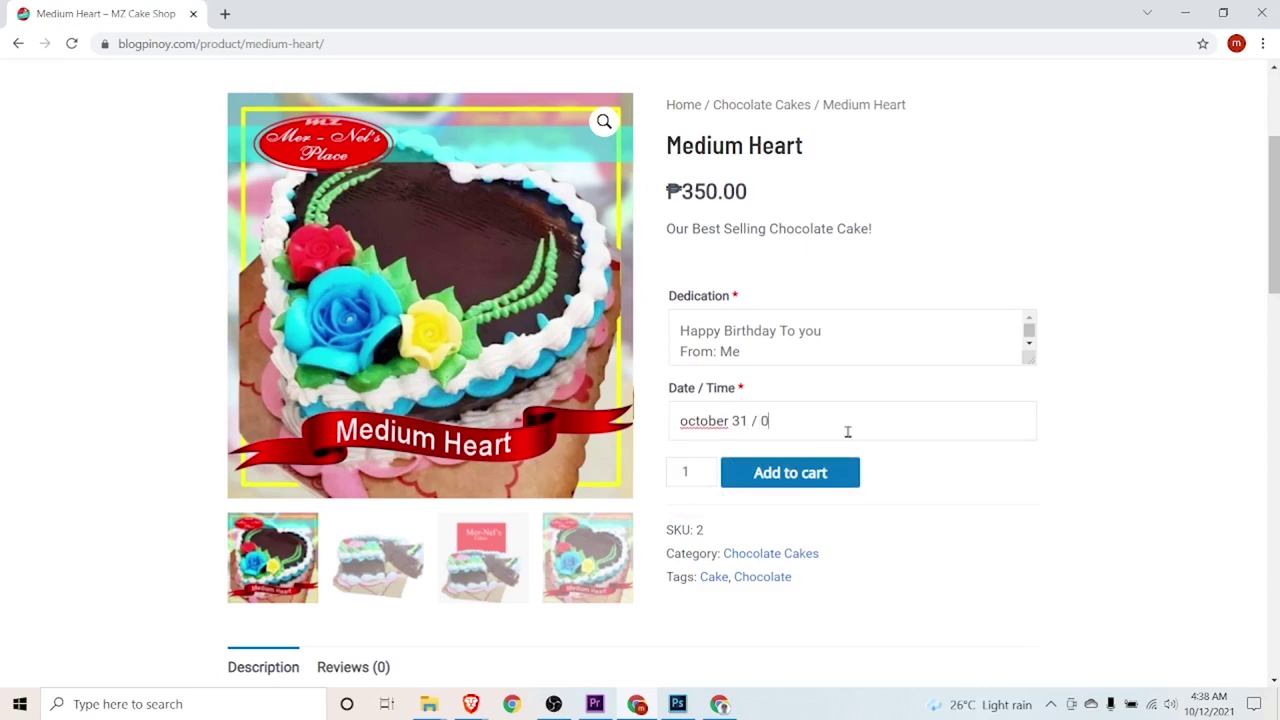
{"action": "type", "text": "/ 01:00pm"}
{"action": "scroll", "coordinate": [911, 524], "scroll_direction": "down", "scroll_amount": 2}
{"action": "scroll", "coordinate": [911, 461], "scroll_direction": "up", "scroll_amount": 1}
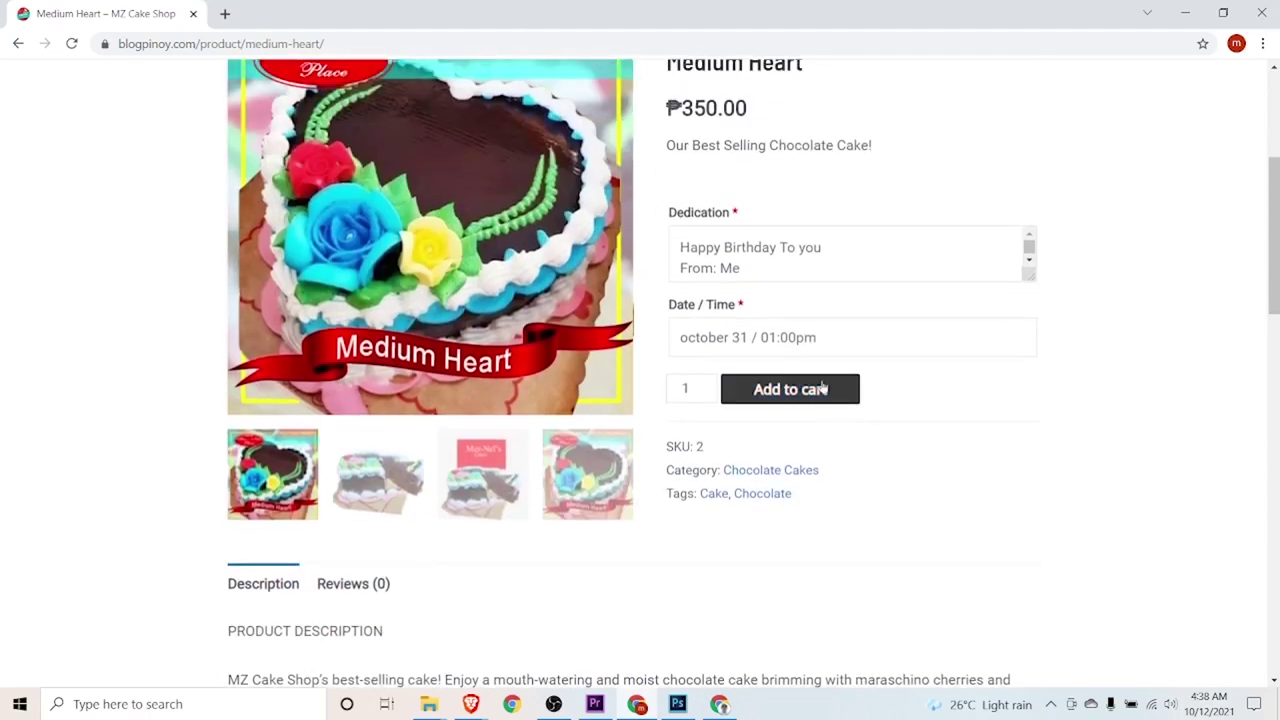
{"action": "left_click", "coordinate": [822, 389]}
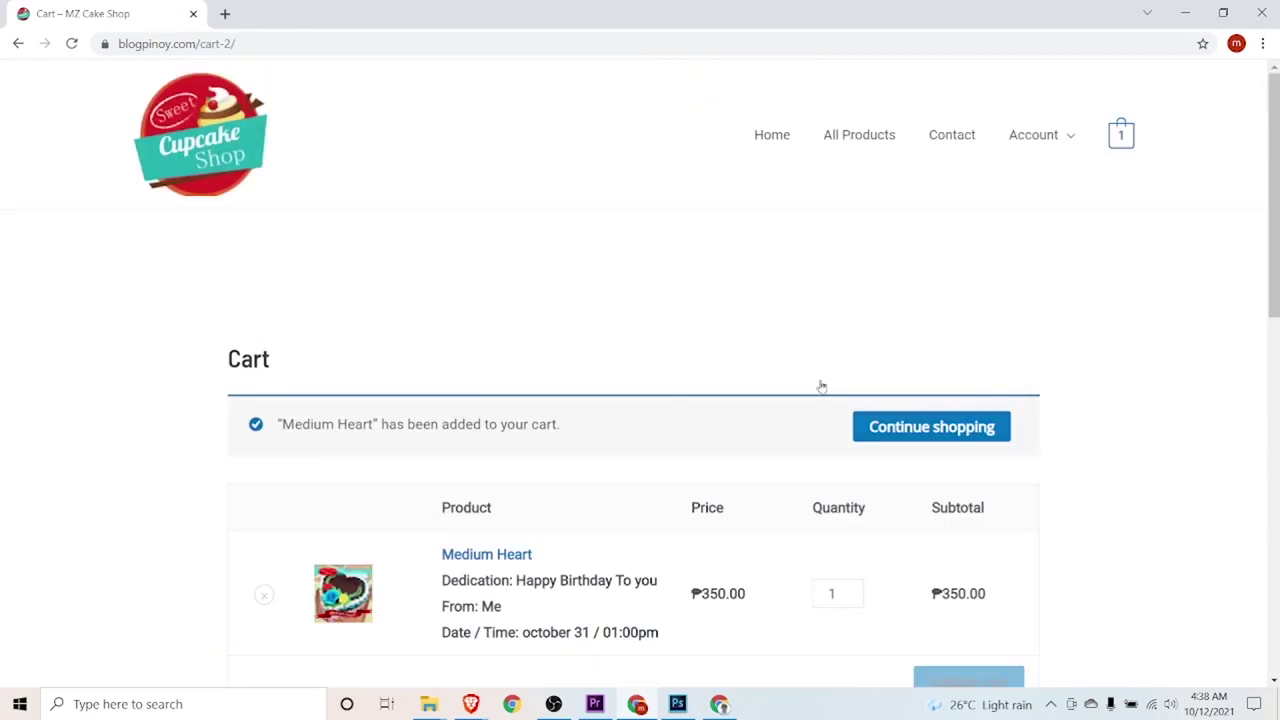
Step: Review the cart page, opening and closing the Calculate shipping form
{"action": "scroll", "coordinate": [741, 359], "scroll_direction": "down", "scroll_amount": 2}
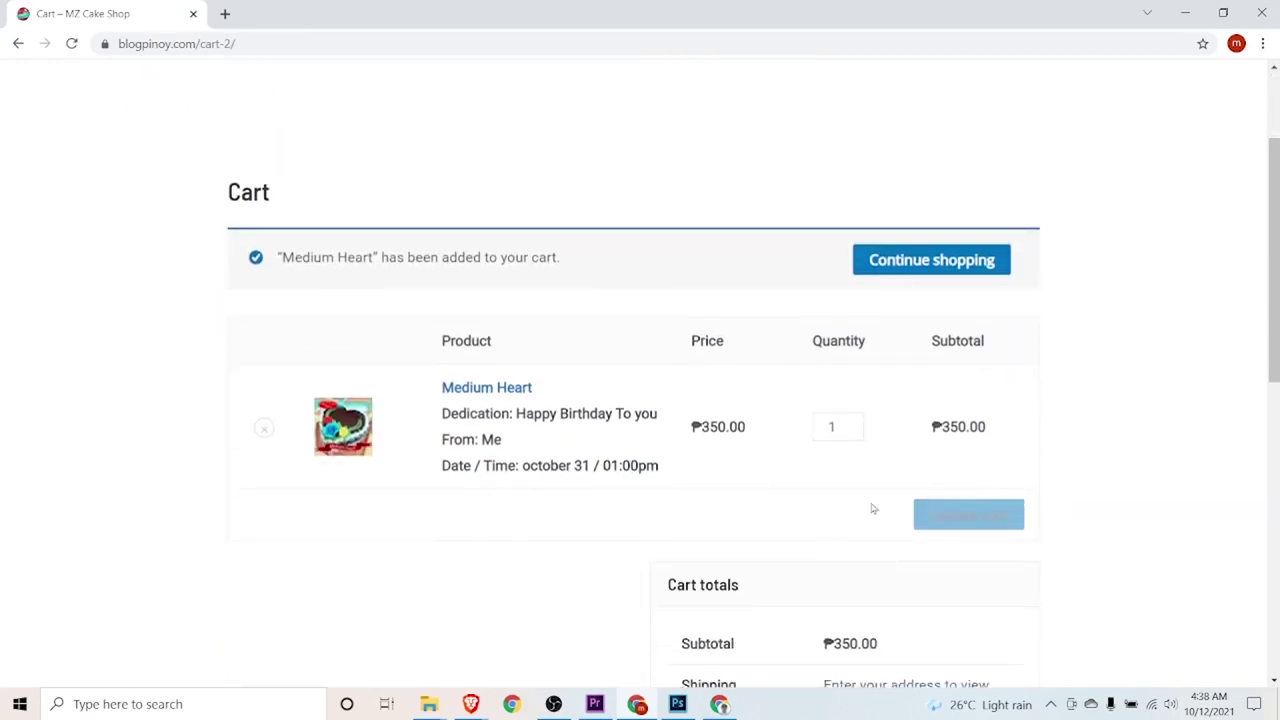
{"action": "scroll", "coordinate": [1093, 380], "scroll_direction": "down", "scroll_amount": 4}
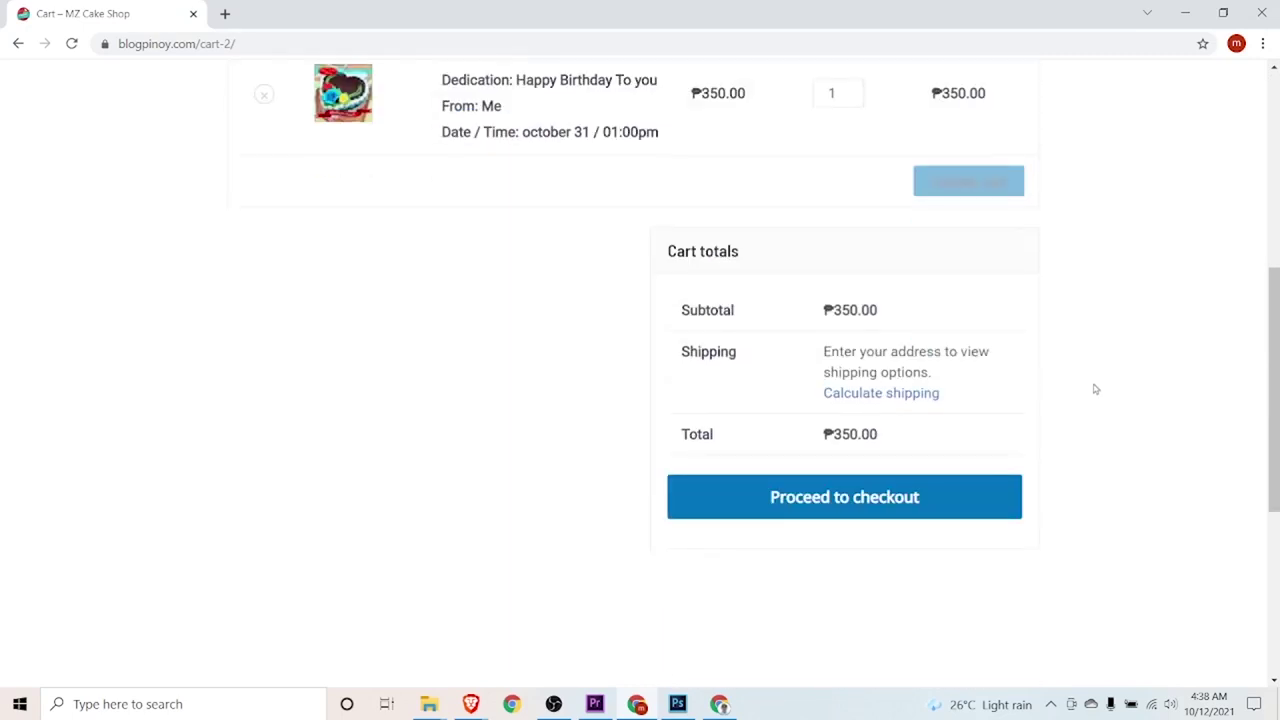
{"action": "left_click", "coordinate": [910, 398]}
{"action": "left_click", "coordinate": [910, 398]}
Step: Proceed to checkout and enter the customer's first and last name
{"action": "left_click", "coordinate": [888, 505]}
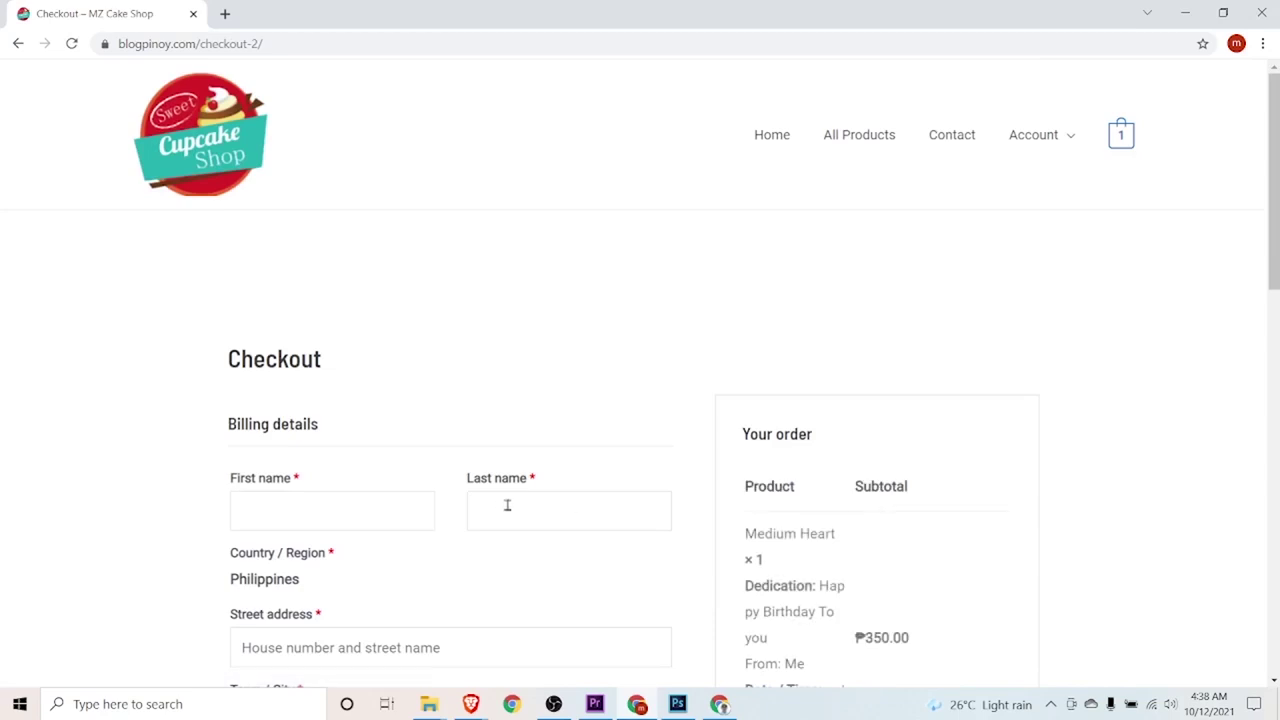
{"action": "scroll", "coordinate": [505, 503], "scroll_direction": "down", "scroll_amount": 3}
{"action": "scroll", "coordinate": [493, 495], "scroll_direction": "down", "scroll_amount": 1}
{"action": "left_click", "coordinate": [352, 110]}
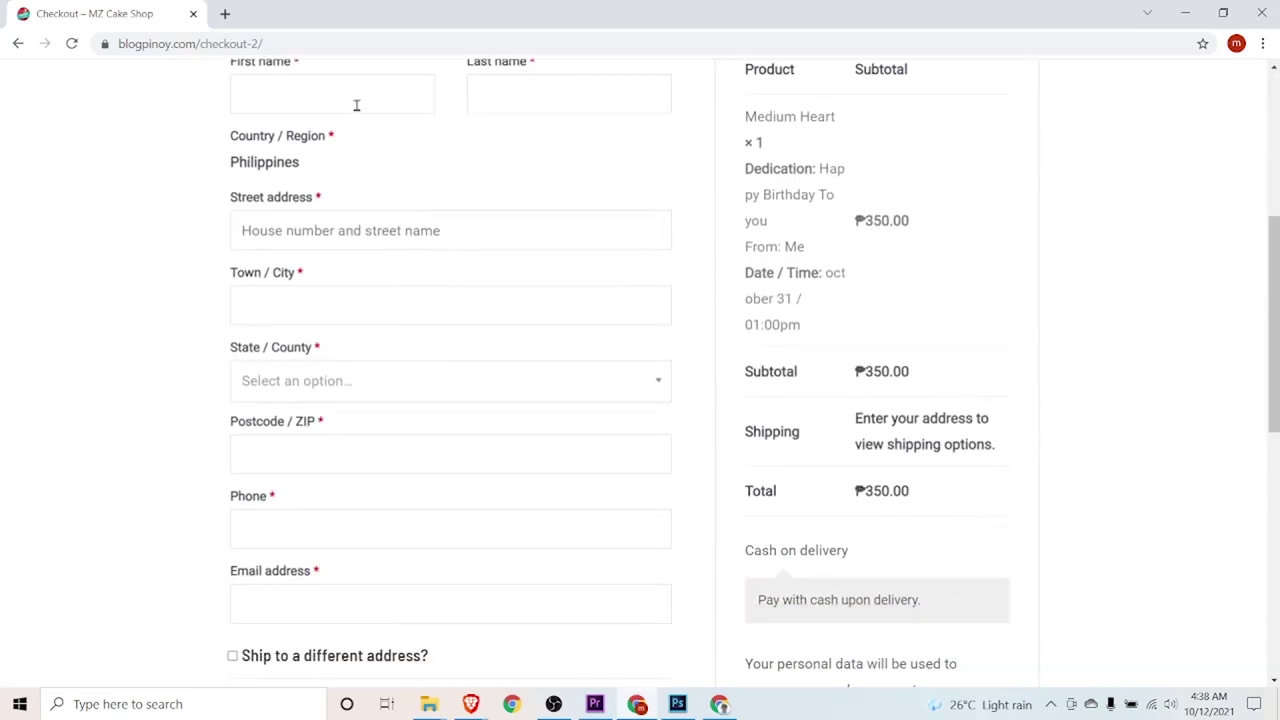
{"action": "key", "text": "Tab"}
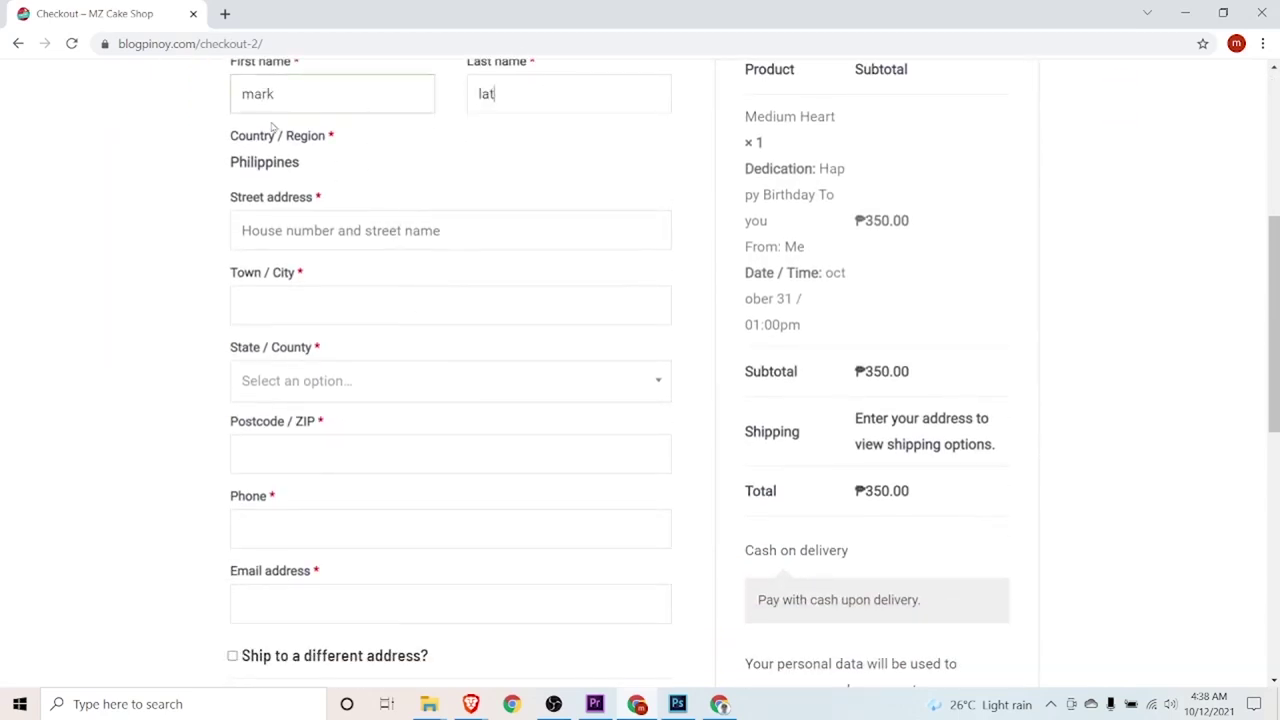
Step: Fill in the customer's street address, town, state and postcode
{"action": "left_click", "coordinate": [335, 232]}
{"action": "left_click", "coordinate": [305, 306]}
{"action": "type", "text": "baa"}
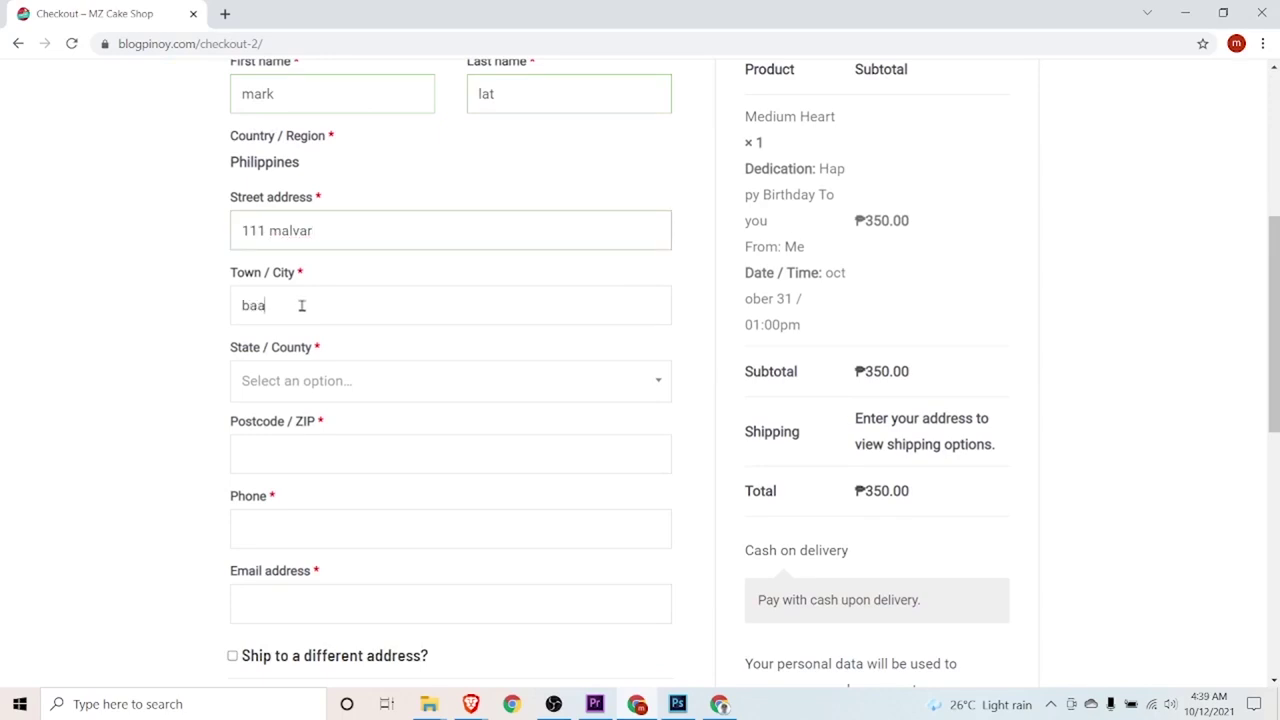
{"action": "key", "text": "BackSpace"}
{"action": "key", "text": "BackSpace"}
{"action": "key", "text": "BackSpace"}
{"action": "type", "text": "malavr"}
{"action": "left_click", "coordinate": [330, 381]}
{"action": "type", "text": "bata"}
{"action": "left_click", "coordinate": [371, 520]}
{"action": "left_click", "coordinate": [323, 454]}
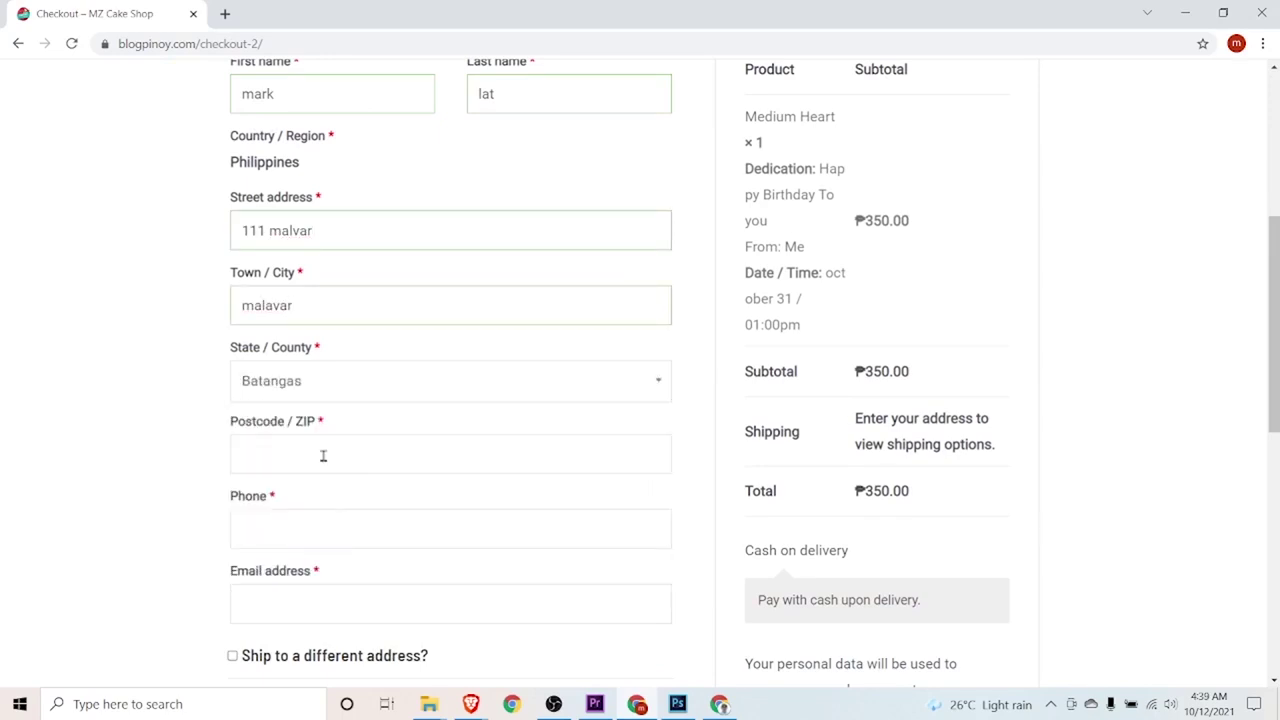
{"action": "type", "text": "4233"}
Step: Enter the customer's phone and e-mail, then fix the postcode so shipping becomes ₱100.00 flat rate
{"action": "left_click", "coordinate": [286, 529]}
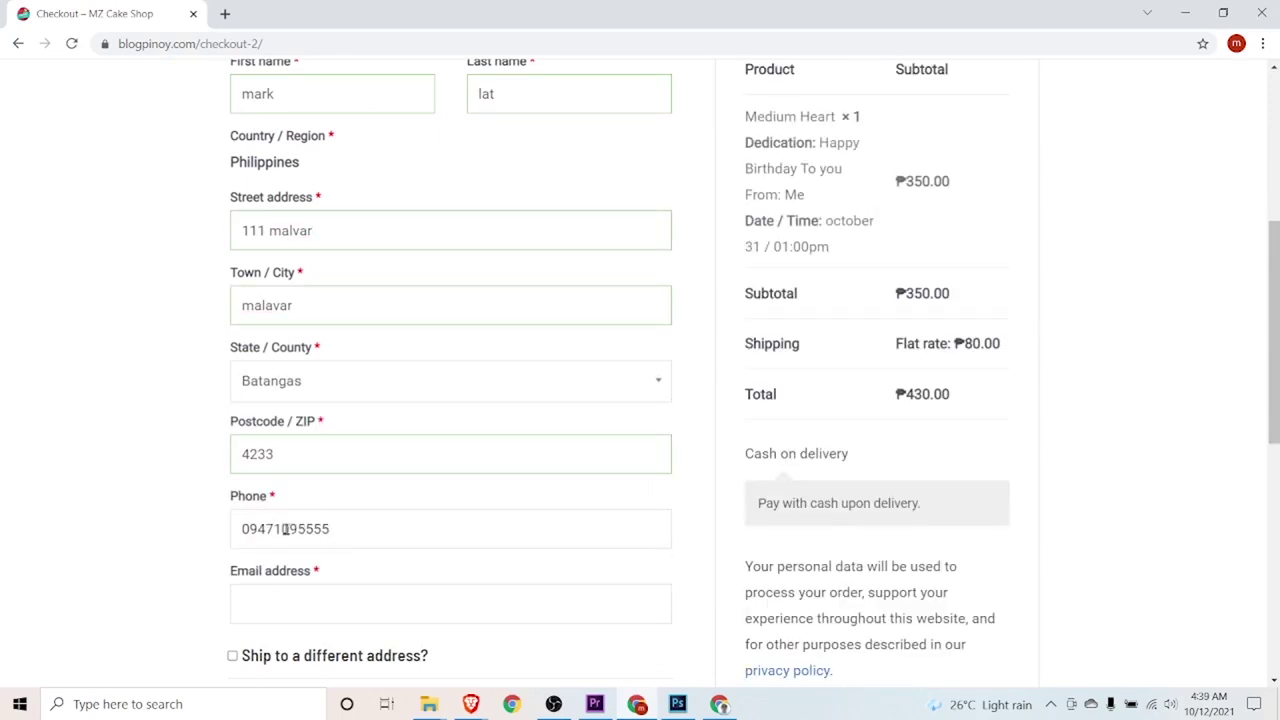
{"action": "key", "text": "Tab"}
{"action": "scroll", "coordinate": [532, 520], "scroll_direction": "down", "scroll_amount": 3}
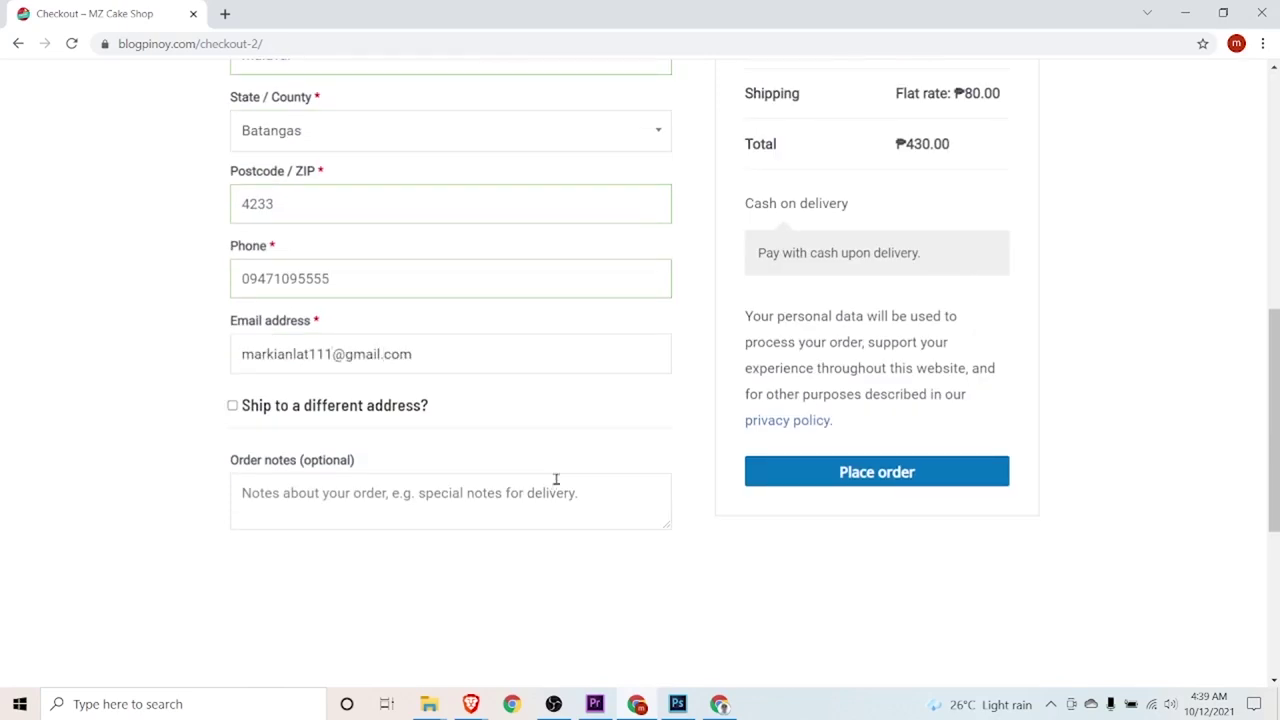
{"action": "scroll", "coordinate": [596, 499], "scroll_direction": "up", "scroll_amount": 2}
{"action": "scroll", "coordinate": [357, 455], "scroll_direction": "up", "scroll_amount": 1}
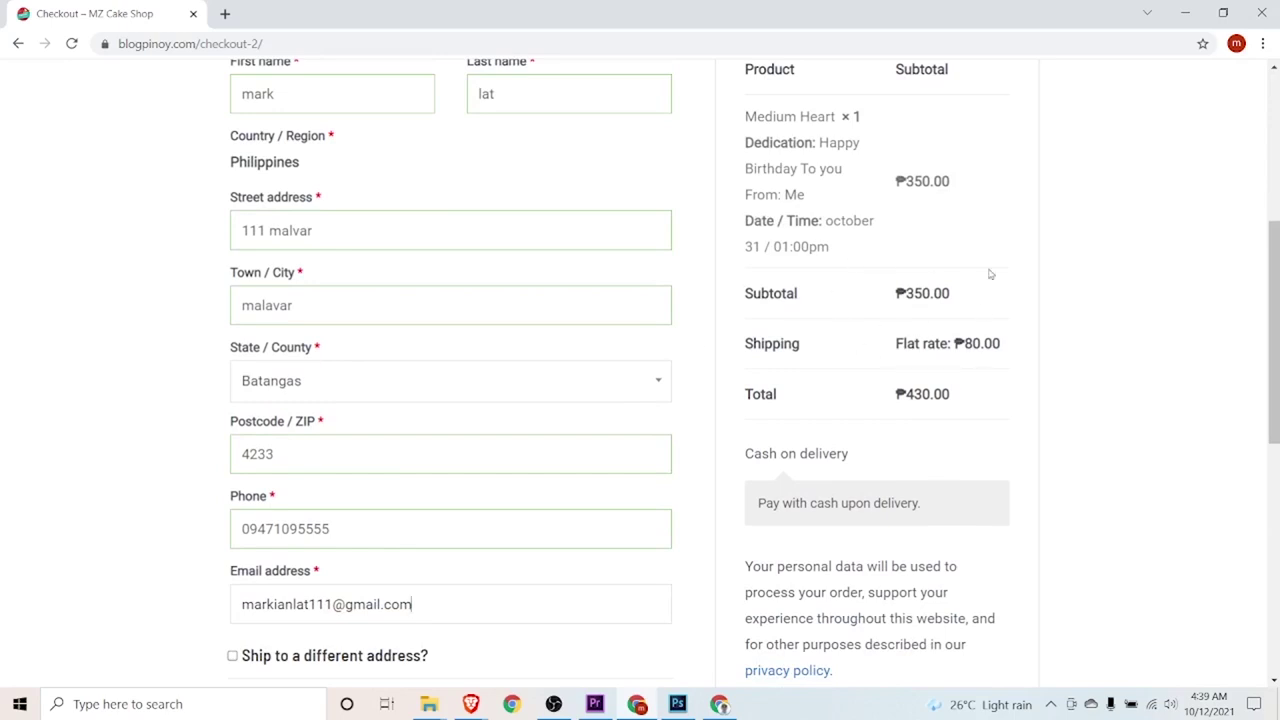
{"action": "left_click", "coordinate": [397, 463]}
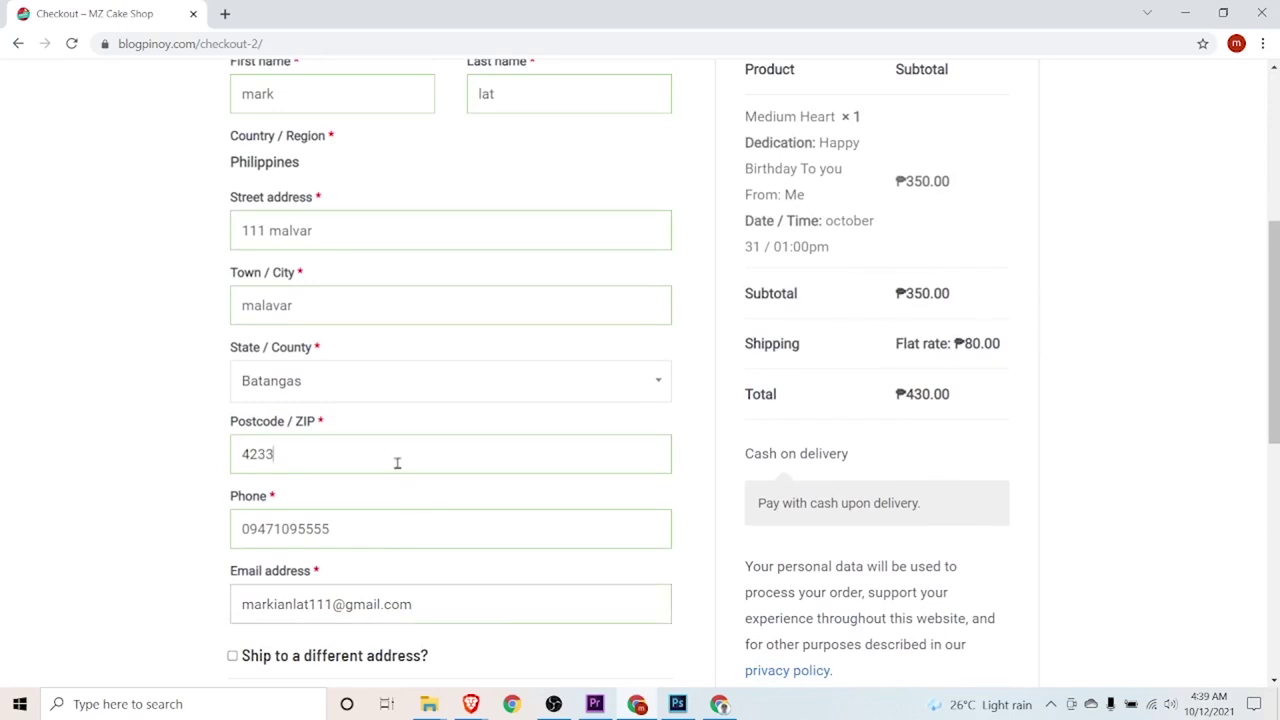
{"action": "key", "text": "BackSpace"}
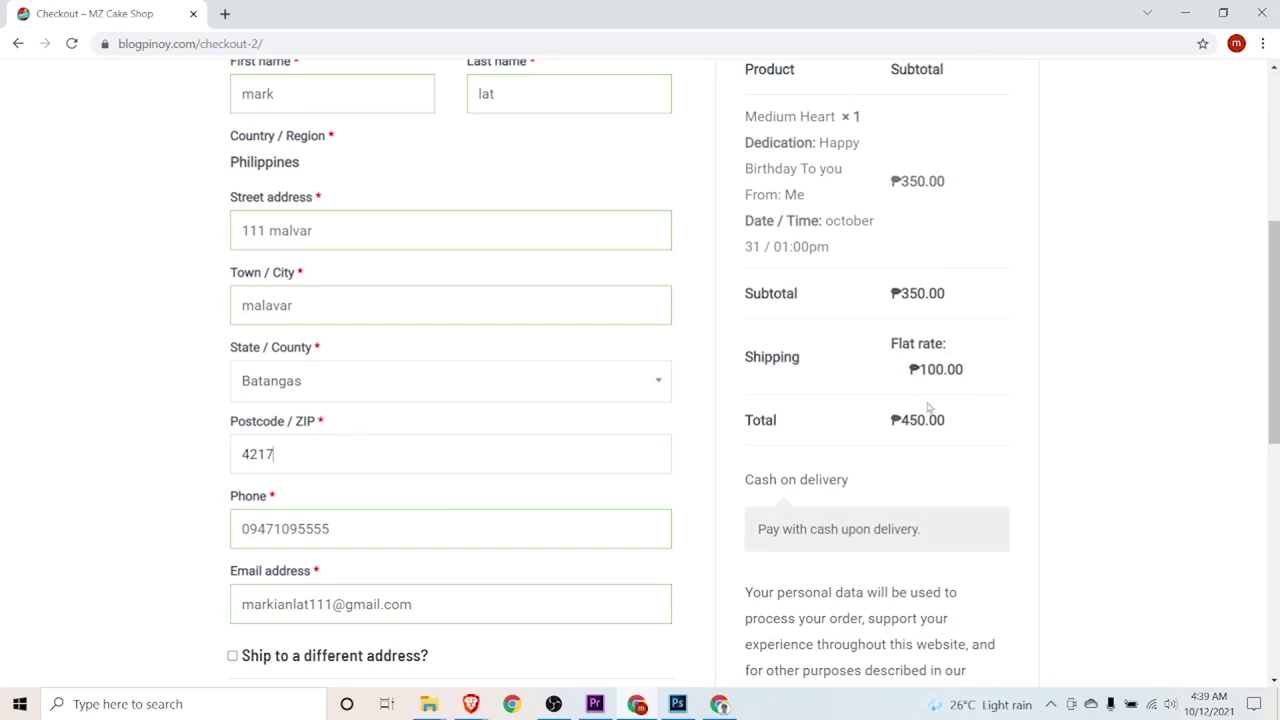
{"action": "scroll", "coordinate": [886, 400], "scroll_direction": "down", "scroll_amount": 3}
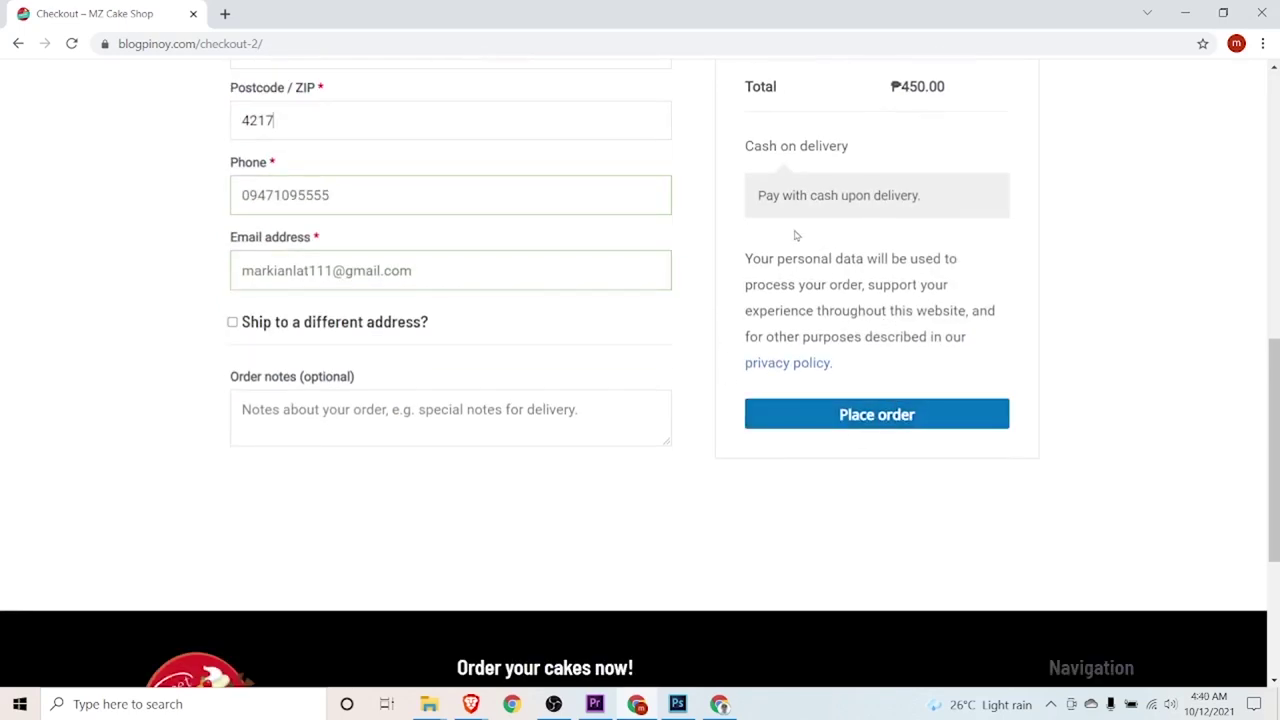
Step: Place the ₱450.00 cash-on-delivery order and review the order-received page
{"action": "left_click", "coordinate": [894, 425]}
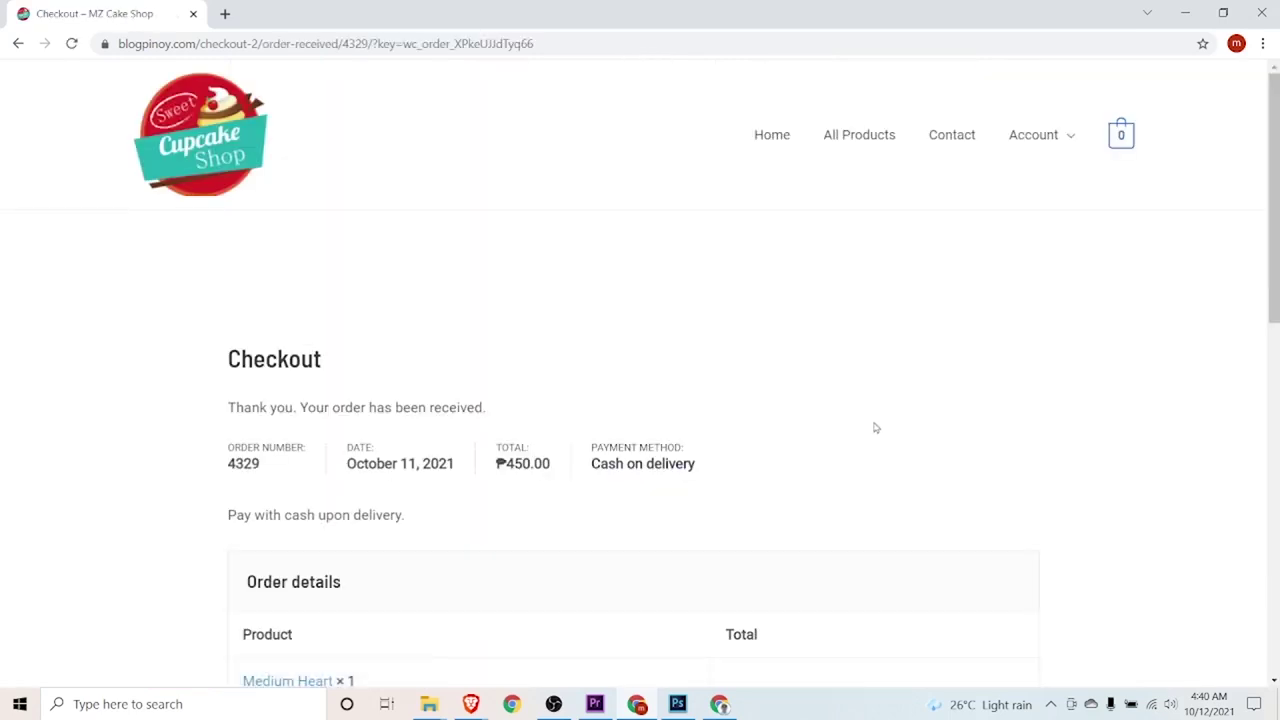
{"action": "scroll", "coordinate": [860, 425], "scroll_direction": "down", "scroll_amount": 2}
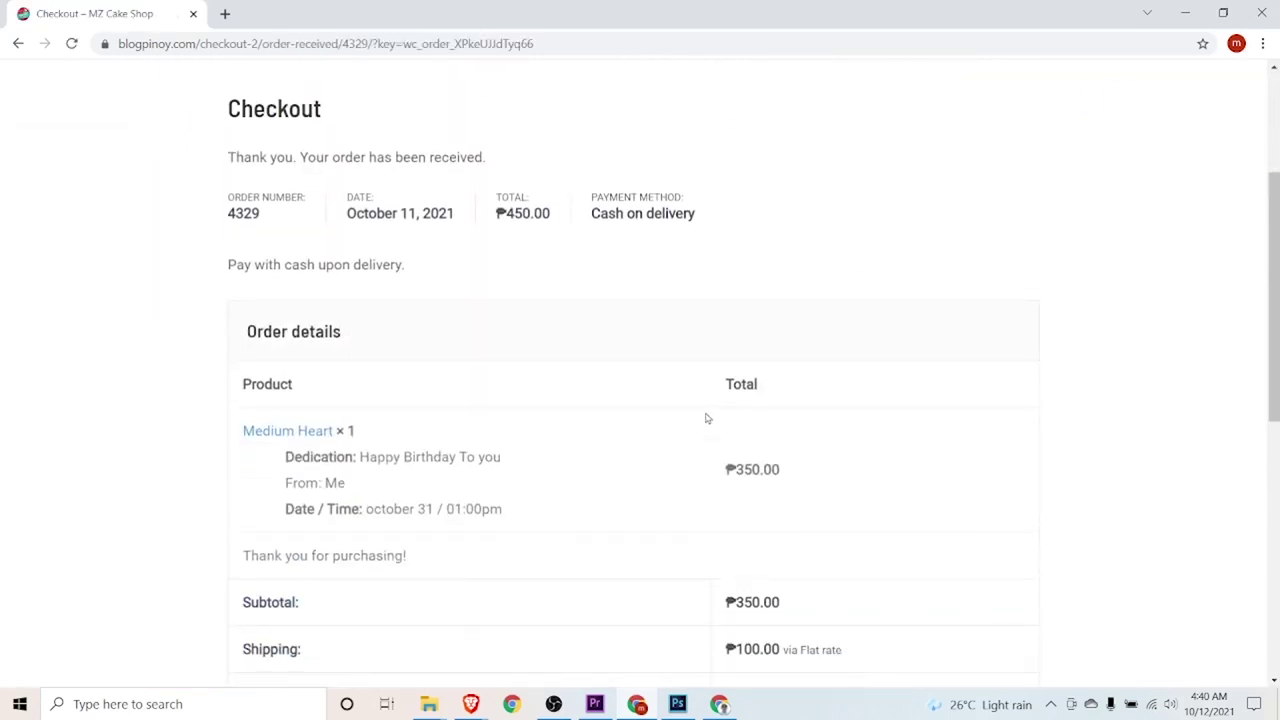
{"action": "scroll", "coordinate": [706, 418], "scroll_direction": "down", "scroll_amount": 2}
{"action": "scroll", "coordinate": [775, 428], "scroll_direction": "up", "scroll_amount": 4}
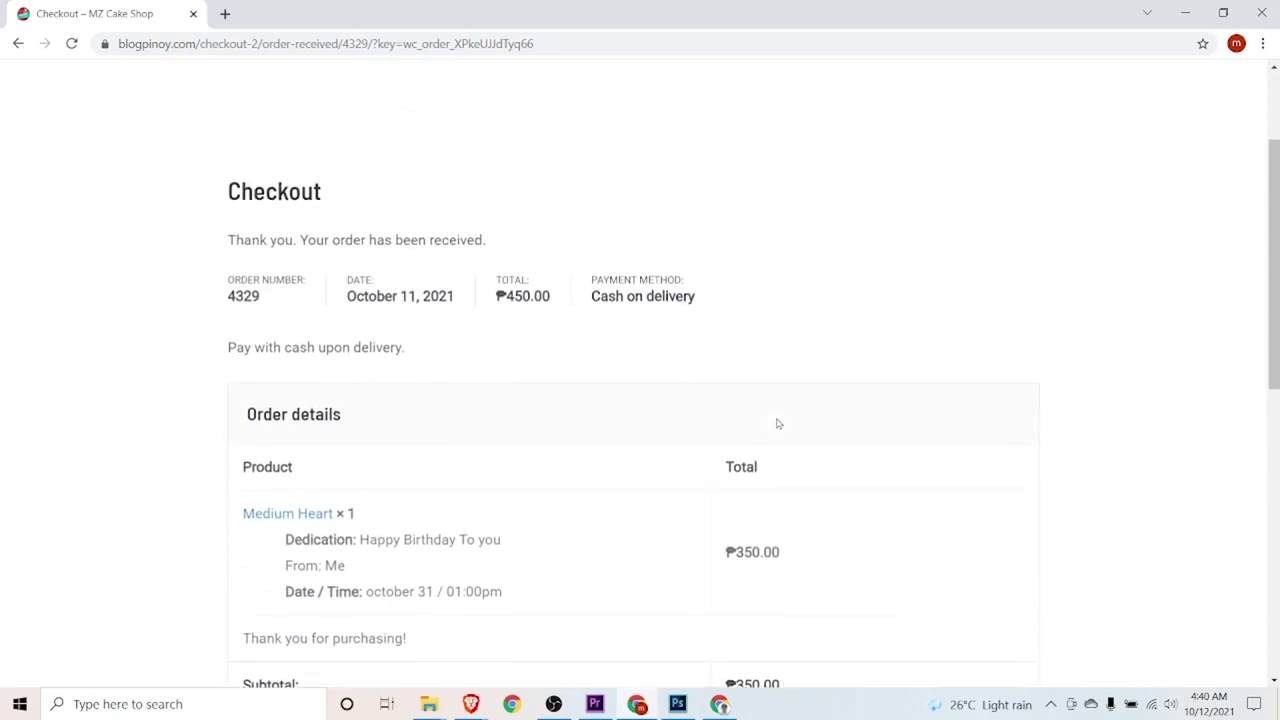
{"action": "scroll", "coordinate": [777, 424], "scroll_direction": "down", "scroll_amount": 4}
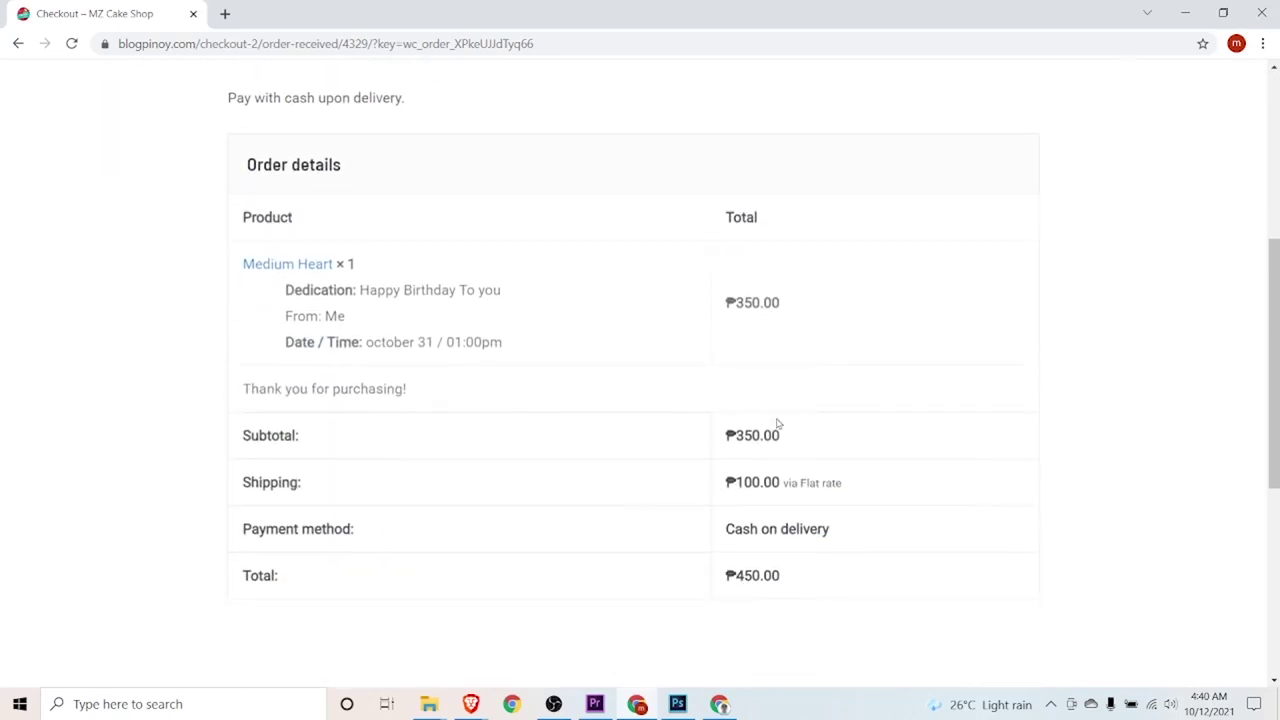
{"action": "scroll", "coordinate": [778, 424], "scroll_direction": "up", "scroll_amount": 3}
Step: Log in to blogpinoy.com/wp-admin in a new tab, re-entering the password
{"action": "left_click", "coordinate": [225, 14]}
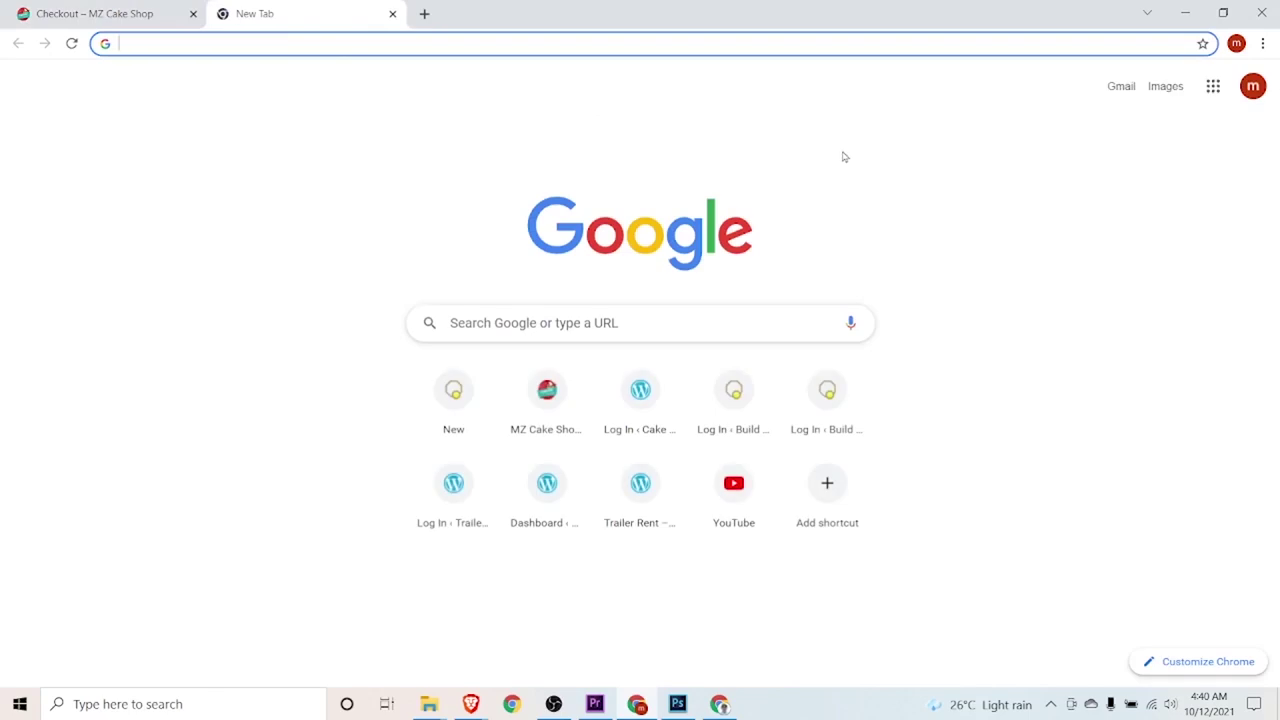
{"action": "type", "text": "blogpinoy.com/wp-admin"}
{"action": "key", "text": "Return"}
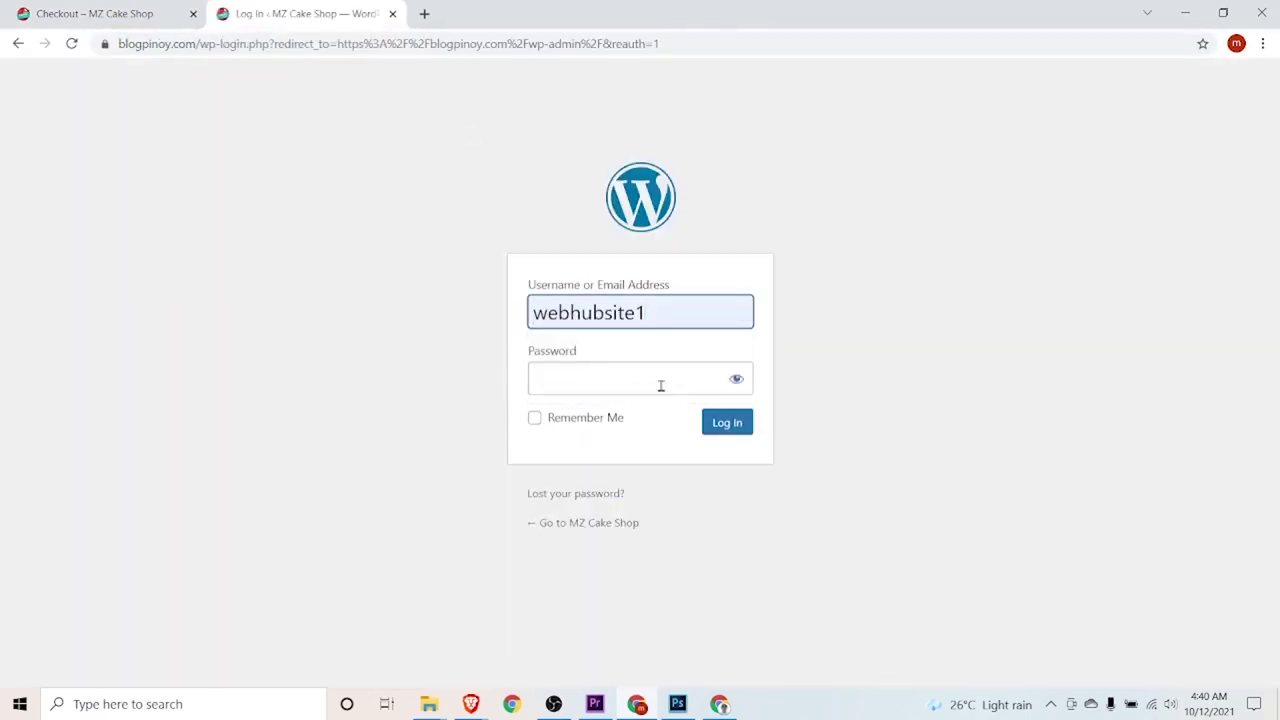
{"action": "left_click", "coordinate": [660, 385]}
{"action": "type", "text": "******"}
{"action": "key", "text": "Return"}
{"action": "type", "text": "******"}
{"action": "key", "text": "Return"}
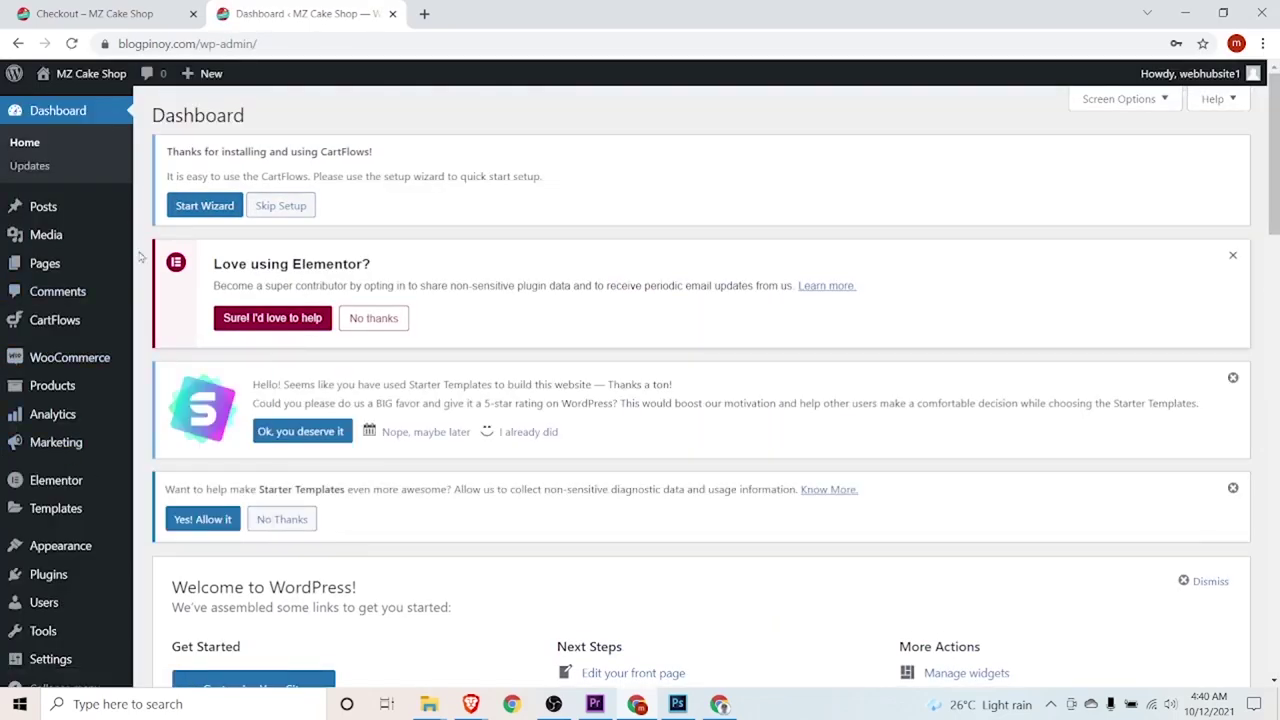
Step: Open the new order's Edit Order page from the WooCommerce Orders list
{"action": "mouse_move", "coordinate": [70, 357]}
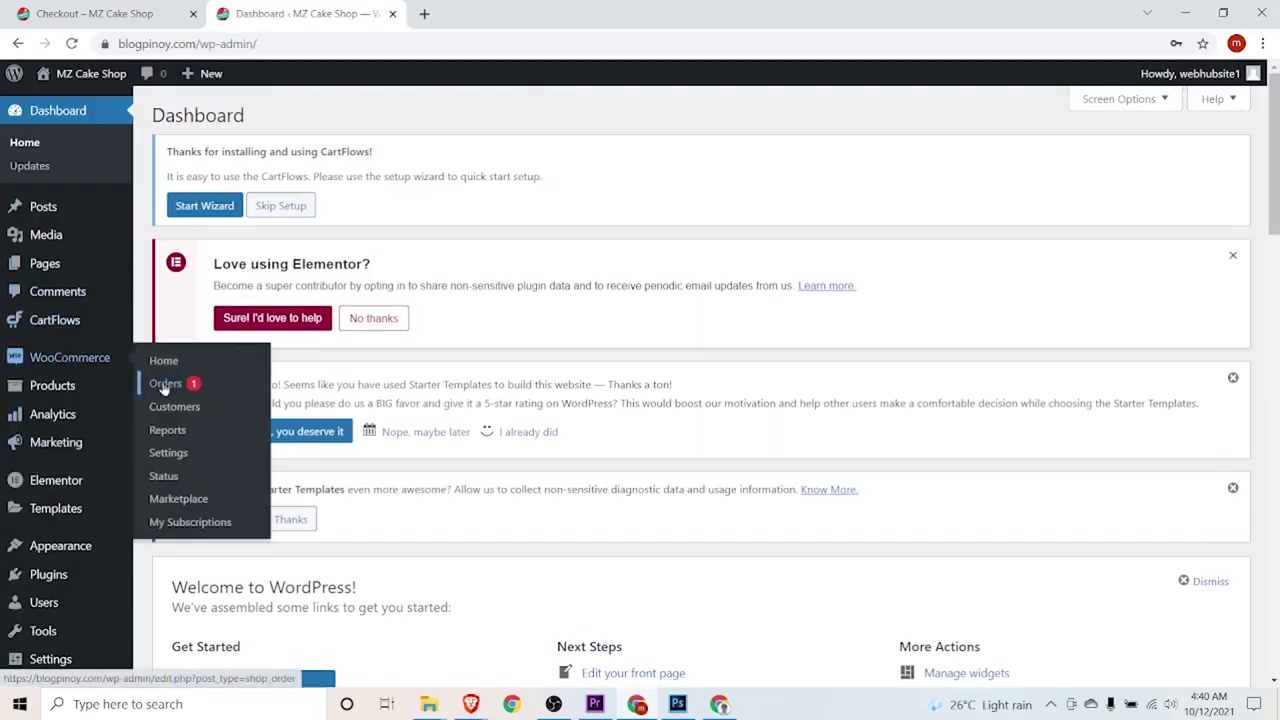
{"action": "left_click", "coordinate": [164, 385]}
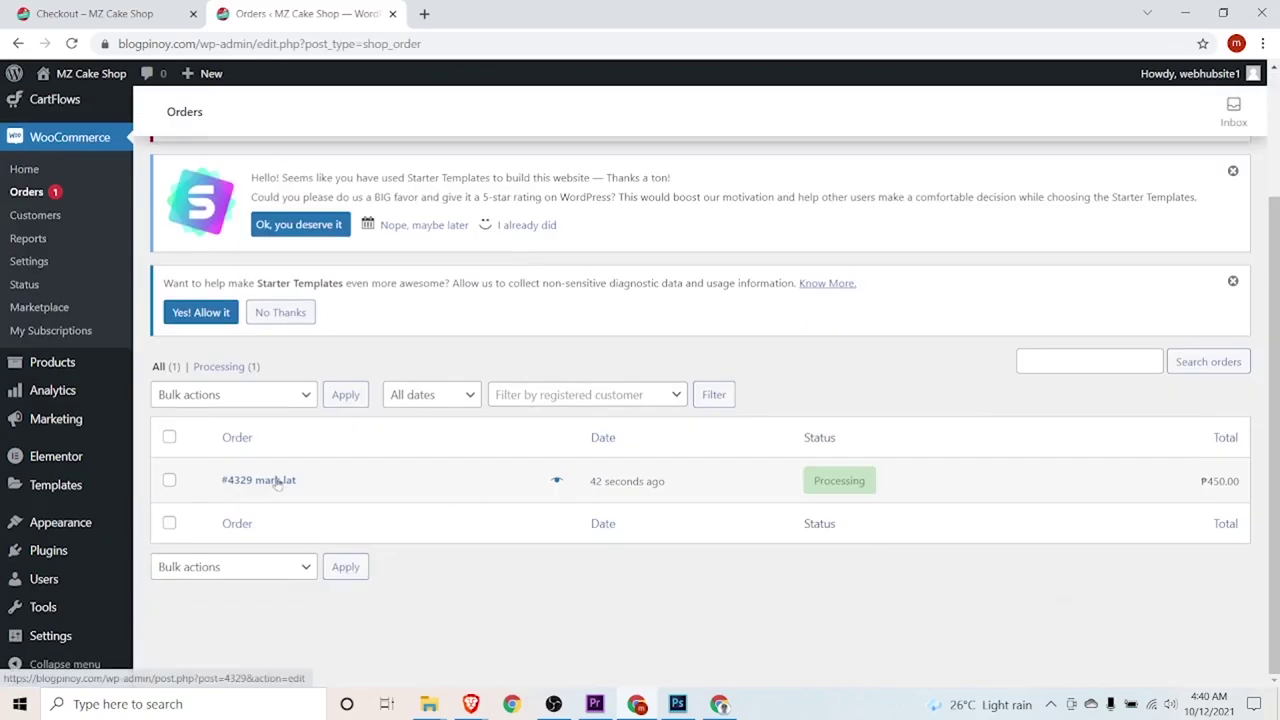
{"action": "left_click", "coordinate": [278, 482]}
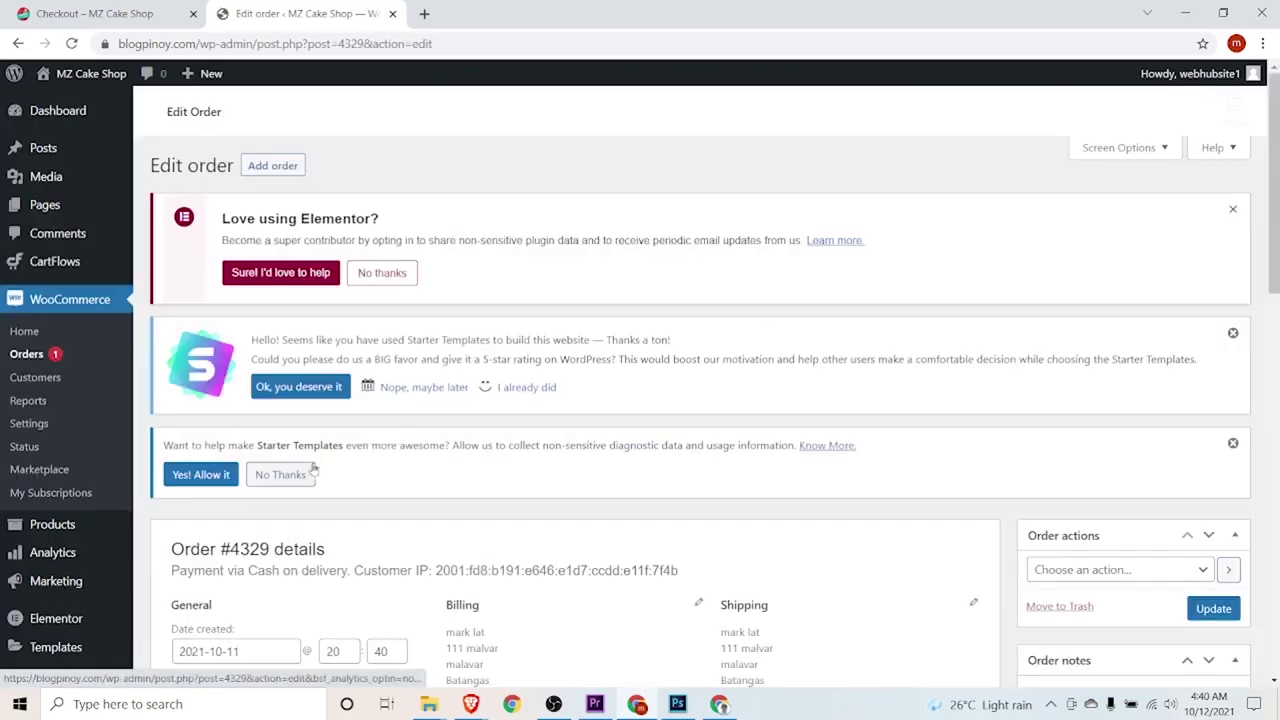
{"action": "scroll", "coordinate": [541, 486], "scroll_direction": "down", "scroll_amount": 3}
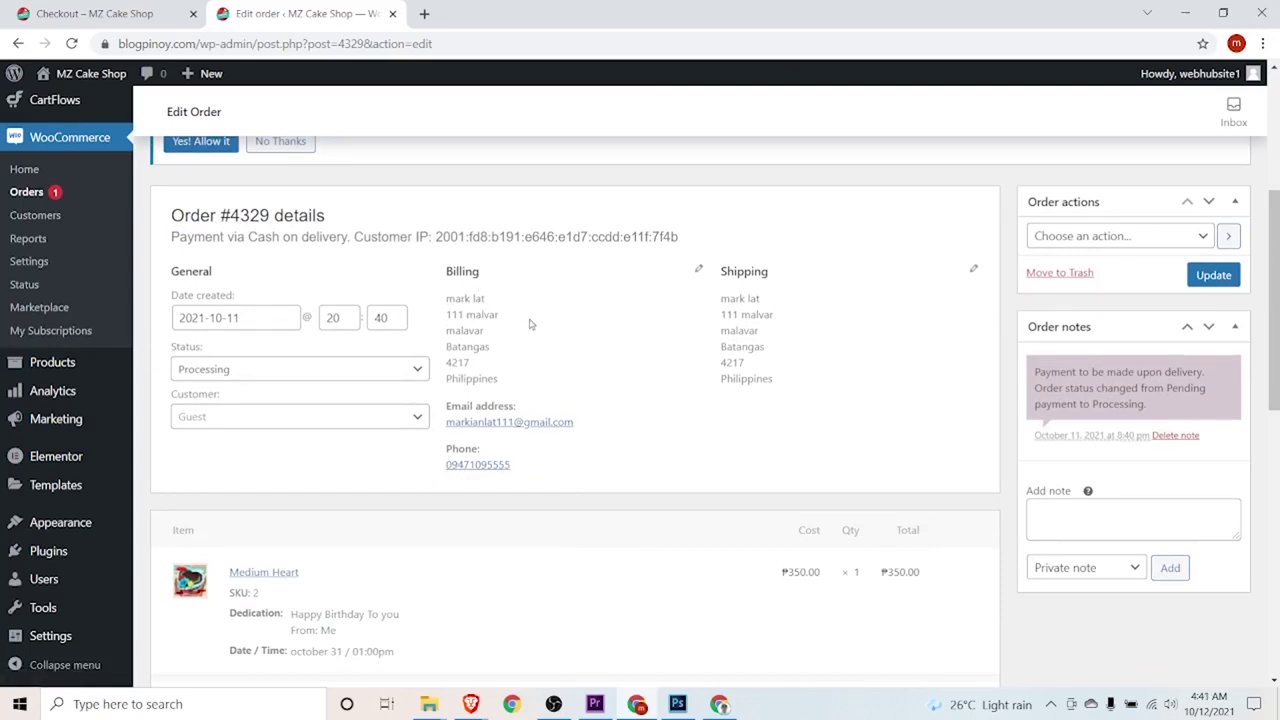
{"action": "scroll", "coordinate": [538, 338], "scroll_direction": "down", "scroll_amount": 2}
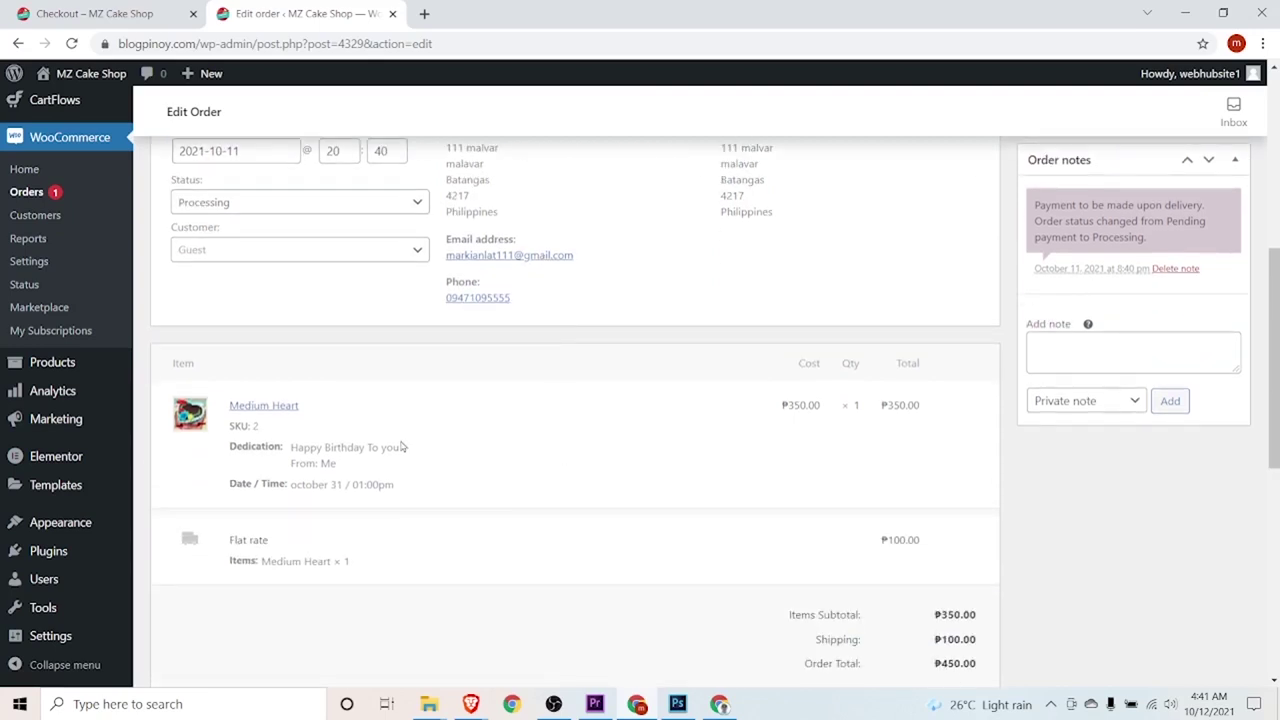
Step: Highlight the order's dedication and delivery date/time, then return to Orders
{"action": "left_click_drag", "start_coordinate": [336, 464], "coordinate": [290, 440]}
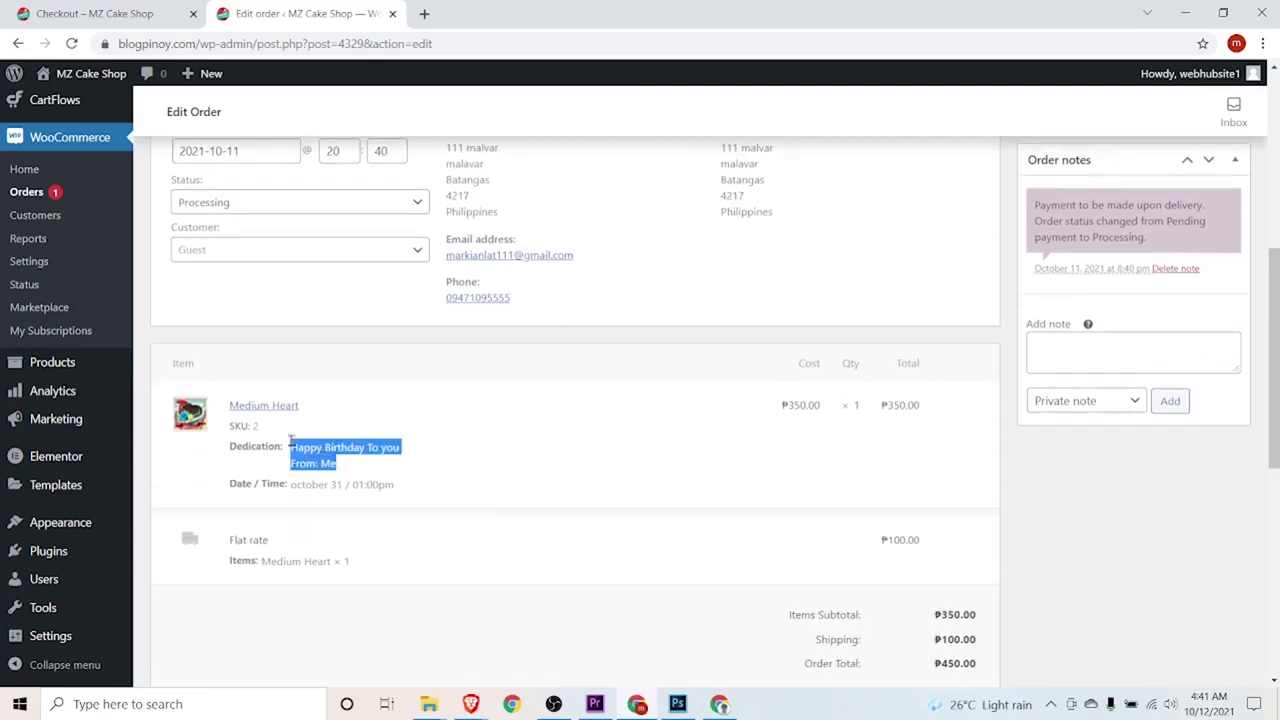
{"action": "left_click", "coordinate": [367, 465]}
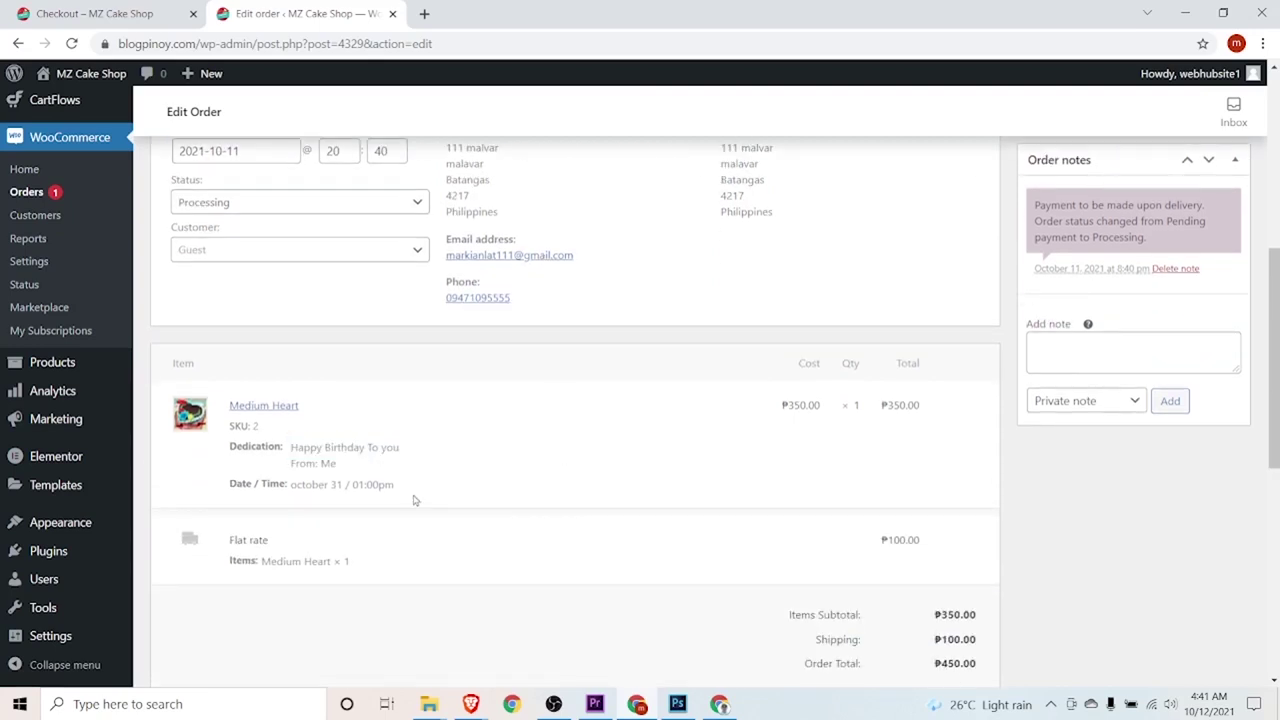
{"action": "left_click_drag", "start_coordinate": [398, 486], "coordinate": [299, 487]}
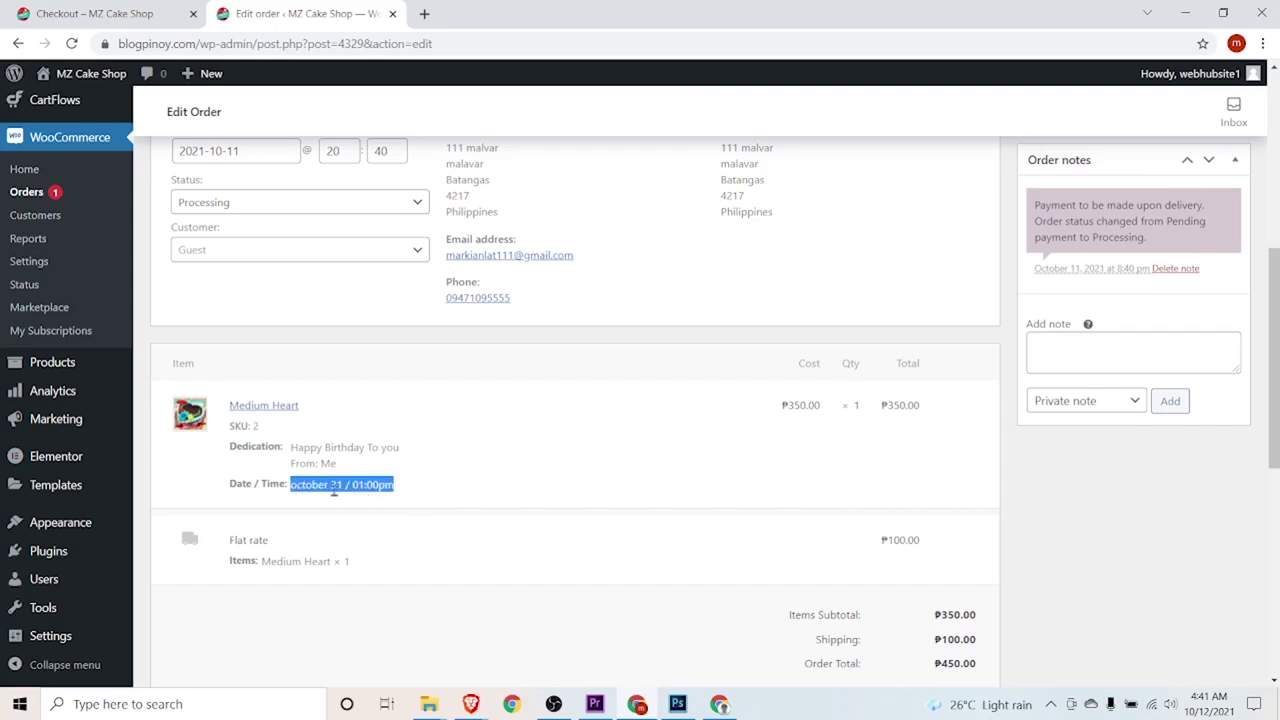
{"action": "left_click", "coordinate": [370, 487]}
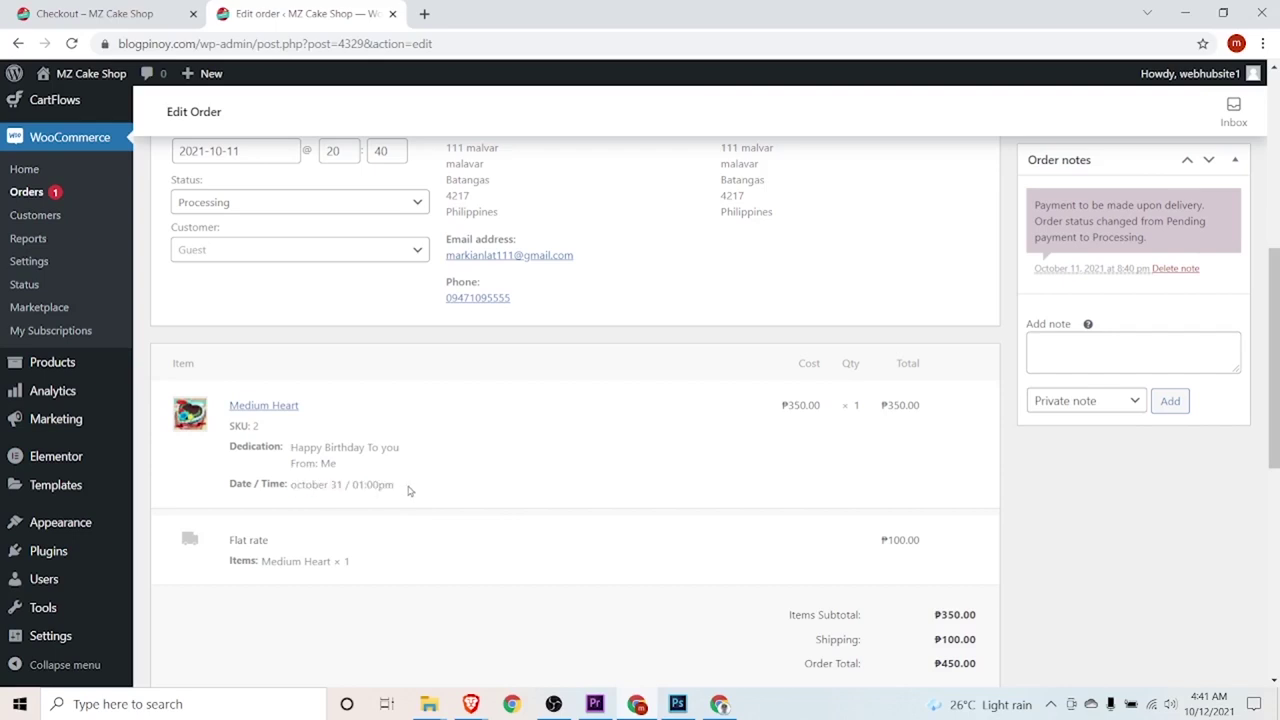
{"action": "scroll", "coordinate": [300, 420], "scroll_direction": "up", "scroll_amount": 5}
{"action": "left_click", "coordinate": [40, 354]}
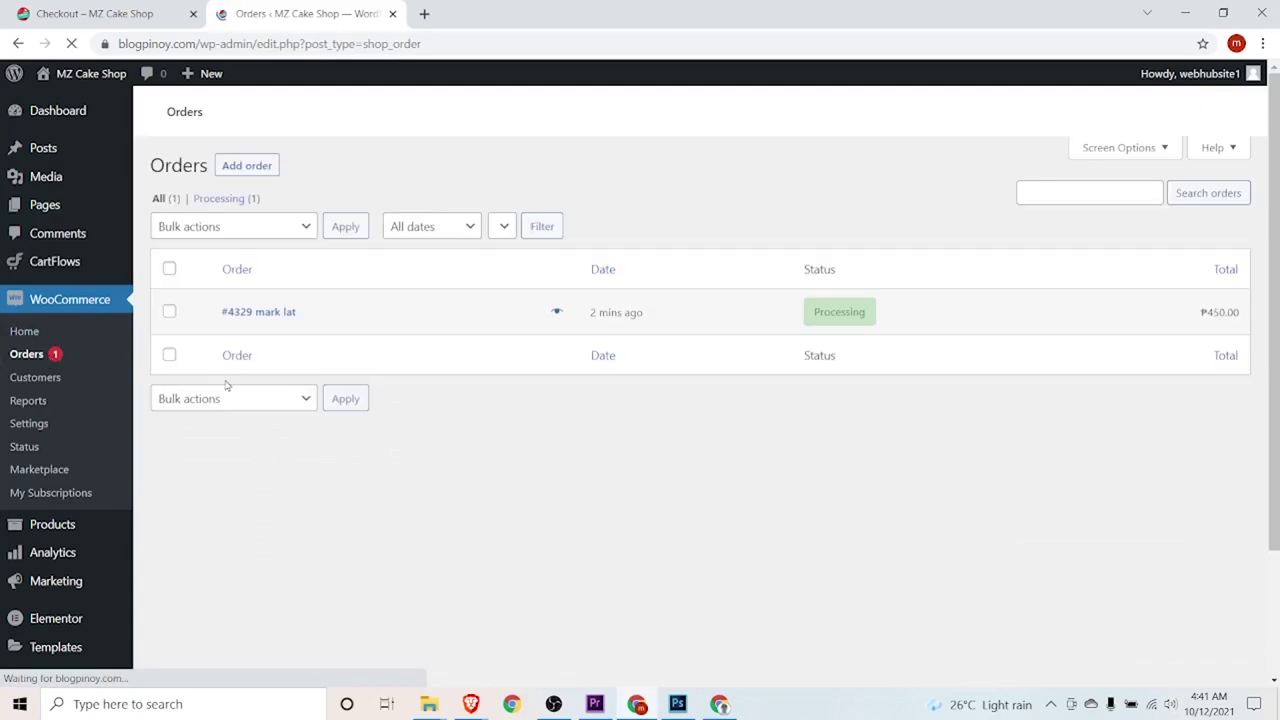
Step: Change the ₱450.00 order to Completed using the 'Change status to completed' bulk action
{"action": "scroll", "coordinate": [185, 488], "scroll_direction": "down", "scroll_amount": 2}
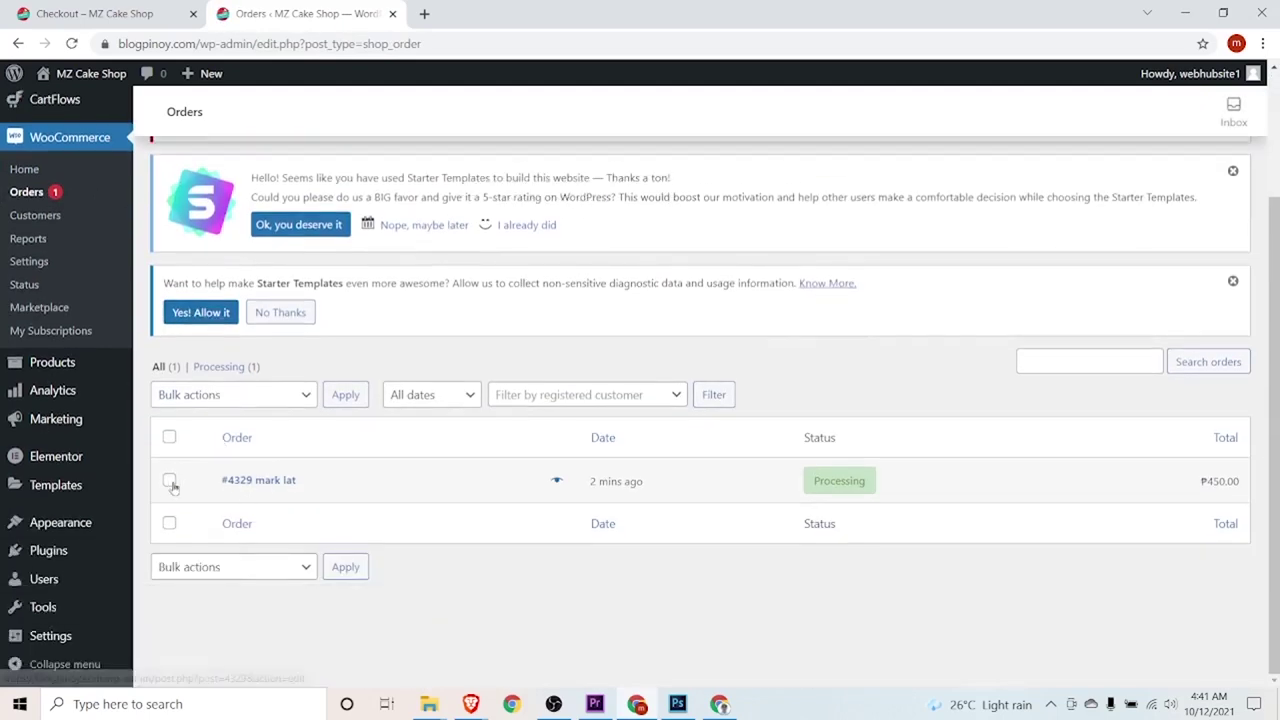
{"action": "left_click", "coordinate": [170, 481]}
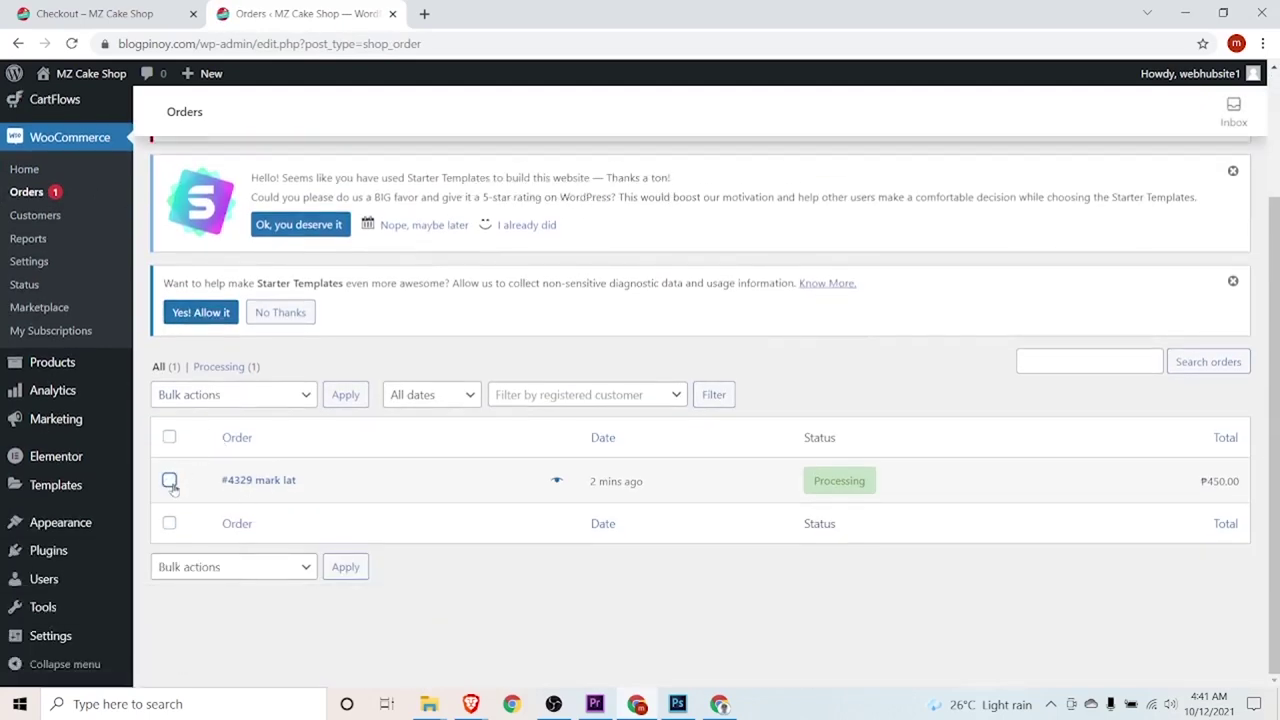
{"action": "left_click", "coordinate": [170, 481]}
{"action": "left_click", "coordinate": [250, 396]}
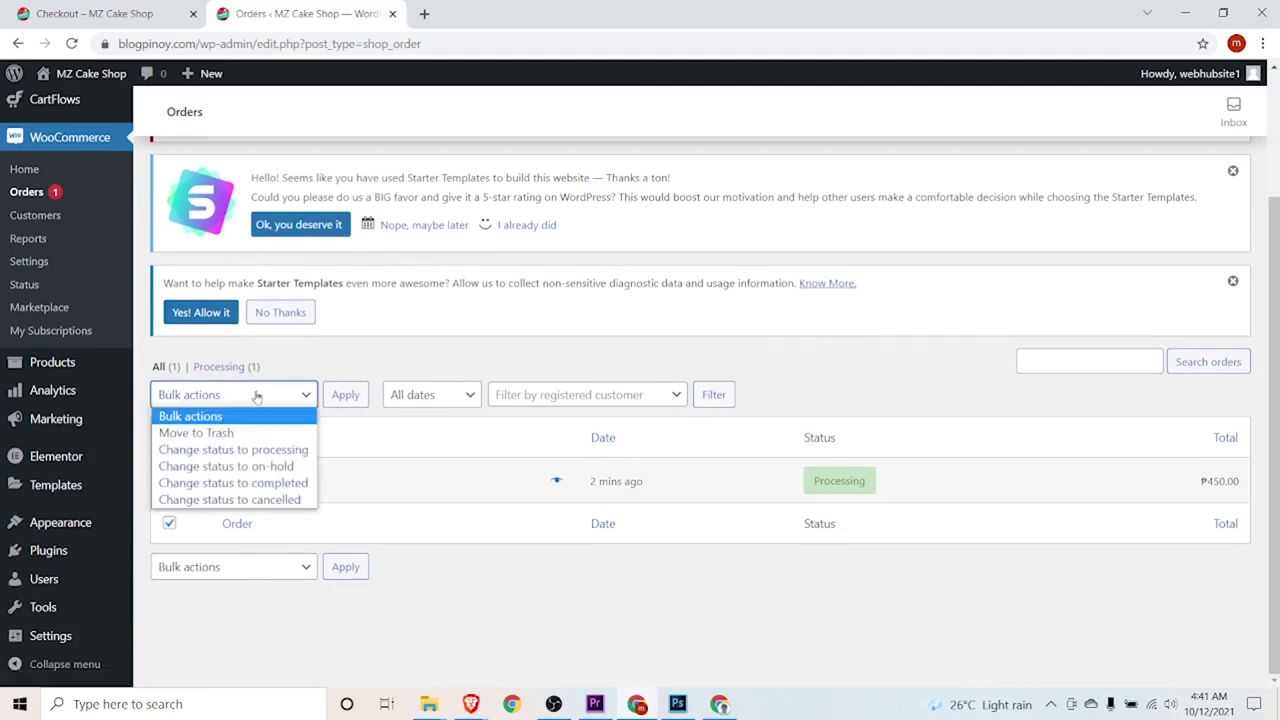
{"action": "left_click", "coordinate": [250, 483]}
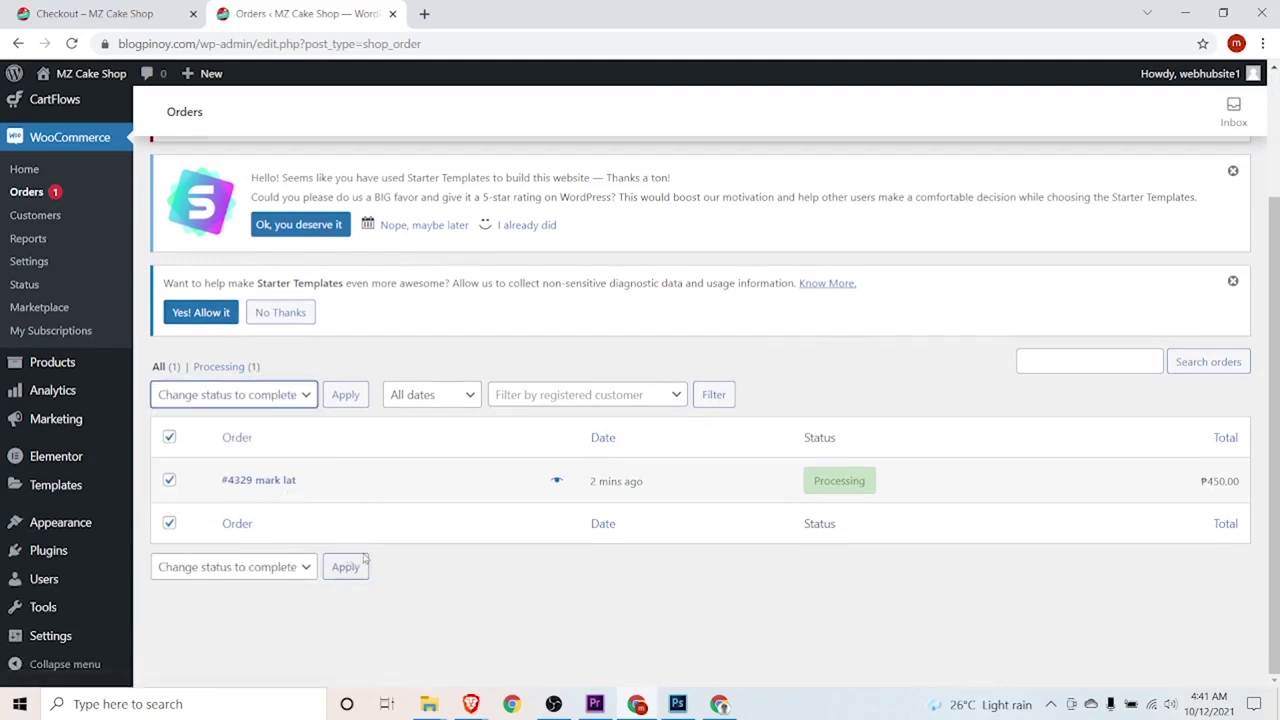
{"action": "left_click", "coordinate": [340, 396]}
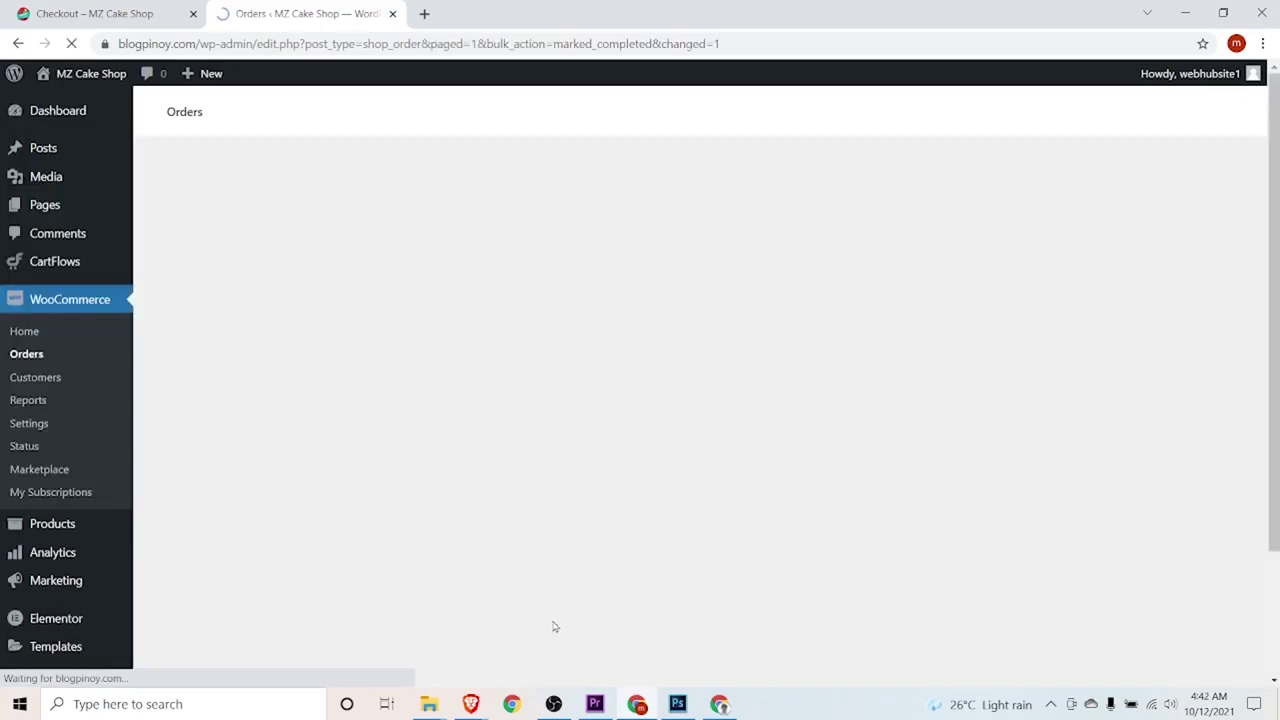
{"action": "scroll", "coordinate": [582, 574], "scroll_direction": "down", "scroll_amount": 3}
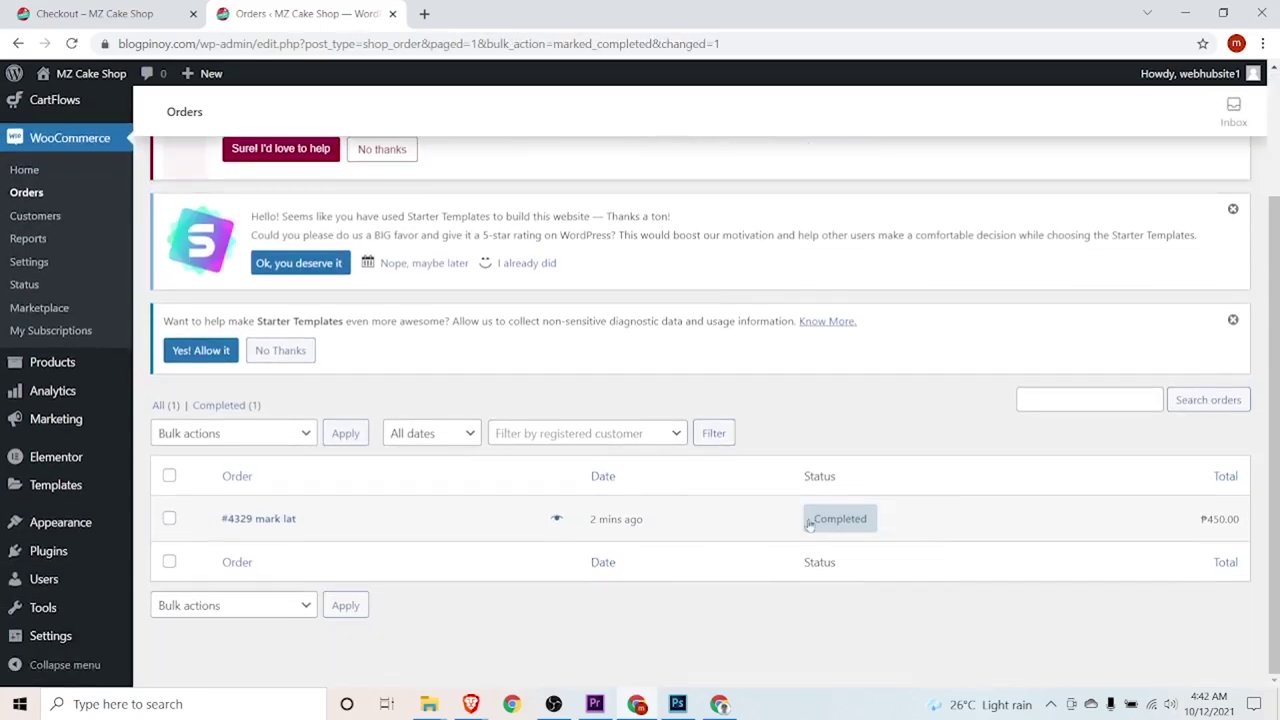
{"action": "scroll", "coordinate": [810, 522], "scroll_direction": "up", "scroll_amount": 1}
Step: View WooCommerce Customers, then Reports, scrolling to the Orders chart with ₱450.00 gross sales
{"action": "left_click", "coordinate": [47, 303]}
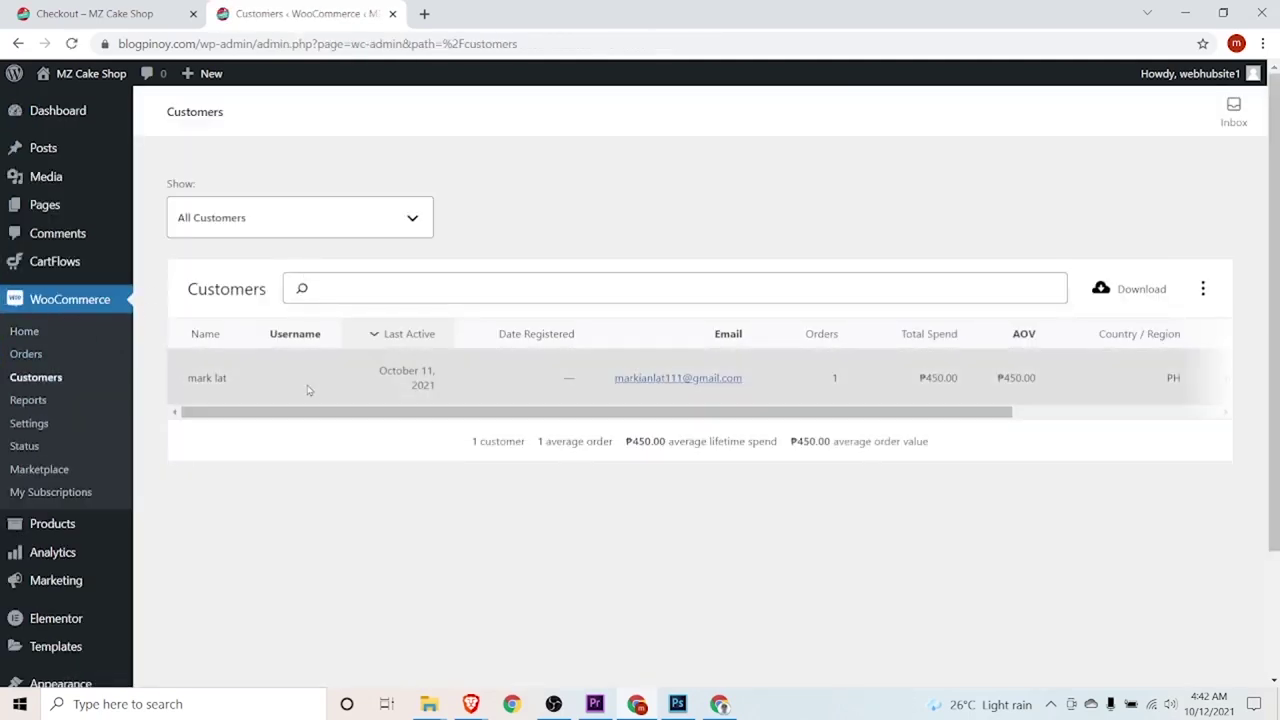
{"action": "left_click", "coordinate": [32, 400]}
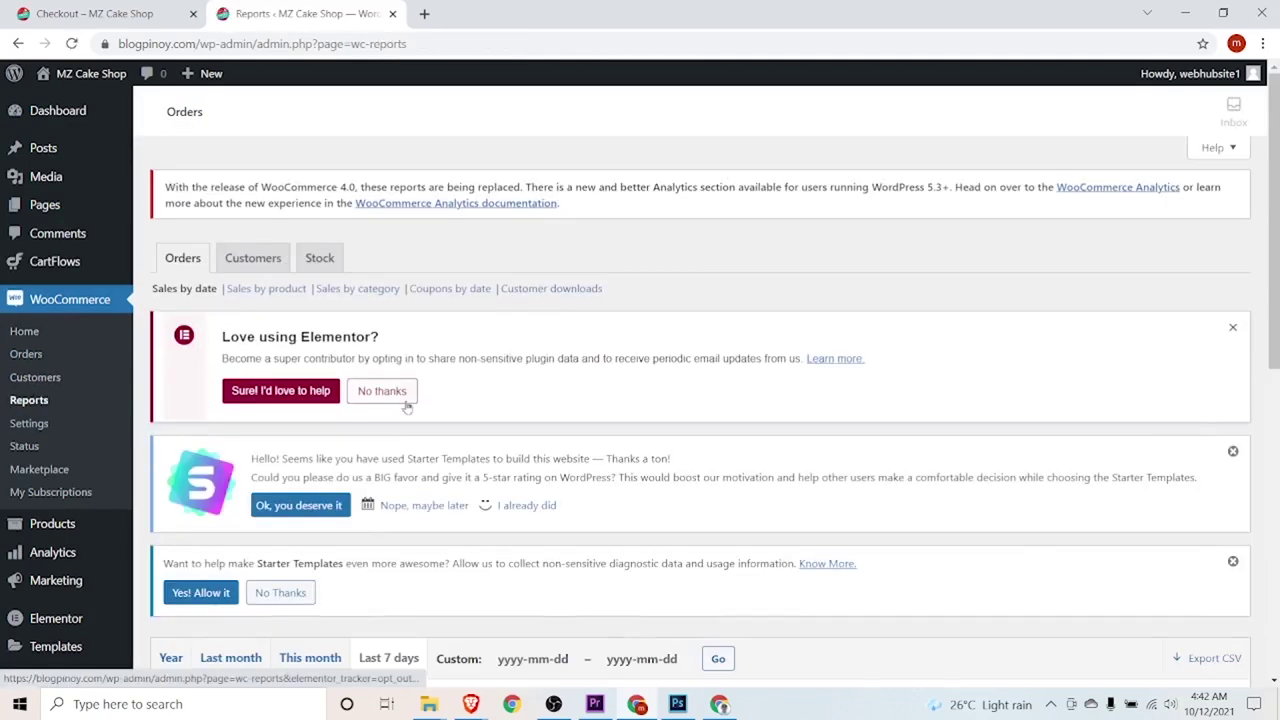
{"action": "scroll", "coordinate": [409, 407], "scroll_direction": "down", "scroll_amount": 3}
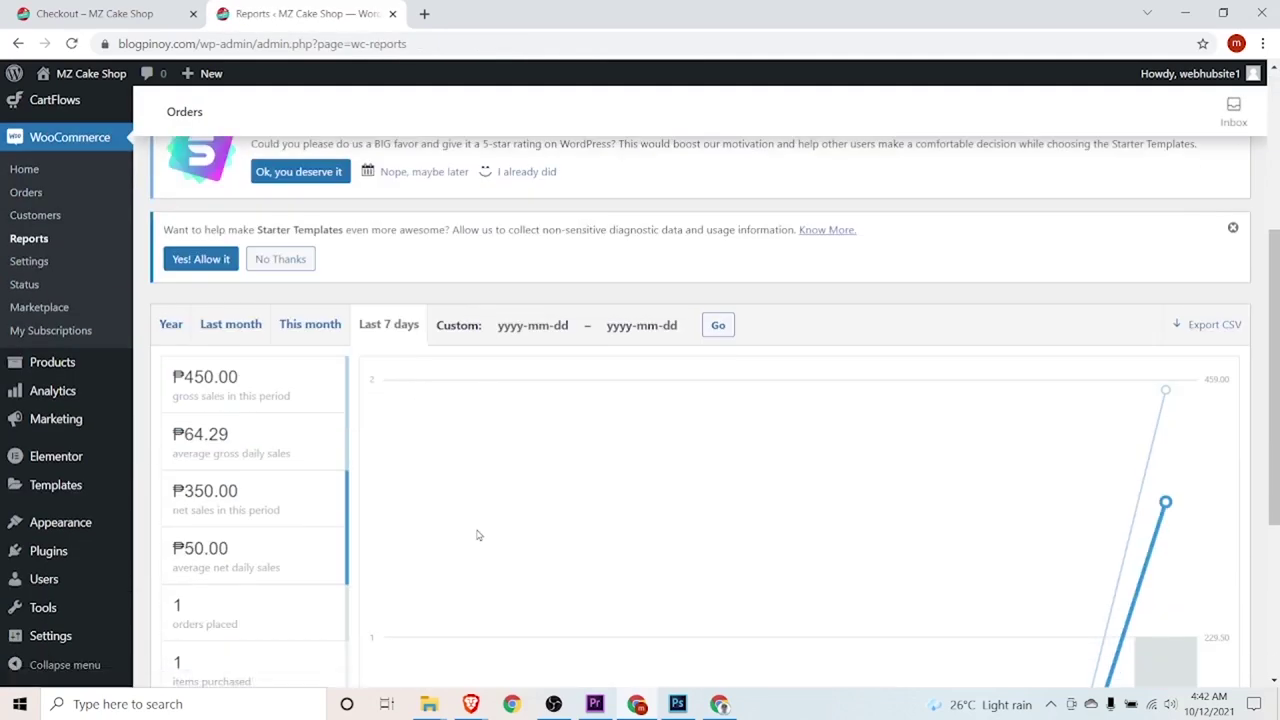
{"action": "scroll", "coordinate": [478, 531], "scroll_direction": "down", "scroll_amount": 3}
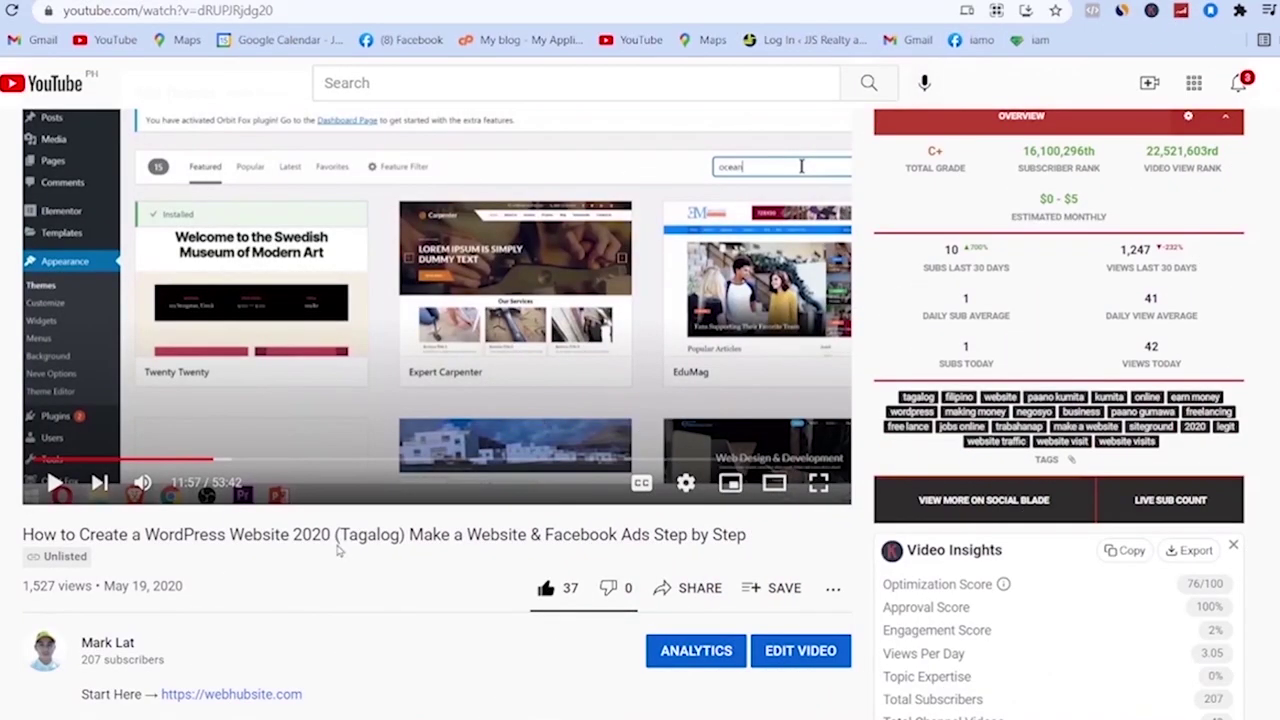
{"action": "scroll", "coordinate": [337, 540], "scroll_direction": "down", "scroll_amount": 3}
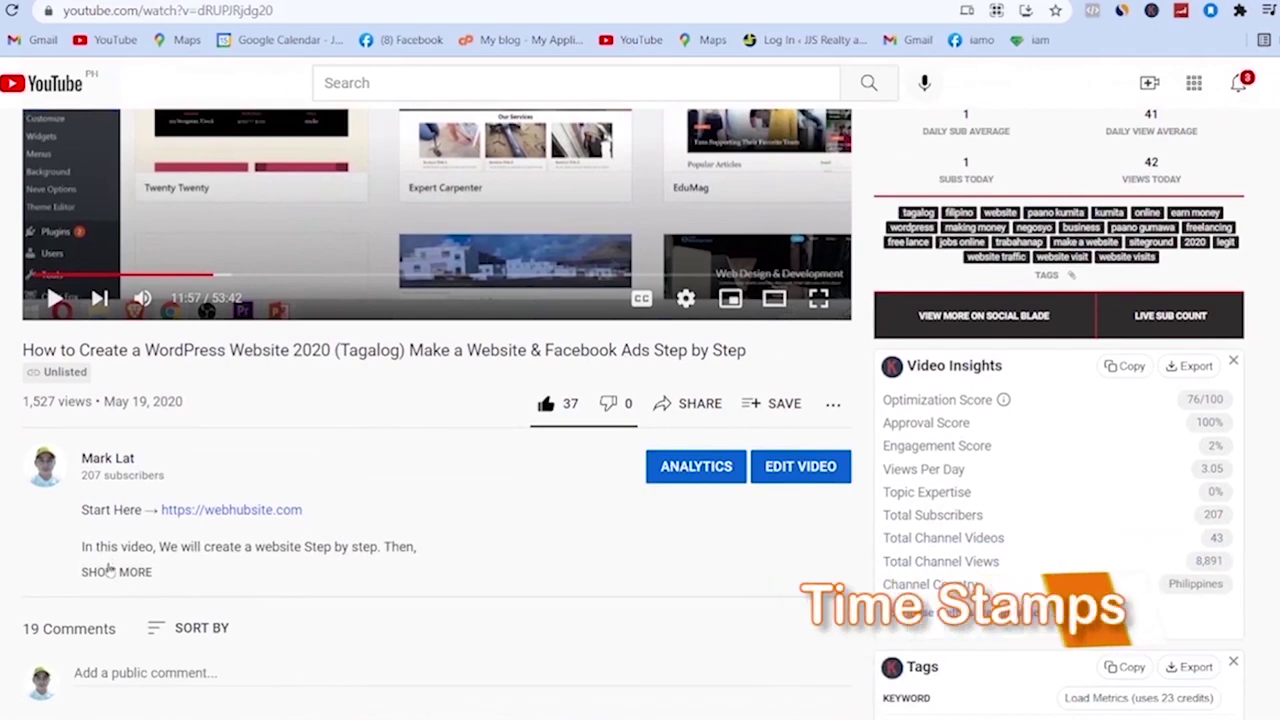
{"action": "scroll", "coordinate": [324, 543], "scroll_direction": "down", "scroll_amount": 6}
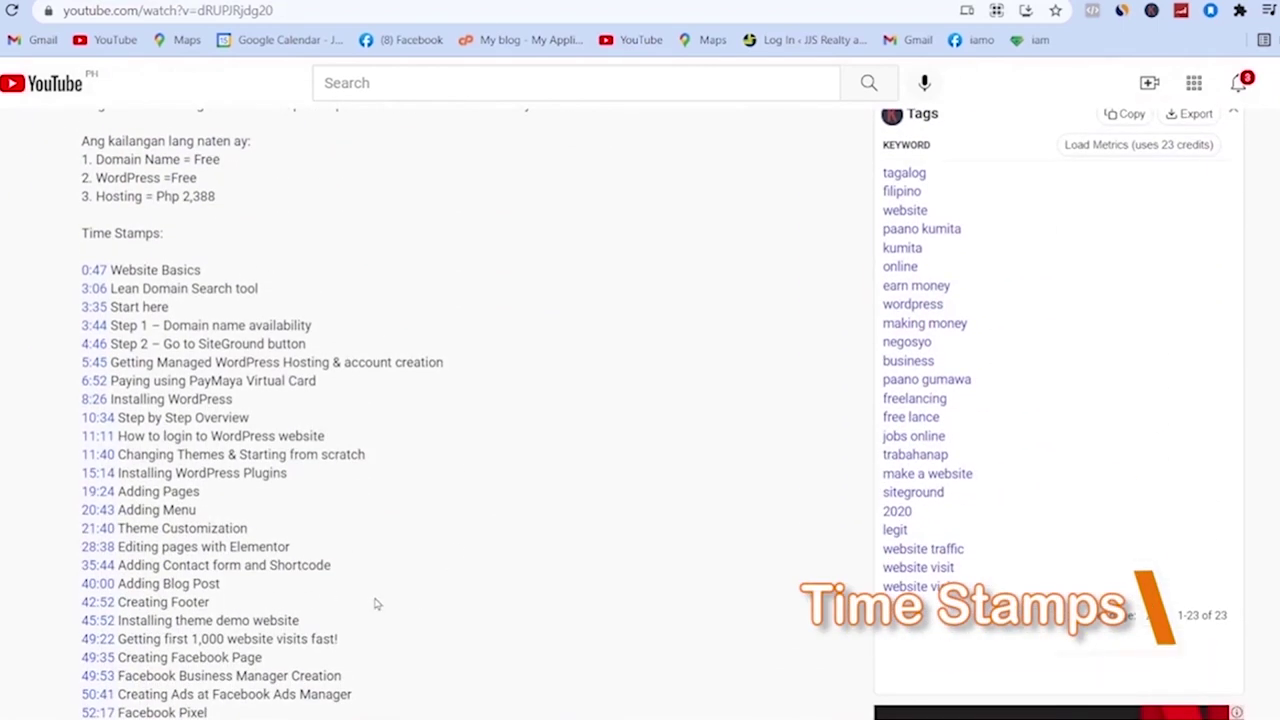
{"action": "scroll", "coordinate": [330, 605], "scroll_direction": "down", "scroll_amount": 1}
{"action": "scroll", "coordinate": [337, 590], "scroll_direction": "up", "scroll_amount": 5}
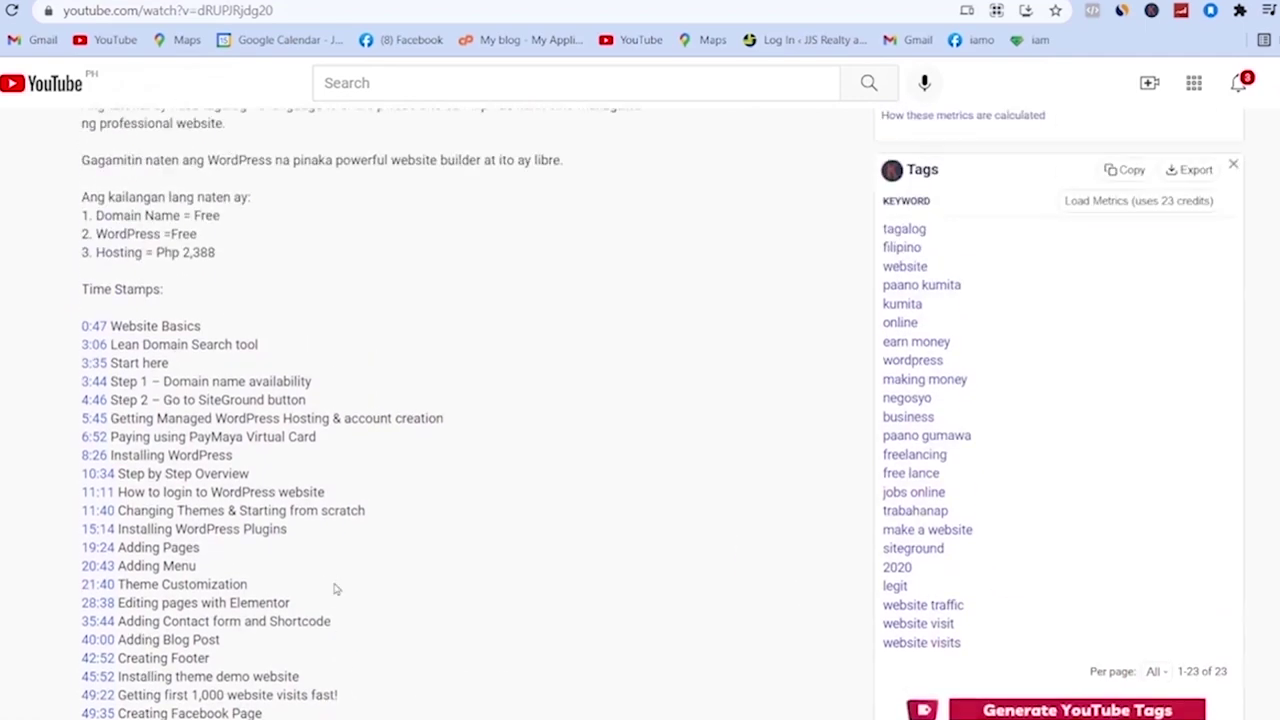
{"action": "scroll", "coordinate": [336, 588], "scroll_direction": "up", "scroll_amount": 2}
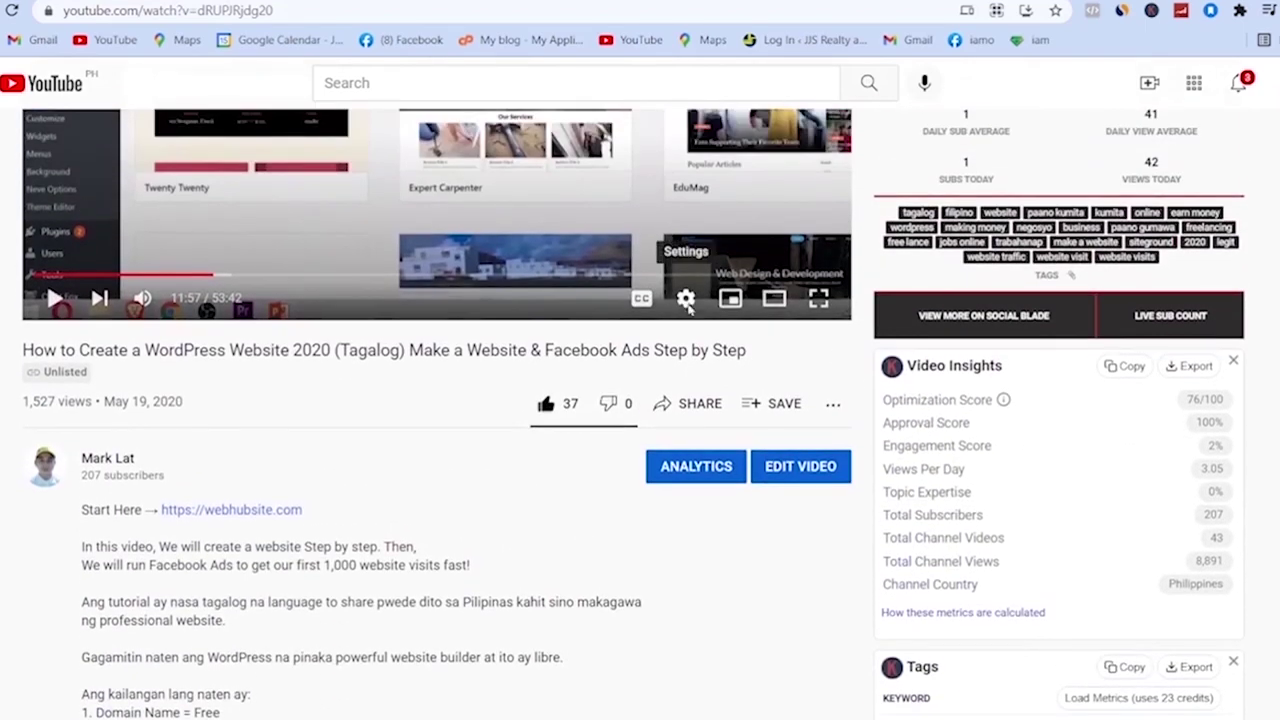
Step: Show the video player's Playback speed list, from Normal up to 2
{"action": "left_click", "coordinate": [686, 299]}
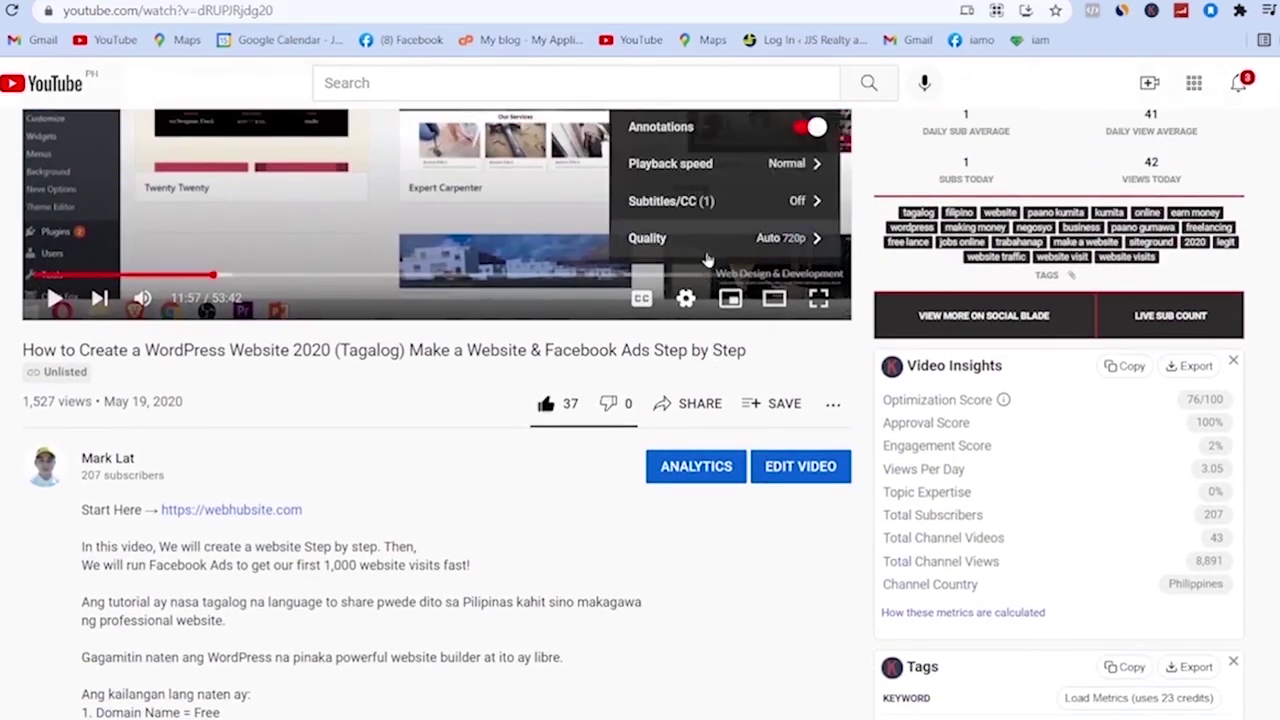
{"action": "left_click", "coordinate": [726, 172]}
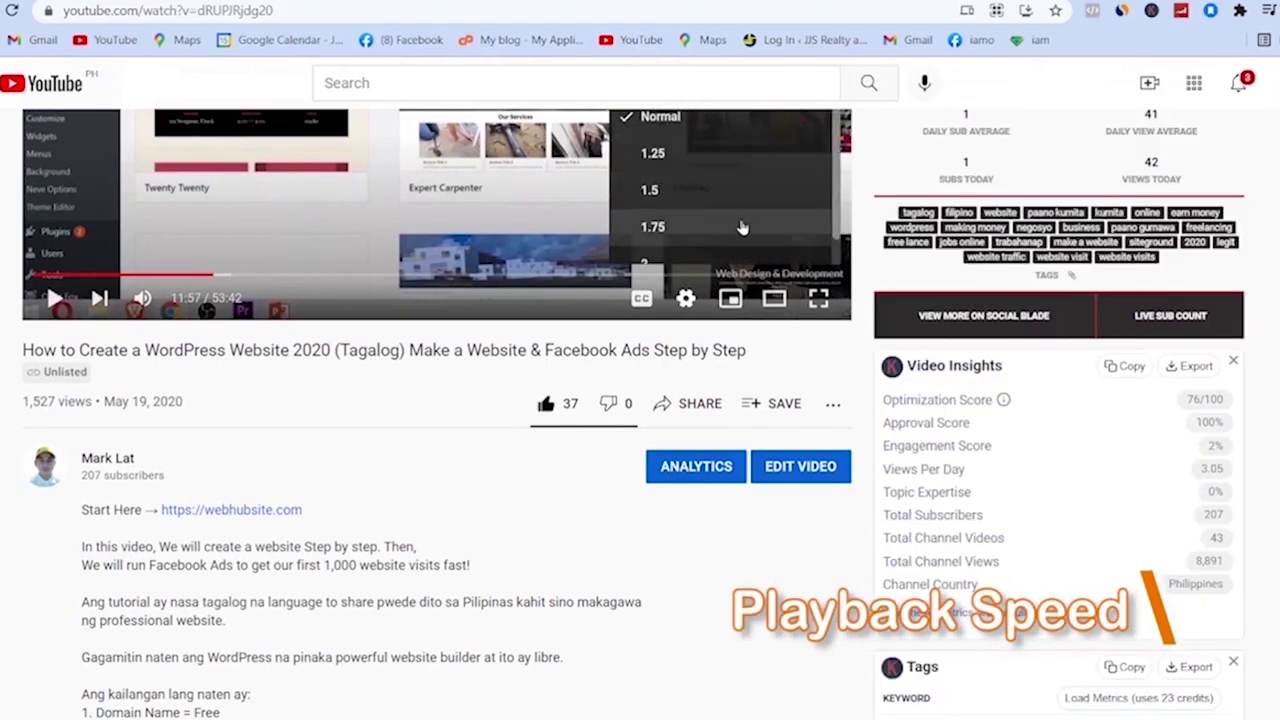
{"action": "scroll", "coordinate": [724, 215], "scroll_direction": "up", "scroll_amount": 2}
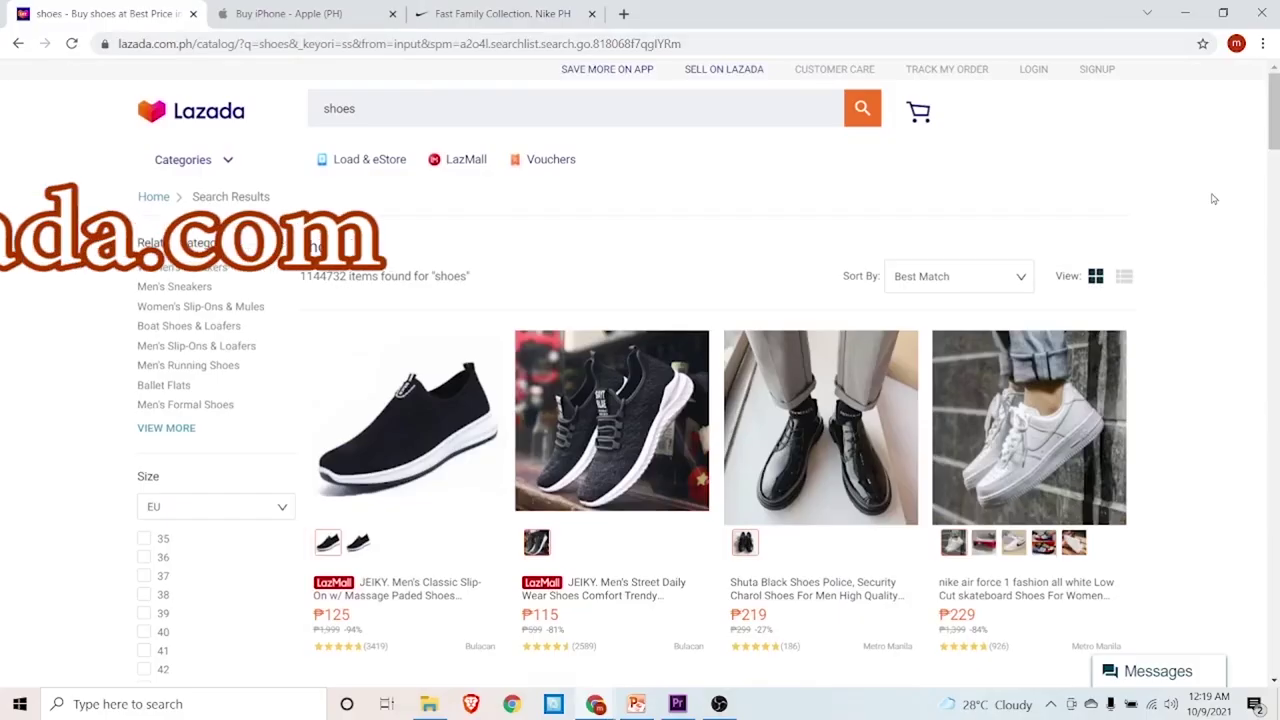
{"action": "scroll", "coordinate": [1207, 204], "scroll_direction": "down", "scroll_amount": 5}
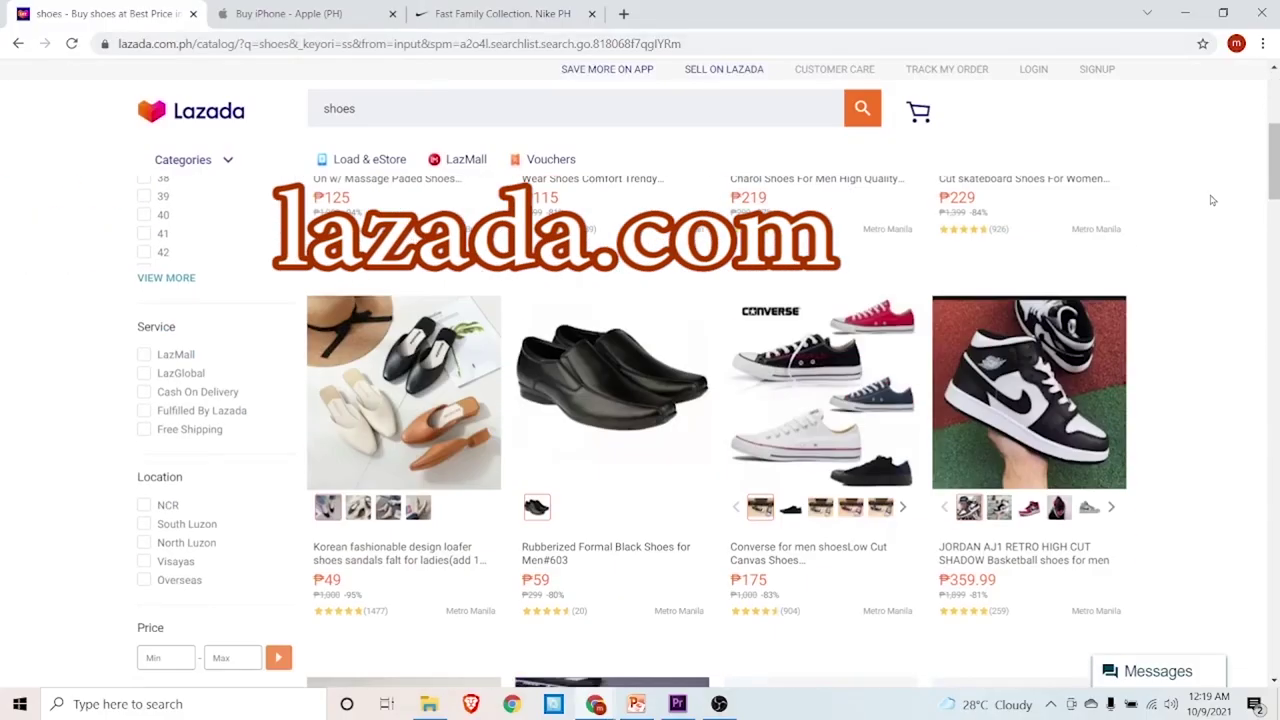
{"action": "scroll", "coordinate": [1207, 204], "scroll_direction": "down", "scroll_amount": 3}
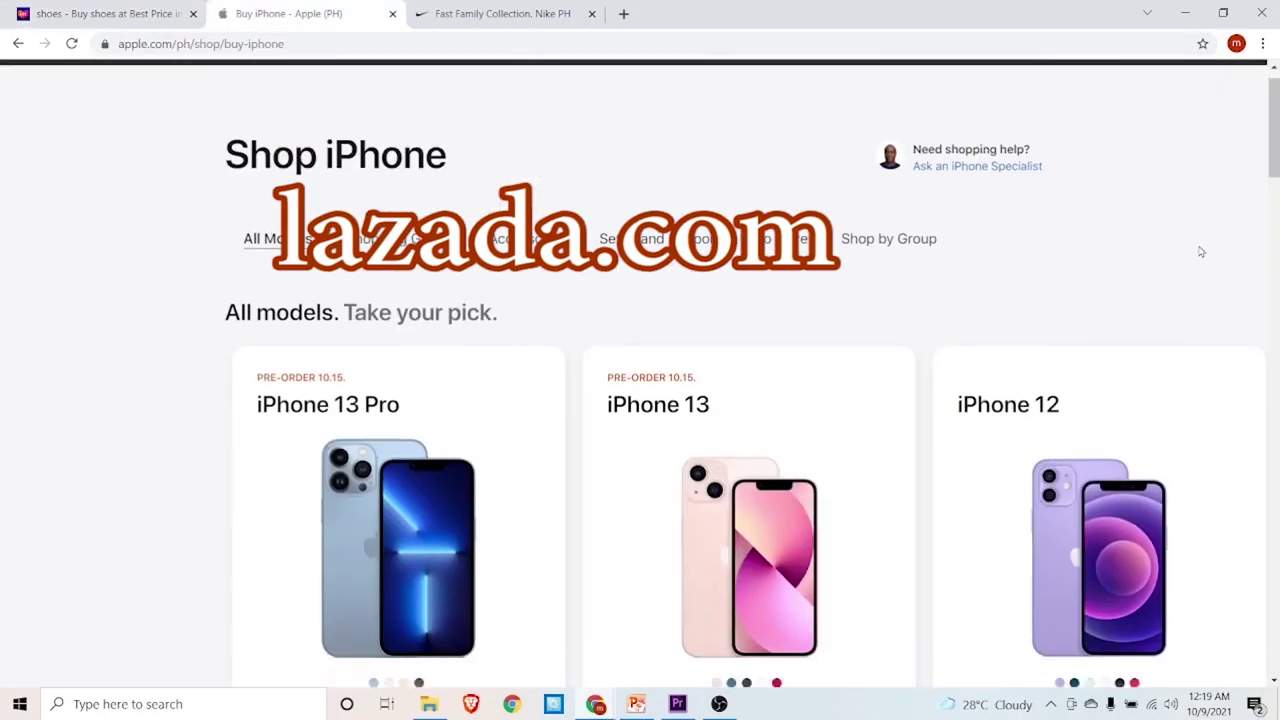
{"action": "scroll", "coordinate": [1197, 251], "scroll_direction": "down", "scroll_amount": 5}
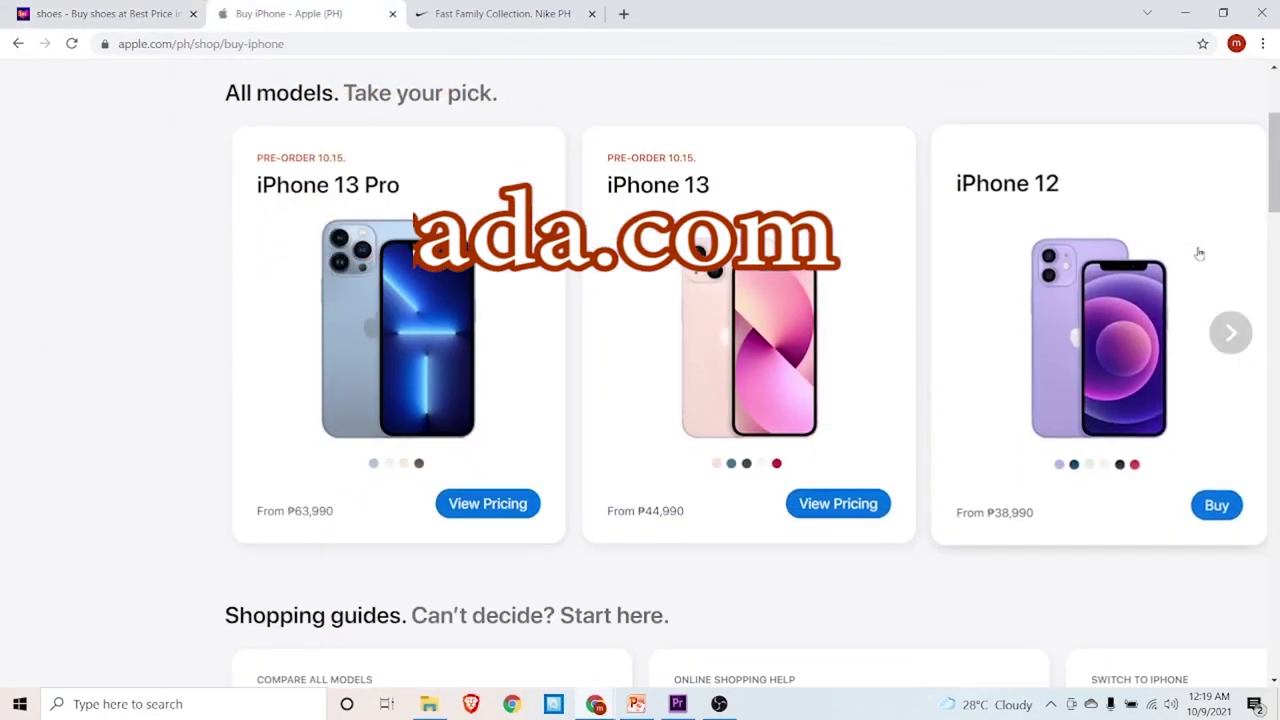
{"action": "scroll", "coordinate": [1195, 254], "scroll_direction": "down", "scroll_amount": 8}
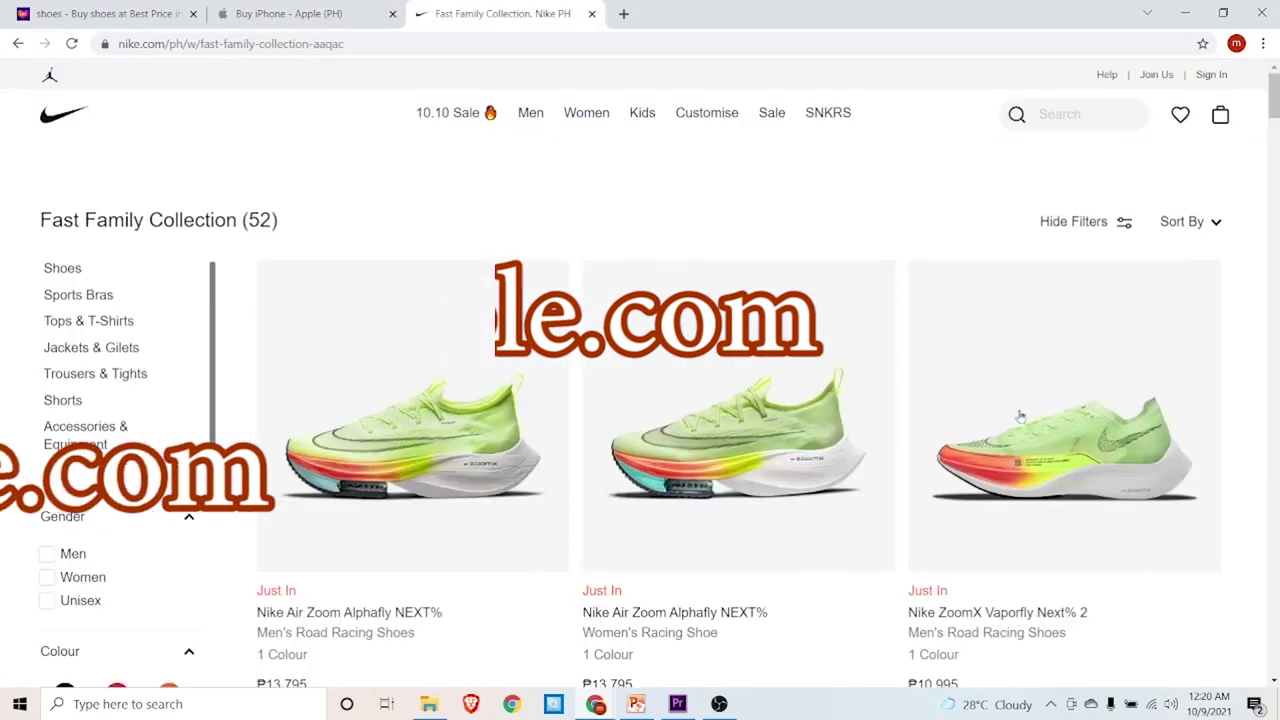
{"action": "scroll", "coordinate": [1020, 416], "scroll_direction": "down", "scroll_amount": 10}
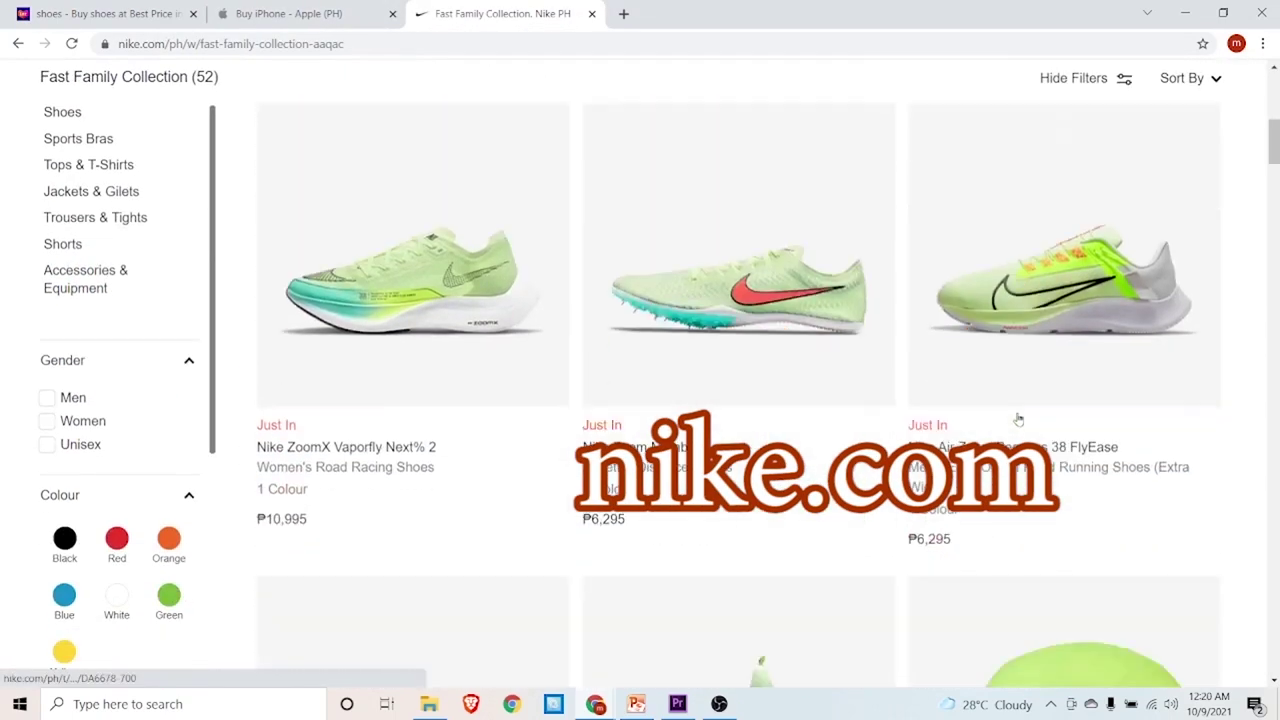
{"action": "scroll", "coordinate": [1018, 419], "scroll_direction": "down", "scroll_amount": 12}
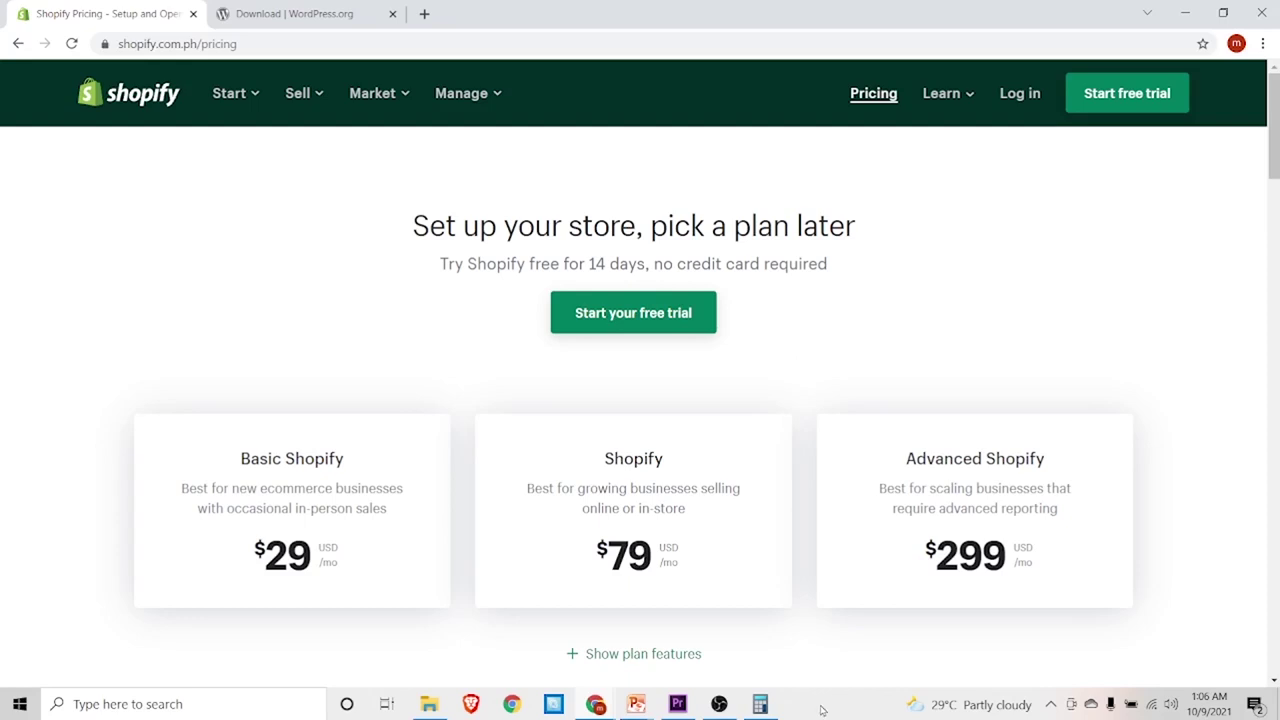
Step: Check the 29 × 50 = 1,450 result in Calculator, then bring up the WordPress.org download page
{"action": "left_click", "coordinate": [773, 707]}
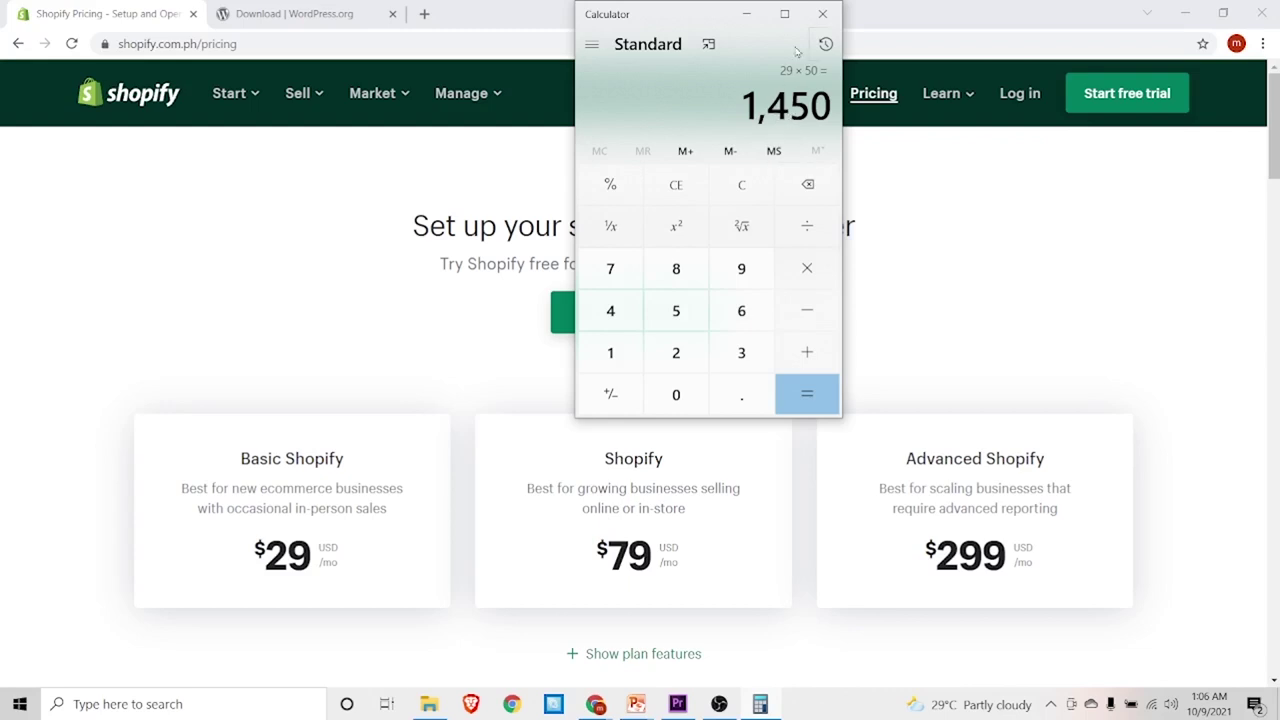
{"action": "left_click", "coordinate": [746, 14]}
{"action": "left_click", "coordinate": [347, 14]}
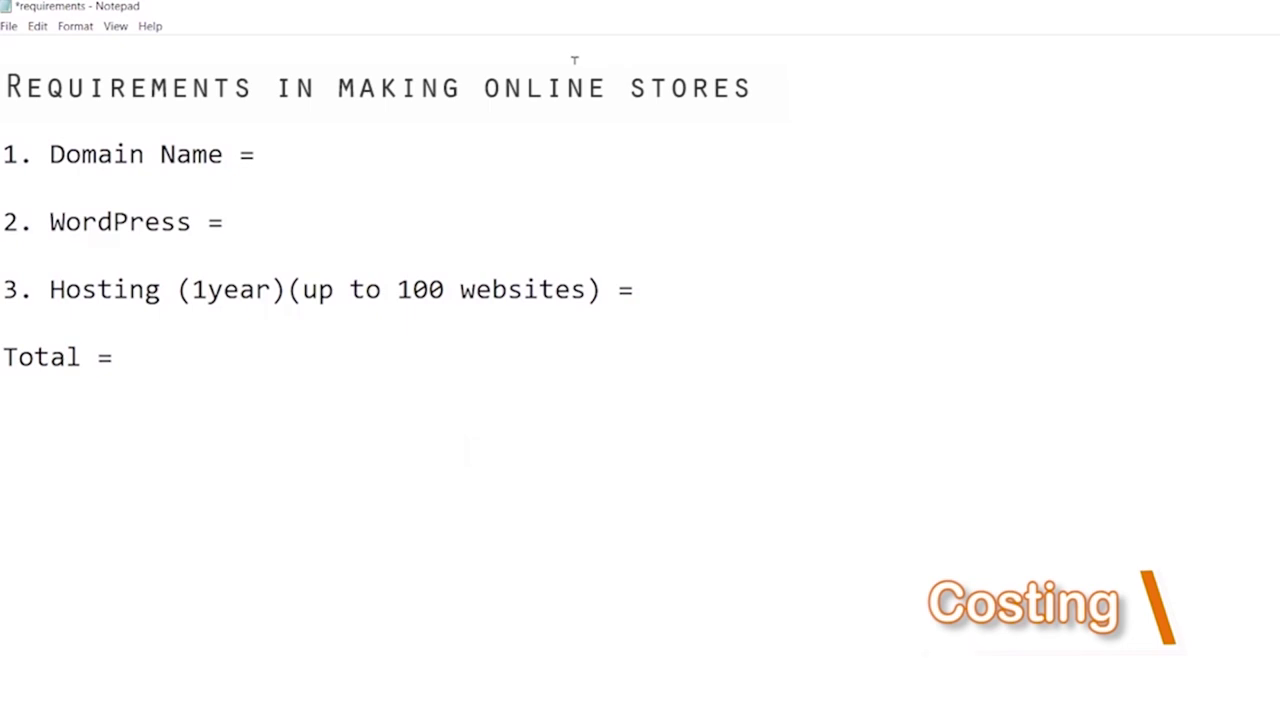
Step: Fill in Free for Domain Name and WordPress, Php 2,388 for Hosting, and 2,388 as Total
{"action": "left_click", "coordinate": [360, 144]}
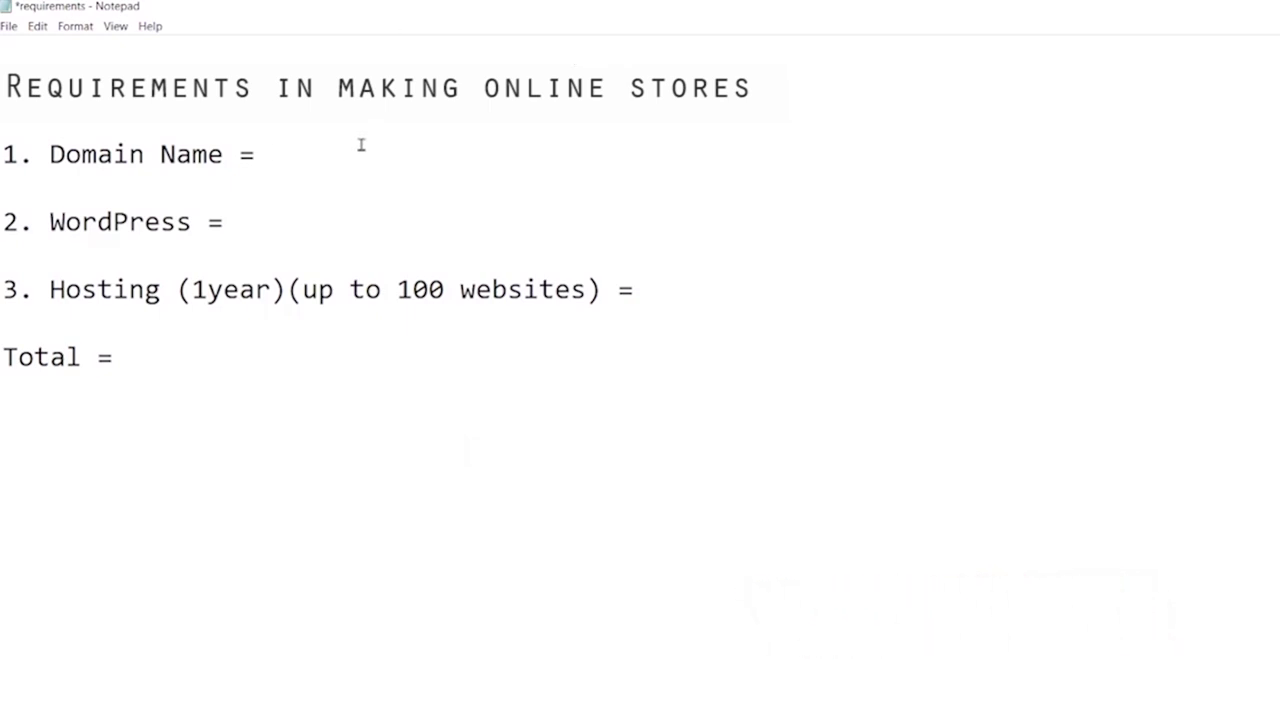
{"action": "type", "text": "Free"}
{"action": "left_click", "coordinate": [353, 227]}
{"action": "type", "text": "Free"}
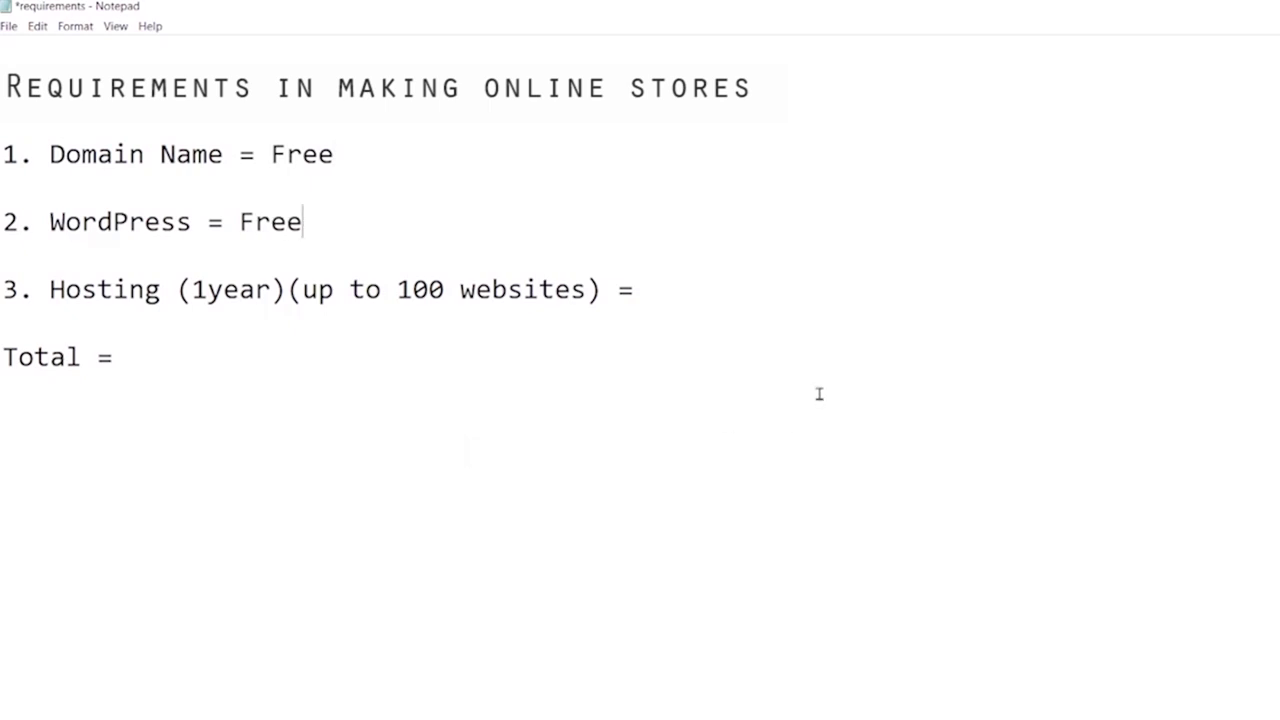
{"action": "left_click", "coordinate": [712, 292]}
{"action": "type", "text": "Php 2,388"}
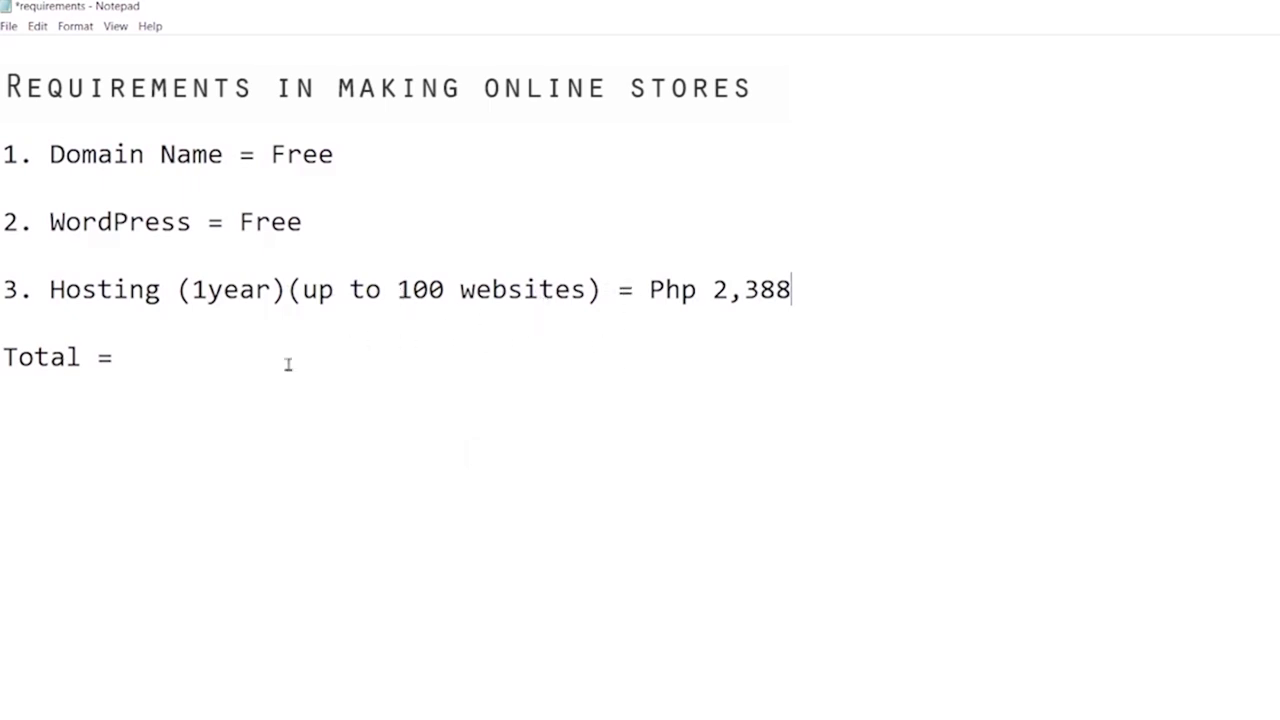
{"action": "left_click", "coordinate": [193, 372]}
{"action": "type", "text": "2,388"}
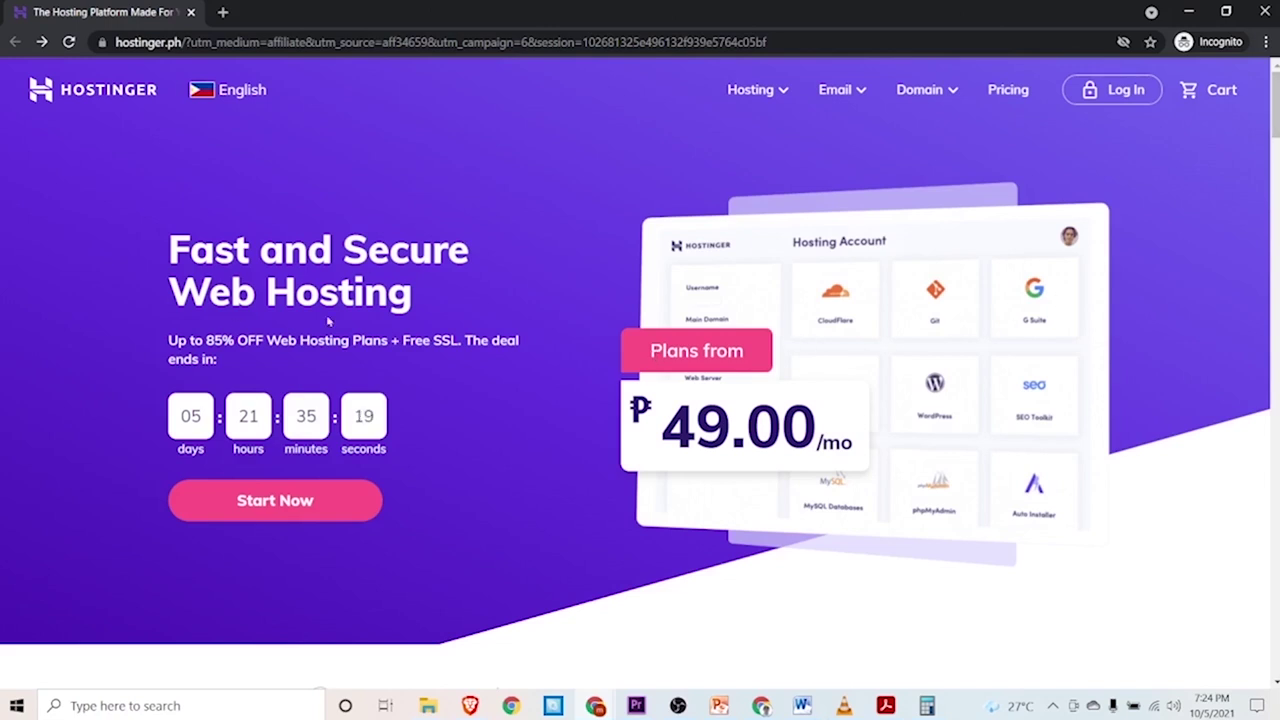
Step: Highlight Hostinger's 49.00 monthly starting price and scroll through the homepage
{"action": "scroll", "coordinate": [356, 310], "scroll_direction": "down", "scroll_amount": 1}
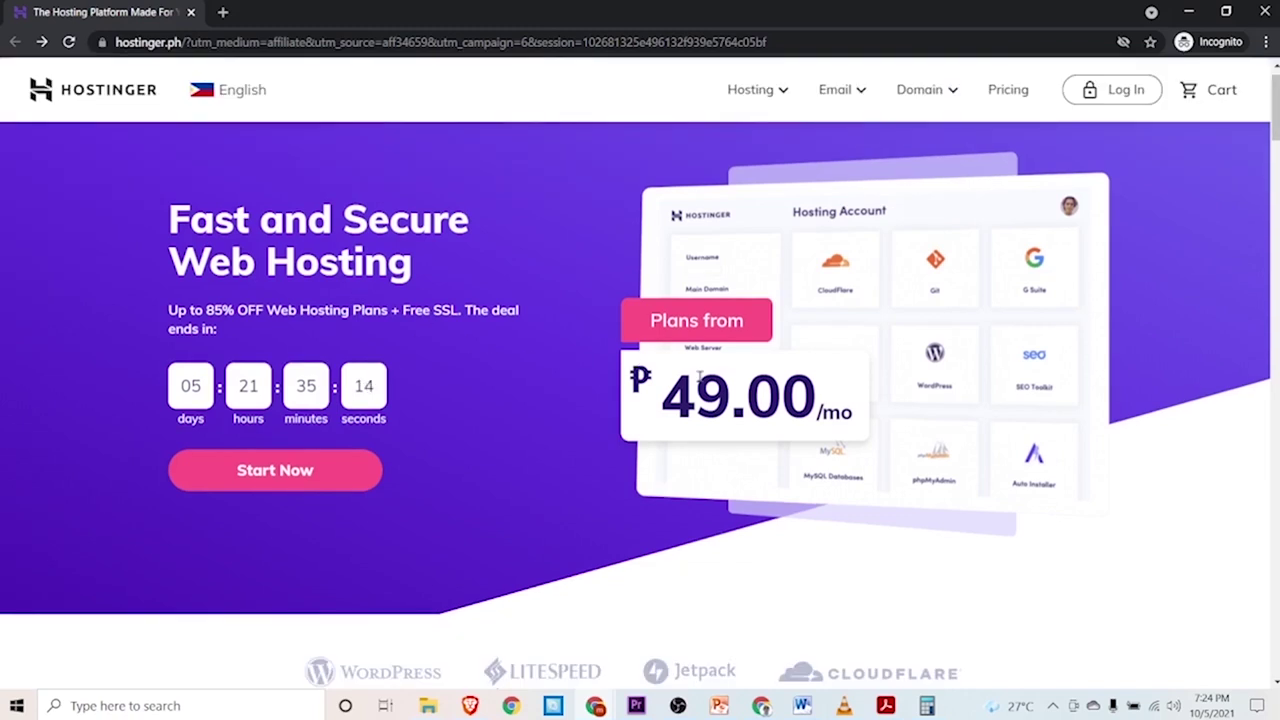
{"action": "left_click_drag", "start_coordinate": [665, 385], "coordinate": [749, 387]}
{"action": "left_click", "coordinate": [798, 383]}
{"action": "scroll", "coordinate": [1276, 110], "scroll_direction": "down", "scroll_amount": 1}
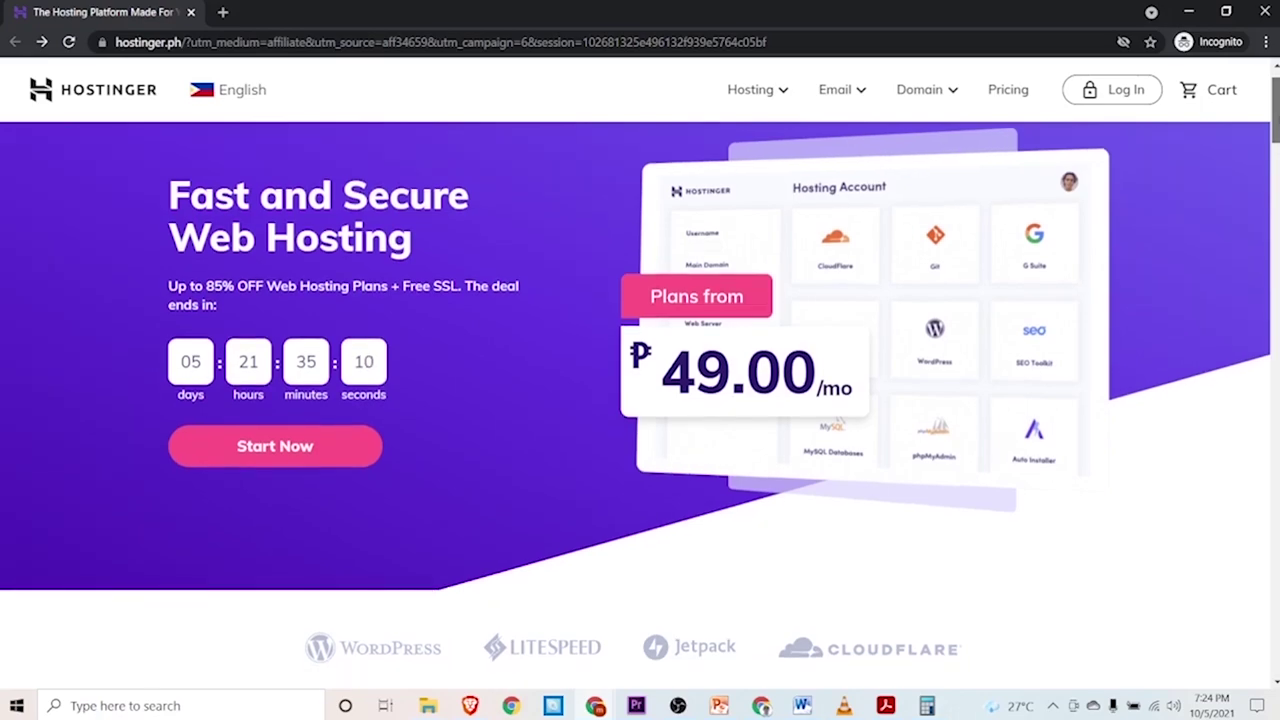
{"action": "left_click_drag", "start_coordinate": [1276, 110], "coordinate": [1259, 587]}
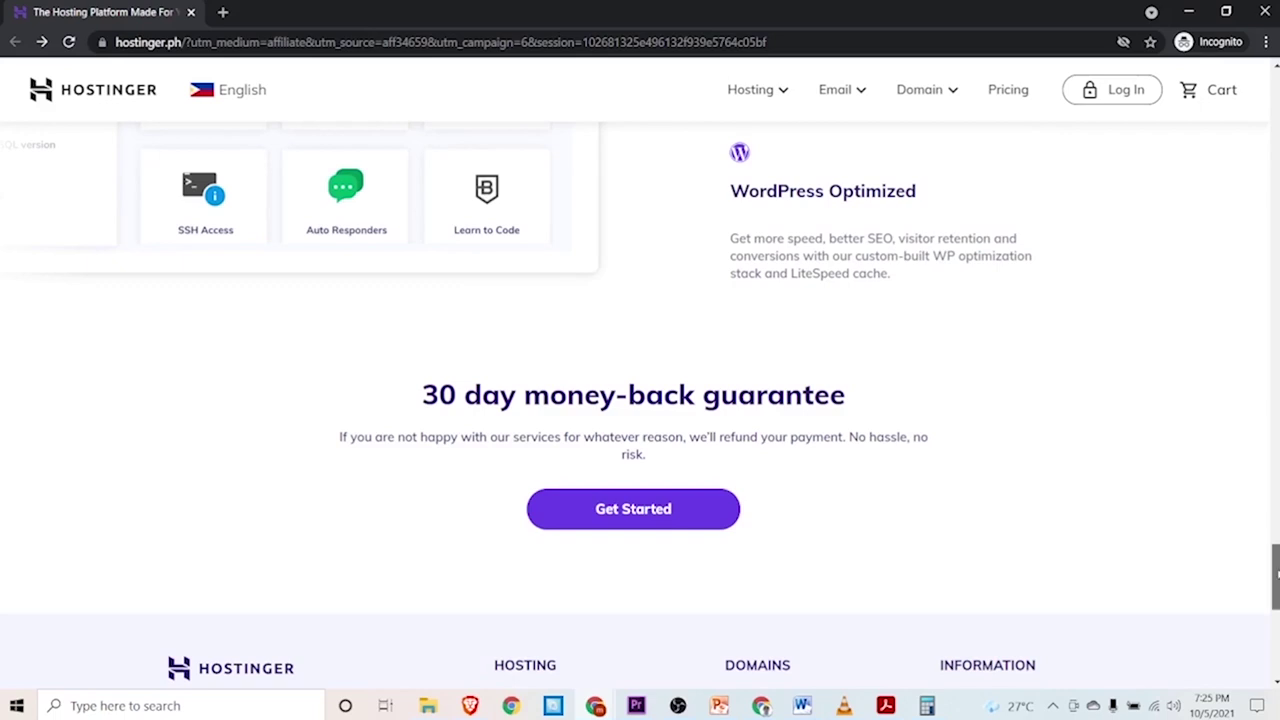
Step: Highlight 24/7/365 Support on the middle hosting plan card
{"action": "scroll", "coordinate": [1276, 573], "scroll_direction": "up", "scroll_amount": 1}
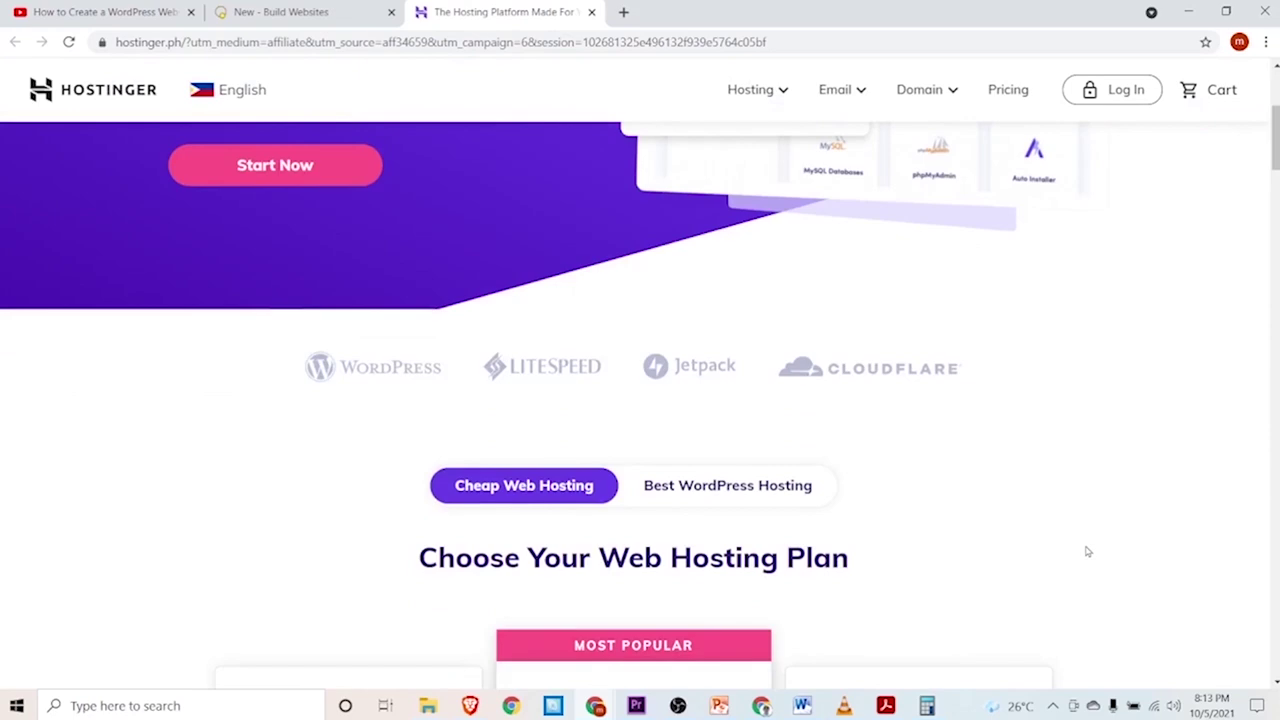
{"action": "scroll", "coordinate": [1088, 551], "scroll_direction": "down", "scroll_amount": 10}
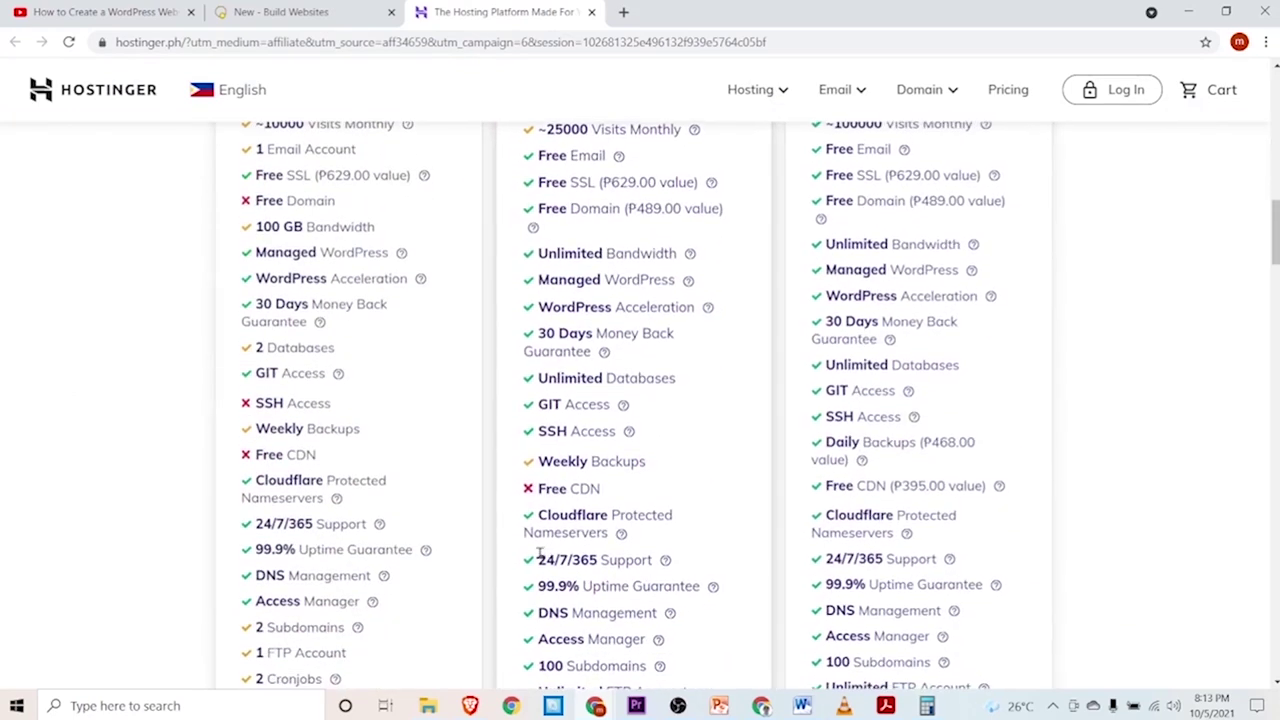
{"action": "left_click_drag", "start_coordinate": [537, 559], "coordinate": [688, 566]}
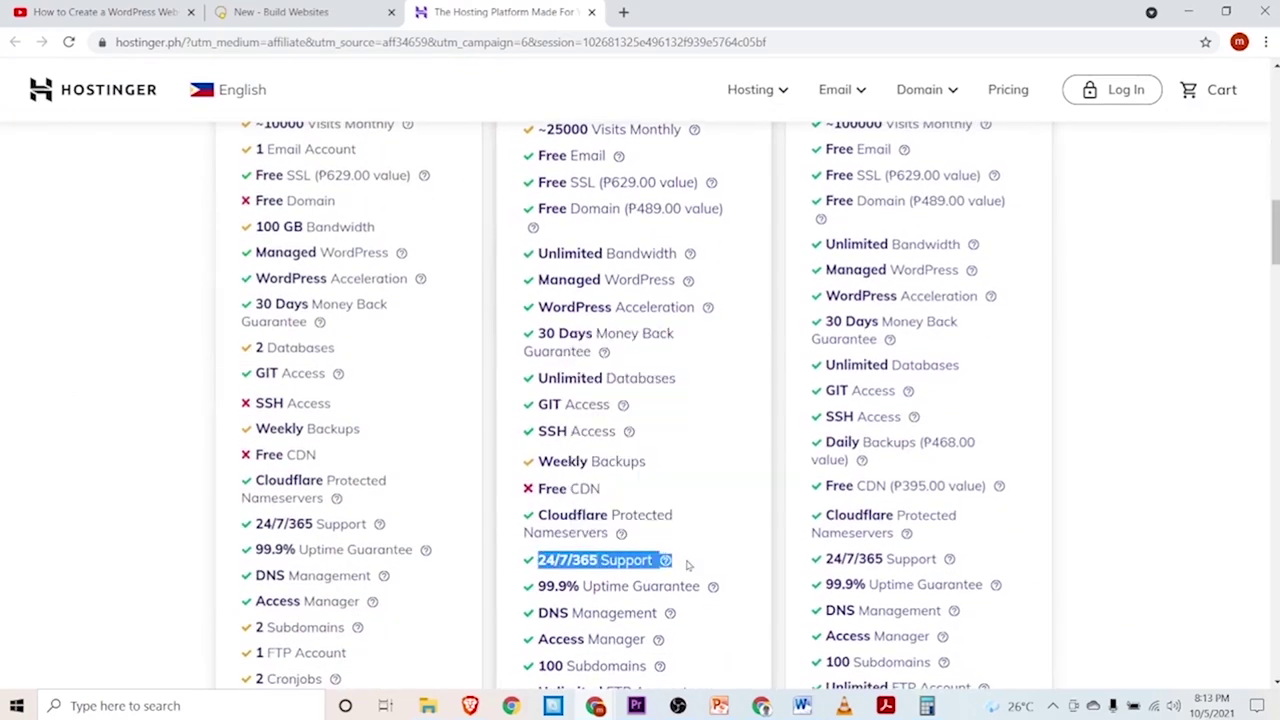
{"action": "left_click", "coordinate": [689, 566]}
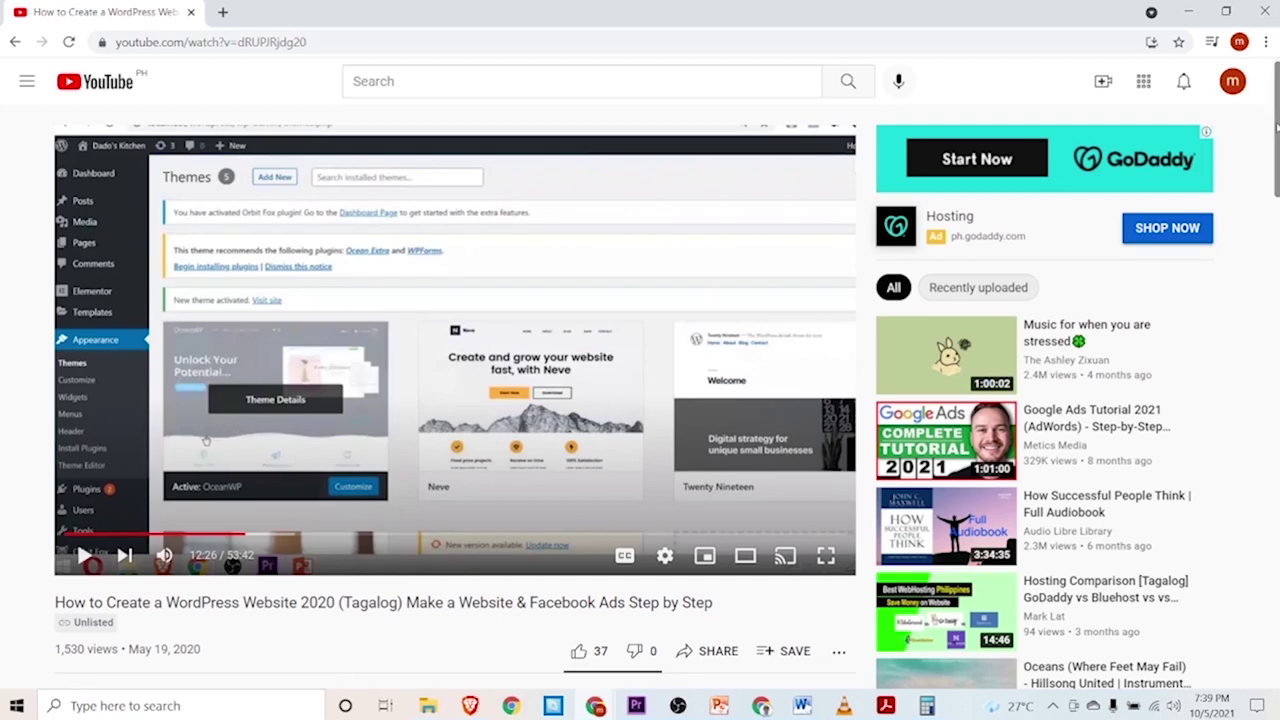
Step: Open the webhubsite.com domain checker and check whether redribbon.com is available
{"action": "left_click_drag", "start_coordinate": [1275, 127], "coordinate": [1275, 200]}
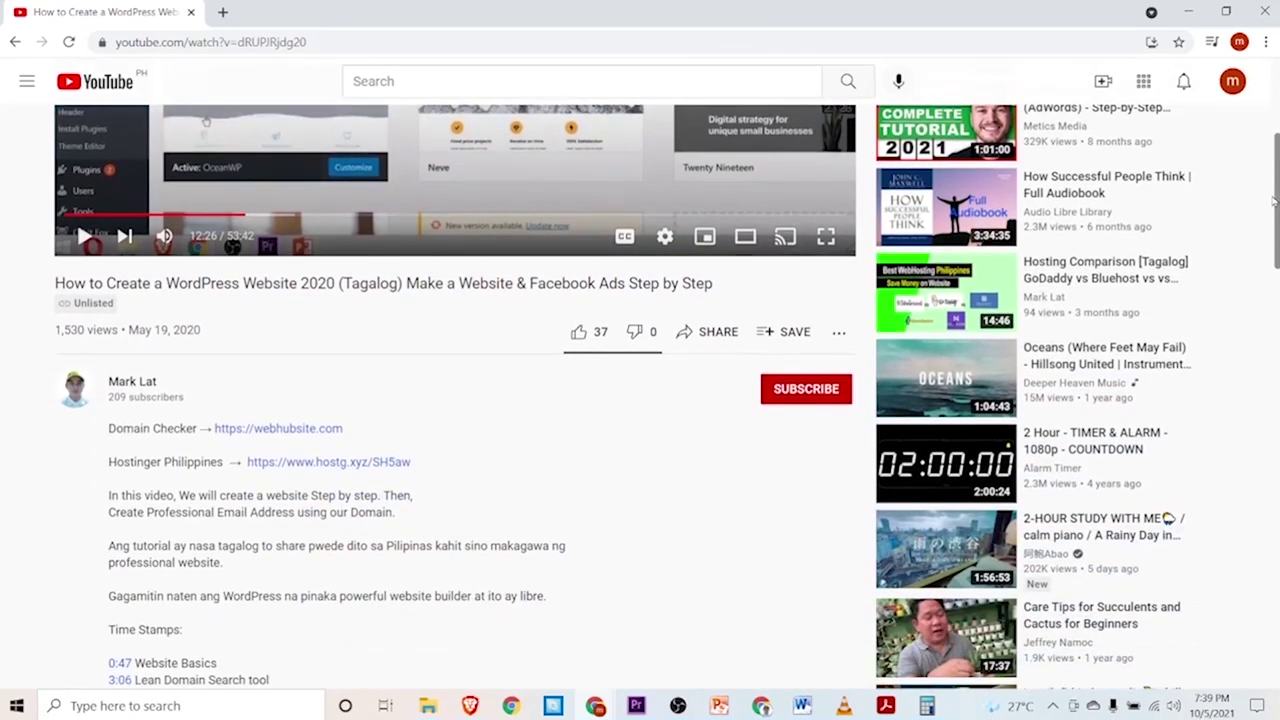
{"action": "left_click", "coordinate": [300, 432]}
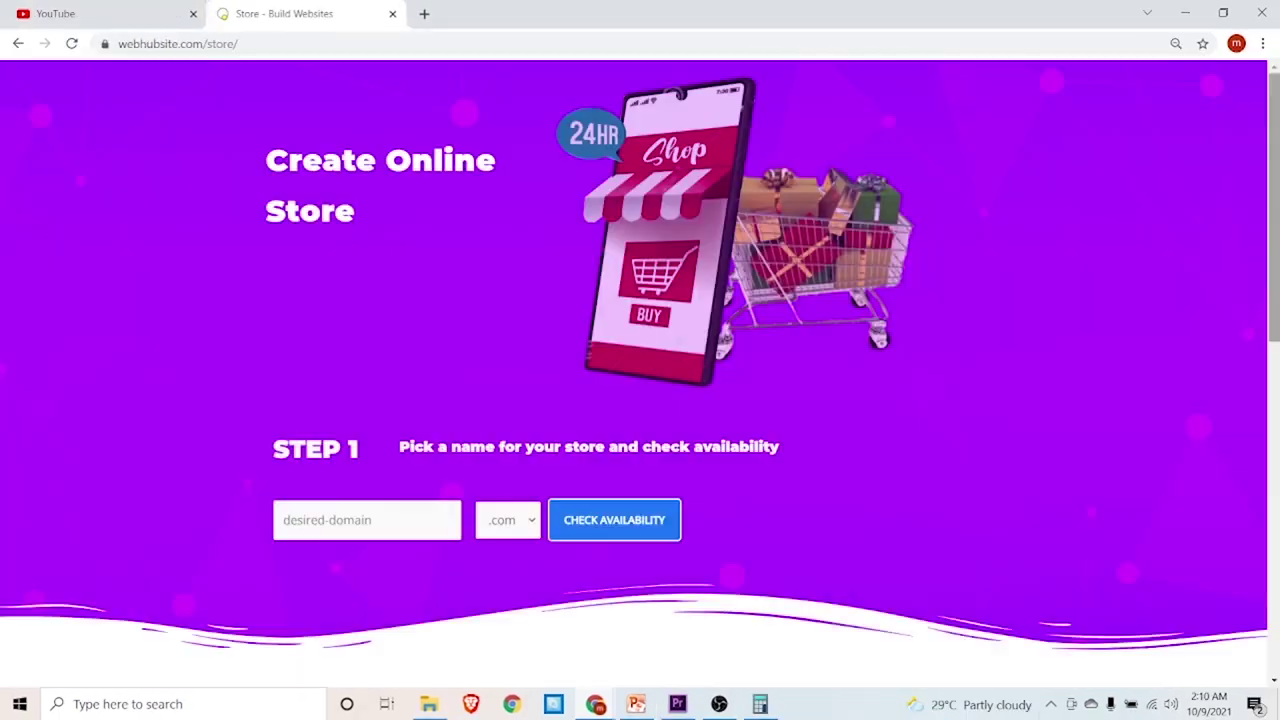
{"action": "left_click_drag", "start_coordinate": [1275, 237], "coordinate": [1275, 234]}
{"action": "left_click", "coordinate": [424, 510]}
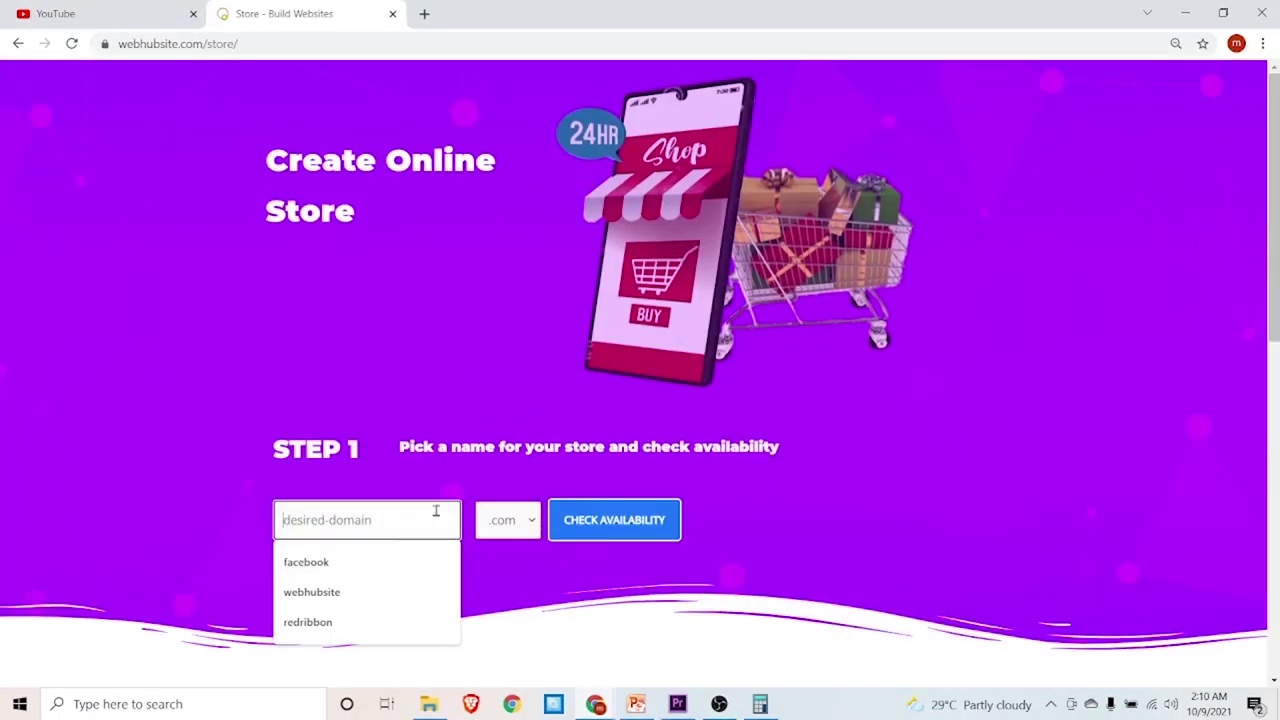
{"action": "left_click", "coordinate": [1101, 321]}
{"action": "left_click", "coordinate": [394, 522]}
{"action": "type", "text": "red"}
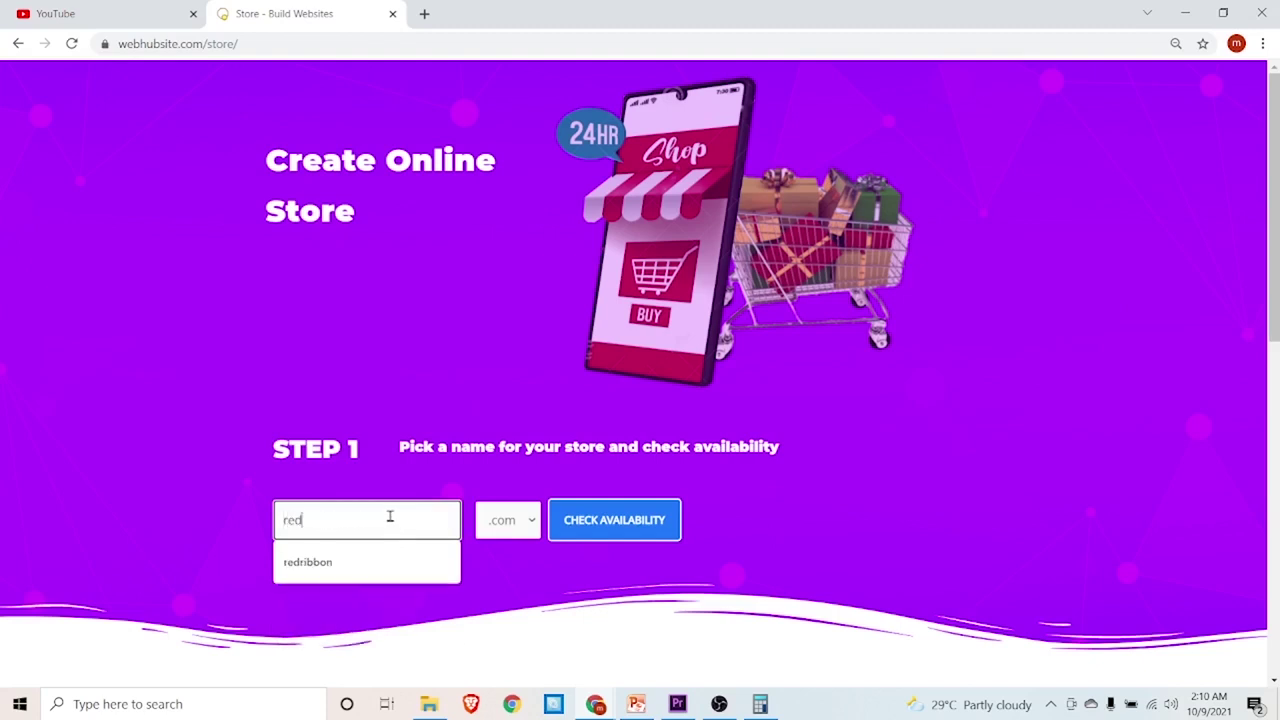
{"action": "type", "text": "ribbon"}
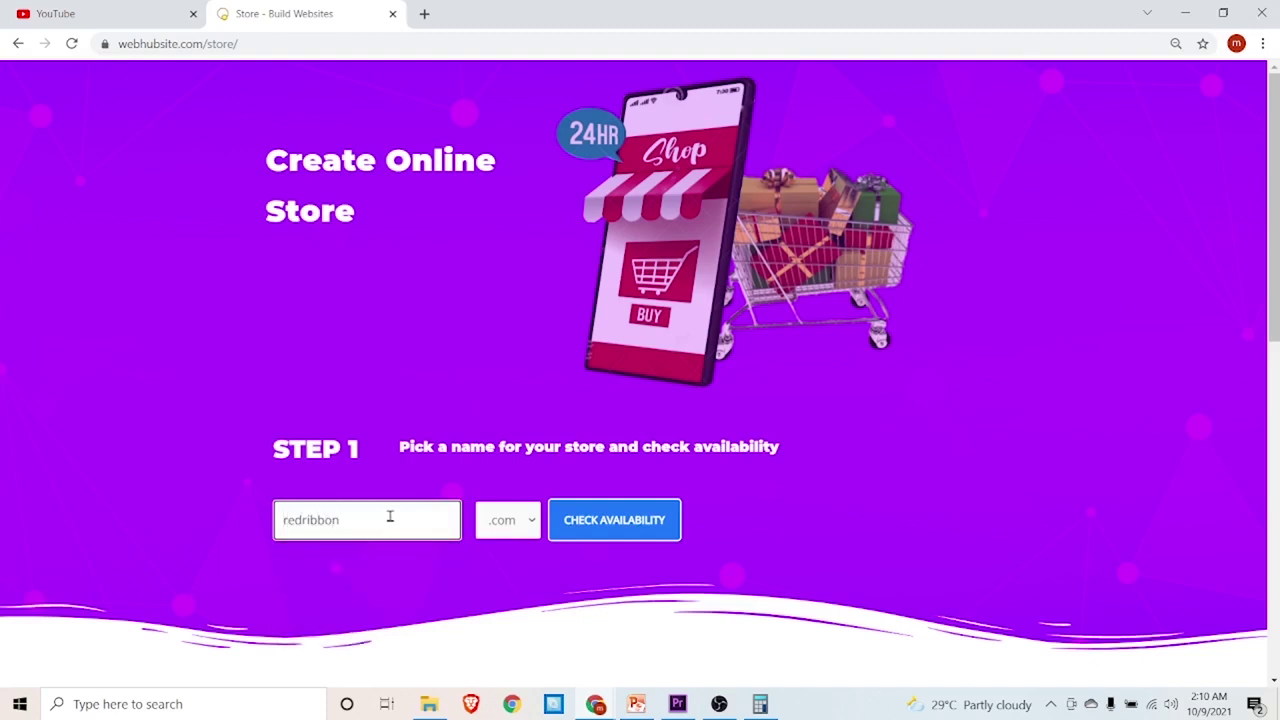
{"action": "left_click", "coordinate": [645, 515]}
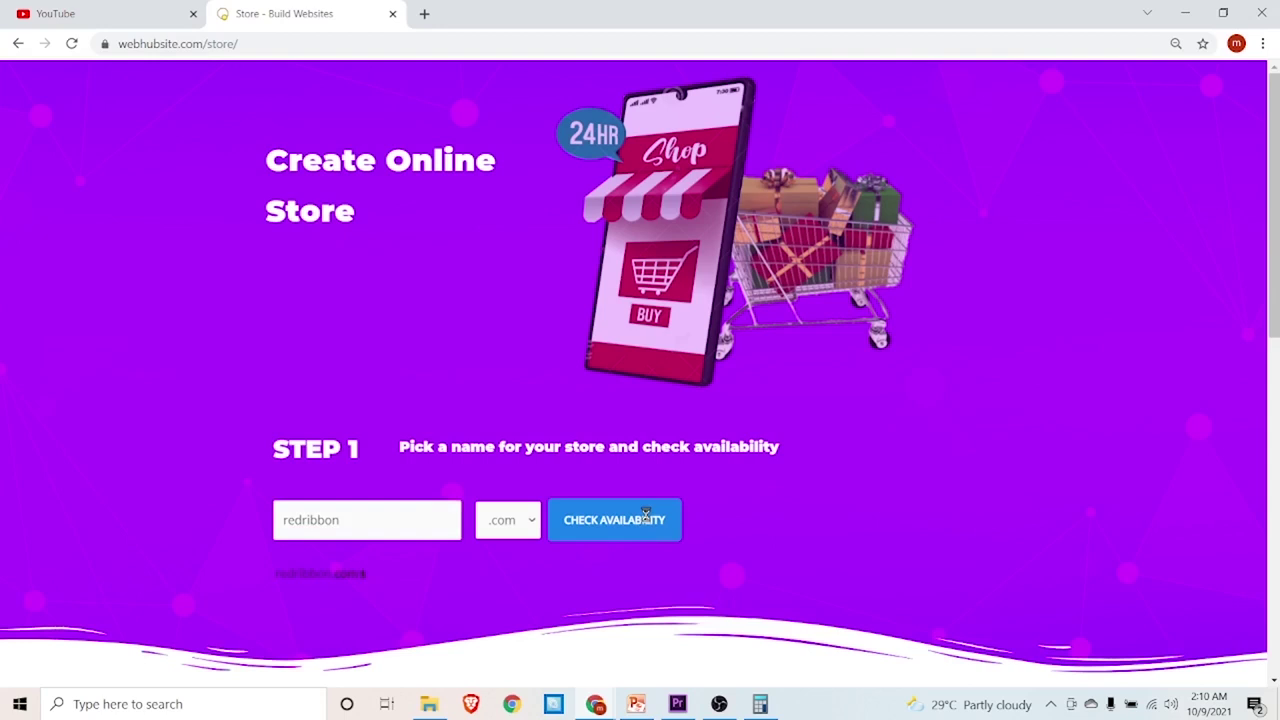
Step: Replace the name with mzcakes, confirm mzcakes.com is available, and claim it
{"action": "left_click_drag", "start_coordinate": [357, 523], "coordinate": [209, 525]}
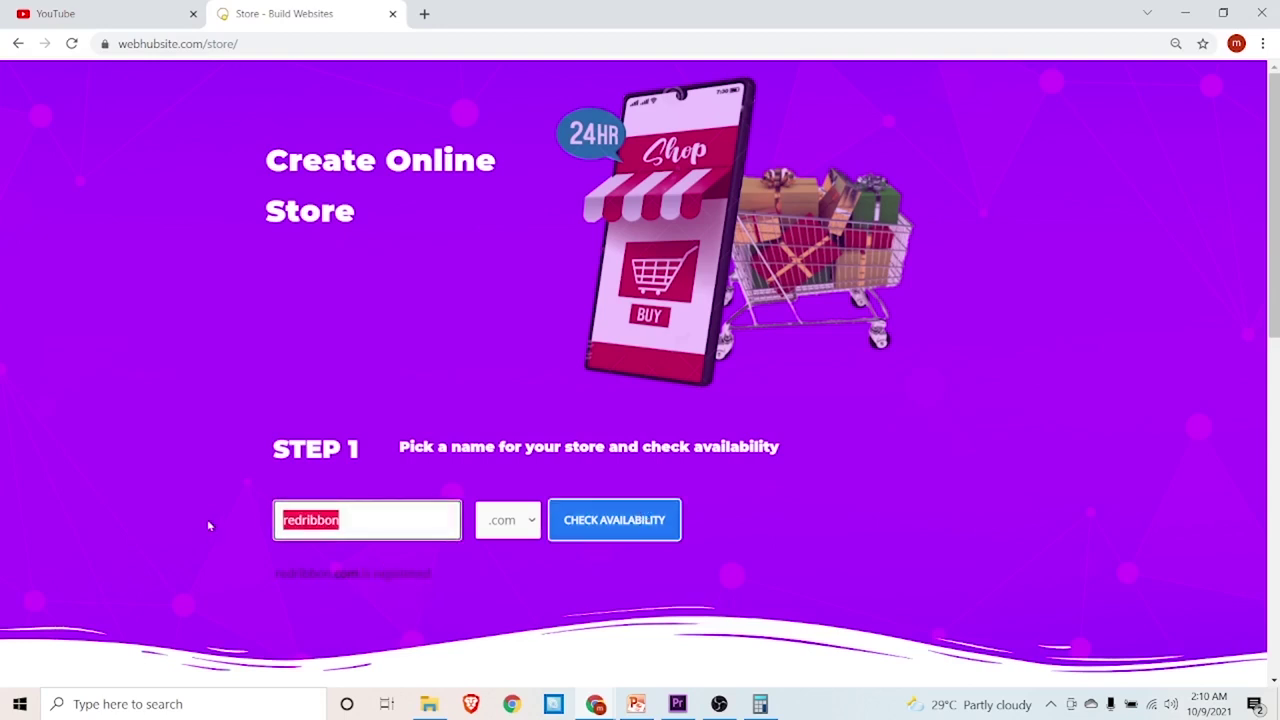
{"action": "type", "text": "mz"}
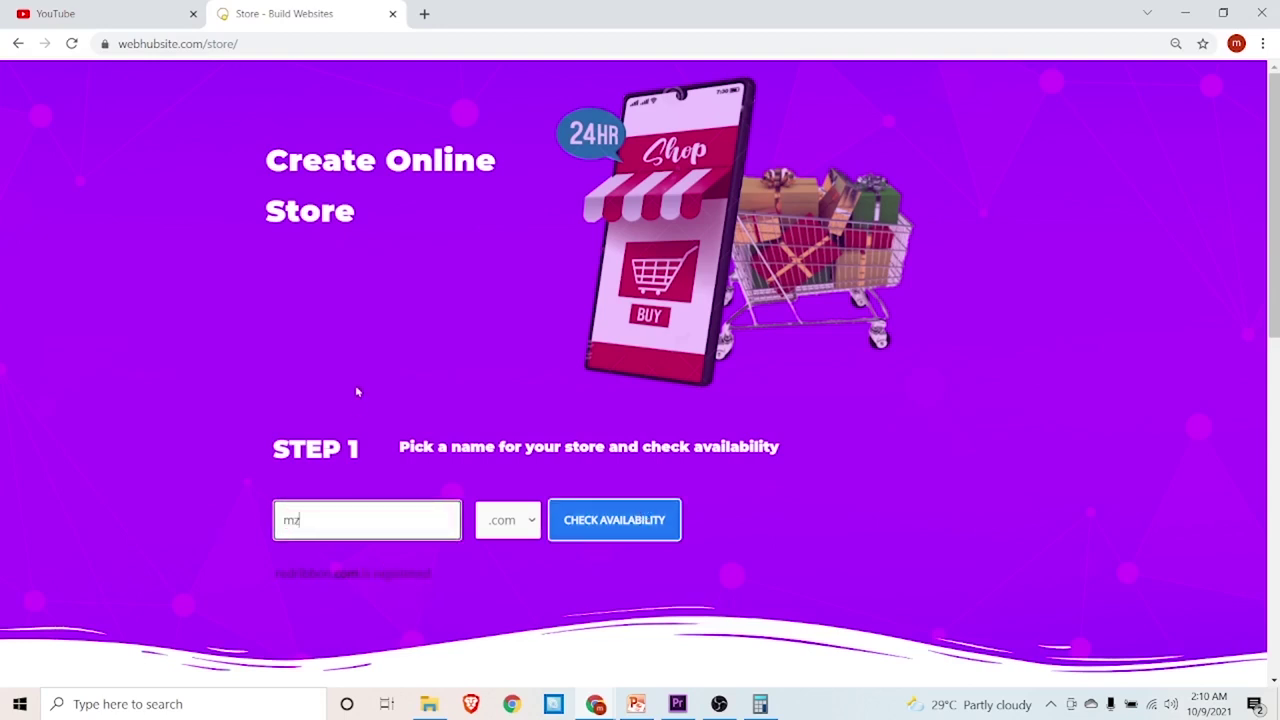
{"action": "type", "text": "cakes"}
{"action": "left_click", "coordinate": [617, 506]}
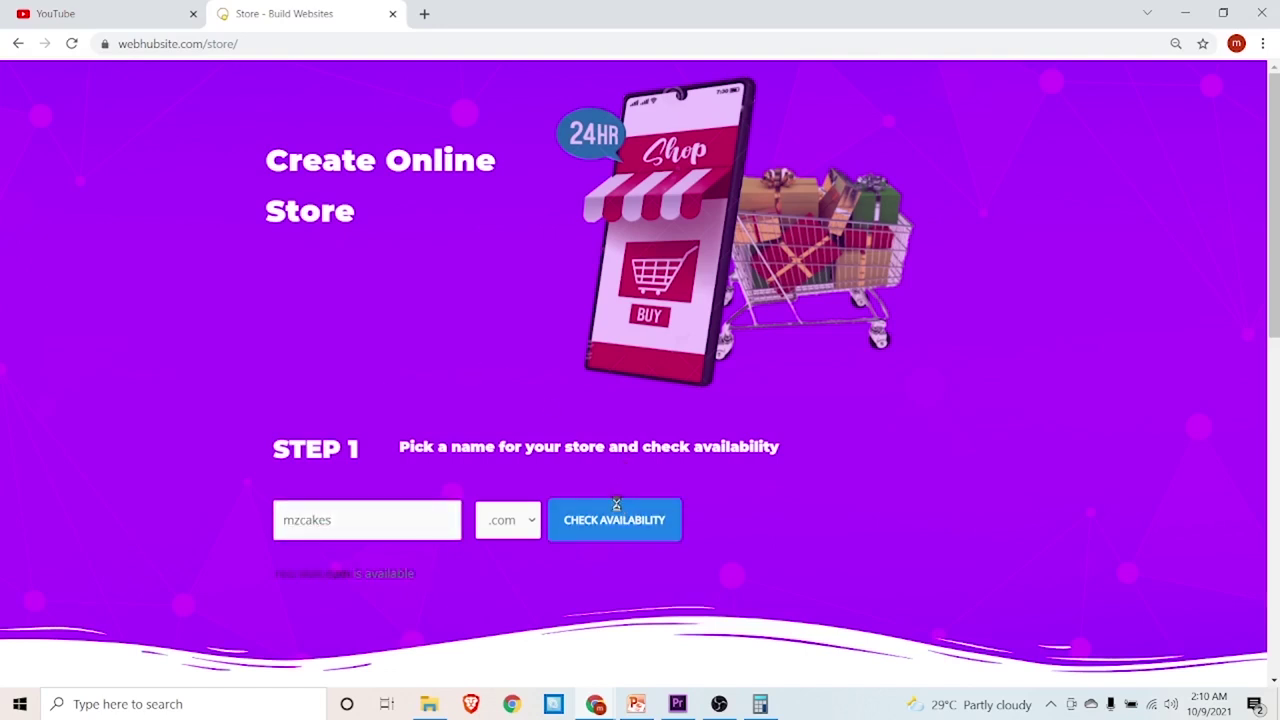
{"action": "scroll", "coordinate": [1247, 318], "scroll_direction": "down", "scroll_amount": 3}
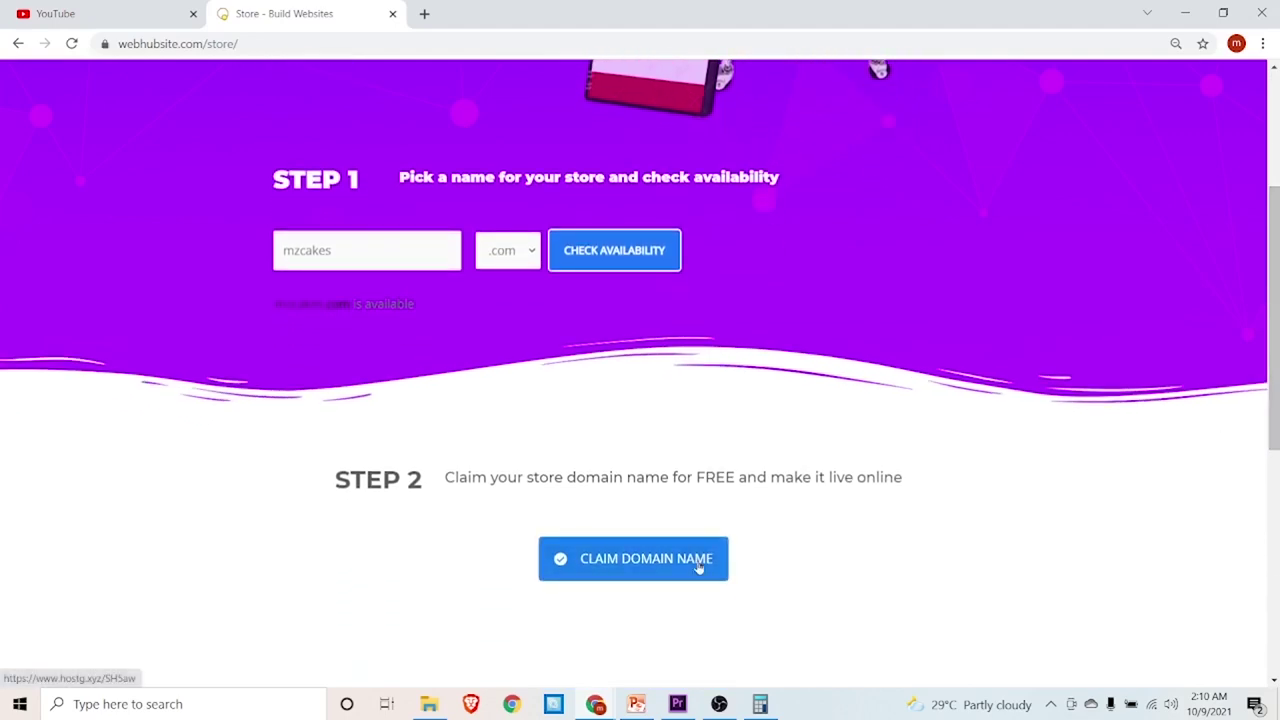
{"action": "left_click", "coordinate": [700, 562]}
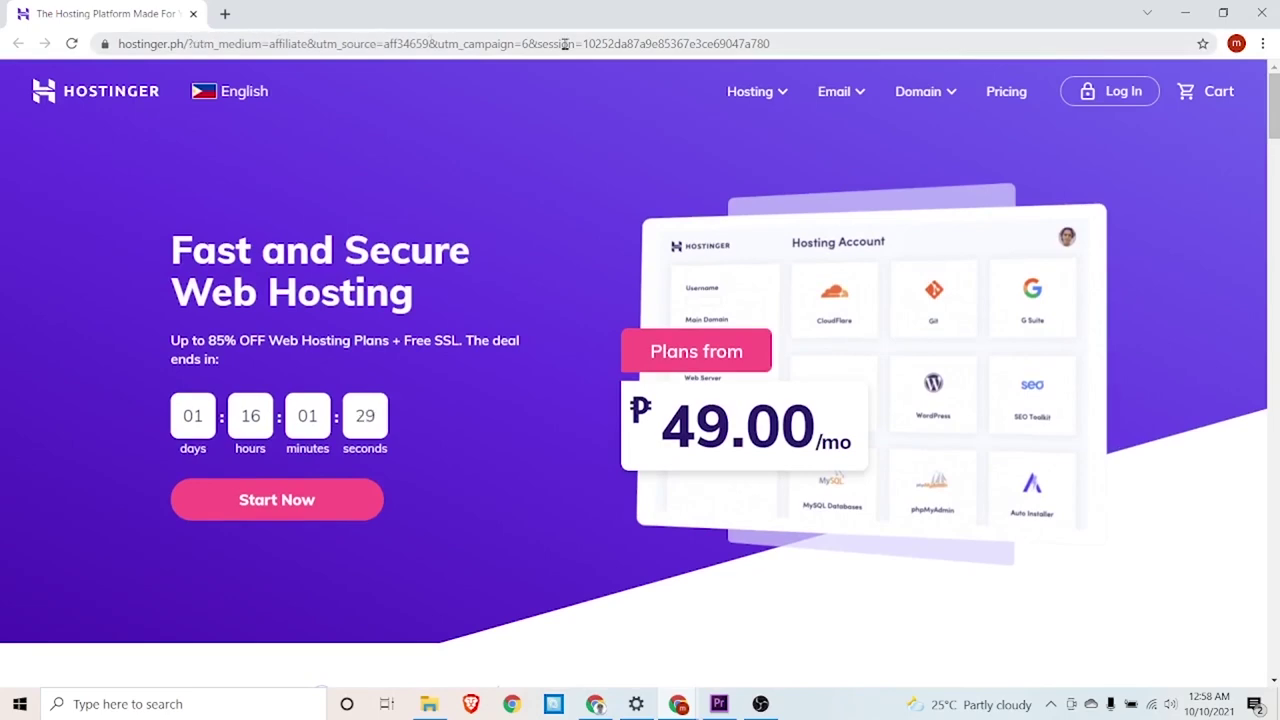
{"action": "left_click_drag", "start_coordinate": [1265, 113], "coordinate": [1275, 595]}
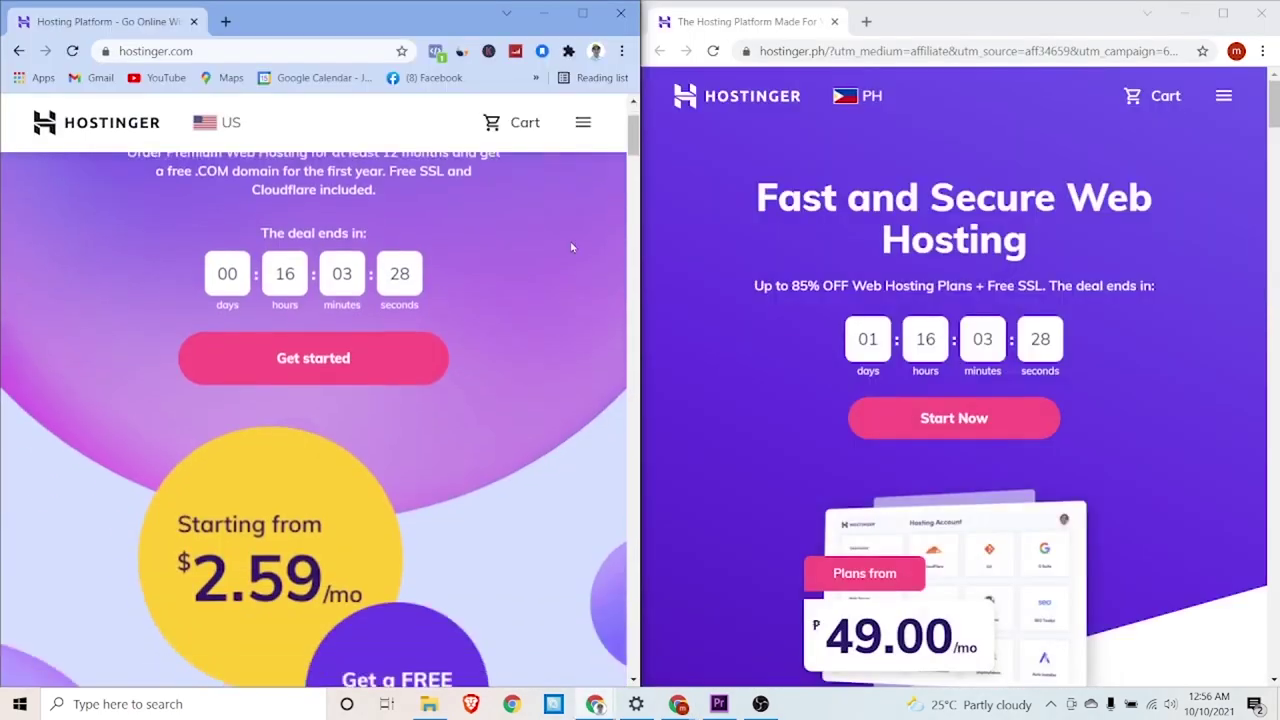
{"action": "scroll", "coordinate": [572, 247], "scroll_direction": "down", "scroll_amount": 10}
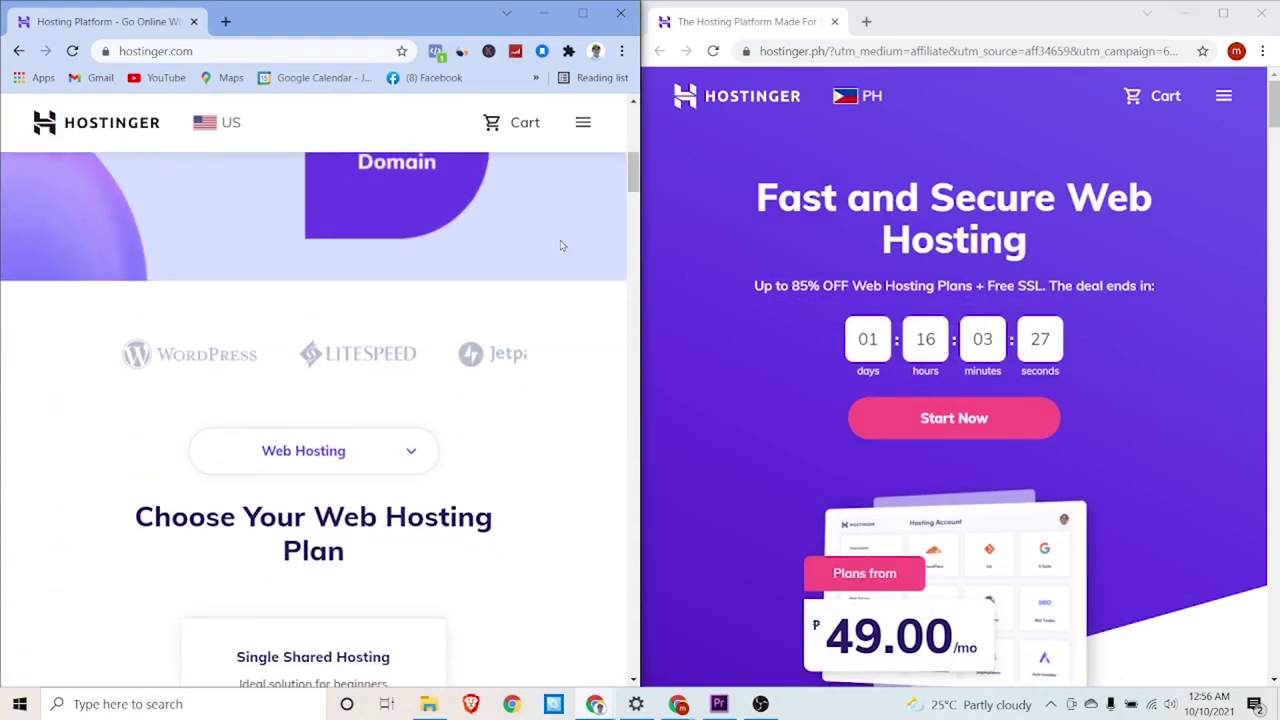
{"action": "scroll", "coordinate": [559, 246], "scroll_direction": "down", "scroll_amount": 10}
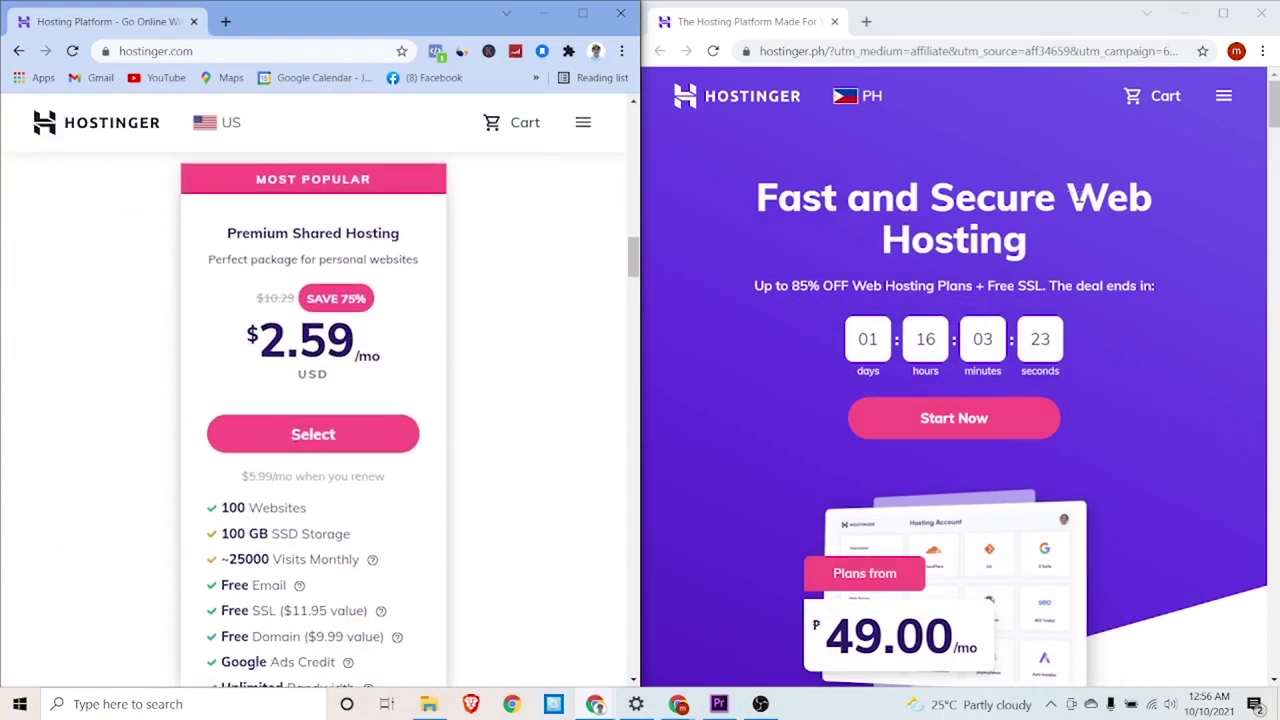
{"action": "scroll", "coordinate": [1078, 199], "scroll_direction": "down", "scroll_amount": 10}
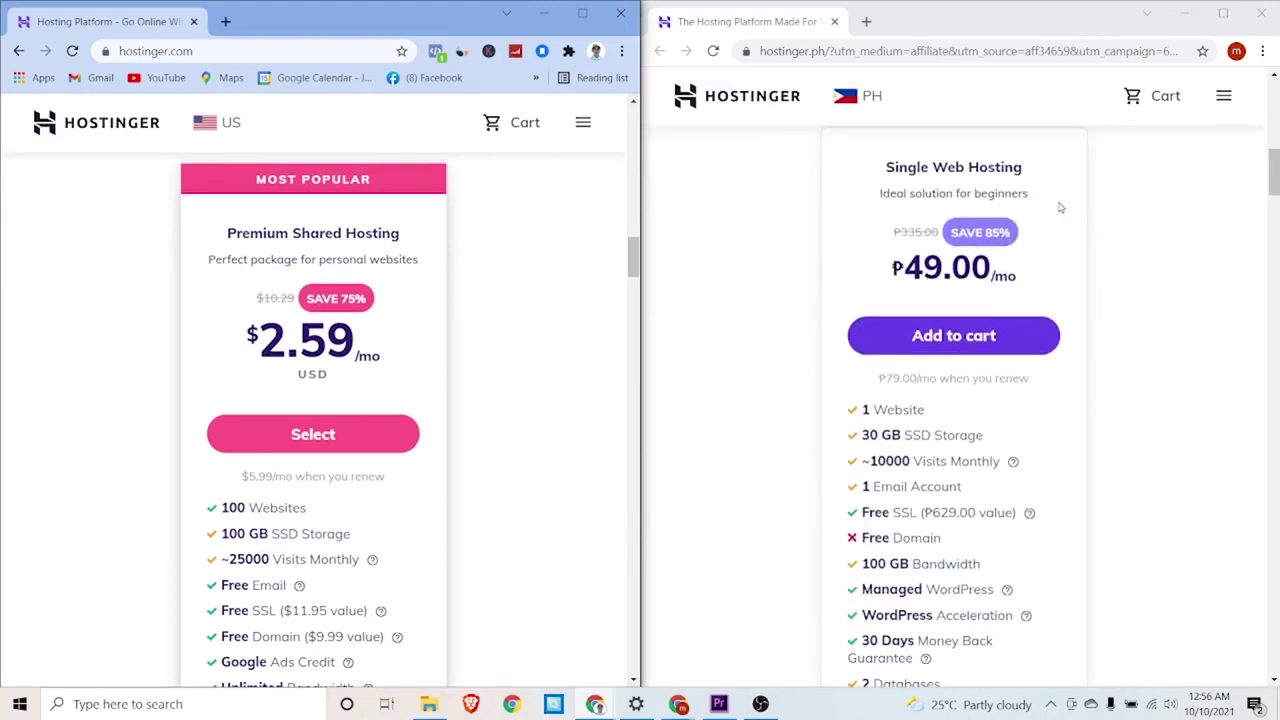
{"action": "scroll", "coordinate": [1061, 207], "scroll_direction": "down", "scroll_amount": 8}
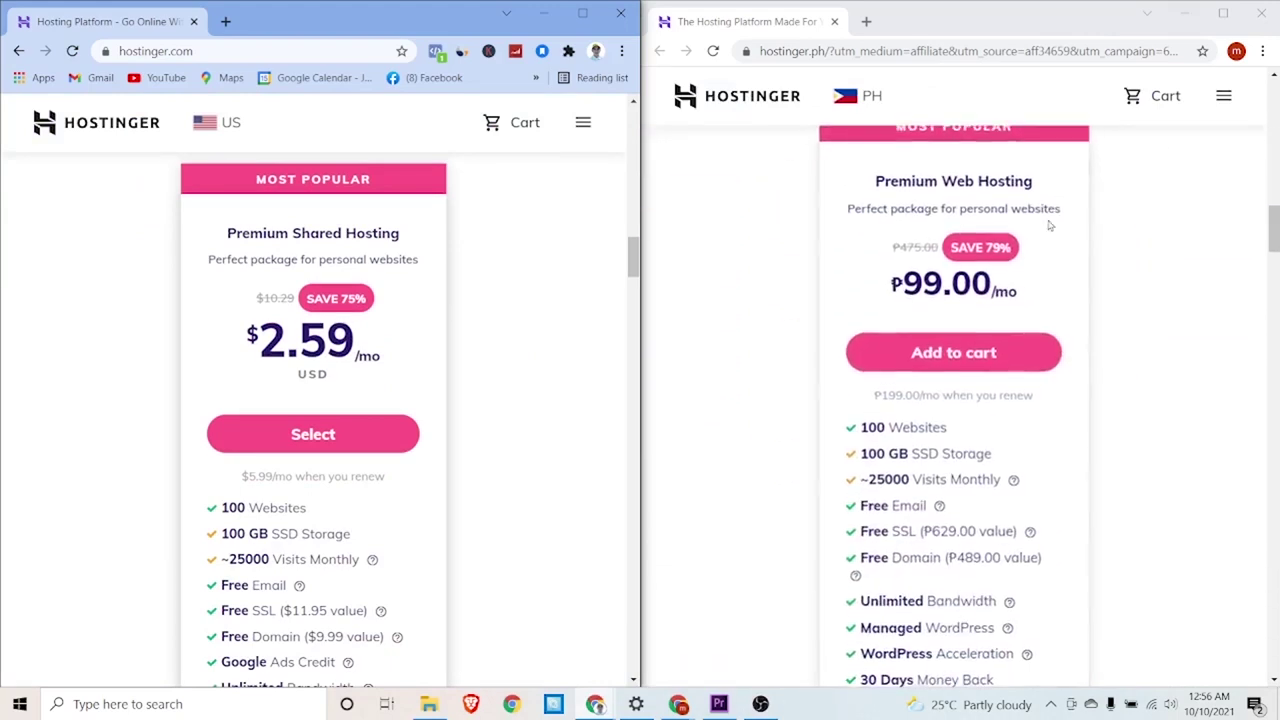
{"action": "scroll", "coordinate": [1050, 226], "scroll_direction": "up", "scroll_amount": 1}
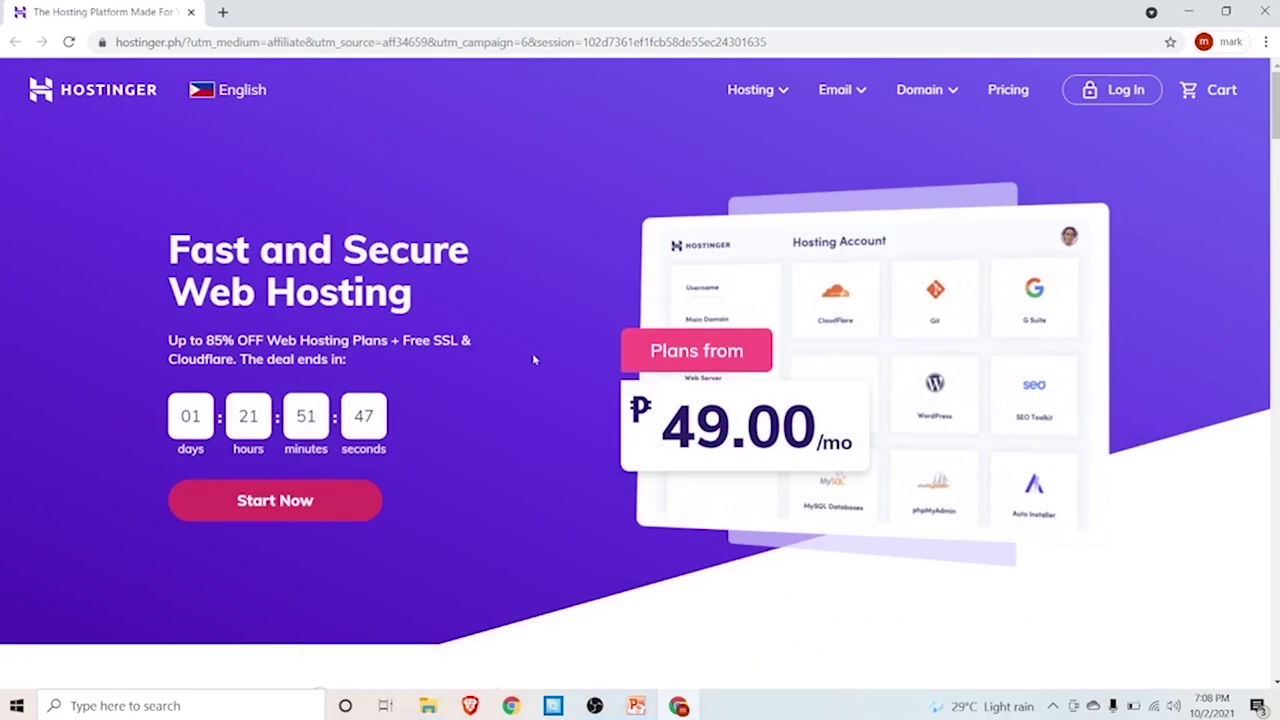
Step: Add the Premium Web Hosting plan to the cart with a 12-month billing period
{"action": "left_click", "coordinate": [334, 503]}
{"action": "scroll", "coordinate": [338, 482], "scroll_direction": "down", "scroll_amount": 4}
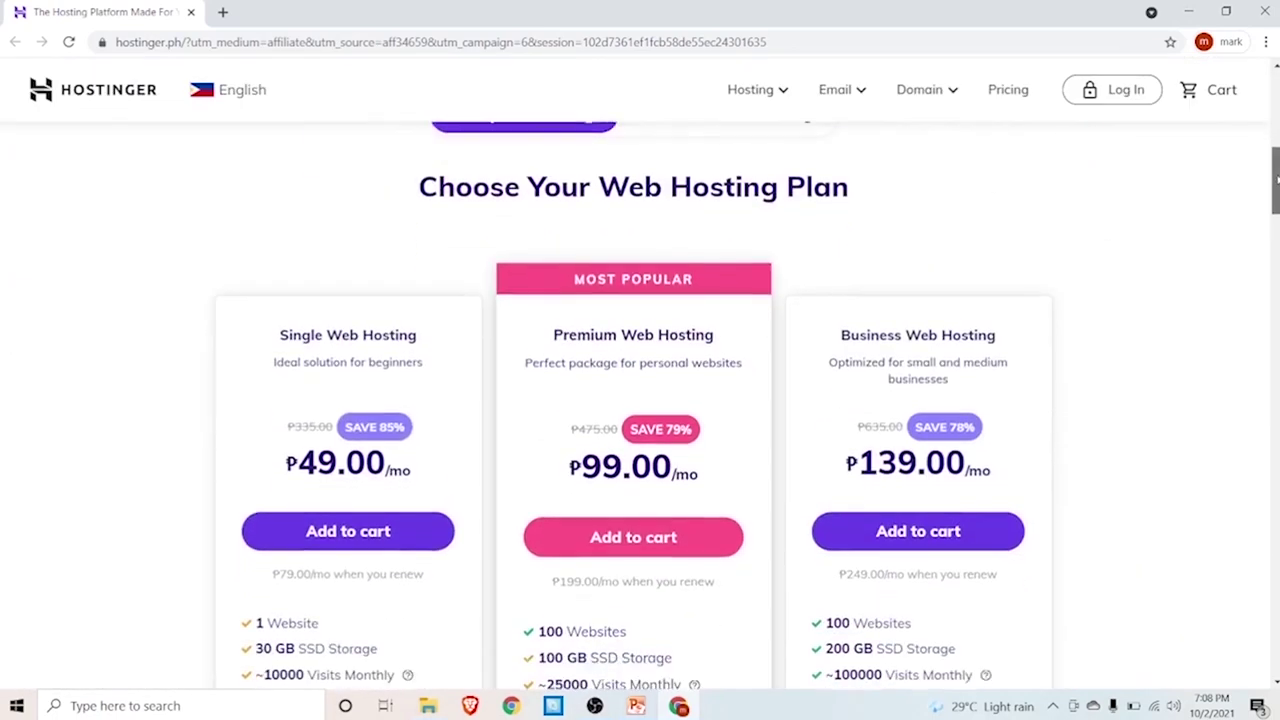
{"action": "scroll", "coordinate": [640, 400], "scroll_direction": "down", "scroll_amount": 1}
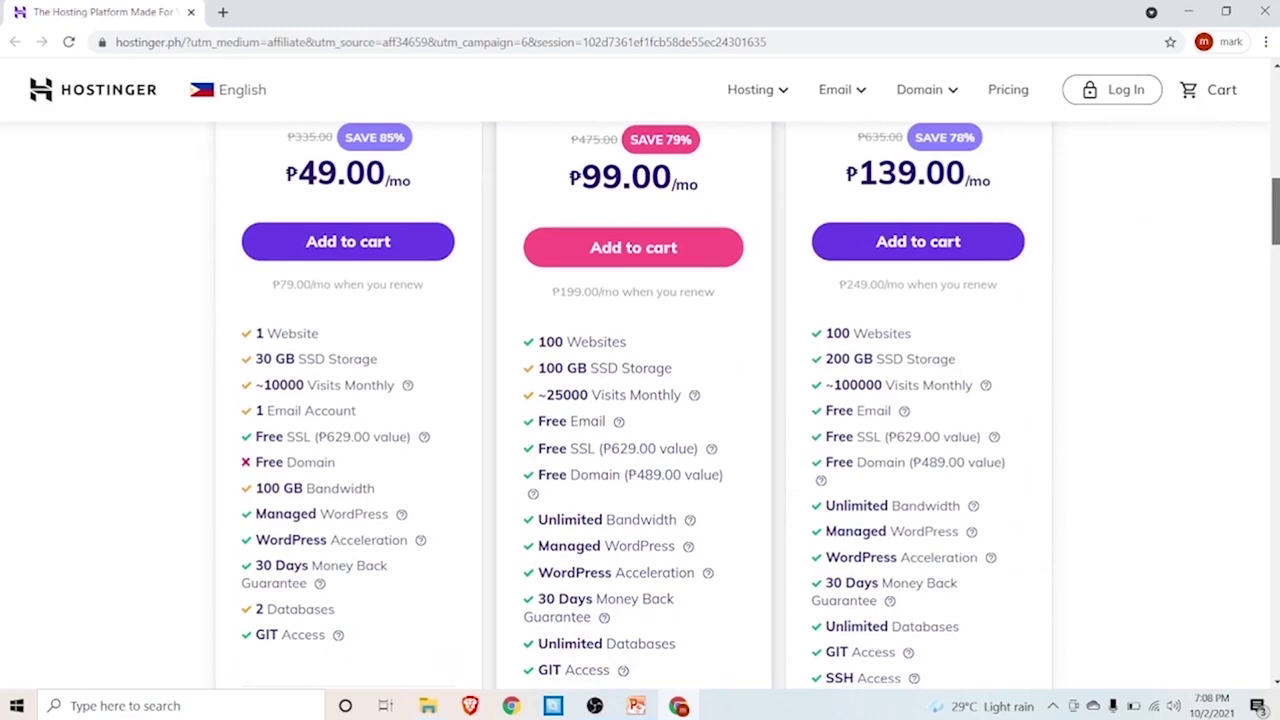
{"action": "scroll", "coordinate": [671, 250], "scroll_direction": "up", "scroll_amount": 2}
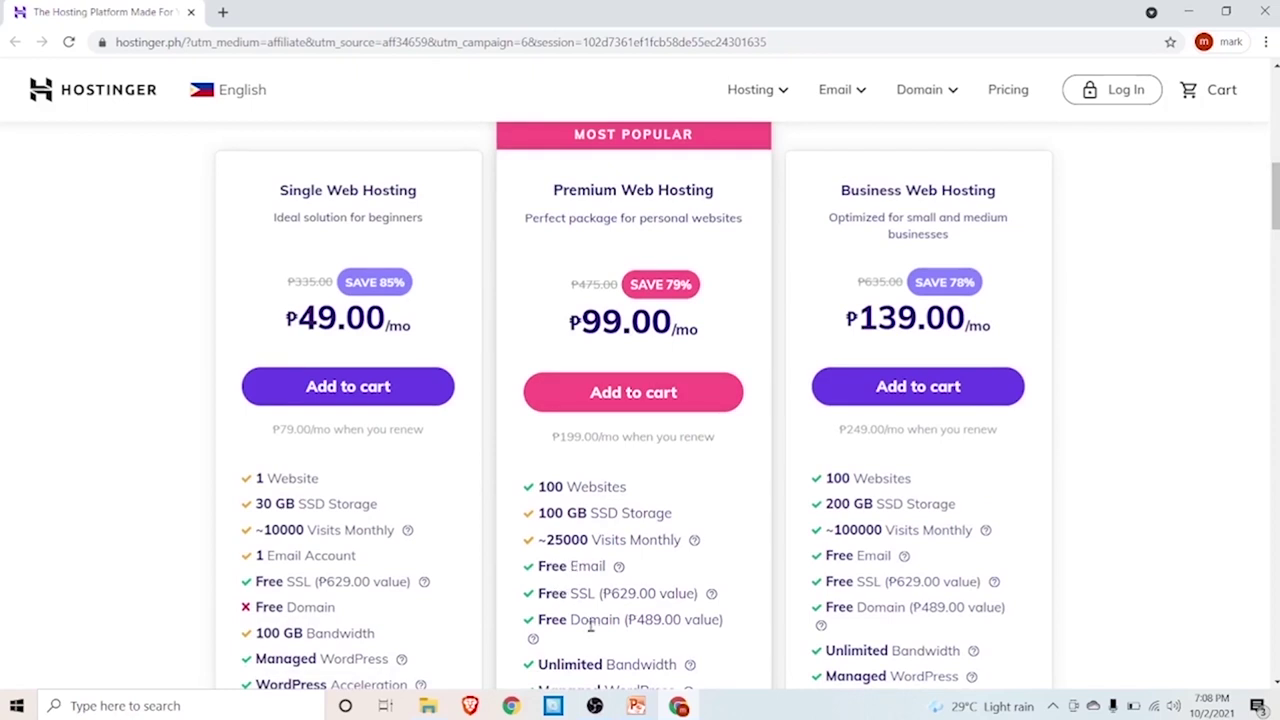
{"action": "left_click", "coordinate": [641, 390]}
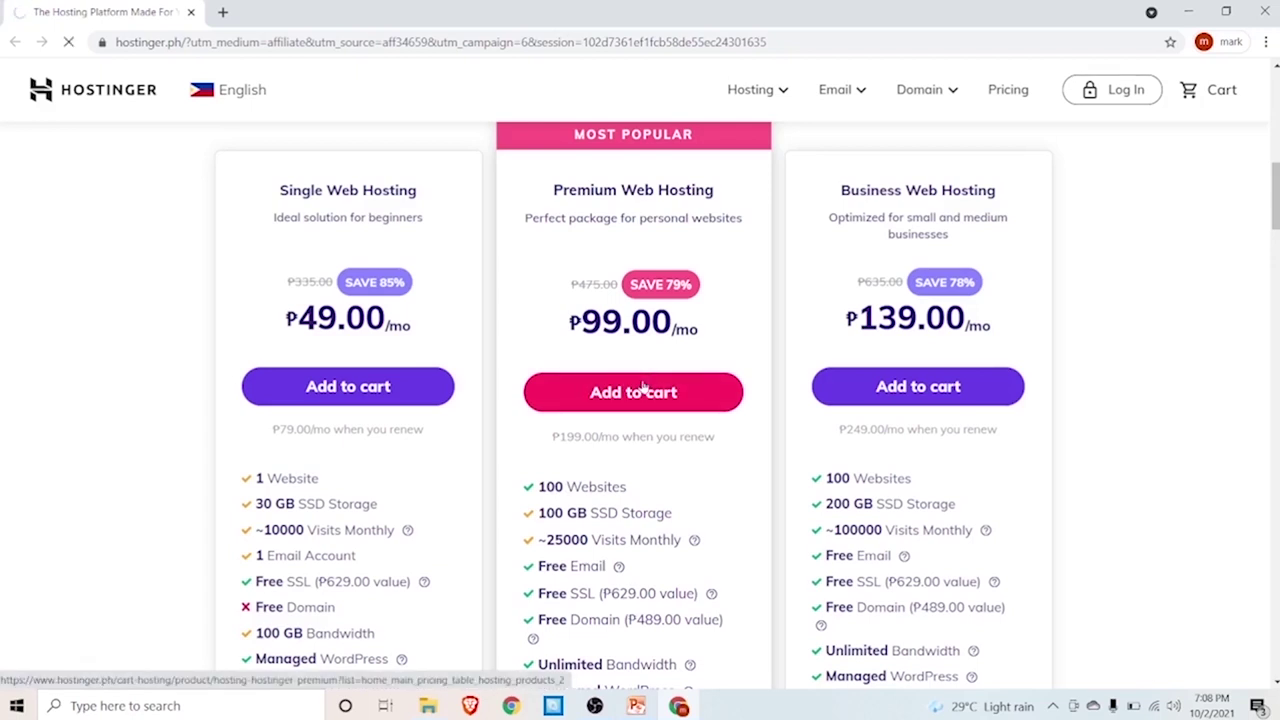
{"action": "scroll", "coordinate": [1117, 288], "scroll_direction": "down", "scroll_amount": 1}
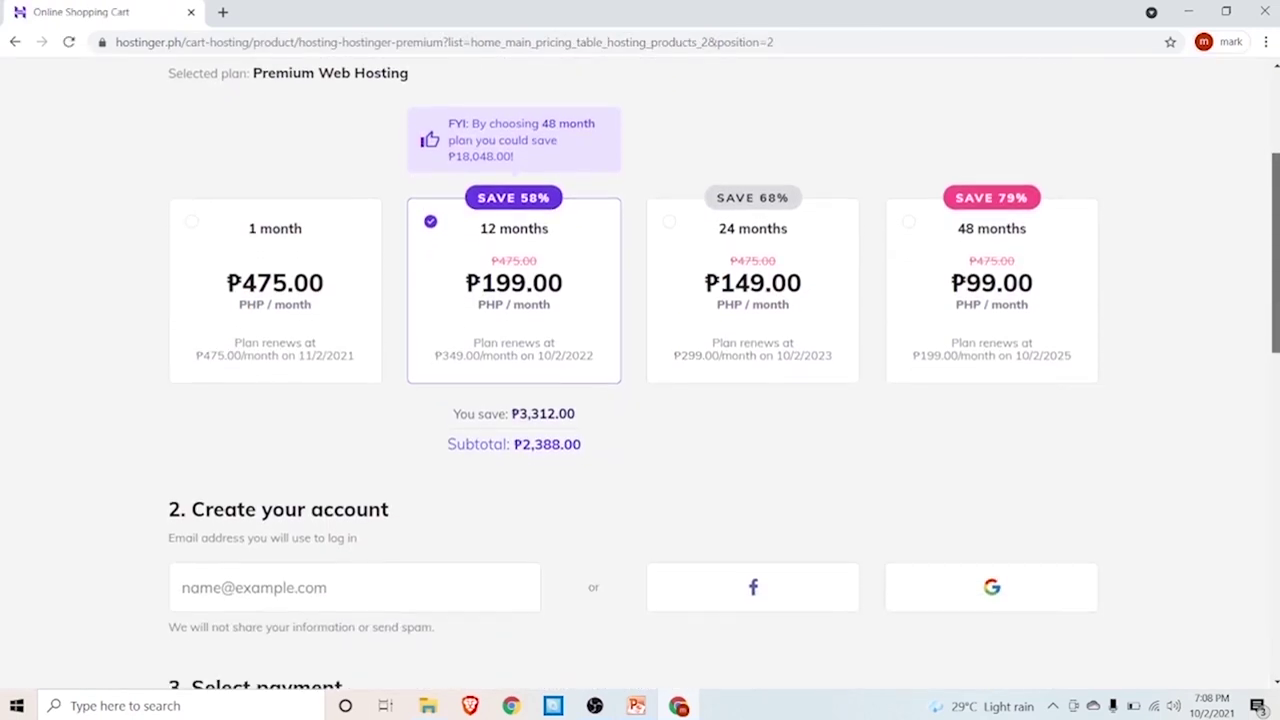
{"action": "left_click", "coordinate": [786, 326]}
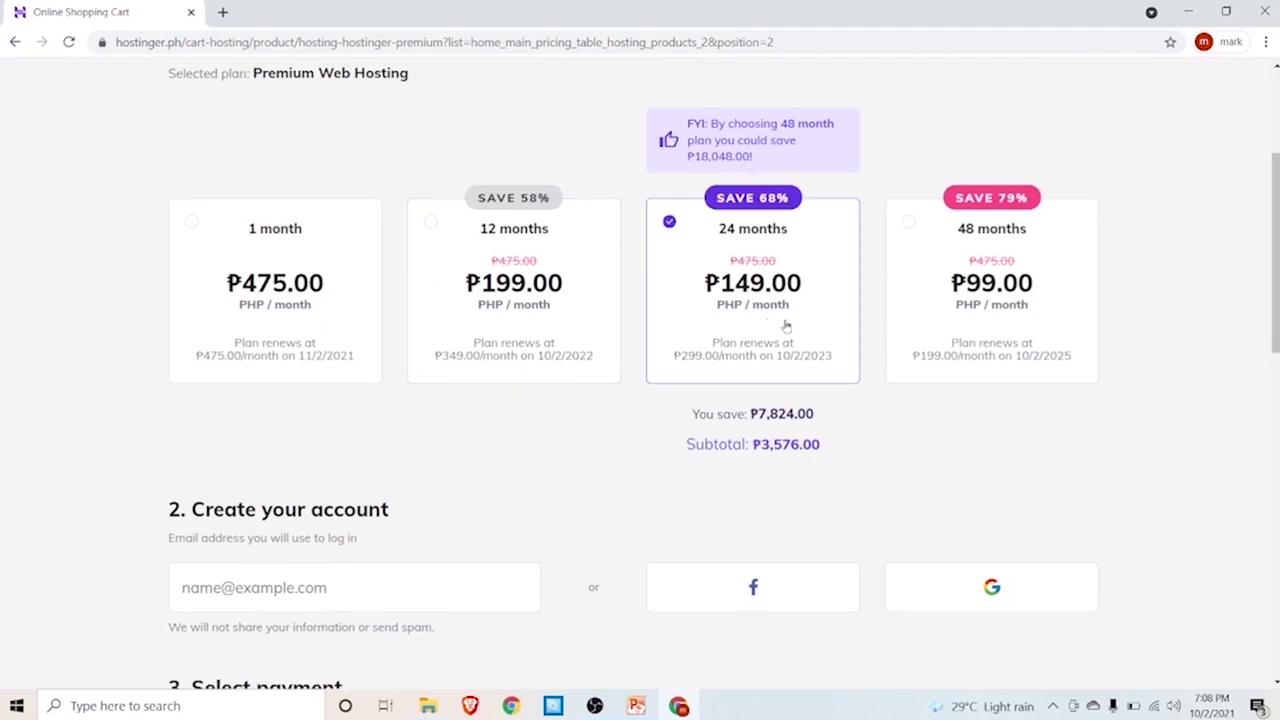
{"action": "left_click", "coordinate": [1023, 329]}
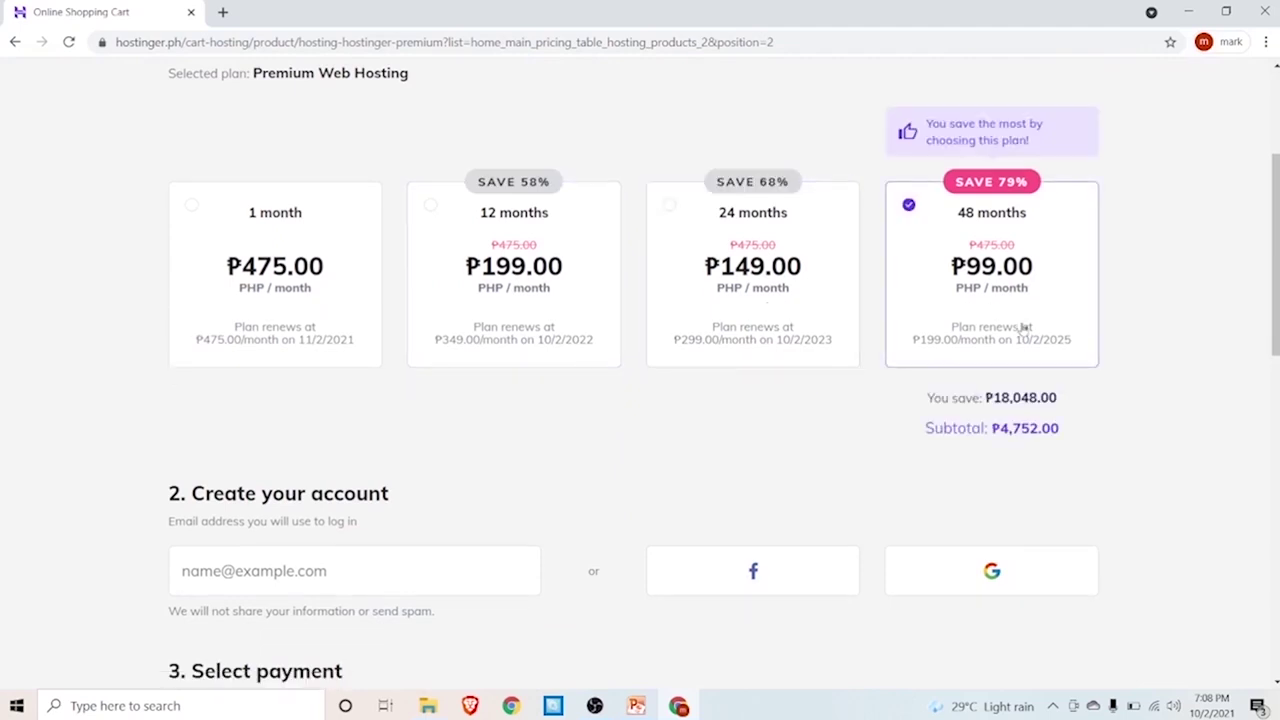
{"action": "left_click", "coordinate": [551, 285]}
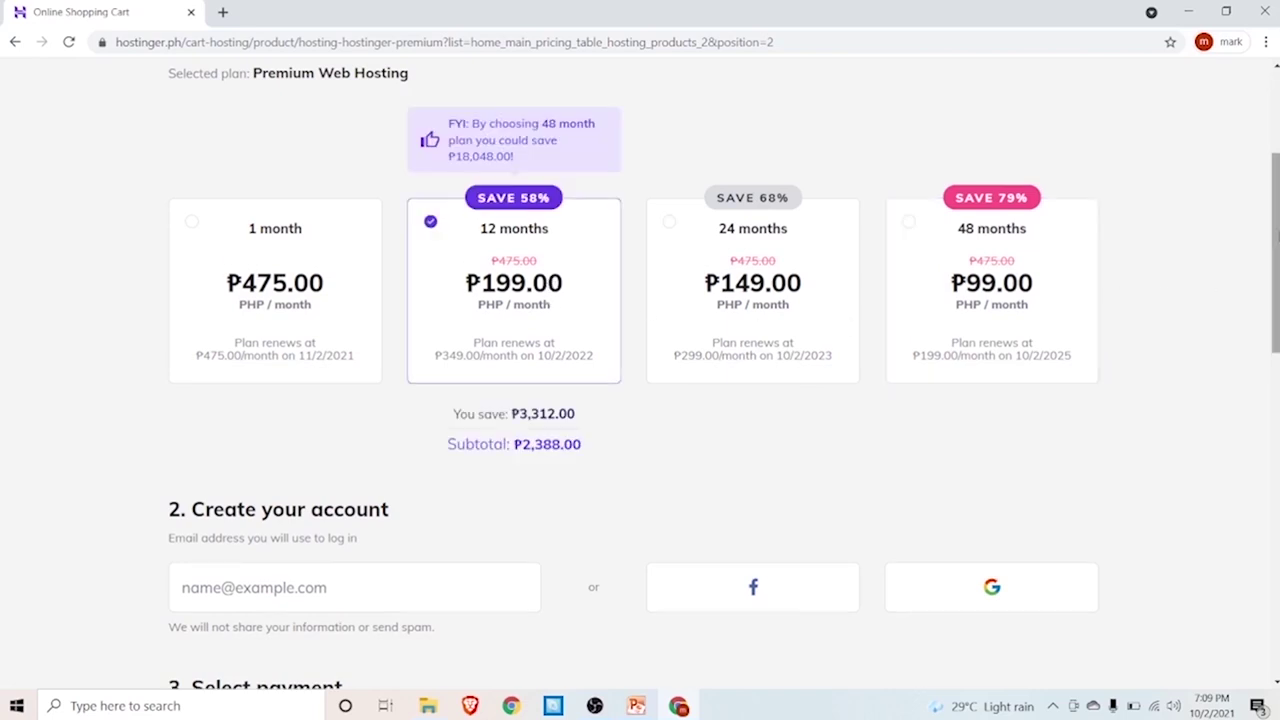
Step: Enter the account e-mail address, choose G-Cash as payment, and submit the order
{"action": "left_click_drag", "start_coordinate": [1277, 235], "coordinate": [1277, 340]}
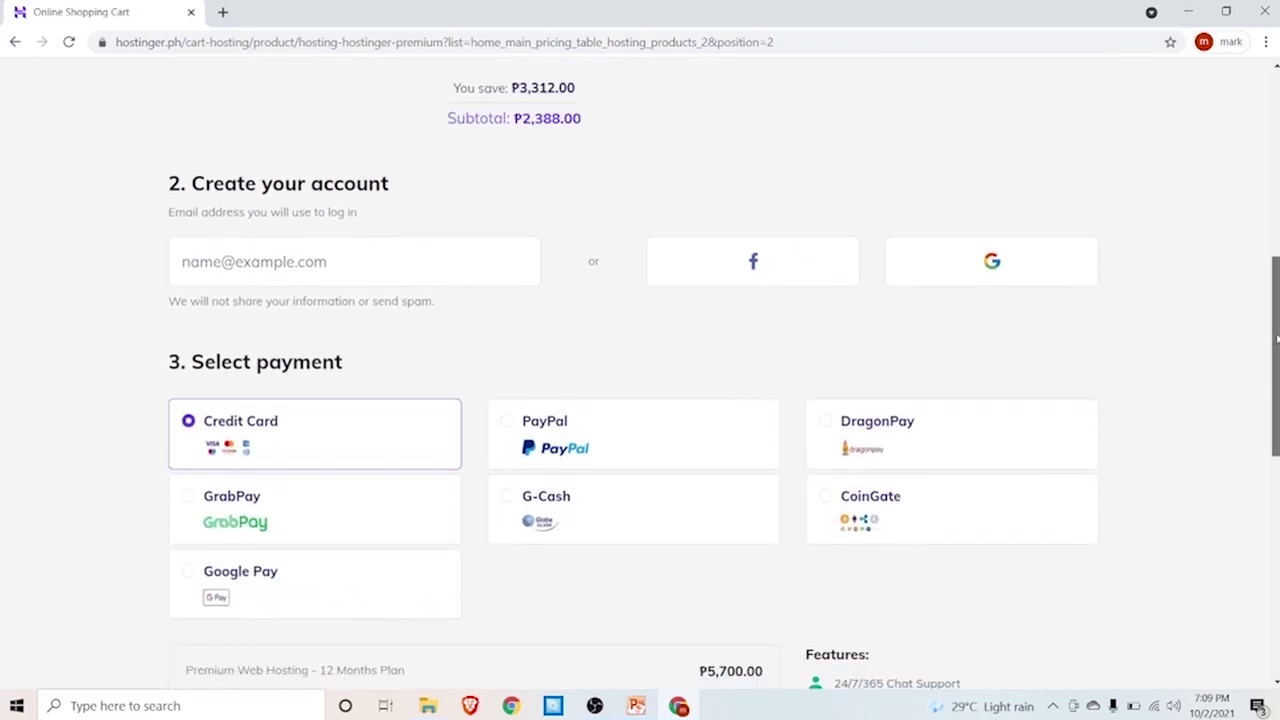
{"action": "left_click", "coordinate": [445, 265]}
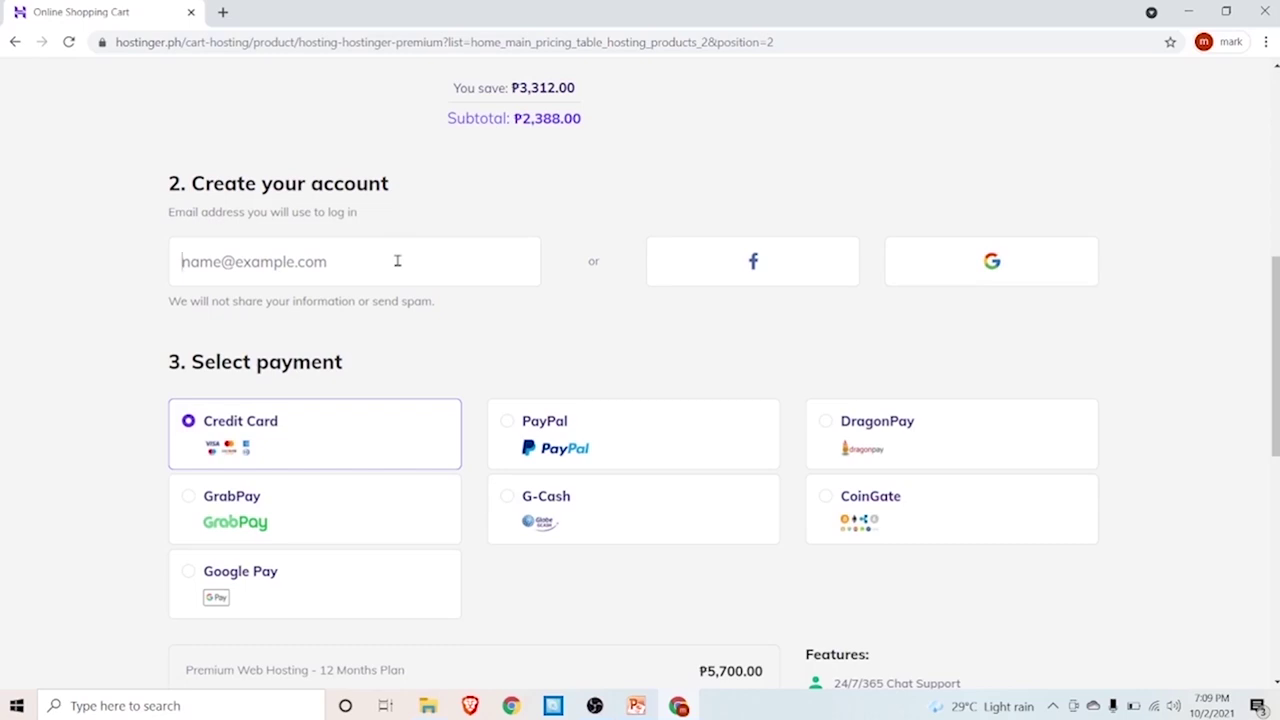
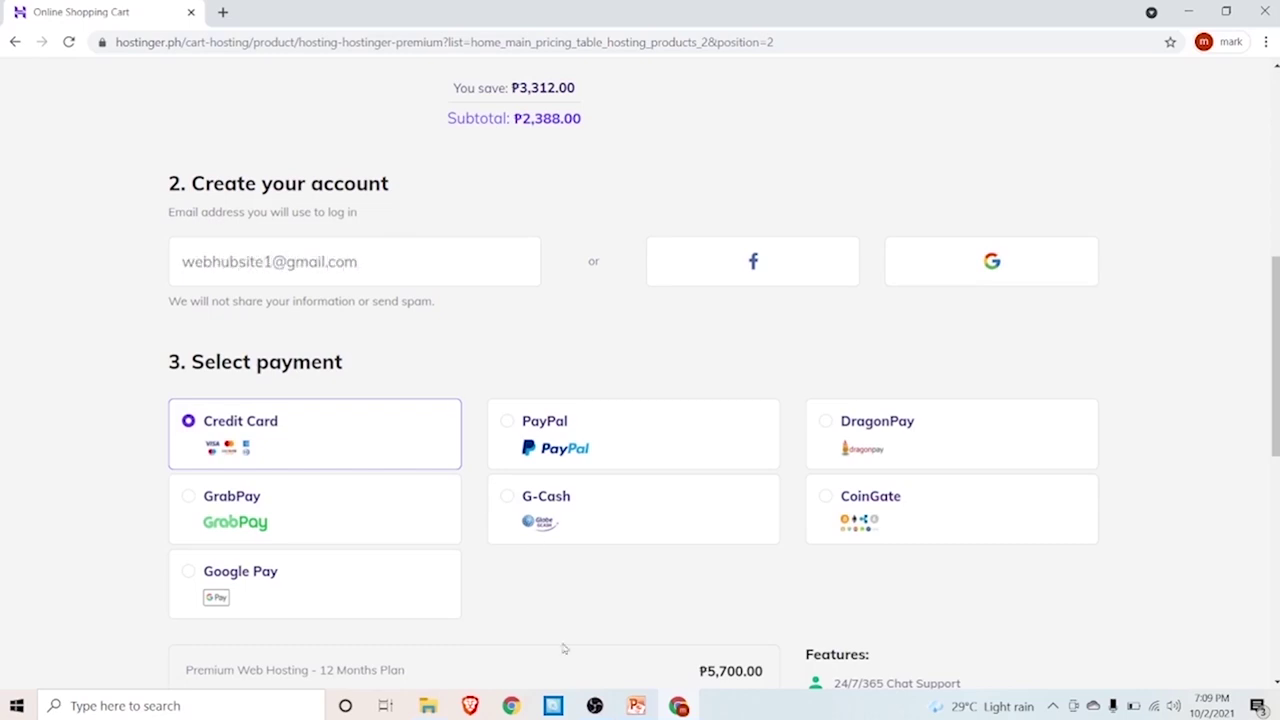
{"action": "scroll", "coordinate": [523, 322], "scroll_direction": "down", "scroll_amount": 1}
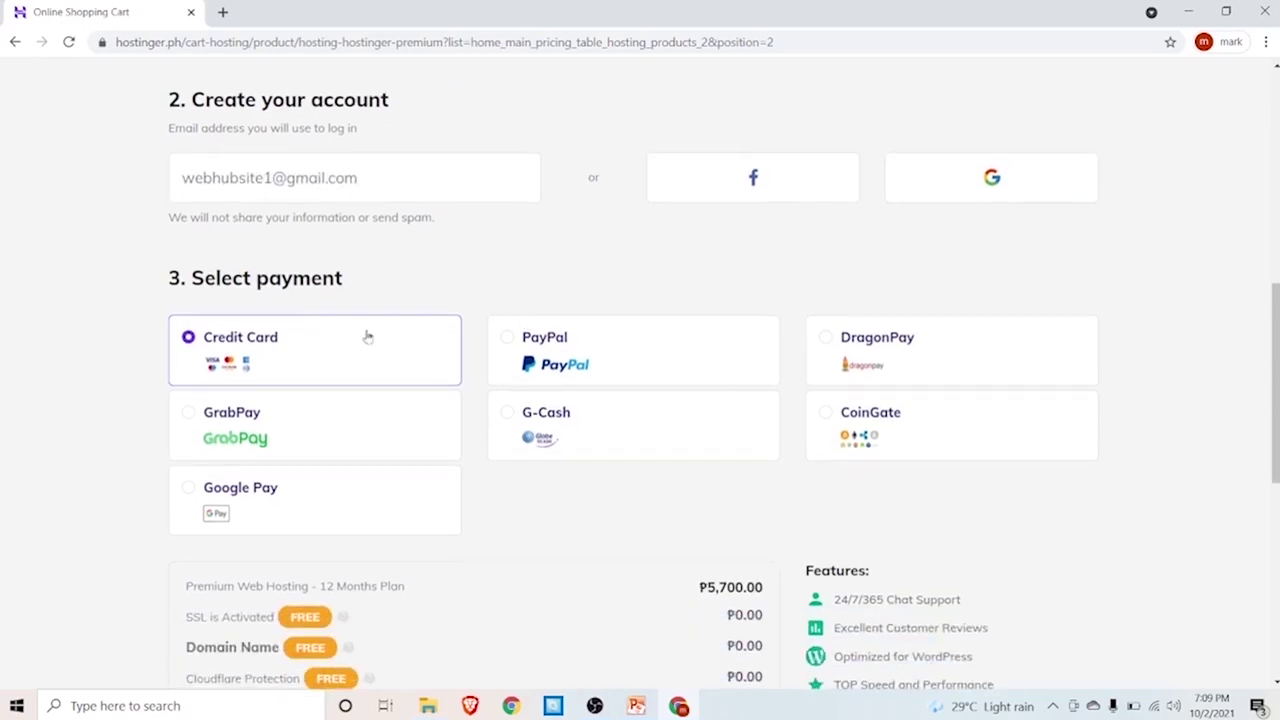
{"action": "scroll", "coordinate": [414, 352], "scroll_direction": "down", "scroll_amount": 6}
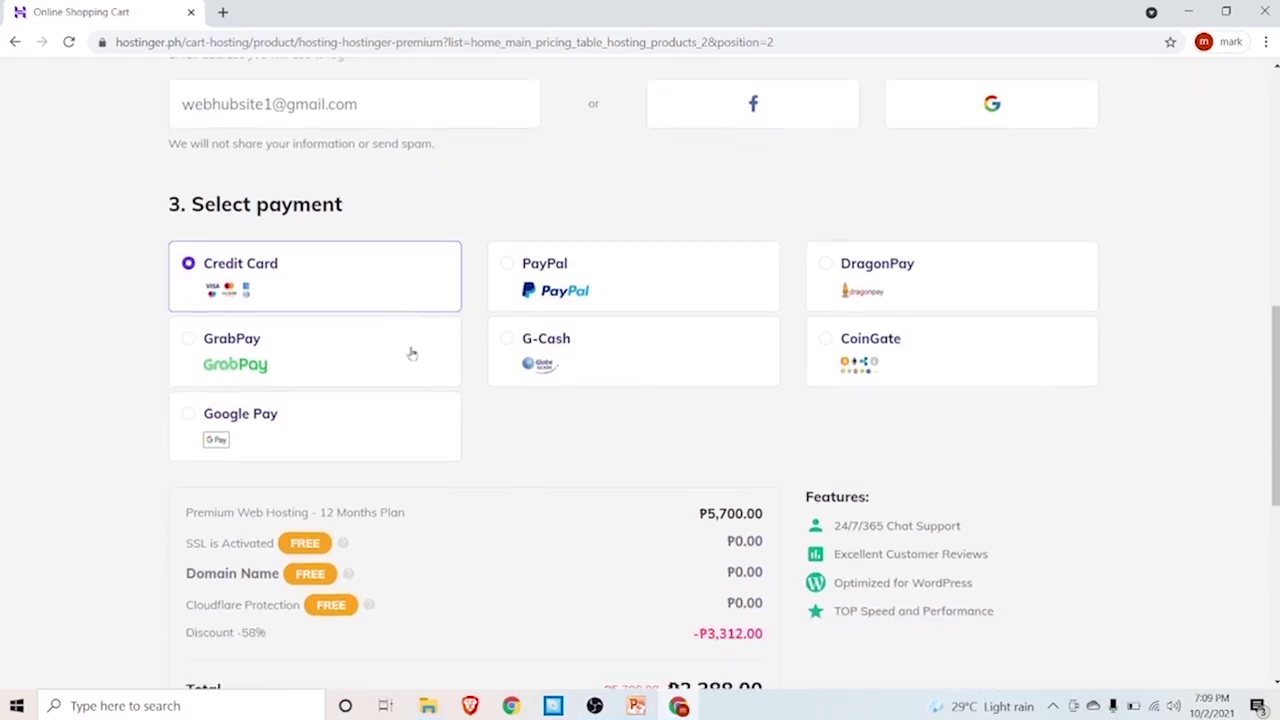
{"action": "scroll", "coordinate": [314, 403], "scroll_direction": "up", "scroll_amount": 5}
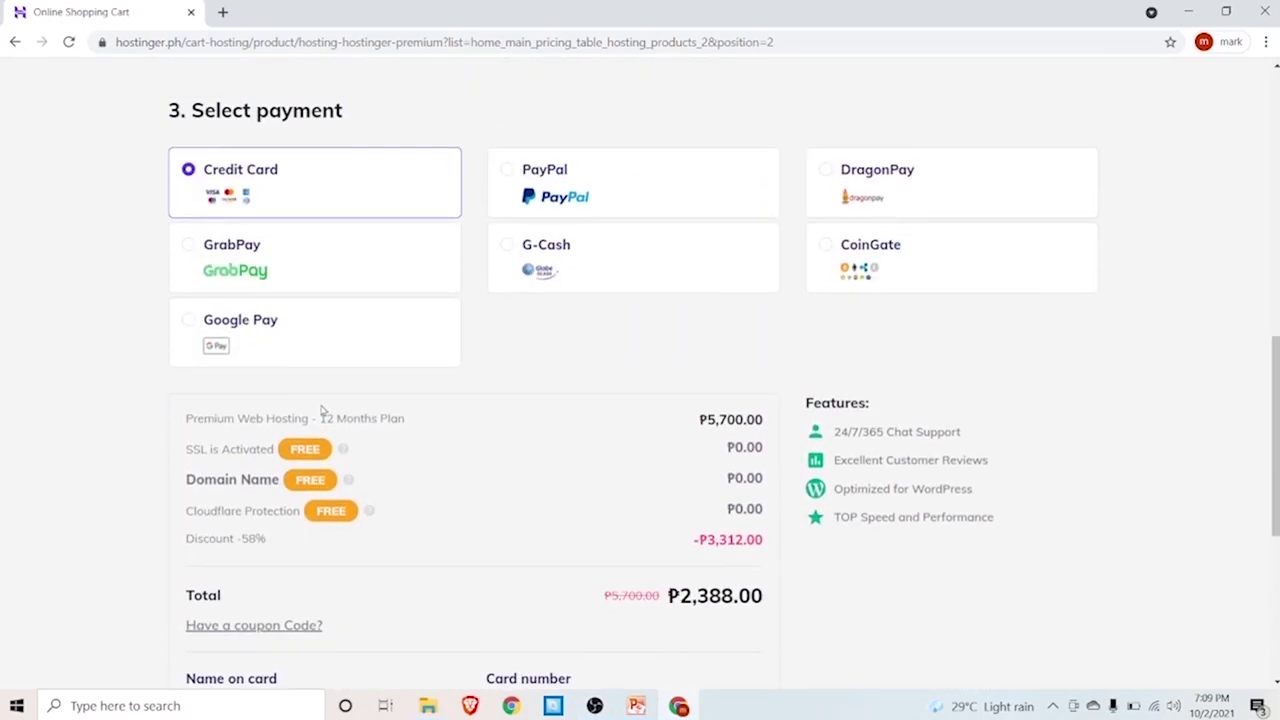
{"action": "left_click", "coordinate": [553, 270]}
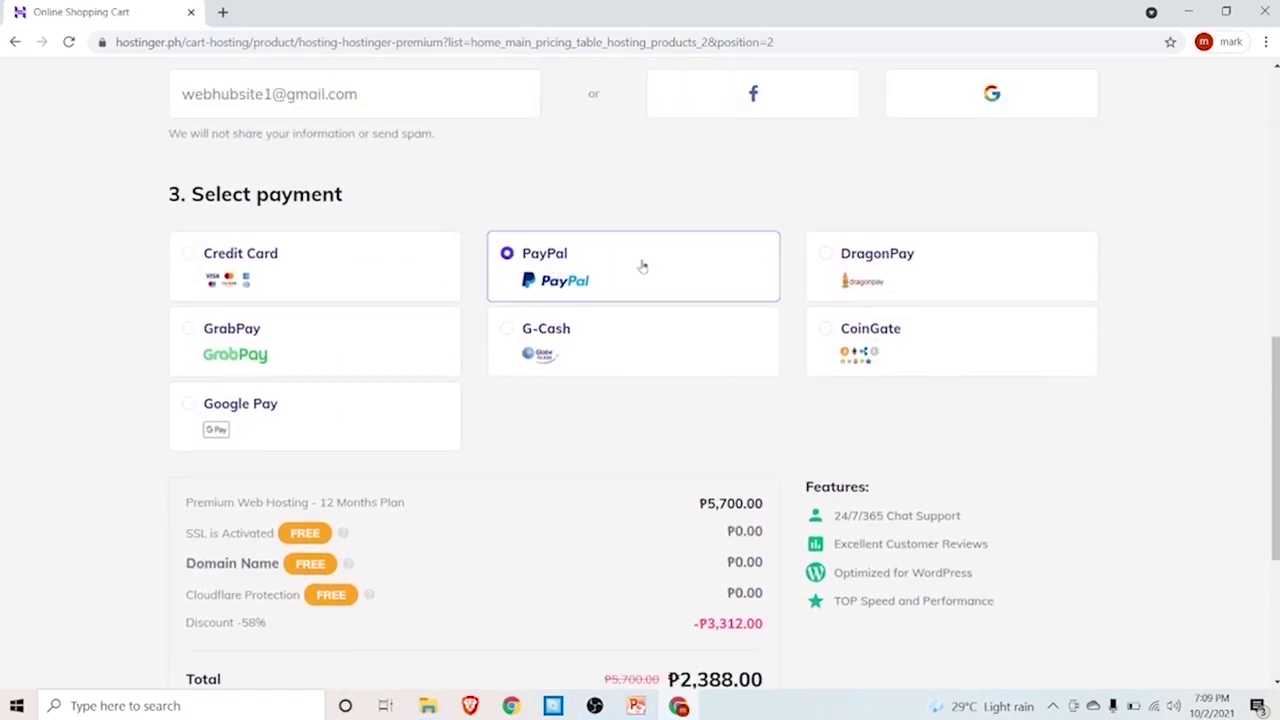
{"action": "left_click", "coordinate": [880, 256]}
{"action": "left_click", "coordinate": [526, 340]}
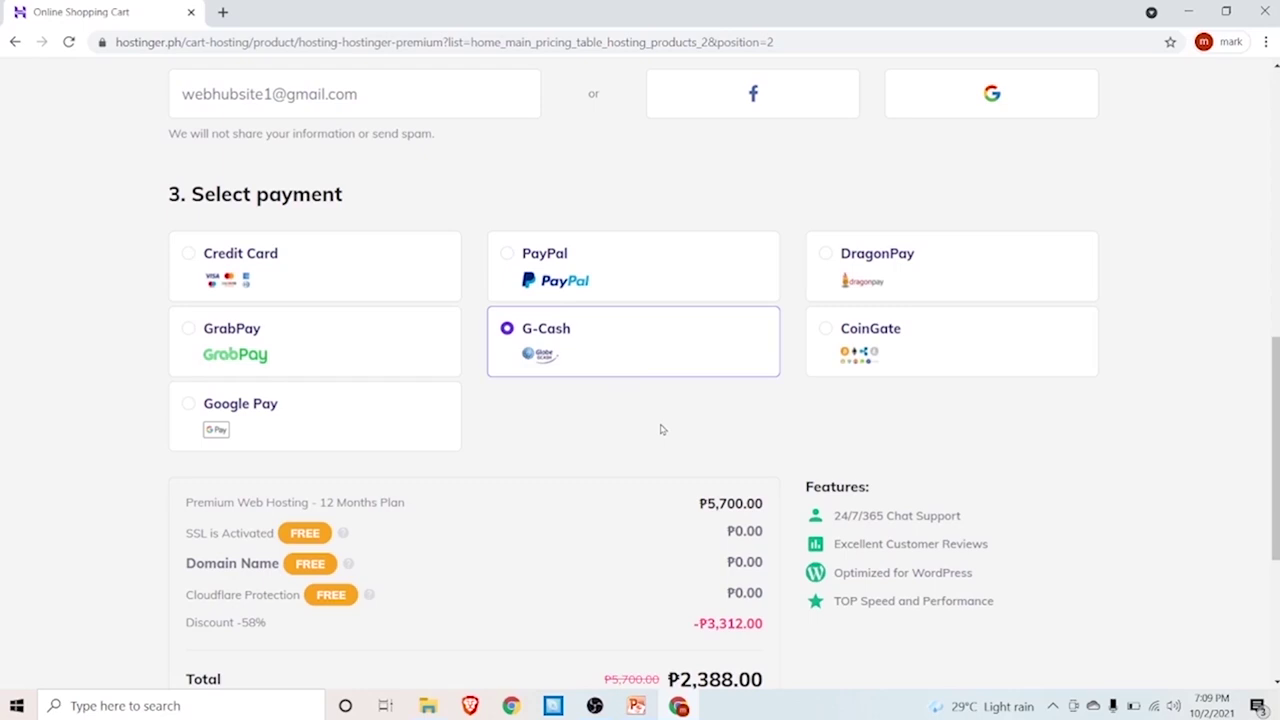
{"action": "scroll", "coordinate": [660, 429], "scroll_direction": "down", "scroll_amount": 2}
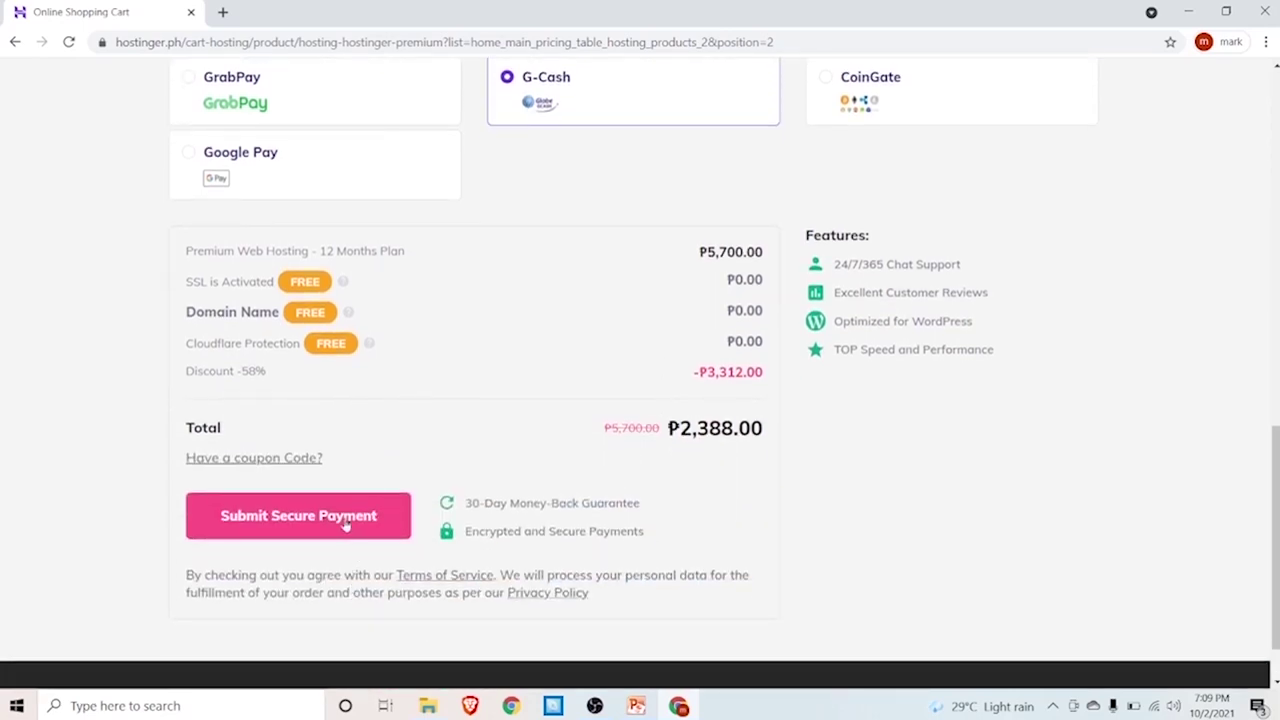
{"action": "left_click", "coordinate": [346, 517]}
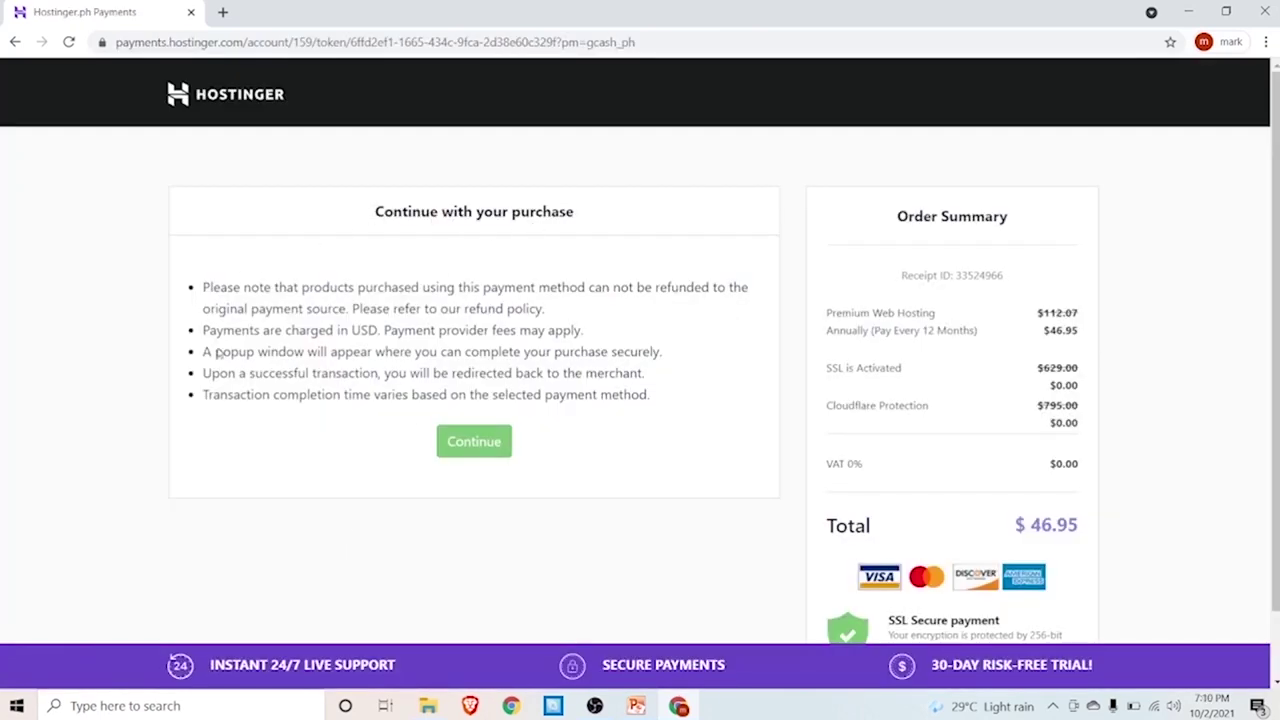
Step: Log into GCash with the mobile number, one-time code and MPIN, then pay PHP 2,464.00
{"action": "left_click", "coordinate": [481, 445]}
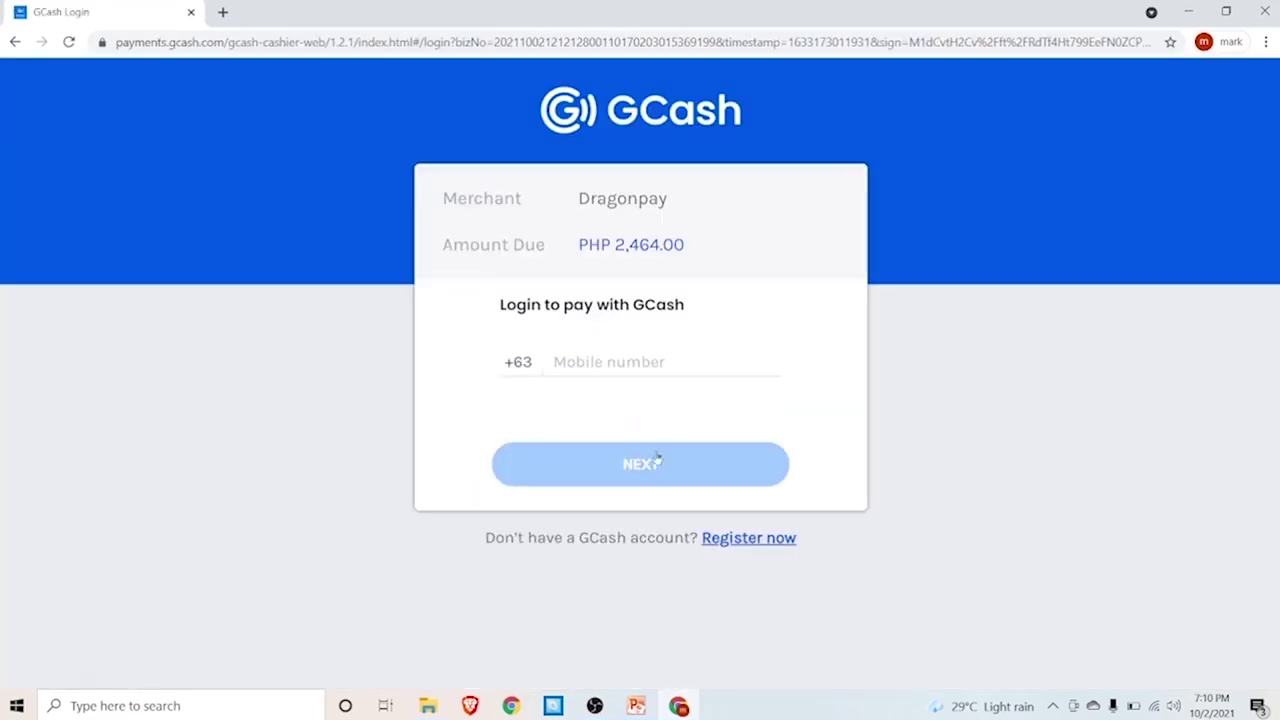
{"action": "left_click", "coordinate": [679, 358]}
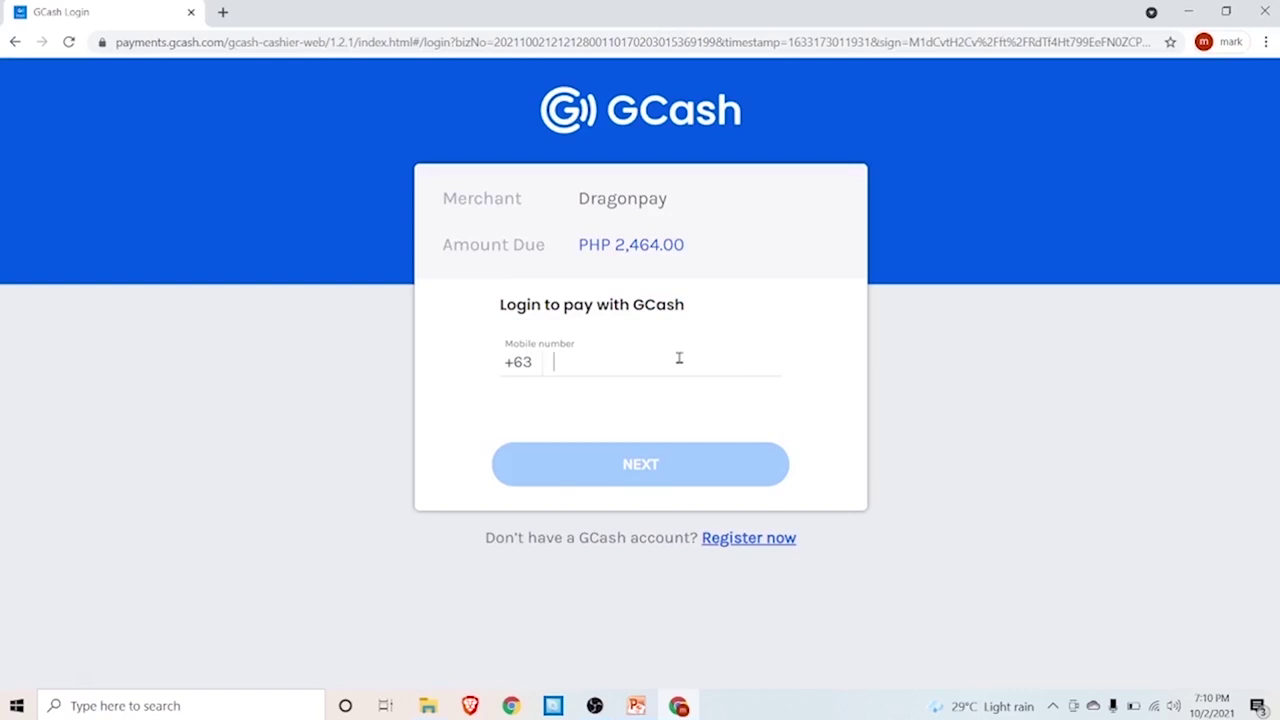
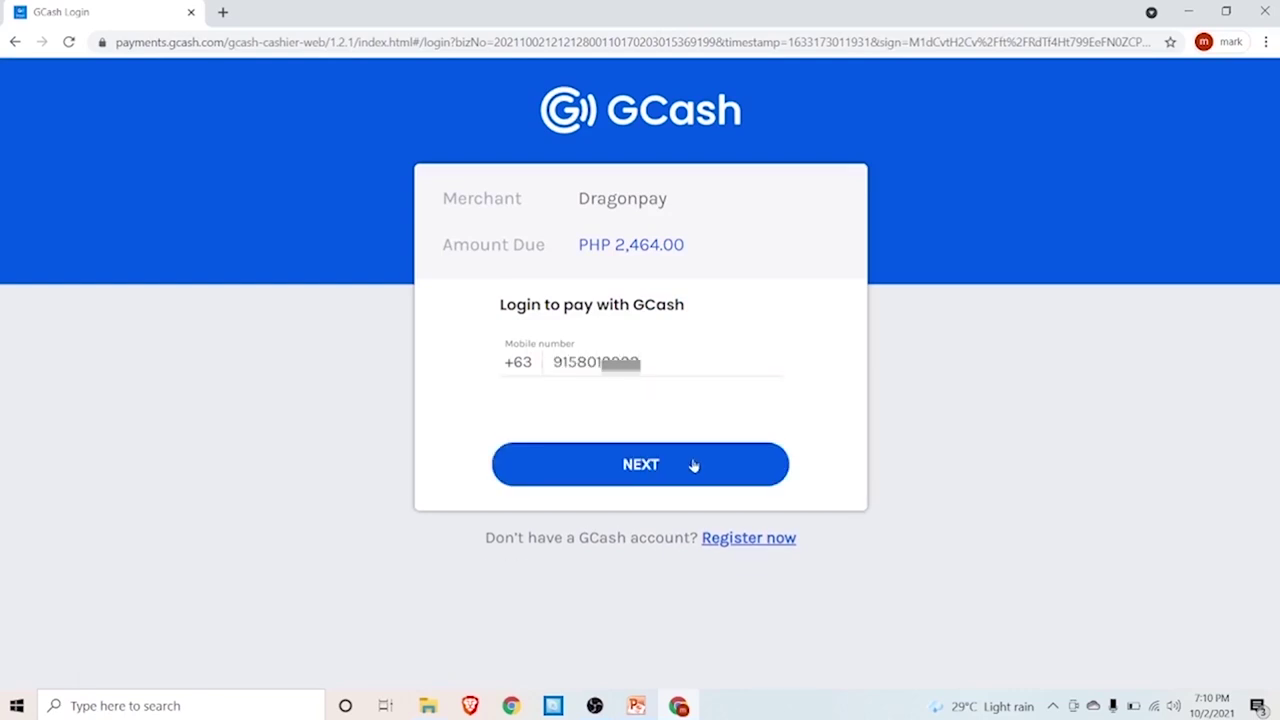
{"action": "left_click", "coordinate": [694, 465]}
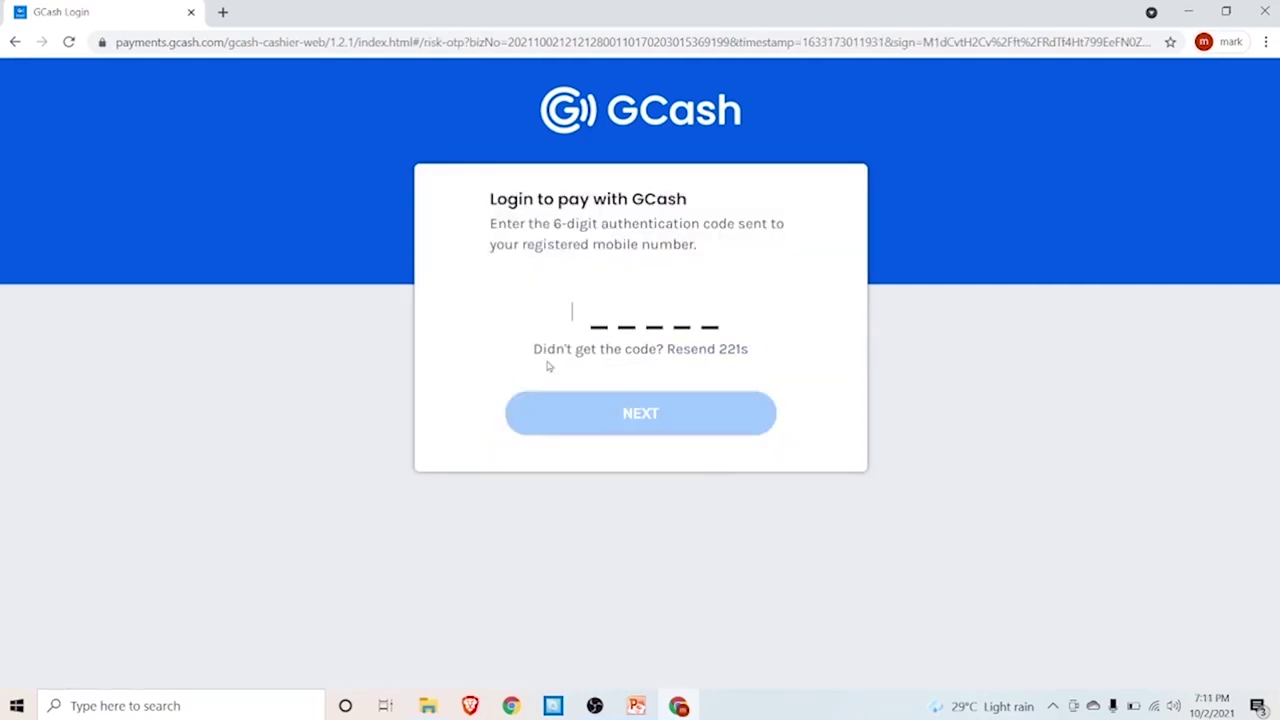
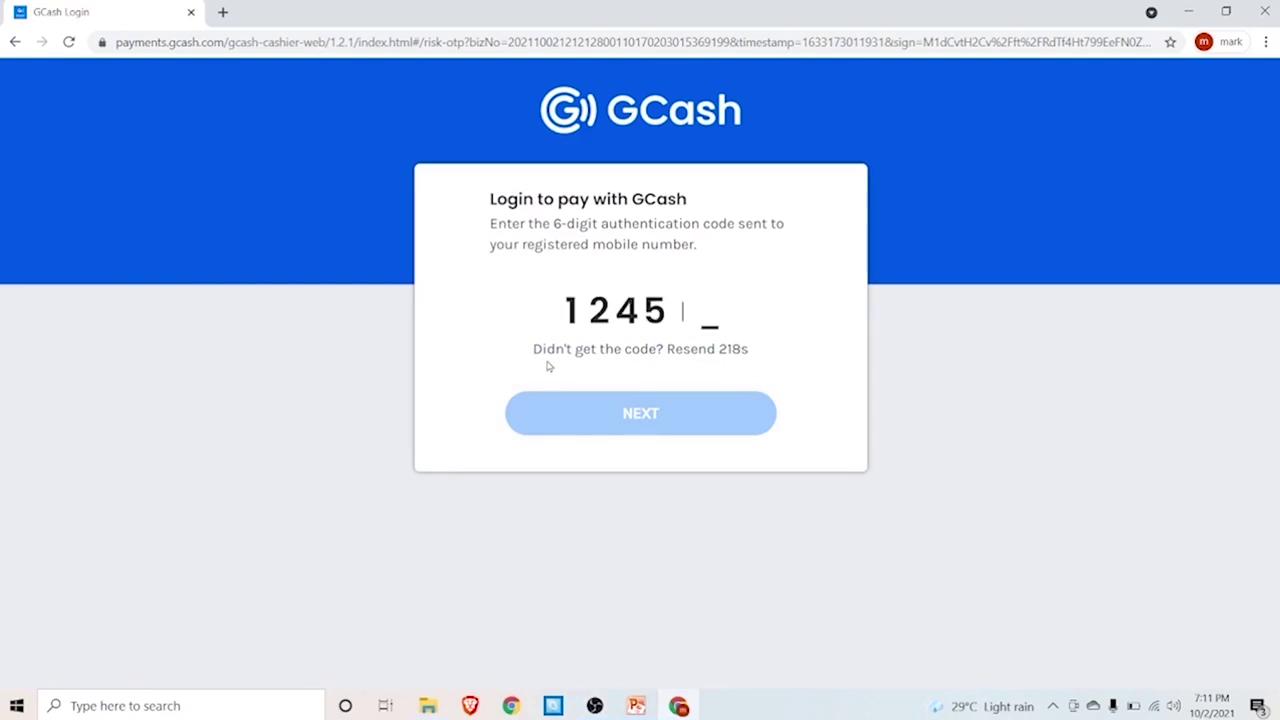
{"action": "left_click", "coordinate": [675, 408]}
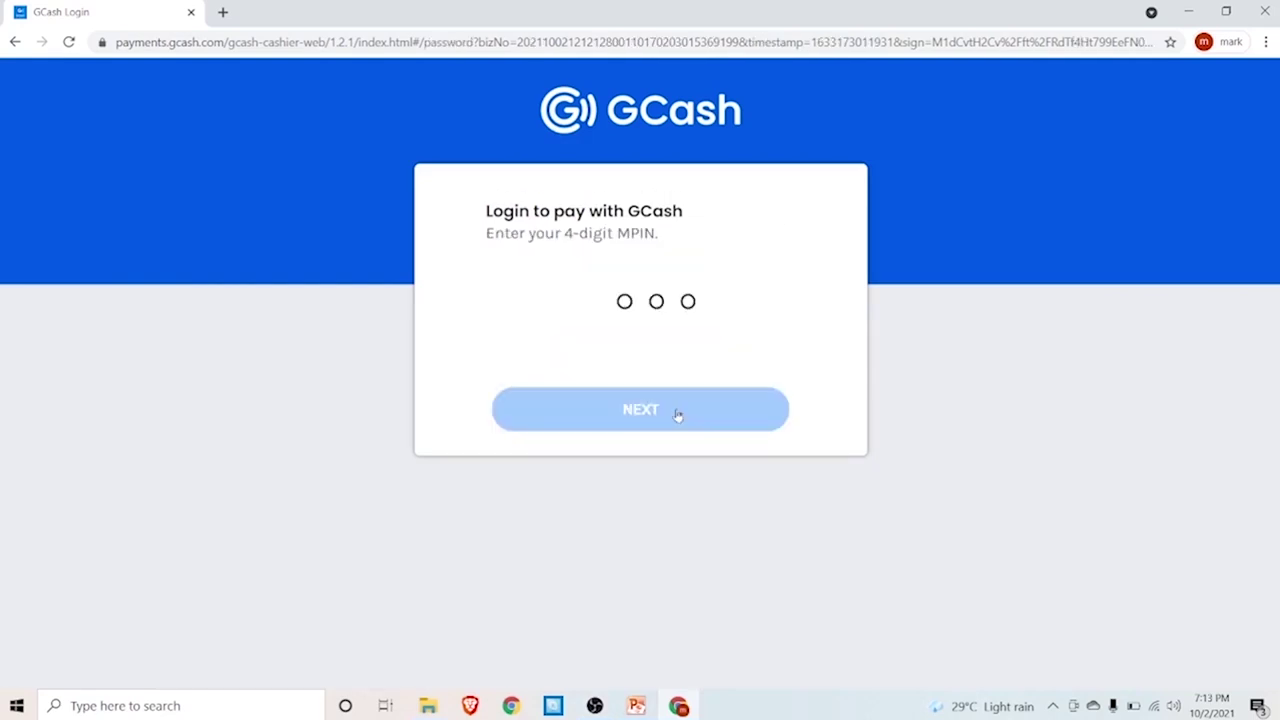
{"action": "type", "text": "****"}
{"action": "left_click", "coordinate": [677, 414]}
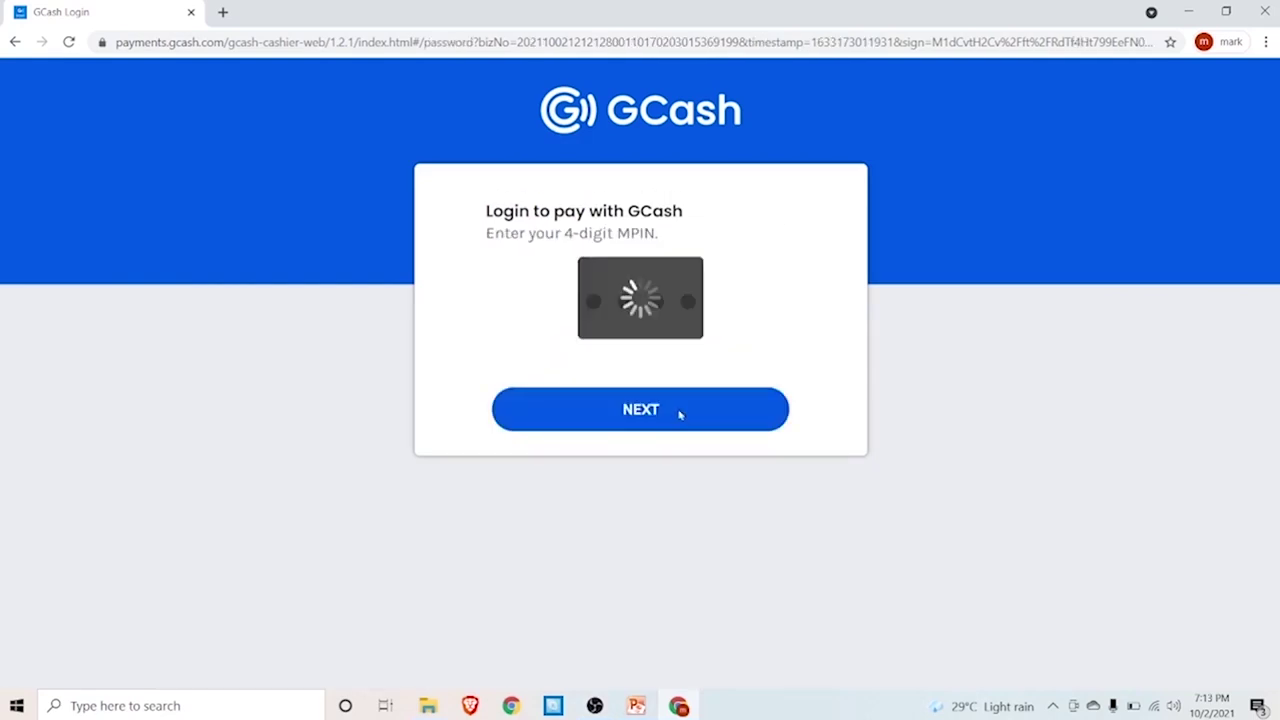
{"action": "scroll", "coordinate": [677, 409], "scroll_direction": "down", "scroll_amount": 1}
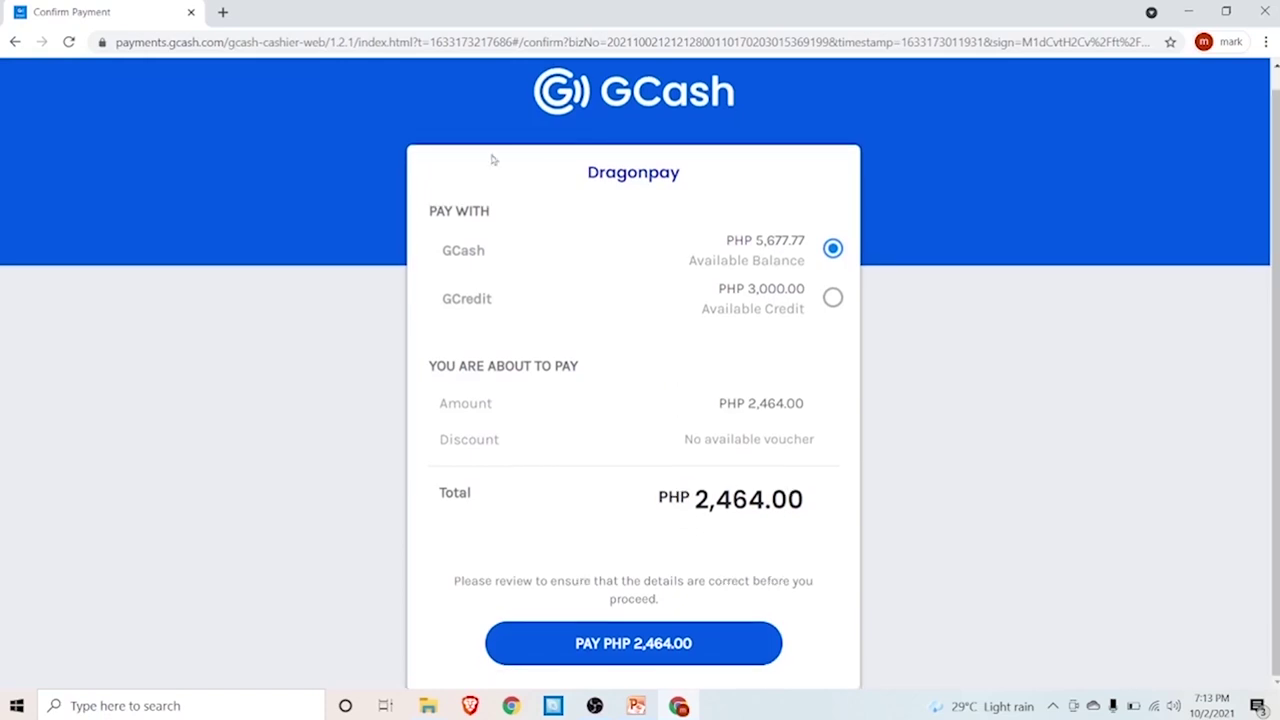
{"action": "left_click", "coordinate": [723, 646]}
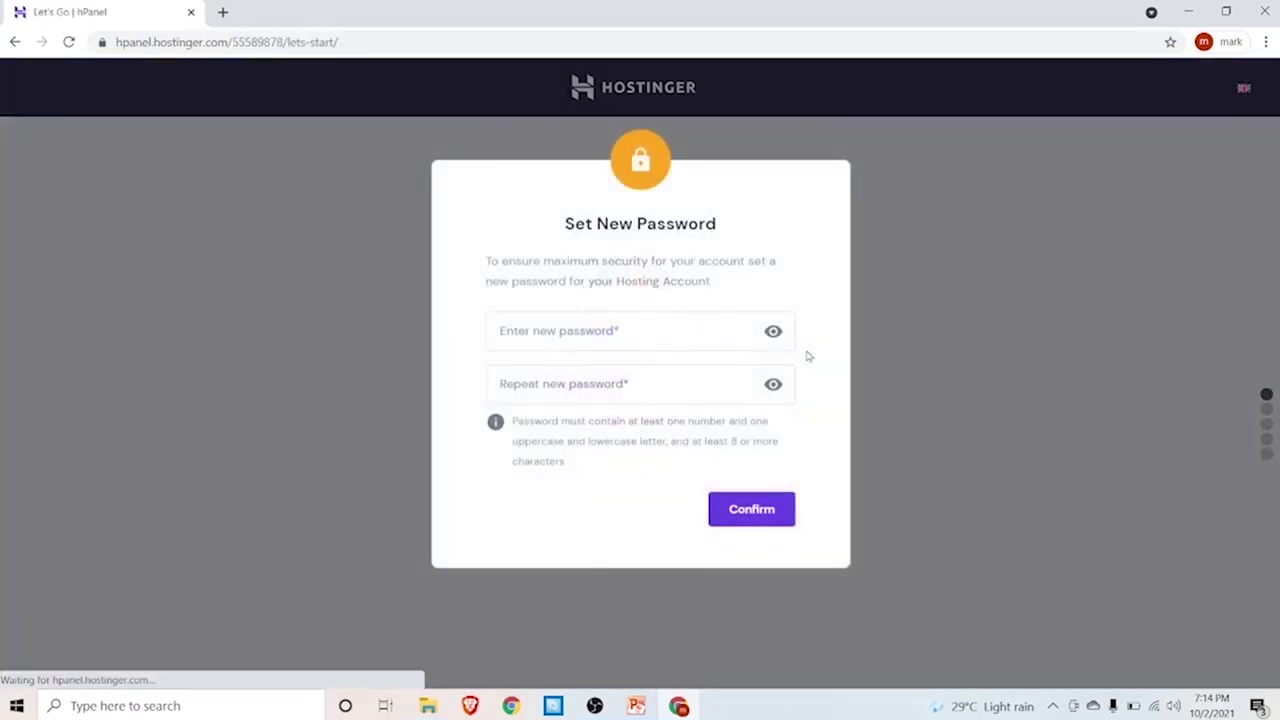
Step: Set and confirm a new password for the hosting account
{"action": "left_click", "coordinate": [572, 331]}
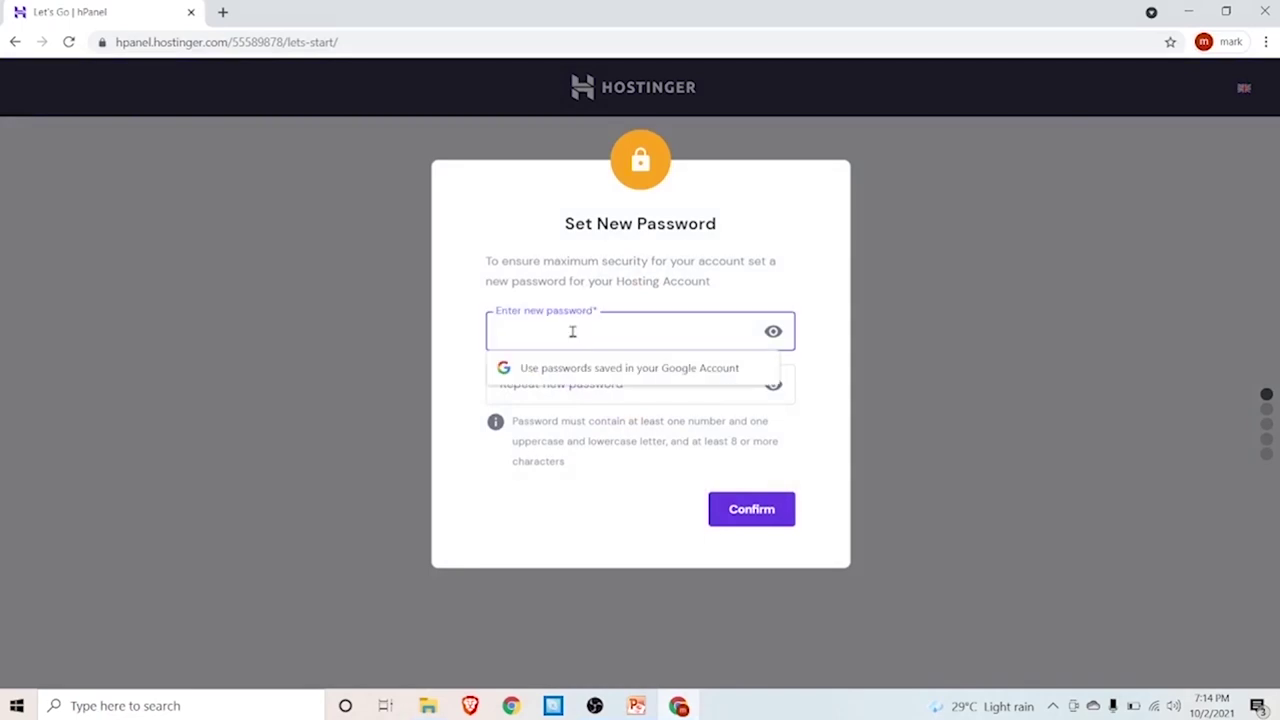
{"action": "type", "text": "•••"}
{"action": "left_click", "coordinate": [578, 382]}
{"action": "type", "text": "••••••"}
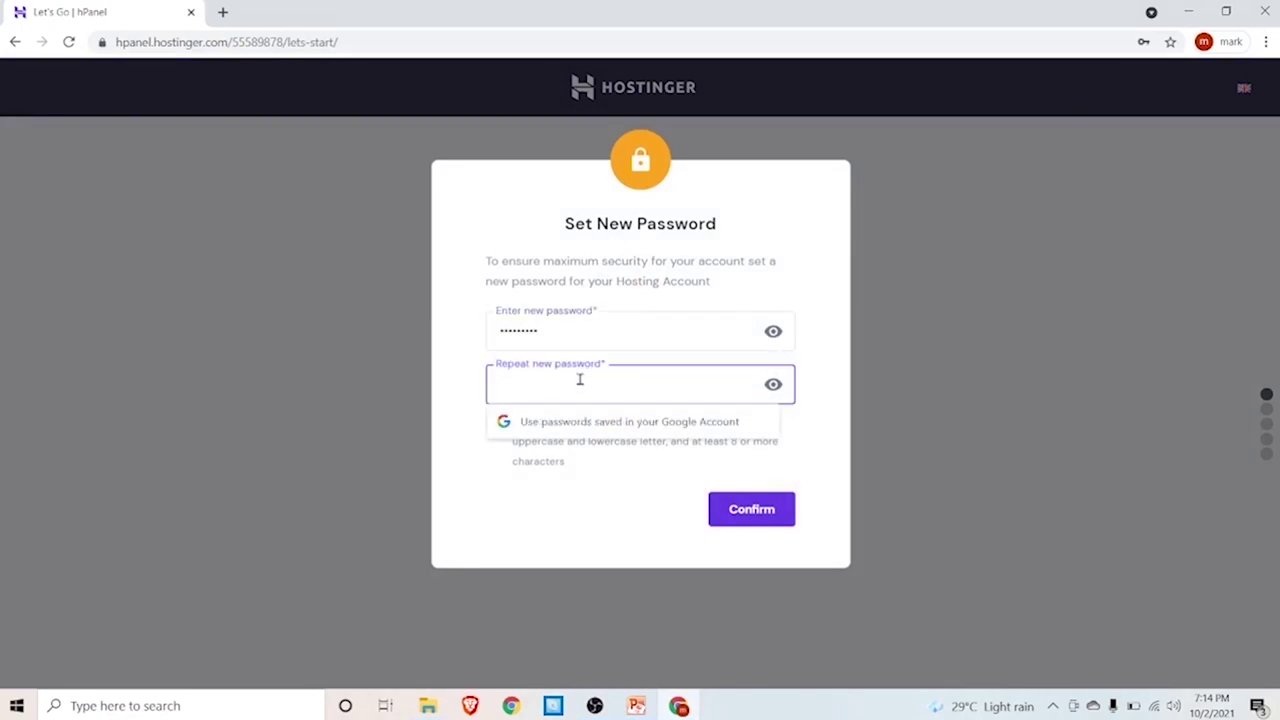
{"action": "left_click", "coordinate": [778, 518]}
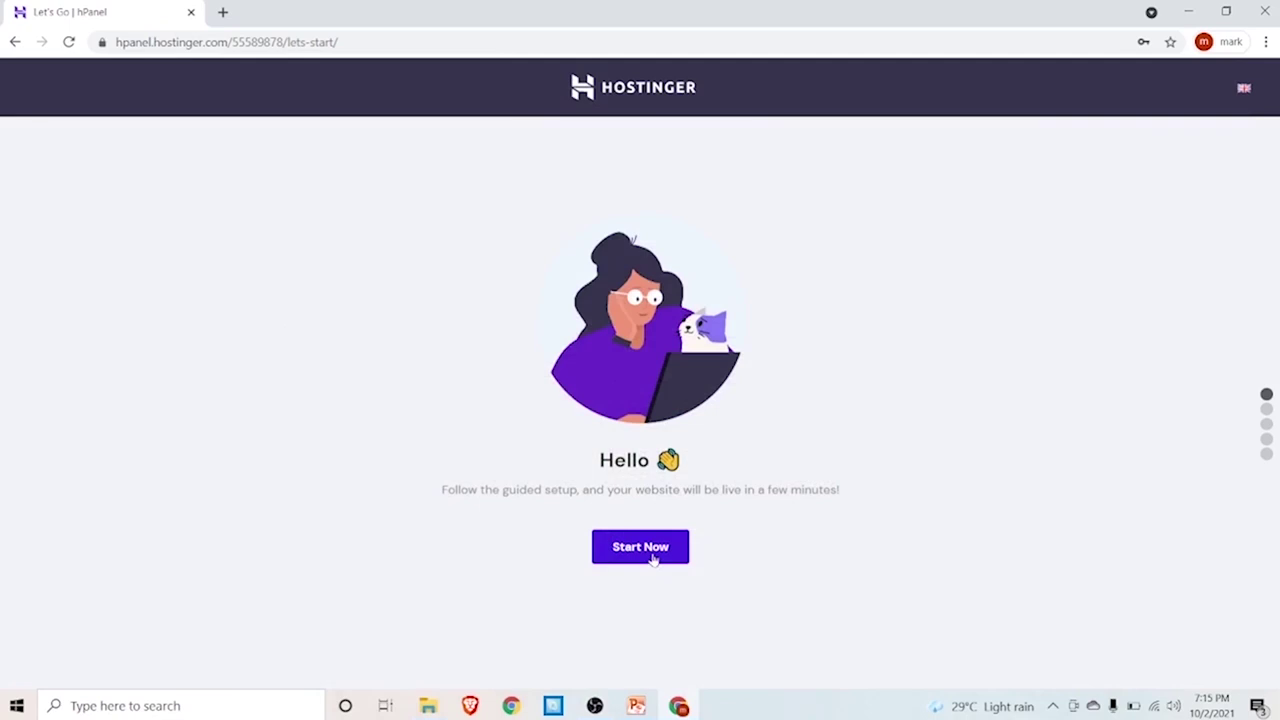
Step: Log in to Hostinger with the saved e-mail and the account password
{"action": "left_click", "coordinate": [652, 560]}
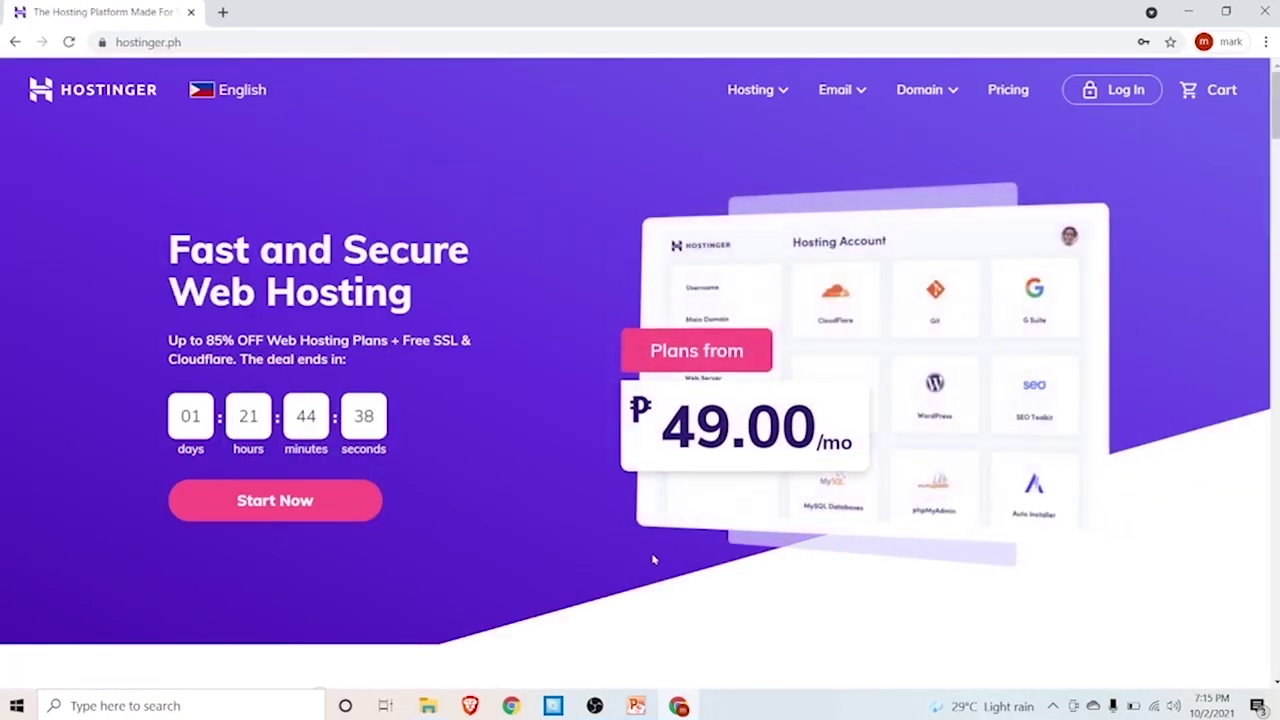
{"action": "left_click", "coordinate": [1145, 97]}
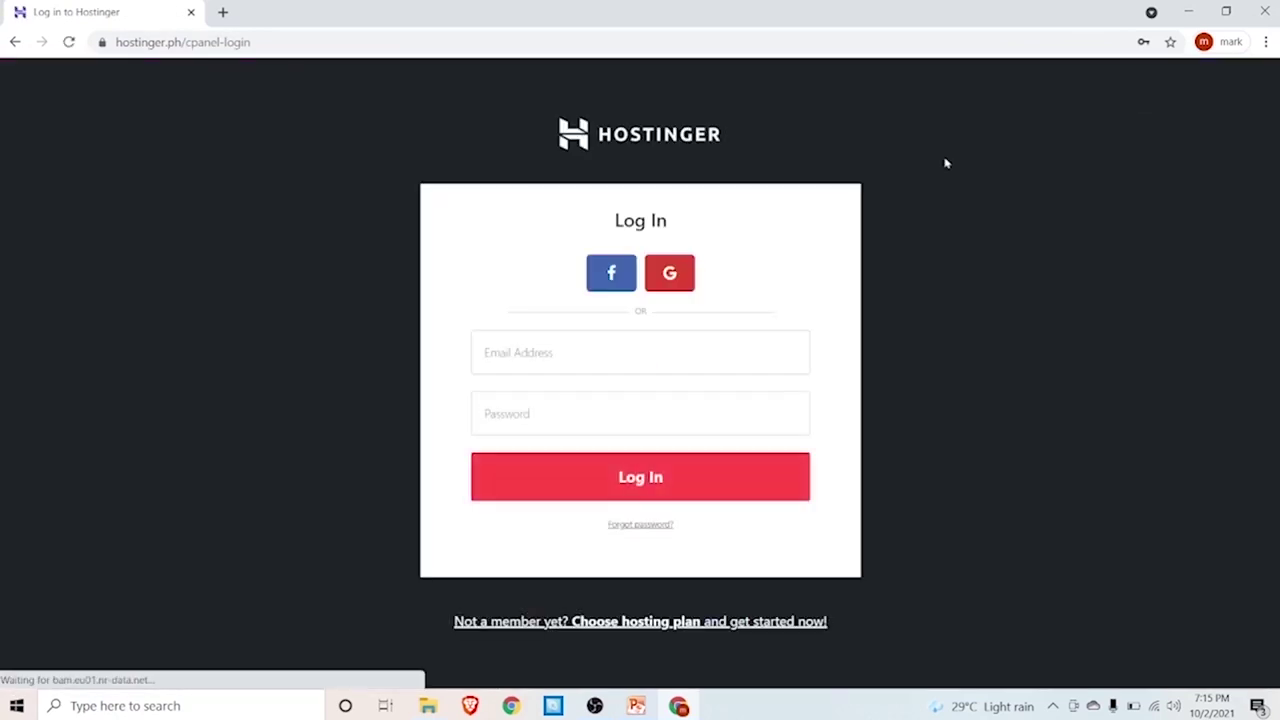
{"action": "left_click", "coordinate": [589, 353]}
{"action": "left_click", "coordinate": [600, 398]}
{"action": "left_click", "coordinate": [606, 414]}
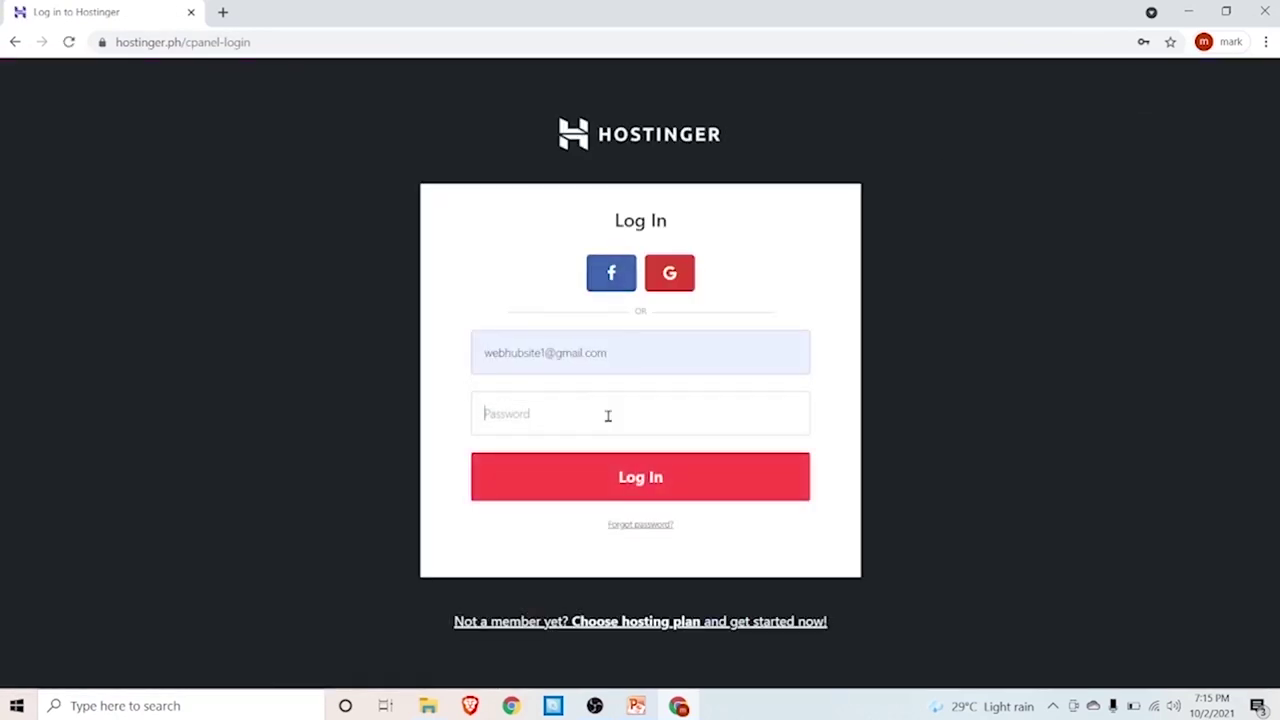
{"action": "type", "text": "******"}
{"action": "left_click", "coordinate": [634, 480]}
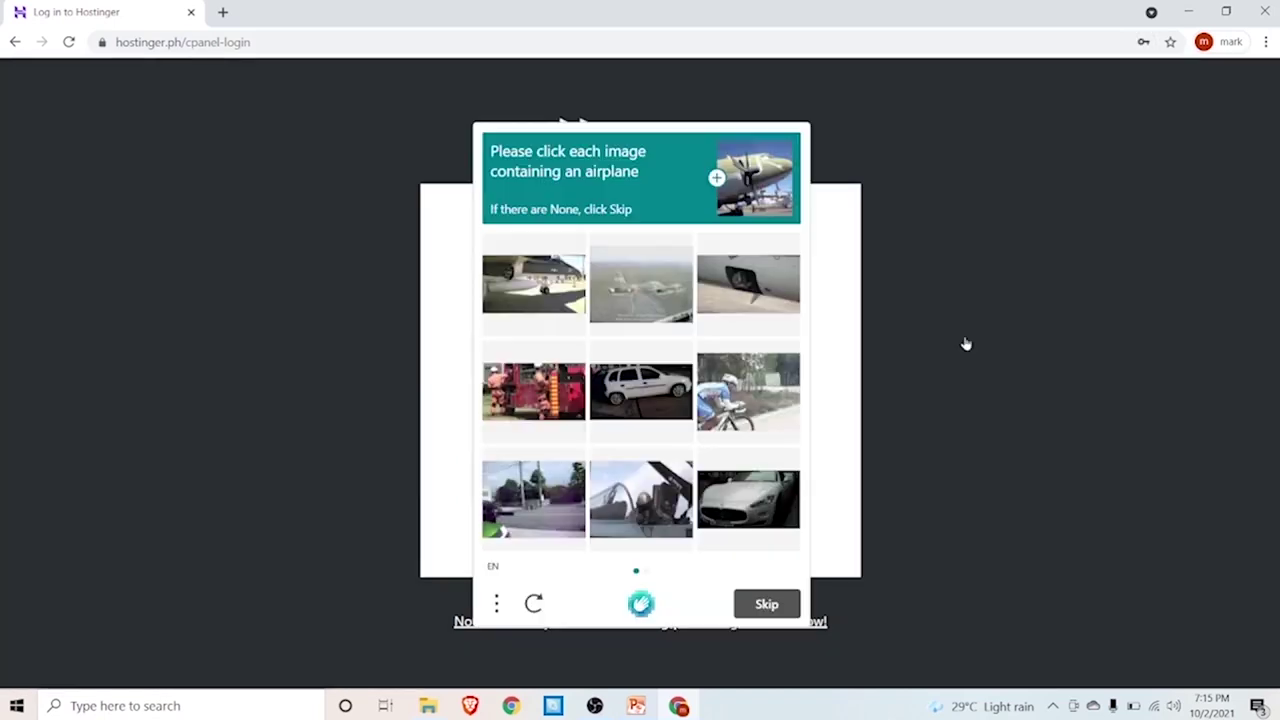
Step: Solve the hCaptcha by marking every airplane image across both sets and verifying
{"action": "left_click", "coordinate": [534, 285]}
{"action": "left_click", "coordinate": [640, 285]}
{"action": "left_click", "coordinate": [748, 285]}
{"action": "left_click", "coordinate": [645, 499]}
{"action": "left_click", "coordinate": [762, 605]}
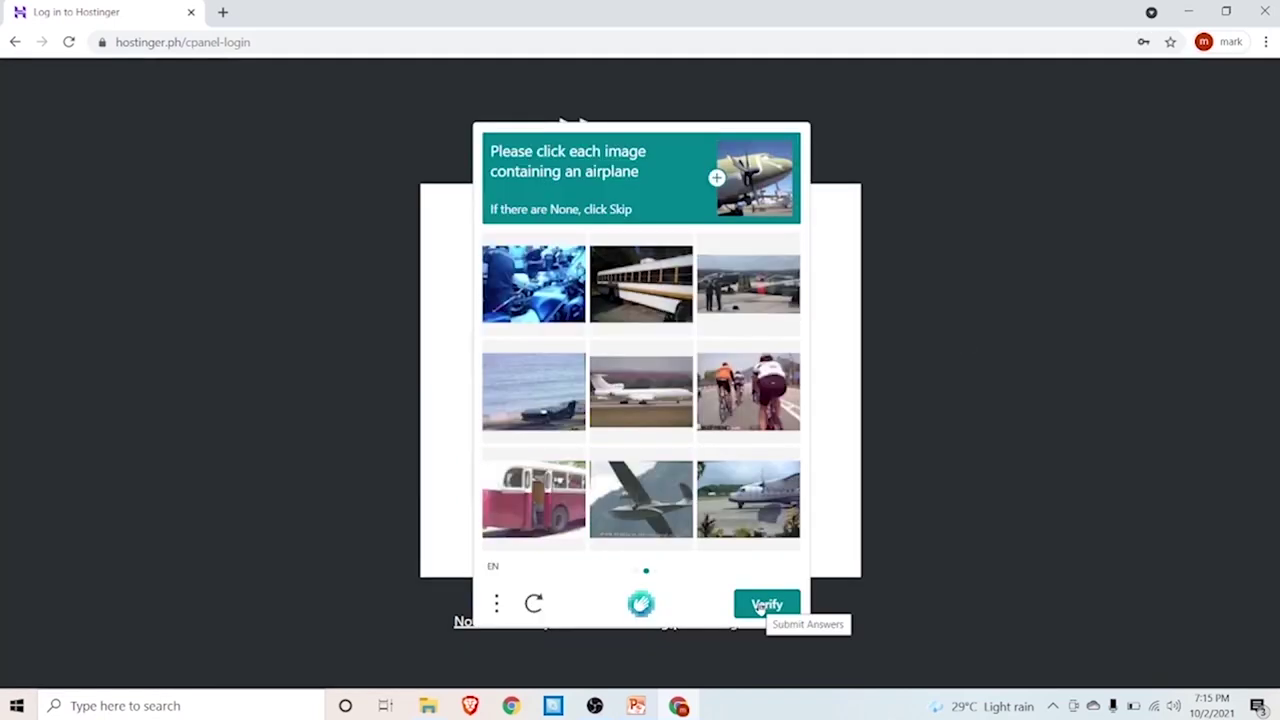
{"action": "left_click", "coordinate": [738, 303]}
{"action": "left_click", "coordinate": [556, 420]}
{"action": "left_click", "coordinate": [640, 390]}
{"action": "left_click", "coordinate": [640, 498]}
{"action": "left_click", "coordinate": [748, 498]}
{"action": "left_click", "coordinate": [767, 604]}
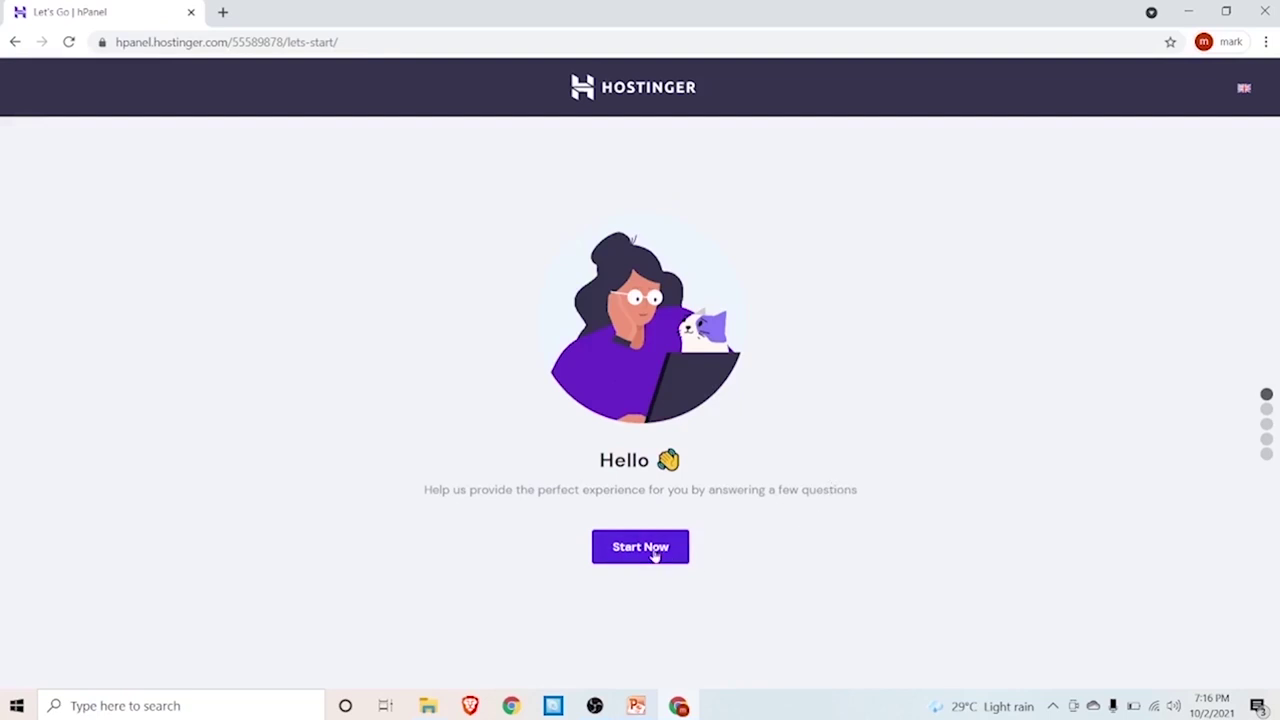
Step: Begin onboarding, skip the website-purpose survey, and choose WordPress as the platform
{"action": "left_click", "coordinate": [654, 556]}
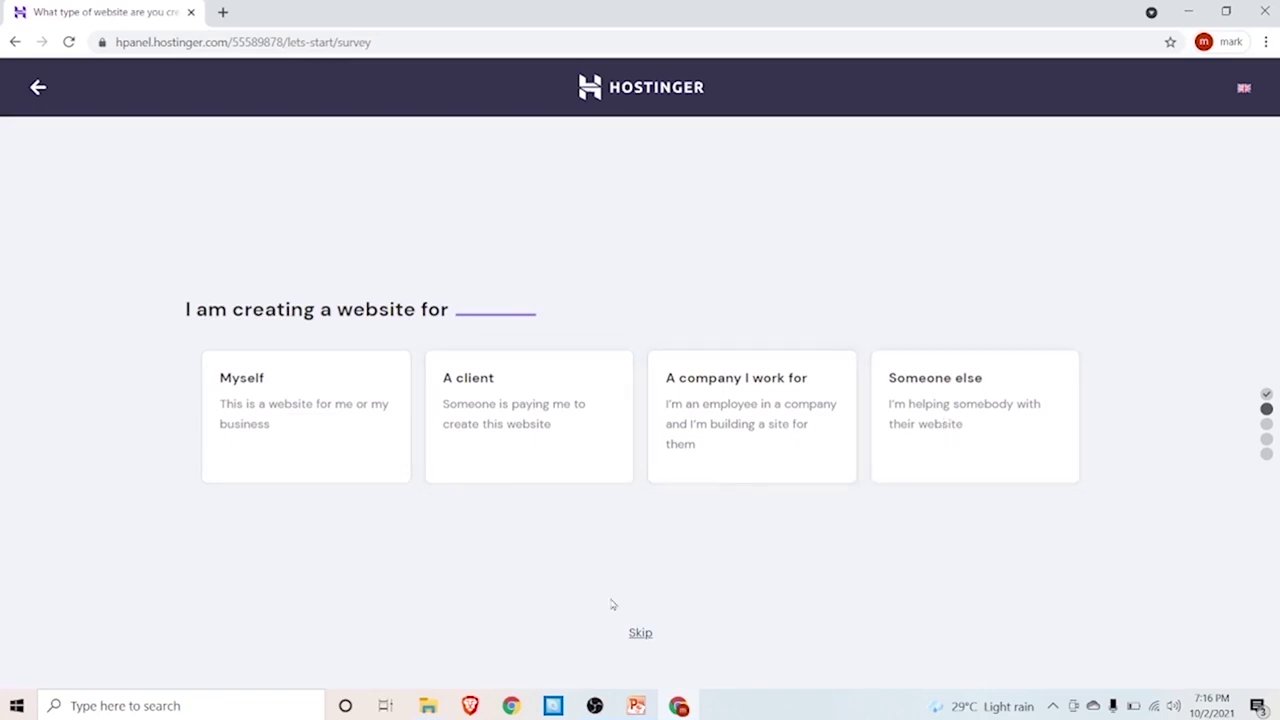
{"action": "left_click", "coordinate": [638, 640]}
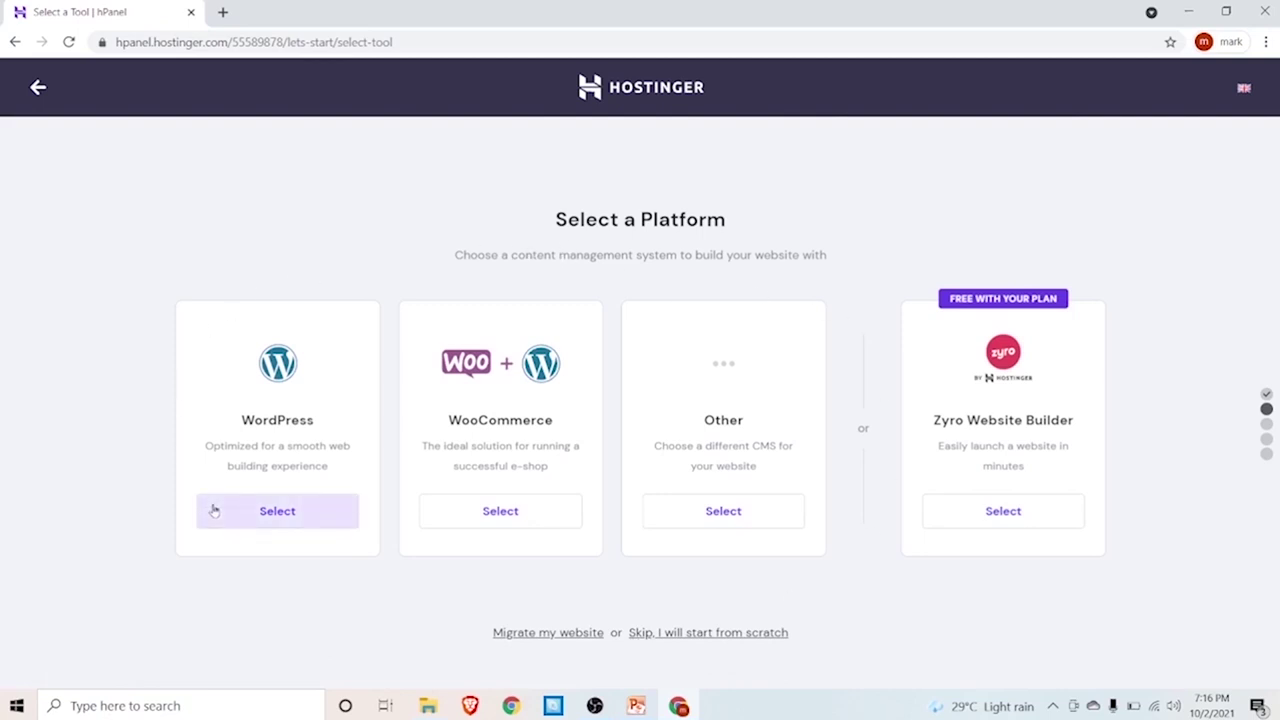
{"action": "left_click", "coordinate": [277, 516]}
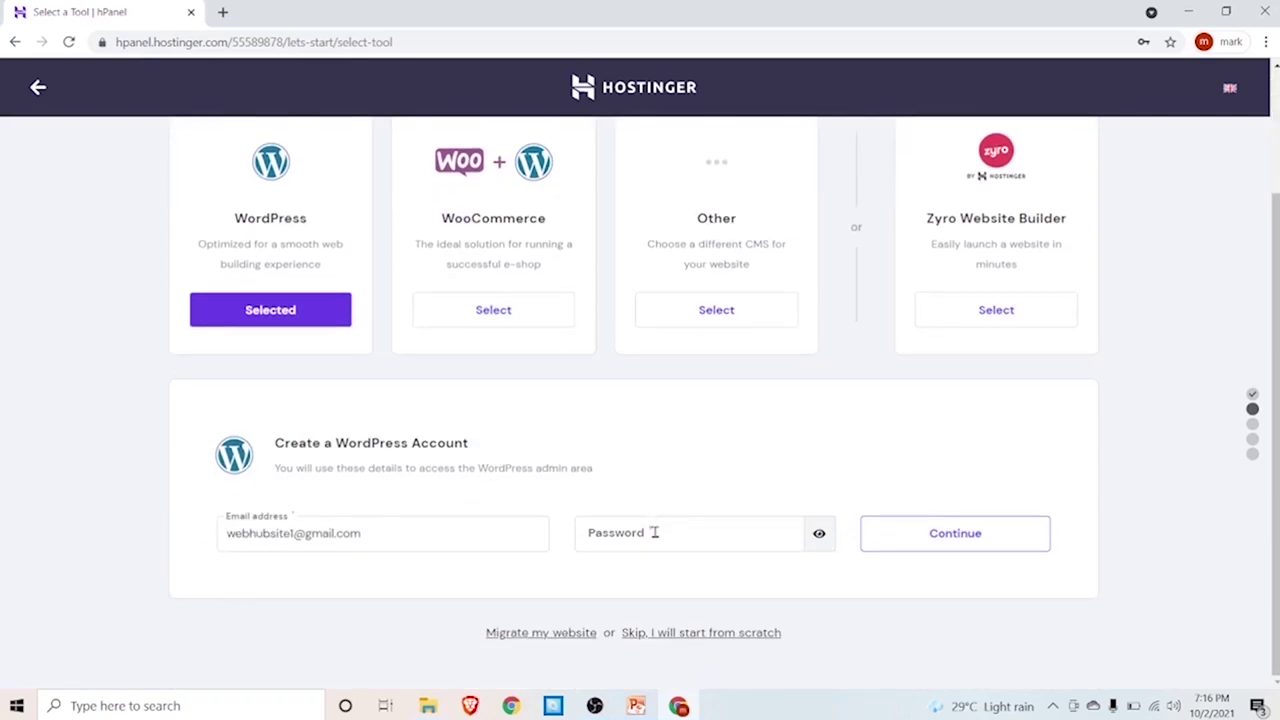
Step: Set the WordPress admin password and skip choosing a website template
{"action": "left_click", "coordinate": [654, 534]}
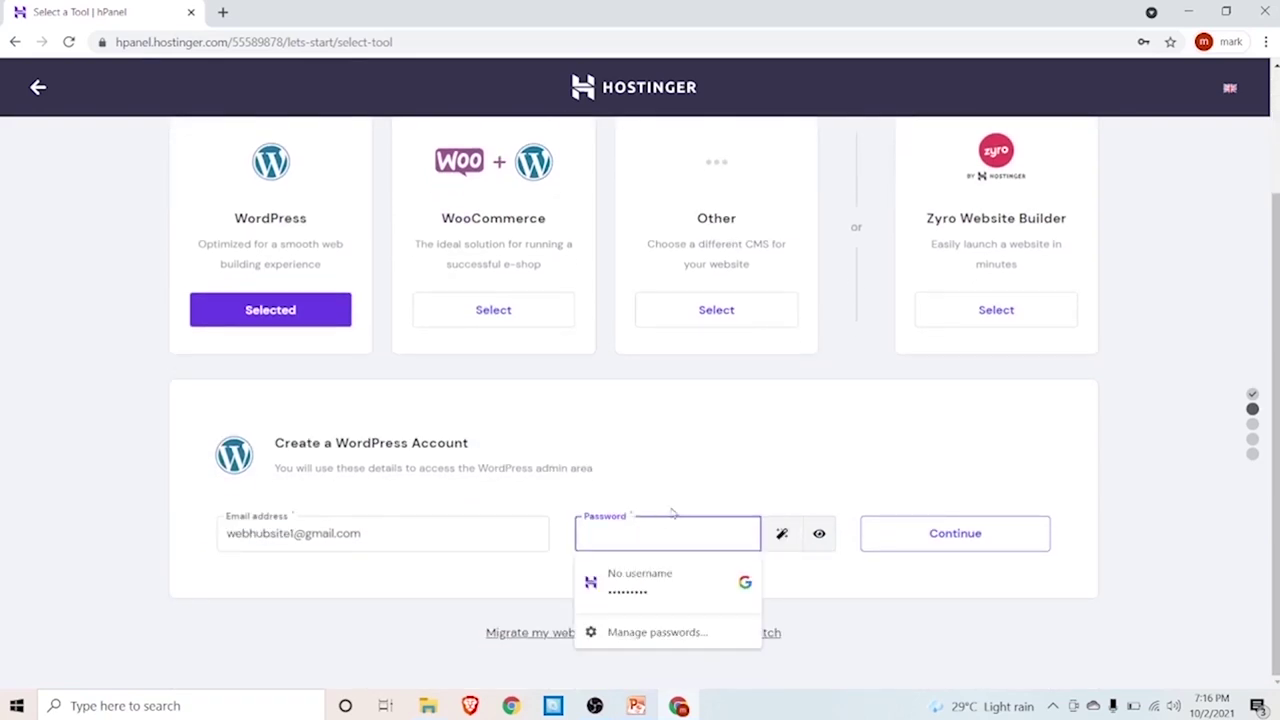
{"action": "type", "text": "****"}
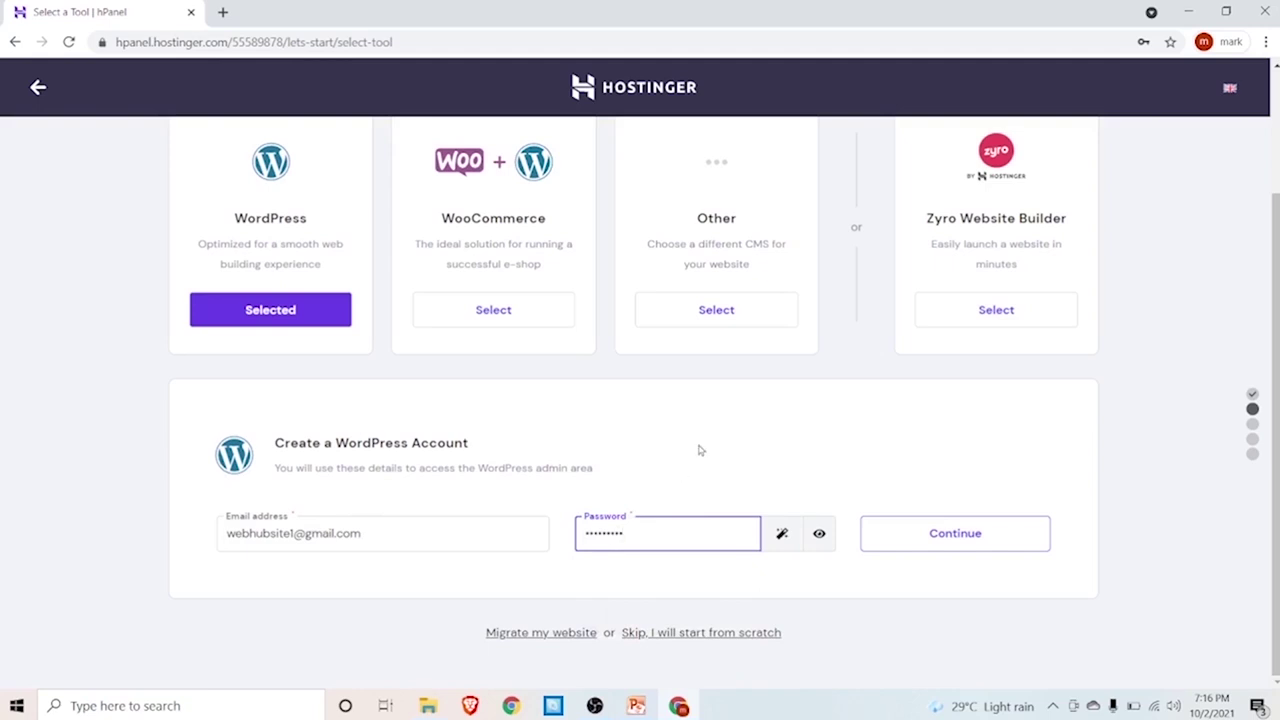
{"action": "left_click", "coordinate": [976, 546]}
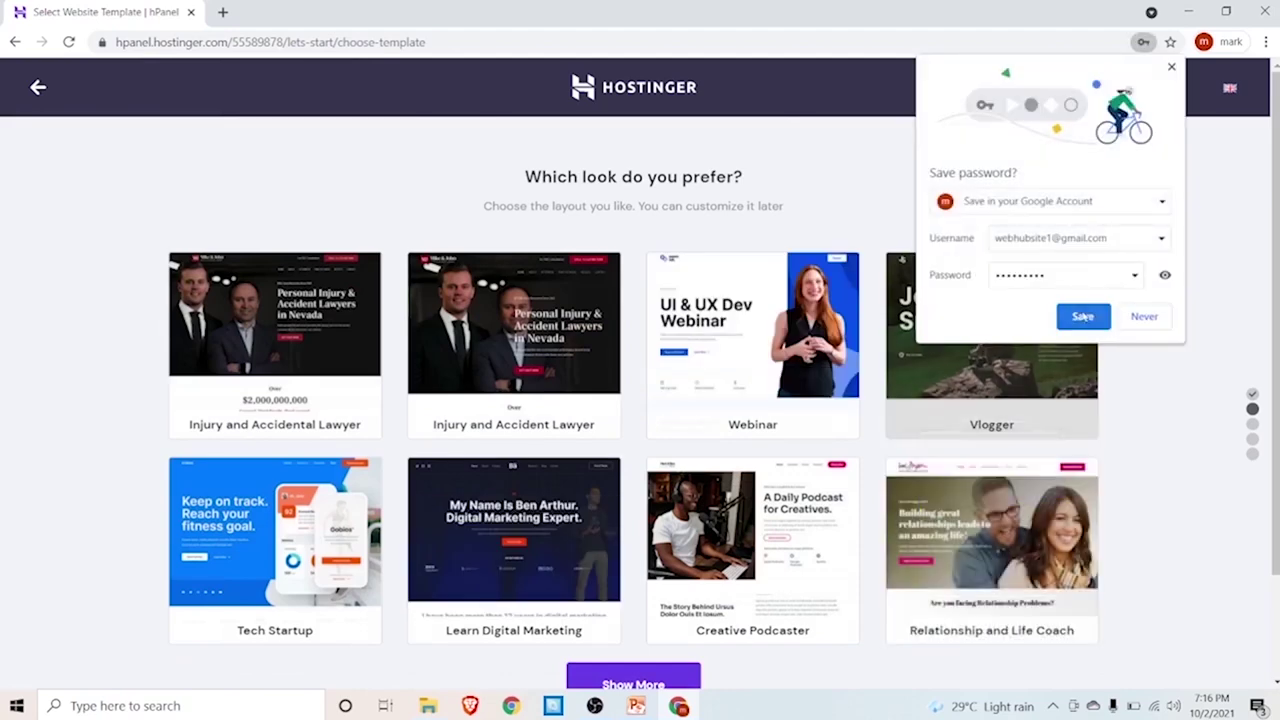
{"action": "left_click", "coordinate": [1144, 316]}
{"action": "scroll", "coordinate": [640, 430], "scroll_direction": "down", "scroll_amount": 1}
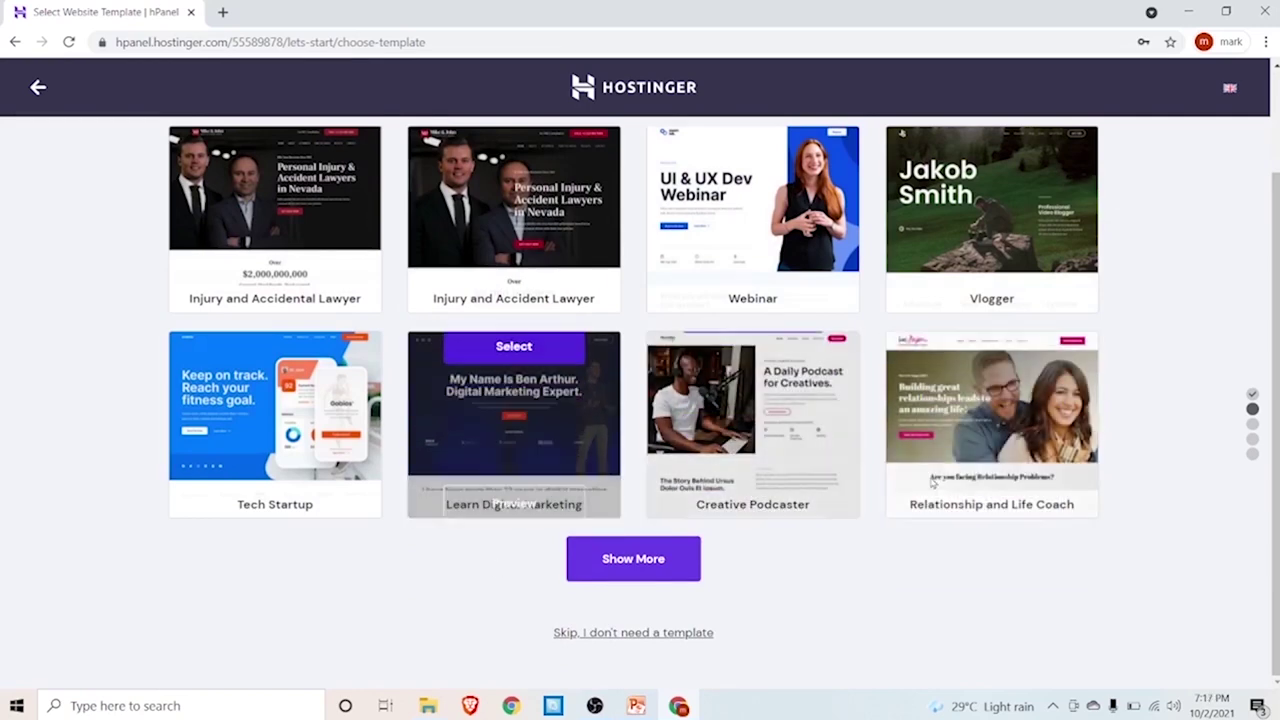
{"action": "left_click", "coordinate": [650, 640]}
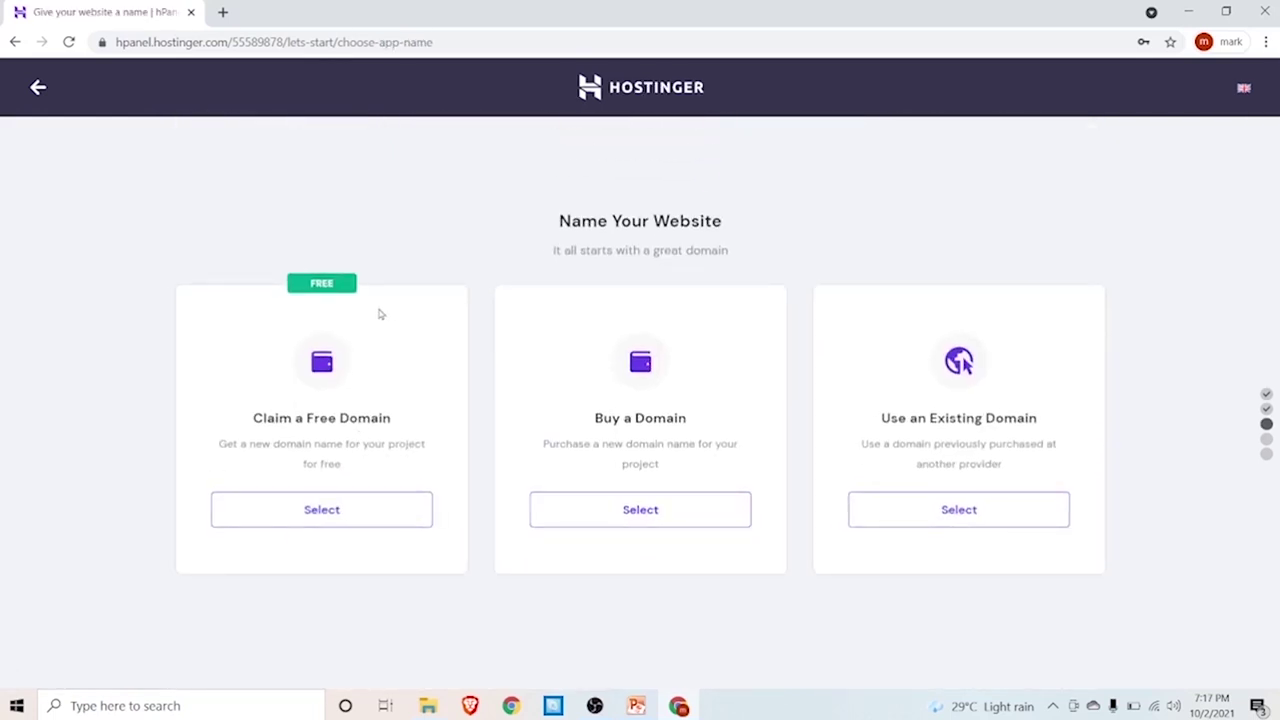
Step: Search for and claim the free domain webhubsite.com, then finish the website setup
{"action": "left_click", "coordinate": [288, 510]}
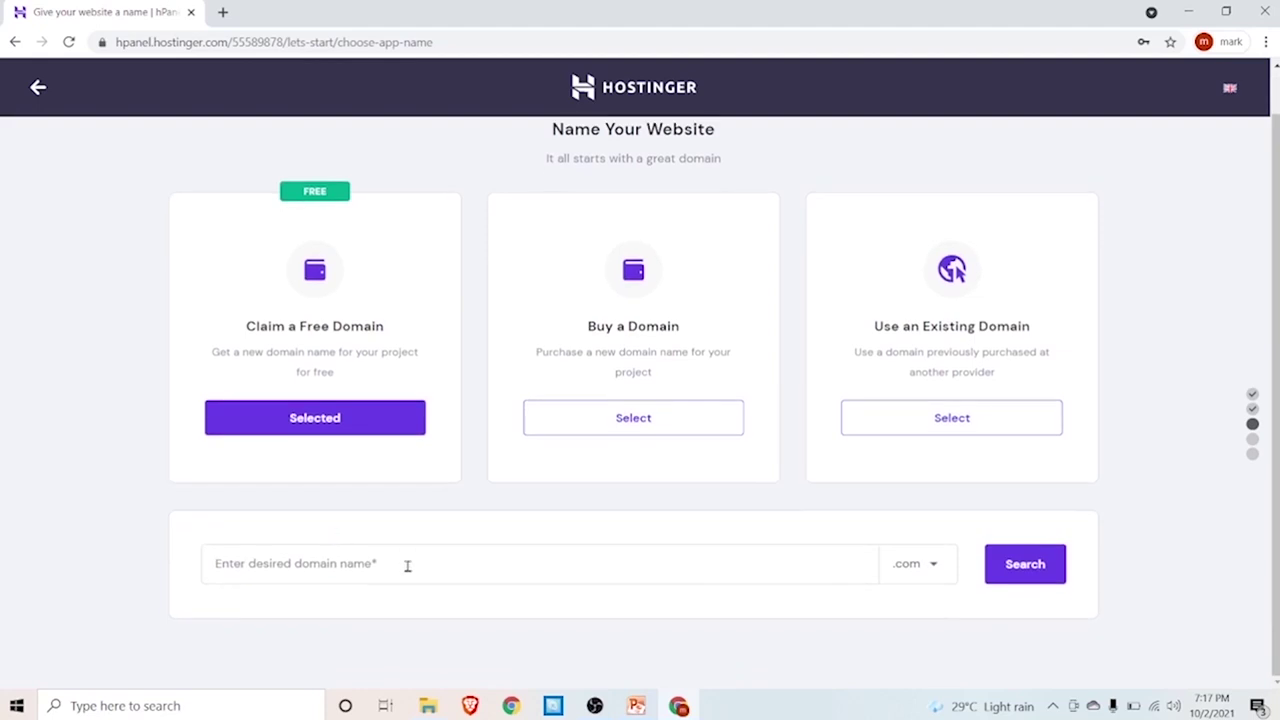
{"action": "left_click", "coordinate": [407, 566]}
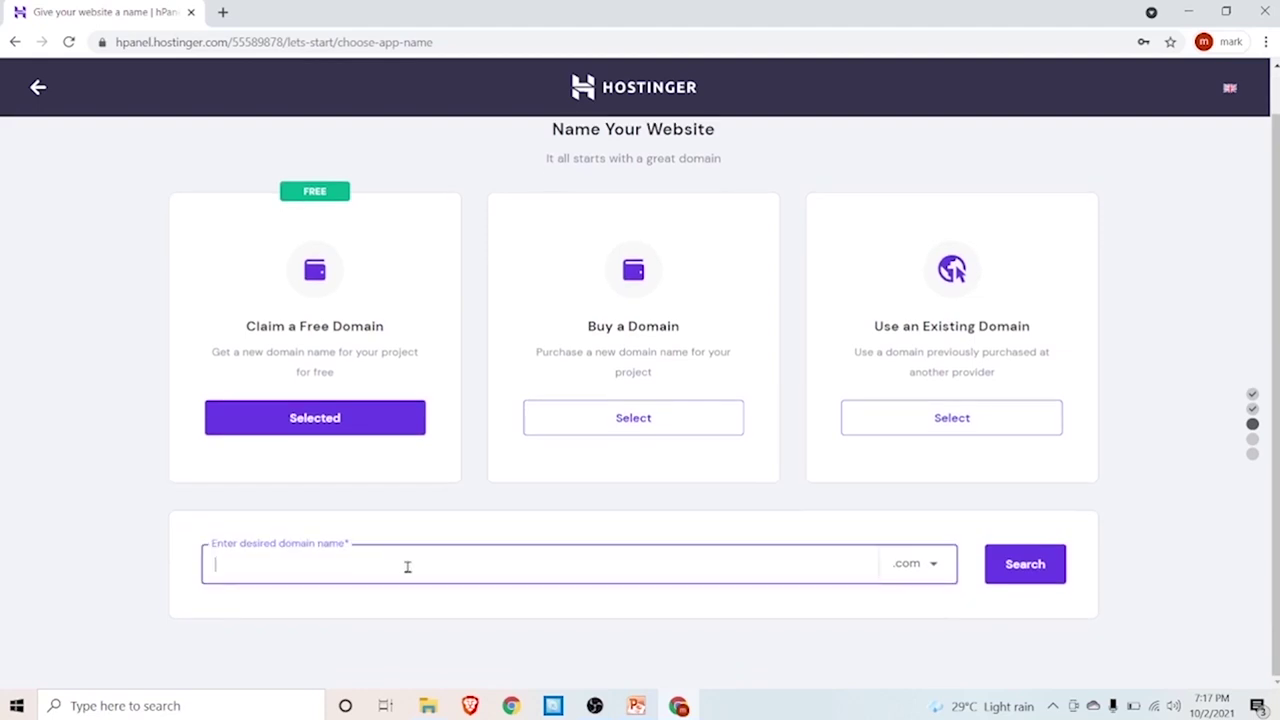
{"action": "type", "text": "webhubsit"}
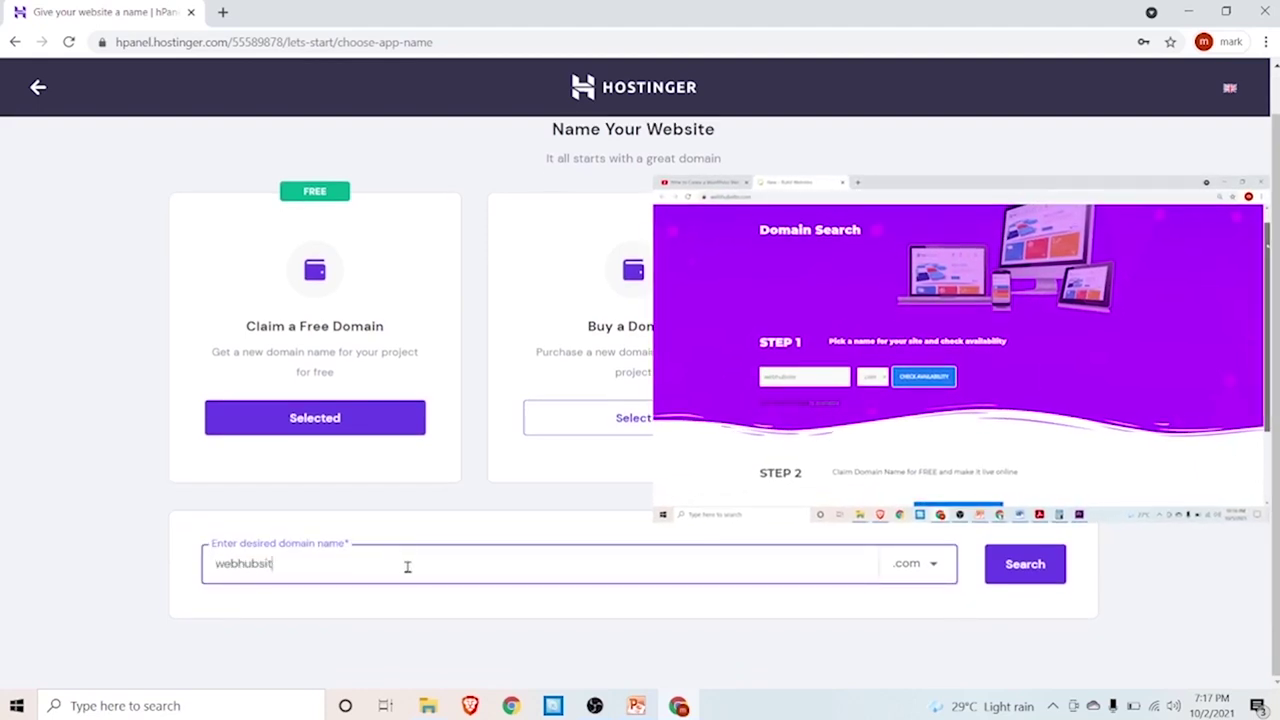
{"action": "type", "text": "e"}
{"action": "left_click", "coordinate": [1045, 566]}
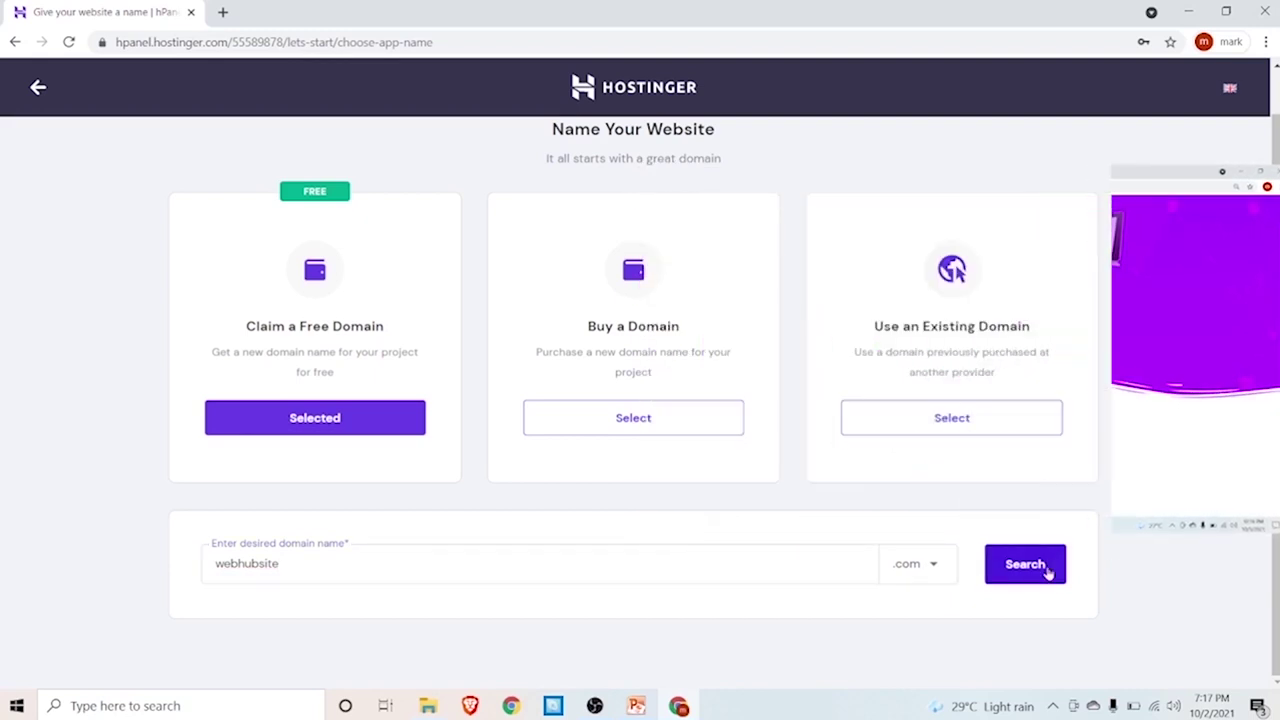
{"action": "left_click", "coordinate": [1046, 567]}
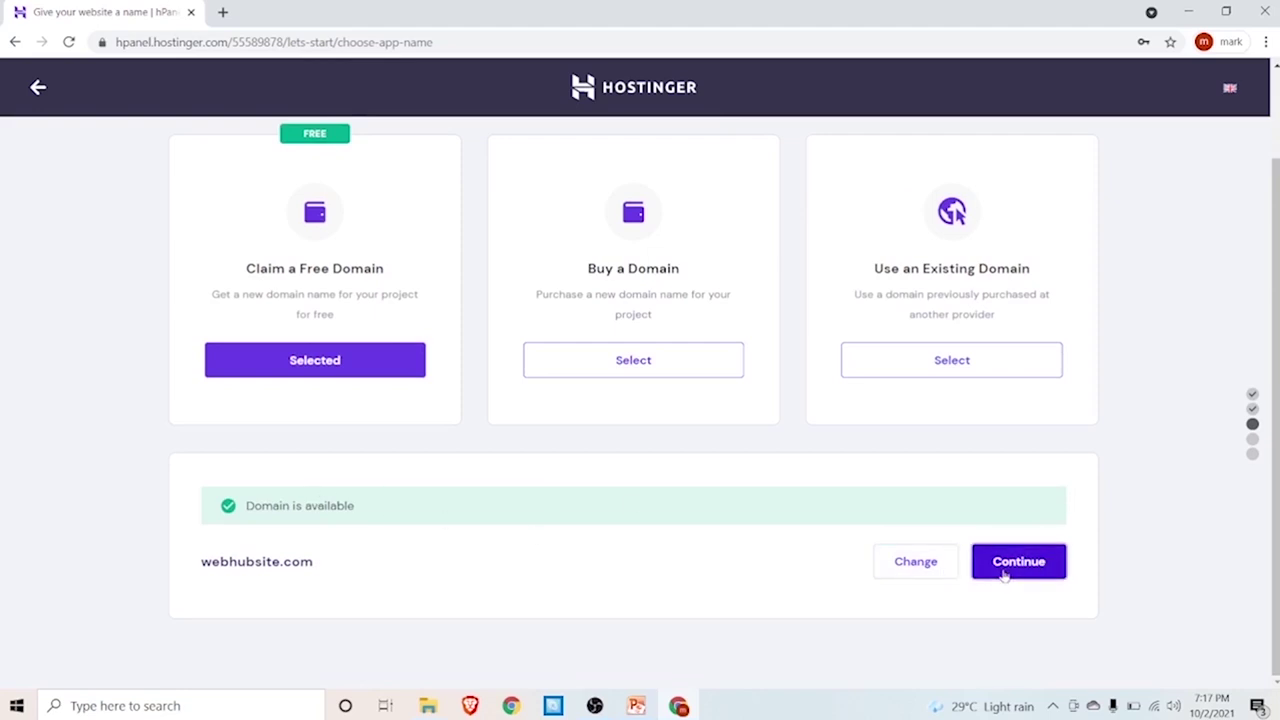
{"action": "left_click", "coordinate": [1003, 575]}
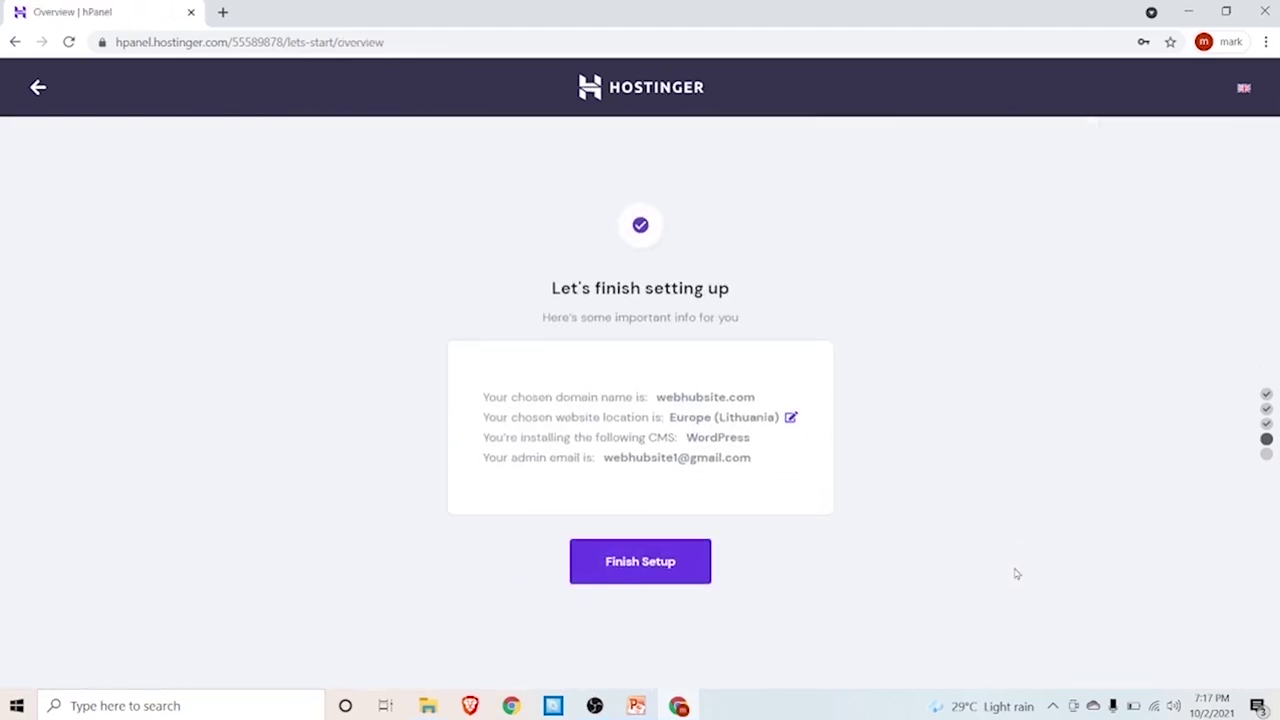
{"action": "left_click", "coordinate": [656, 568]}
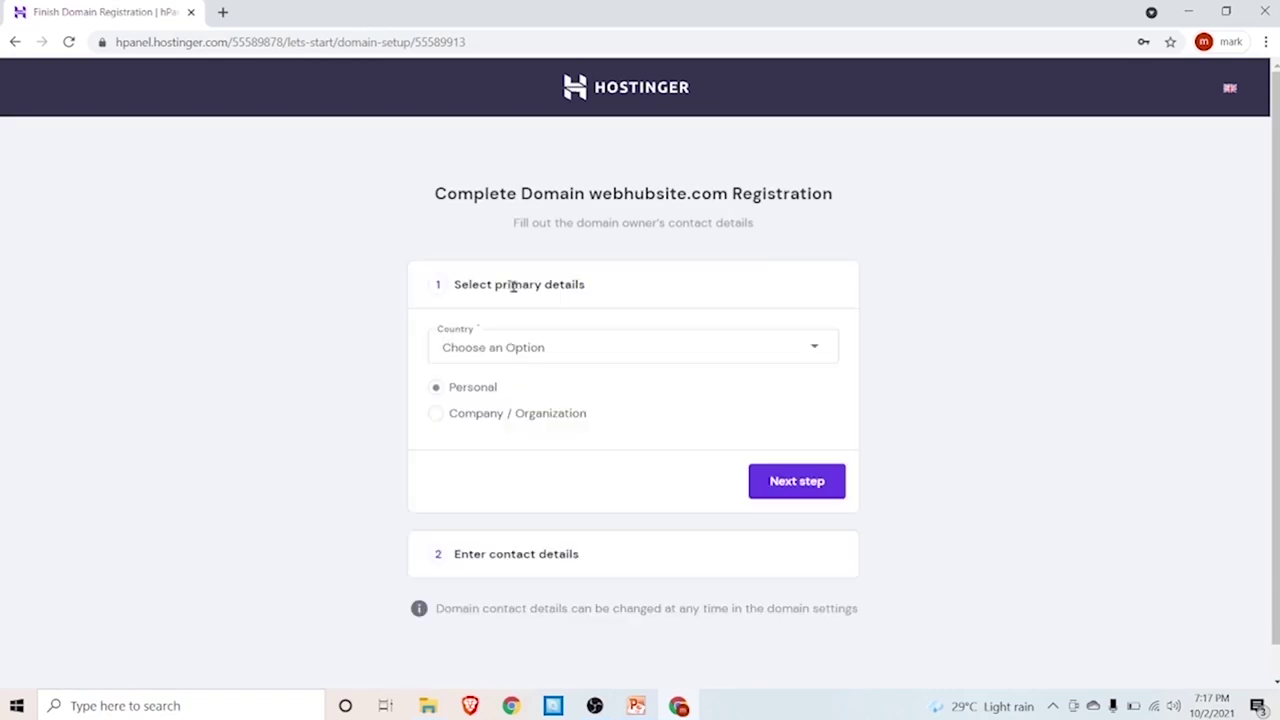
Step: Set the domain owner's country to Philippines and advance to contact details
{"action": "left_click", "coordinate": [627, 349]}
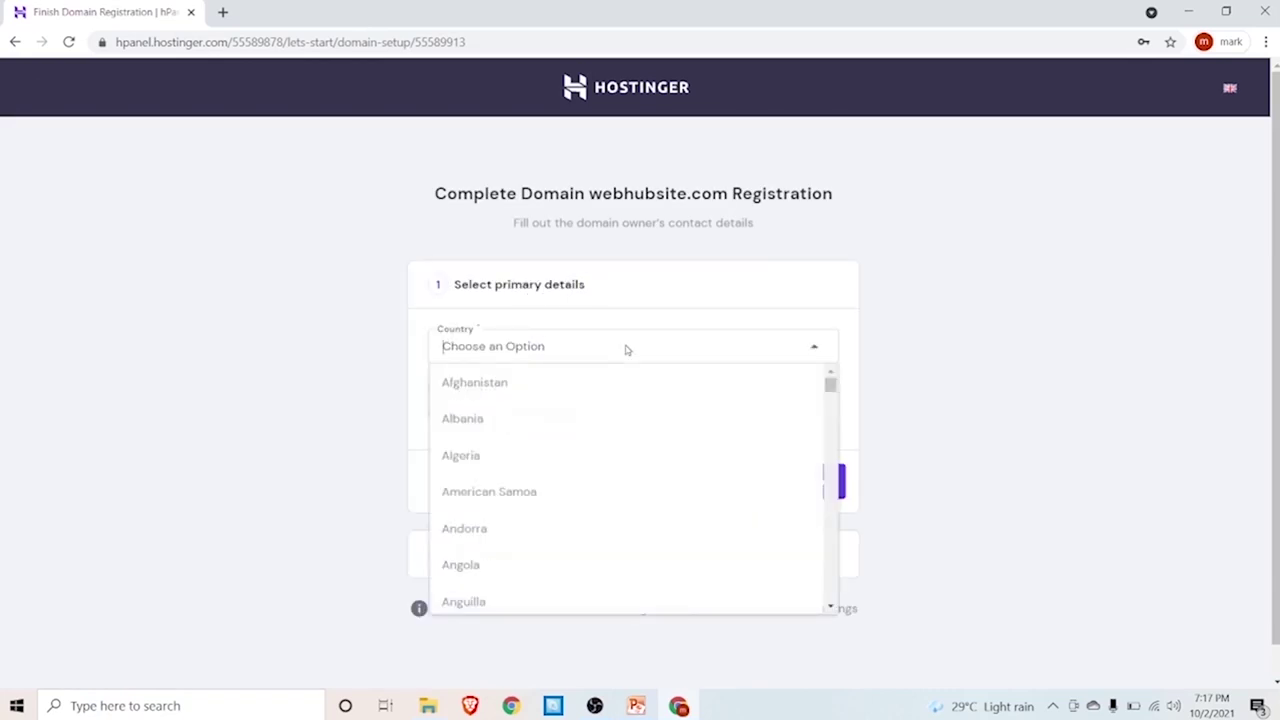
{"action": "type", "text": "phi"}
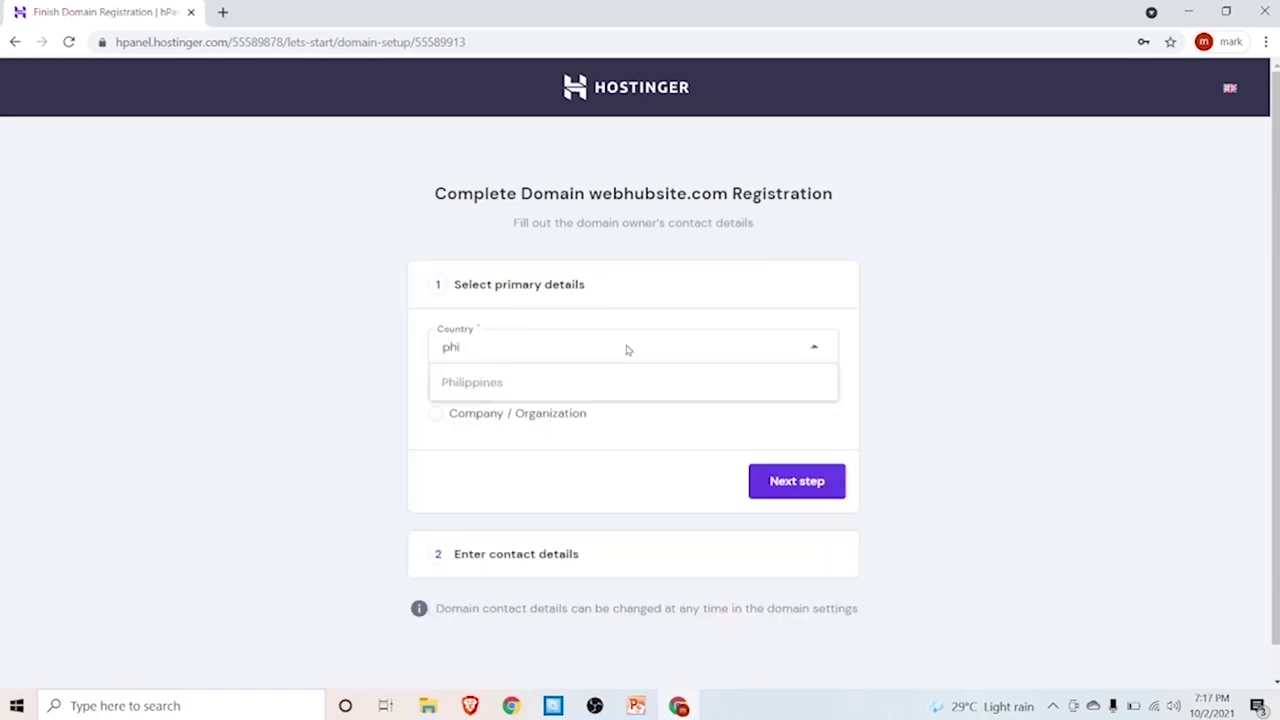
{"action": "left_click", "coordinate": [624, 379]}
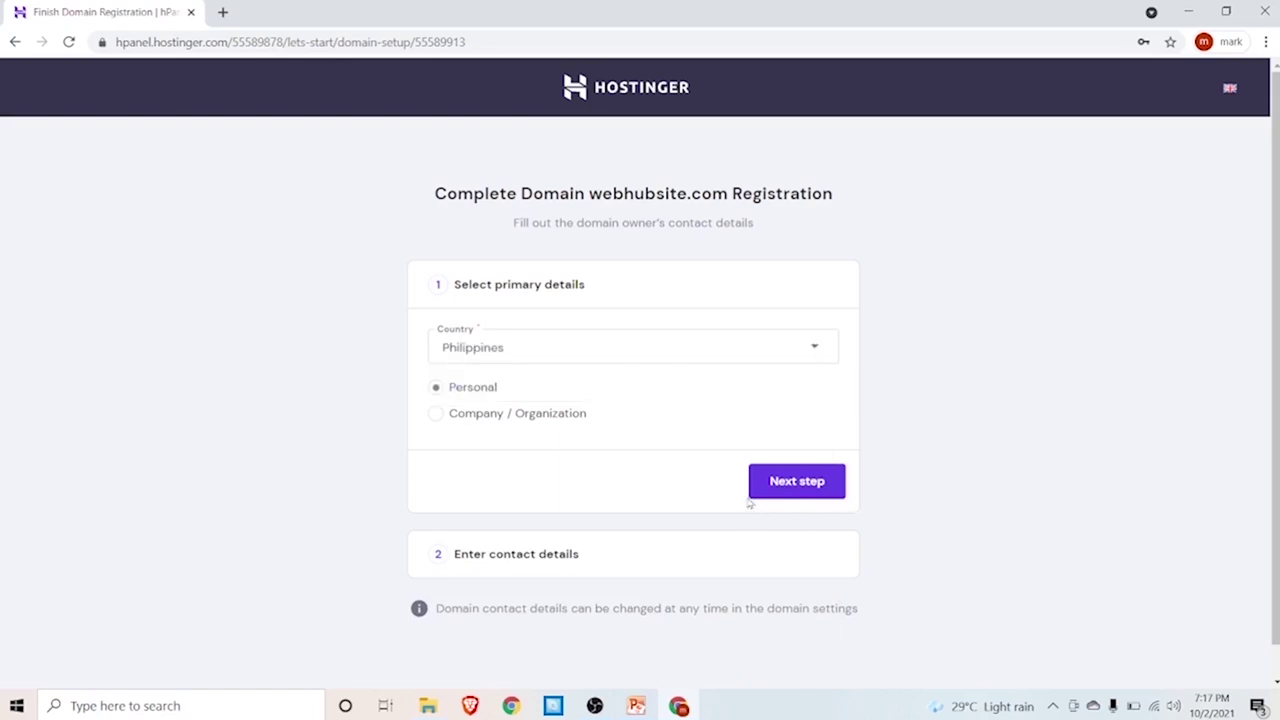
{"action": "left_click", "coordinate": [796, 482]}
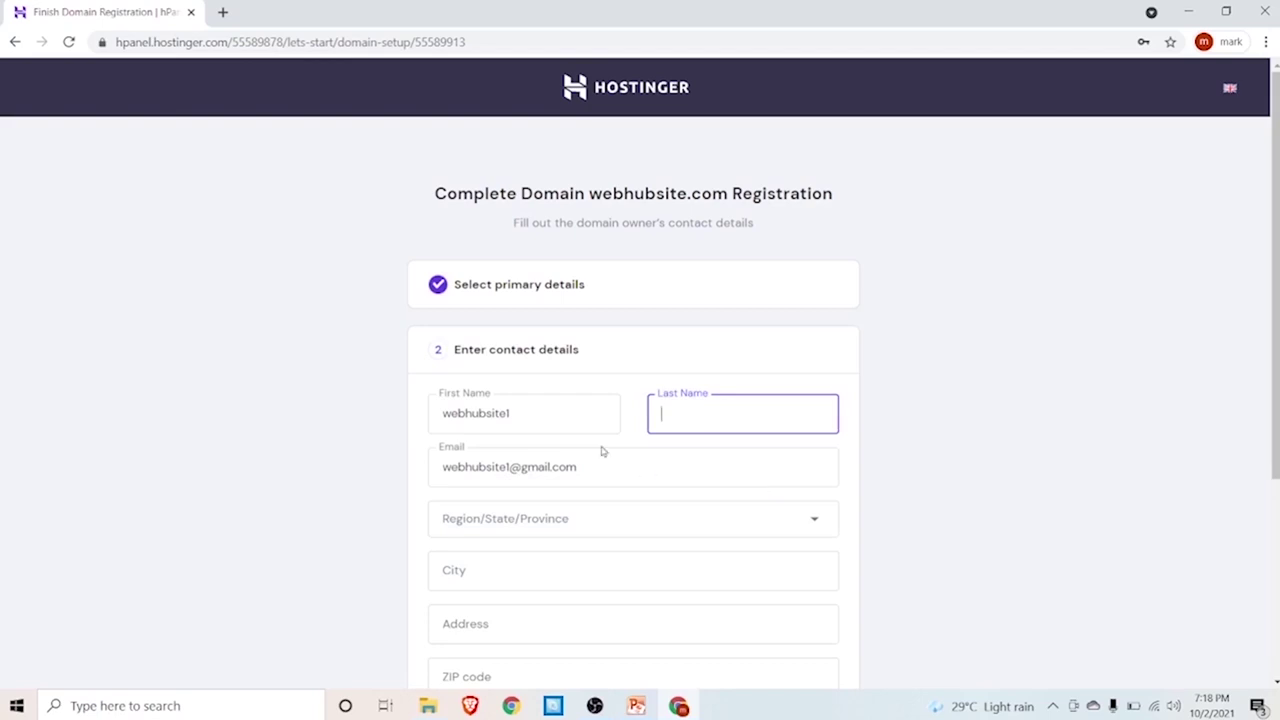
Step: Enter the owner's first and last name and choose the owner's region
{"action": "double_click", "coordinate": [524, 413]}
{"action": "key", "text": "Tab"}
{"action": "left_click", "coordinate": [591, 517]}
{"action": "scroll", "coordinate": [591, 517], "scroll_direction": "down", "scroll_amount": 2}
{"action": "type", "text": "batanga"}
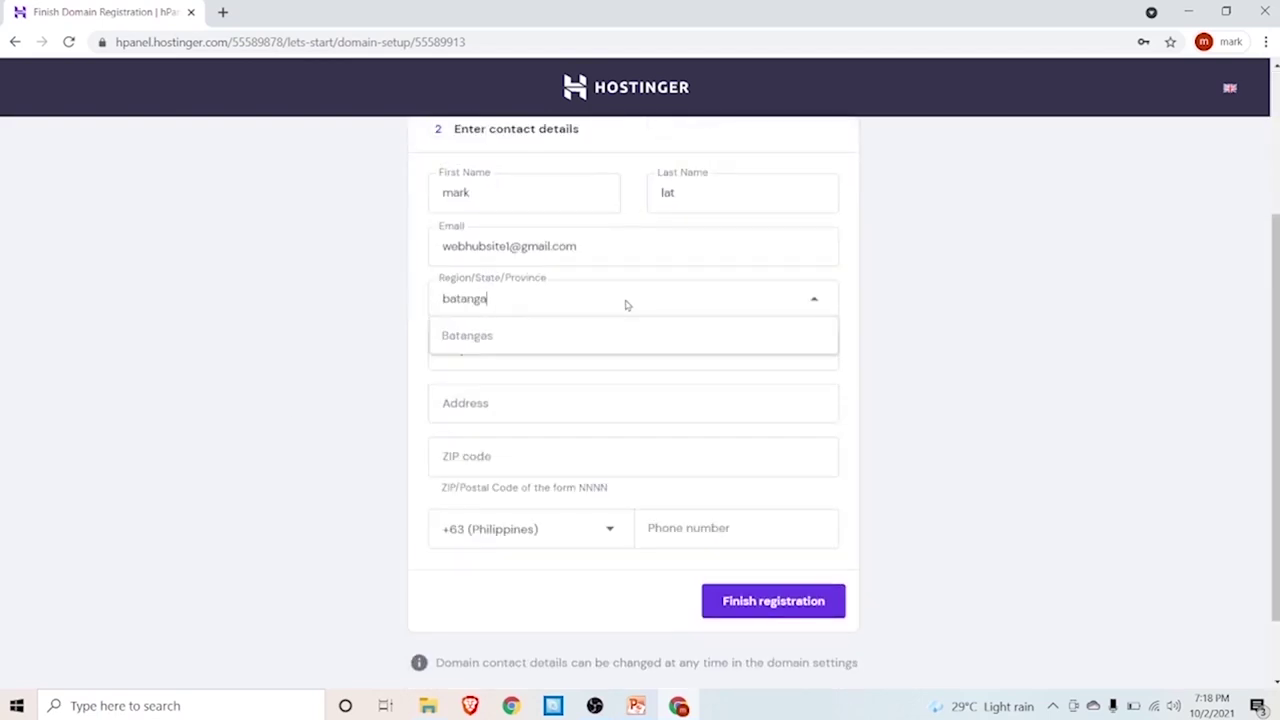
{"action": "left_click", "coordinate": [600, 336]}
Step: Fill in the owner's city, street address, ZIP code and phone number, then finish registration
{"action": "left_click", "coordinate": [511, 345]}
{"action": "type", "text": "malvar"}
{"action": "left_click", "coordinate": [528, 403]}
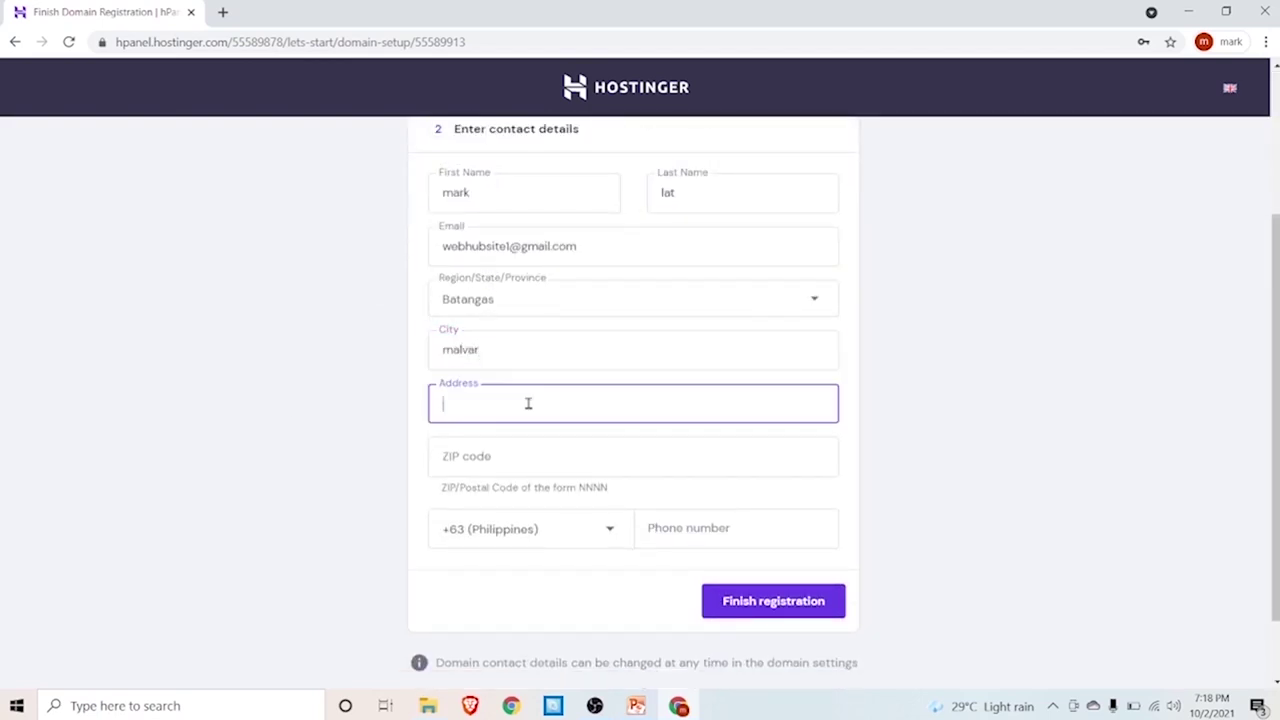
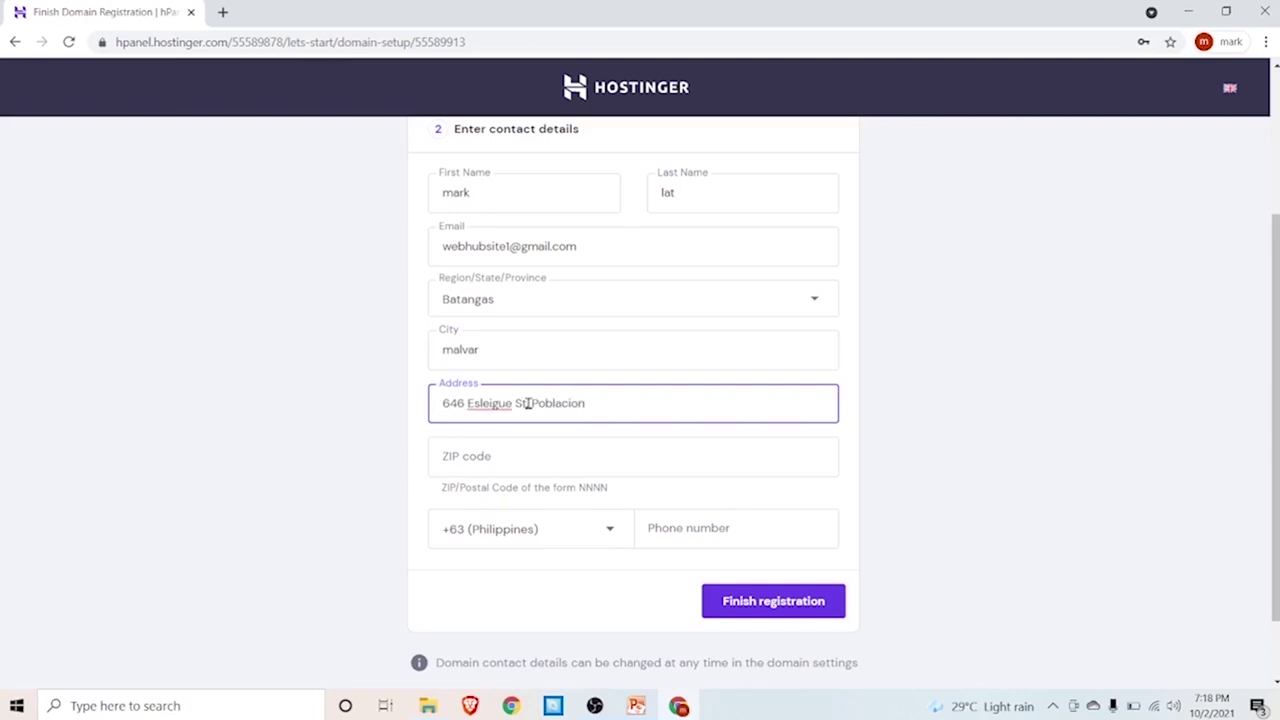
{"action": "left_click", "coordinate": [680, 463]}
{"action": "type", "text": "4233"}
{"action": "left_click", "coordinate": [732, 536]}
{"action": "type", "text": "15550467"}
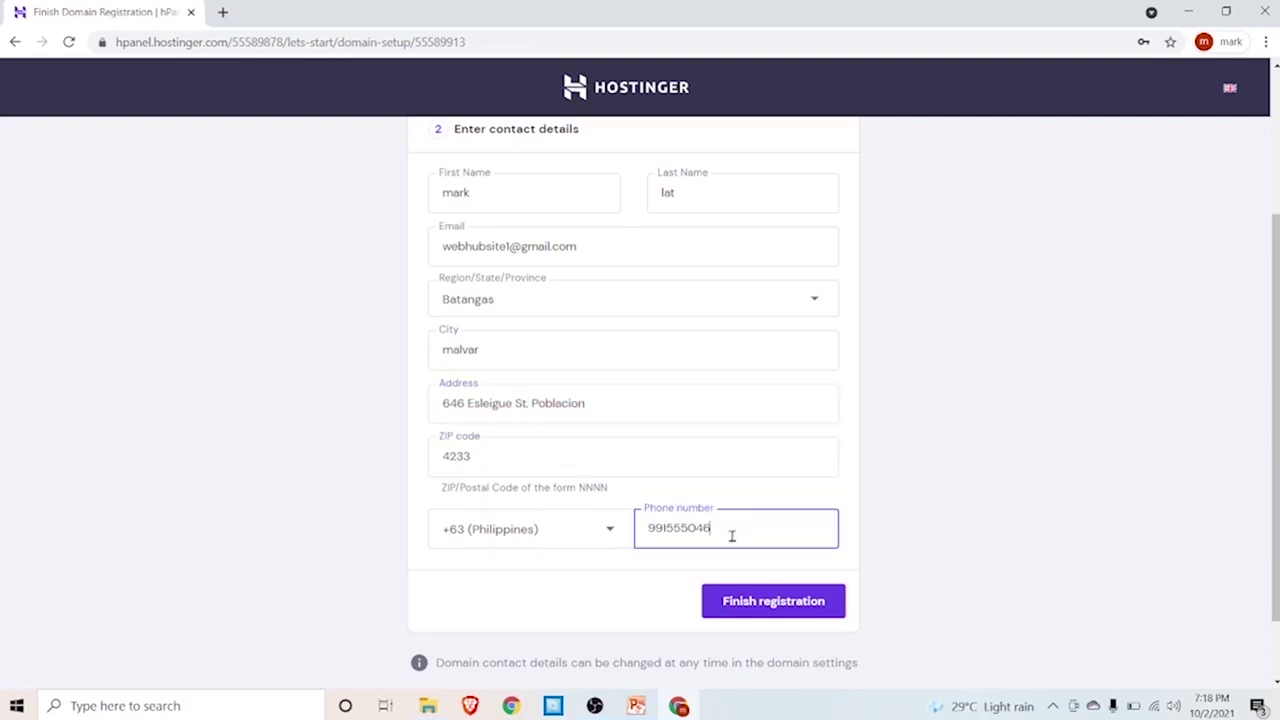
{"action": "left_click", "coordinate": [795, 621]}
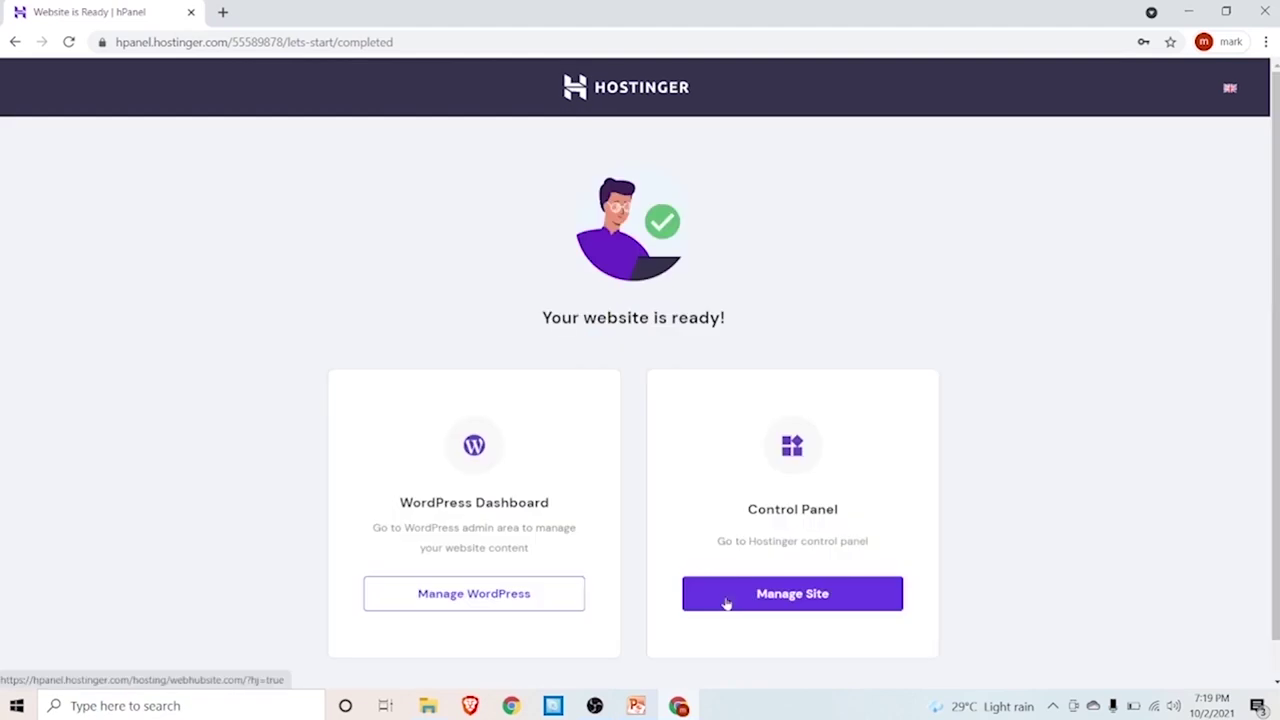
Step: Open the site's hosting control panel and preview the newly created website
{"action": "scroll", "coordinate": [840, 540], "scroll_direction": "down", "scroll_amount": 1}
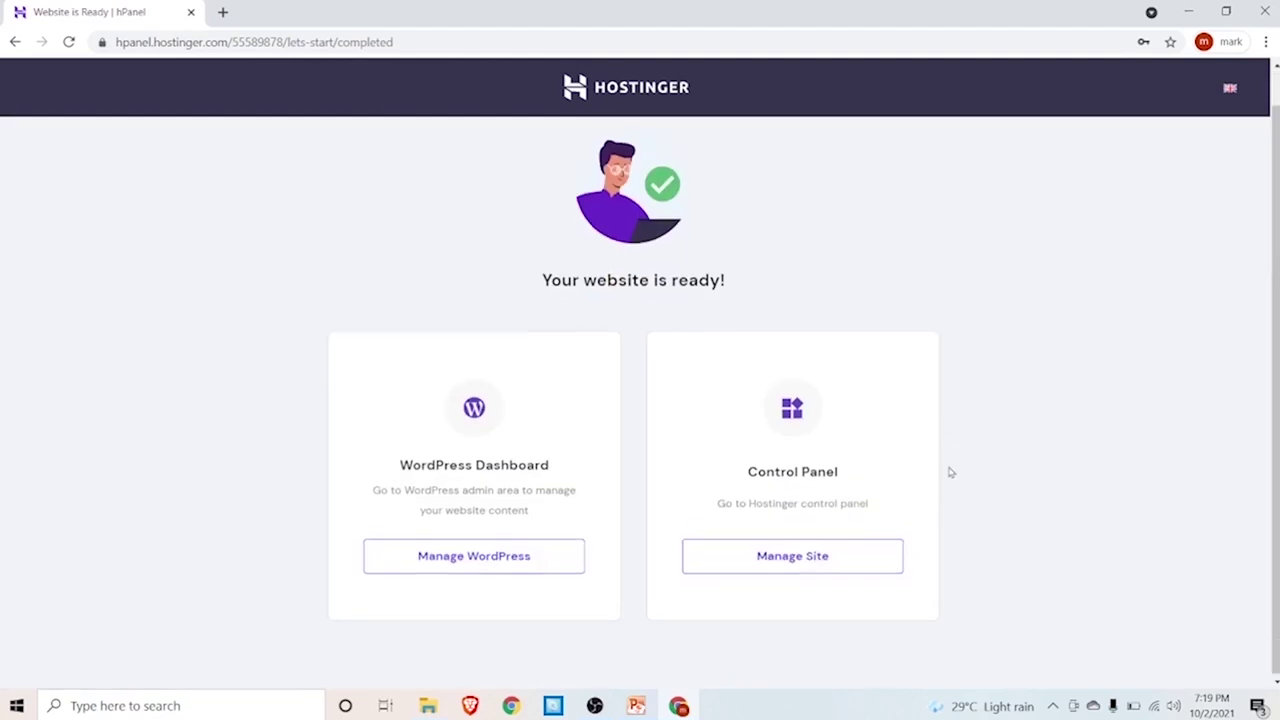
{"action": "left_click", "coordinate": [858, 570]}
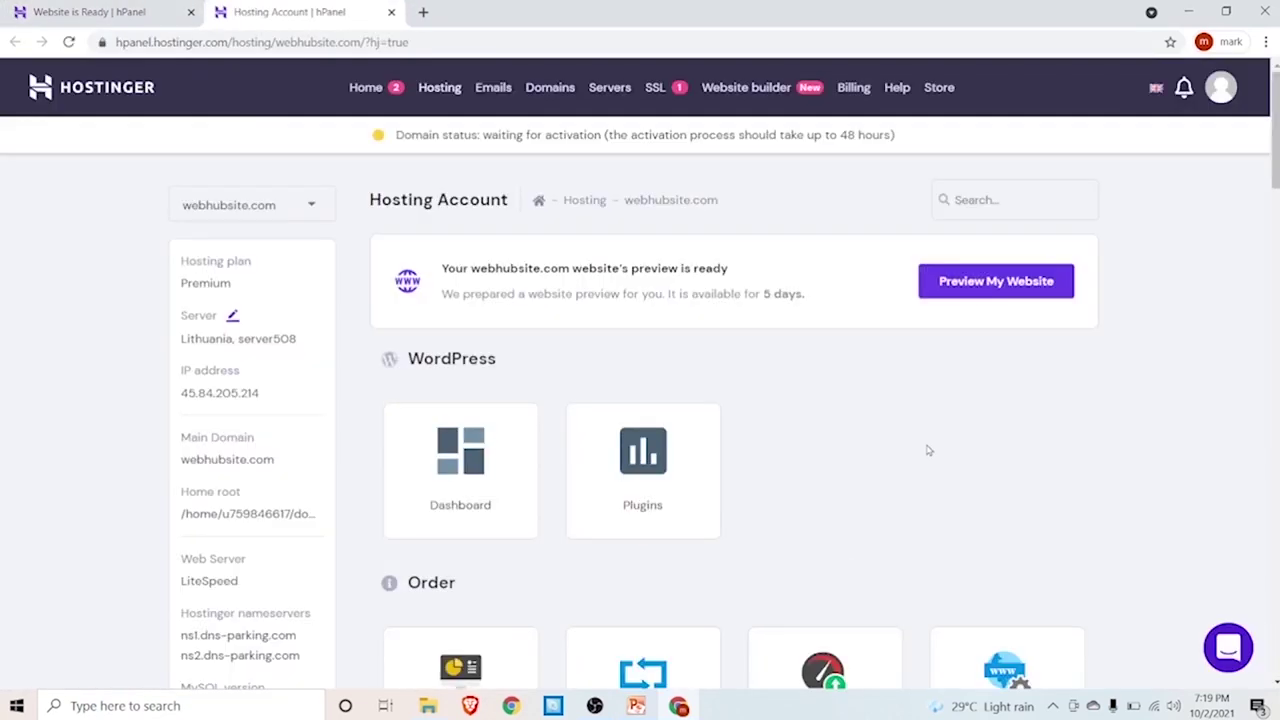
{"action": "left_click", "coordinate": [993, 285]}
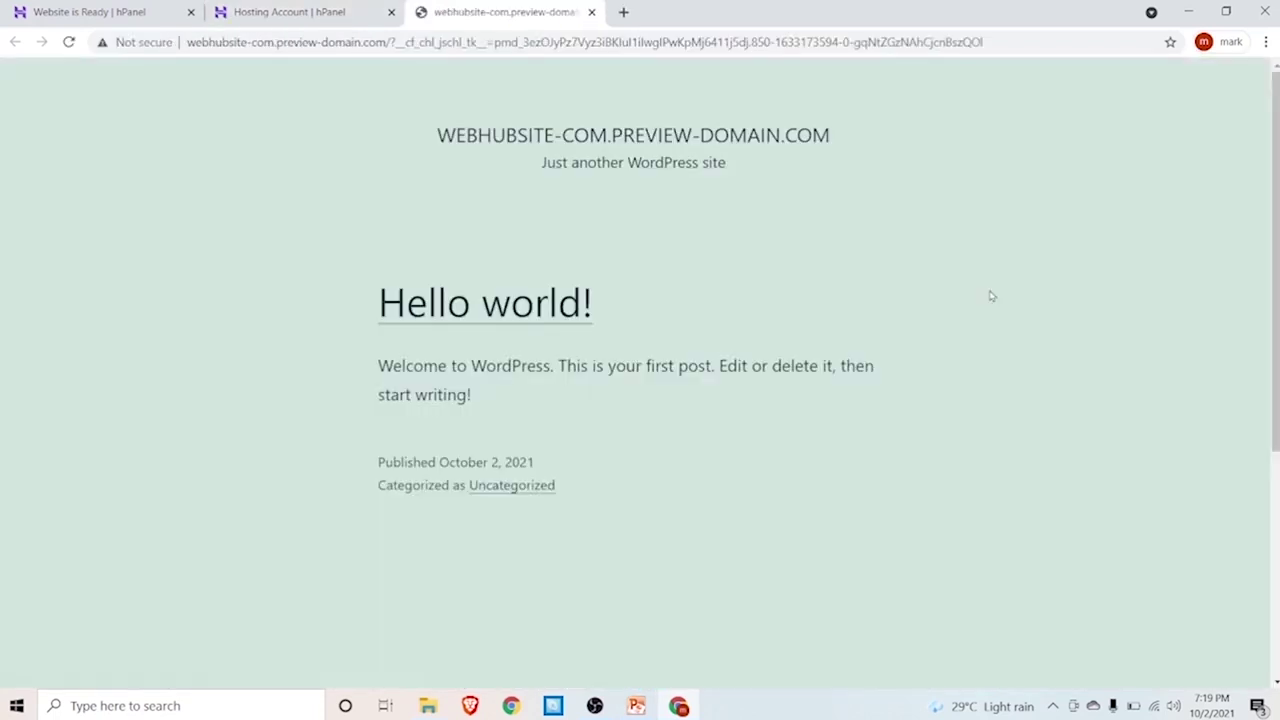
{"action": "scroll", "coordinate": [990, 296], "scroll_direction": "down", "scroll_amount": 3}
{"action": "scroll", "coordinate": [983, 297], "scroll_direction": "up", "scroll_amount": 3}
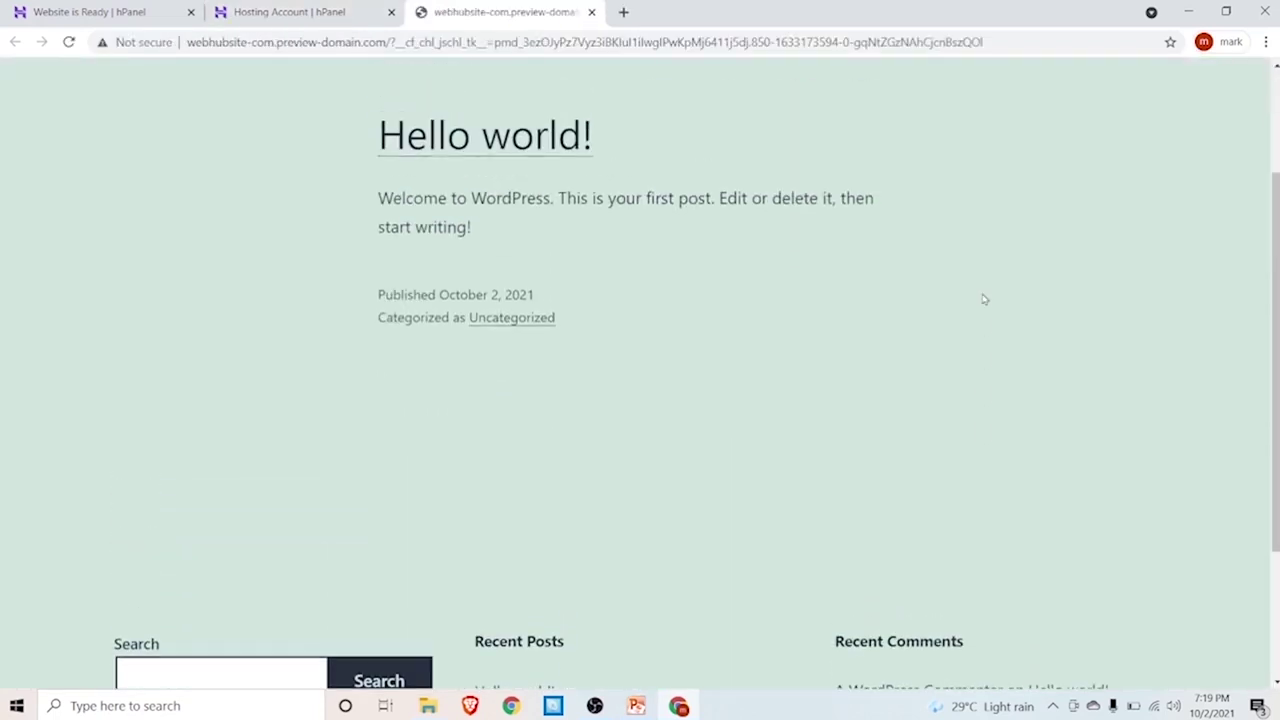
Step: Close the website preview tab and return to the hPanel Home dashboard
{"action": "left_click", "coordinate": [384, 10]}
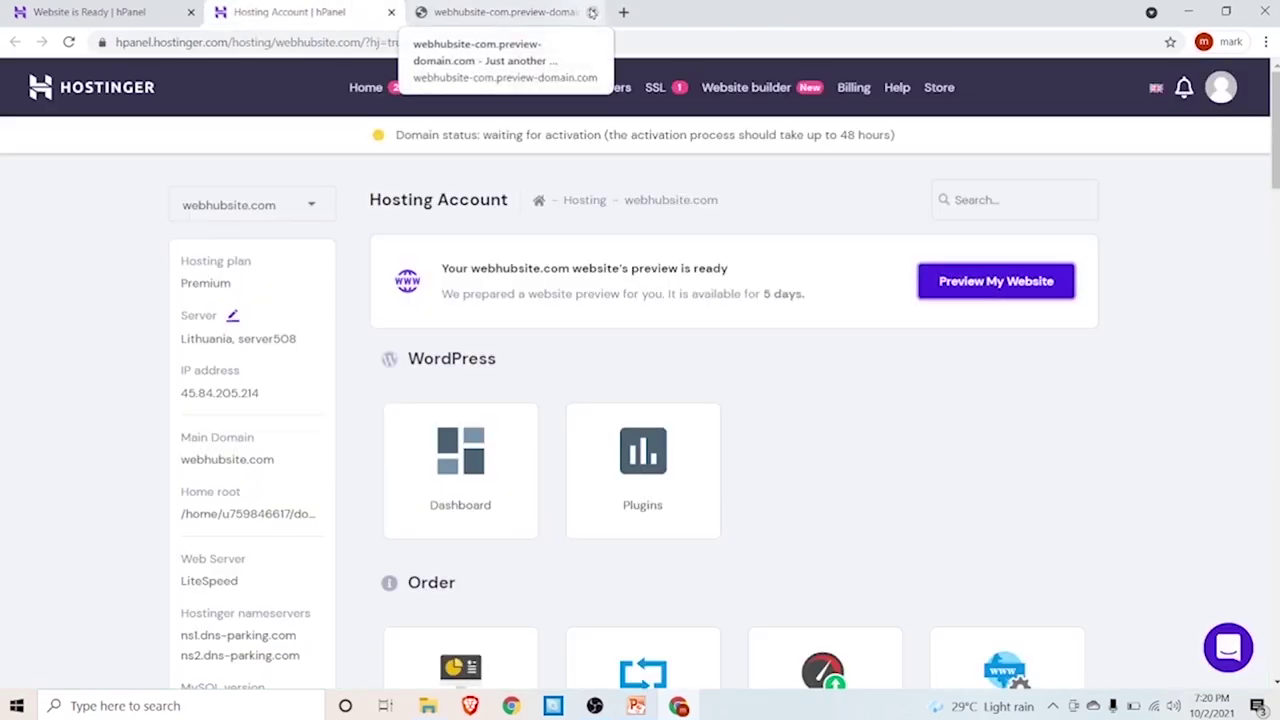
{"action": "left_click", "coordinate": [592, 12]}
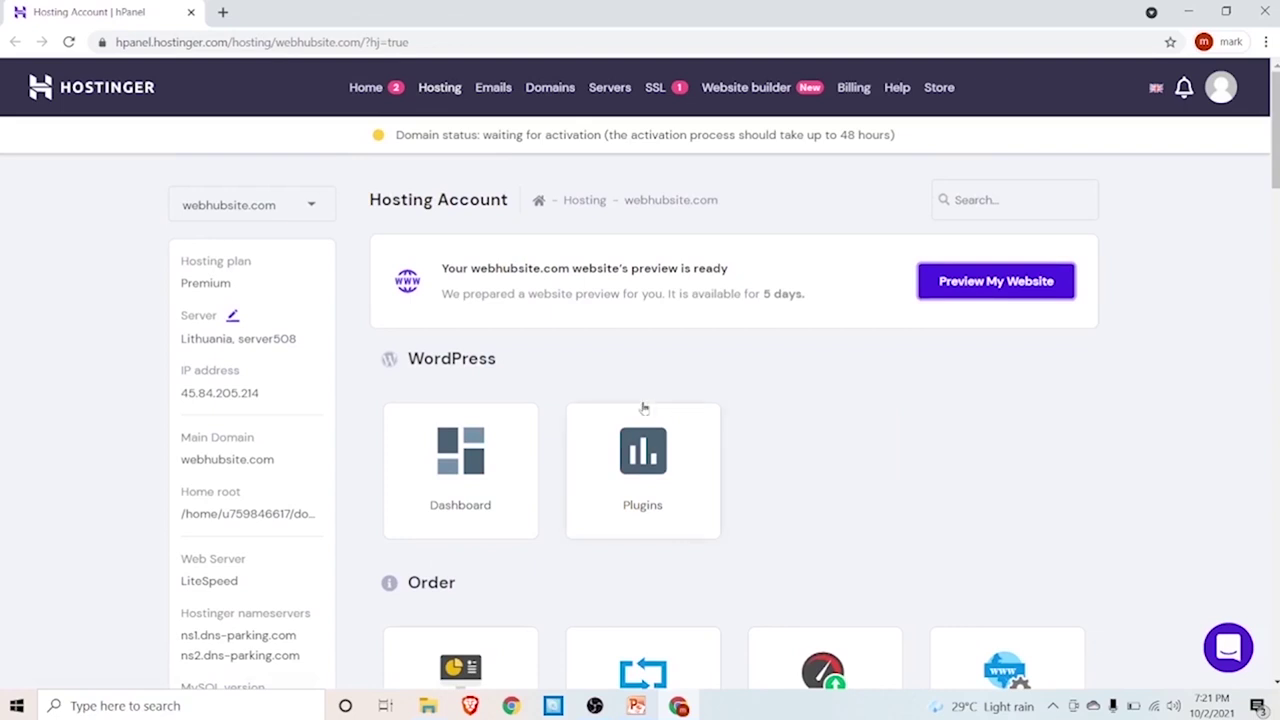
{"action": "left_click", "coordinate": [367, 88]}
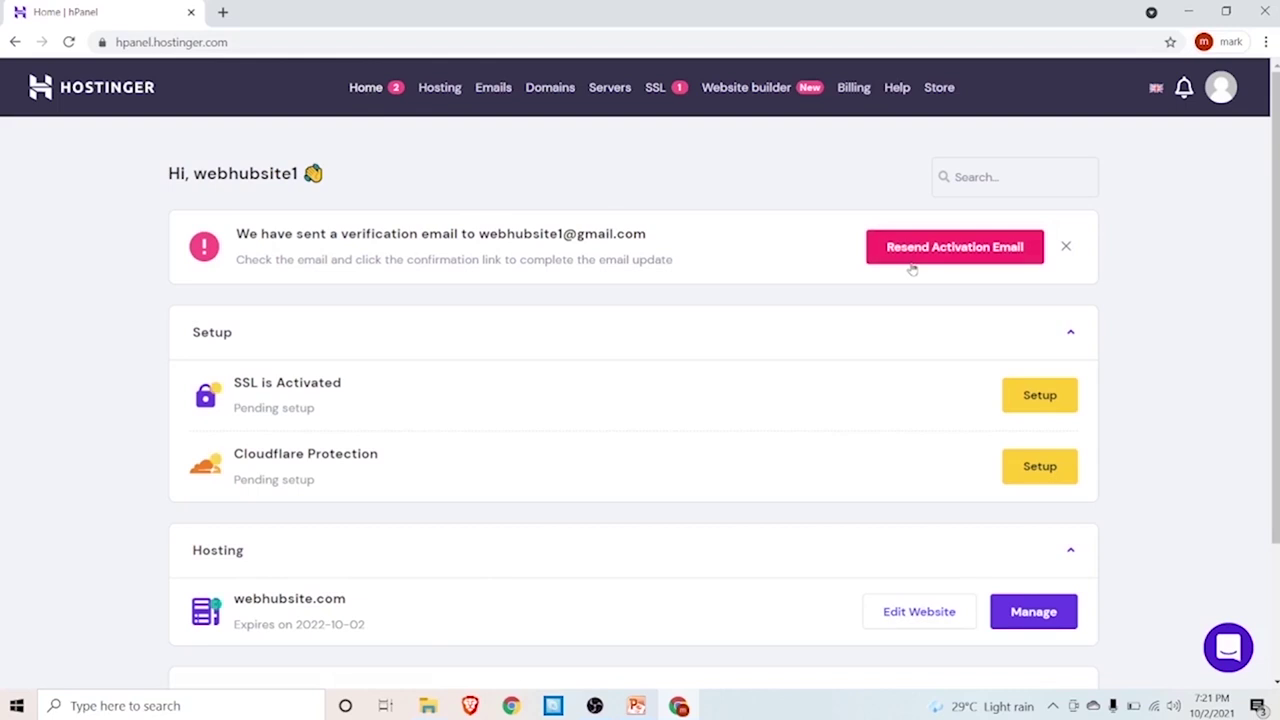
Step: Verify the Hostinger account e-mail from Gmail's Verify Email Address message and close the hPanel tab
{"action": "left_click", "coordinate": [224, 12]}
{"action": "type", "text": "gma"}
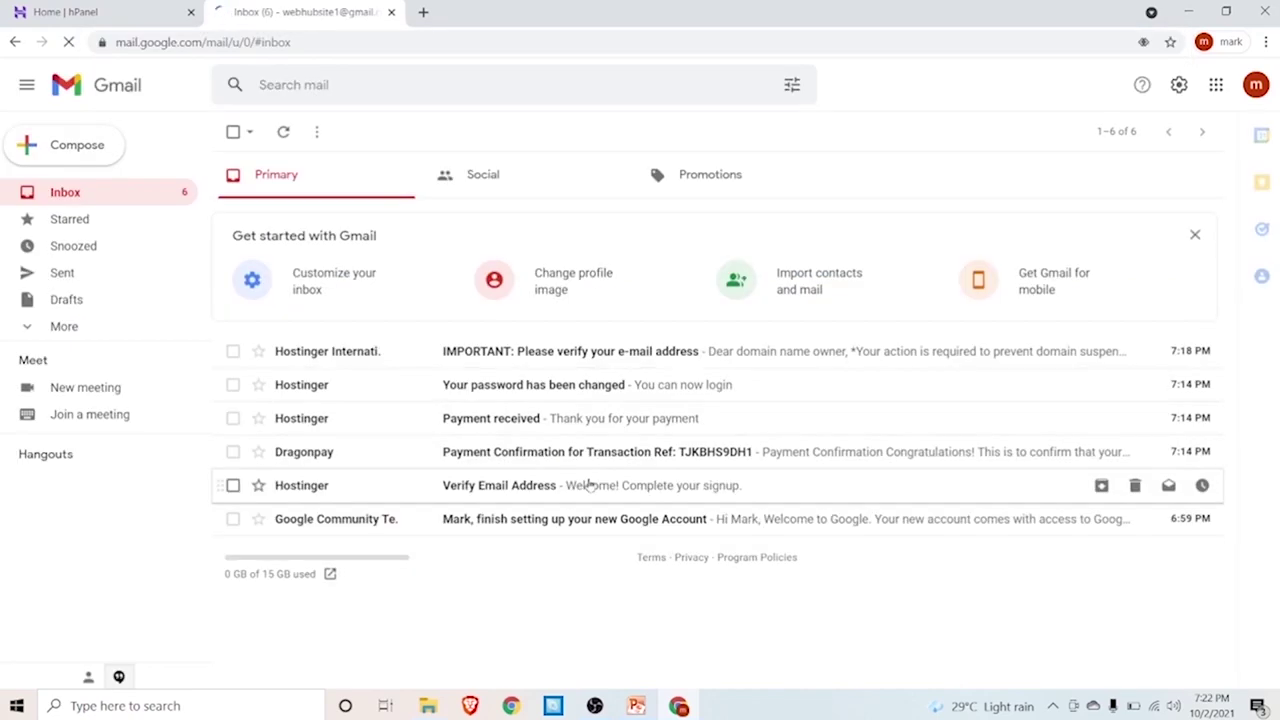
{"action": "left_click", "coordinate": [590, 485]}
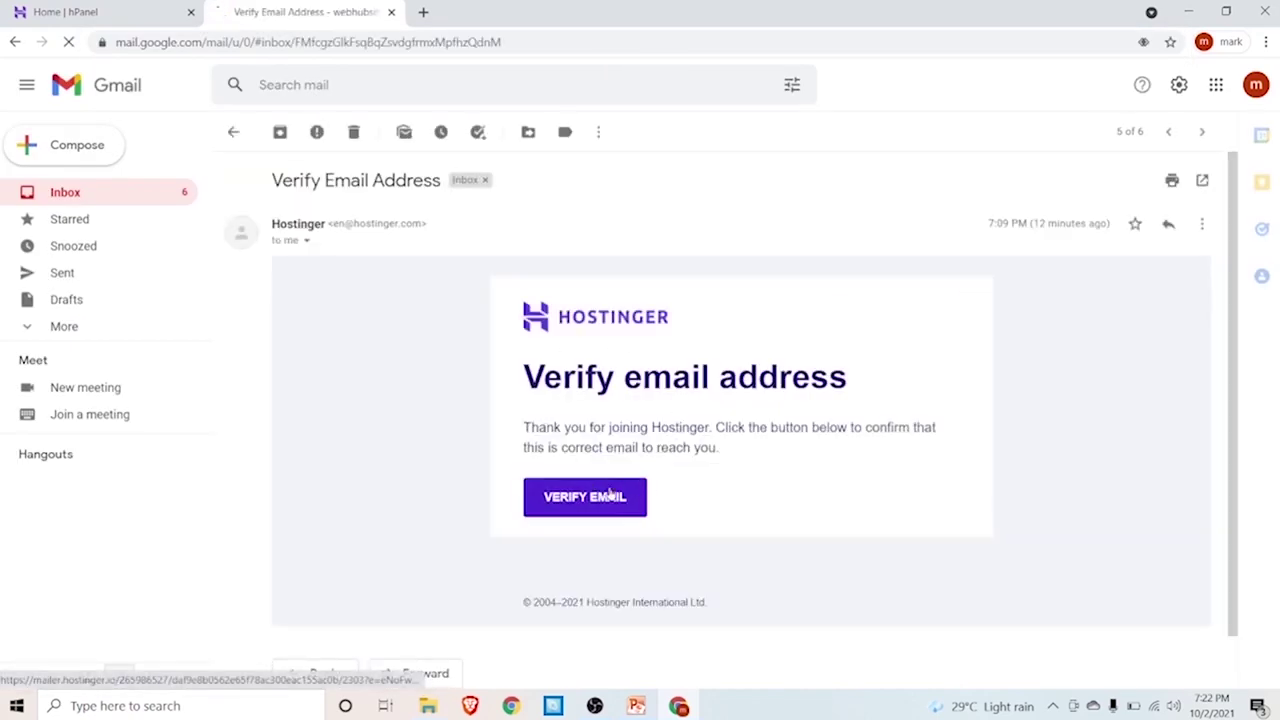
{"action": "left_click", "coordinate": [585, 497]}
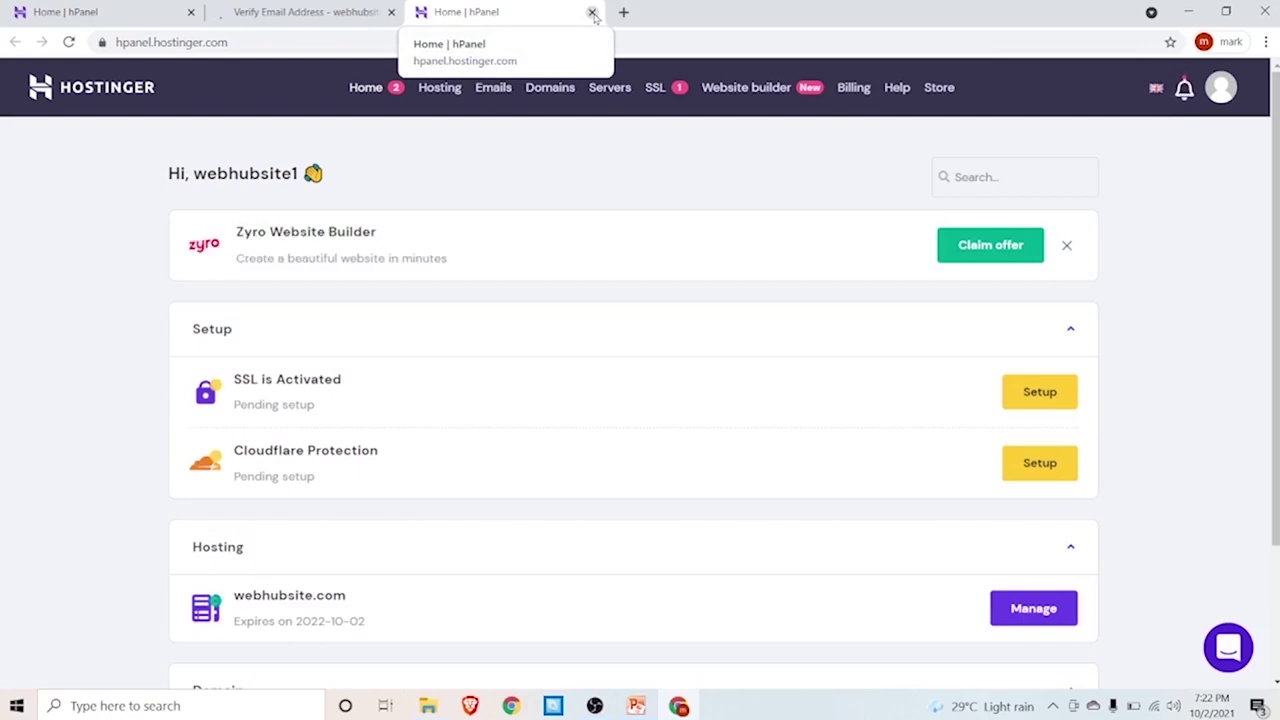
{"action": "left_click", "coordinate": [592, 12]}
{"action": "left_click", "coordinate": [141, 190]}
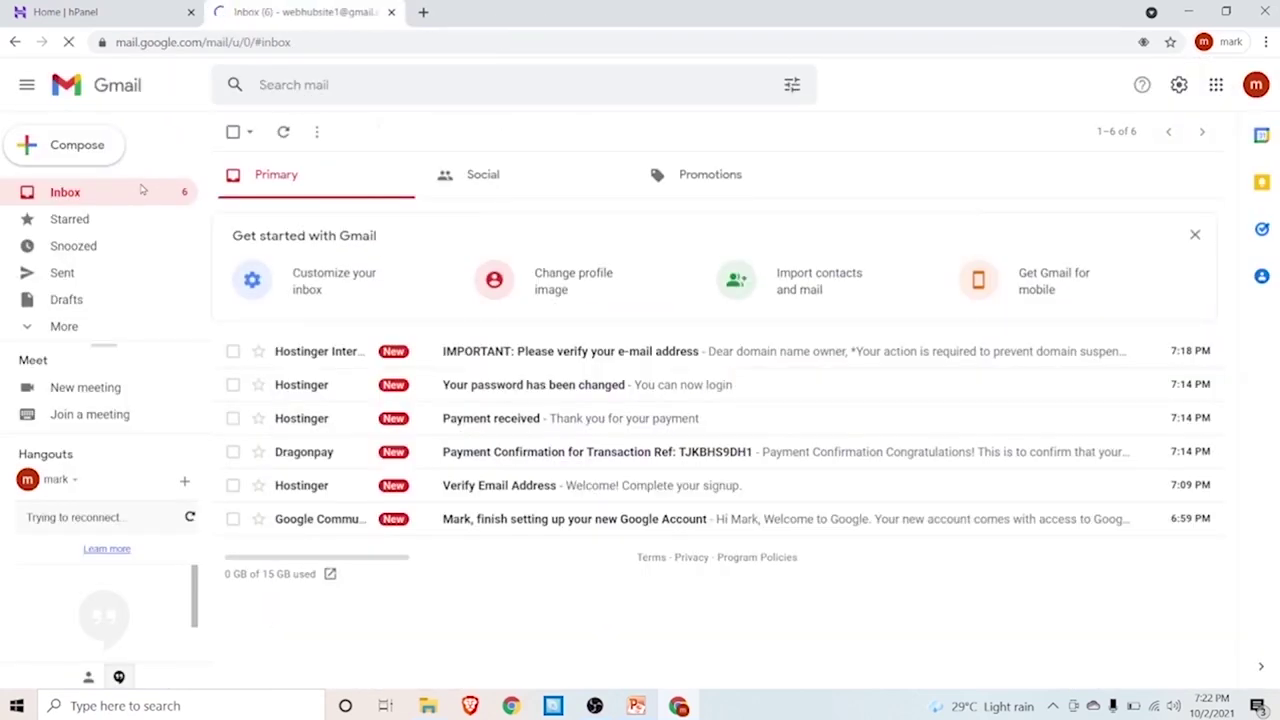
Step: Follow the ICANN link in the IMPORTANT message to verify the domain owner's e-mail
{"action": "left_click", "coordinate": [493, 351]}
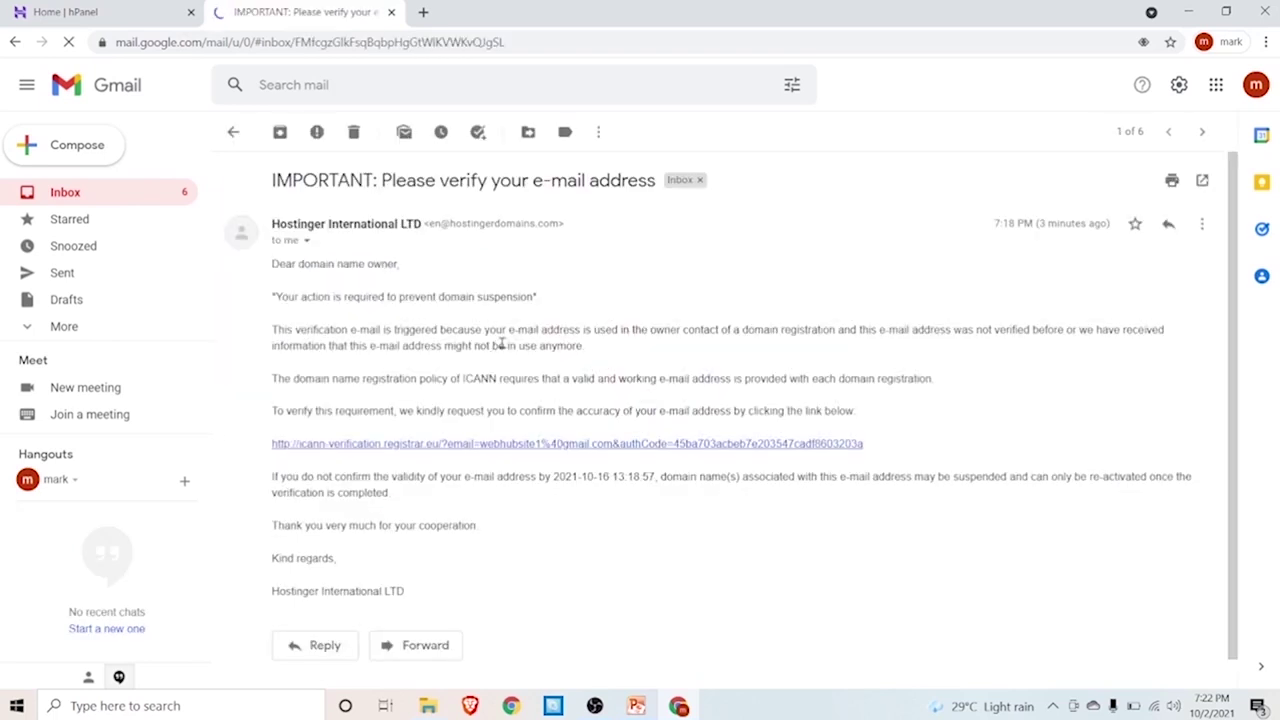
{"action": "scroll", "coordinate": [495, 400], "scroll_direction": "down", "scroll_amount": 1}
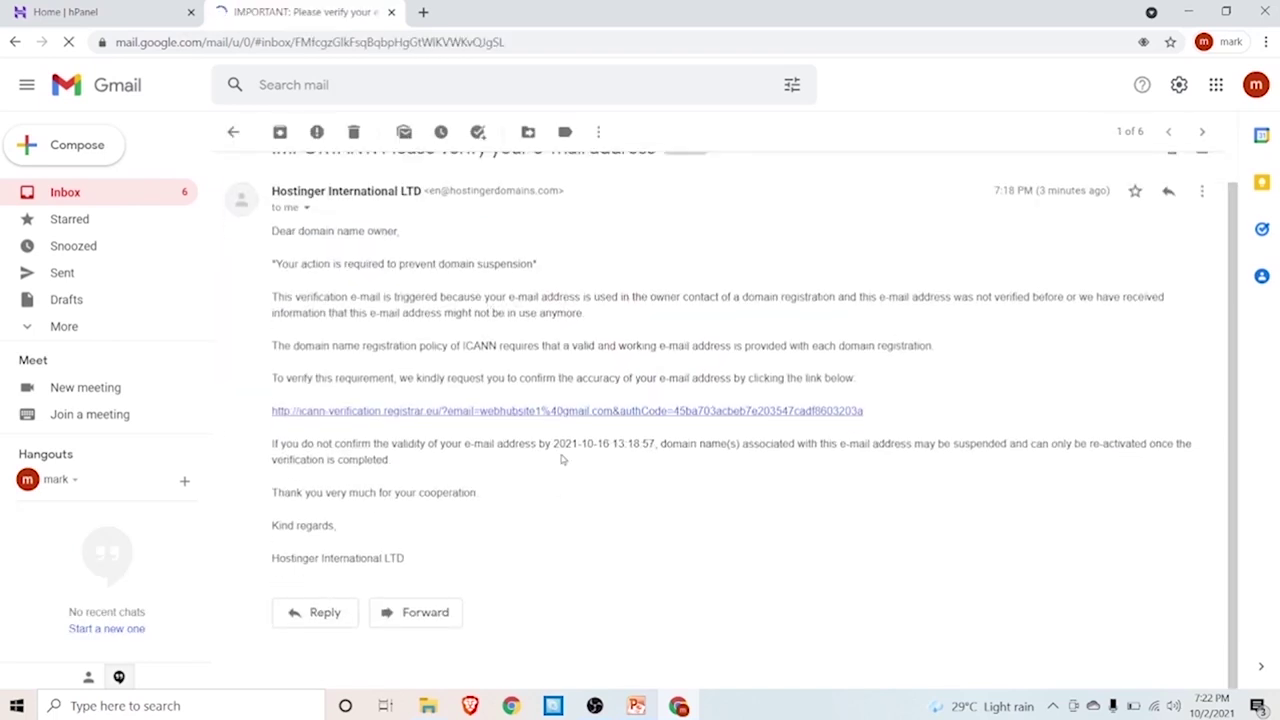
{"action": "left_click", "coordinate": [582, 412]}
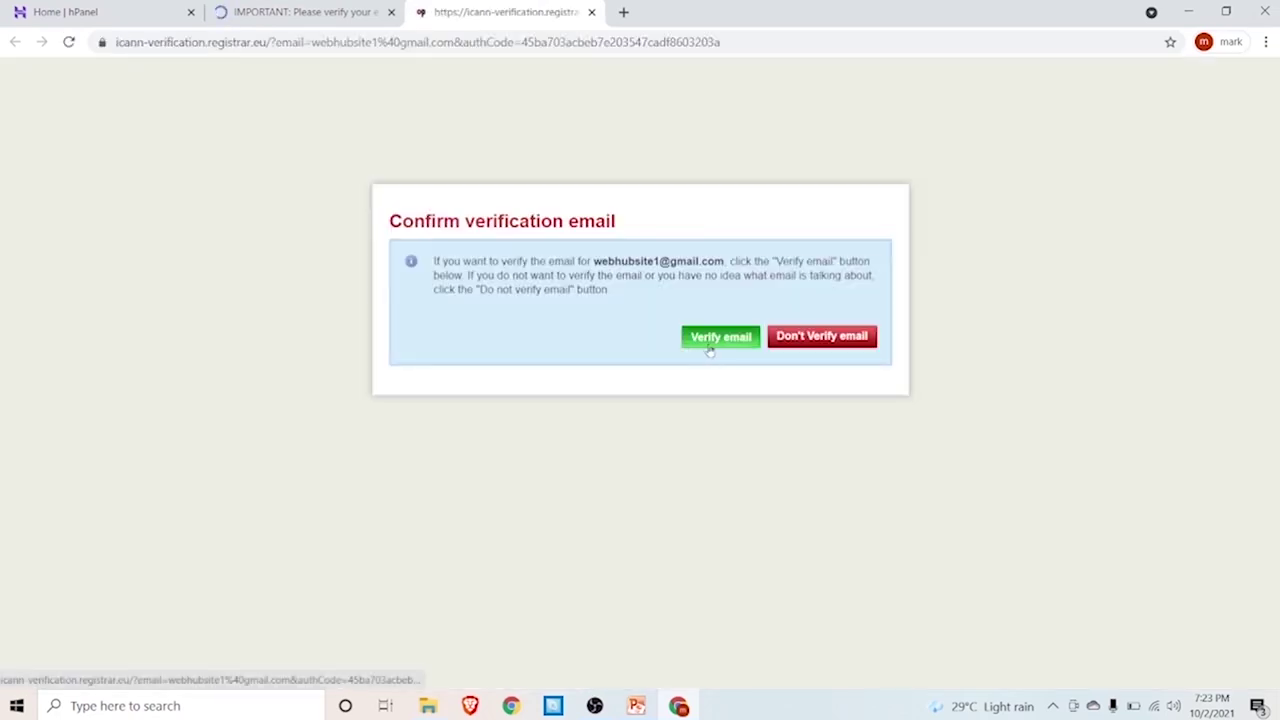
{"action": "left_click", "coordinate": [709, 348]}
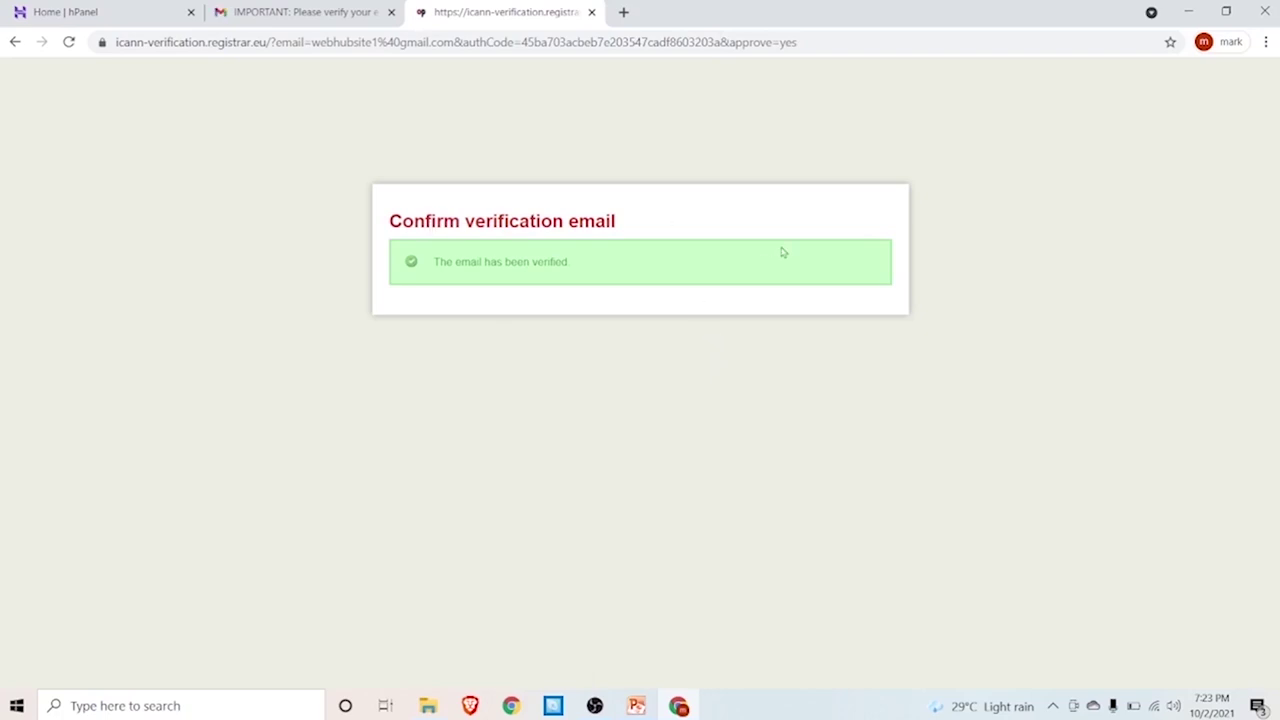
{"action": "left_click", "coordinate": [591, 12]}
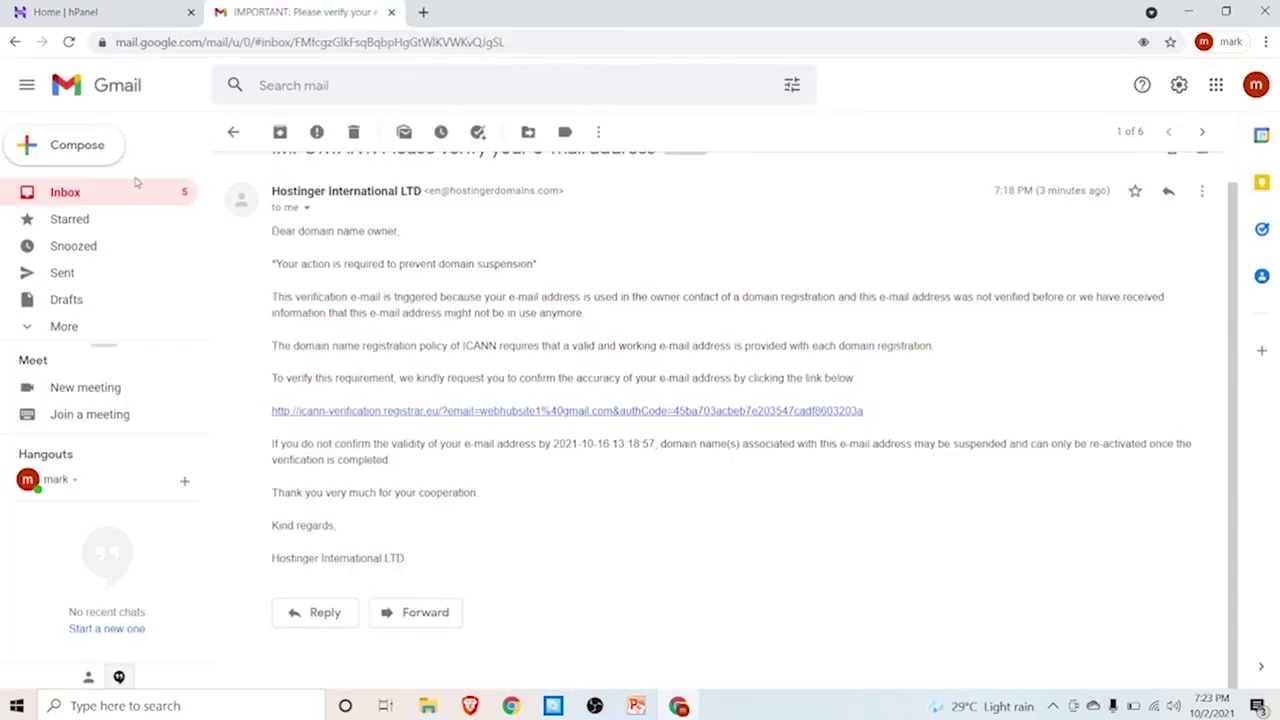
Step: Open the Dragonpay payment confirmation and the Hostinger 'Payment received' e-mails in Gmail
{"action": "left_click", "coordinate": [126, 196]}
{"action": "left_click", "coordinate": [345, 487]}
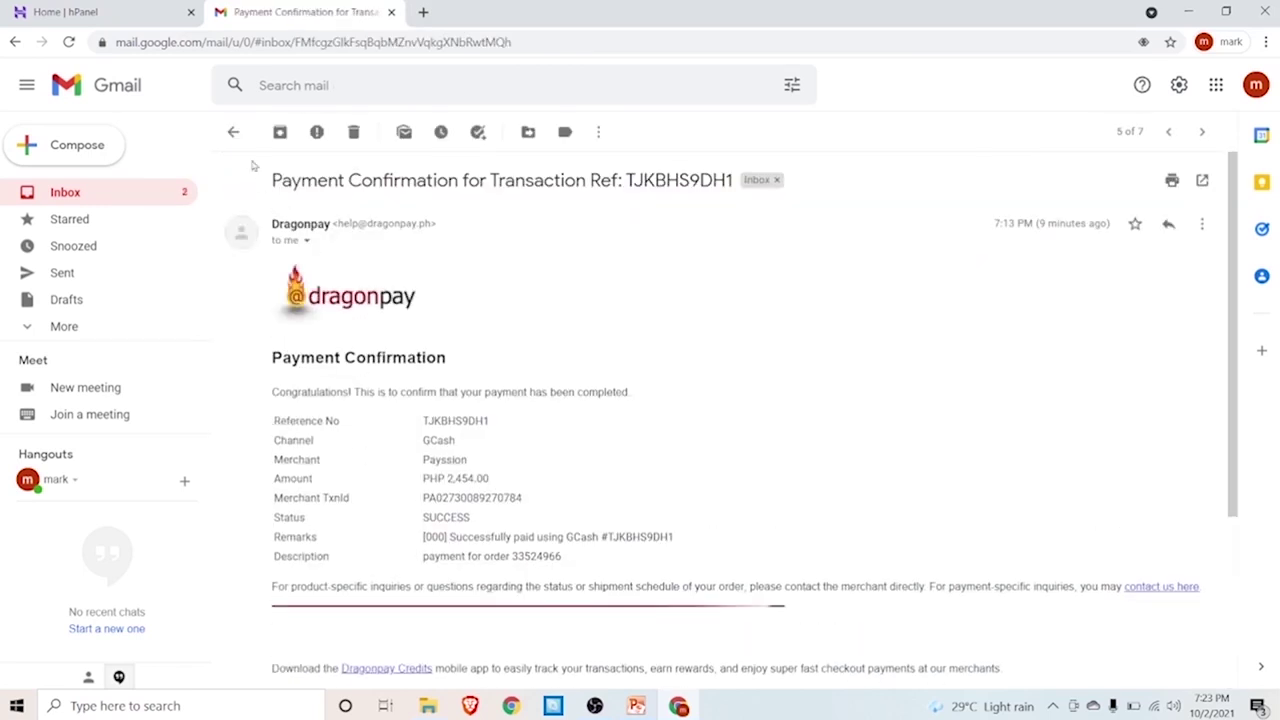
{"action": "left_click", "coordinate": [234, 132]}
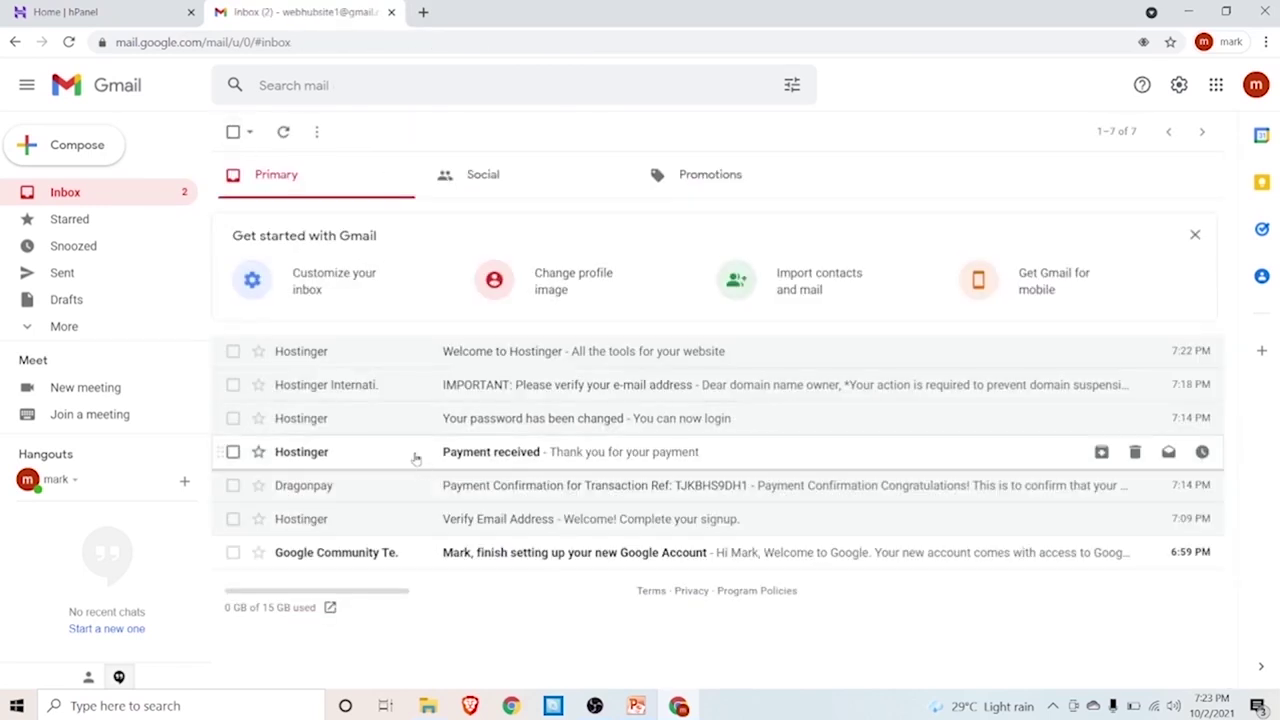
{"action": "left_click", "coordinate": [416, 452]}
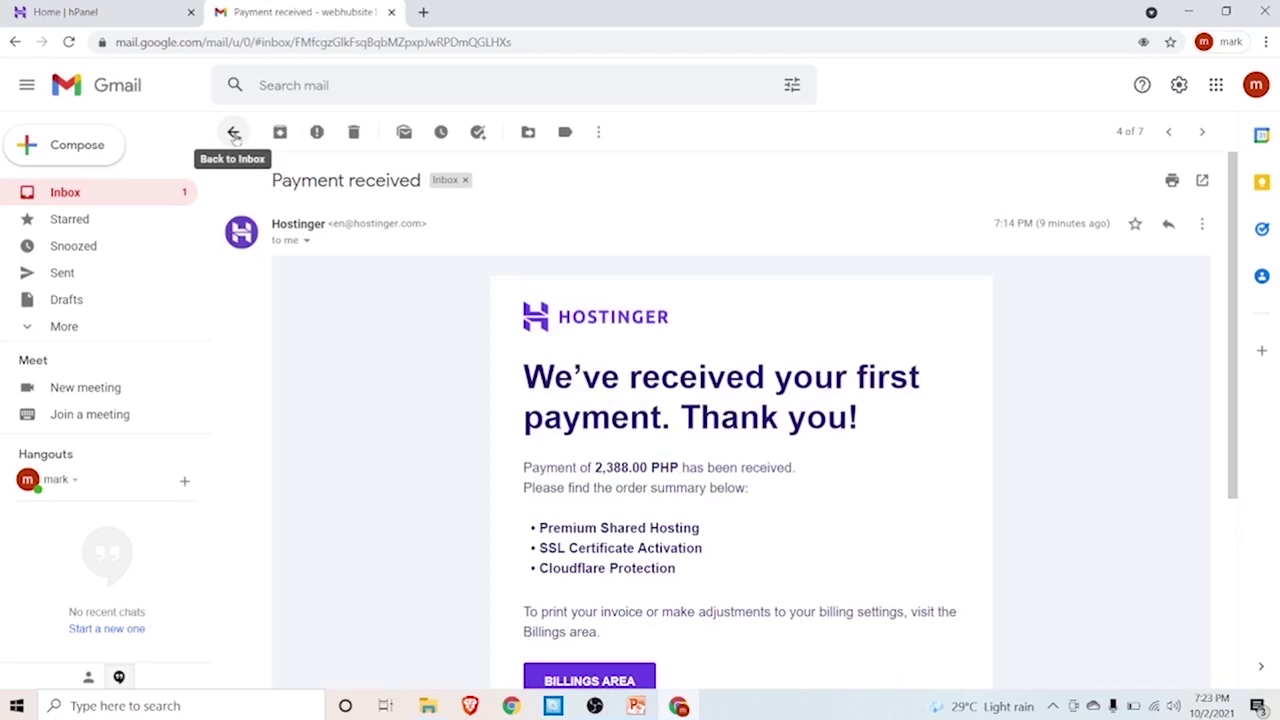
{"action": "scroll", "coordinate": [760, 486], "scroll_direction": "down", "scroll_amount": 2}
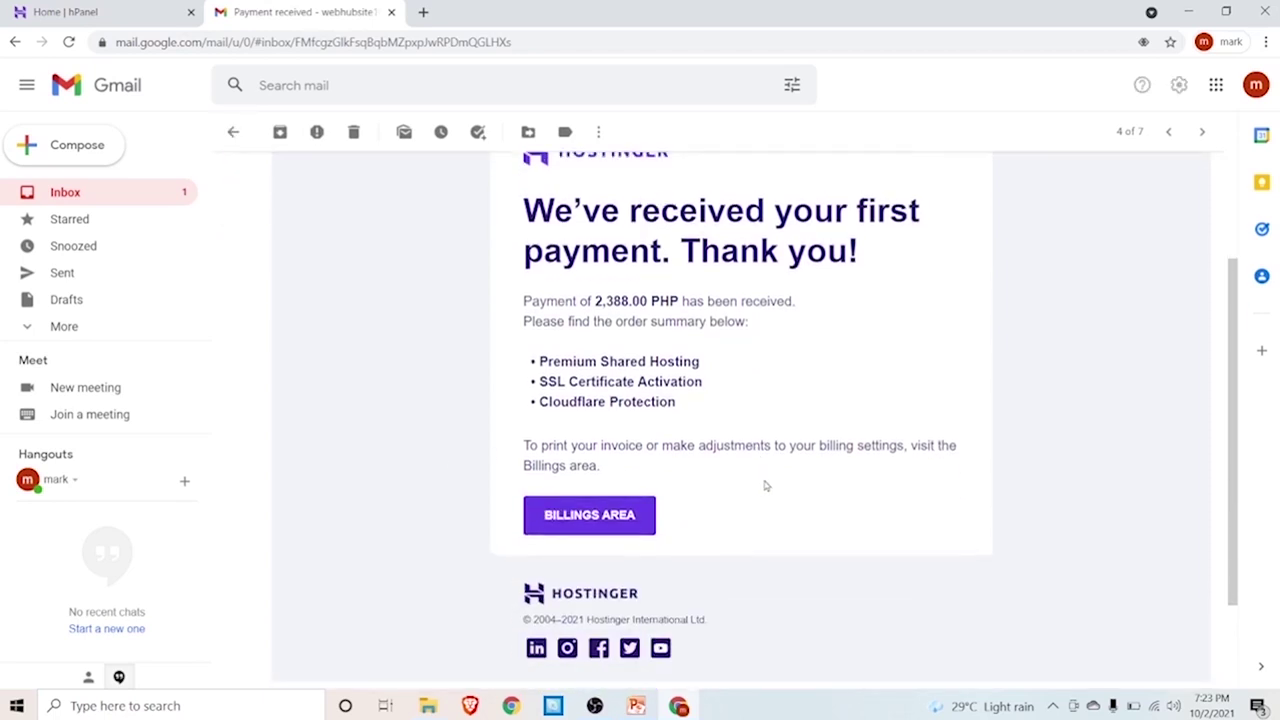
{"action": "scroll", "coordinate": [765, 485], "scroll_direction": "up", "scroll_amount": 1}
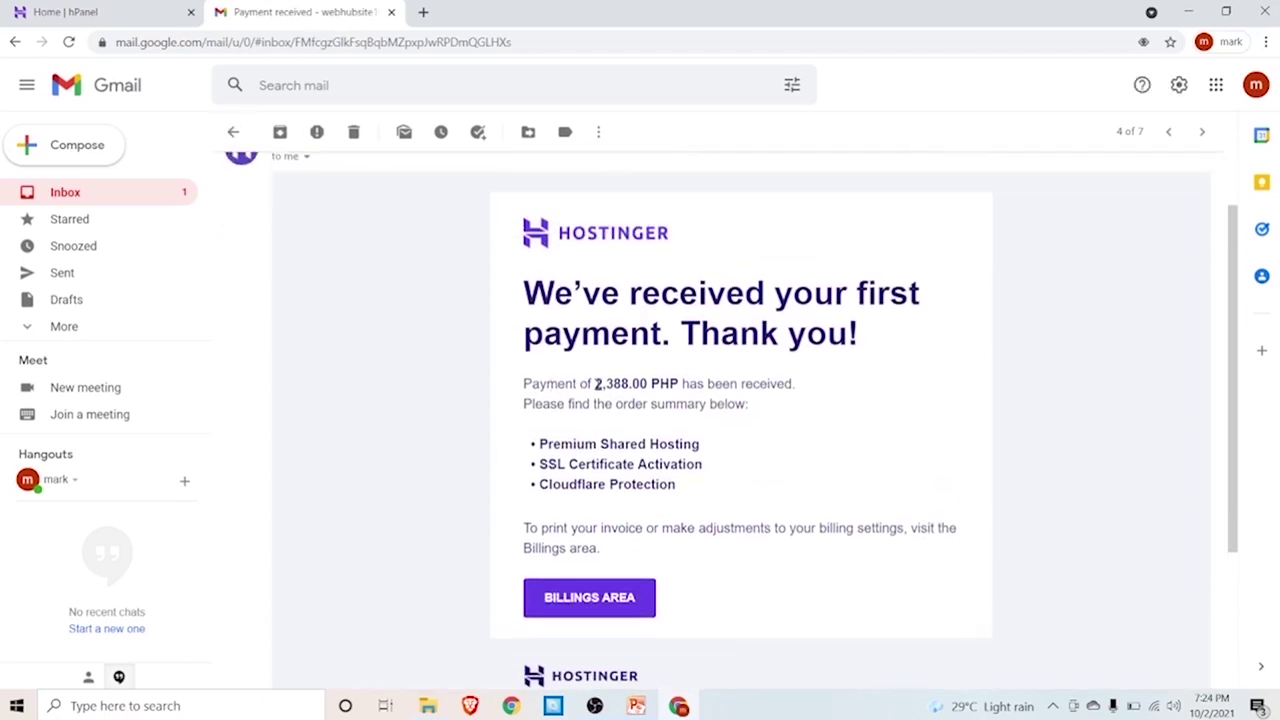
Step: Check the 2,388.00 PHP payment amount, then close Gmail and reload the hPanel home
{"action": "left_click_drag", "start_coordinate": [595, 383], "coordinate": [672, 384]}
{"action": "left_click", "coordinate": [843, 434]}
{"action": "scroll", "coordinate": [740, 555], "scroll_direction": "up", "scroll_amount": 1}
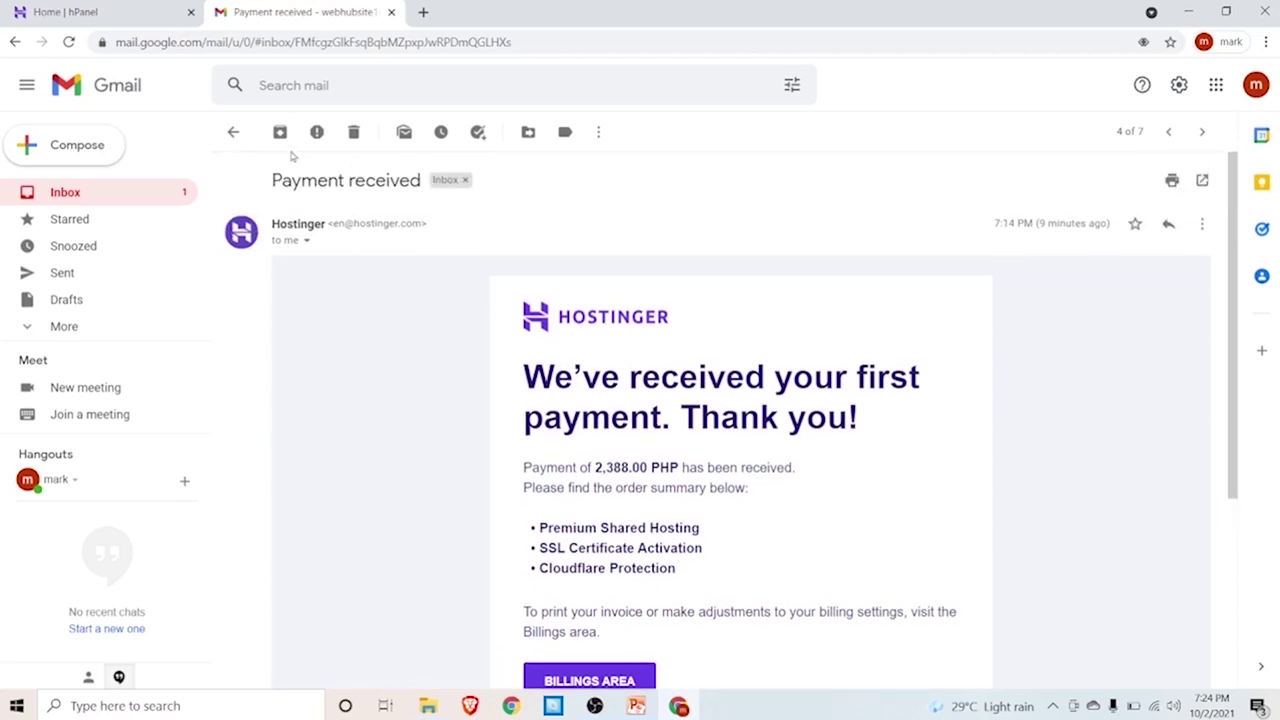
{"action": "left_click", "coordinate": [141, 188]}
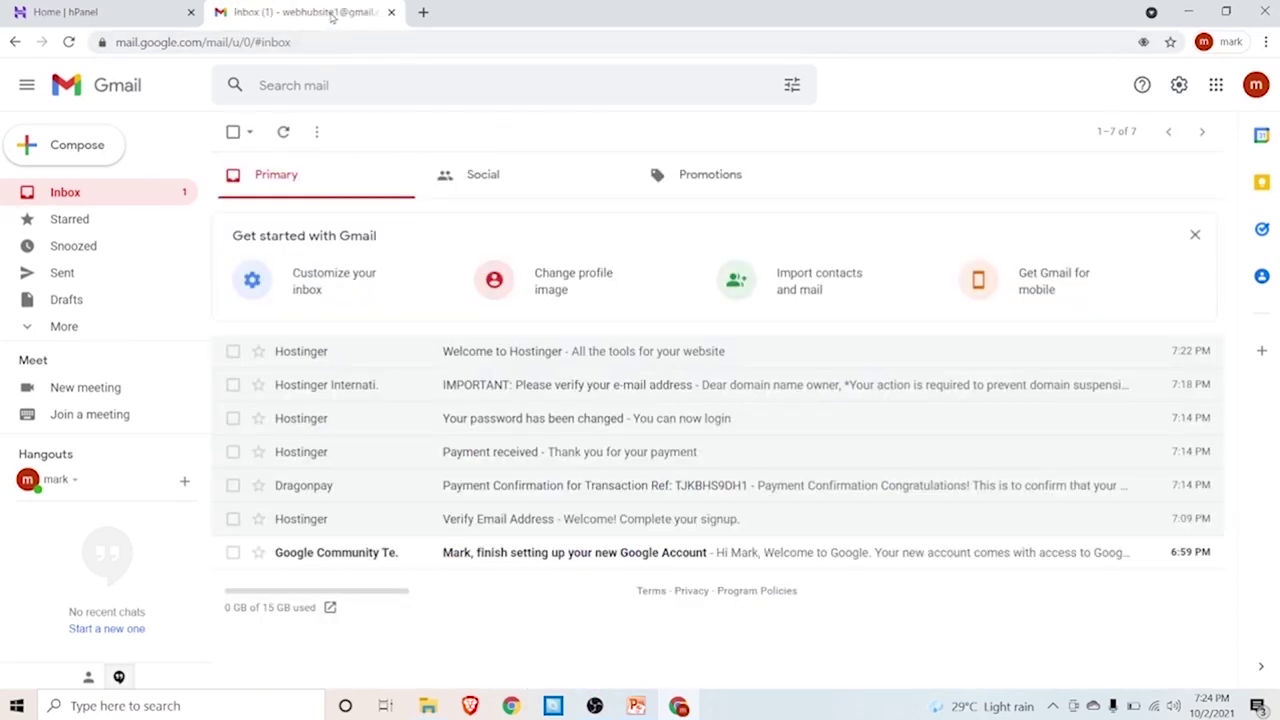
{"action": "left_click", "coordinate": [391, 12]}
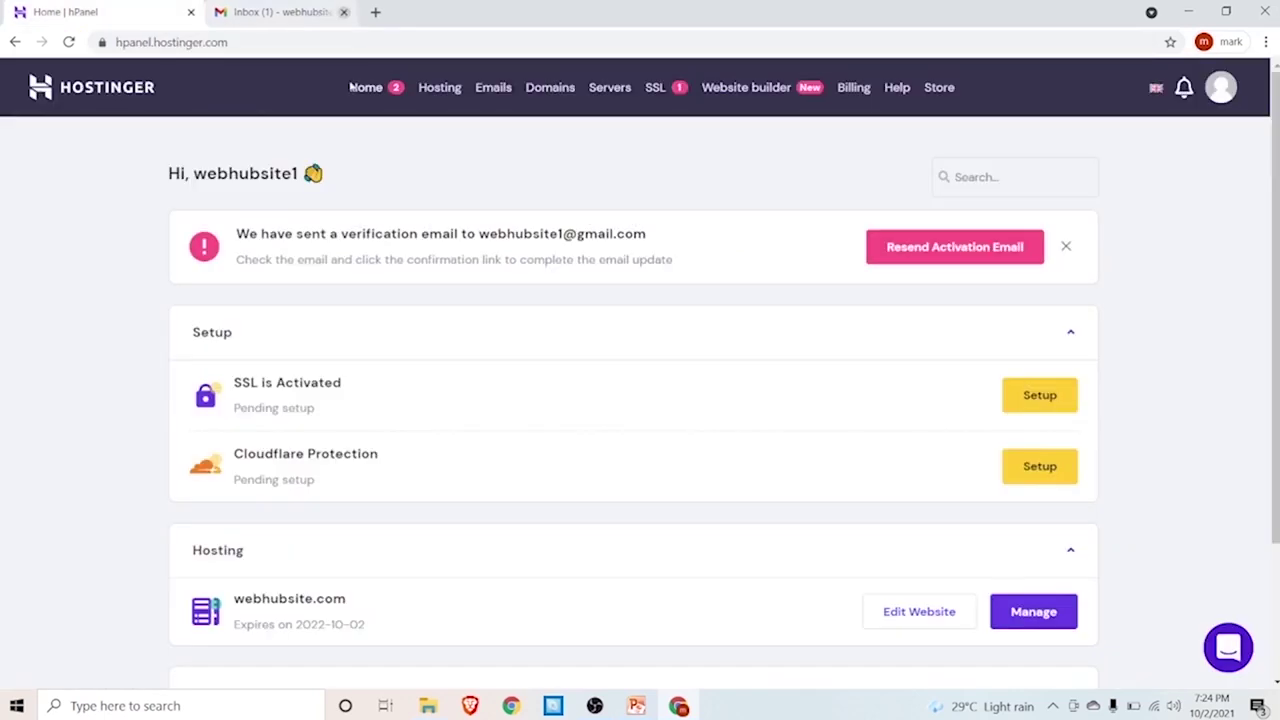
{"action": "left_click", "coordinate": [68, 42]}
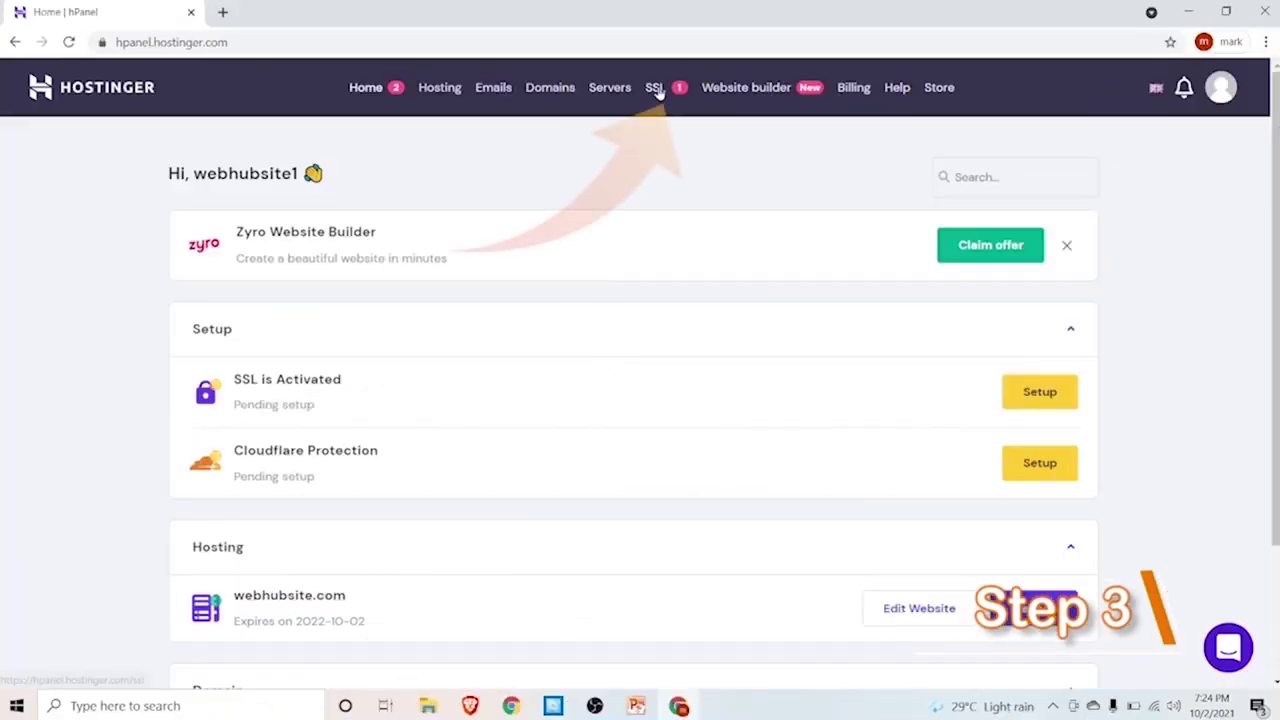
Step: Start Lifetime SSL setup on the SSL page and choose Go to Cloudflare instead
{"action": "left_click", "coordinate": [656, 89]}
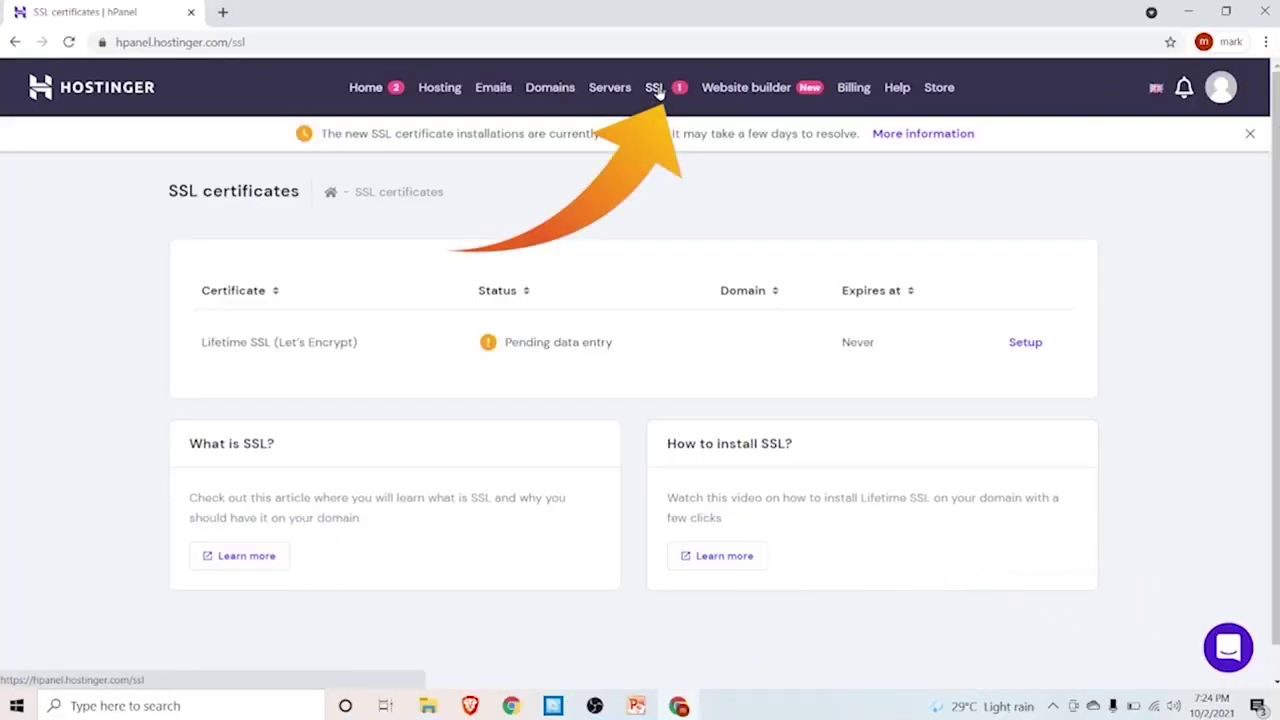
{"action": "left_click", "coordinate": [1022, 355]}
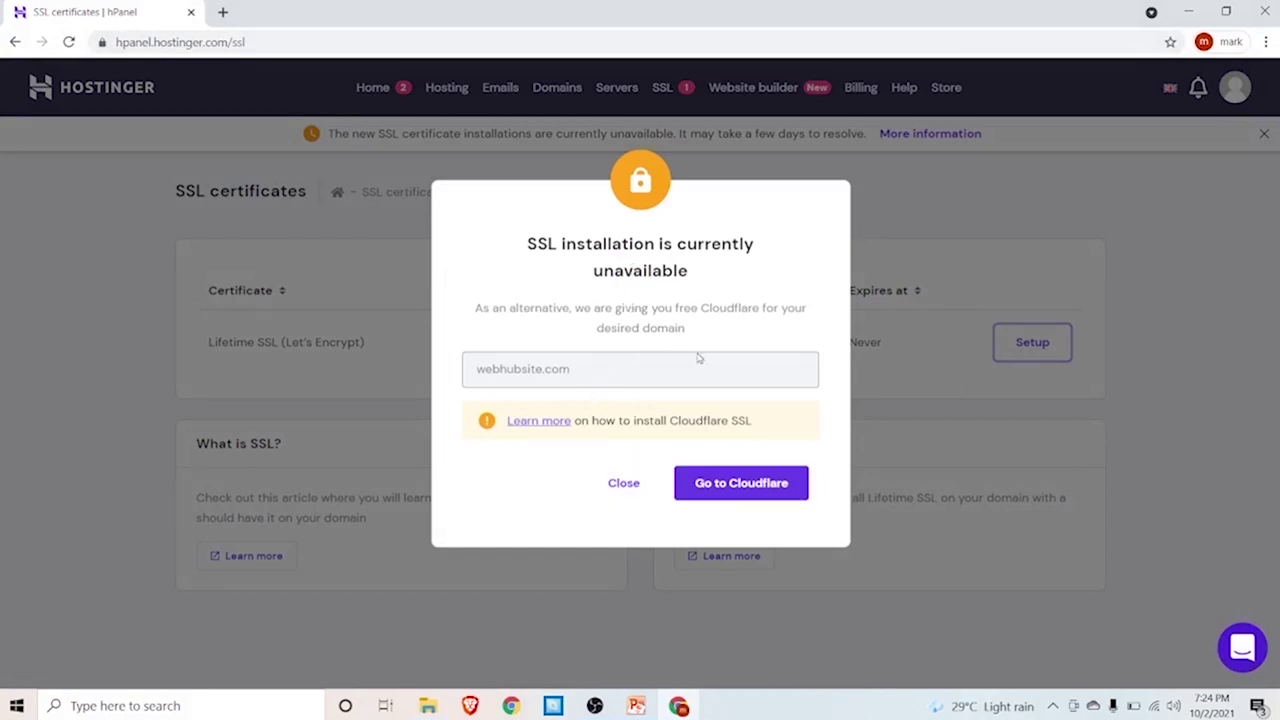
{"action": "left_click", "coordinate": [780, 491]}
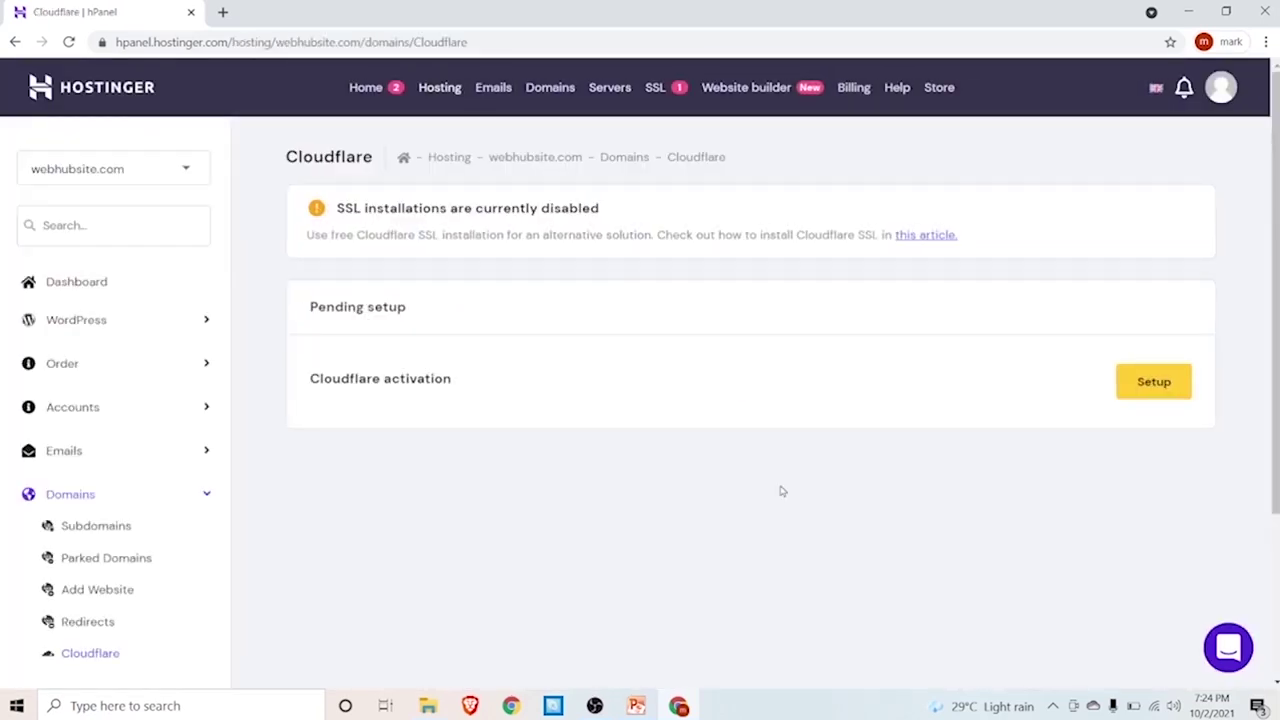
Step: Install Cloudflare for webhubsite.com and save its Cloudflare Control settings
{"action": "left_click", "coordinate": [1153, 389]}
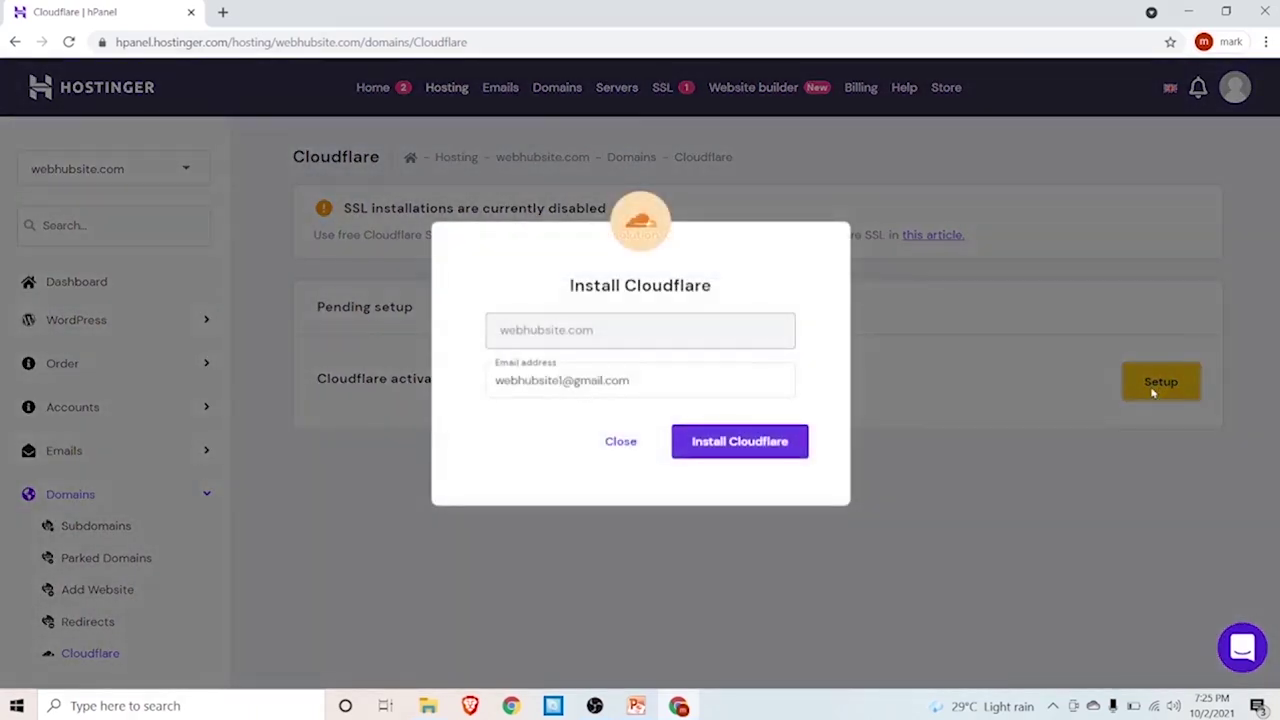
{"action": "left_click", "coordinate": [729, 453]}
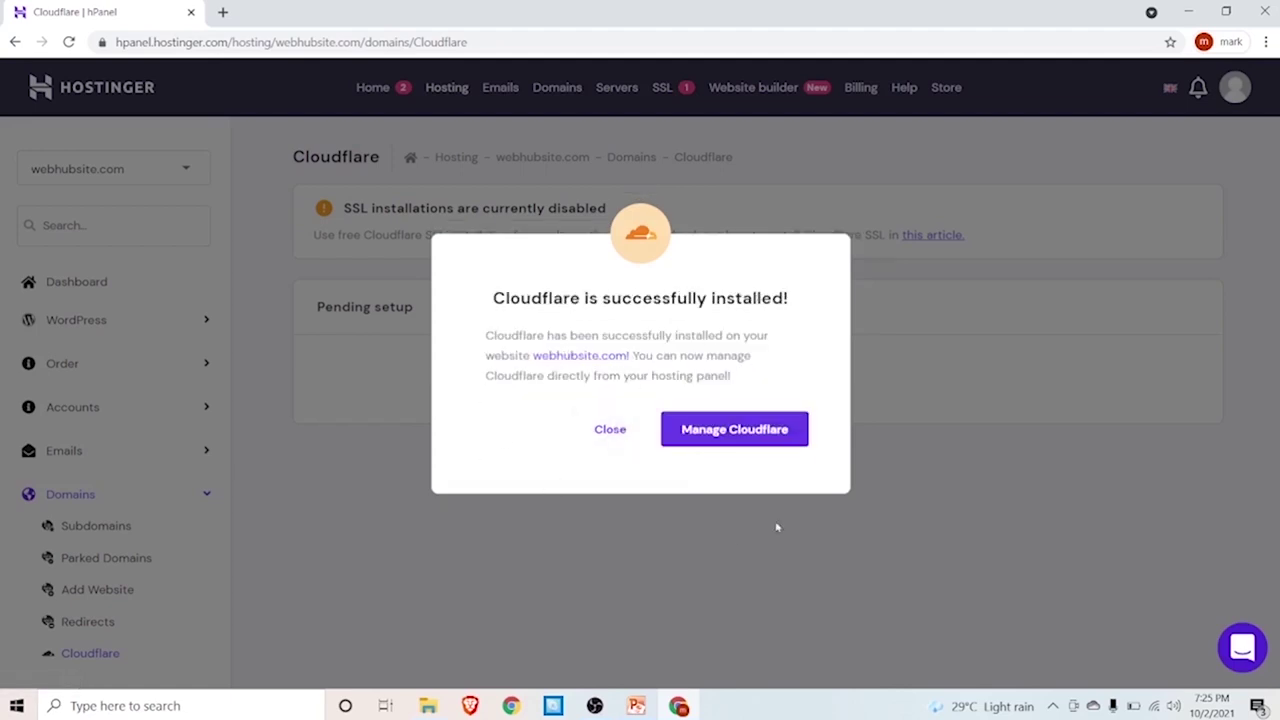
{"action": "left_click", "coordinate": [749, 446]}
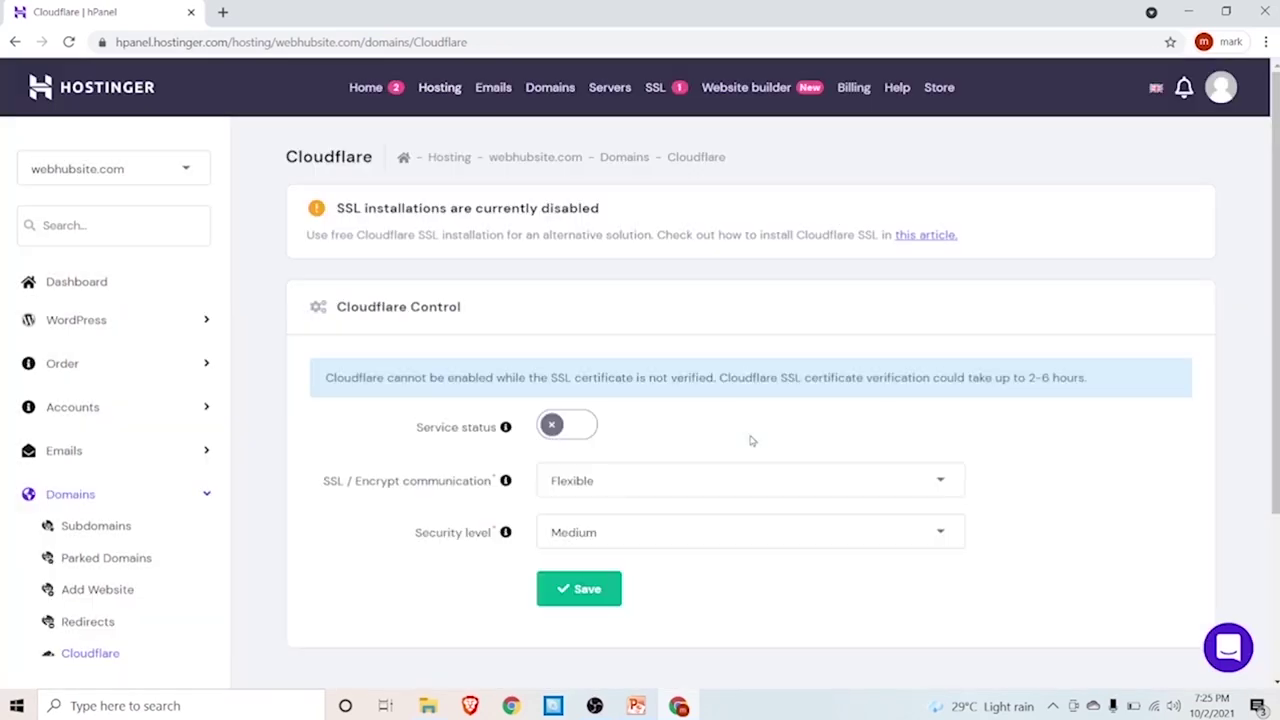
{"action": "scroll", "coordinate": [752, 441], "scroll_direction": "down", "scroll_amount": 2}
{"action": "left_click", "coordinate": [603, 422]}
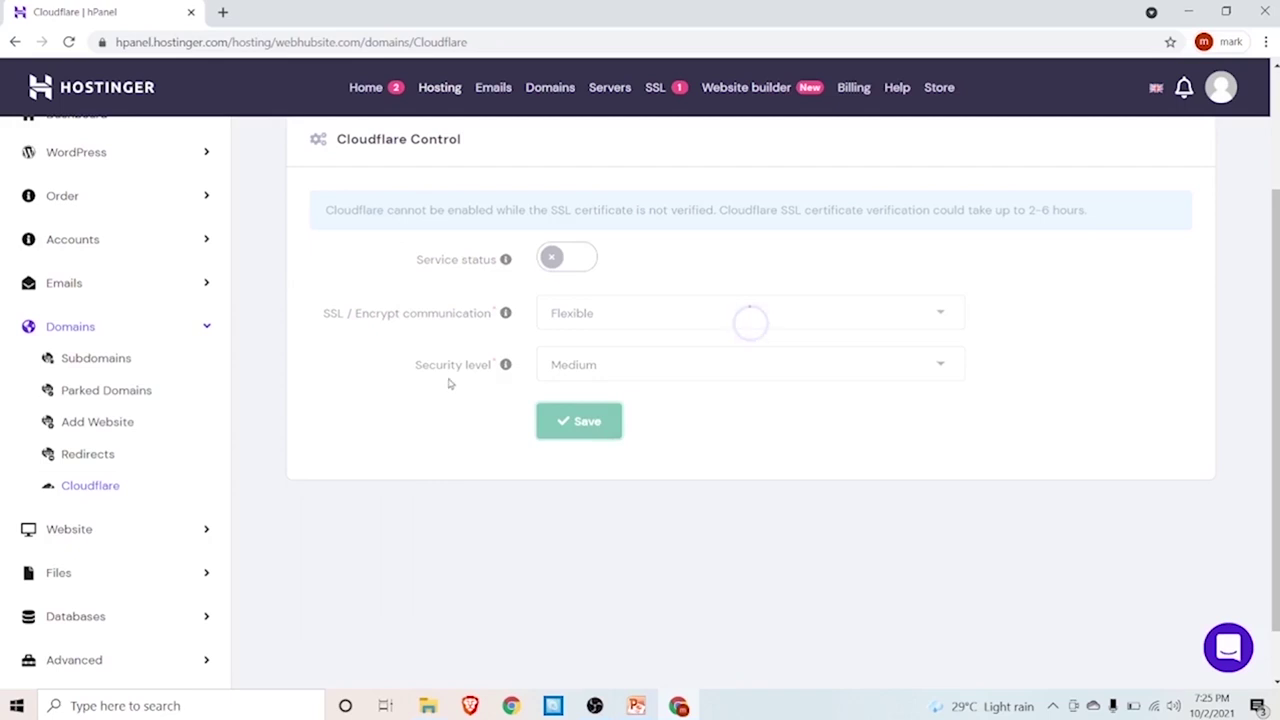
{"action": "scroll", "coordinate": [449, 383], "scroll_direction": "up", "scroll_amount": 1}
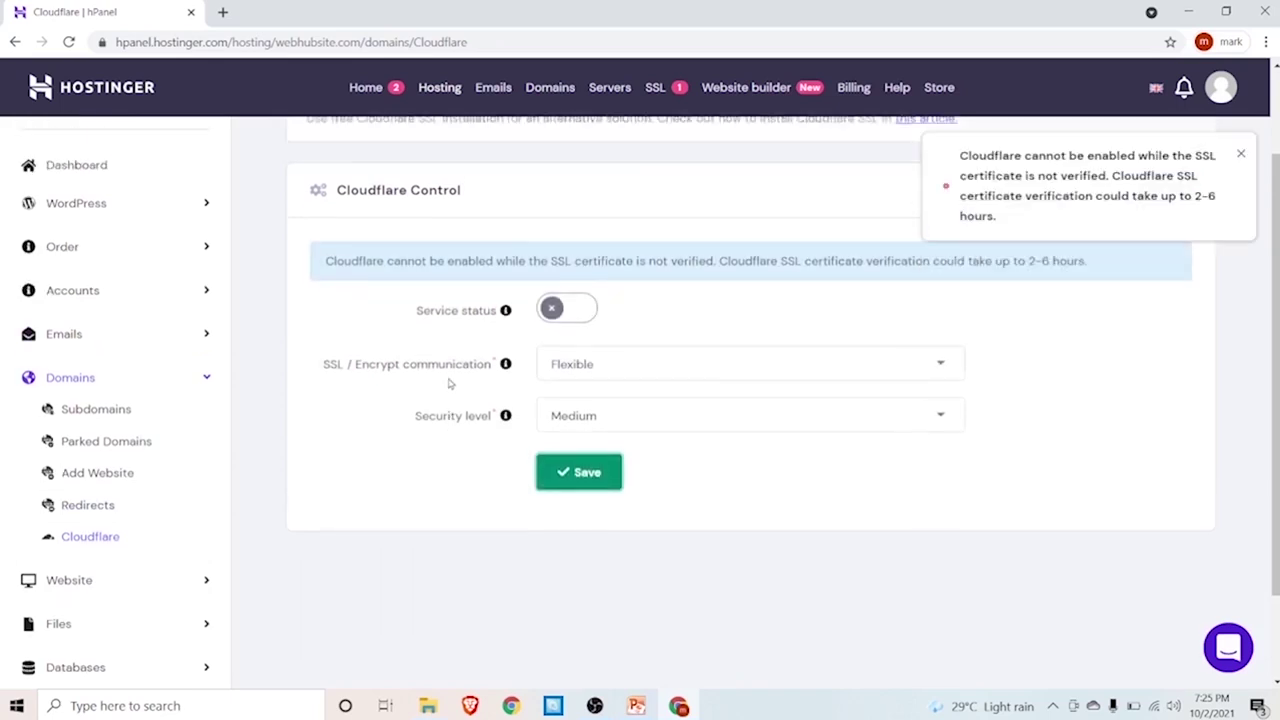
{"action": "scroll", "coordinate": [449, 383], "scroll_direction": "up", "scroll_amount": 2}
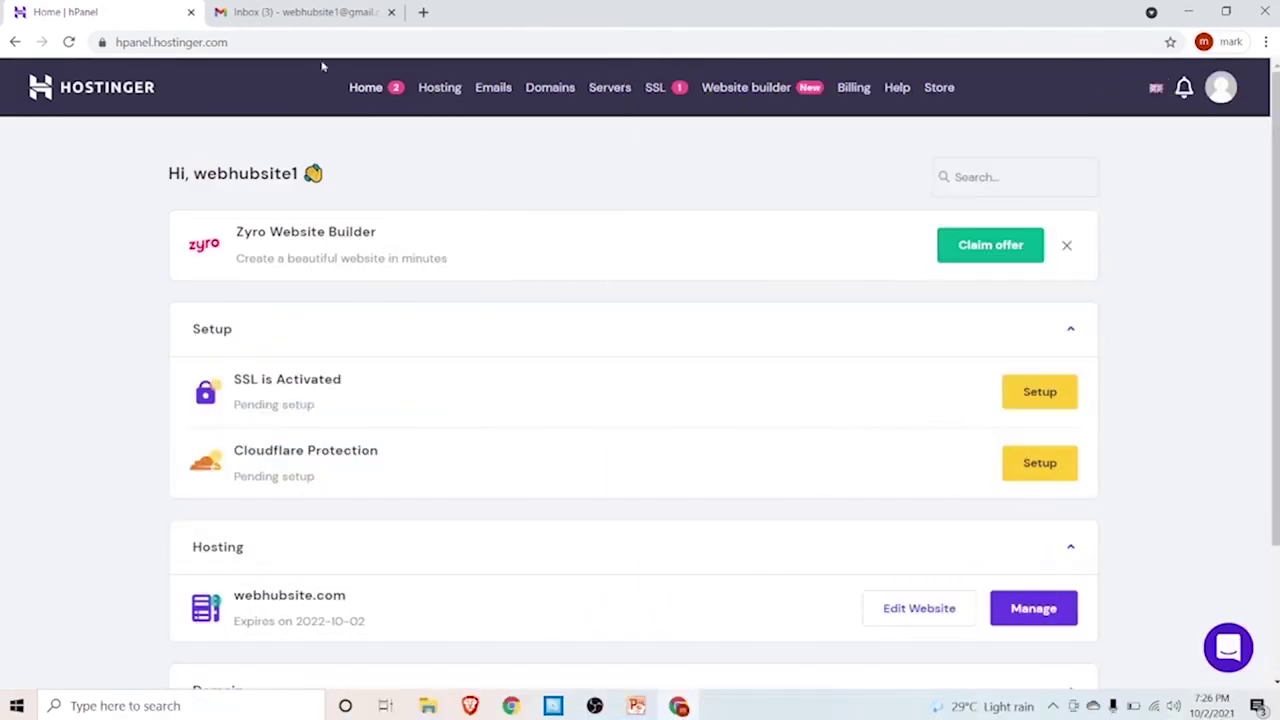
Step: Open the Welcome to Cloudflare e-mail in Gmail and follow its password-reset link
{"action": "left_click", "coordinate": [303, 11]}
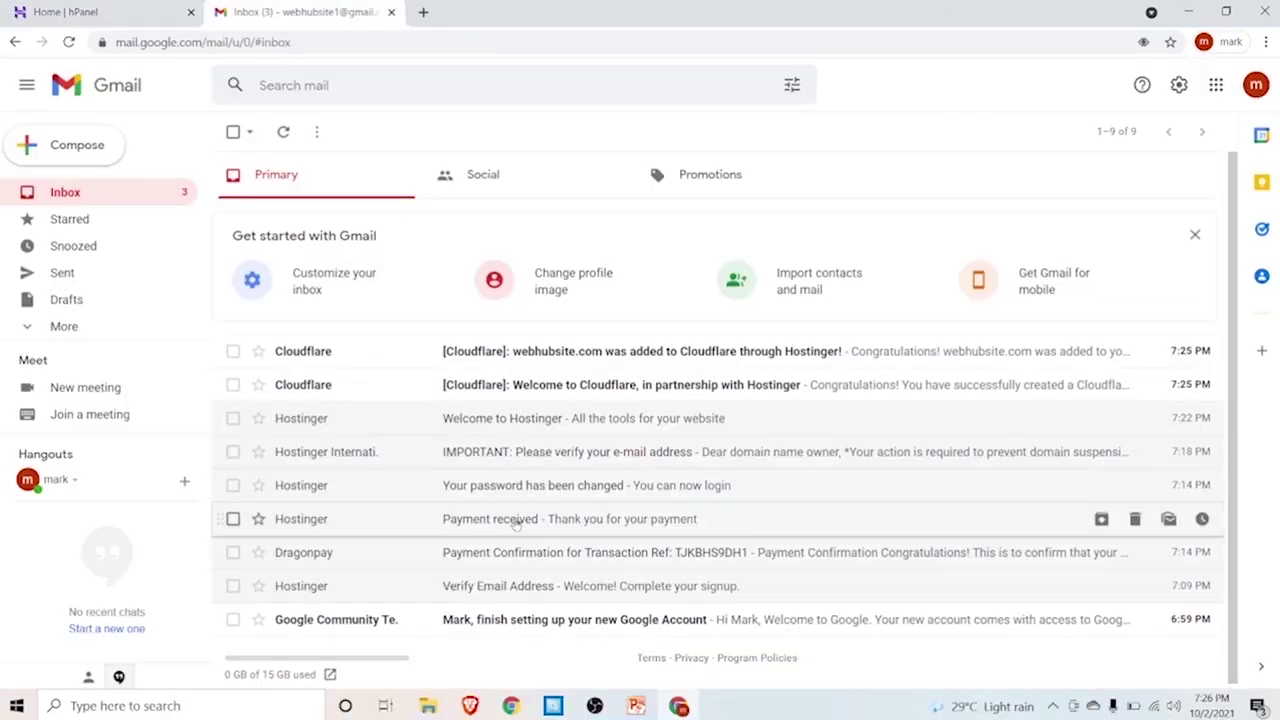
{"action": "left_click", "coordinate": [522, 399]}
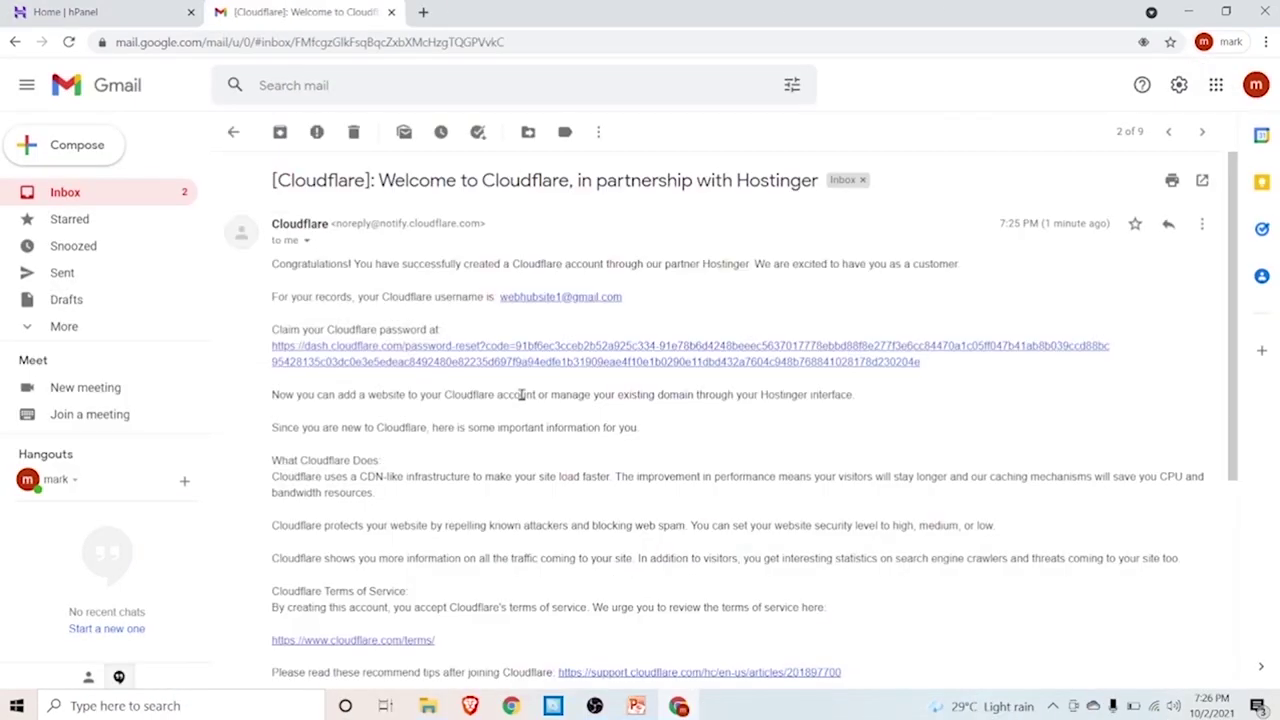
{"action": "left_click", "coordinate": [485, 352]}
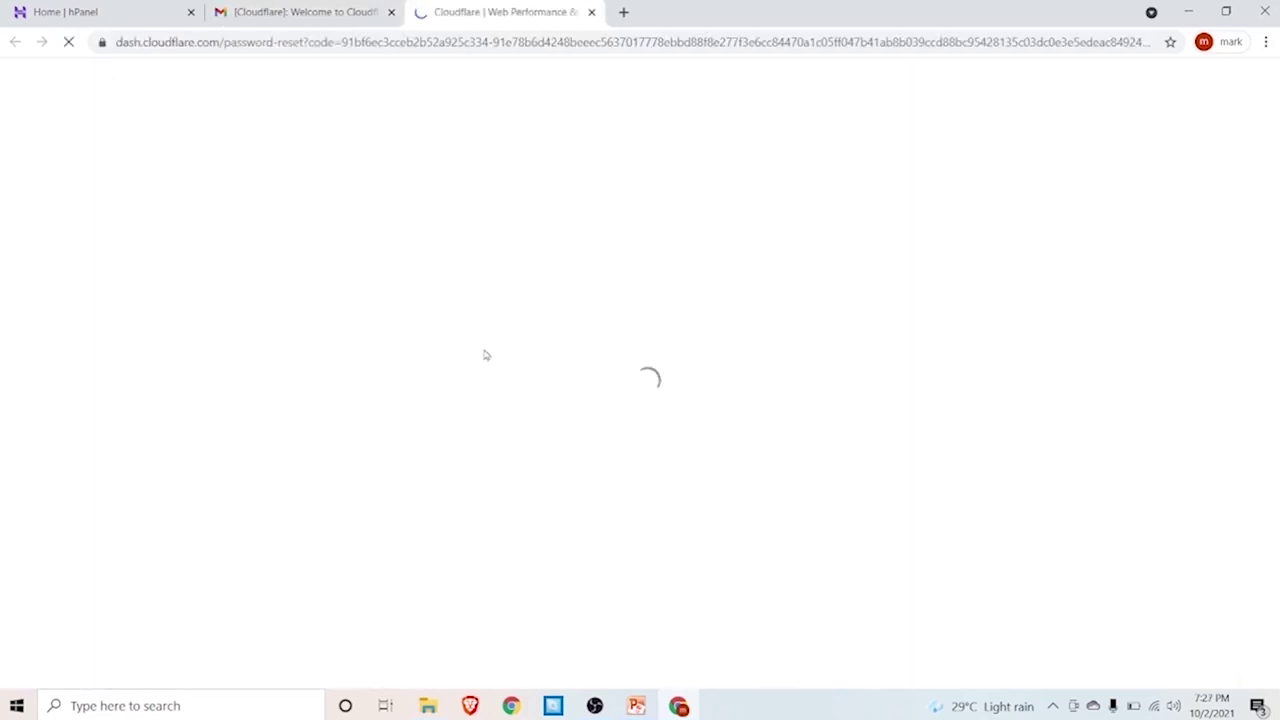
Step: Set a new Cloudflare account password and solve the bus-image captcha
{"action": "type", "text": "•••"}
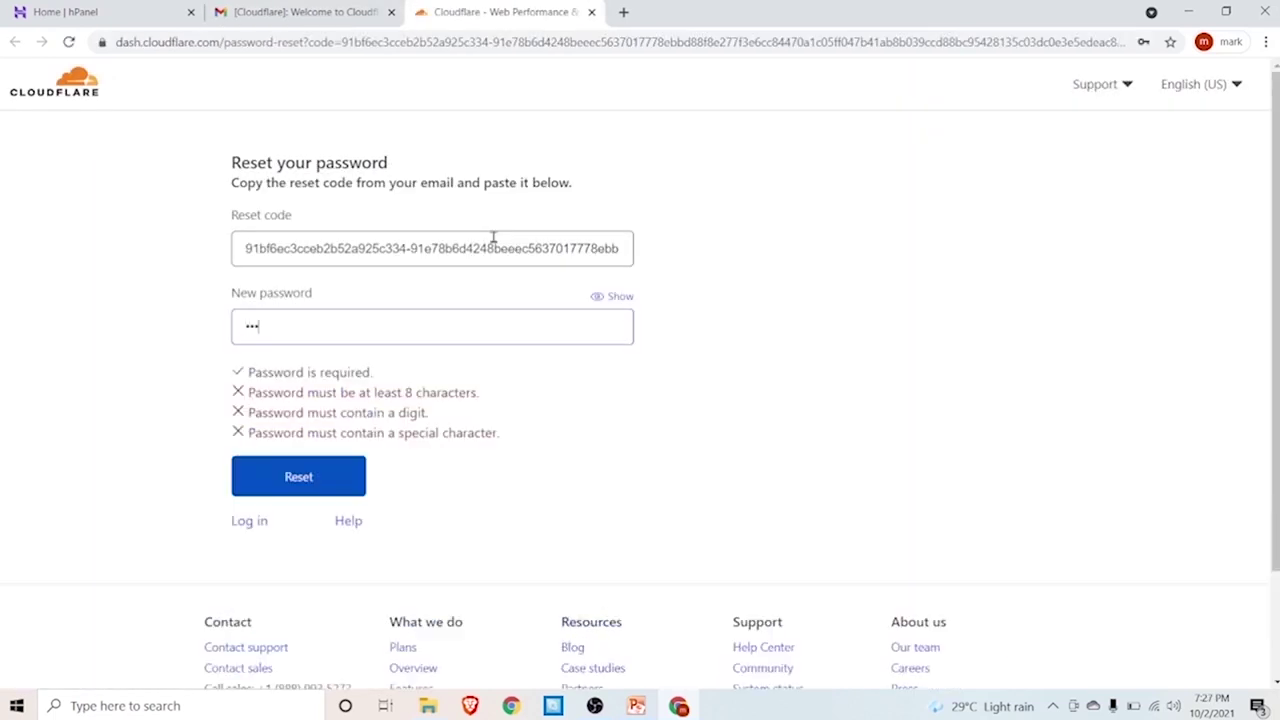
{"action": "type", "text": "••••••"}
{"action": "left_click", "coordinate": [280, 475]}
{"action": "left_click", "coordinate": [344, 485]}
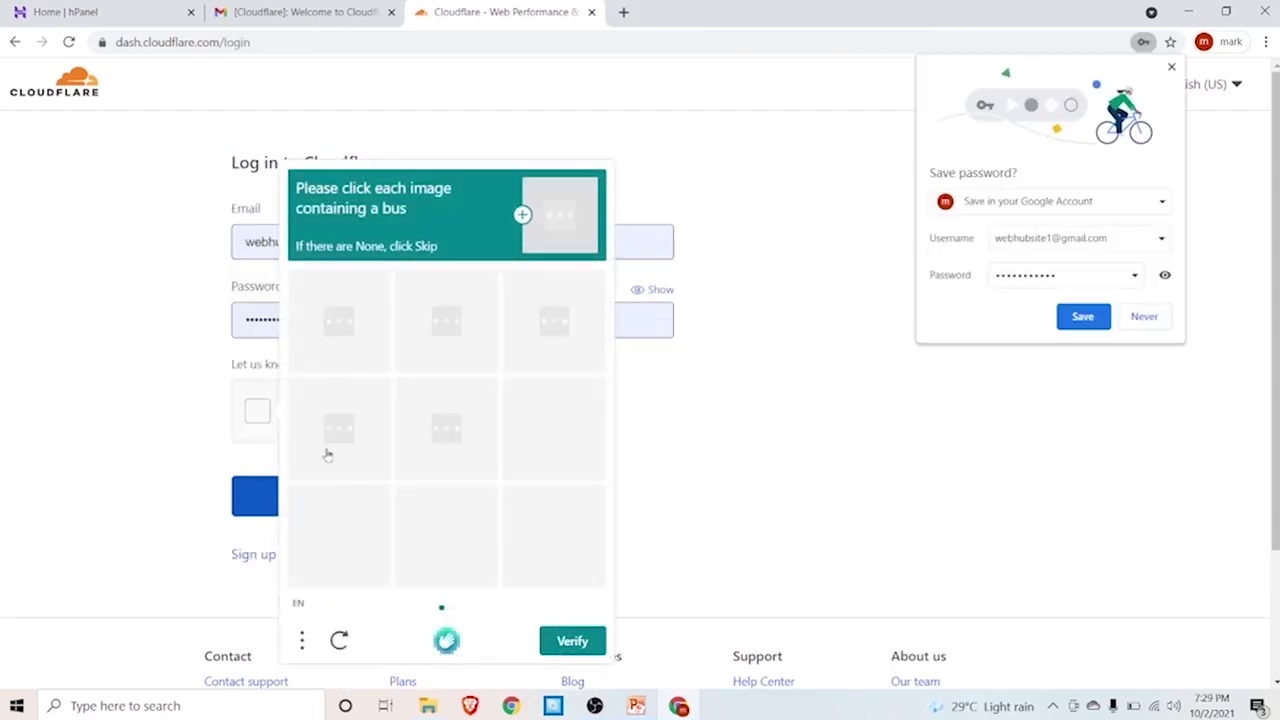
{"action": "left_click", "coordinate": [339, 530]}
{"action": "left_click", "coordinate": [545, 449]}
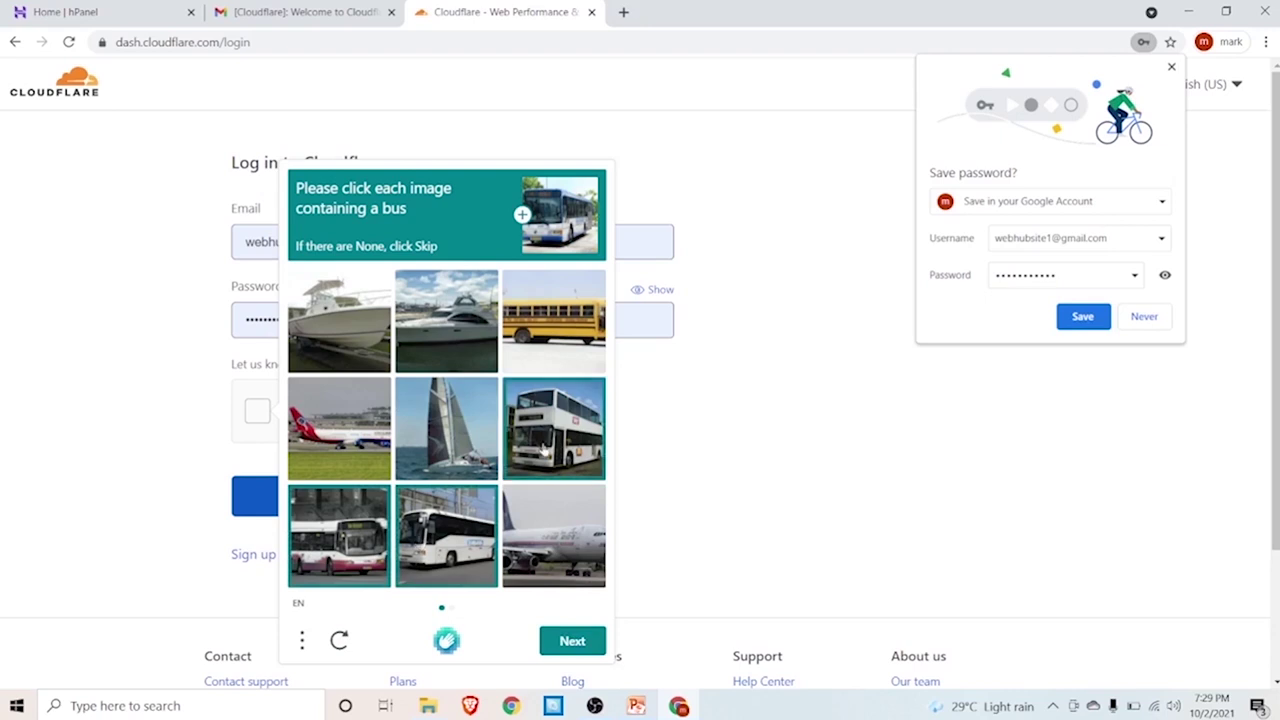
{"action": "left_click", "coordinate": [553, 320]}
{"action": "left_click", "coordinate": [575, 643]}
{"action": "left_click", "coordinate": [339, 427]}
{"action": "left_click", "coordinate": [339, 535]}
{"action": "left_click", "coordinate": [553, 535]}
{"action": "left_click", "coordinate": [567, 645]}
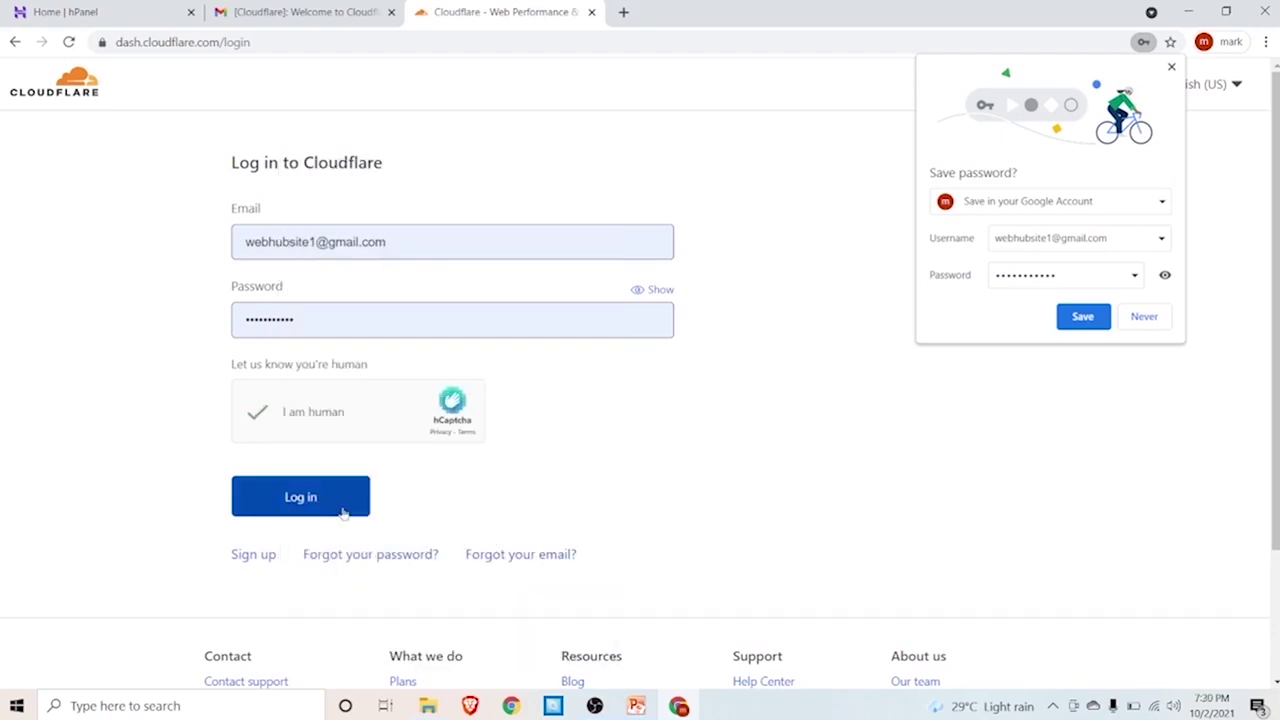
Step: Log in to Cloudflare and send a verification e-mail from My Profile
{"action": "left_click", "coordinate": [342, 504]}
{"action": "left_click", "coordinate": [1146, 318]}
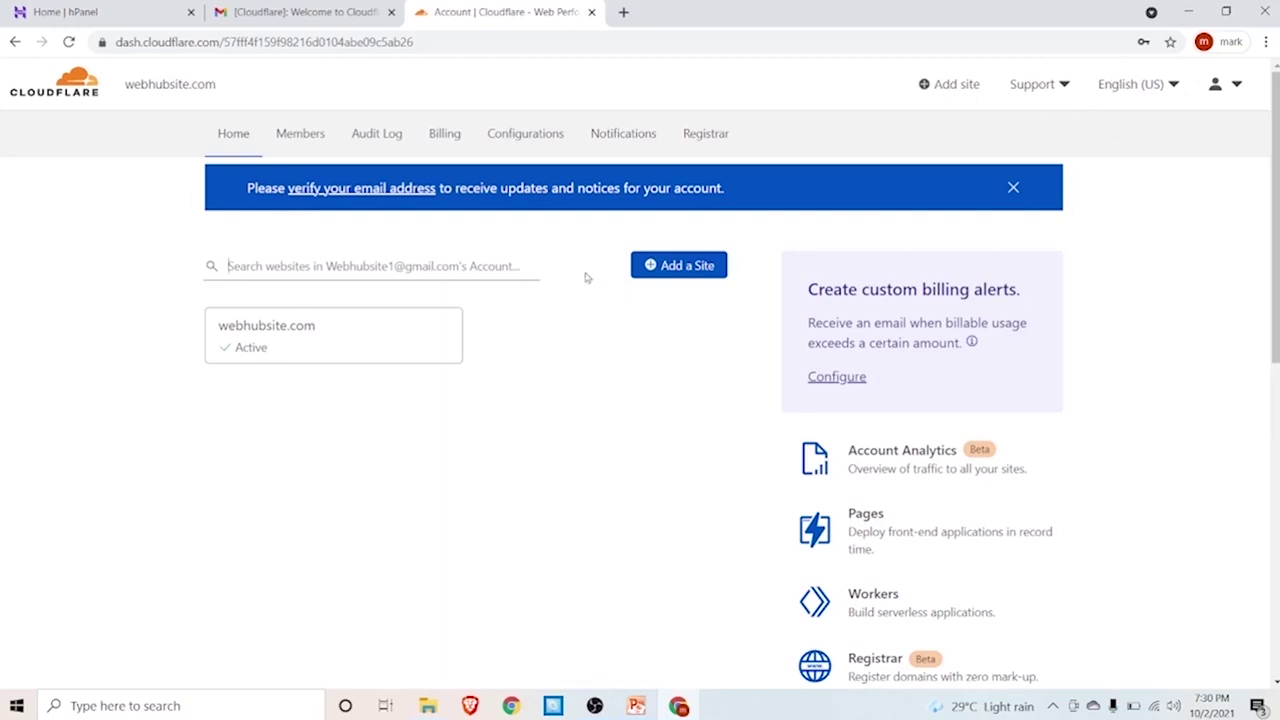
{"action": "left_click", "coordinate": [362, 188]}
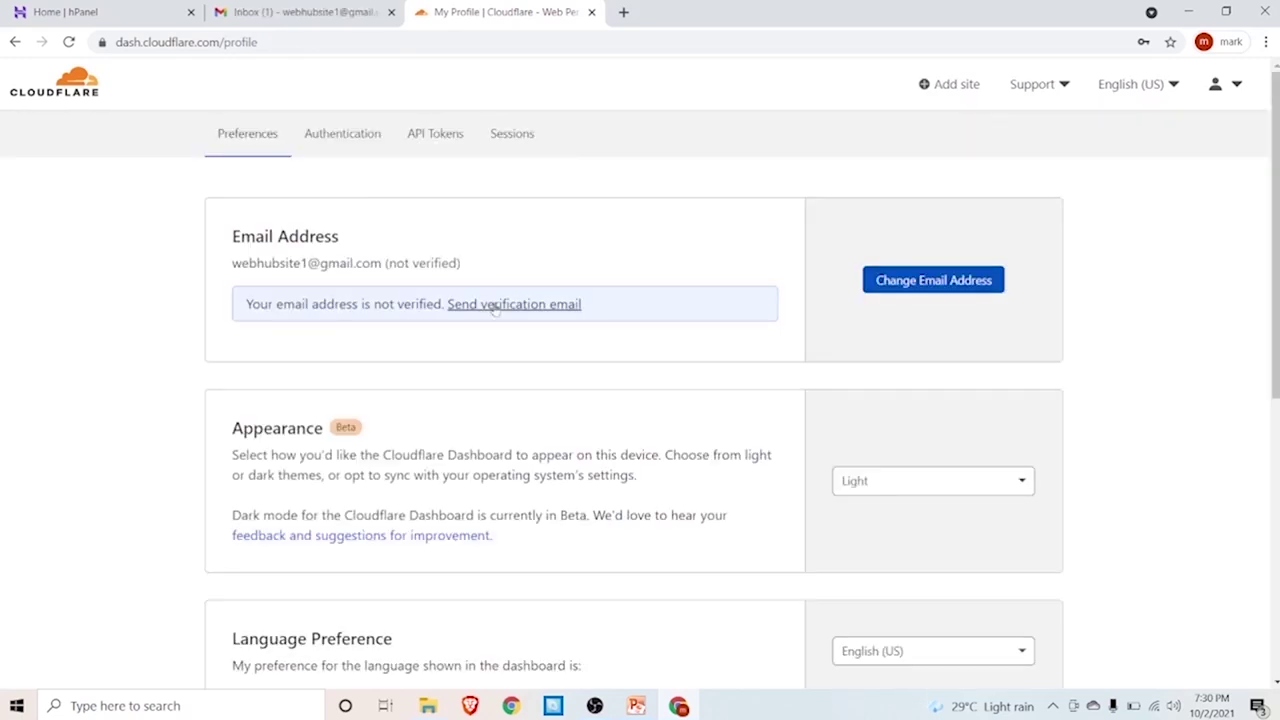
{"action": "left_click", "coordinate": [494, 305]}
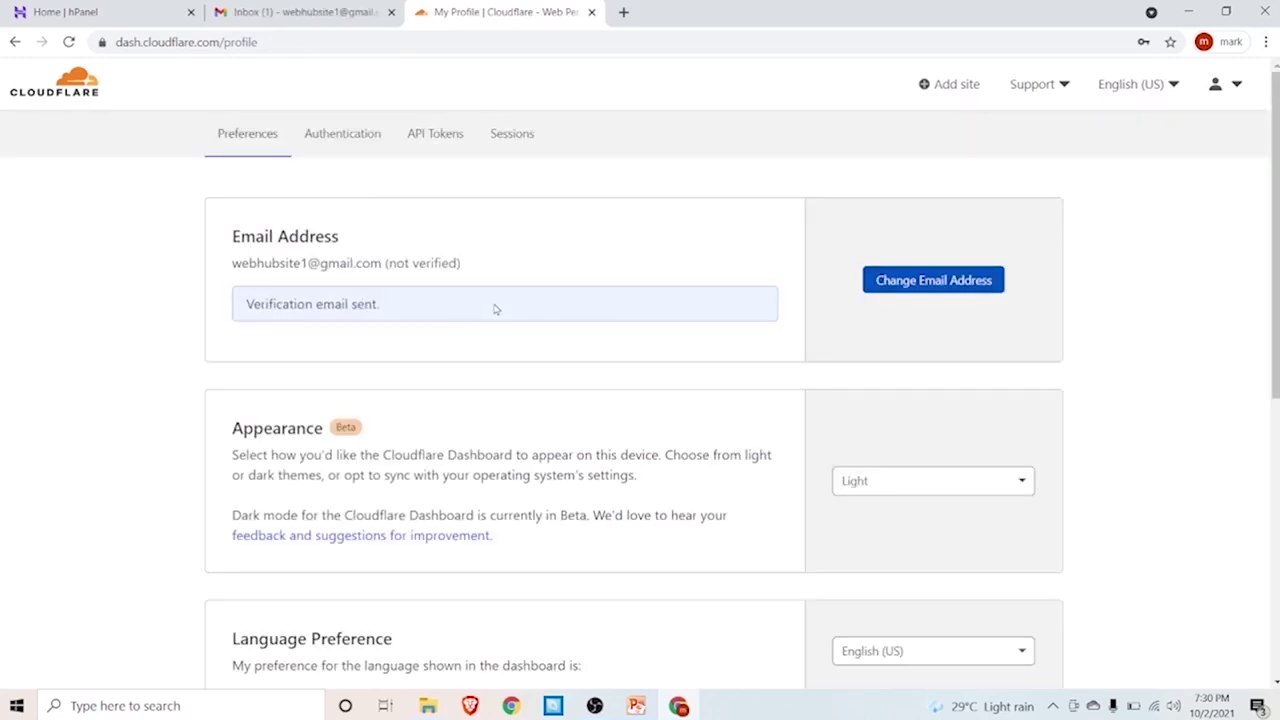
Step: Verify the Cloudflare e-mail via the link in the 'Please verify your email address' message
{"action": "left_click", "coordinate": [327, 8]}
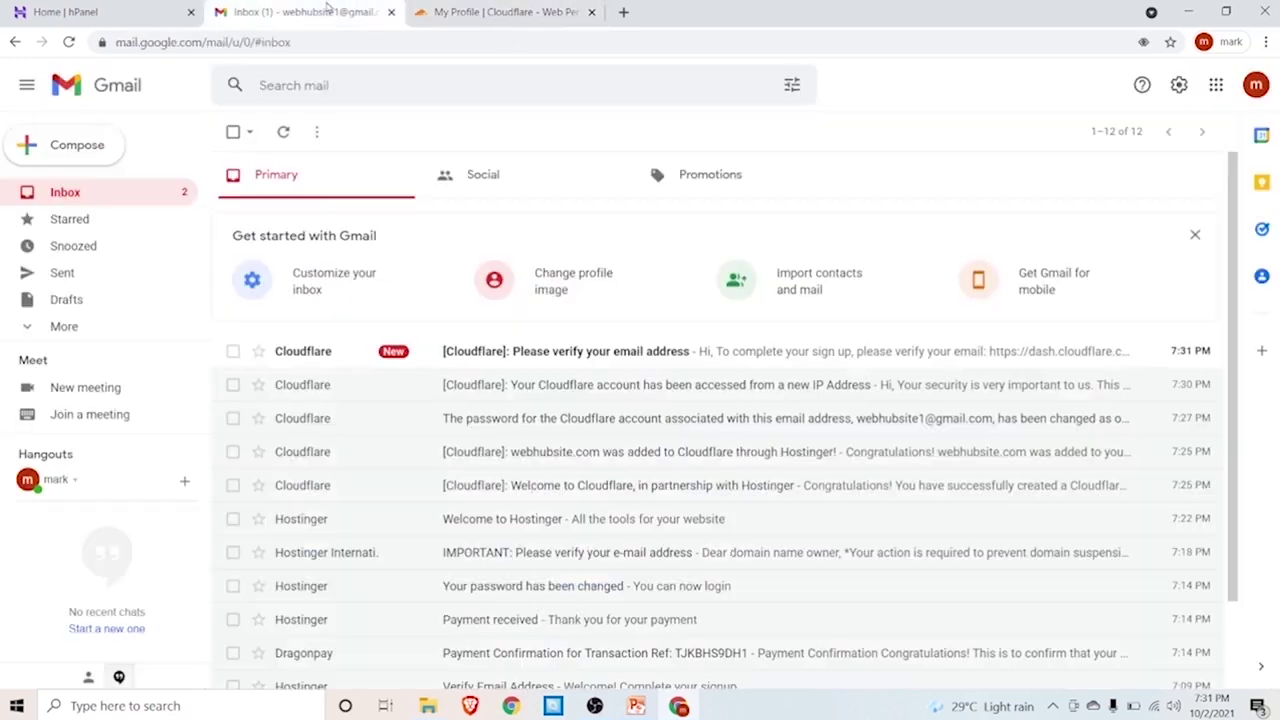
{"action": "left_click", "coordinate": [490, 355]}
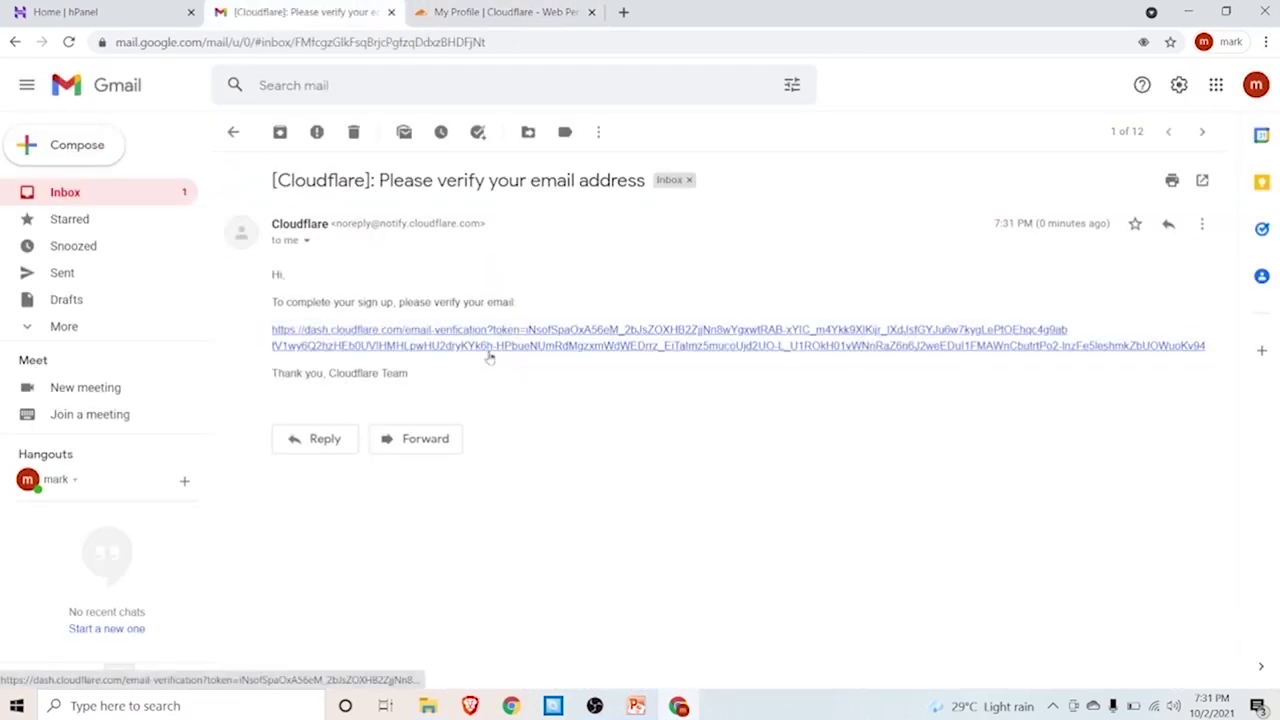
{"action": "left_click", "coordinate": [403, 346]}
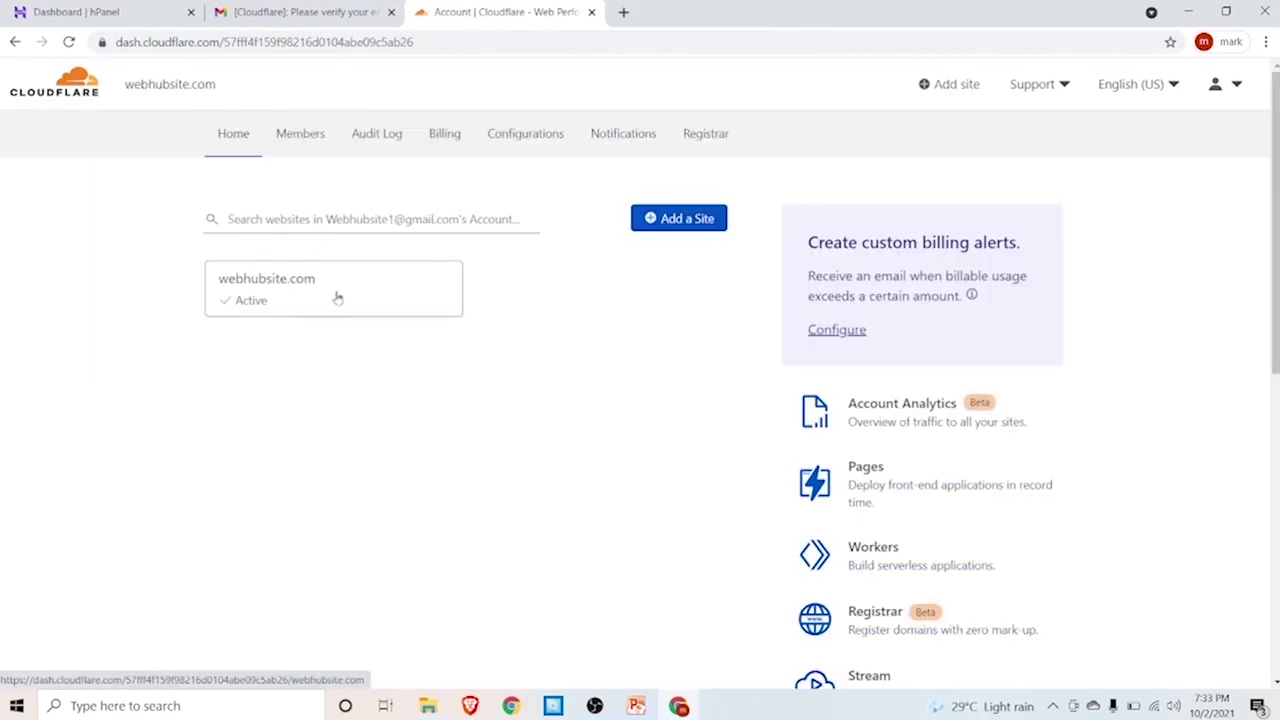
Step: Switch on Always Use HTTPS under SSL/TLS > Edge Certificates for webhubsite.com
{"action": "left_click", "coordinate": [336, 298]}
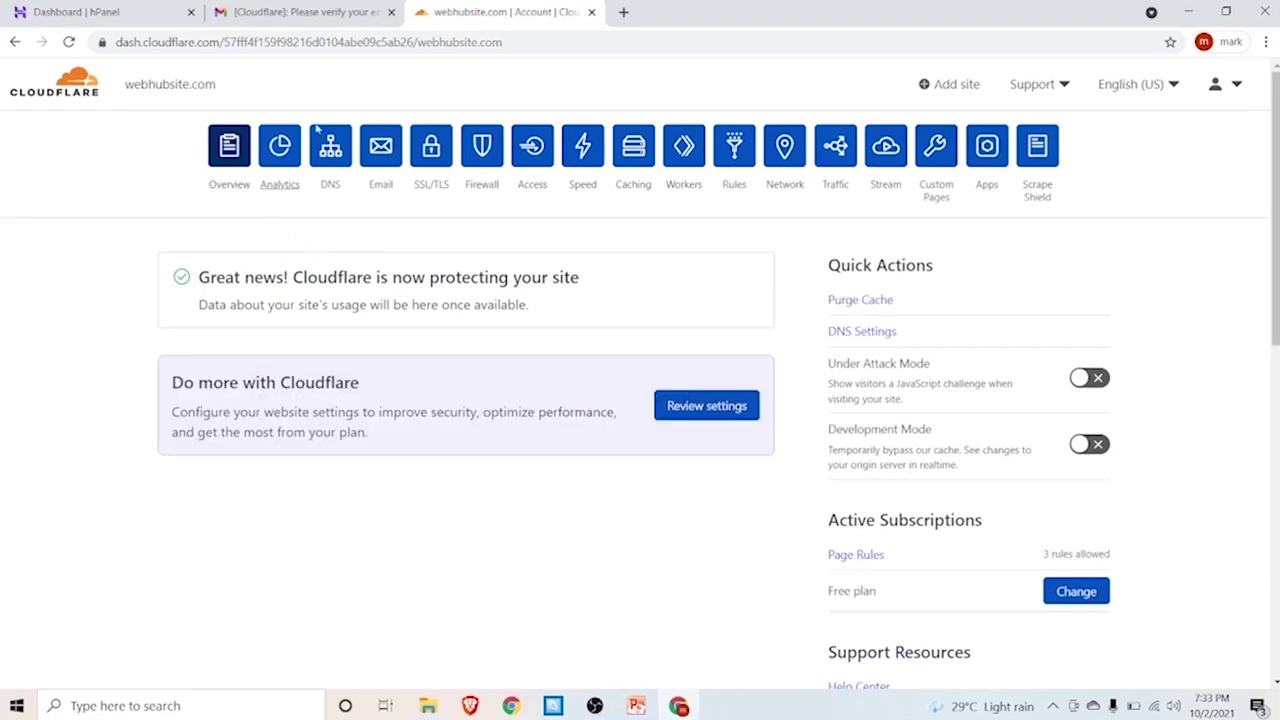
{"action": "left_click", "coordinate": [431, 158]}
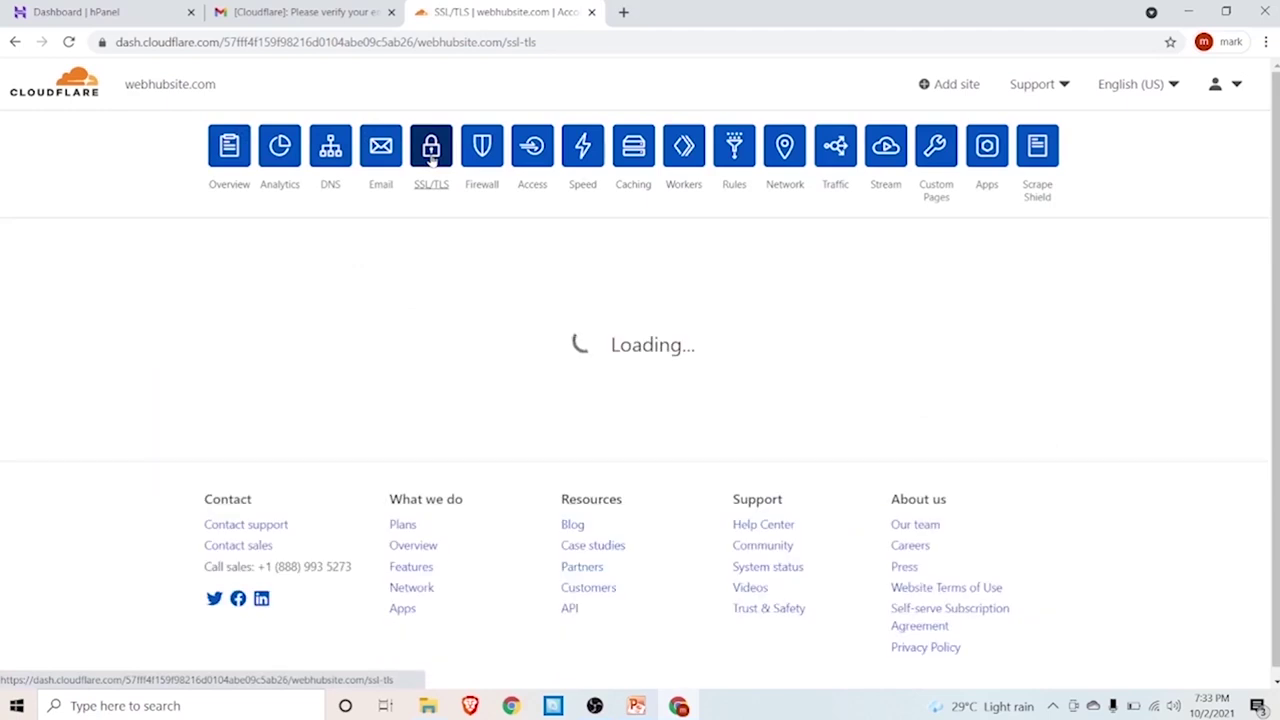
{"action": "left_click", "coordinate": [336, 241]}
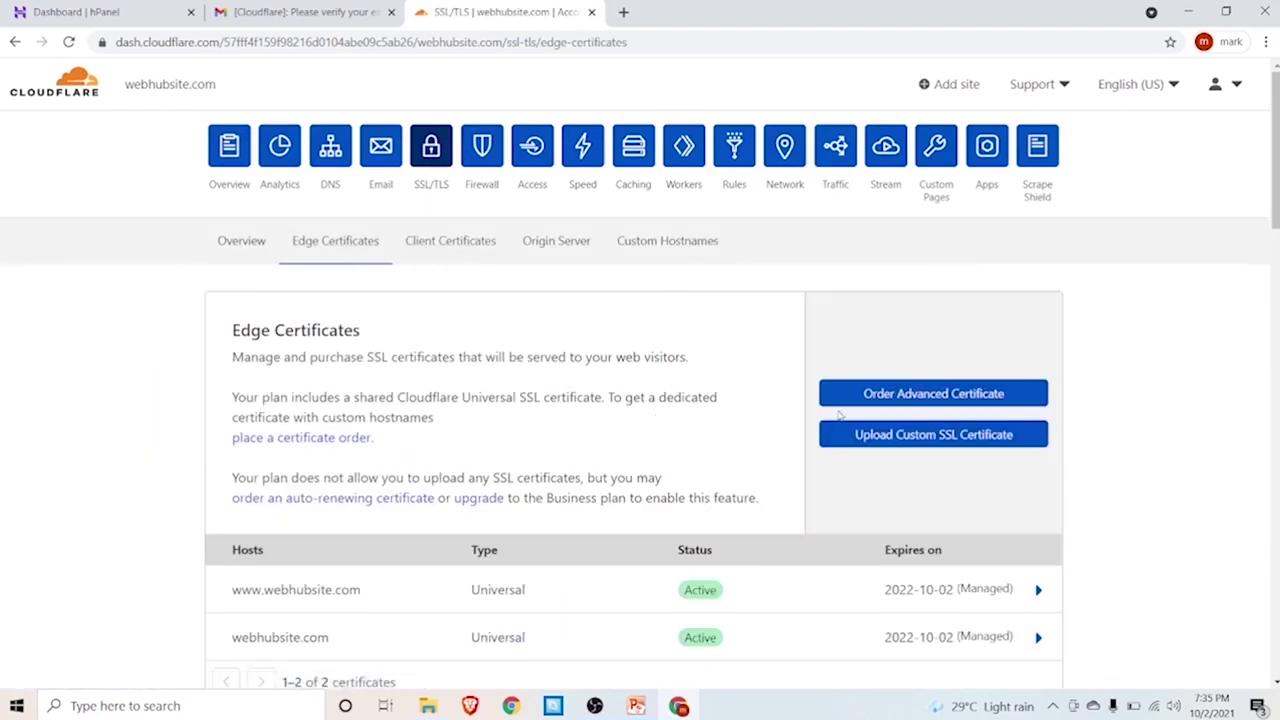
{"action": "scroll", "coordinate": [700, 478], "scroll_direction": "down", "scroll_amount": 2}
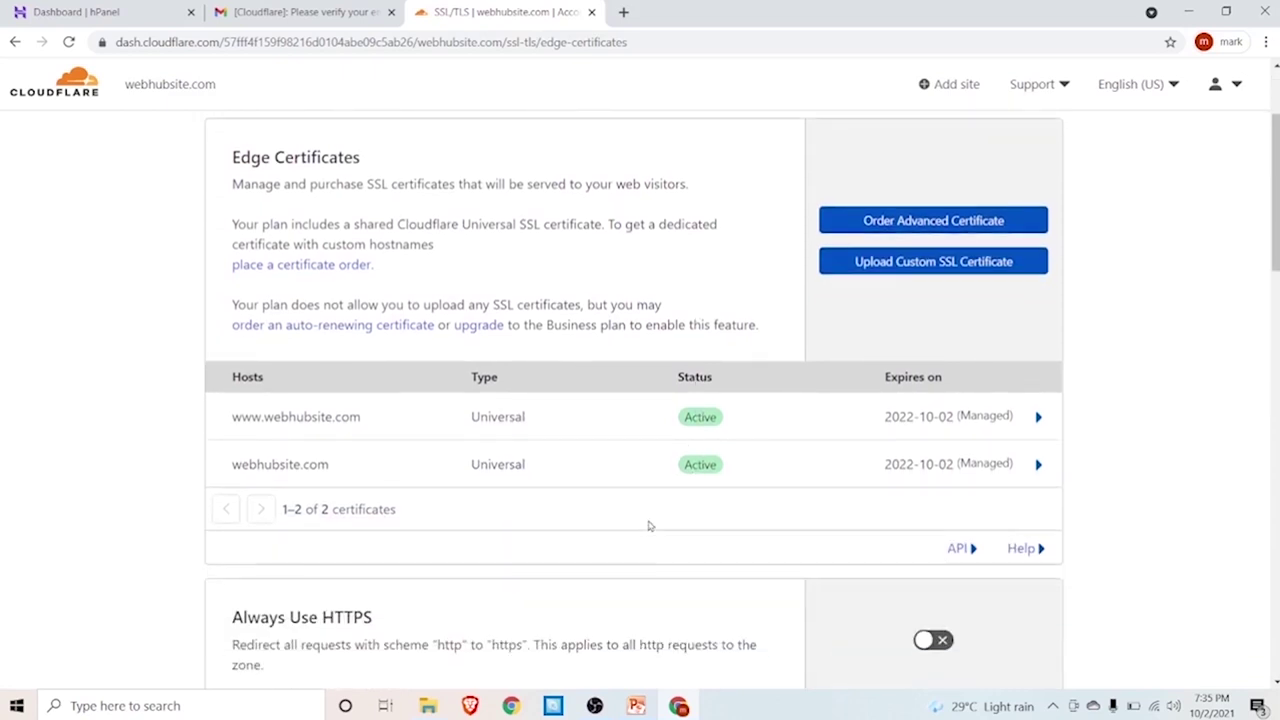
{"action": "scroll", "coordinate": [648, 525], "scroll_direction": "down", "scroll_amount": 3}
{"action": "scroll", "coordinate": [690, 345], "scroll_direction": "up", "scroll_amount": 2}
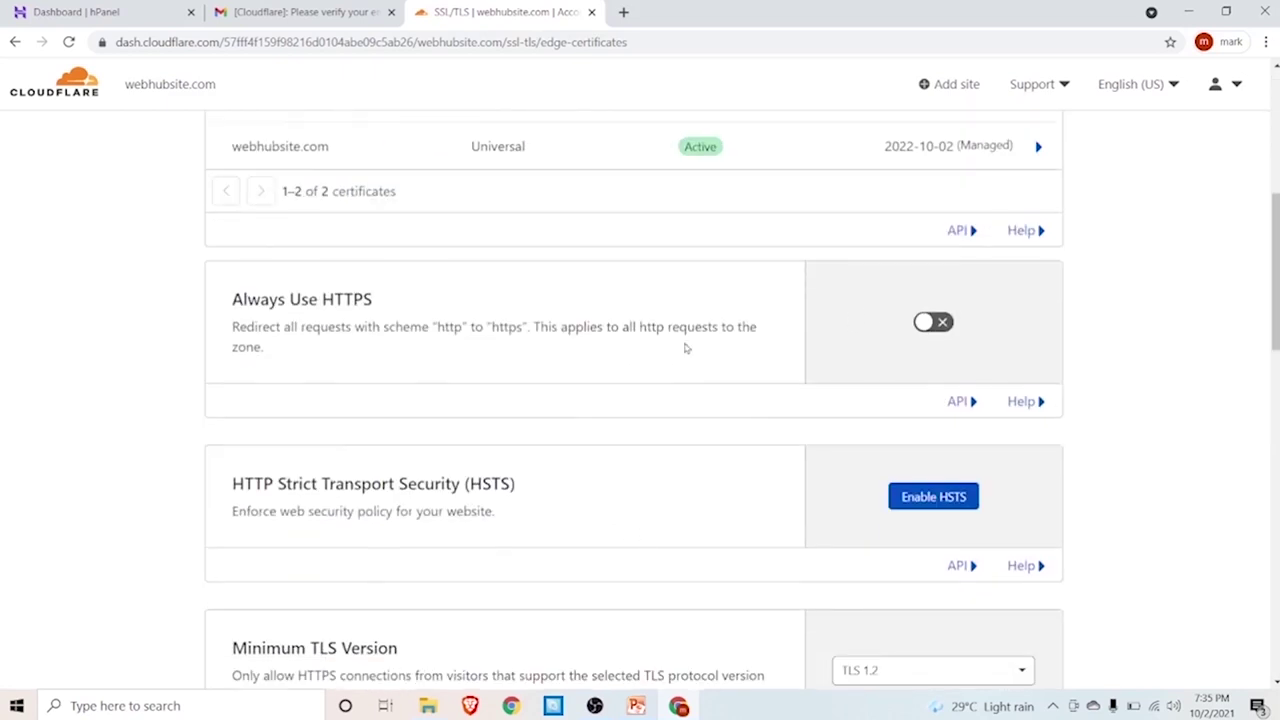
{"action": "left_click", "coordinate": [925, 479]}
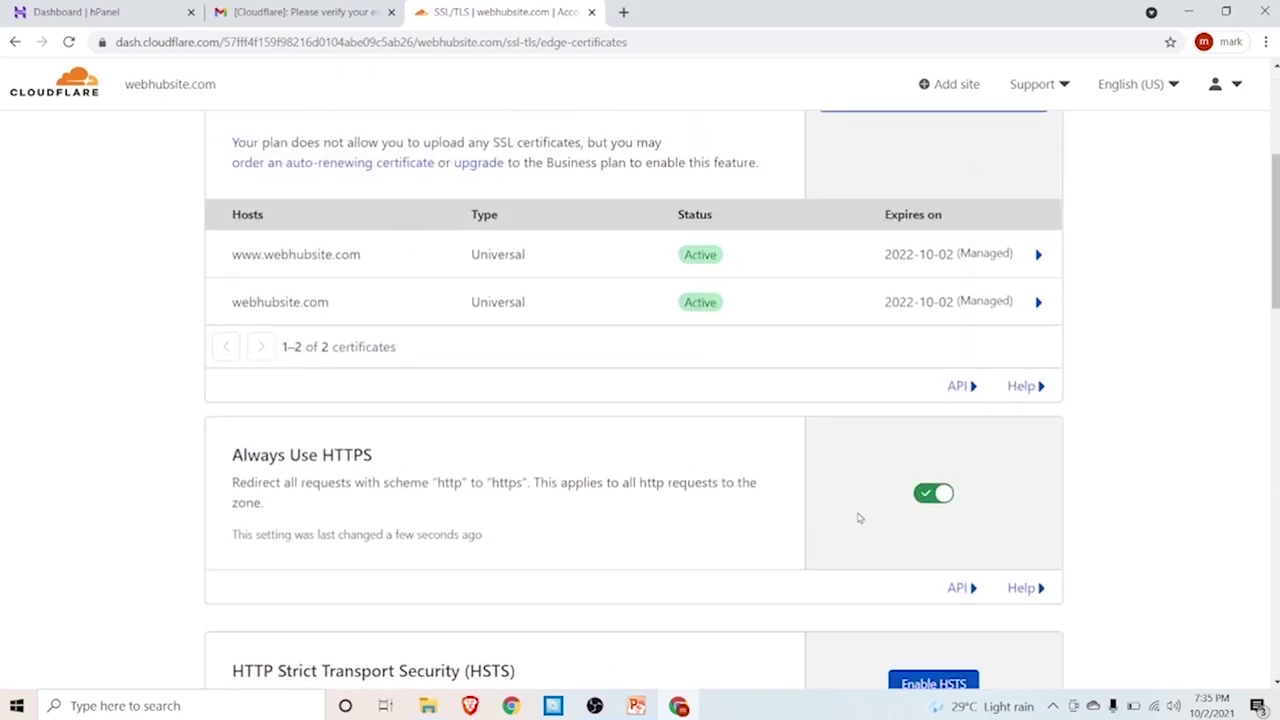
{"action": "scroll", "coordinate": [858, 518], "scroll_direction": "down", "scroll_amount": 3}
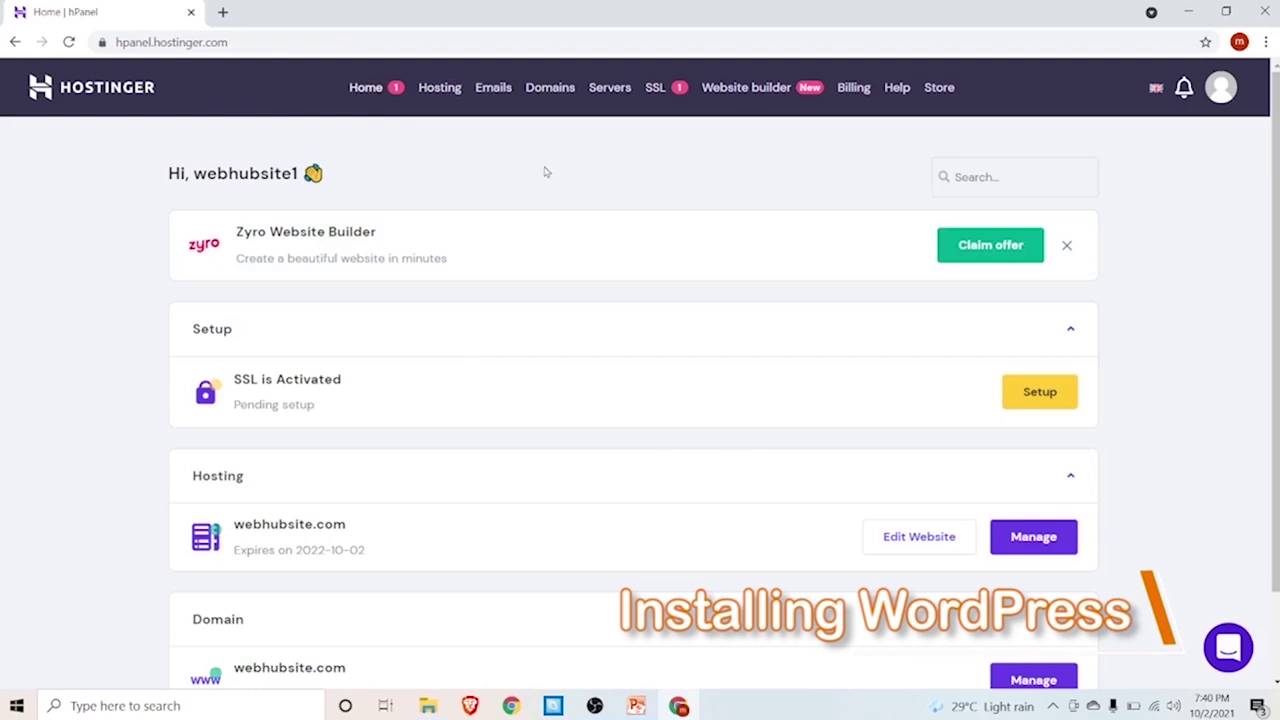
Step: Open the Auto Installer for the webhubsite.com hosting plan
{"action": "left_click", "coordinate": [437, 90]}
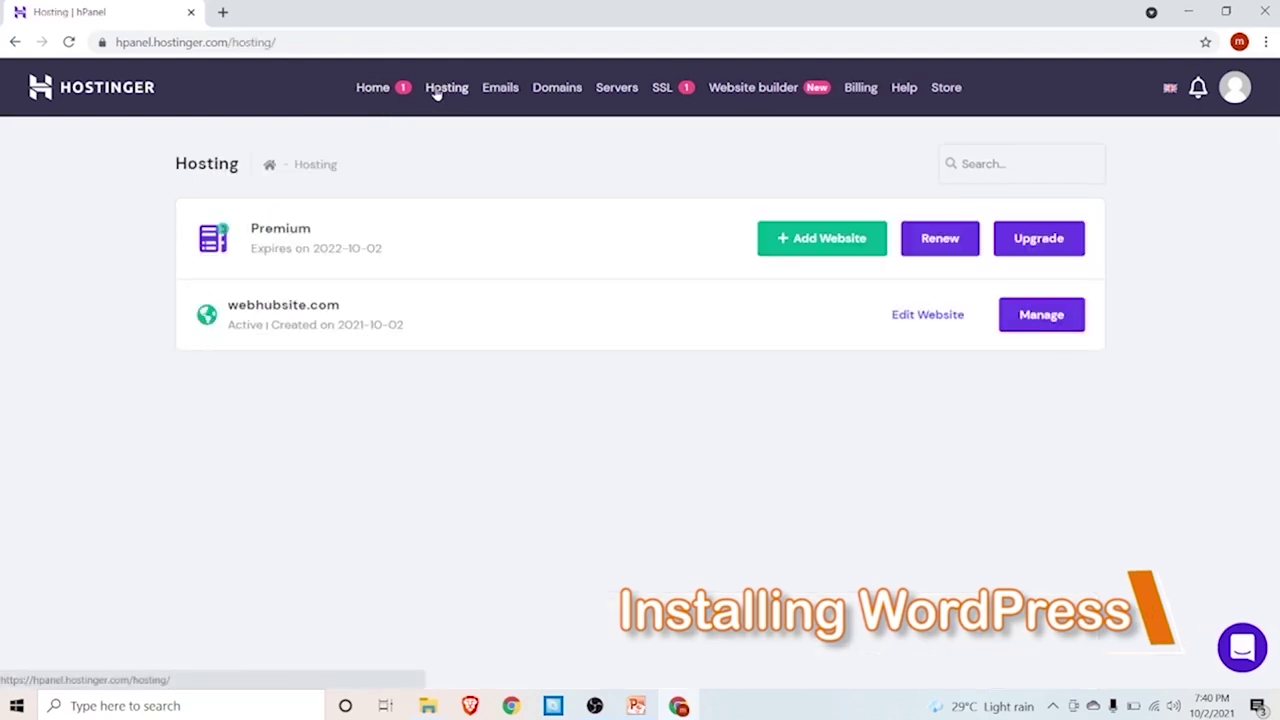
{"action": "left_click", "coordinate": [1048, 318]}
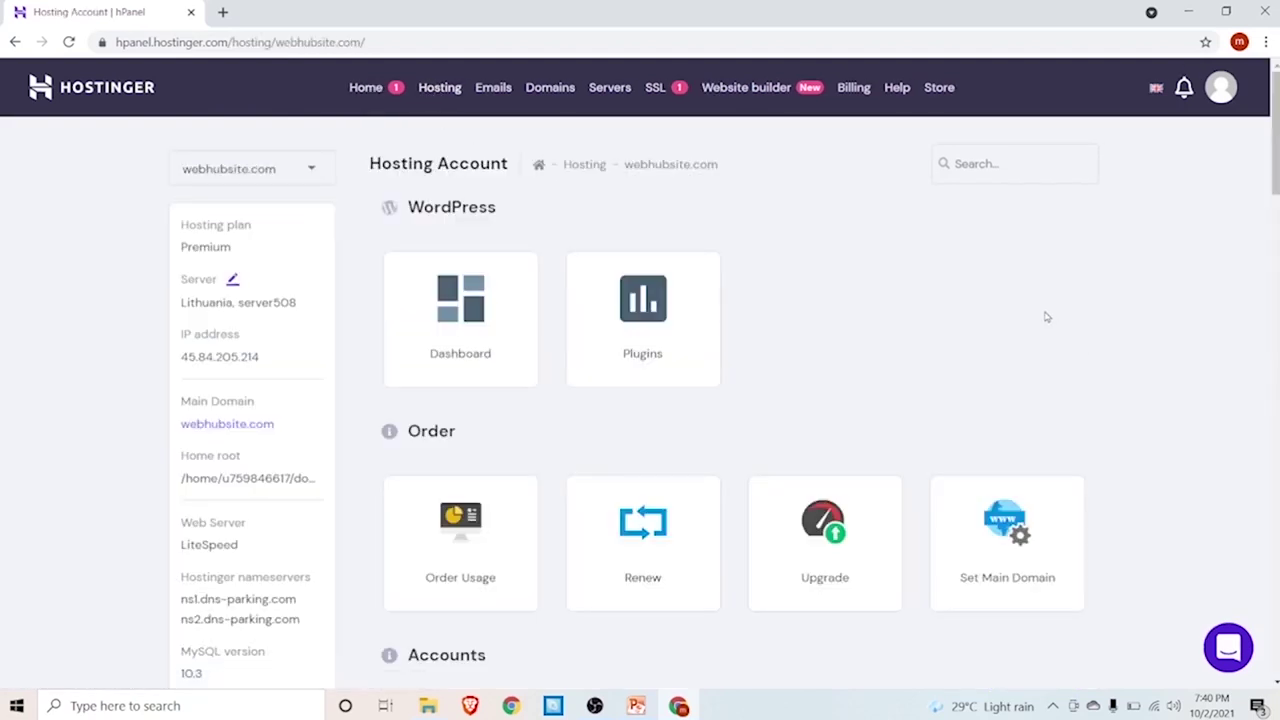
{"action": "scroll", "coordinate": [741, 464], "scroll_direction": "down", "scroll_amount": 10}
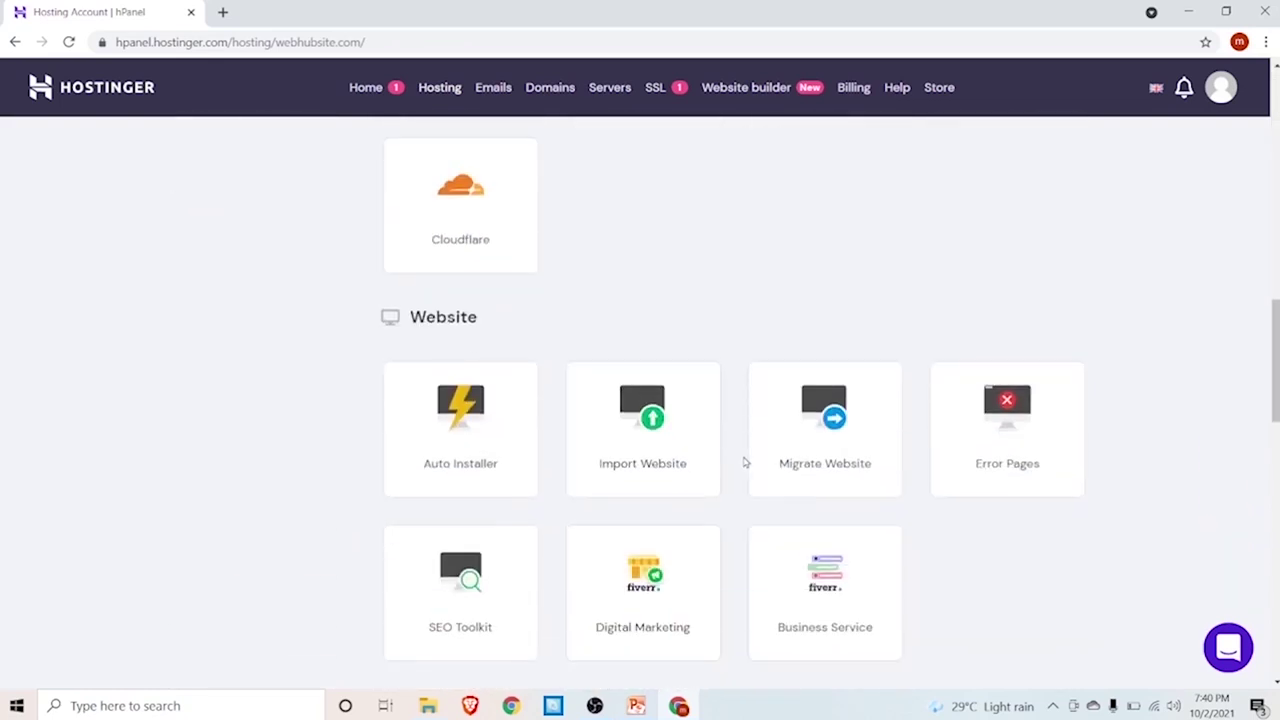
{"action": "scroll", "coordinate": [744, 462], "scroll_direction": "down", "scroll_amount": 1}
{"action": "left_click", "coordinate": [460, 356]}
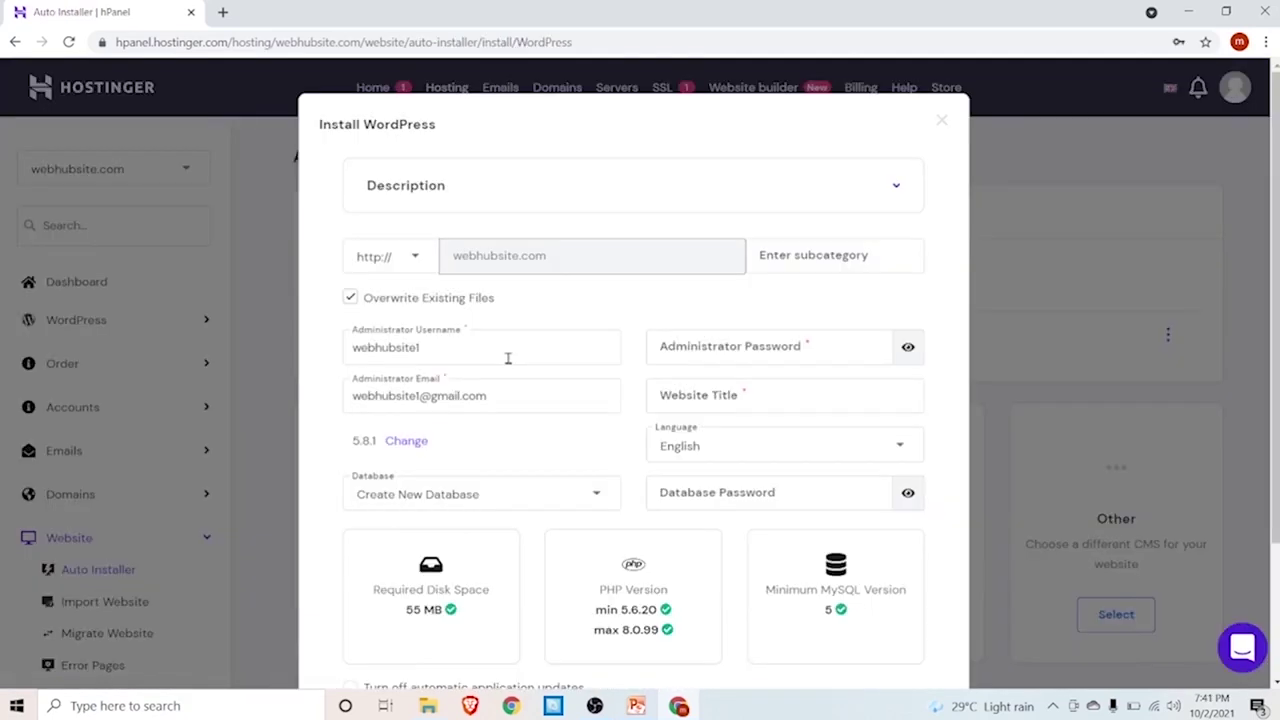
Step: Fill in the saved admin password and the website title 'Build Websites'
{"action": "left_click", "coordinate": [729, 346]}
{"action": "key", "text": "Down"}
{"action": "key", "text": "Return"}
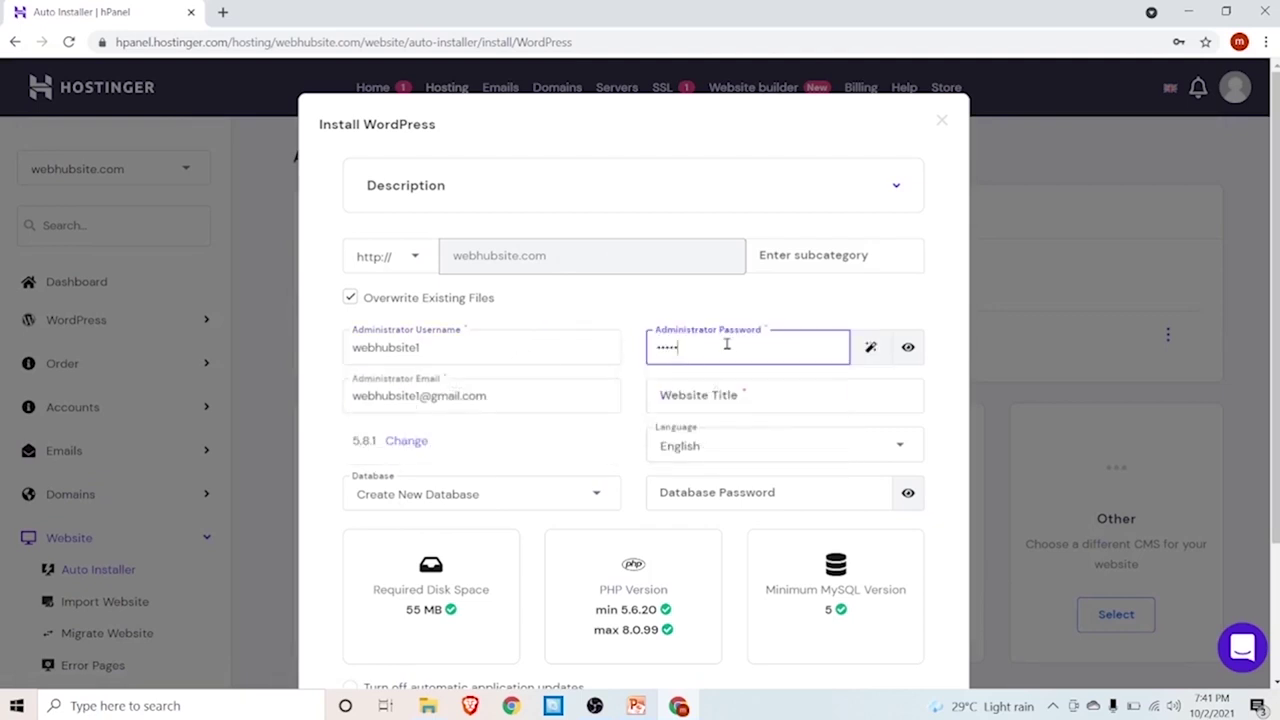
{"action": "key", "text": "ctrl+a"}
{"action": "key", "text": "Right"}
{"action": "left_click", "coordinate": [716, 398]}
{"action": "type", "text": "Build Websites"}
Step: Keep Create New Database, set its password, install WordPress, and begin typing the site address
{"action": "scroll", "coordinate": [549, 318], "scroll_direction": "down", "scroll_amount": 2}
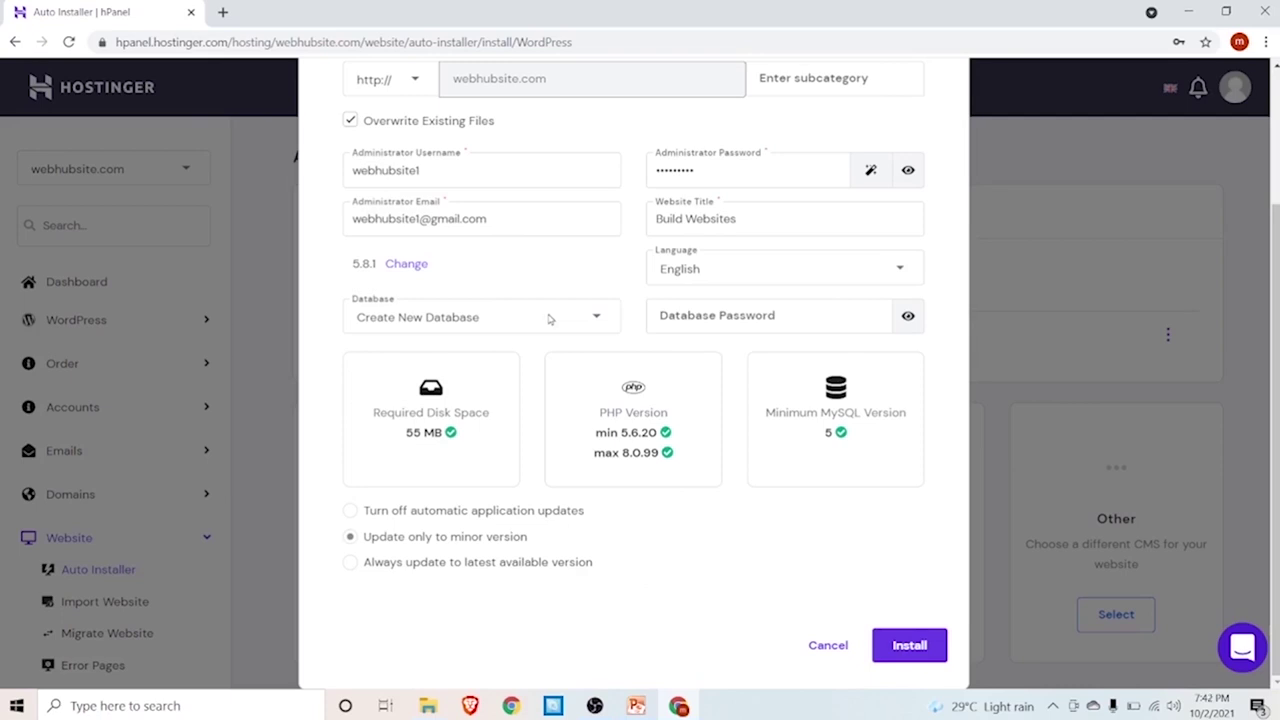
{"action": "left_click", "coordinate": [510, 322]}
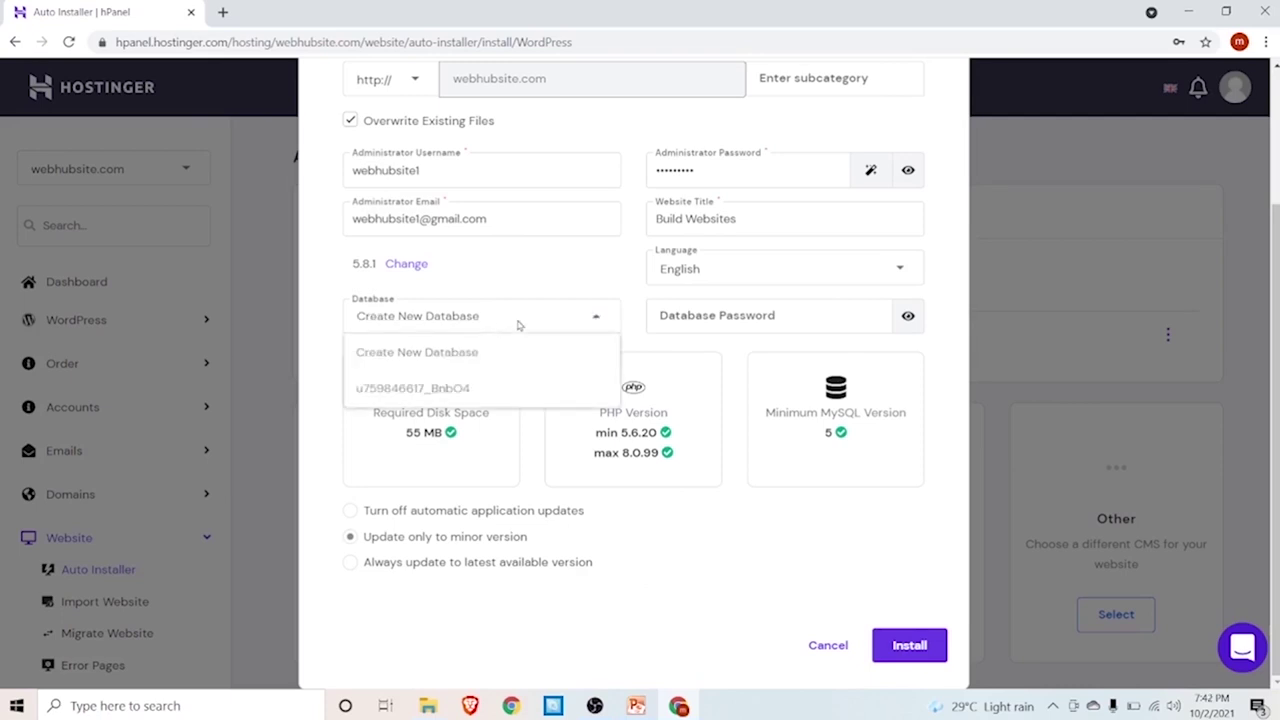
{"action": "left_click", "coordinate": [521, 326]}
{"action": "left_click", "coordinate": [734, 320]}
{"action": "type", "text": "*********"}
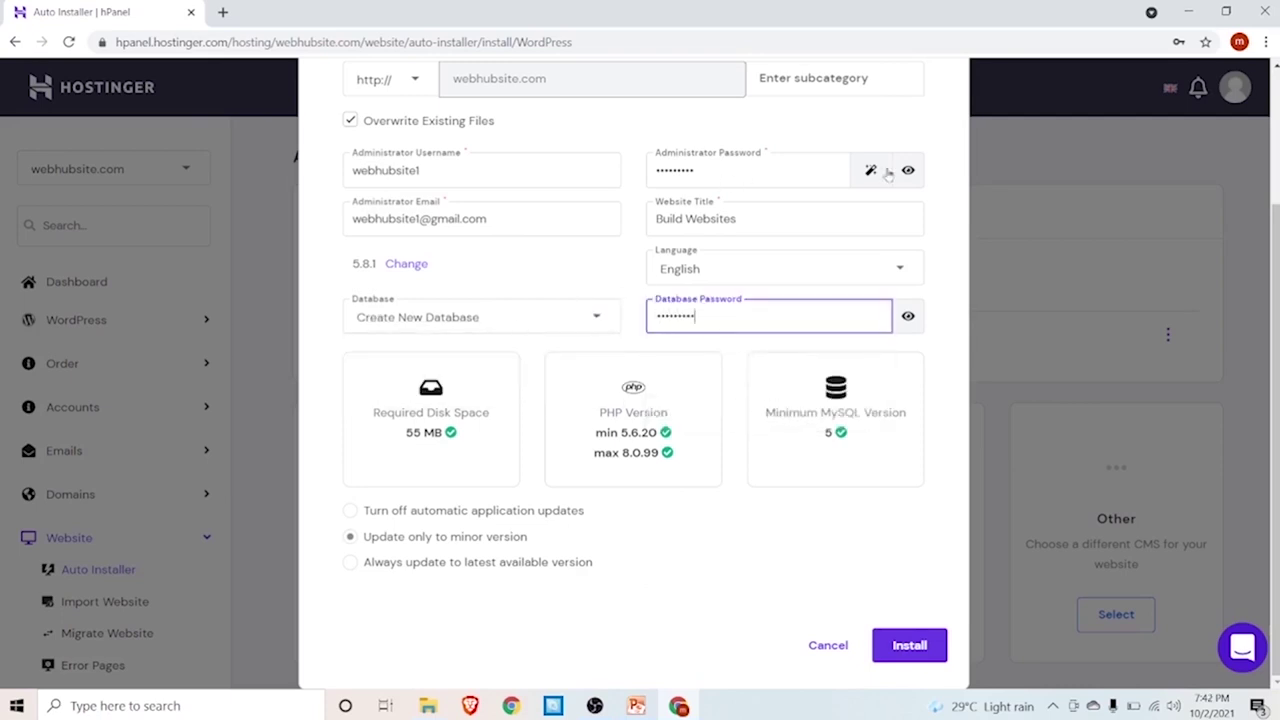
{"action": "left_click", "coordinate": [811, 578]}
{"action": "left_click", "coordinate": [922, 646]}
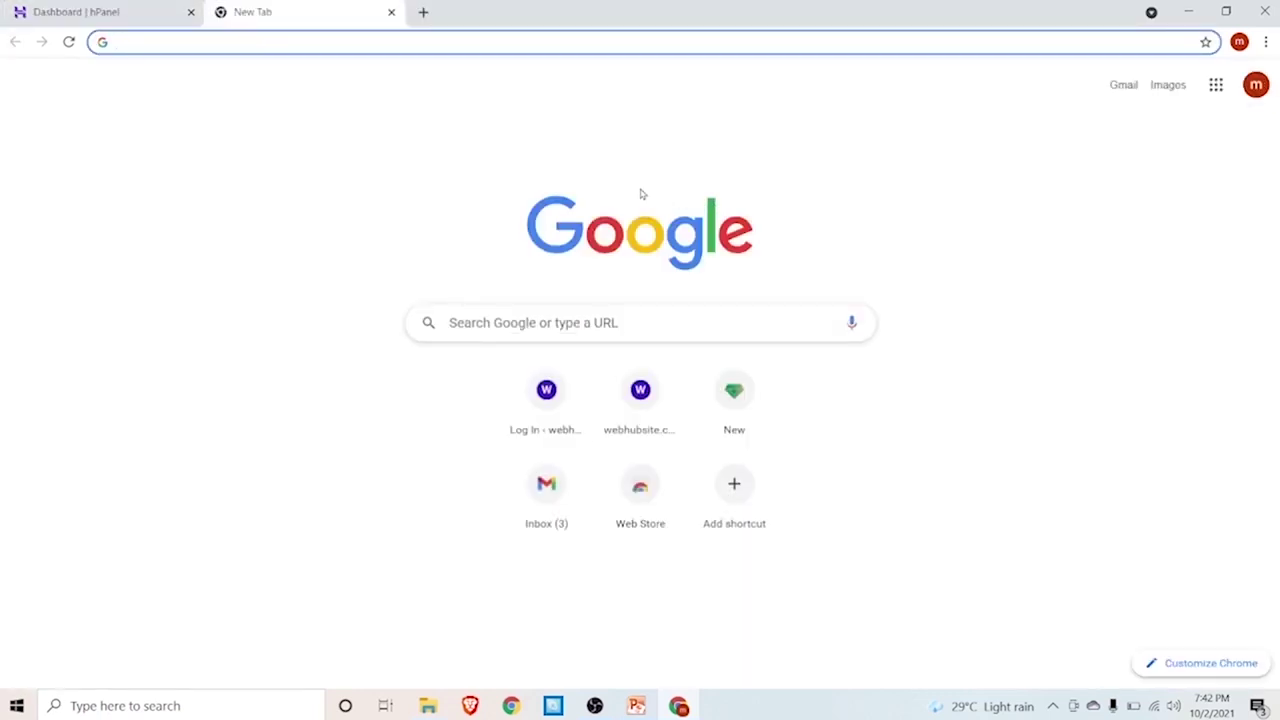
{"action": "type", "text": "website"}
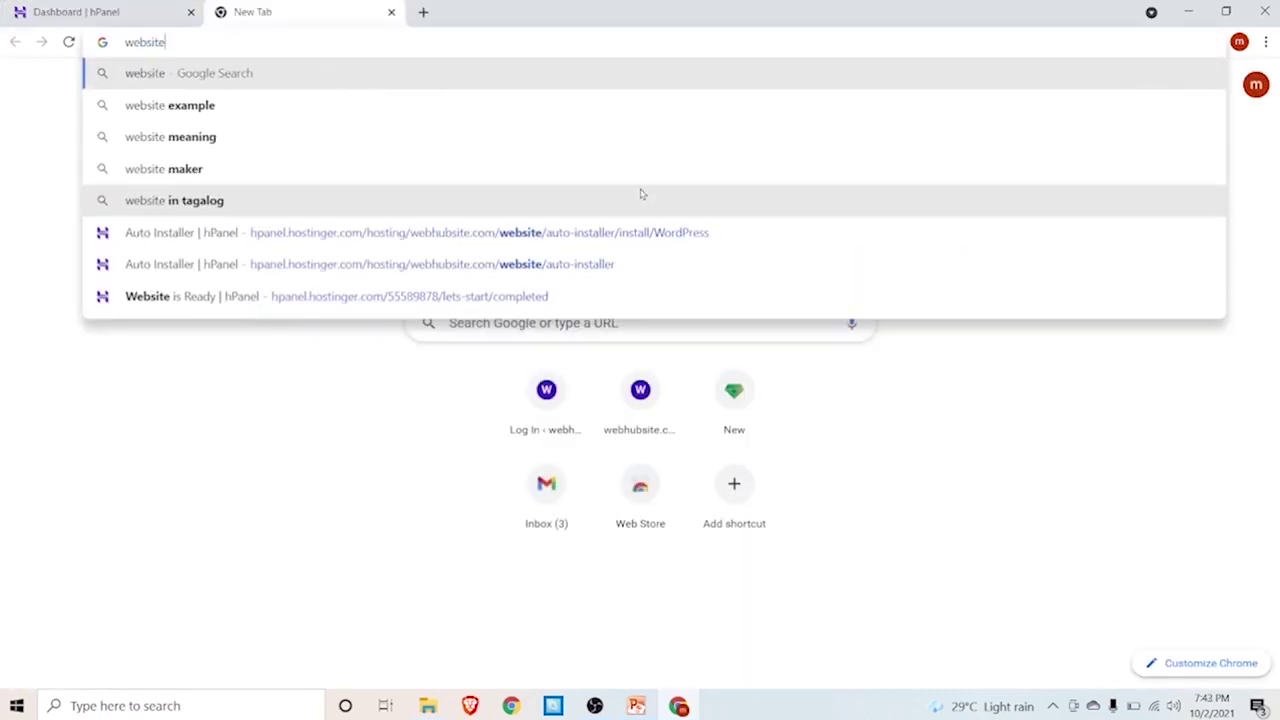
Step: Load the login page at webhubsite.com/wp-admin
{"action": "key", "text": "BackSpace"}
{"action": "key", "text": "BackSpace"}
{"action": "key", "text": "BackSpace"}
{"action": "key", "text": "BackSpace"}
{"action": "type", "text": "hubsite.com/"}
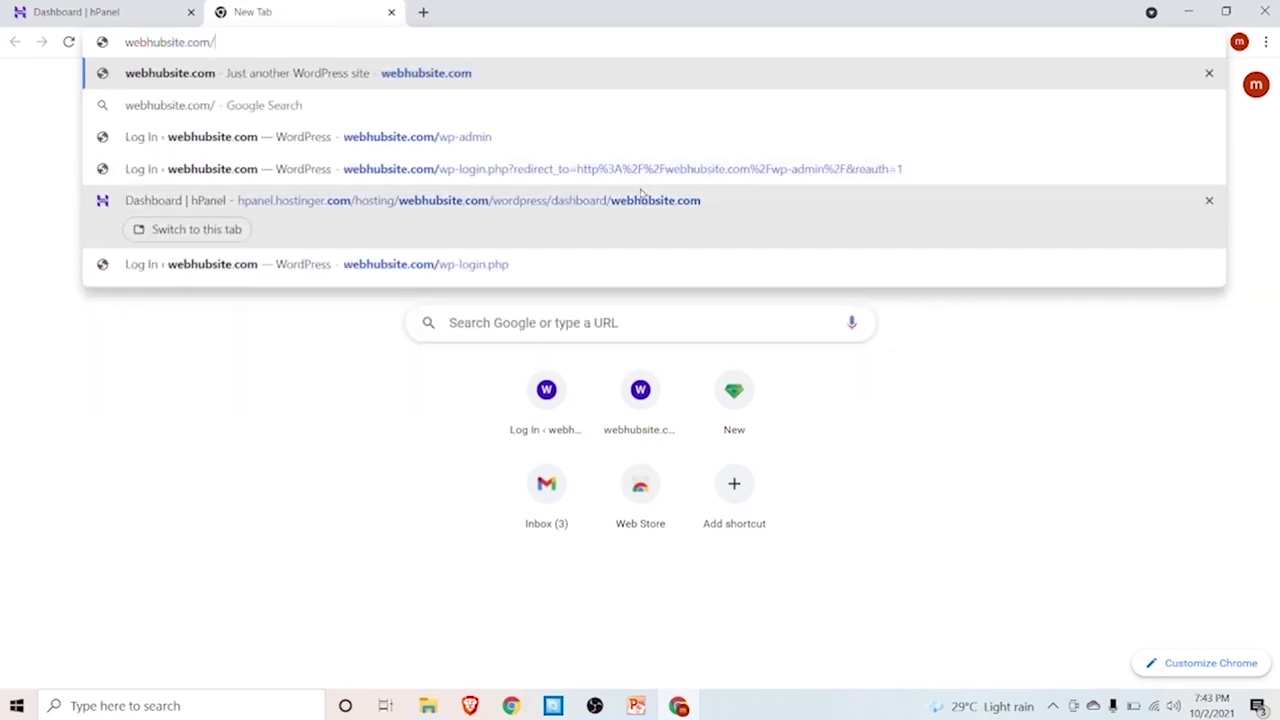
{"action": "type", "text": "wp-admin"}
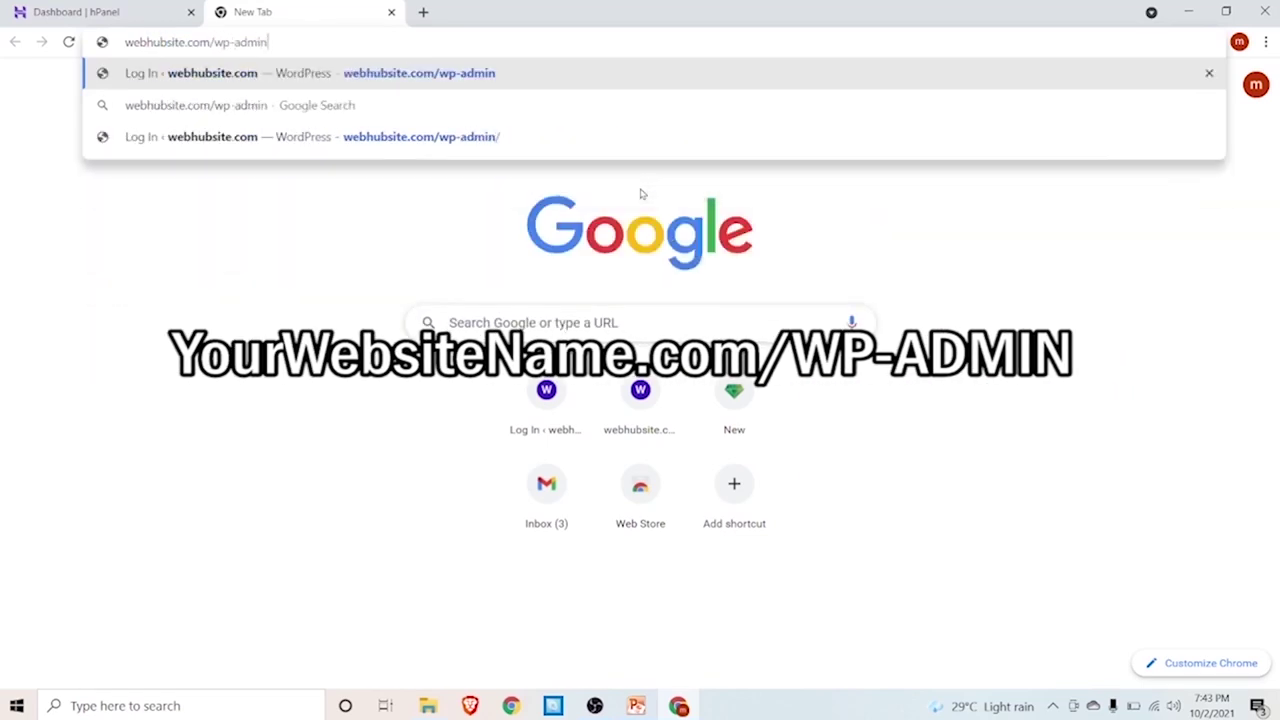
{"action": "key", "text": "Return"}
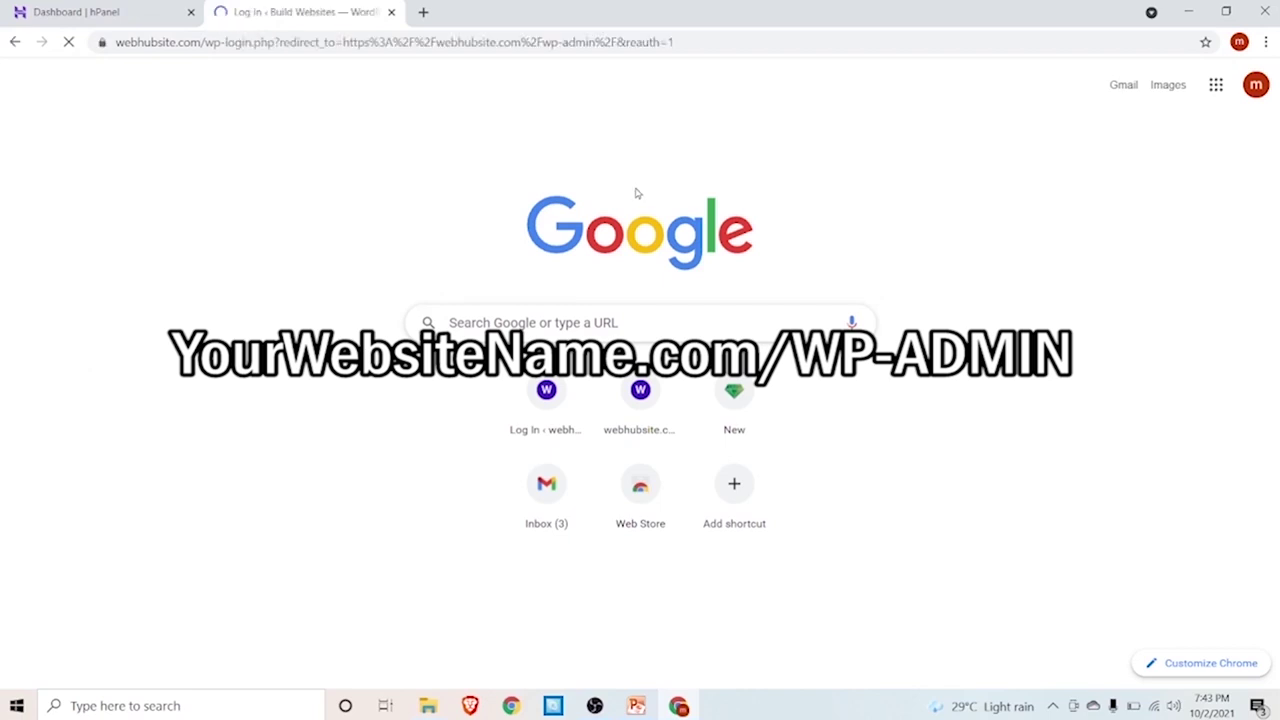
Step: Log in with the admin username and password, with Remember Me ticked
{"action": "type", "text": "web"}
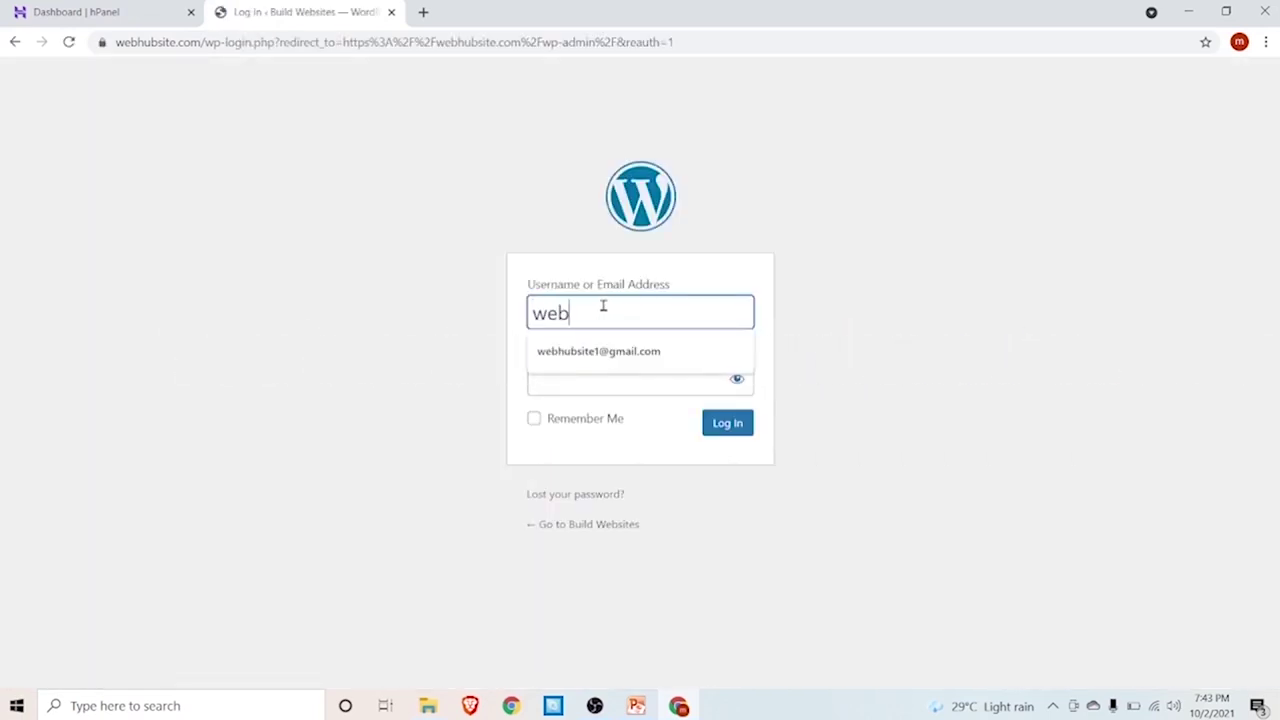
{"action": "type", "text": "hubsite1"}
{"action": "left_click", "coordinate": [857, 231]}
{"action": "left_click", "coordinate": [680, 369]}
{"action": "type", "text": "••••••"}
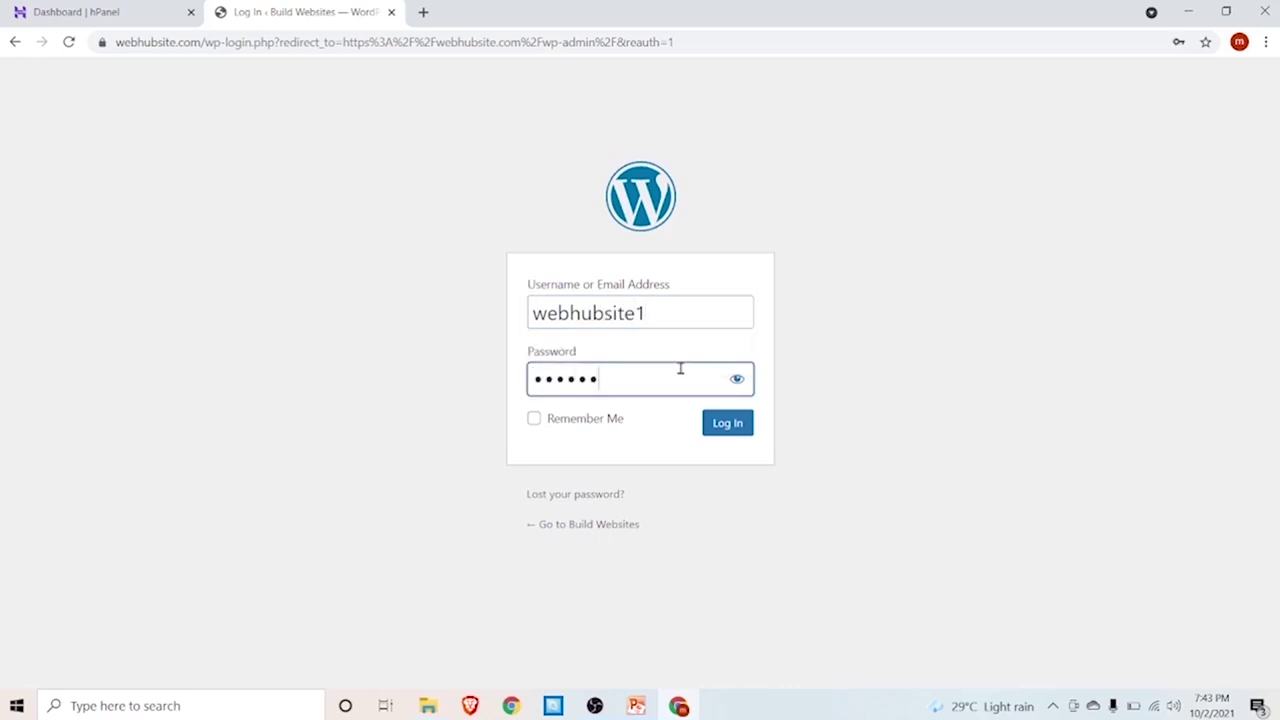
{"action": "type", "text": "•••"}
{"action": "left_click", "coordinate": [560, 421]}
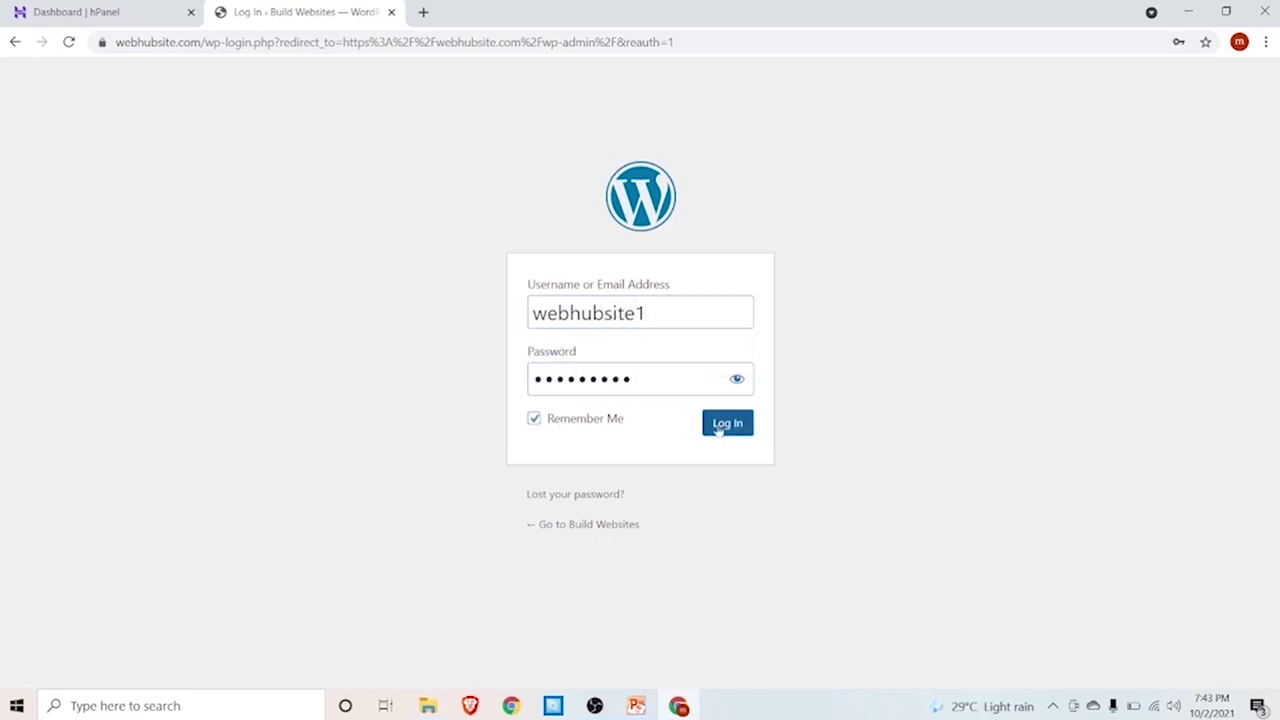
{"action": "left_click", "coordinate": [718, 426]}
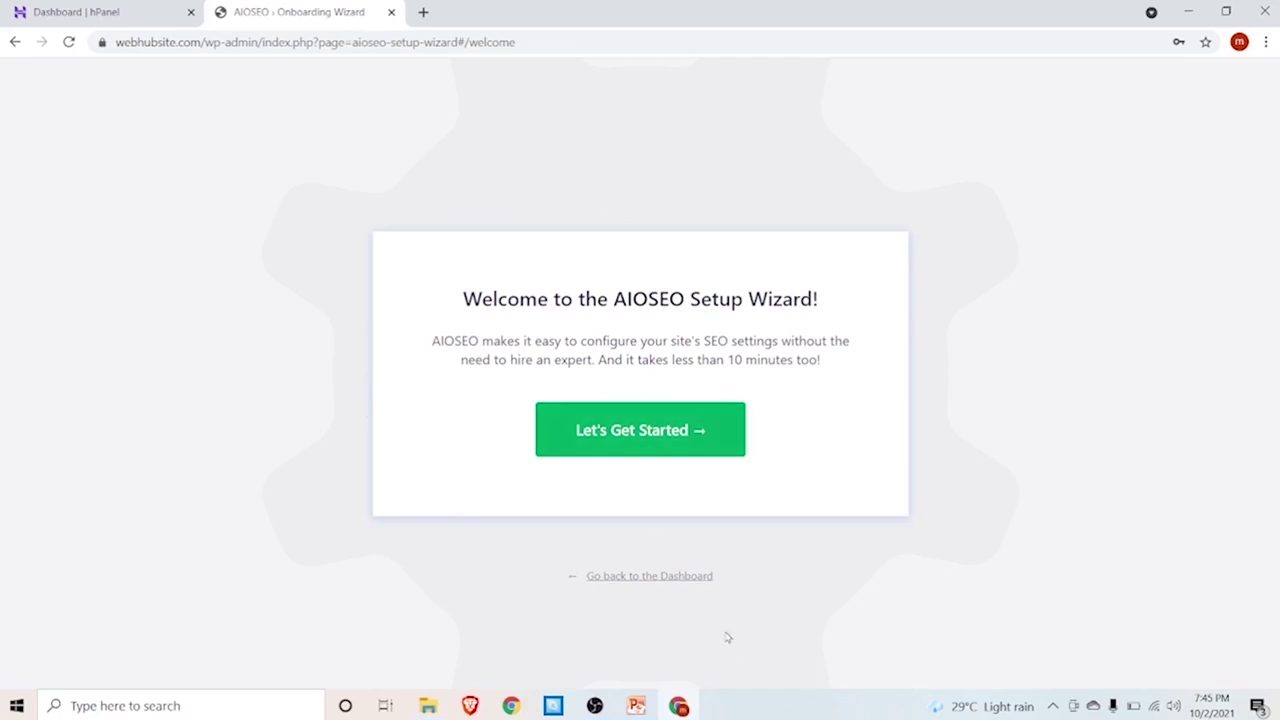
Step: Leave the AIOSEO setup wizard and go to the main WordPress Dashboard
{"action": "left_click", "coordinate": [643, 586]}
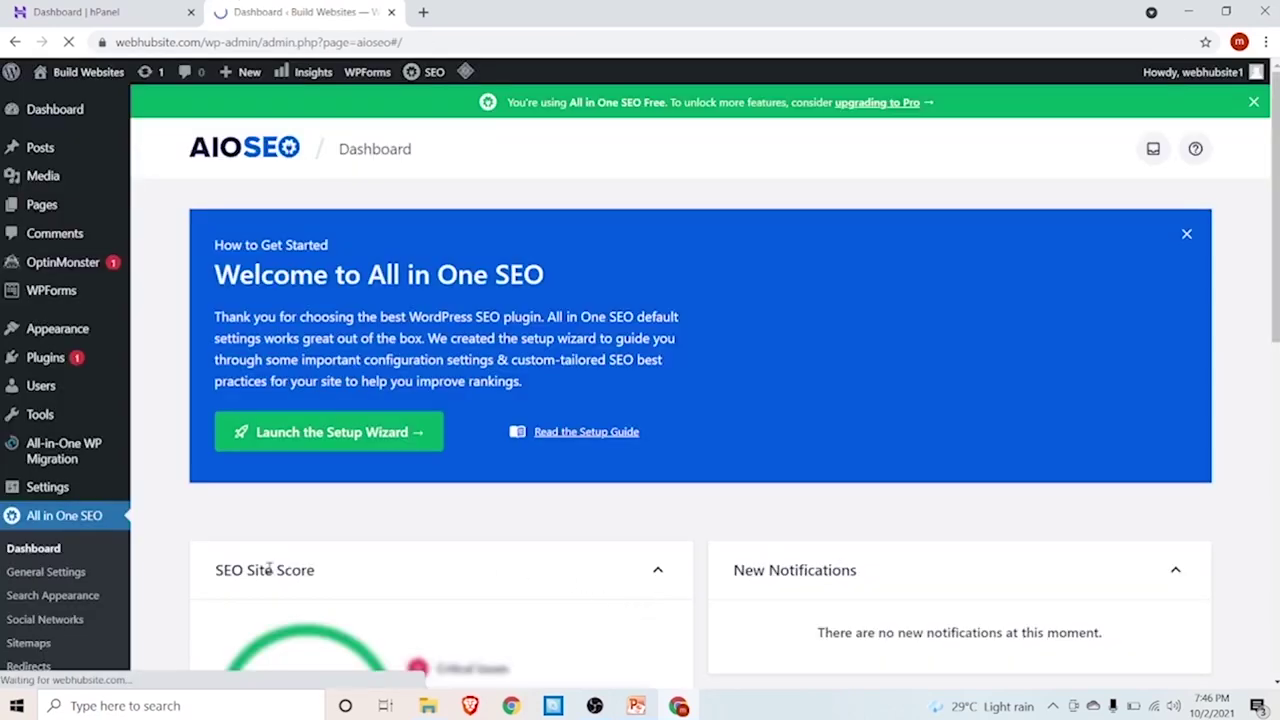
{"action": "scroll", "coordinate": [594, 492], "scroll_direction": "down", "scroll_amount": 5}
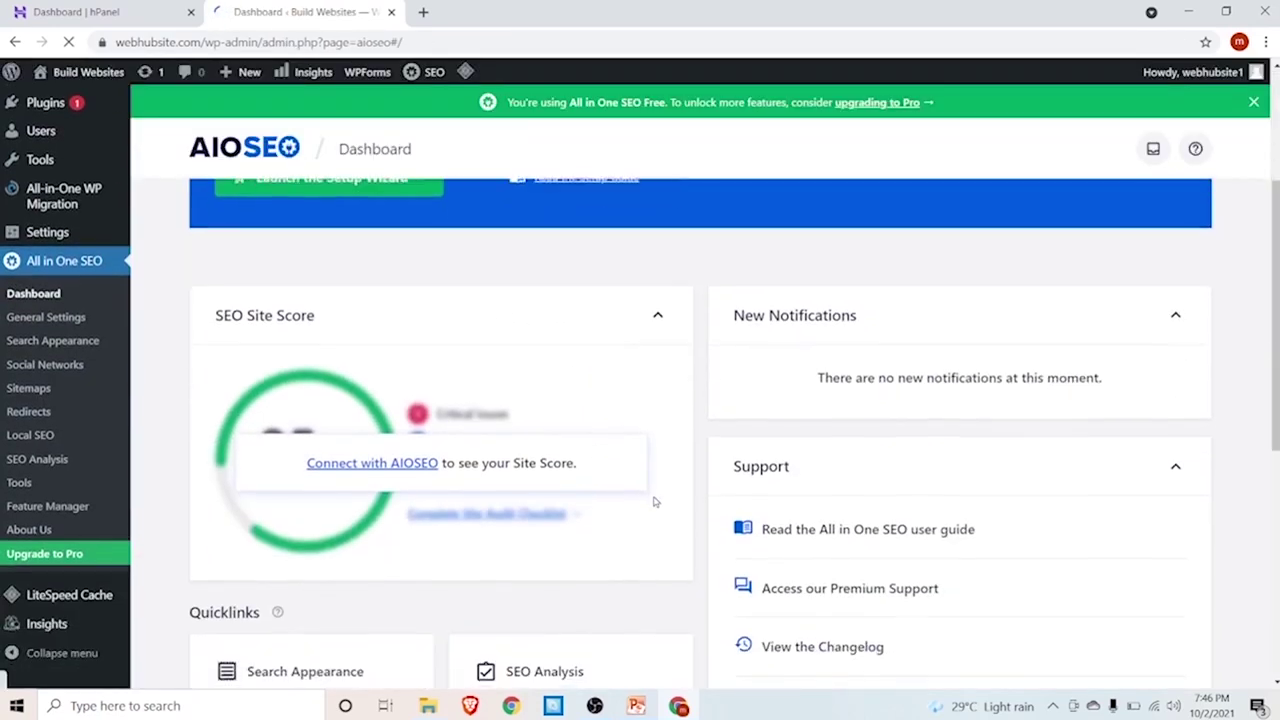
{"action": "scroll", "coordinate": [657, 501], "scroll_direction": "up", "scroll_amount": 4}
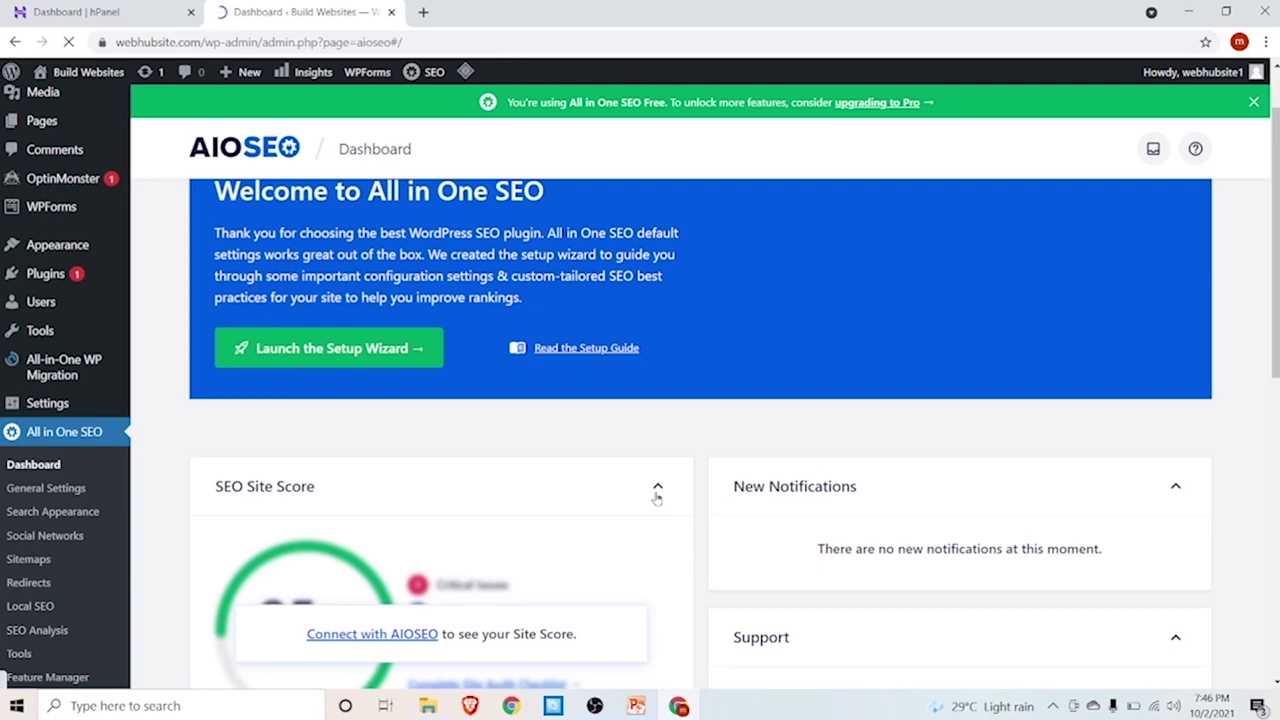
{"action": "scroll", "coordinate": [657, 497], "scroll_direction": "up", "scroll_amount": 1}
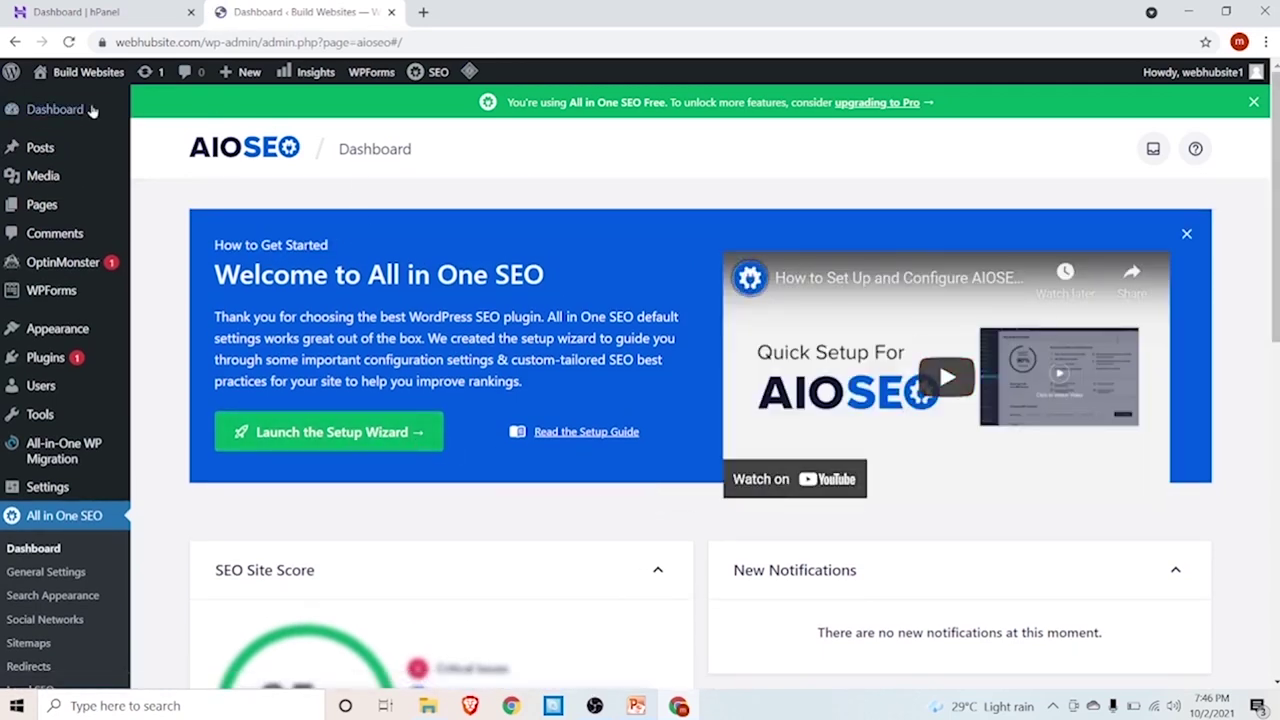
{"action": "left_click", "coordinate": [56, 115]}
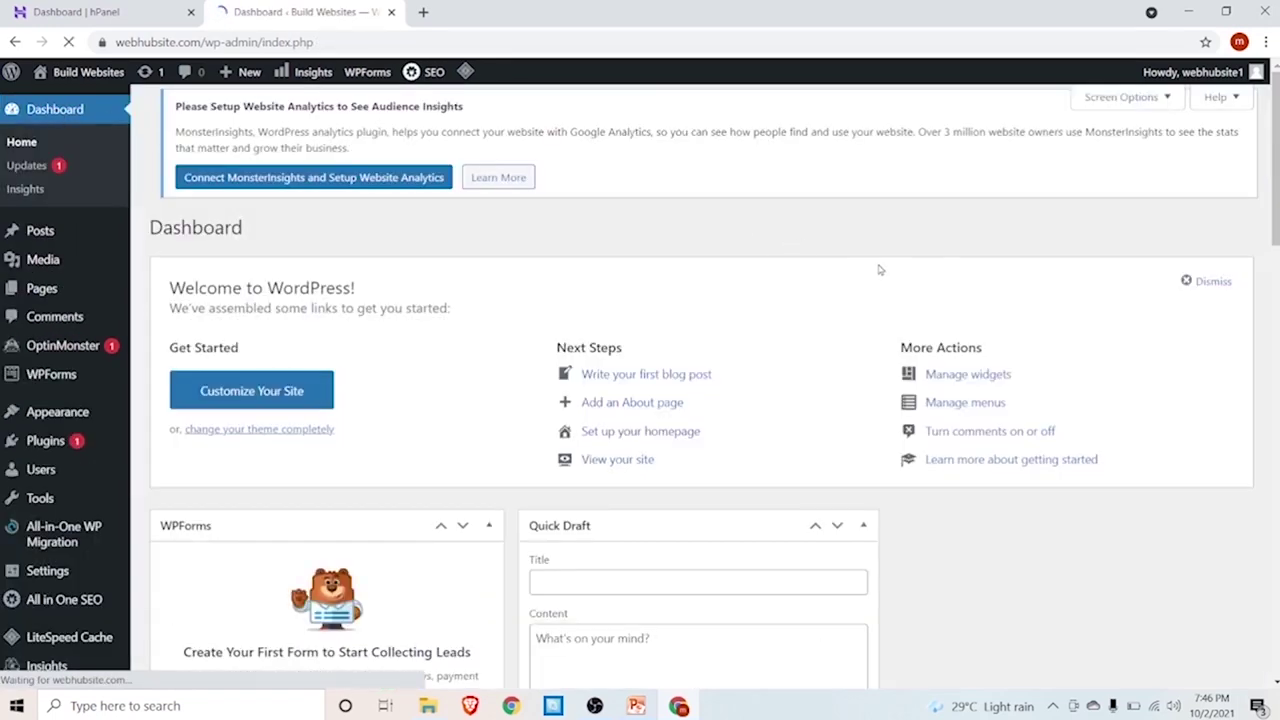
Step: Uncheck every widget in Screen Options, from WPForms and Site Health to Quick Draft, Events and Welcome
{"action": "scroll", "coordinate": [1082, 310], "scroll_direction": "down", "scroll_amount": 6}
{"action": "scroll", "coordinate": [1074, 314], "scroll_direction": "up", "scroll_amount": 6}
{"action": "left_click", "coordinate": [1172, 100]}
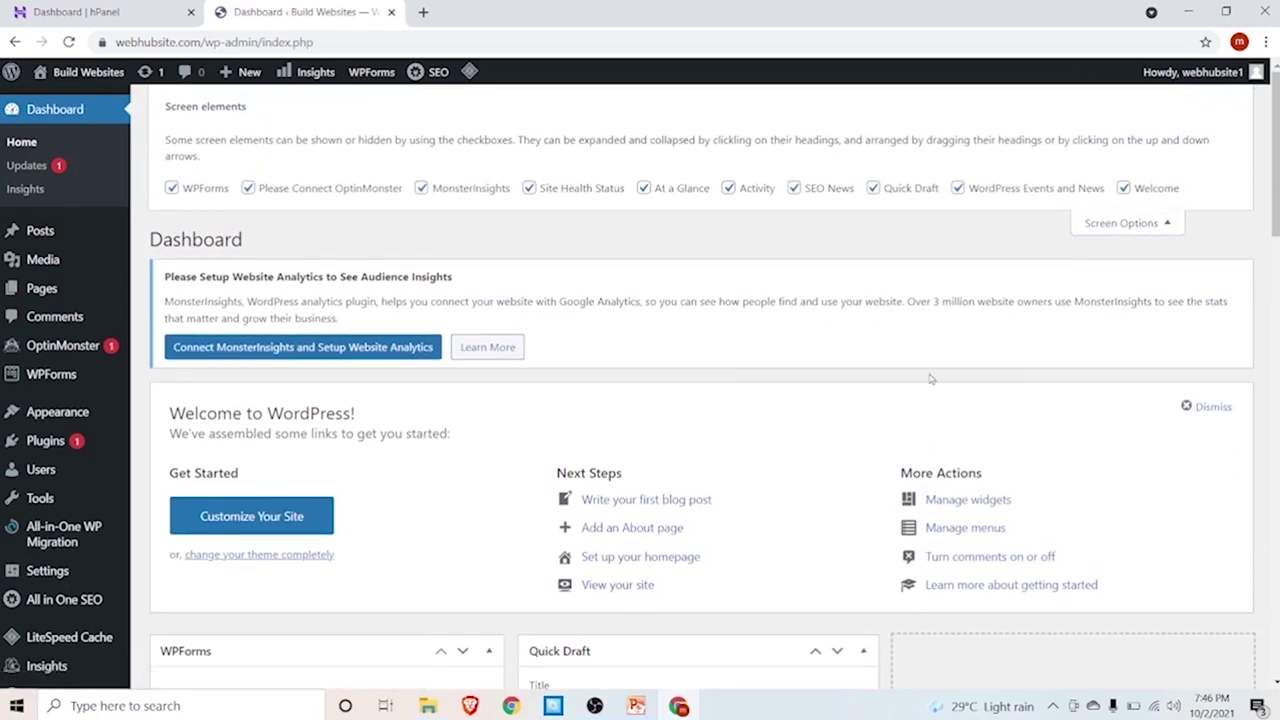
{"action": "left_click", "coordinate": [171, 188]}
{"action": "left_click", "coordinate": [248, 188]}
{"action": "left_click", "coordinate": [421, 188]}
{"action": "left_click", "coordinate": [529, 188]}
{"action": "left_click", "coordinate": [643, 188]}
{"action": "left_click", "coordinate": [728, 188]}
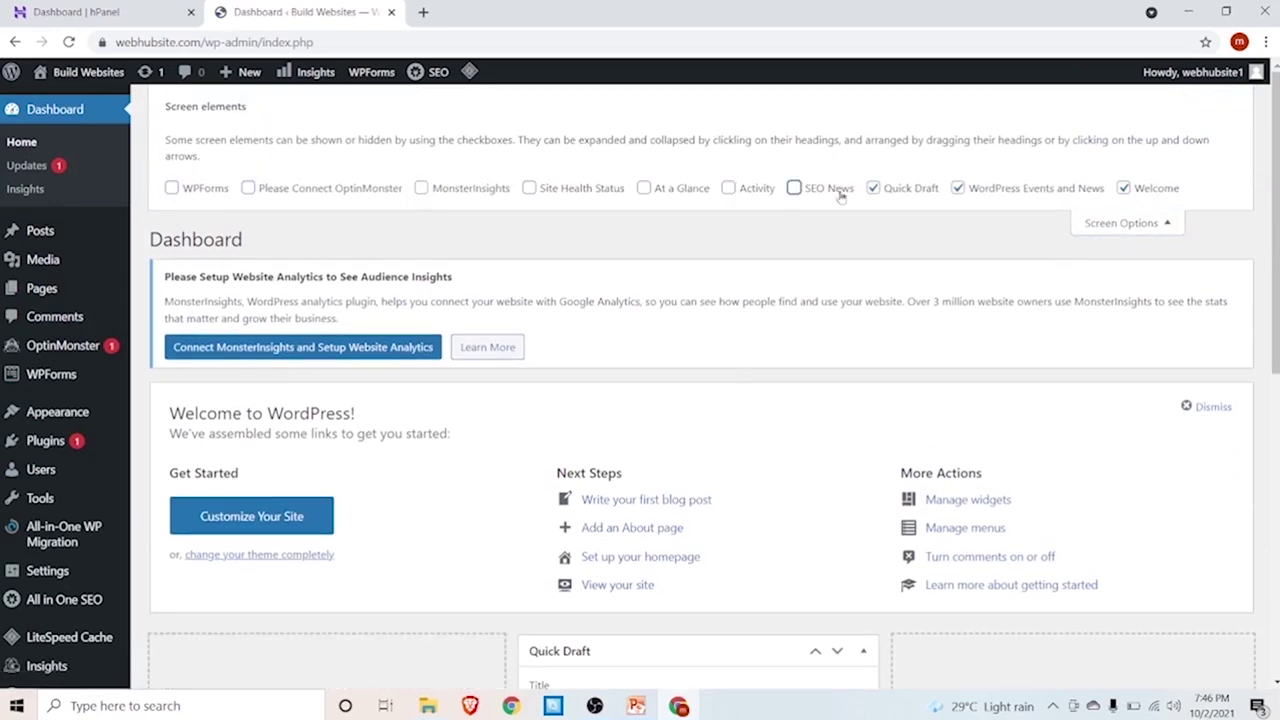
{"action": "left_click", "coordinate": [873, 188]}
{"action": "left_click", "coordinate": [957, 188]}
{"action": "left_click", "coordinate": [1126, 190]}
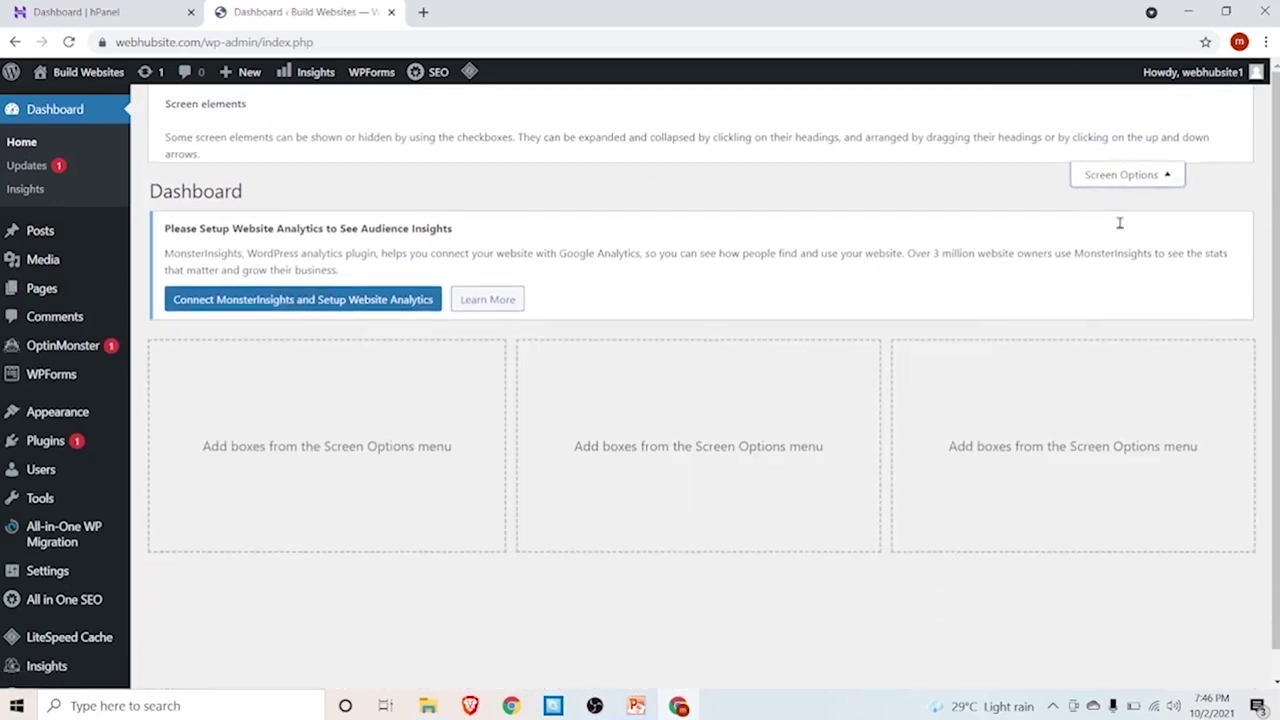
{"action": "left_click", "coordinate": [1172, 225]}
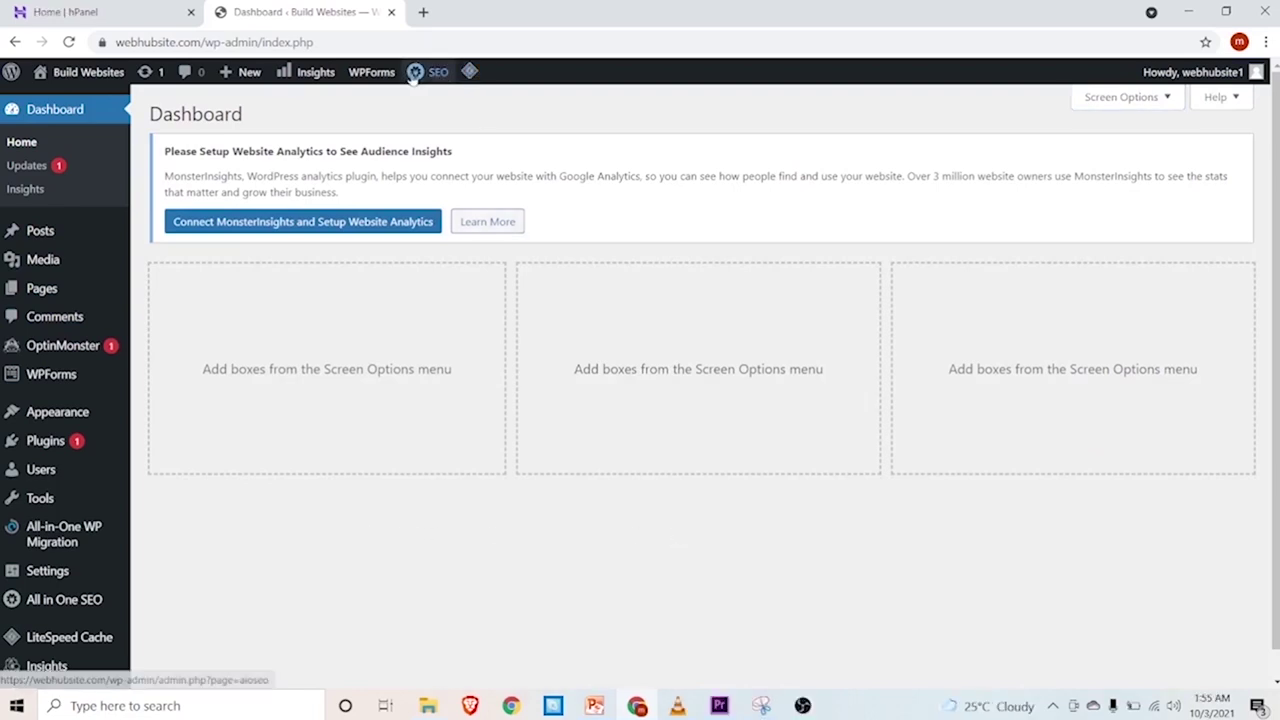
Step: Install the Lifetime Let's Encrypt SSL on webhubsite.com from hPanel, then return to Home
{"action": "left_click", "coordinate": [110, 14]}
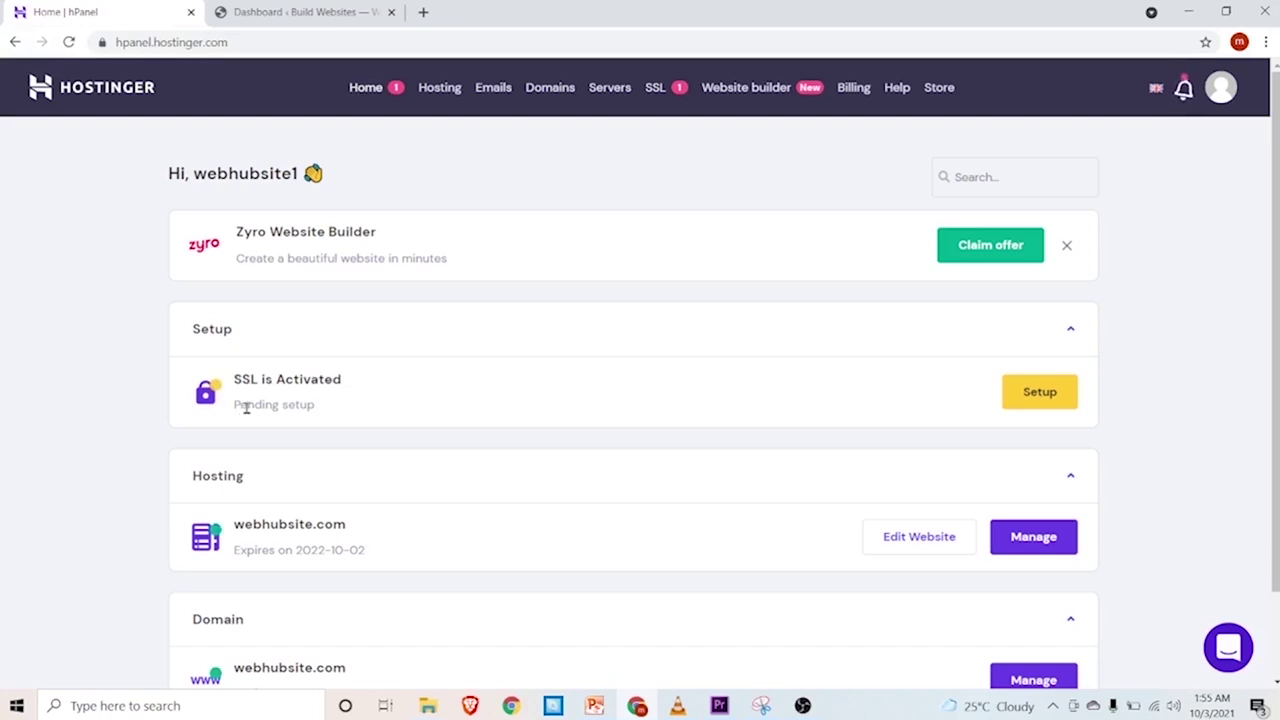
{"action": "left_click", "coordinate": [1040, 393]}
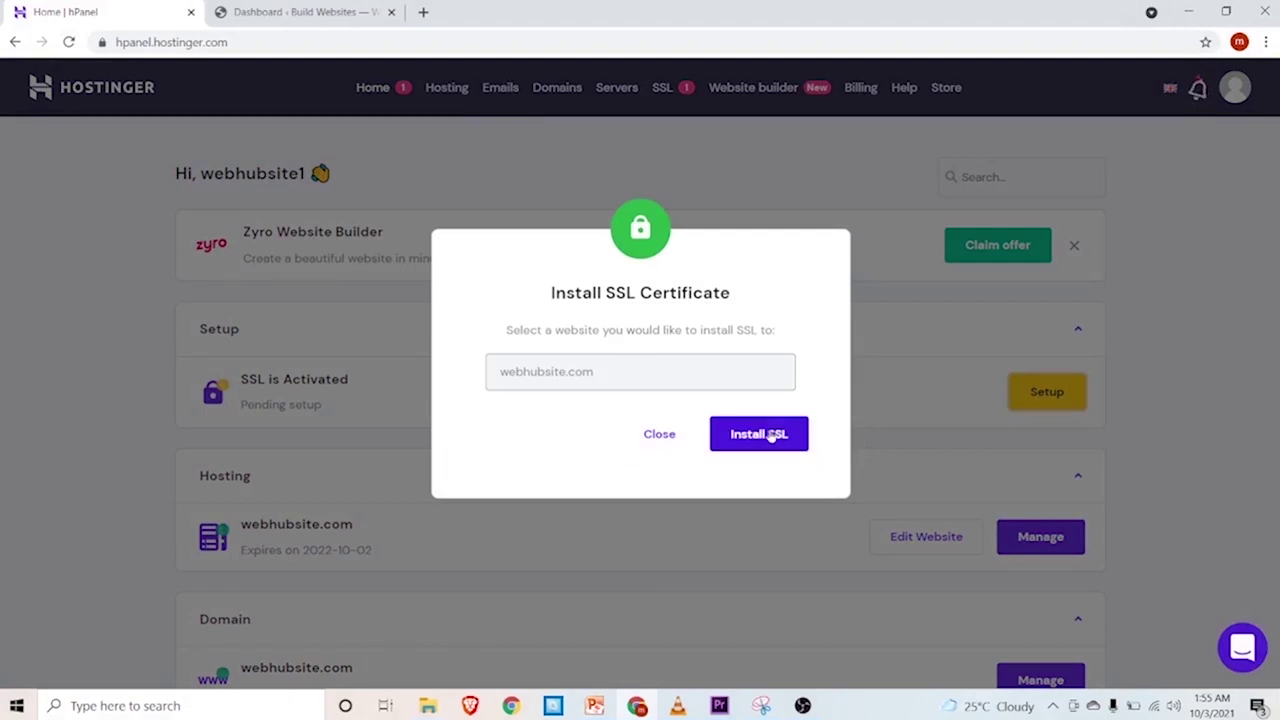
{"action": "left_click", "coordinate": [768, 436]}
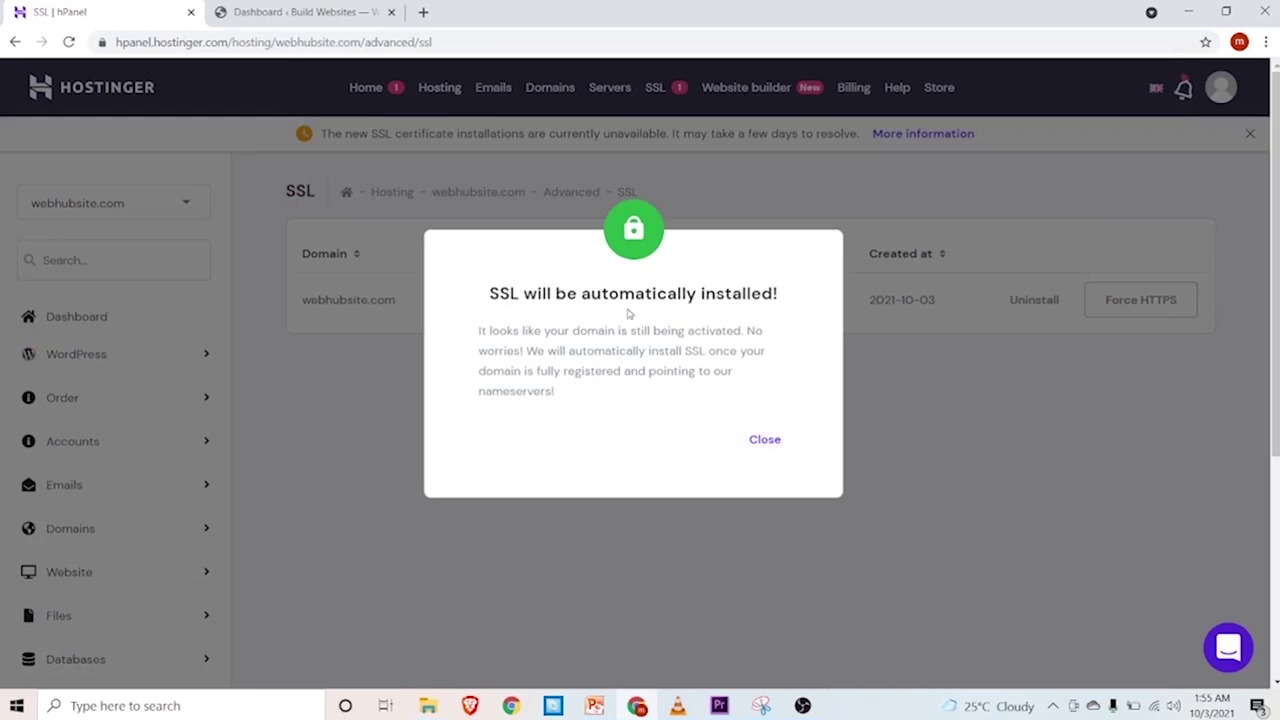
{"action": "left_click", "coordinate": [764, 440]}
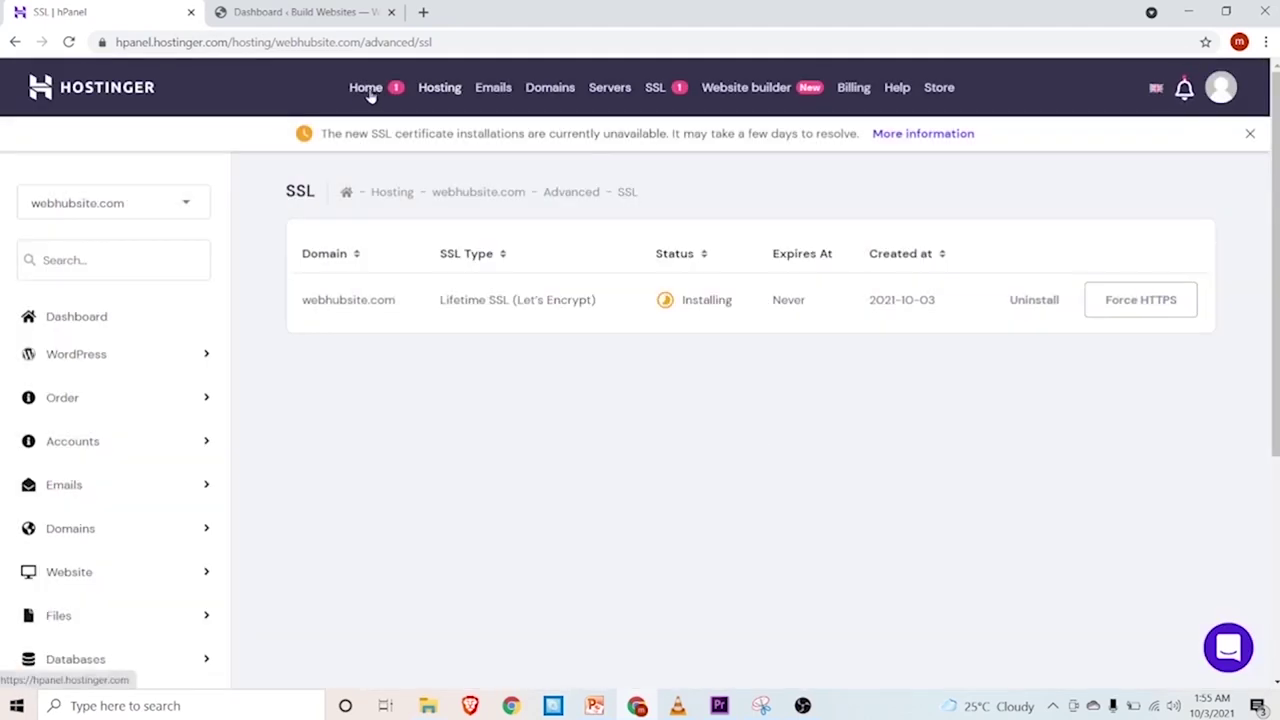
{"action": "left_click", "coordinate": [370, 90]}
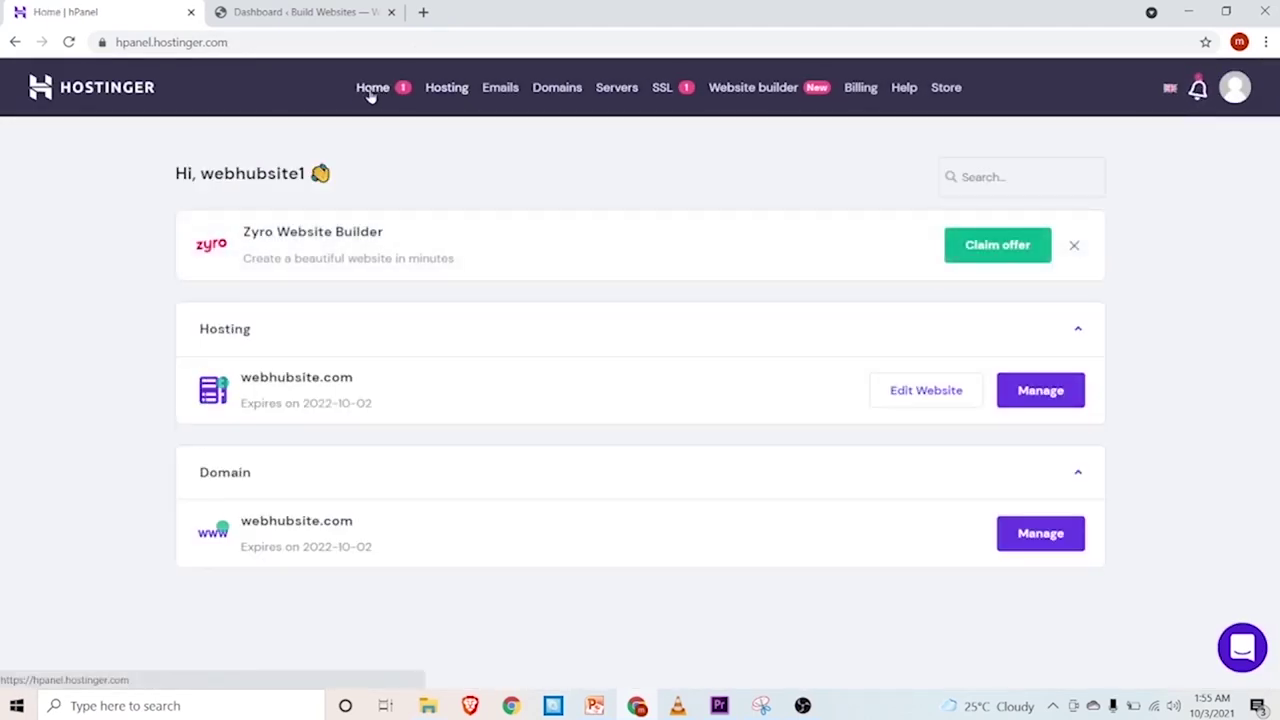
Step: Close the Home | hPanel tab, keeping only the WordPress admin Dashboard tab open
{"action": "left_click", "coordinate": [318, 11]}
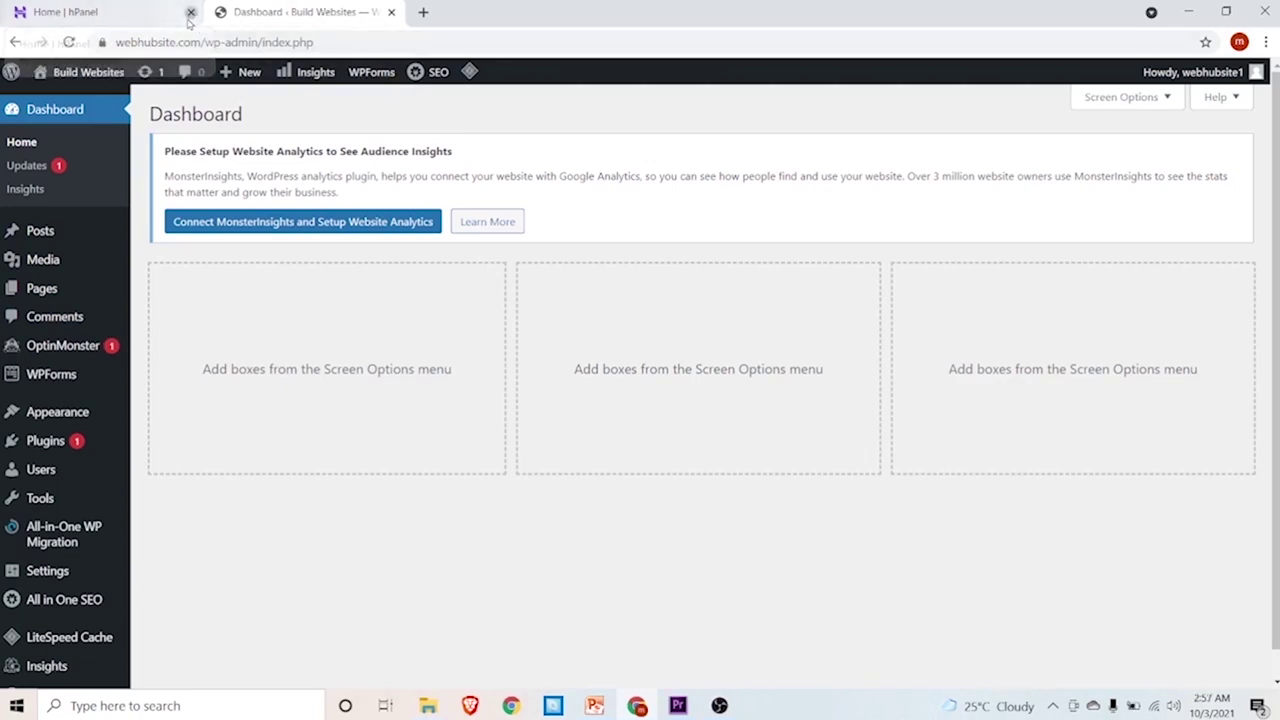
{"action": "left_click", "coordinate": [190, 12]}
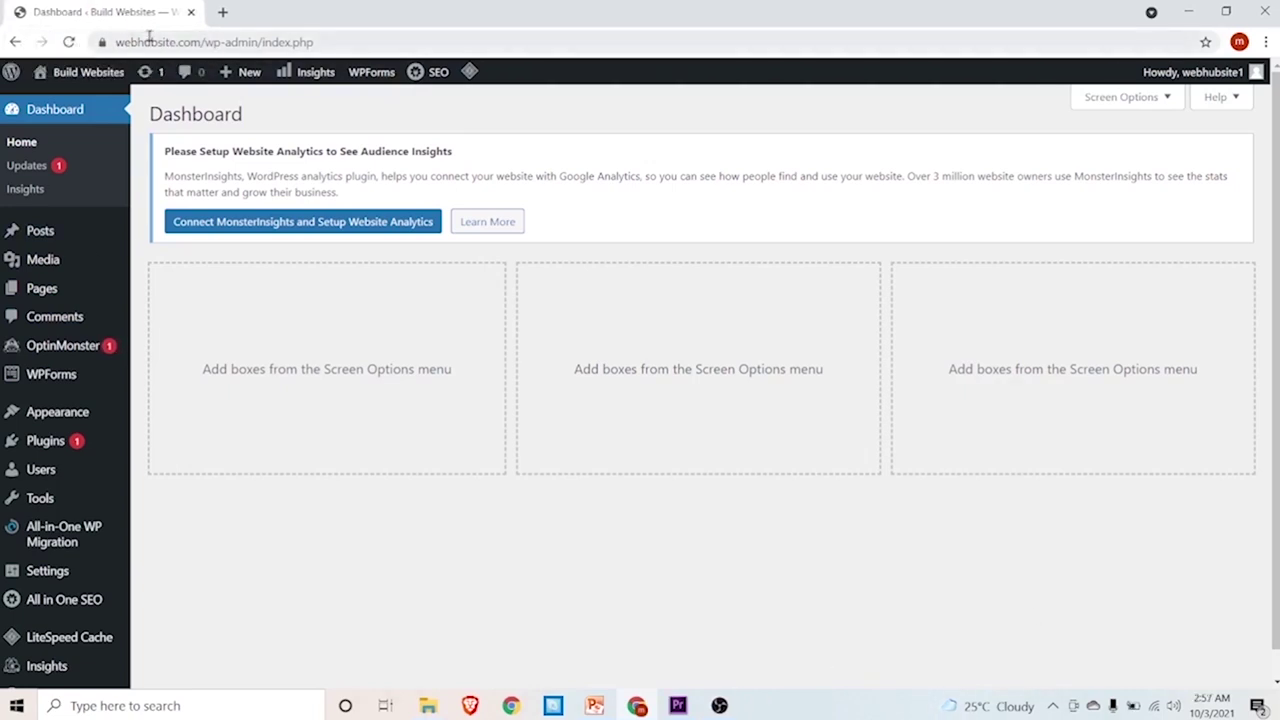
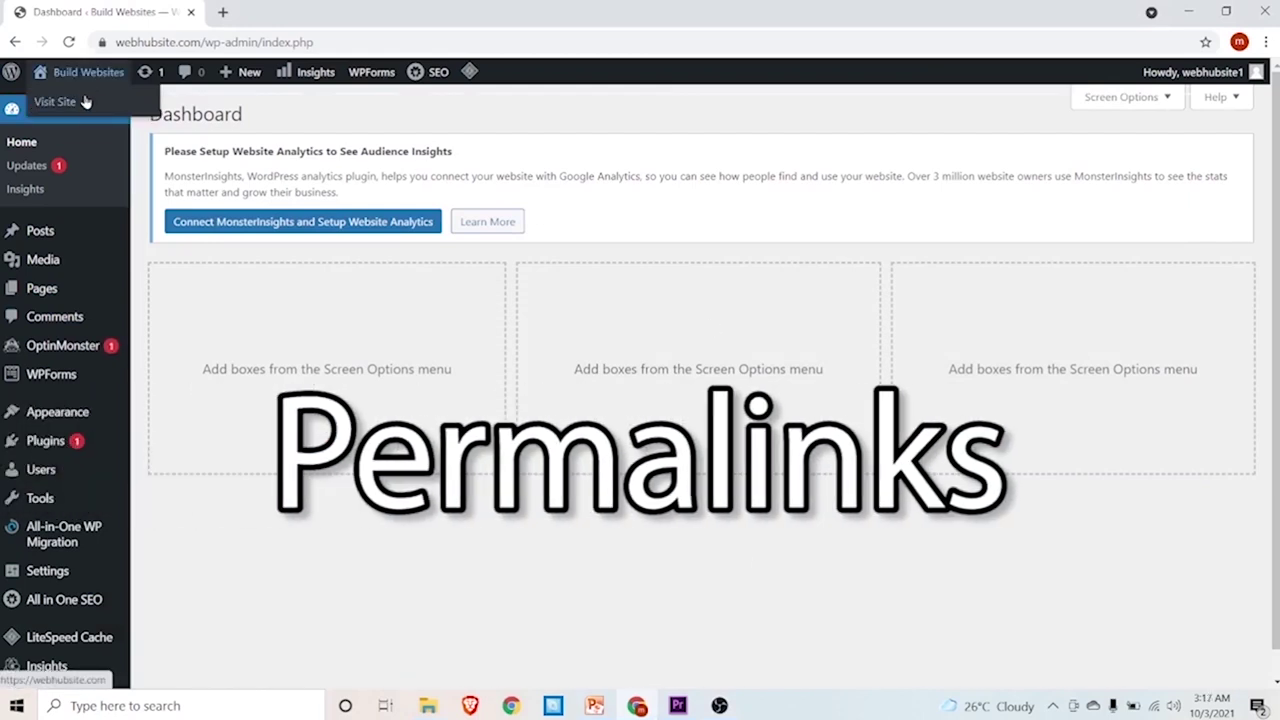
Step: Check the Hello world! post and Uncategorized archive on the live site, then return to the Dashboard
{"action": "left_click", "coordinate": [91, 101]}
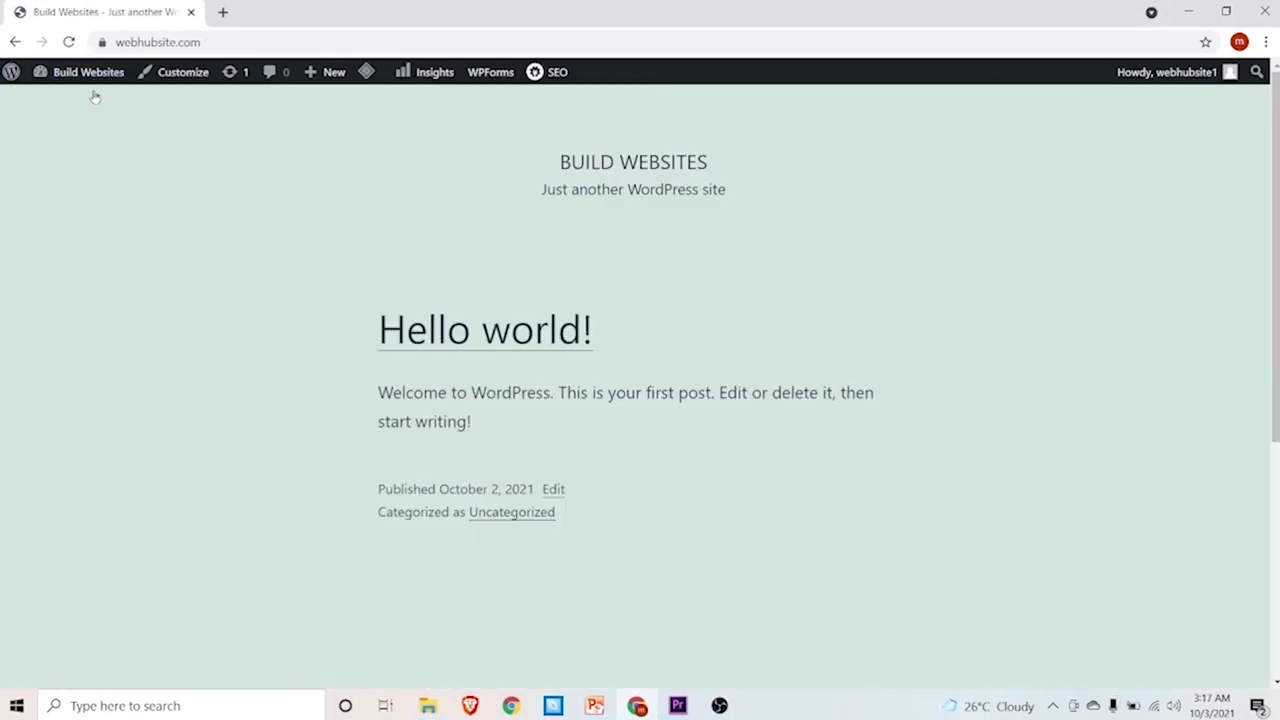
{"action": "left_click", "coordinate": [550, 345]}
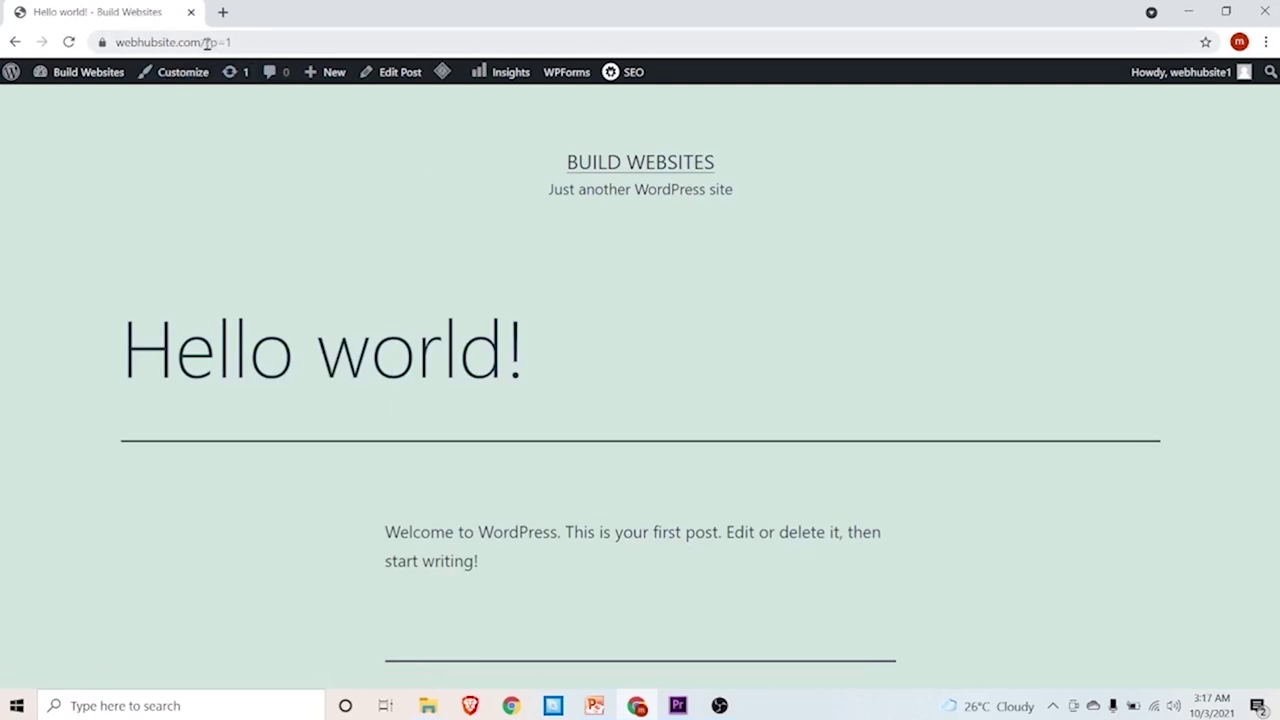
{"action": "scroll", "coordinate": [527, 512], "scroll_direction": "down", "scroll_amount": 3}
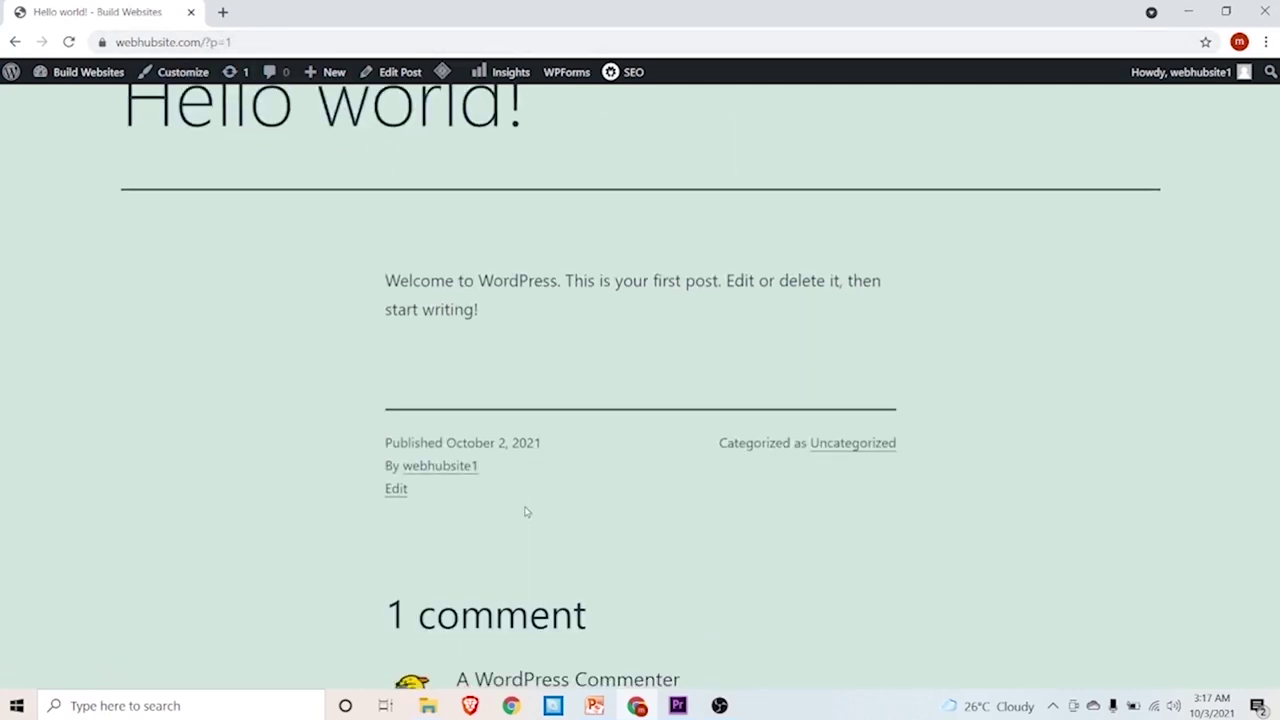
{"action": "scroll", "coordinate": [509, 522], "scroll_direction": "down", "scroll_amount": 3}
{"action": "left_click", "coordinate": [853, 192]}
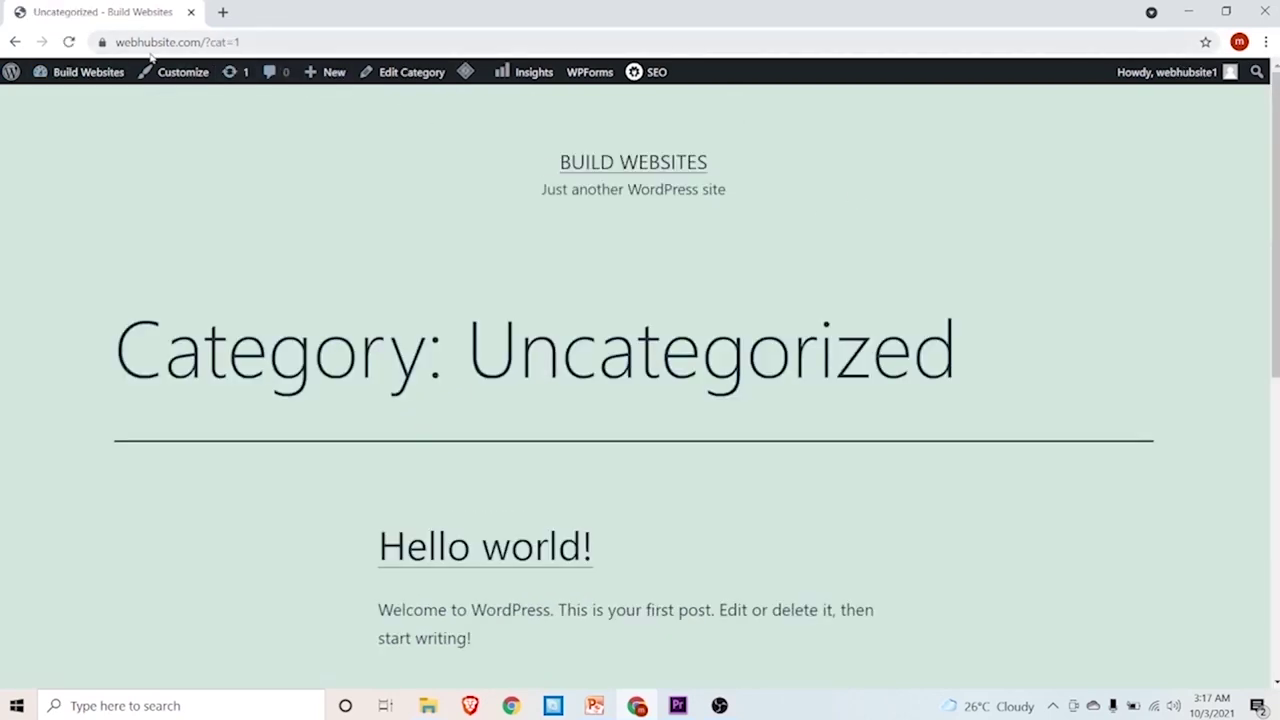
{"action": "mouse_move", "coordinate": [80, 72]}
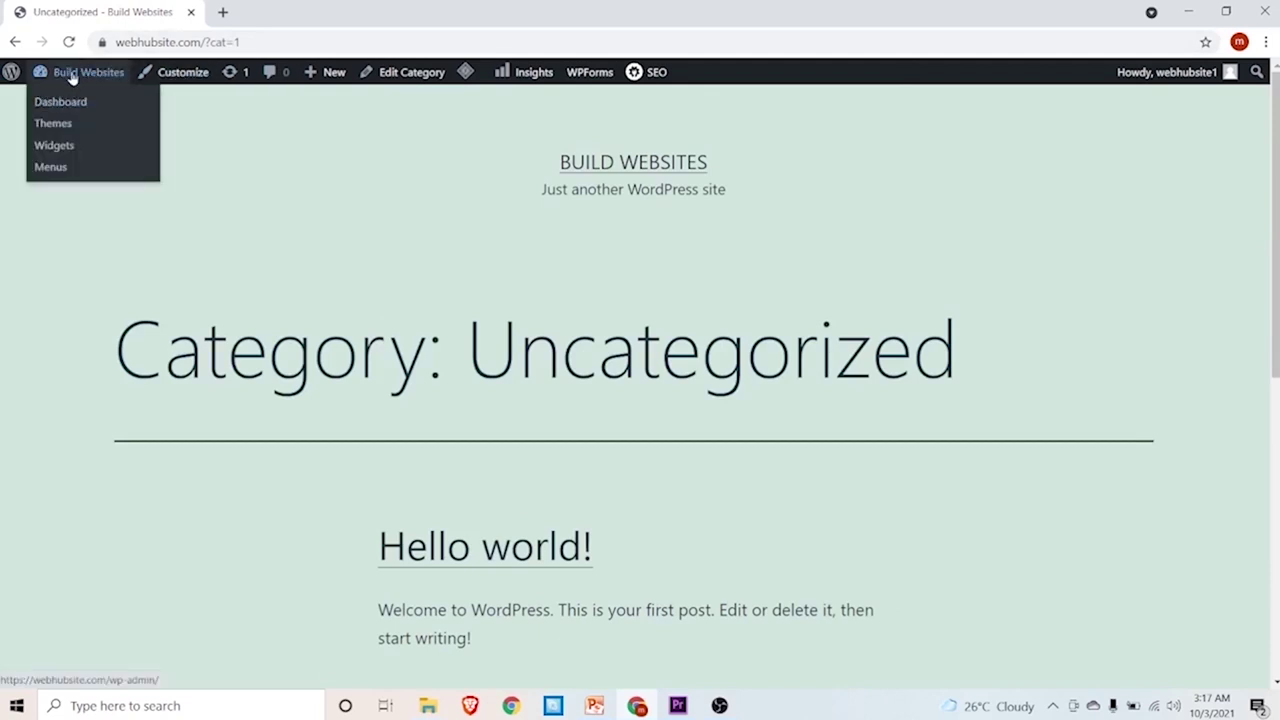
{"action": "left_click", "coordinate": [48, 101]}
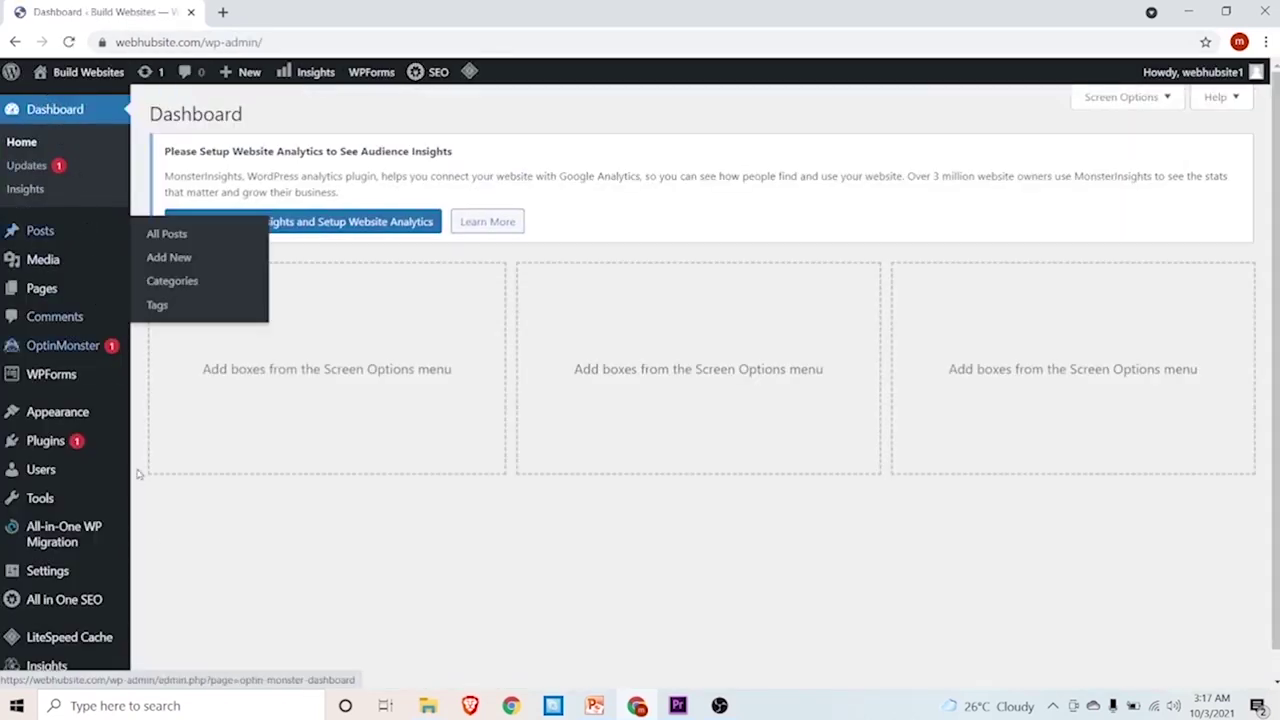
Step: Save the Post name permalink structure /%postname%/ and view the site's front page
{"action": "scroll", "coordinate": [139, 474], "scroll_direction": "down", "scroll_amount": 1}
{"action": "mouse_move", "coordinate": [143, 541]}
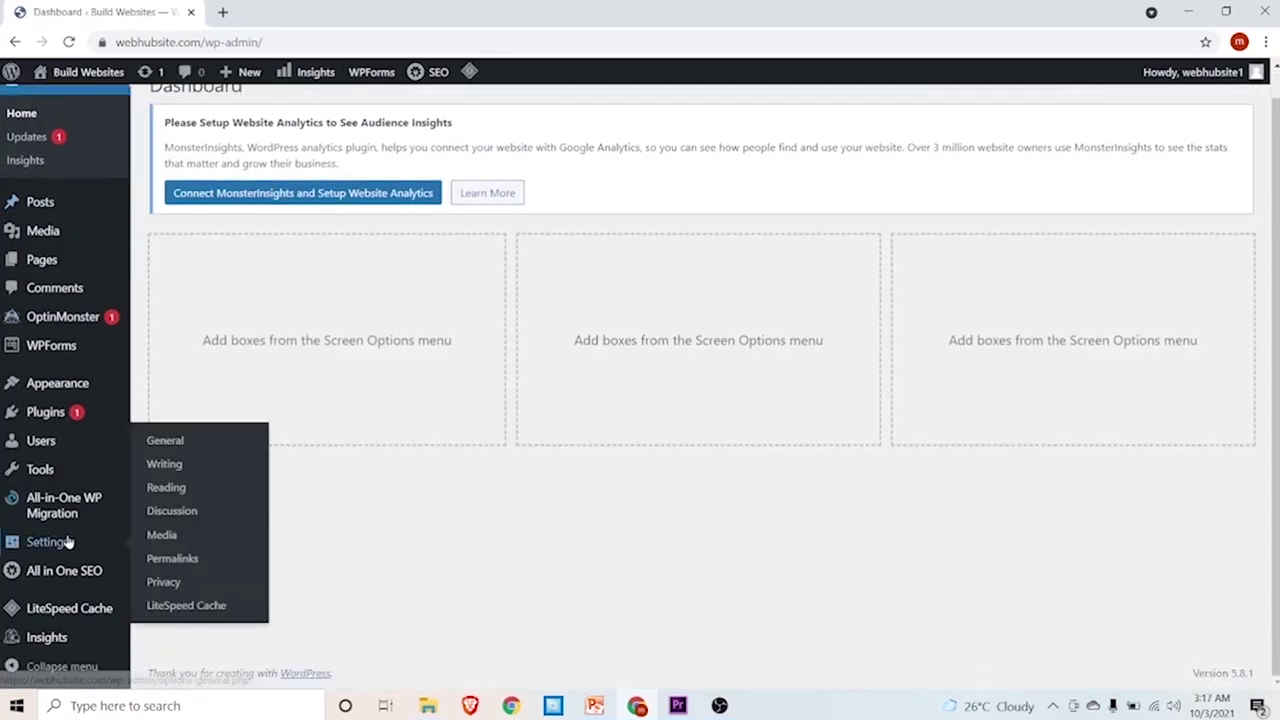
{"action": "left_click", "coordinate": [162, 560]}
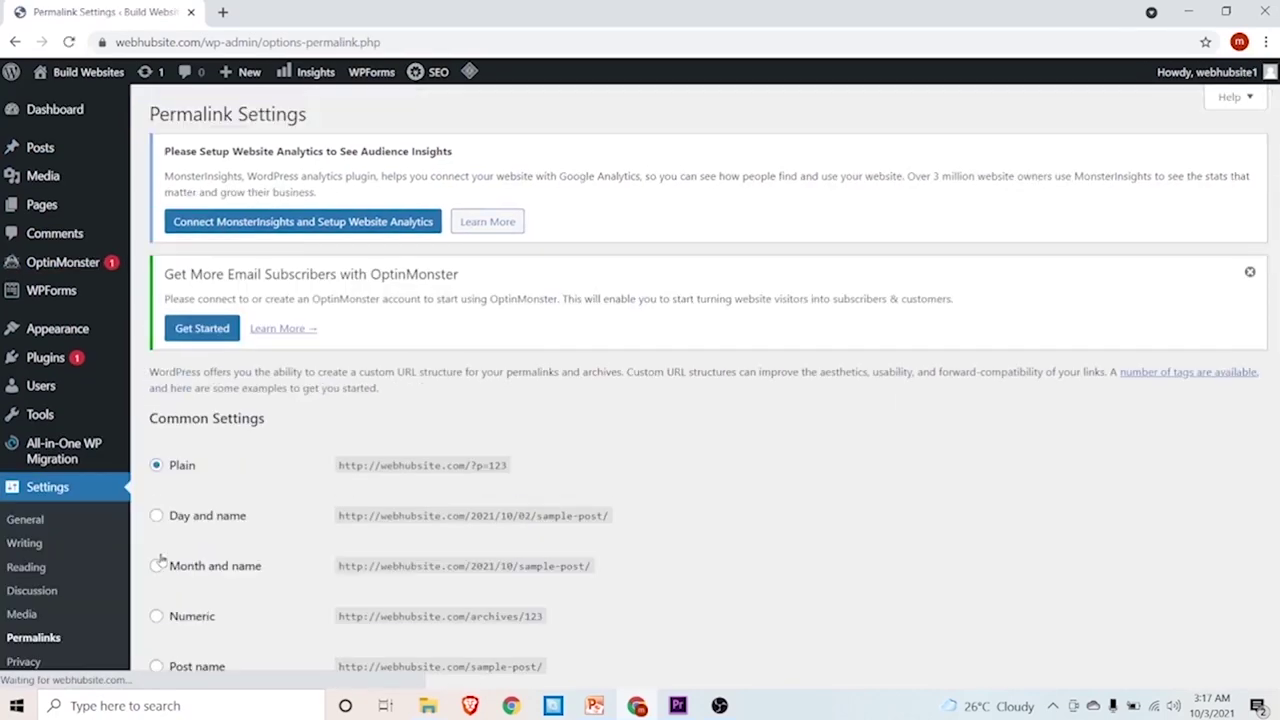
{"action": "scroll", "coordinate": [547, 511], "scroll_direction": "down", "scroll_amount": 3}
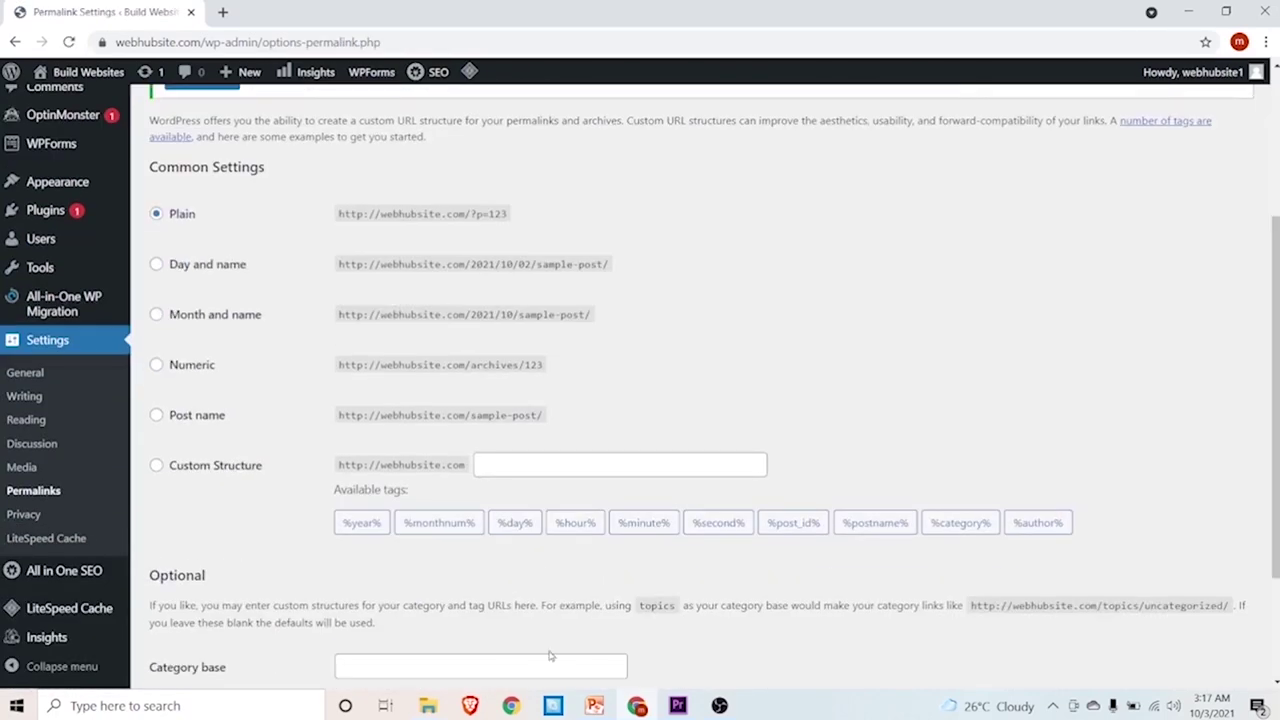
{"action": "left_click", "coordinate": [157, 416]}
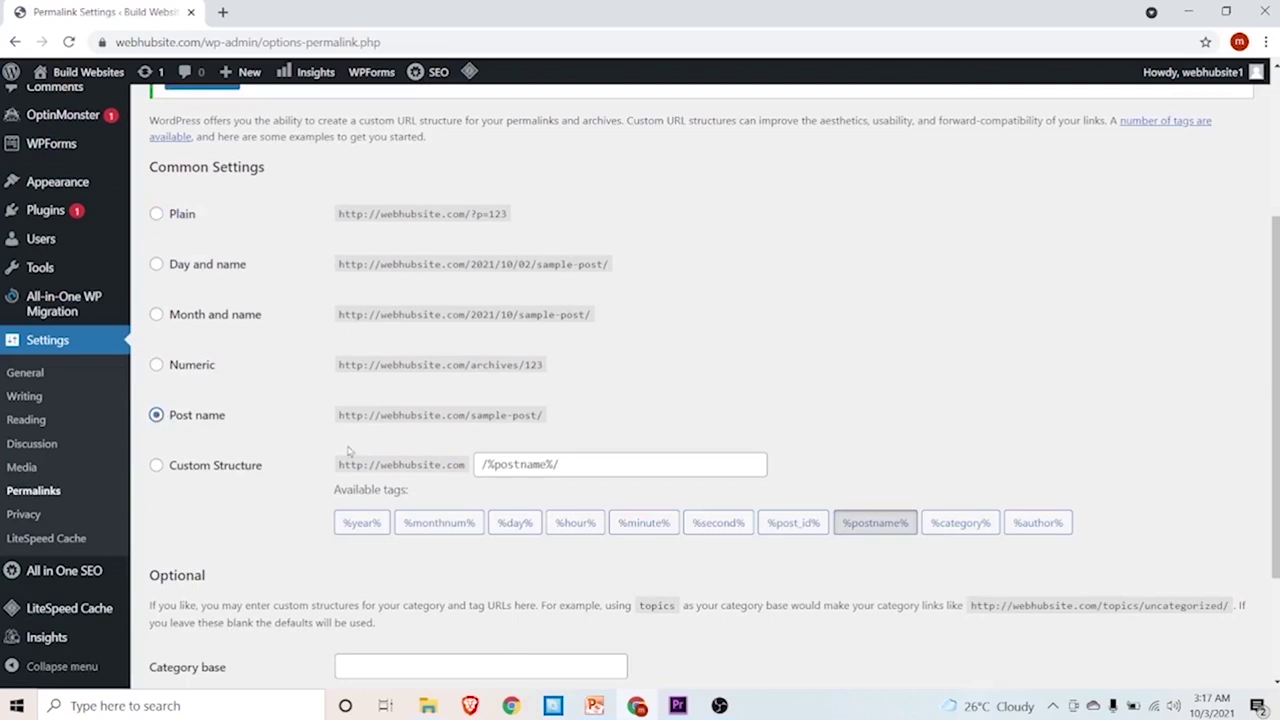
{"action": "scroll", "coordinate": [929, 342], "scroll_direction": "down", "scroll_amount": 2}
{"action": "left_click", "coordinate": [173, 610]}
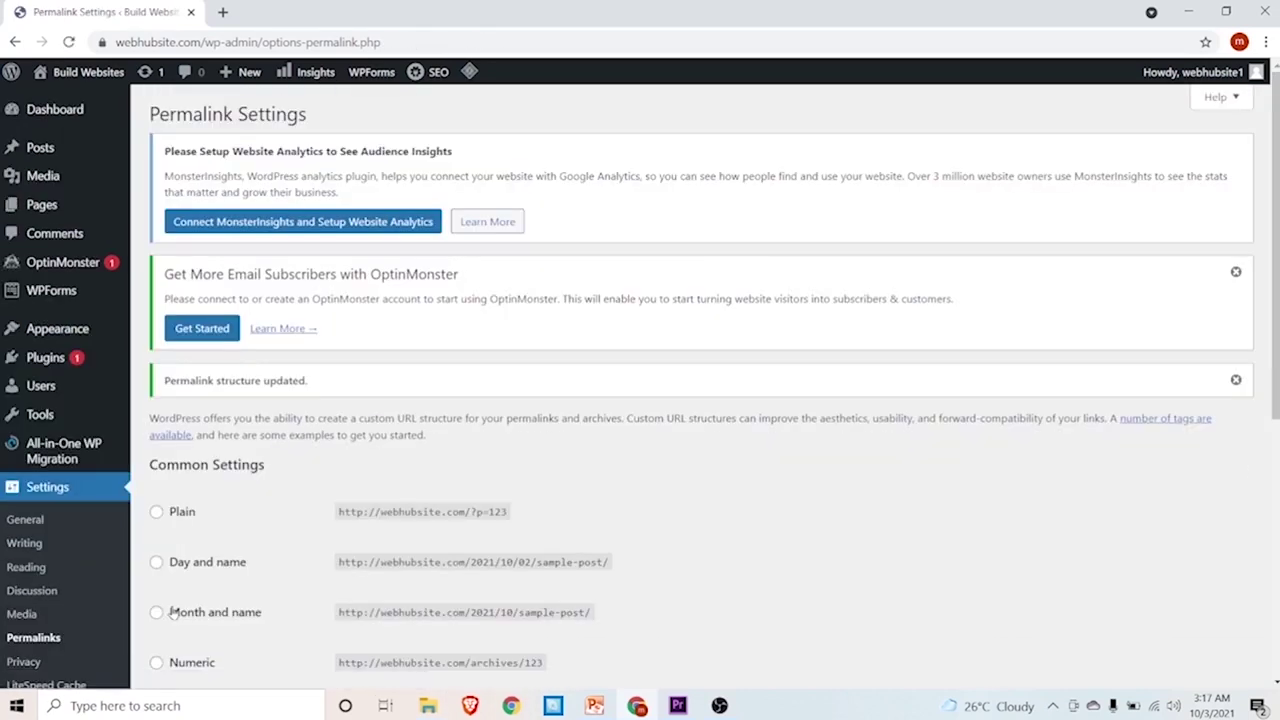
{"action": "mouse_move", "coordinate": [88, 72]}
{"action": "left_click", "coordinate": [80, 100]}
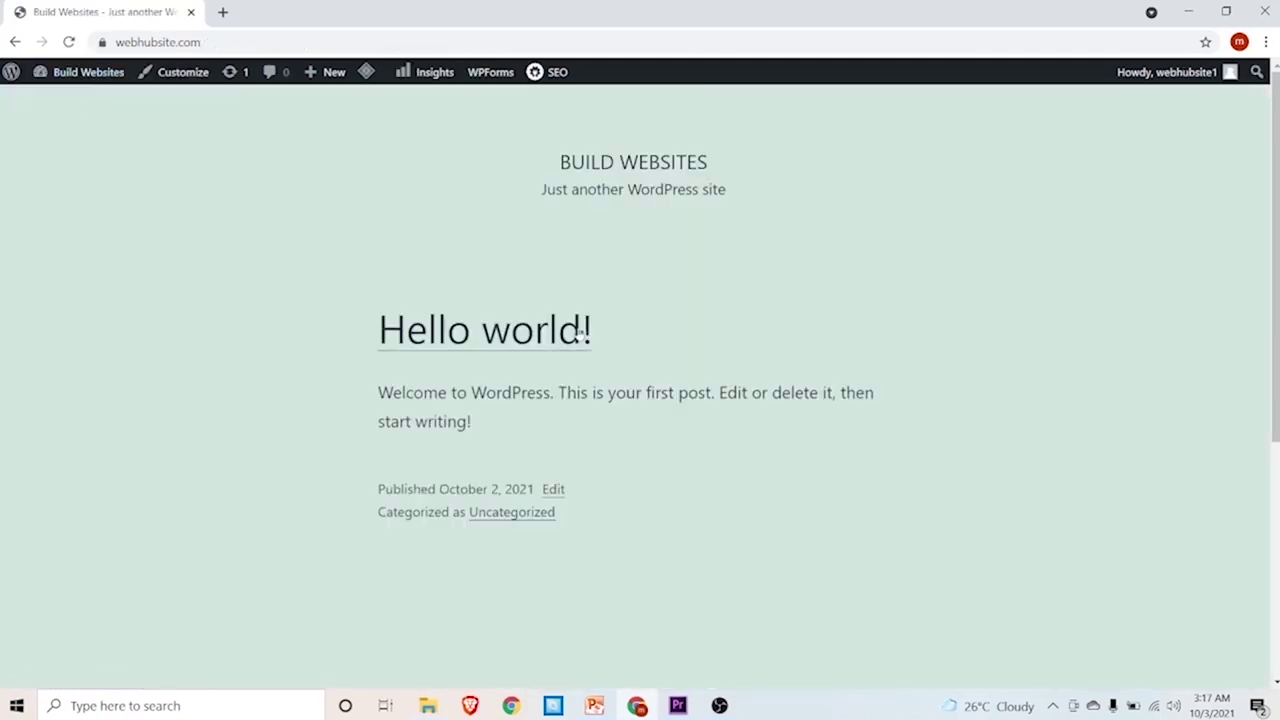
Step: Confirm the post and archive load at /hello-world/ and /category/uncategorized/, then go back to the Dashboard
{"action": "left_click", "coordinate": [578, 333]}
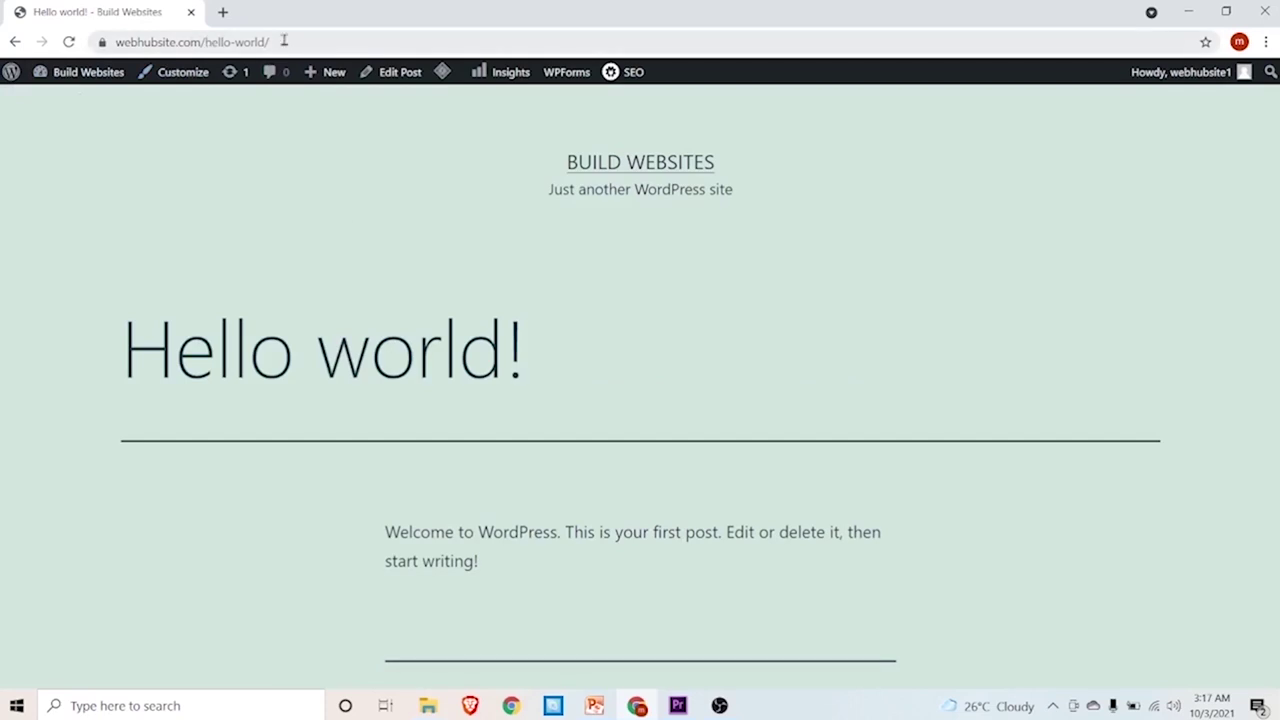
{"action": "scroll", "coordinate": [643, 340], "scroll_direction": "down", "scroll_amount": 3}
{"action": "left_click", "coordinate": [836, 362]}
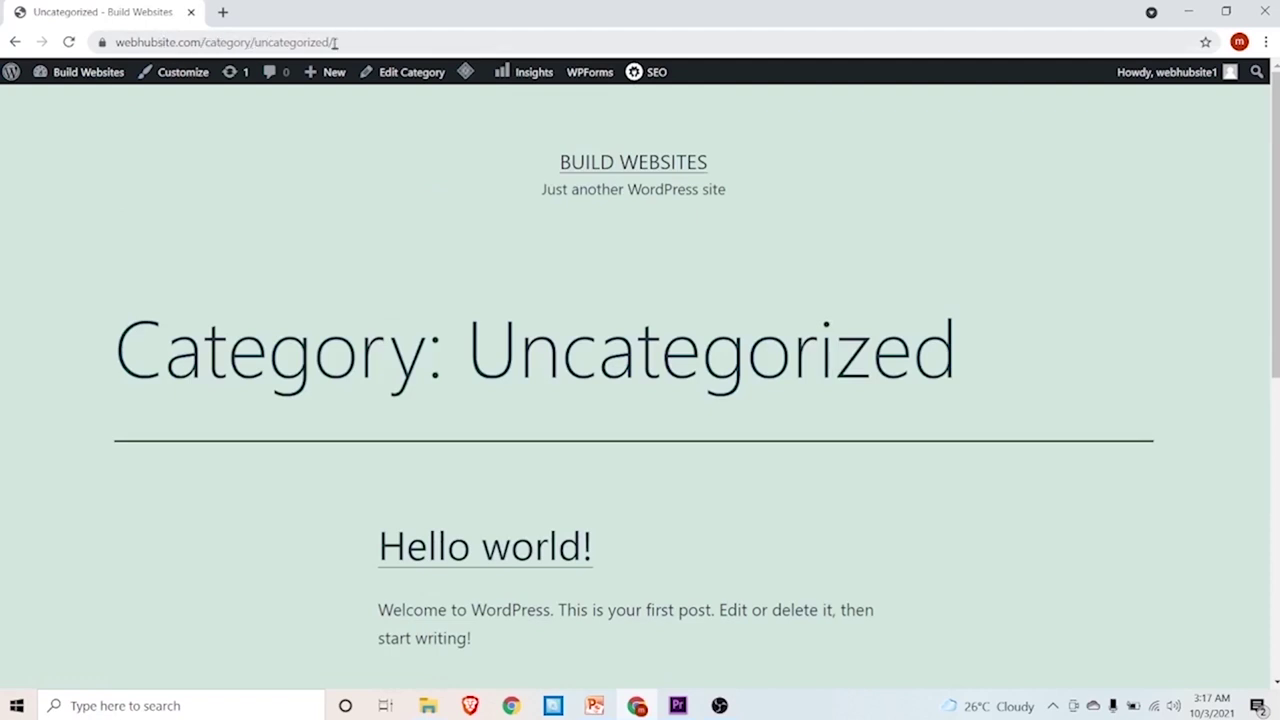
{"action": "left_click", "coordinate": [628, 160]}
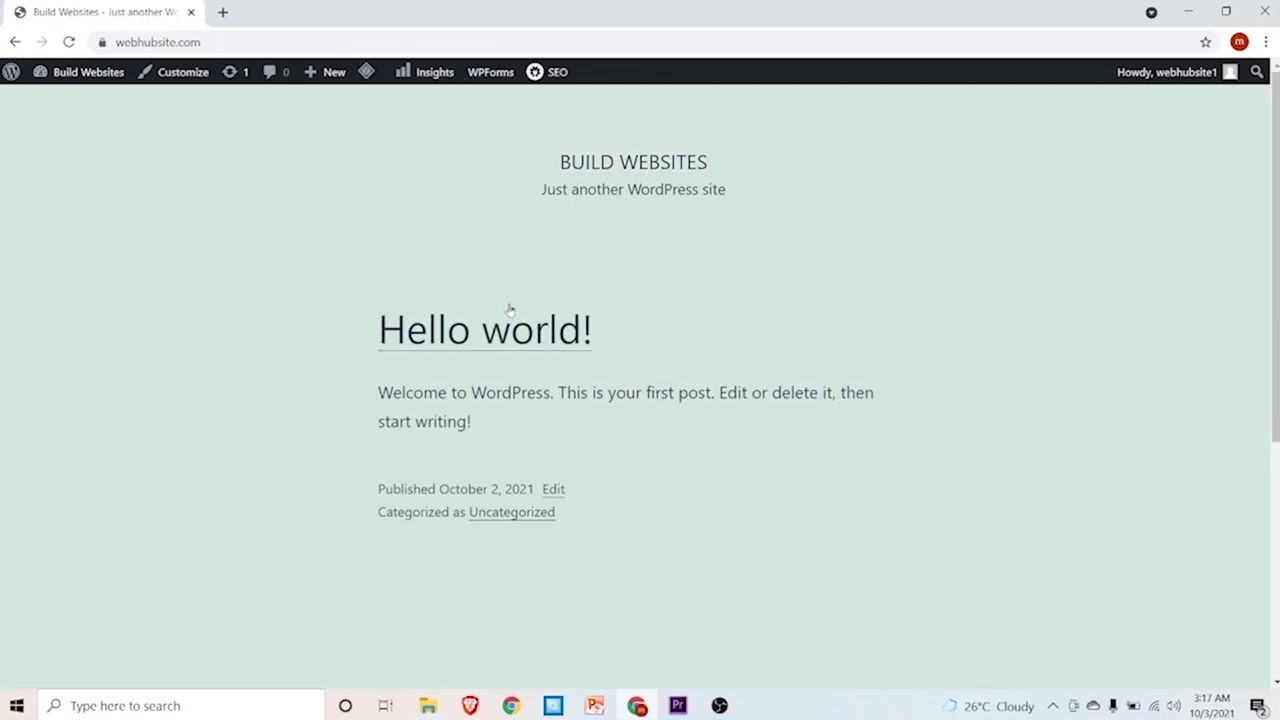
{"action": "mouse_move", "coordinate": [78, 78]}
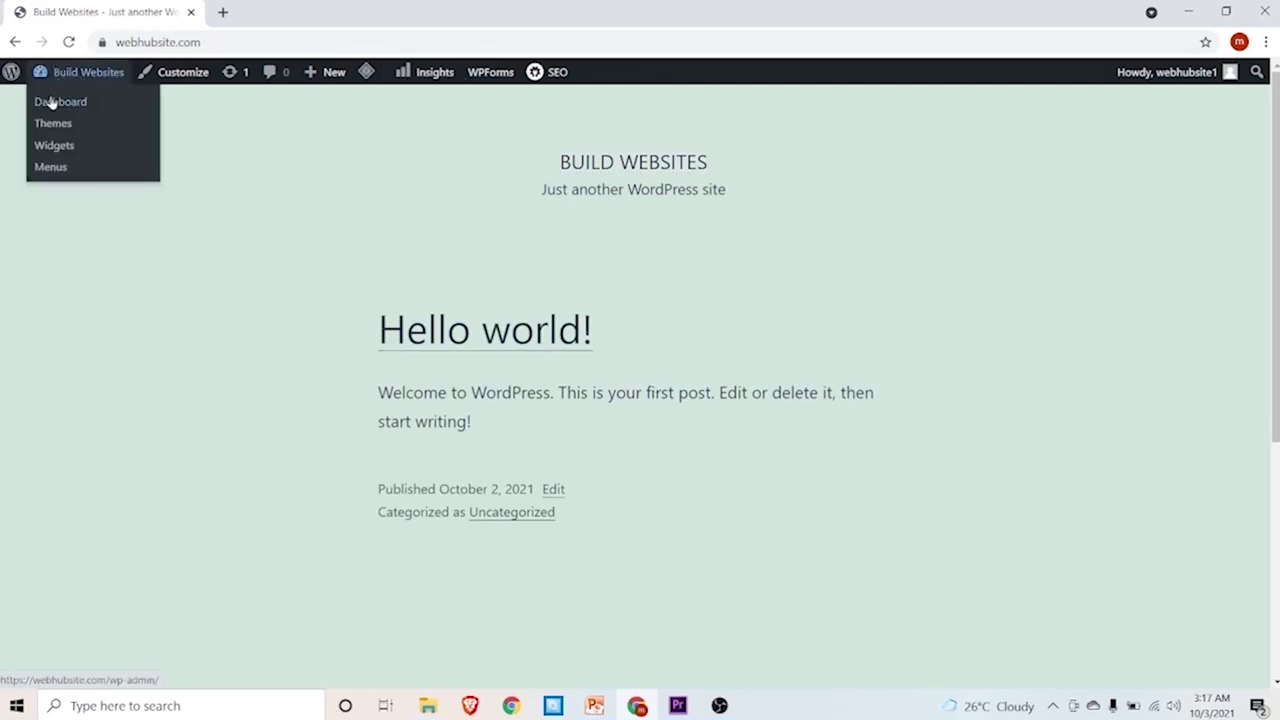
{"action": "left_click", "coordinate": [55, 104]}
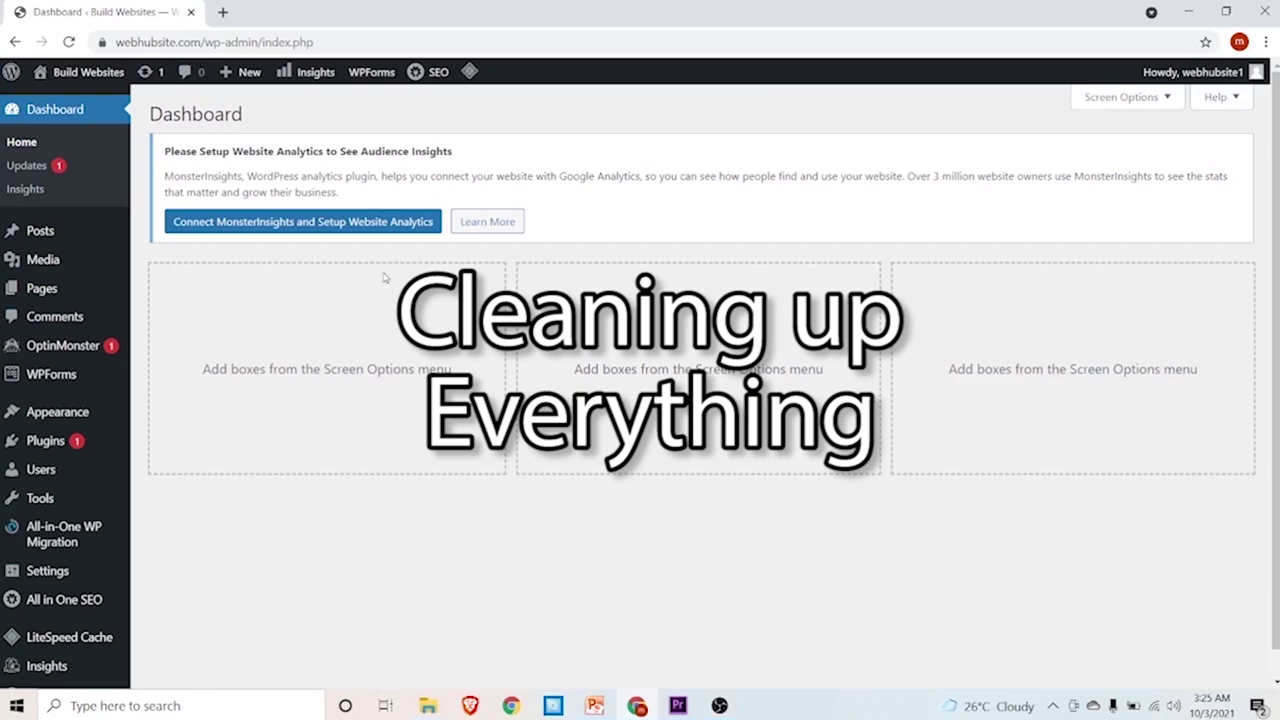
Step: Move all posts, including Hello world!, to the Trash
{"action": "mouse_move", "coordinate": [68, 234]}
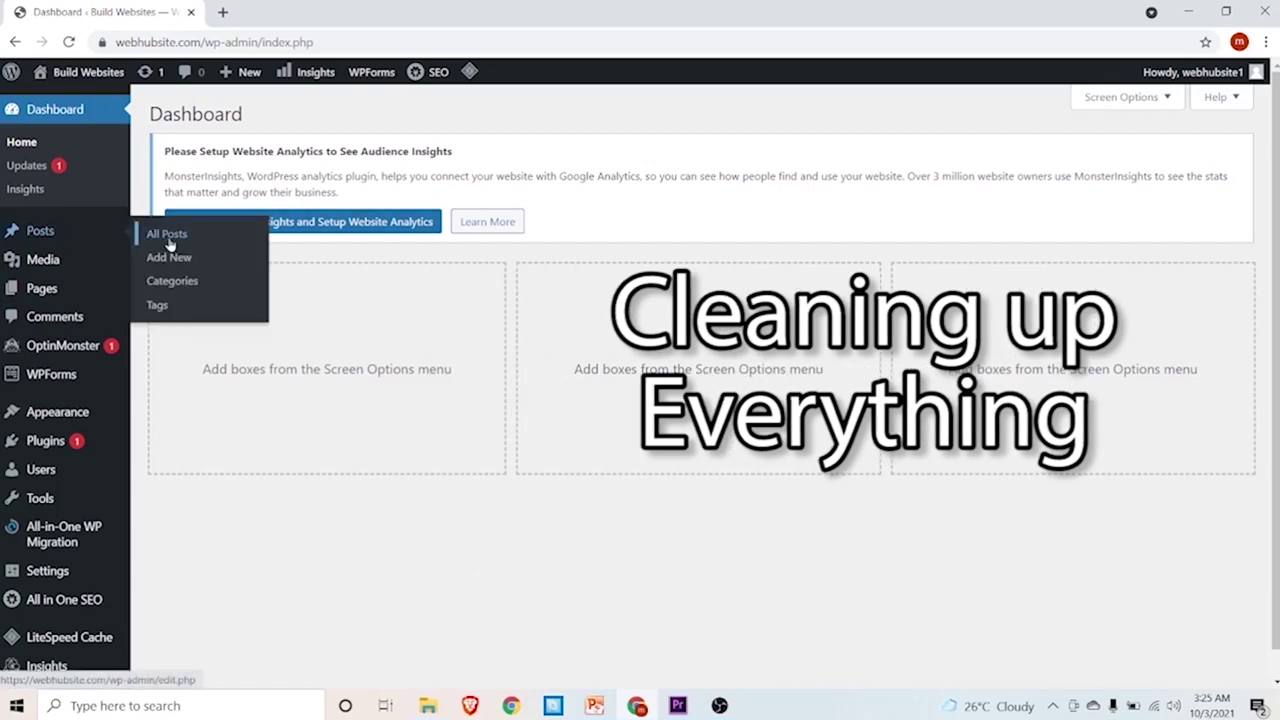
{"action": "left_click", "coordinate": [168, 238]}
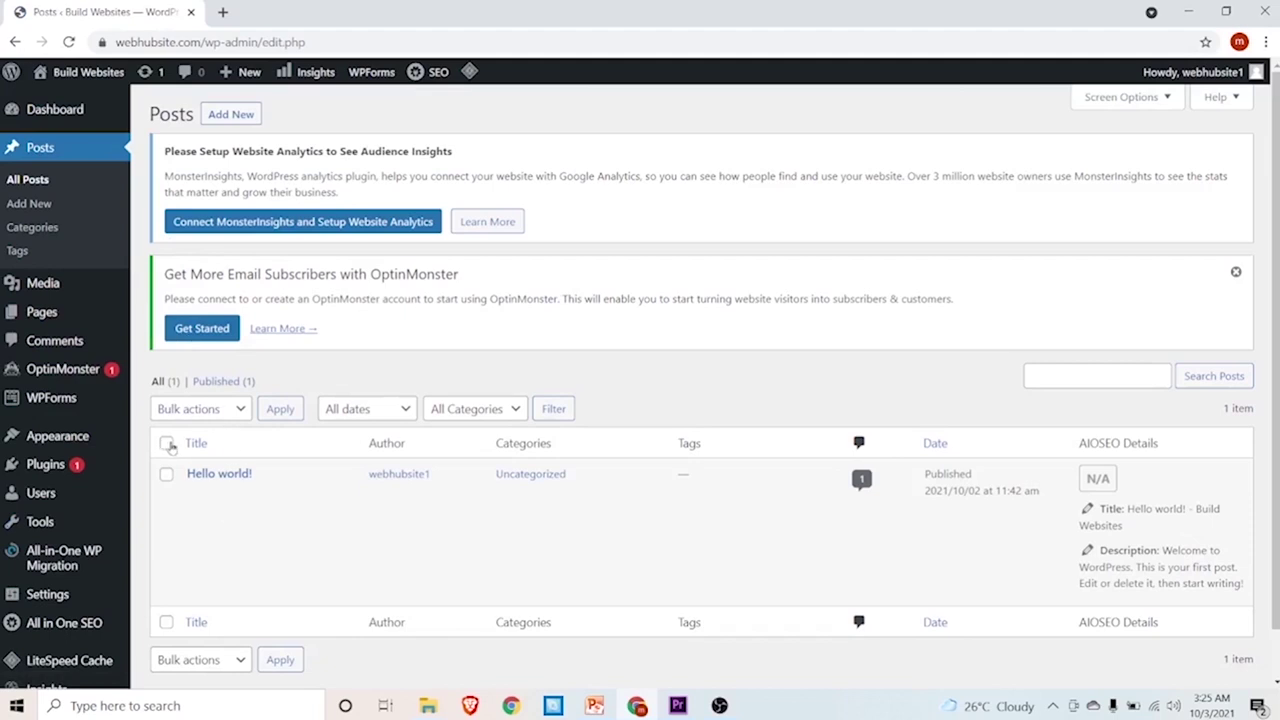
{"action": "left_click", "coordinate": [167, 444]}
{"action": "left_click", "coordinate": [200, 409]}
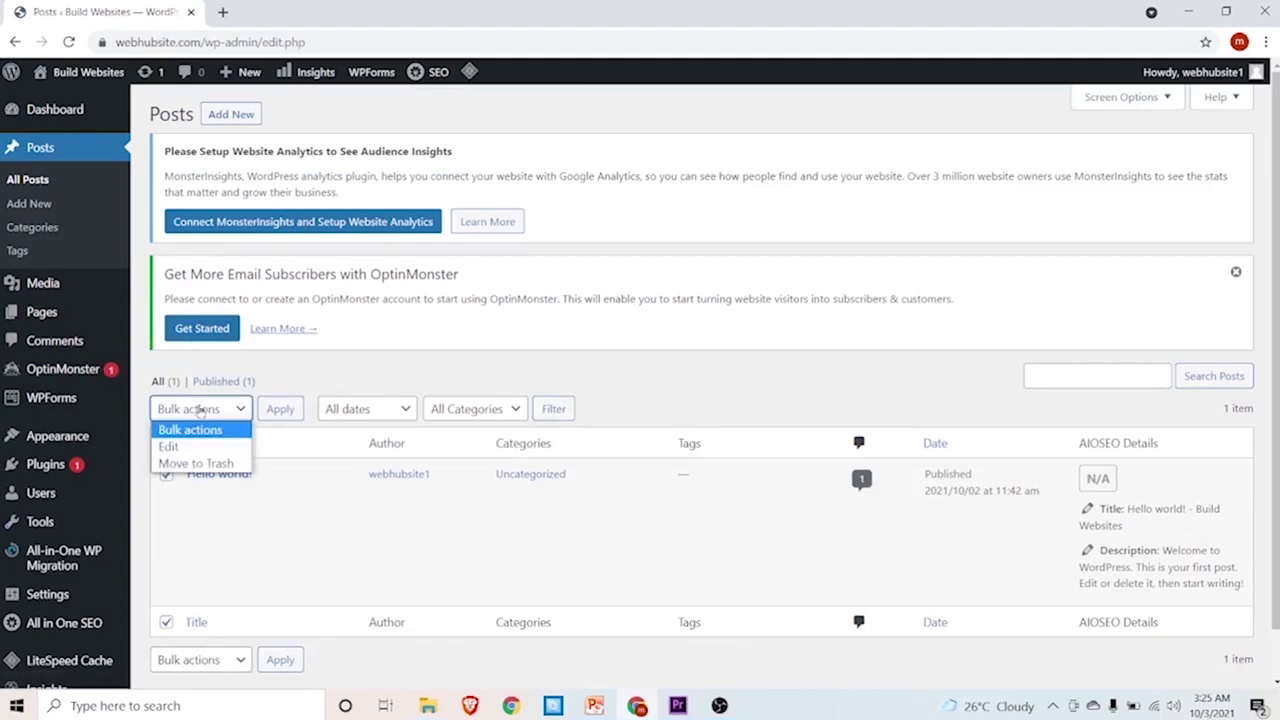
{"action": "left_click", "coordinate": [197, 464]}
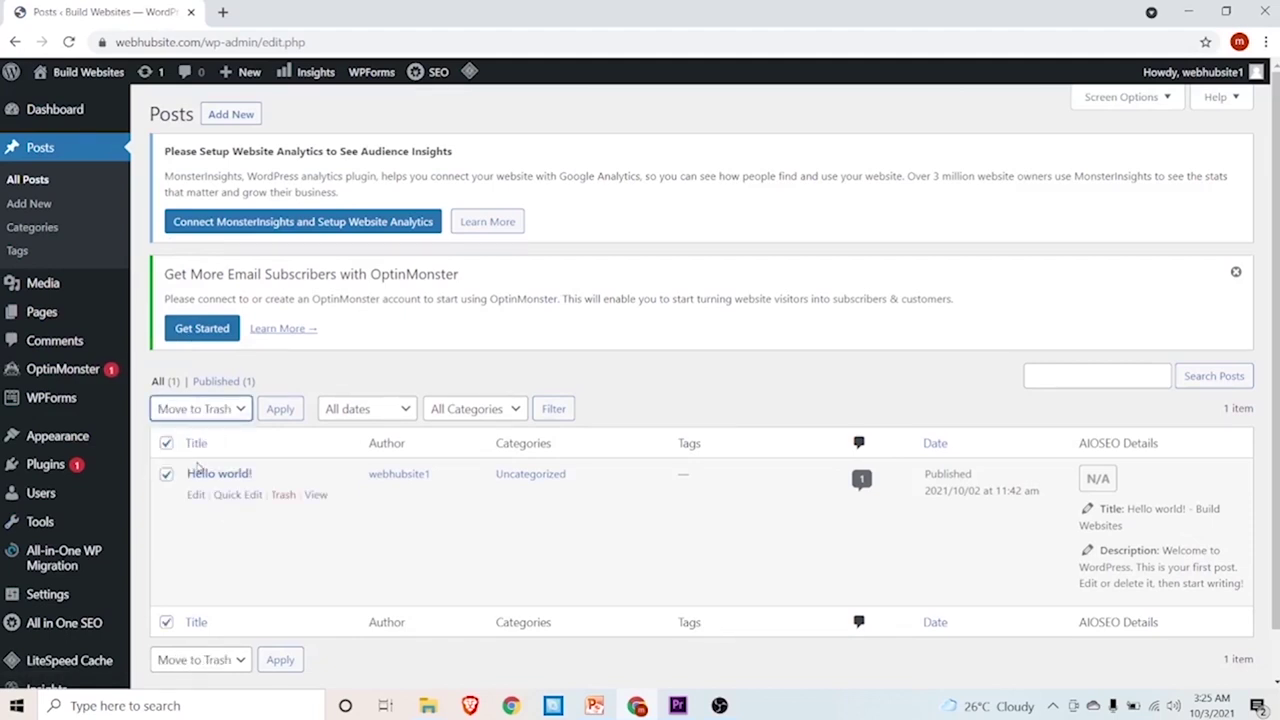
{"action": "left_click", "coordinate": [268, 413]}
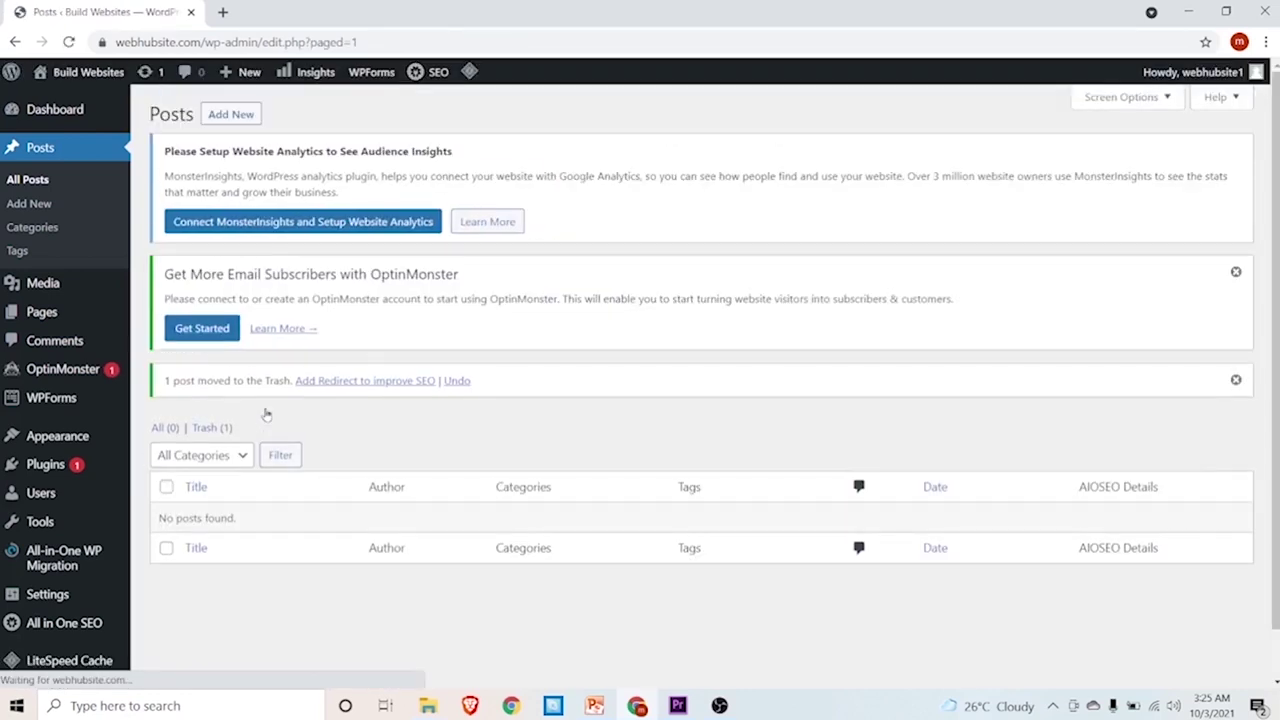
Step: Permanently delete every post in the Posts Trash
{"action": "left_click", "coordinate": [216, 427]}
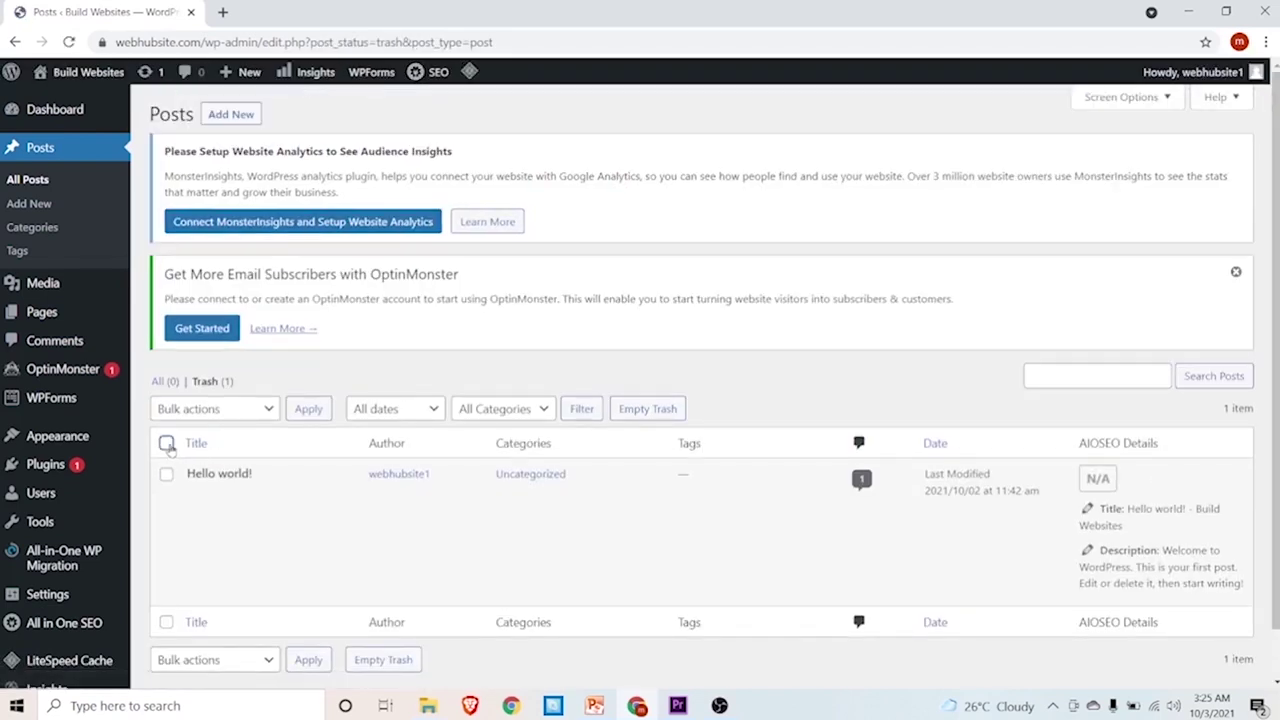
{"action": "left_click", "coordinate": [166, 443]}
{"action": "left_click", "coordinate": [240, 416]}
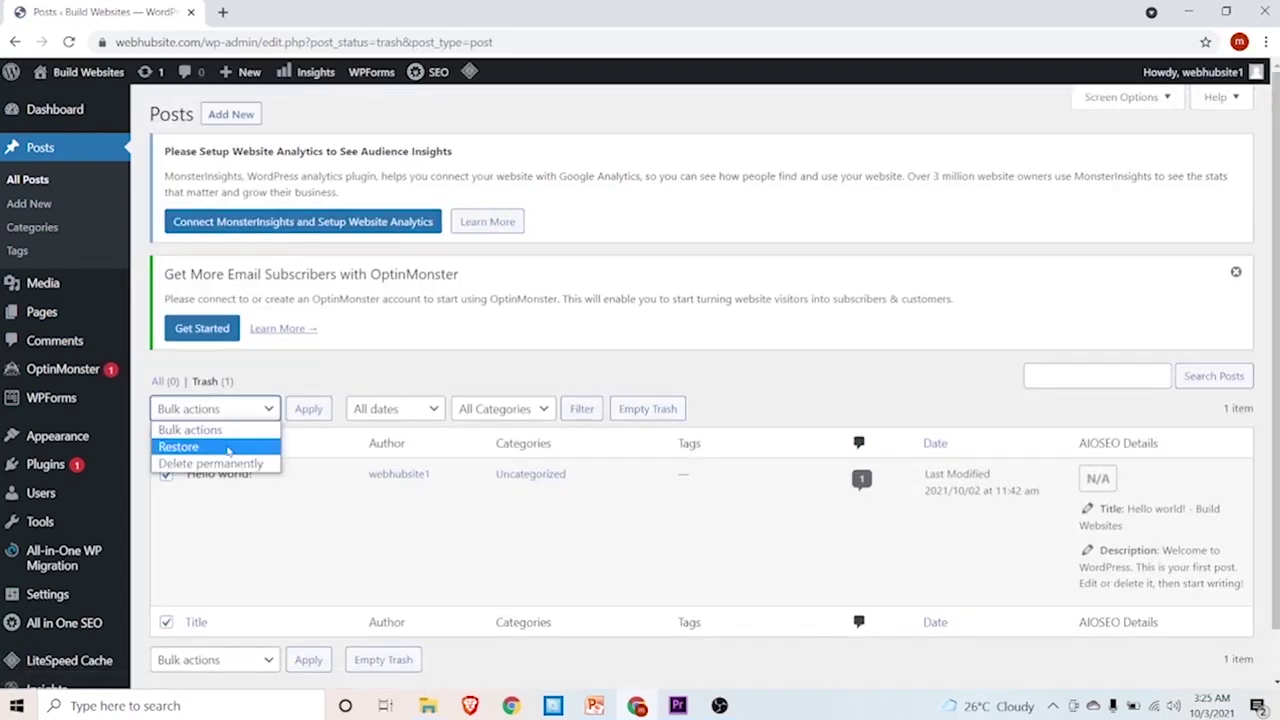
{"action": "left_click", "coordinate": [232, 465]}
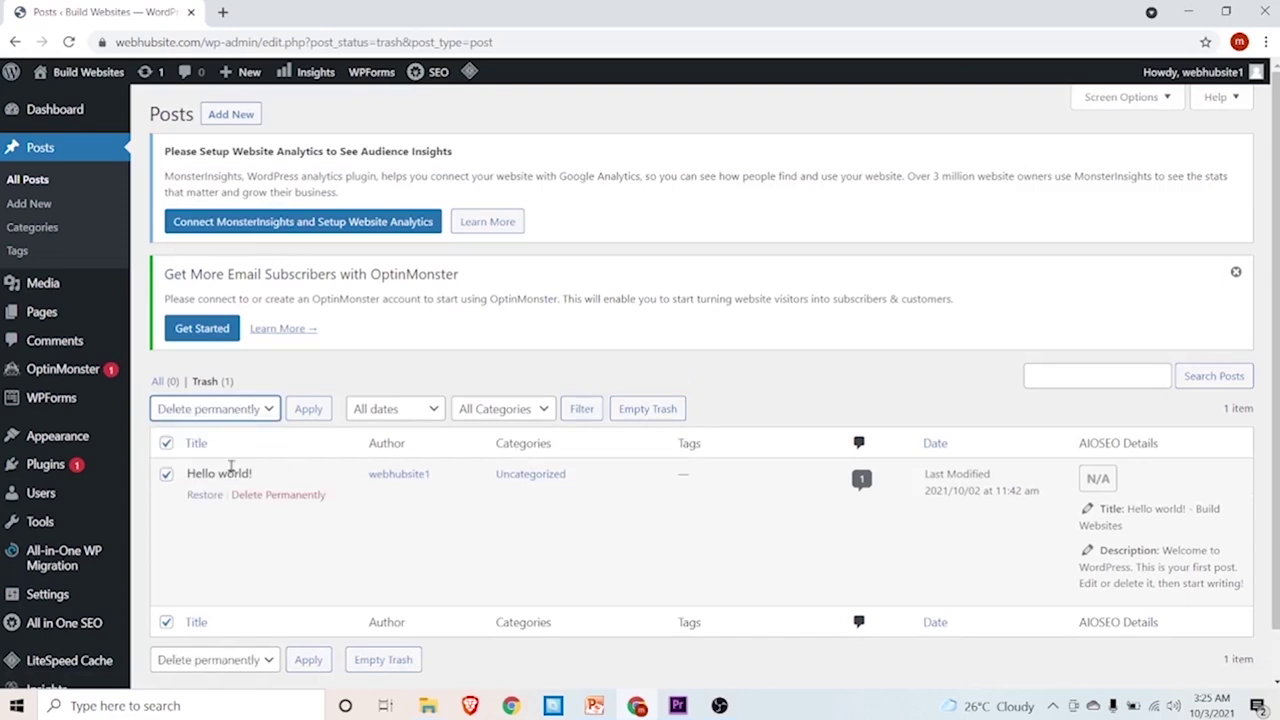
{"action": "left_click", "coordinate": [309, 412]}
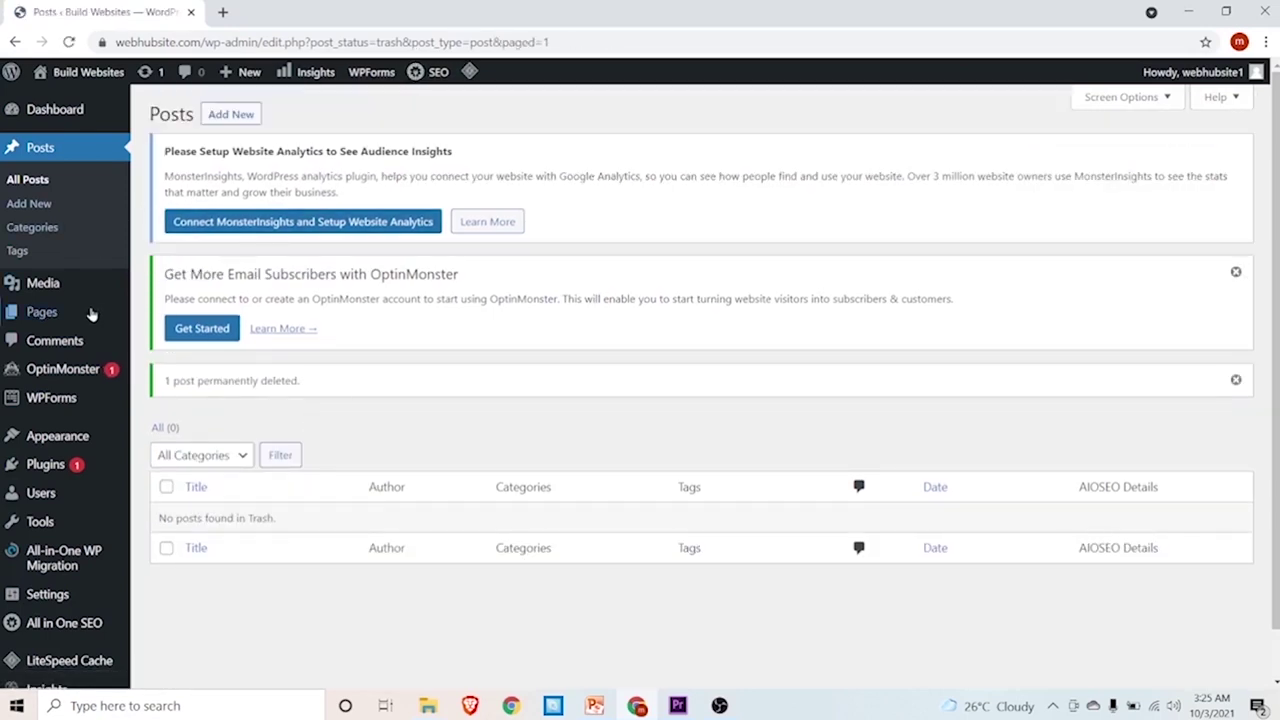
Step: Move the Privacy Policy and Sample Page pages to the Trash
{"action": "mouse_move", "coordinate": [89, 314]}
{"action": "left_click", "coordinate": [169, 315]}
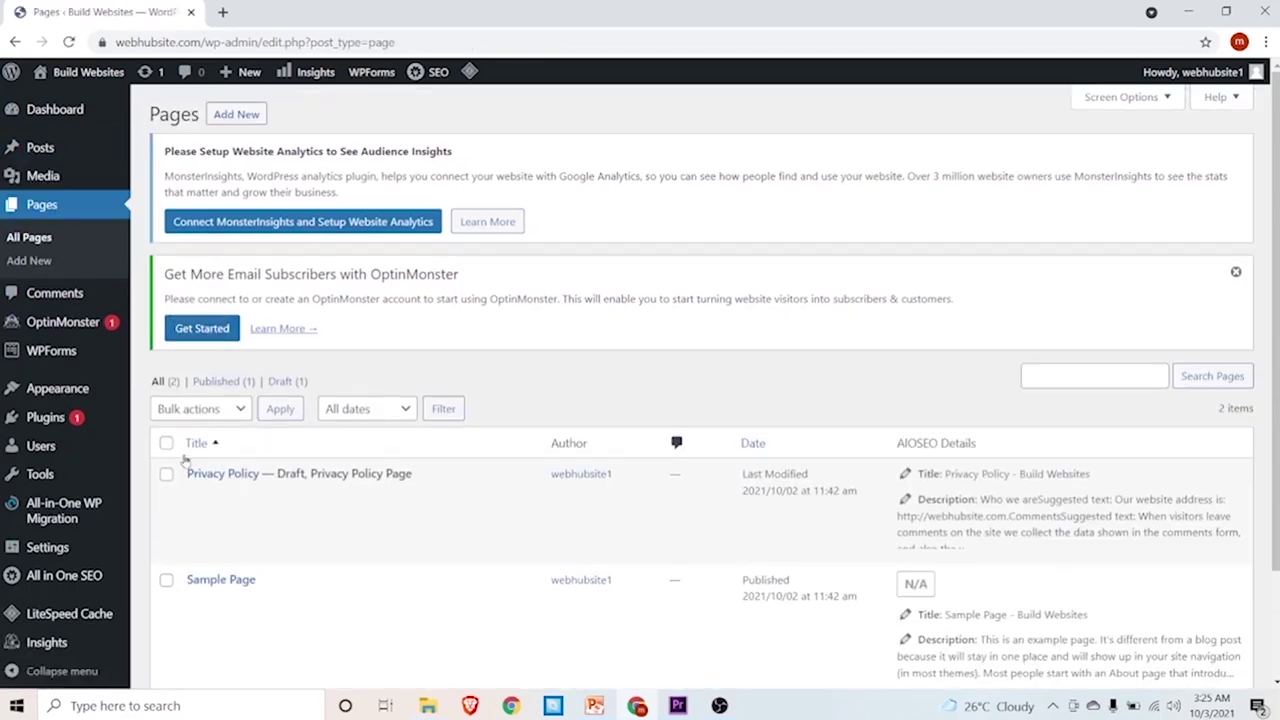
{"action": "left_click", "coordinate": [167, 444]}
{"action": "left_click", "coordinate": [205, 409]}
{"action": "left_click", "coordinate": [196, 463]}
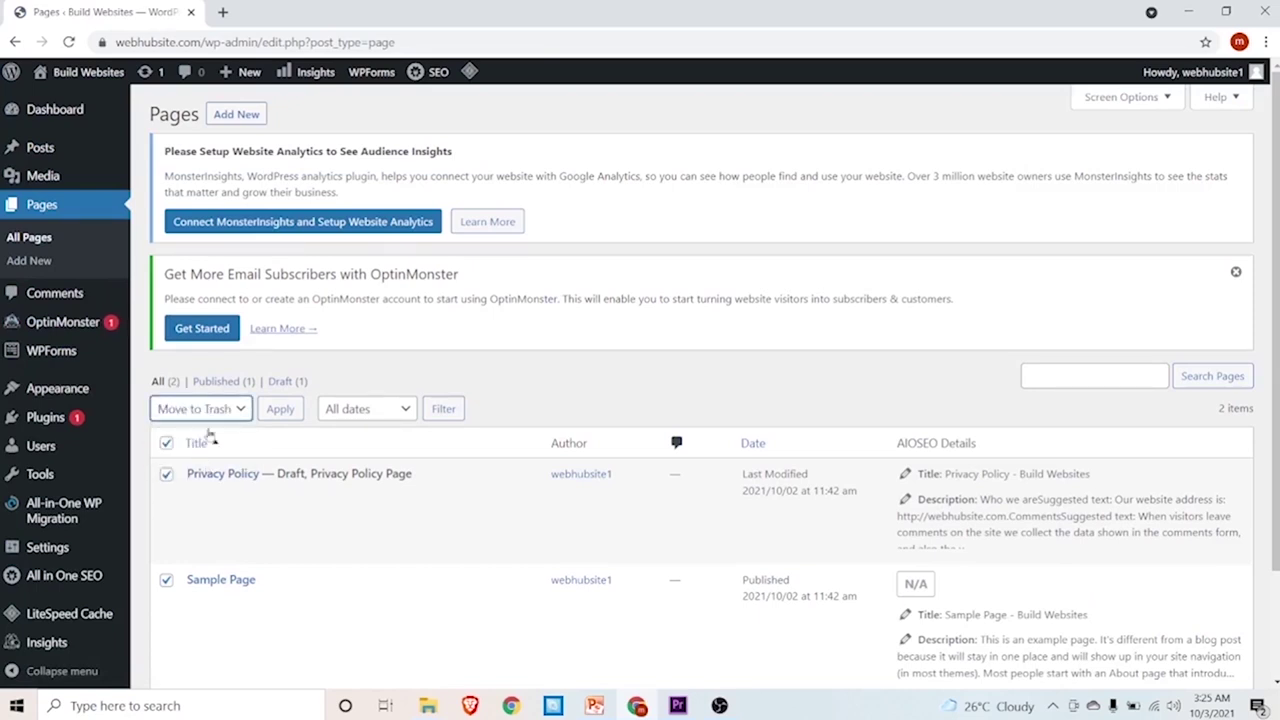
{"action": "left_click", "coordinate": [280, 409]}
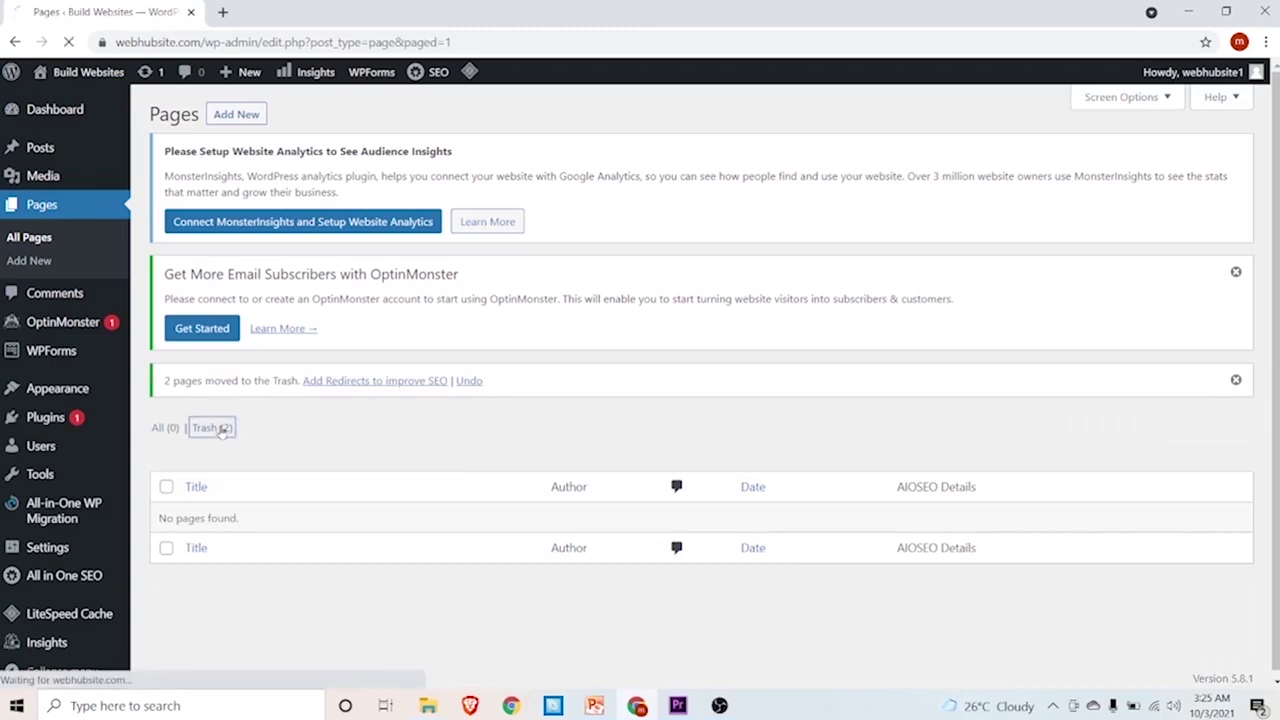
Step: Permanently delete both trashed pages
{"action": "left_click", "coordinate": [222, 430]}
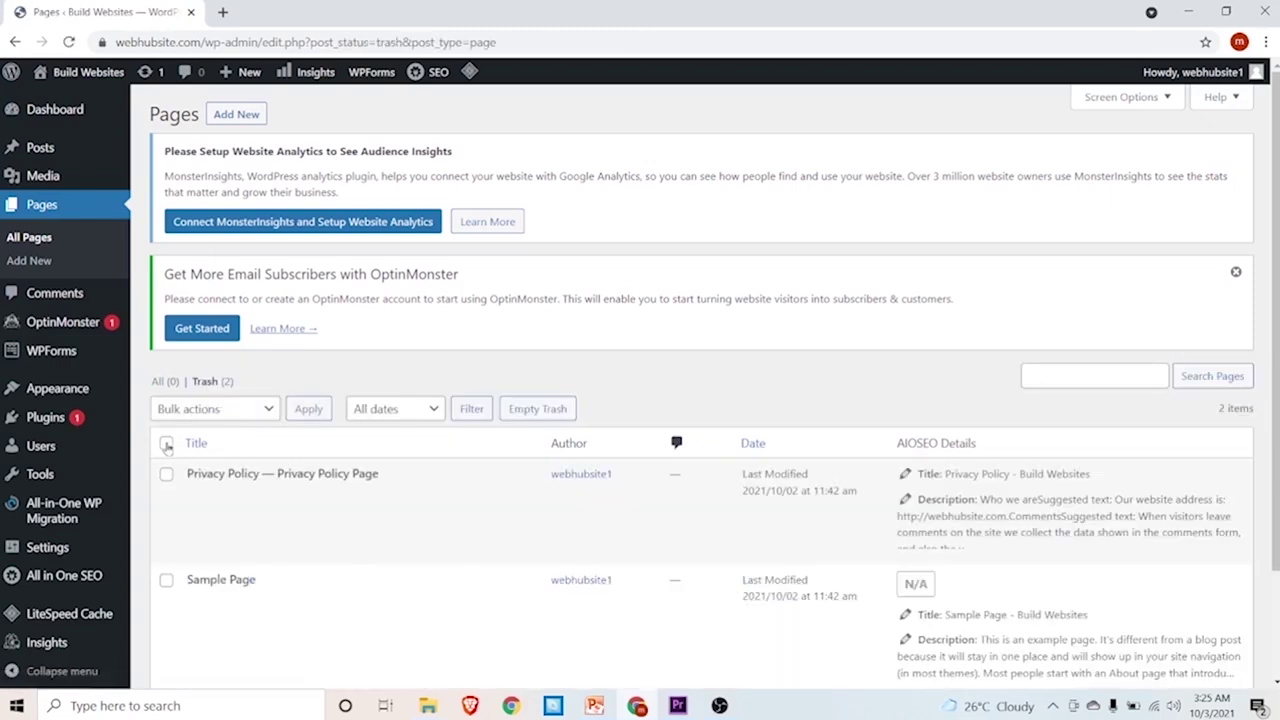
{"action": "left_click", "coordinate": [226, 410]}
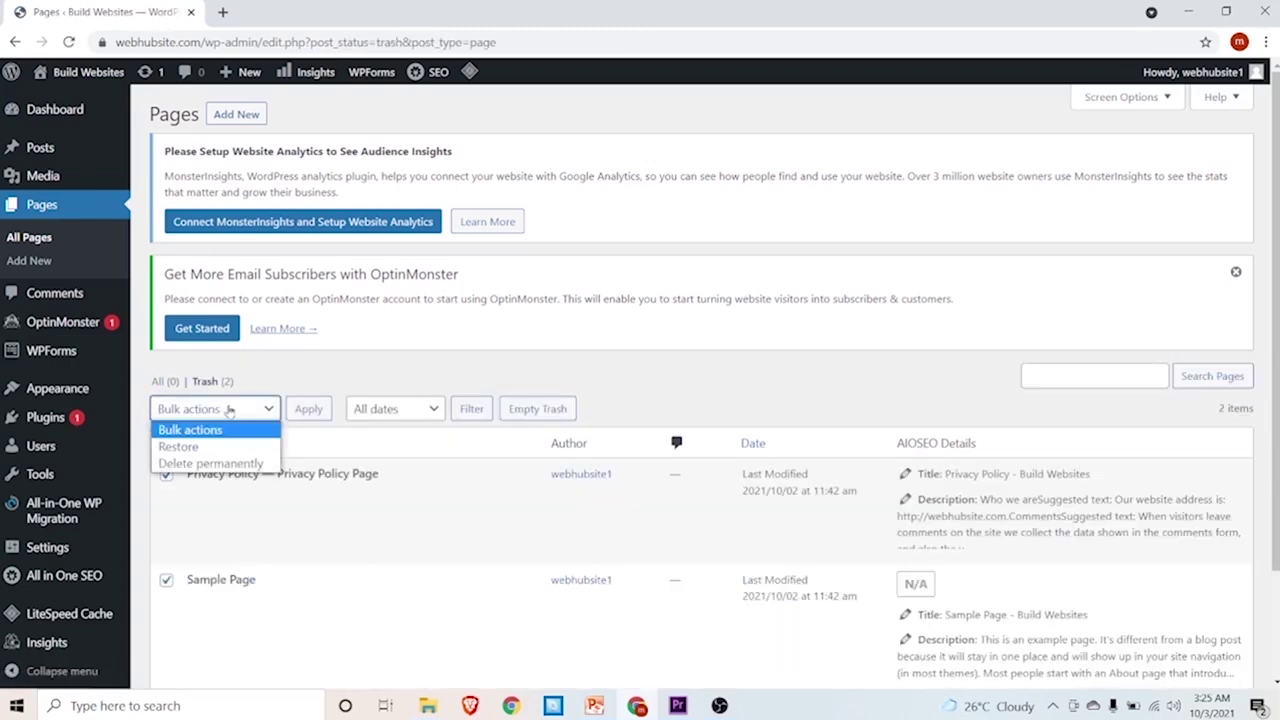
{"action": "left_click", "coordinate": [228, 466]}
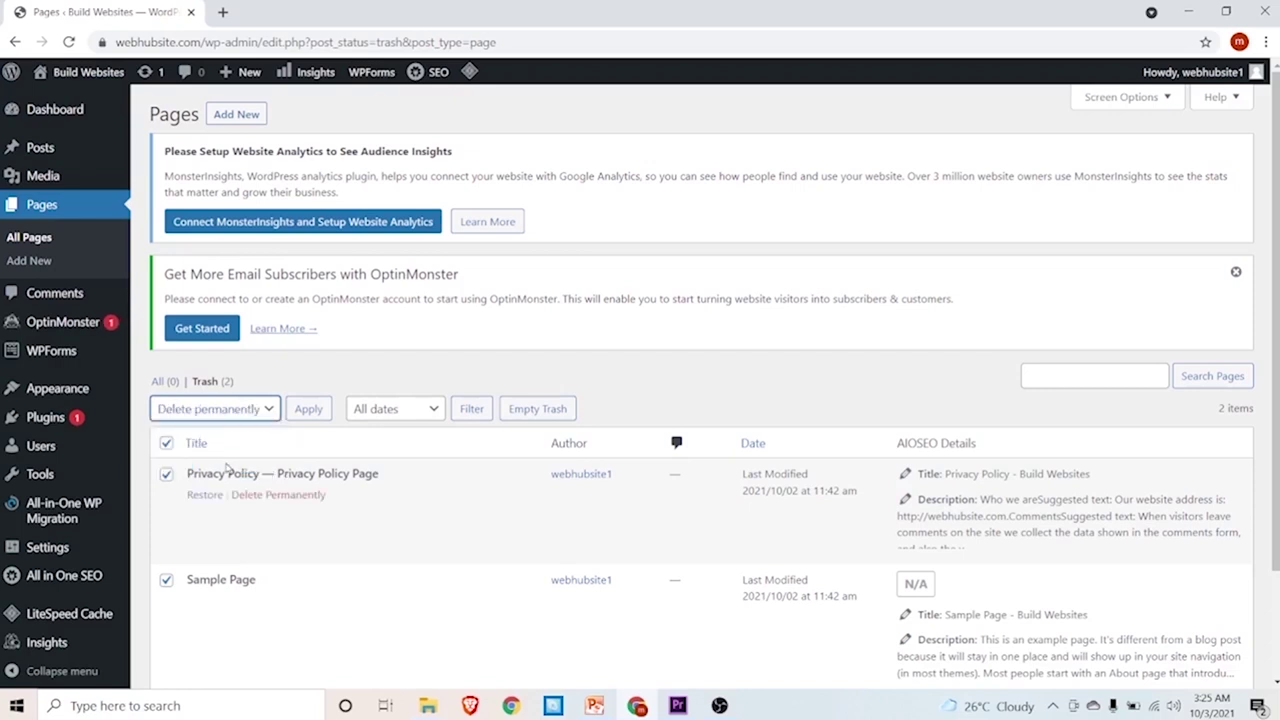
{"action": "left_click", "coordinate": [316, 412]}
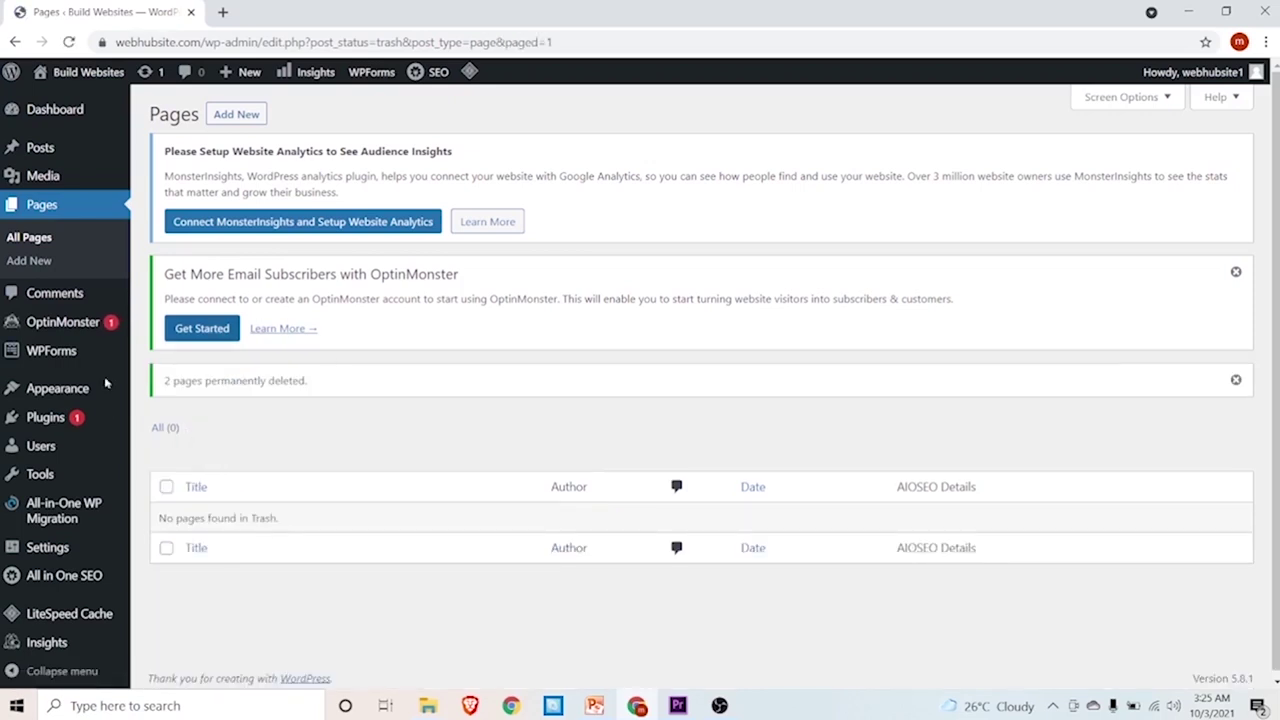
{"action": "mouse_move", "coordinate": [58, 423]}
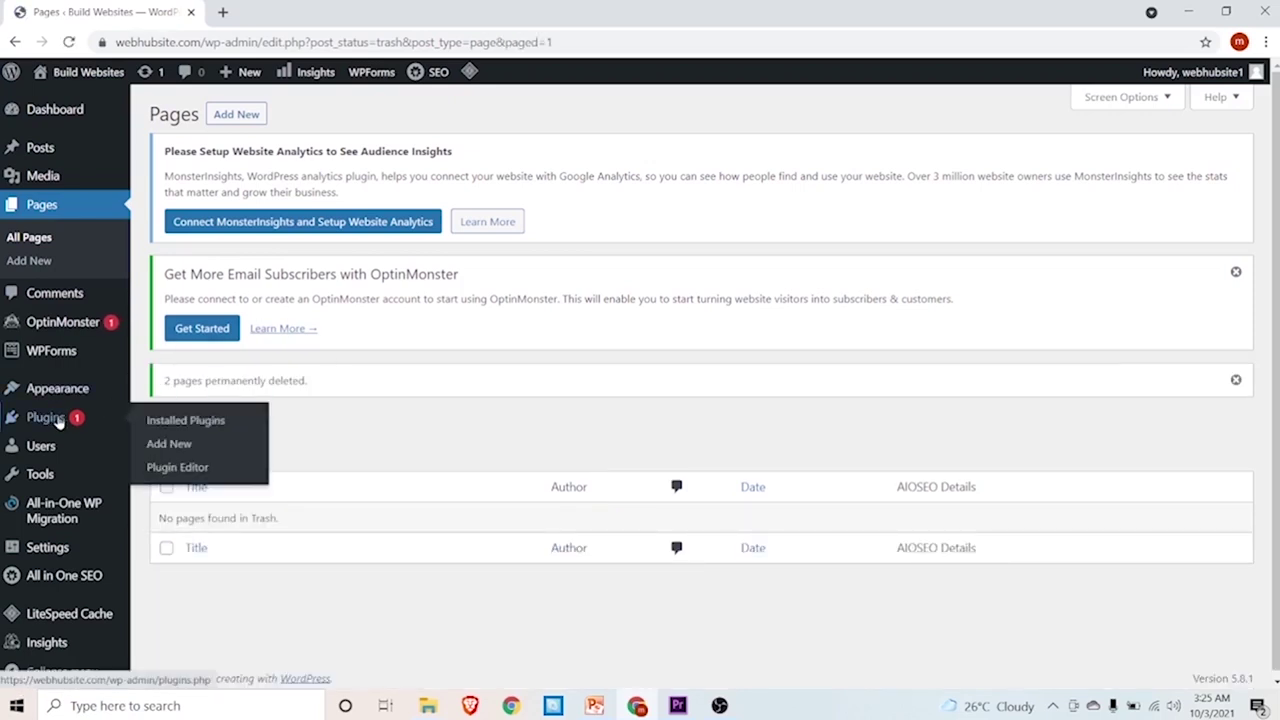
Step: Deactivate all eight installed plugins with the Deactivate bulk action
{"action": "left_click", "coordinate": [181, 422]}
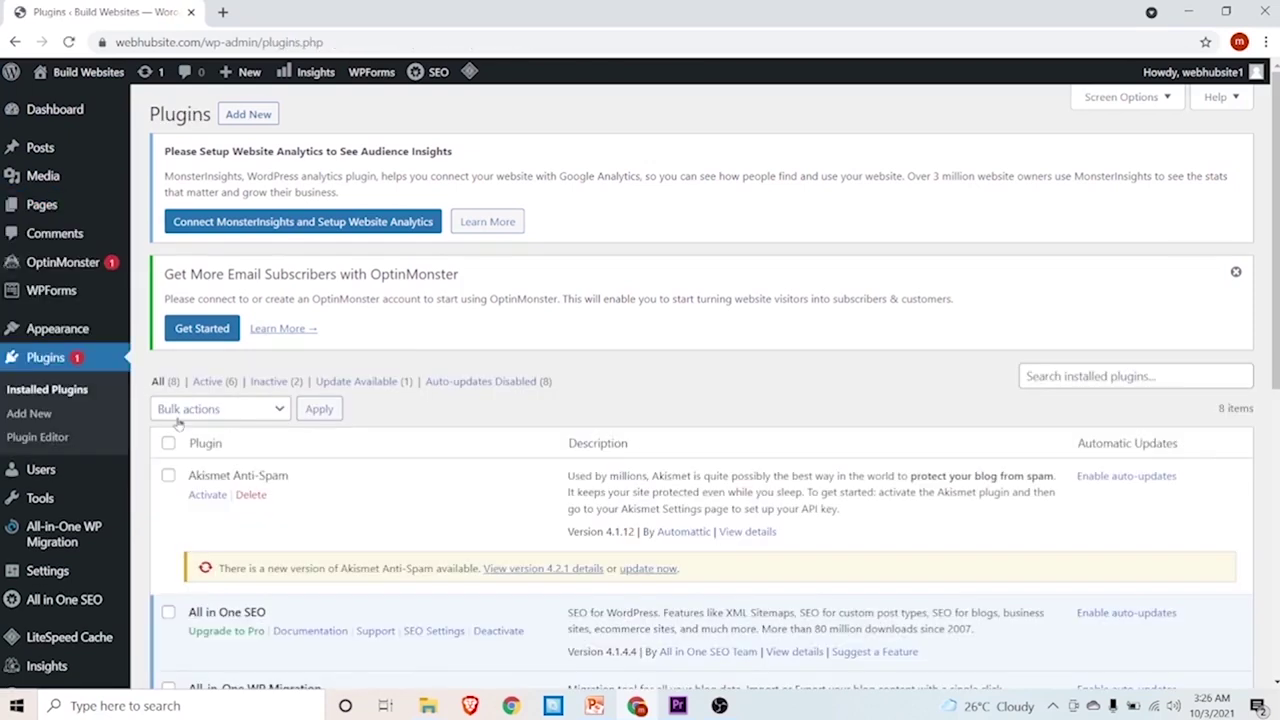
{"action": "scroll", "coordinate": [414, 513], "scroll_direction": "down", "scroll_amount": 3}
{"action": "scroll", "coordinate": [414, 513], "scroll_direction": "down", "scroll_amount": 2}
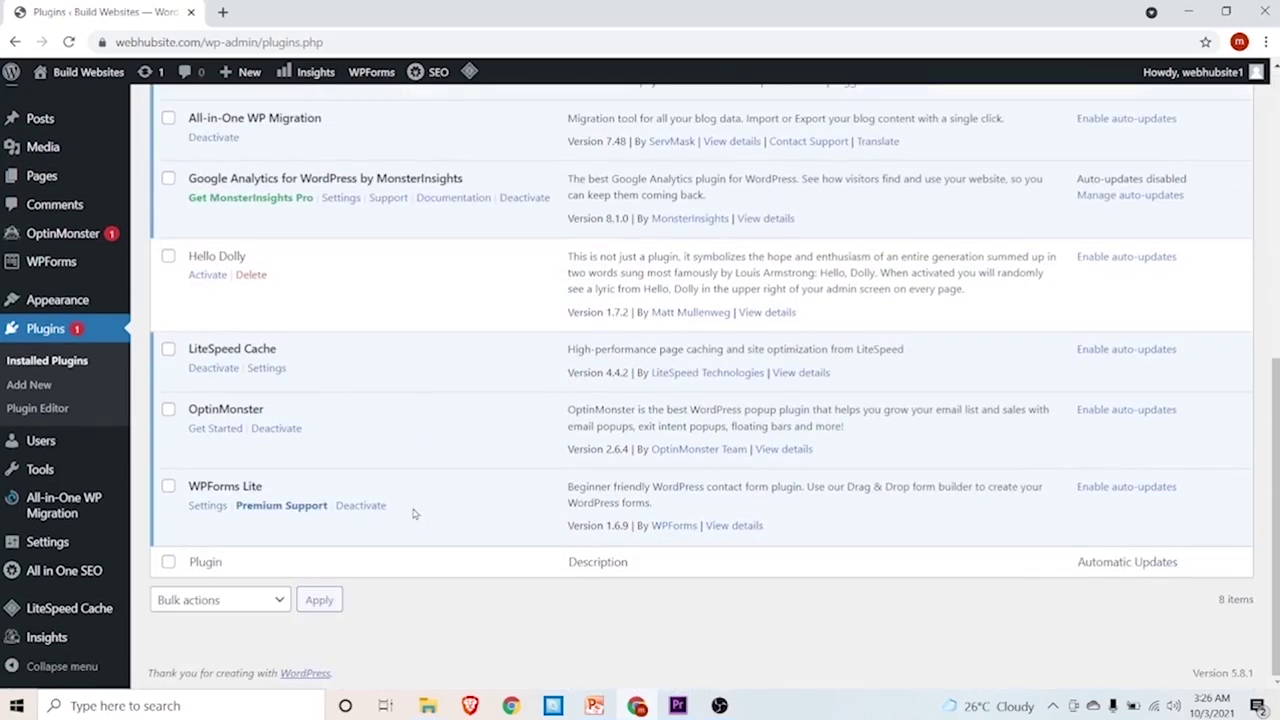
{"action": "scroll", "coordinate": [410, 510], "scroll_direction": "up", "scroll_amount": 3}
{"action": "scroll", "coordinate": [405, 508], "scroll_direction": "up", "scroll_amount": 2}
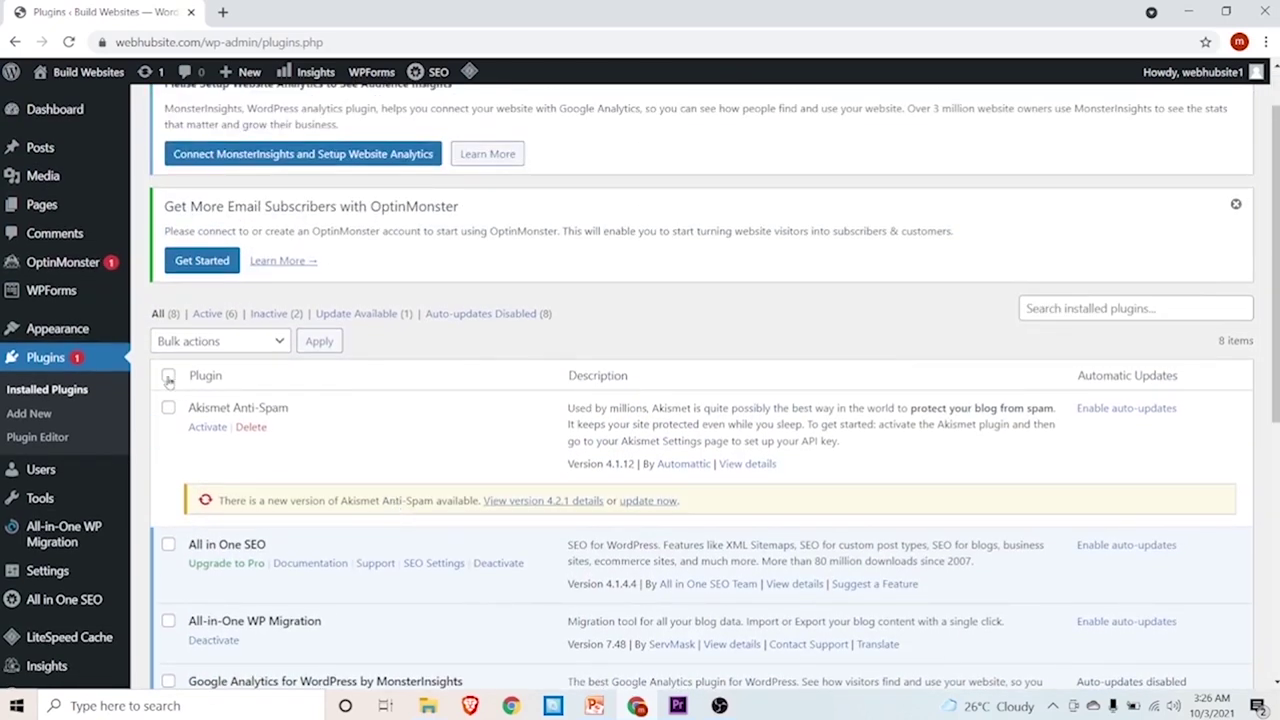
{"action": "left_click", "coordinate": [168, 377]}
{"action": "left_click", "coordinate": [229, 342]}
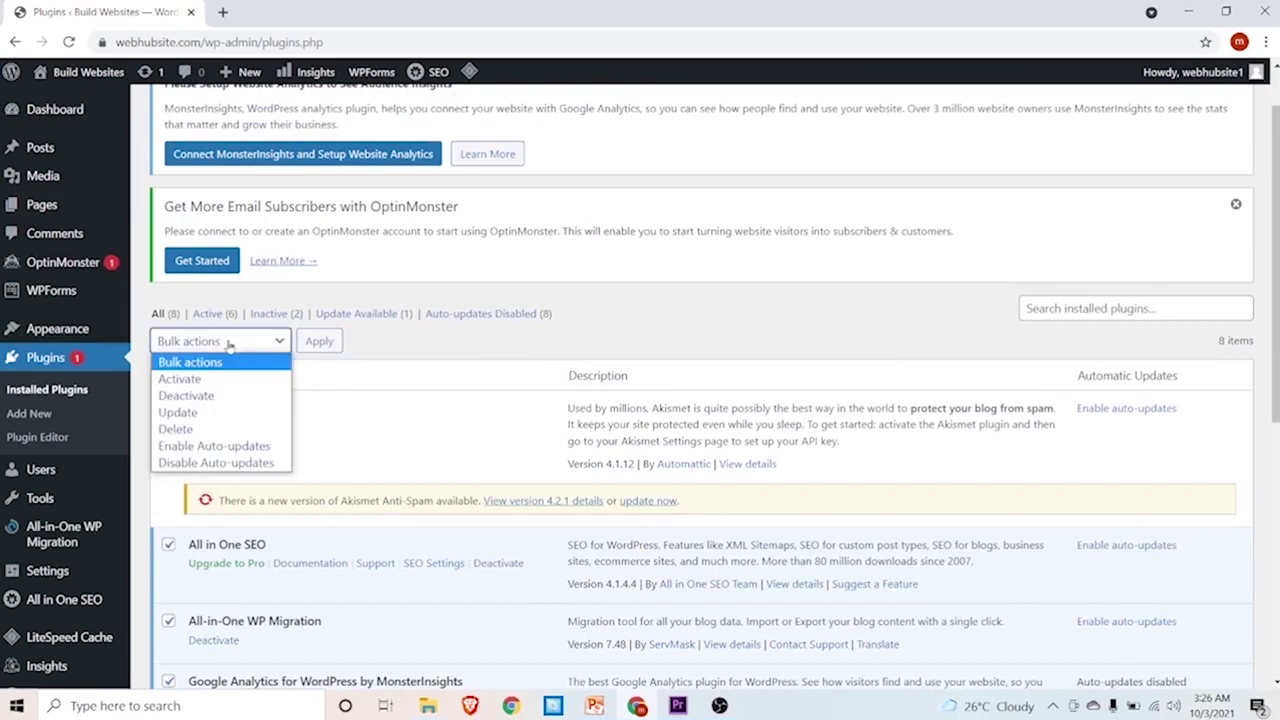
{"action": "left_click", "coordinate": [200, 396]}
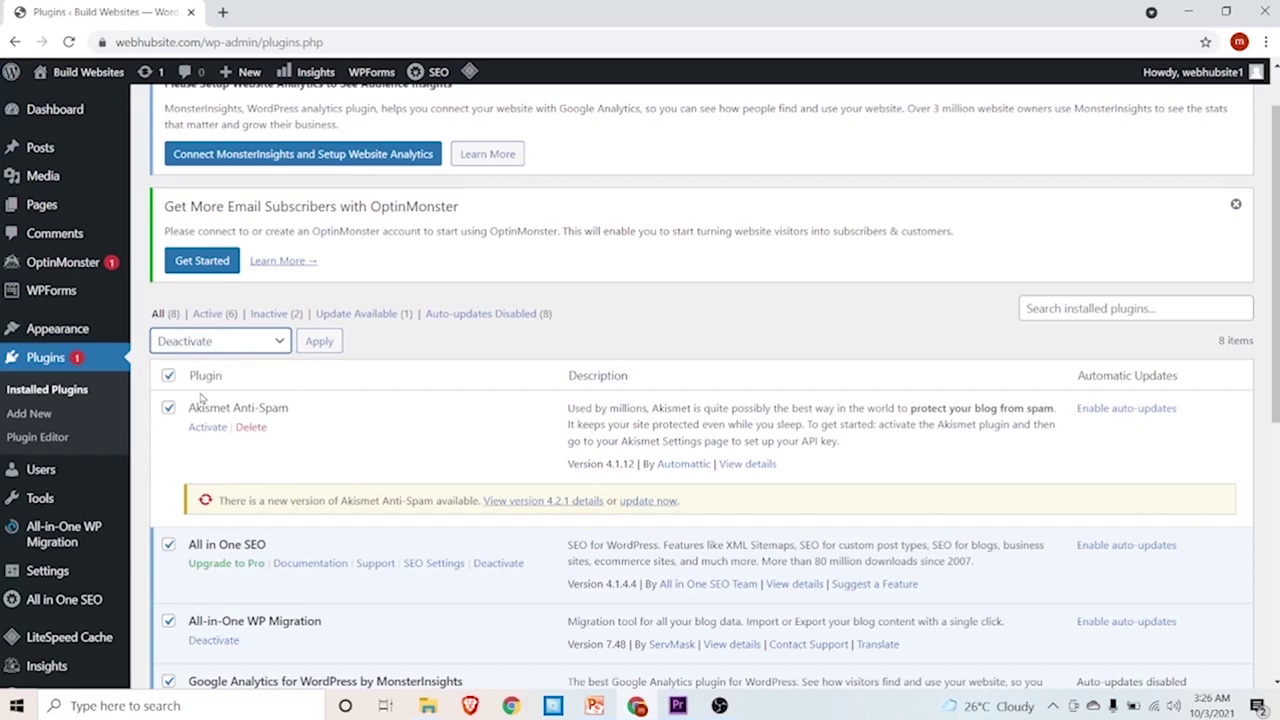
{"action": "left_click", "coordinate": [320, 343]}
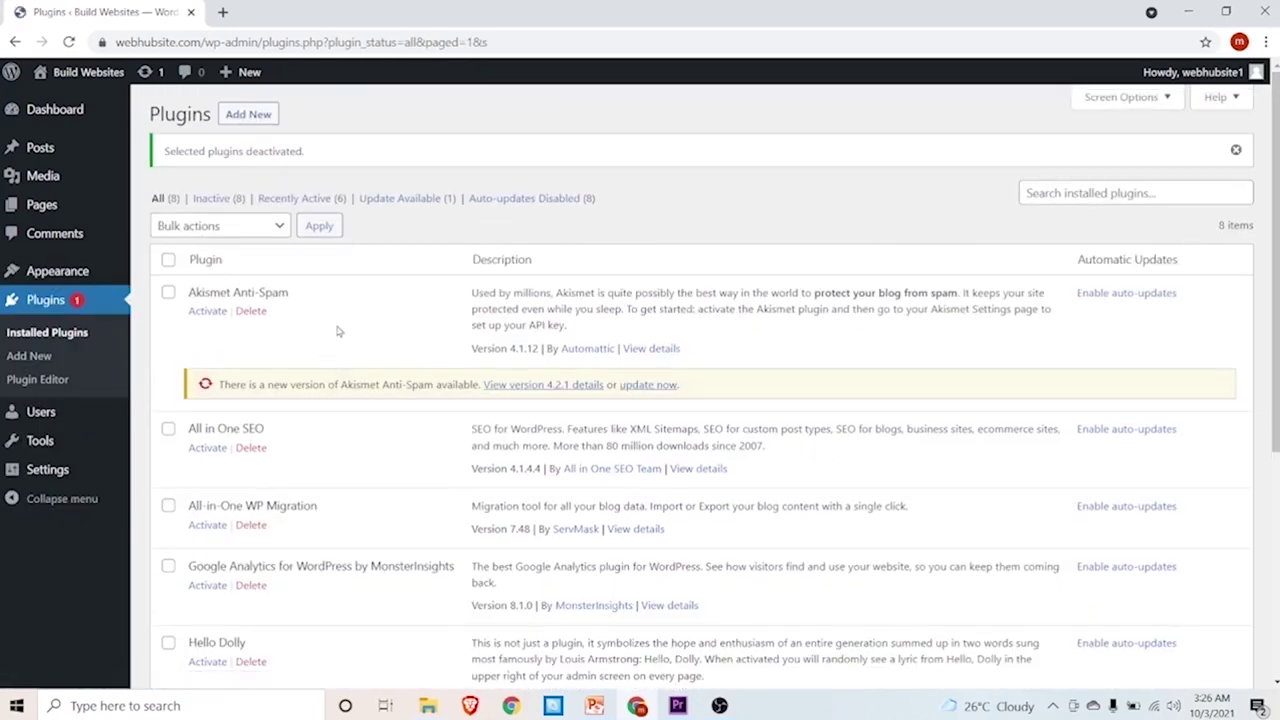
Step: Delete all the deactivated plugins and confirm removing their data
{"action": "left_click", "coordinate": [169, 261]}
{"action": "left_click", "coordinate": [229, 231]}
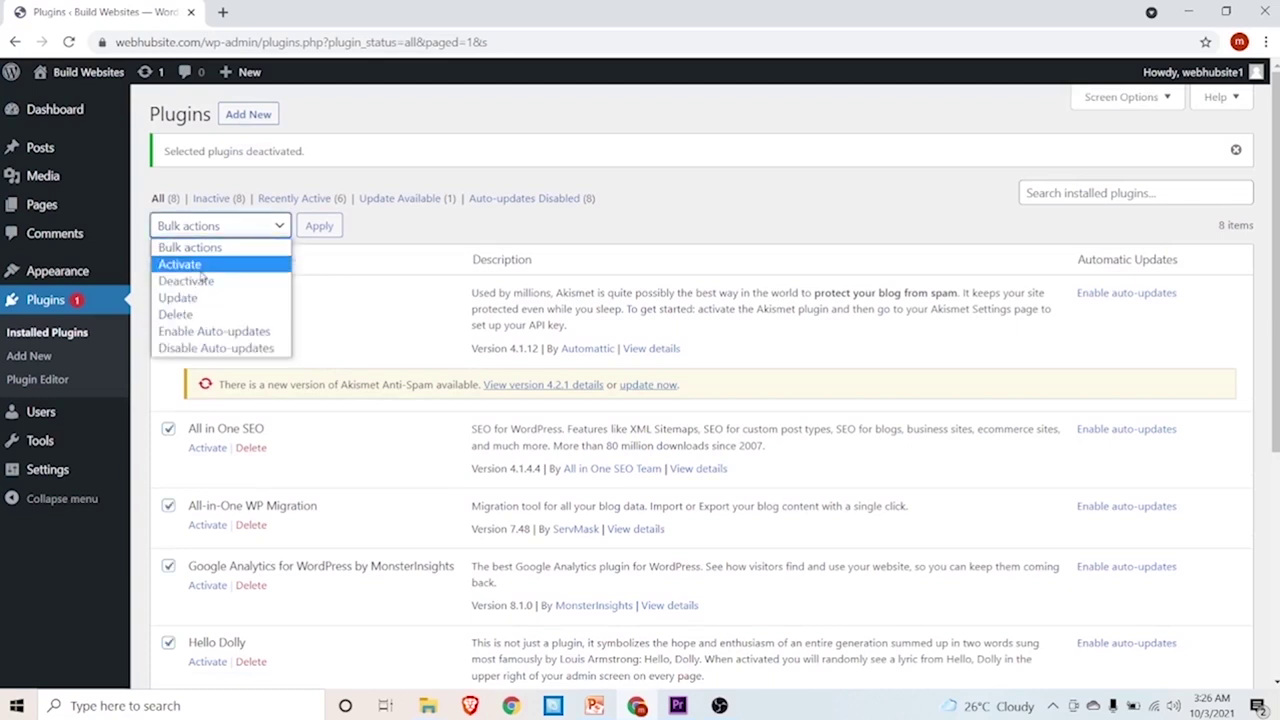
{"action": "left_click", "coordinate": [199, 316]}
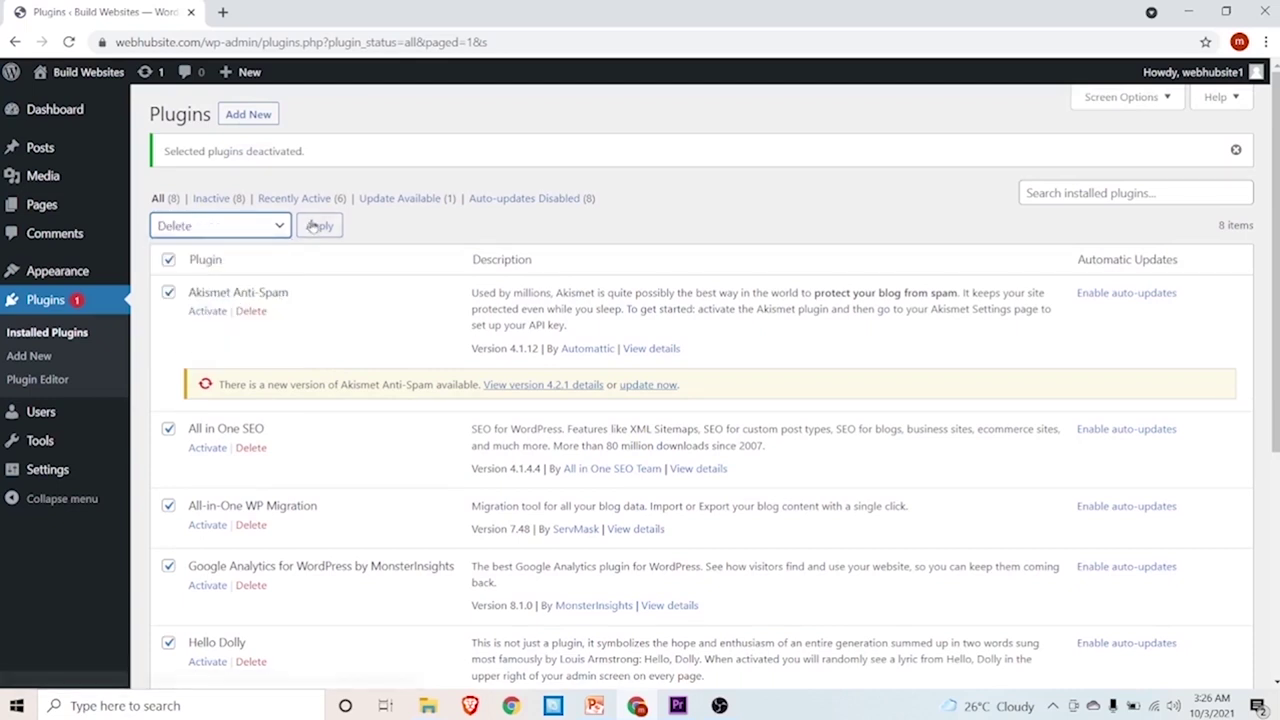
{"action": "left_click", "coordinate": [318, 227]}
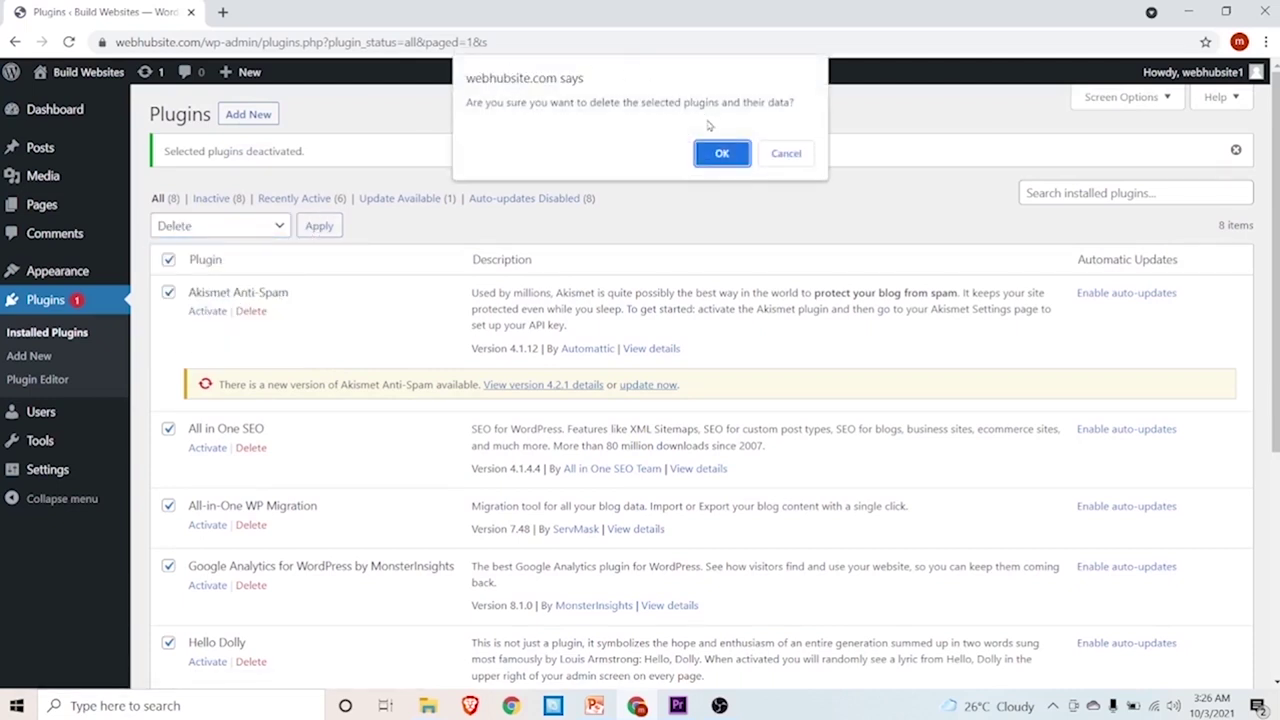
{"action": "left_click", "coordinate": [712, 152]}
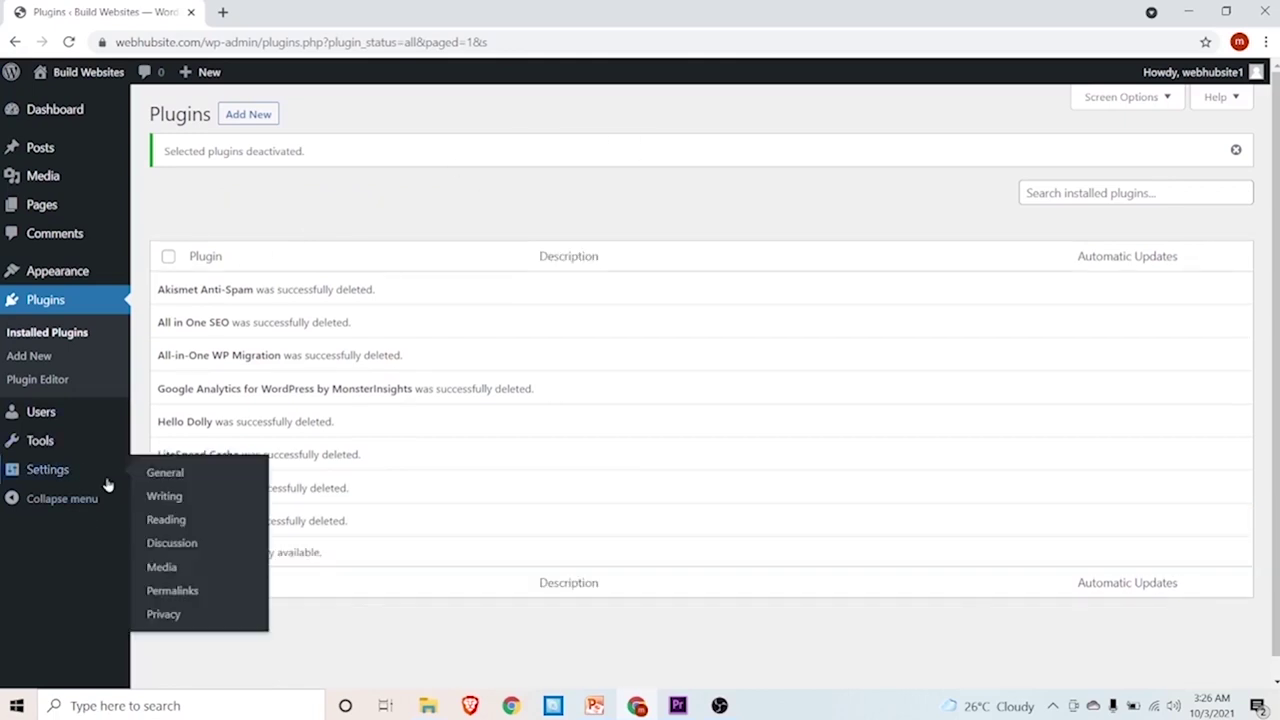
Step: Go to the Cakeshop admin Dashboard from the sidebar
{"action": "left_click", "coordinate": [80, 115]}
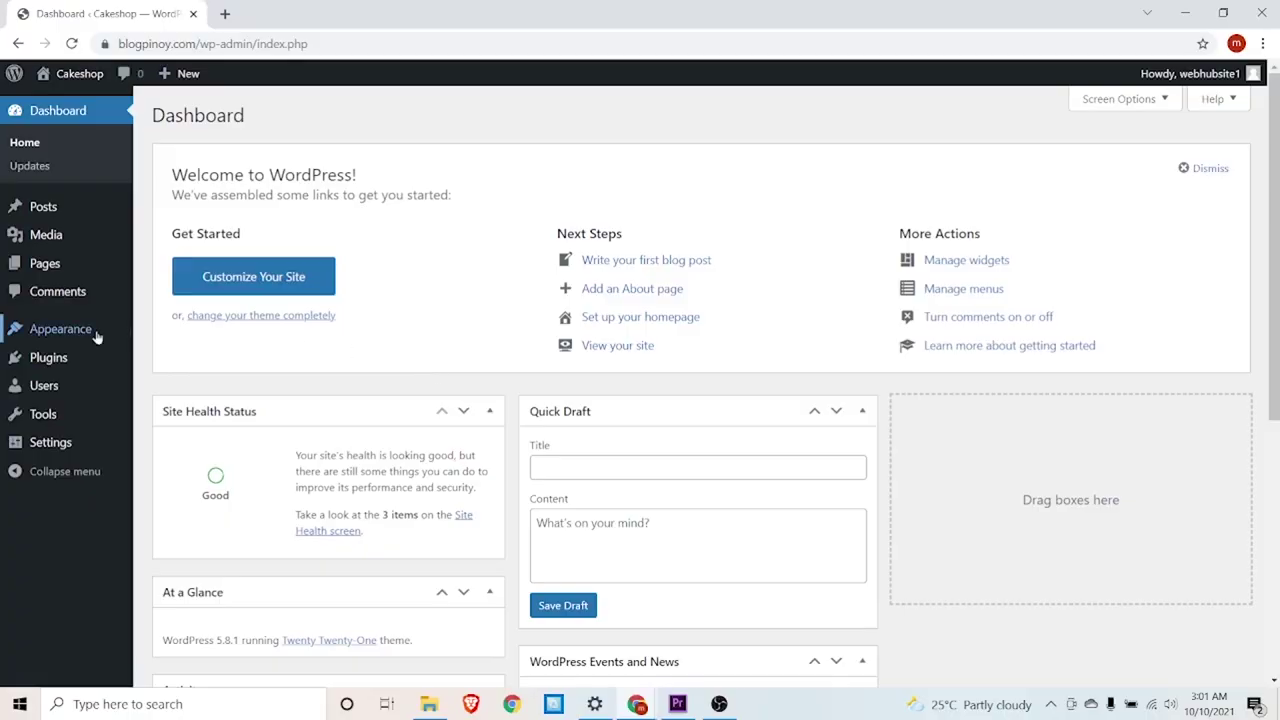
Step: Search themes for 'astra', install and activate Astra, then start its Starter Templates setup
{"action": "mouse_move", "coordinate": [92, 332]}
{"action": "left_click", "coordinate": [184, 337]}
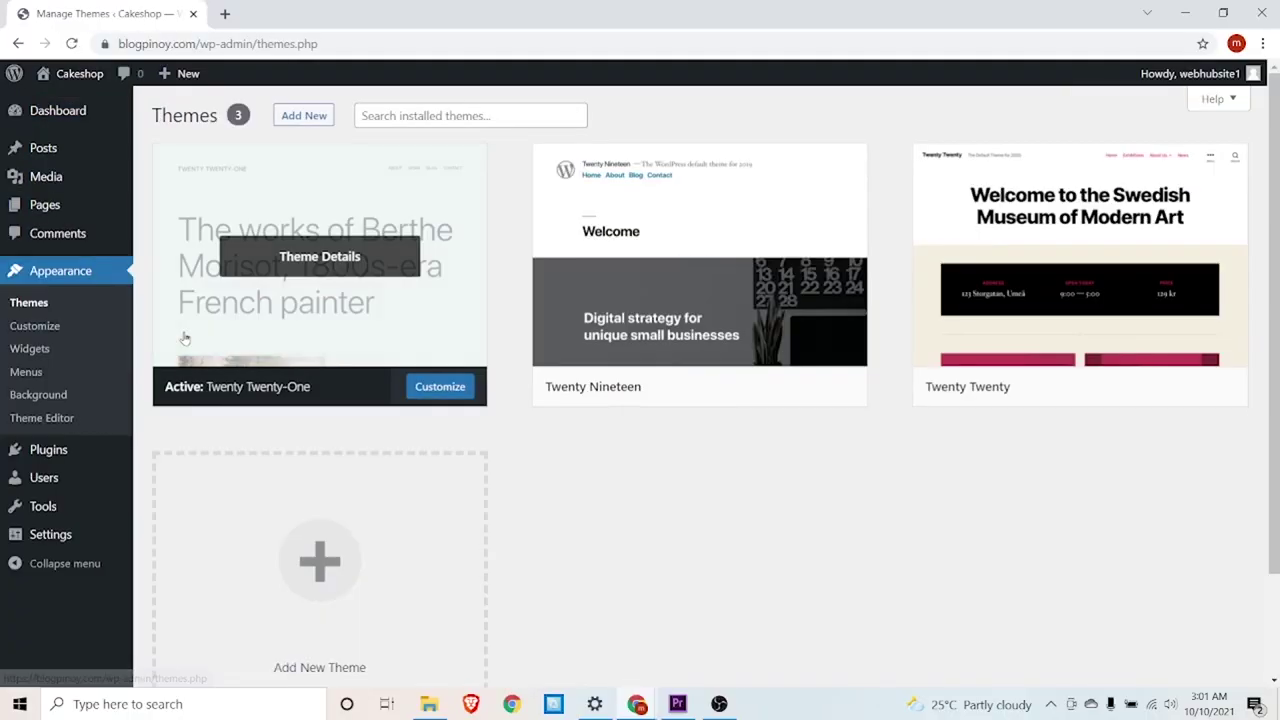
{"action": "left_click", "coordinate": [302, 116]}
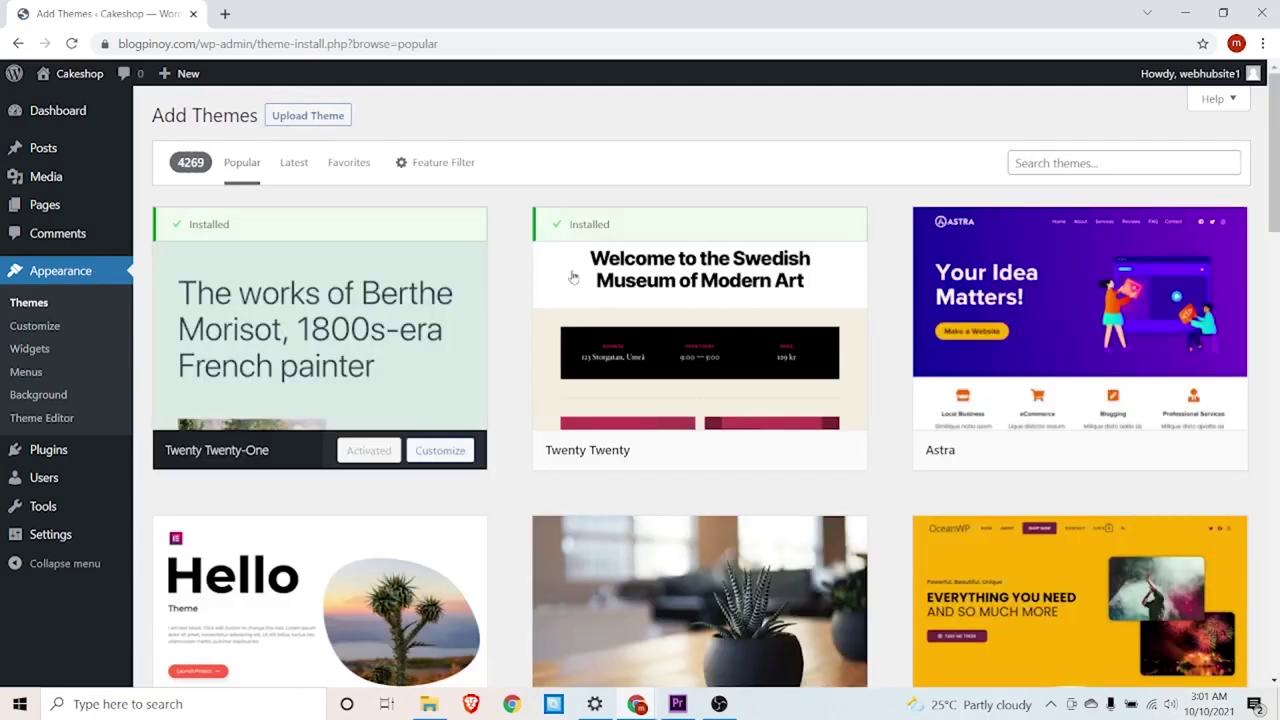
{"action": "left_click", "coordinate": [1114, 165]}
{"action": "type", "text": "astra"}
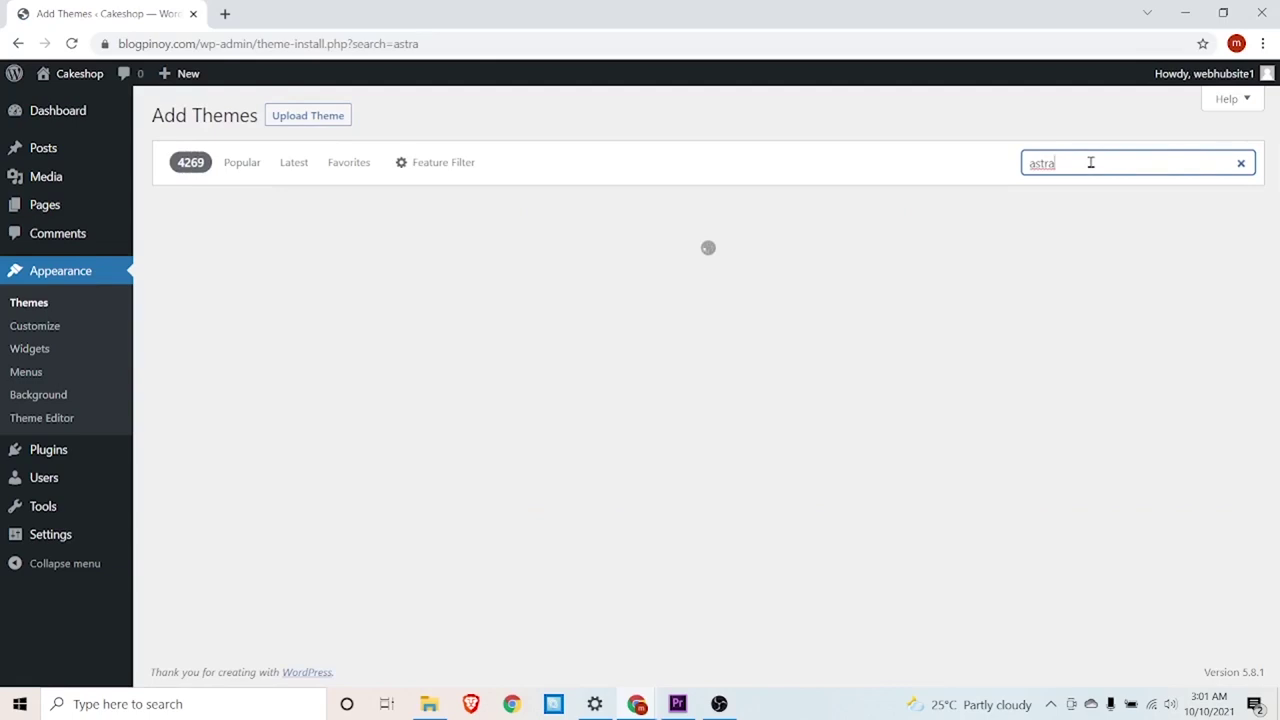
{"action": "mouse_move", "coordinate": [330, 330]}
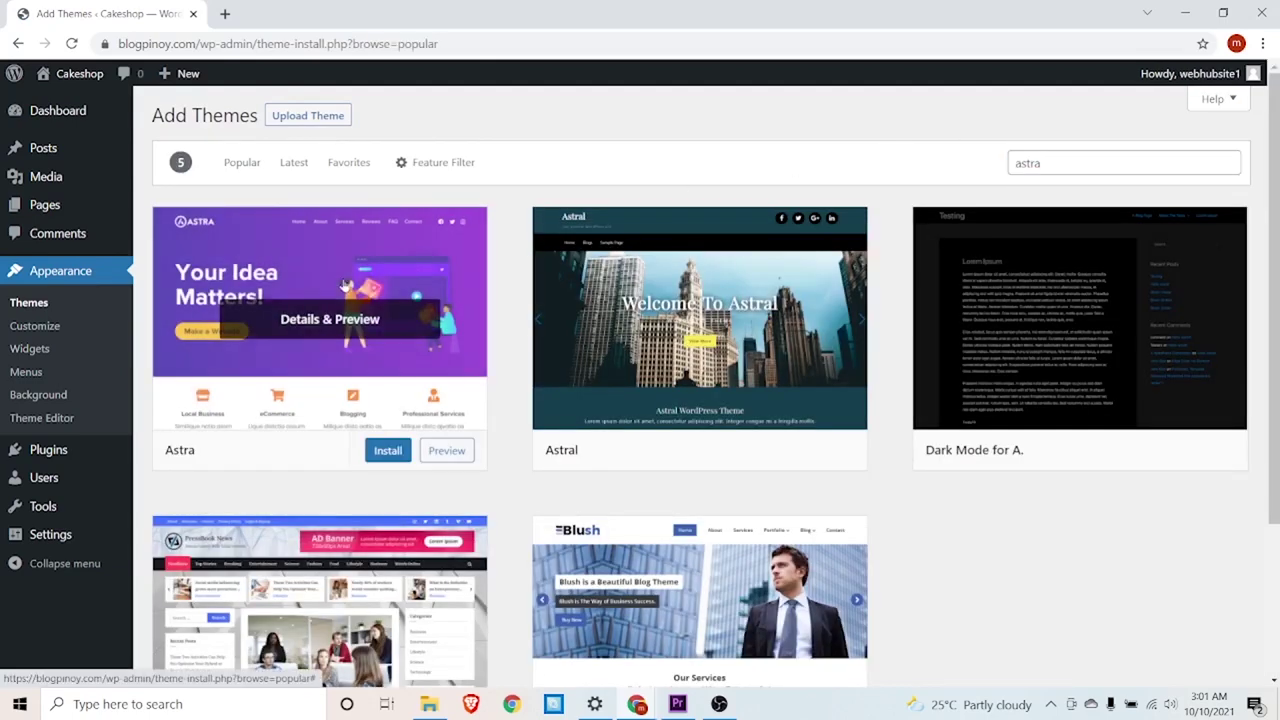
{"action": "left_click", "coordinate": [378, 452]}
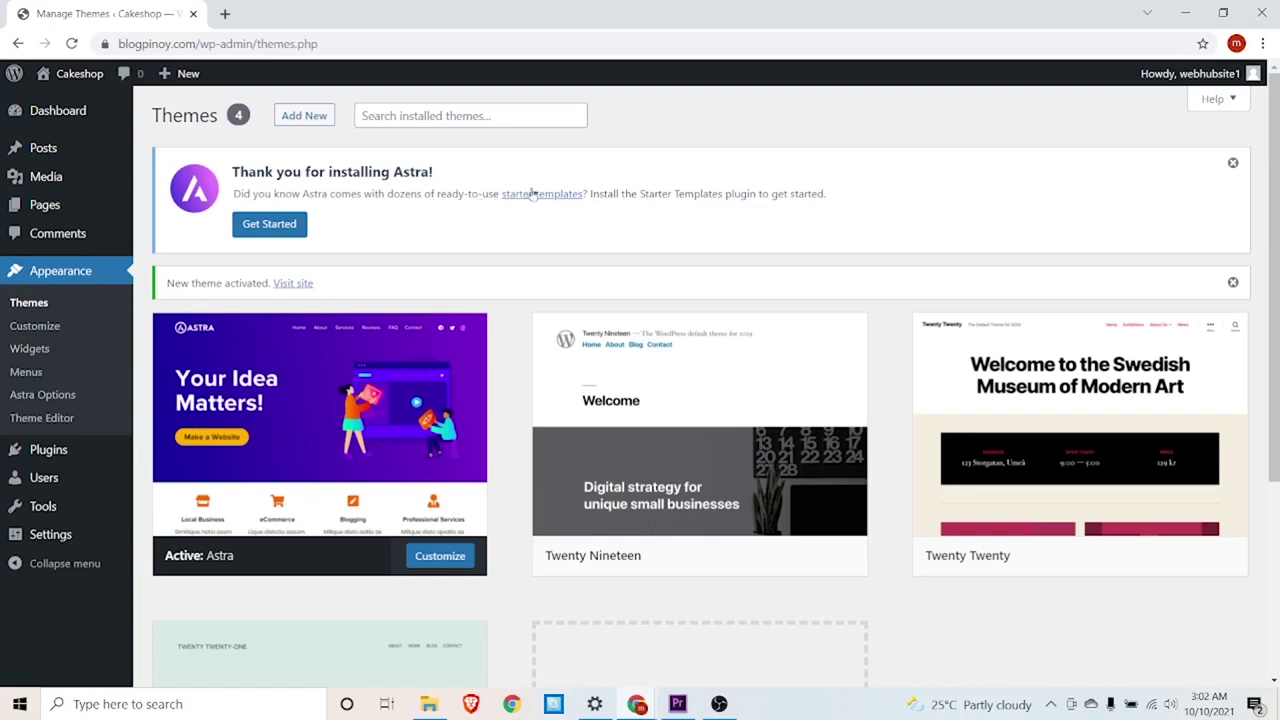
{"action": "left_click", "coordinate": [280, 229]}
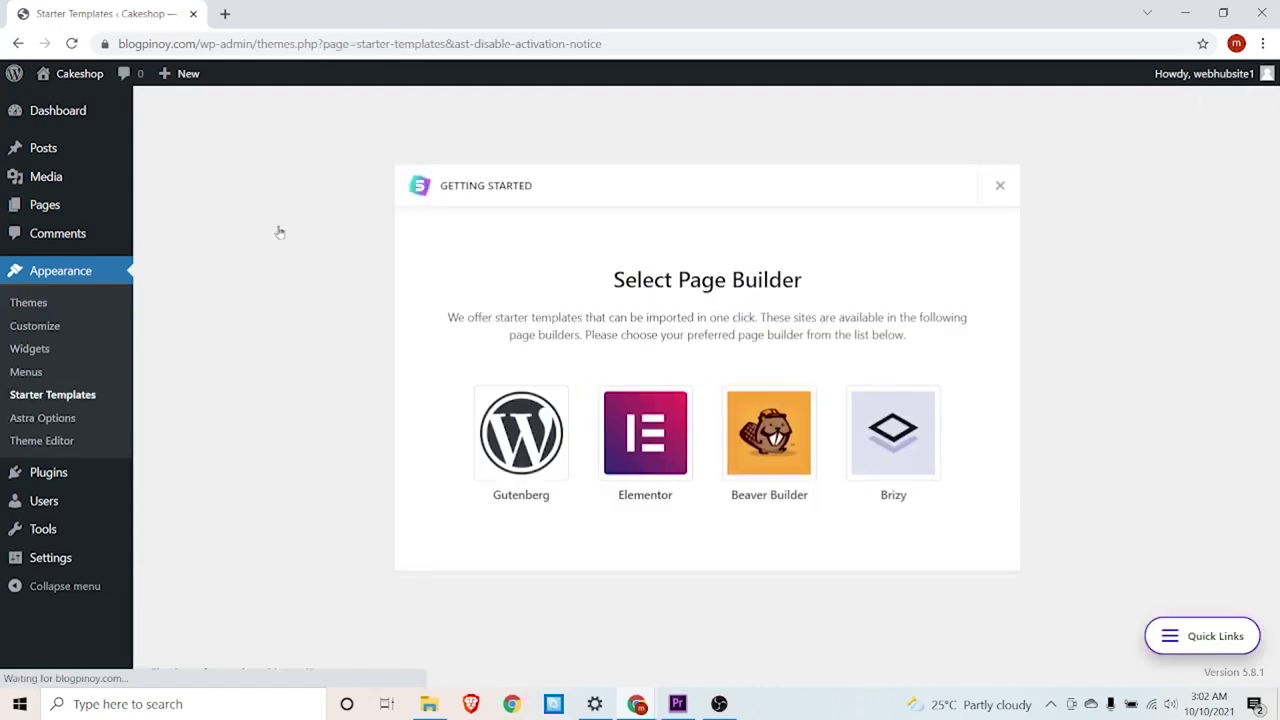
Step: Choose Elementor, filter templates to eCommerce, and open the Organic Store template
{"action": "left_click", "coordinate": [643, 432]}
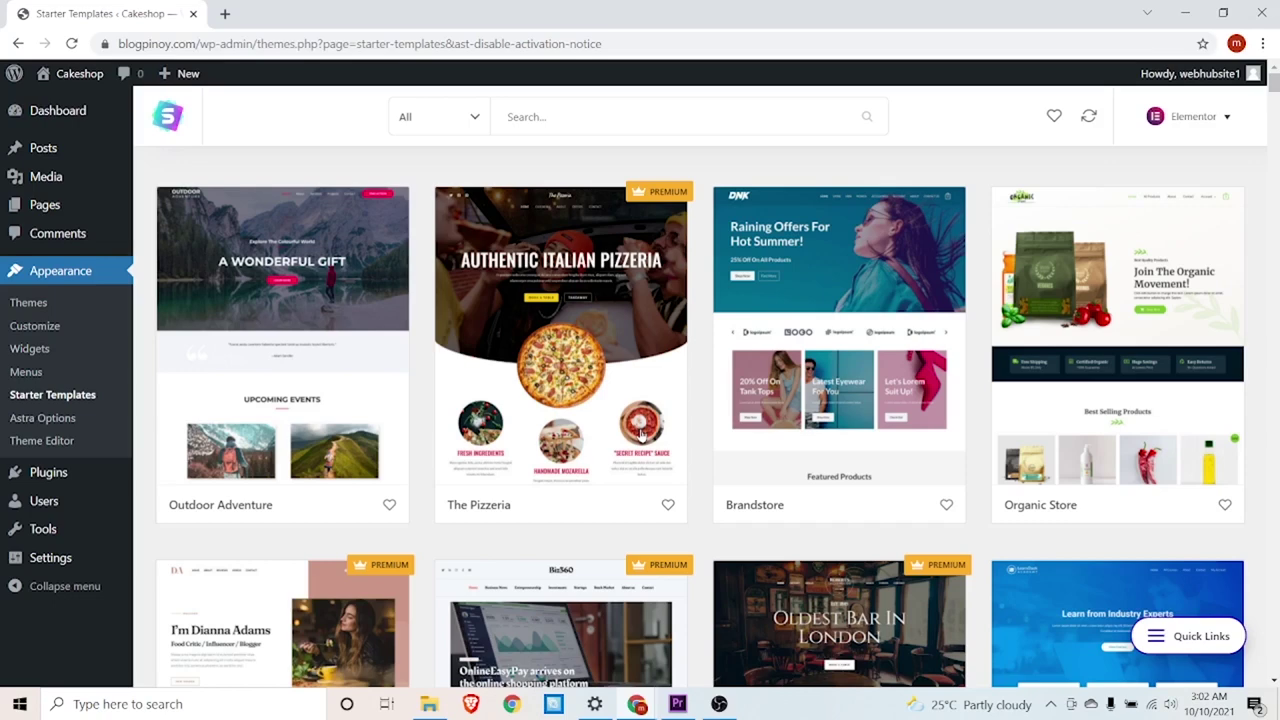
{"action": "left_click", "coordinate": [445, 122]}
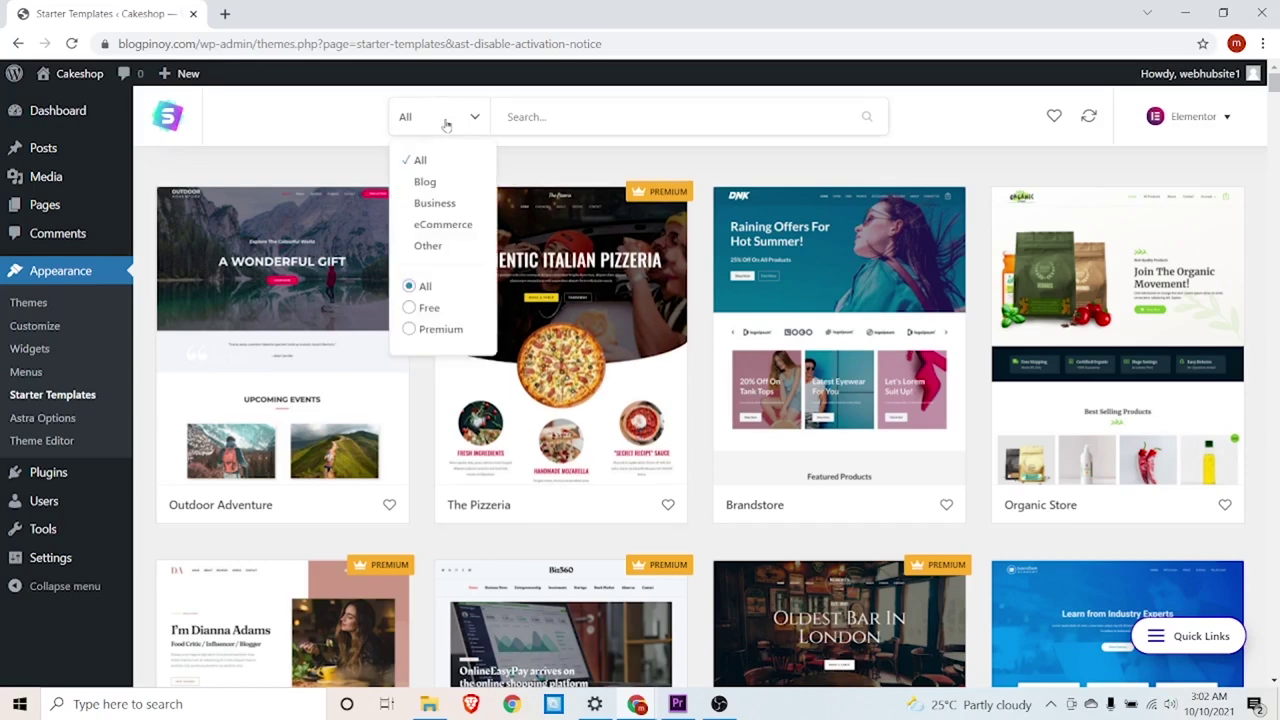
{"action": "left_click", "coordinate": [420, 226]}
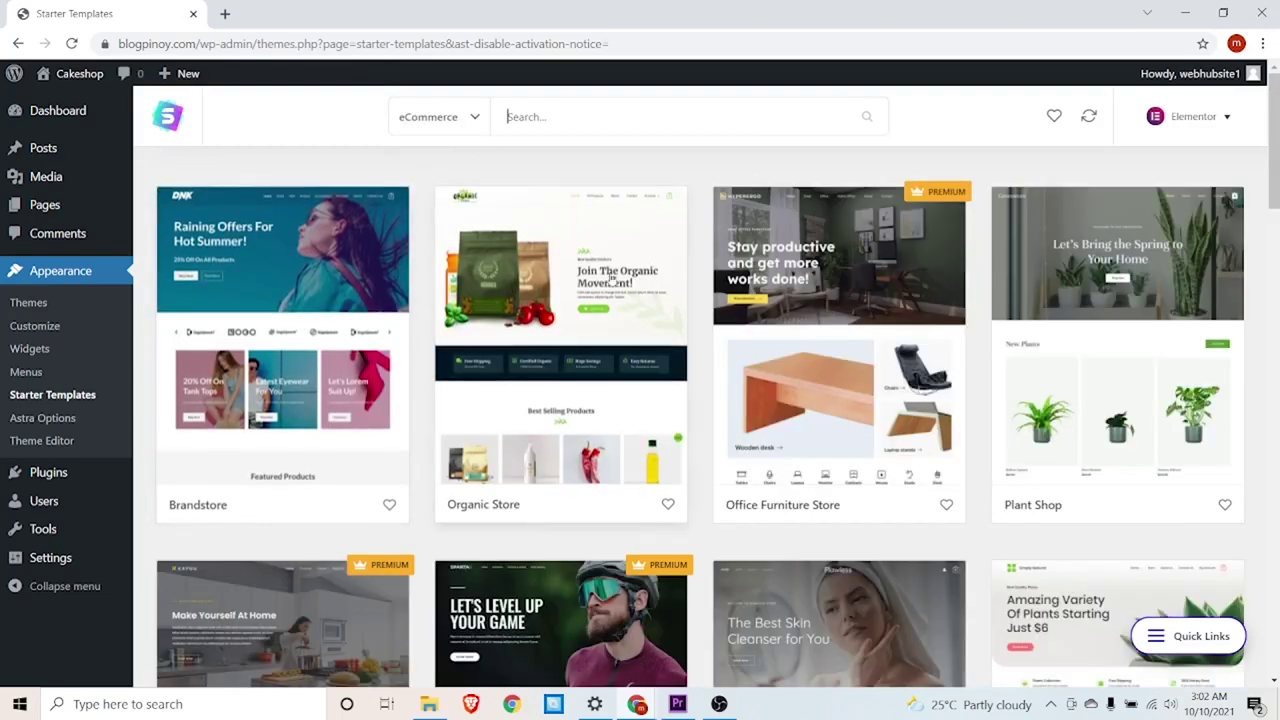
{"action": "scroll", "coordinate": [885, 320], "scroll_direction": "down", "scroll_amount": 2}
{"action": "scroll", "coordinate": [885, 320], "scroll_direction": "down", "scroll_amount": 8}
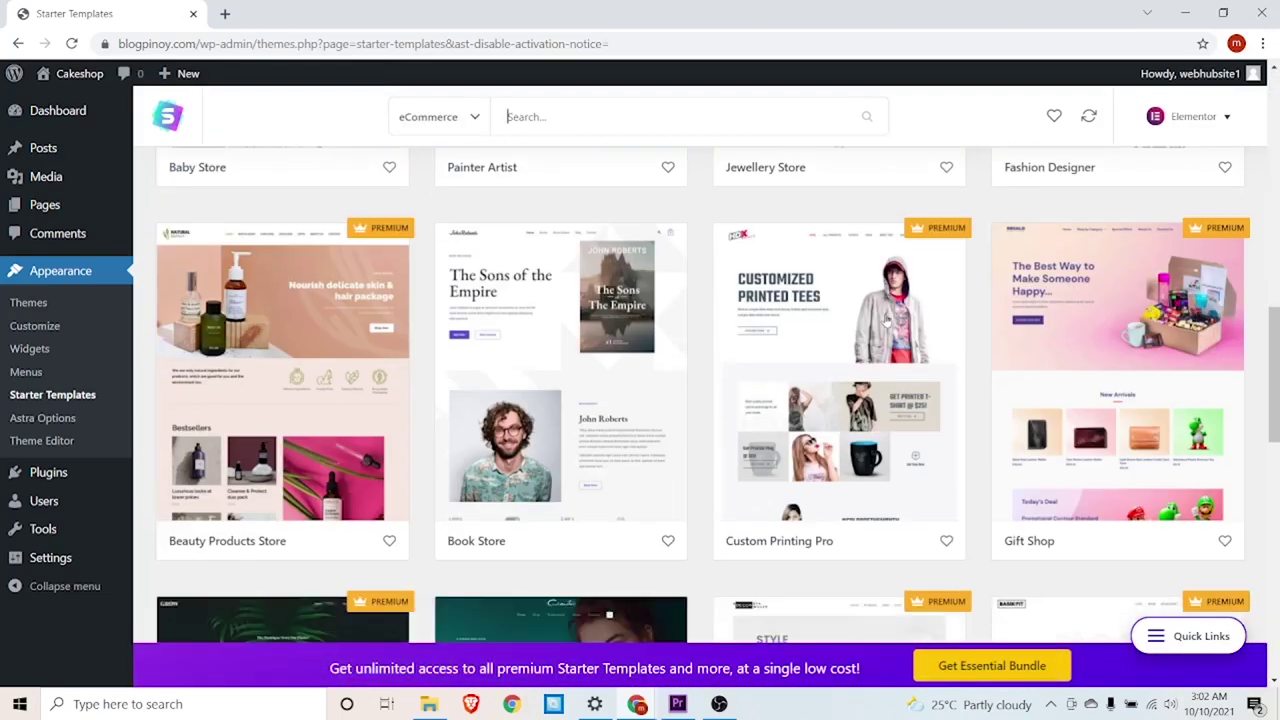
{"action": "scroll", "coordinate": [885, 320], "scroll_direction": "up", "scroll_amount": 1}
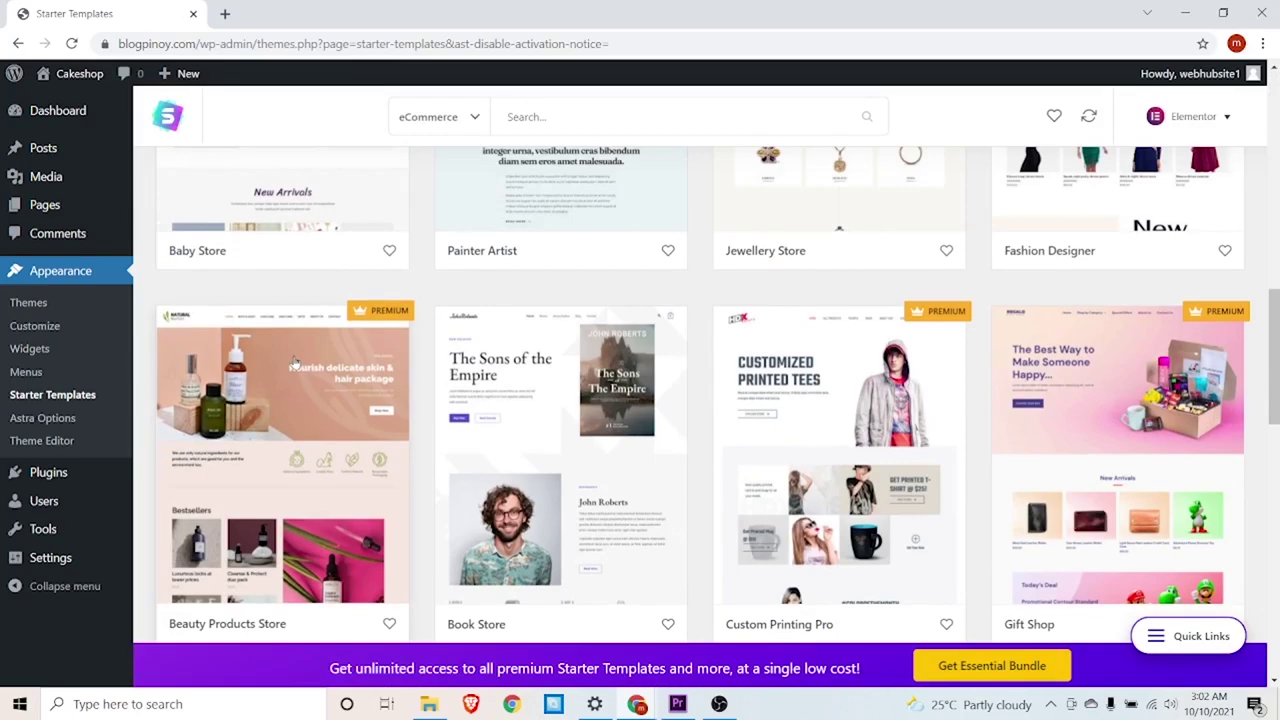
{"action": "scroll", "coordinate": [295, 363], "scroll_direction": "up", "scroll_amount": 10}
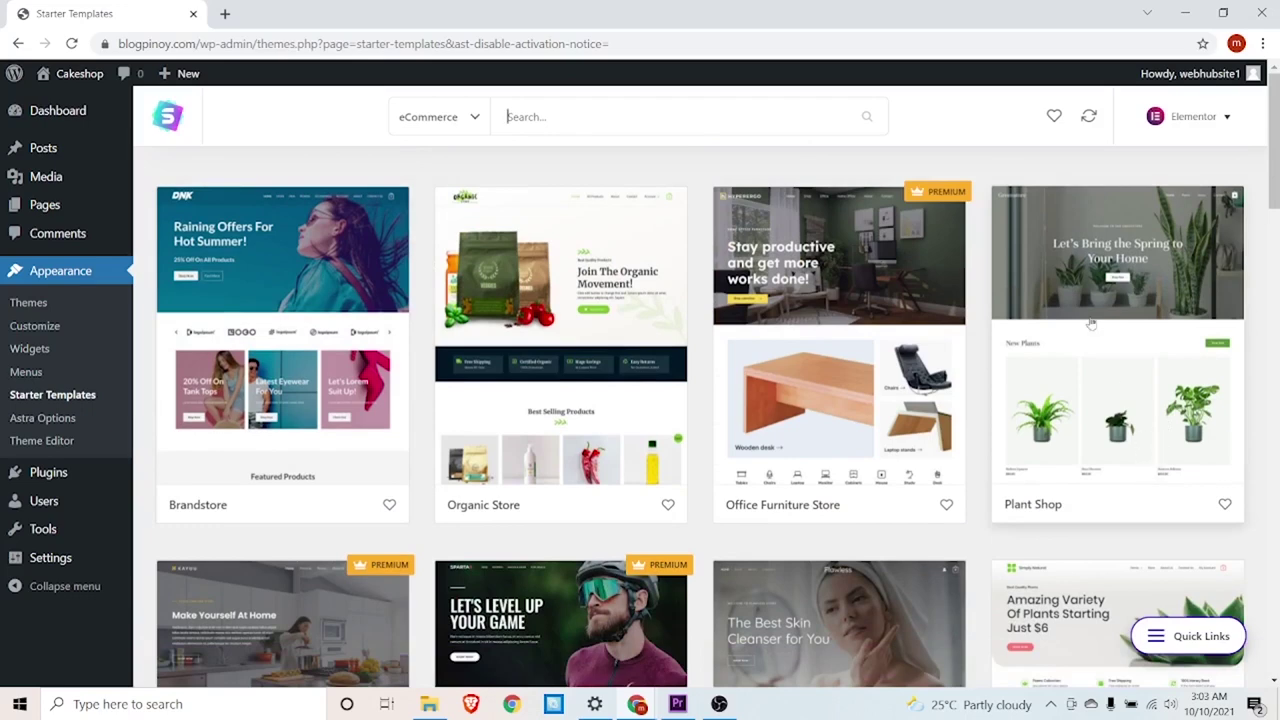
{"action": "left_click", "coordinate": [583, 279]}
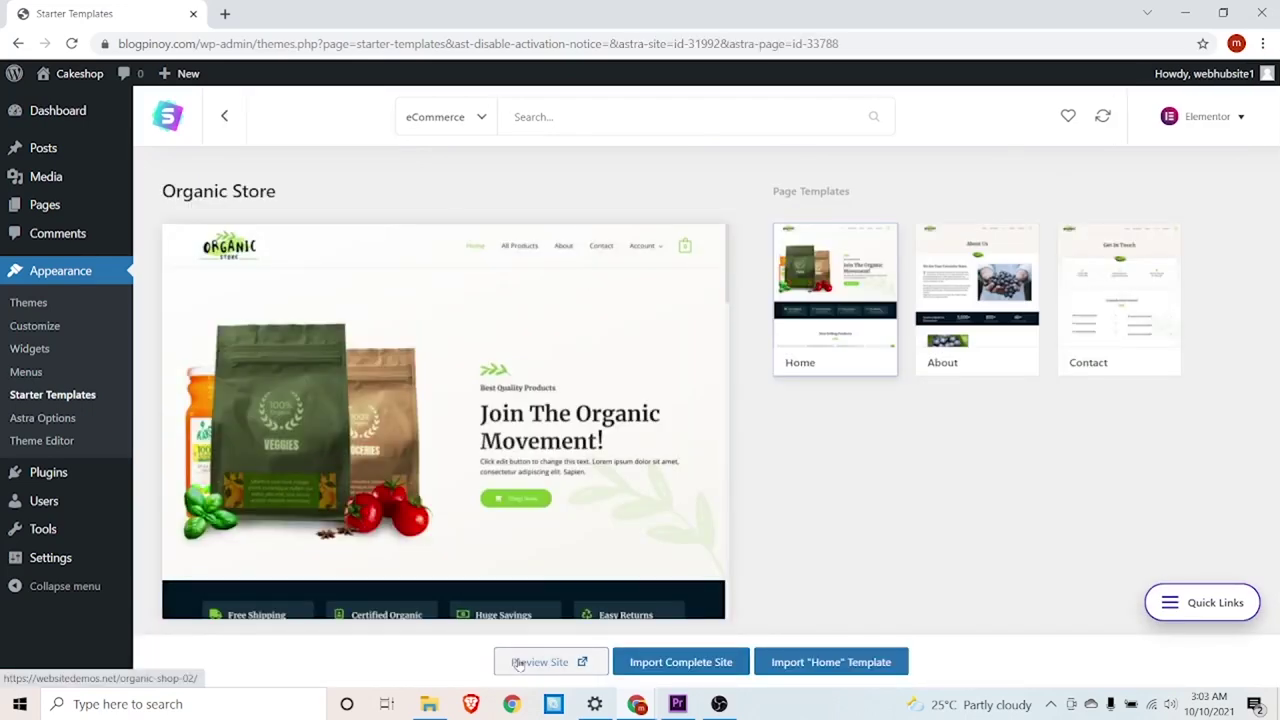
{"action": "left_click", "coordinate": [518, 664]}
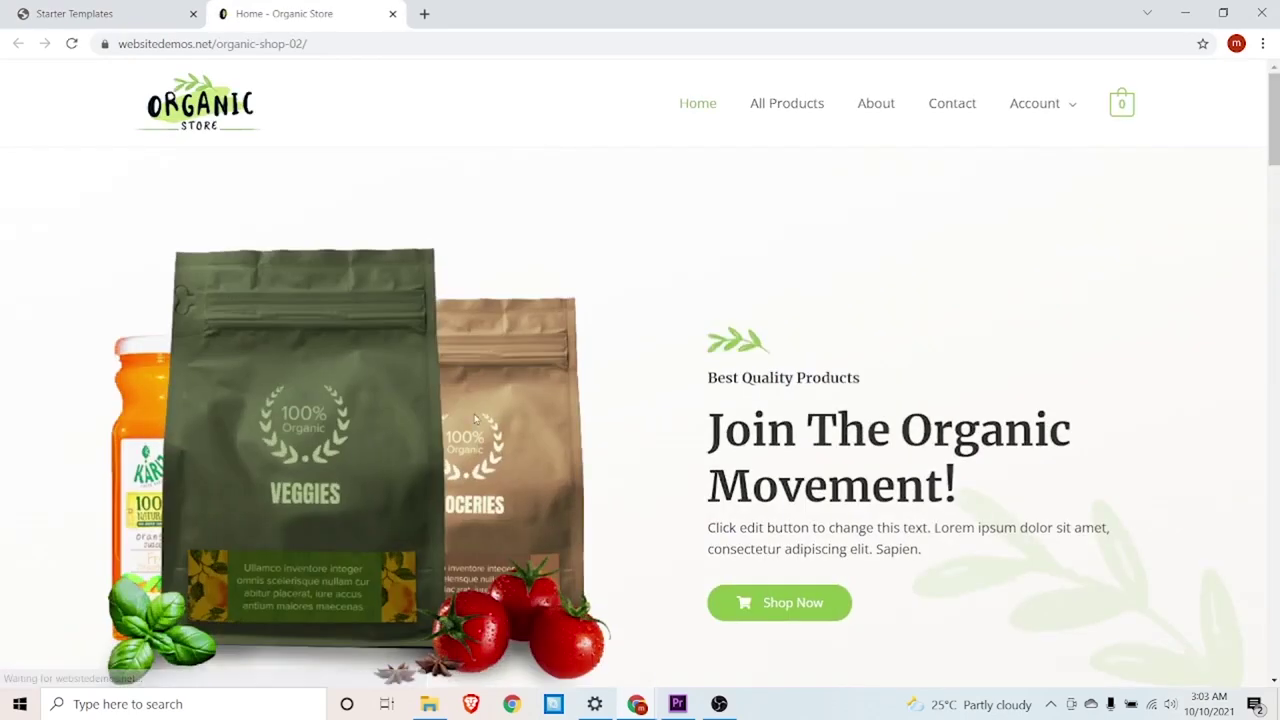
{"action": "scroll", "coordinate": [1136, 324], "scroll_direction": "down", "scroll_amount": 8}
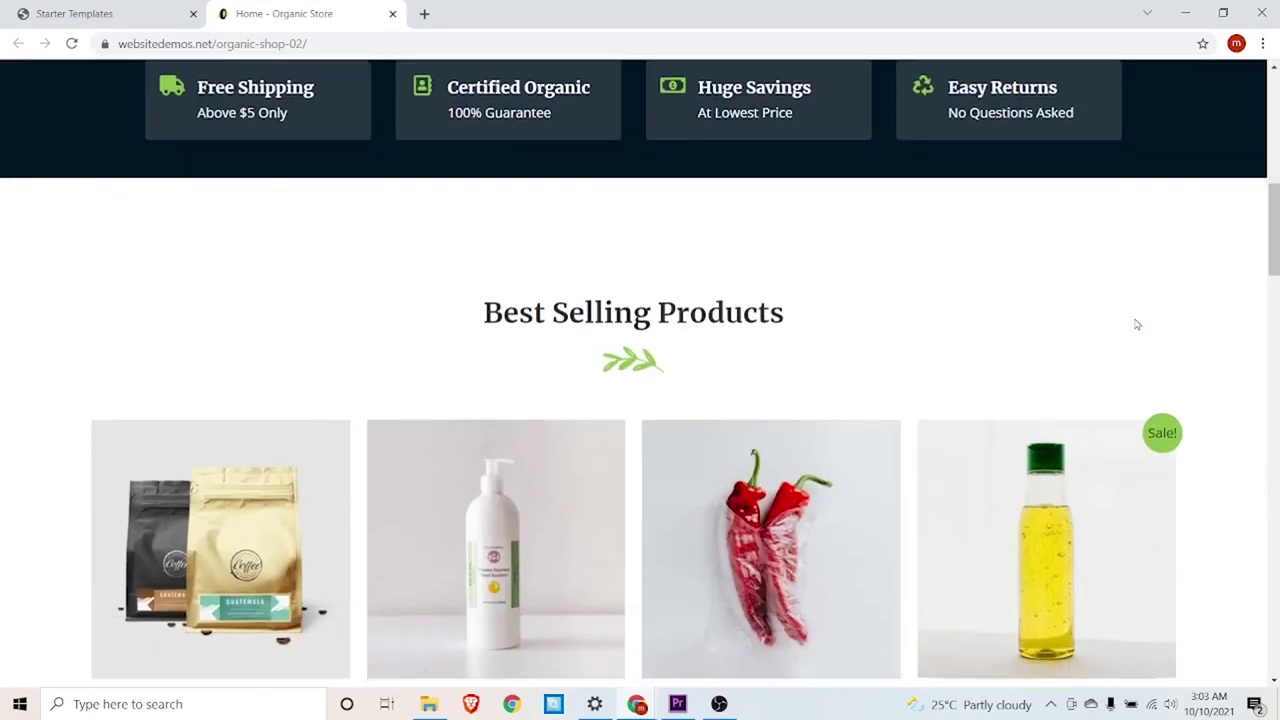
{"action": "scroll", "coordinate": [1136, 324], "scroll_direction": "up", "scroll_amount": 10}
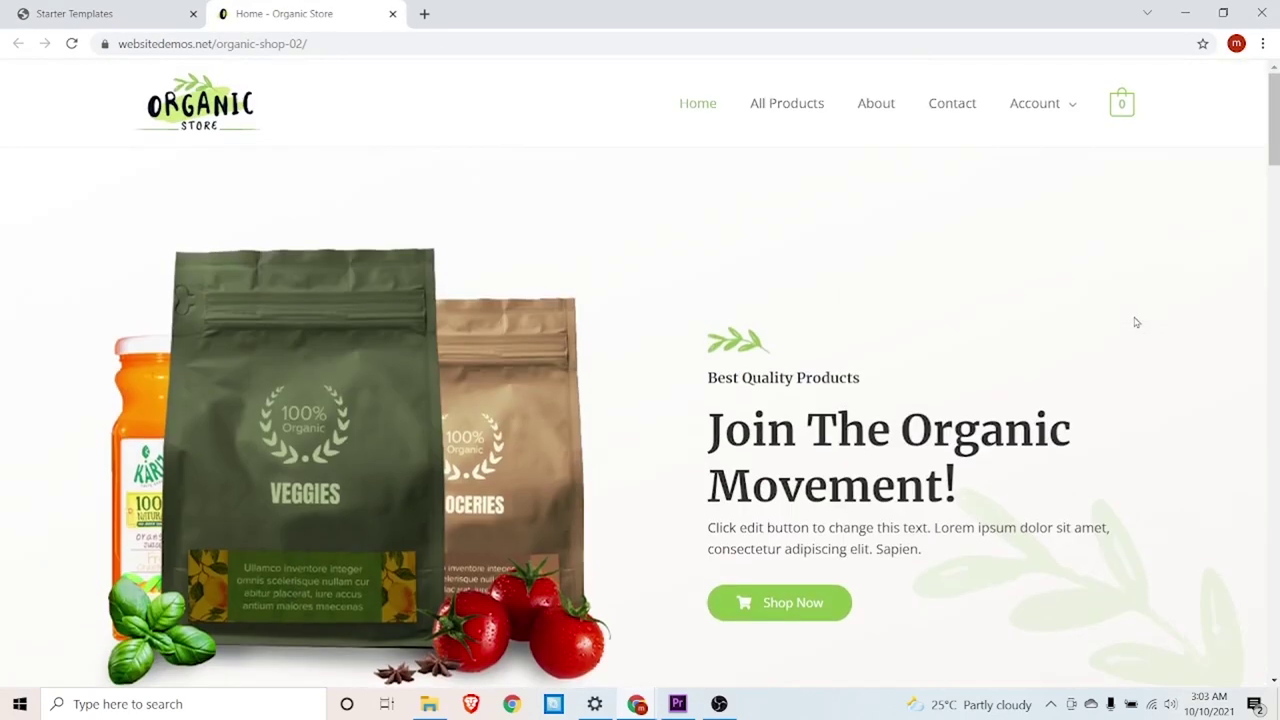
{"action": "left_click", "coordinate": [788, 106]}
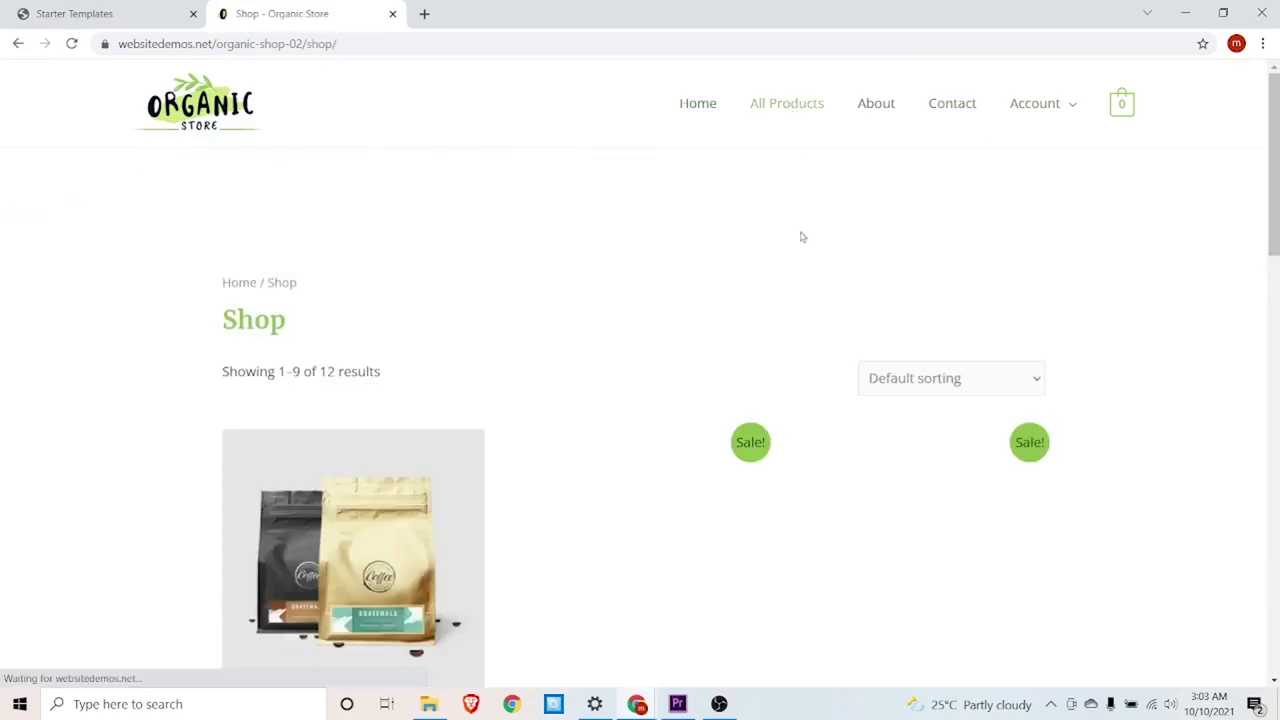
{"action": "scroll", "coordinate": [797, 289], "scroll_direction": "down", "scroll_amount": 3}
{"action": "scroll", "coordinate": [797, 287], "scroll_direction": "down", "scroll_amount": 7}
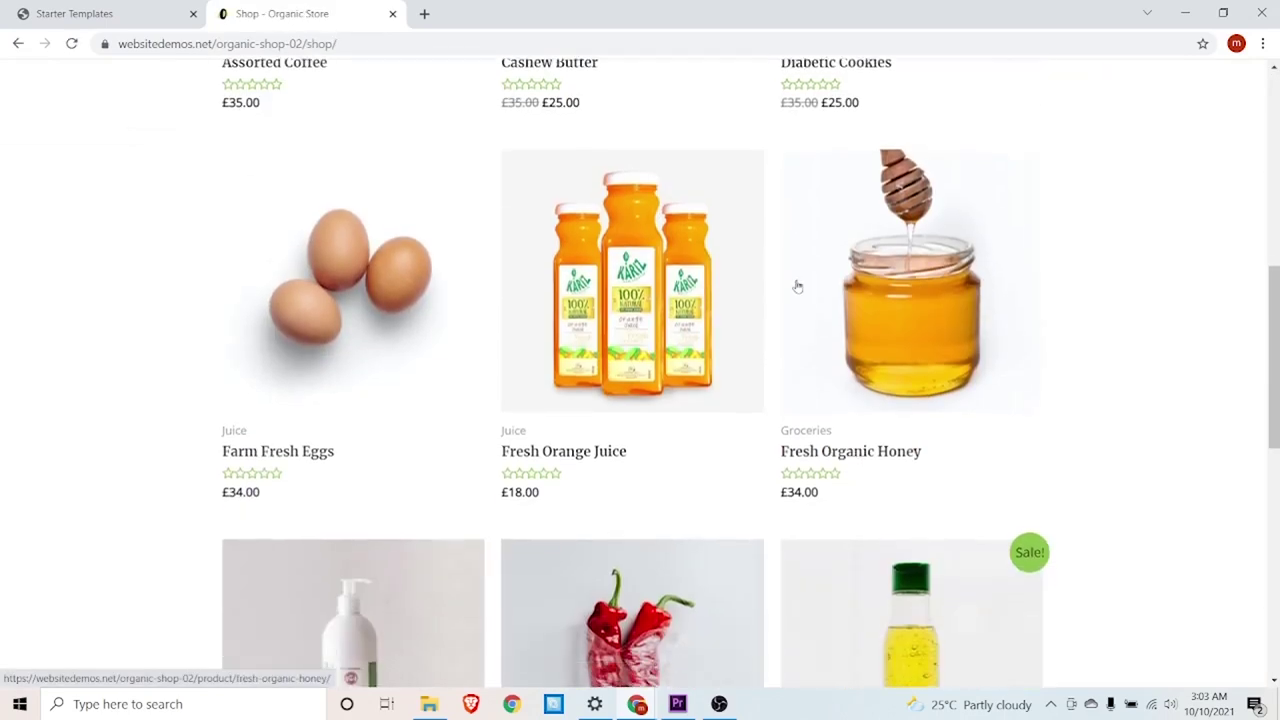
{"action": "scroll", "coordinate": [797, 285], "scroll_direction": "up", "scroll_amount": 3}
{"action": "scroll", "coordinate": [797, 284], "scroll_direction": "up", "scroll_amount": 6}
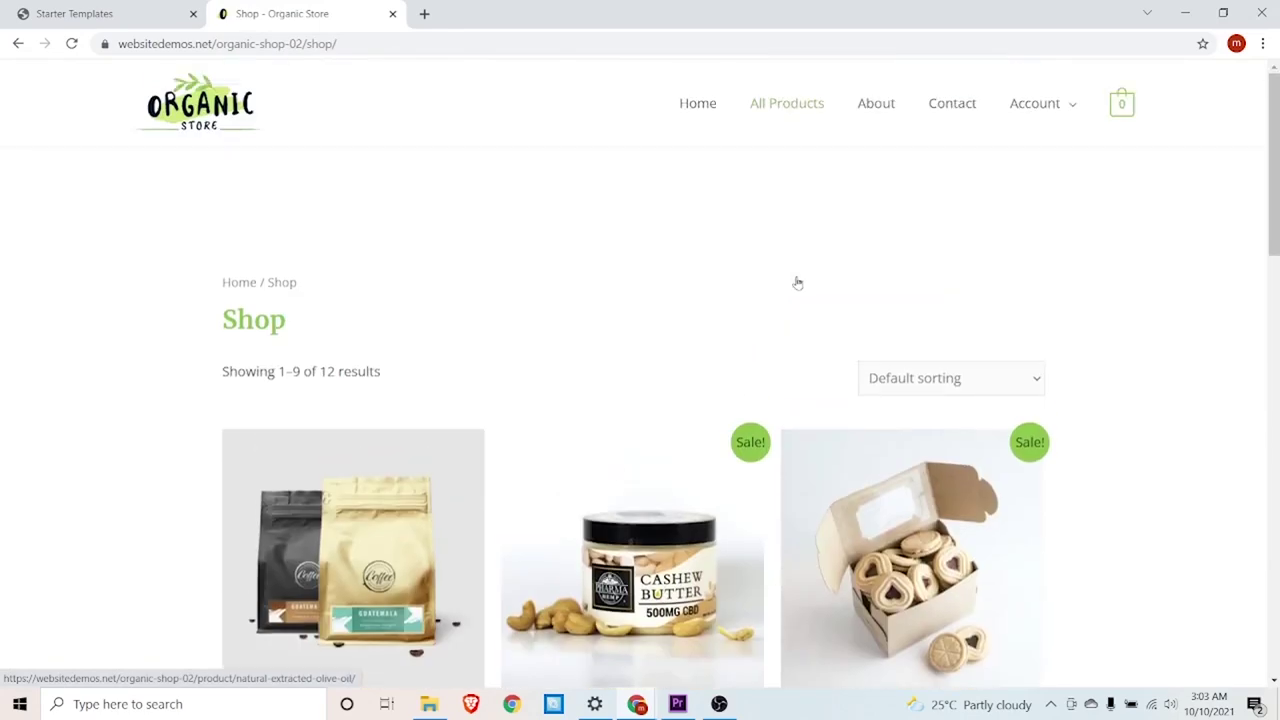
{"action": "left_click", "coordinate": [392, 14]}
{"action": "scroll", "coordinate": [707, 567], "scroll_direction": "down", "scroll_amount": 1}
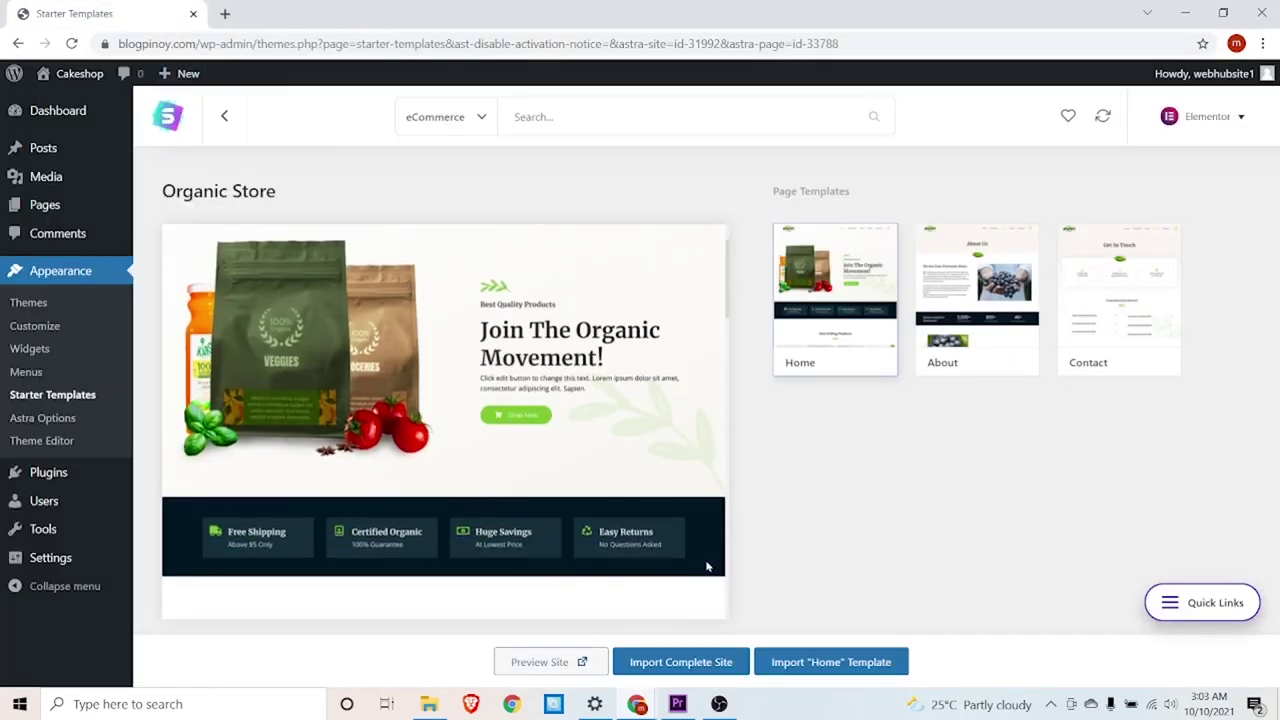
Step: Import Organic Store as the complete site as a Beginner for Myself/My company, then view it
{"action": "left_click", "coordinate": [683, 662]}
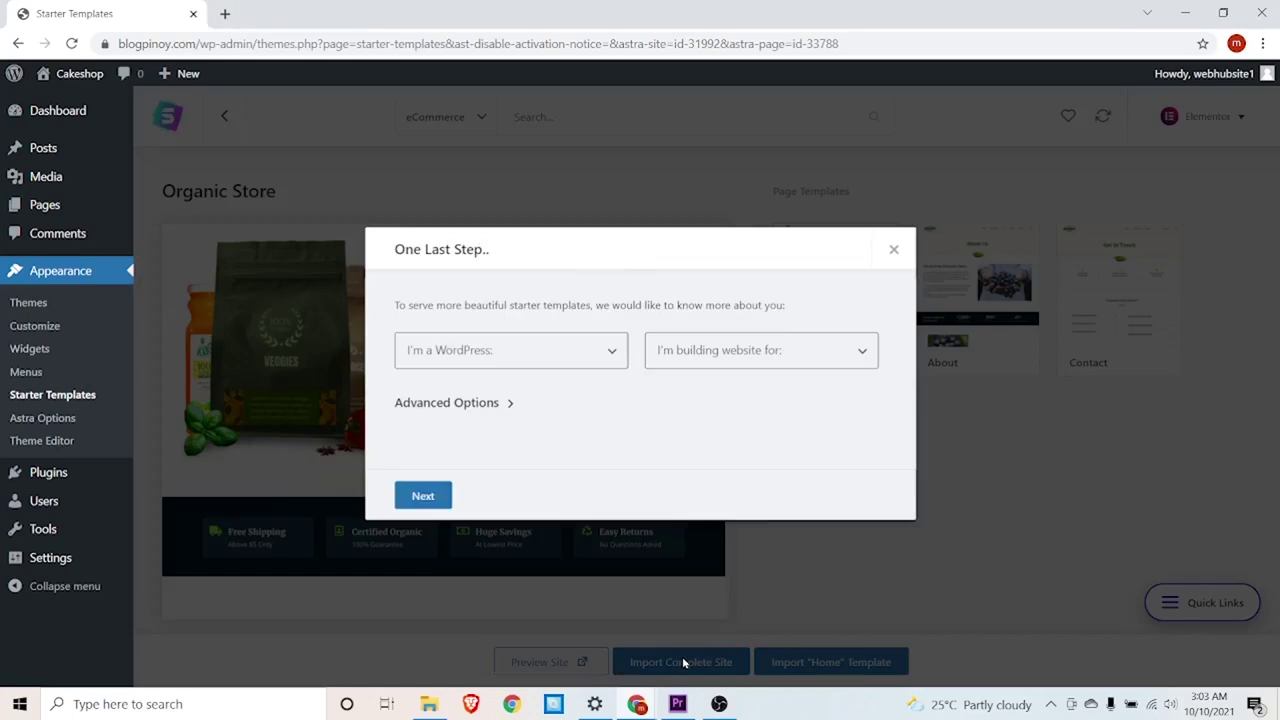
{"action": "left_click", "coordinate": [436, 508]}
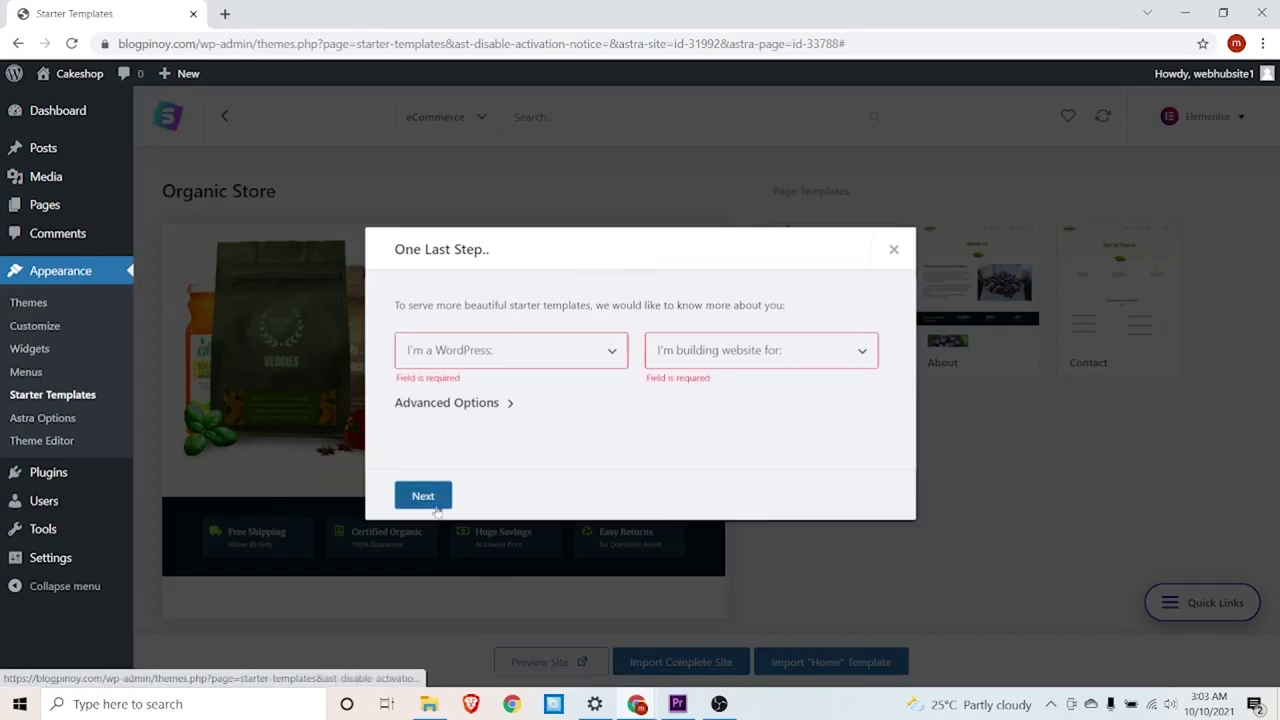
{"action": "left_click", "coordinate": [563, 356]}
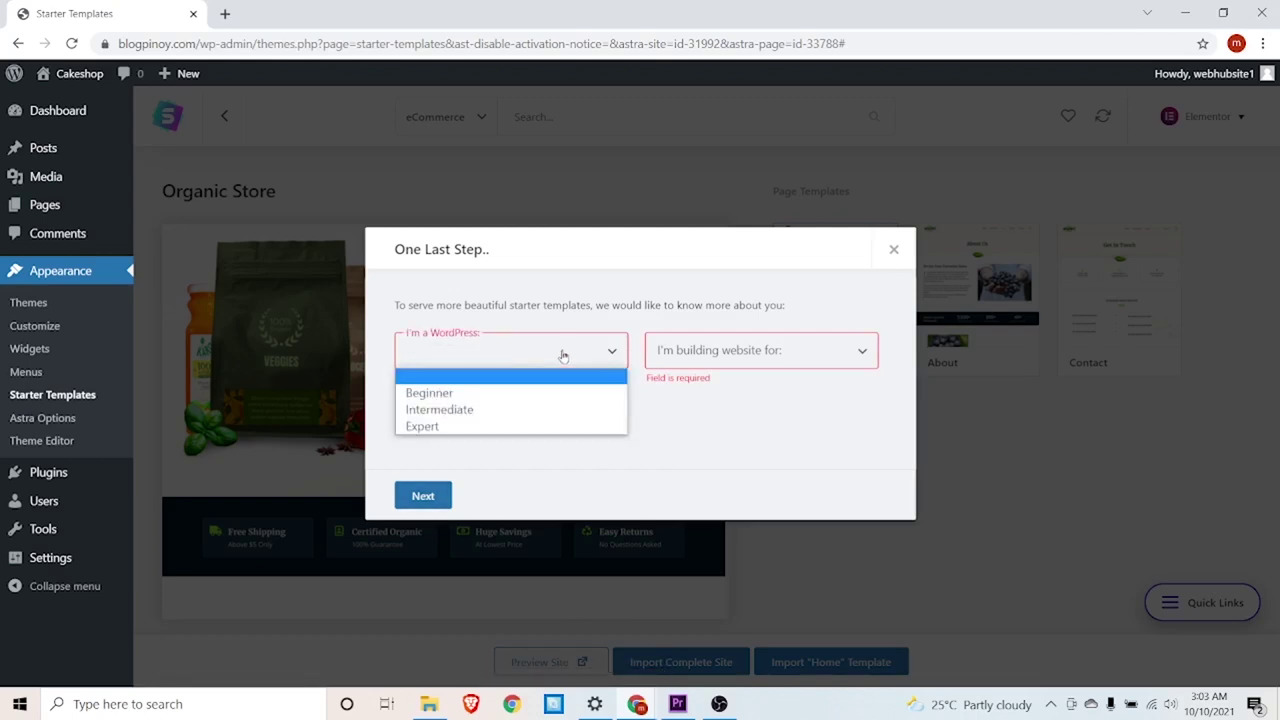
{"action": "left_click", "coordinate": [522, 393]}
{"action": "left_click", "coordinate": [709, 350]}
{"action": "left_click", "coordinate": [716, 390]}
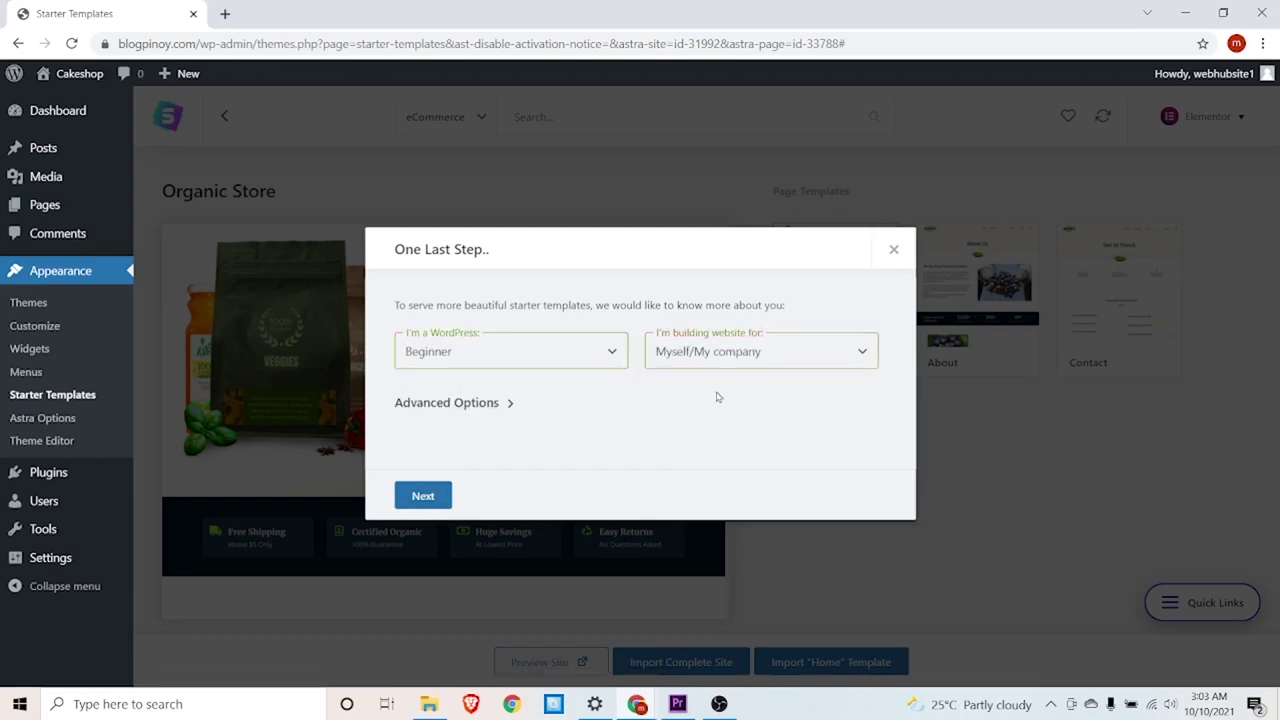
{"action": "left_click", "coordinate": [423, 495]}
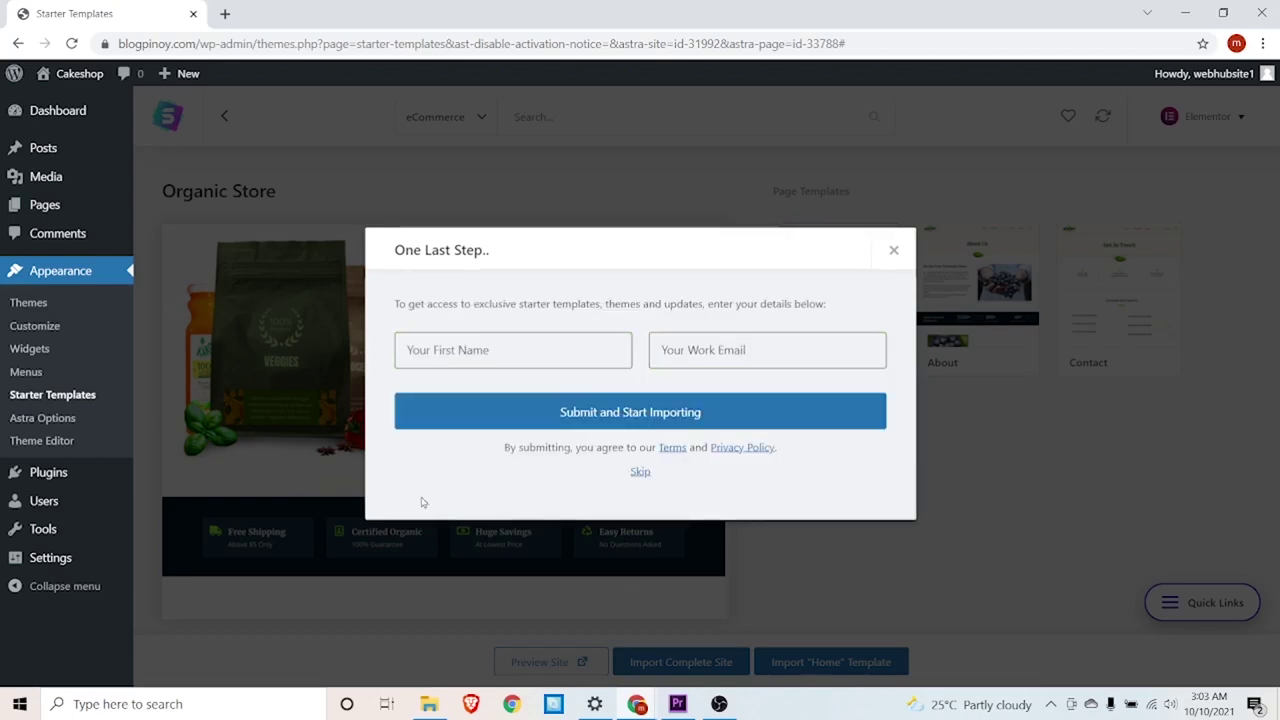
{"action": "left_click", "coordinate": [640, 472]}
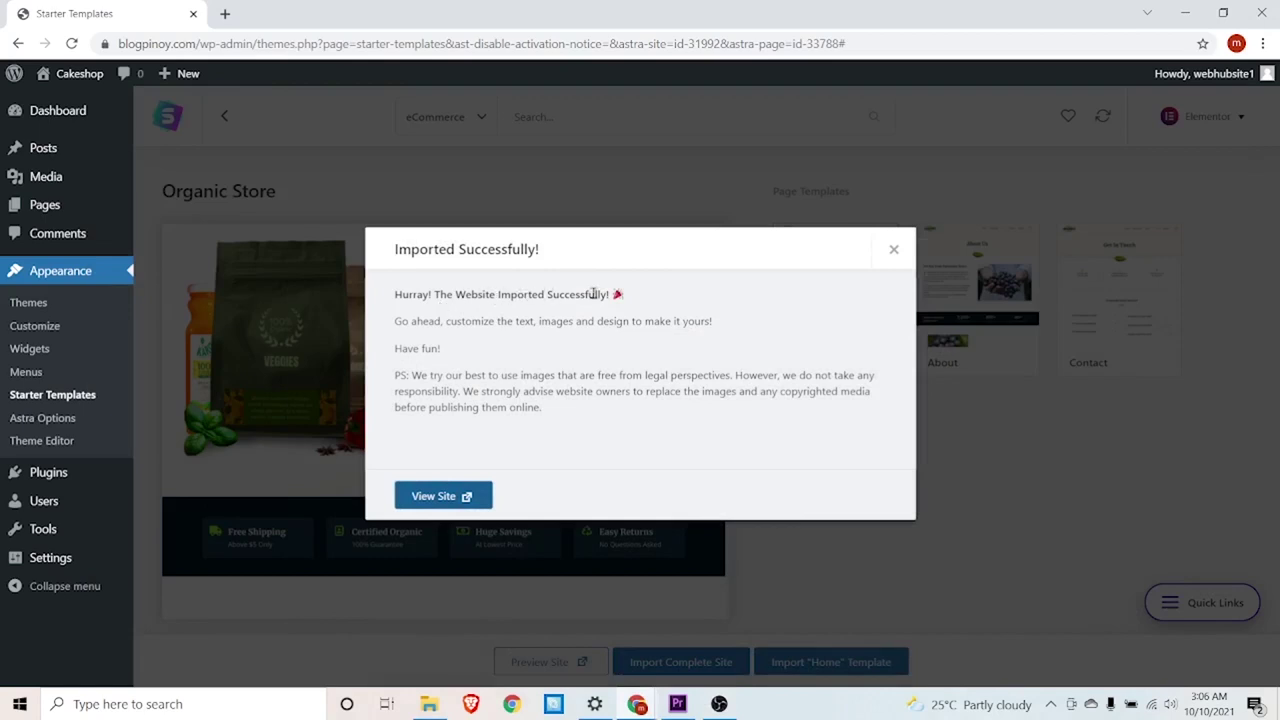
{"action": "left_click", "coordinate": [458, 494]}
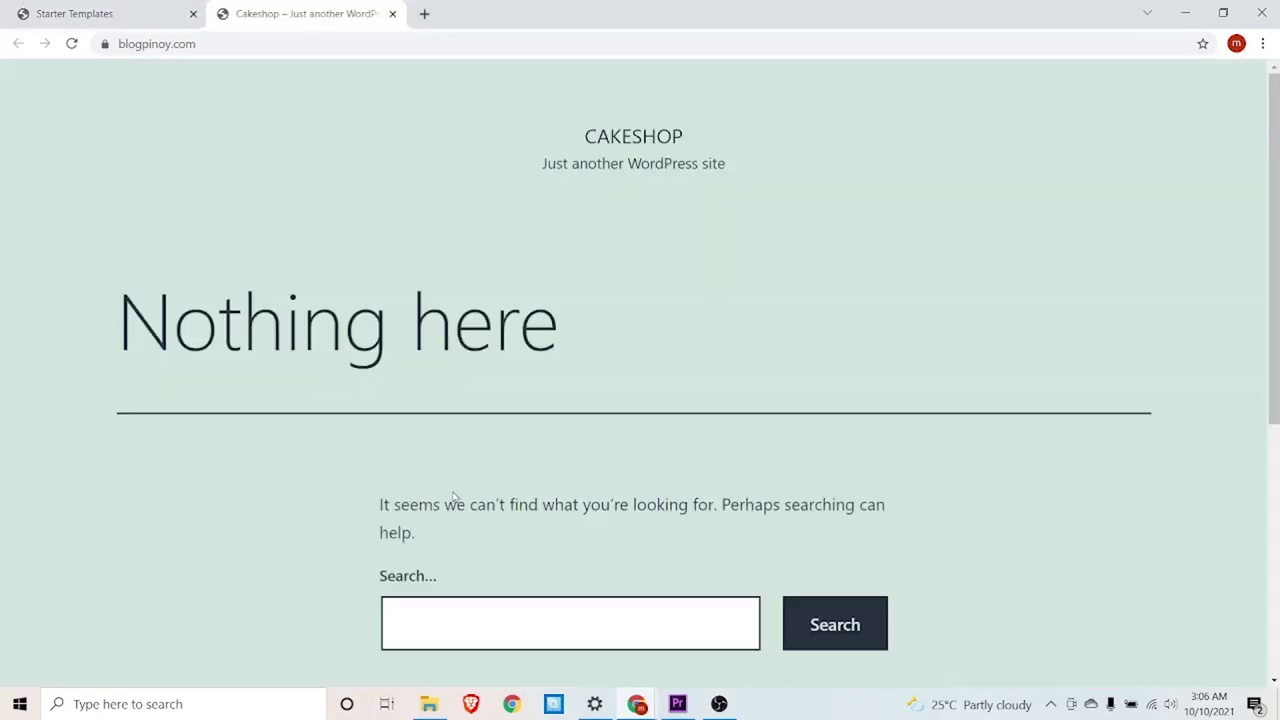
Step: Reload the site to see the Organic Store homepage, then dismiss the import success message
{"action": "left_click", "coordinate": [72, 44]}
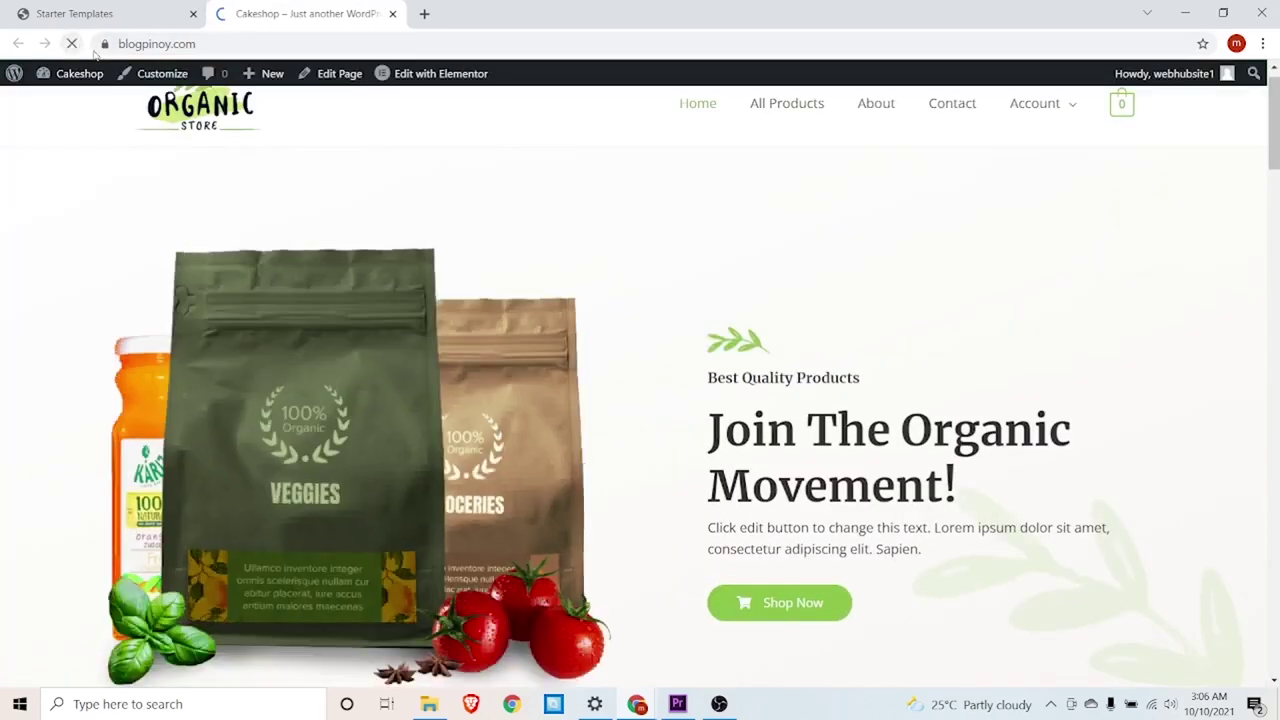
{"action": "scroll", "coordinate": [897, 278], "scroll_direction": "down", "scroll_amount": 6}
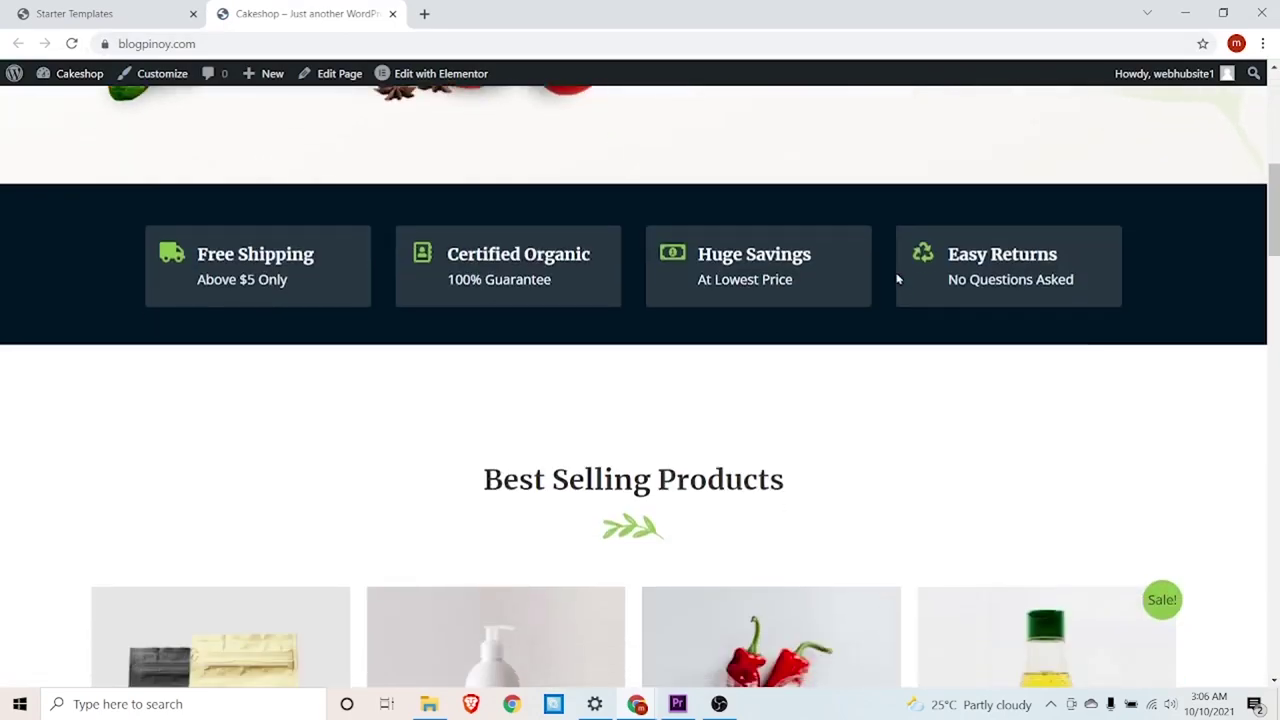
{"action": "scroll", "coordinate": [897, 278], "scroll_direction": "down", "scroll_amount": 14}
{"action": "scroll", "coordinate": [886, 280], "scroll_direction": "up", "scroll_amount": 4}
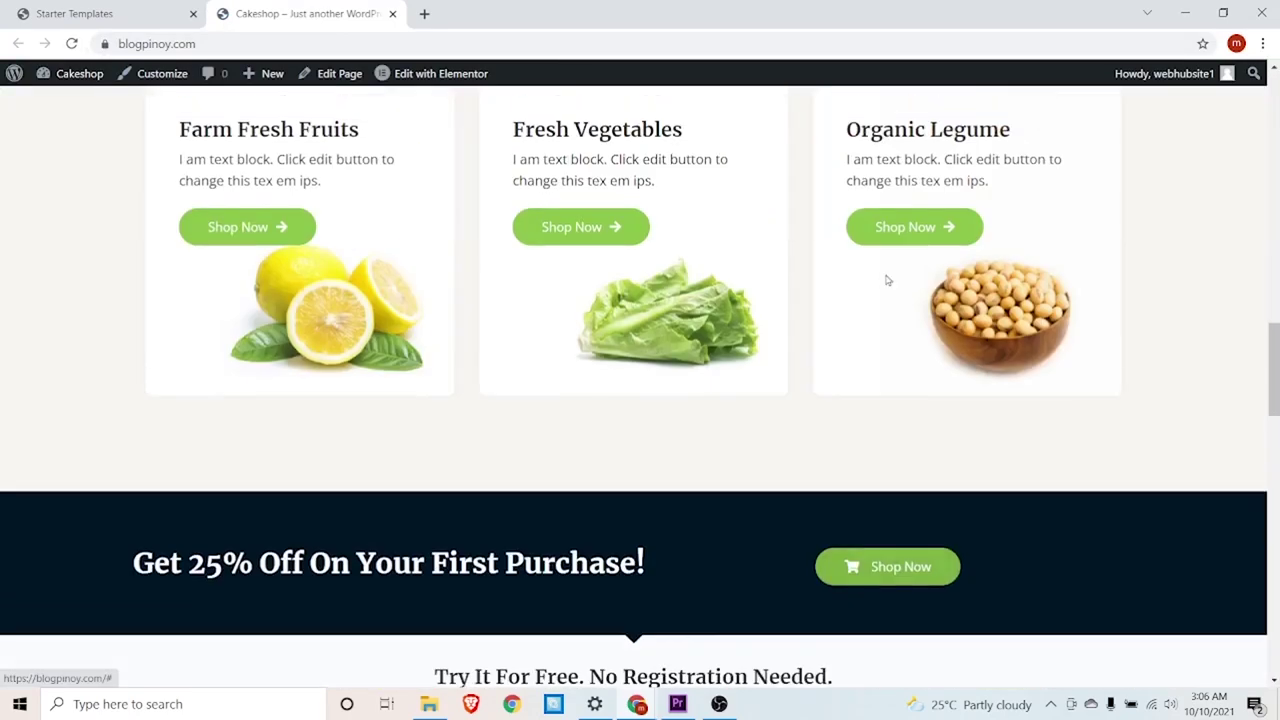
{"action": "scroll", "coordinate": [886, 280], "scroll_direction": "up", "scroll_amount": 10}
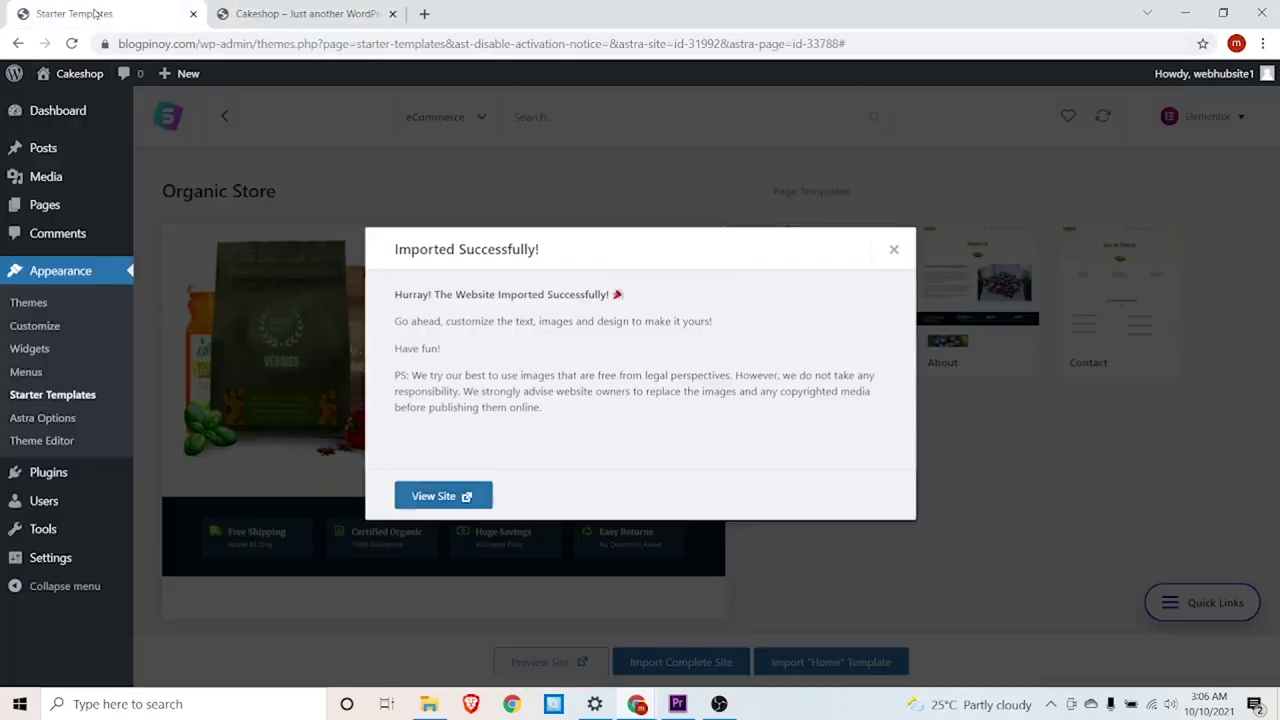
{"action": "left_click", "coordinate": [100, 13]}
{"action": "left_click", "coordinate": [894, 249]}
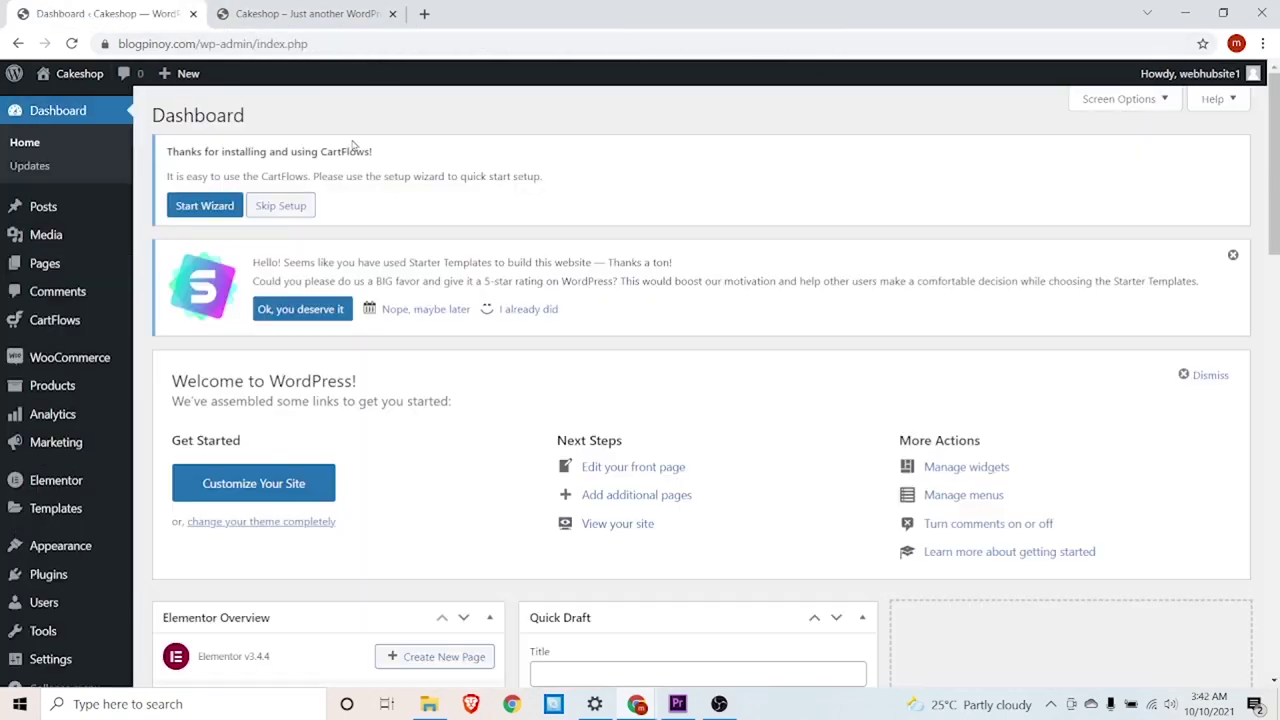
Step: Go to Products > All Products to list the 12 imported template items
{"action": "mouse_move", "coordinate": [65, 360]}
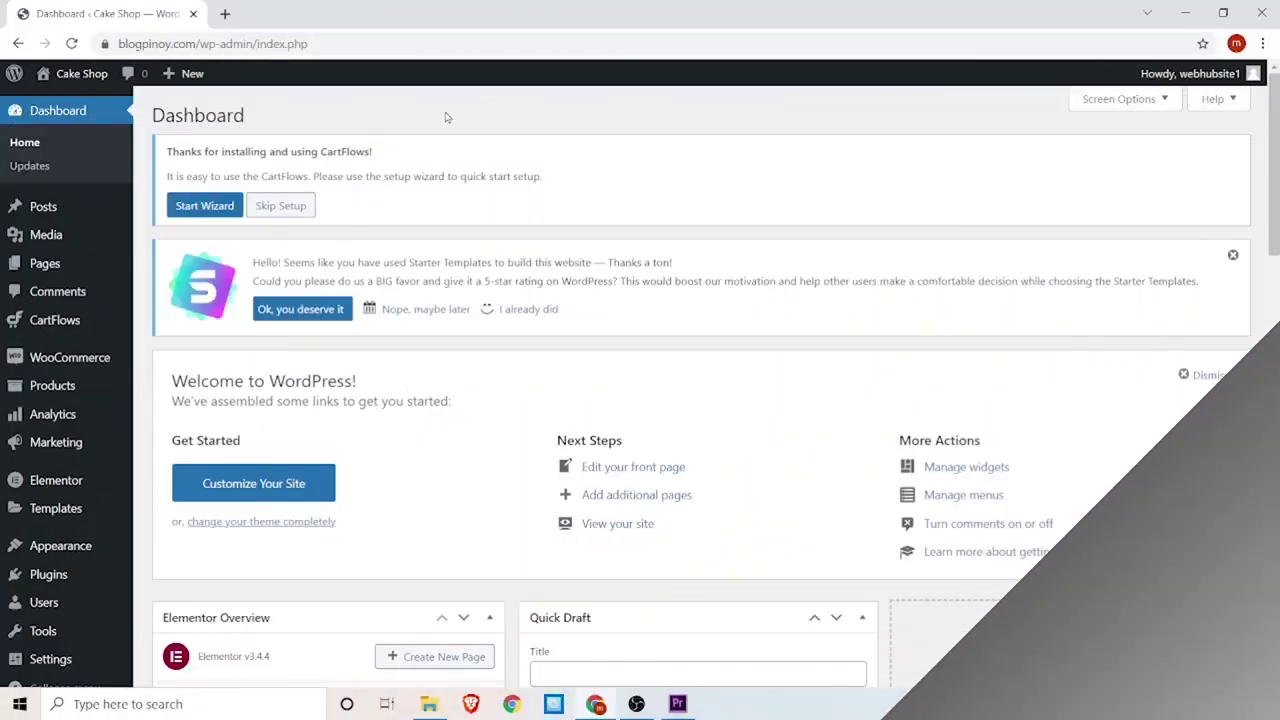
{"action": "mouse_move", "coordinate": [90, 388]}
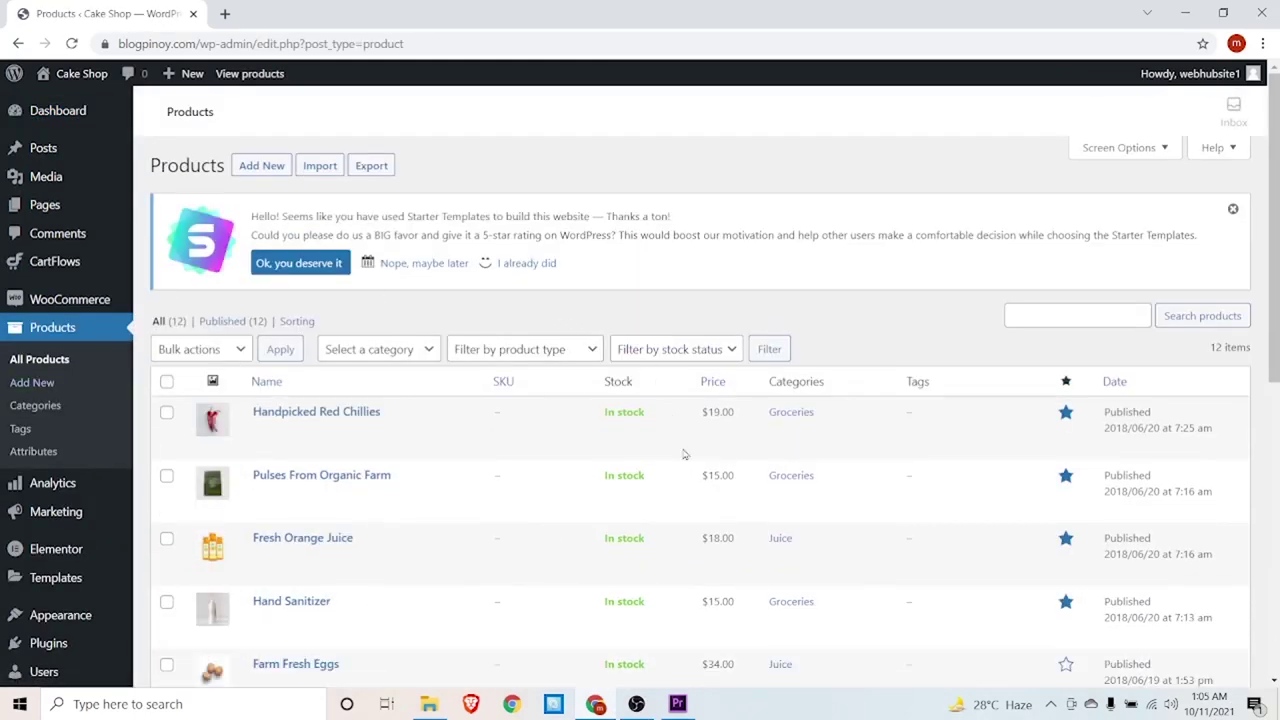
Step: Move all 12 imported products to the trash with a bulk action
{"action": "scroll", "coordinate": [666, 514], "scroll_direction": "down", "scroll_amount": 6}
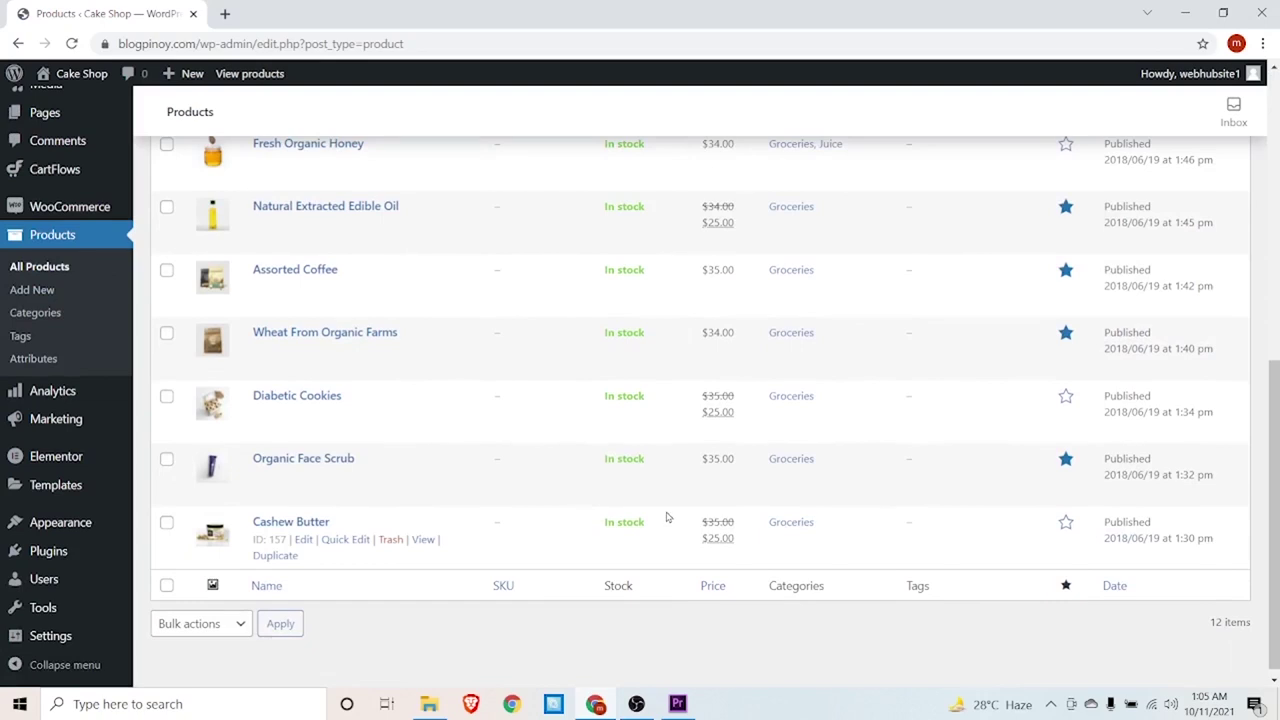
{"action": "scroll", "coordinate": [668, 517], "scroll_direction": "up", "scroll_amount": 5}
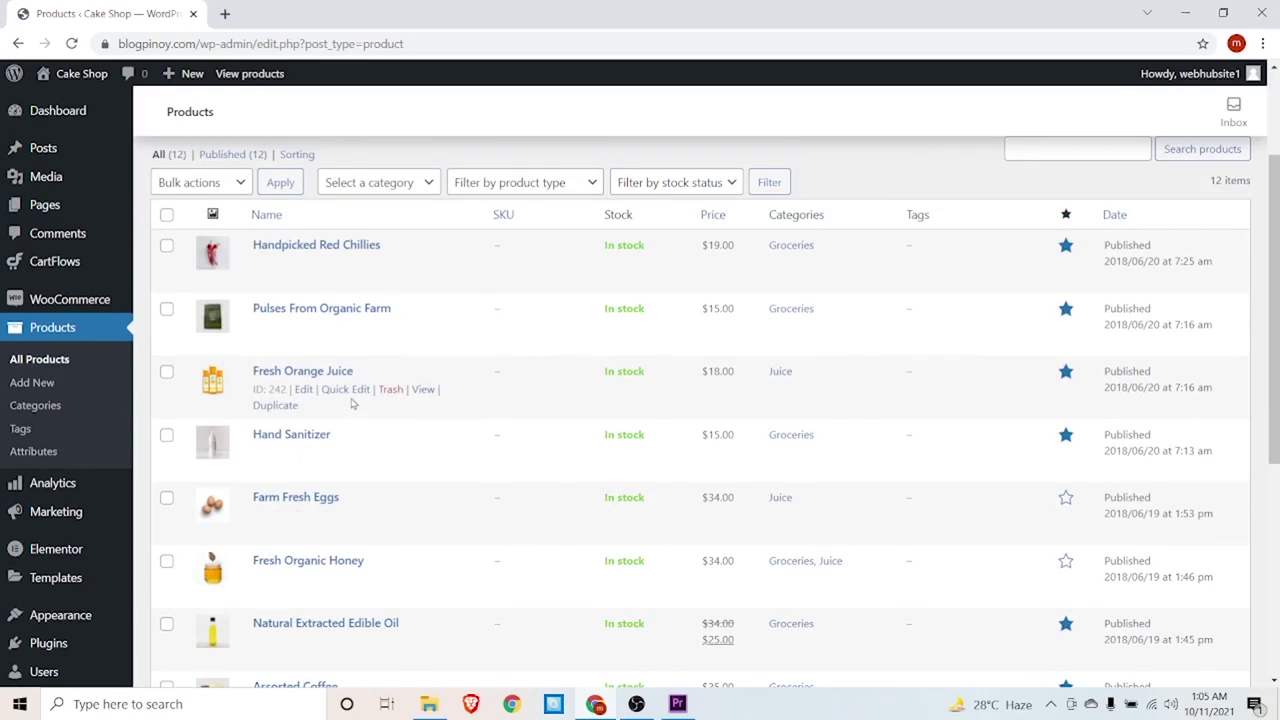
{"action": "left_click", "coordinate": [166, 218]}
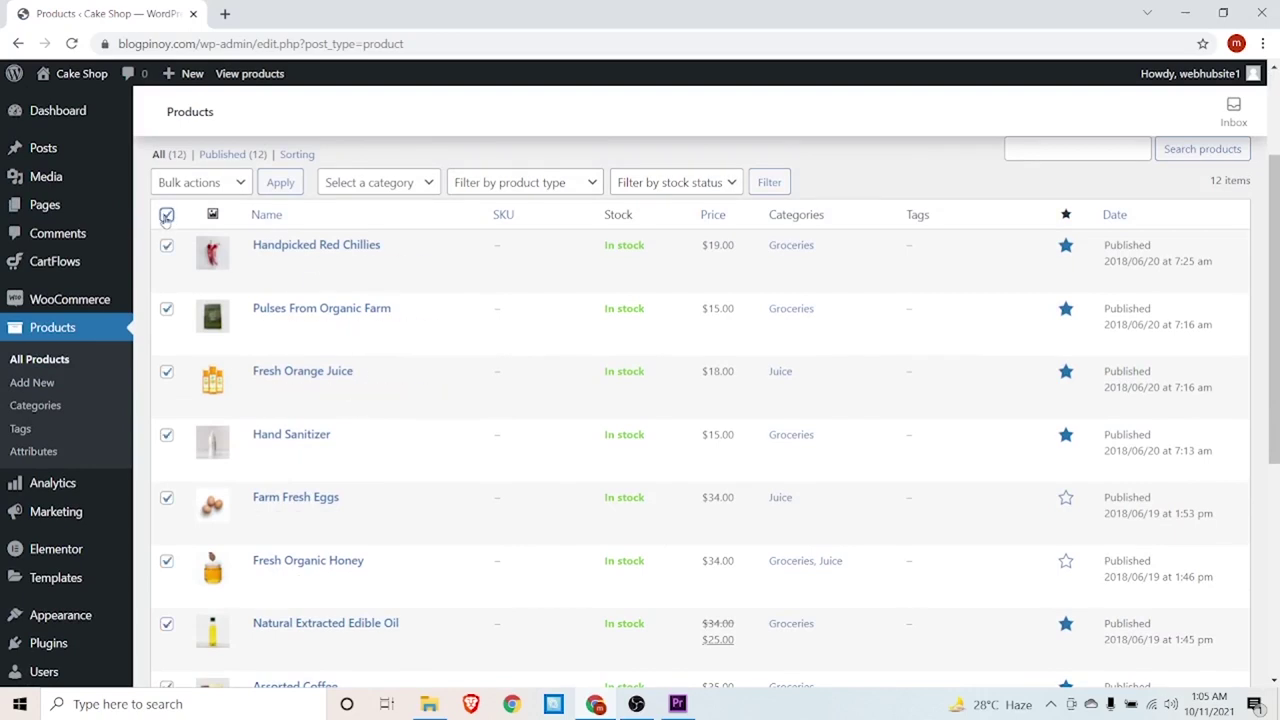
{"action": "left_click", "coordinate": [220, 190]}
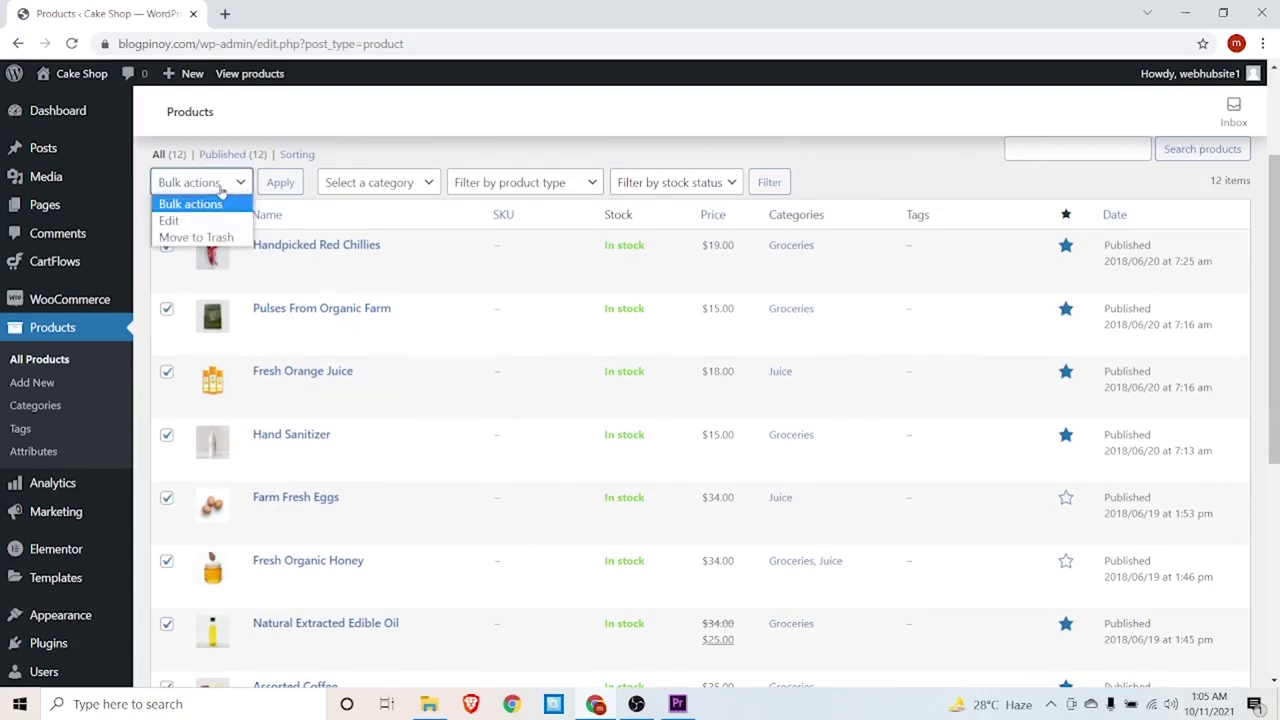
{"action": "left_click", "coordinate": [224, 238]}
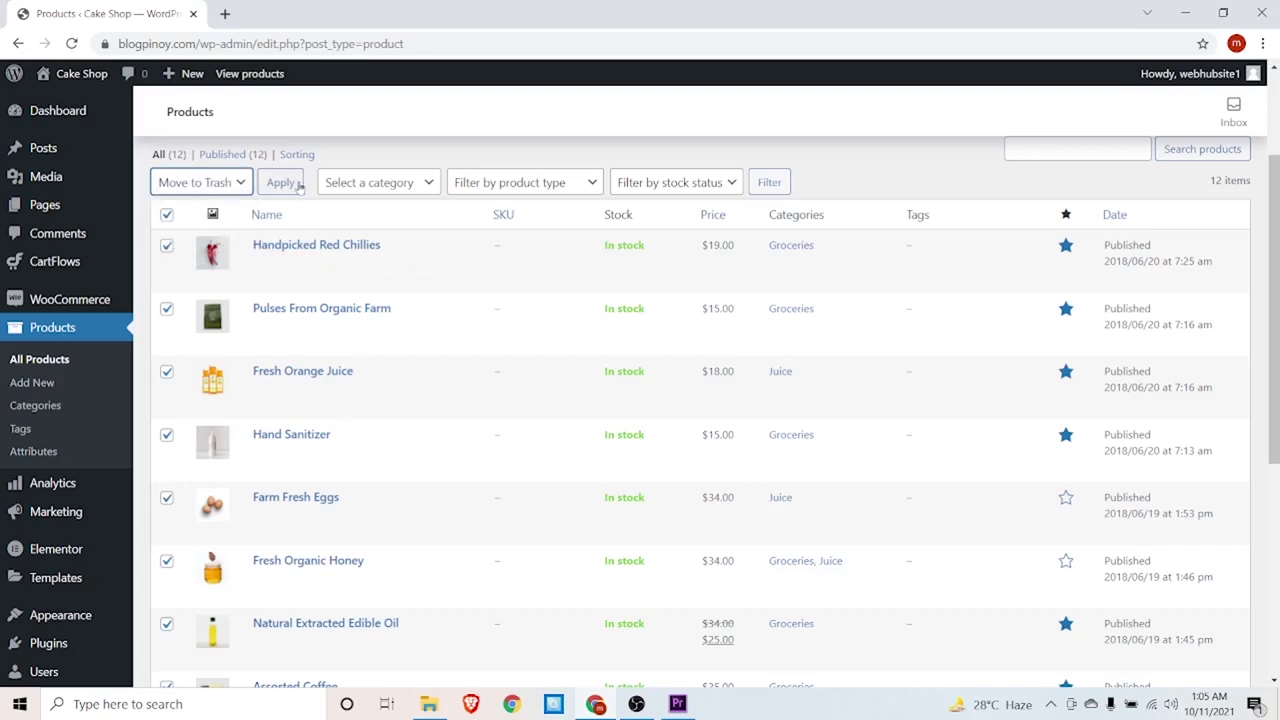
{"action": "left_click", "coordinate": [296, 185]}
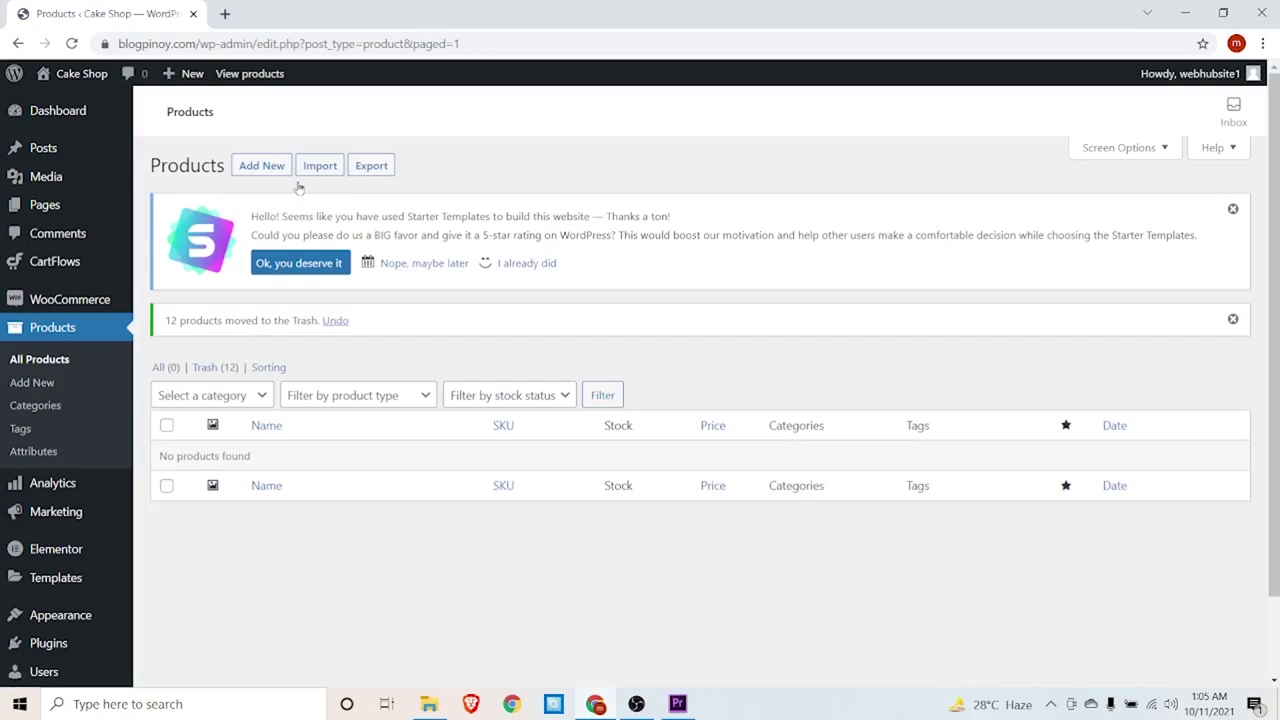
Step: Permanently delete the 12 trashed products and start a new product
{"action": "left_click", "coordinate": [229, 368]}
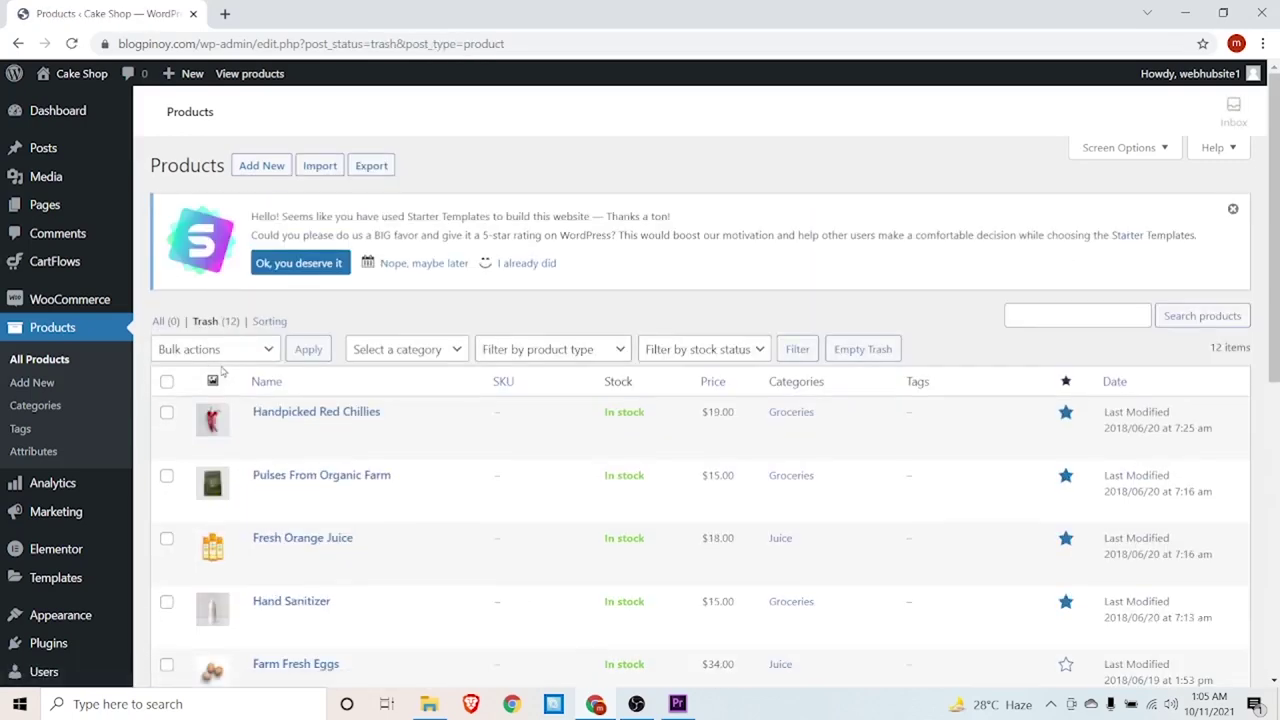
{"action": "left_click", "coordinate": [167, 383]}
{"action": "left_click", "coordinate": [220, 356]}
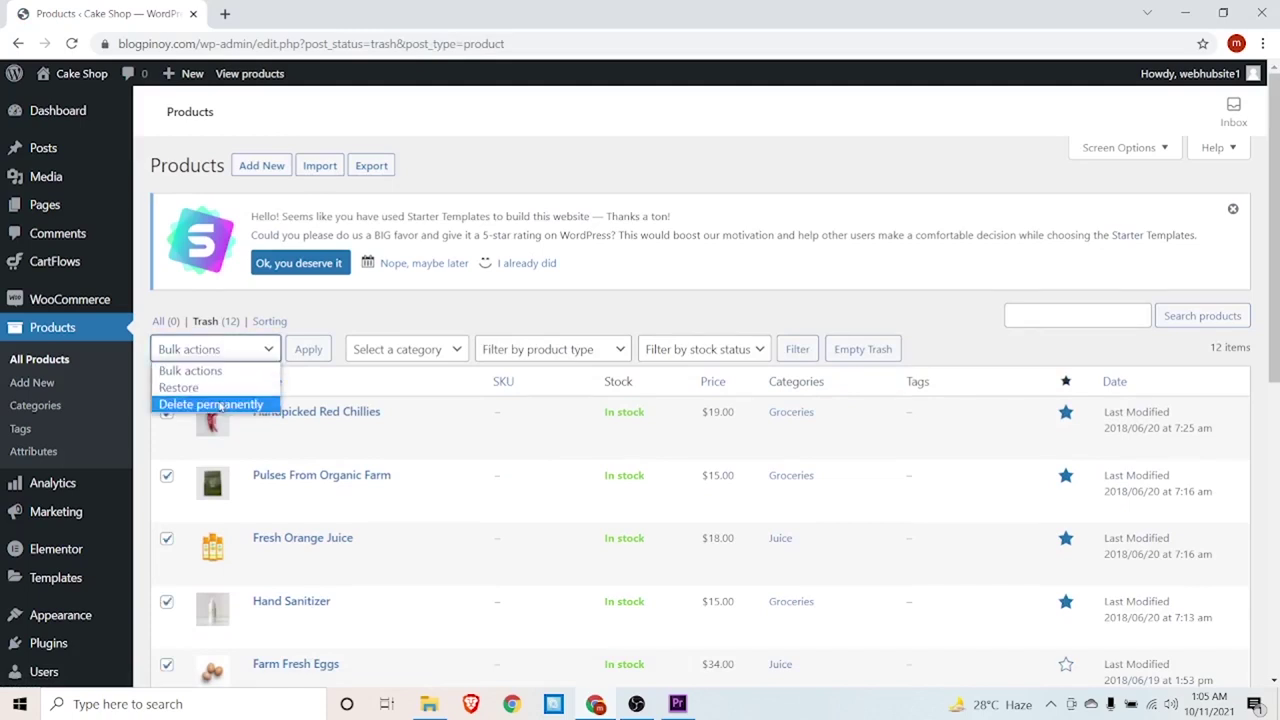
{"action": "left_click", "coordinate": [220, 405]}
{"action": "left_click", "coordinate": [305, 350]}
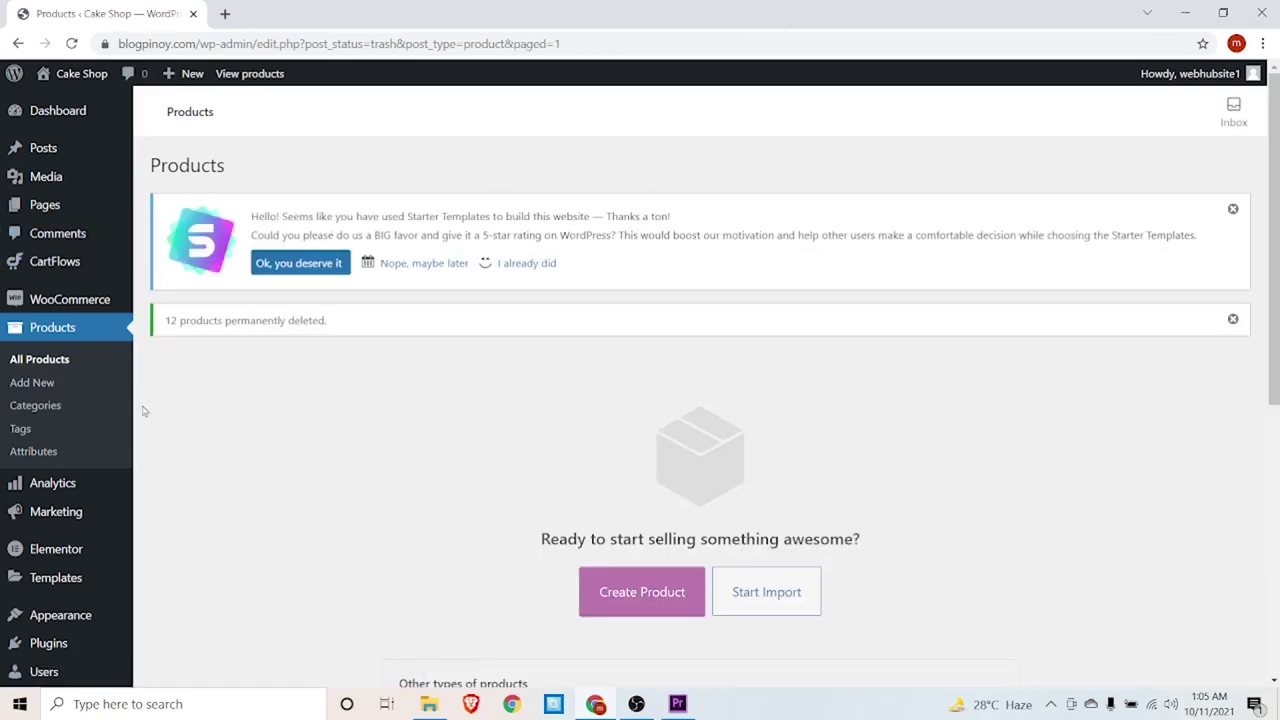
{"action": "left_click", "coordinate": [47, 384]}
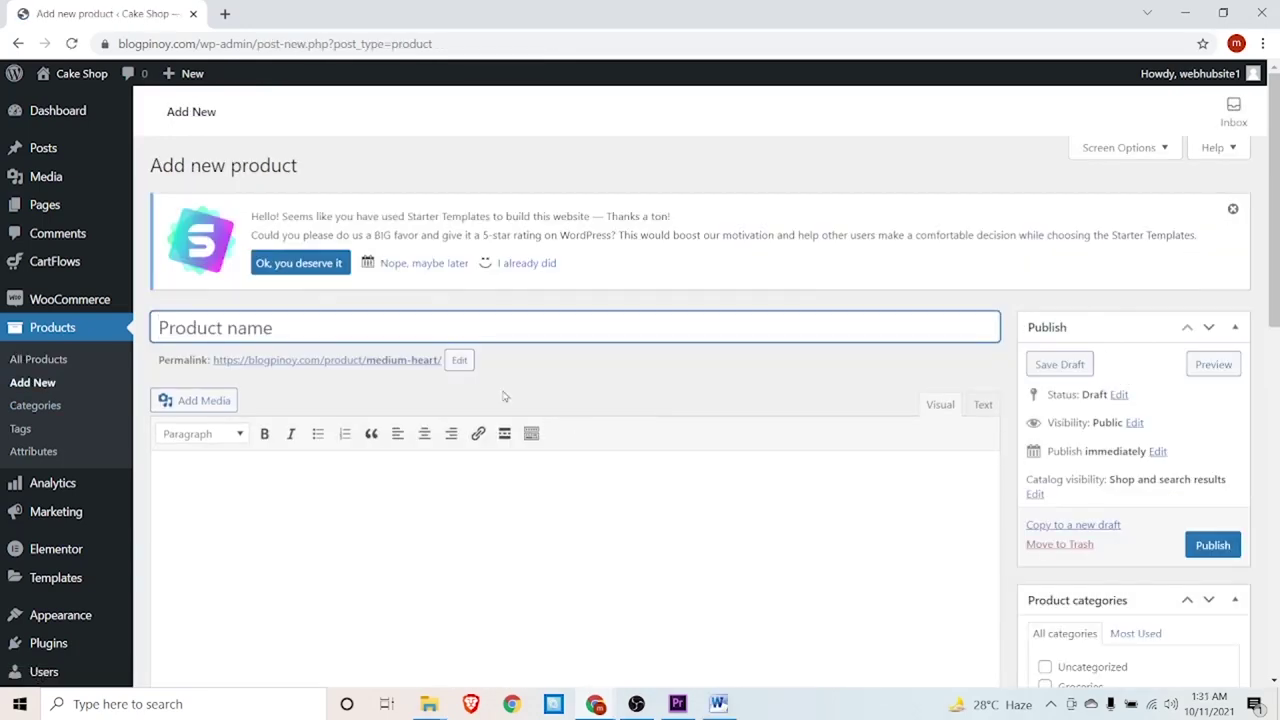
Step: Name the product 'Meduium Heart' and paste in its cake description copied from Word
{"action": "type", "text": "Medu"}
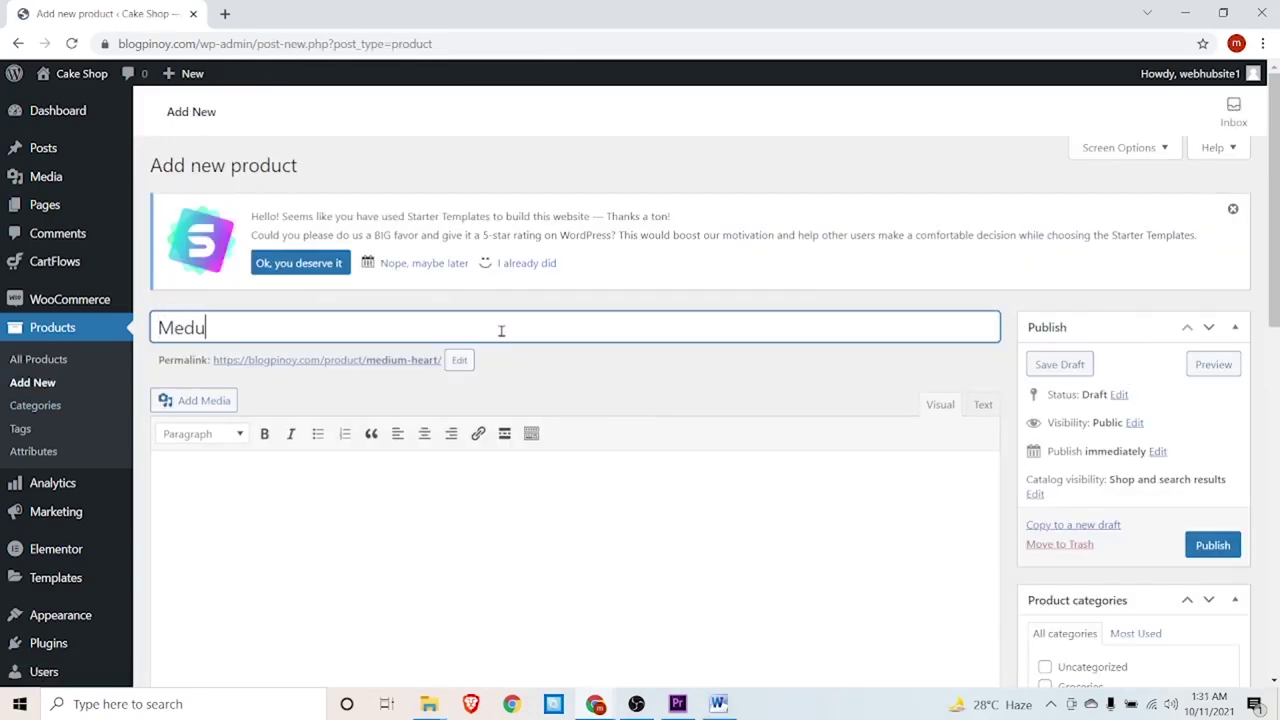
{"action": "key", "text": "BackSpace"}
{"action": "type", "text": "ium Heart"}
{"action": "left_click", "coordinate": [431, 498]}
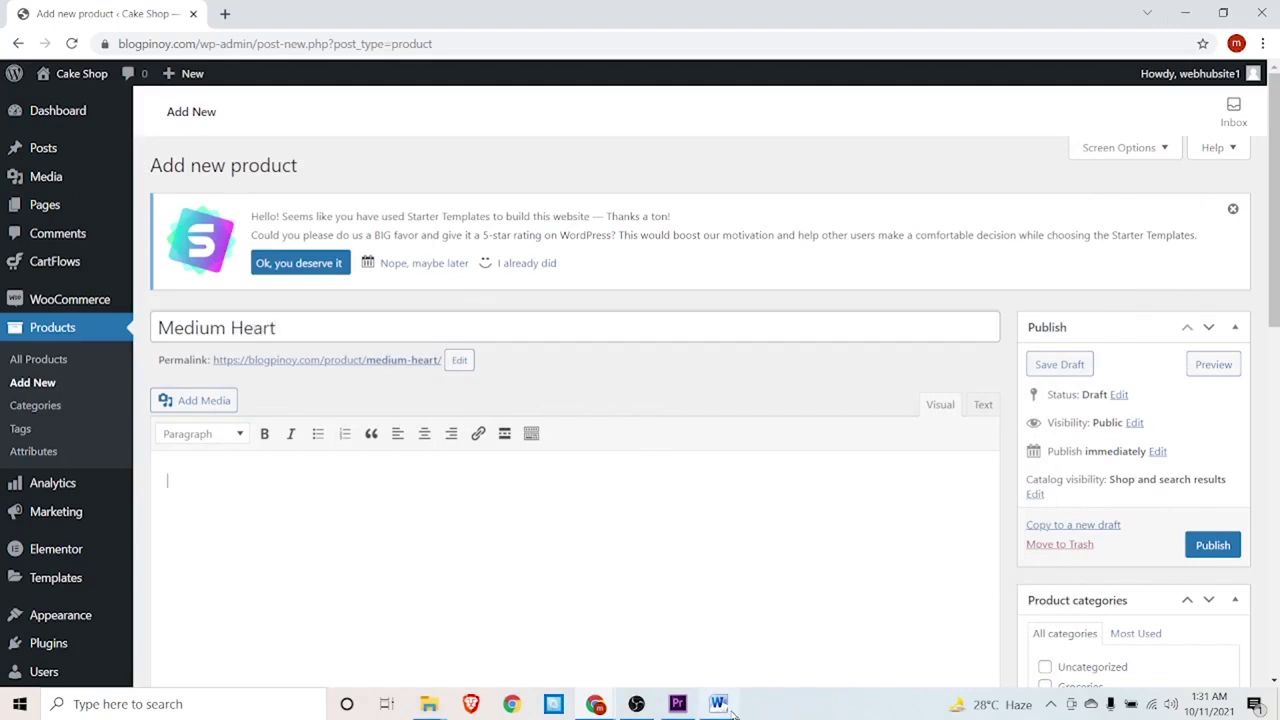
{"action": "scroll", "coordinate": [523, 571], "scroll_direction": "down", "scroll_amount": 2}
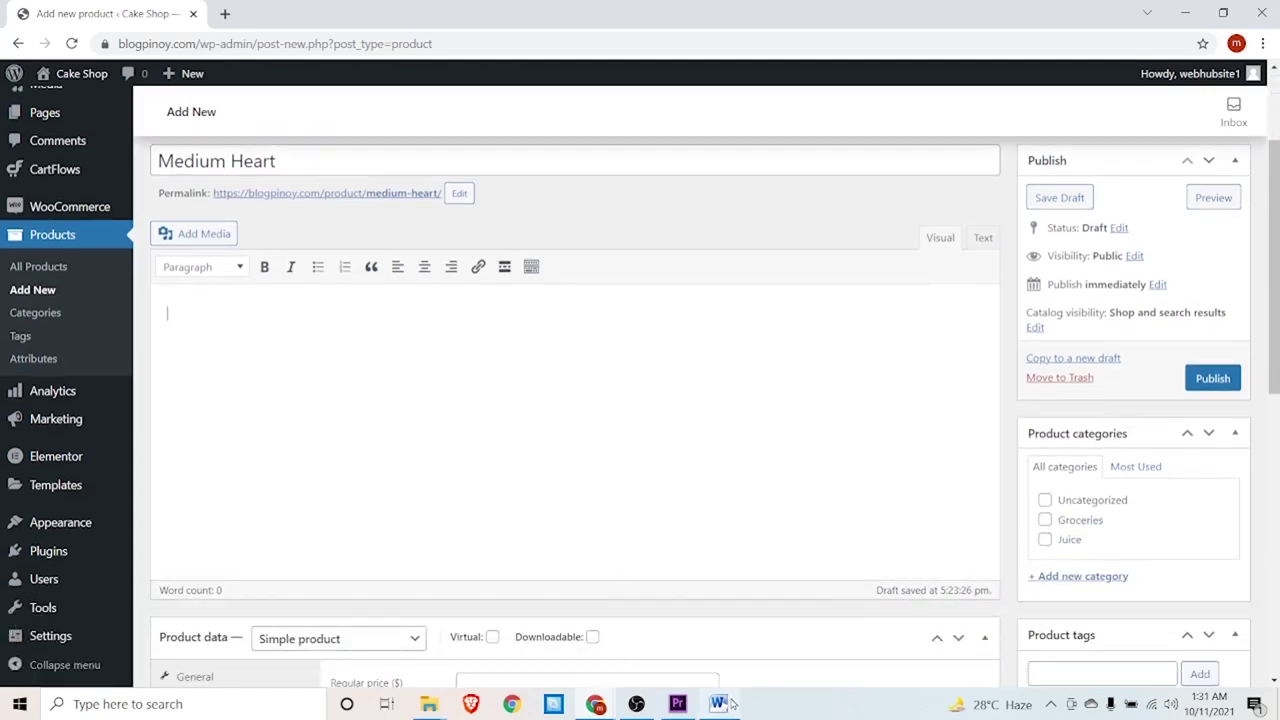
{"action": "left_click", "coordinate": [718, 704]}
{"action": "left_click_drag", "start_coordinate": [450, 591], "coordinate": [300, 207]}
{"action": "key", "text": "ctrl+c"}
{"action": "key", "text": "alt+Tab"}
{"action": "key", "text": "ctrl+v"}
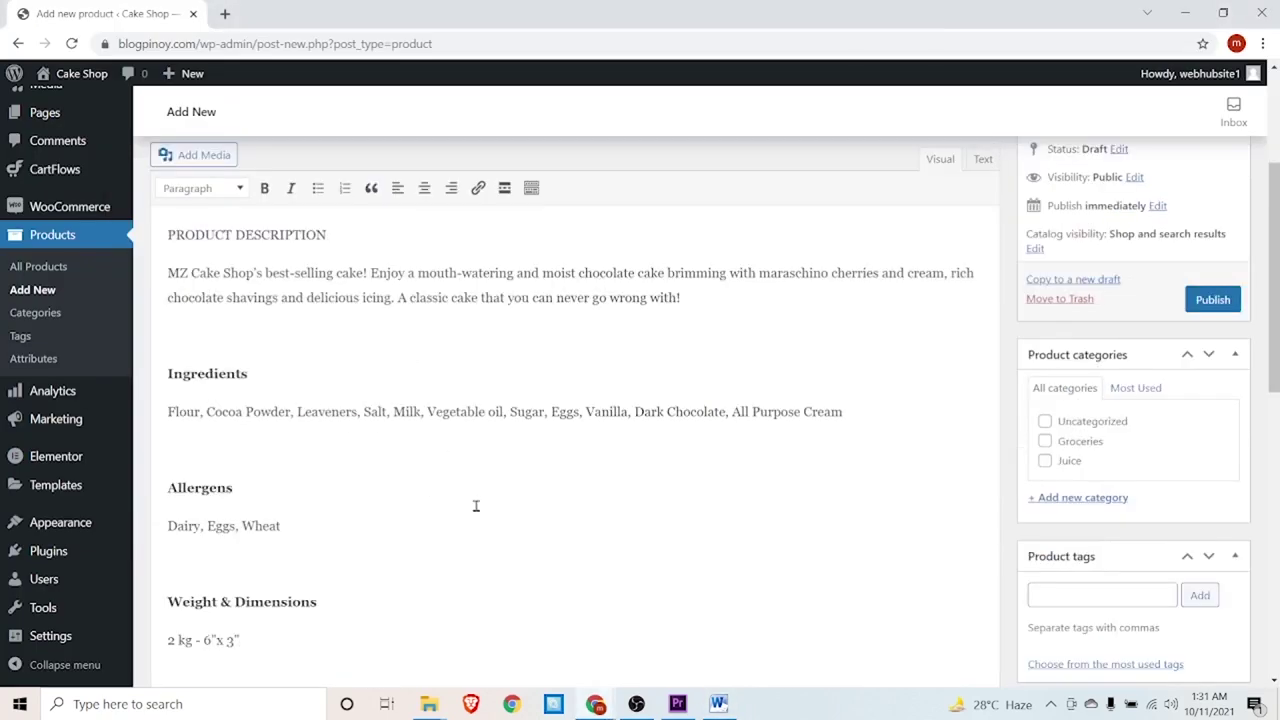
{"action": "scroll", "coordinate": [476, 510], "scroll_direction": "down", "scroll_amount": 4}
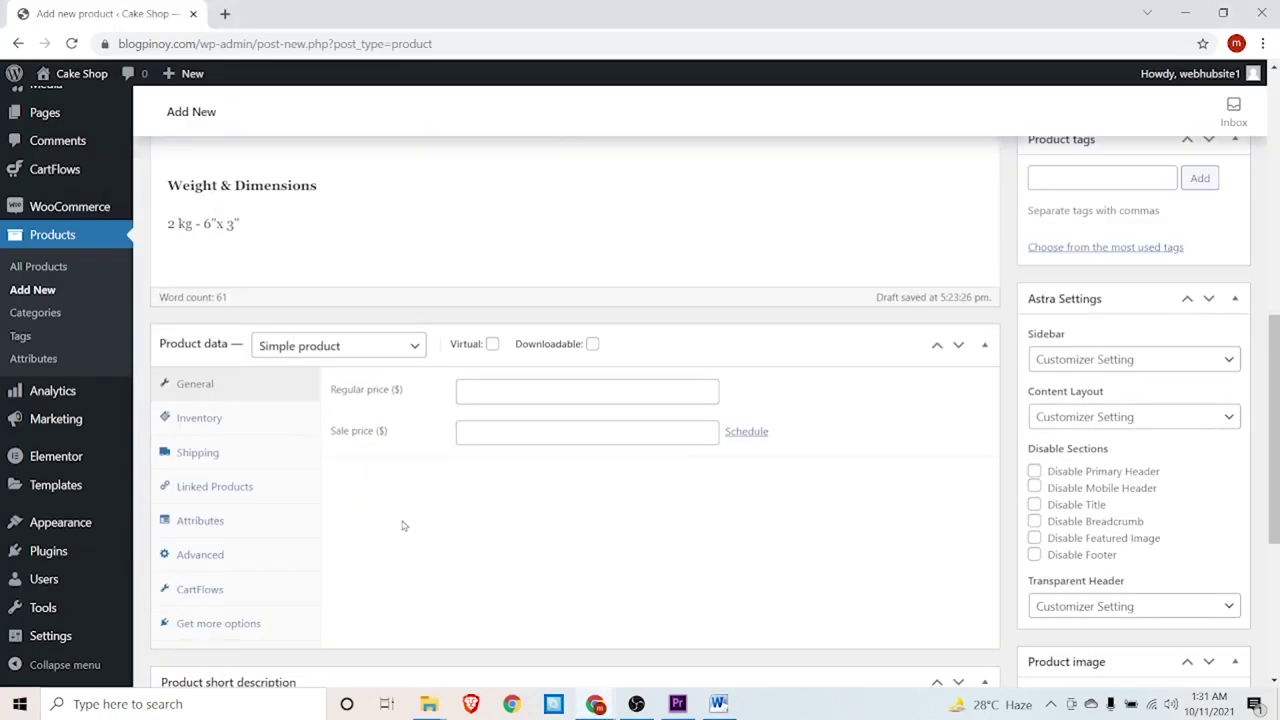
{"action": "scroll", "coordinate": [409, 514], "scroll_direction": "down", "scroll_amount": 3}
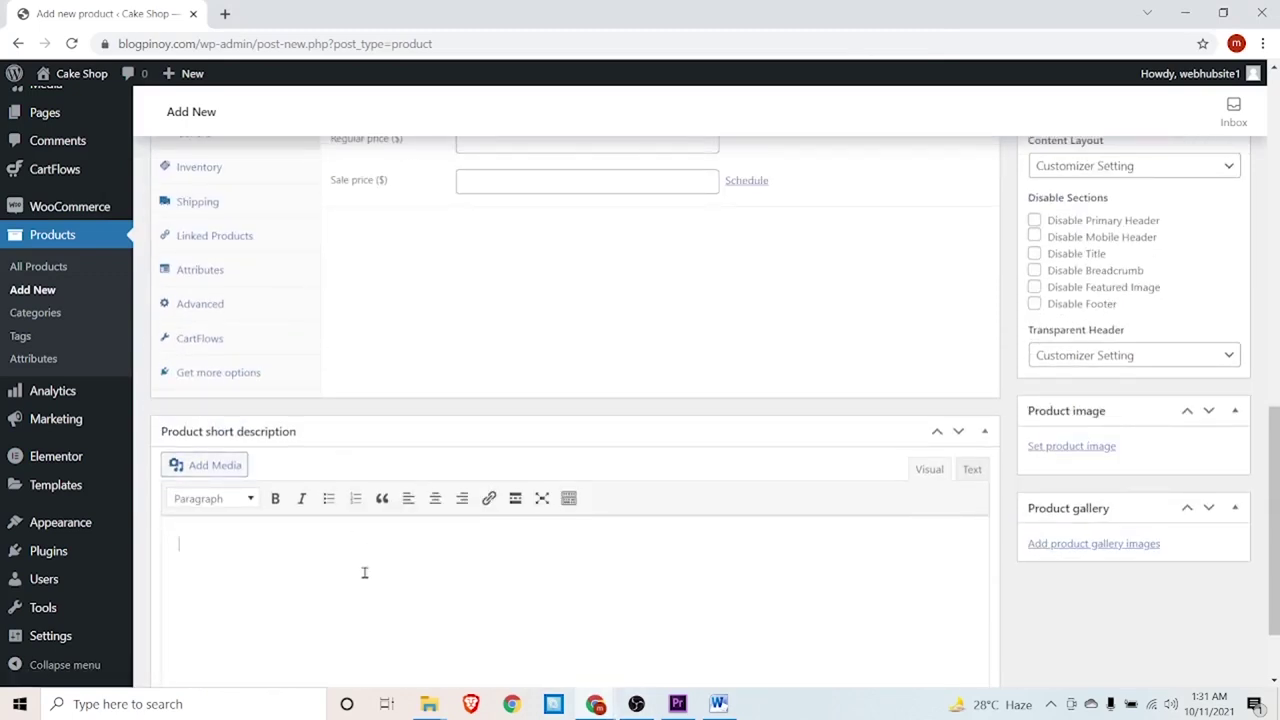
{"action": "scroll", "coordinate": [503, 600], "scroll_direction": "up", "scroll_amount": 6}
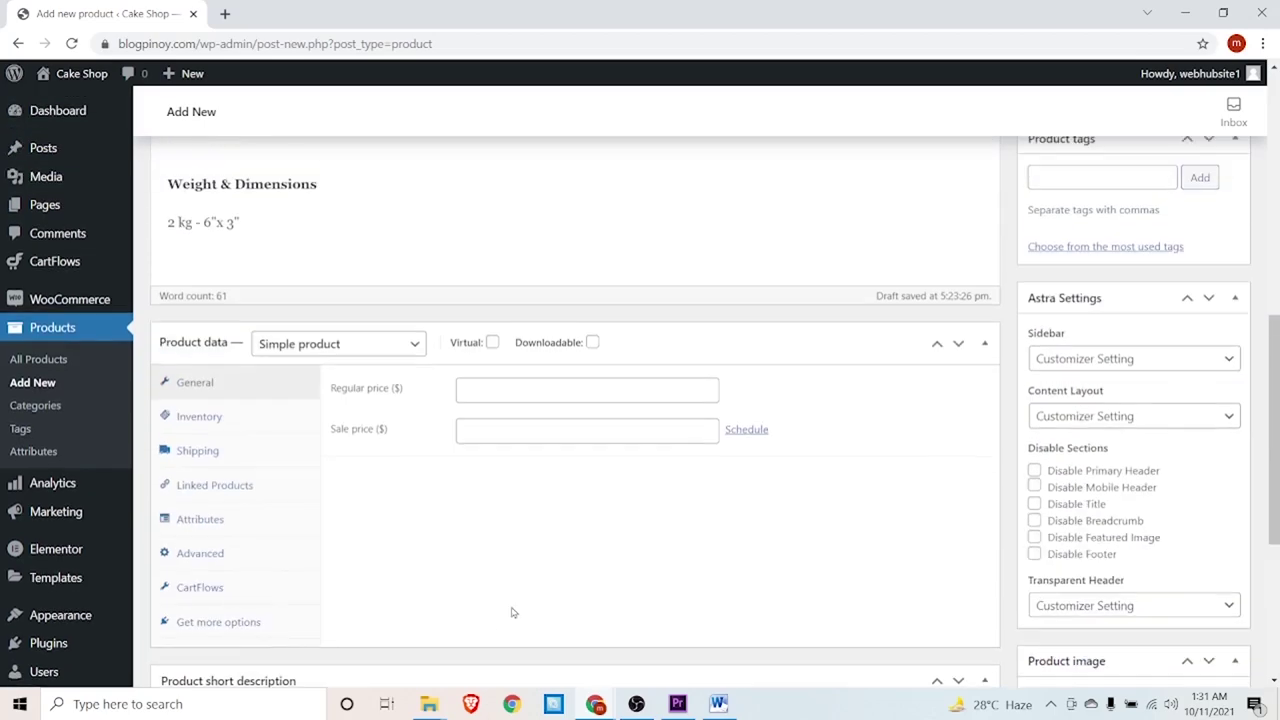
{"action": "scroll", "coordinate": [515, 614], "scroll_direction": "down", "scroll_amount": 7}
Step: Enter the short description 'Our Best Selling Chocolate Cake!'
{"action": "left_click", "coordinate": [274, 457]}
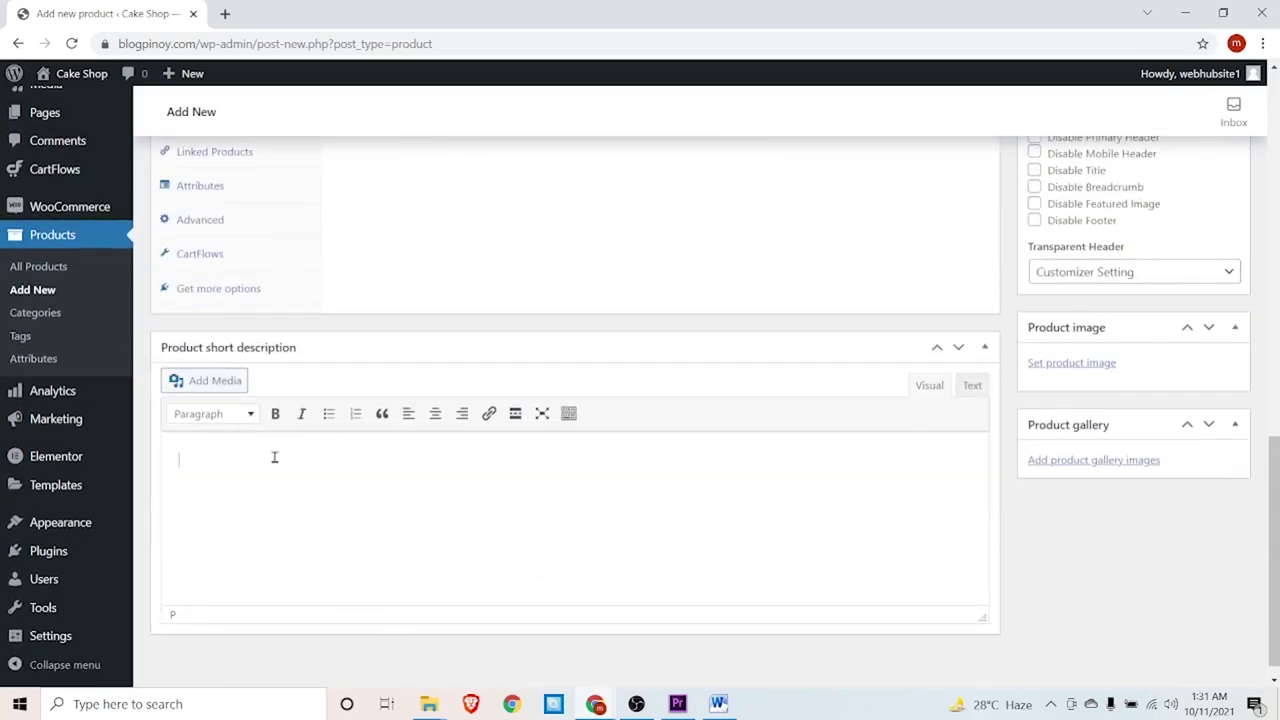
{"action": "type", "text": "Best Selling Chocolate Cake!"}
{"action": "key", "text": "Home"}
{"action": "type", "text": "Our"}
{"action": "scroll", "coordinate": [603, 563], "scroll_direction": "up", "scroll_amount": 3}
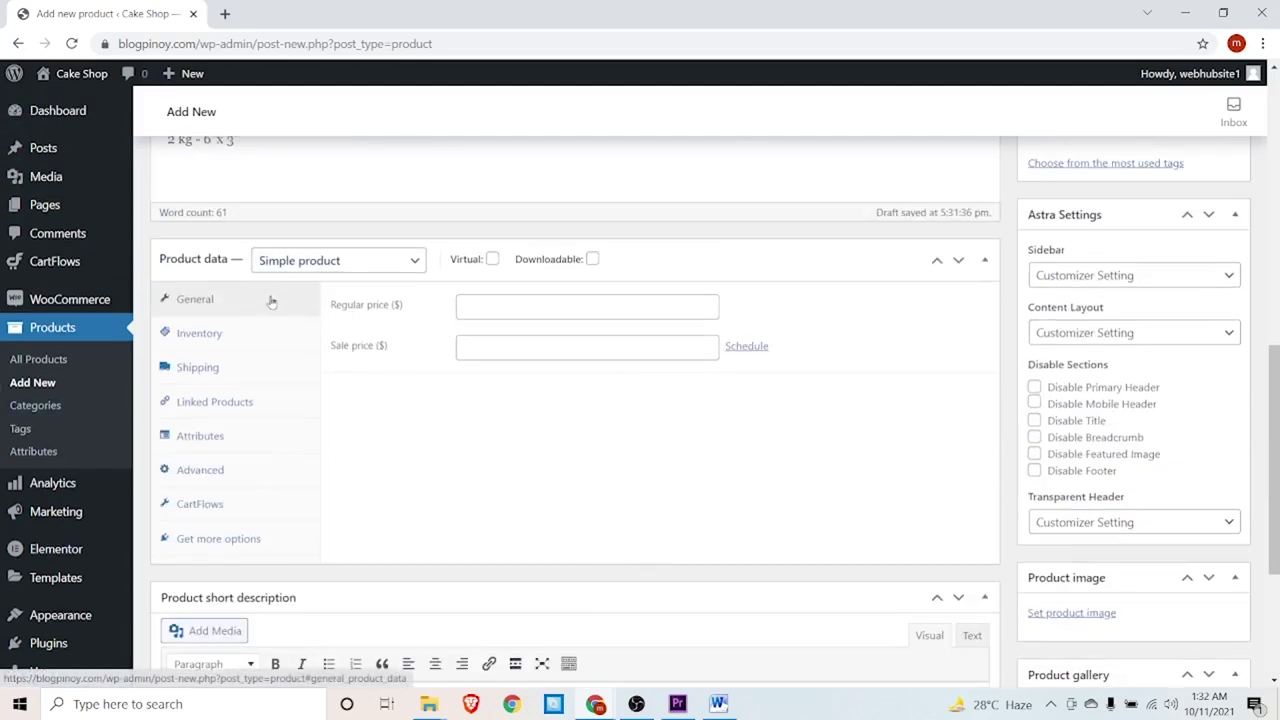
Step: Set the regular price to 350 and the SKU to 50
{"action": "left_click", "coordinate": [605, 302]}
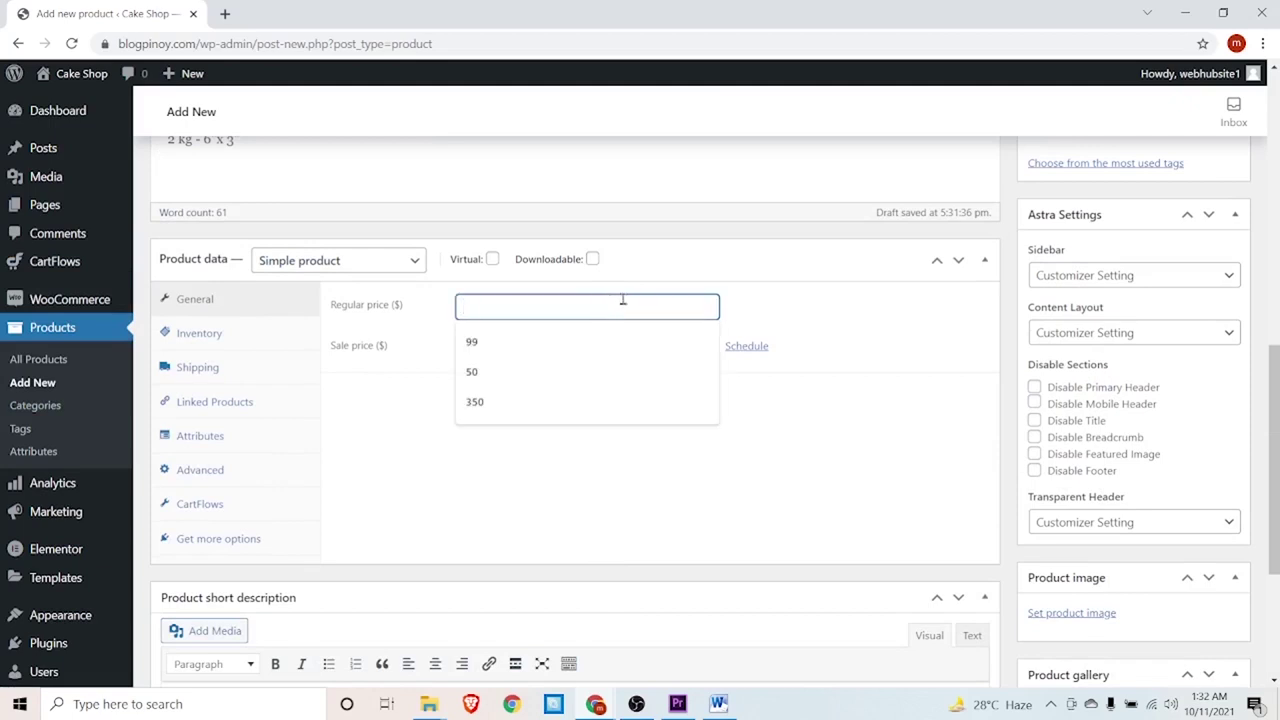
{"action": "type", "text": "350"}
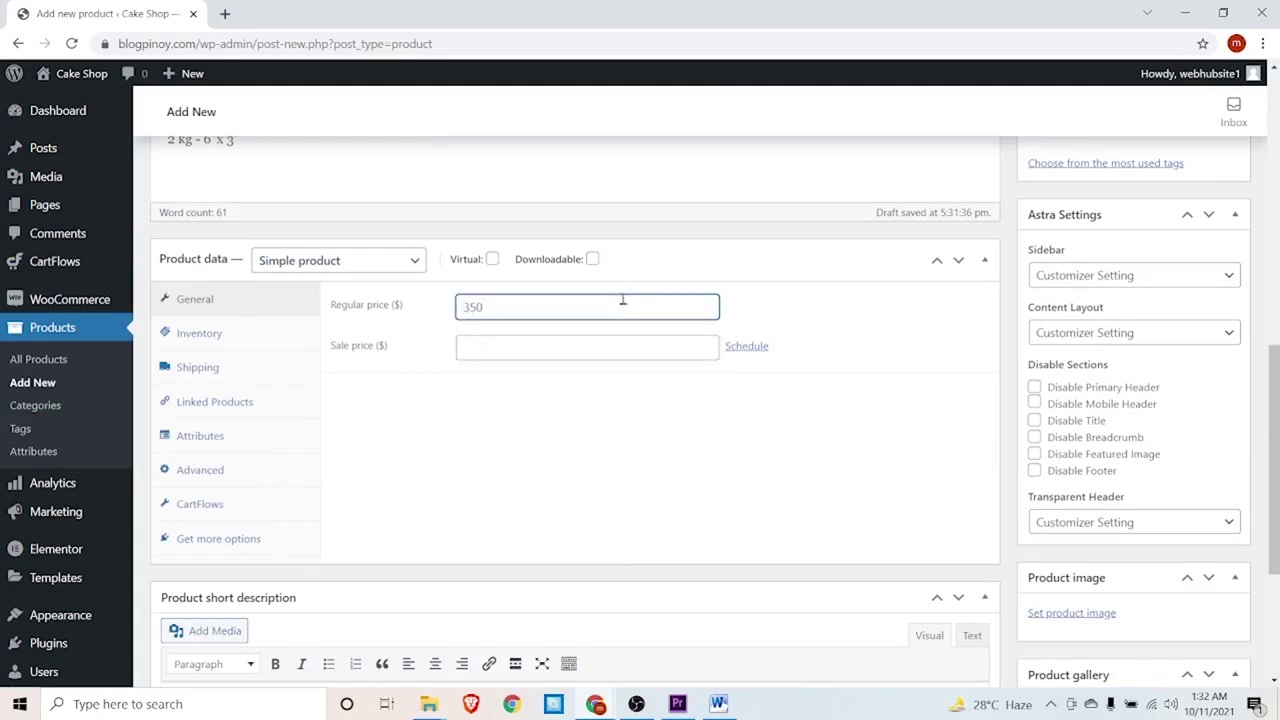
{"action": "left_click", "coordinate": [225, 334]}
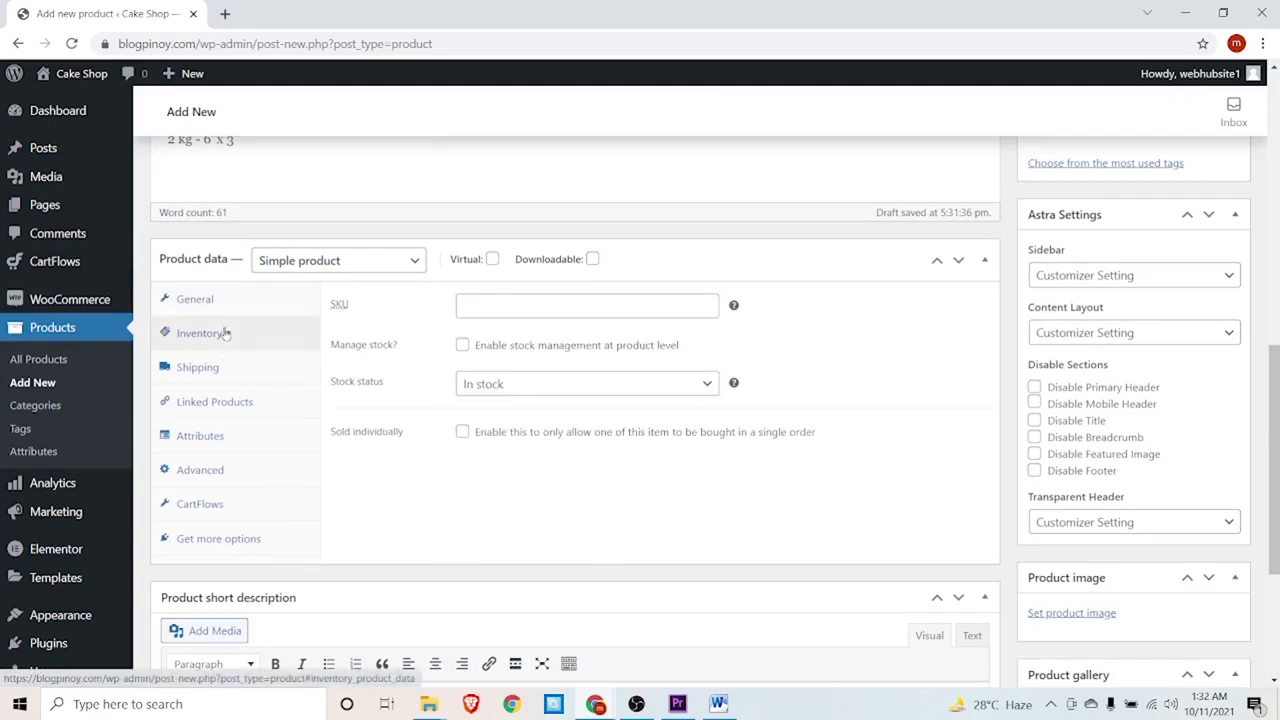
{"action": "left_click", "coordinate": [530, 316]}
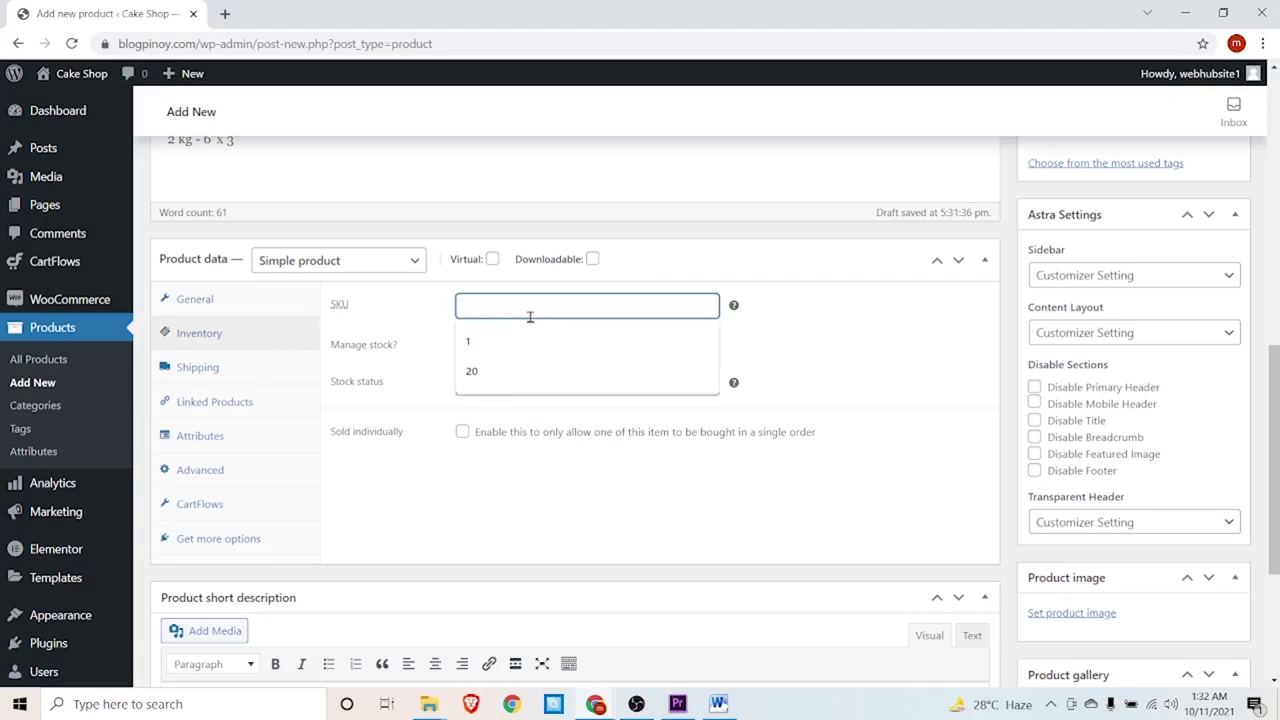
{"action": "type", "text": "50"}
{"action": "left_click", "coordinate": [506, 486]}
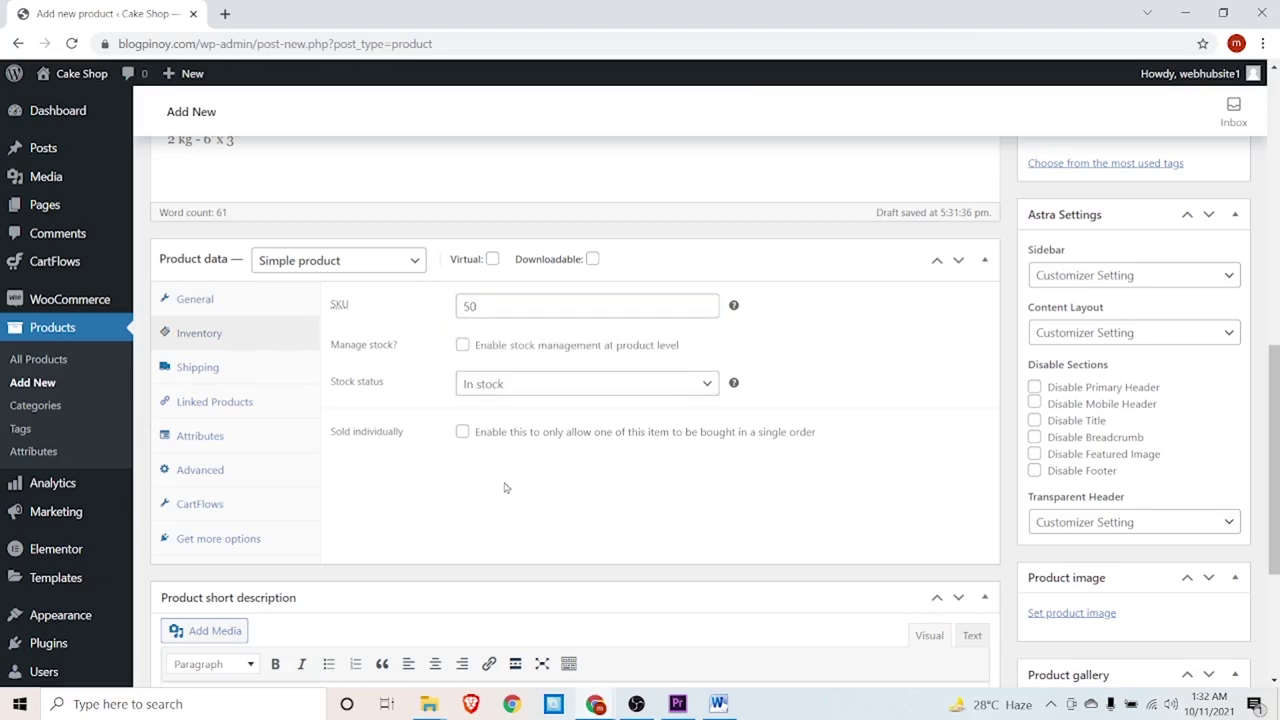
Step: Add the purchase note 'Thank you for purchasing!' in Advanced settings
{"action": "left_click", "coordinate": [231, 377]}
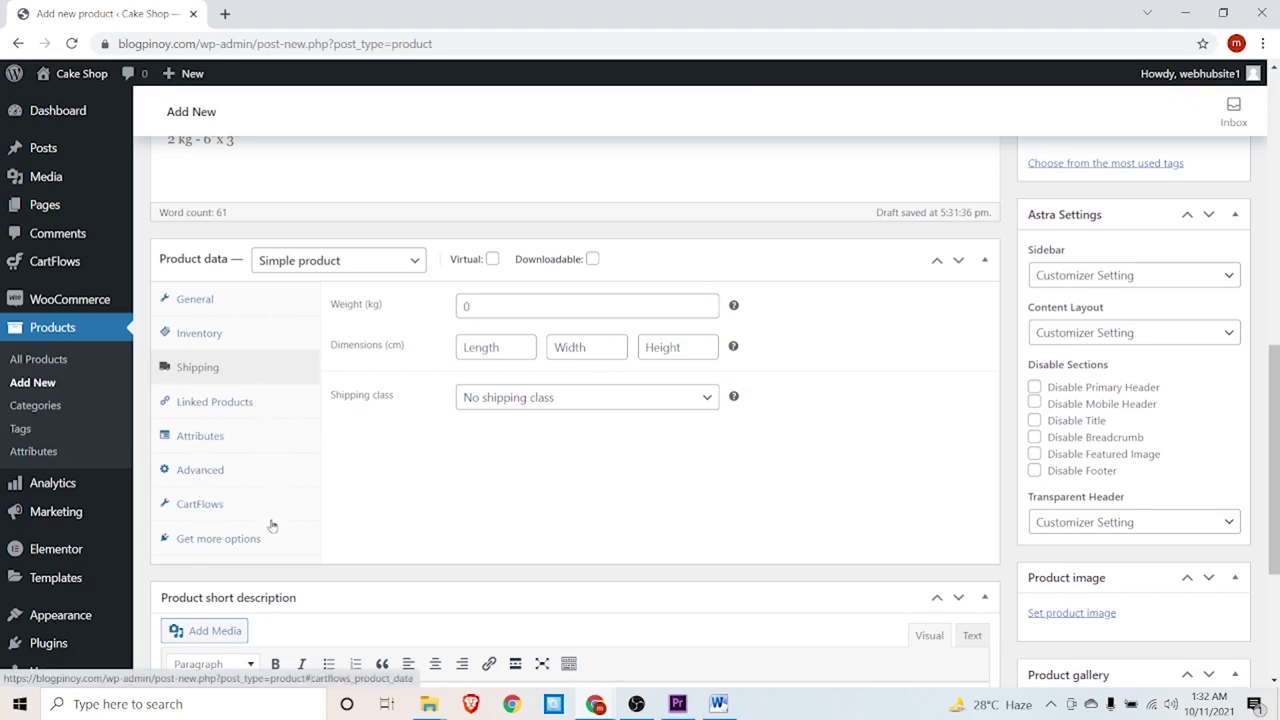
{"action": "left_click", "coordinate": [230, 473]}
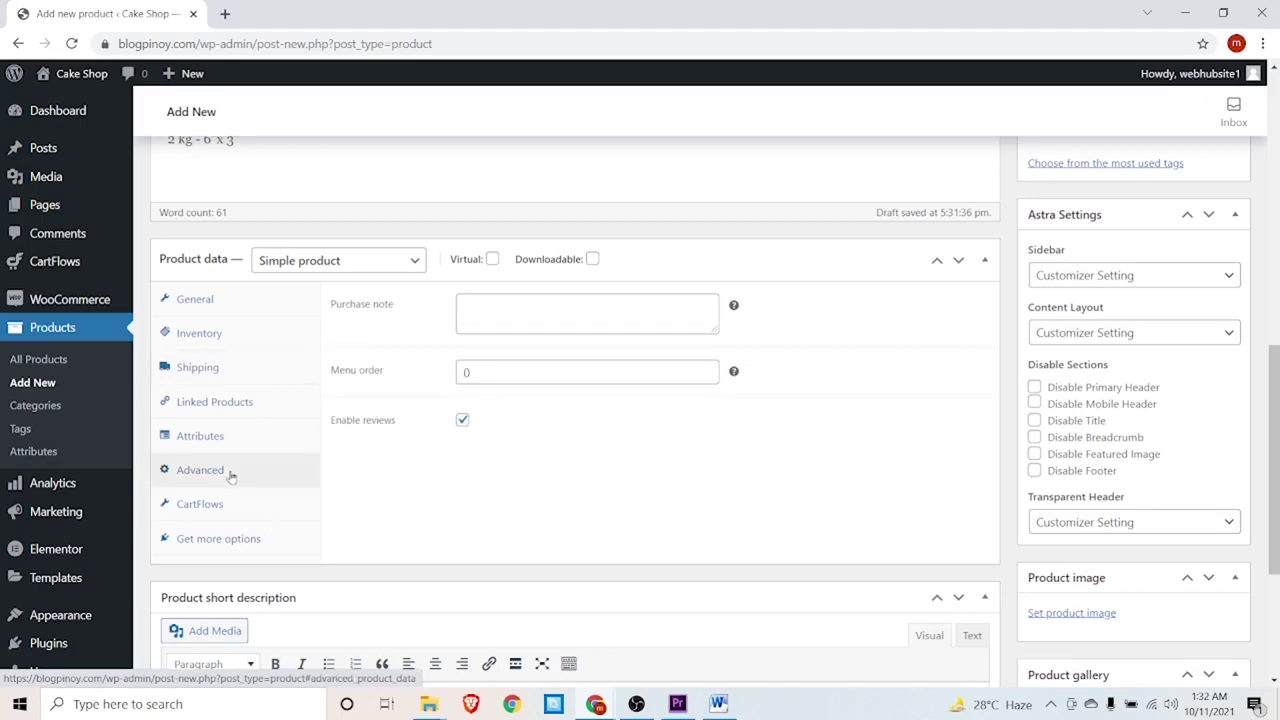
{"action": "left_click", "coordinate": [536, 311]}
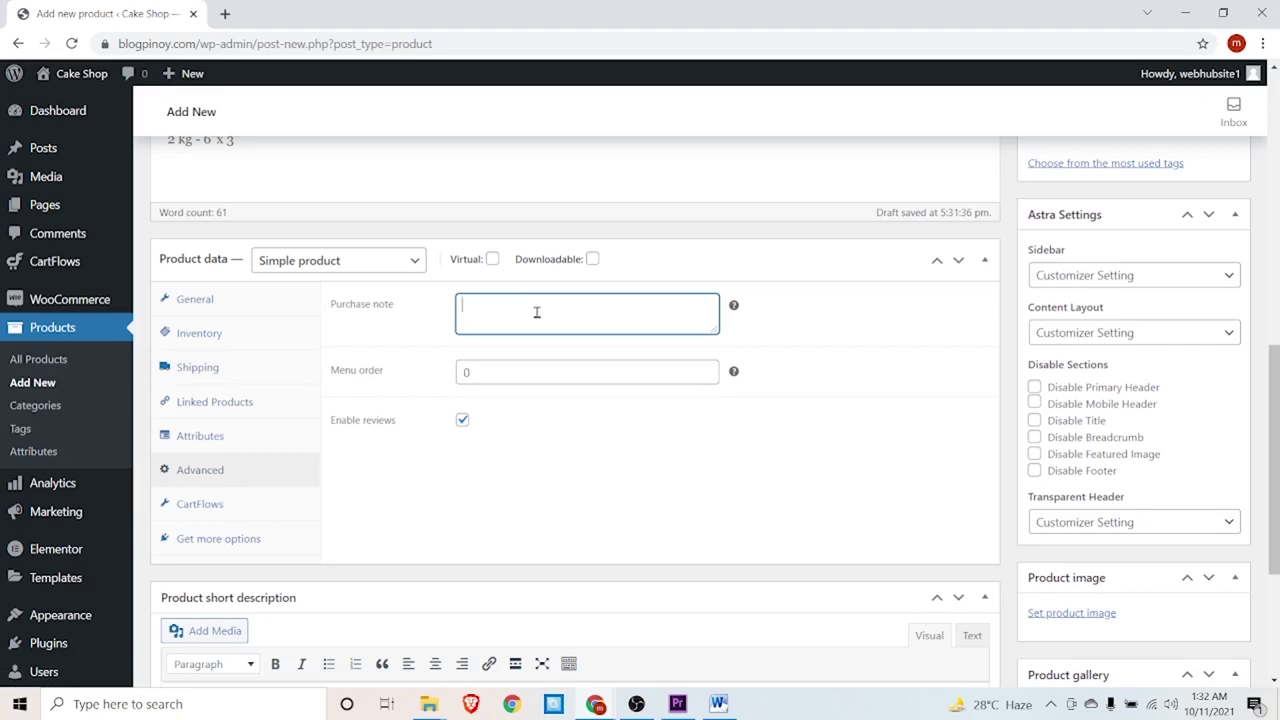
{"action": "type", "text": "Thank you for purchasing!"}
{"action": "left_click", "coordinate": [543, 503]}
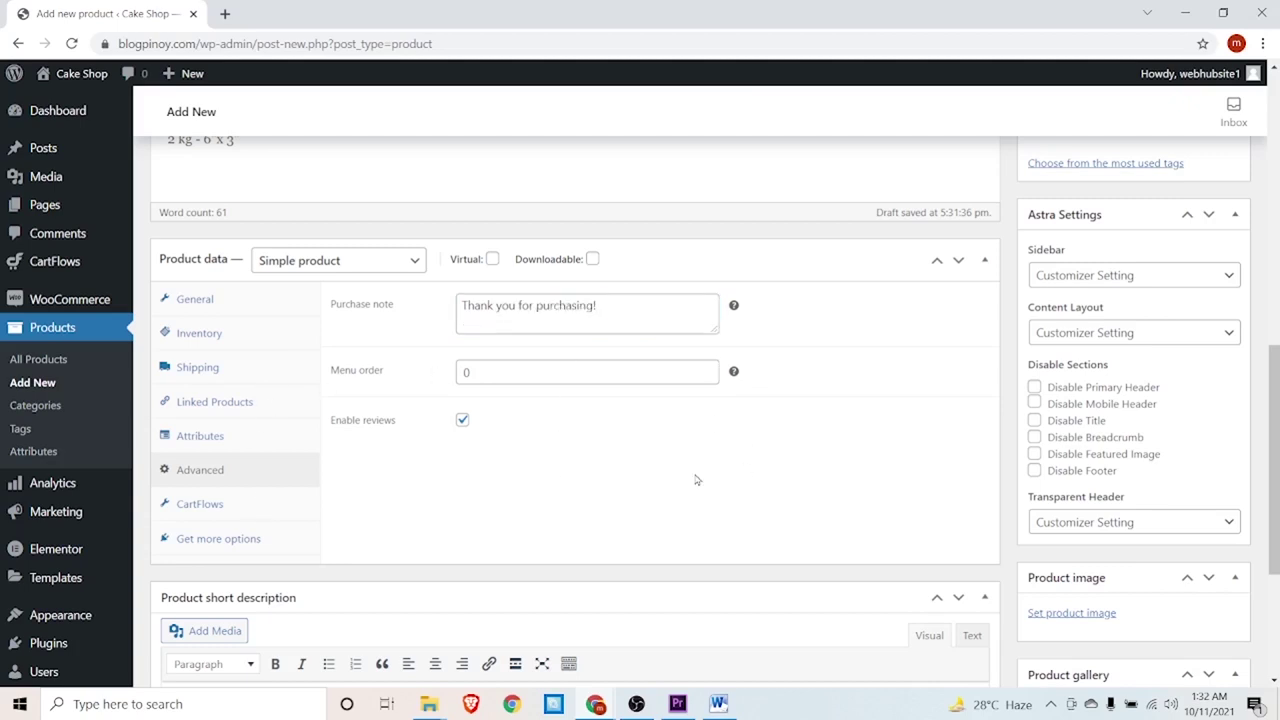
{"action": "scroll", "coordinate": [697, 480], "scroll_direction": "up", "scroll_amount": 1}
{"action": "scroll", "coordinate": [697, 480], "scroll_direction": "down", "scroll_amount": 1}
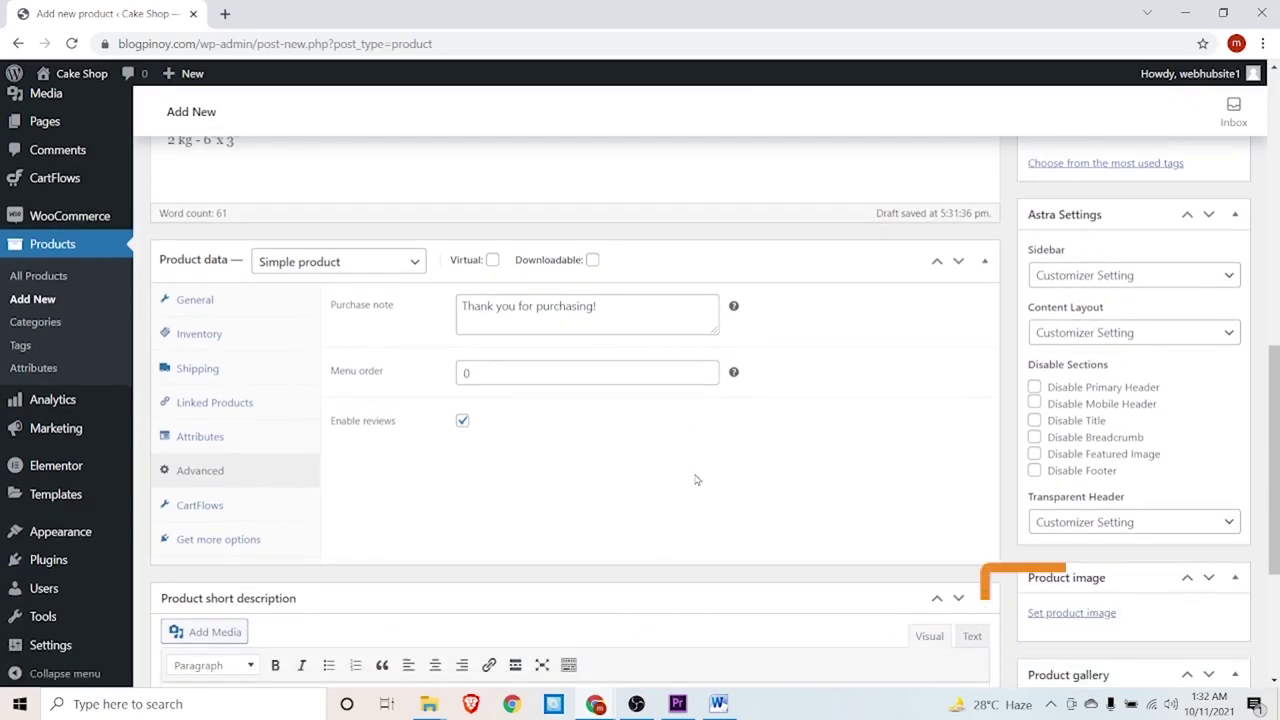
Step: Set the Medium Heart cake picture as the product image
{"action": "left_click", "coordinate": [1101, 620]}
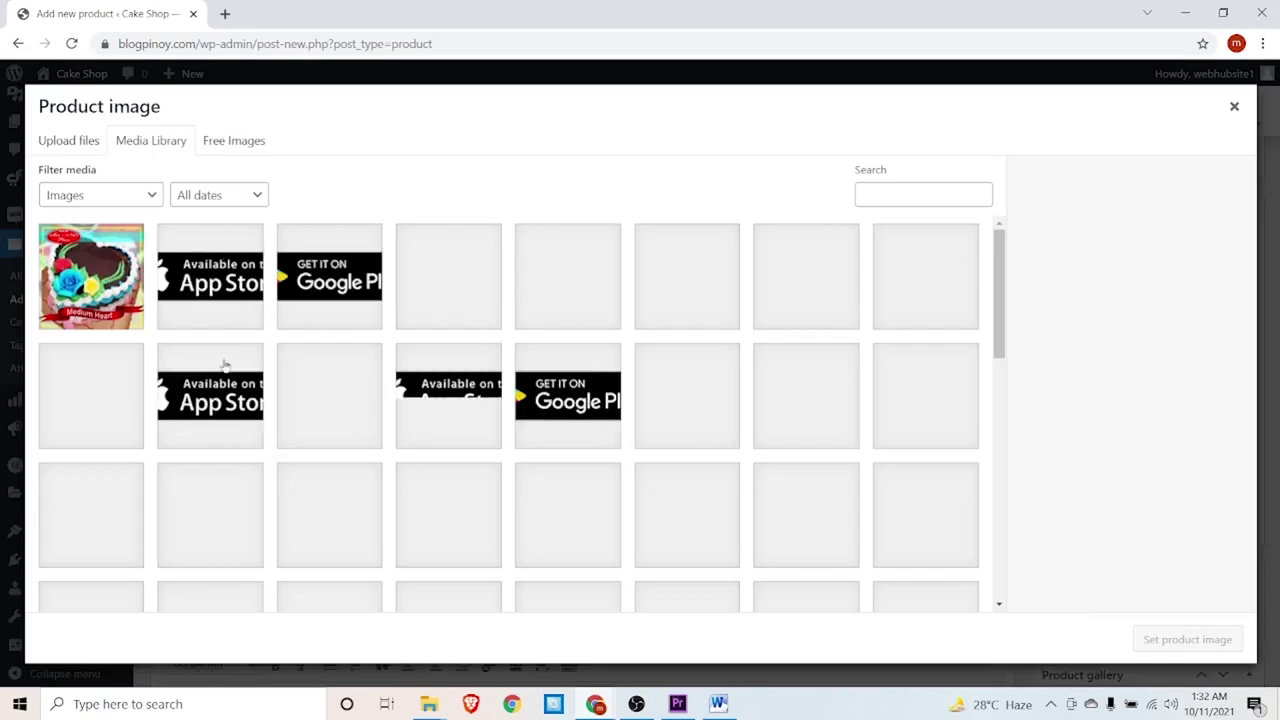
{"action": "left_click", "coordinate": [87, 268]}
{"action": "left_click", "coordinate": [1200, 640]}
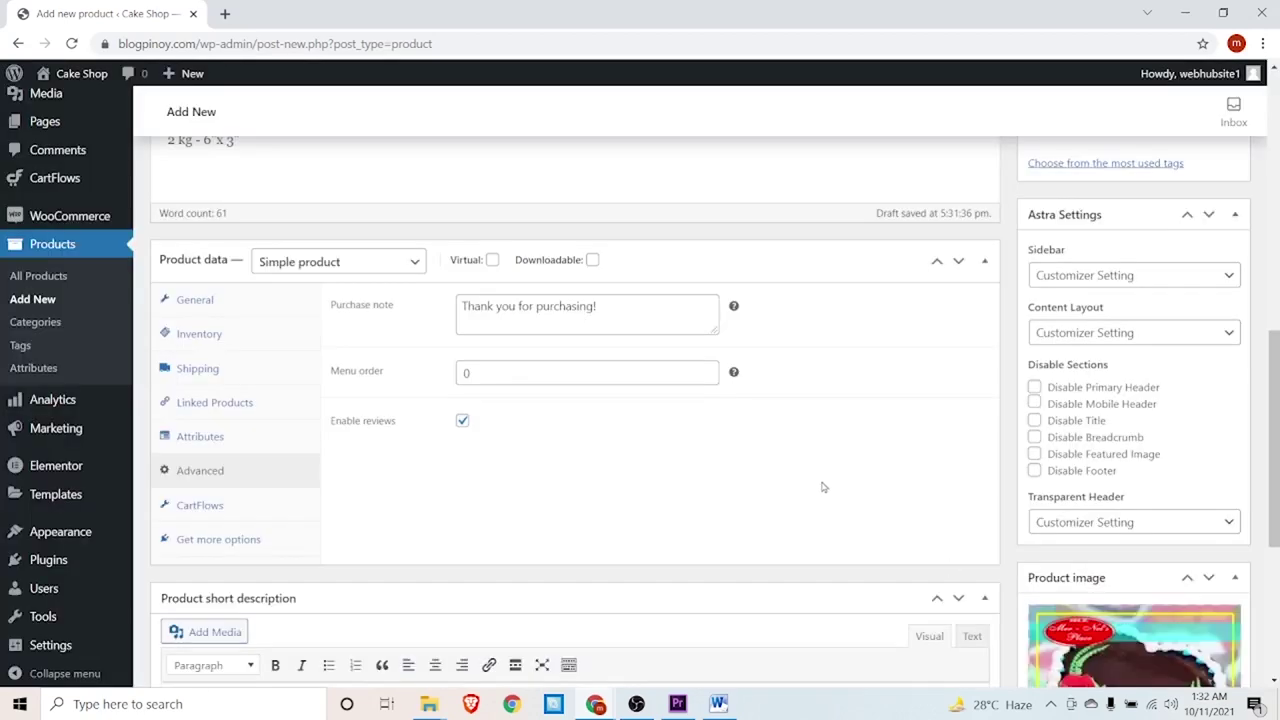
{"action": "scroll", "coordinate": [1125, 515], "scroll_direction": "down", "scroll_amount": 4}
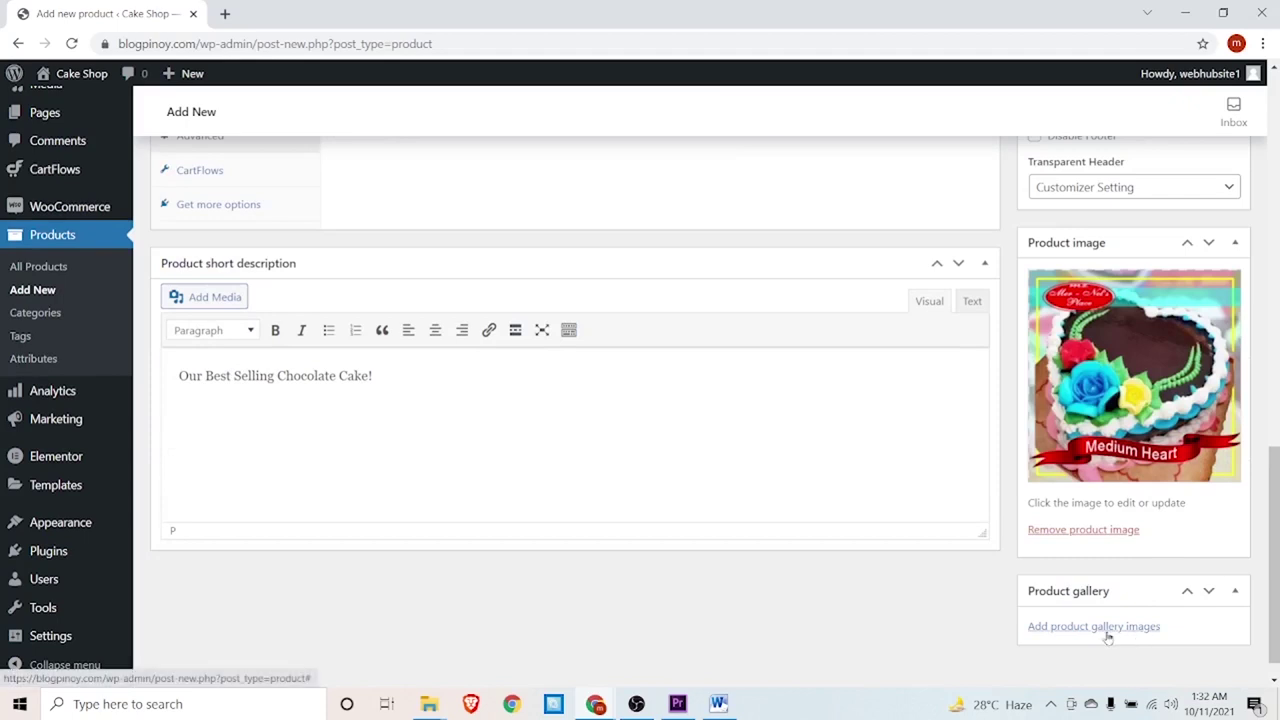
Step: Upload three chocolate cake pictures, including mh2, to the product gallery
{"action": "left_click", "coordinate": [1118, 634]}
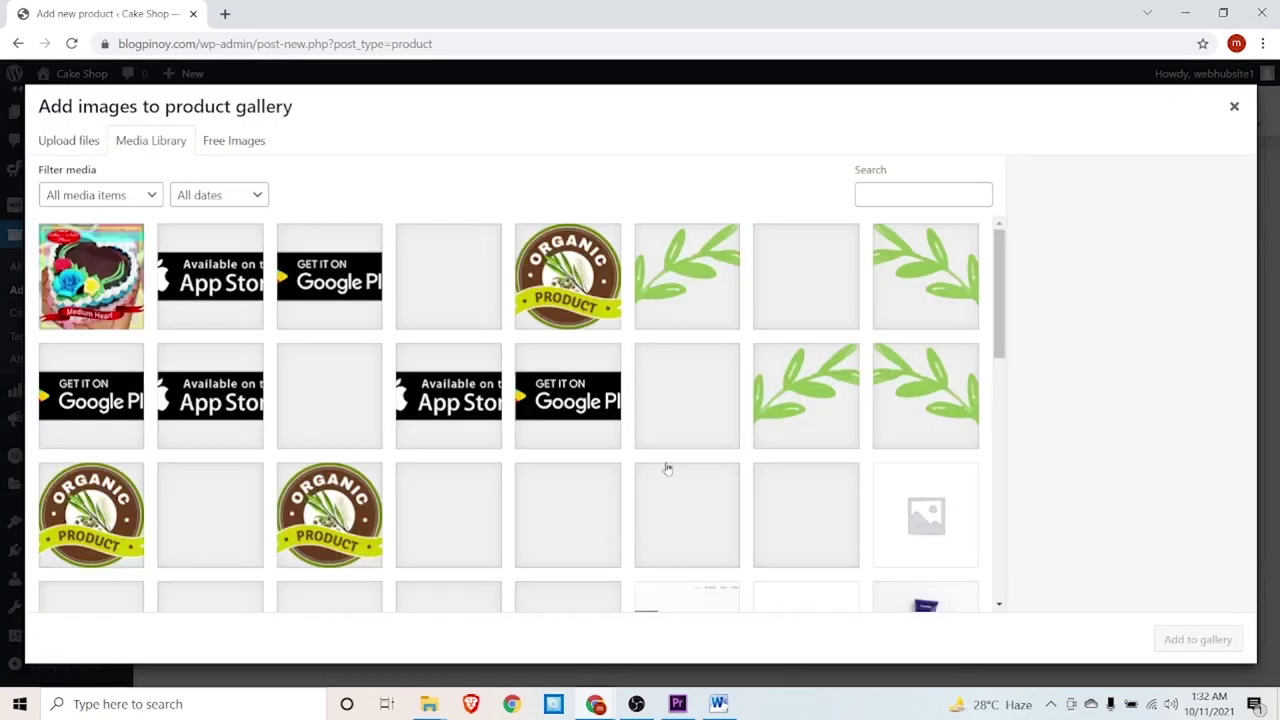
{"action": "left_click", "coordinate": [78, 146]}
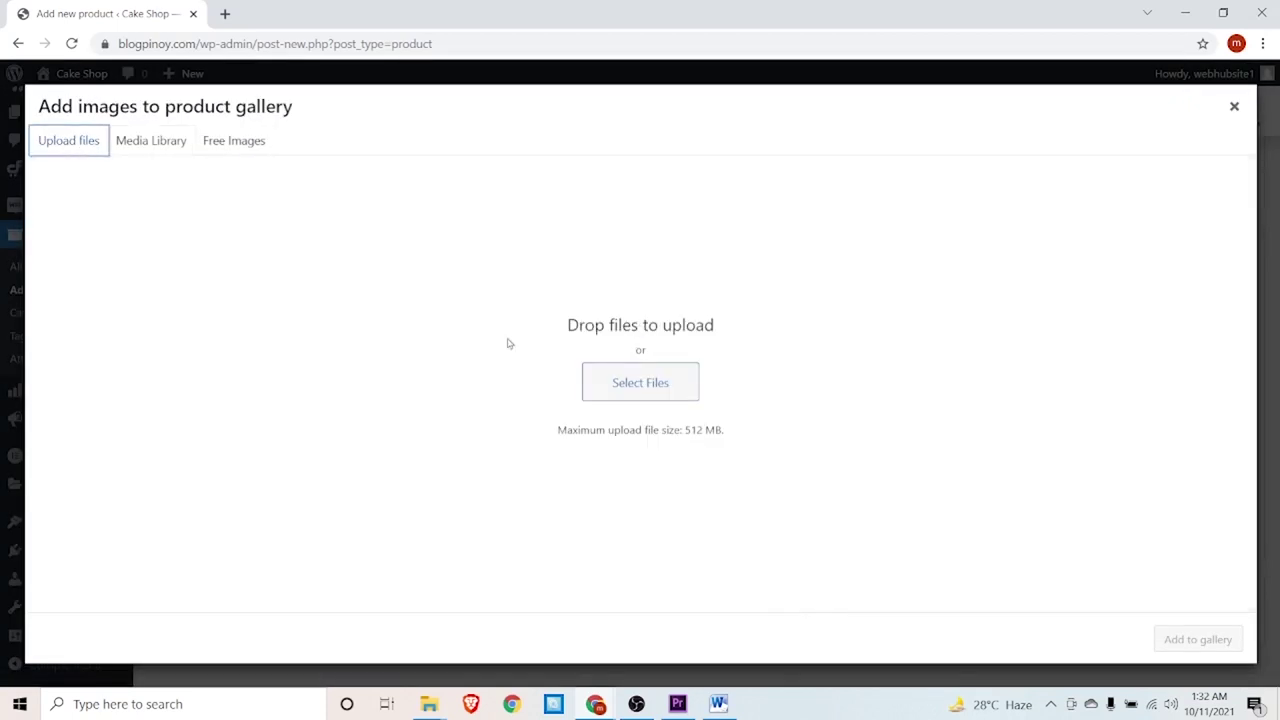
{"action": "left_click", "coordinate": [617, 389]}
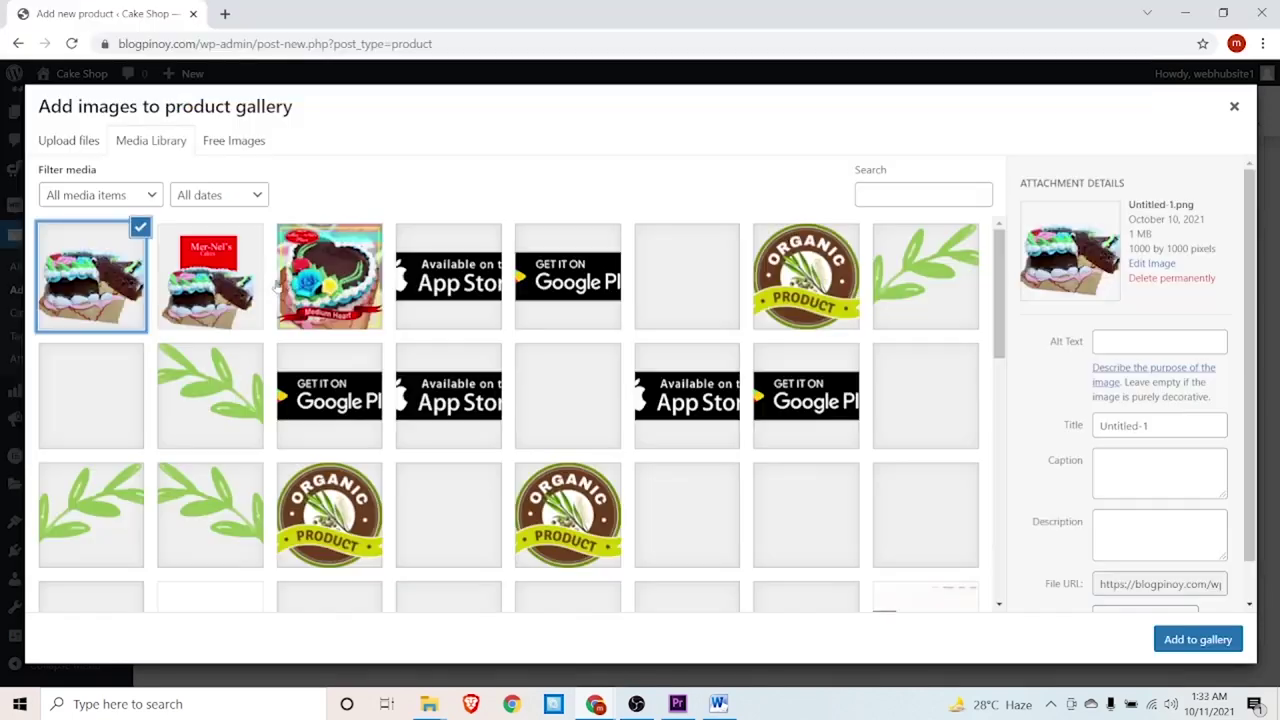
{"action": "left_click", "coordinate": [322, 296]}
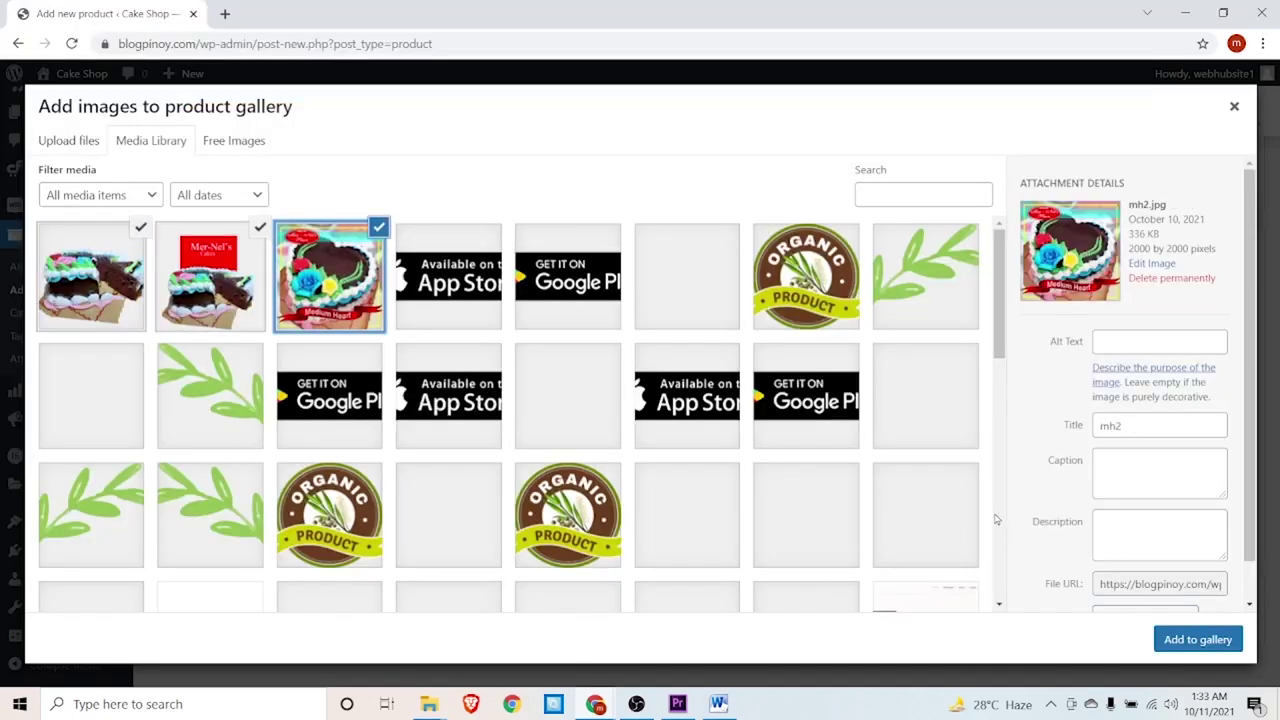
{"action": "left_click", "coordinate": [1197, 640]}
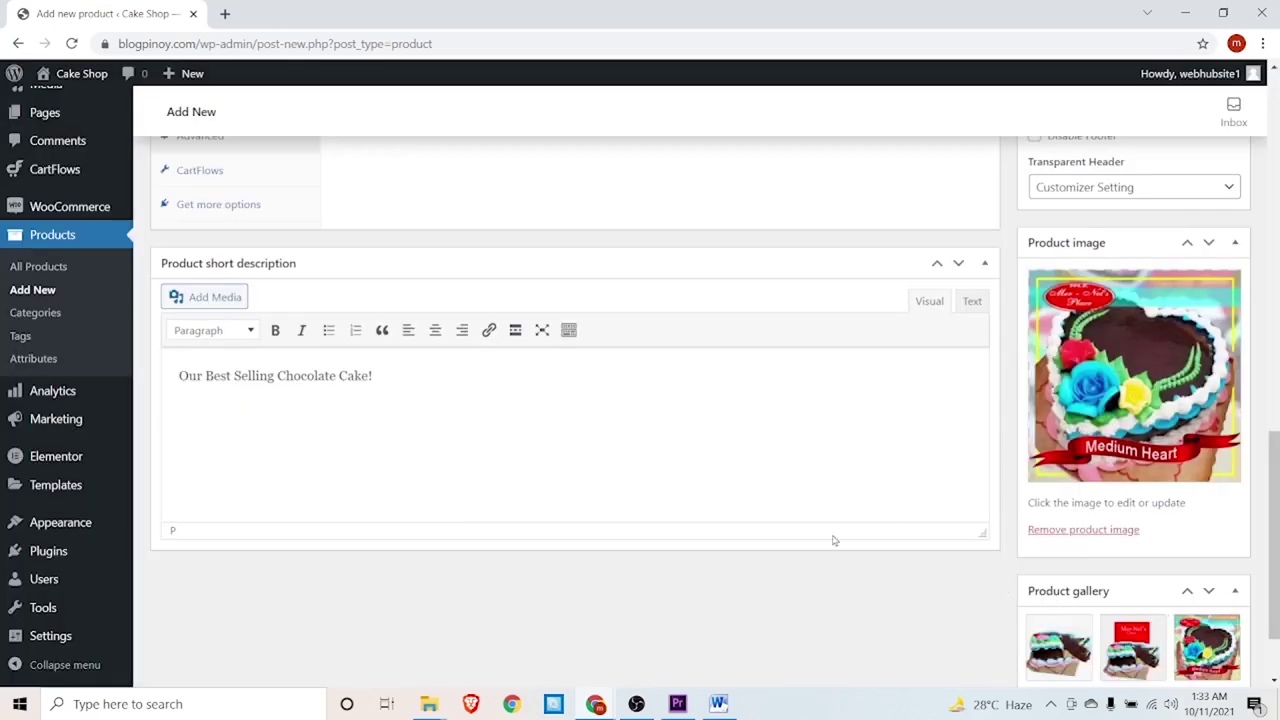
{"action": "scroll", "coordinate": [835, 540], "scroll_direction": "up", "scroll_amount": 3}
{"action": "scroll", "coordinate": [835, 540], "scroll_direction": "up", "scroll_amount": 4}
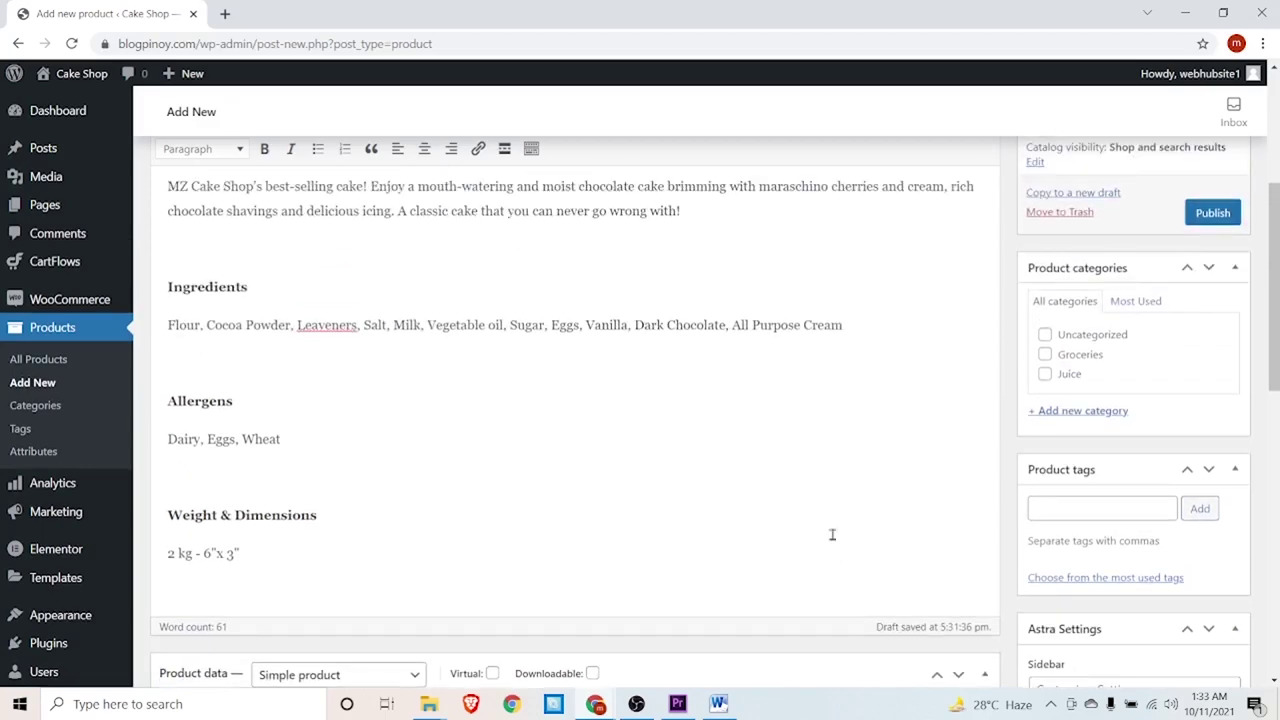
Step: Create a new Chocolate Cakes product category for the product
{"action": "scroll", "coordinate": [831, 535], "scroll_direction": "up", "scroll_amount": 1}
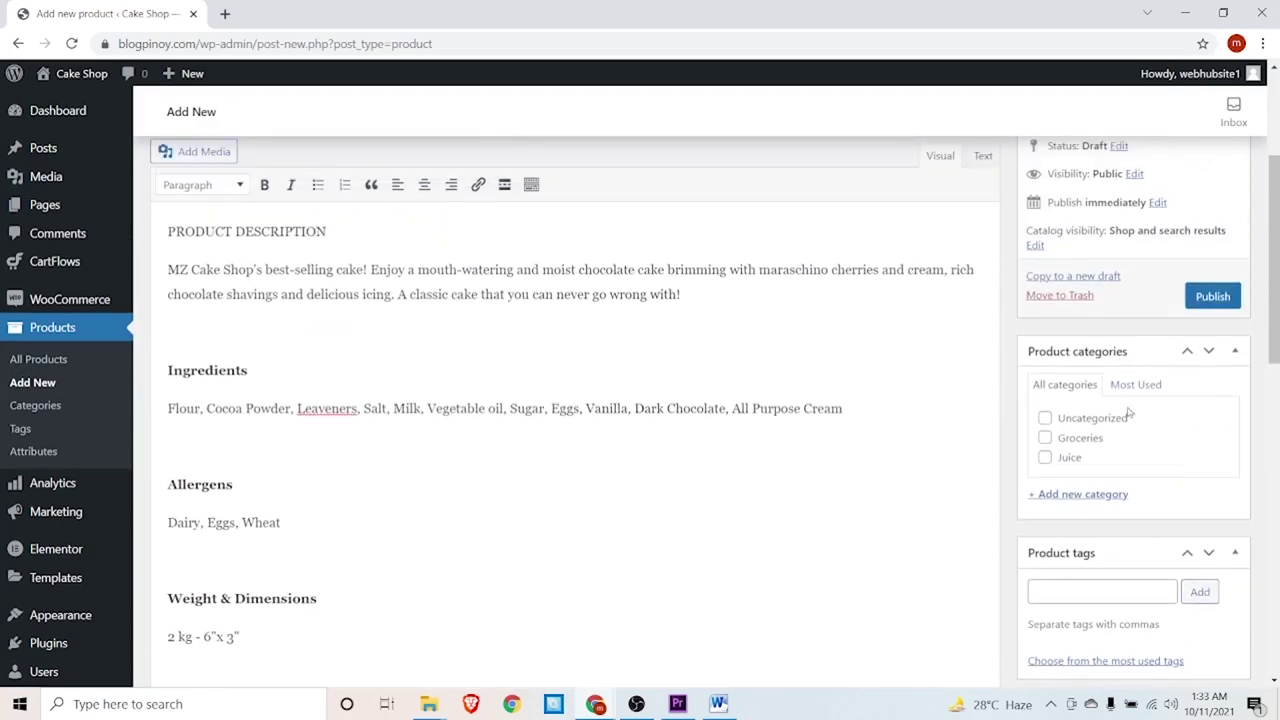
{"action": "scroll", "coordinate": [846, 366], "scroll_direction": "up", "scroll_amount": 2}
{"action": "scroll", "coordinate": [1087, 495], "scroll_direction": "down", "scroll_amount": 3}
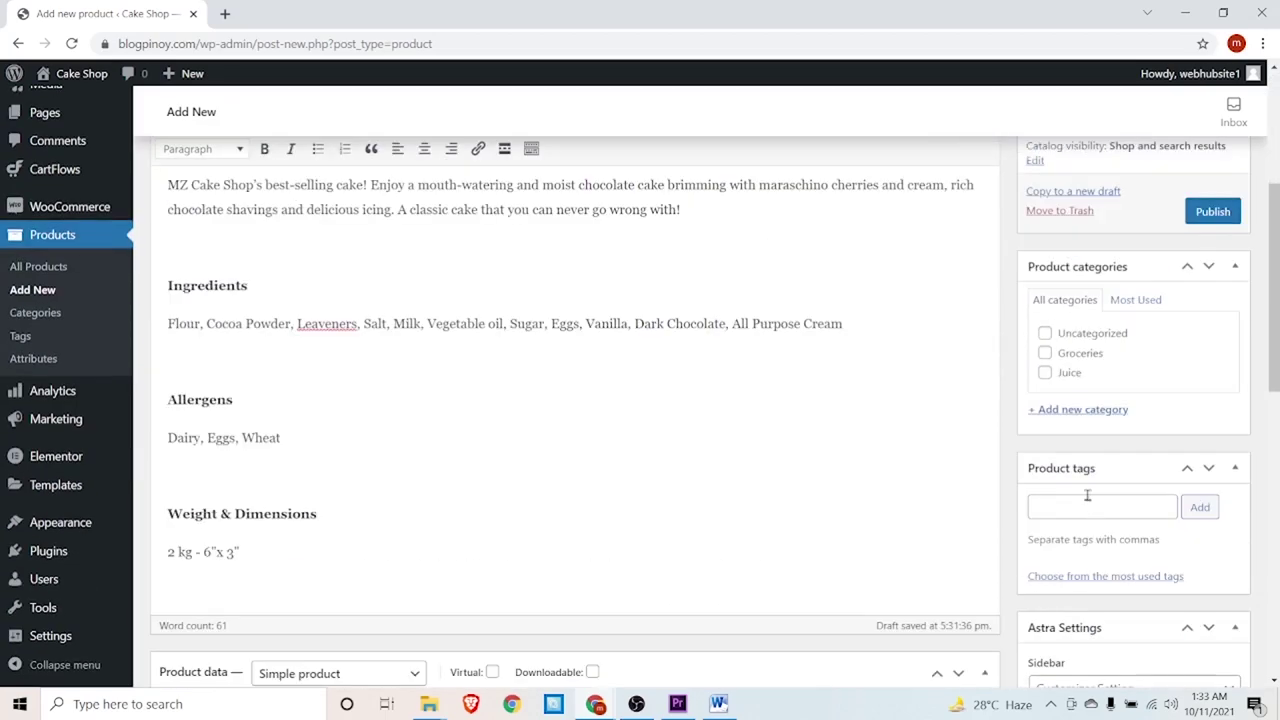
{"action": "left_click", "coordinate": [1070, 410]}
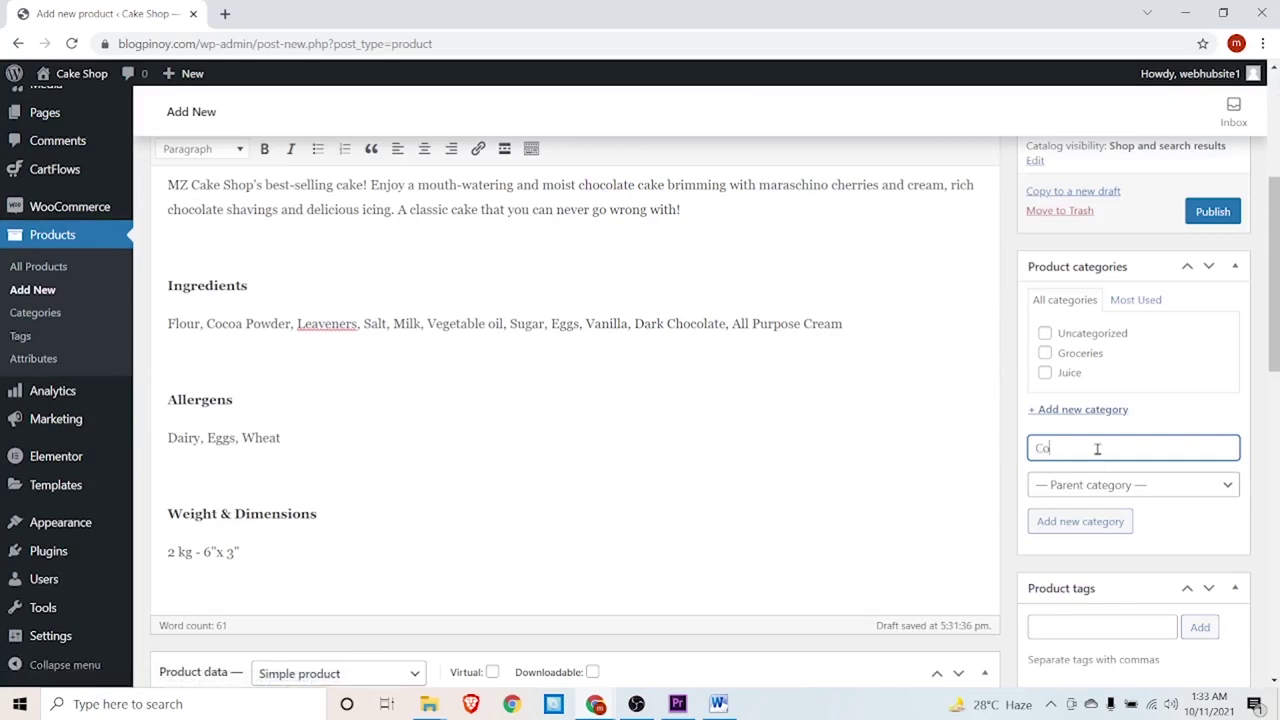
{"action": "type", "text": "Chocolate Cakes"}
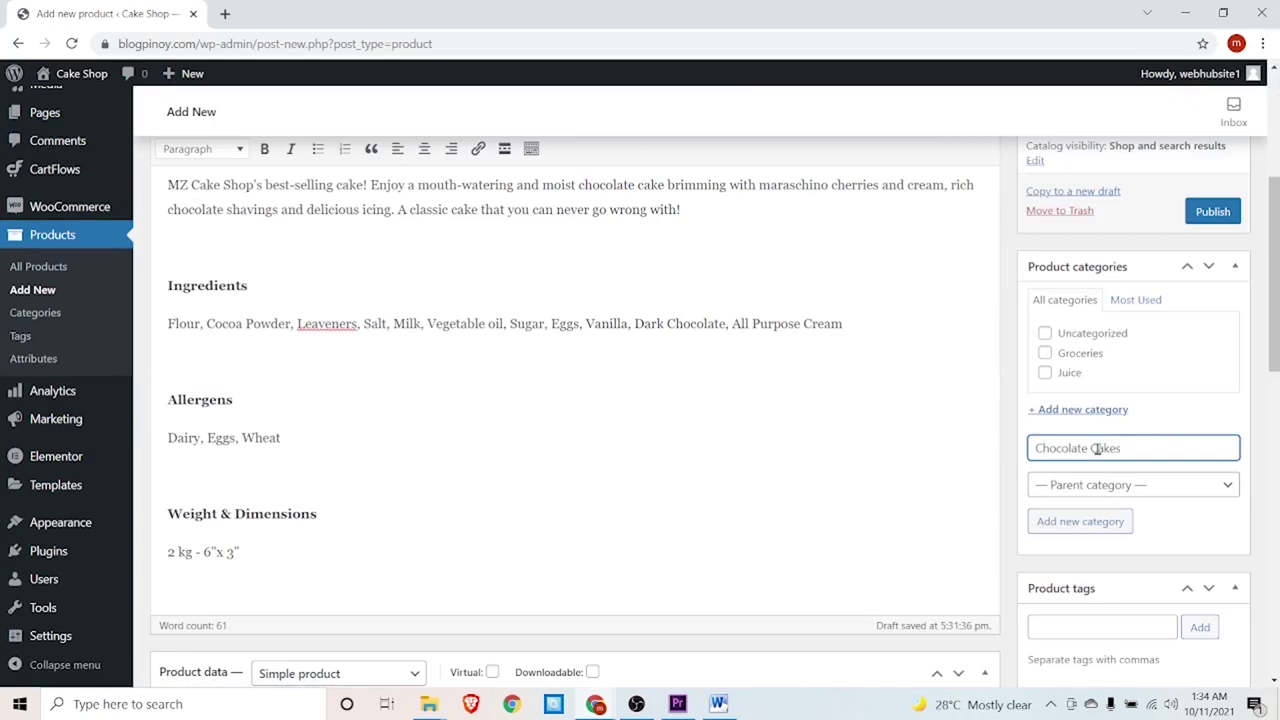
{"action": "left_click", "coordinate": [1097, 525]}
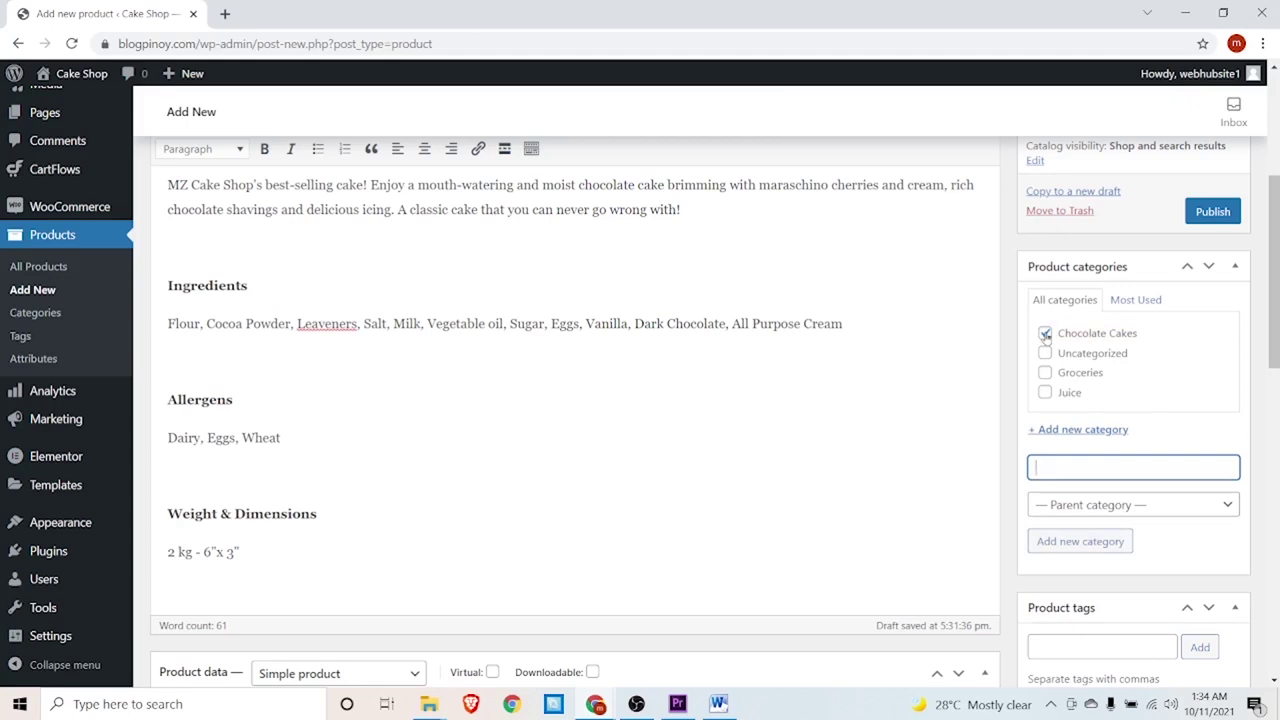
Step: Tag the product with Cake and Chocolate
{"action": "scroll", "coordinate": [1159, 544], "scroll_direction": "down", "scroll_amount": 2}
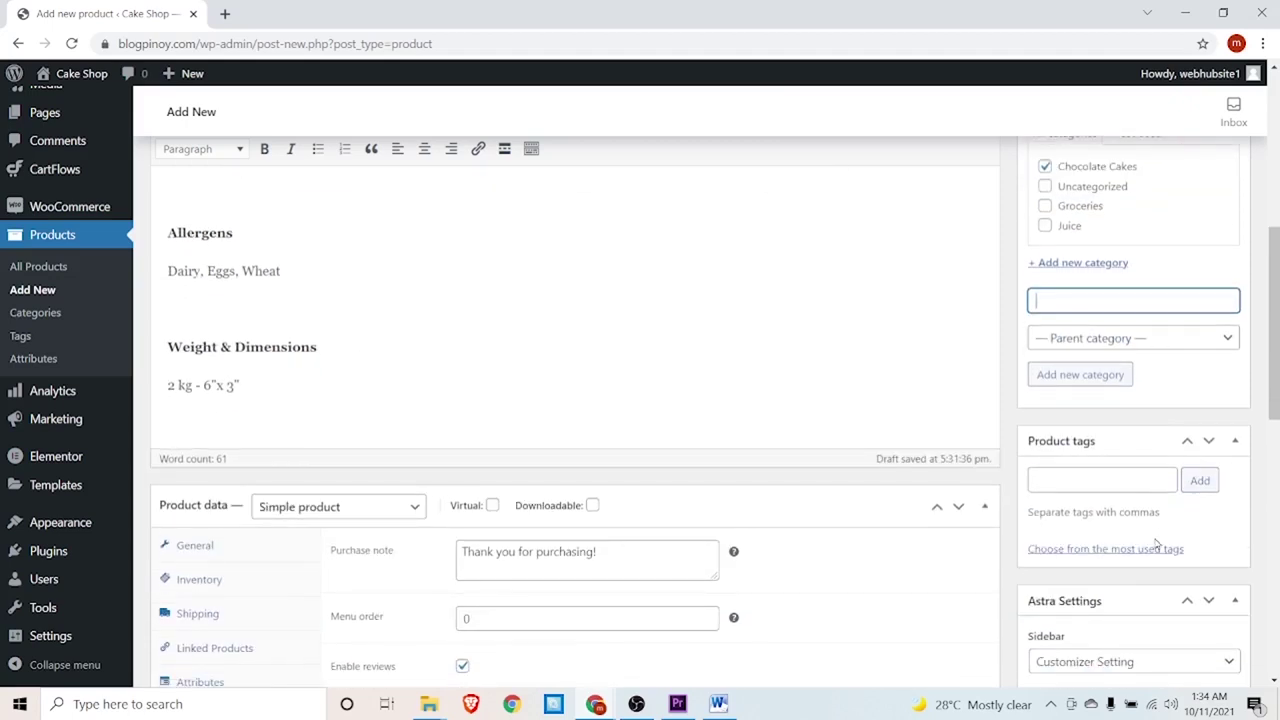
{"action": "left_click", "coordinate": [1092, 484]}
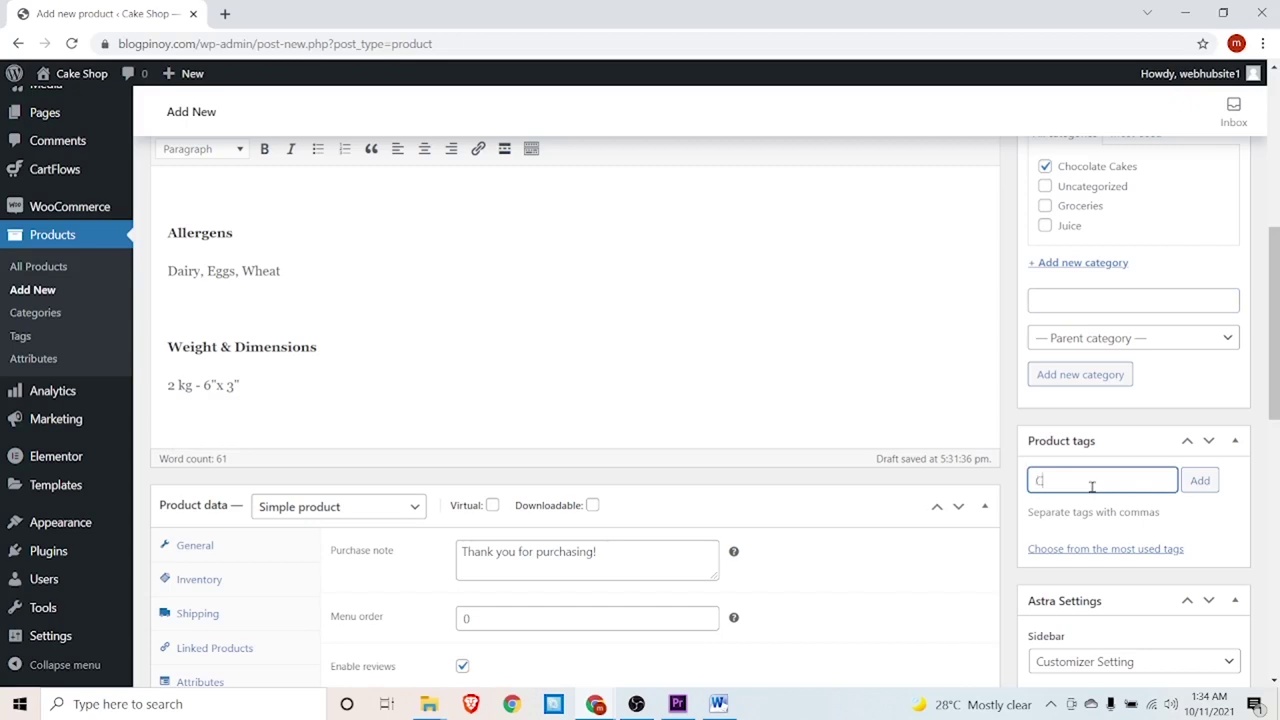
{"action": "left_click", "coordinate": [1216, 483]}
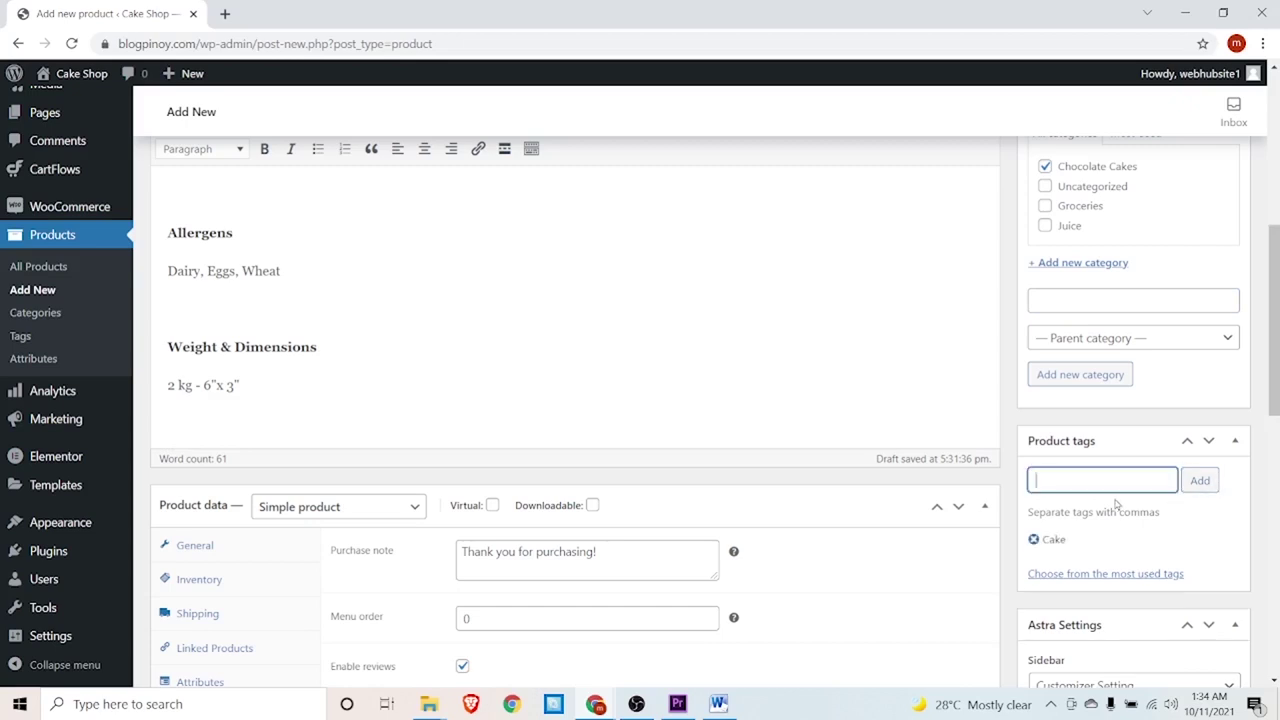
{"action": "type", "text": "Chocolate"}
{"action": "left_click", "coordinate": [1200, 481]}
{"action": "scroll", "coordinate": [1097, 414], "scroll_direction": "up", "scroll_amount": 5}
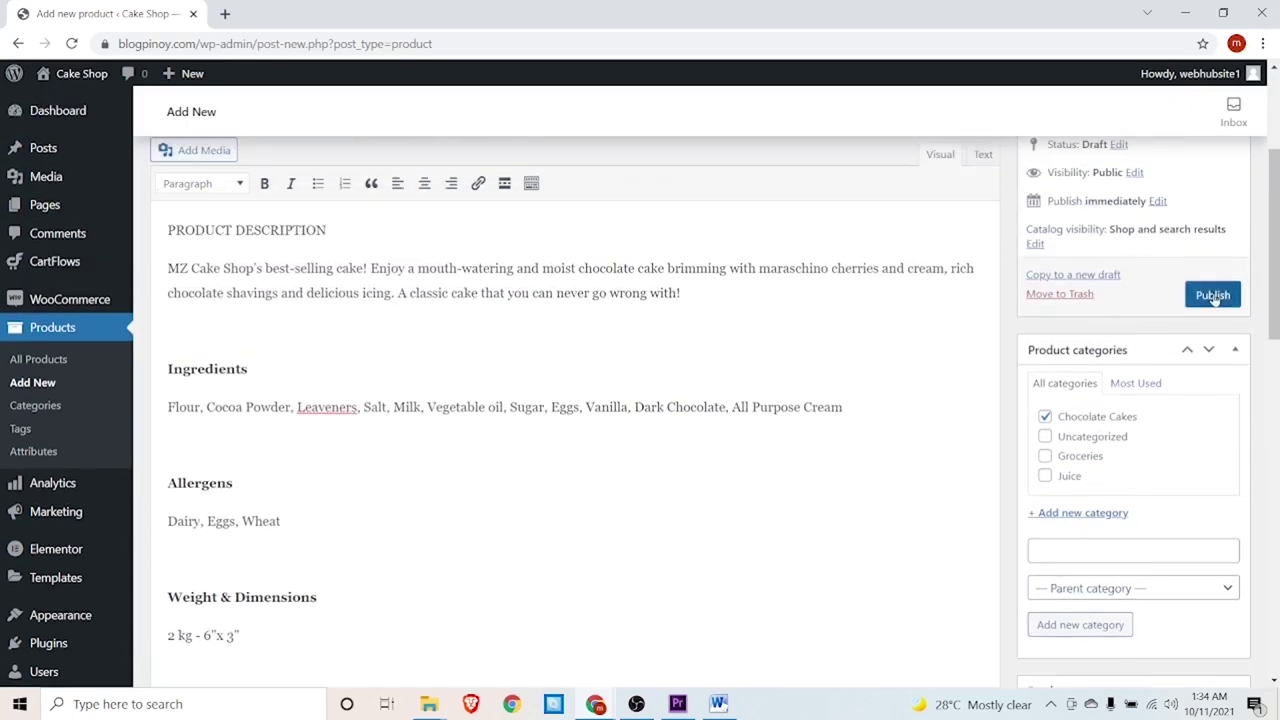
Step: Publish Medium Heart and view its storefront page, browsing the gallery photos
{"action": "left_click", "coordinate": [1214, 297]}
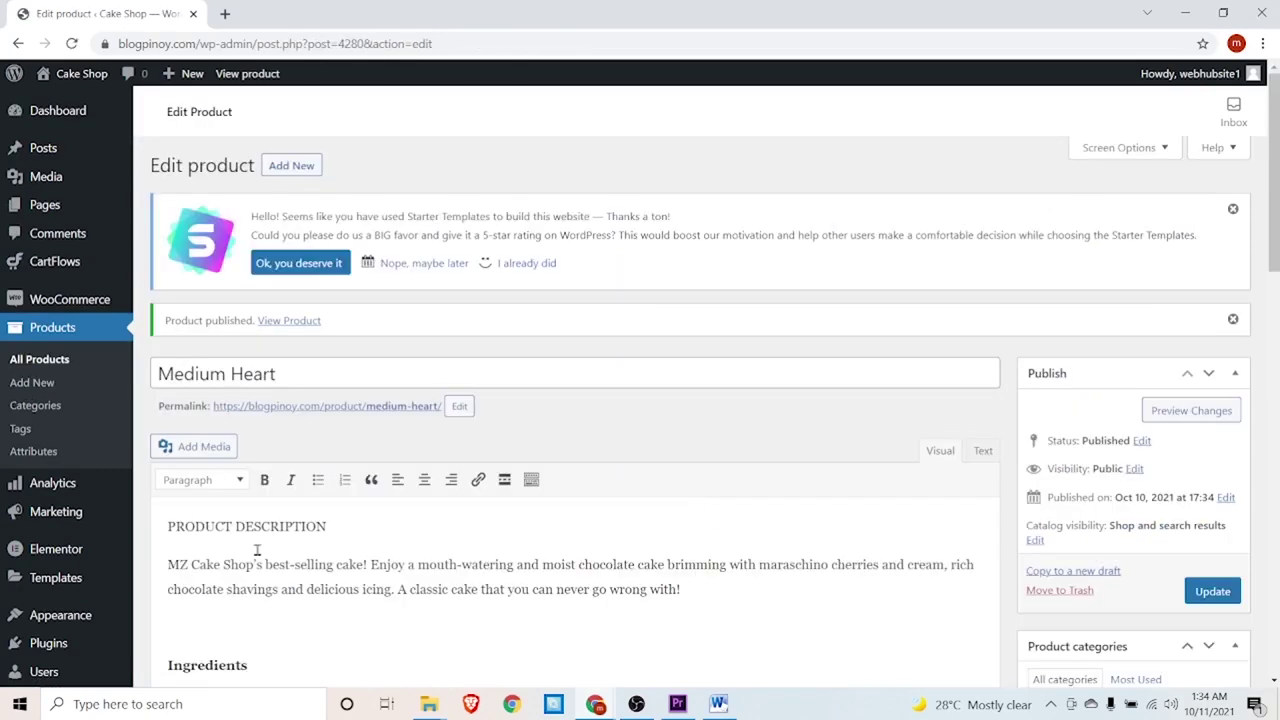
{"action": "left_click", "coordinate": [288, 322]}
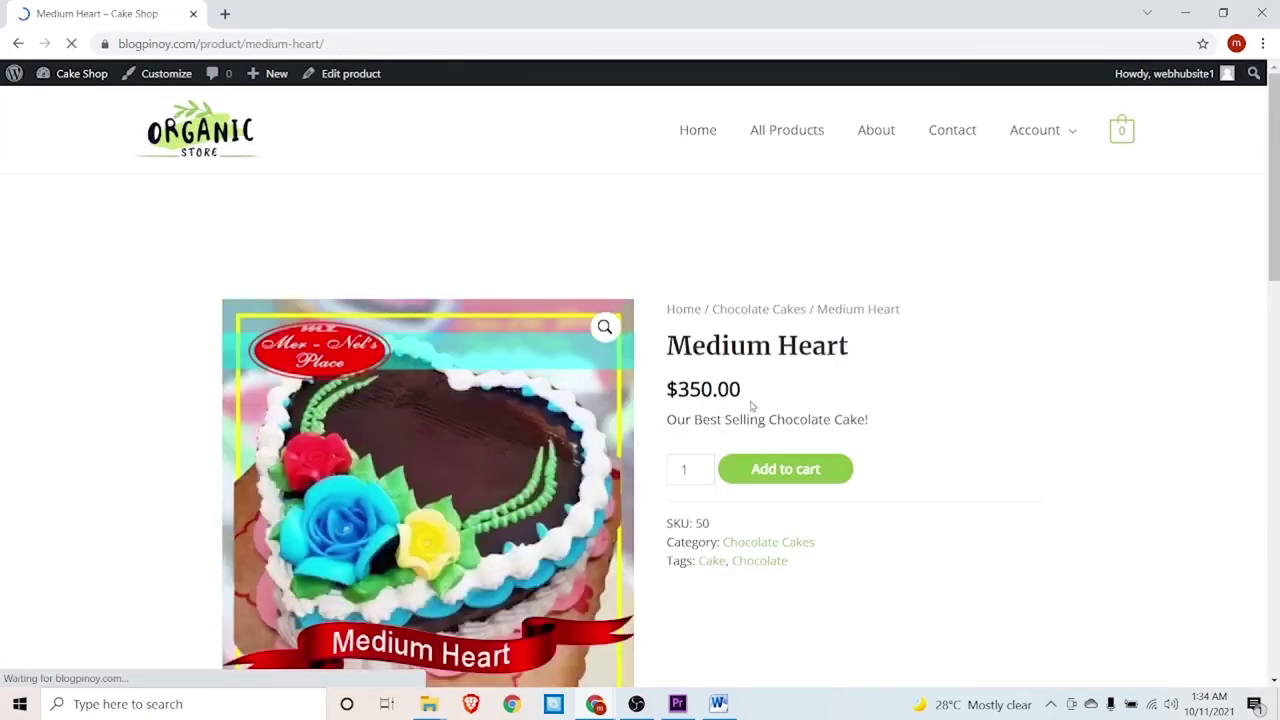
{"action": "scroll", "coordinate": [800, 550], "scroll_direction": "down", "scroll_amount": 3}
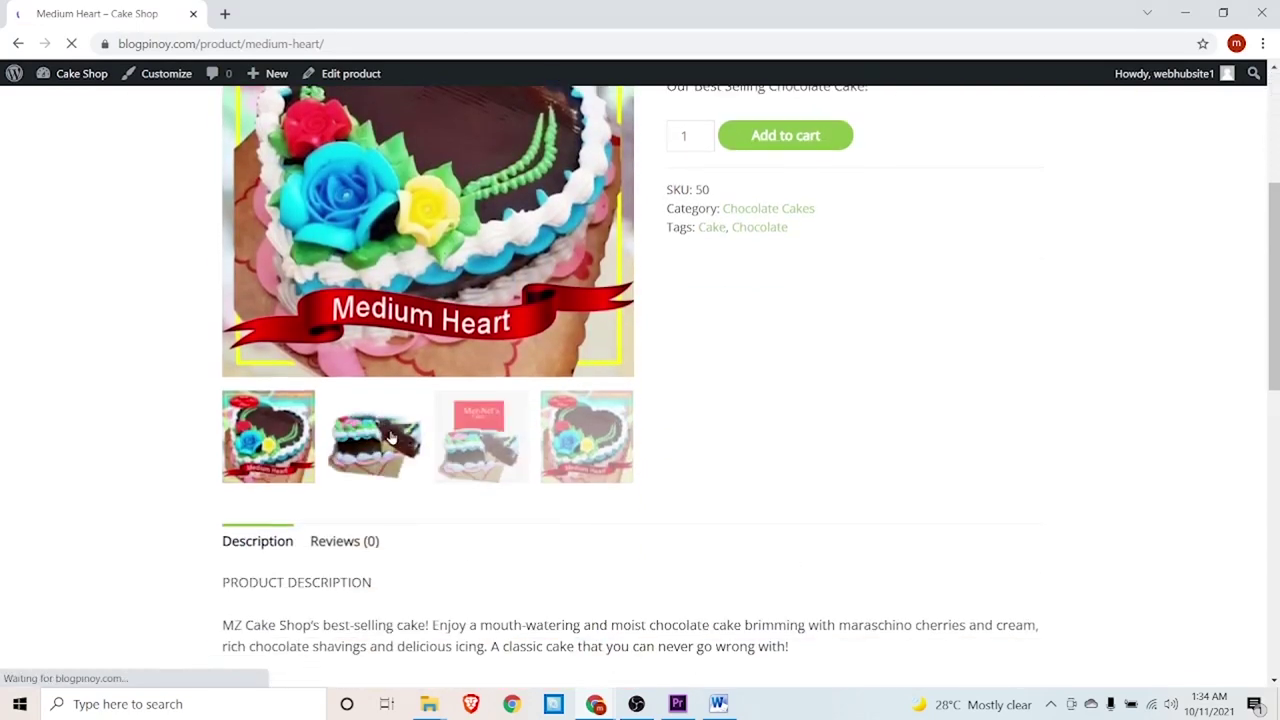
{"action": "left_click", "coordinate": [478, 444]}
{"action": "left_click", "coordinate": [586, 436]}
Step: Return to the admin Dashboard from the Cake Shop admin bar menu
{"action": "scroll", "coordinate": [787, 483], "scroll_direction": "up", "scroll_amount": 2}
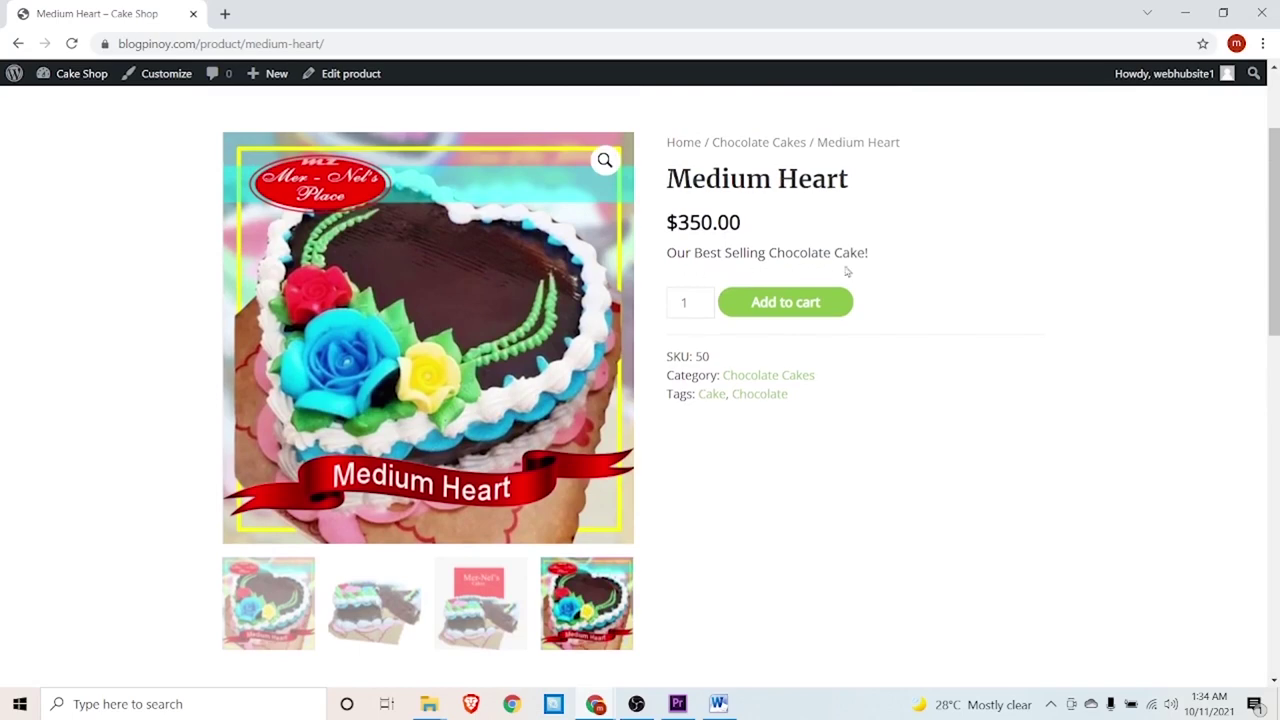
{"action": "scroll", "coordinate": [840, 480], "scroll_direction": "down", "scroll_amount": 5}
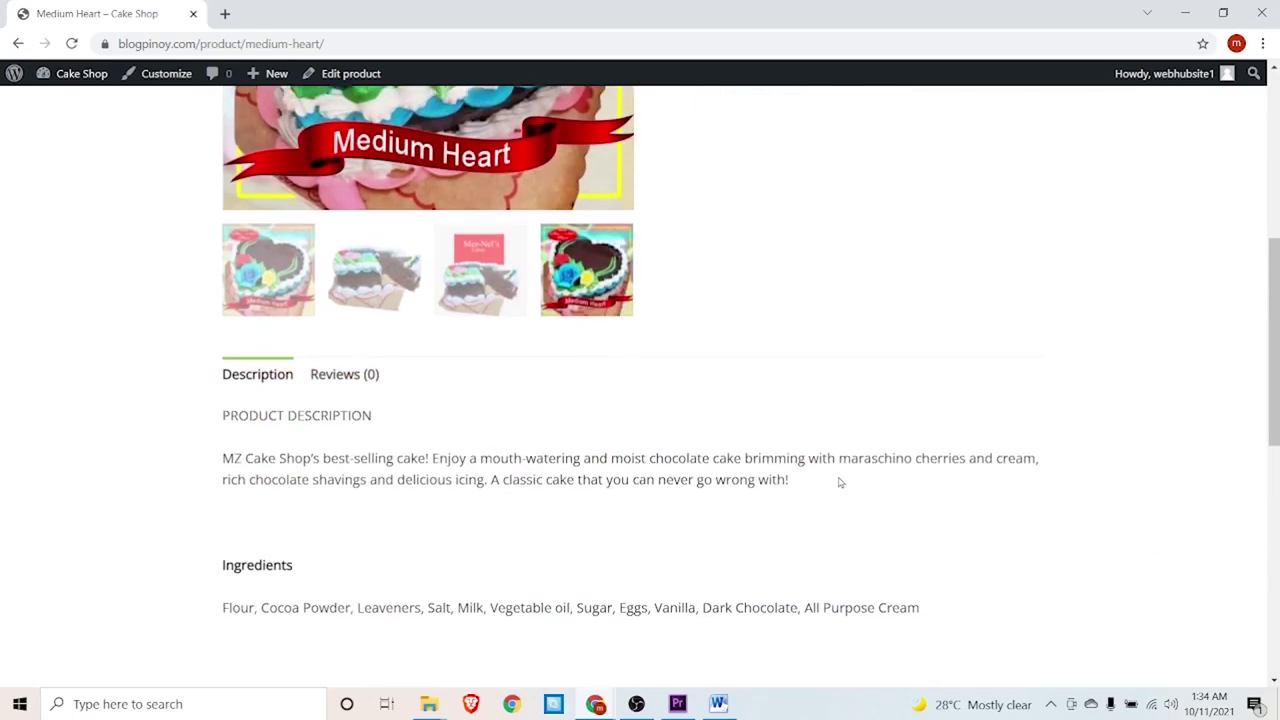
{"action": "scroll", "coordinate": [700, 350], "scroll_direction": "down", "scroll_amount": 4}
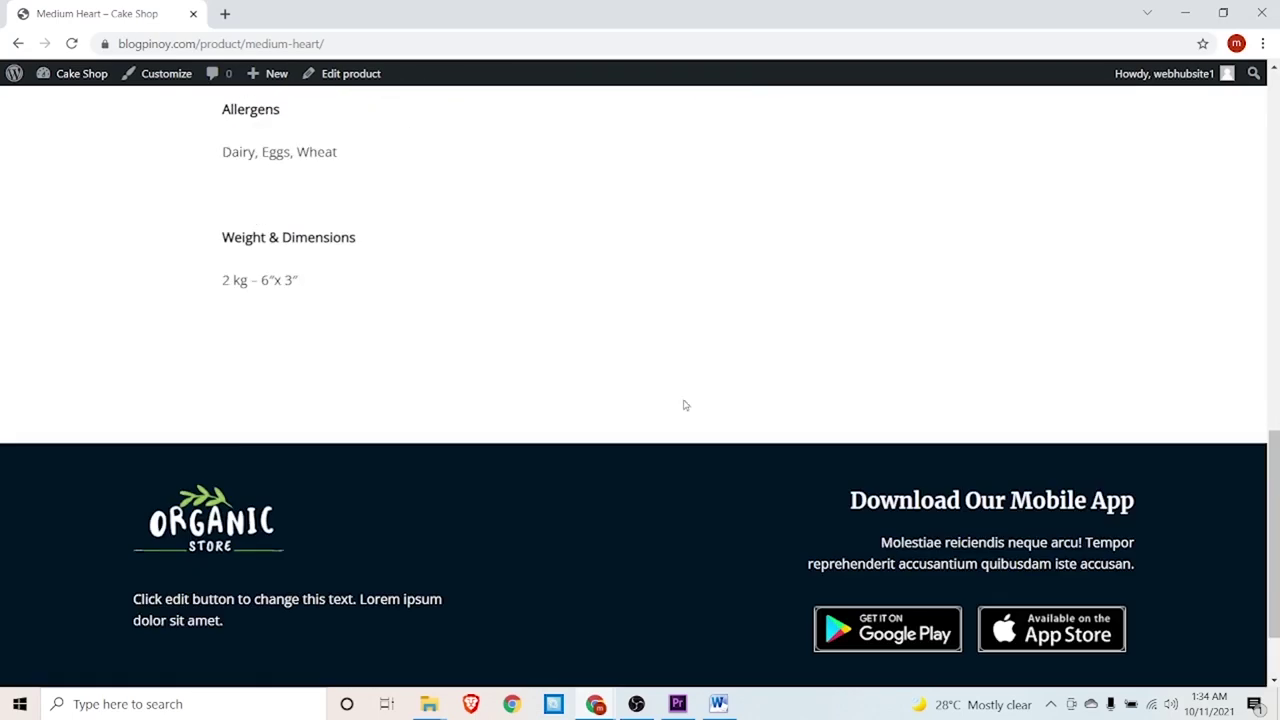
{"action": "scroll", "coordinate": [683, 403], "scroll_direction": "up", "scroll_amount": 3}
{"action": "scroll", "coordinate": [533, 265], "scroll_direction": "up", "scroll_amount": 3}
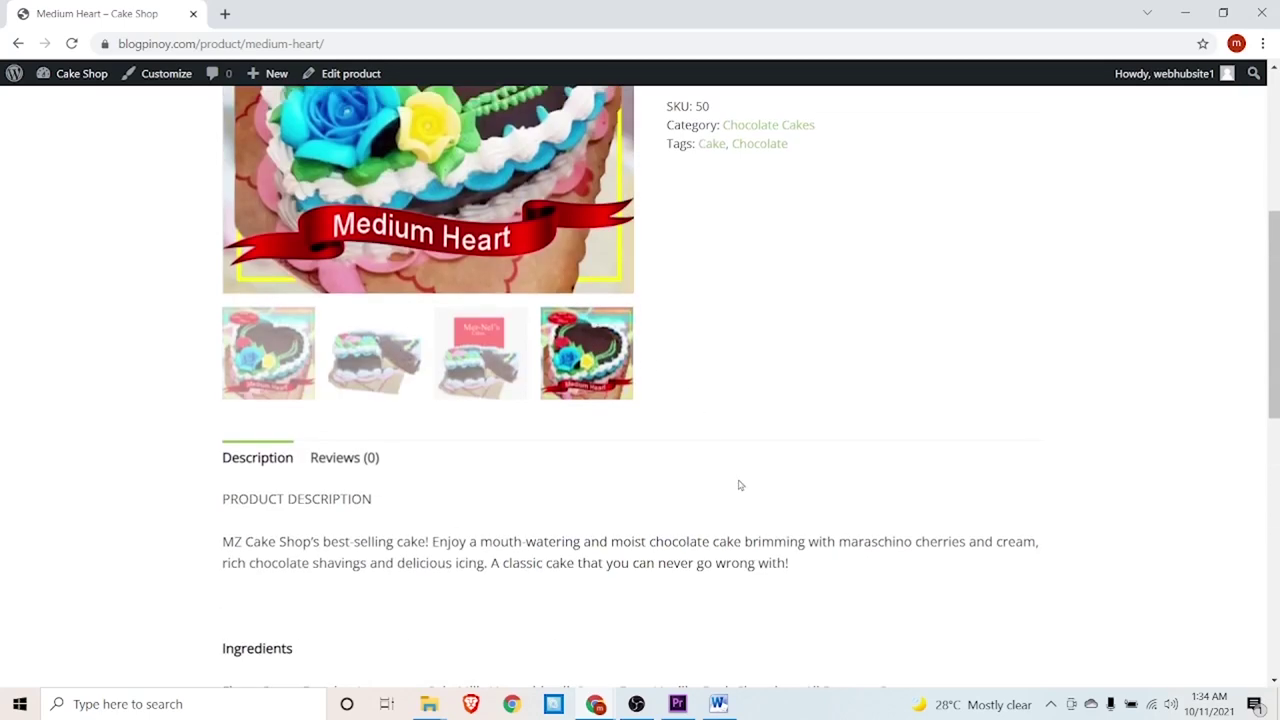
{"action": "scroll", "coordinate": [737, 486], "scroll_direction": "up", "scroll_amount": 4}
{"action": "scroll", "coordinate": [890, 470], "scroll_direction": "up", "scroll_amount": 1}
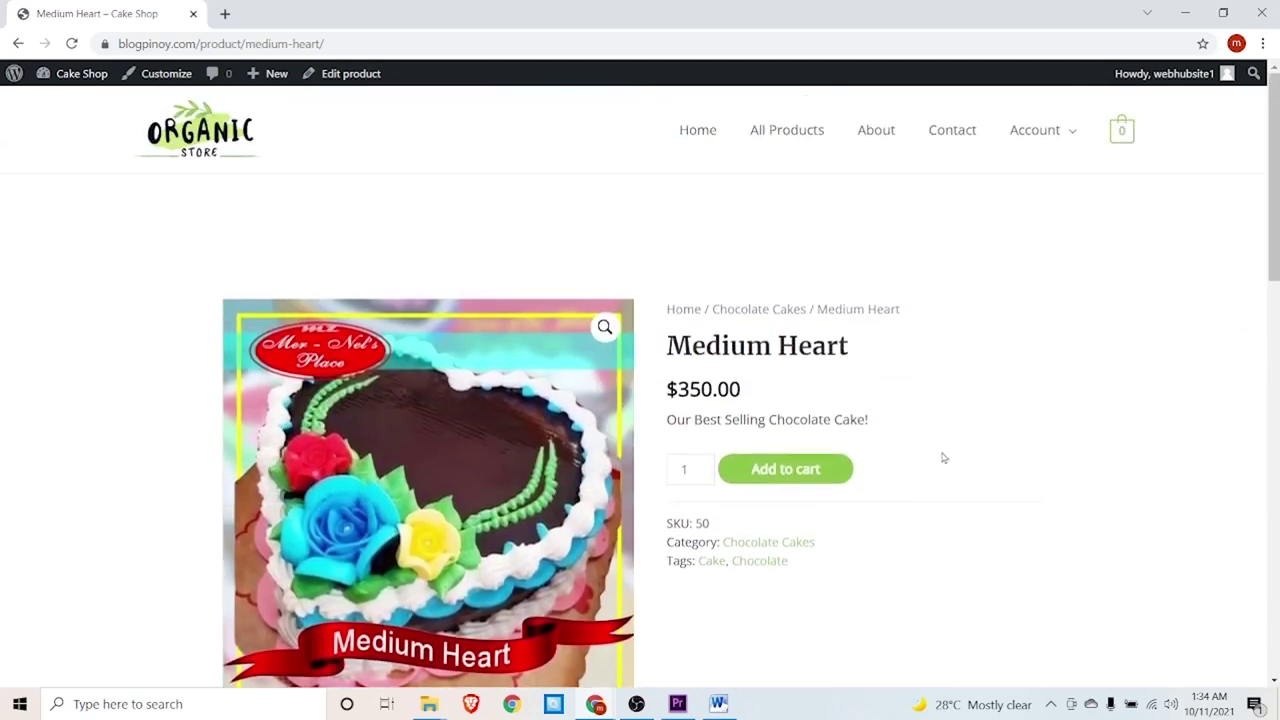
{"action": "mouse_move", "coordinate": [49, 74]}
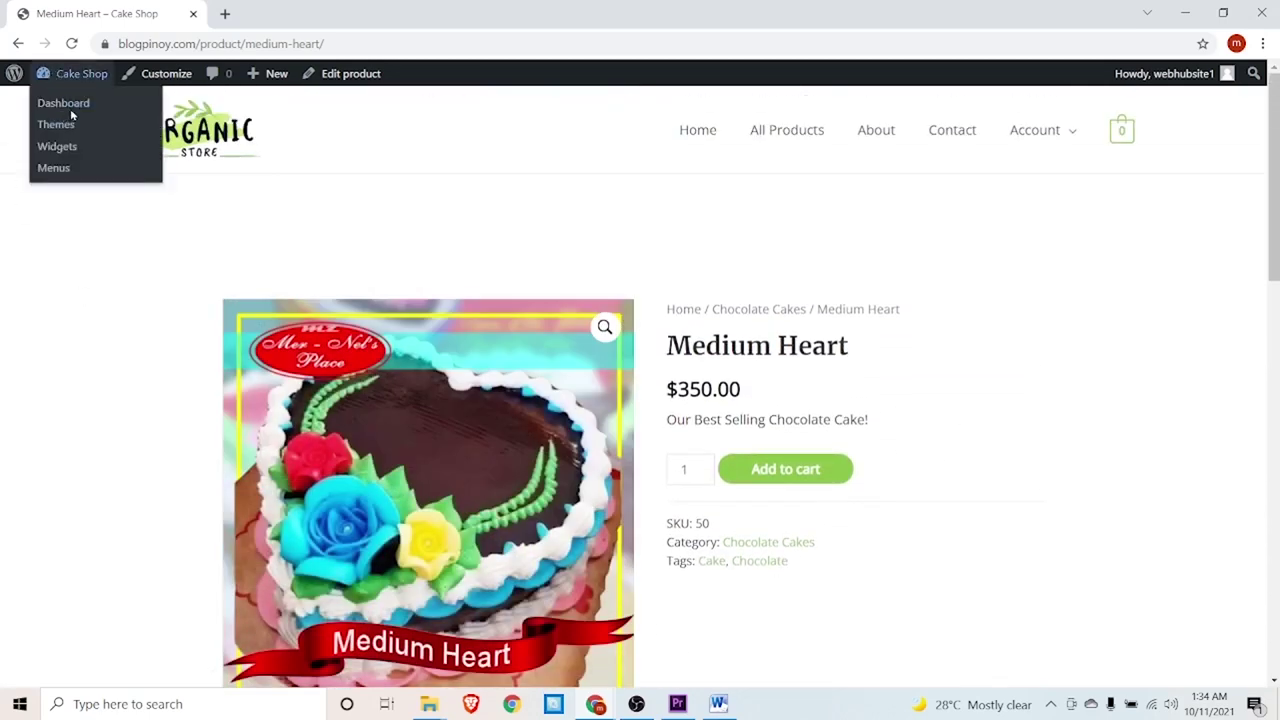
{"action": "left_click", "coordinate": [73, 106]}
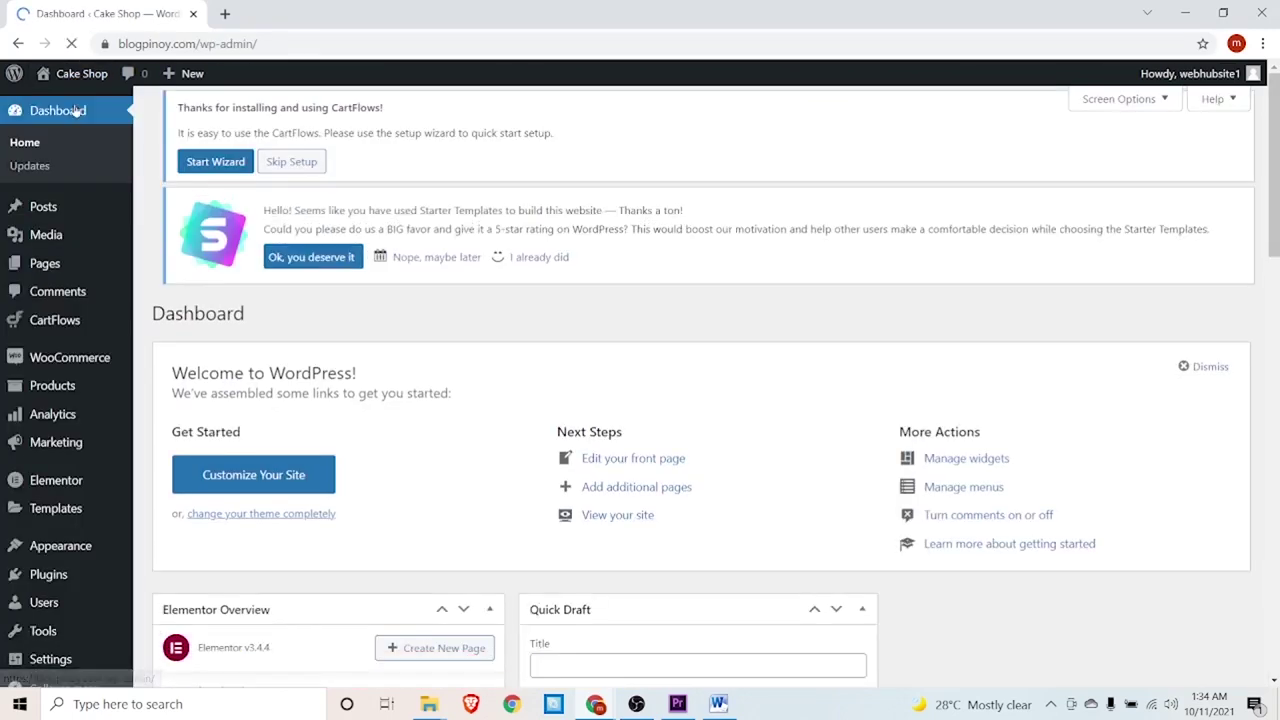
Step: Start a new product named 'Small Heart' from the Products list
{"action": "mouse_move", "coordinate": [75, 385]}
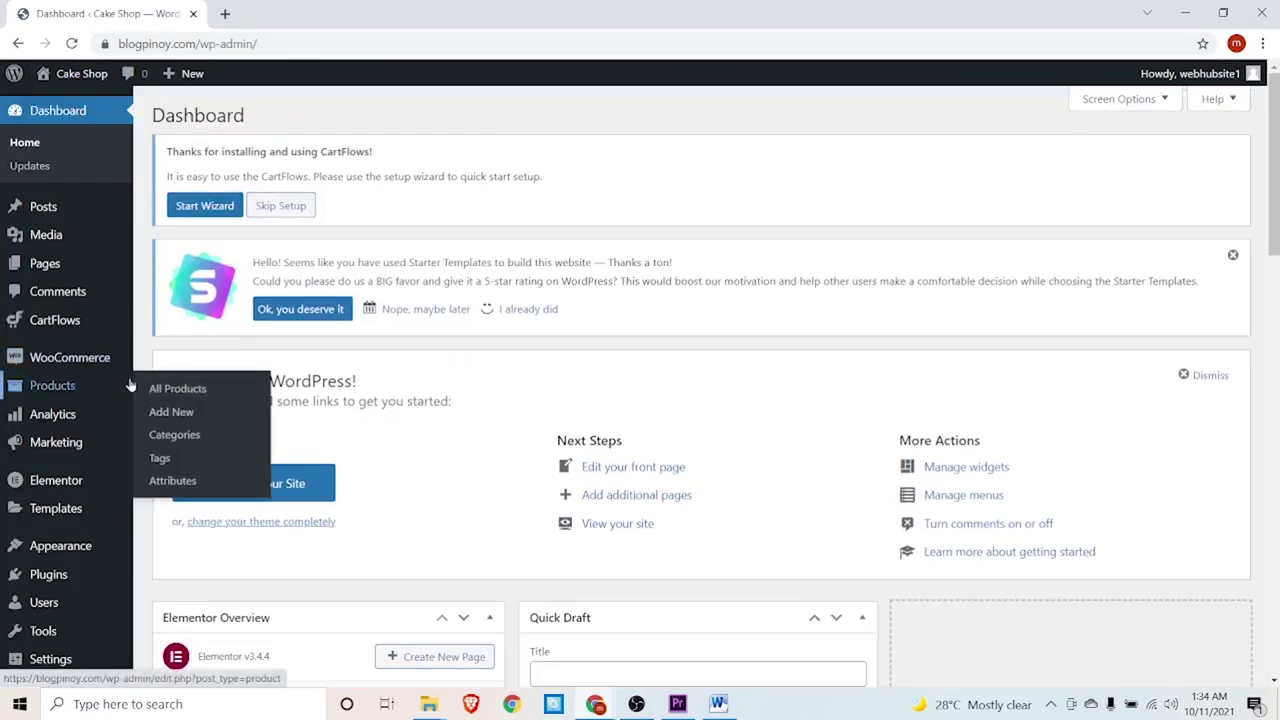
{"action": "left_click", "coordinate": [181, 390]}
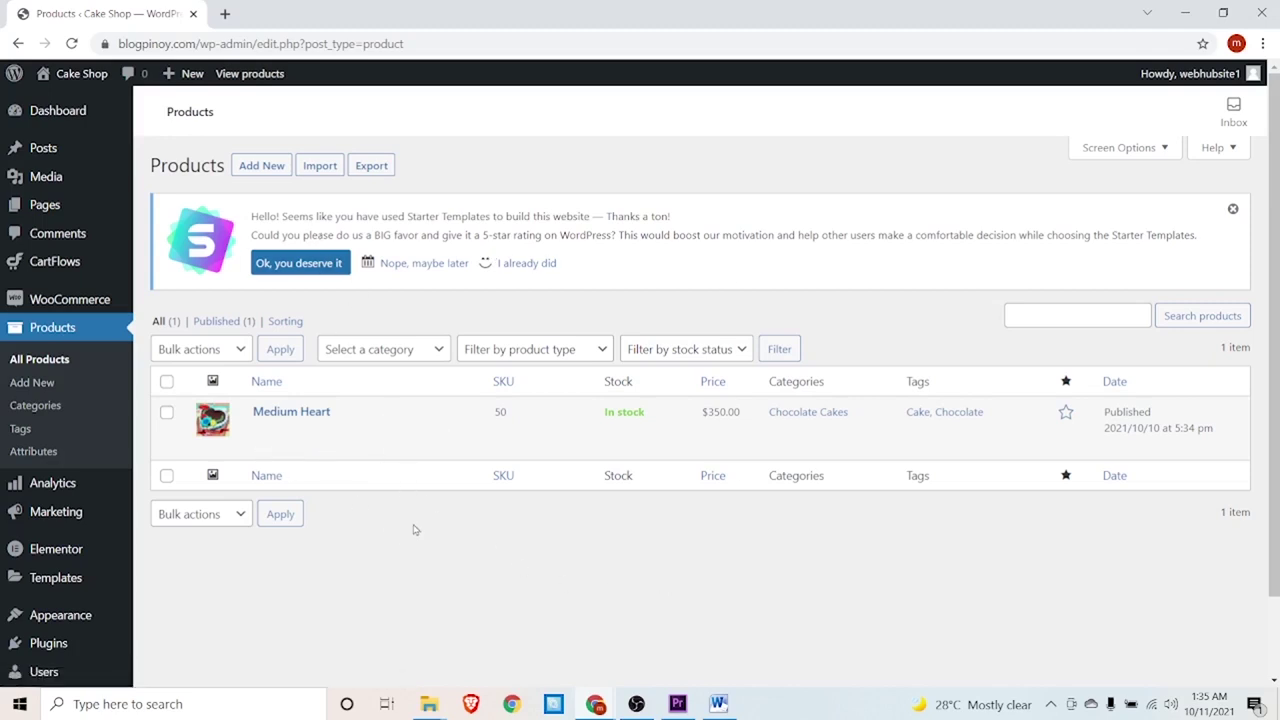
{"action": "left_click", "coordinate": [261, 165]}
{"action": "type", "text": "Small Heart"}
Step: Fill in Small Heart's description, regular price 250 and SKU 50
{"action": "left_click", "coordinate": [607, 625]}
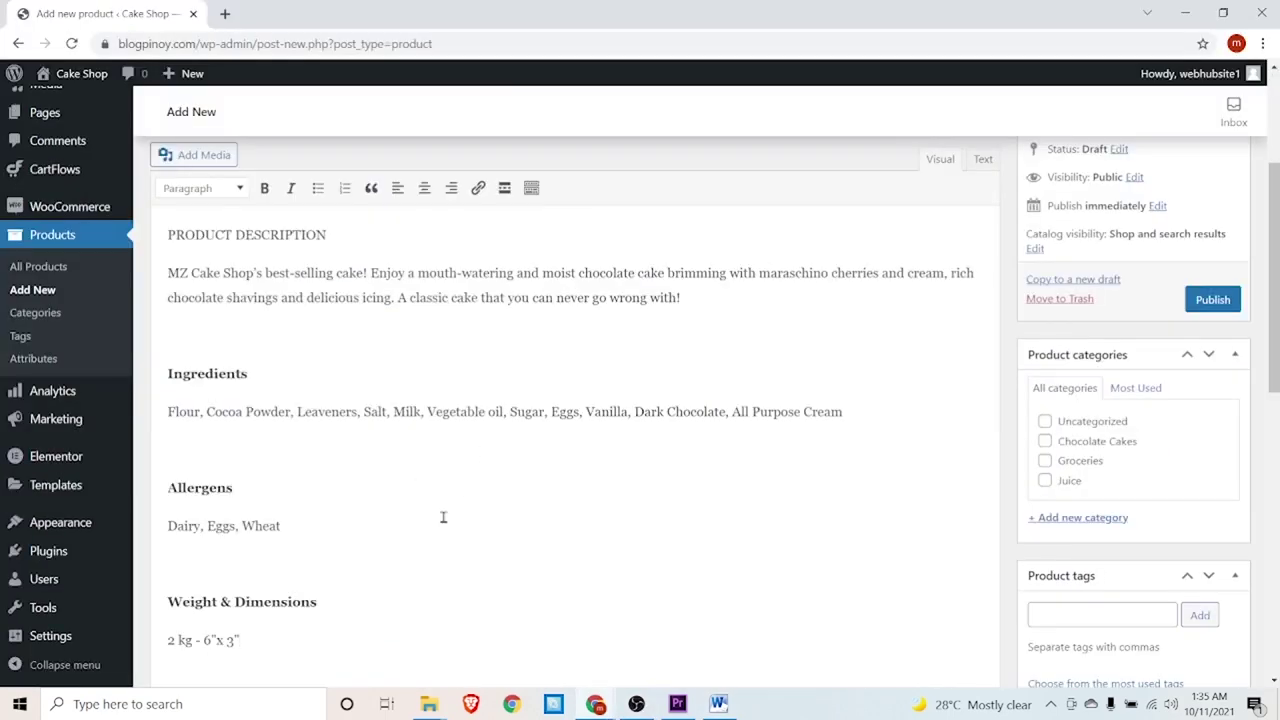
{"action": "scroll", "coordinate": [443, 517], "scroll_direction": "down", "scroll_amount": 3}
{"action": "left_click", "coordinate": [491, 470]}
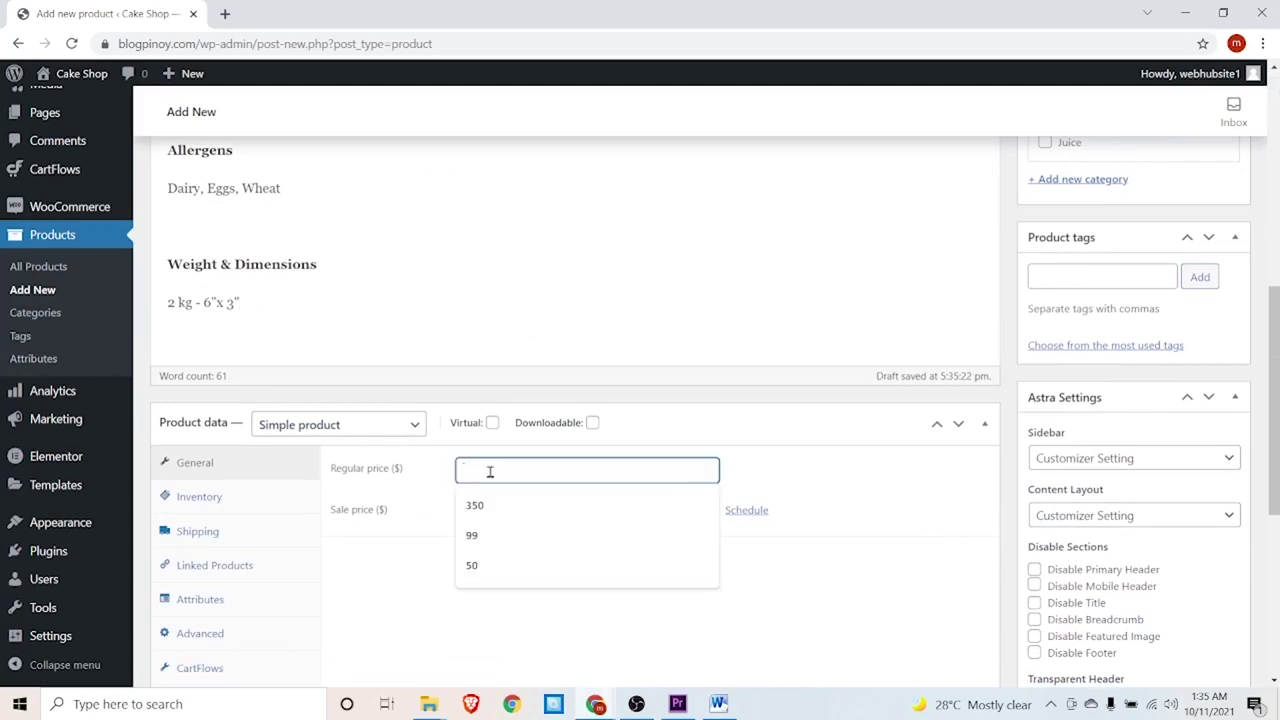
{"action": "left_click", "coordinate": [199, 496]}
{"action": "left_click", "coordinate": [517, 469]}
{"action": "type", "text": "50"}
{"action": "scroll", "coordinate": [498, 635], "scroll_direction": "down", "scroll_amount": 2}
Step: Add purchase note 'Thank You for purchasing' and short description 'Our best-selling dhocolate cake!'
{"action": "left_click", "coordinate": [252, 465]}
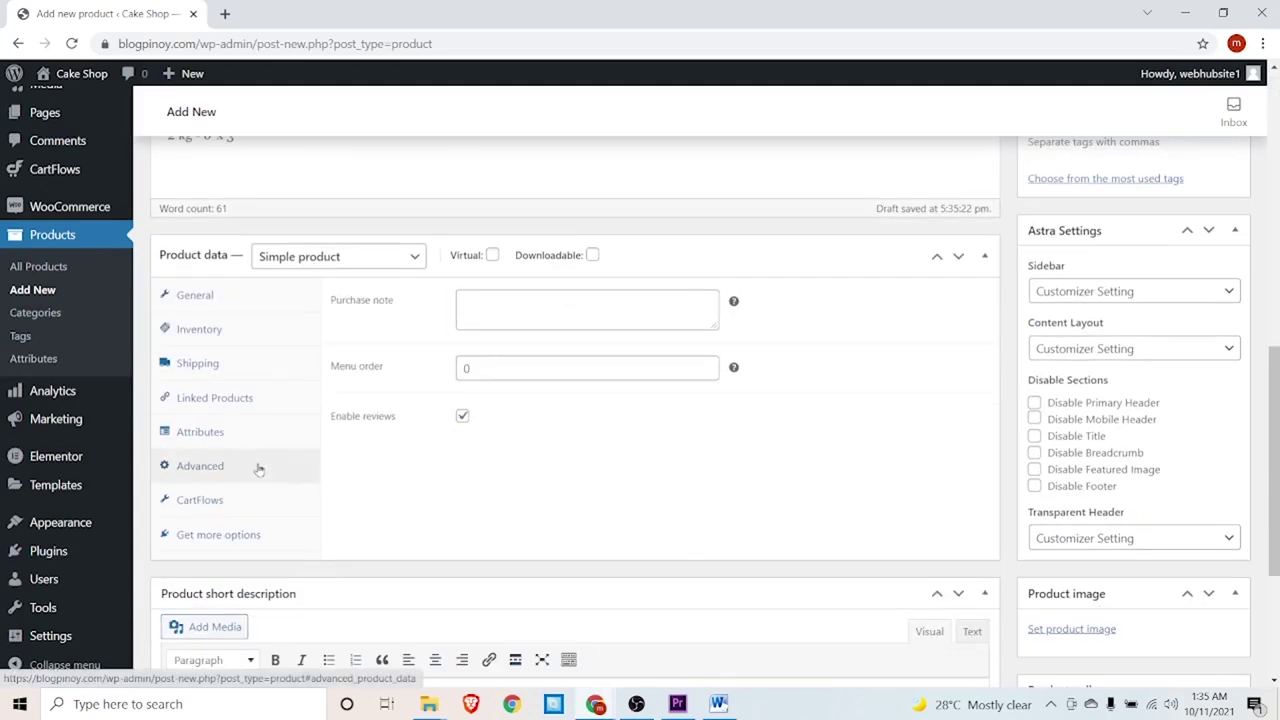
{"action": "left_click", "coordinate": [555, 303]}
{"action": "type", "text": "Thank You for purchasing"}
{"action": "scroll", "coordinate": [527, 502], "scroll_direction": "down", "scroll_amount": 3}
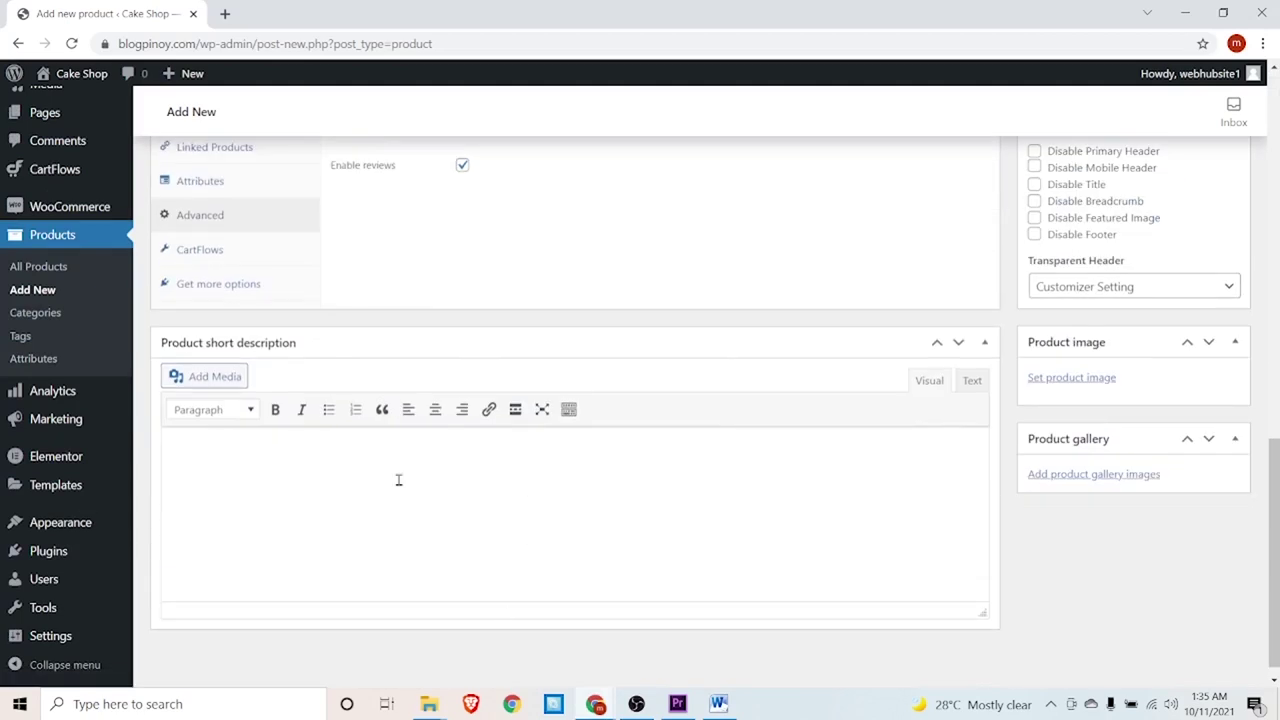
{"action": "left_click", "coordinate": [410, 483]}
{"action": "type", "text": "Our best-selling d"}
{"action": "type", "text": "hocolate cake!"}
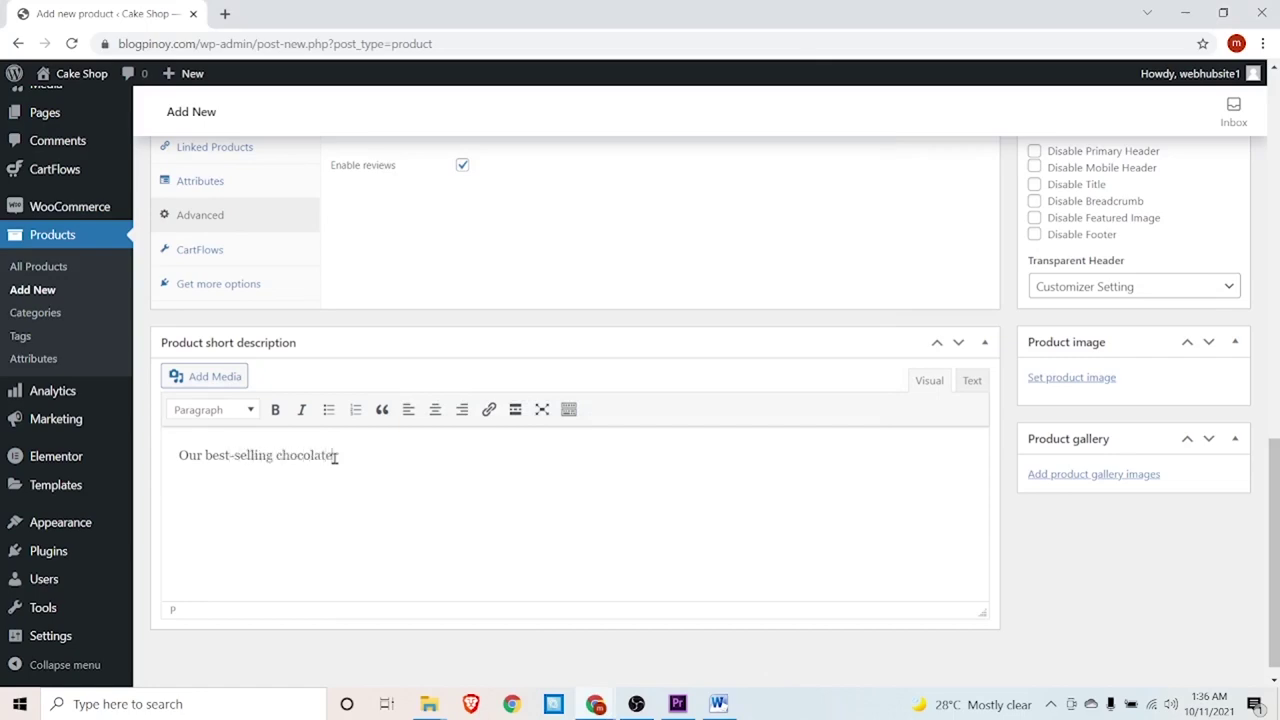
Step: Upload the Untitled-1 cake photo as the product image
{"action": "left_click", "coordinate": [1071, 377]}
{"action": "left_click", "coordinate": [655, 382]}
{"action": "double_click", "coordinate": [904, 232]}
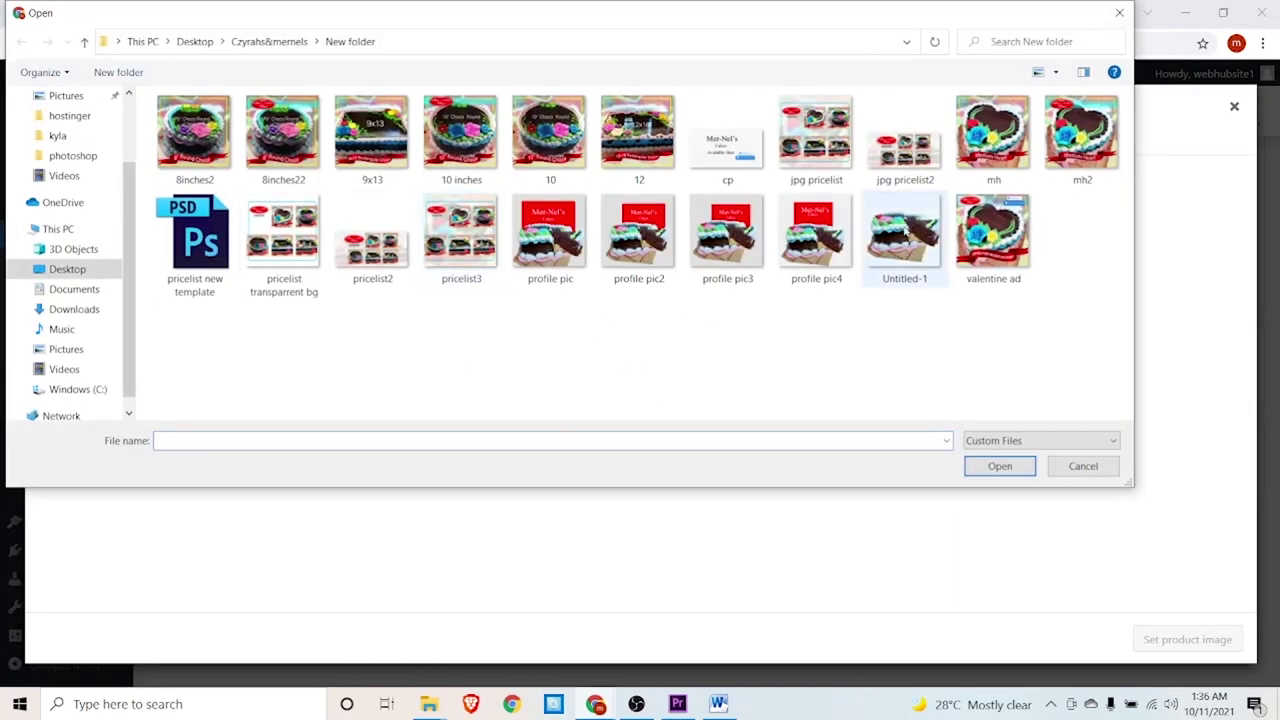
{"action": "left_click", "coordinate": [1165, 639]}
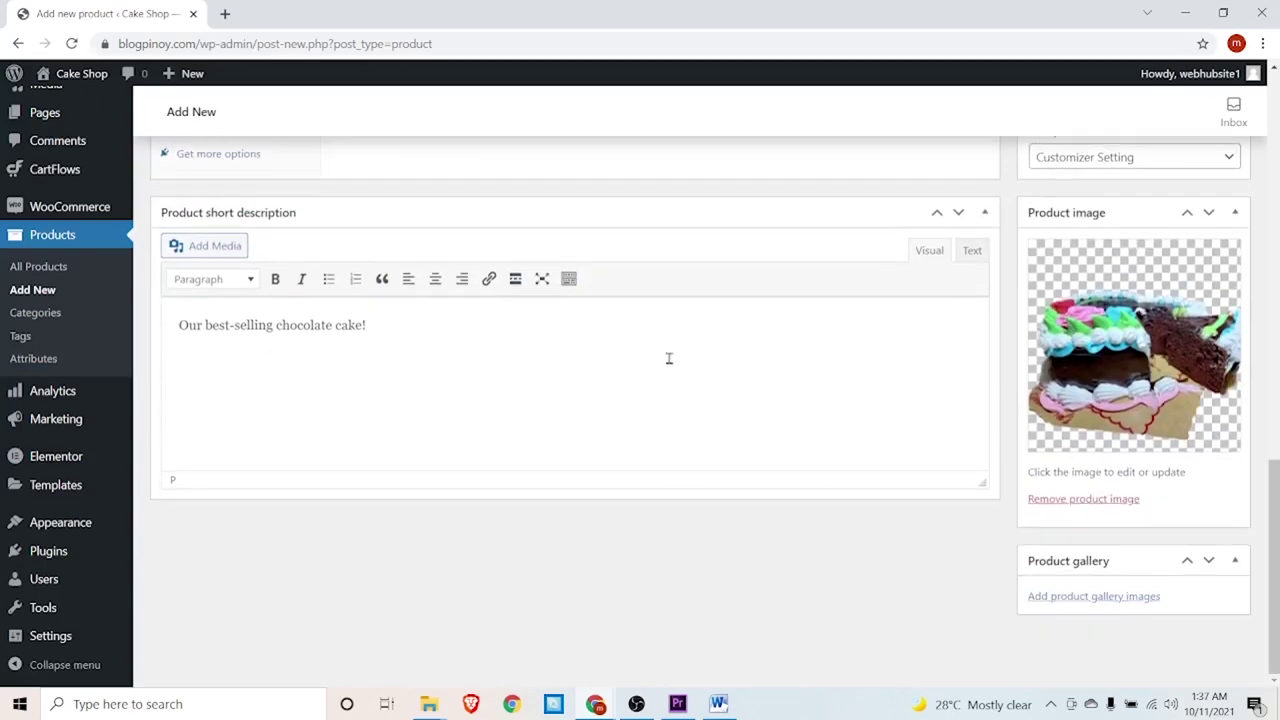
{"action": "scroll", "coordinate": [669, 358], "scroll_direction": "up", "scroll_amount": 8}
Step: Publish Small Heart, then file it under Chocolate Cakes and update
{"action": "left_click", "coordinate": [1203, 163]}
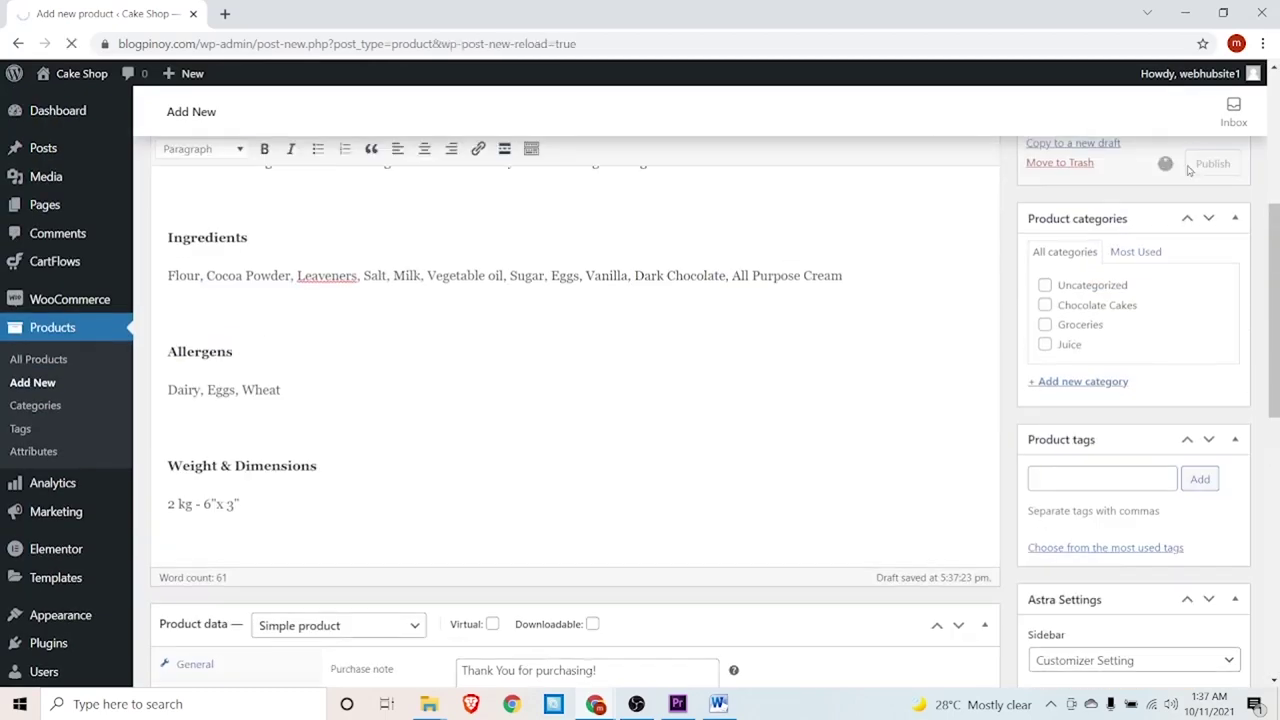
{"action": "scroll", "coordinate": [1066, 514], "scroll_direction": "down", "scroll_amount": 2}
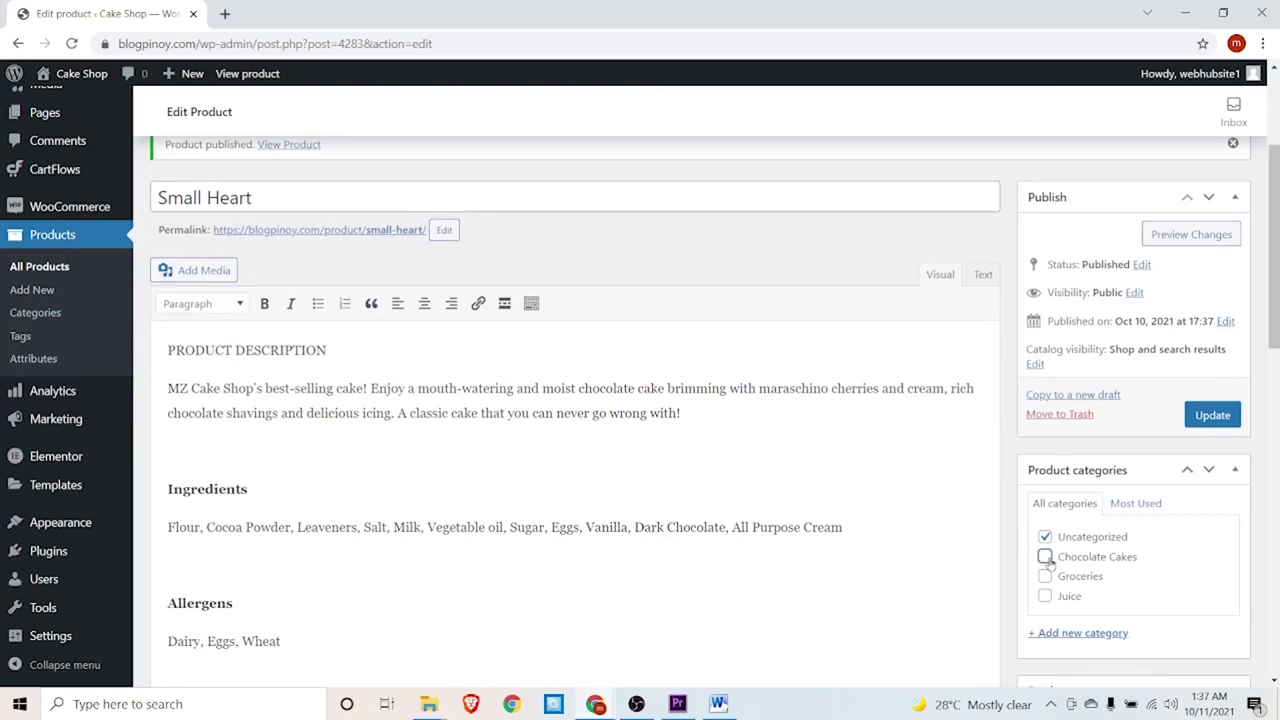
{"action": "left_click", "coordinate": [1045, 557]}
{"action": "left_click", "coordinate": [1212, 415]}
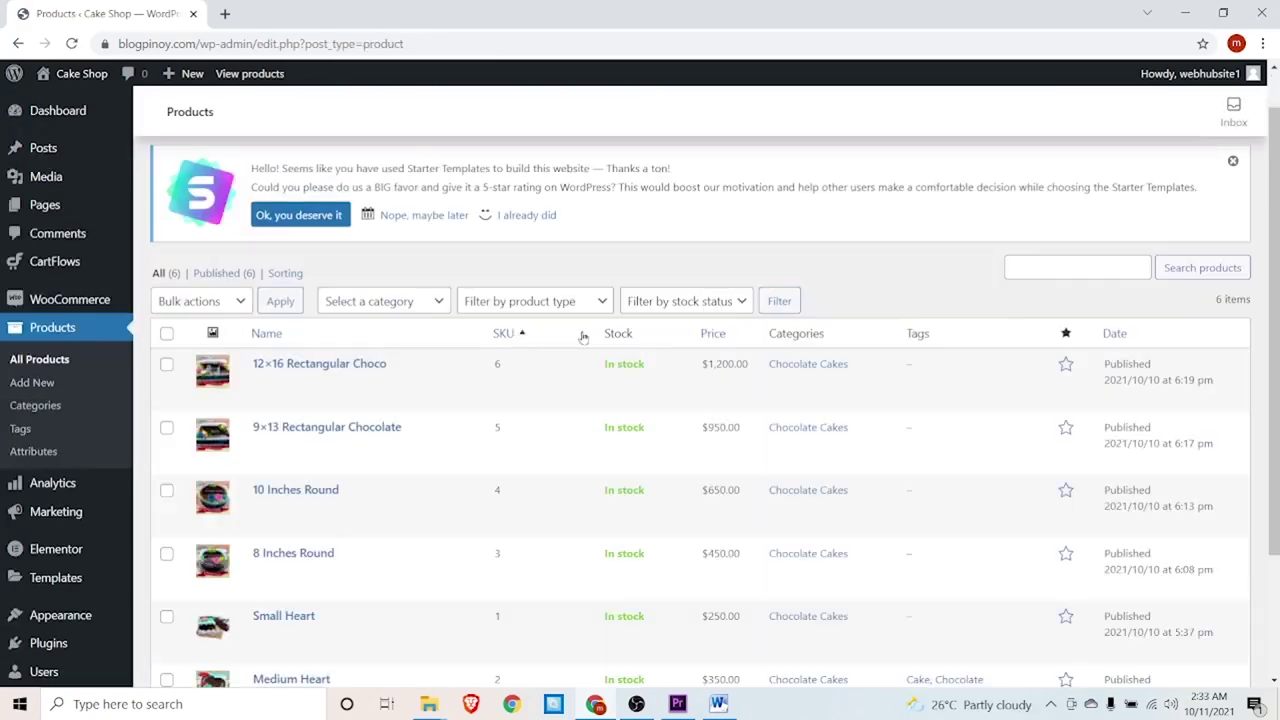
Step: Visit the live site and open its All Products shop page
{"action": "scroll", "coordinate": [666, 389], "scroll_direction": "down", "scroll_amount": 3}
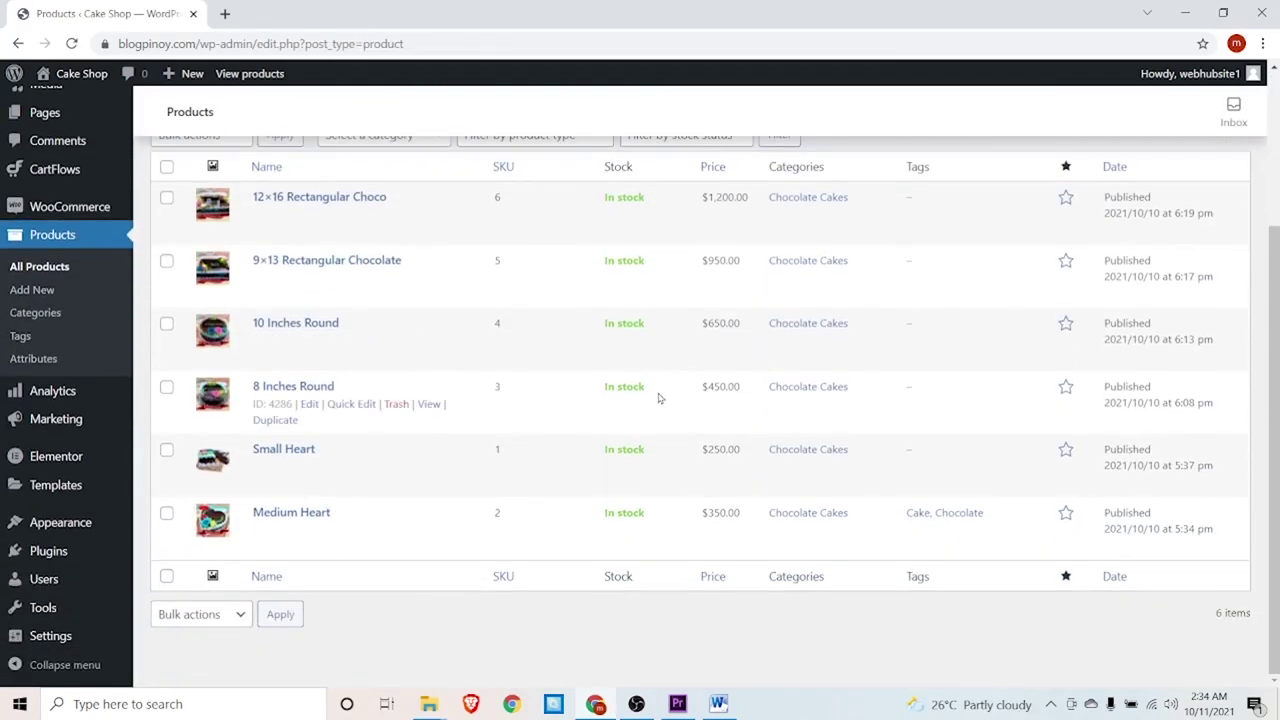
{"action": "scroll", "coordinate": [670, 515], "scroll_direction": "up", "scroll_amount": 4}
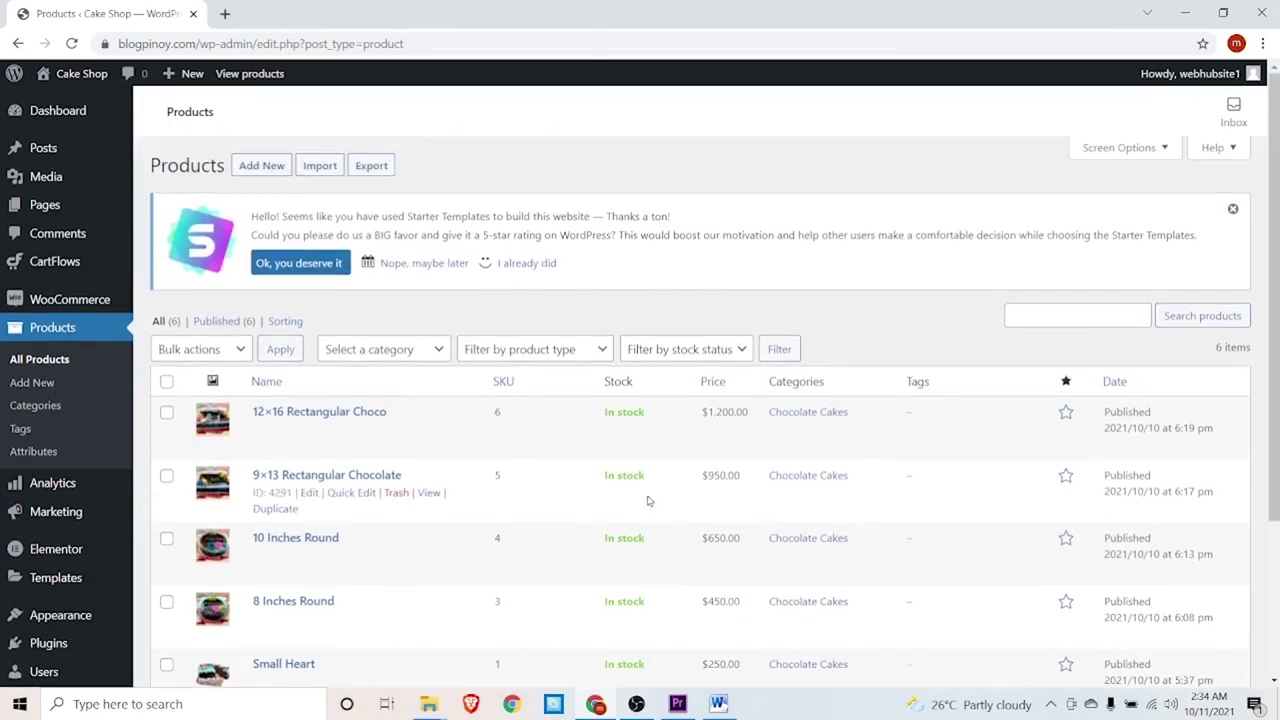
{"action": "mouse_move", "coordinate": [80, 74]}
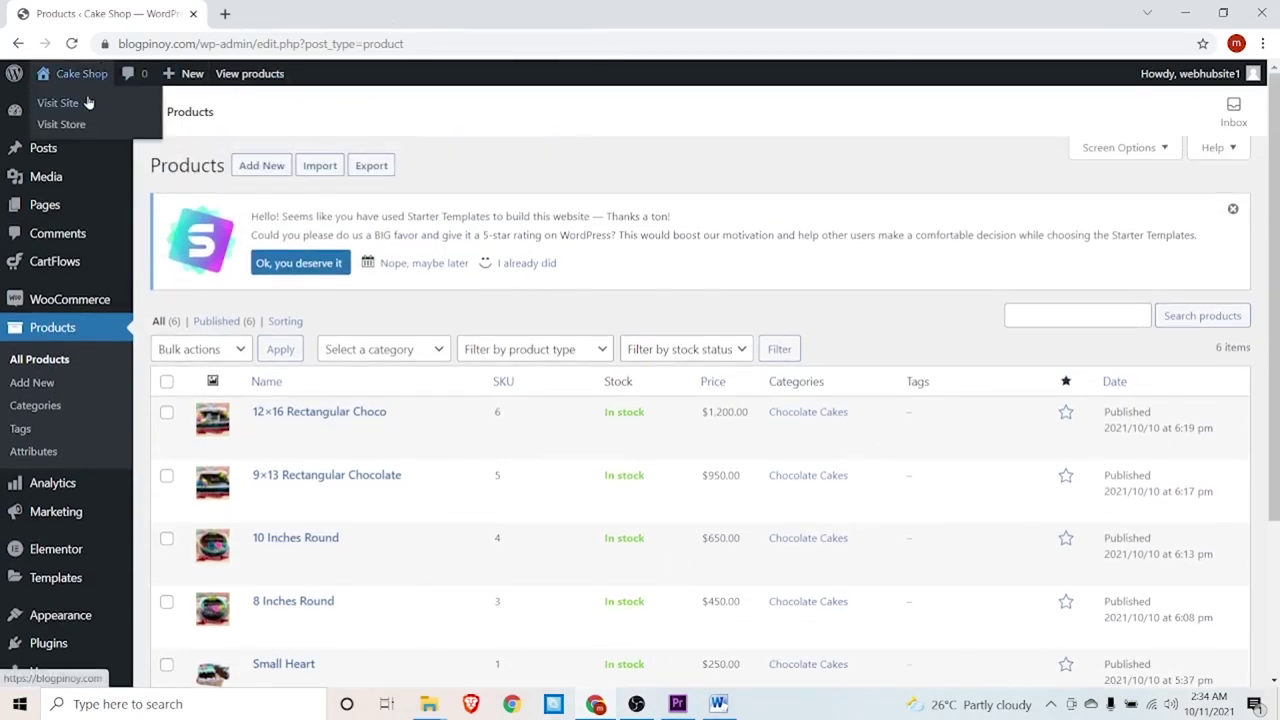
{"action": "left_click", "coordinate": [87, 103]}
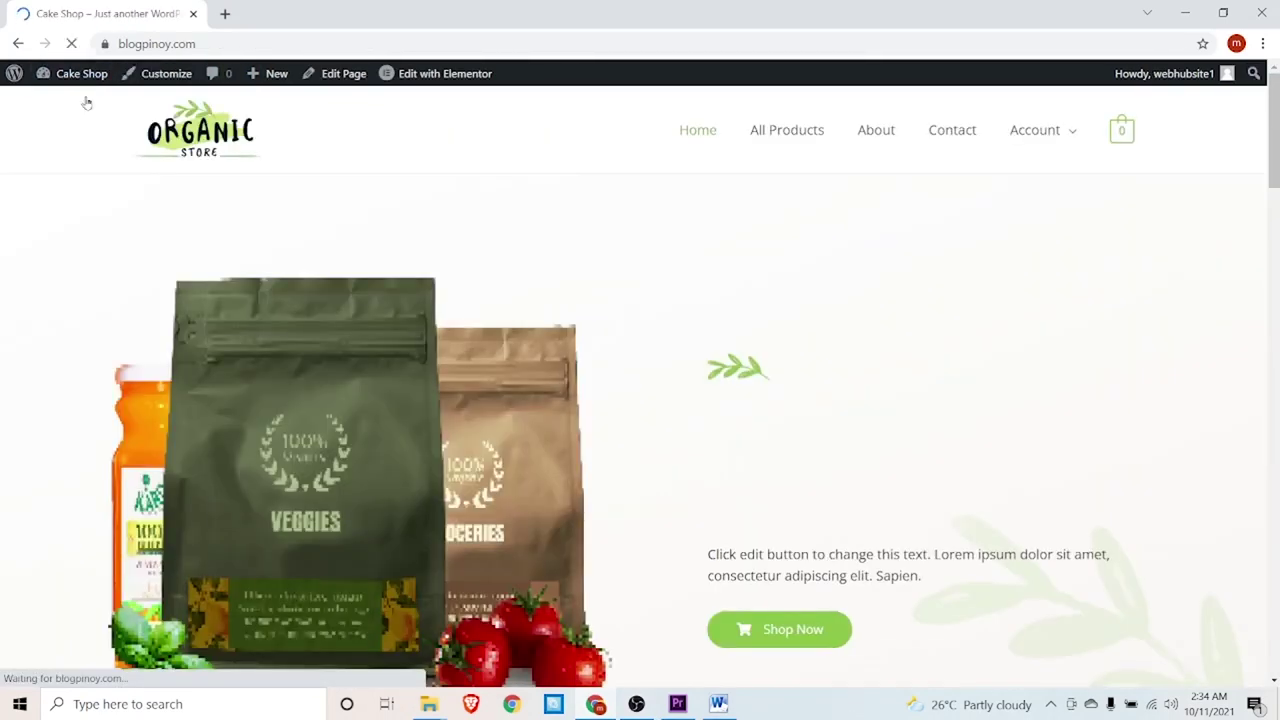
{"action": "left_click", "coordinate": [779, 130]}
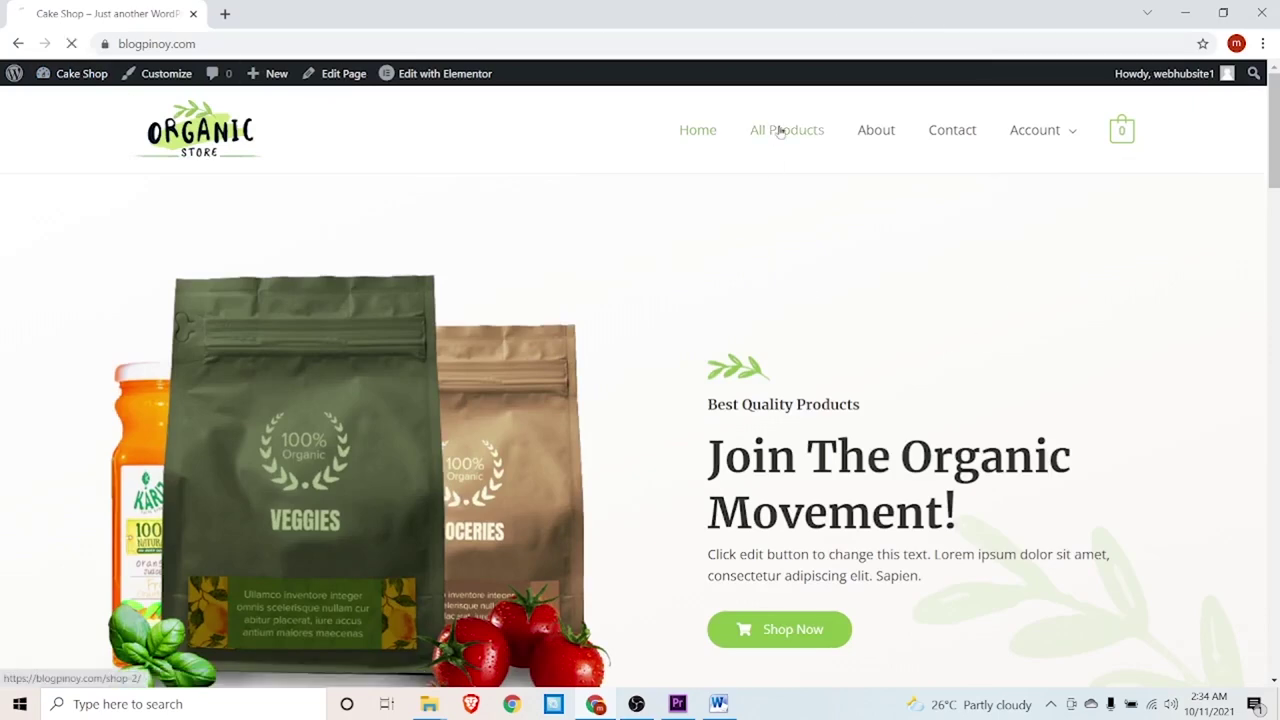
Step: Open the Medium Heart product page and look over its price and description
{"action": "scroll", "coordinate": [1077, 334], "scroll_direction": "down", "scroll_amount": 5}
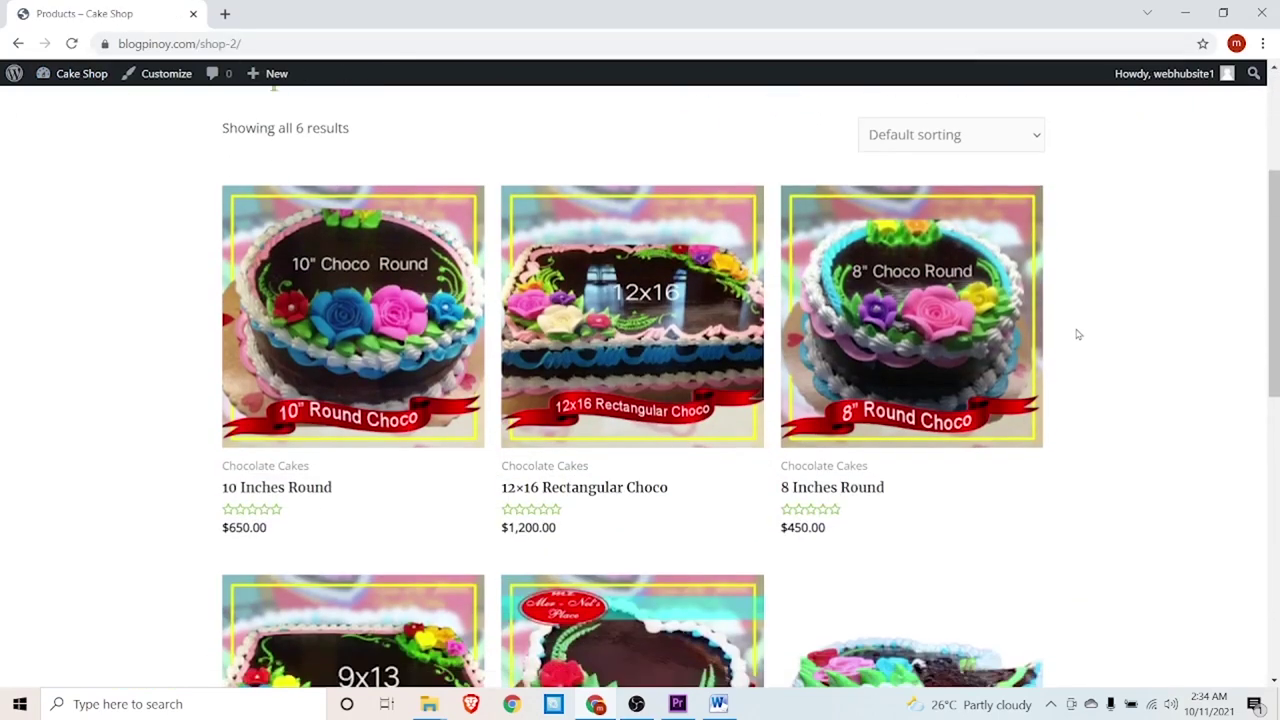
{"action": "scroll", "coordinate": [1077, 334], "scroll_direction": "down", "scroll_amount": 3}
{"action": "scroll", "coordinate": [1074, 331], "scroll_direction": "up", "scroll_amount": 6}
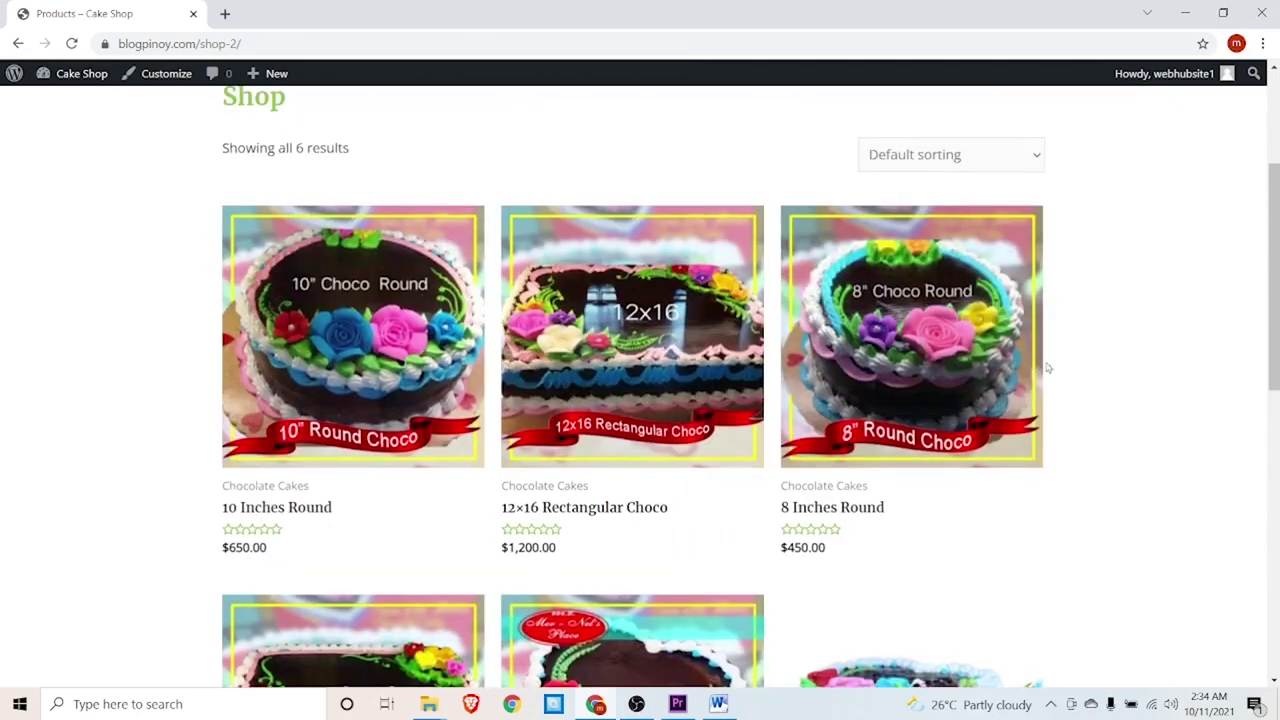
{"action": "scroll", "coordinate": [478, 293], "scroll_direction": "up", "scroll_amount": 2}
{"action": "scroll", "coordinate": [1109, 371], "scroll_direction": "down", "scroll_amount": 5}
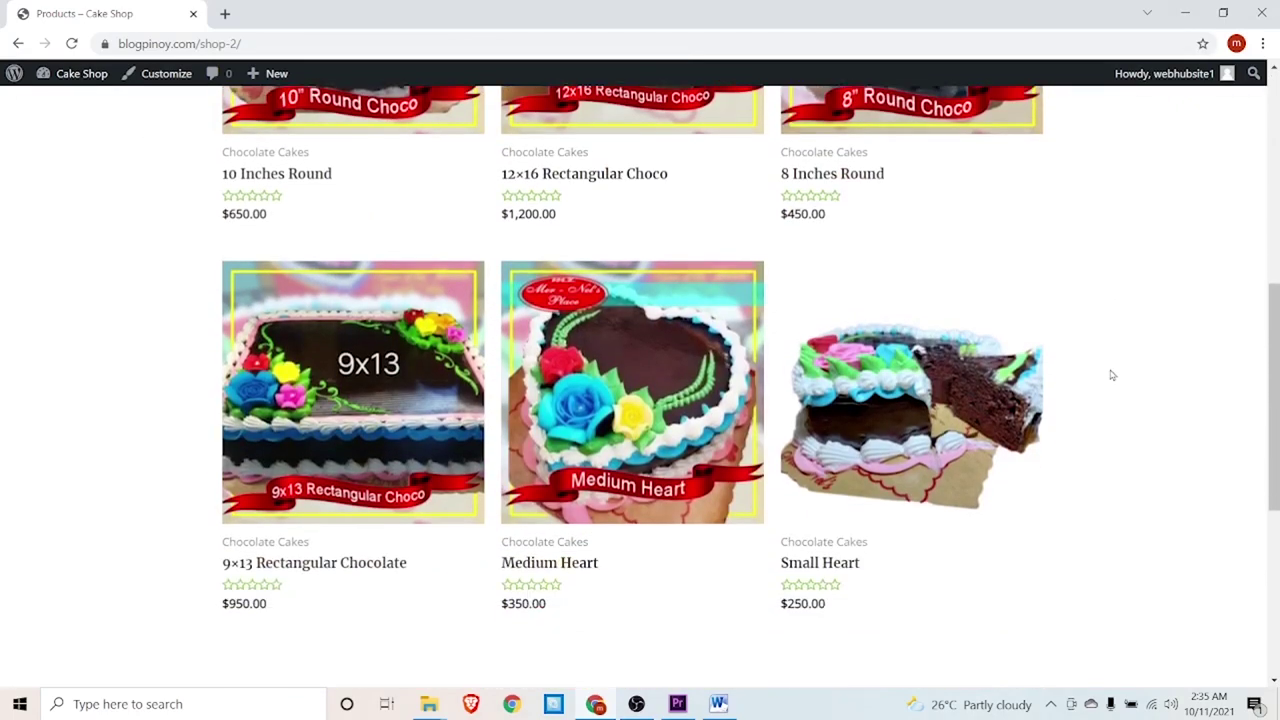
{"action": "left_click", "coordinate": [714, 455]}
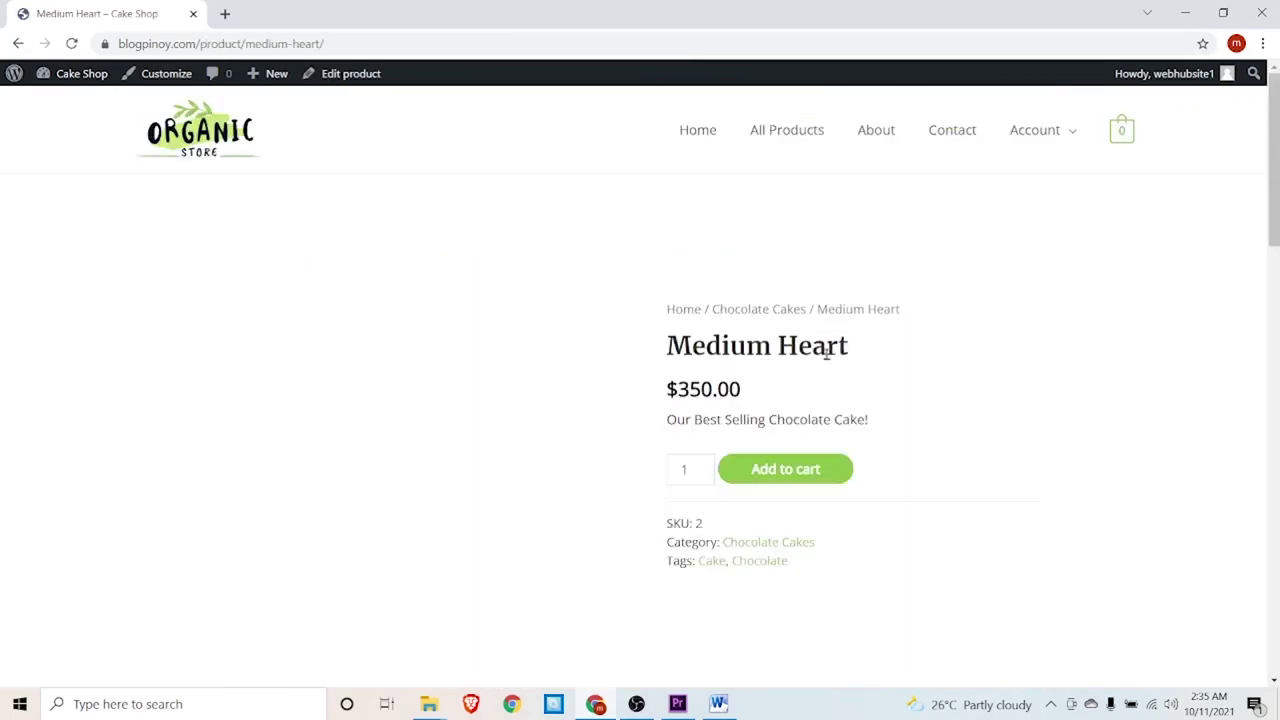
{"action": "scroll", "coordinate": [800, 330], "scroll_direction": "down", "scroll_amount": 2}
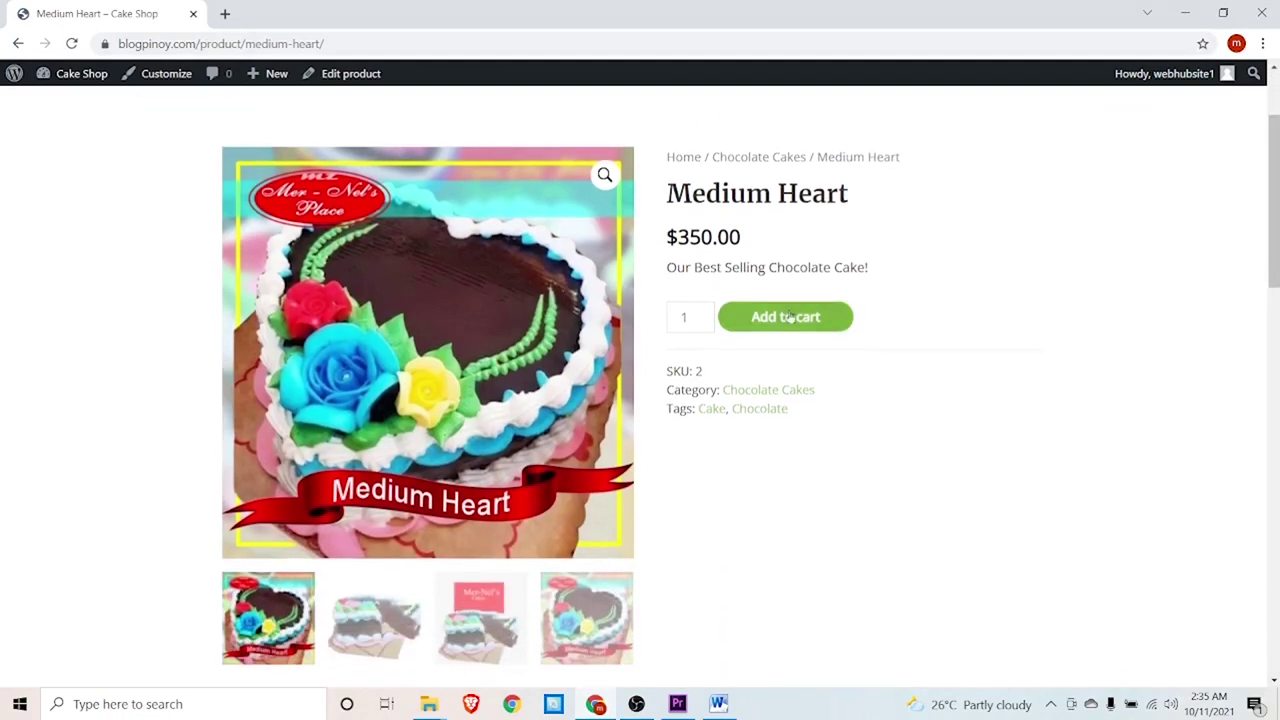
{"action": "left_click_drag", "start_coordinate": [676, 268], "coordinate": [863, 268]}
{"action": "left_click", "coordinate": [981, 313]}
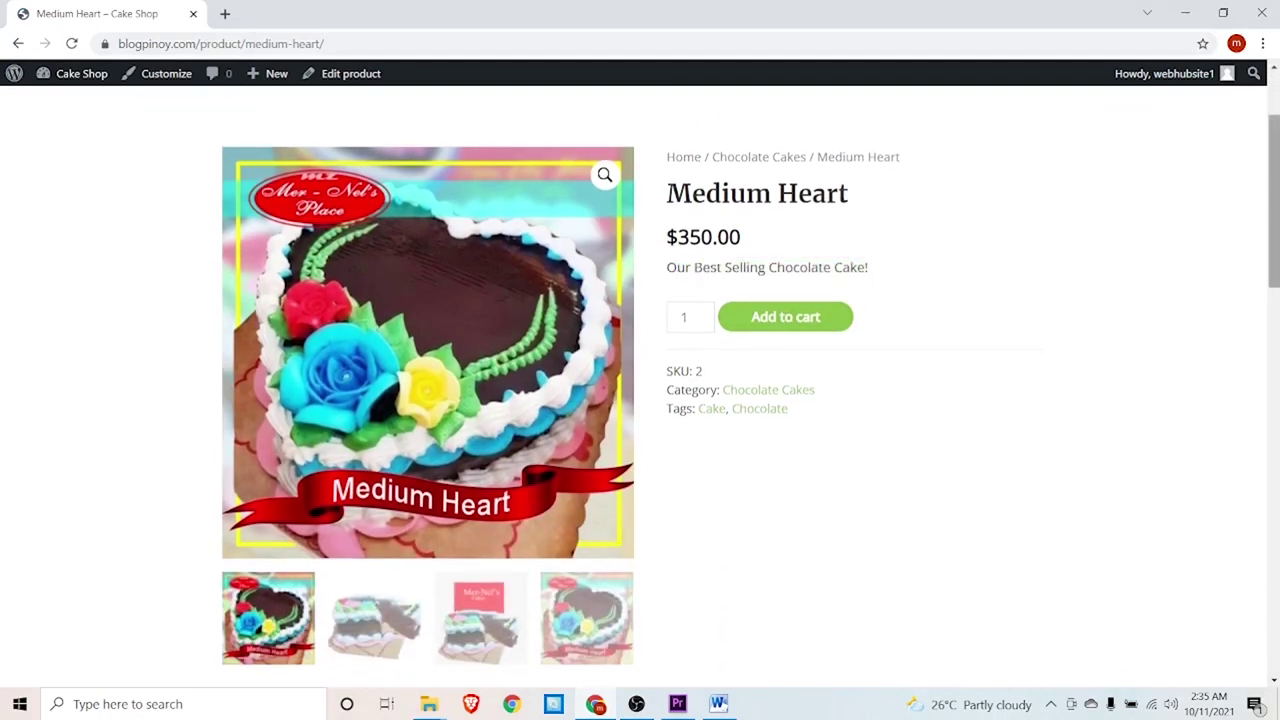
{"action": "left_click_drag", "start_coordinate": [1274, 236], "coordinate": [790, 277]}
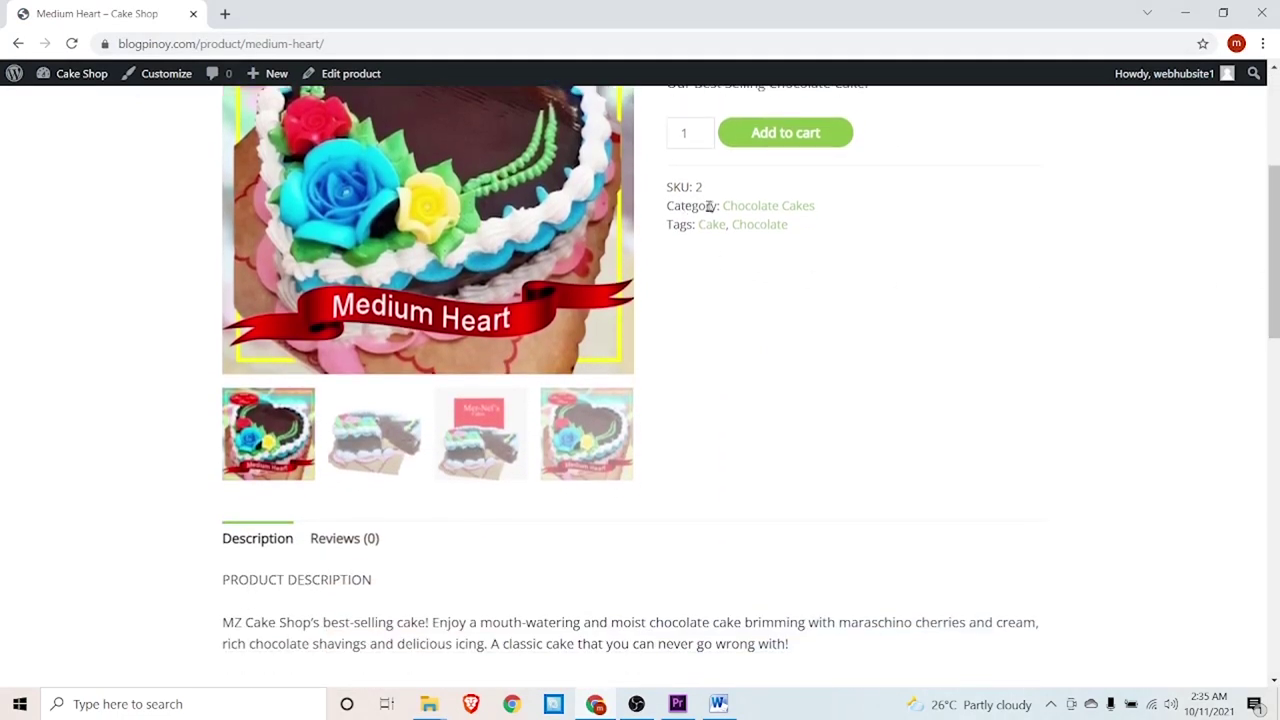
{"action": "left_click_drag", "start_coordinate": [1275, 276], "coordinate": [1276, 250]}
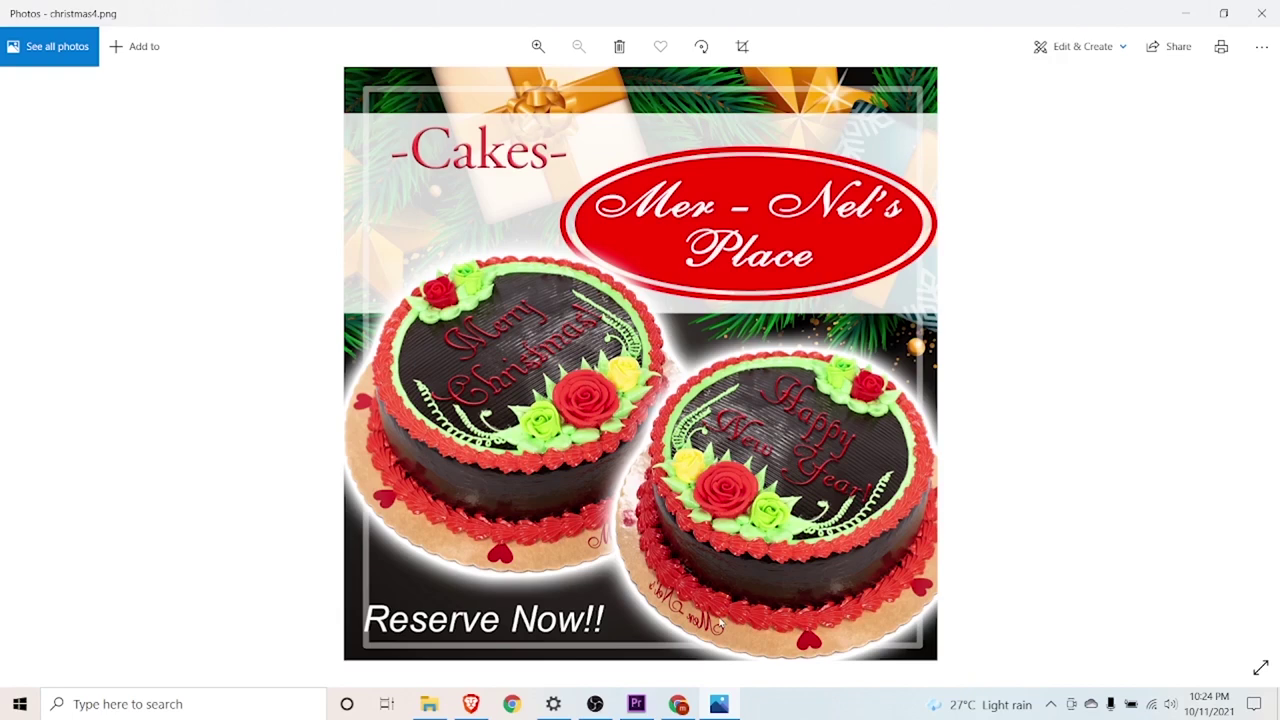
Step: Bring Chrome back to the 8 Inches Round product page priced ₱450.00
{"action": "left_click", "coordinate": [678, 704]}
{"action": "scroll", "coordinate": [800, 566], "scroll_direction": "down", "scroll_amount": 1}
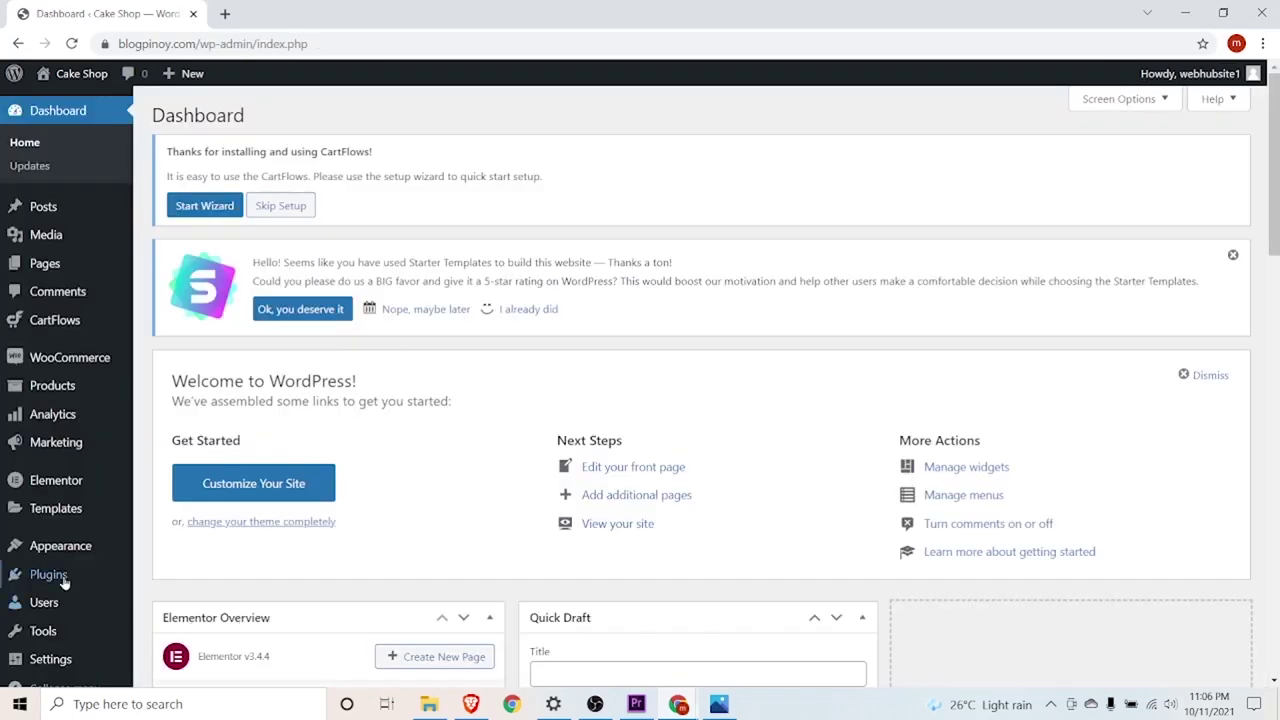
Step: Install and activate the Flexible Product Fields plugin, then go to Products > Product Fields
{"action": "mouse_move", "coordinate": [63, 578]}
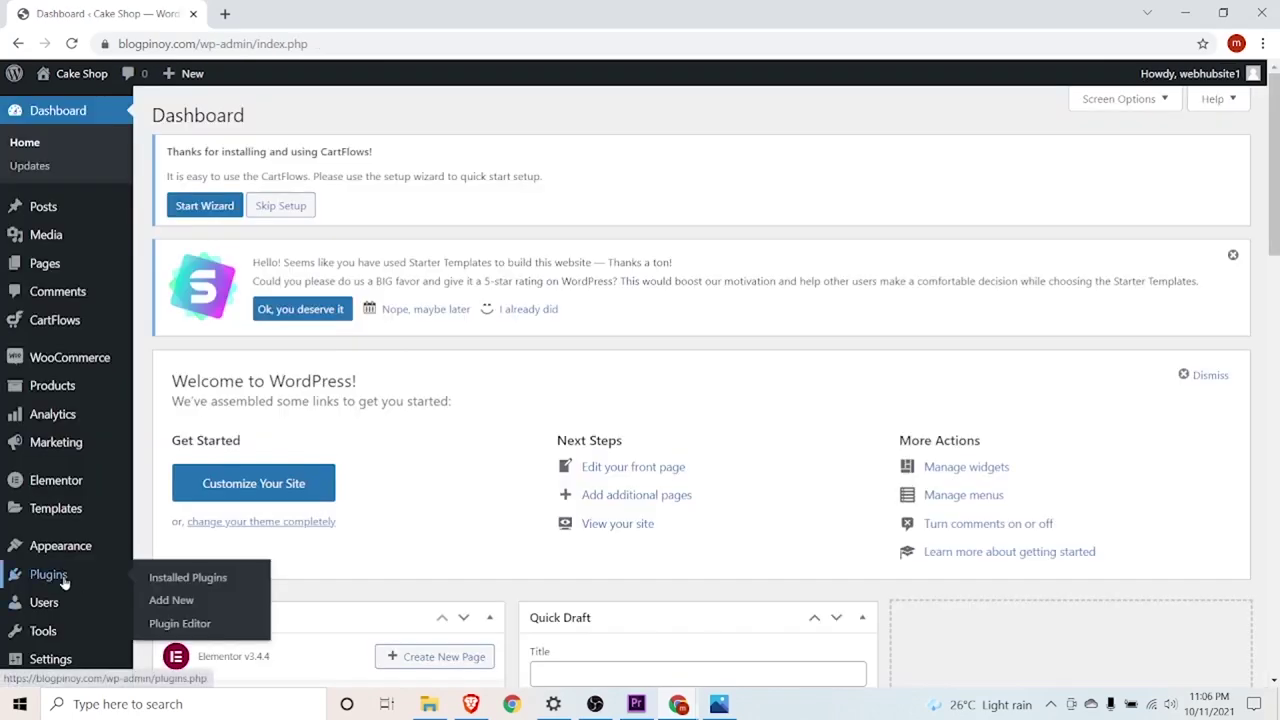
{"action": "left_click", "coordinate": [172, 600]}
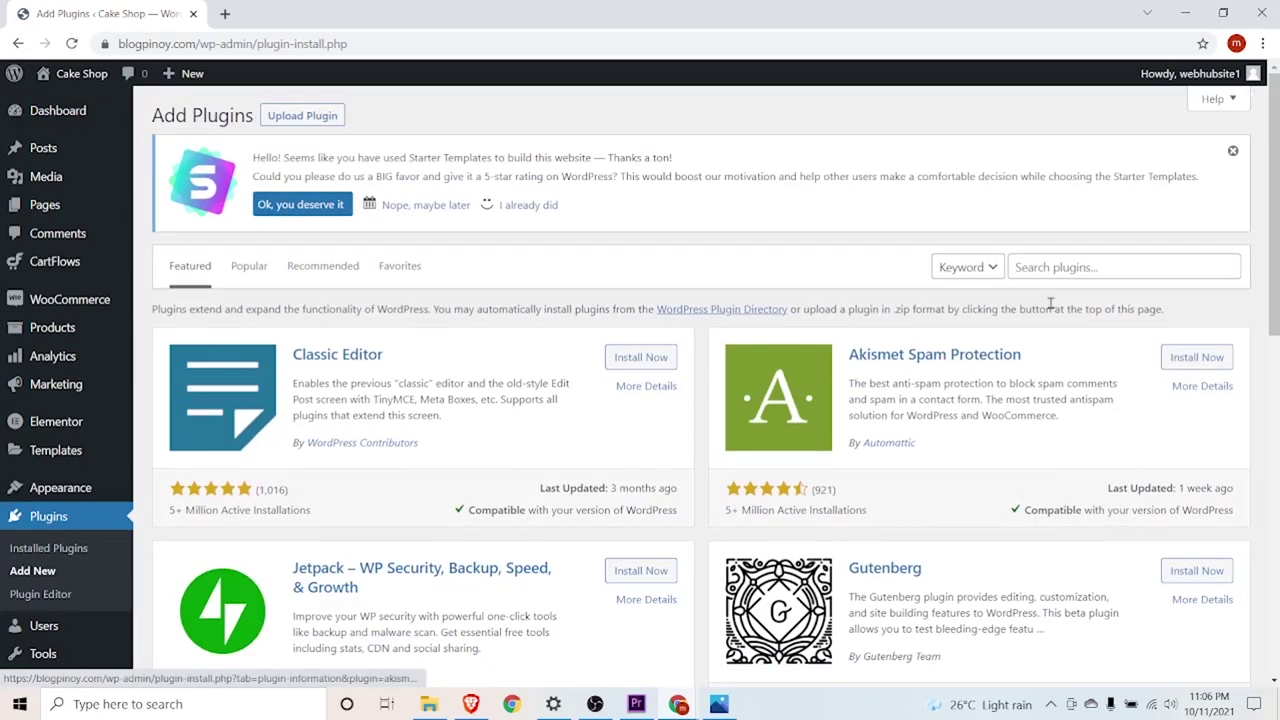
{"action": "left_click", "coordinate": [1055, 267]}
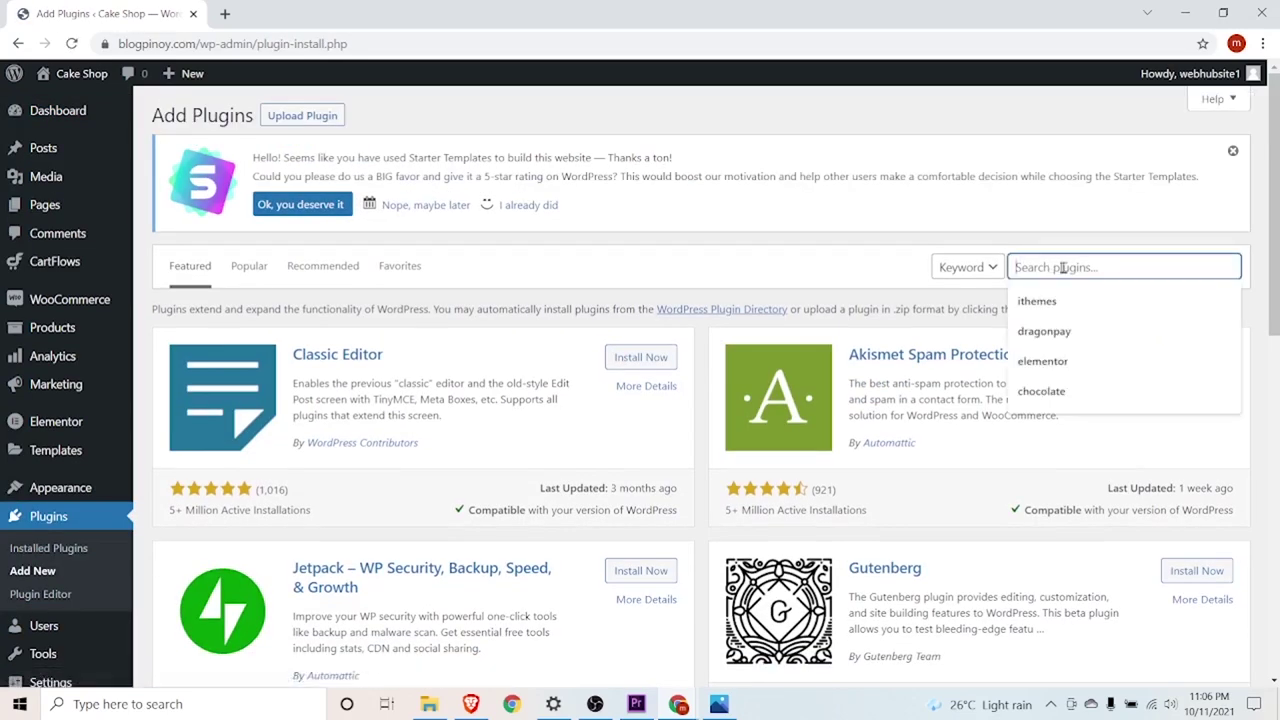
{"action": "type", "text": "flexible product"}
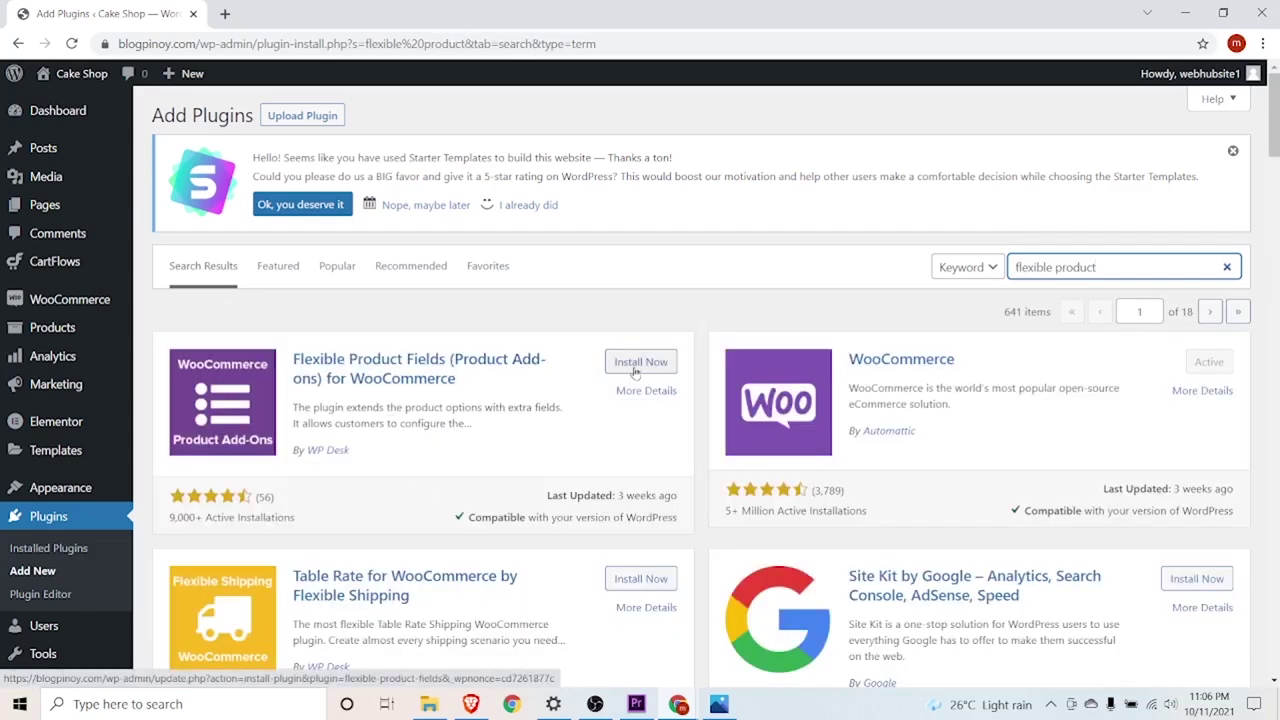
{"action": "left_click", "coordinate": [635, 363]}
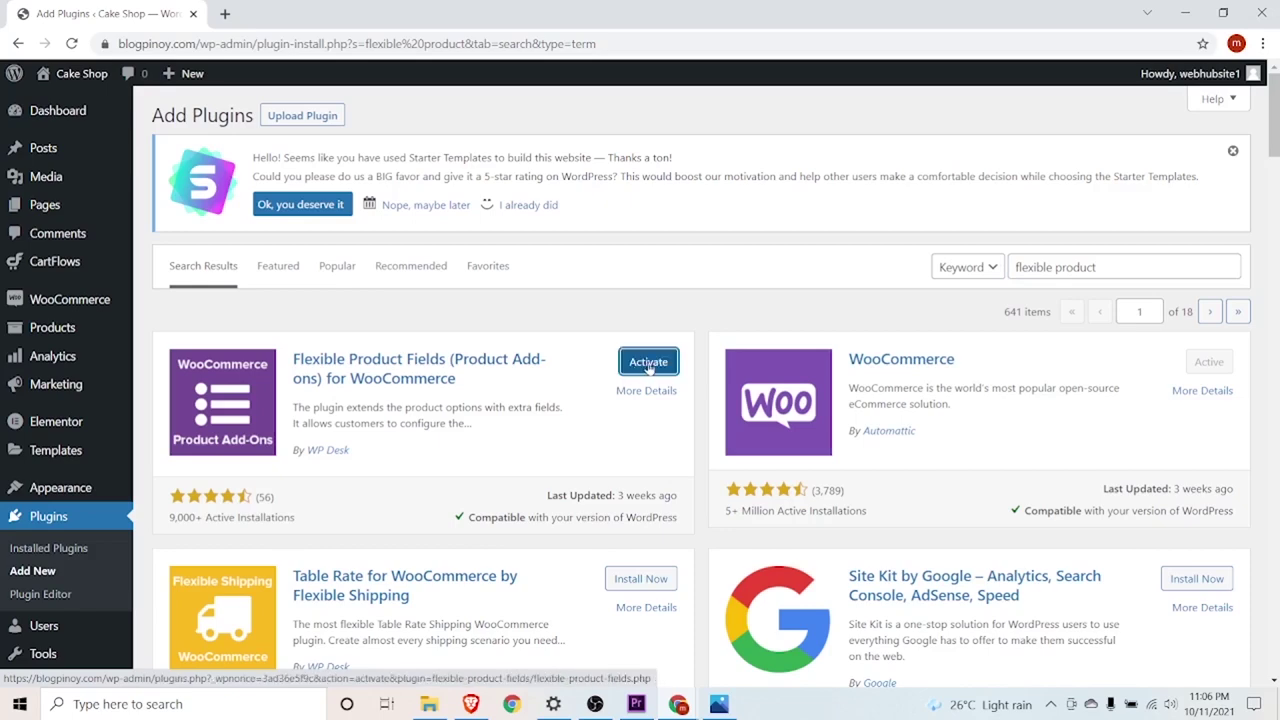
{"action": "left_click", "coordinate": [648, 364]}
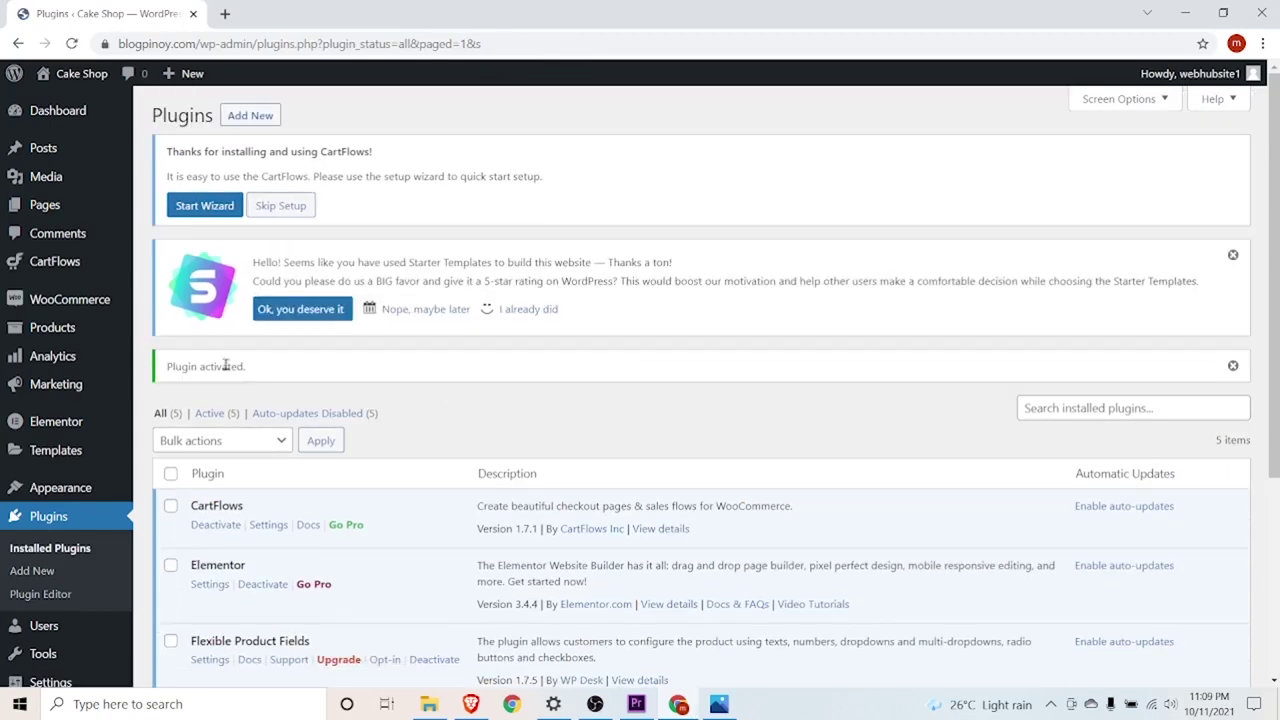
{"action": "mouse_move", "coordinate": [84, 332]}
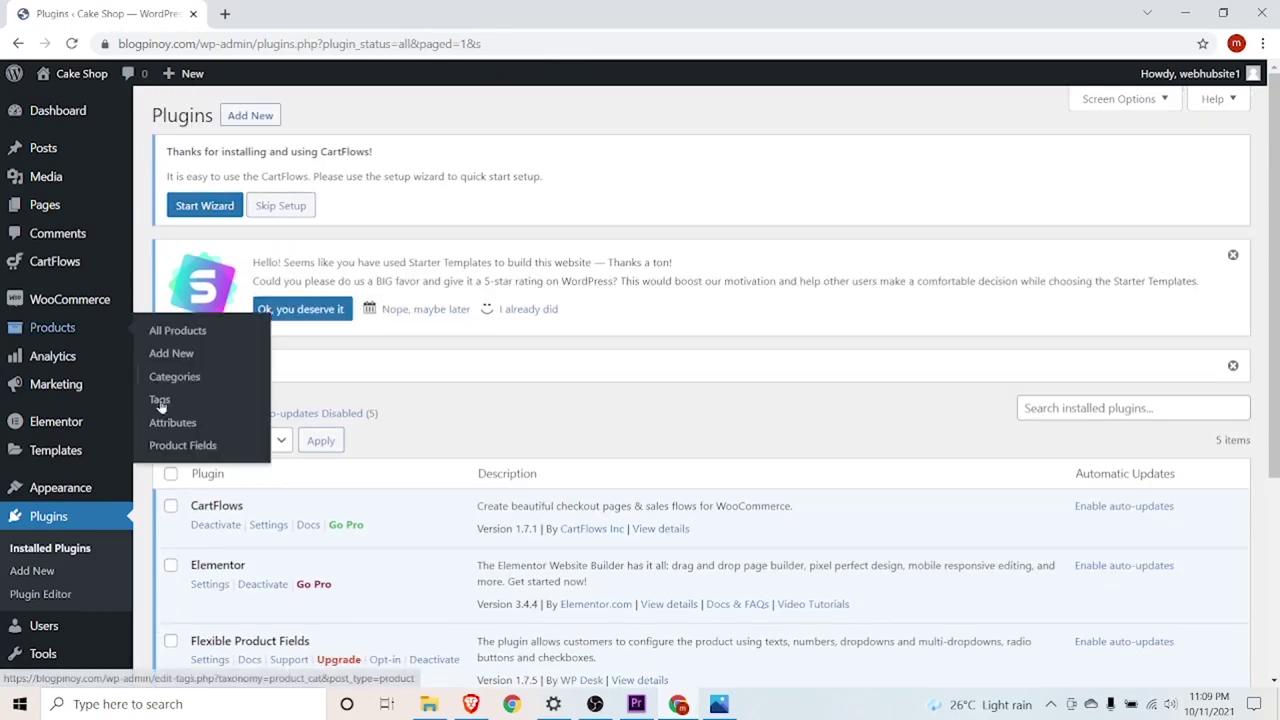
{"action": "left_click", "coordinate": [160, 448]}
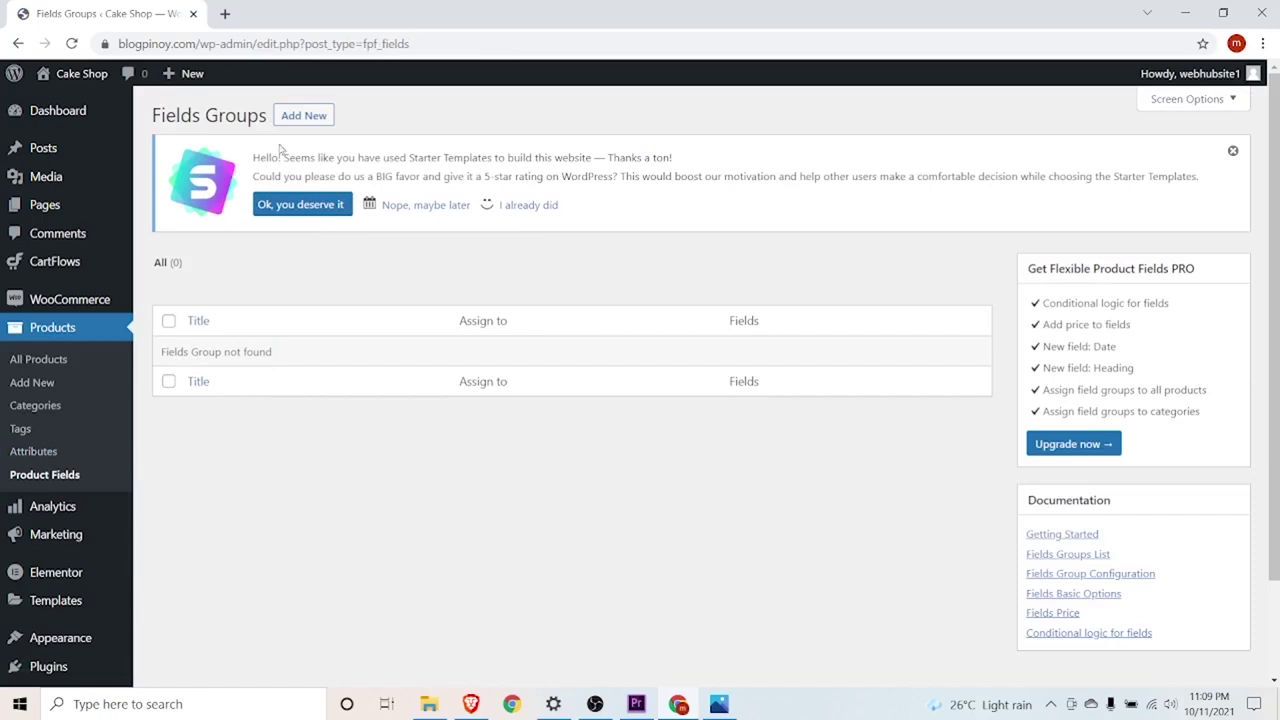
Step: Create a new fields group titled 'Dedication'
{"action": "left_click", "coordinate": [293, 117]}
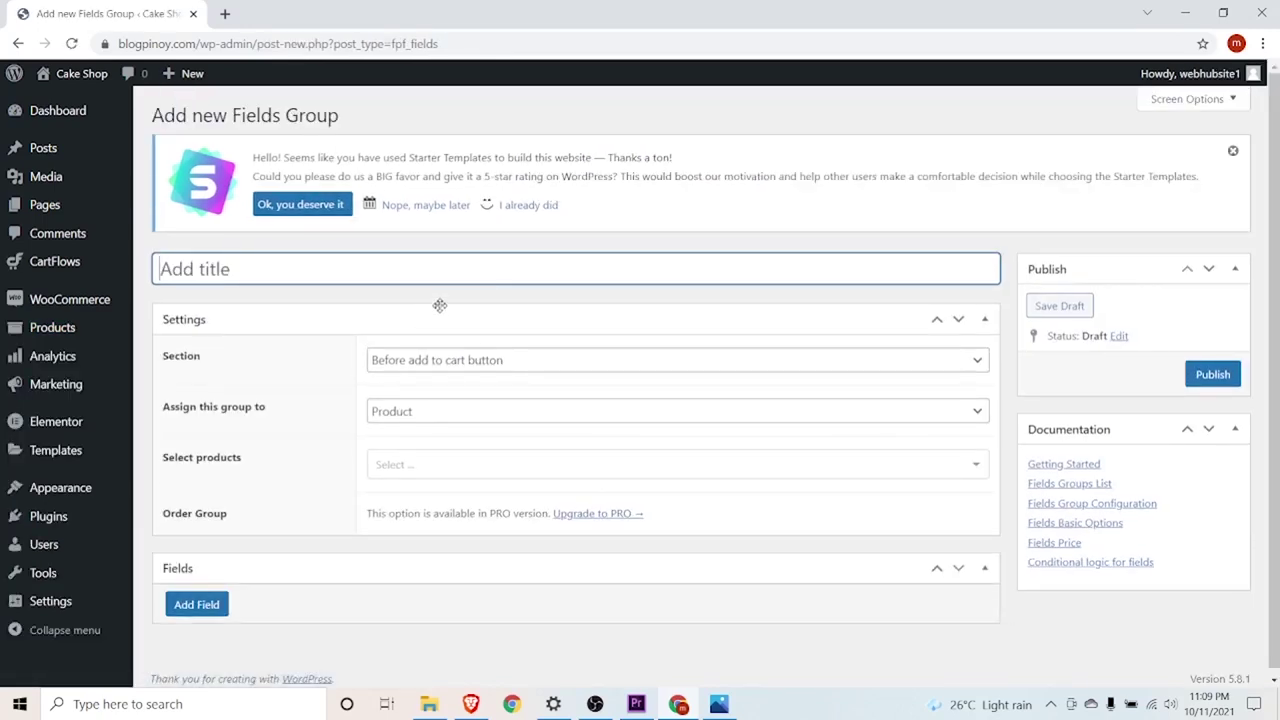
{"action": "type", "text": "Dedication"}
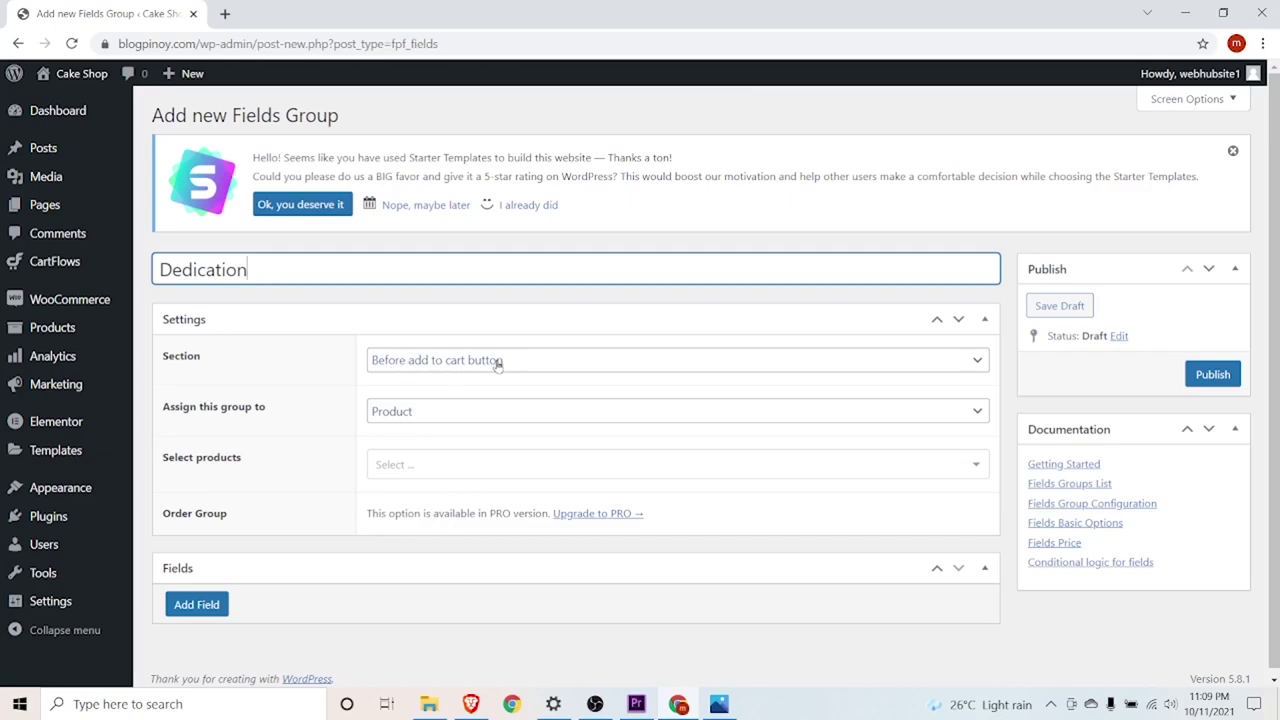
Step: Assign the group to the Medium Heart and Small Heart products
{"action": "left_click", "coordinate": [461, 465]}
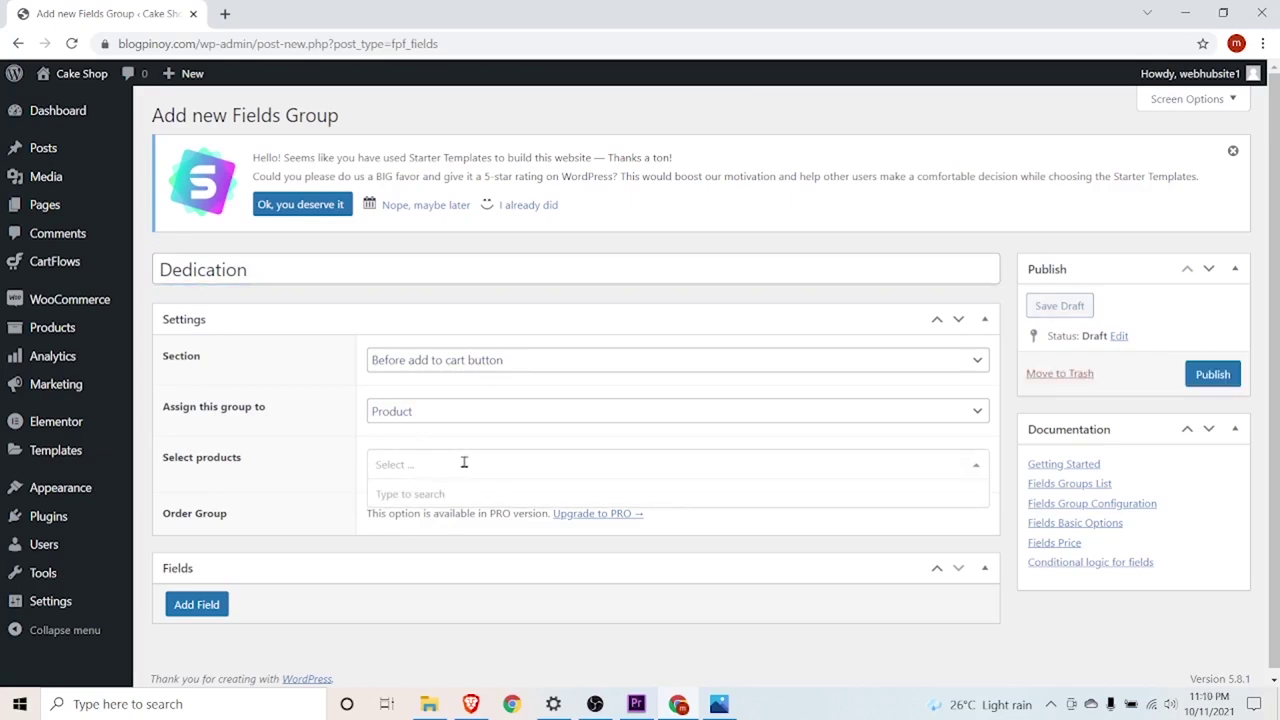
{"action": "type", "text": "medium"}
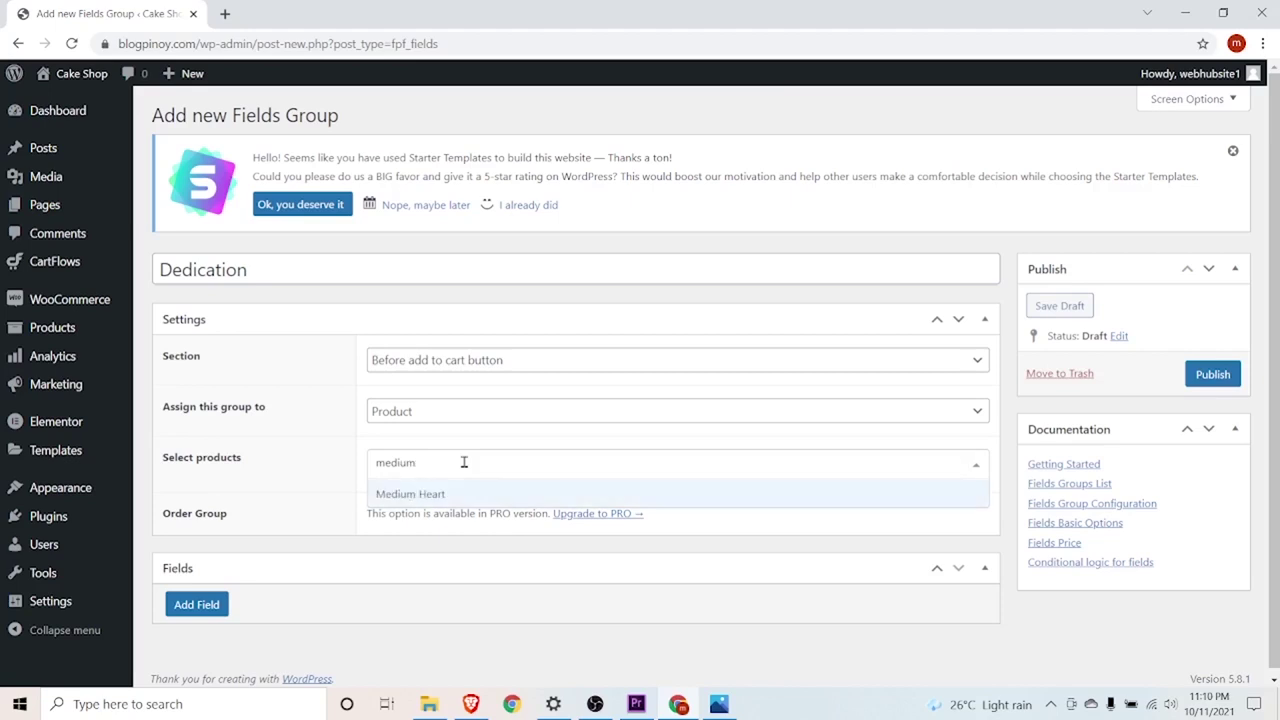
{"action": "left_click", "coordinate": [470, 496]}
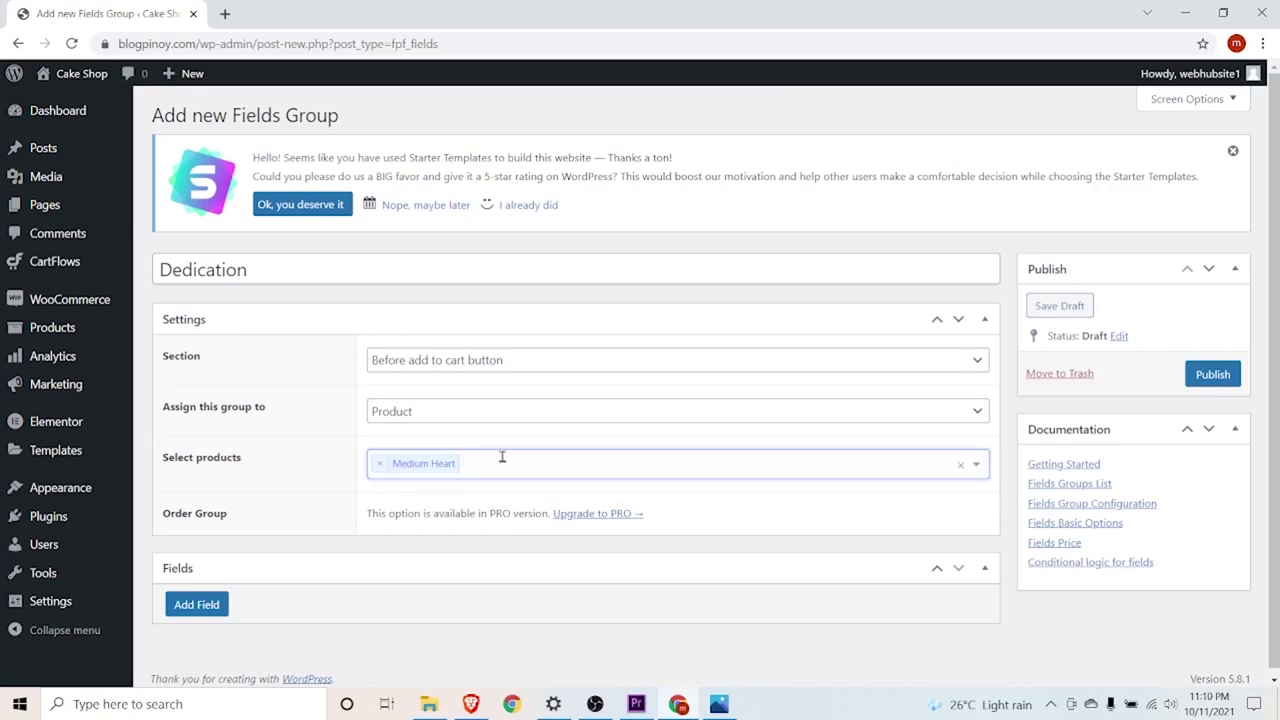
{"action": "type", "text": "small"}
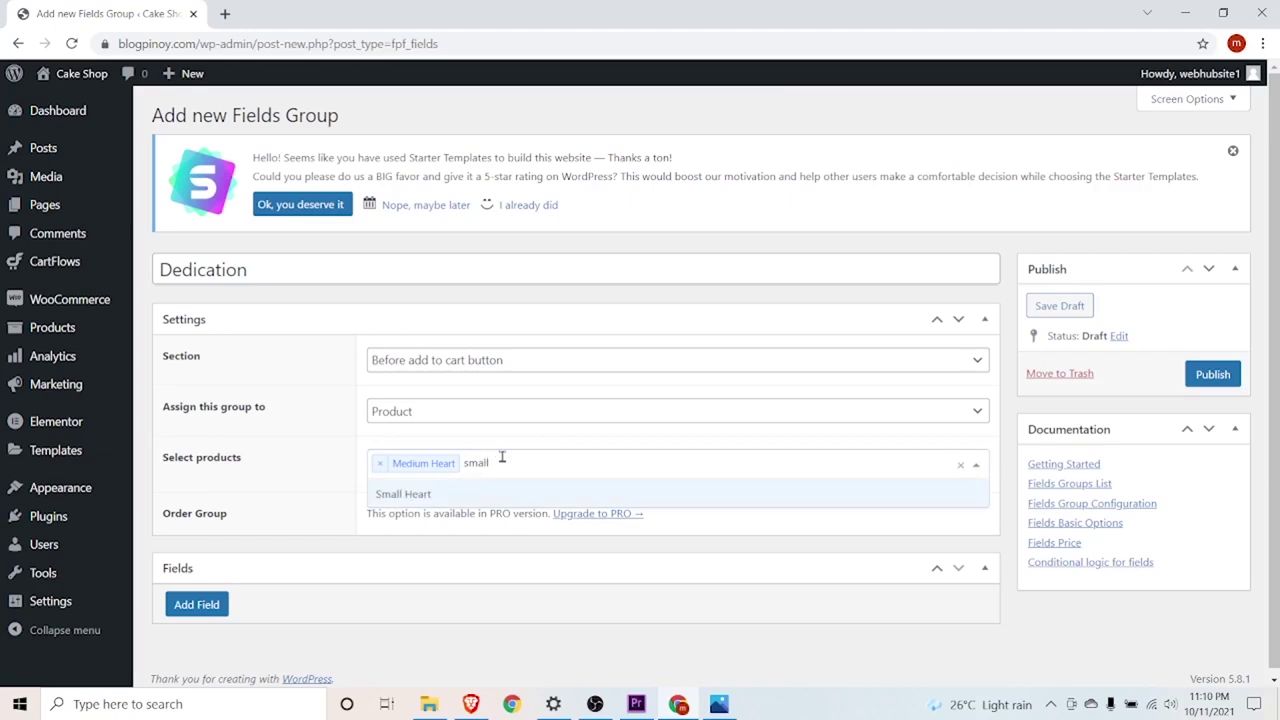
{"action": "left_click", "coordinate": [490, 497]}
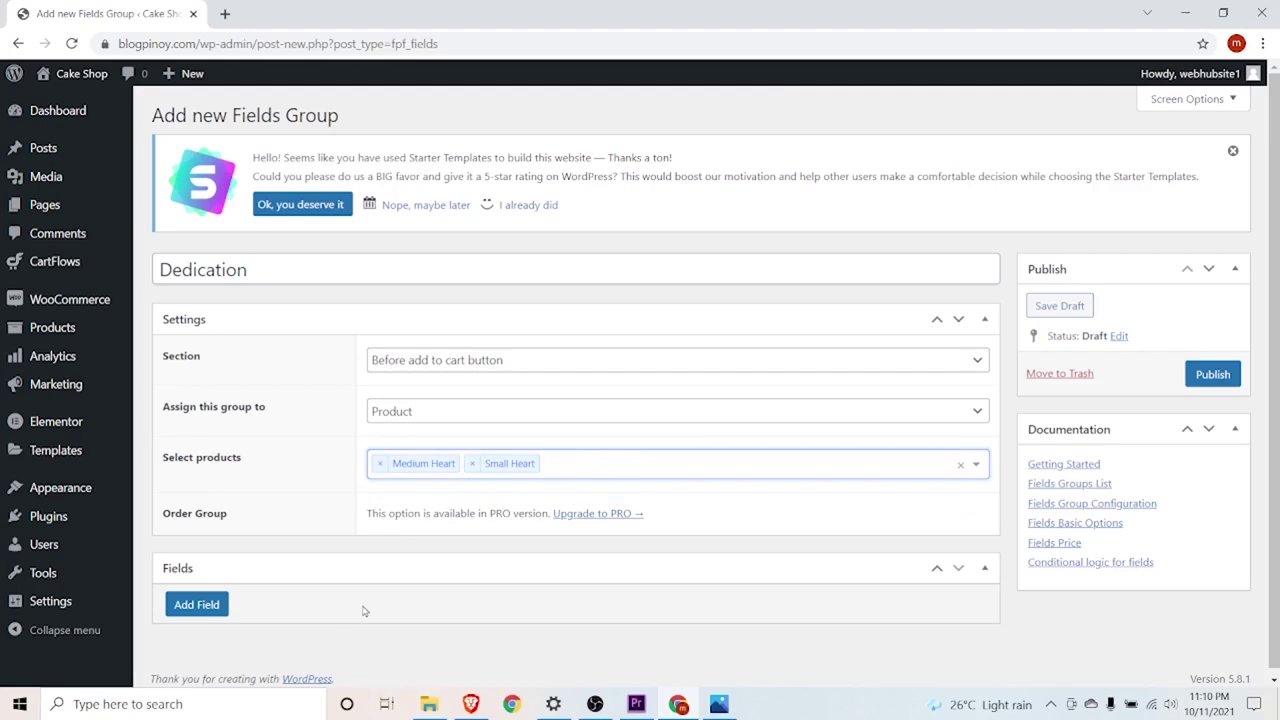
{"action": "scroll", "coordinate": [365, 610], "scroll_direction": "down", "scroll_amount": 1}
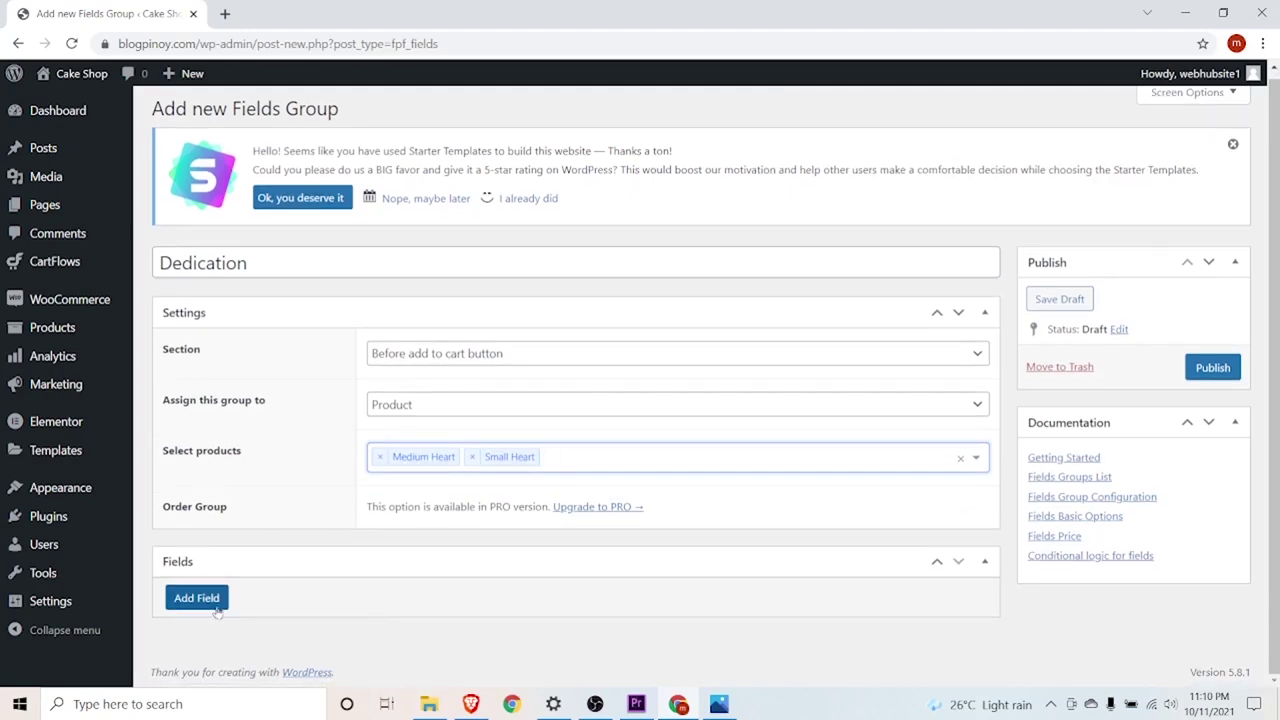
Step: Add a new field labelled 'Dedication' with the Textarea field type
{"action": "left_click", "coordinate": [216, 609]}
{"action": "scroll", "coordinate": [549, 534], "scroll_direction": "down", "scroll_amount": 5}
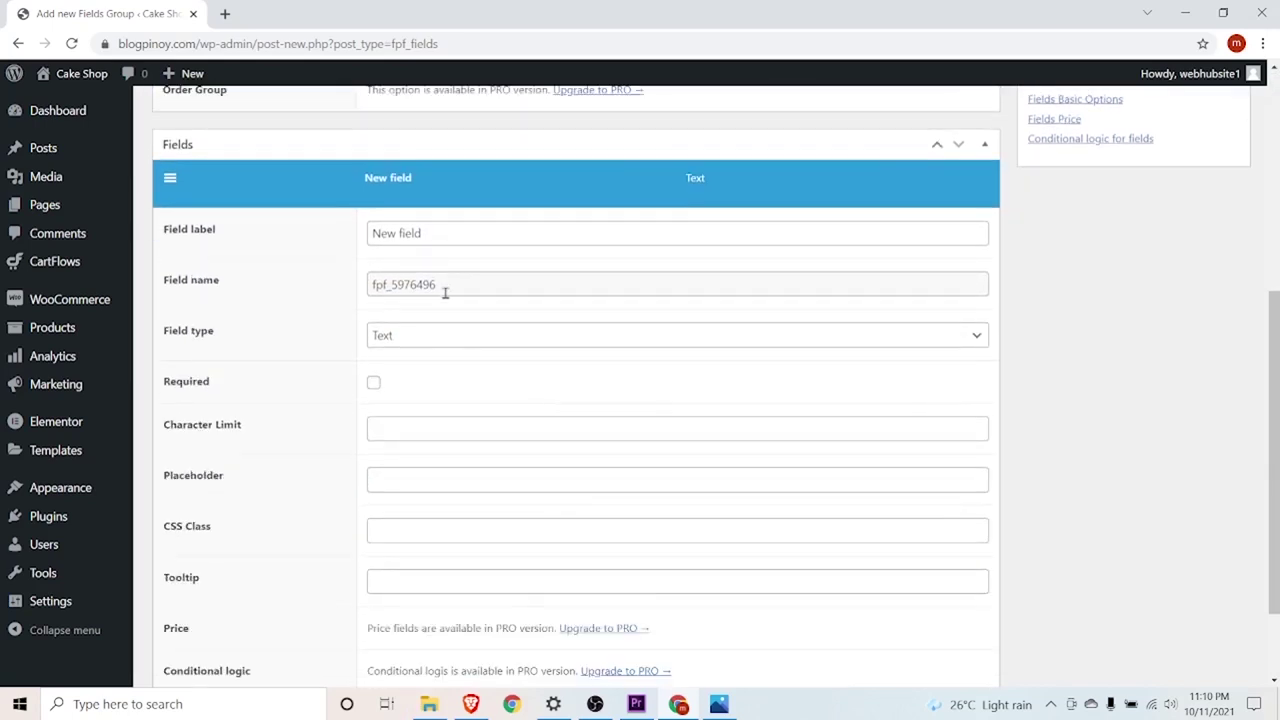
{"action": "triple_click", "coordinate": [470, 231]}
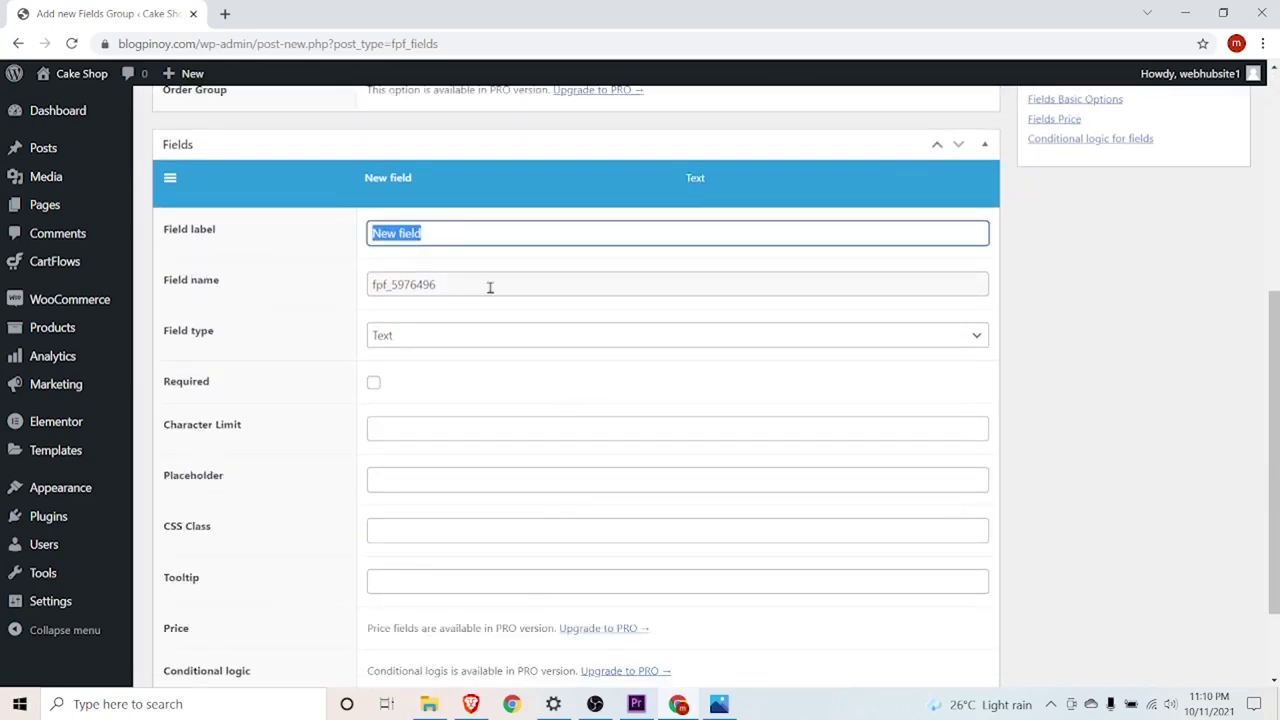
{"action": "type", "text": "Dedicagion"}
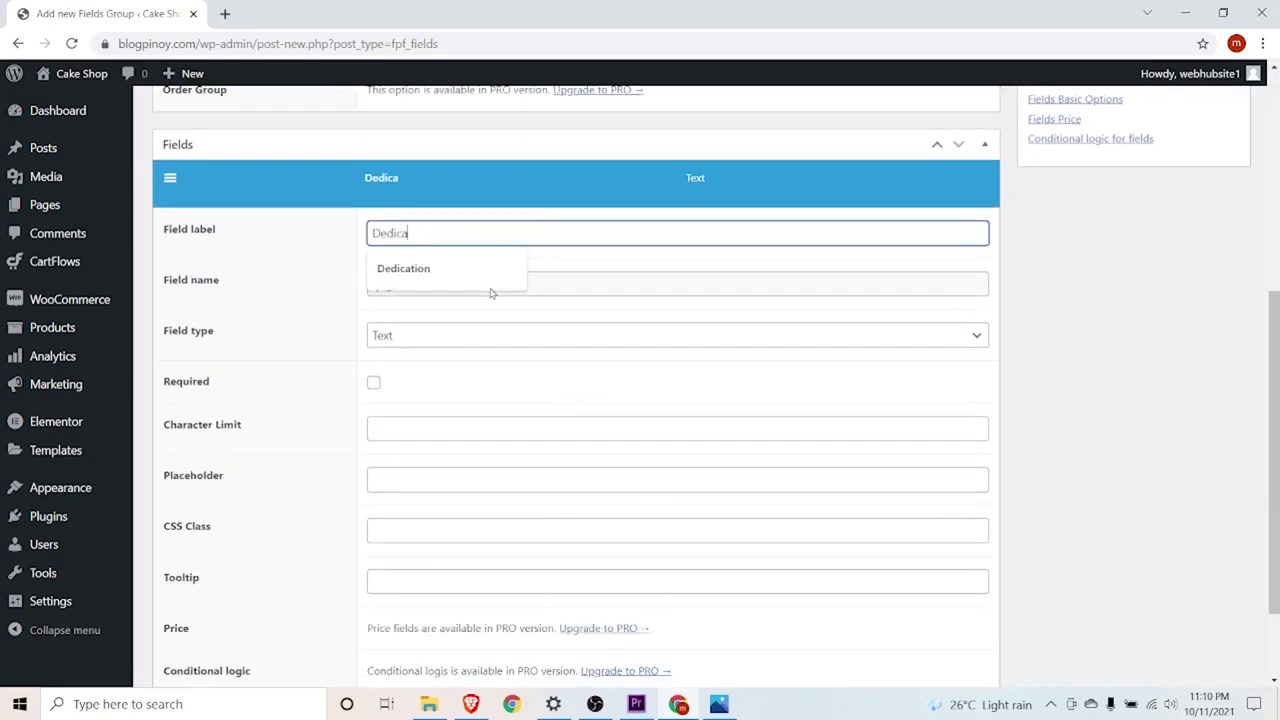
{"action": "key", "text": "BackSpace"}
{"action": "key", "text": "BackSpace"}
{"action": "key", "text": "BackSpace"}
{"action": "key", "text": "BackSpace"}
{"action": "type", "text": "tion"}
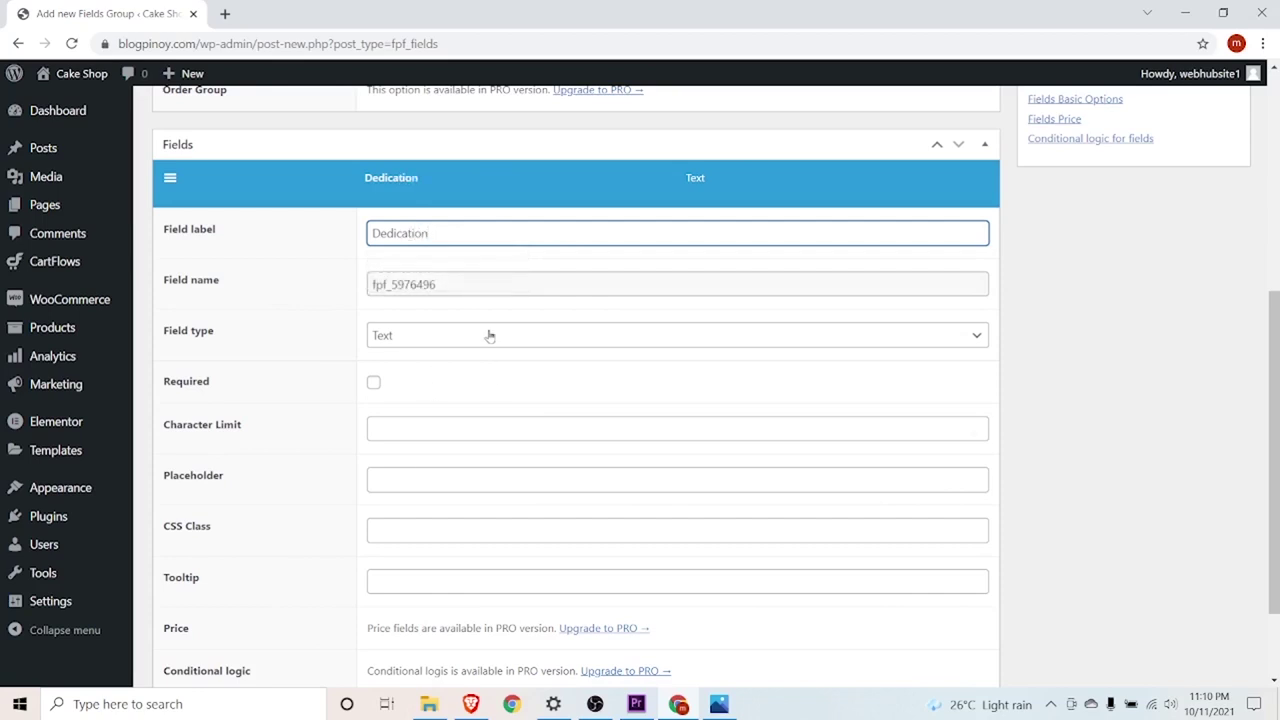
{"action": "left_click", "coordinate": [489, 335]}
{"action": "left_click", "coordinate": [467, 374]}
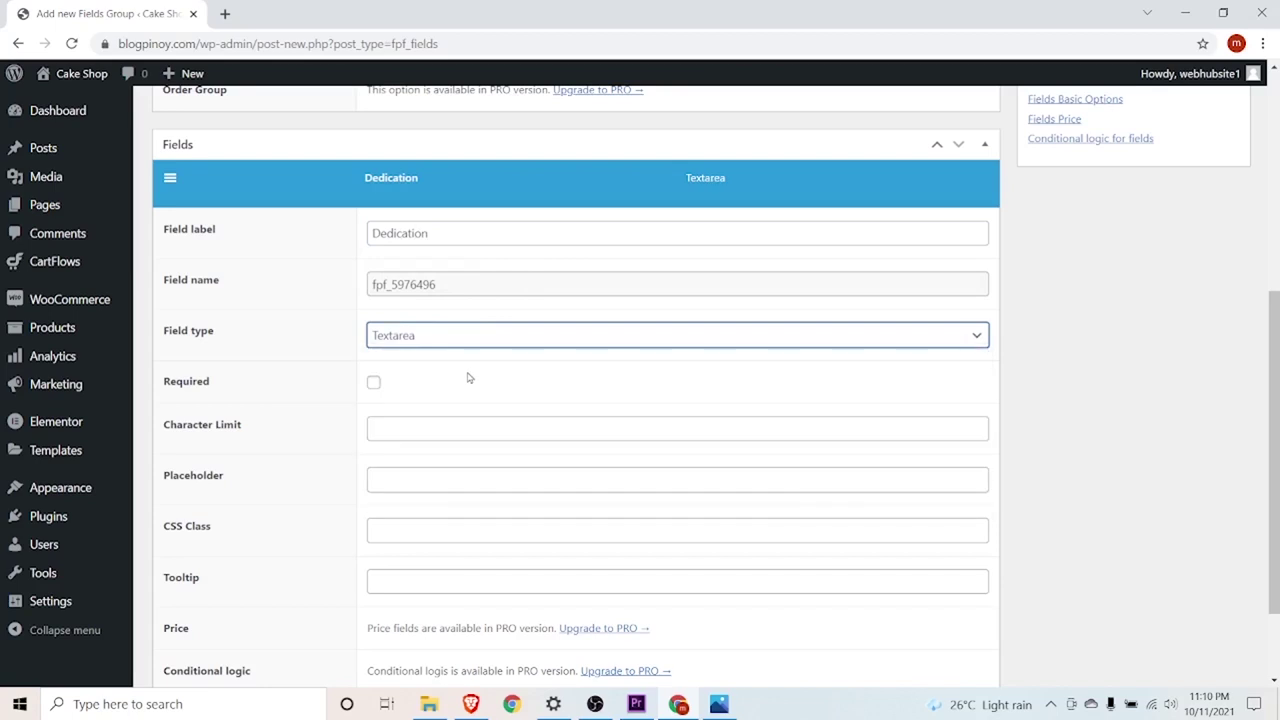
Step: Make the Dedication field required with a 40-character limit
{"action": "scroll", "coordinate": [466, 374], "scroll_direction": "down", "scroll_amount": 1}
{"action": "left_click", "coordinate": [373, 299]}
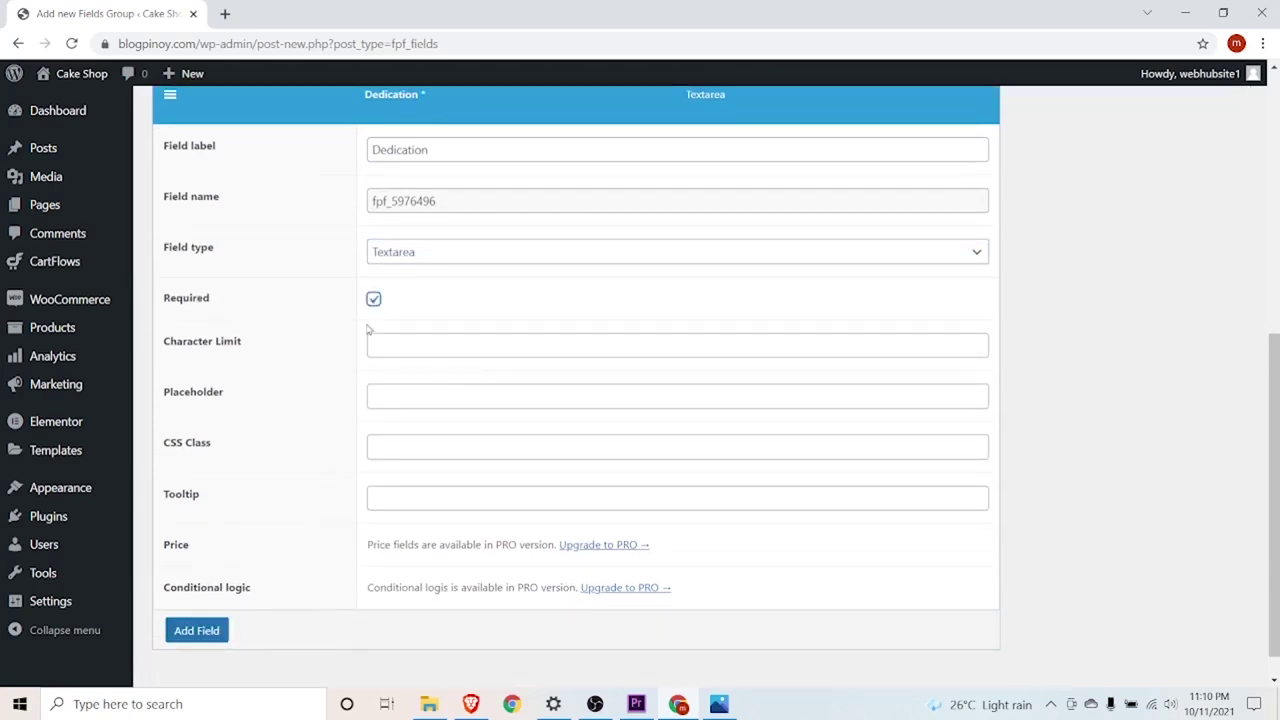
{"action": "left_click", "coordinate": [453, 343]}
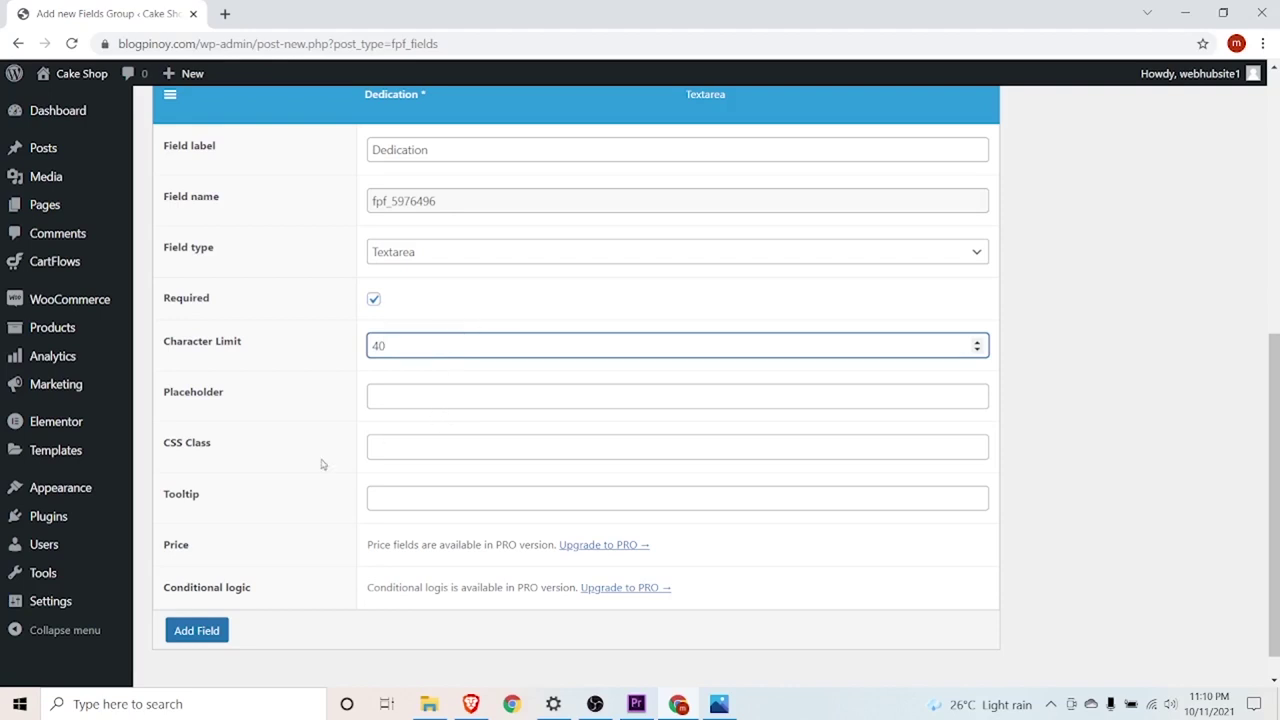
{"action": "scroll", "coordinate": [355, 595], "scroll_direction": "down", "scroll_amount": 1}
Step: Add a required Text field labelled 'Date and Time' with a 20-character limit
{"action": "left_click", "coordinate": [197, 598]}
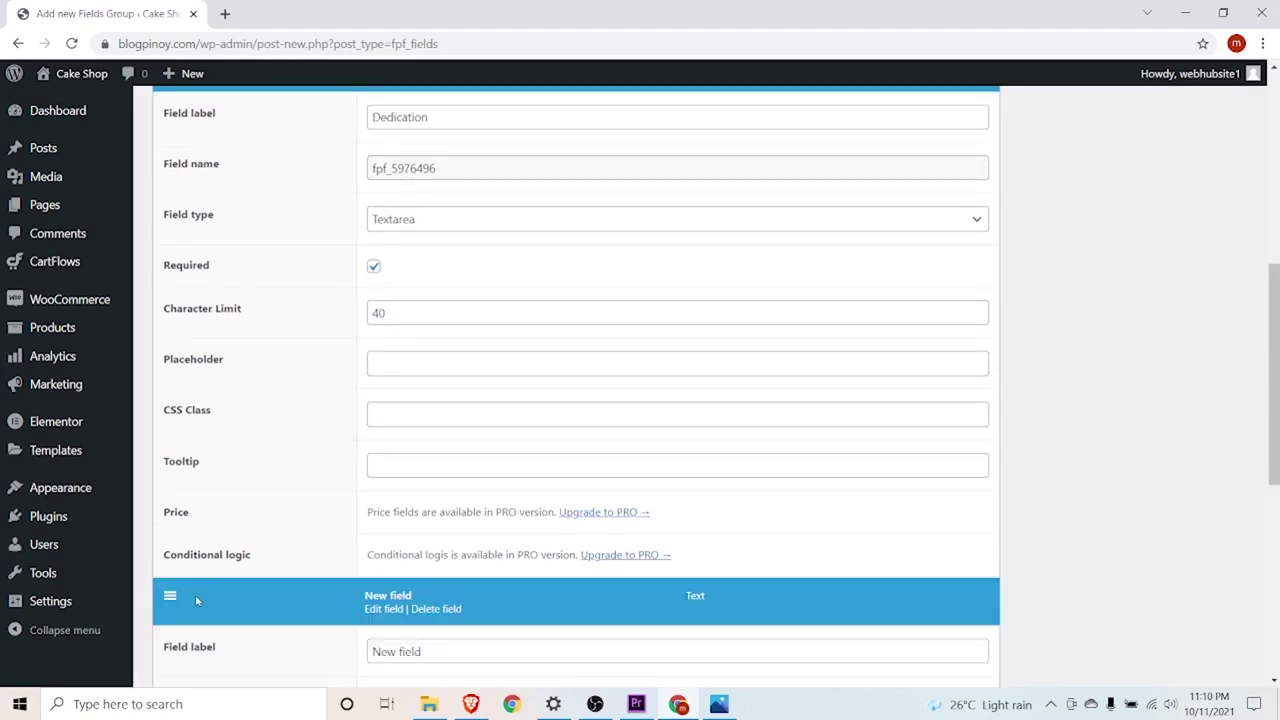
{"action": "scroll", "coordinate": [527, 526], "scroll_direction": "down", "scroll_amount": 3}
{"action": "left_click_drag", "start_coordinate": [443, 403], "coordinate": [335, 411]}
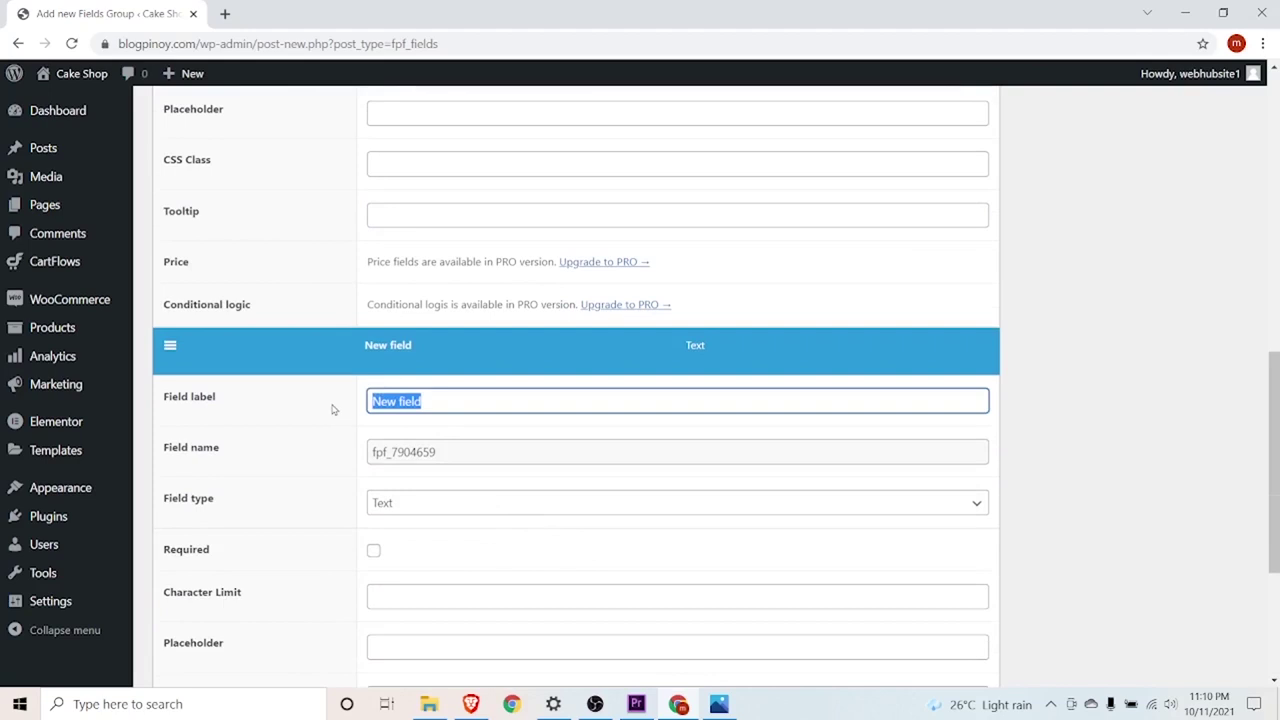
{"action": "type", "text": "Dat"}
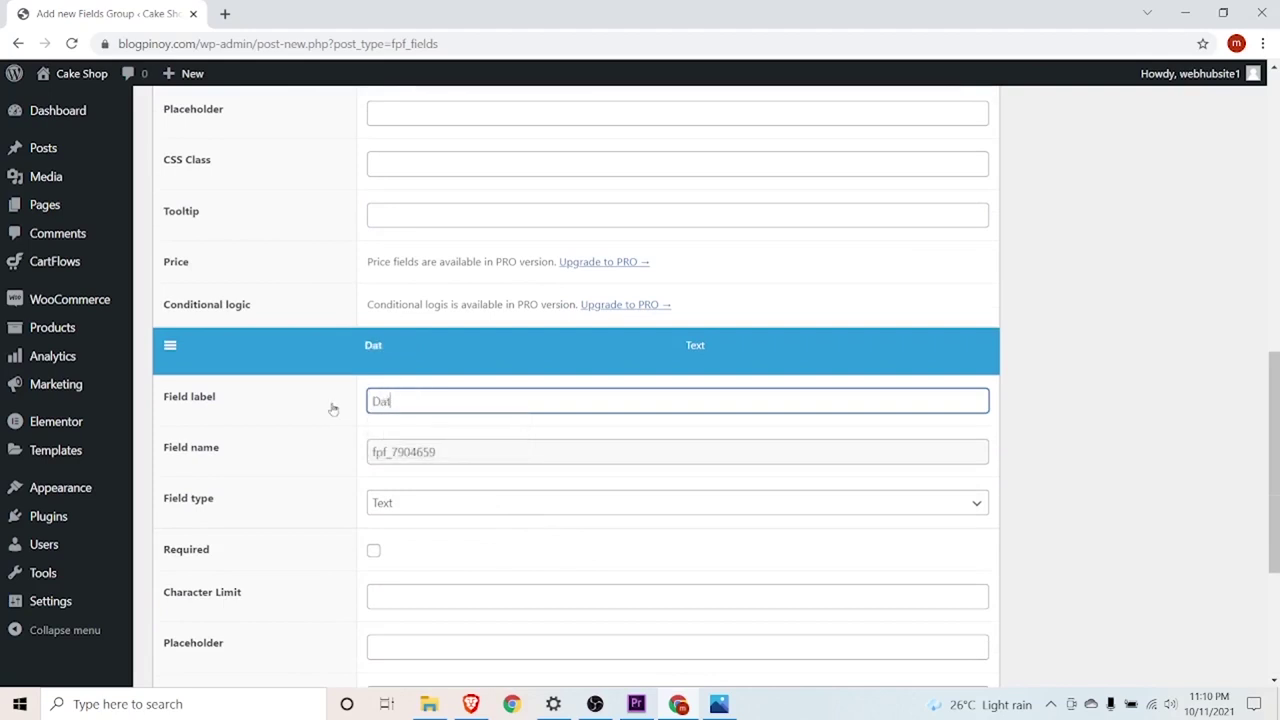
{"action": "type", "text": "e and Time"}
{"action": "left_click", "coordinate": [424, 500]}
{"action": "left_click", "coordinate": [448, 524]}
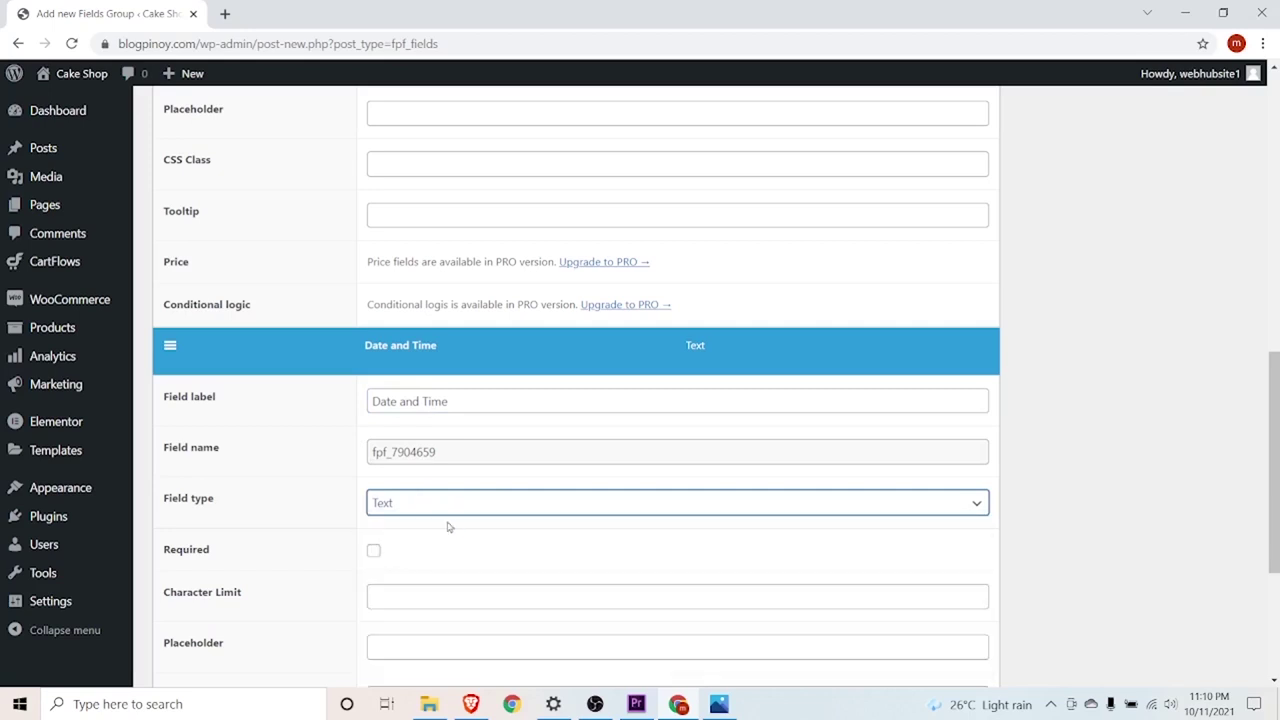
{"action": "scroll", "coordinate": [448, 527], "scroll_direction": "down", "scroll_amount": 4}
{"action": "left_click", "coordinate": [373, 300]}
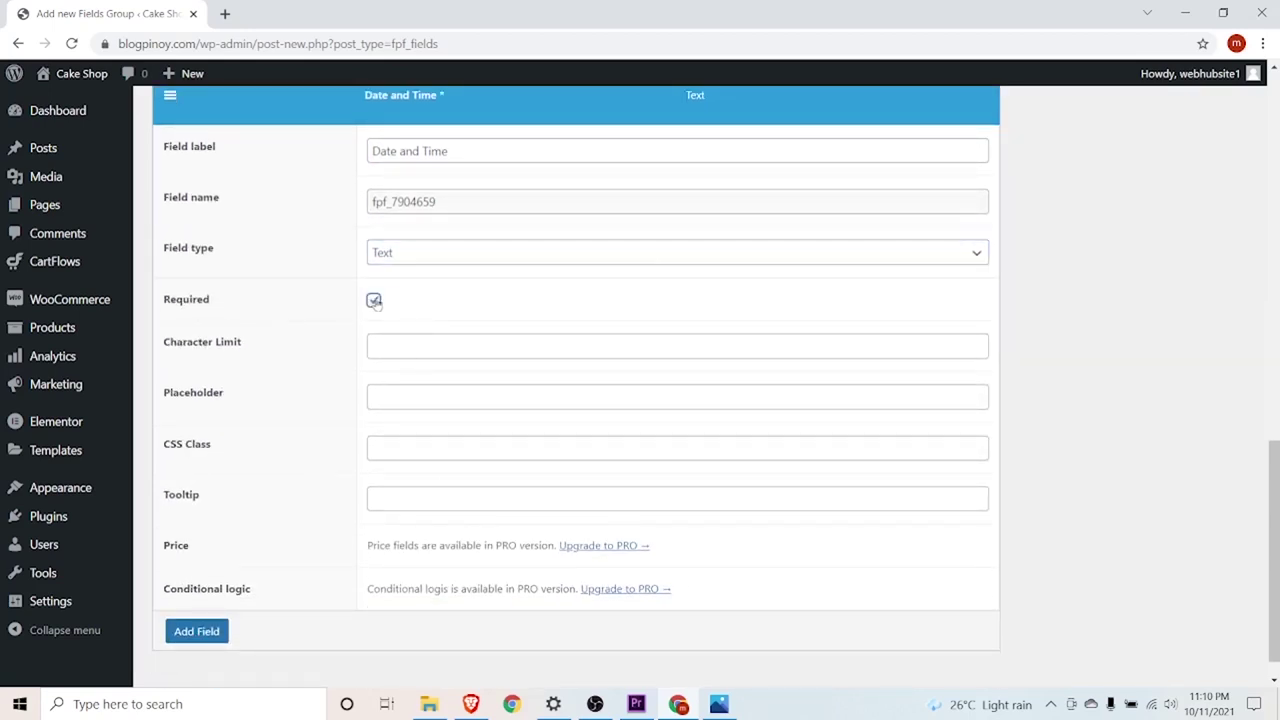
{"action": "left_click", "coordinate": [444, 347]}
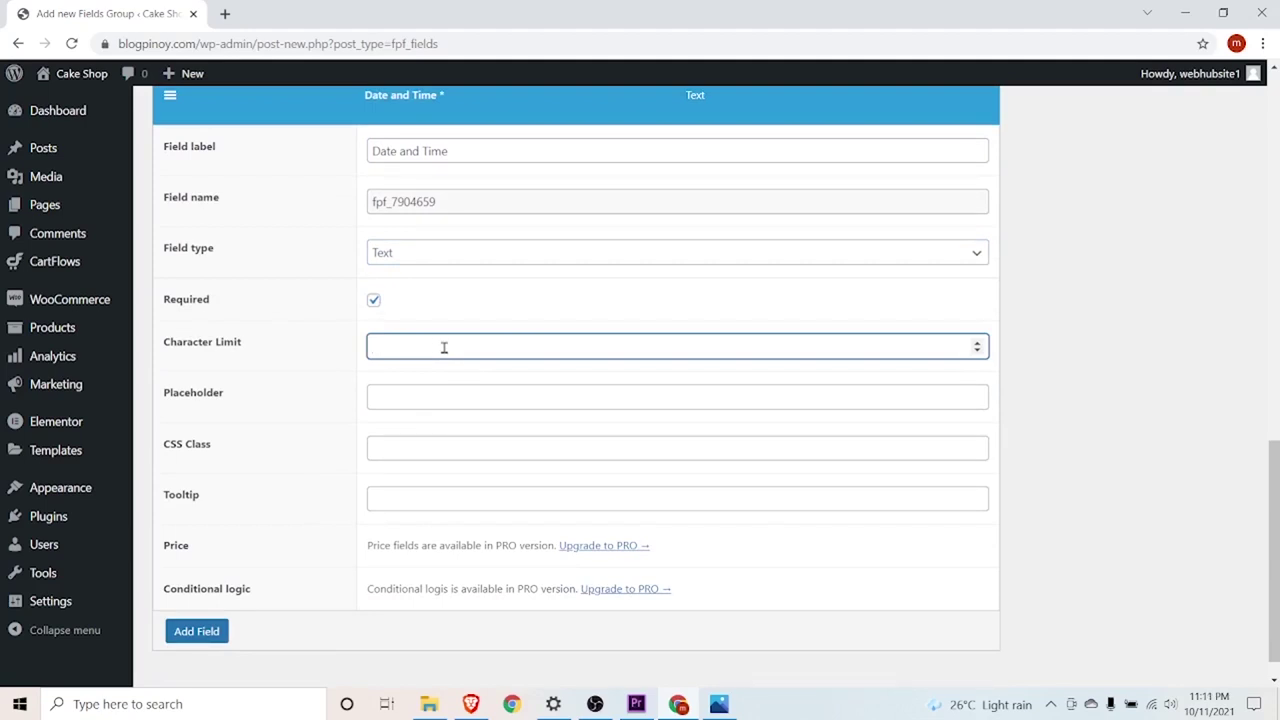
{"action": "type", "text": "20"}
Step: Change the field label to 'Date / Time' and publish the Dedication fields group
{"action": "scroll", "coordinate": [444, 347], "scroll_direction": "up", "scroll_amount": 1}
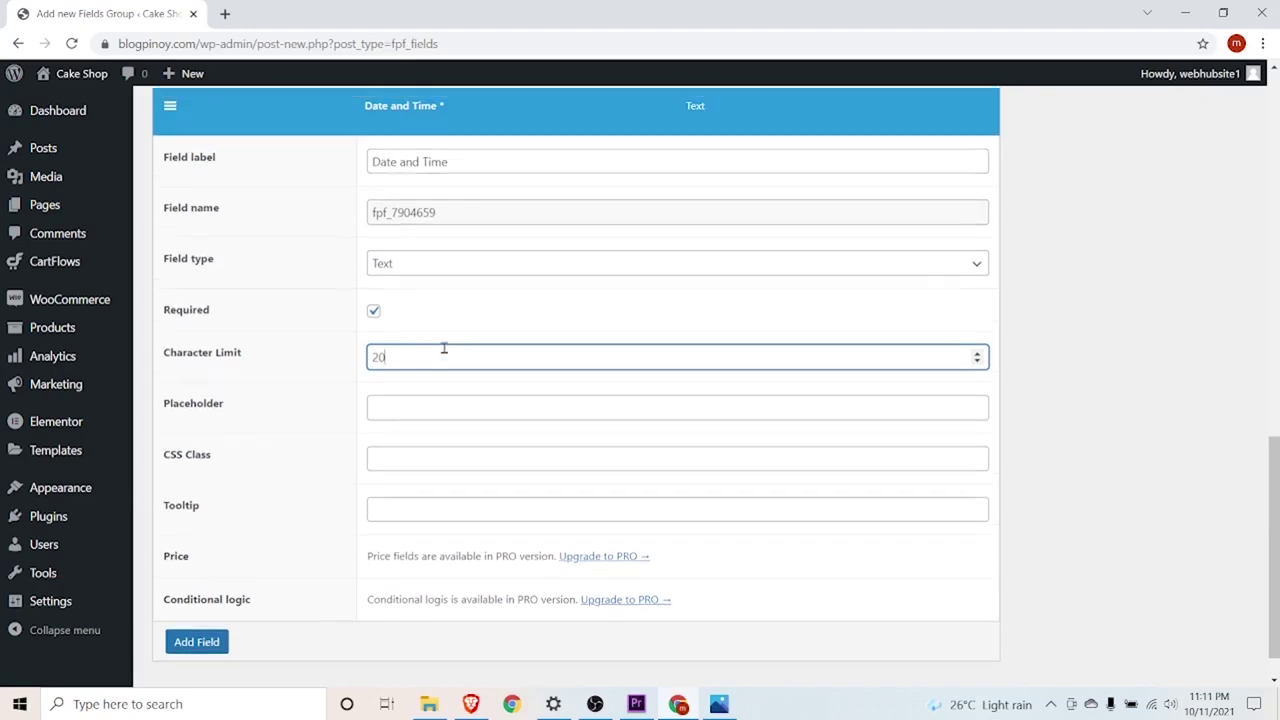
{"action": "left_click", "coordinate": [422, 236]}
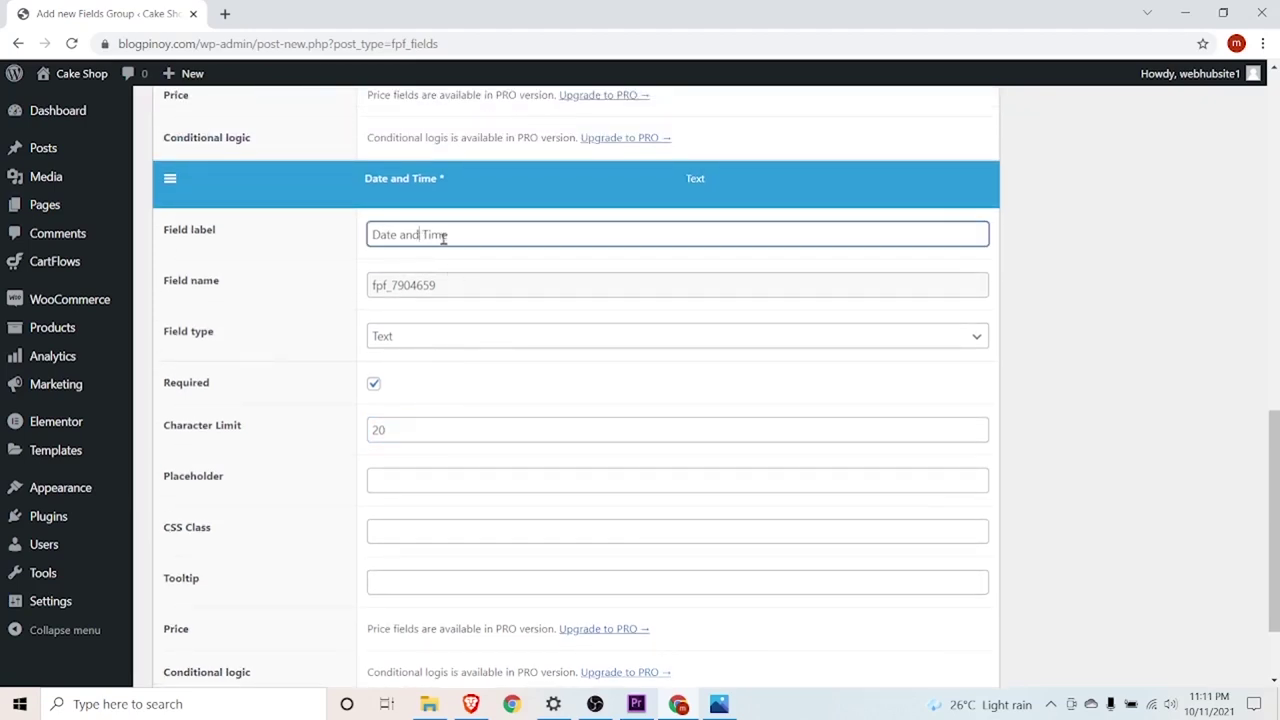
{"action": "key", "text": "BackSpace"}
{"action": "key", "text": "BackSpace"}
{"action": "key", "text": "BackSpace"}
{"action": "type", "text": "/"}
{"action": "scroll", "coordinate": [562, 456], "scroll_direction": "down", "scroll_amount": 2}
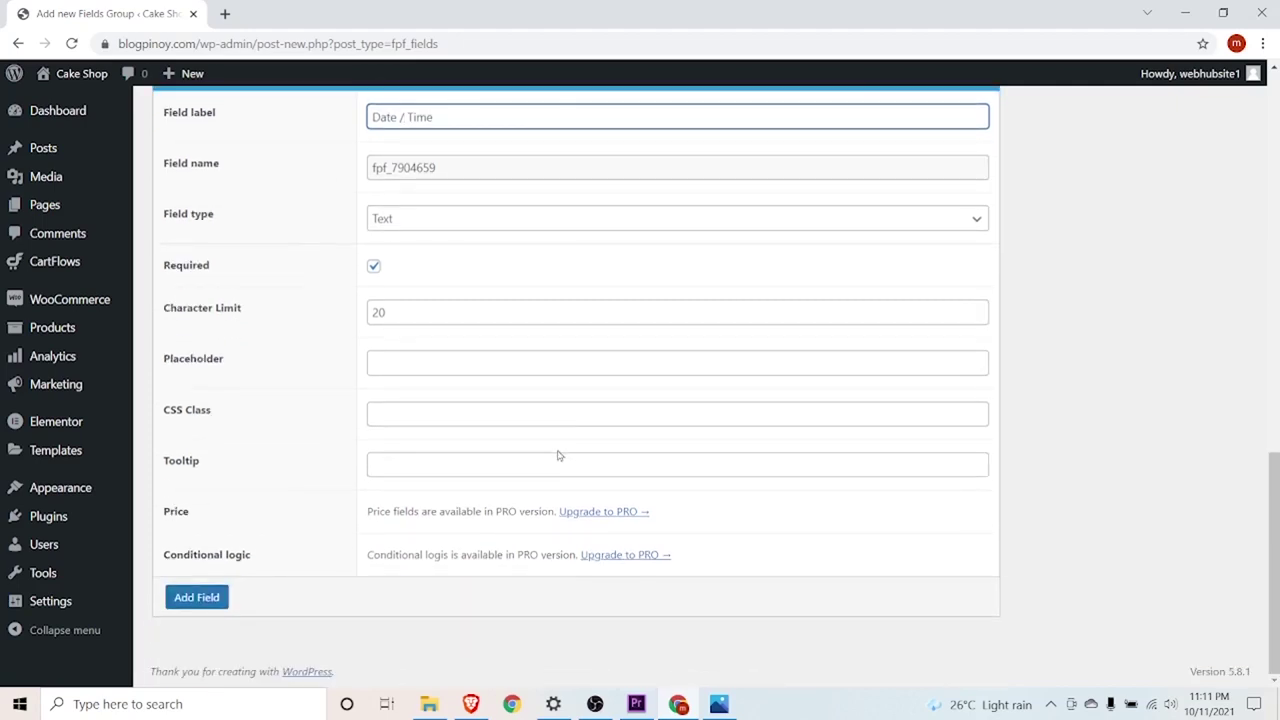
{"action": "scroll", "coordinate": [966, 525], "scroll_direction": "up", "scroll_amount": 5}
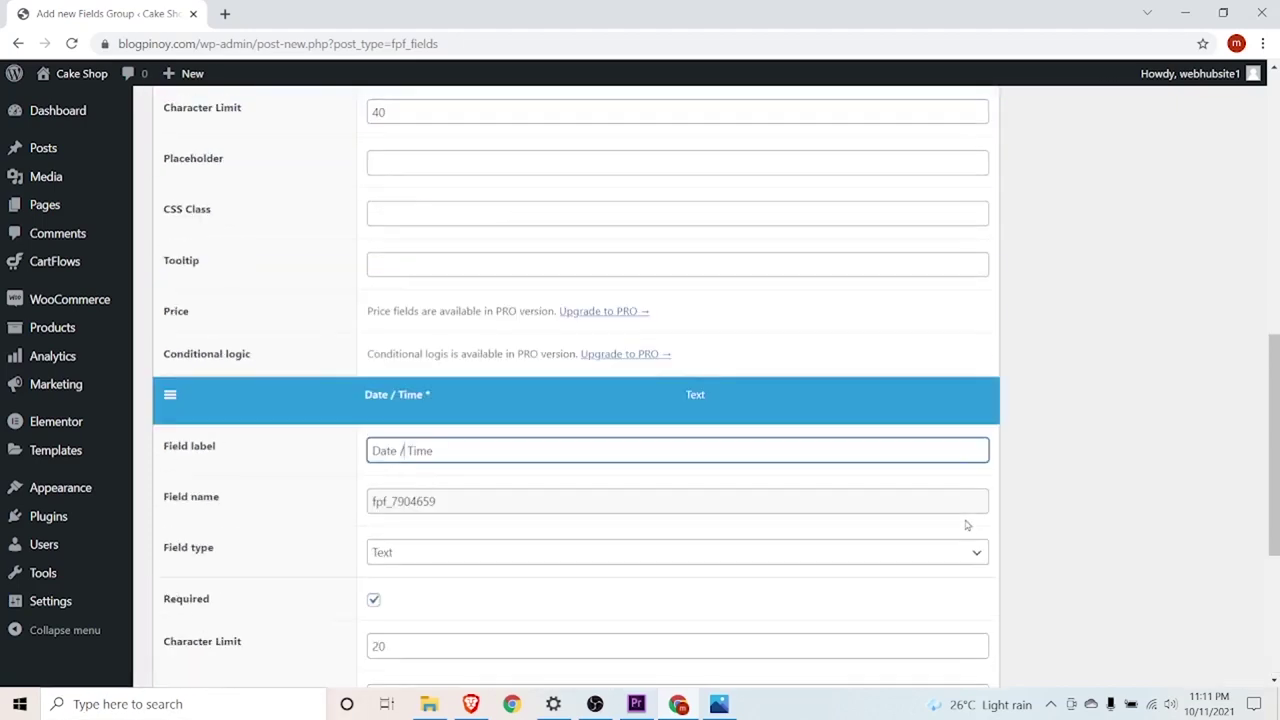
{"action": "scroll", "coordinate": [823, 374], "scroll_direction": "up", "scroll_amount": 3}
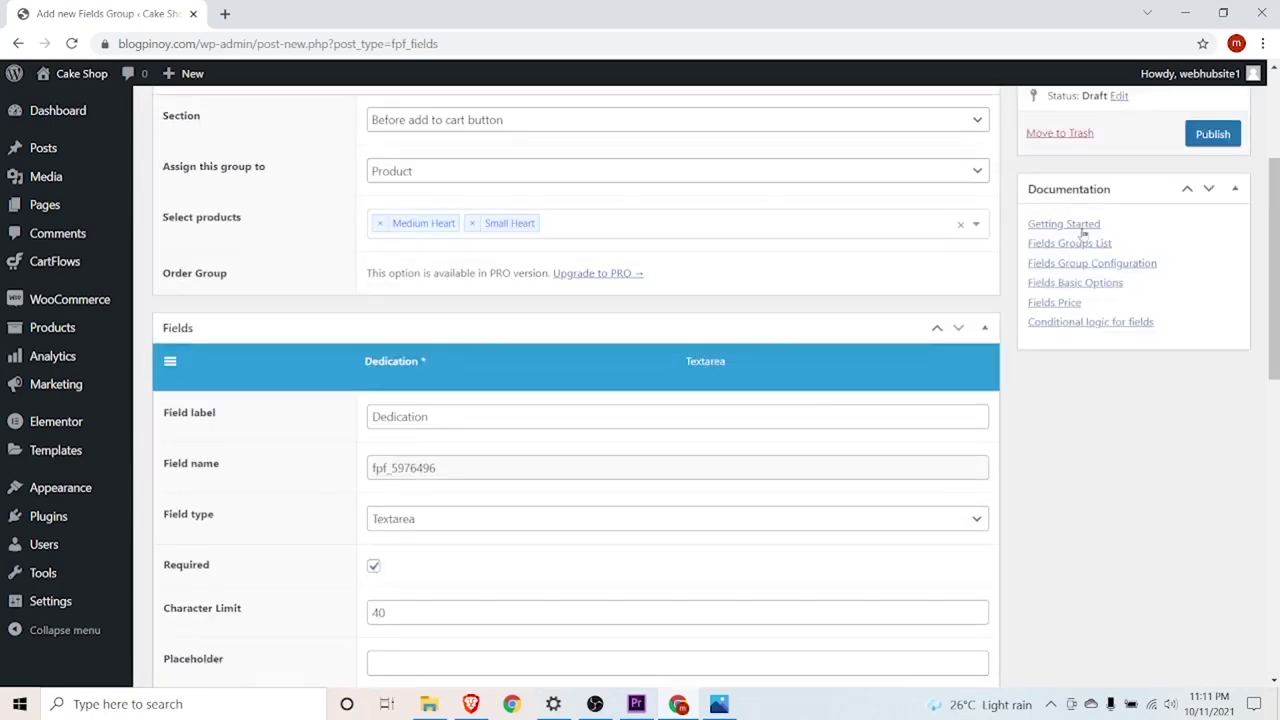
{"action": "left_click", "coordinate": [1210, 134]}
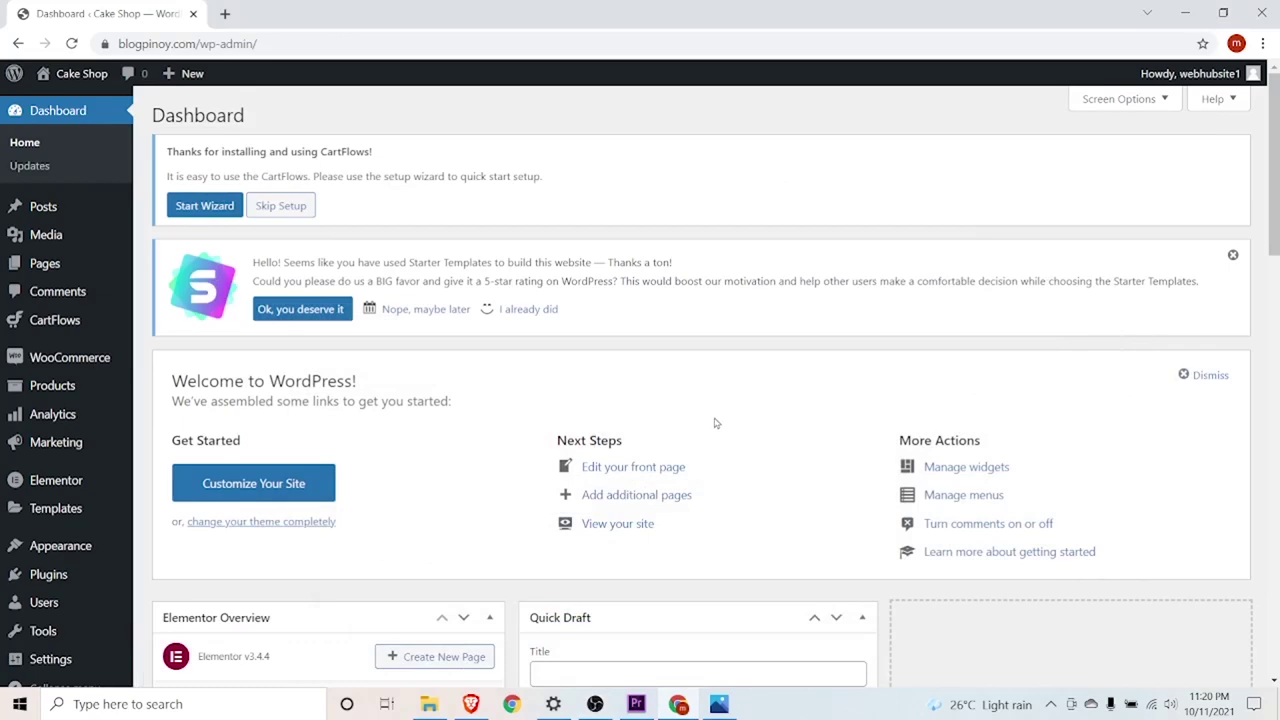
Step: Open the Medium Heart product page from the storefront shop
{"action": "mouse_move", "coordinate": [82, 73]}
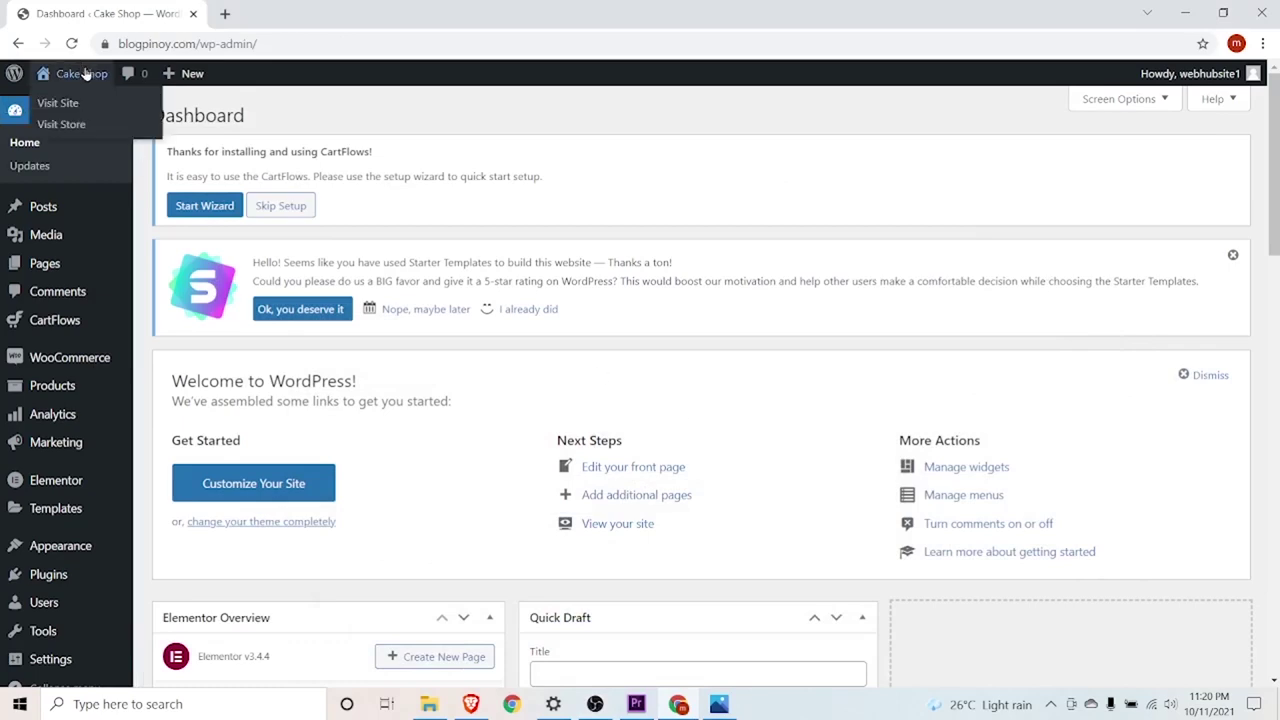
{"action": "left_click", "coordinate": [97, 133]}
{"action": "scroll", "coordinate": [861, 285], "scroll_direction": "down", "scroll_amount": 1}
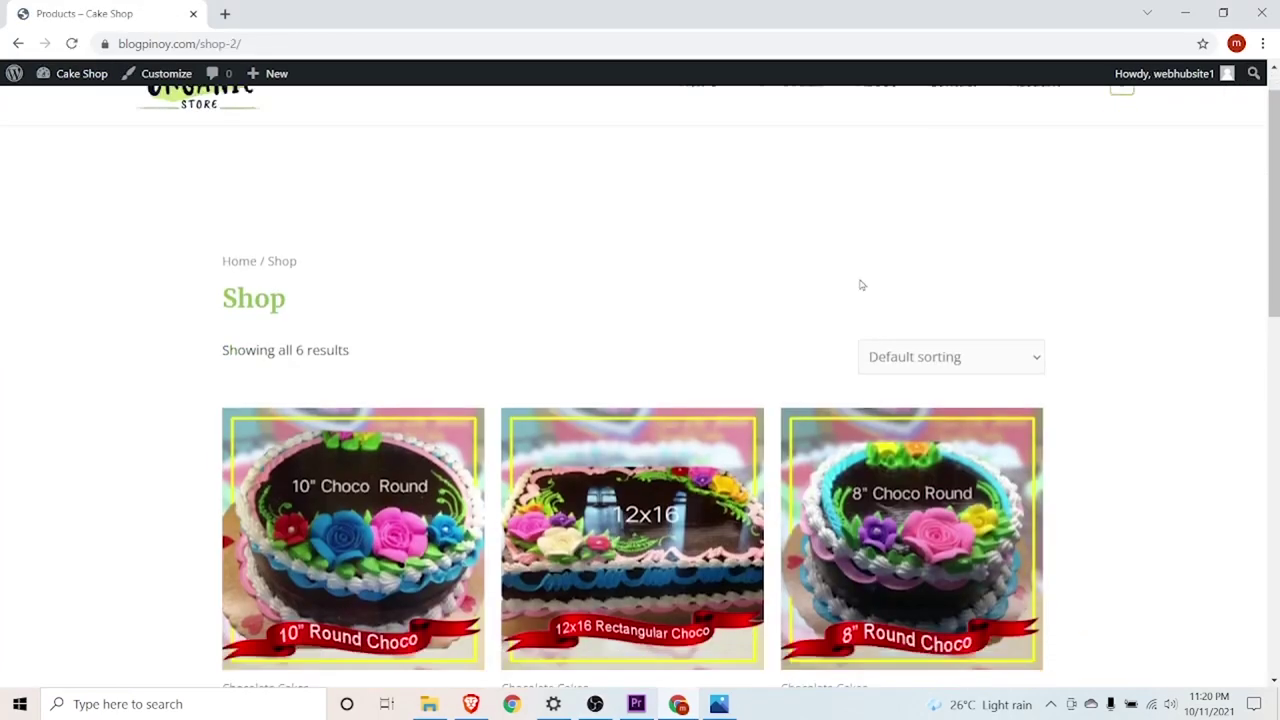
{"action": "scroll", "coordinate": [640, 532], "scroll_direction": "down", "scroll_amount": 4}
{"action": "left_click", "coordinate": [640, 532]}
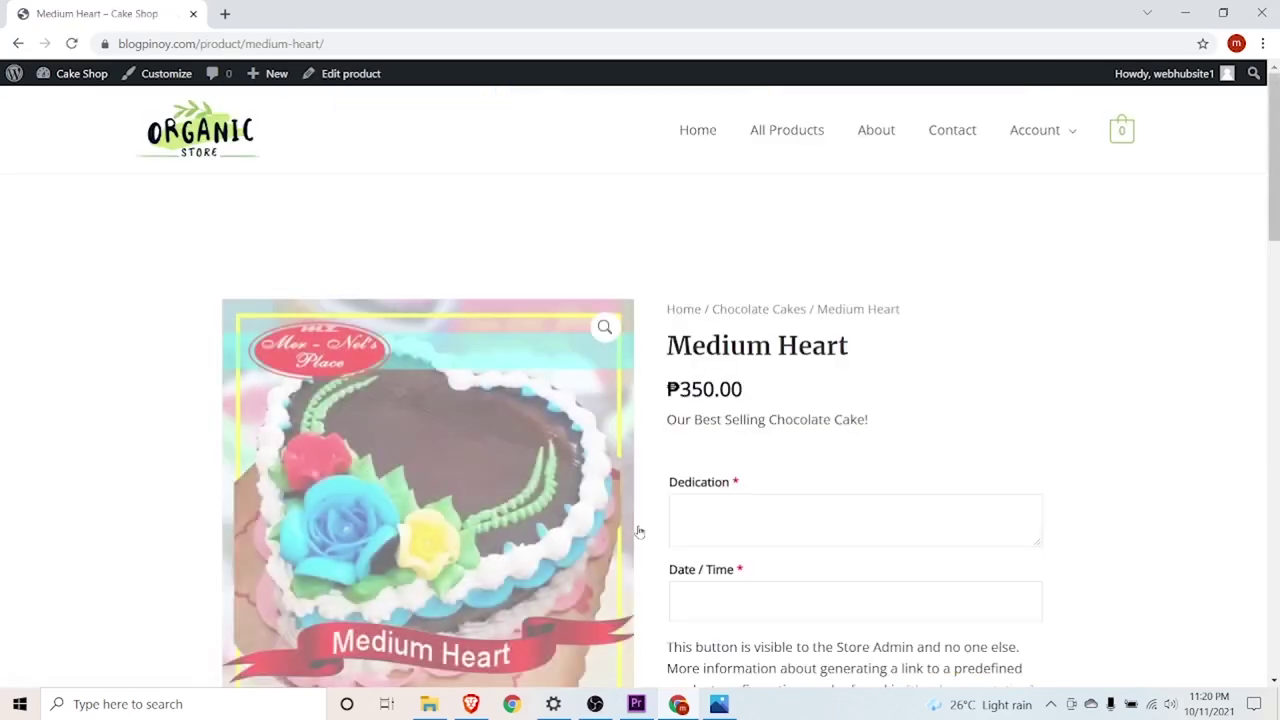
{"action": "scroll", "coordinate": [754, 423], "scroll_direction": "down", "scroll_amount": 3}
Step: Write a two-line birthday dedication, a greeting plus a sender line, for the cake
{"action": "left_click", "coordinate": [855, 276]}
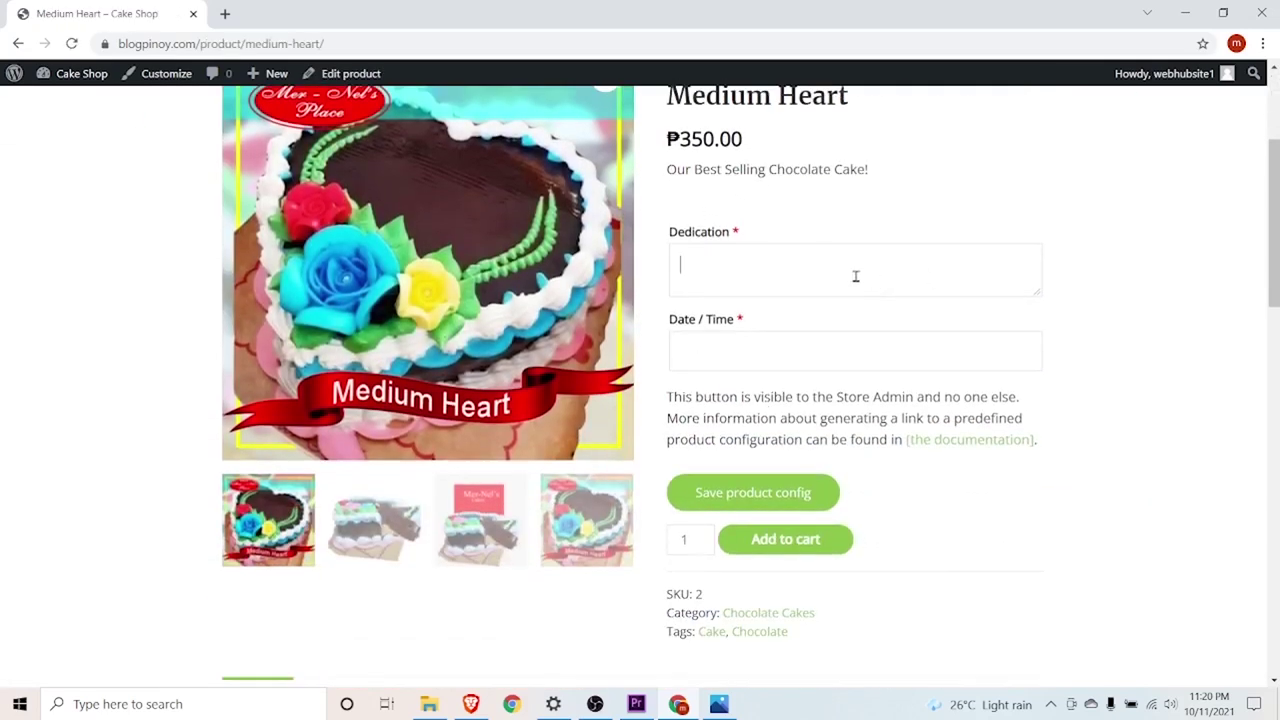
{"action": "type", "text": "Happy birthday mark"}
{"action": "key", "text": "Return"}
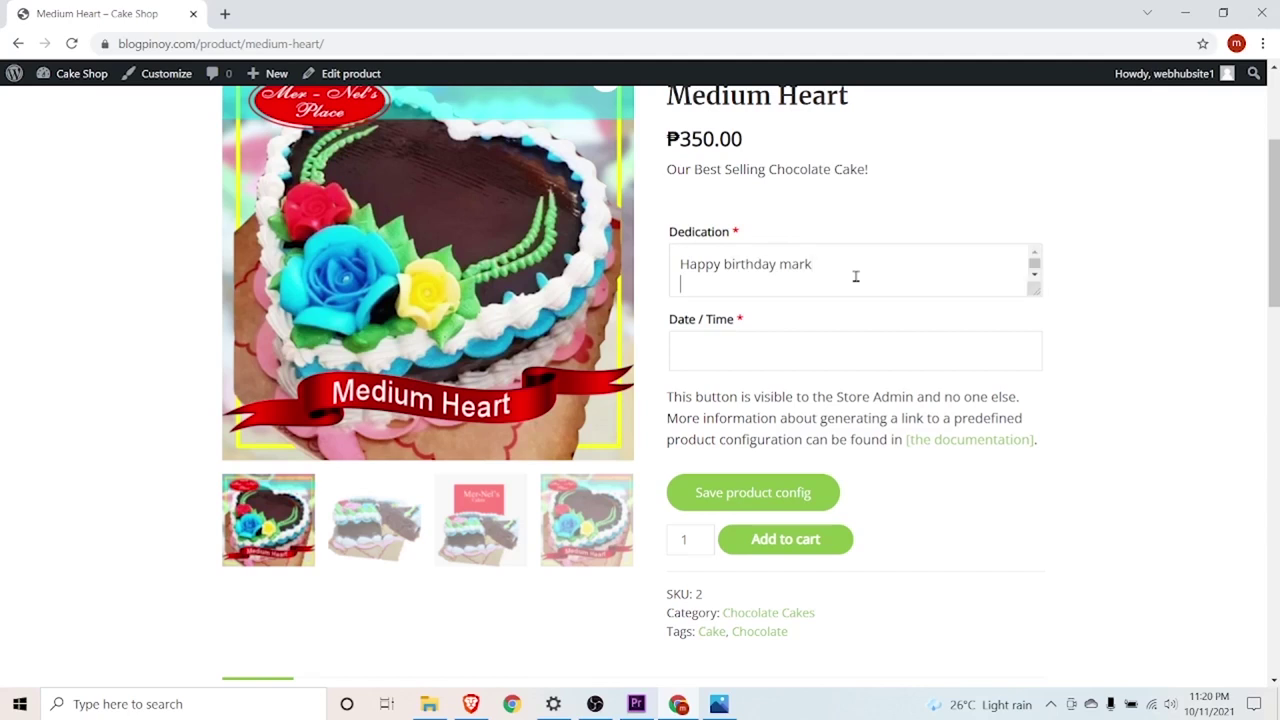
{"action": "type", "text": "from Zhy"}
Step: Enter Date / Time 'october 20 / 7:00pm', save the configuration, and add the cake to the cart
{"action": "left_click", "coordinate": [763, 344]}
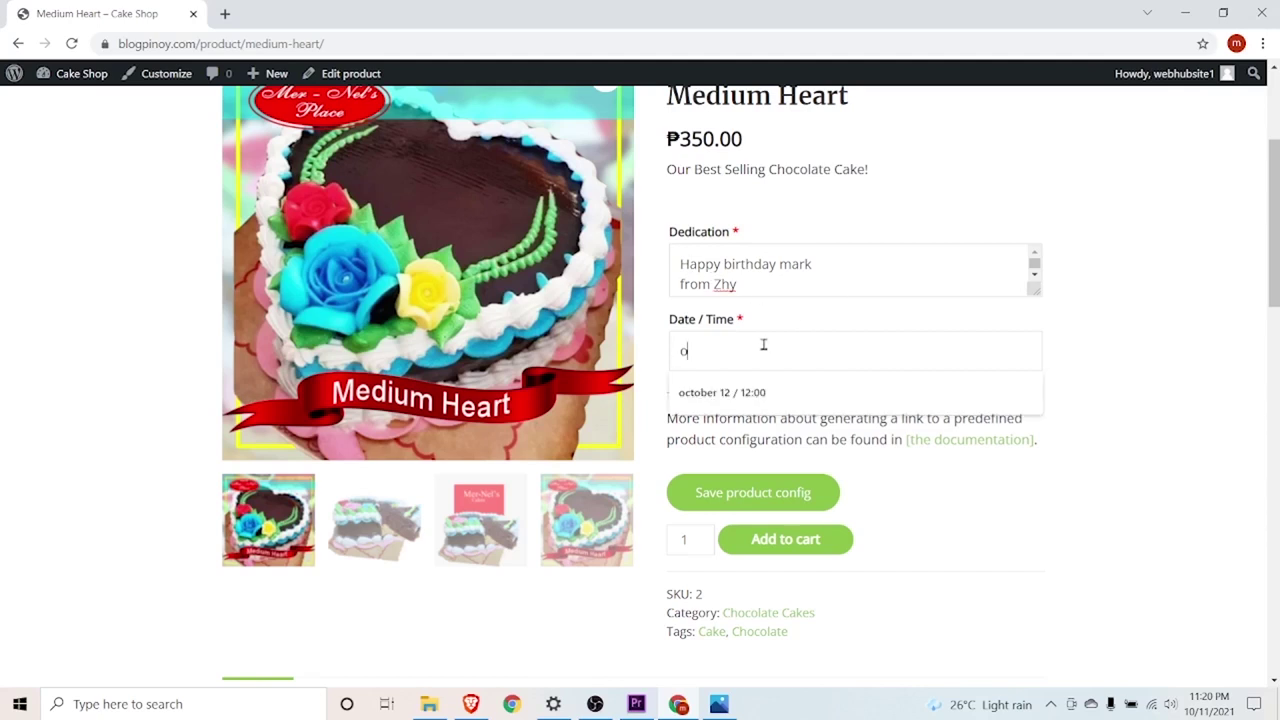
{"action": "type", "text": "october 20 /"}
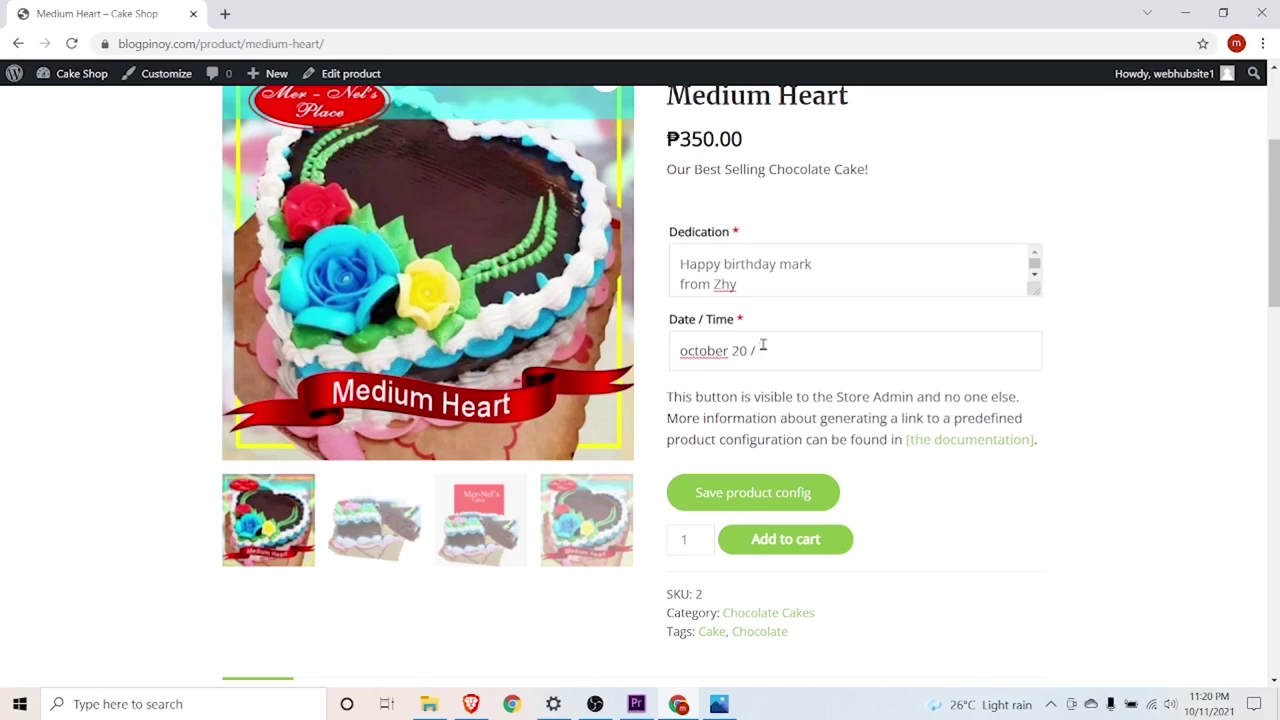
{"action": "type", "text": "7:00pm"}
{"action": "scroll", "coordinate": [1054, 397], "scroll_direction": "down", "scroll_amount": 1}
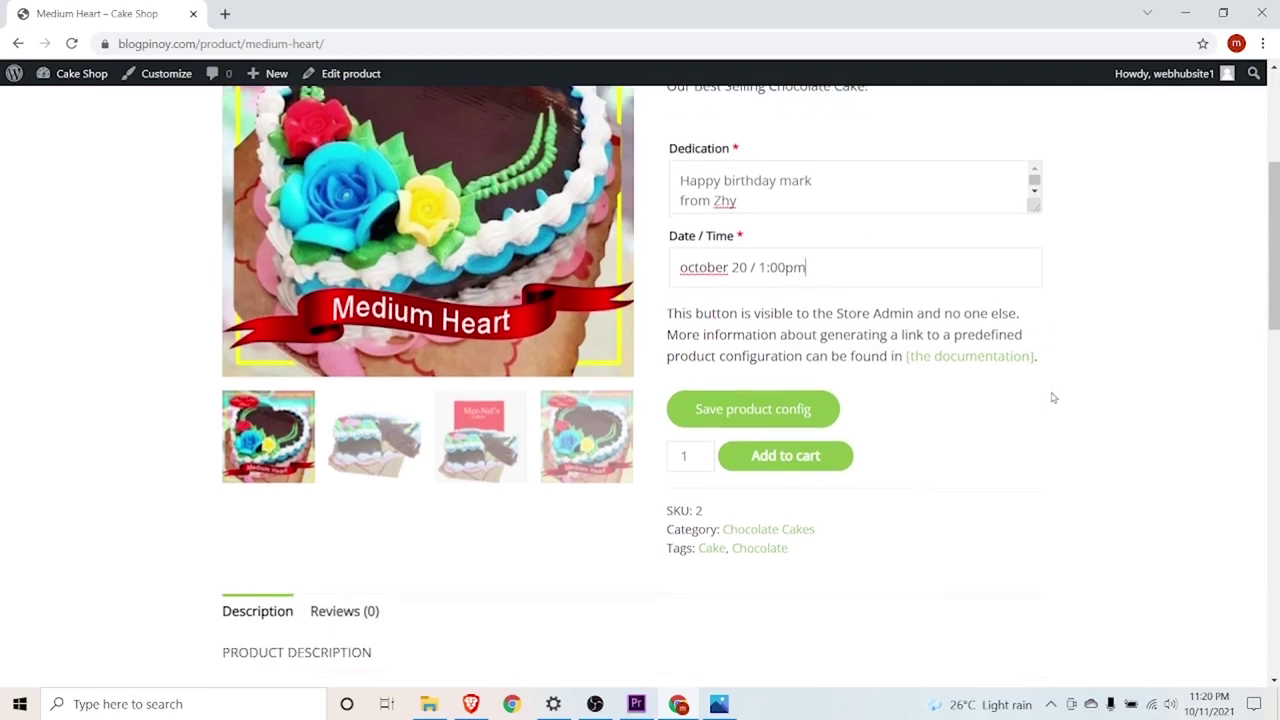
{"action": "left_click", "coordinate": [748, 413]}
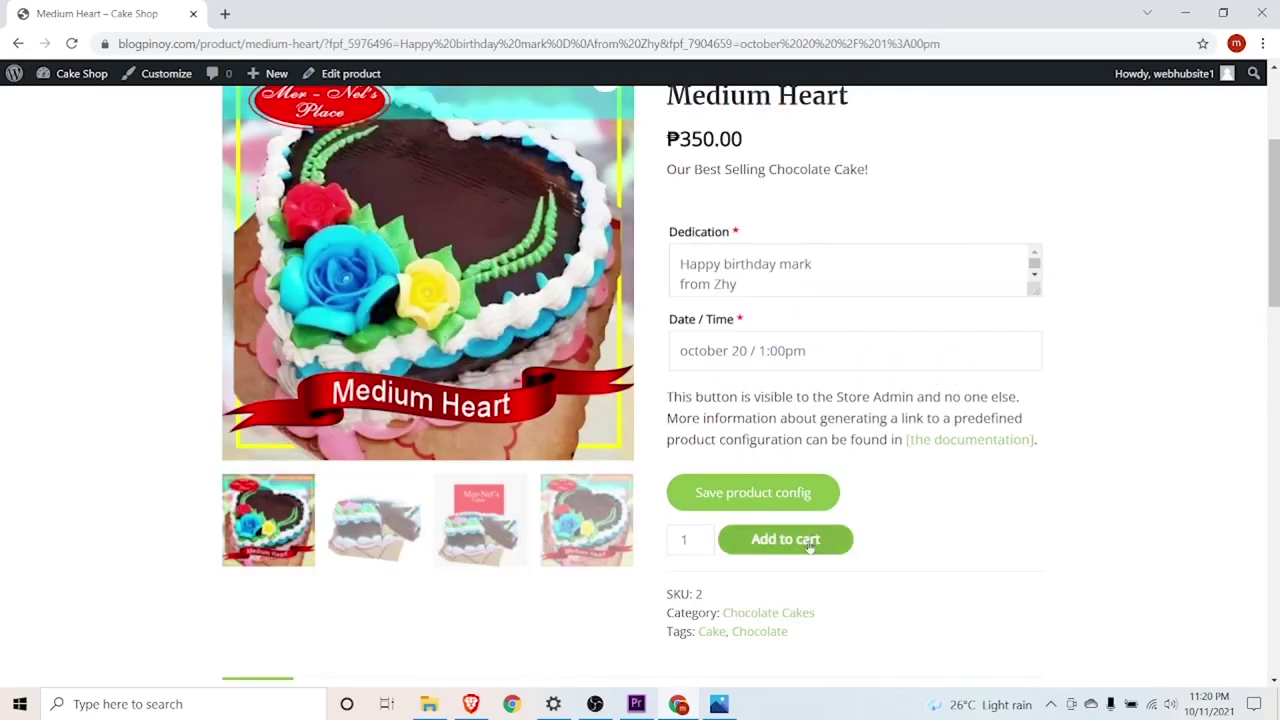
{"action": "left_click", "coordinate": [810, 540]}
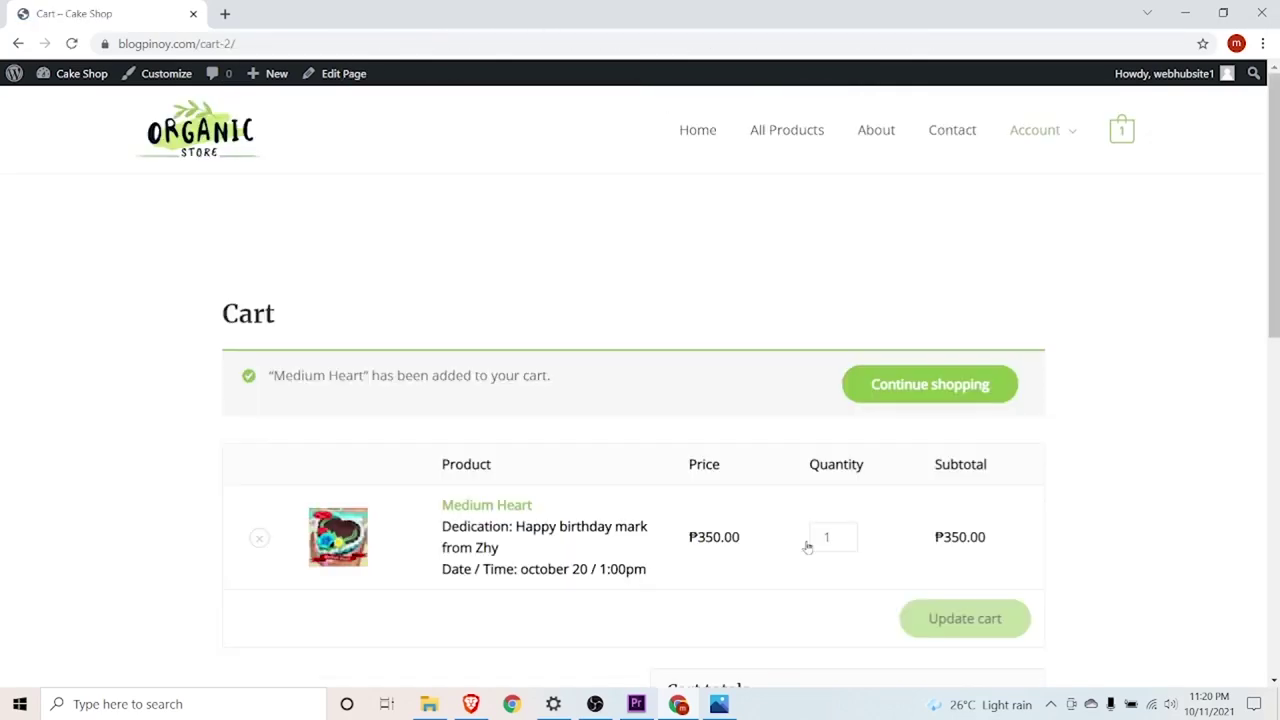
{"action": "scroll", "coordinate": [1036, 424], "scroll_direction": "down", "scroll_amount": 2}
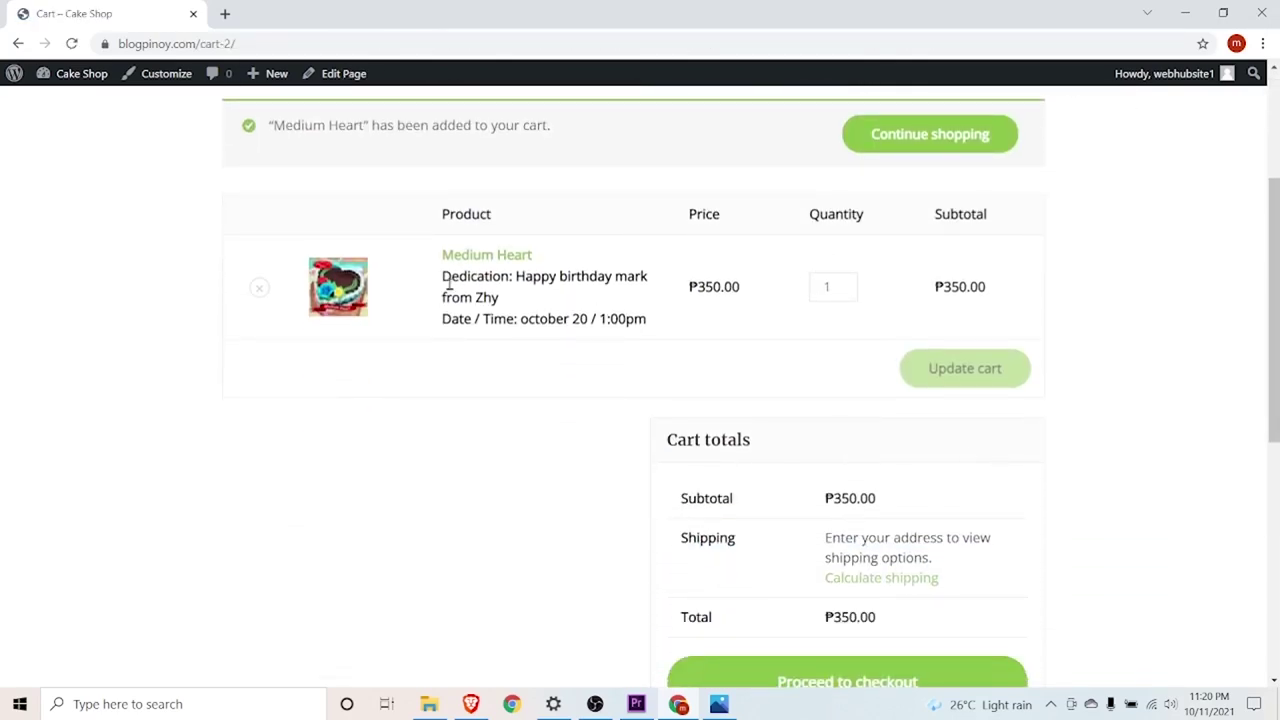
{"action": "left_click_drag", "start_coordinate": [460, 281], "coordinate": [558, 279]}
{"action": "left_click", "coordinate": [585, 312]}
{"action": "scroll", "coordinate": [585, 312], "scroll_direction": "down", "scroll_amount": 2}
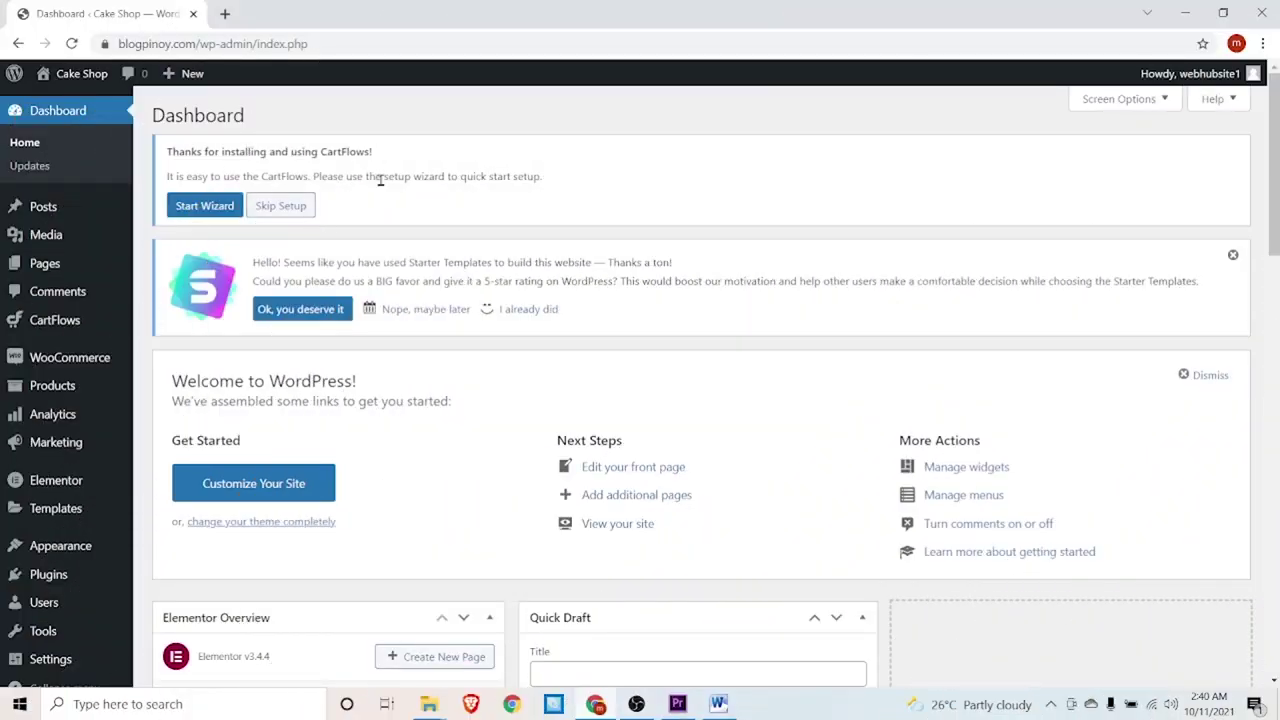
Step: In WooCommerce general settings, fill in the store's street address, city and postcode
{"action": "mouse_move", "coordinate": [66, 370]}
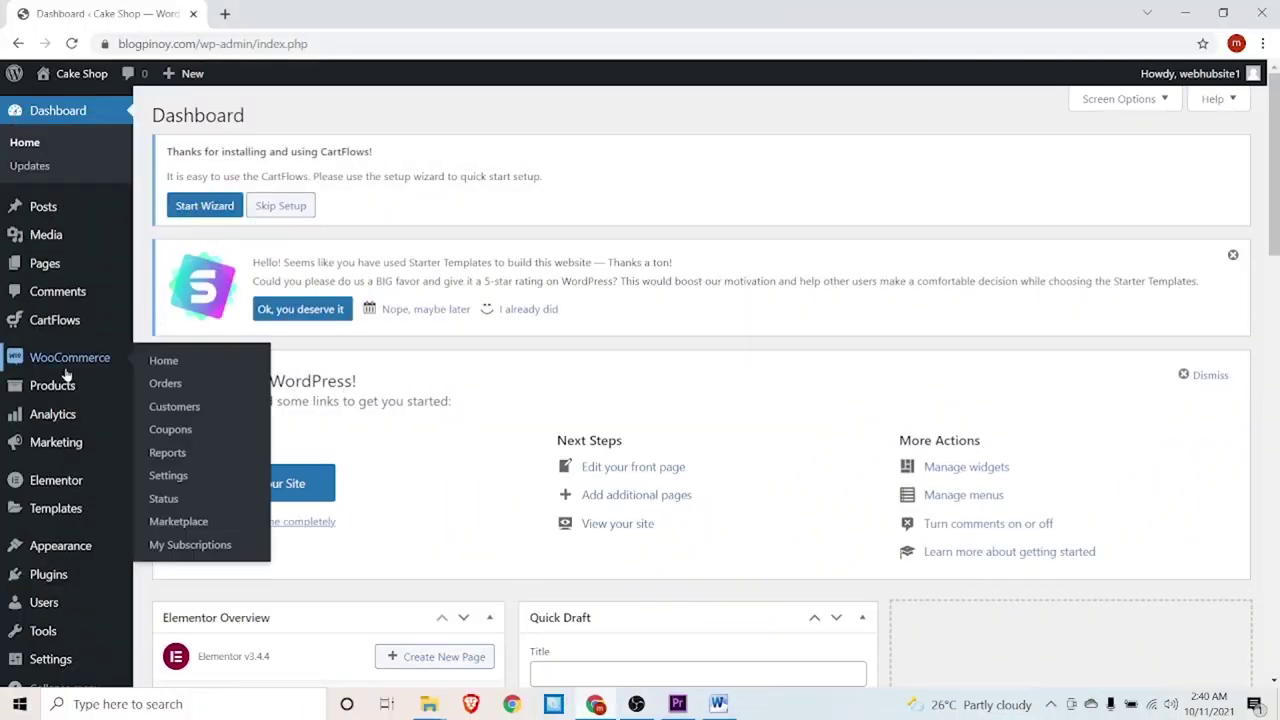
{"action": "left_click", "coordinate": [170, 476]}
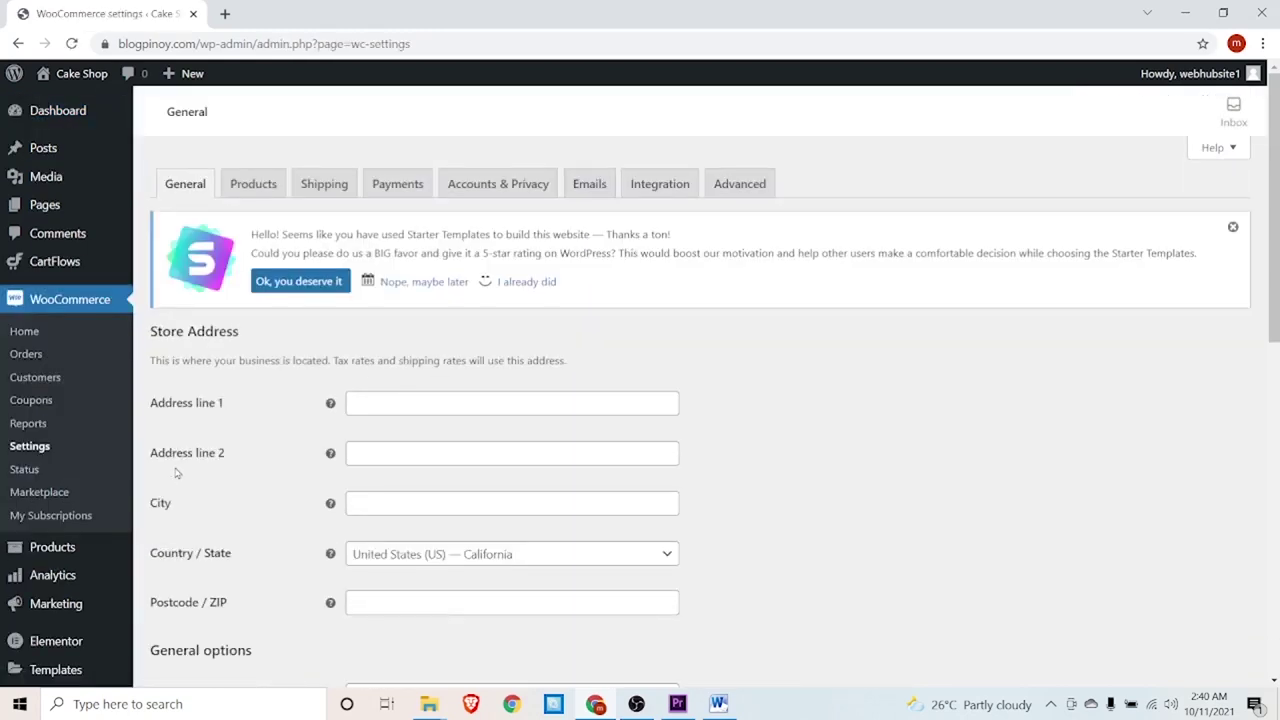
{"action": "left_click", "coordinate": [496, 406]}
{"action": "type", "text": "poblacion malvar batangas"}
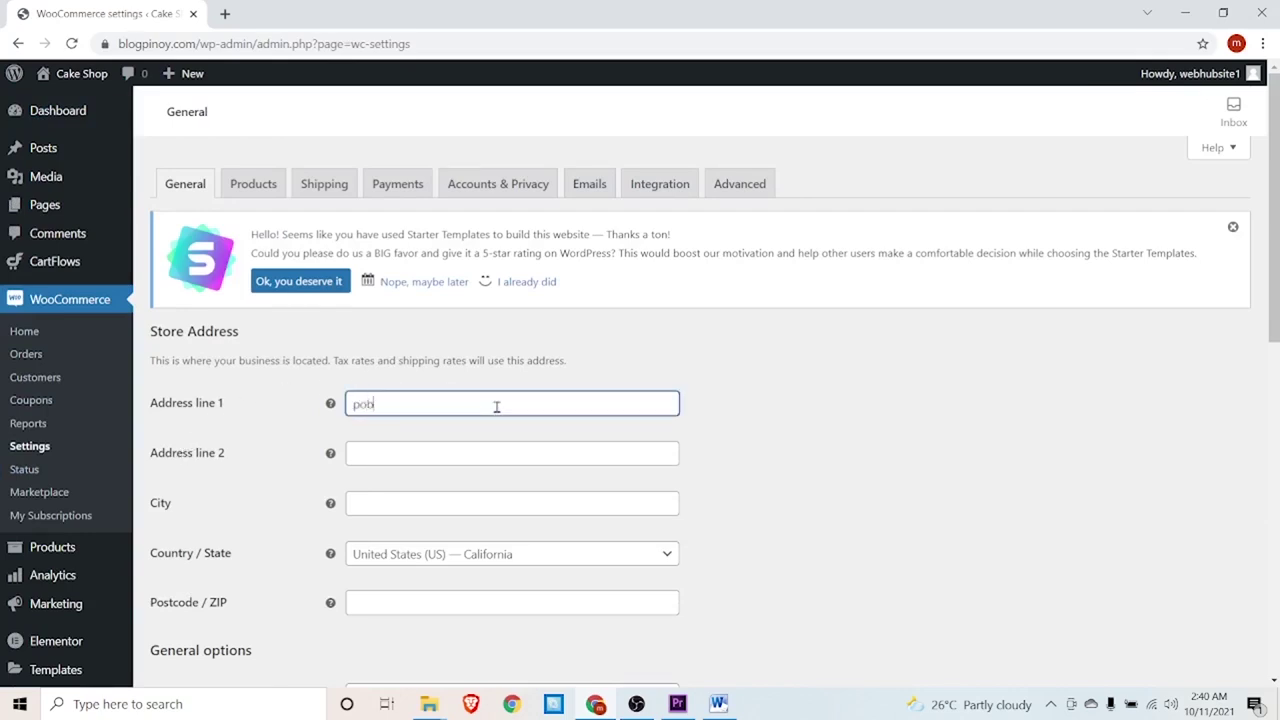
{"action": "left_click", "coordinate": [466, 503]}
{"action": "type", "text": "malvar batangas"}
{"action": "left_click", "coordinate": [471, 603]}
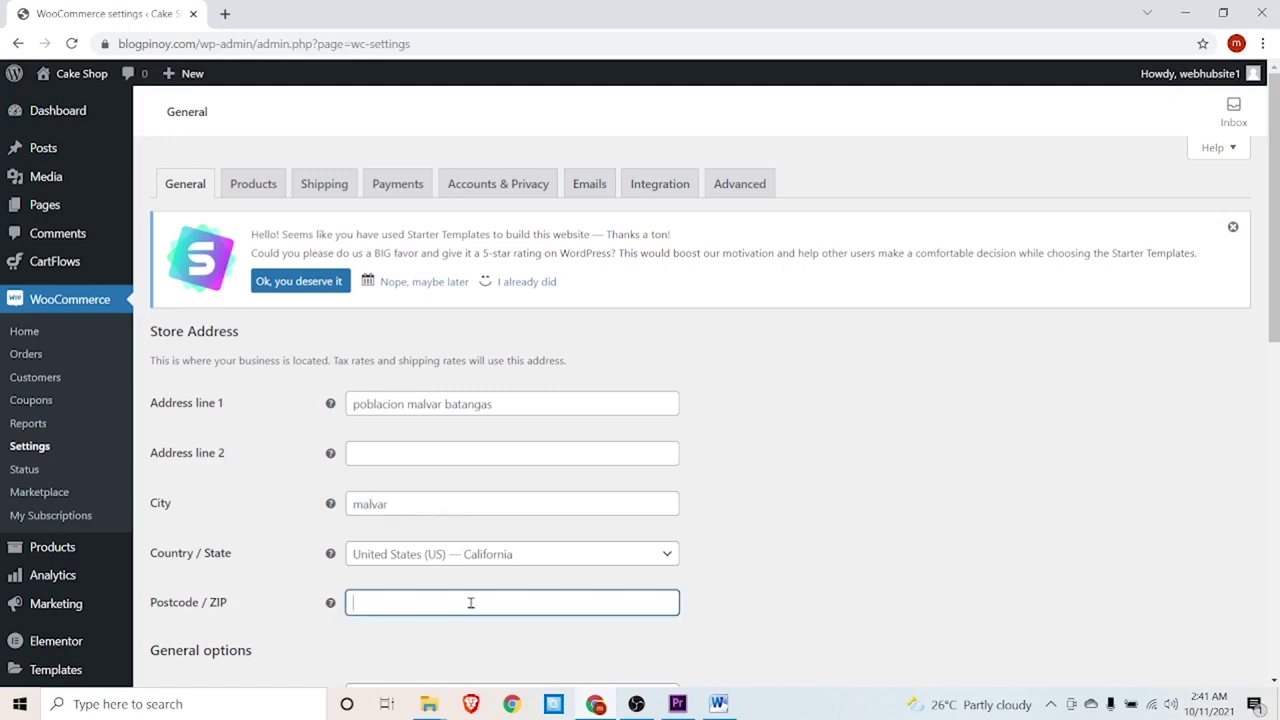
{"action": "type", "text": "4233"}
Step: Restrict selling locations to specific countries, with Philippines as the only one
{"action": "scroll", "coordinate": [672, 530], "scroll_direction": "down", "scroll_amount": 2}
{"action": "scroll", "coordinate": [650, 585], "scroll_direction": "down", "scroll_amount": 2}
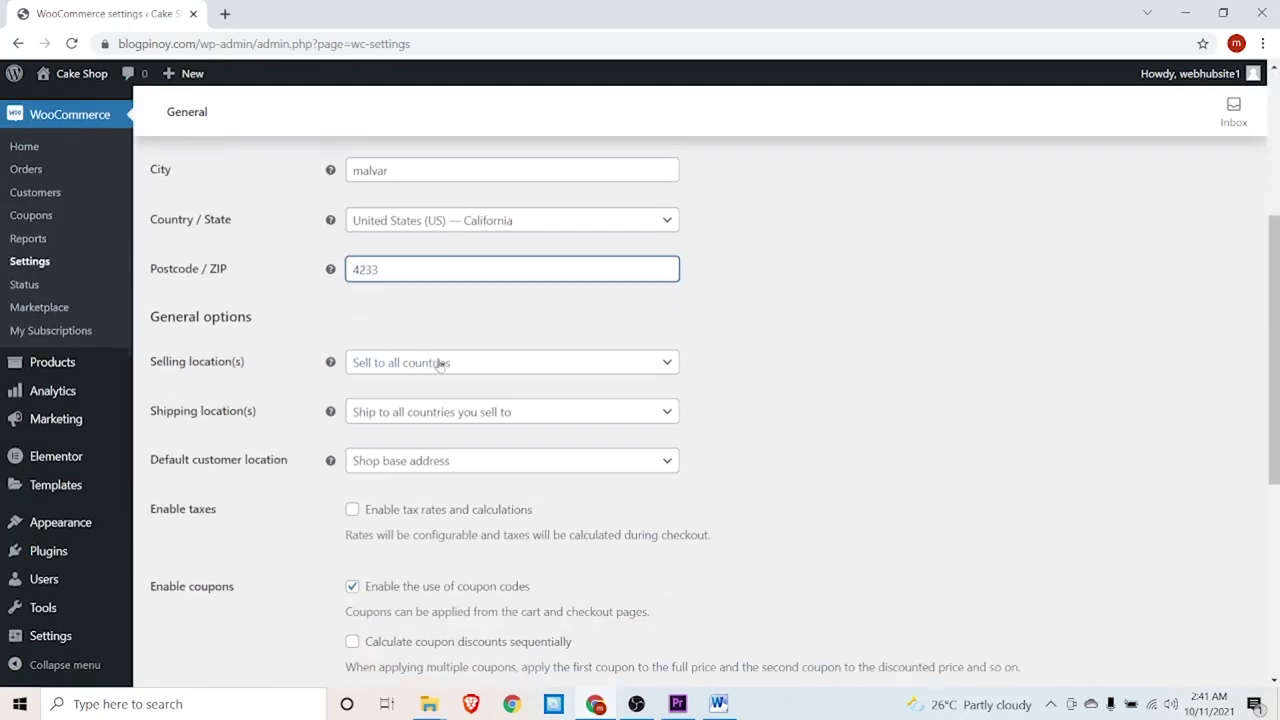
{"action": "left_click", "coordinate": [440, 364]}
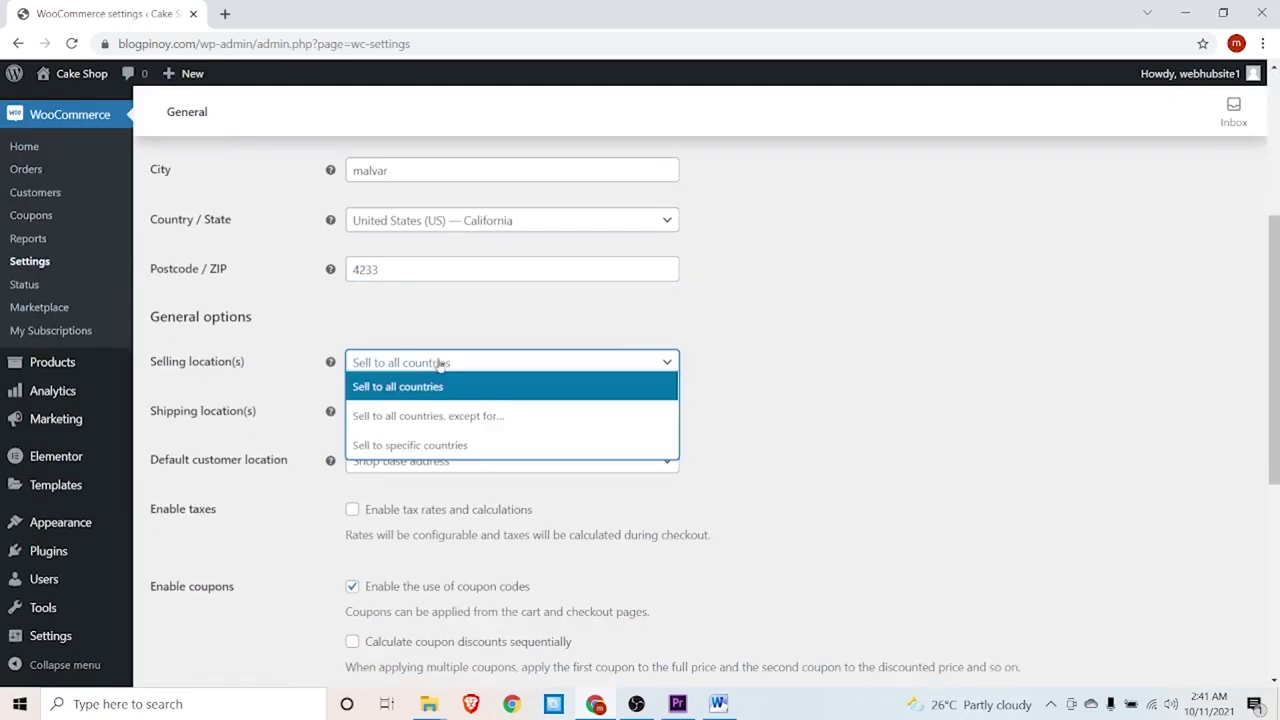
{"action": "left_click", "coordinate": [497, 447]}
{"action": "left_click", "coordinate": [491, 416]}
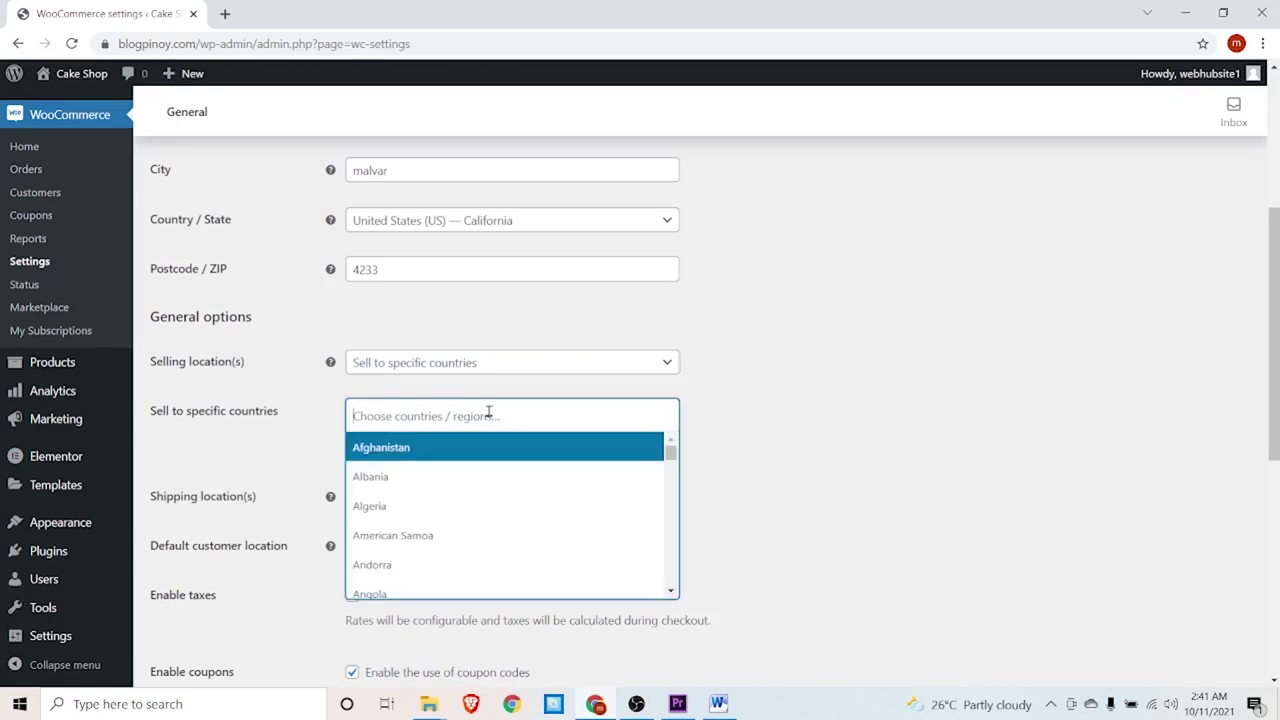
{"action": "type", "text": "Phi"}
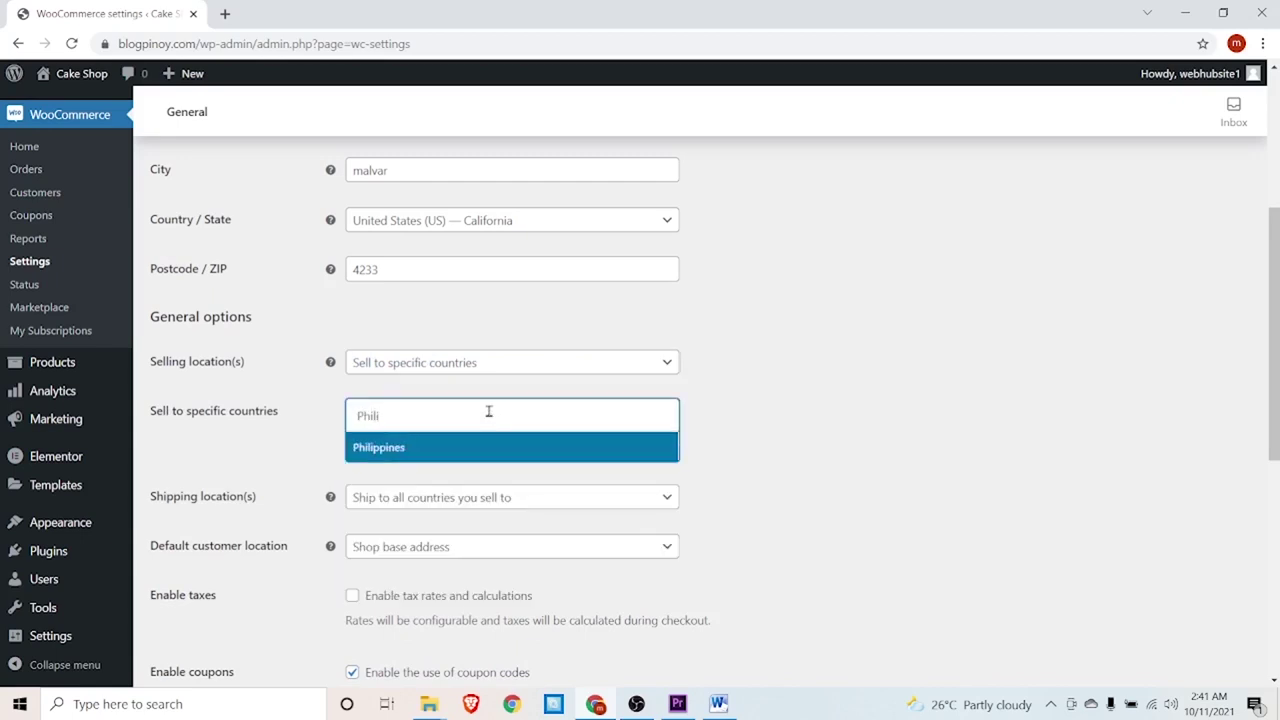
{"action": "type", "text": "li"}
{"action": "left_click", "coordinate": [483, 452]}
Step: Disable coupon codes, set the currency to Philippine peso (₱), and save the settings
{"action": "scroll", "coordinate": [565, 517], "scroll_direction": "down", "scroll_amount": 2}
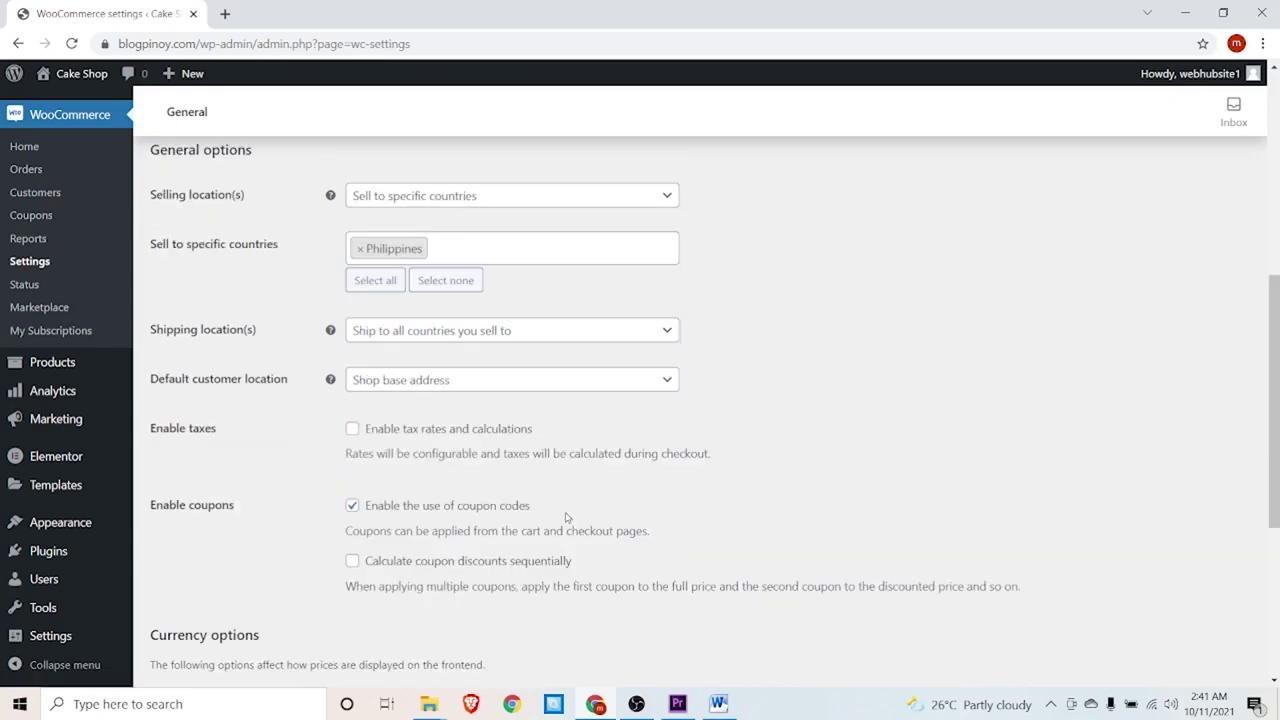
{"action": "scroll", "coordinate": [565, 517], "scroll_direction": "down", "scroll_amount": 2}
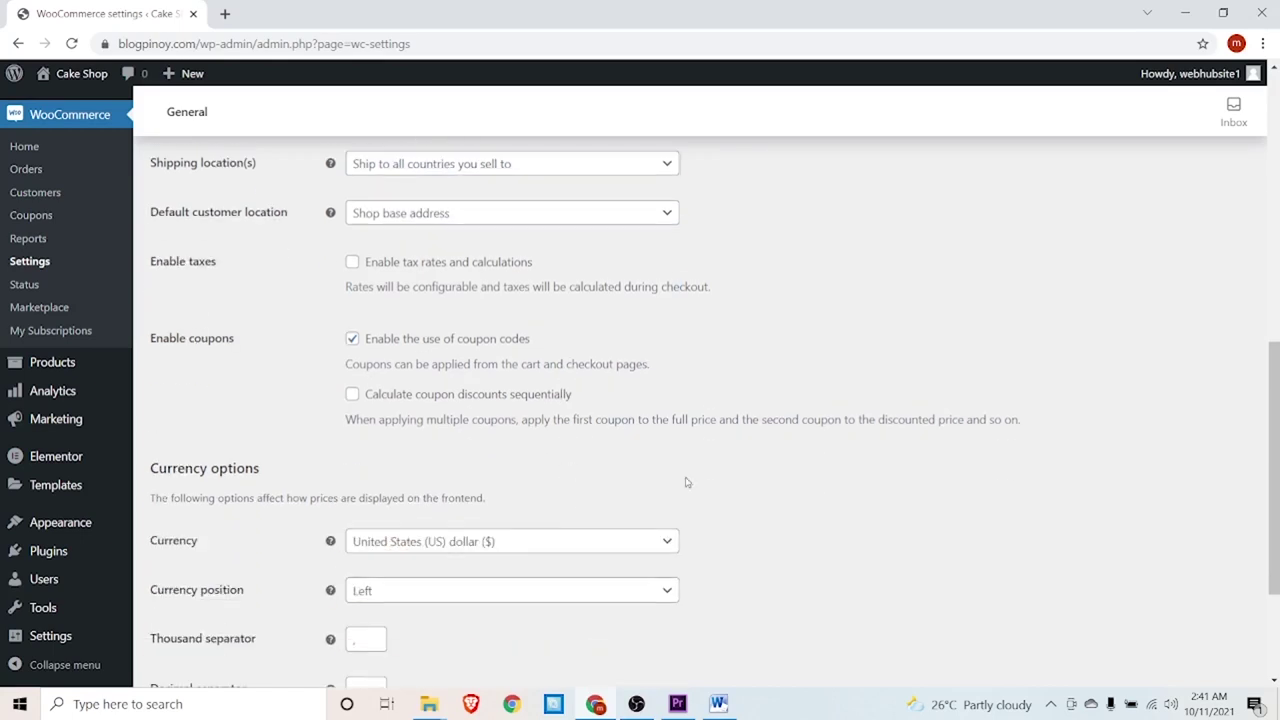
{"action": "left_click", "coordinate": [352, 340]}
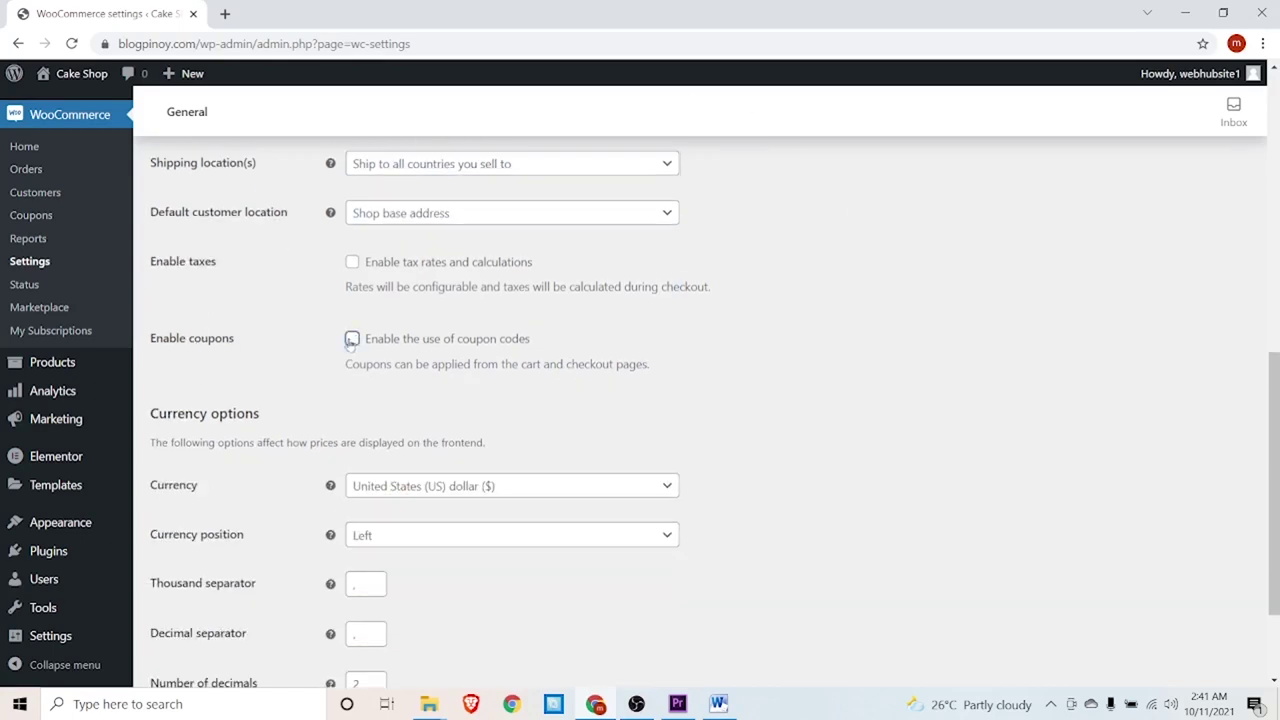
{"action": "left_click", "coordinate": [533, 485]}
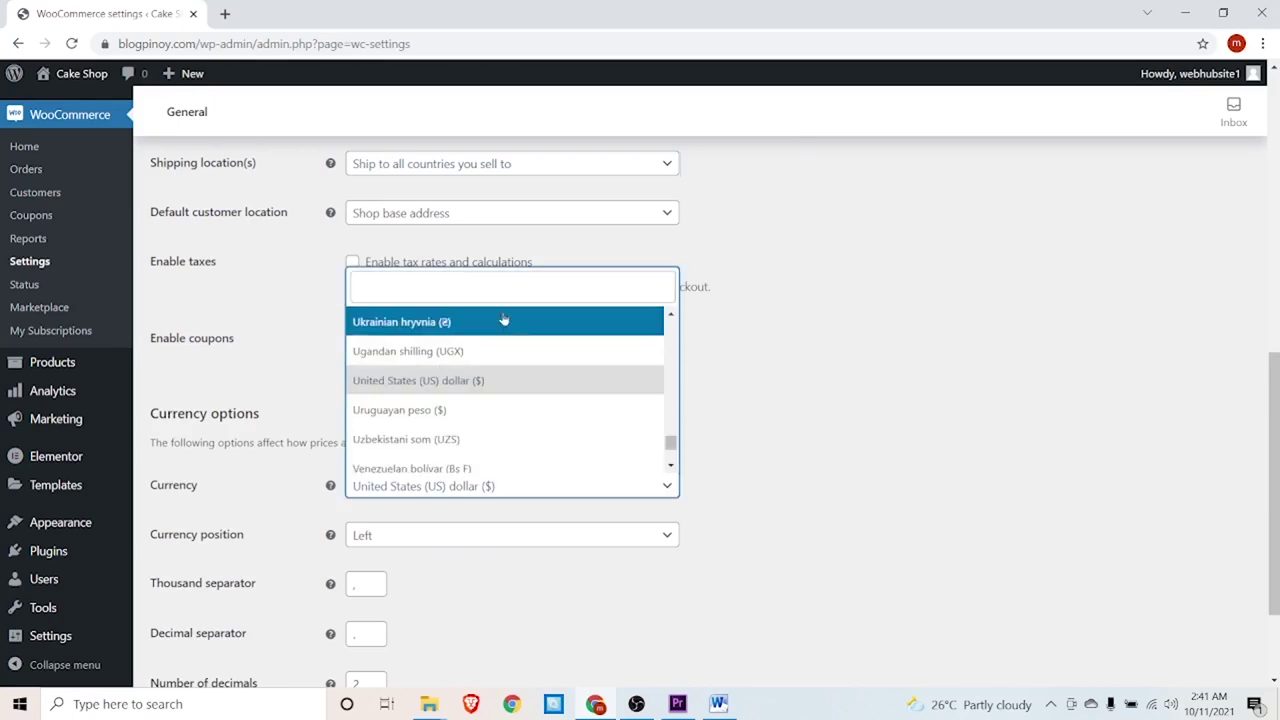
{"action": "type", "text": "phili"}
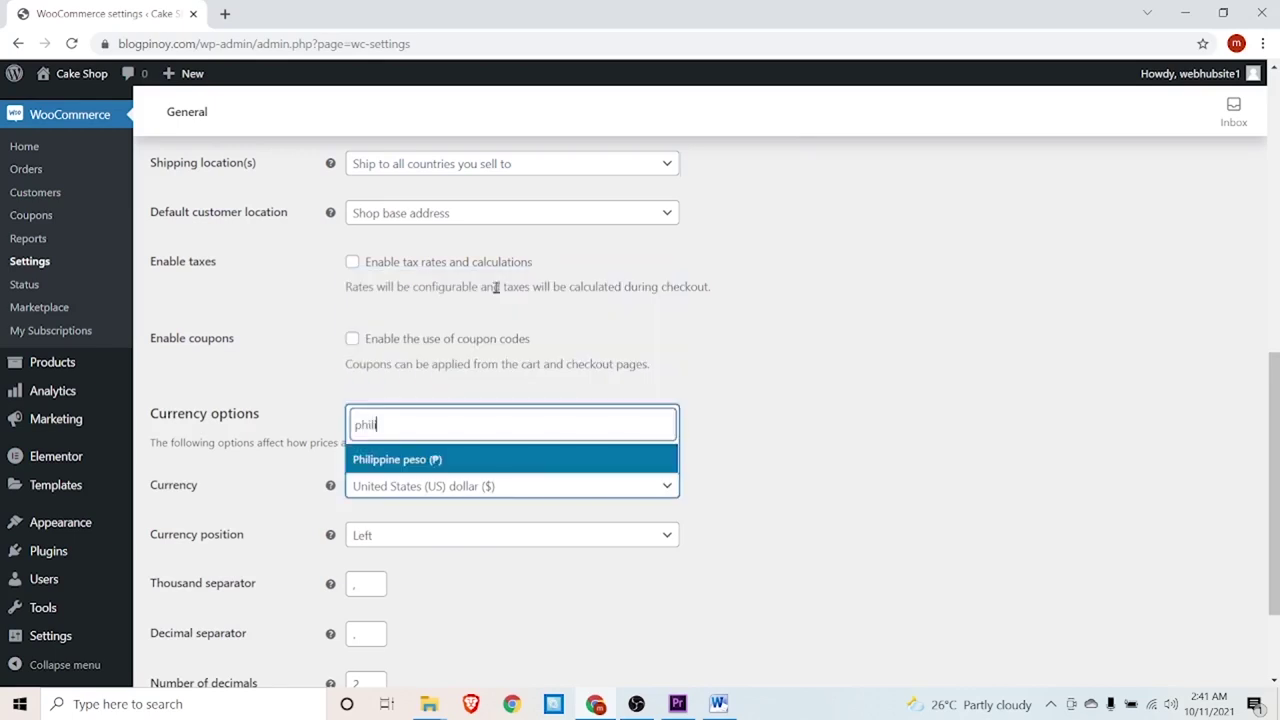
{"action": "left_click", "coordinate": [446, 462]}
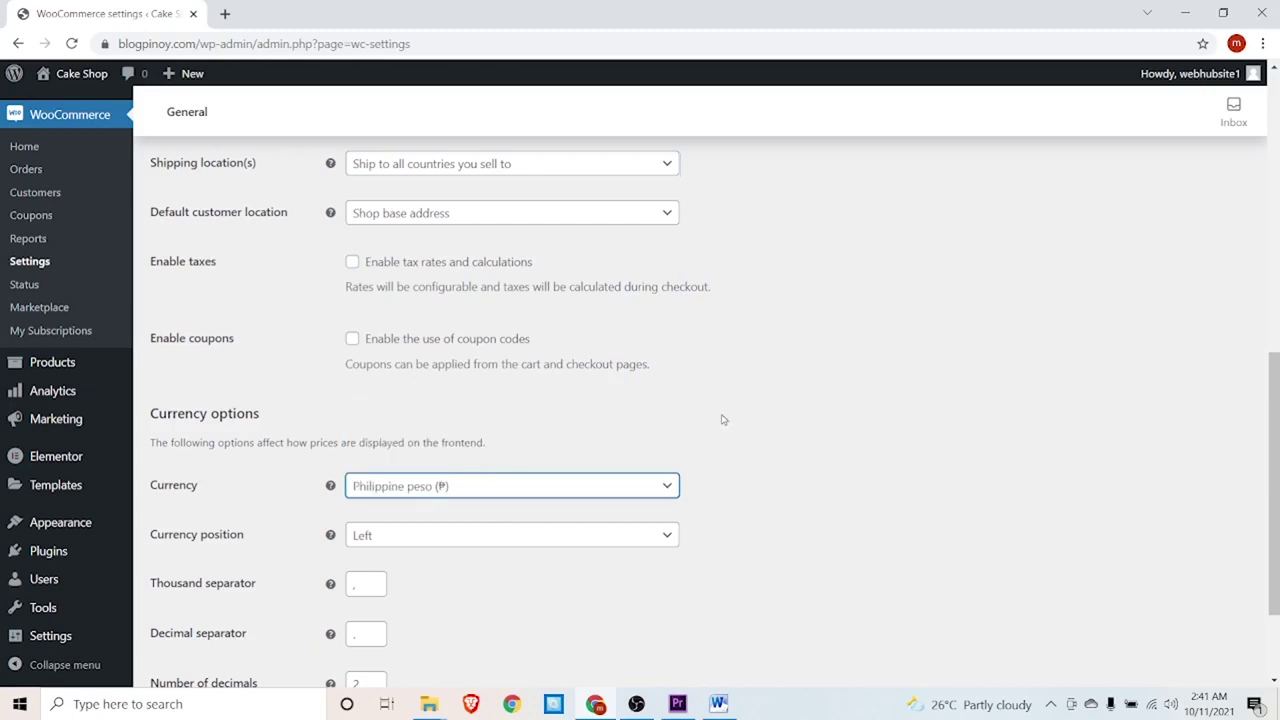
{"action": "scroll", "coordinate": [723, 420], "scroll_direction": "down", "scroll_amount": 2}
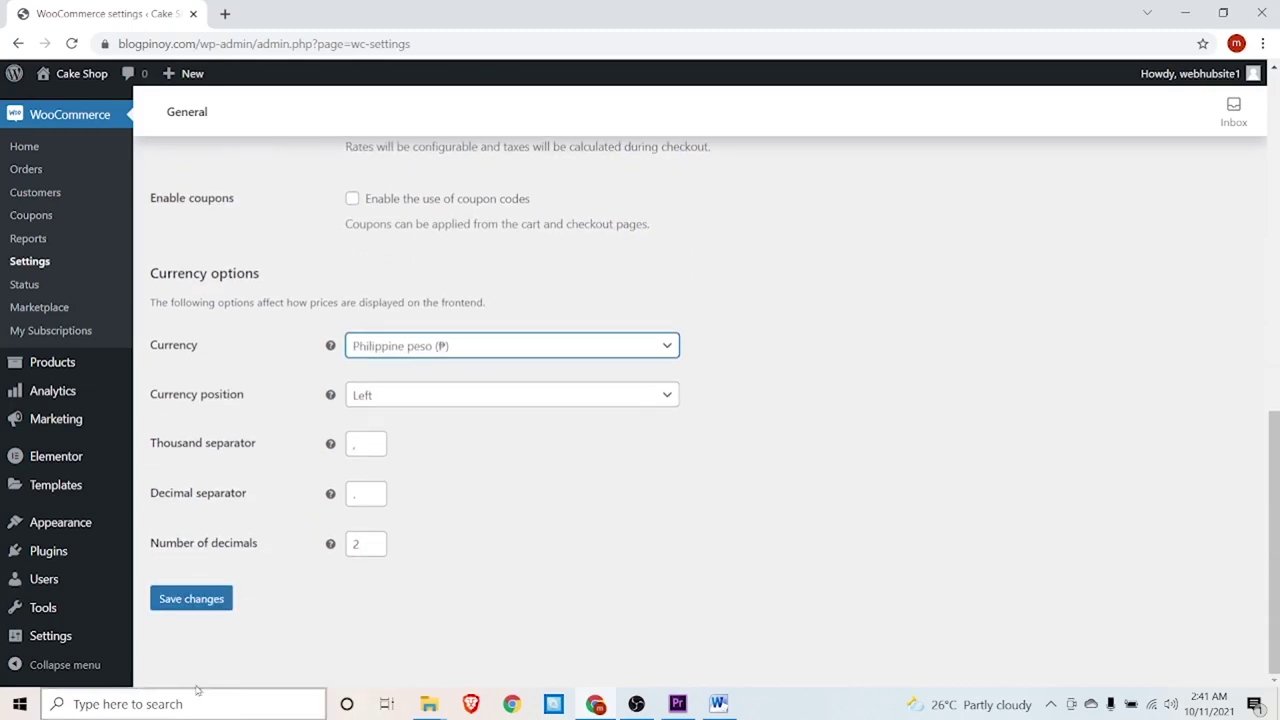
{"action": "left_click", "coordinate": [221, 606]}
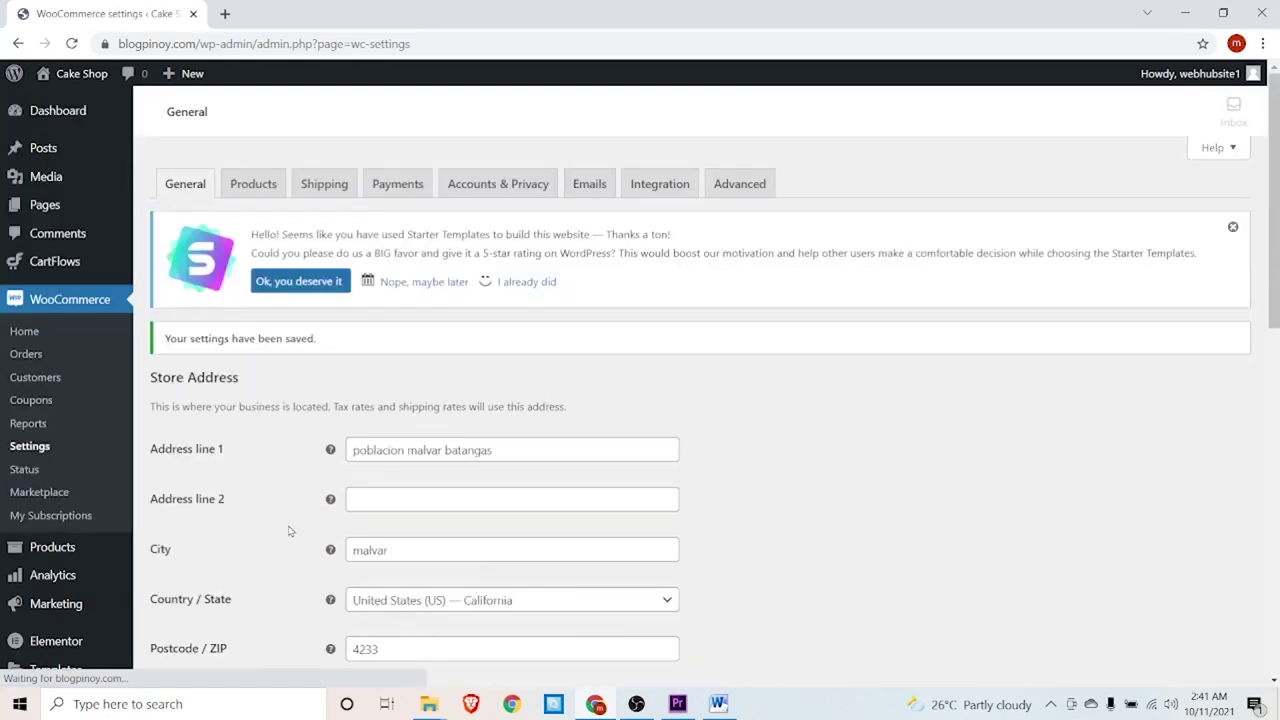
Step: In WooCommerce Products settings, enable redirect to cart after adding and disable AJAX add-to-cart on archives
{"action": "left_click", "coordinate": [261, 190]}
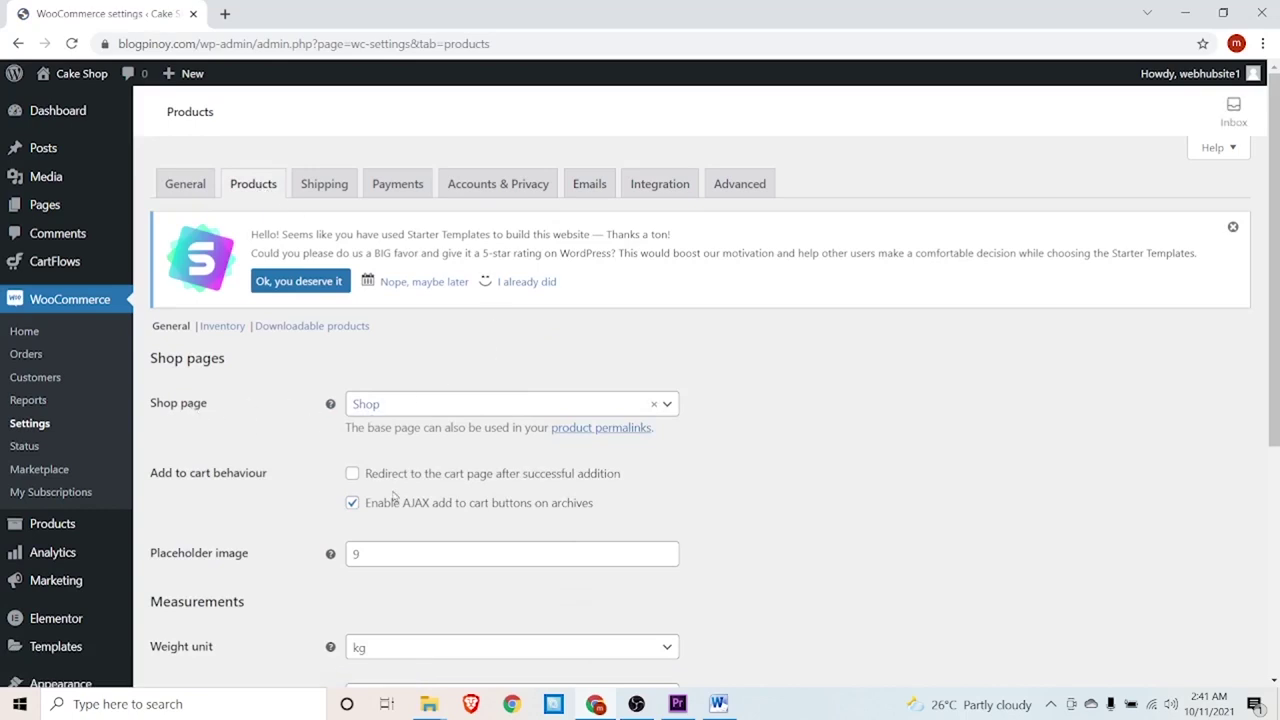
{"action": "scroll", "coordinate": [679, 507], "scroll_direction": "down", "scroll_amount": 2}
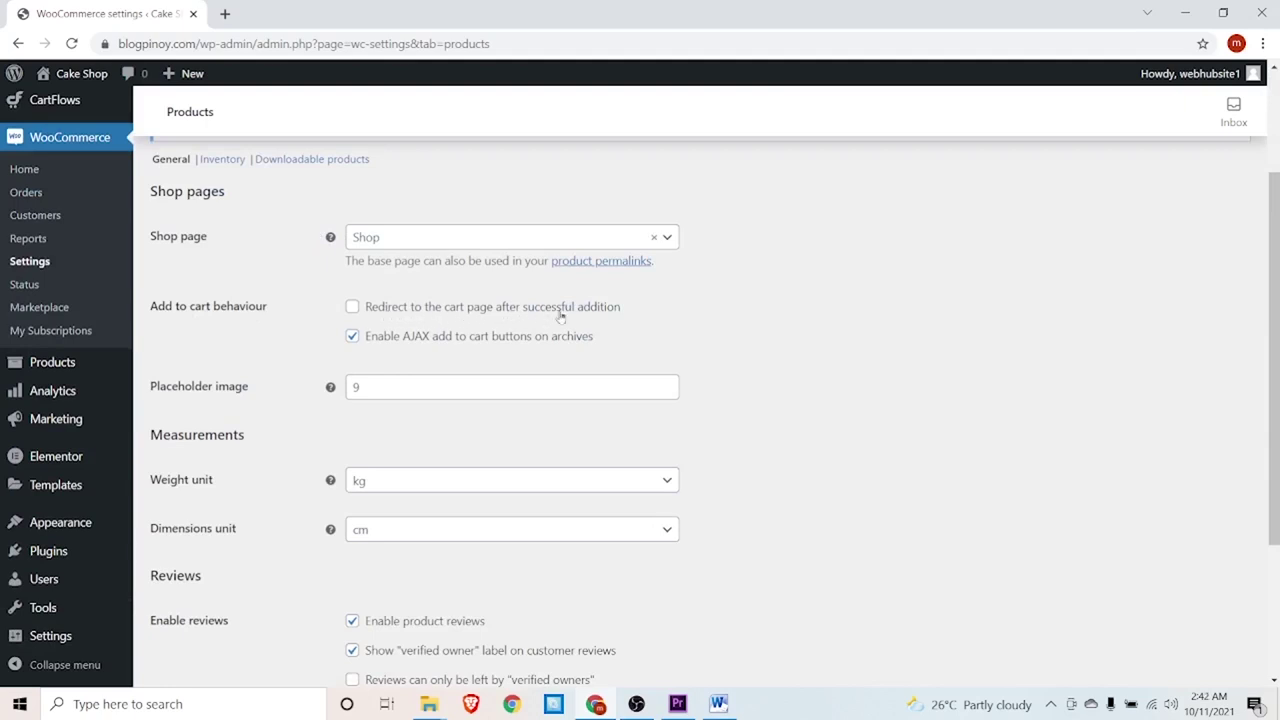
{"action": "left_click", "coordinate": [352, 307]}
{"action": "left_click", "coordinate": [352, 337]}
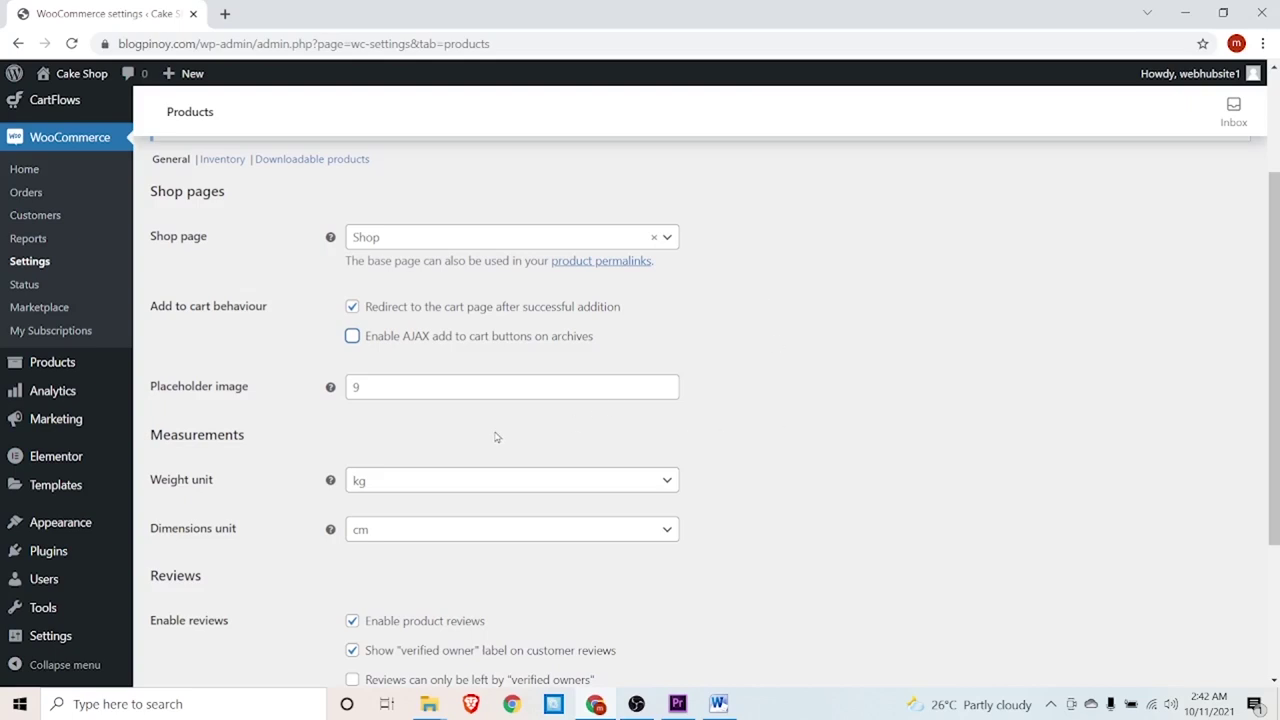
Step: Tick 'Reviews can only be left by verified owners' and save the Products settings
{"action": "scroll", "coordinate": [493, 436], "scroll_direction": "down", "scroll_amount": 1}
{"action": "scroll", "coordinate": [491, 435], "scroll_direction": "down", "scroll_amount": 2}
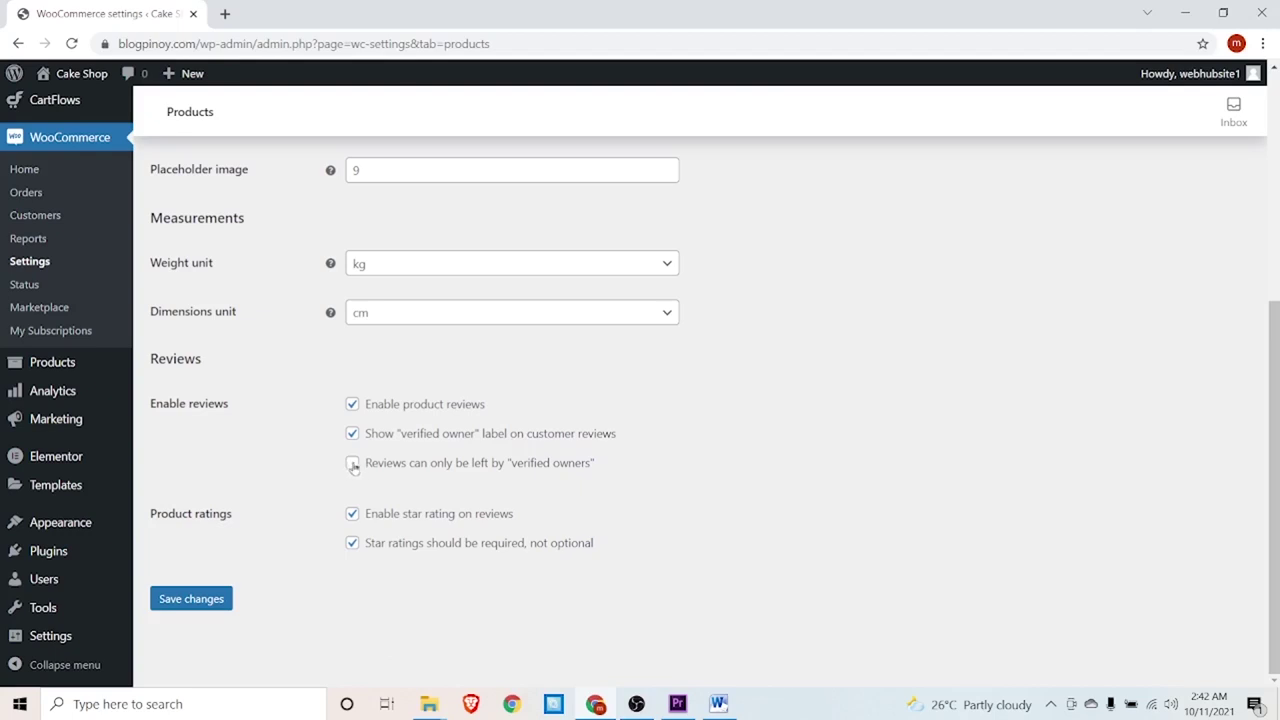
{"action": "left_click", "coordinate": [352, 463]}
{"action": "left_click", "coordinate": [181, 600]}
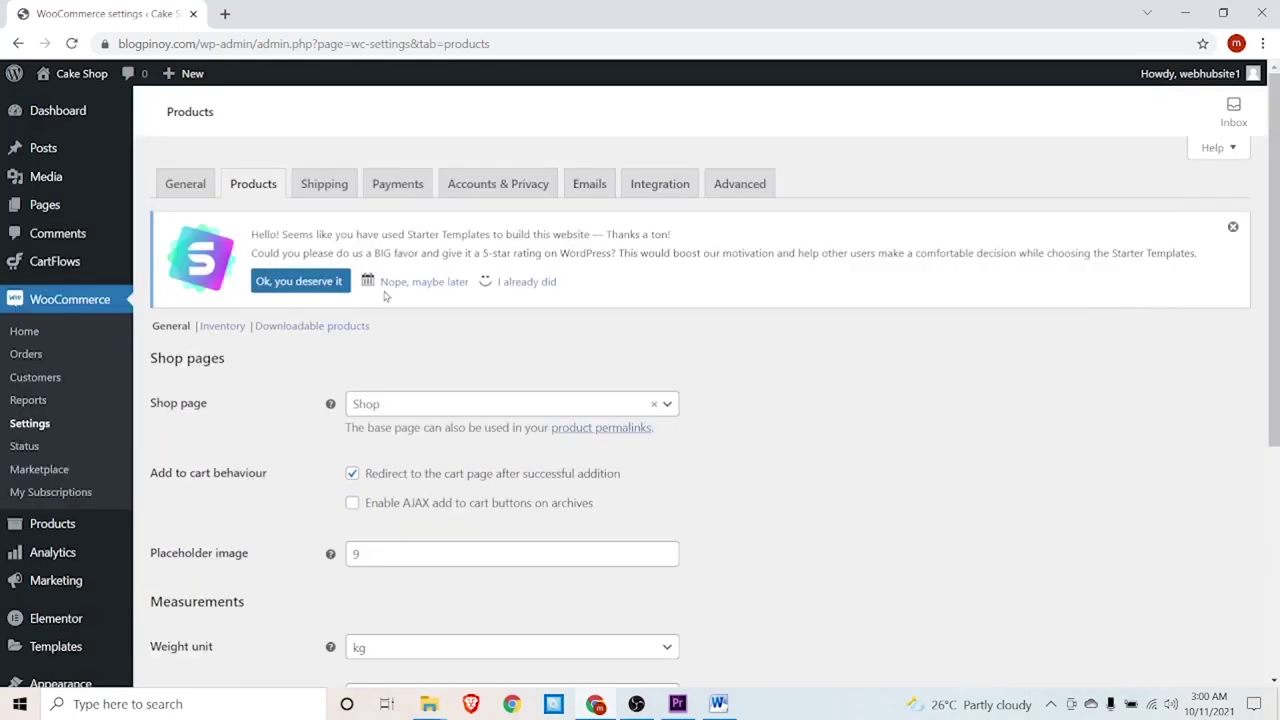
Step: Draft a shipping zone named 'Malvar' limited to specific postcodes, then open a blank browser tab
{"action": "left_click", "coordinate": [320, 186]}
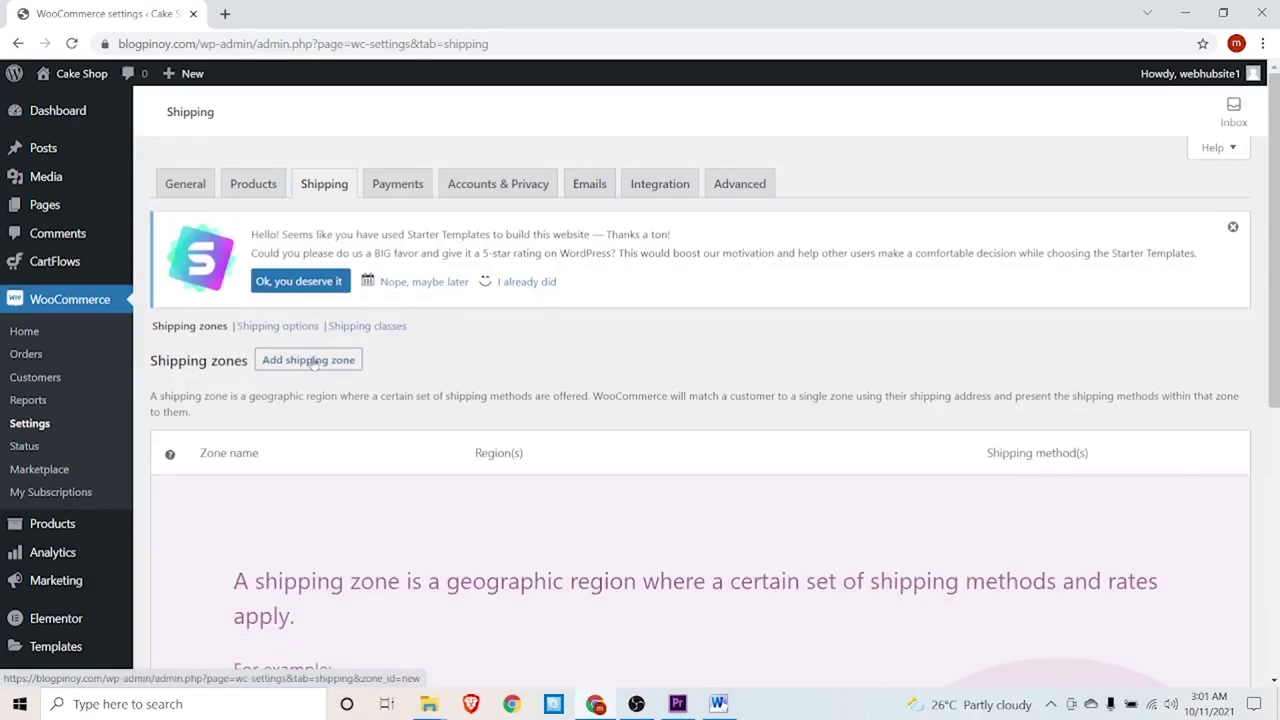
{"action": "left_click", "coordinate": [313, 362]}
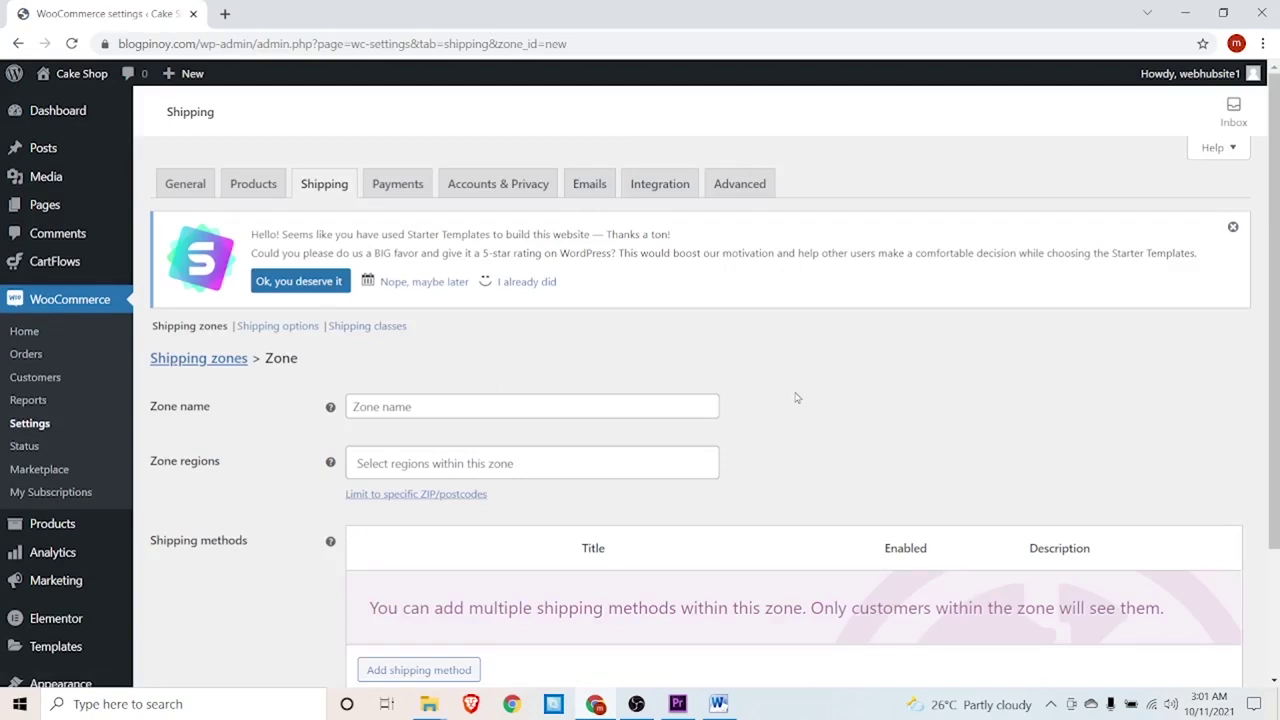
{"action": "scroll", "coordinate": [797, 398], "scroll_direction": "down", "scroll_amount": 3}
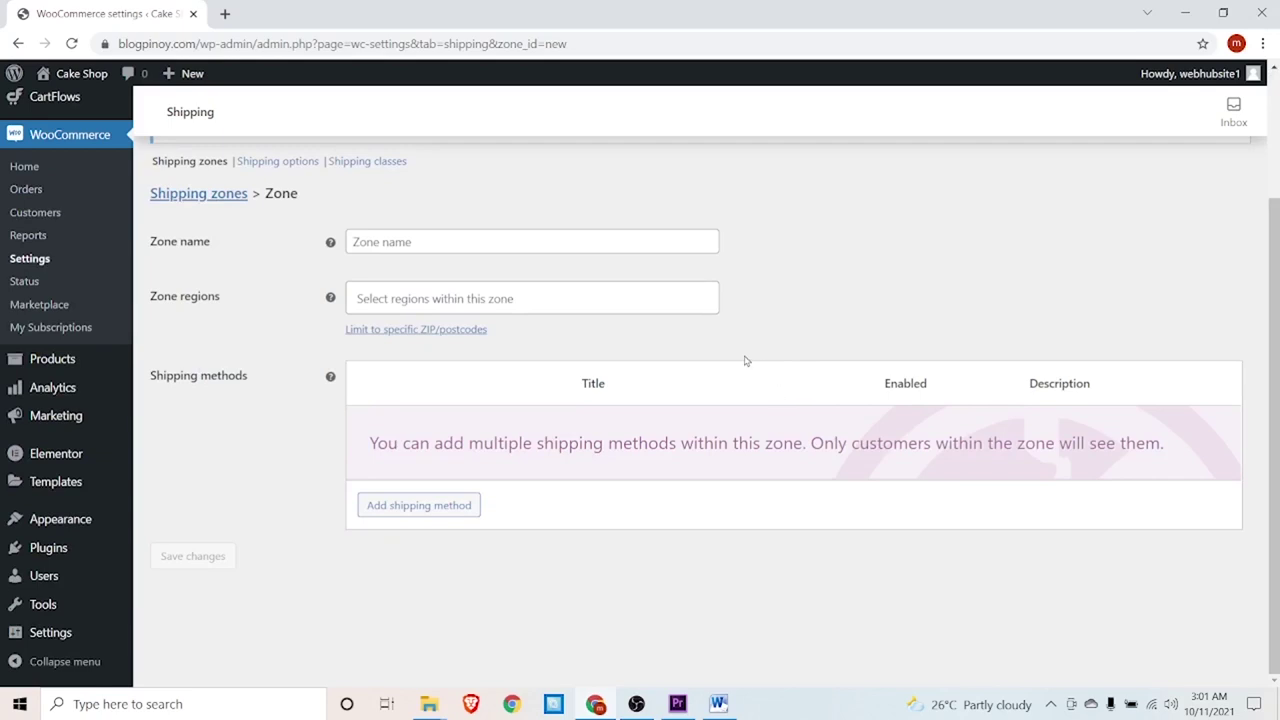
{"action": "left_click", "coordinate": [459, 235]}
{"action": "type", "text": "Malvar"}
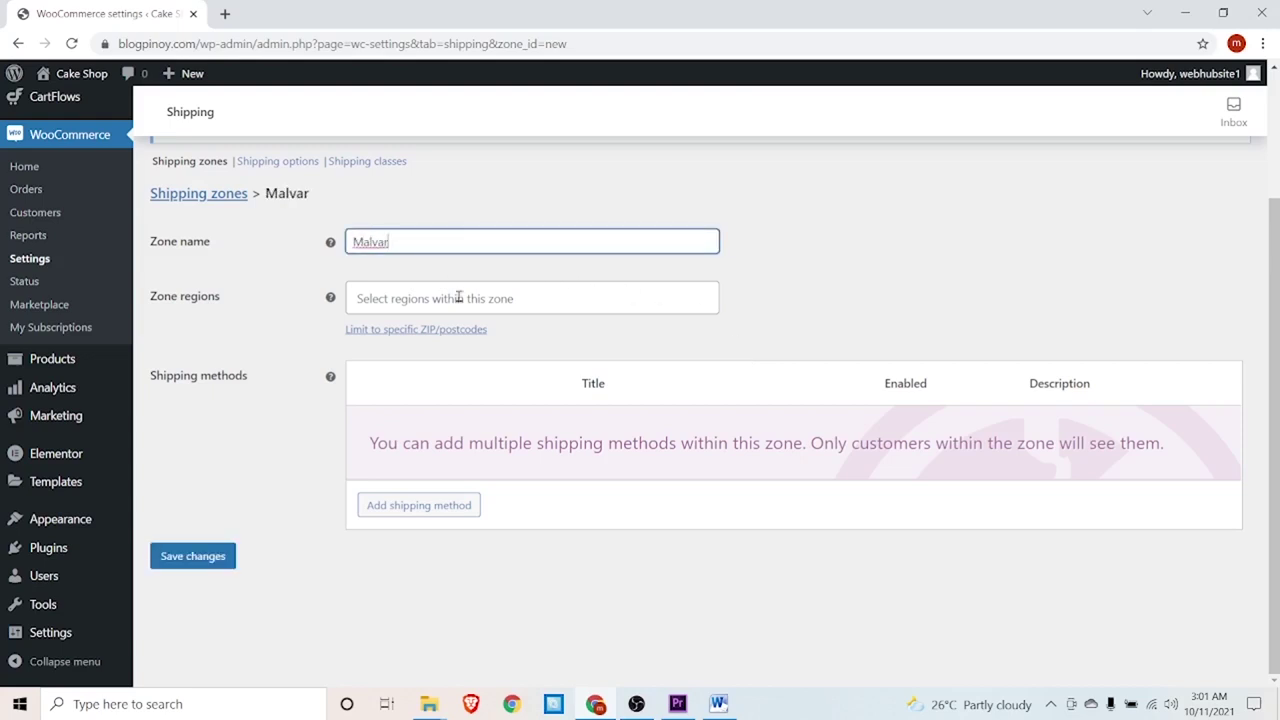
{"action": "left_click", "coordinate": [384, 332]}
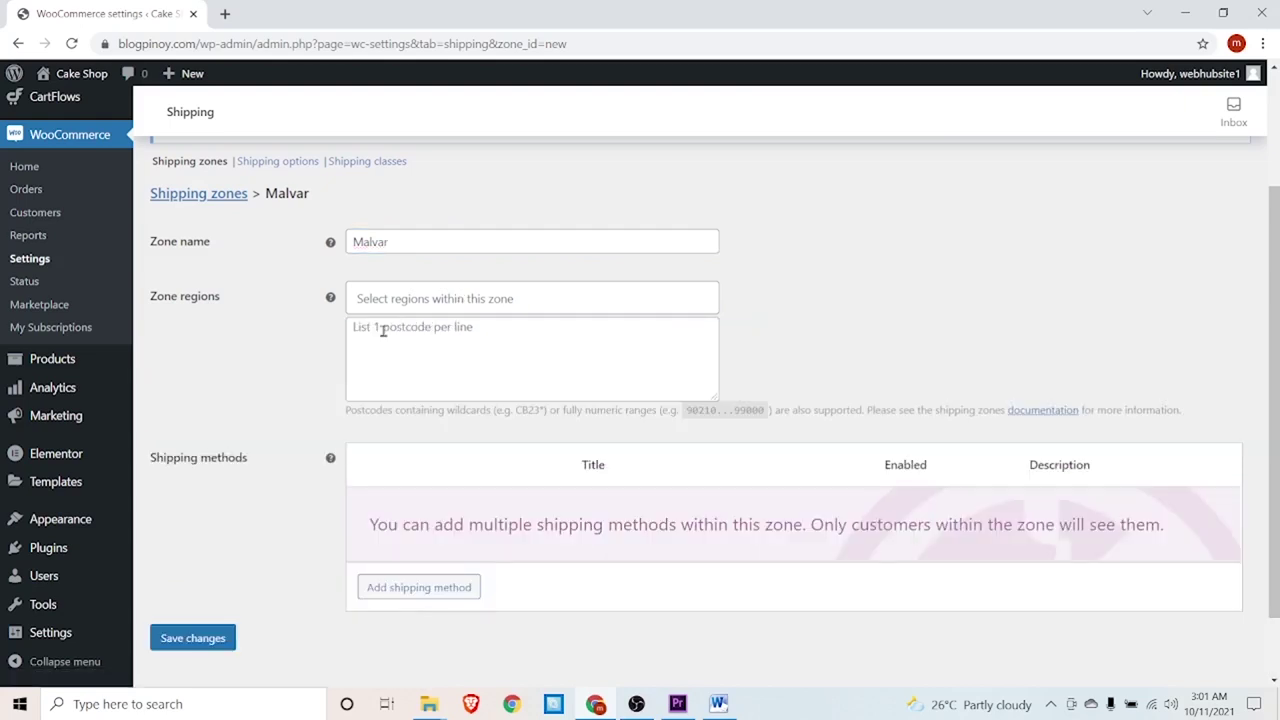
{"action": "left_click", "coordinate": [225, 13]}
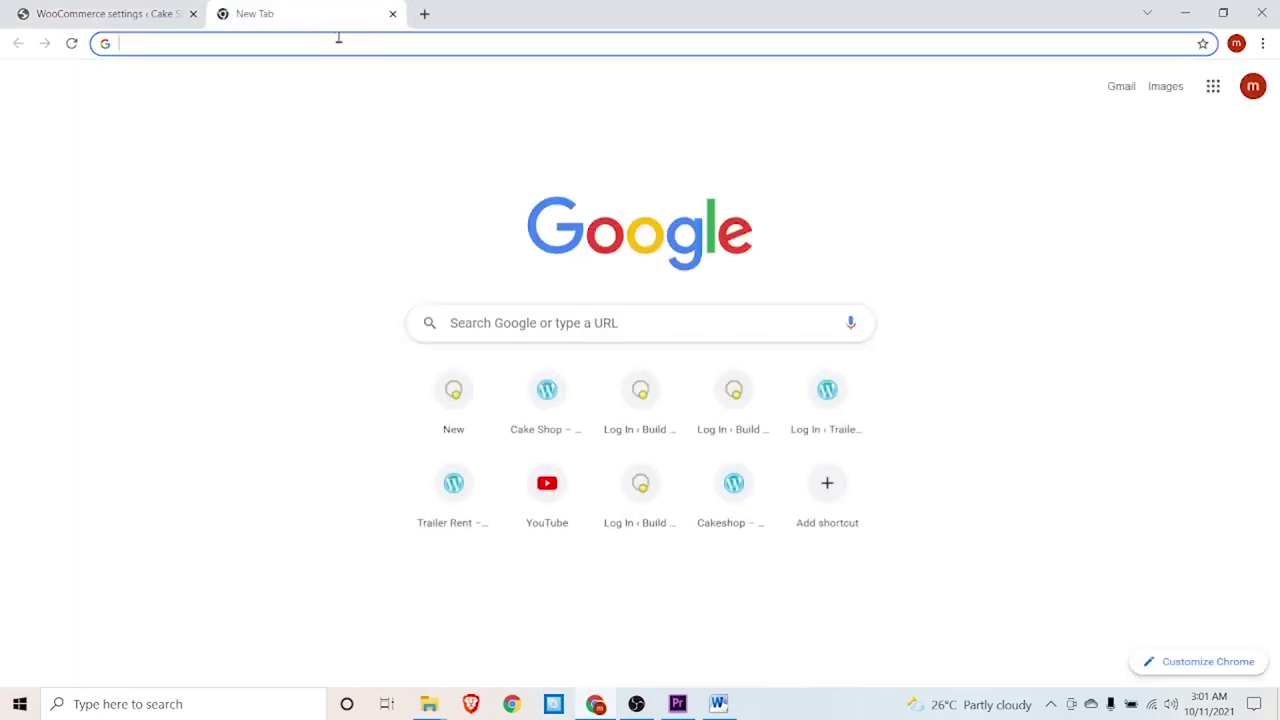
Step: Search 'zip code batangas' and open the Batangas postal codes list
{"action": "type", "text": "zip code"}
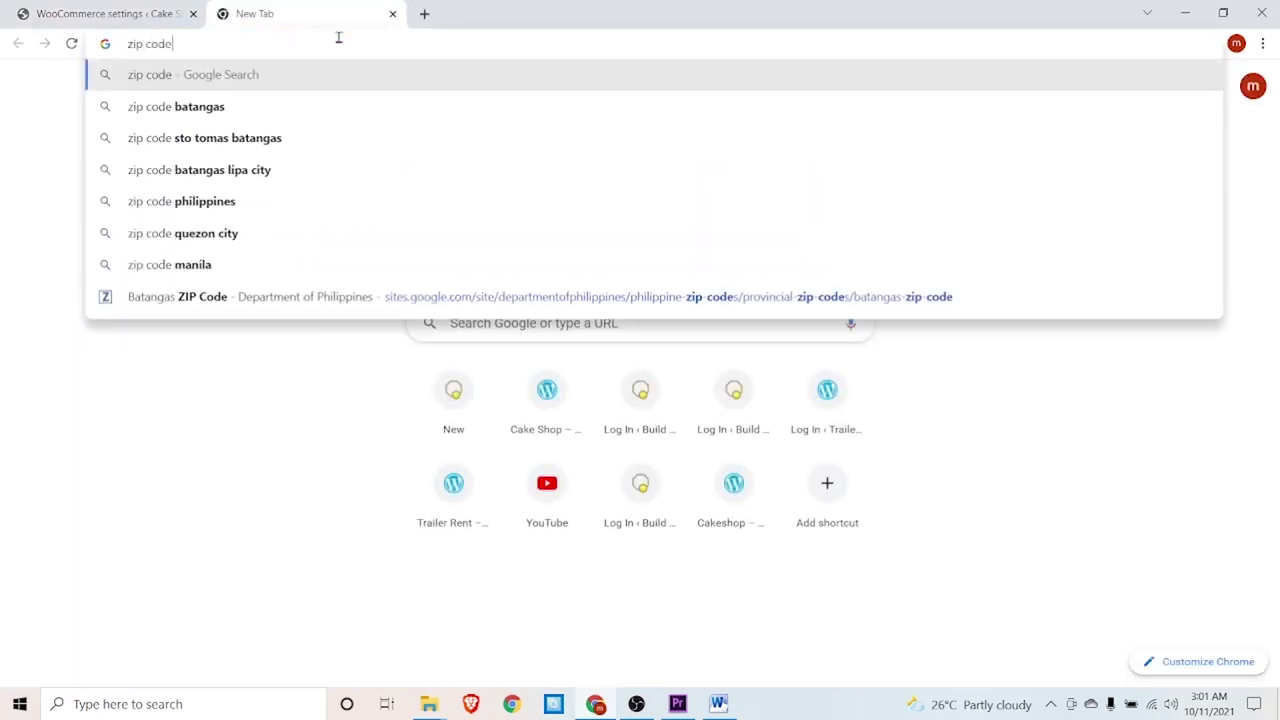
{"action": "type", "text": " malvar"}
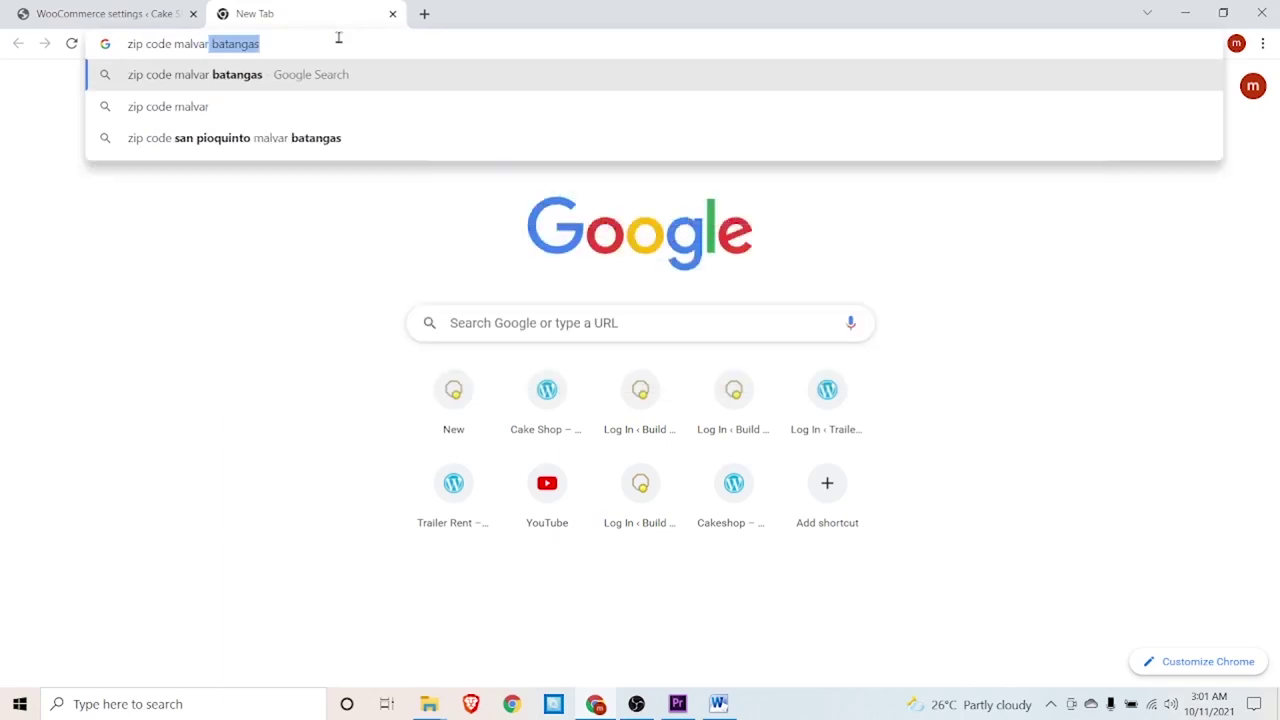
{"action": "key", "text": "BackSpace"}
{"action": "key", "text": "BackSpace"}
{"action": "key", "text": "BackSpace"}
{"action": "key", "text": "BackSpace"}
{"action": "key", "text": "BackSpace"}
{"action": "key", "text": "BackSpace"}
{"action": "key", "text": "BackSpace"}
{"action": "type", "text": "bata"}
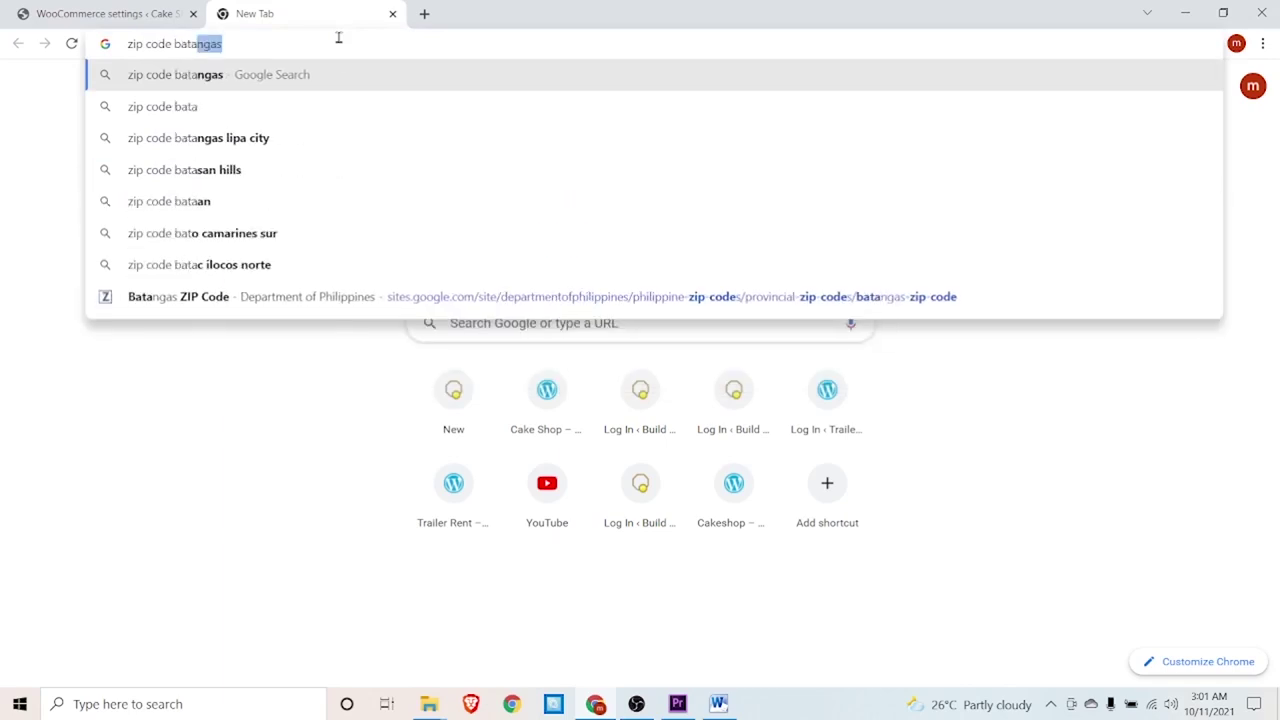
{"action": "type", "text": "ngas"}
{"action": "key", "text": "Return"}
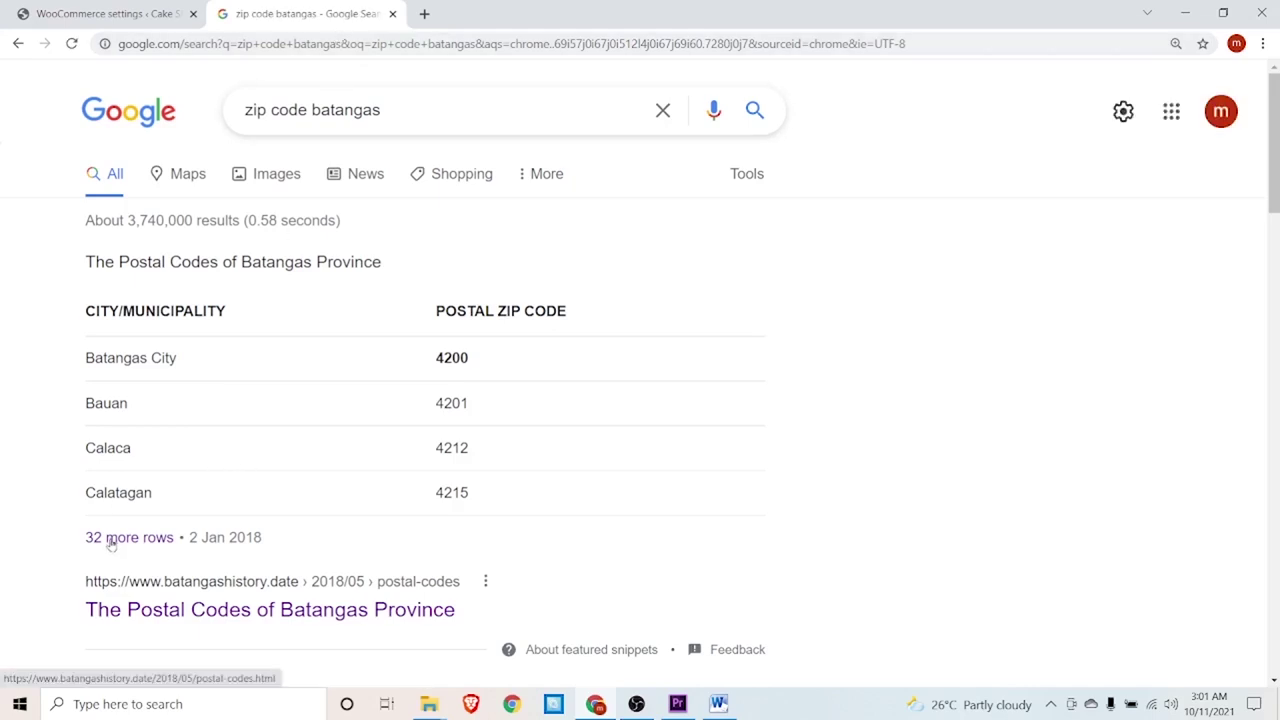
{"action": "left_click", "coordinate": [111, 543]}
Step: Copy Malvar's postal code 4233 from the table and return to the WooCommerce tab
{"action": "scroll", "coordinate": [618, 418], "scroll_direction": "down", "scroll_amount": 5}
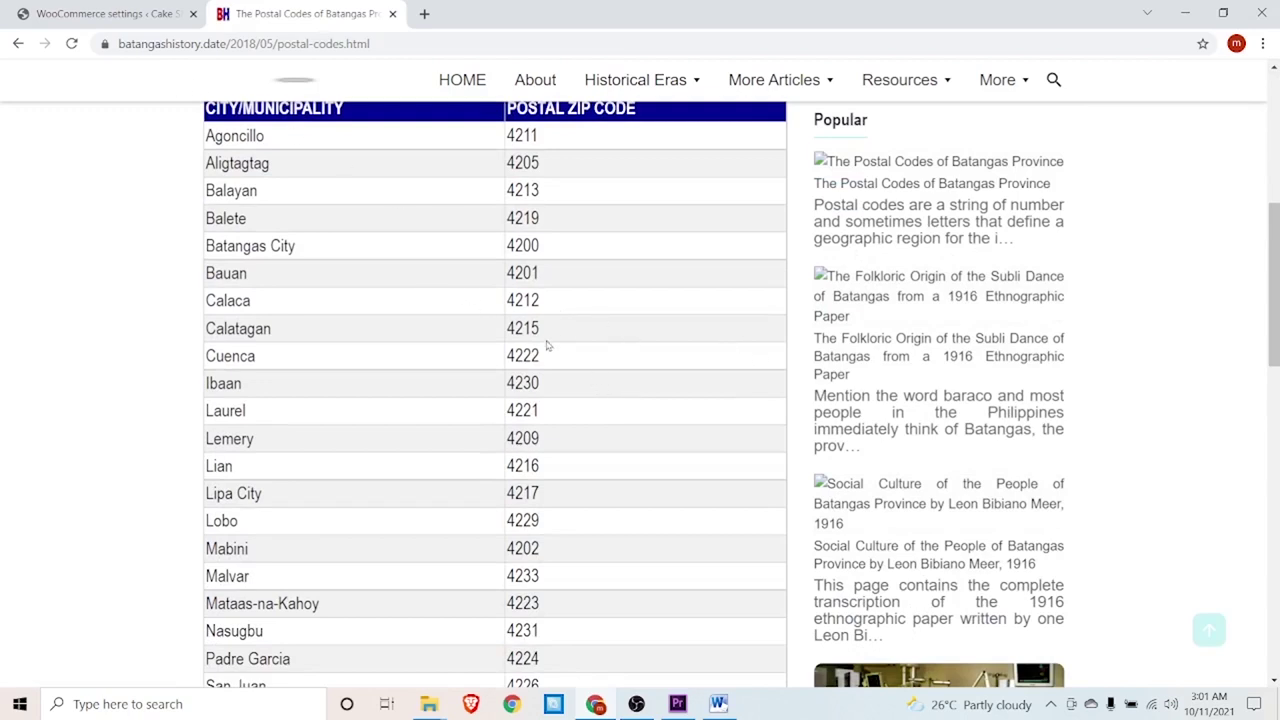
{"action": "scroll", "coordinate": [540, 350], "scroll_direction": "down", "scroll_amount": 2}
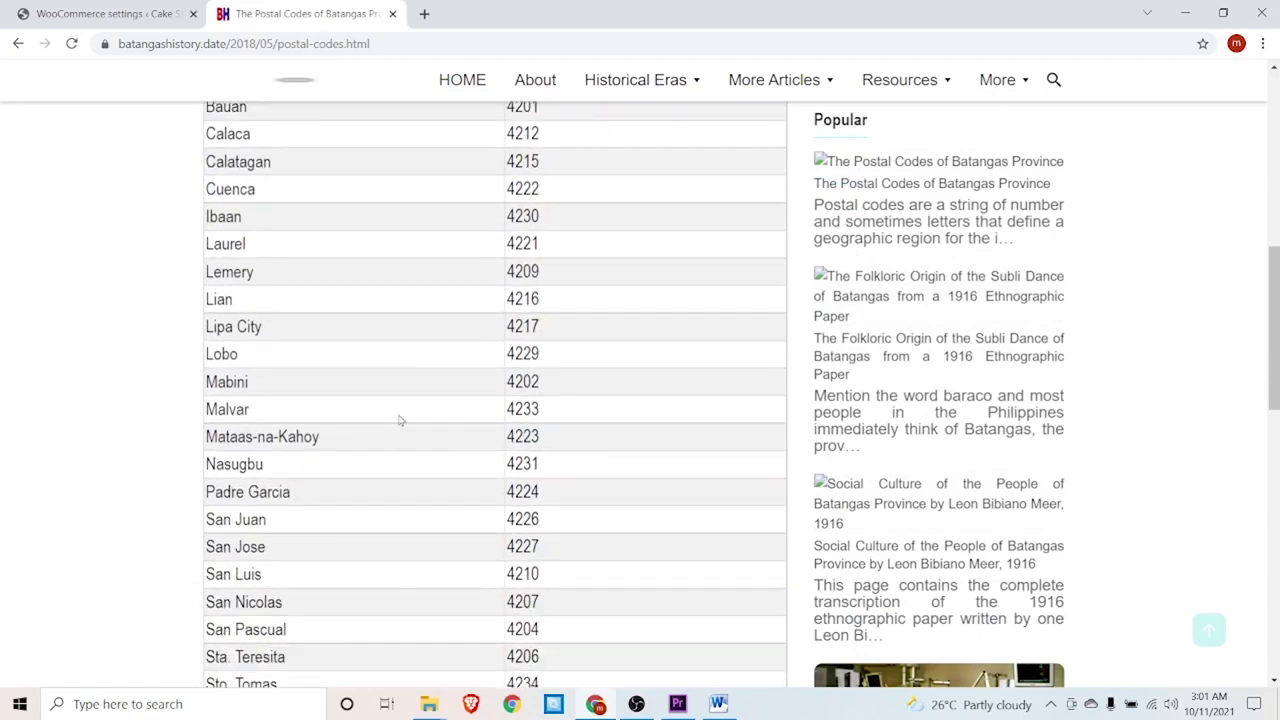
{"action": "left_click", "coordinate": [528, 418]}
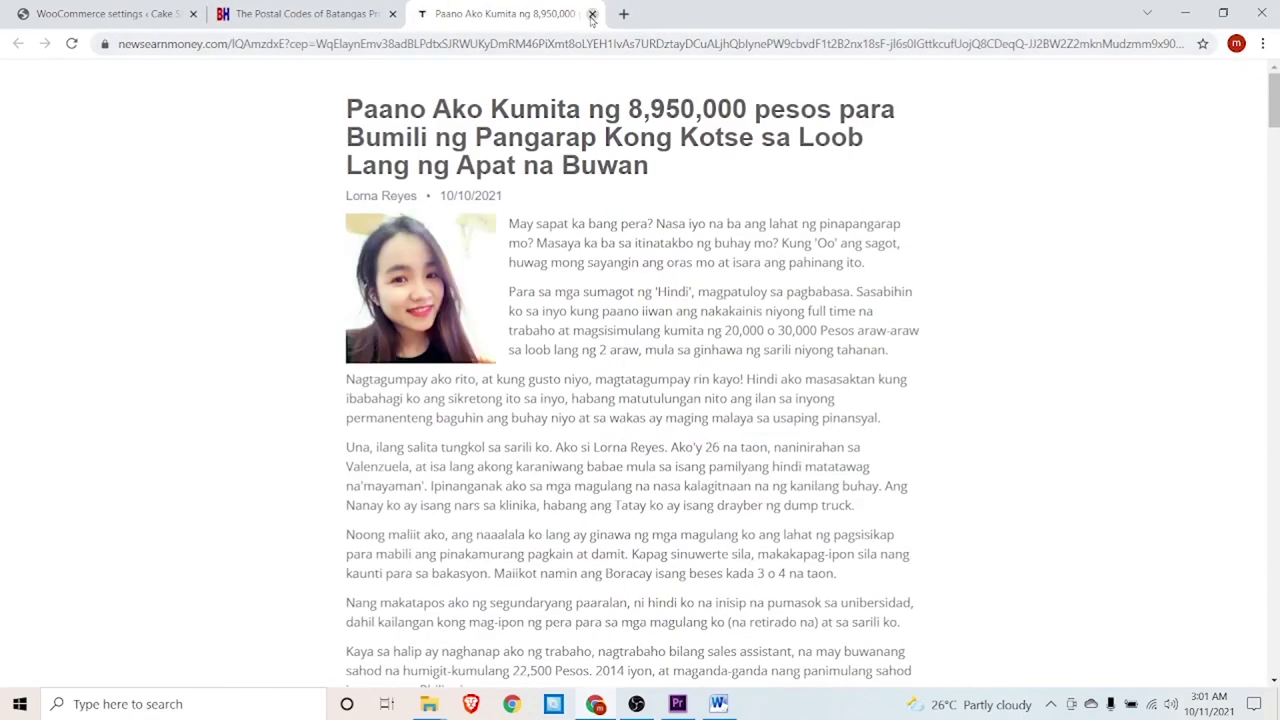
{"action": "key", "text": "ctrl+w"}
{"action": "double_click", "coordinate": [532, 437]}
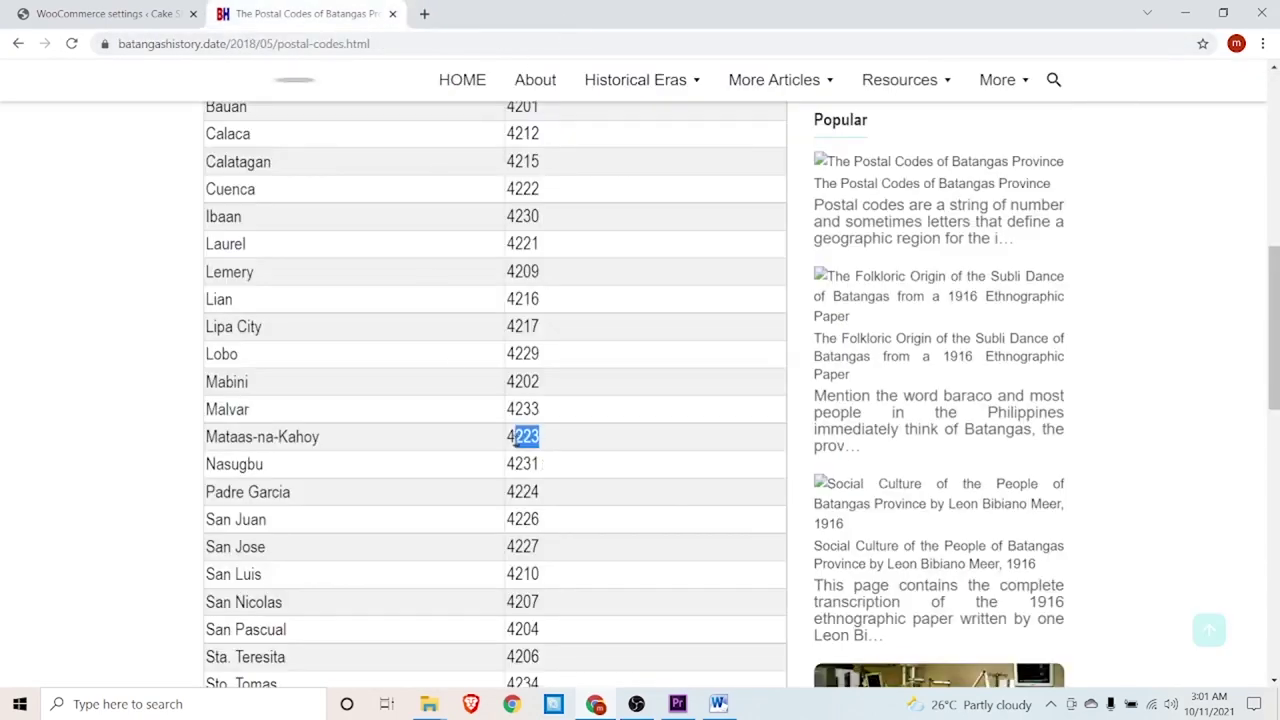
{"action": "left_click_drag", "start_coordinate": [542, 410], "coordinate": [508, 411]}
{"action": "key", "text": "ctrl+c"}
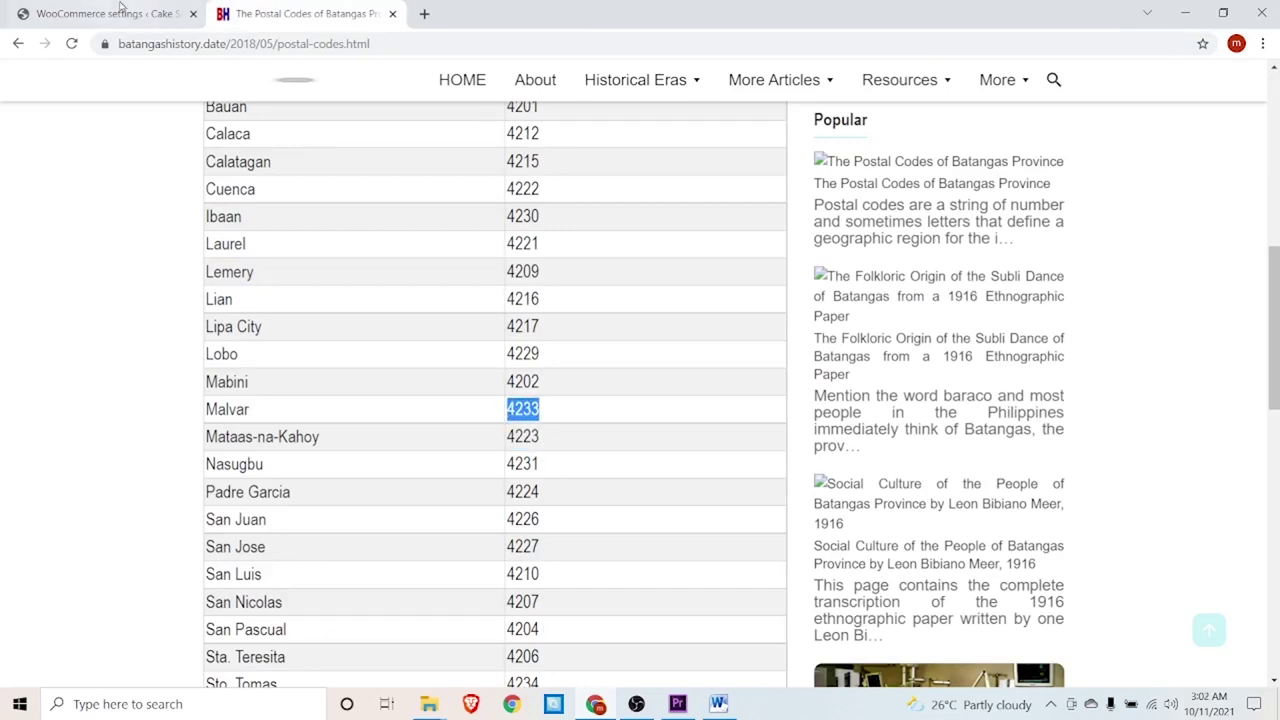
{"action": "key", "text": "ctrl+shift+Tab"}
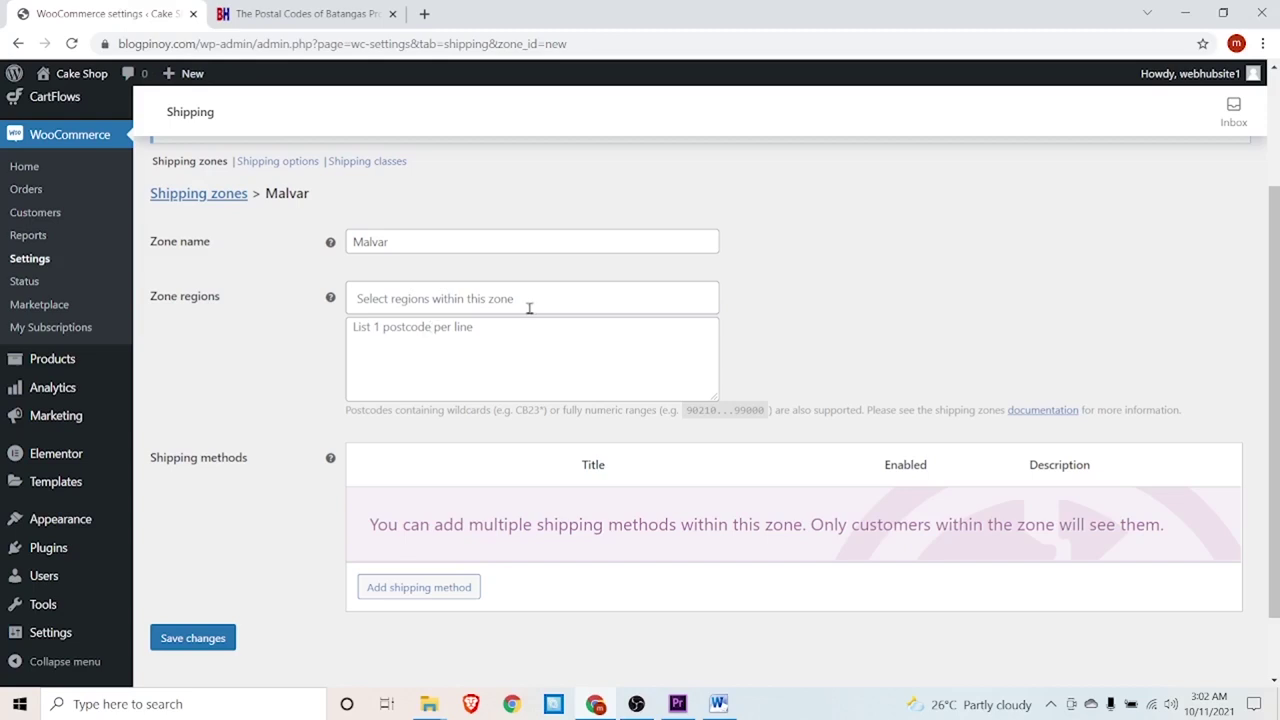
Step: Paste postcode 4233 into the Malvar zone and add a Flat rate shipping method
{"action": "left_click", "coordinate": [488, 354]}
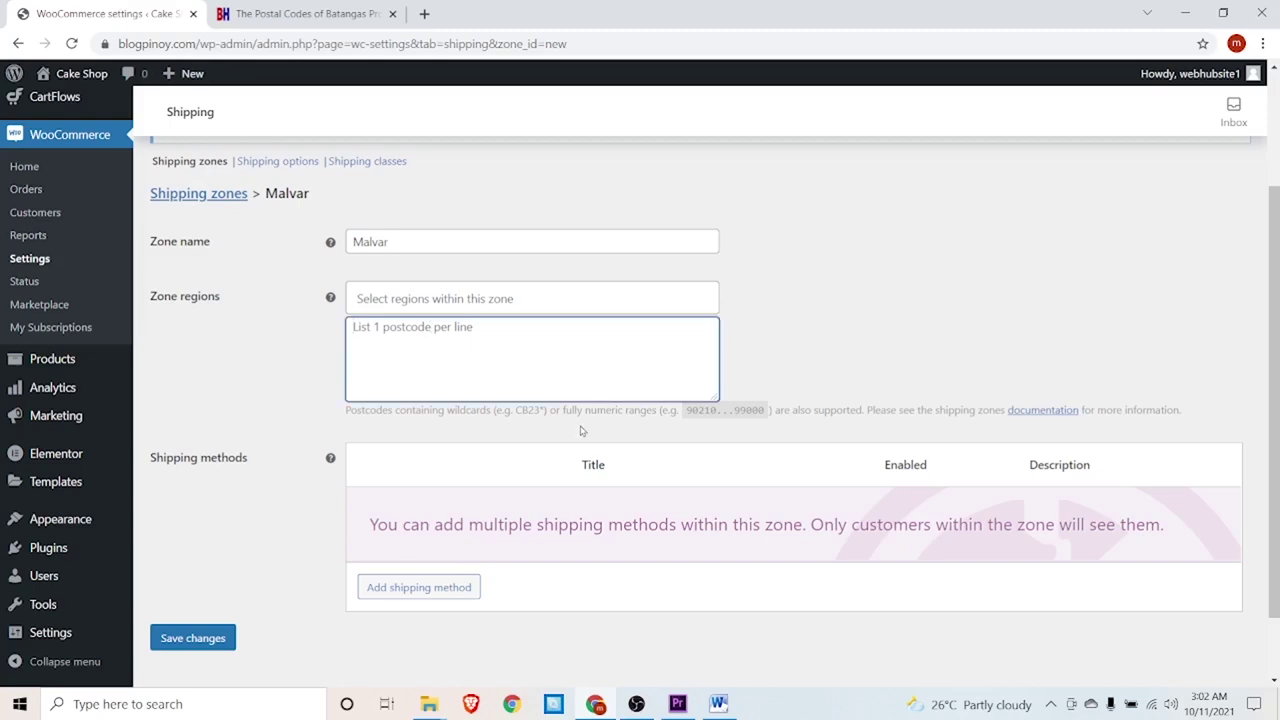
{"action": "key", "text": "ctrl+v"}
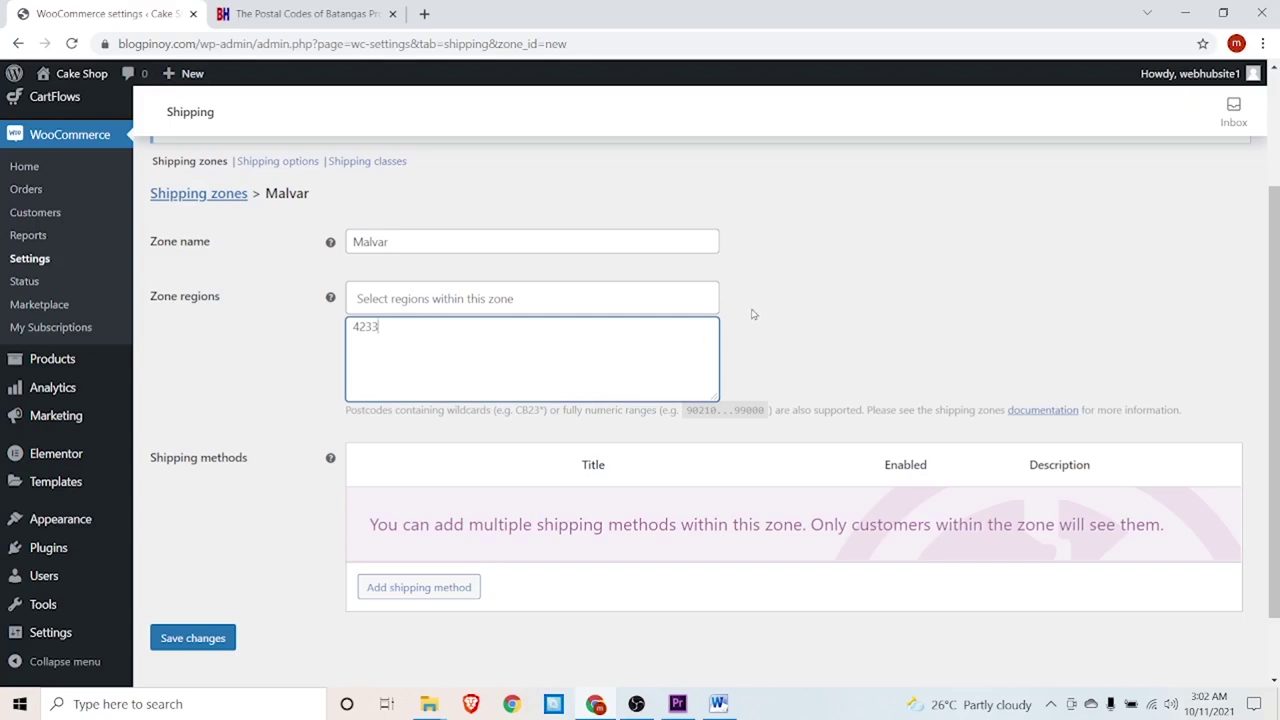
{"action": "left_click", "coordinate": [908, 269]}
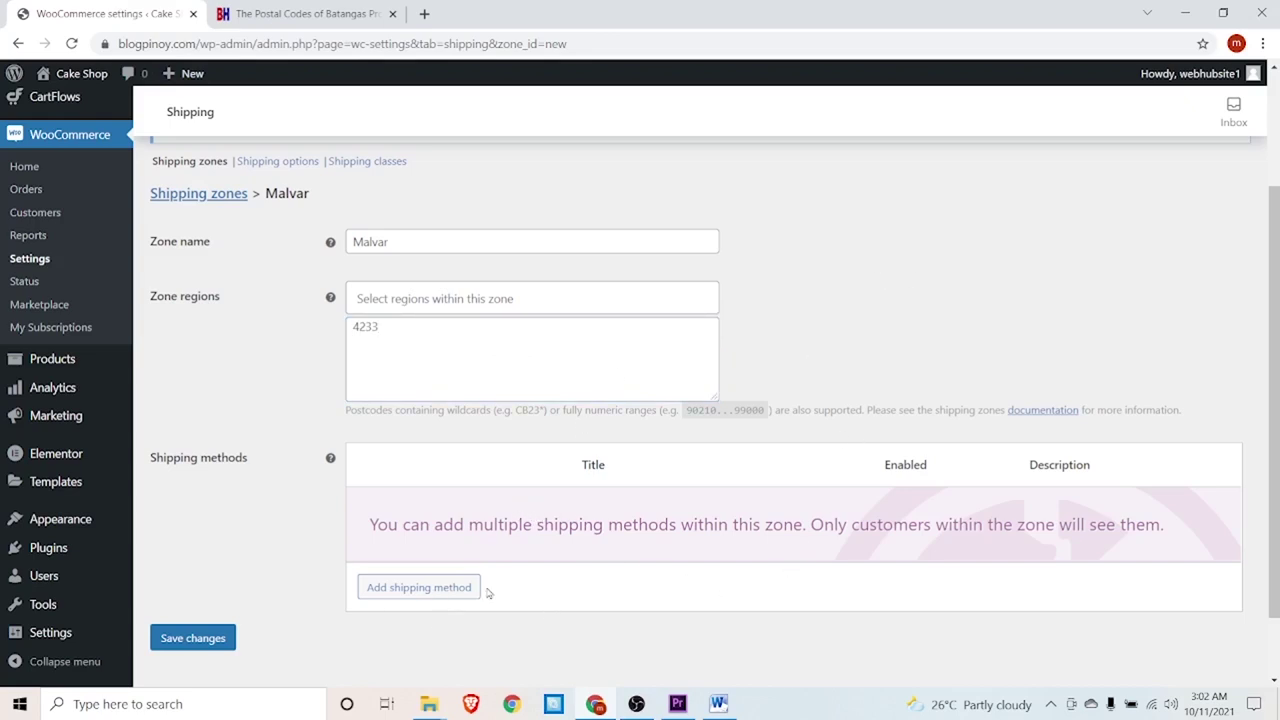
{"action": "left_click", "coordinate": [455, 599]}
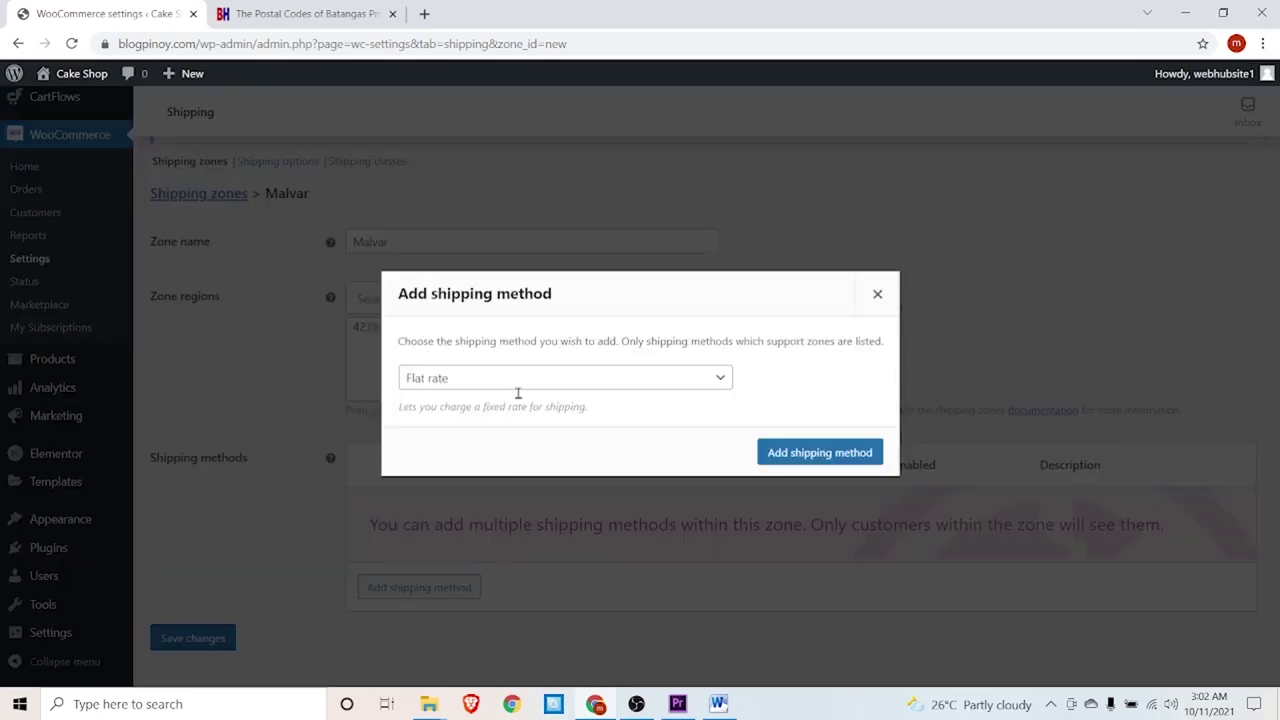
{"action": "left_click", "coordinate": [517, 376]}
{"action": "left_click", "coordinate": [517, 398]}
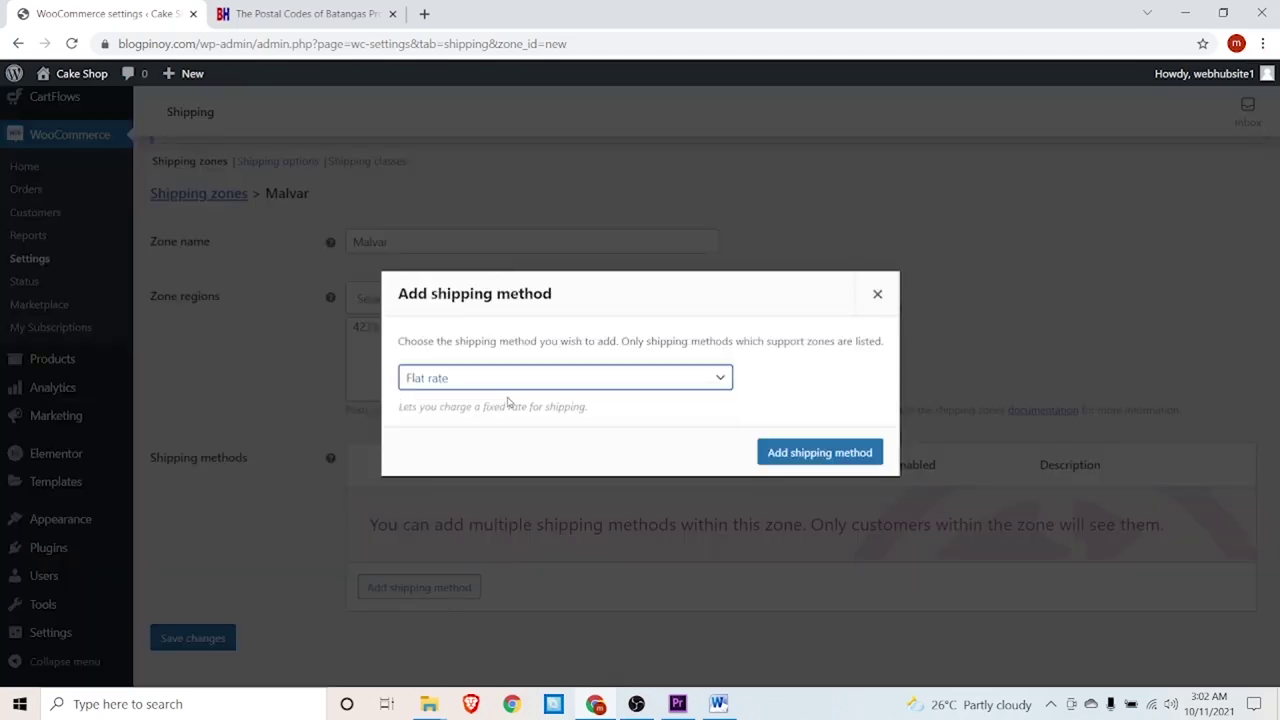
{"action": "left_click", "coordinate": [836, 454]}
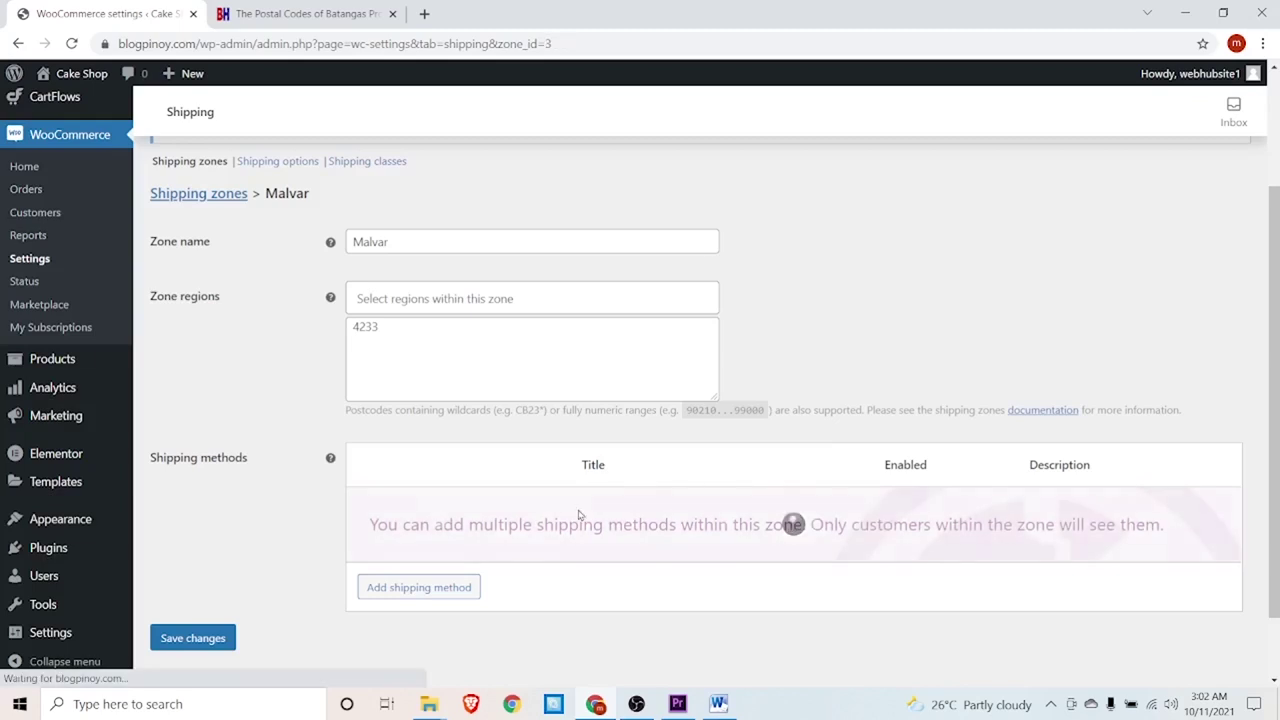
Step: Set the Flat rate's tax status to None and its cost to 80, then save
{"action": "left_click", "coordinate": [406, 531]}
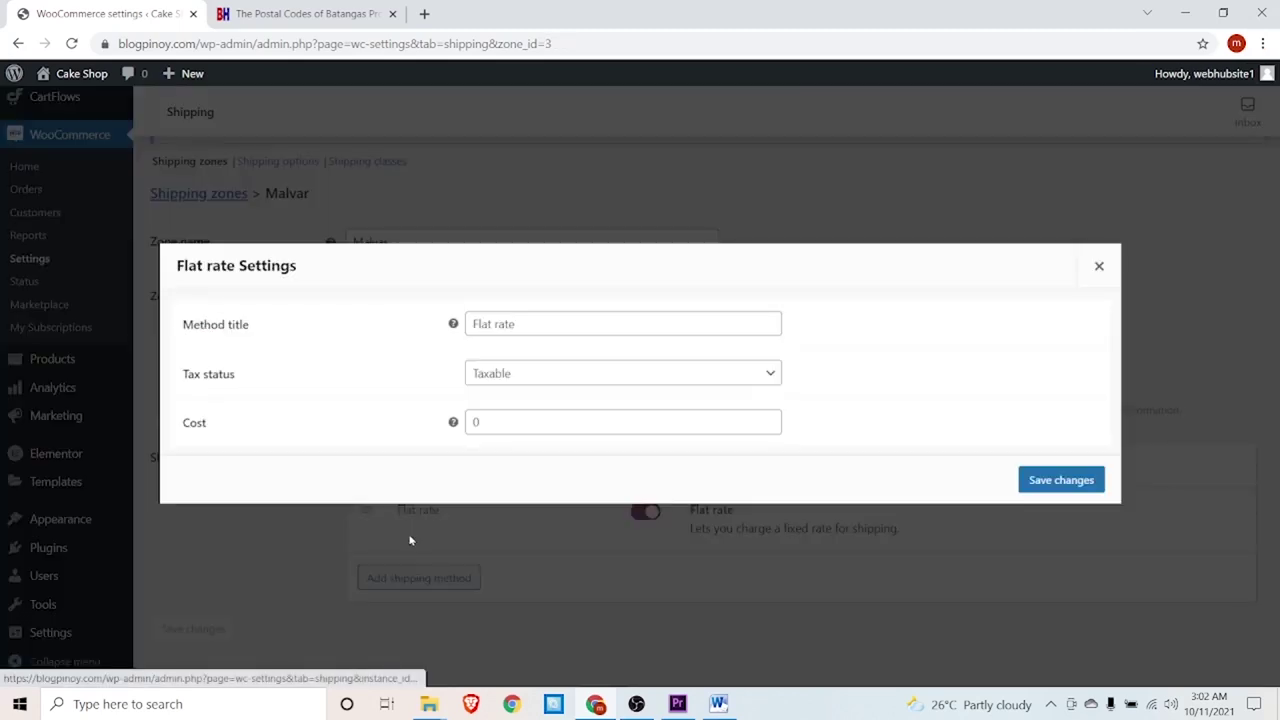
{"action": "left_click", "coordinate": [503, 380]}
{"action": "left_click", "coordinate": [514, 412]}
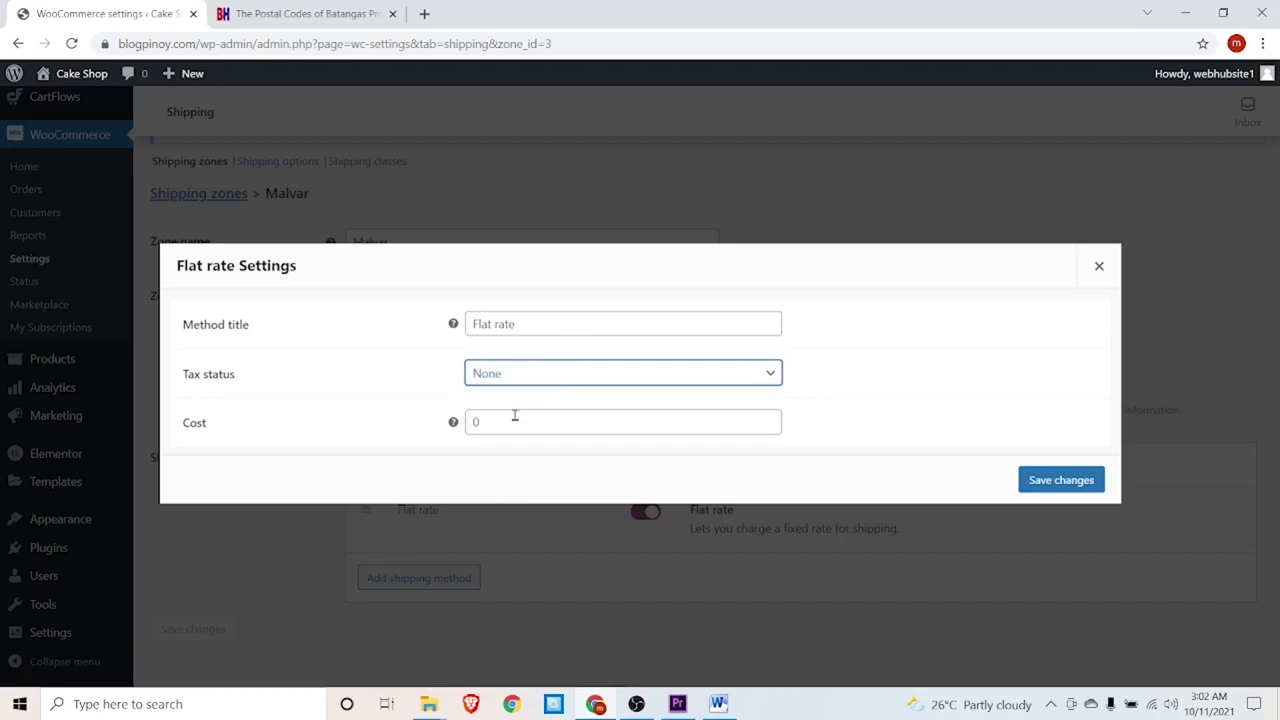
{"action": "left_click", "coordinate": [516, 424]}
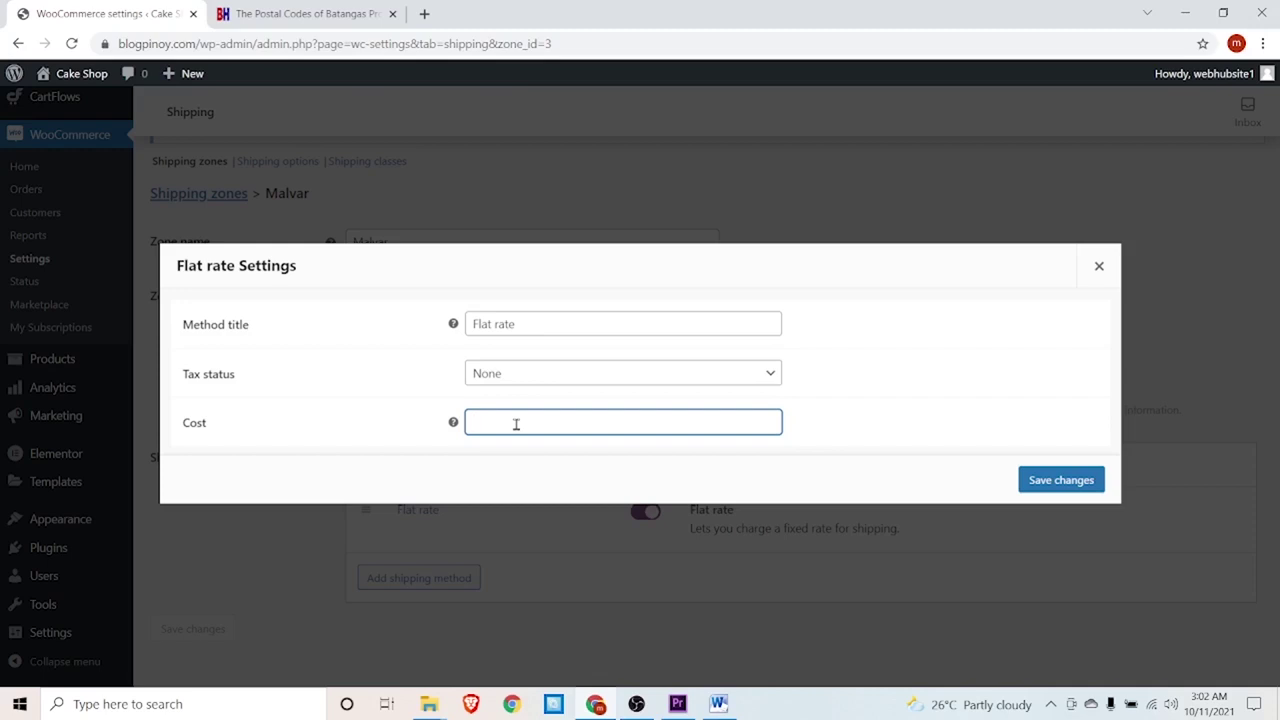
{"action": "type", "text": "80"}
{"action": "left_click", "coordinate": [869, 380]}
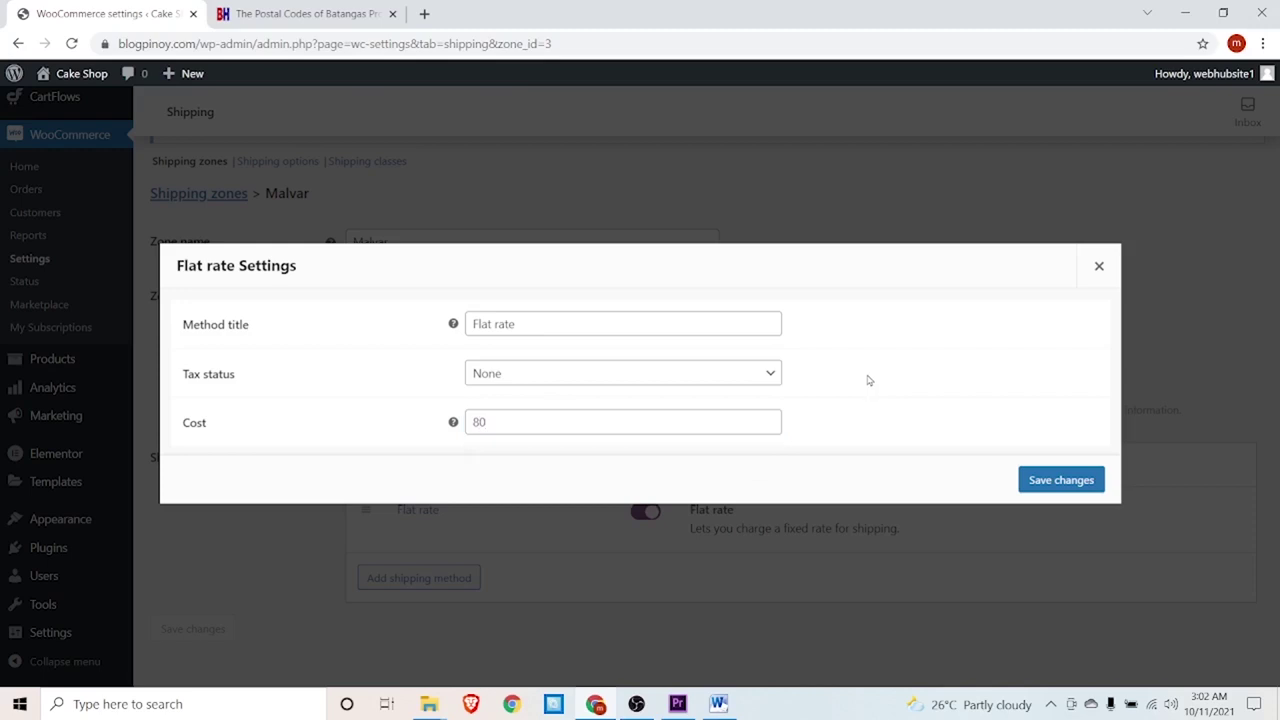
{"action": "left_click", "coordinate": [1072, 488]}
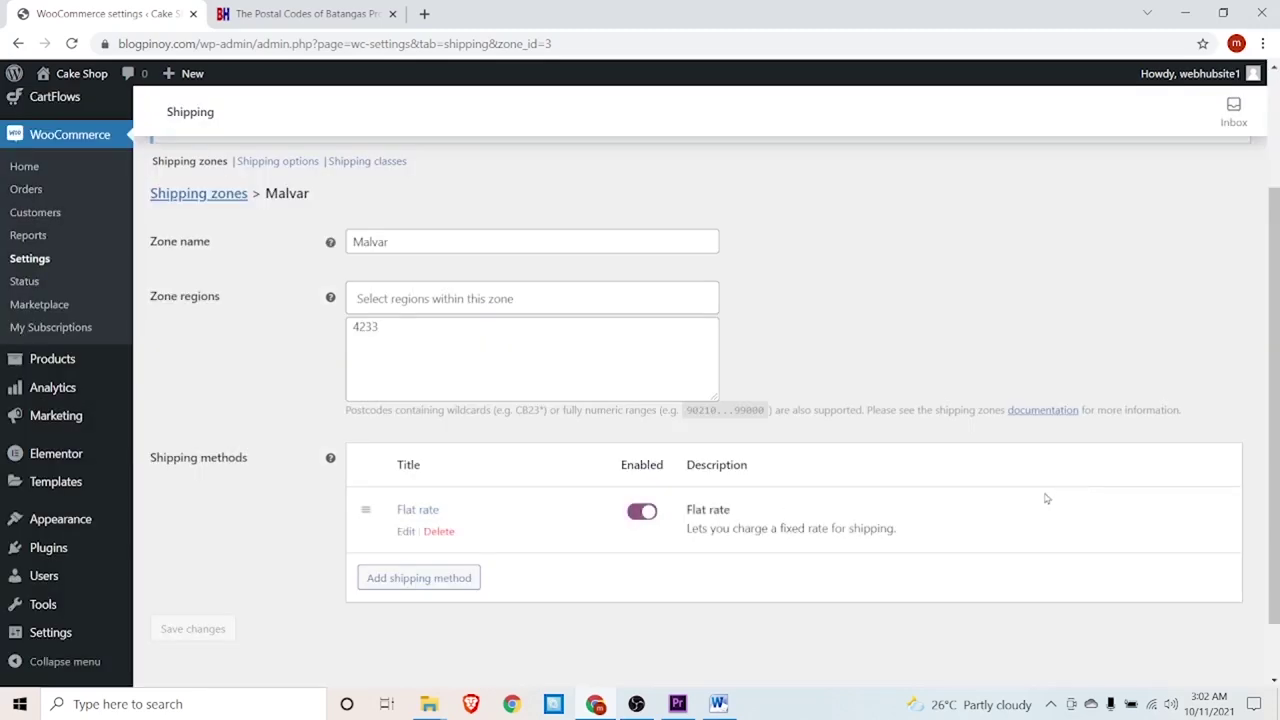
Step: Start a new shipping zone named 'Tanauan and Lipa' with an empty specific-postcode list
{"action": "scroll", "coordinate": [386, 462], "scroll_direction": "down", "scroll_amount": 1}
{"action": "scroll", "coordinate": [263, 506], "scroll_direction": "up", "scroll_amount": 1}
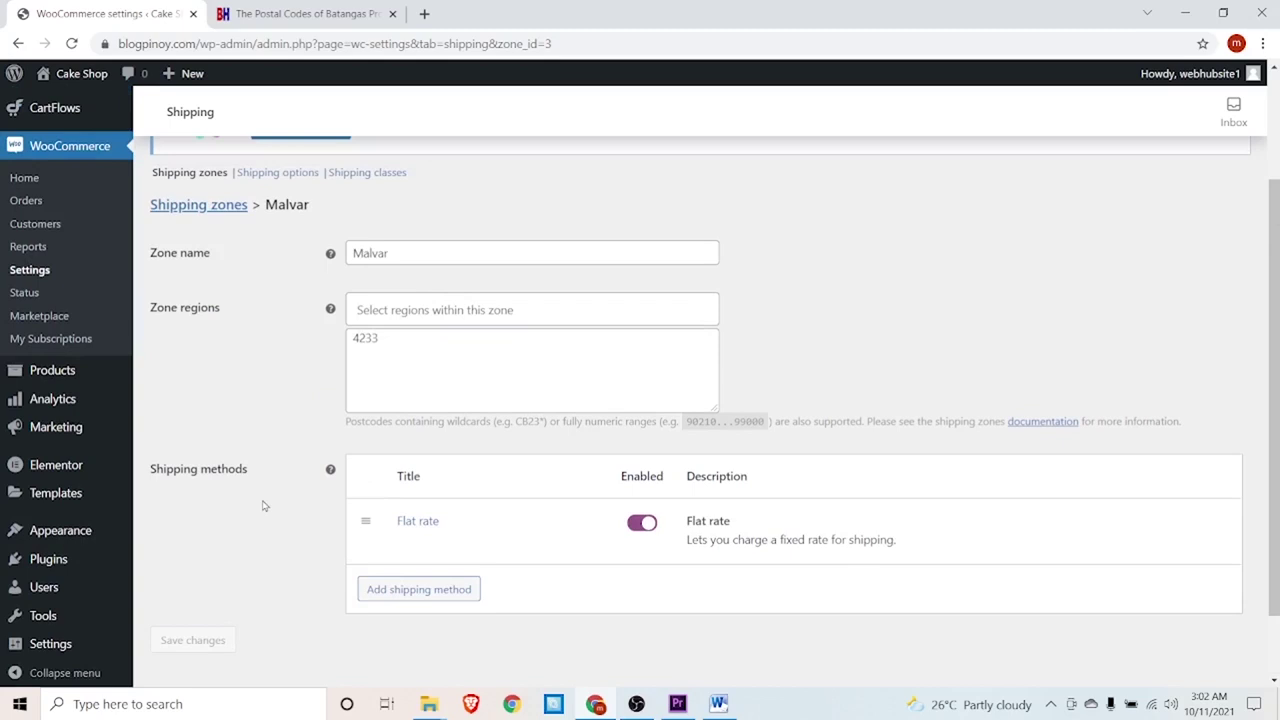
{"action": "left_click", "coordinate": [213, 210]}
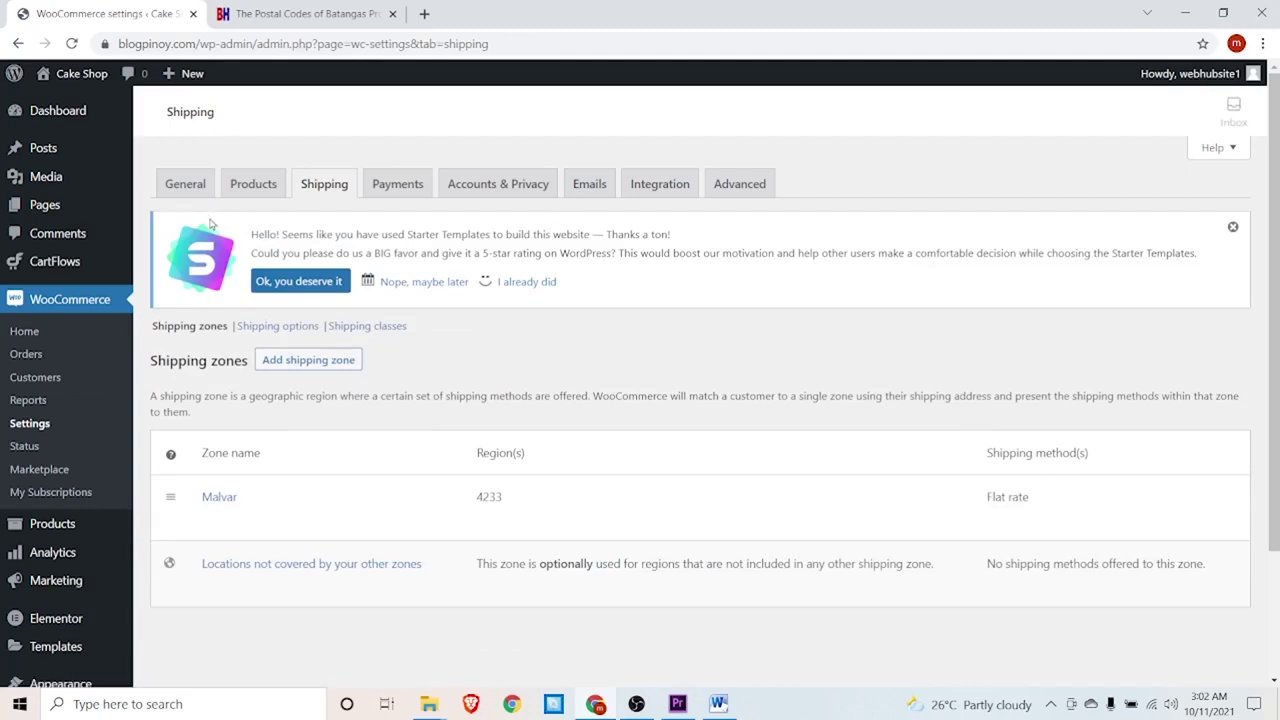
{"action": "left_click", "coordinate": [328, 362]}
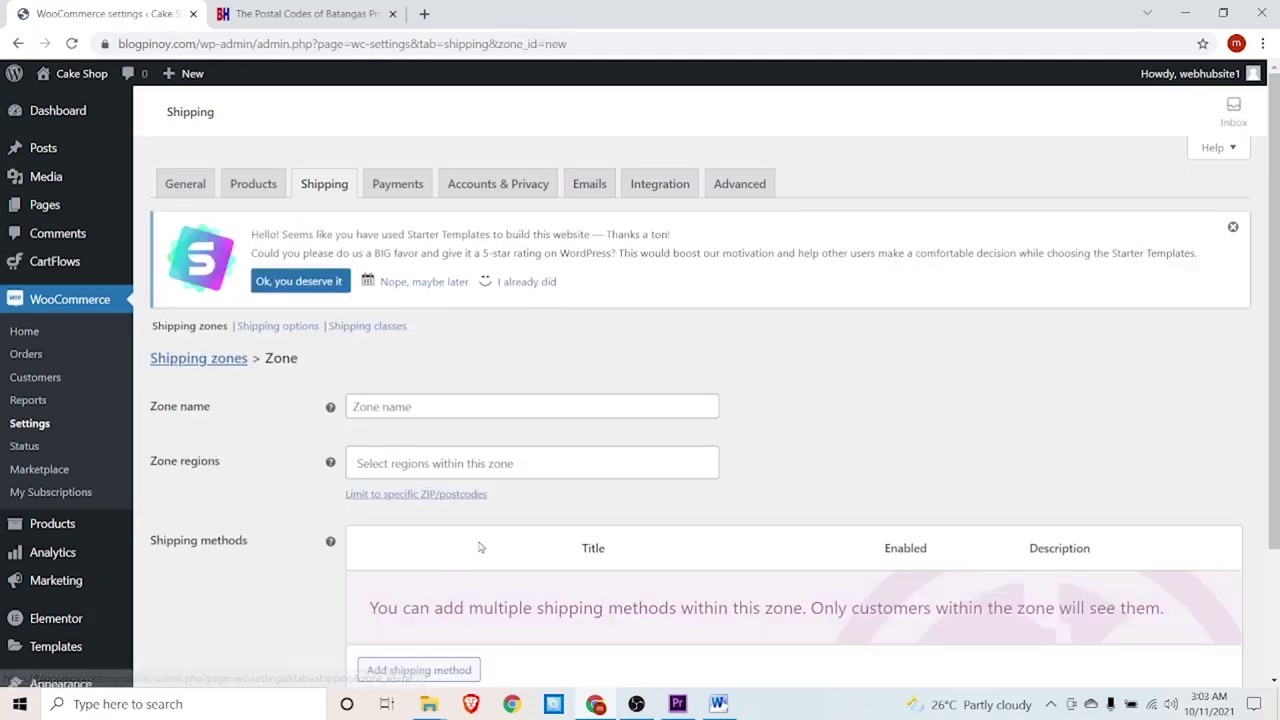
{"action": "scroll", "coordinate": [478, 540], "scroll_direction": "down", "scroll_amount": 1}
{"action": "left_click", "coordinate": [444, 323]}
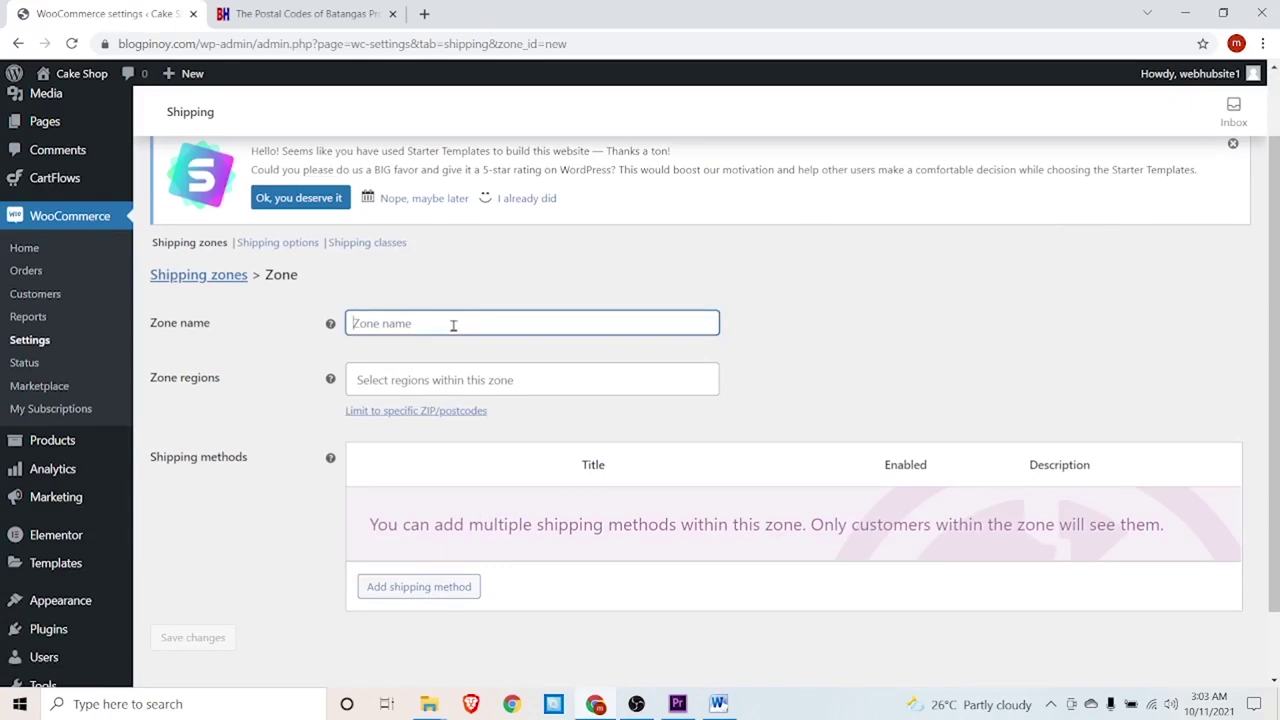
{"action": "type", "text": "Tanauan"}
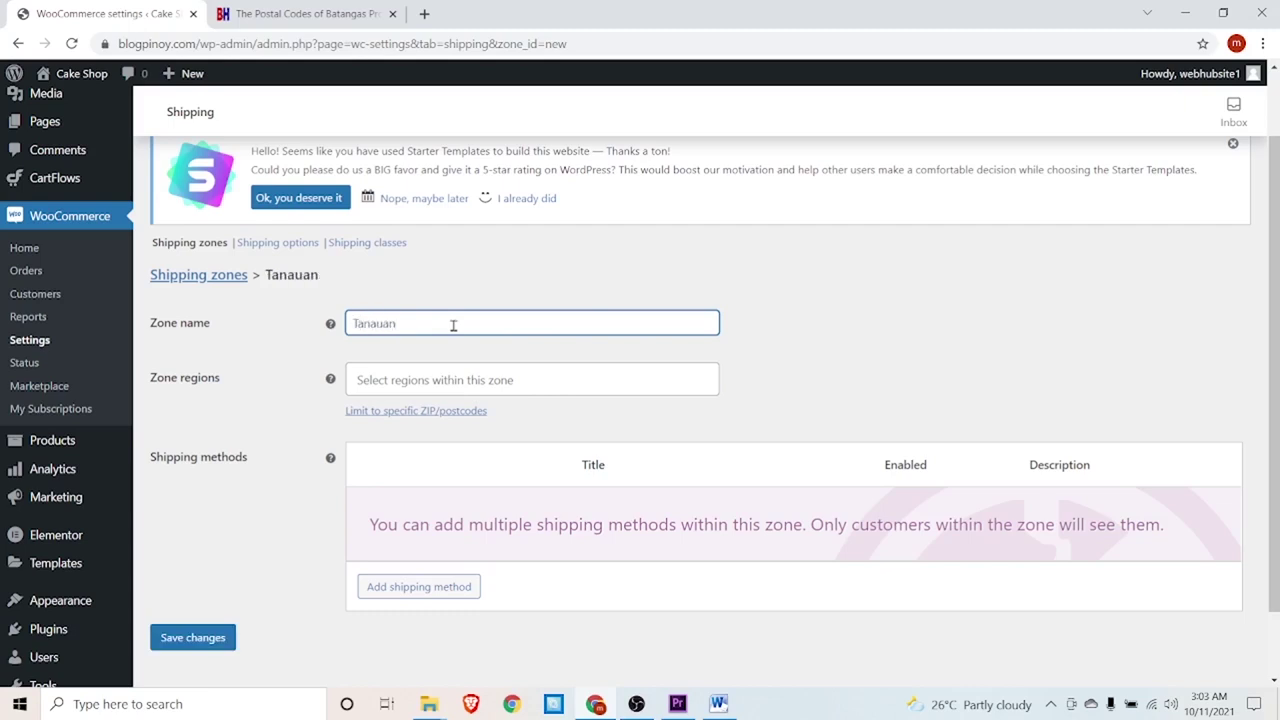
{"action": "type", "text": " and Lipa"}
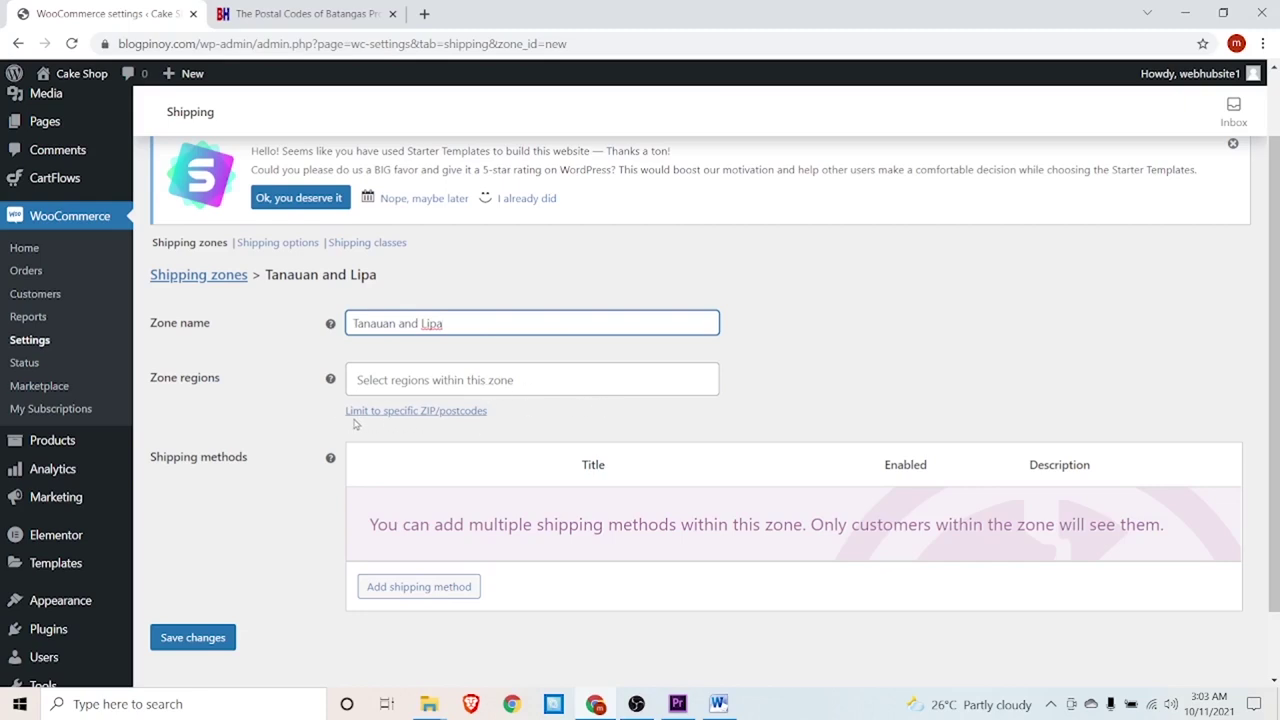
{"action": "left_click", "coordinate": [386, 412]}
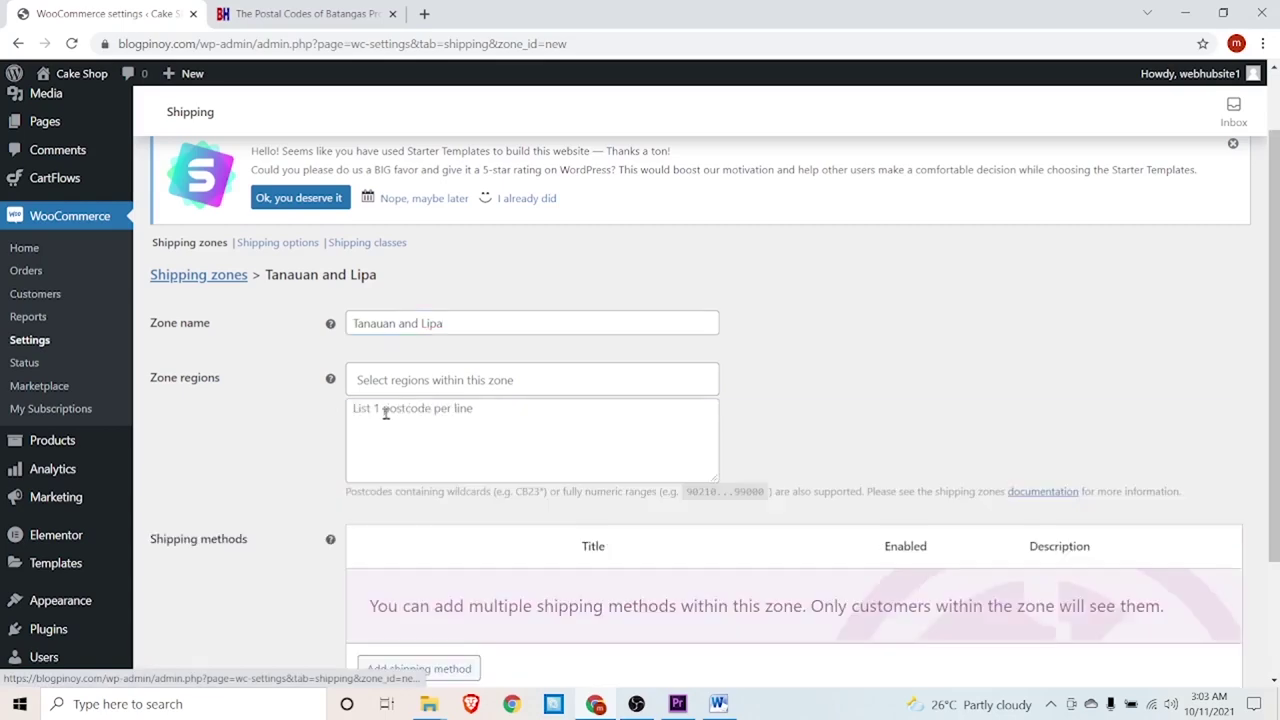
{"action": "left_click", "coordinate": [400, 408]}
{"action": "left_click", "coordinate": [320, 12]}
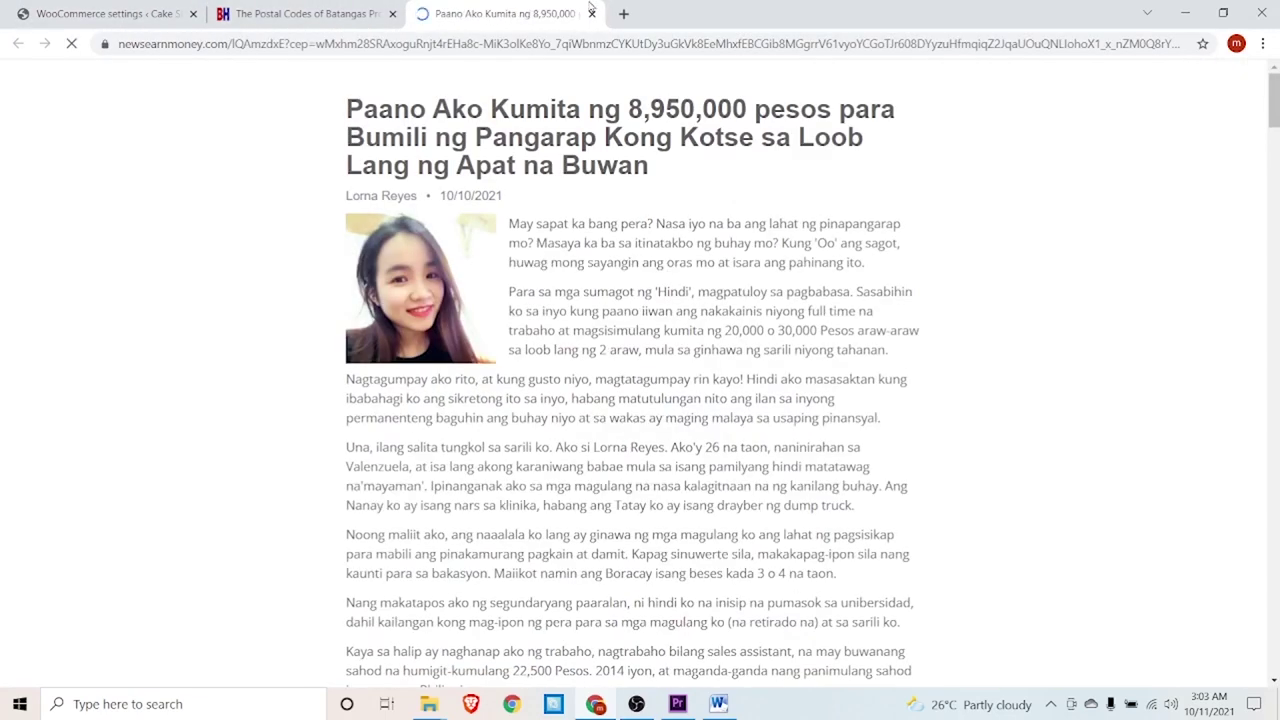
Step: Copy Lipa City's postcode 4217 into the zone's postcode list, then return to the Batangas list
{"action": "key", "text": "ctrl+w"}
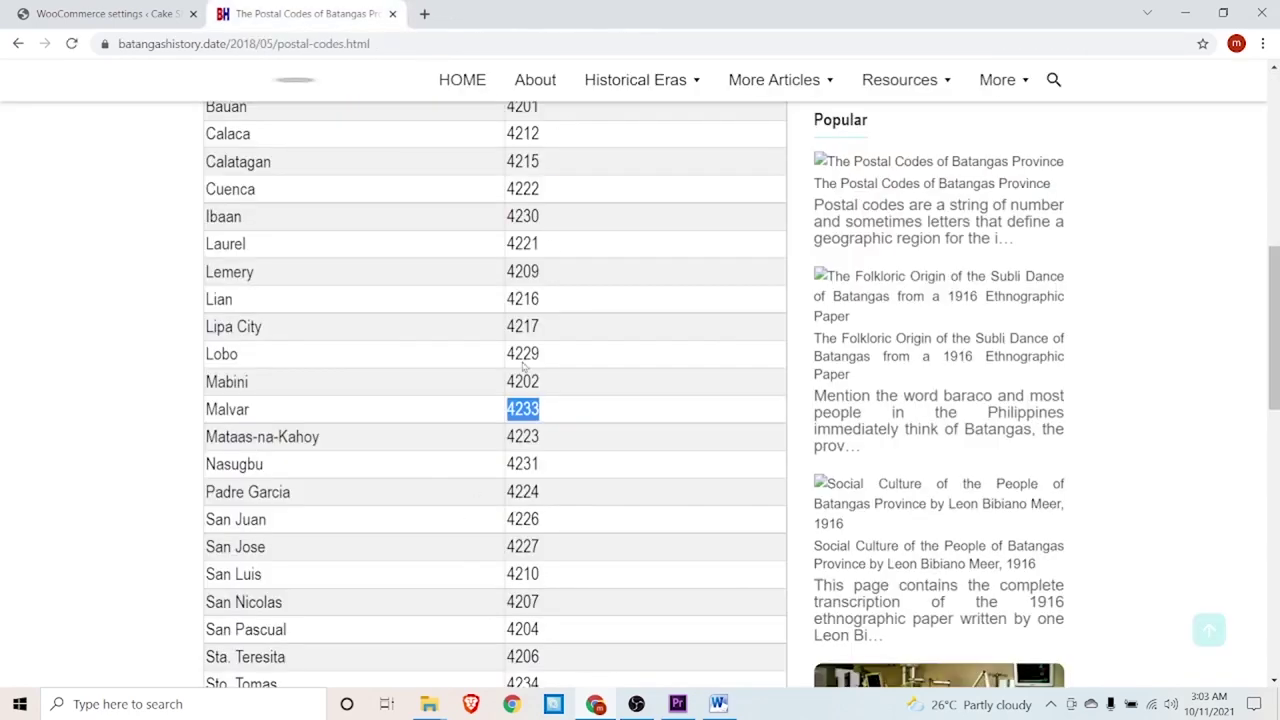
{"action": "left_click_drag", "start_coordinate": [547, 331], "coordinate": [507, 333]}
{"action": "key", "text": "ctrl+c"}
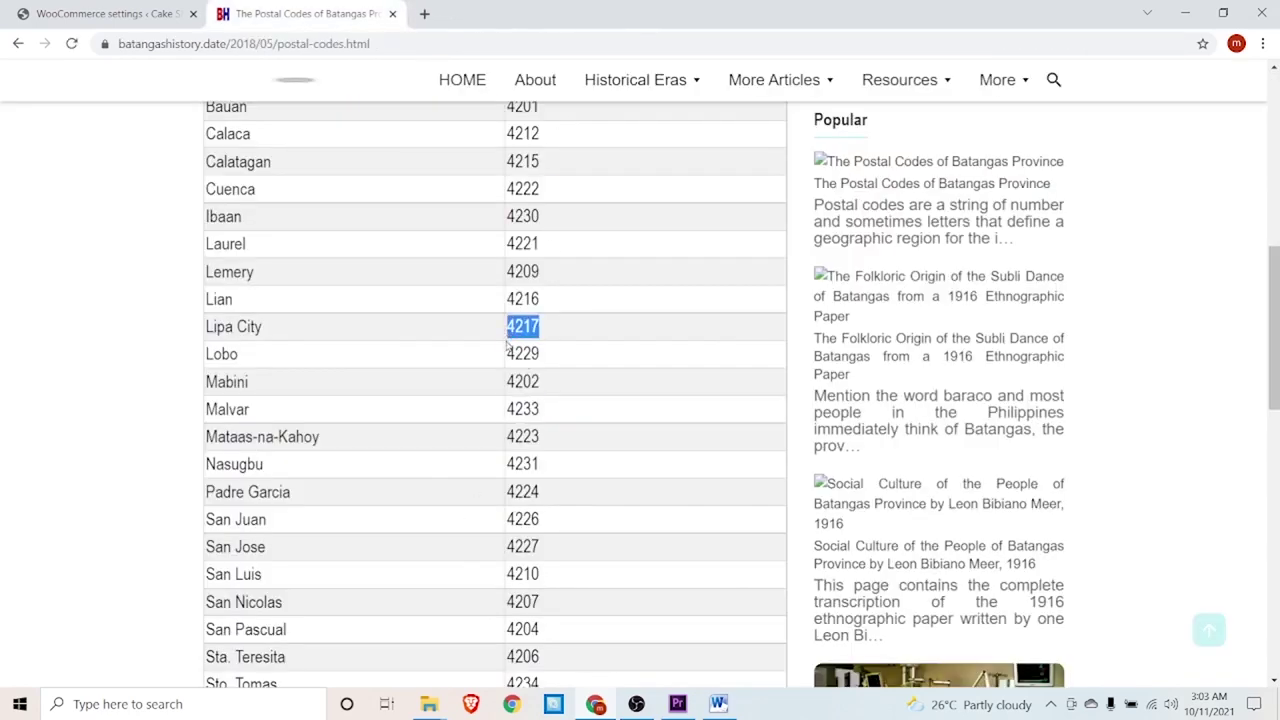
{"action": "left_click", "coordinate": [110, 12]}
{"action": "key", "text": "ctrl+v"}
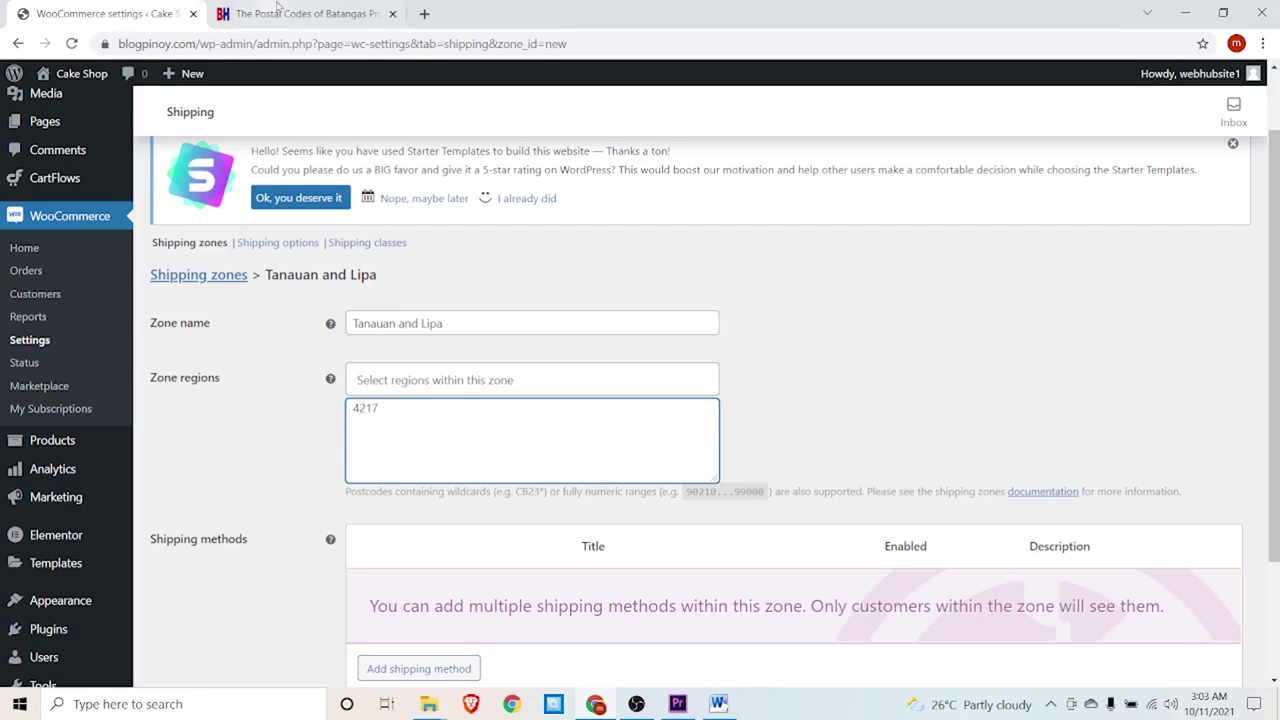
{"action": "left_click", "coordinate": [285, 14]}
{"action": "scroll", "coordinate": [389, 460], "scroll_direction": "down", "scroll_amount": 3}
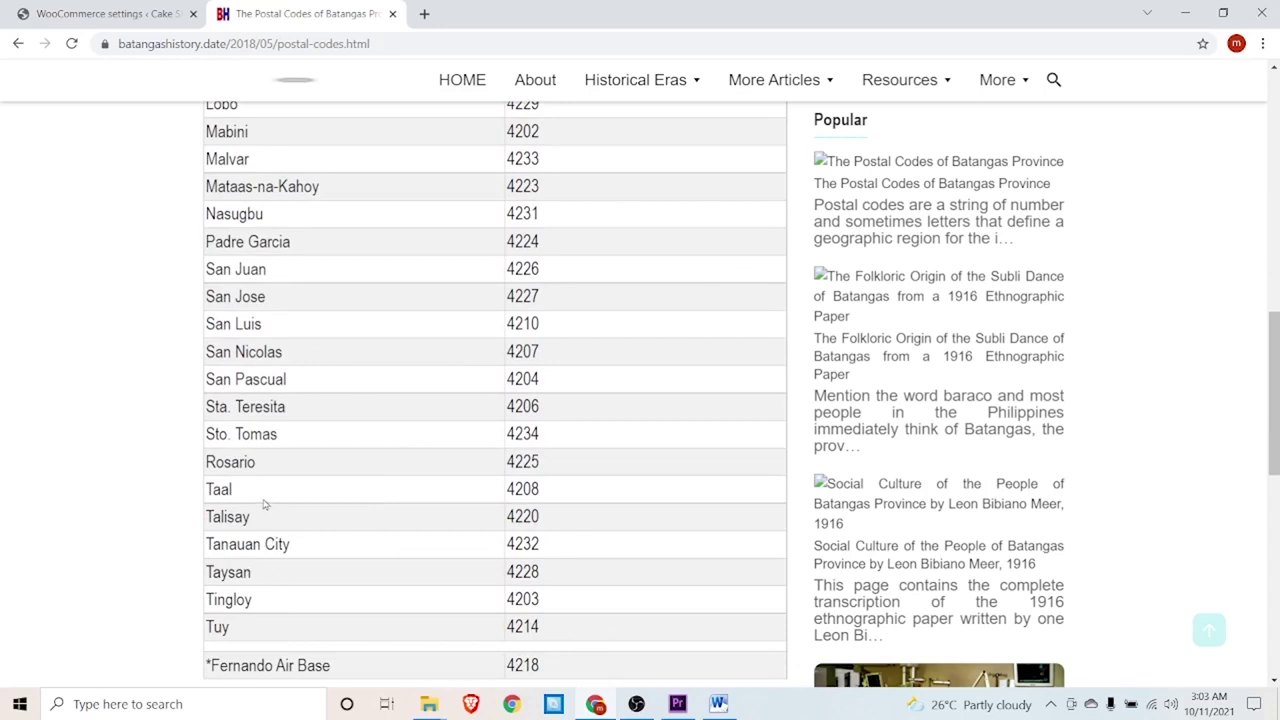
{"action": "scroll", "coordinate": [265, 505], "scroll_direction": "down", "scroll_amount": 1}
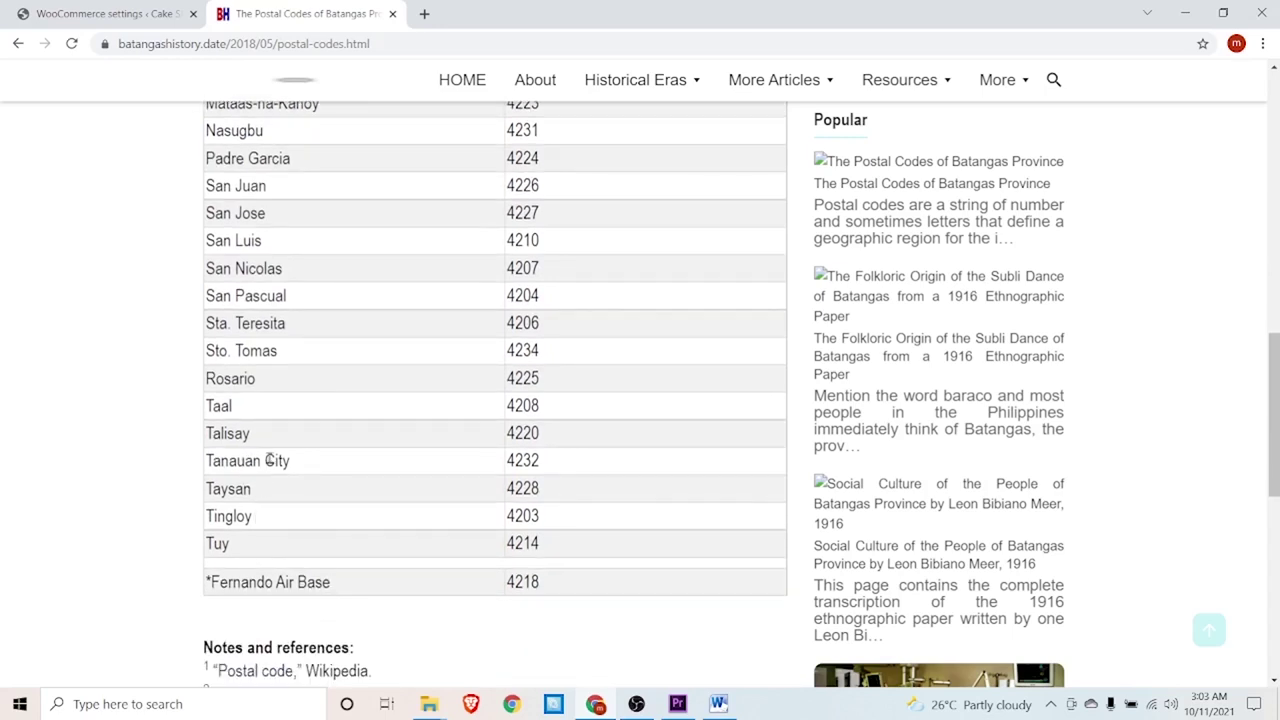
Step: Add Tanauan City's postcode 4232 as a second line in the zone's postcode list
{"action": "left_click_drag", "start_coordinate": [547, 465], "coordinate": [507, 461]}
{"action": "key", "text": "ctrl+c"}
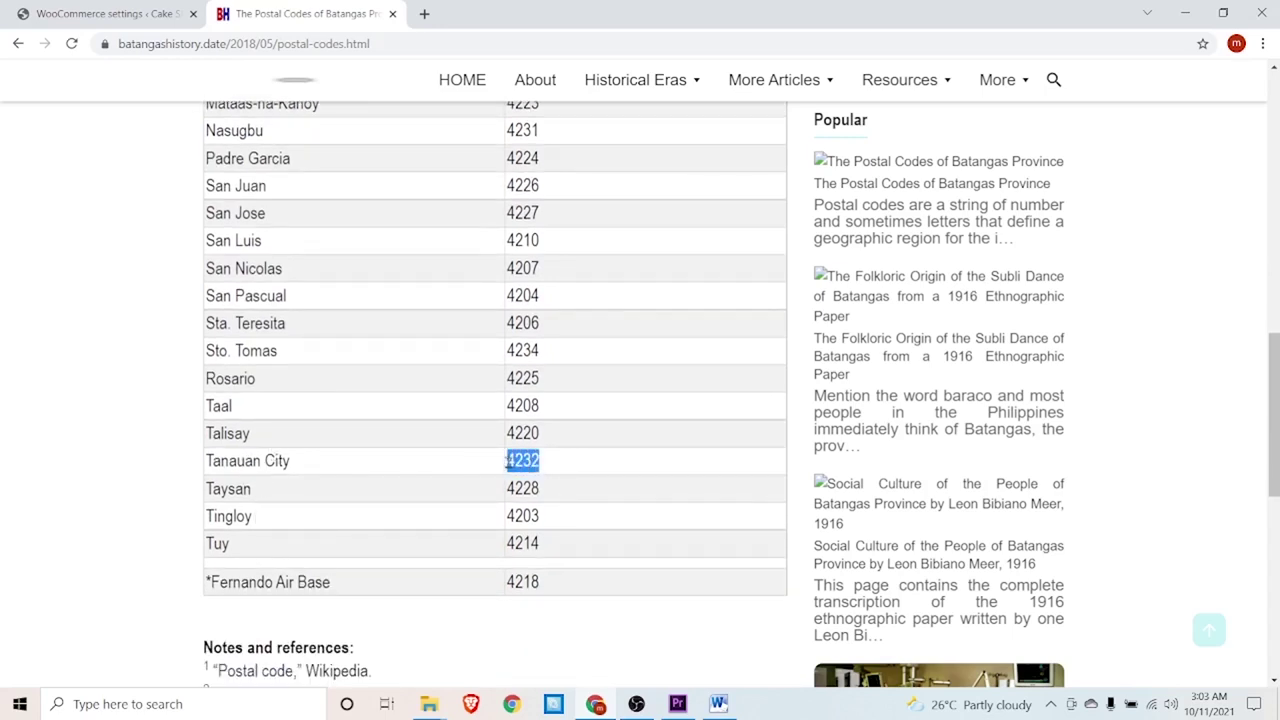
{"action": "left_click", "coordinate": [120, 13]}
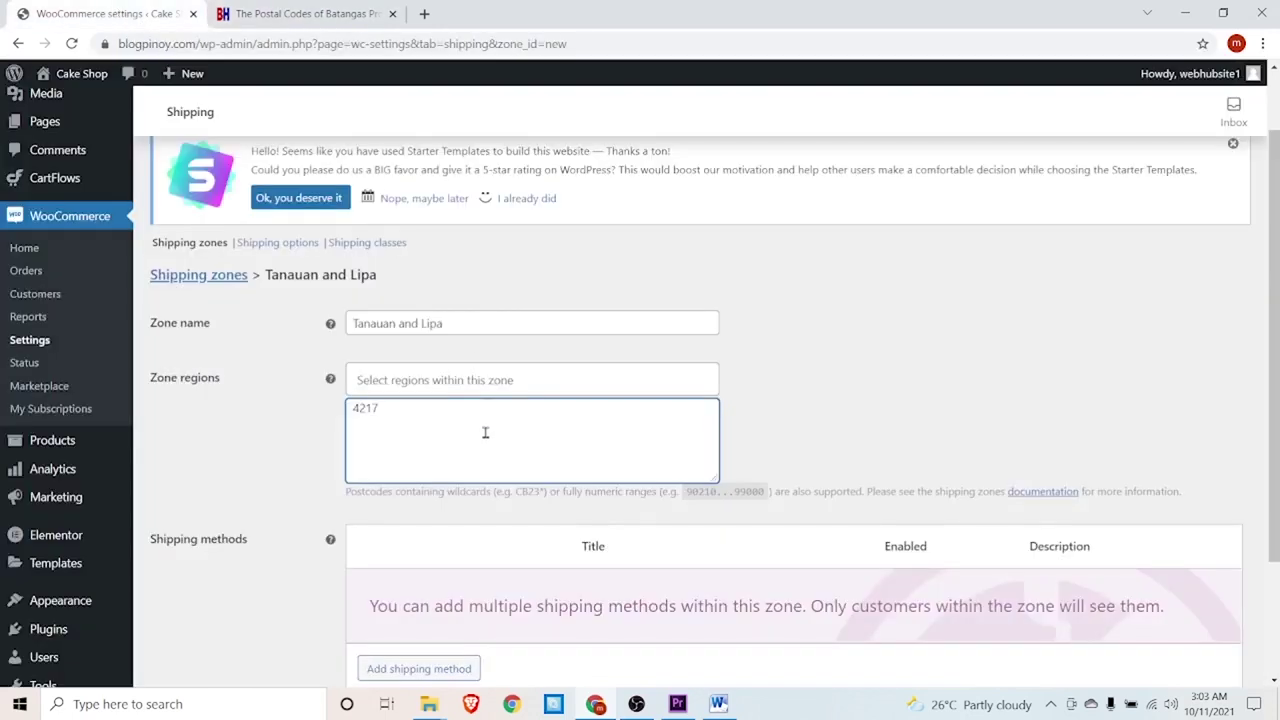
{"action": "key", "text": "ctrl+v"}
{"action": "left_click", "coordinate": [783, 408]}
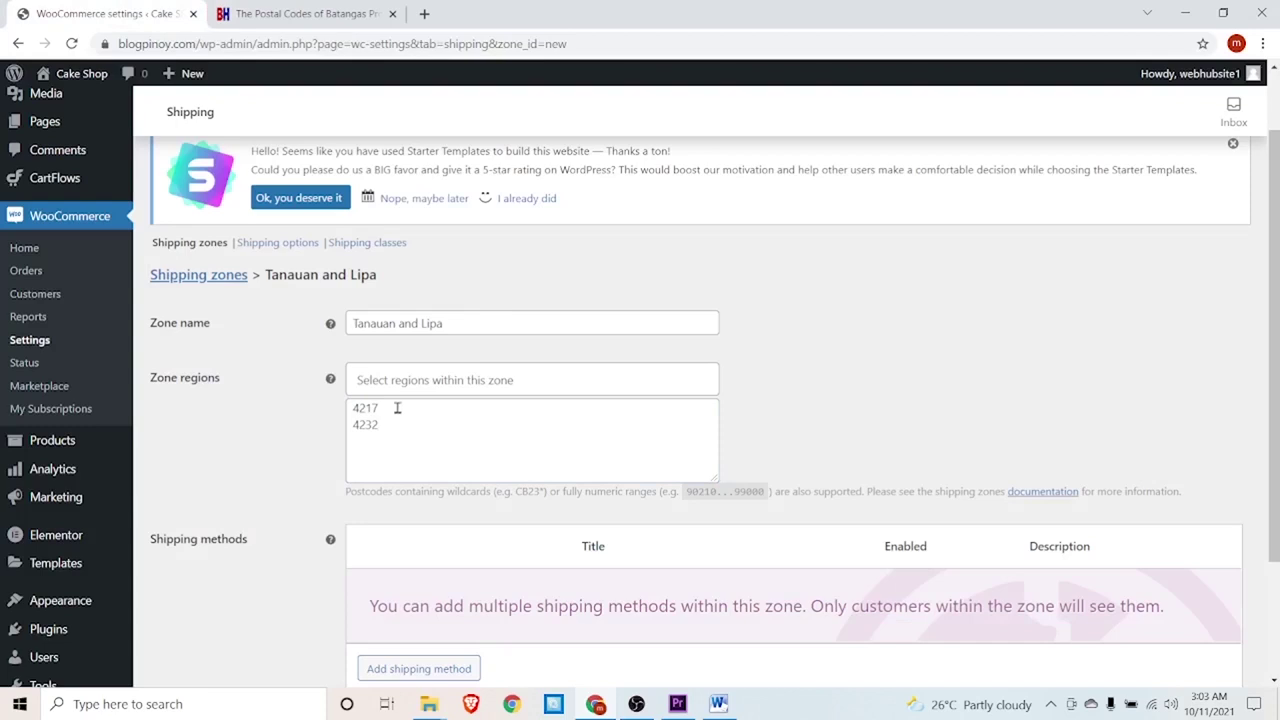
{"action": "scroll", "coordinate": [566, 507], "scroll_direction": "down", "scroll_amount": 2}
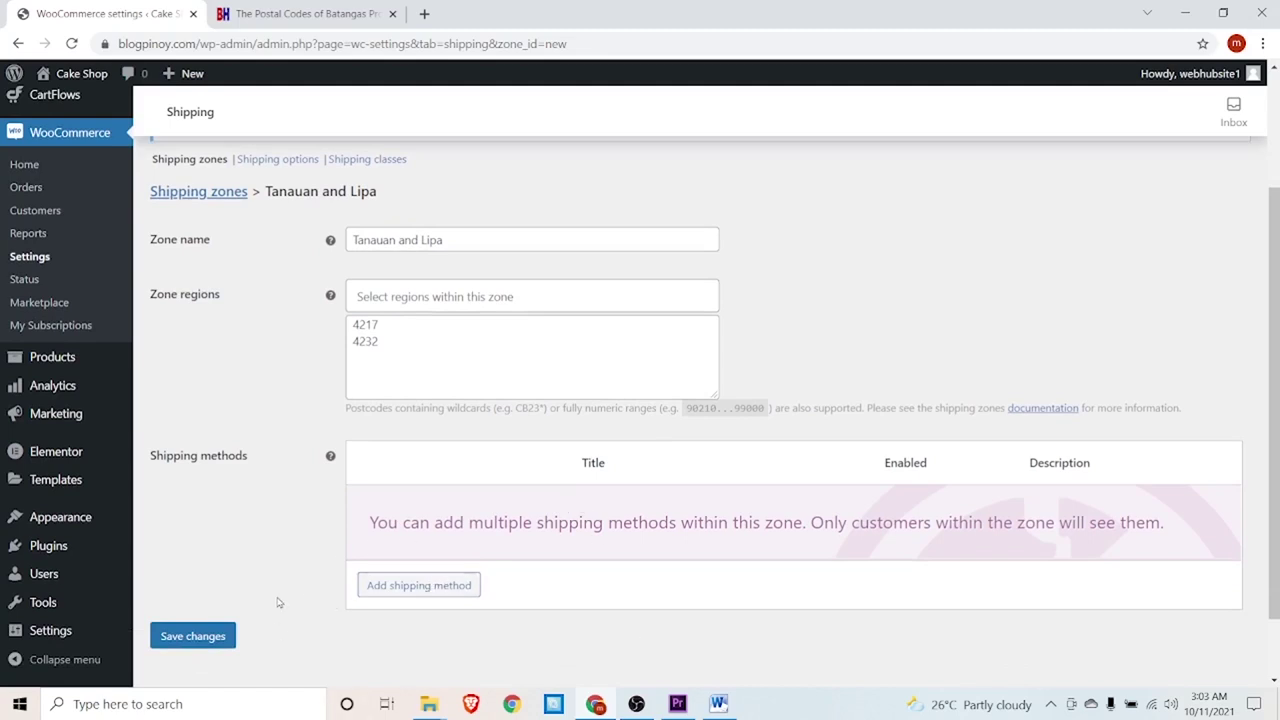
Step: Add a Flat rate shipping method to the Tanauan and Lipa zone
{"action": "left_click", "coordinate": [447, 590]}
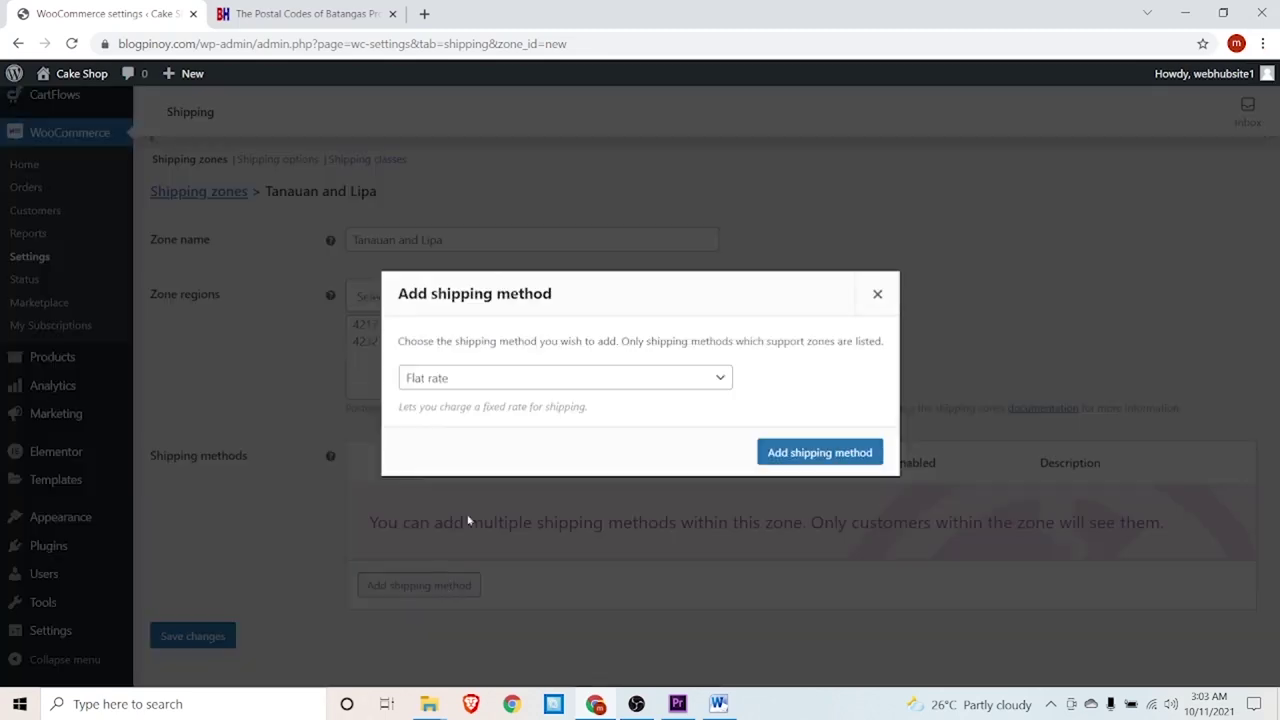
{"action": "left_click", "coordinate": [496, 372]}
{"action": "left_click", "coordinate": [476, 399]}
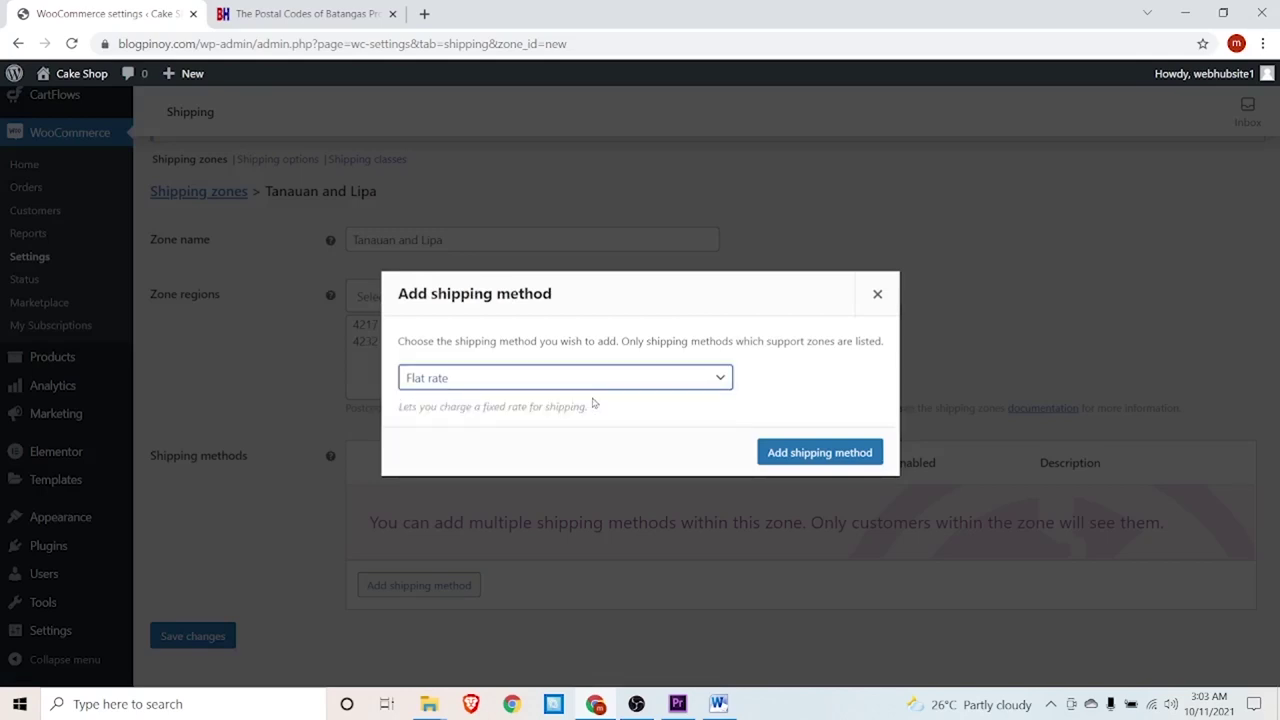
{"action": "left_click", "coordinate": [781, 452]}
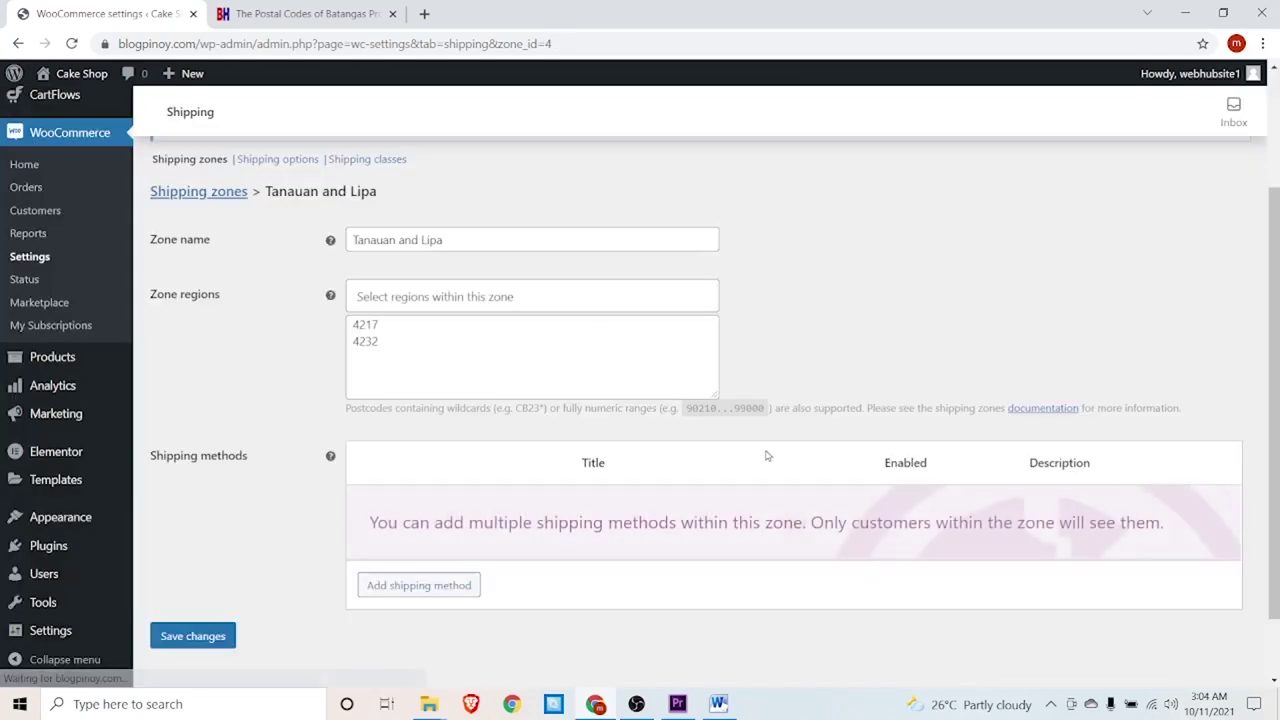
Step: Set the Flat rate's tax status to None and its cost to 100, then save
{"action": "scroll", "coordinate": [706, 449], "scroll_direction": "down", "scroll_amount": 1}
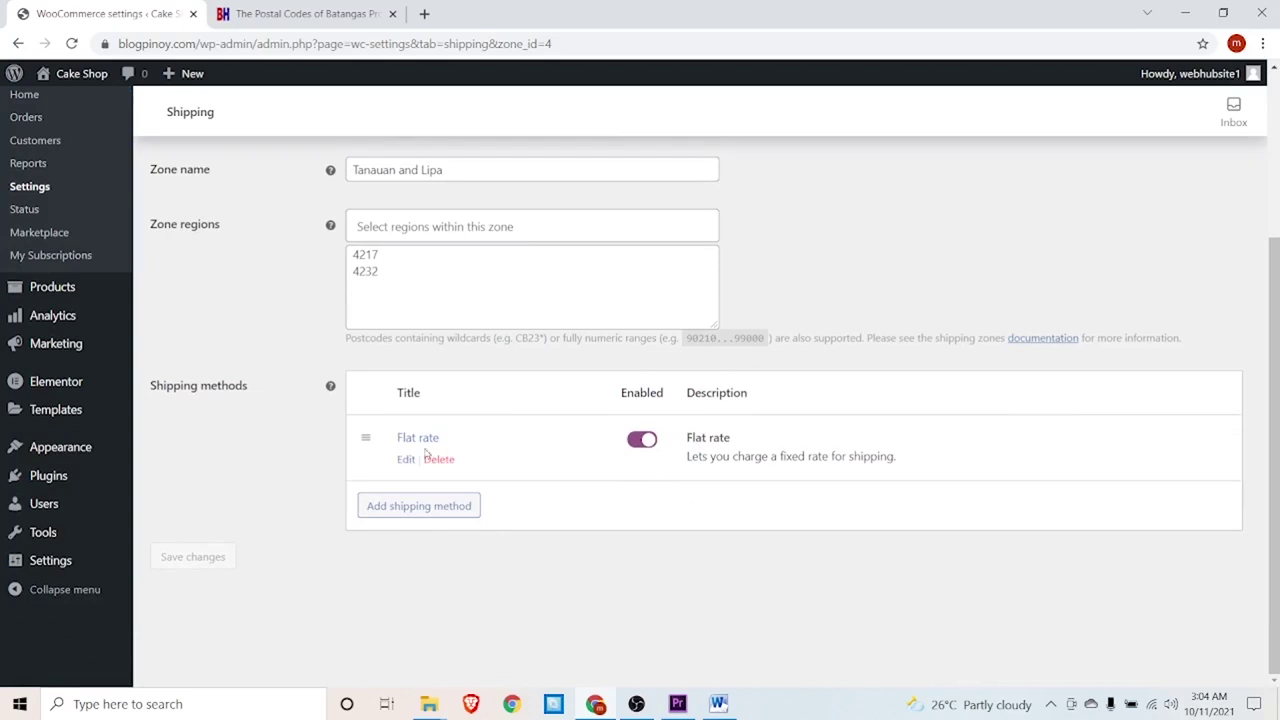
{"action": "left_click", "coordinate": [404, 459]}
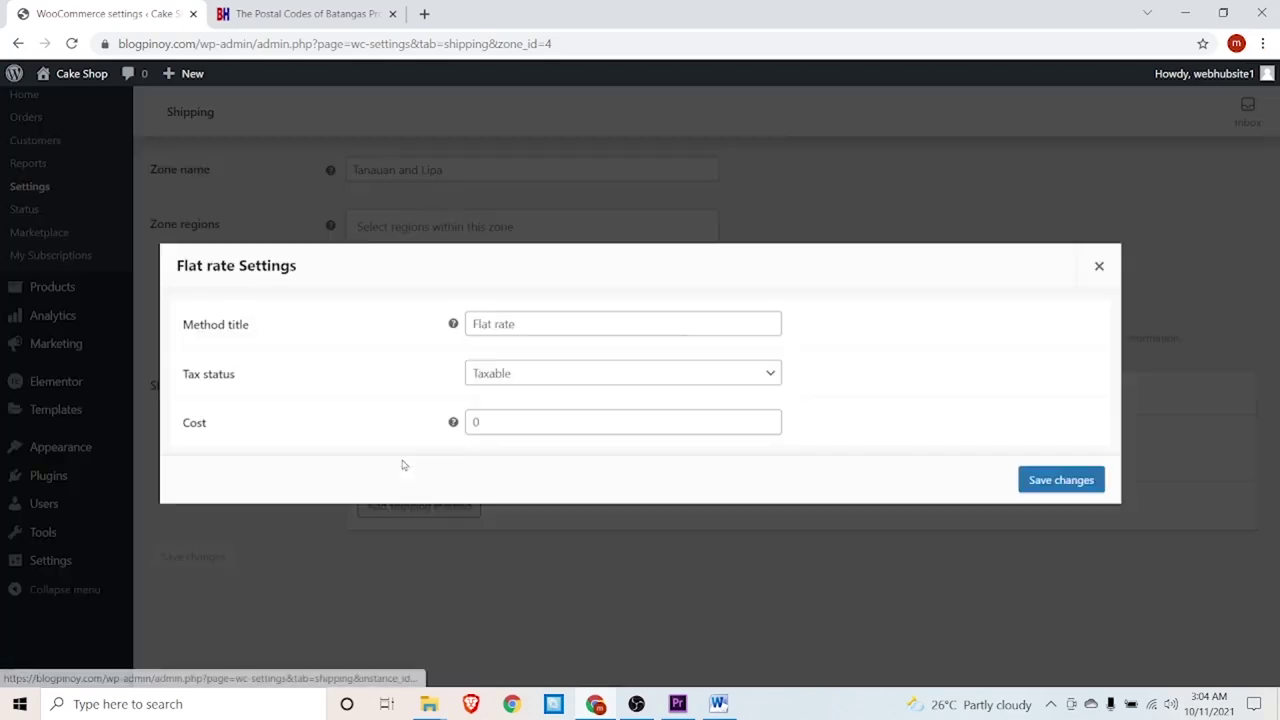
{"action": "left_click", "coordinate": [486, 378]}
{"action": "left_click", "coordinate": [511, 412]}
{"action": "left_click", "coordinate": [514, 426]}
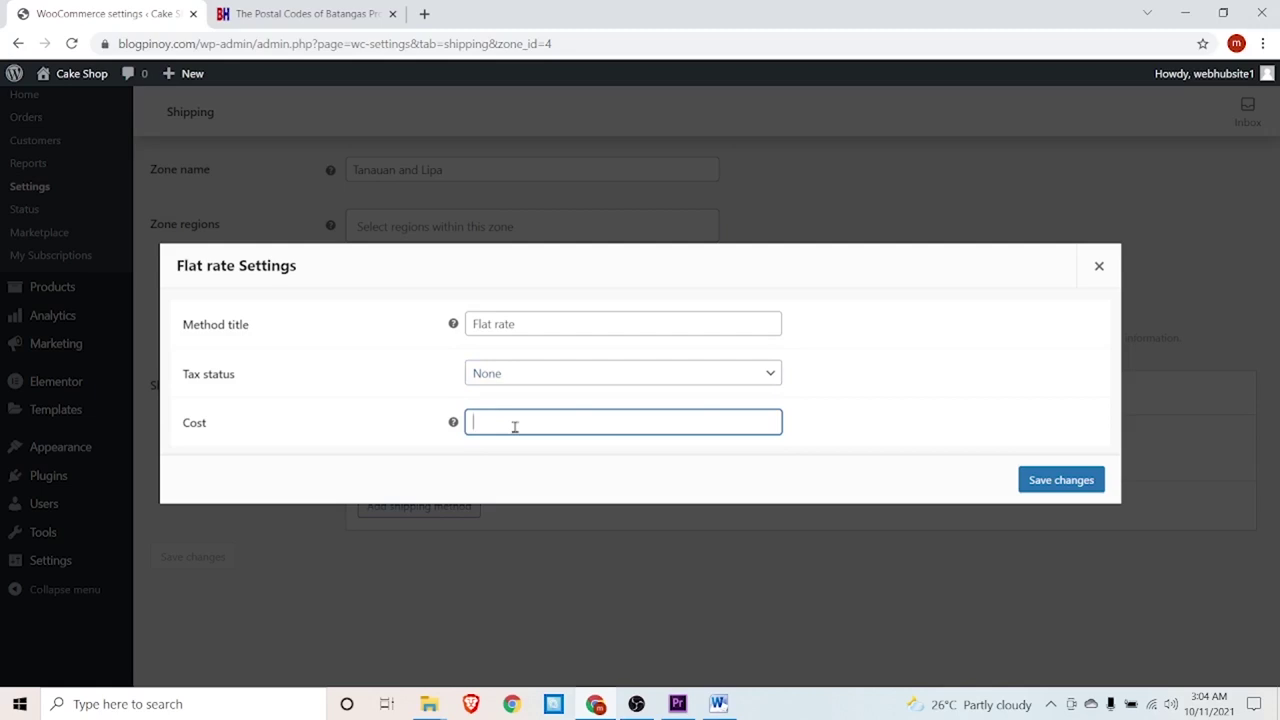
{"action": "type", "text": "100"}
{"action": "left_click", "coordinate": [1072, 481]}
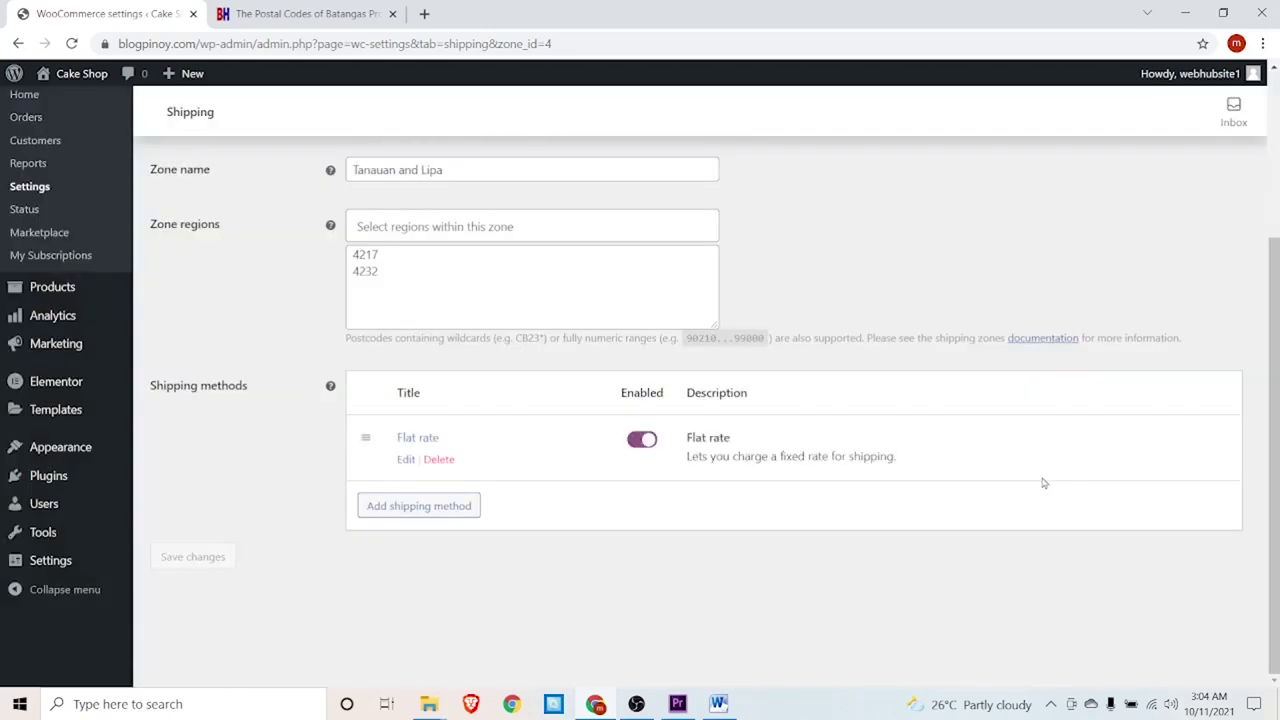
{"action": "scroll", "coordinate": [1043, 483], "scroll_direction": "up", "scroll_amount": 3}
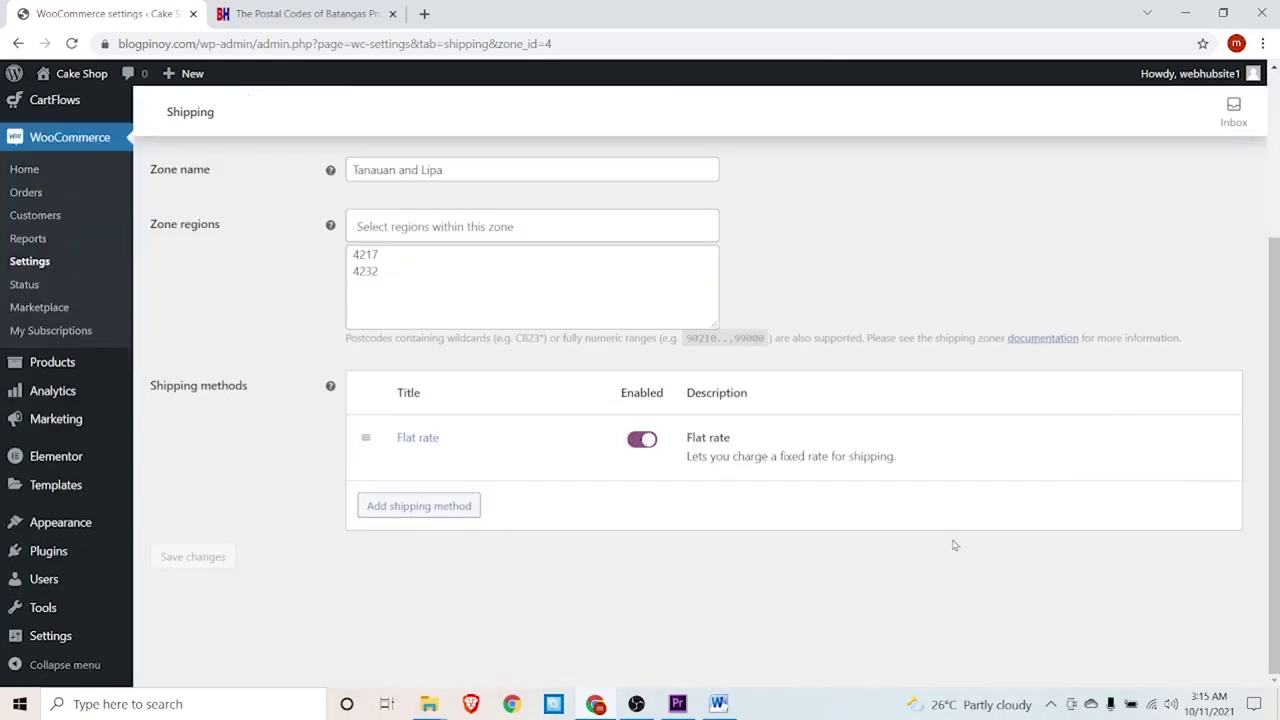
{"action": "scroll", "coordinate": [954, 545], "scroll_direction": "up", "scroll_amount": 3}
Step: Open the Cake Shop storefront in a new browser tab
{"action": "mouse_move", "coordinate": [82, 74]}
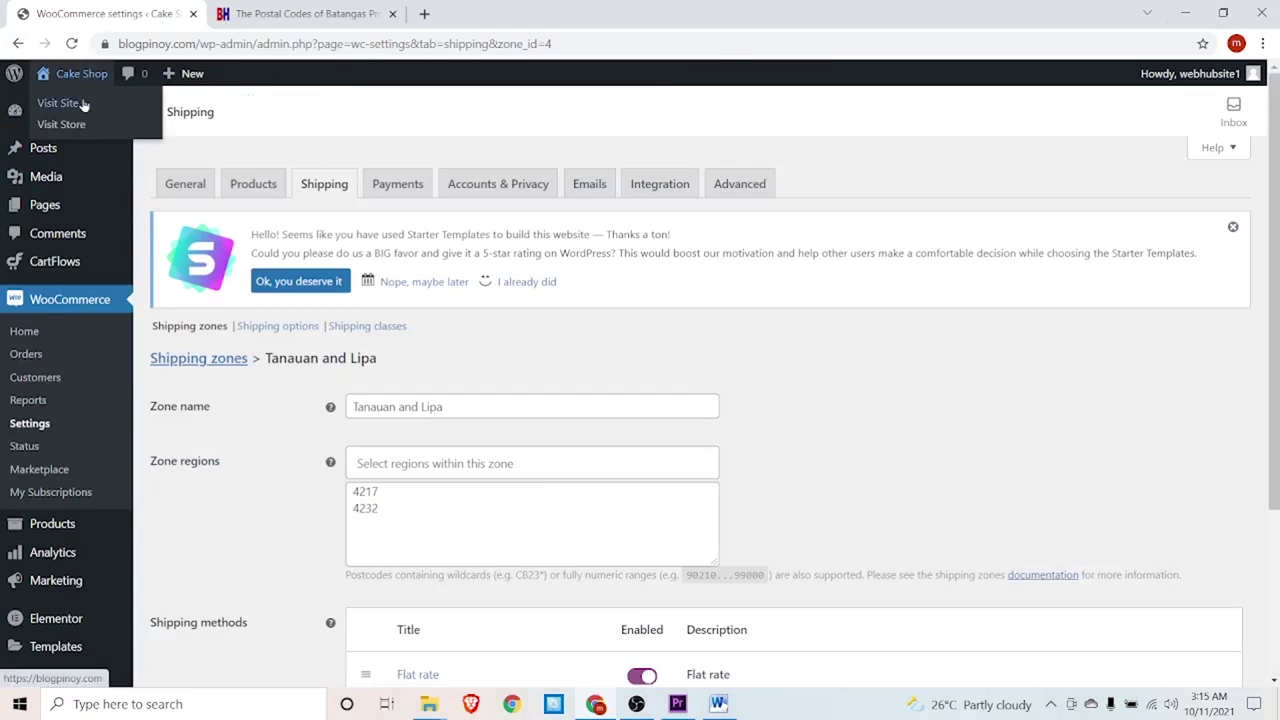
{"action": "right_click", "coordinate": [83, 104]}
{"action": "left_click", "coordinate": [148, 109]}
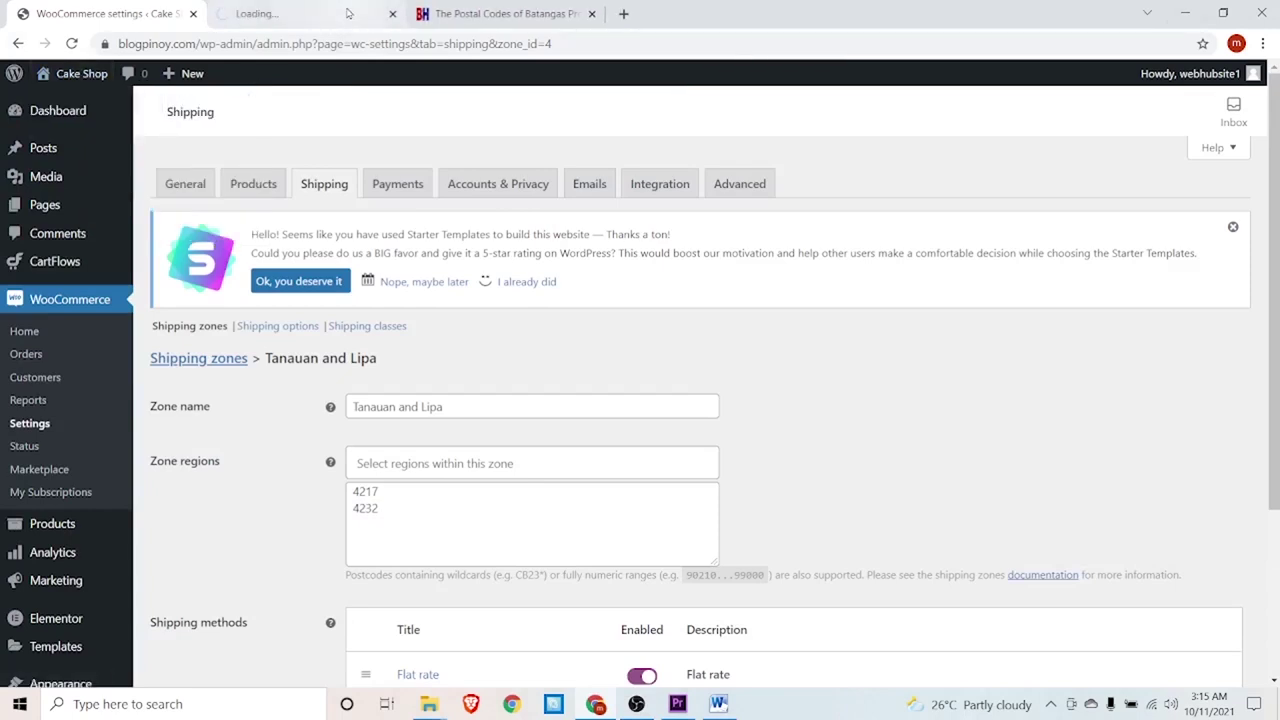
{"action": "left_click", "coordinate": [348, 13]}
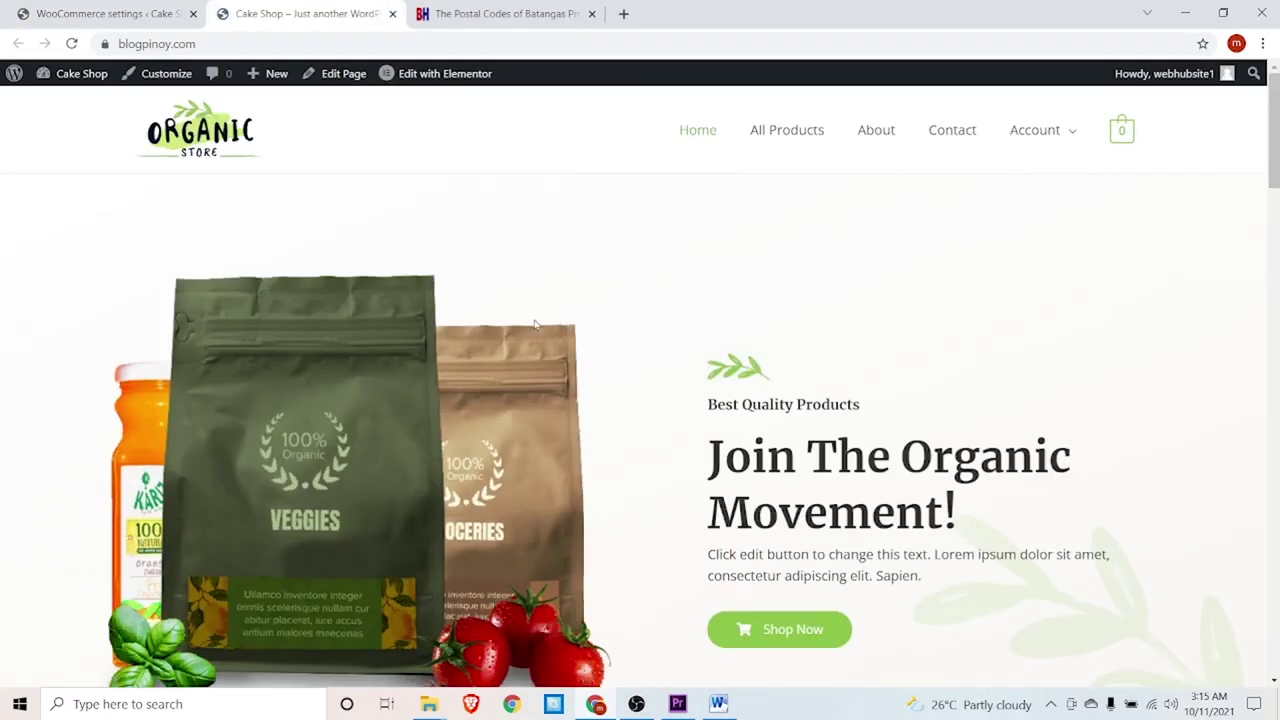
{"action": "scroll", "coordinate": [640, 300], "scroll_direction": "down", "scroll_amount": 1}
{"action": "scroll", "coordinate": [760, 200], "scroll_direction": "up", "scroll_amount": 1}
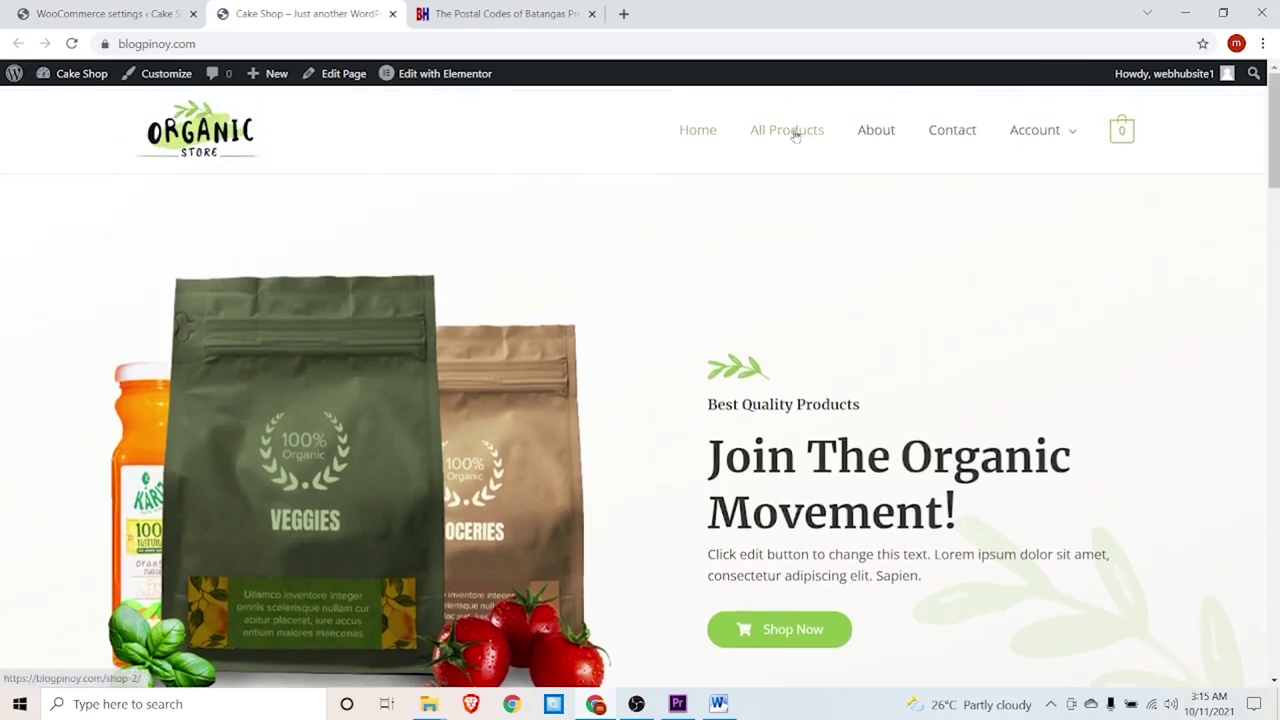
Step: Add the Medium Heart cake (₱350.00) to the cart from the products page
{"action": "left_click", "coordinate": [795, 135]}
{"action": "scroll", "coordinate": [780, 170], "scroll_direction": "down", "scroll_amount": 3}
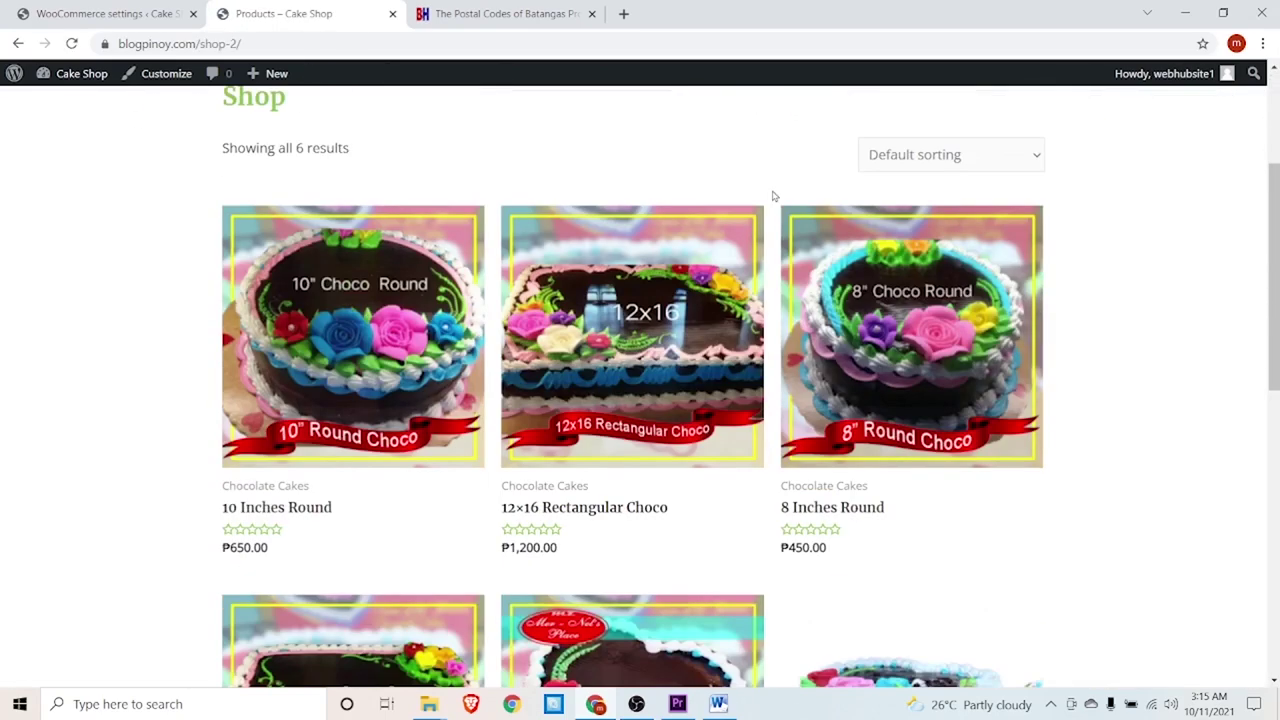
{"action": "scroll", "coordinate": [772, 196], "scroll_direction": "down", "scroll_amount": 3}
{"action": "left_click", "coordinate": [651, 465]}
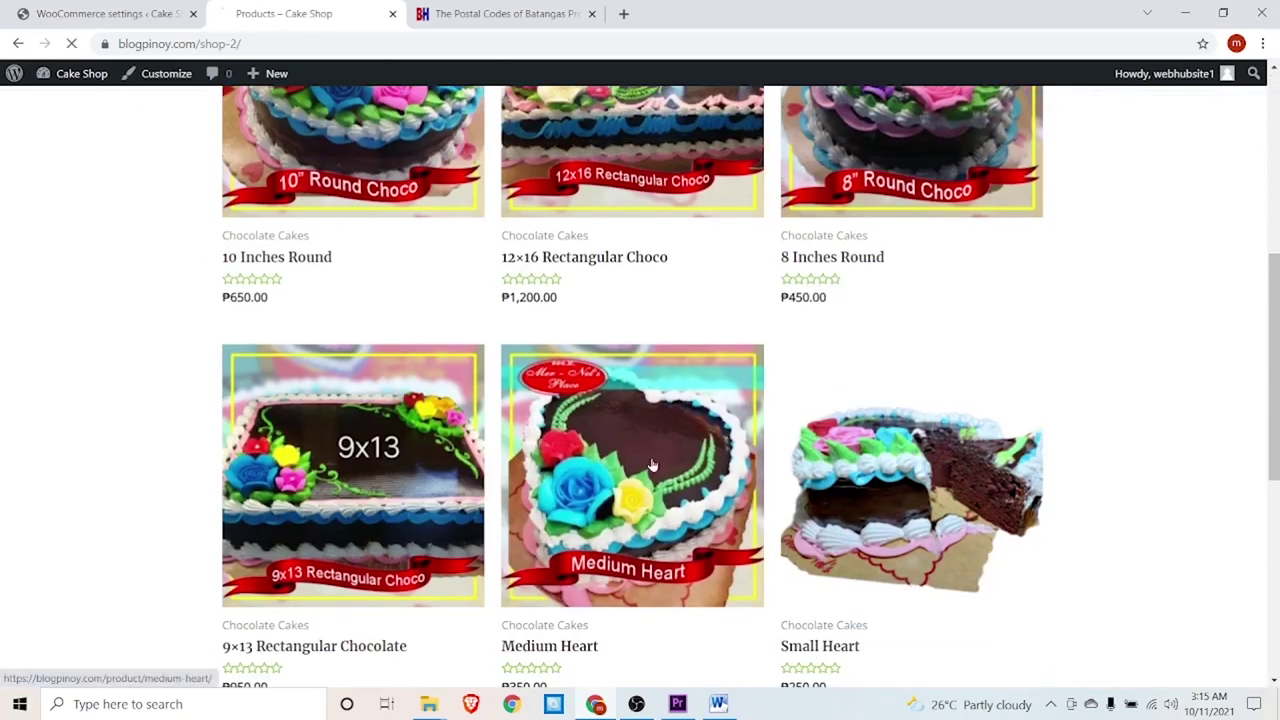
{"action": "scroll", "coordinate": [910, 449], "scroll_direction": "down", "scroll_amount": 2}
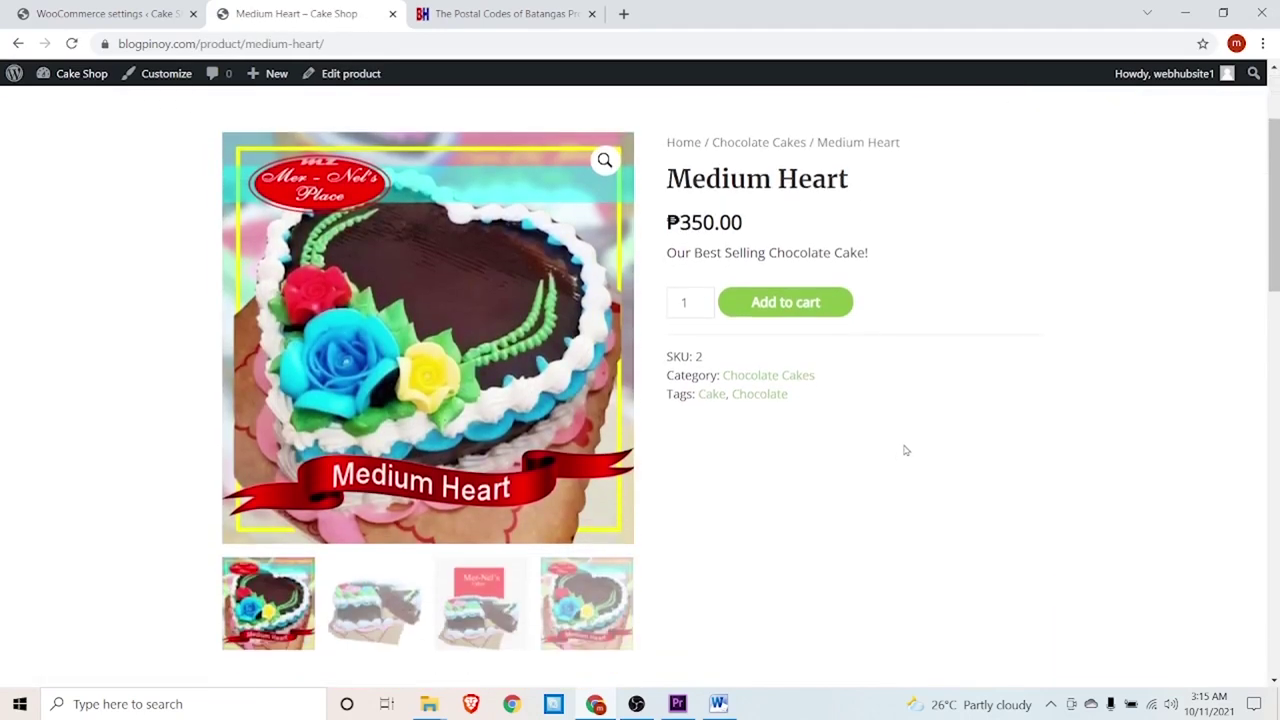
{"action": "left_click", "coordinate": [815, 311]}
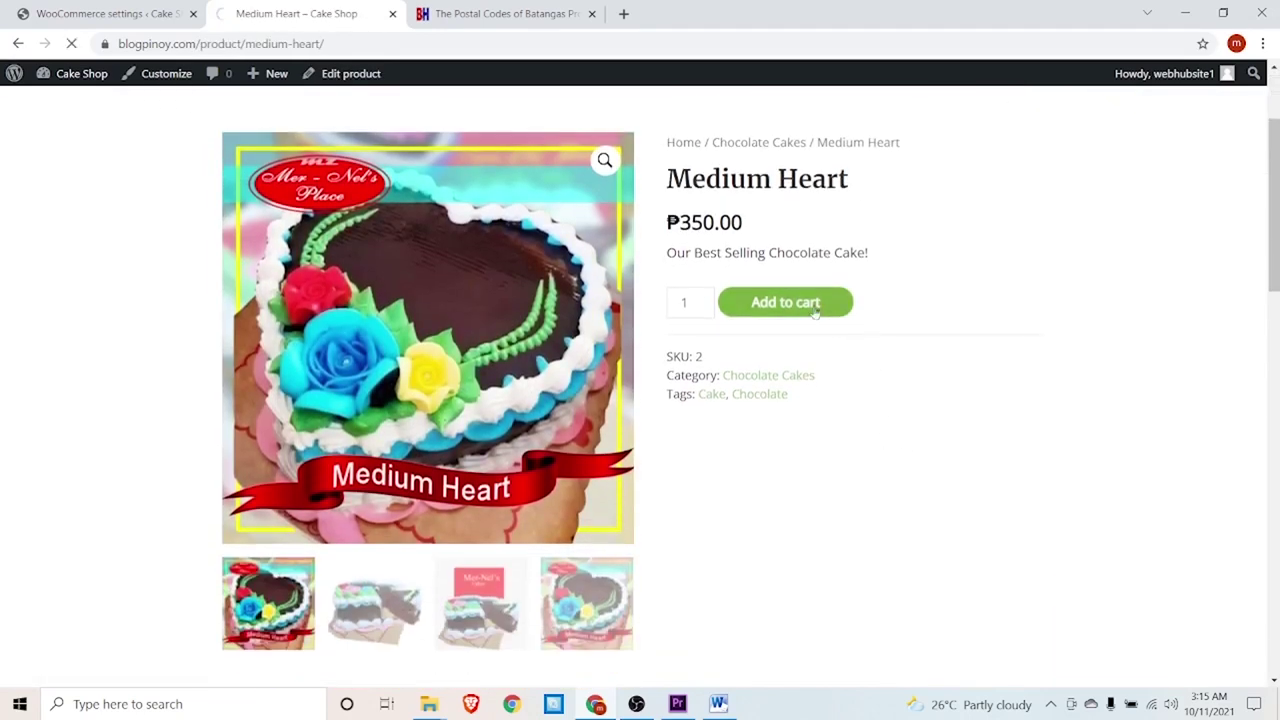
{"action": "scroll", "coordinate": [1066, 343], "scroll_direction": "down", "scroll_amount": 3}
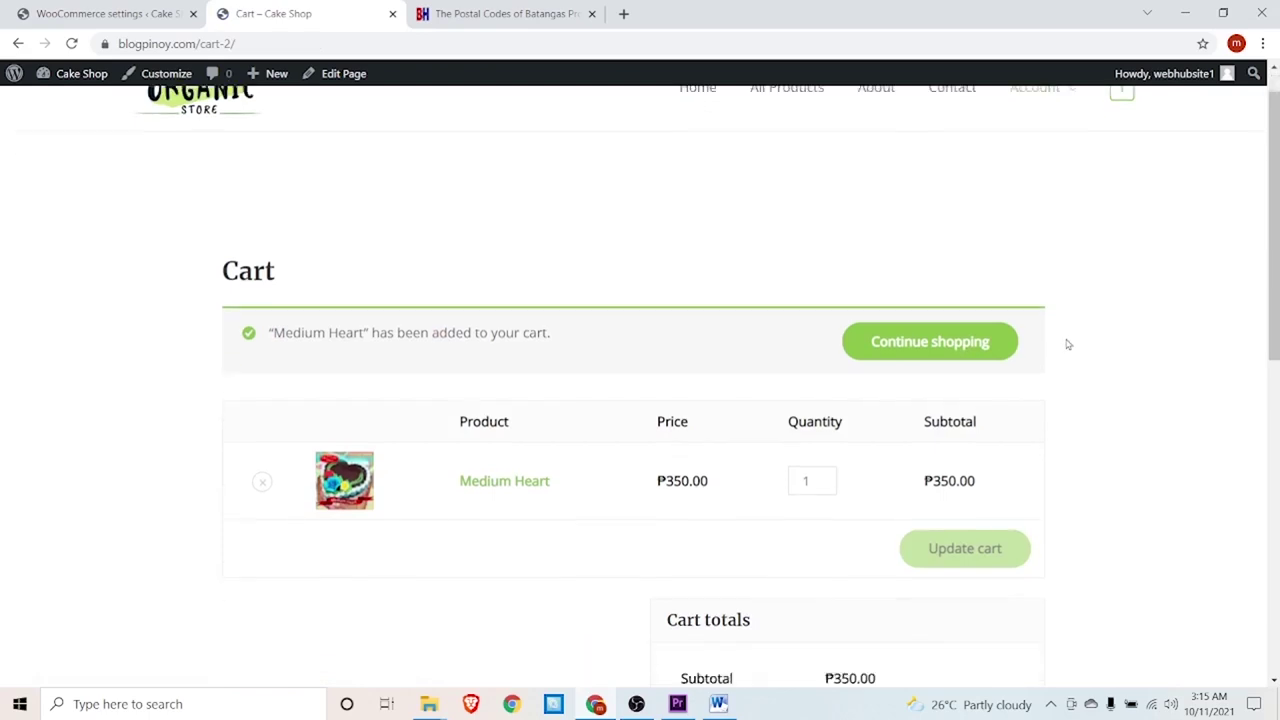
{"action": "scroll", "coordinate": [1050, 348], "scroll_direction": "up", "scroll_amount": 1}
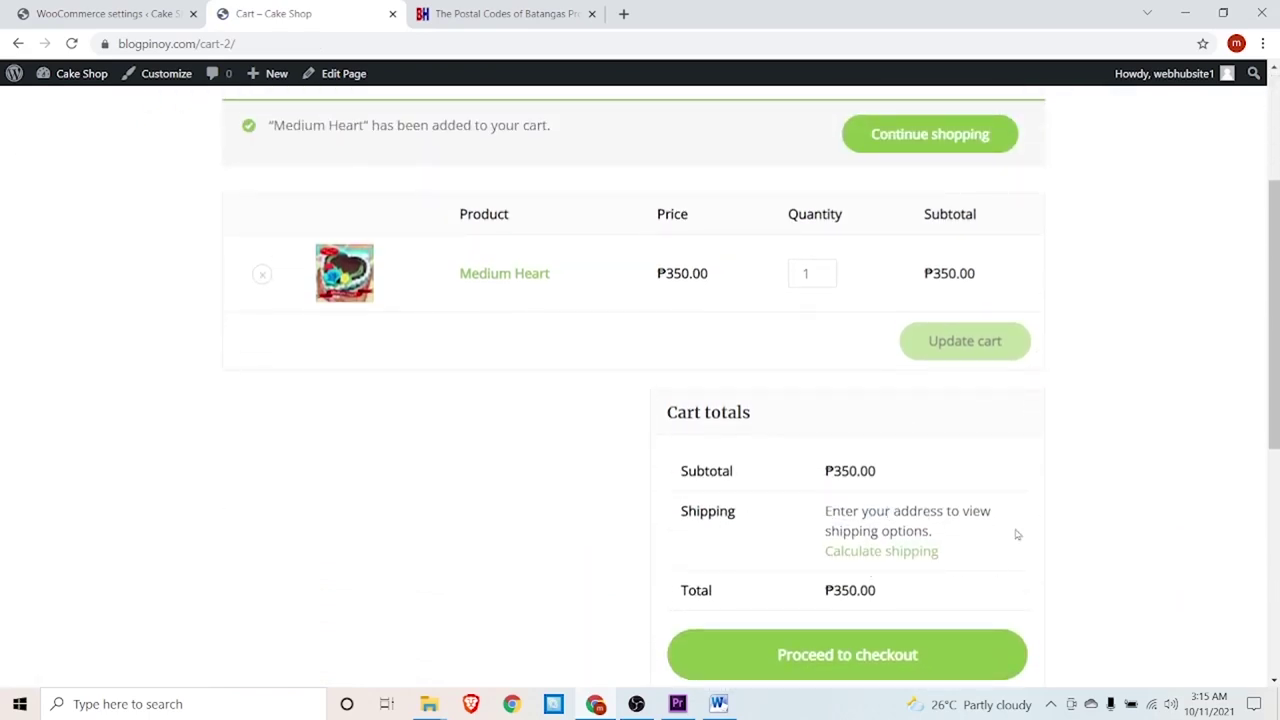
Step: In the cart's shipping calculator, choose Batangas as the province
{"action": "left_click", "coordinate": [876, 552]}
{"action": "scroll", "coordinate": [1013, 482], "scroll_direction": "down", "scroll_amount": 2}
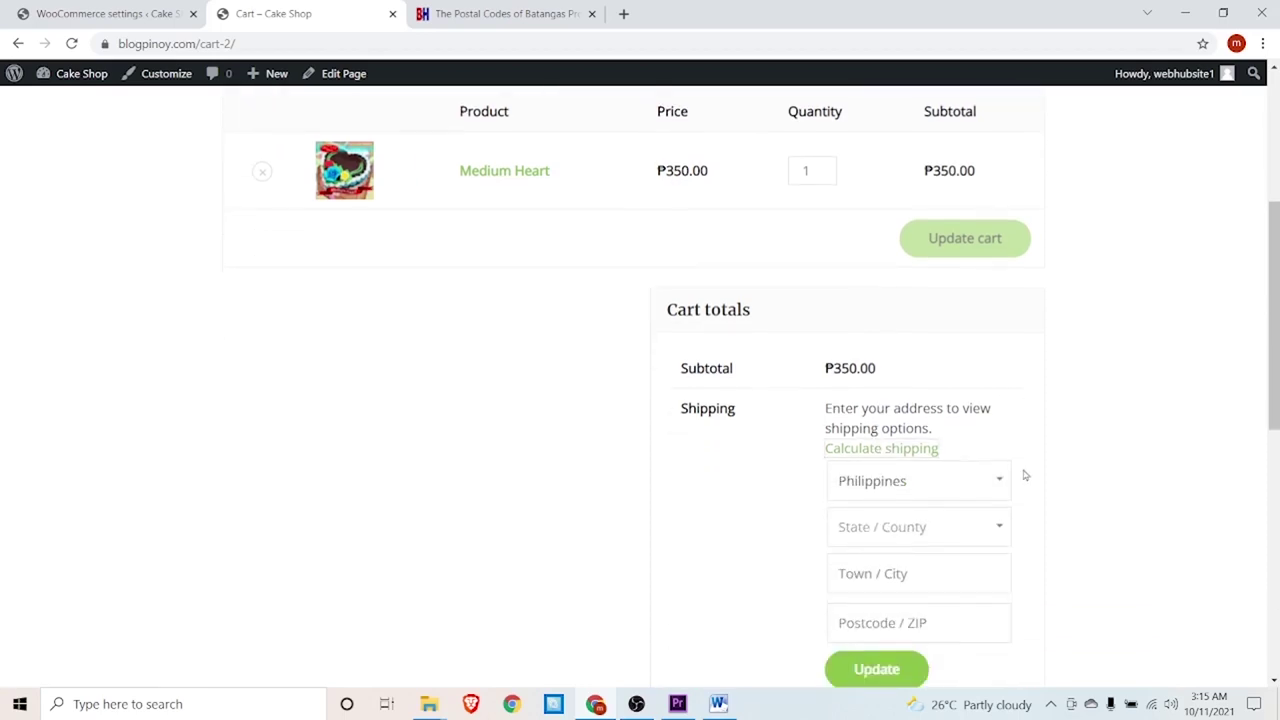
{"action": "left_click", "coordinate": [934, 463]}
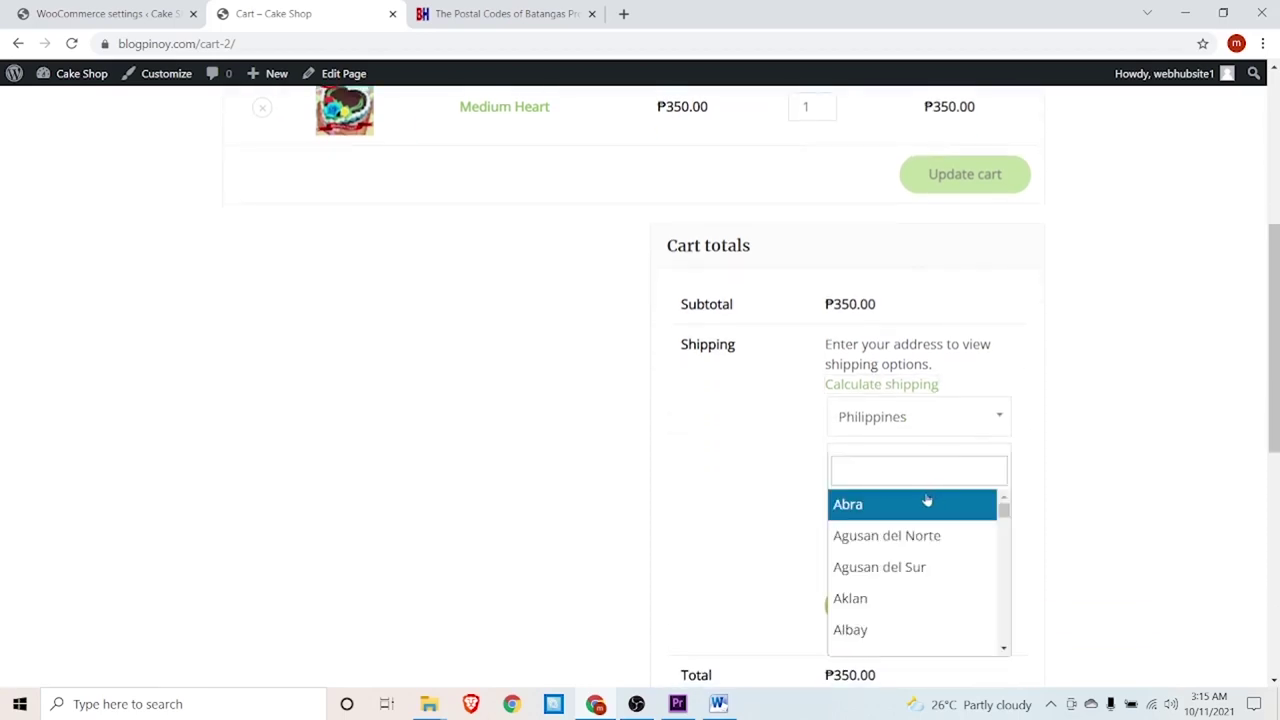
{"action": "left_click", "coordinate": [901, 469]}
{"action": "type", "text": "bata"}
{"action": "left_click", "coordinate": [885, 566]}
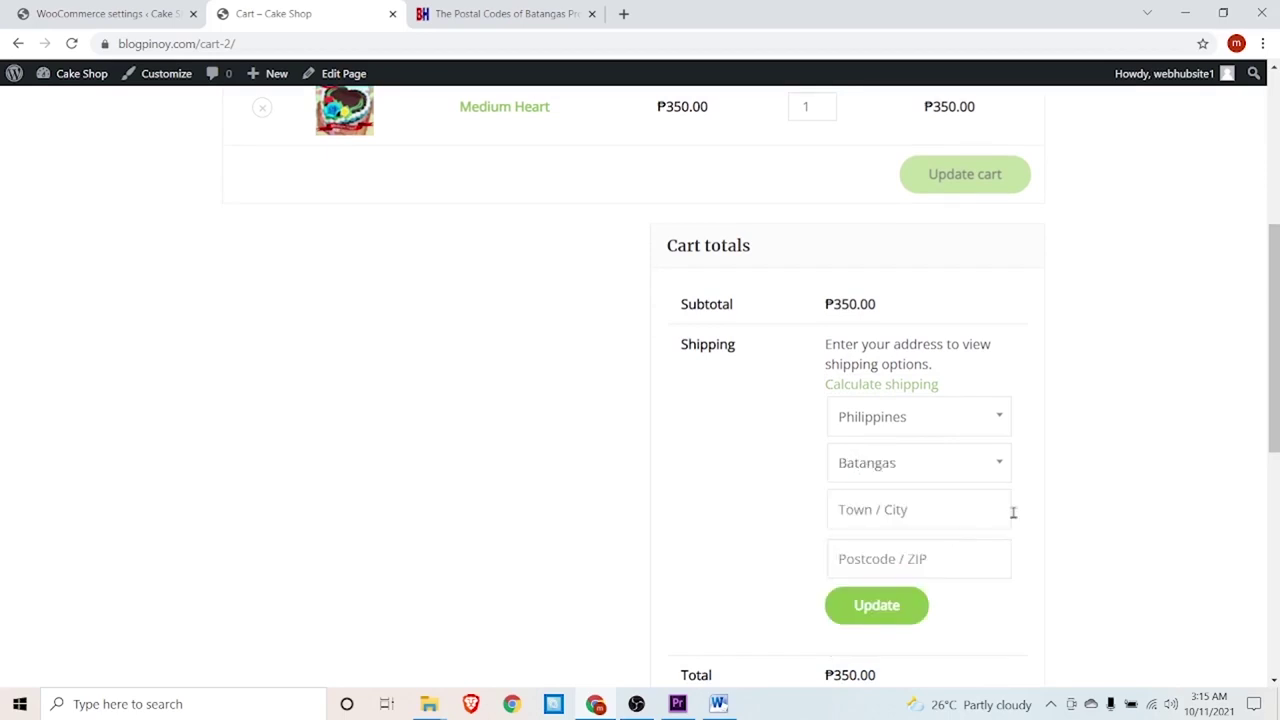
{"action": "scroll", "coordinate": [1040, 522], "scroll_direction": "down", "scroll_amount": 2}
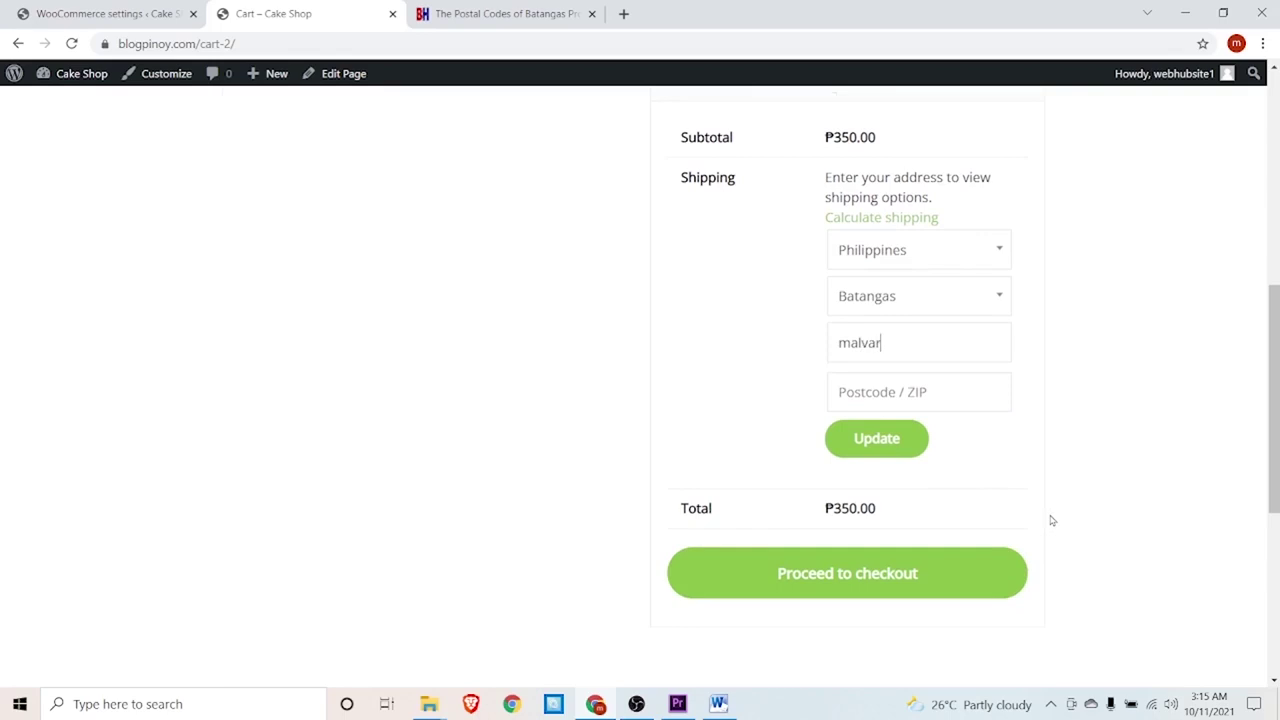
Step: Enter city malvar and postcode 4233, then update to get the ₱80.00 flat rate
{"action": "type", "text": "malvar"}
{"action": "left_click", "coordinate": [963, 392]}
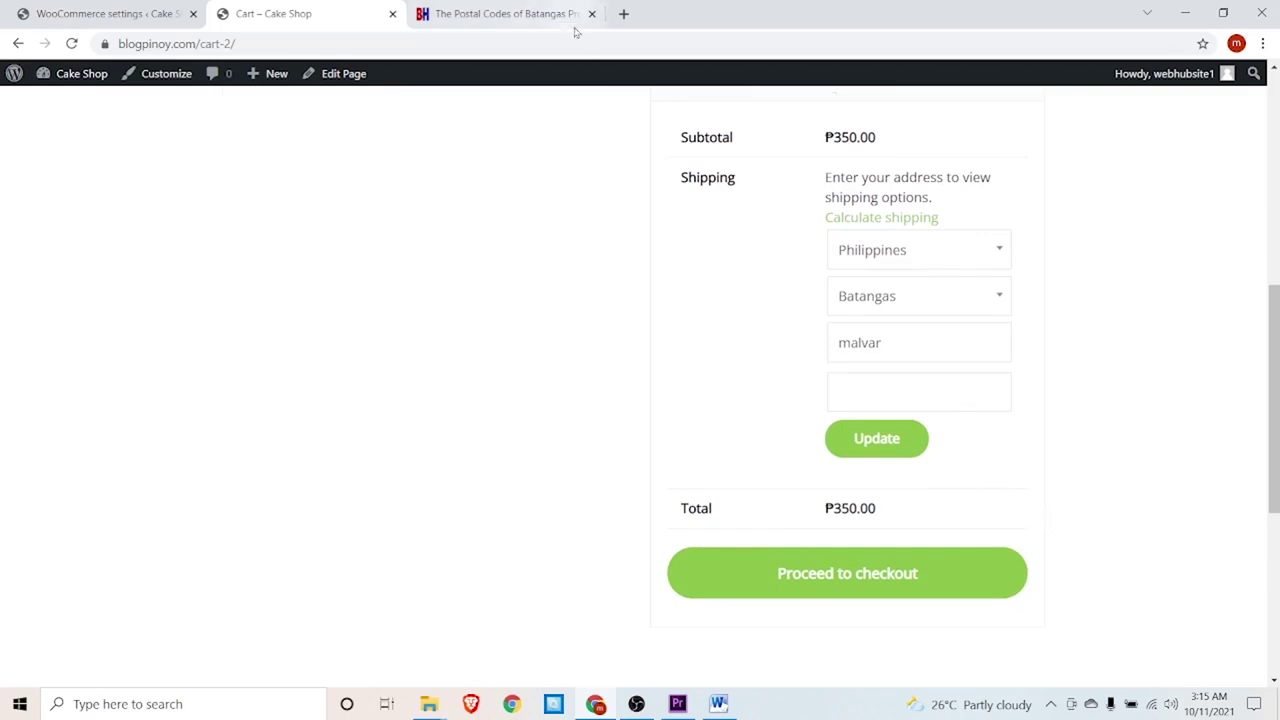
{"action": "left_click", "coordinate": [430, 14]}
{"action": "key", "text": "ctrl+shift+Tab"}
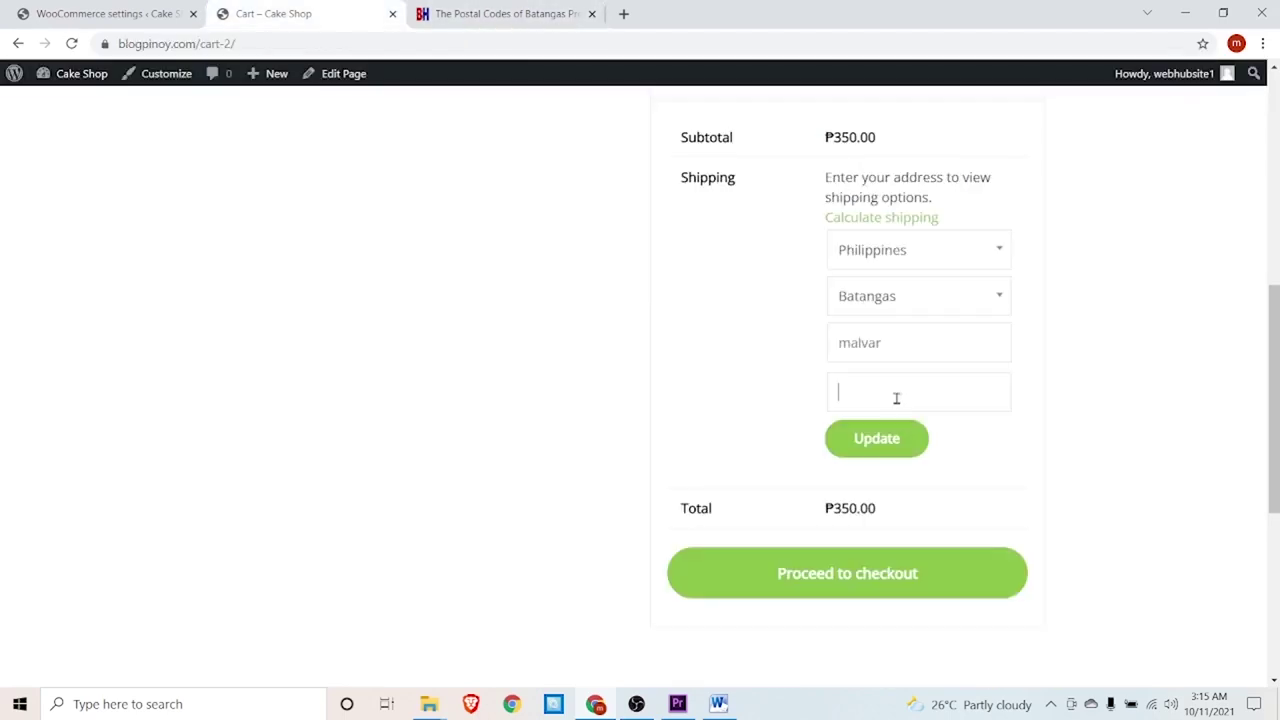
{"action": "type", "text": "4233"}
{"action": "left_click", "coordinate": [877, 440]}
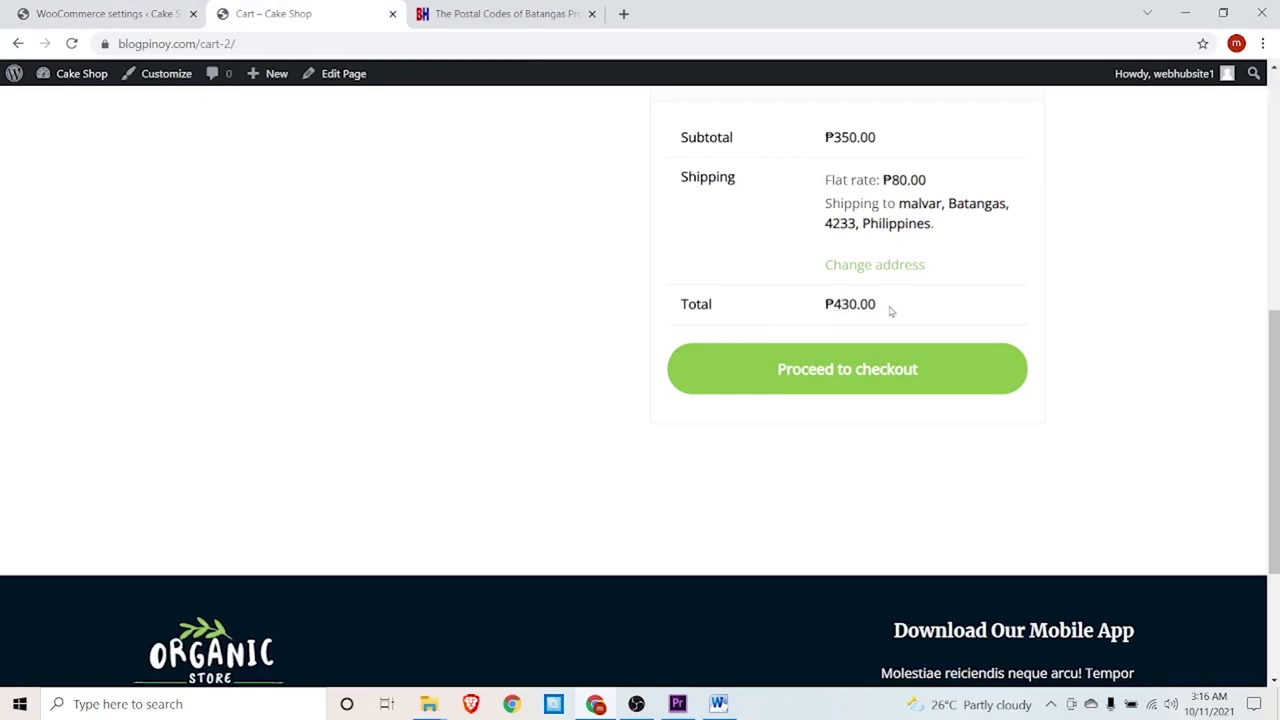
{"action": "scroll", "coordinate": [890, 311], "scroll_direction": "up", "scroll_amount": 2}
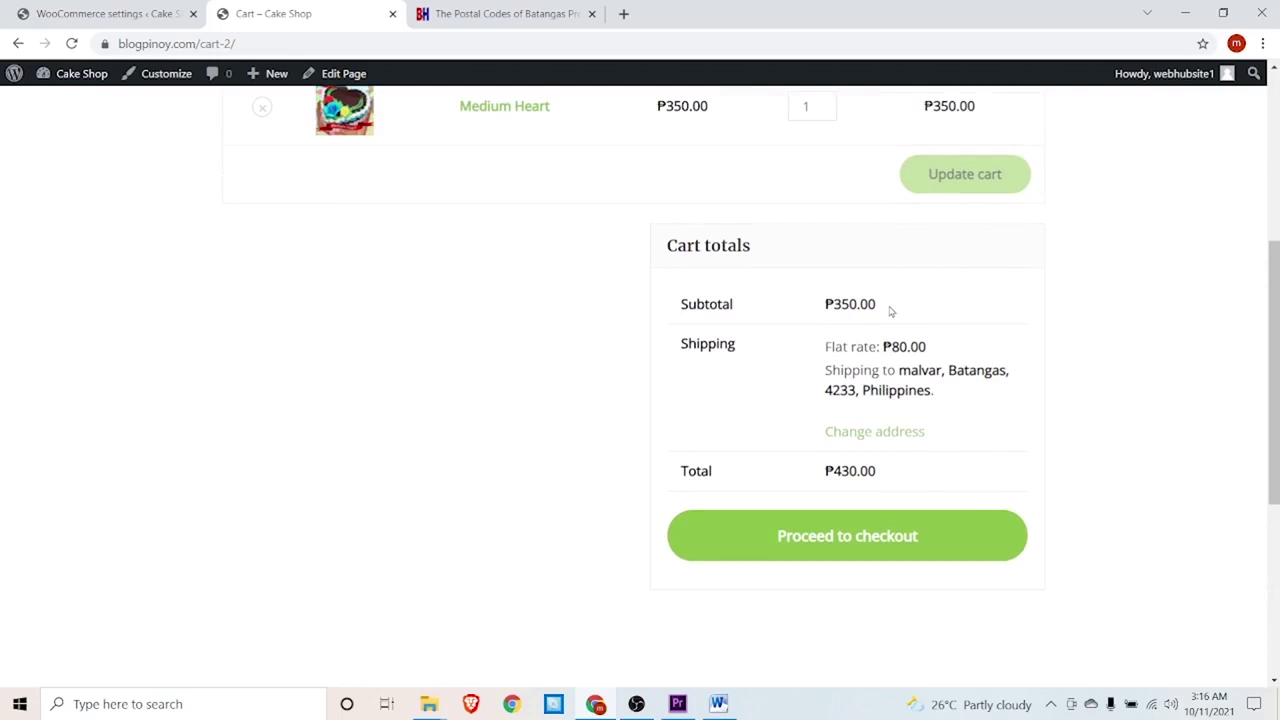
Step: Change the shipping city in the cart address to lipa
{"action": "left_click", "coordinate": [877, 431]}
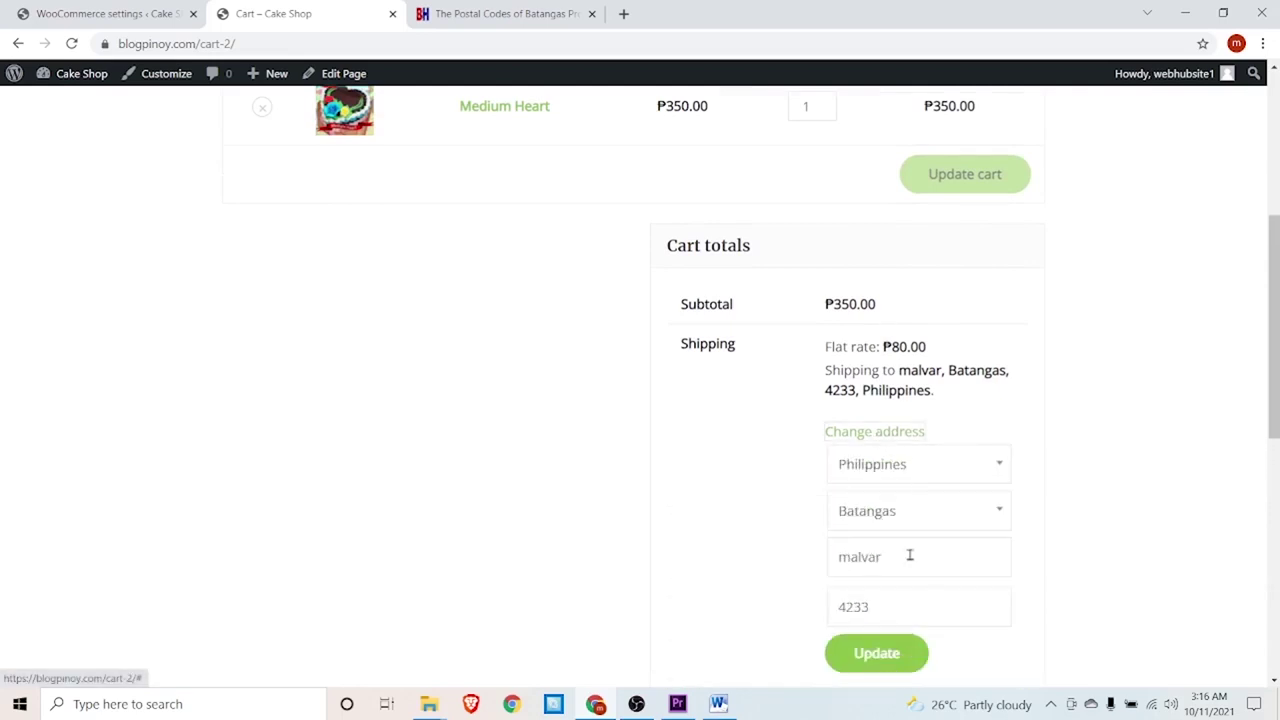
{"action": "scroll", "coordinate": [909, 555], "scroll_direction": "down", "scroll_amount": 1}
{"action": "left_click_drag", "start_coordinate": [886, 474], "coordinate": [808, 480]}
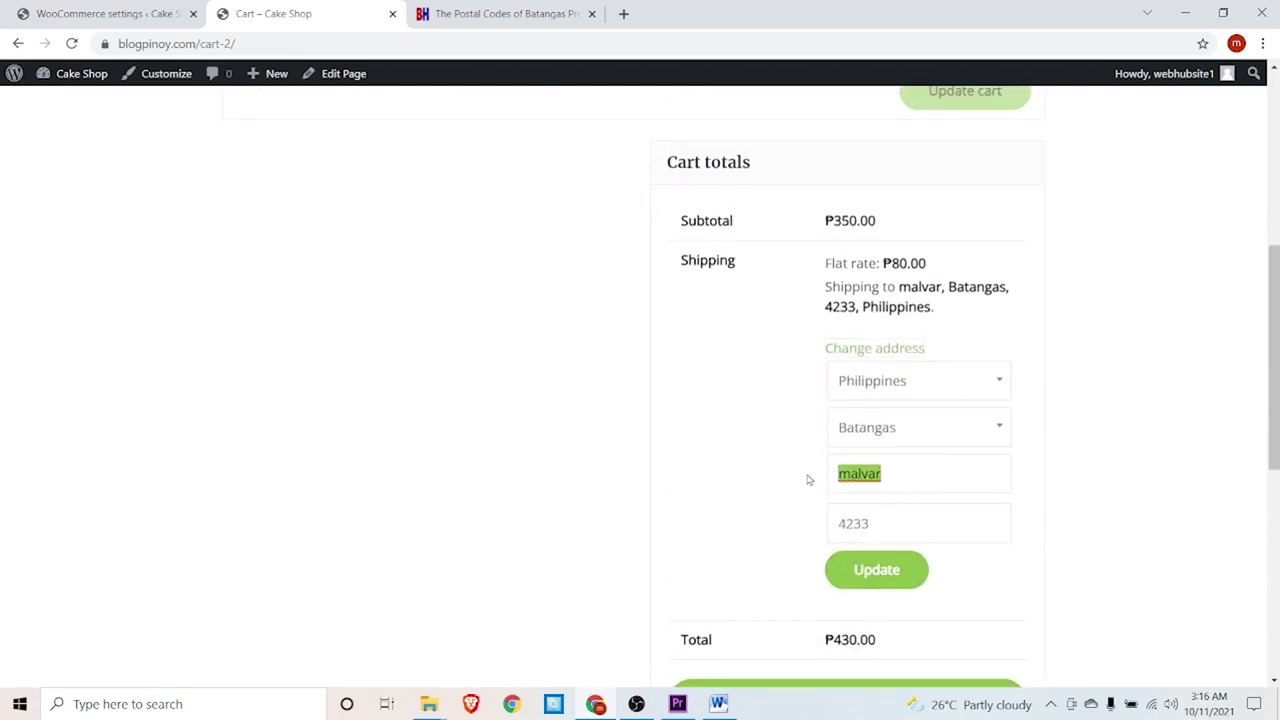
{"action": "type", "text": "lipa"}
Step: Set postcode 4217 after checking Batangas codes, giving a ₱100.00 flat rate and ₱450.00 total
{"action": "left_click", "coordinate": [490, 14]}
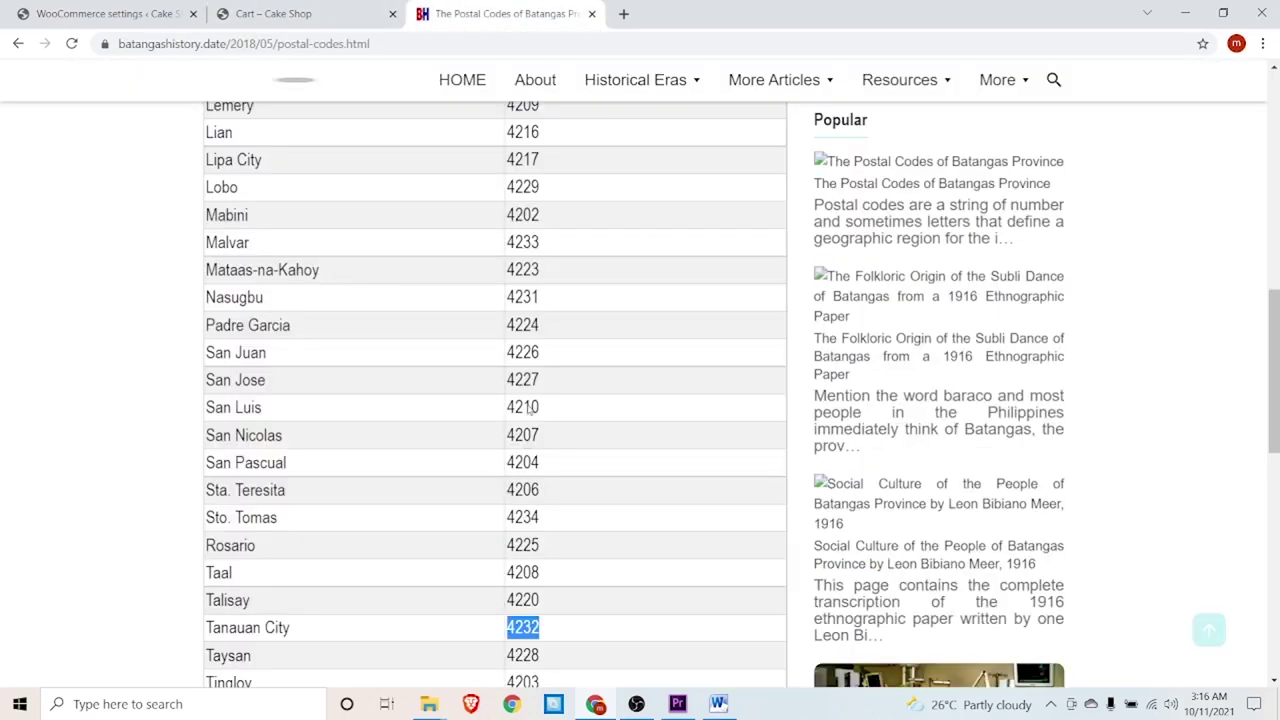
{"action": "scroll", "coordinate": [518, 487], "scroll_direction": "up", "scroll_amount": 2}
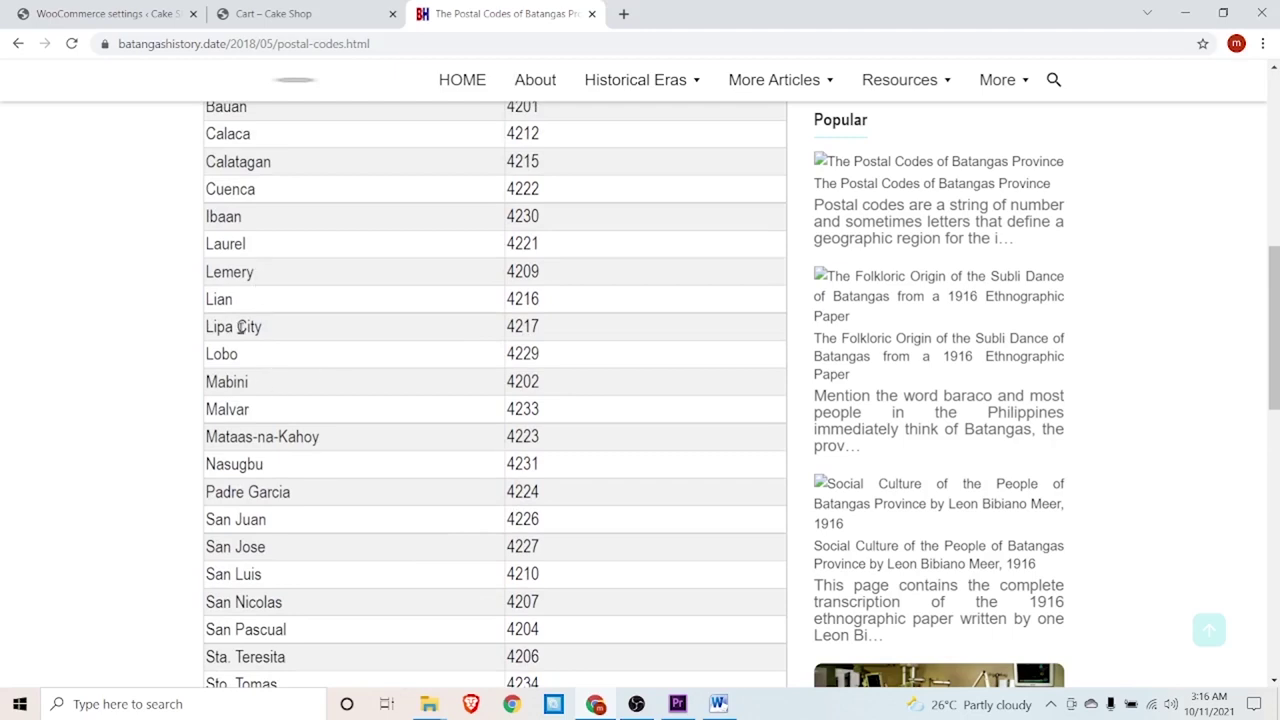
{"action": "left_click", "coordinate": [268, 14]}
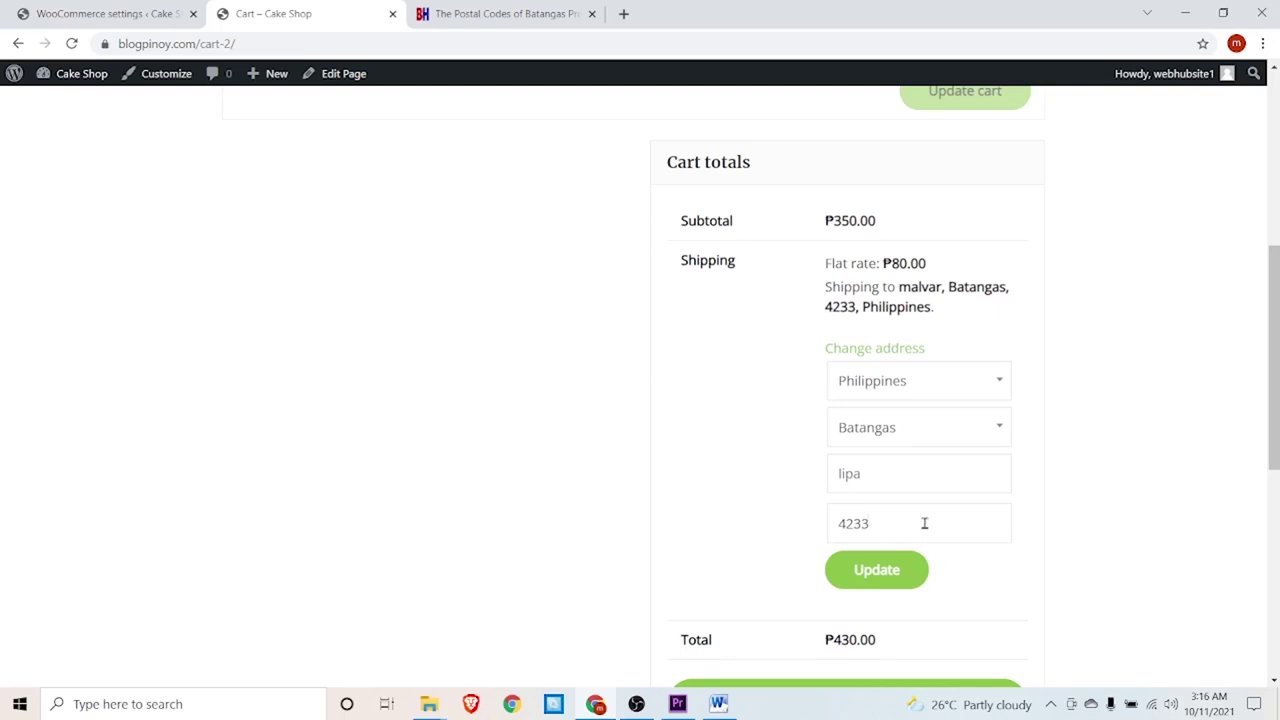
{"action": "key", "text": "BackSpace"}
{"action": "key", "text": "BackSpace"}
{"action": "type", "text": "17"}
{"action": "left_click", "coordinate": [886, 569]}
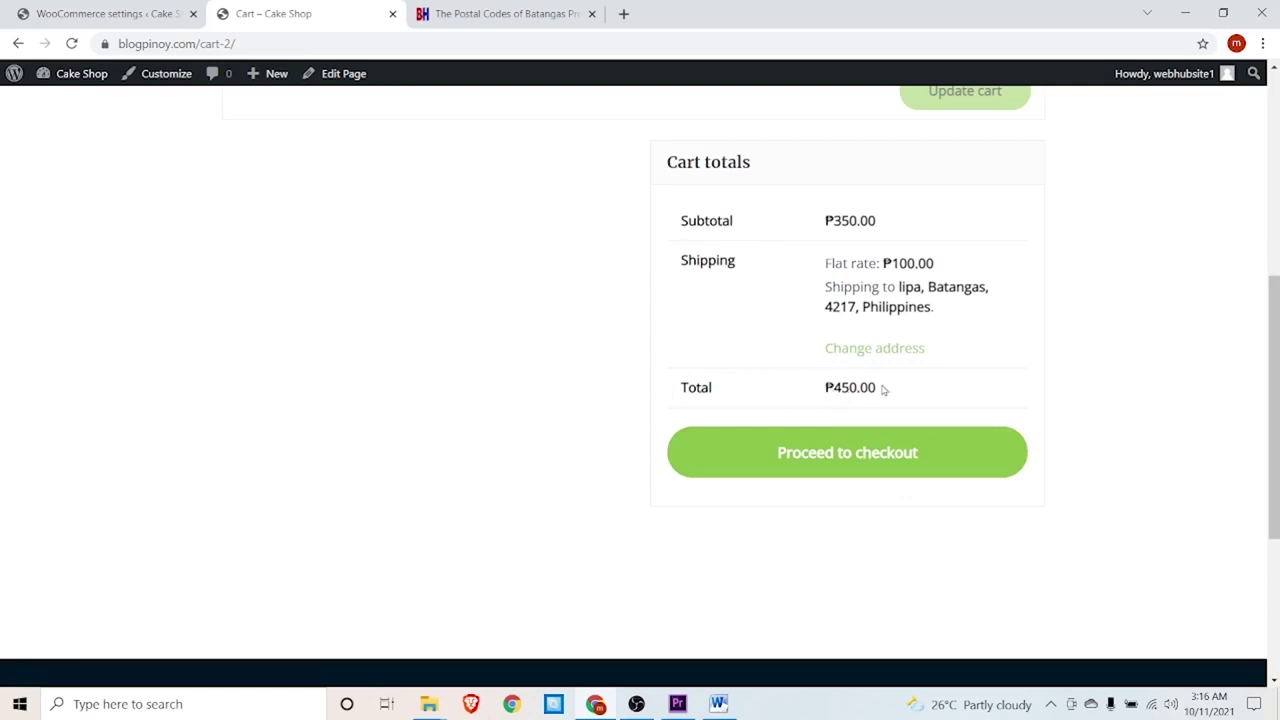
{"action": "scroll", "coordinate": [1112, 475], "scroll_direction": "up", "scroll_amount": 1}
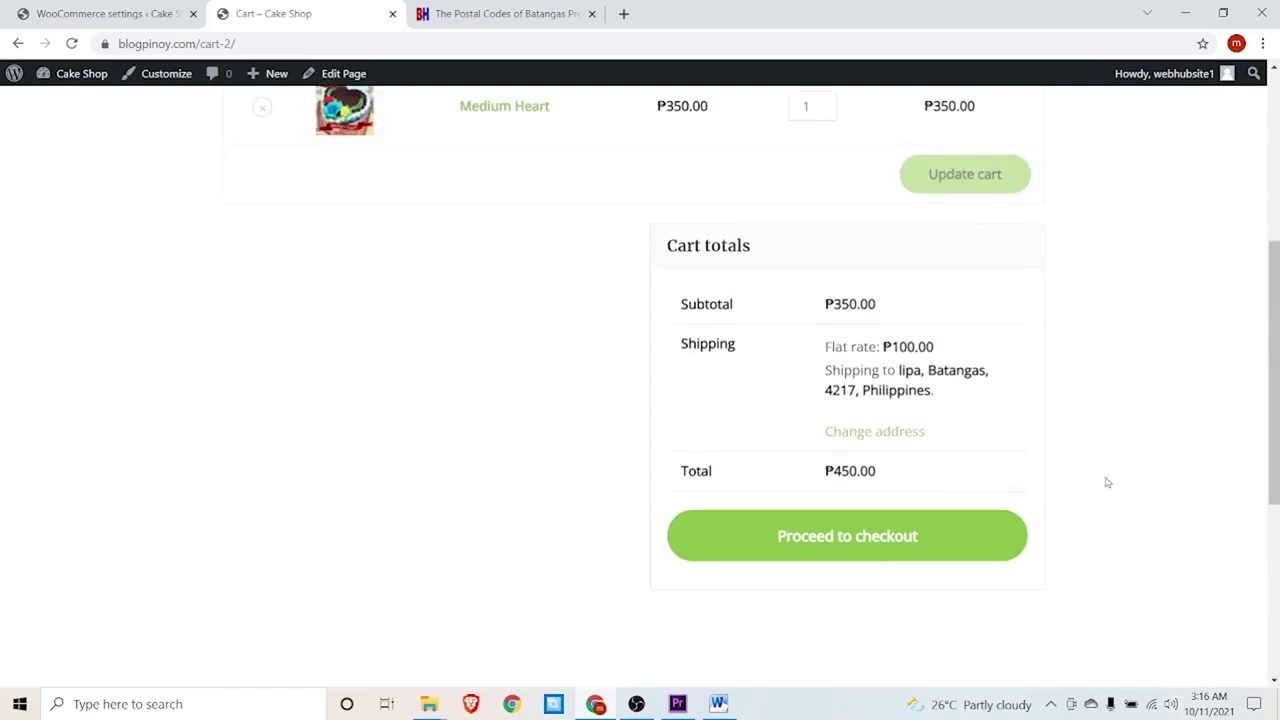
Step: Reopen the shipping address, clear the postcode and recheck the Batangas postal codes page
{"action": "left_click", "coordinate": [886, 432]}
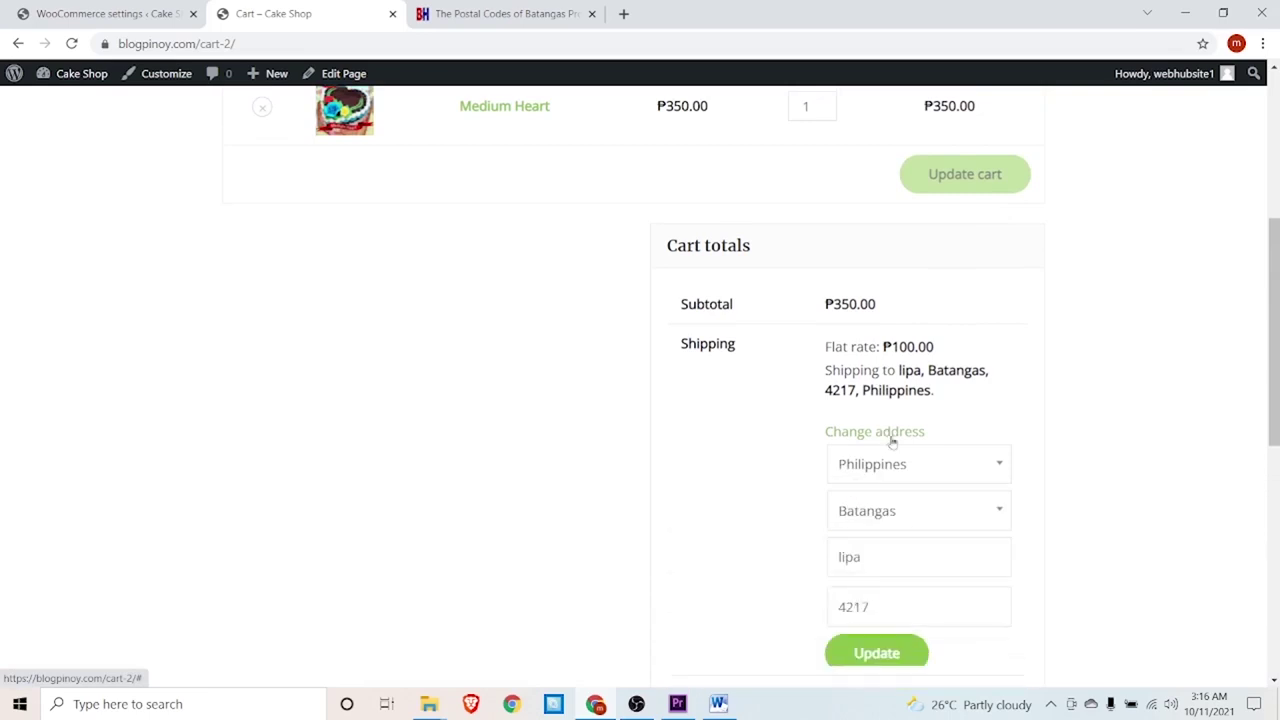
{"action": "left_click", "coordinate": [908, 611]}
{"action": "key", "text": "BackSpace"}
{"action": "key", "text": "BackSpace"}
{"action": "key", "text": "BackSpace"}
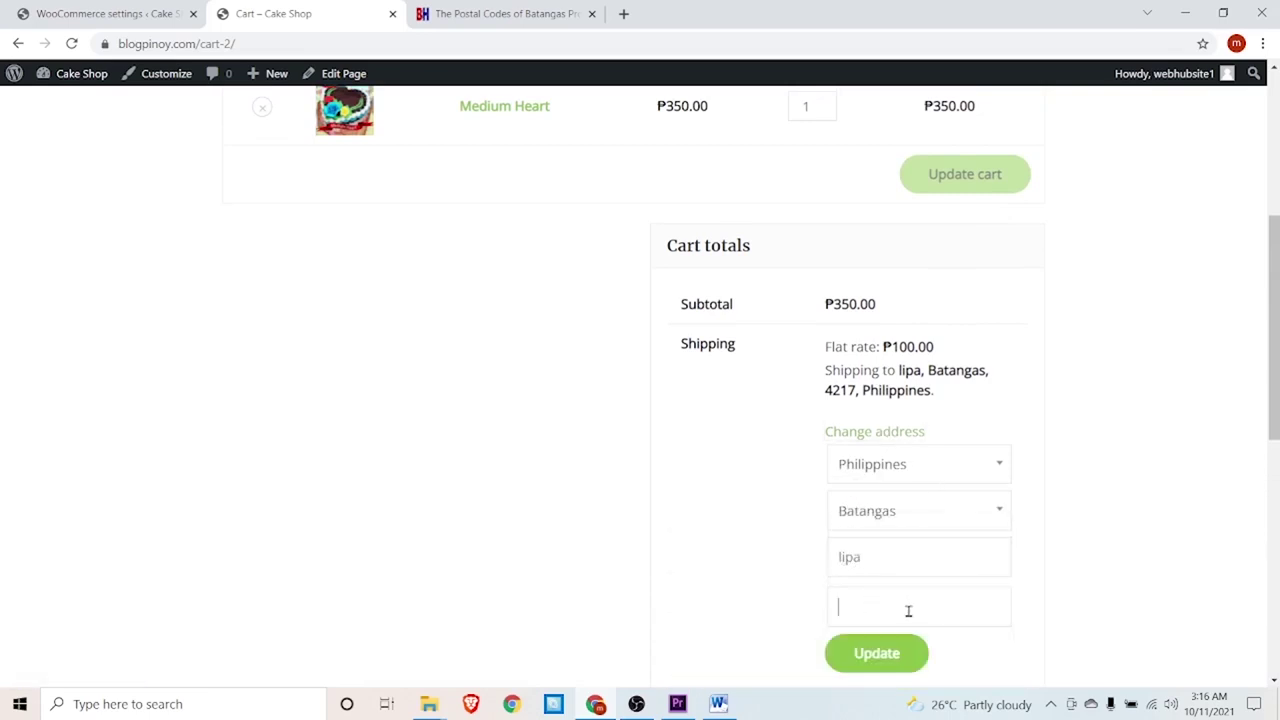
{"action": "left_click", "coordinate": [440, 13]}
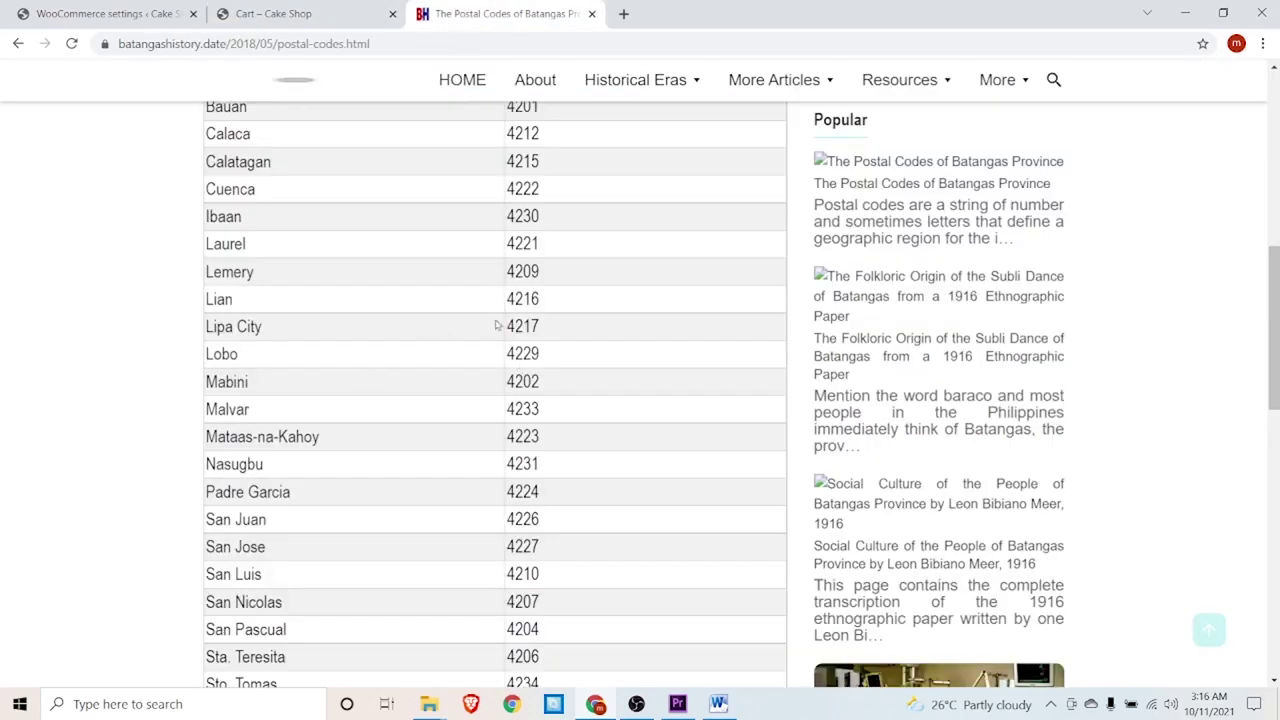
{"action": "left_click", "coordinate": [290, 13]}
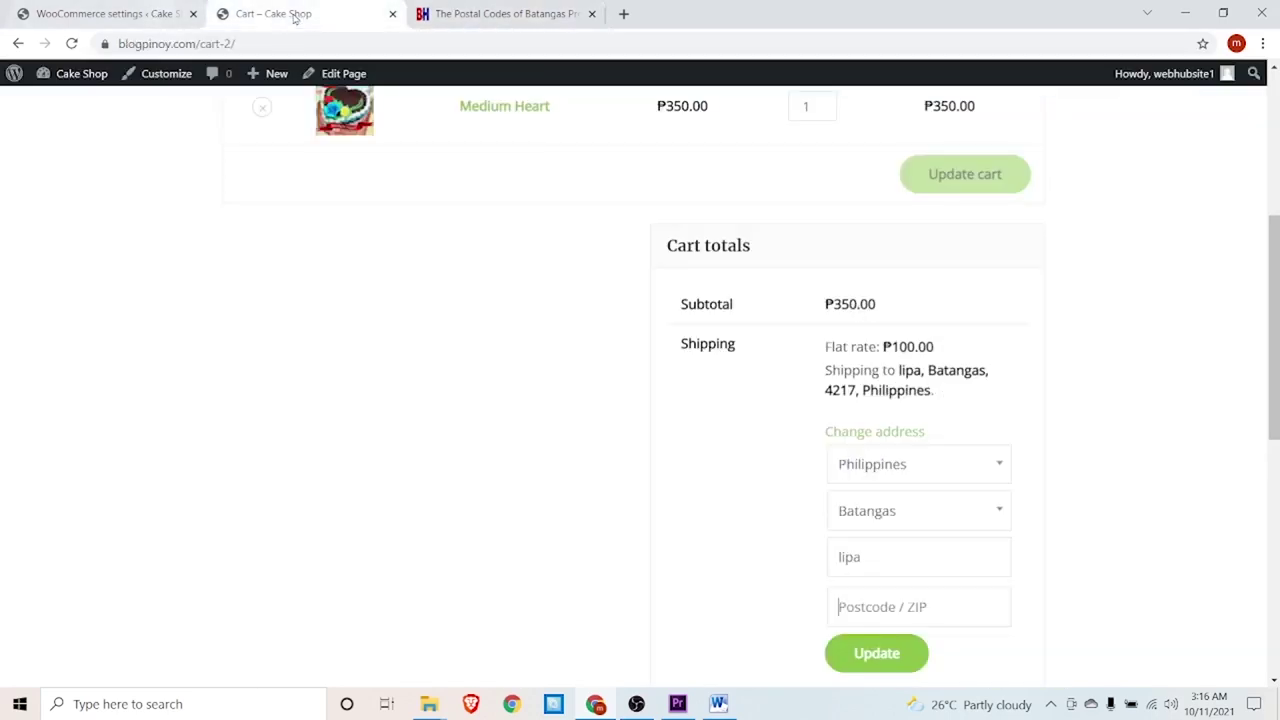
Step: Update the postcode to 4229, find no shipping options, then view the Tanauan and Lipa zone settings
{"action": "left_click", "coordinate": [935, 608]}
{"action": "type", "text": "4229"}
{"action": "left_click", "coordinate": [877, 653]}
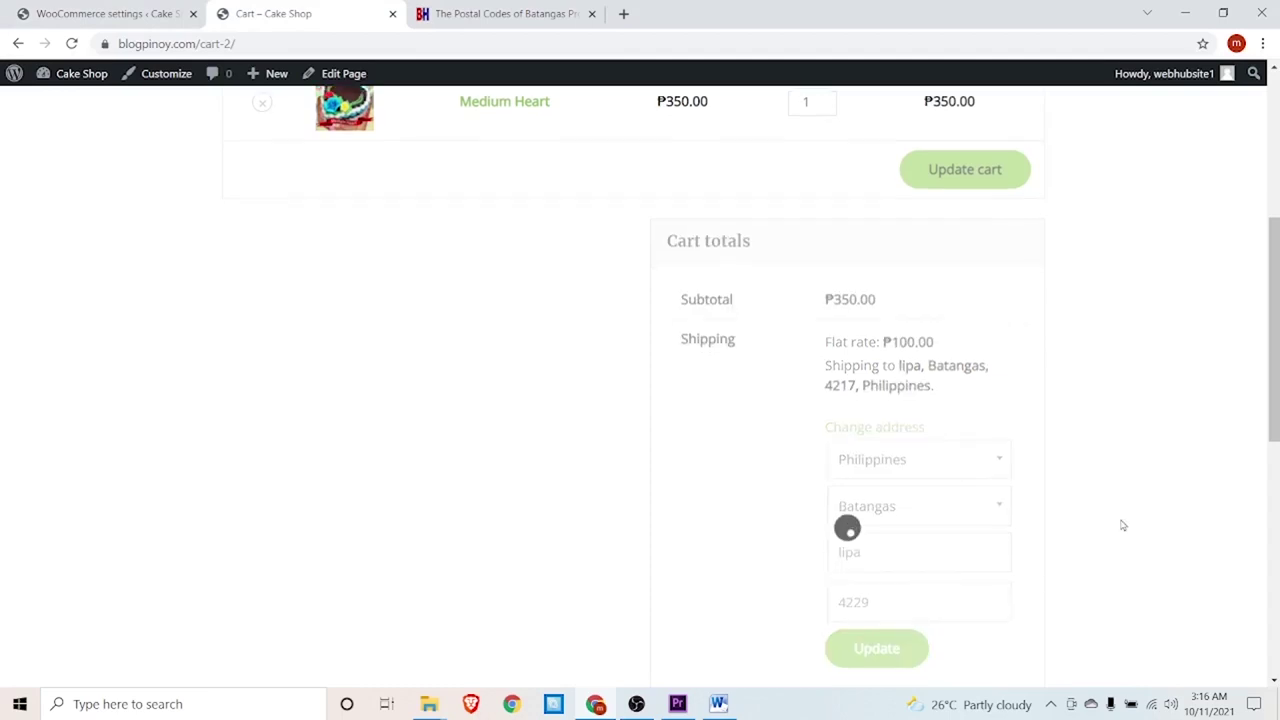
{"action": "scroll", "coordinate": [1110, 522], "scroll_direction": "down", "scroll_amount": 2}
{"action": "scroll", "coordinate": [1065, 488], "scroll_direction": "up", "scroll_amount": 1}
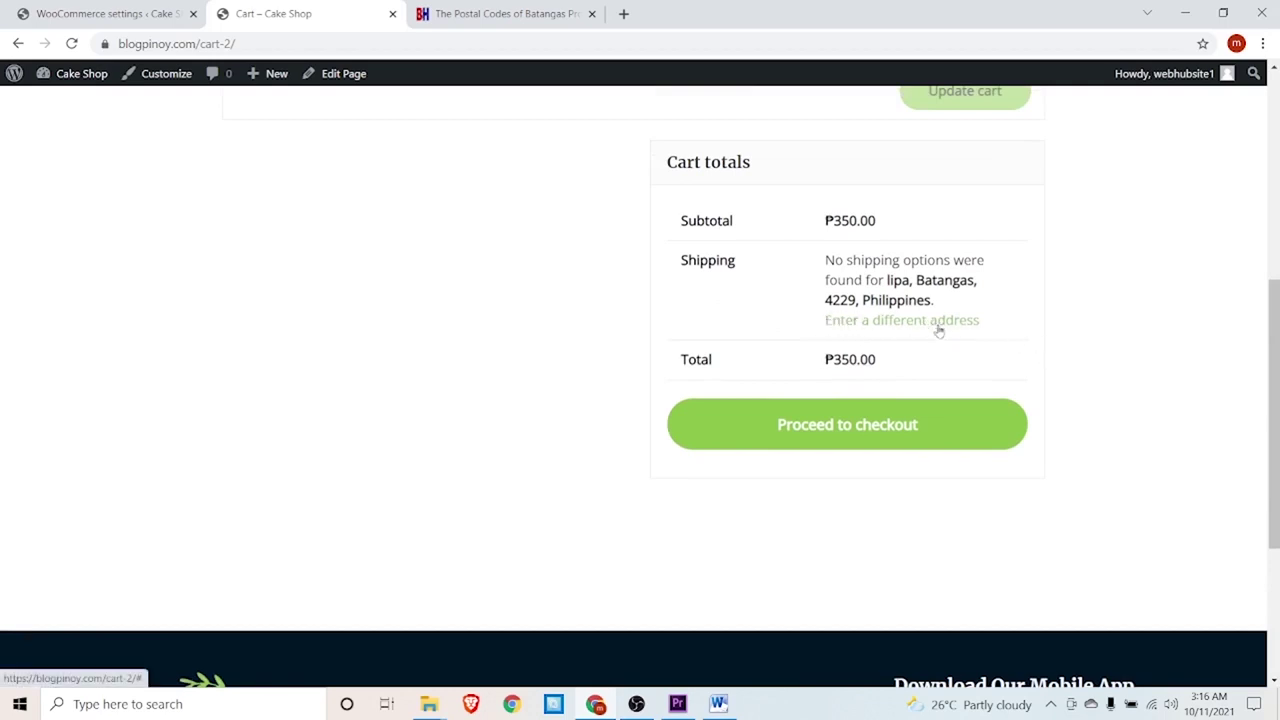
{"action": "scroll", "coordinate": [790, 385], "scroll_direction": "up", "scroll_amount": 4}
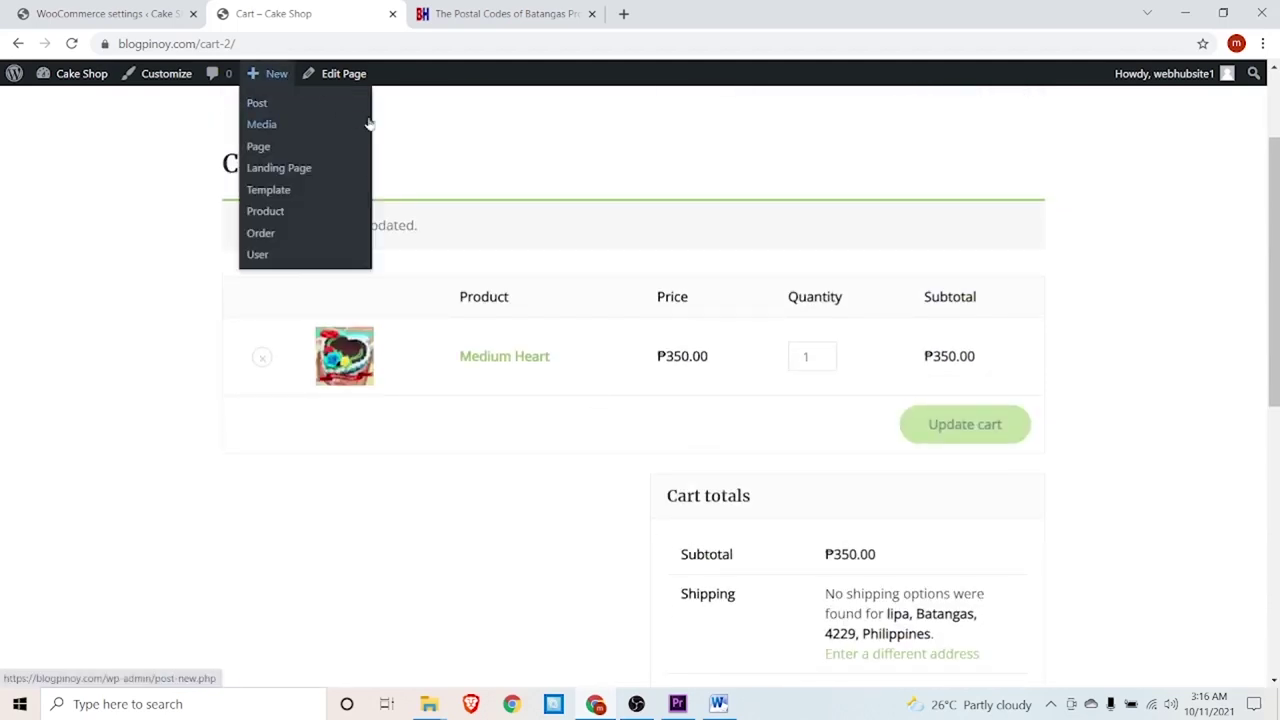
{"action": "left_click", "coordinate": [120, 12]}
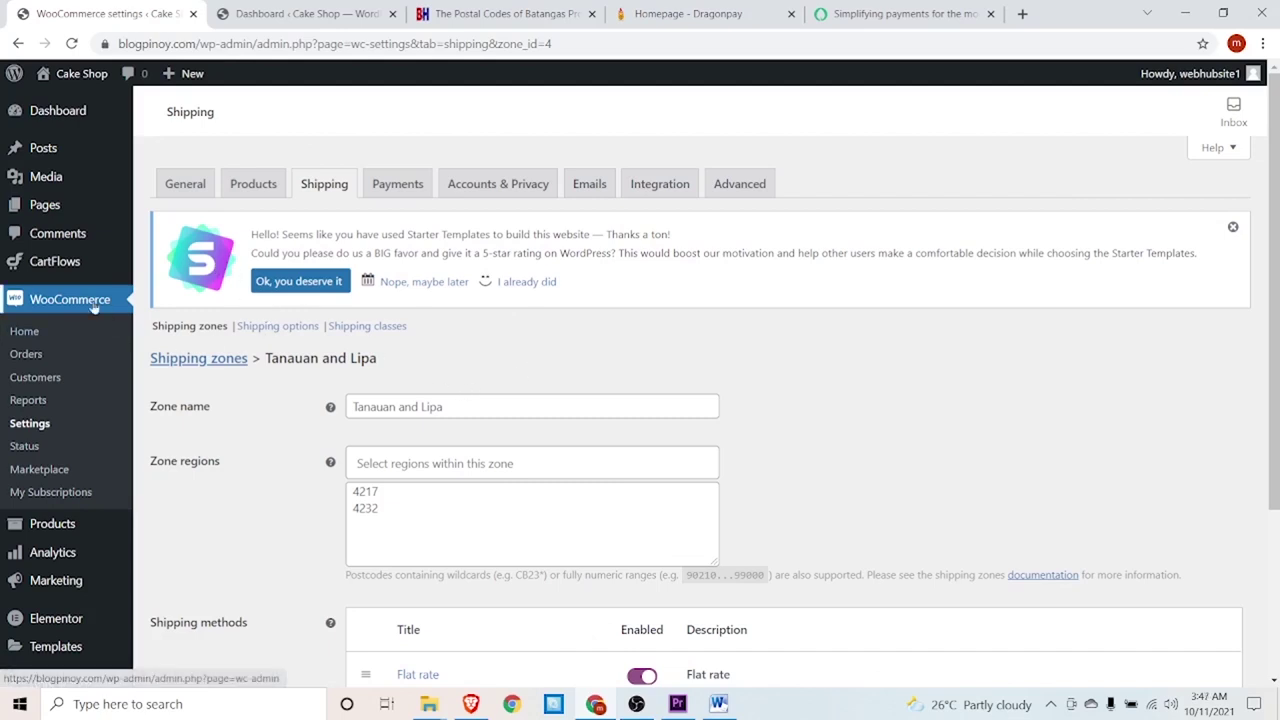
Step: Switch on the Cash on delivery payment method in WooCommerce Payments settings
{"action": "left_click", "coordinate": [397, 188]}
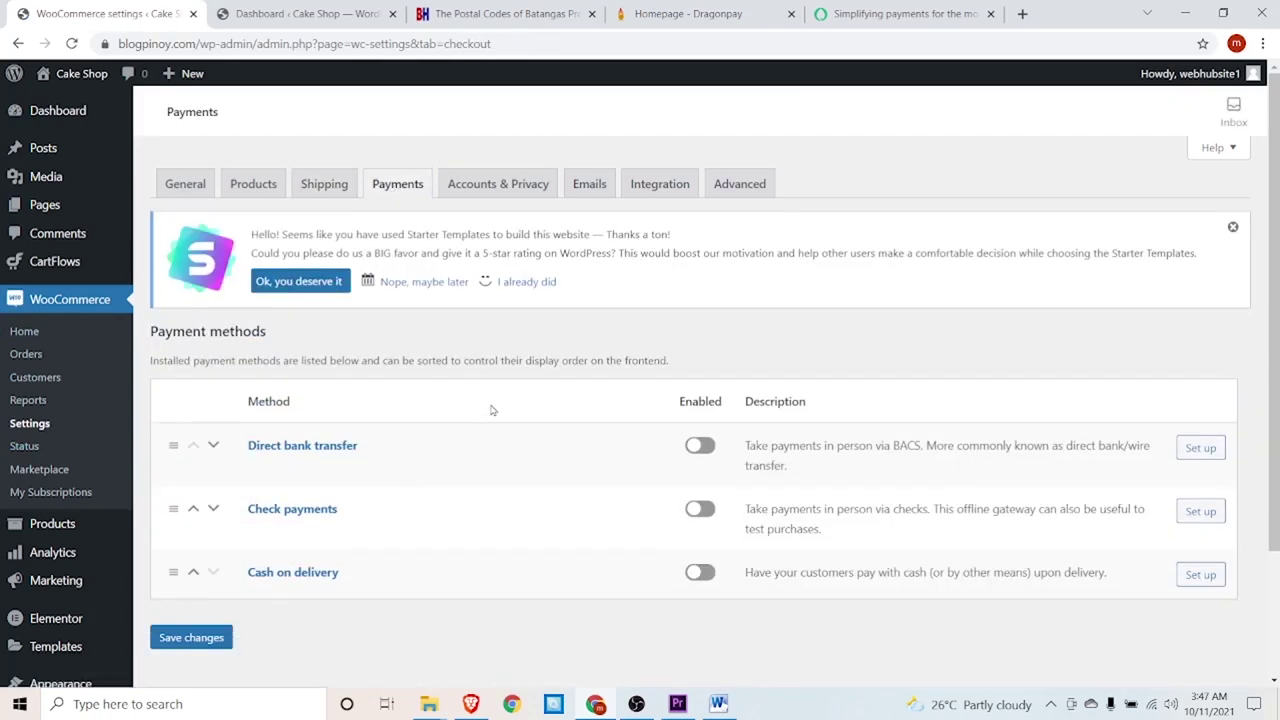
{"action": "scroll", "coordinate": [505, 420], "scroll_direction": "down", "scroll_amount": 1}
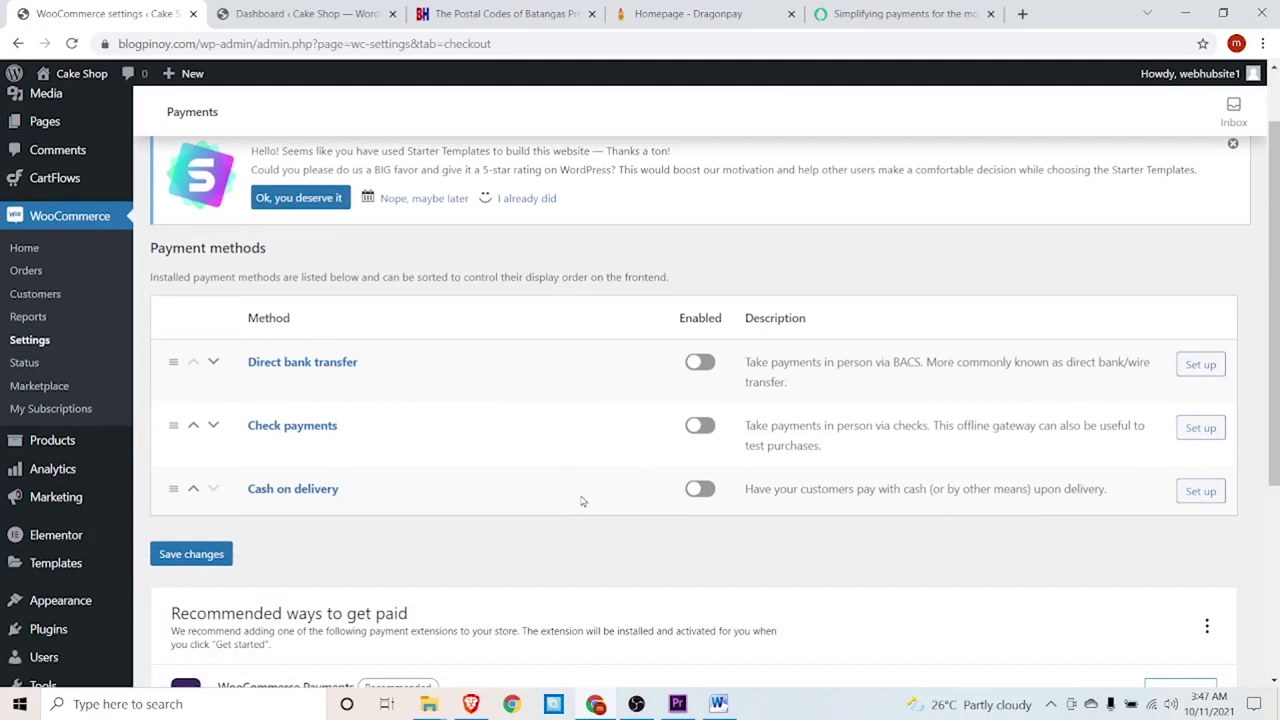
{"action": "left_click", "coordinate": [701, 490]}
{"action": "scroll", "coordinate": [597, 514], "scroll_direction": "down", "scroll_amount": 3}
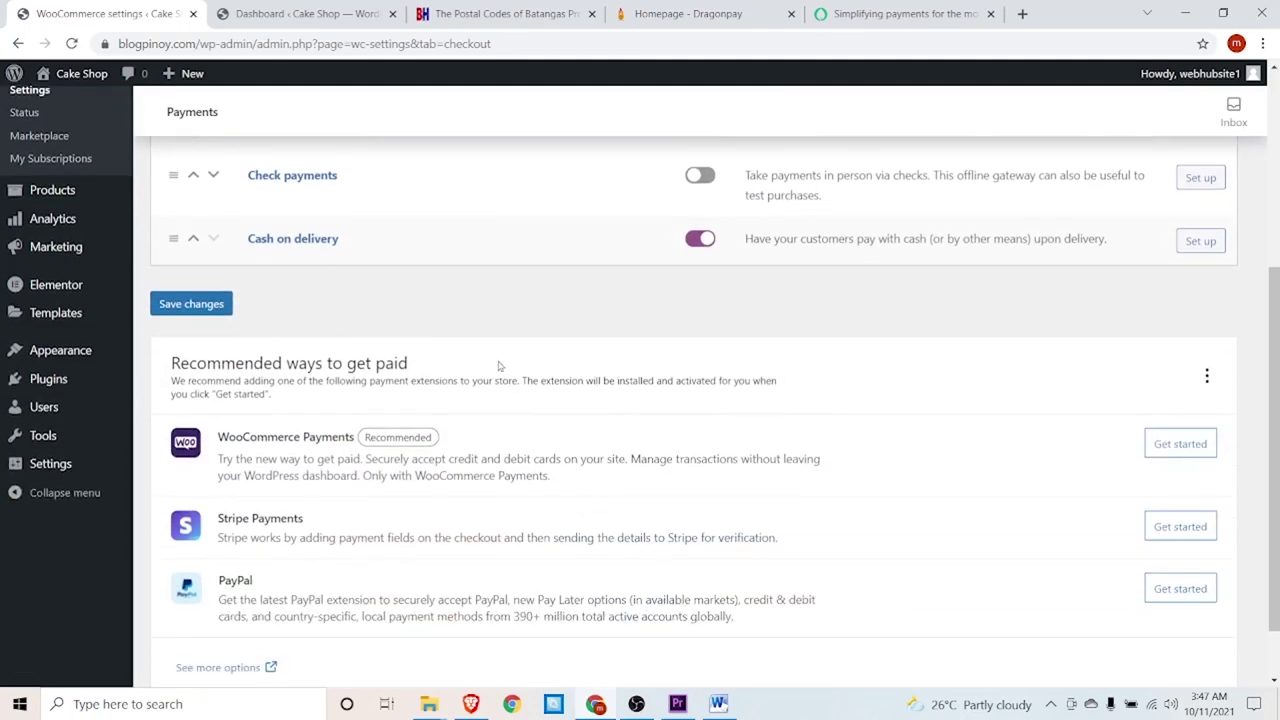
{"action": "scroll", "coordinate": [470, 352], "scroll_direction": "down", "scroll_amount": 1}
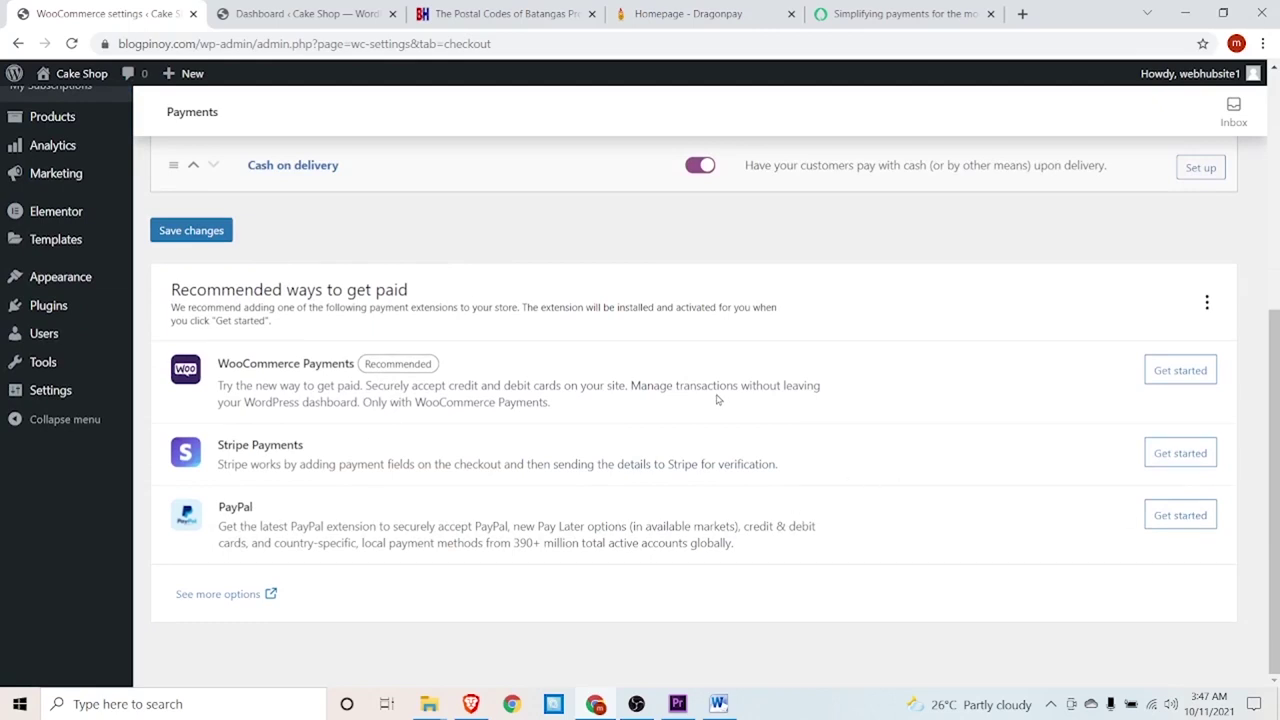
Step: Browse the Dragonpay and PayMongo homepages
{"action": "left_click", "coordinate": [692, 20]}
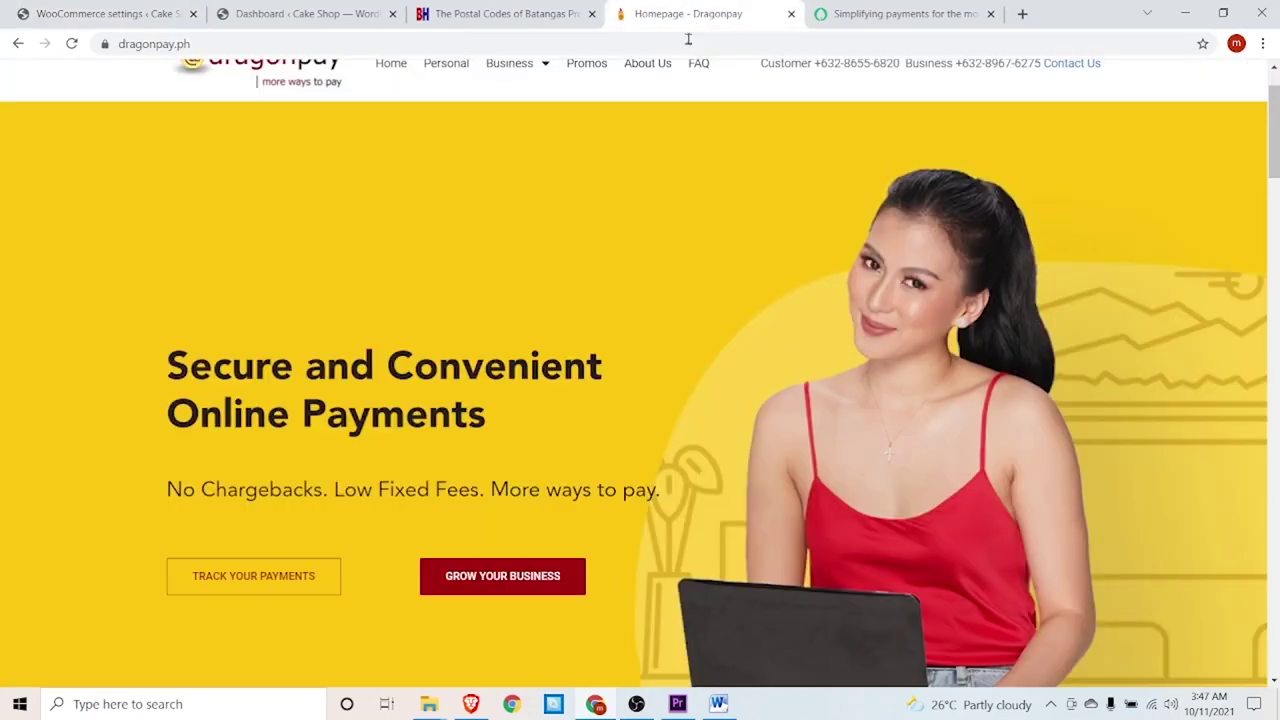
{"action": "scroll", "coordinate": [695, 362], "scroll_direction": "down", "scroll_amount": 10}
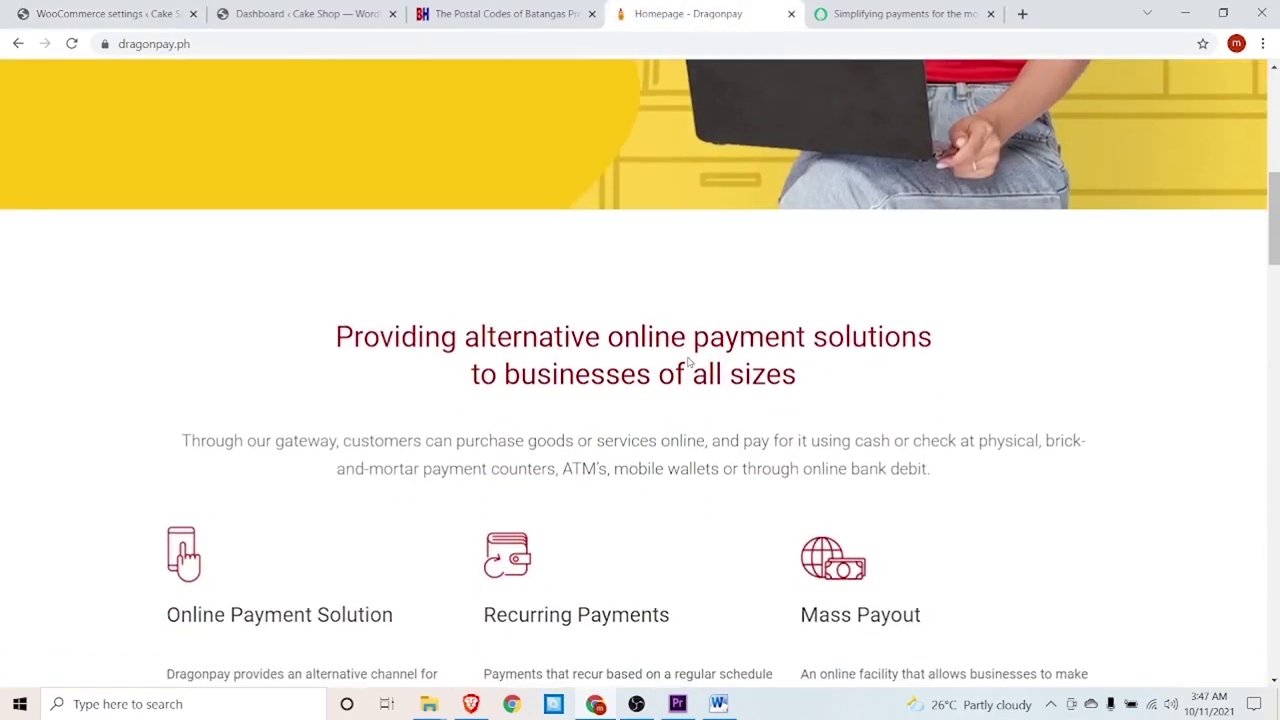
{"action": "scroll", "coordinate": [747, 477], "scroll_direction": "up", "scroll_amount": 3}
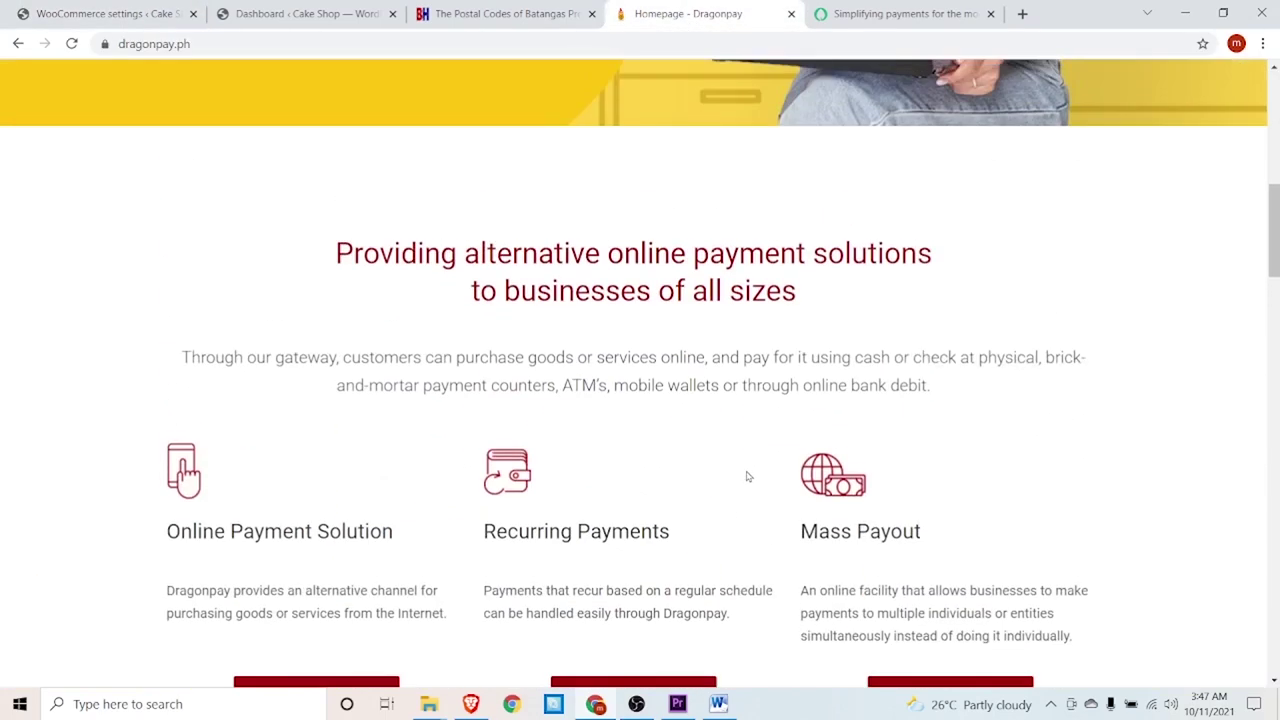
{"action": "scroll", "coordinate": [747, 477], "scroll_direction": "up", "scroll_amount": 6}
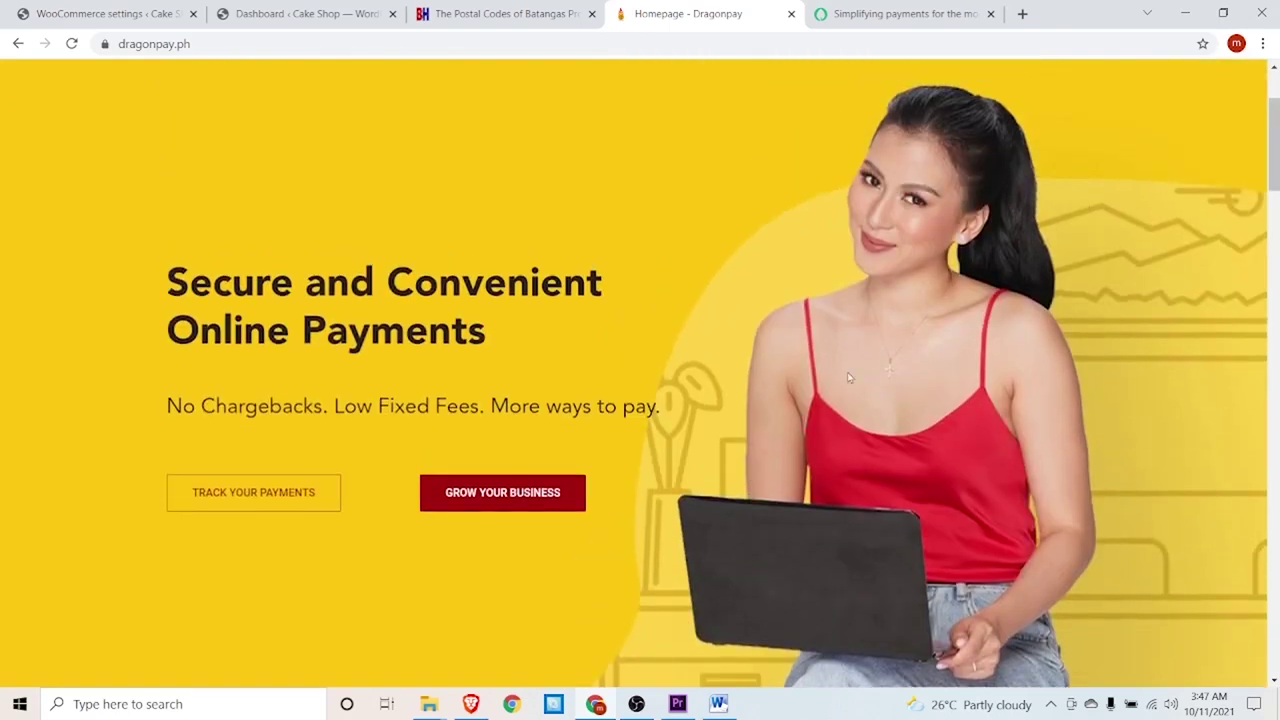
{"action": "key", "text": "ctrl+Tab"}
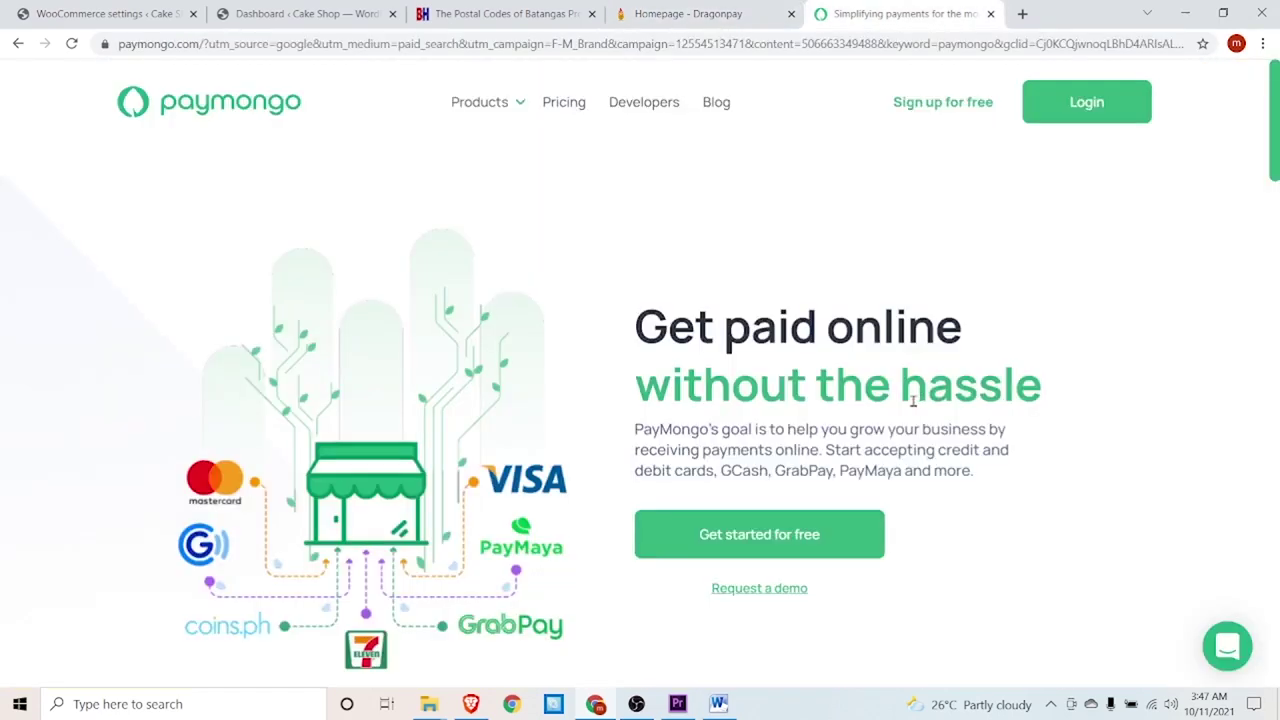
{"action": "scroll", "coordinate": [913, 401], "scroll_direction": "down", "scroll_amount": 8}
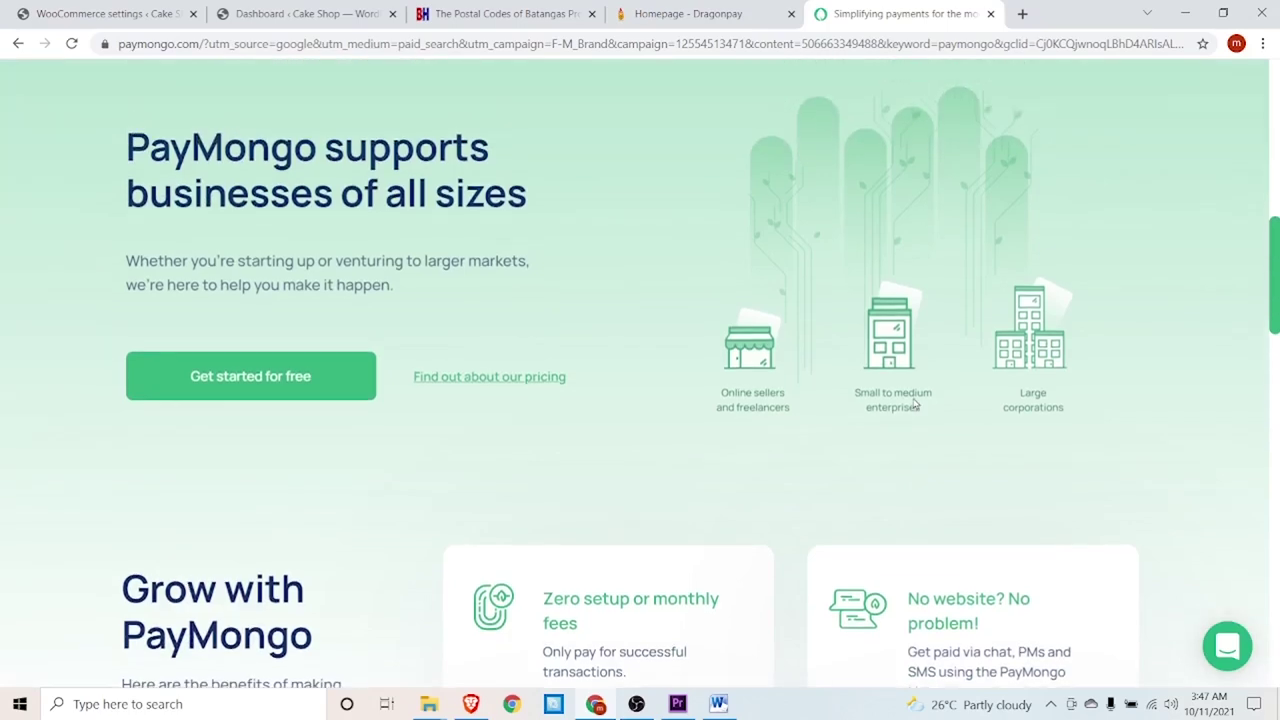
{"action": "scroll", "coordinate": [780, 392], "scroll_direction": "up", "scroll_amount": 8}
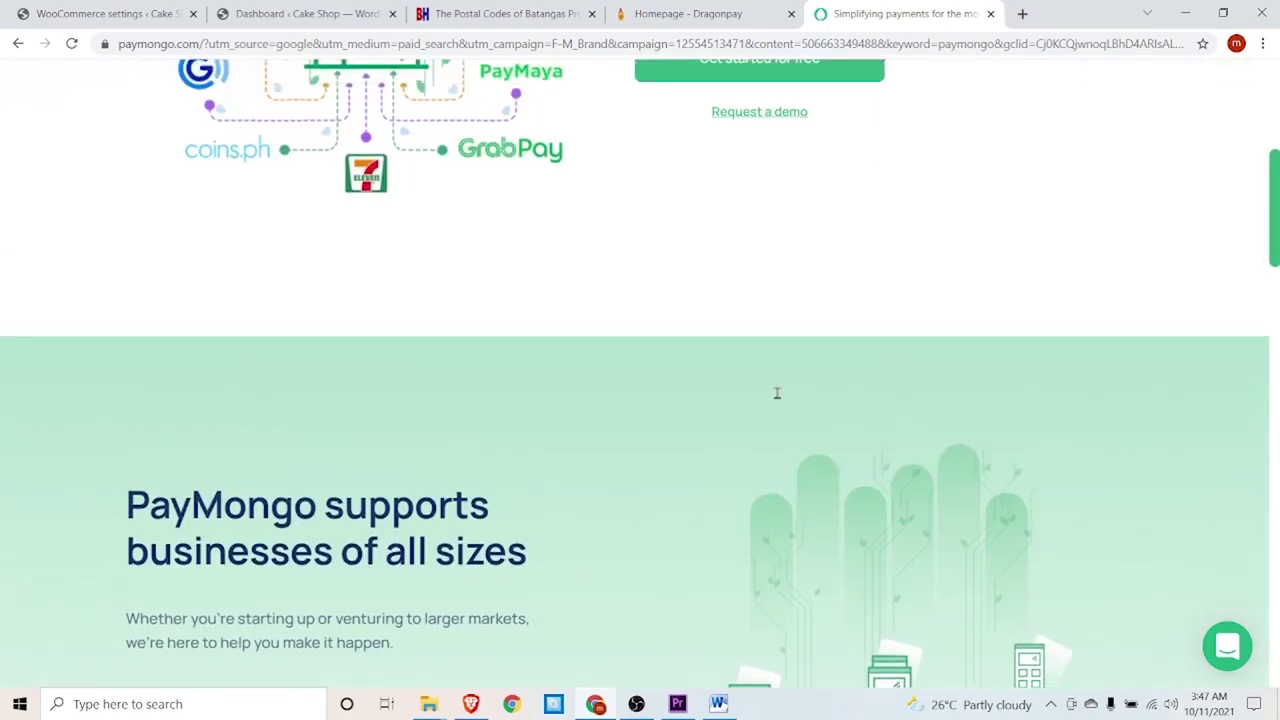
{"action": "left_click", "coordinate": [723, 10]}
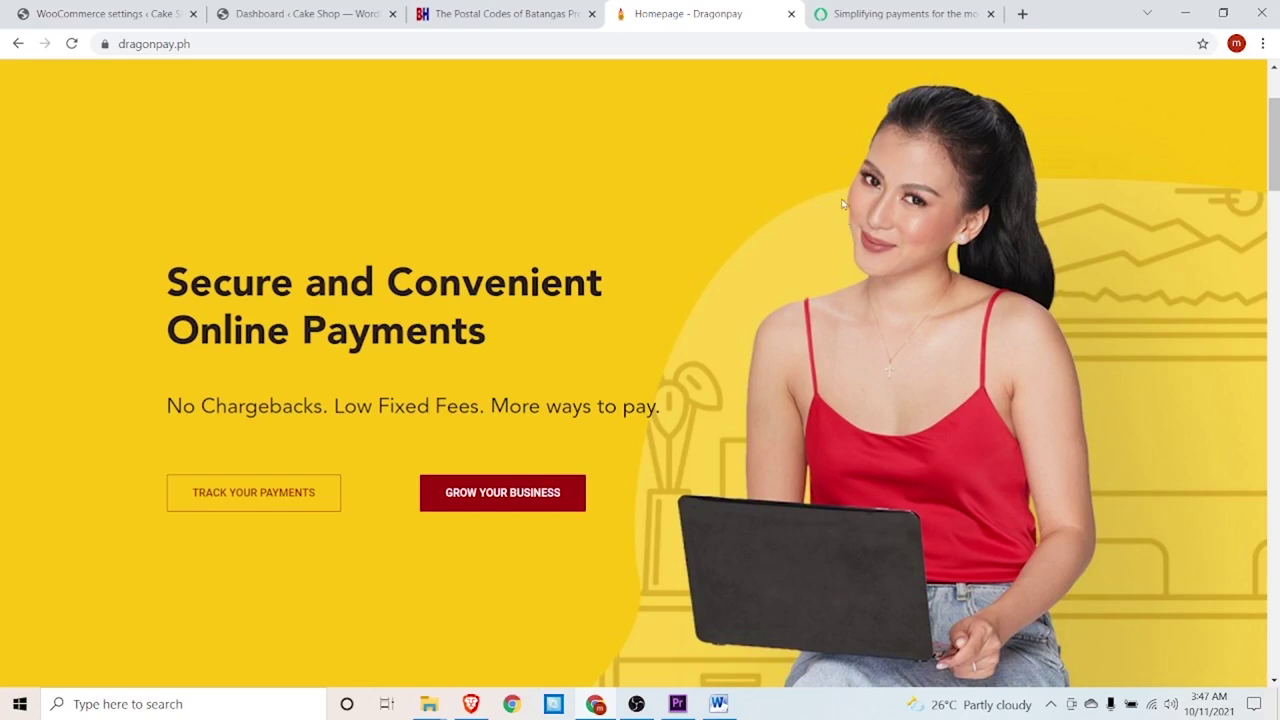
Step: Recheck the WooCommerce payment settings with another quick look at both provider pages
{"action": "left_click", "coordinate": [92, 12]}
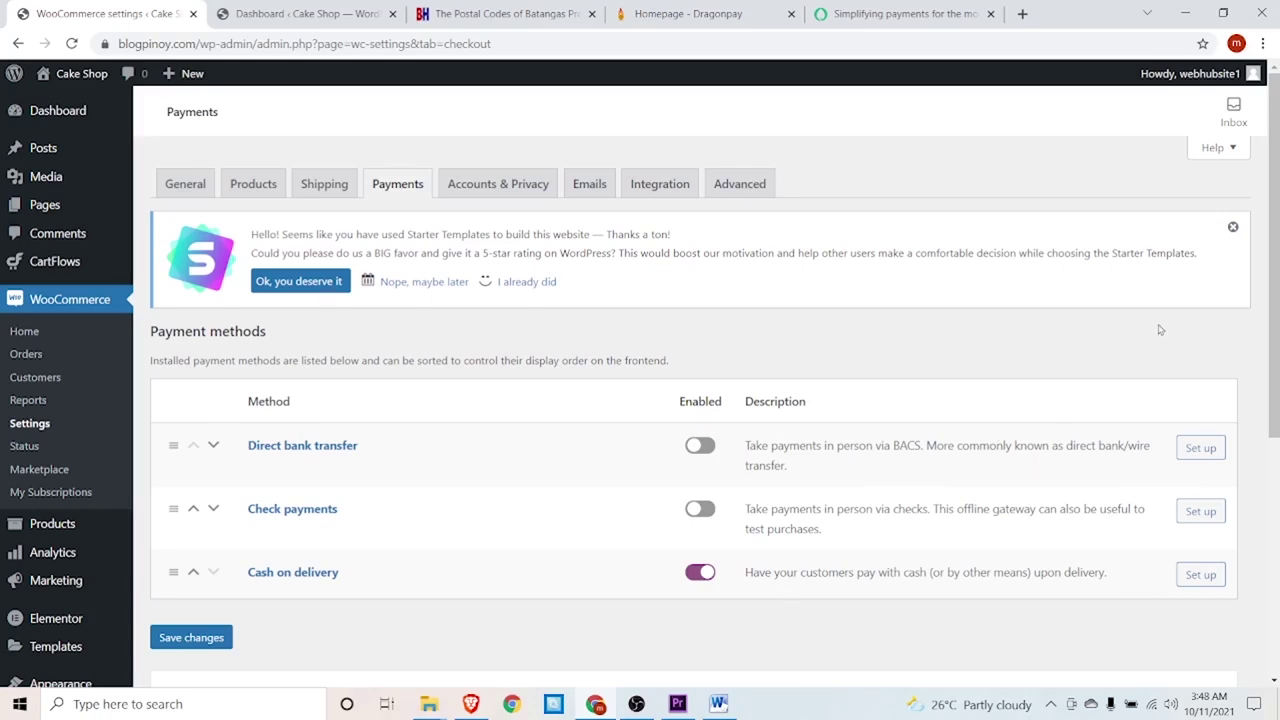
{"action": "scroll", "coordinate": [1259, 303], "scroll_direction": "down", "scroll_amount": 4}
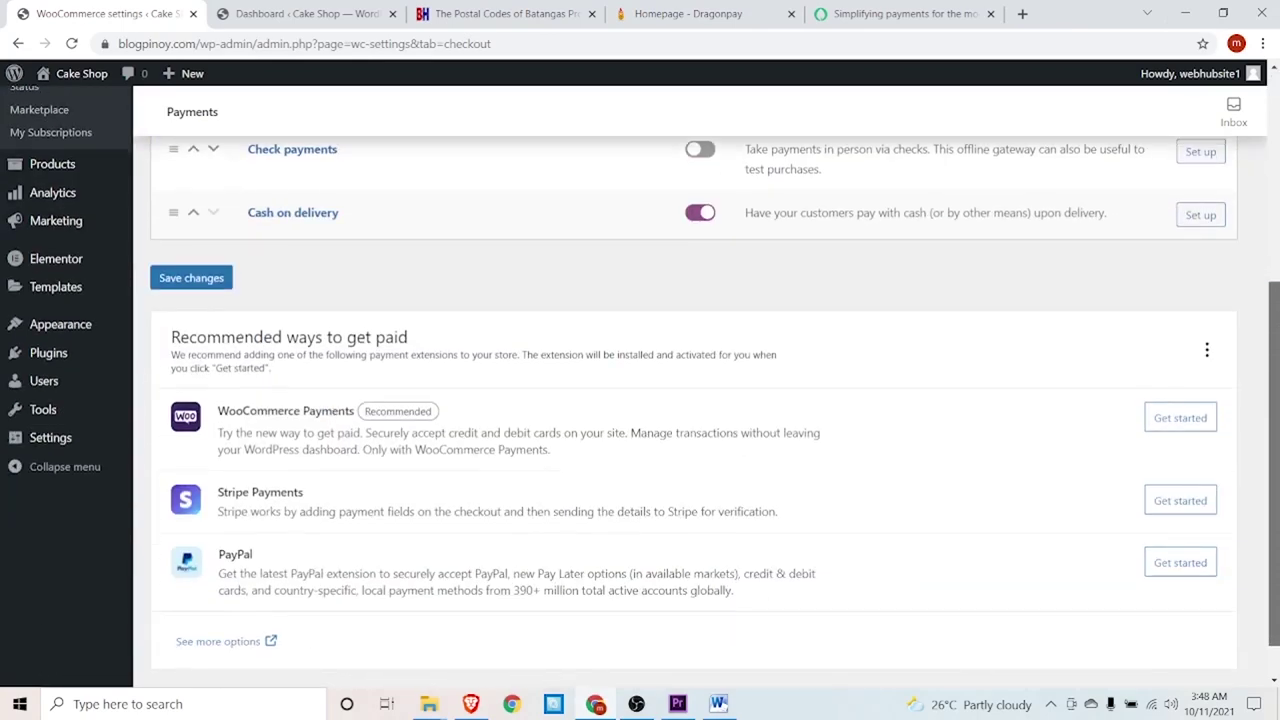
{"action": "scroll", "coordinate": [1022, 139], "scroll_direction": "up", "scroll_amount": 4}
{"action": "left_click", "coordinate": [742, 20]}
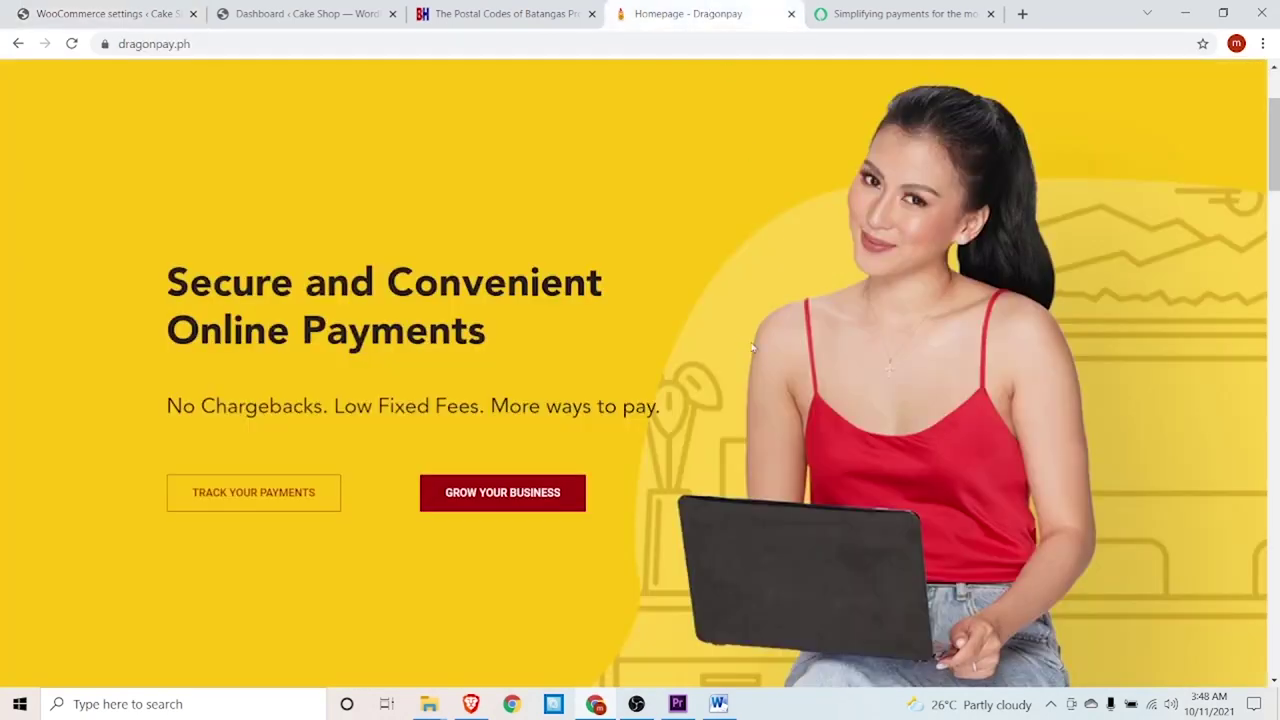
{"action": "left_click", "coordinate": [878, 9]}
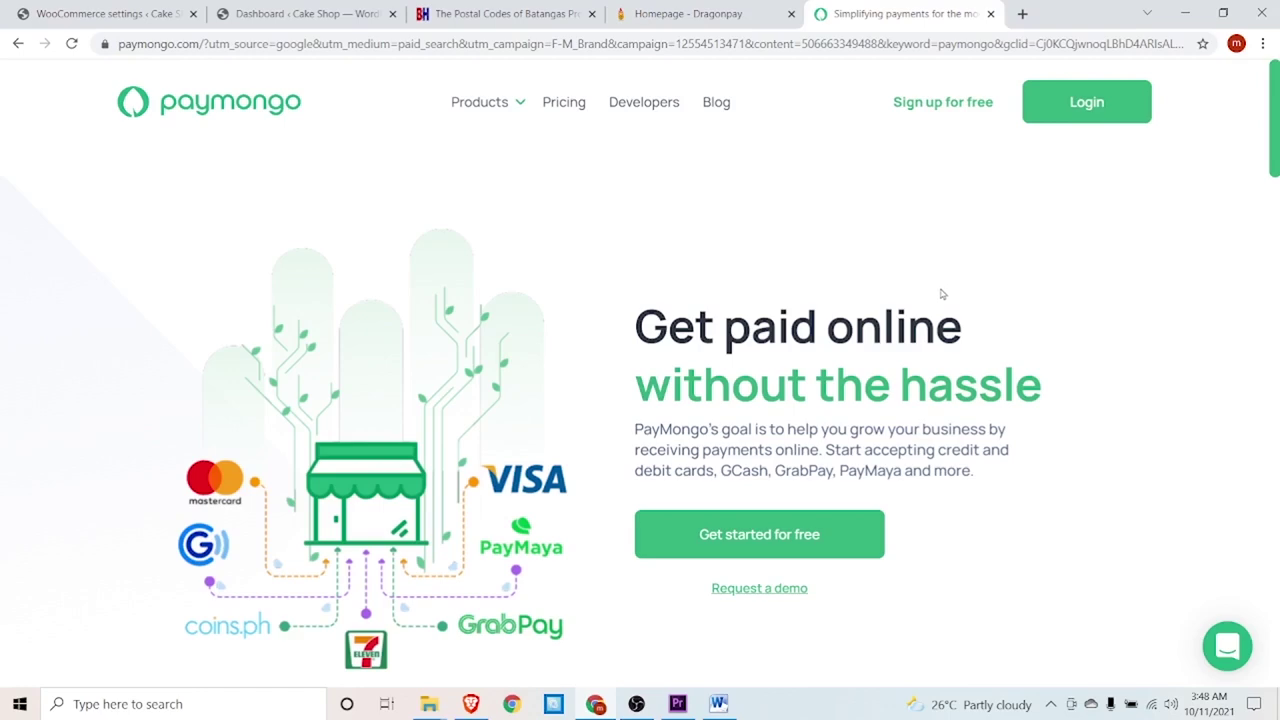
{"action": "left_click", "coordinate": [110, 14]}
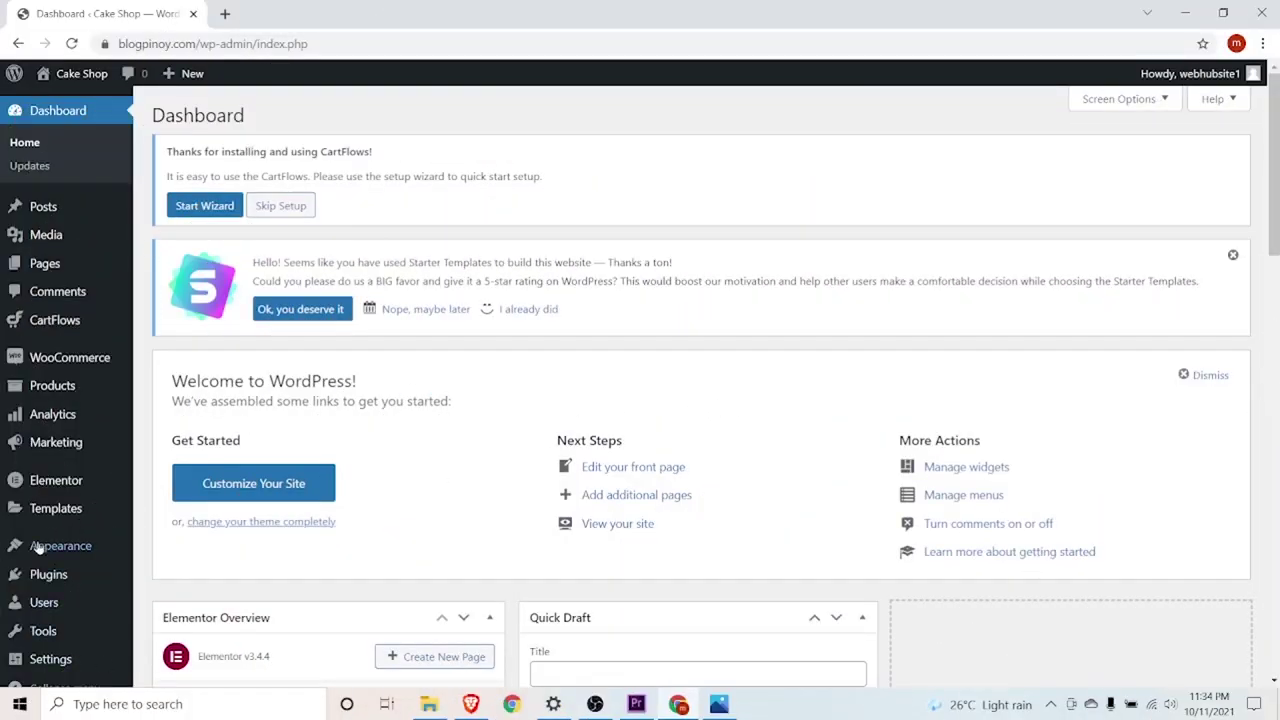
Step: Open the Customizer's Global Typography settings and dismiss the autosave notice
{"action": "mouse_move", "coordinate": [45, 546]}
{"action": "left_click", "coordinate": [190, 528]}
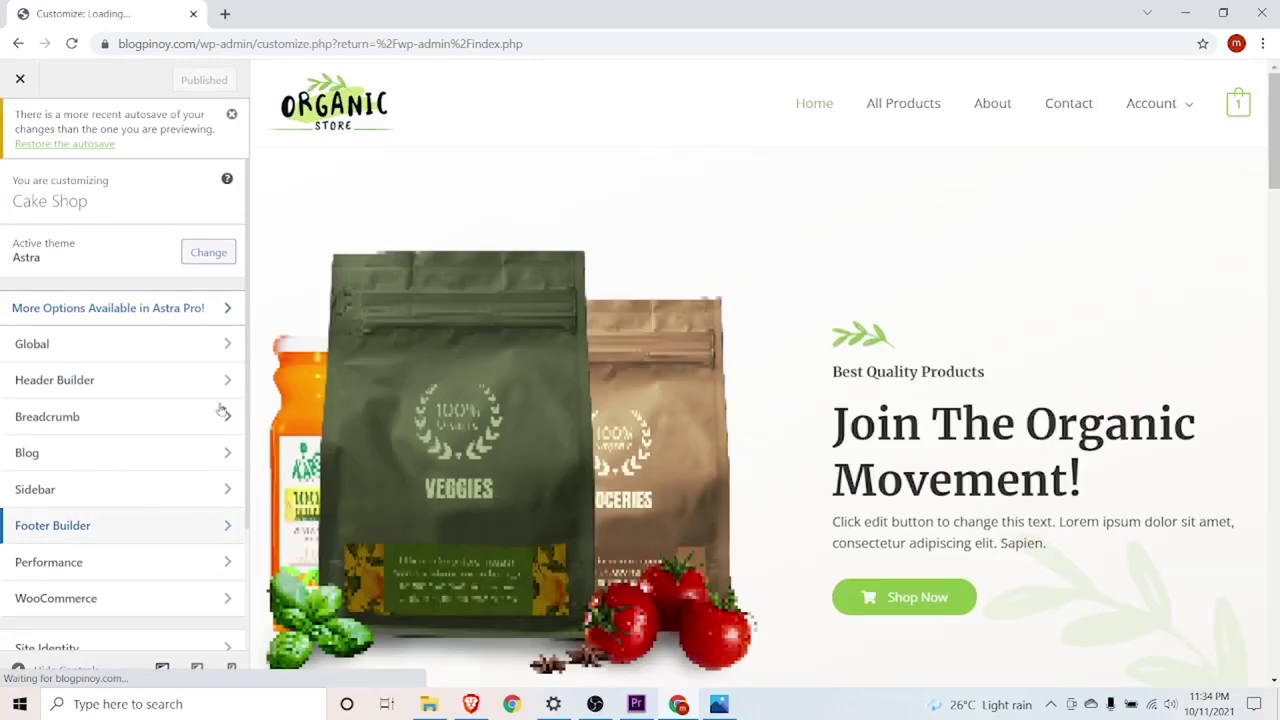
{"action": "scroll", "coordinate": [222, 400], "scroll_direction": "down", "scroll_amount": 1}
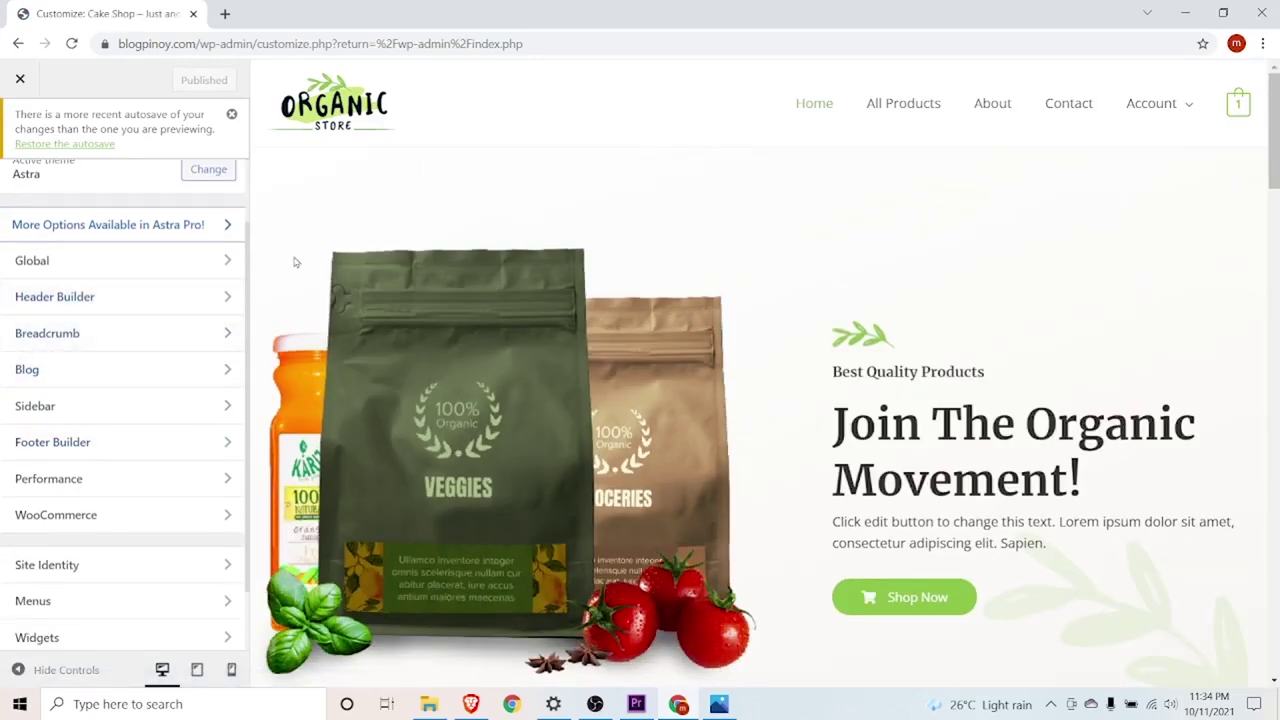
{"action": "left_click", "coordinate": [166, 263]}
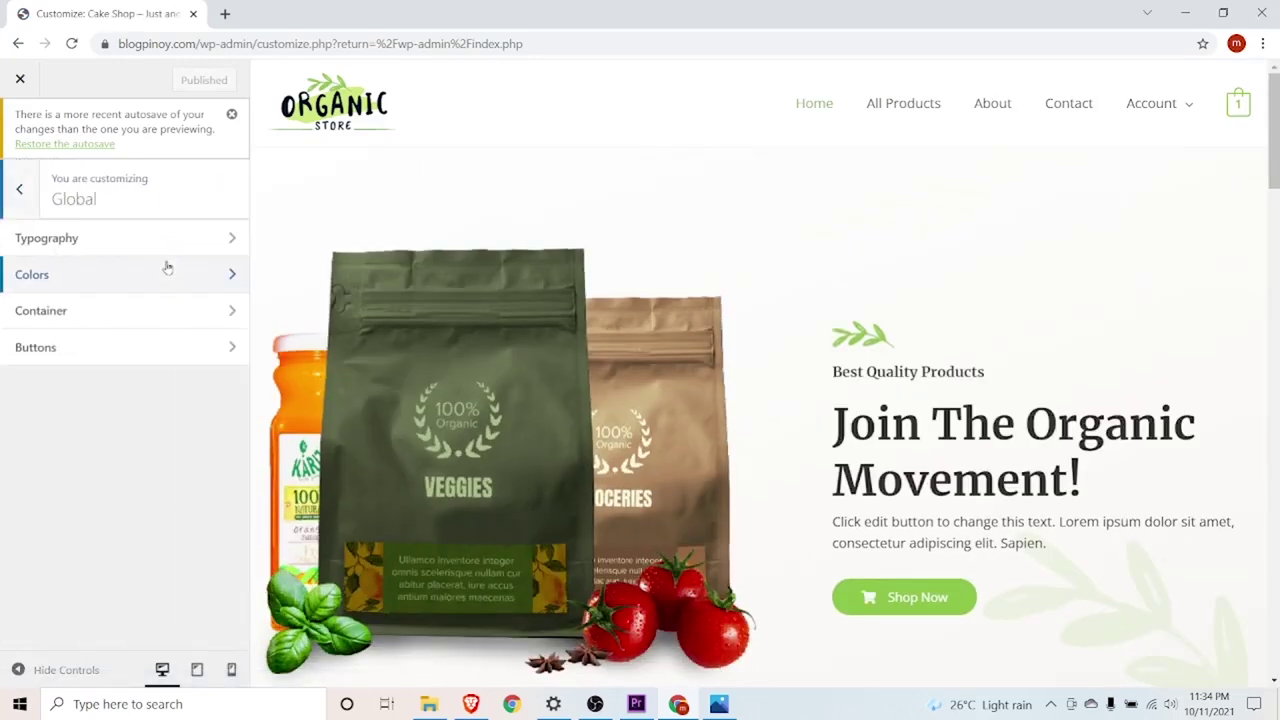
{"action": "left_click", "coordinate": [200, 246]}
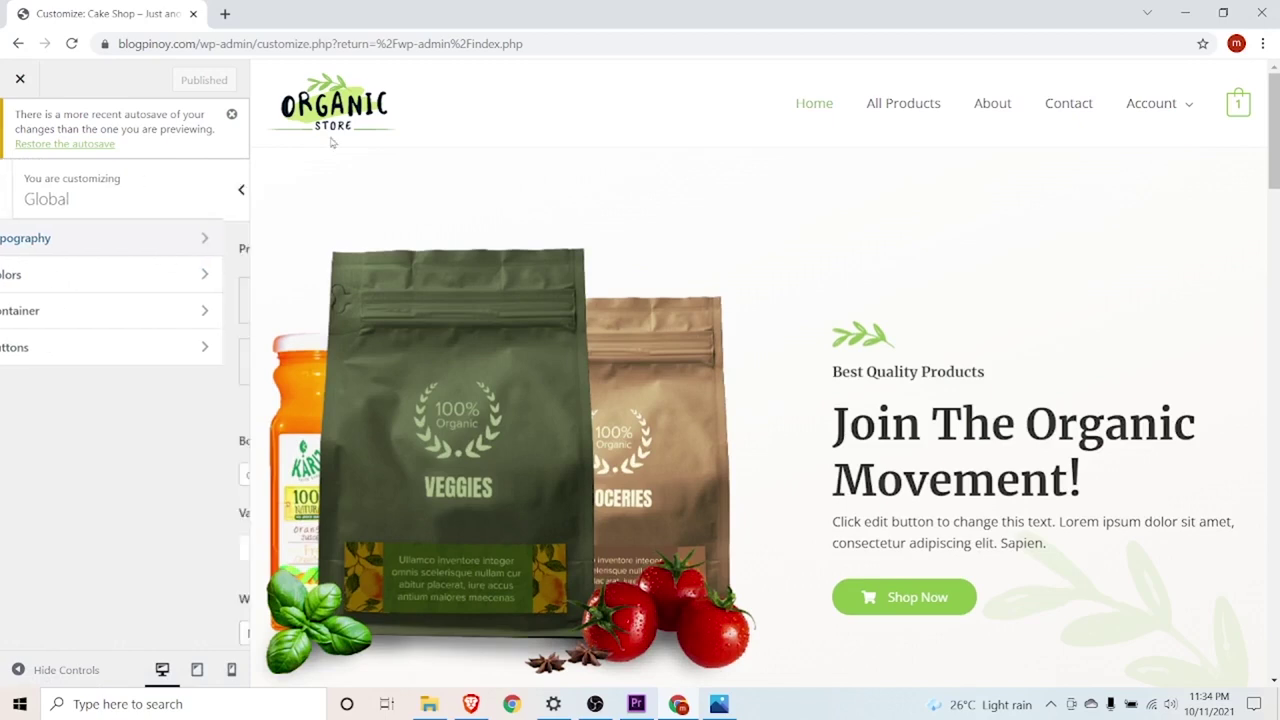
{"action": "left_click", "coordinate": [231, 114]}
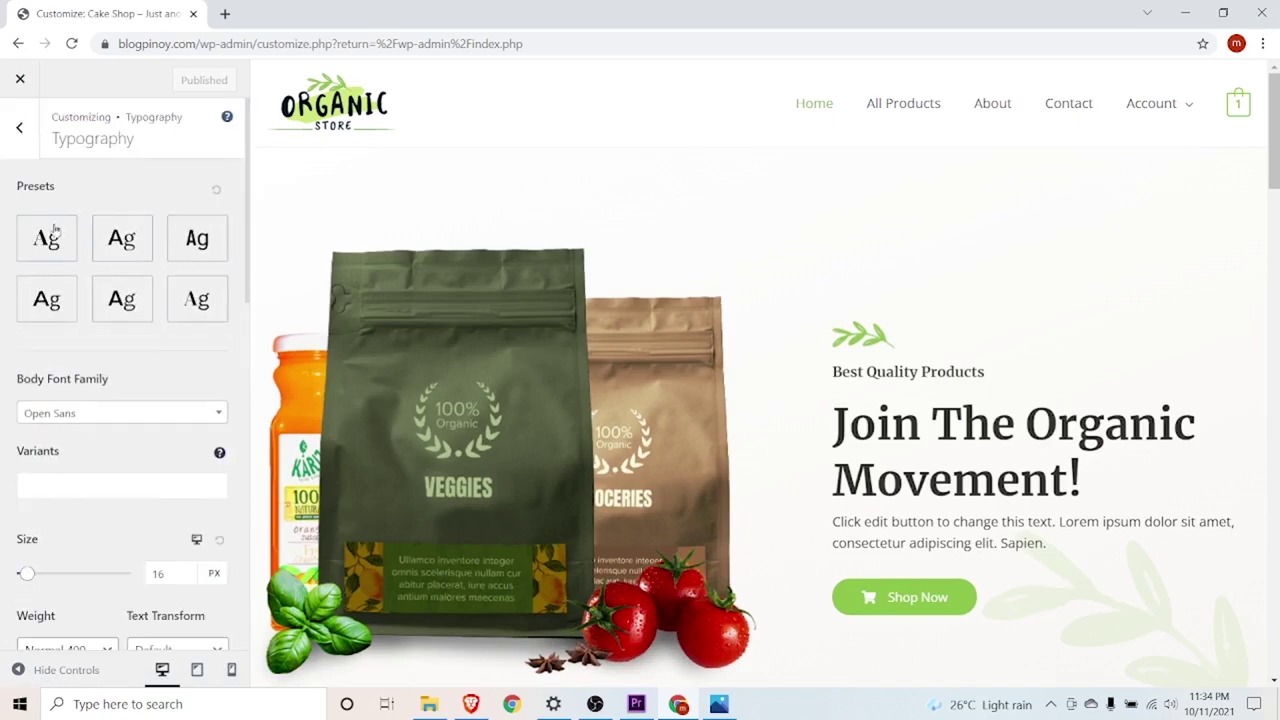
{"action": "scroll", "coordinate": [137, 412], "scroll_direction": "down", "scroll_amount": 2}
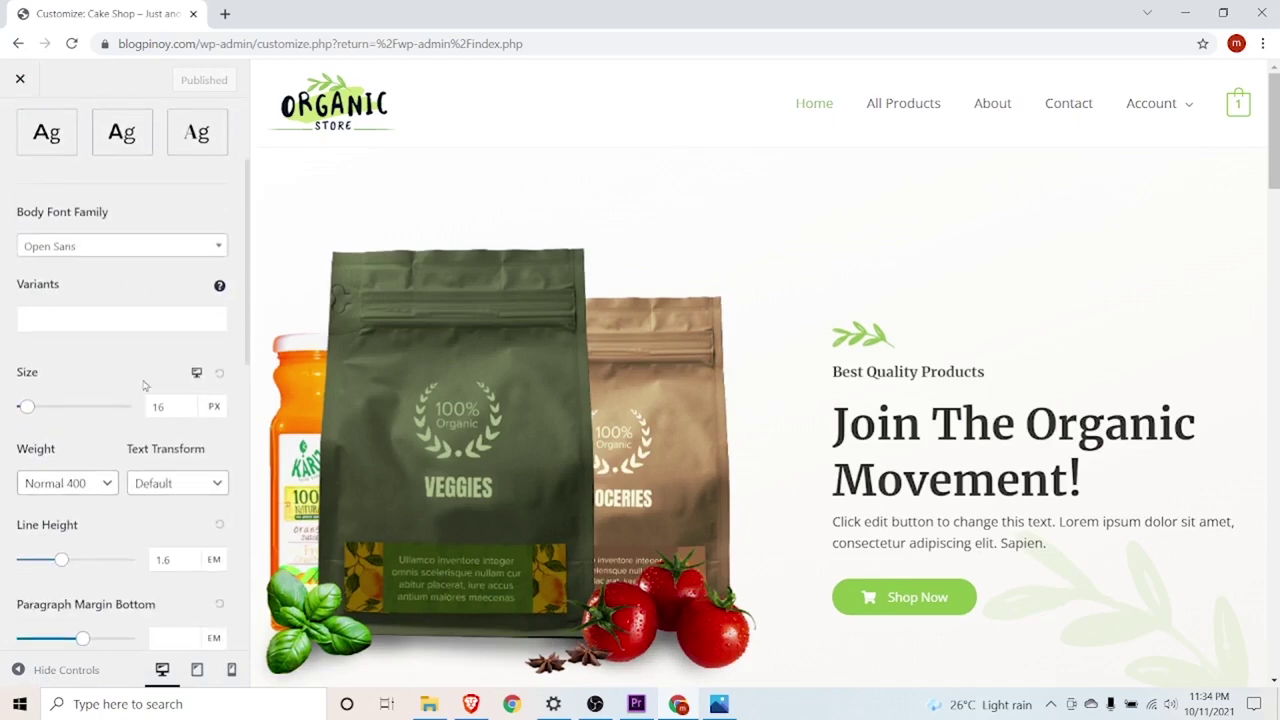
Step: Try Oxanium as the body font and Merienda as the heading font
{"action": "left_click", "coordinate": [160, 247]}
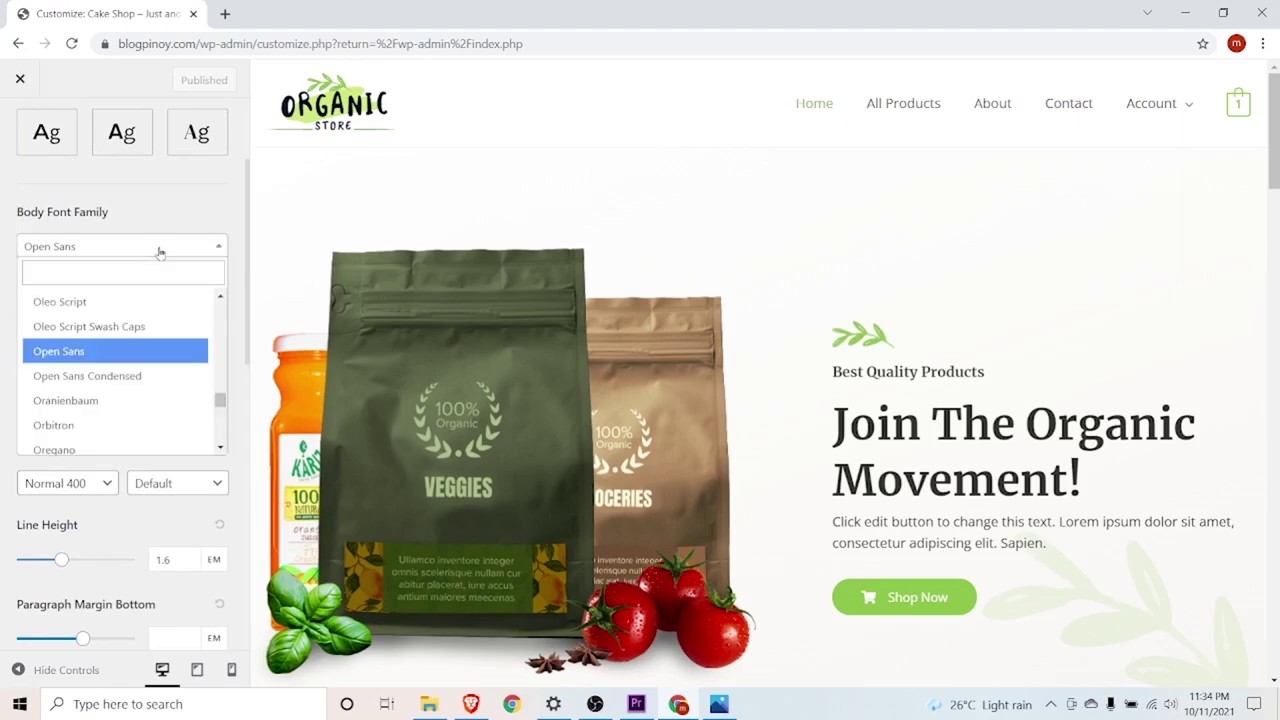
{"action": "scroll", "coordinate": [128, 408], "scroll_direction": "down", "scroll_amount": 2}
{"action": "left_click", "coordinate": [121, 410]}
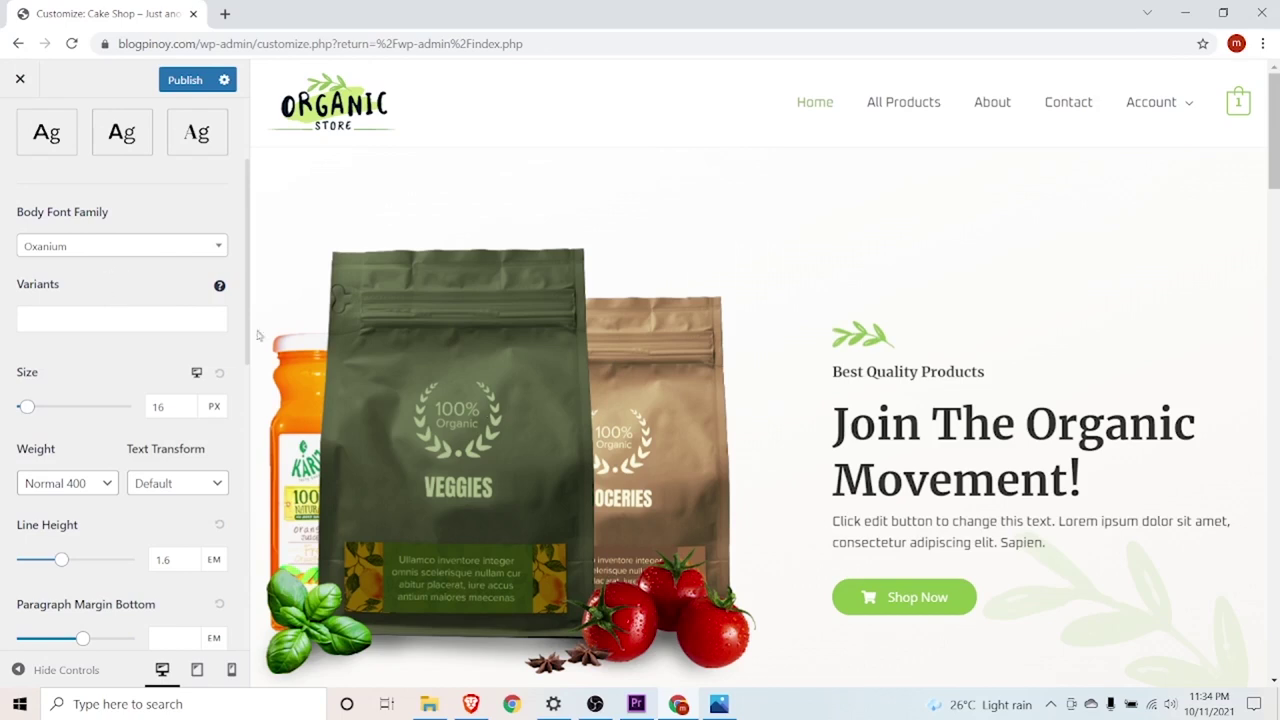
{"action": "left_click_drag", "start_coordinate": [836, 520], "coordinate": [1008, 520]}
{"action": "left_click", "coordinate": [1014, 541]}
{"action": "scroll", "coordinate": [100, 410], "scroll_direction": "down", "scroll_amount": 2}
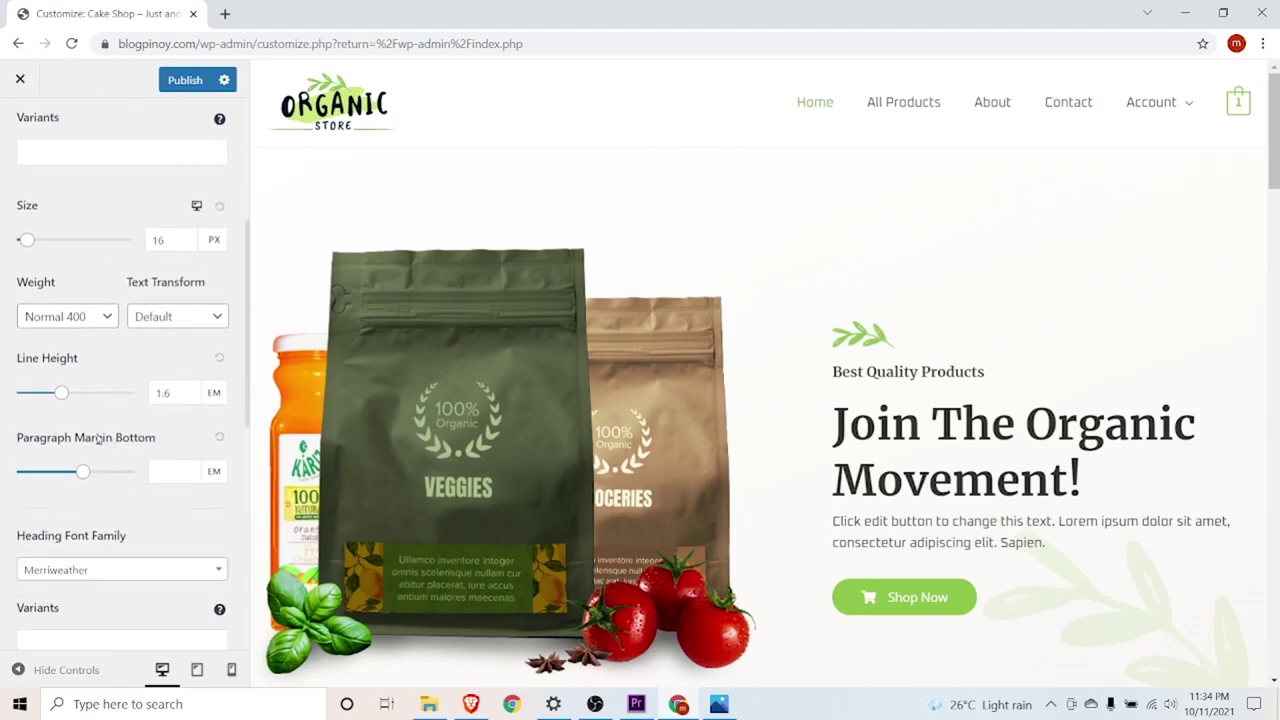
{"action": "scroll", "coordinate": [114, 535], "scroll_direction": "down", "scroll_amount": 2}
{"action": "left_click", "coordinate": [104, 405]}
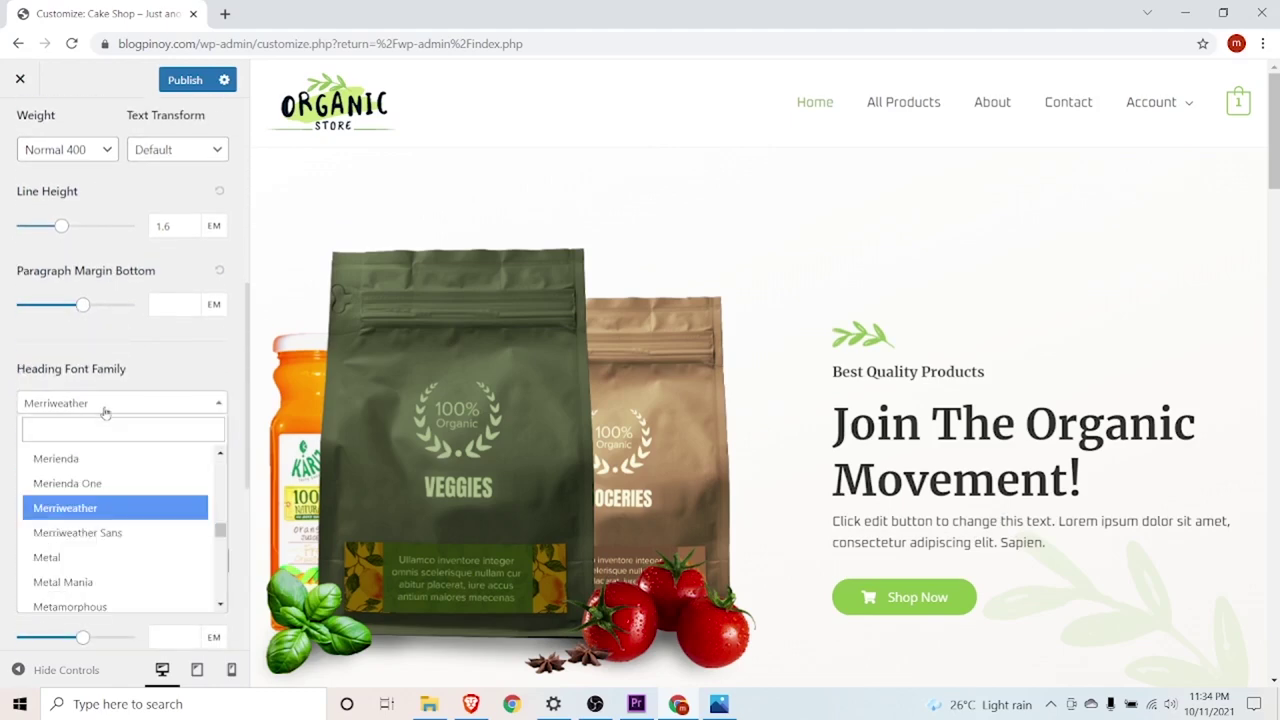
{"action": "left_click", "coordinate": [122, 458]}
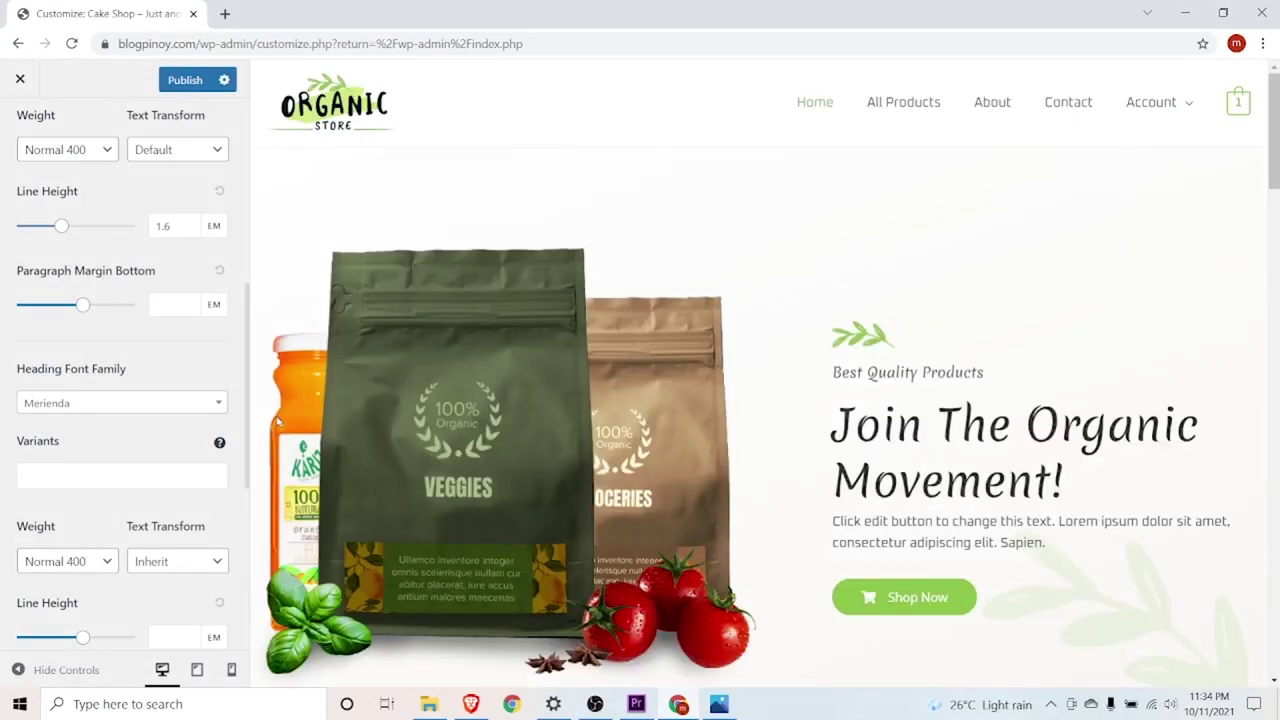
Step: Apply the third typography preset, giving Roboto body text at 17 px
{"action": "scroll", "coordinate": [33, 372], "scroll_direction": "up", "scroll_amount": 5}
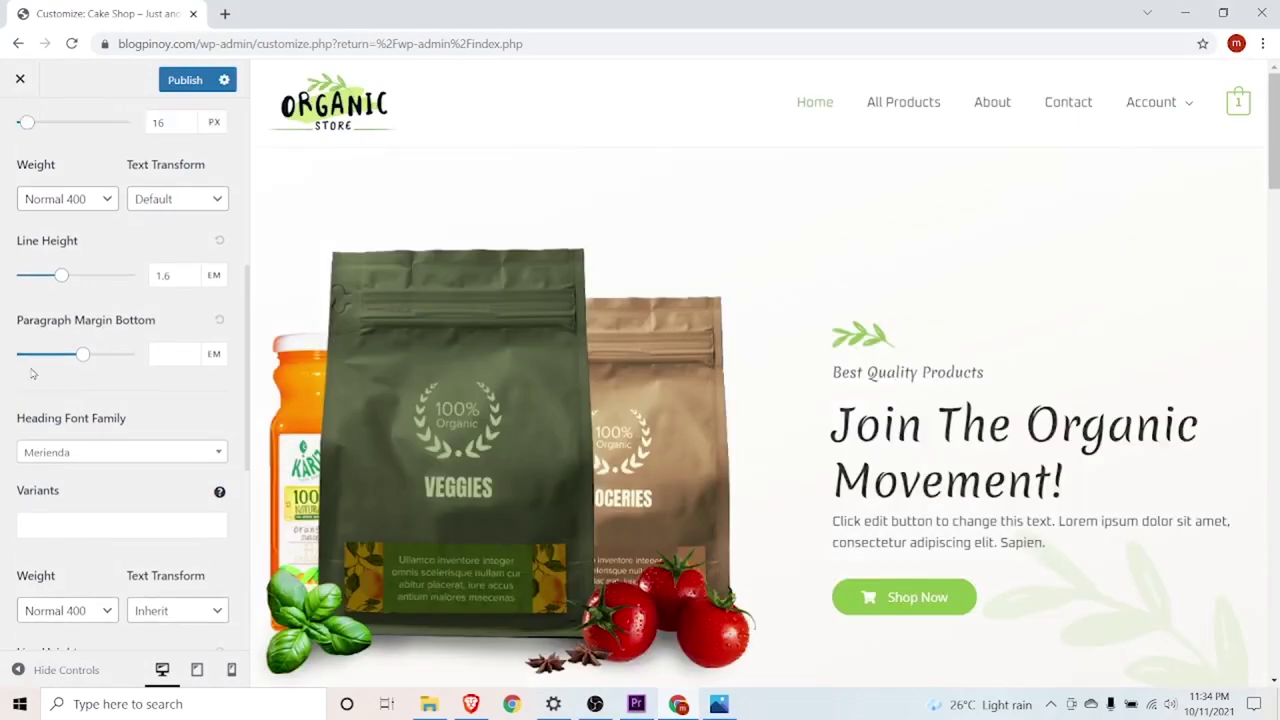
{"action": "scroll", "coordinate": [33, 372], "scroll_direction": "up", "scroll_amount": 4}
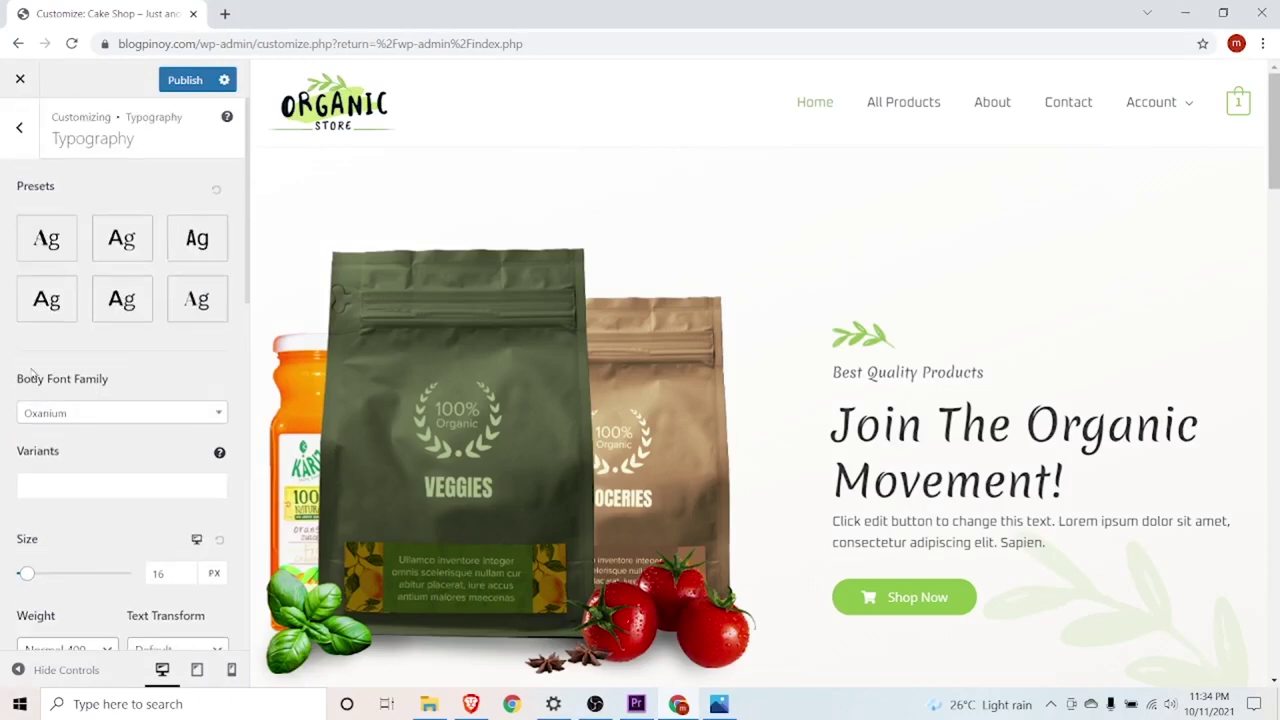
{"action": "left_click", "coordinate": [212, 243]}
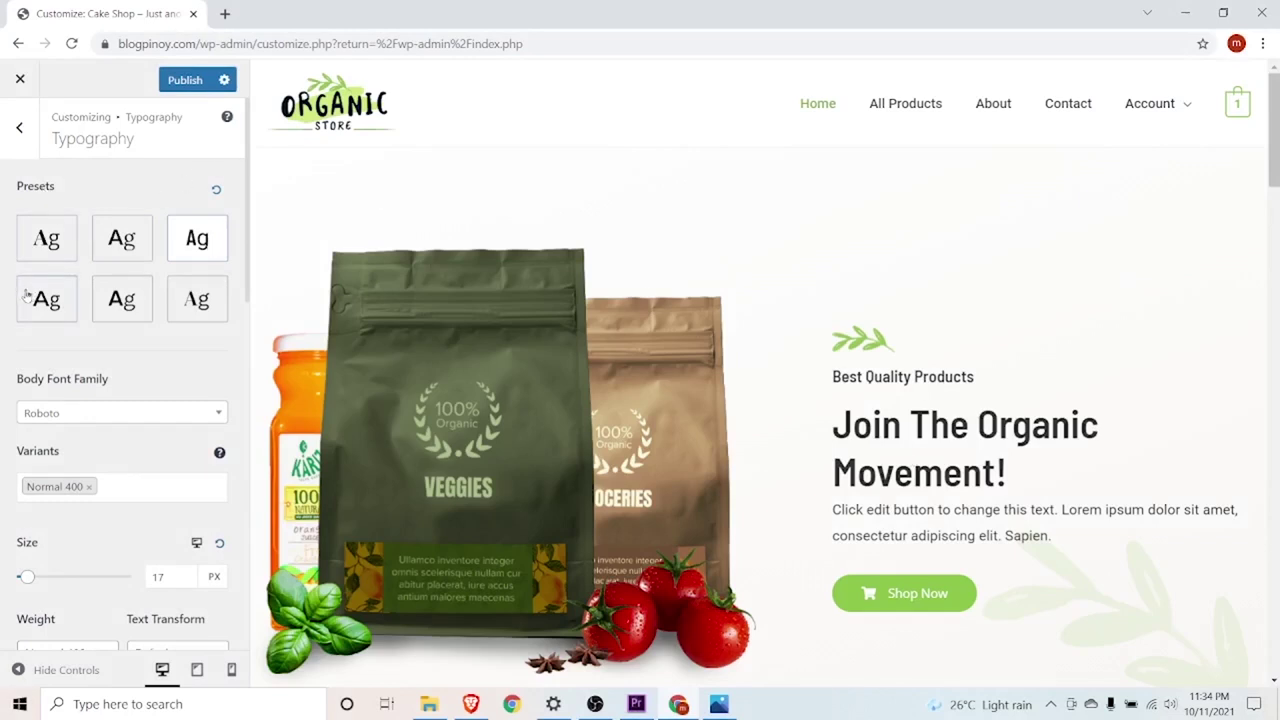
{"action": "left_click", "coordinate": [17, 138]}
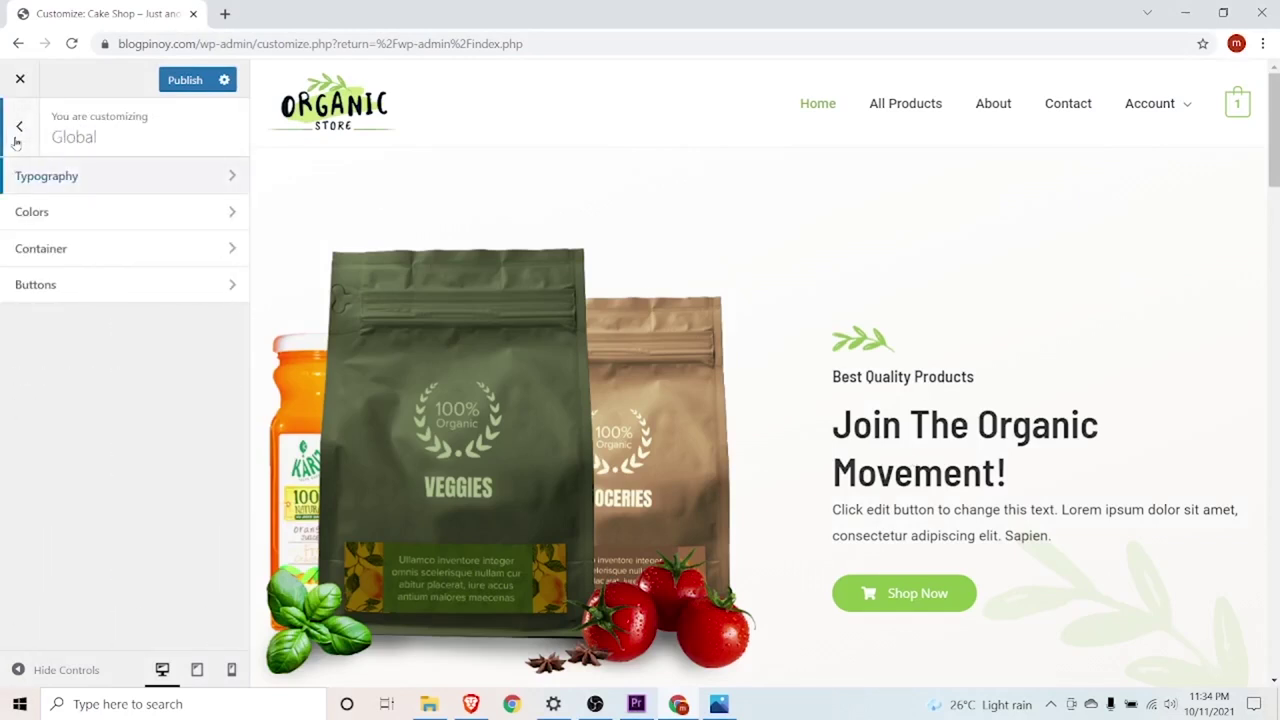
Step: Try Palettes 2 and 3 for the global colours, settling on Palette 2
{"action": "left_click", "coordinate": [109, 213]}
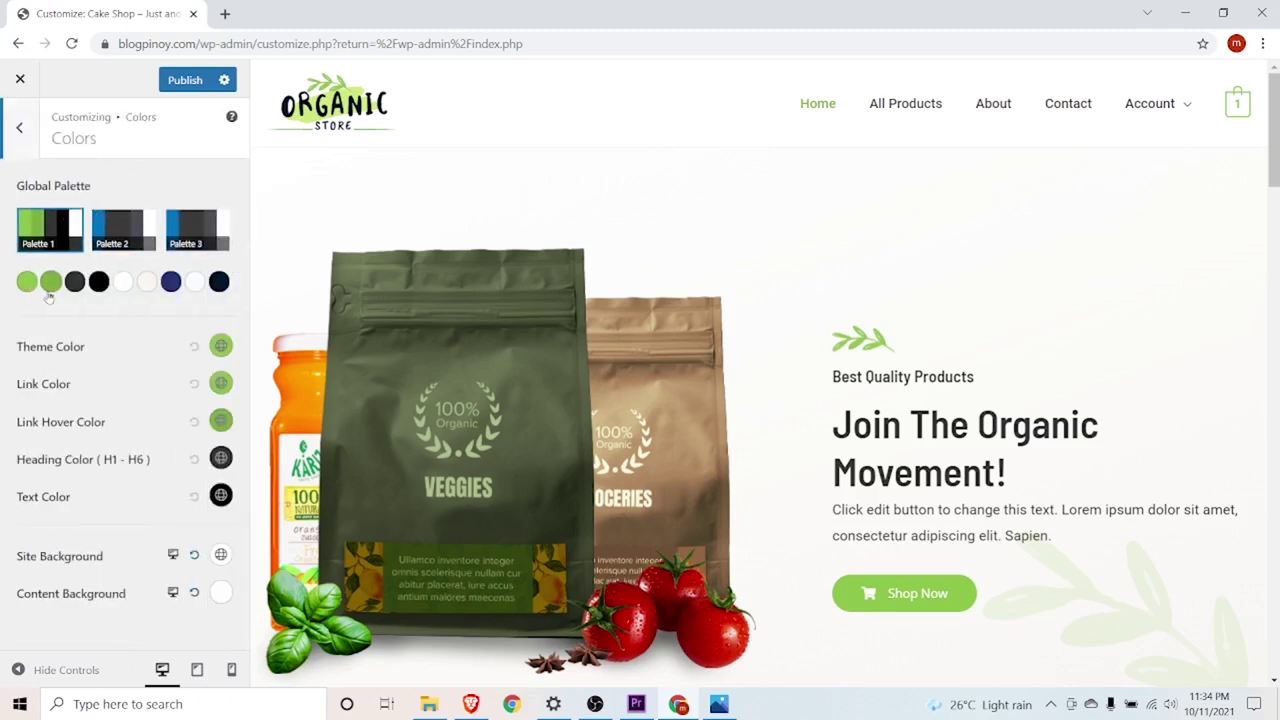
{"action": "left_click", "coordinate": [146, 281]}
{"action": "left_click", "coordinate": [125, 243]}
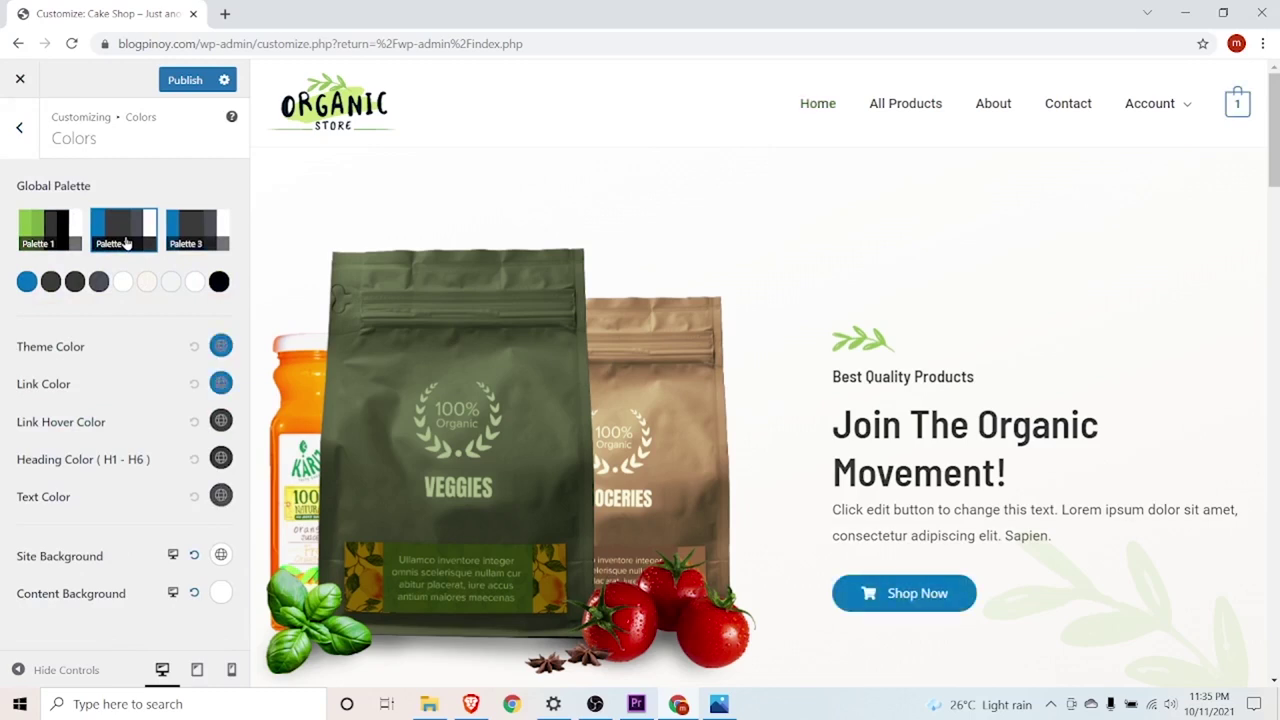
{"action": "left_click", "coordinate": [199, 228]}
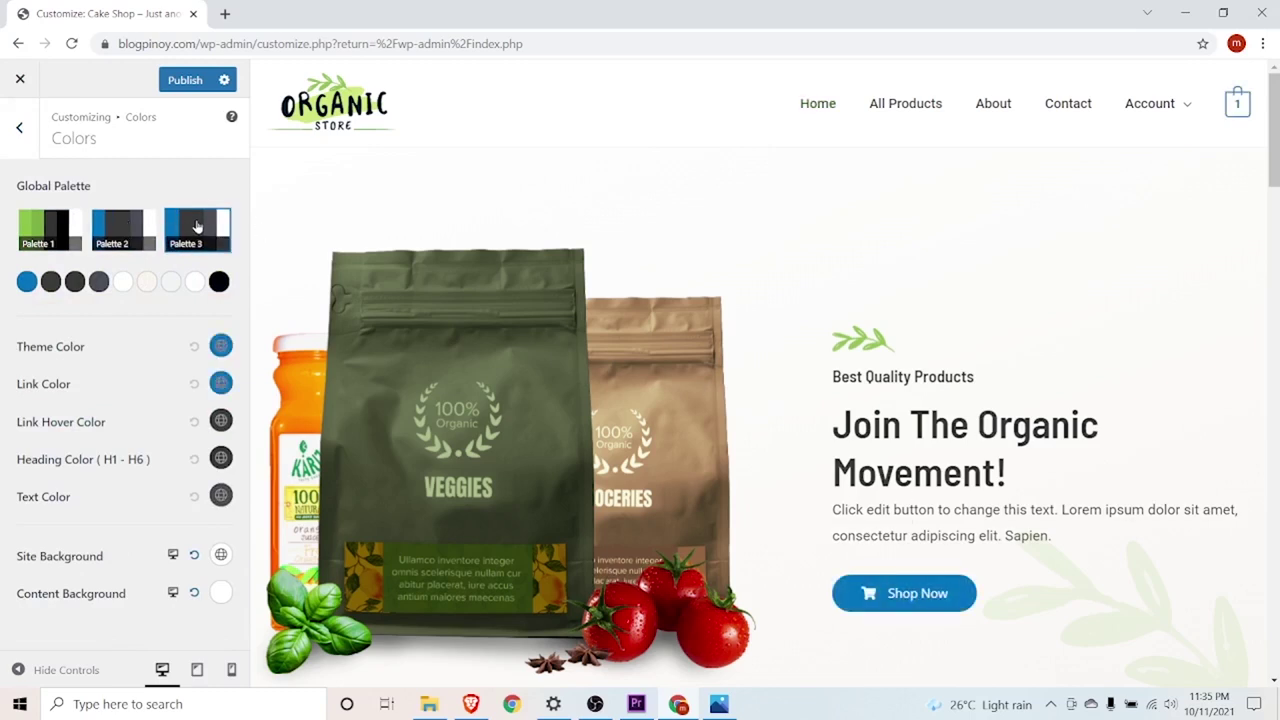
{"action": "left_click", "coordinate": [143, 219]}
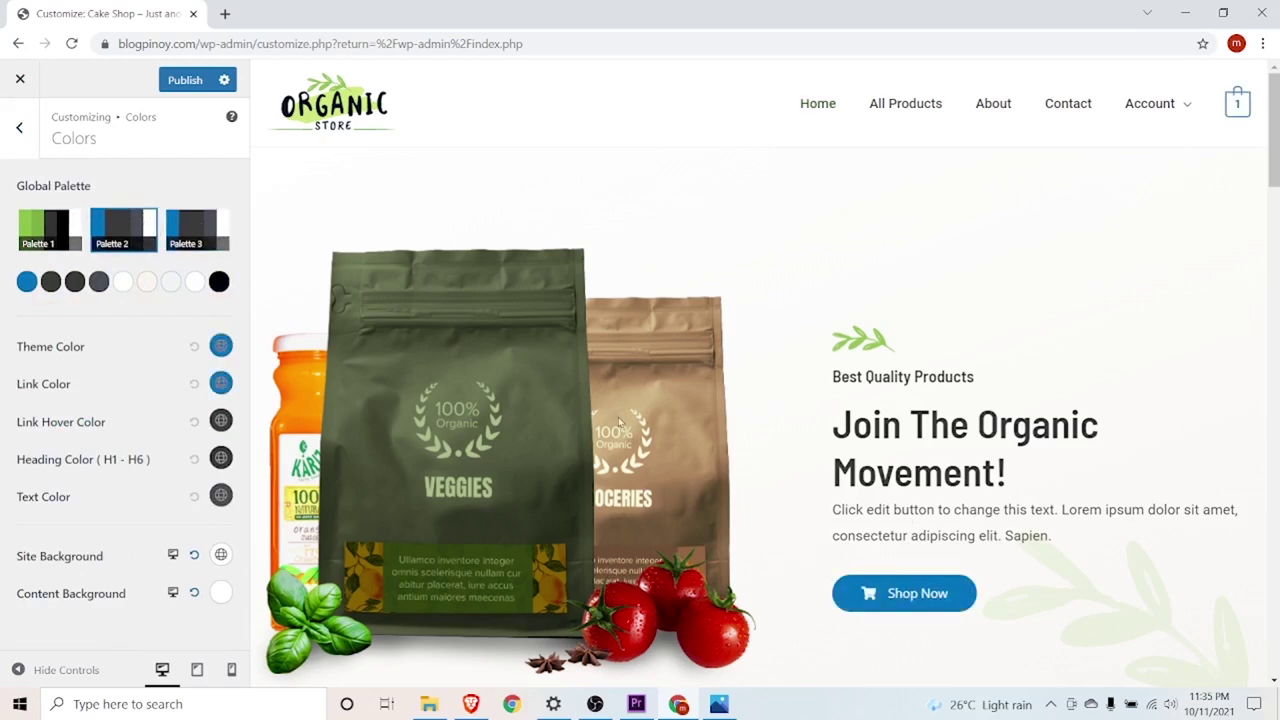
{"action": "scroll", "coordinate": [1052, 575], "scroll_direction": "down", "scroll_amount": 5}
{"action": "scroll", "coordinate": [1052, 575], "scroll_direction": "down", "scroll_amount": 5}
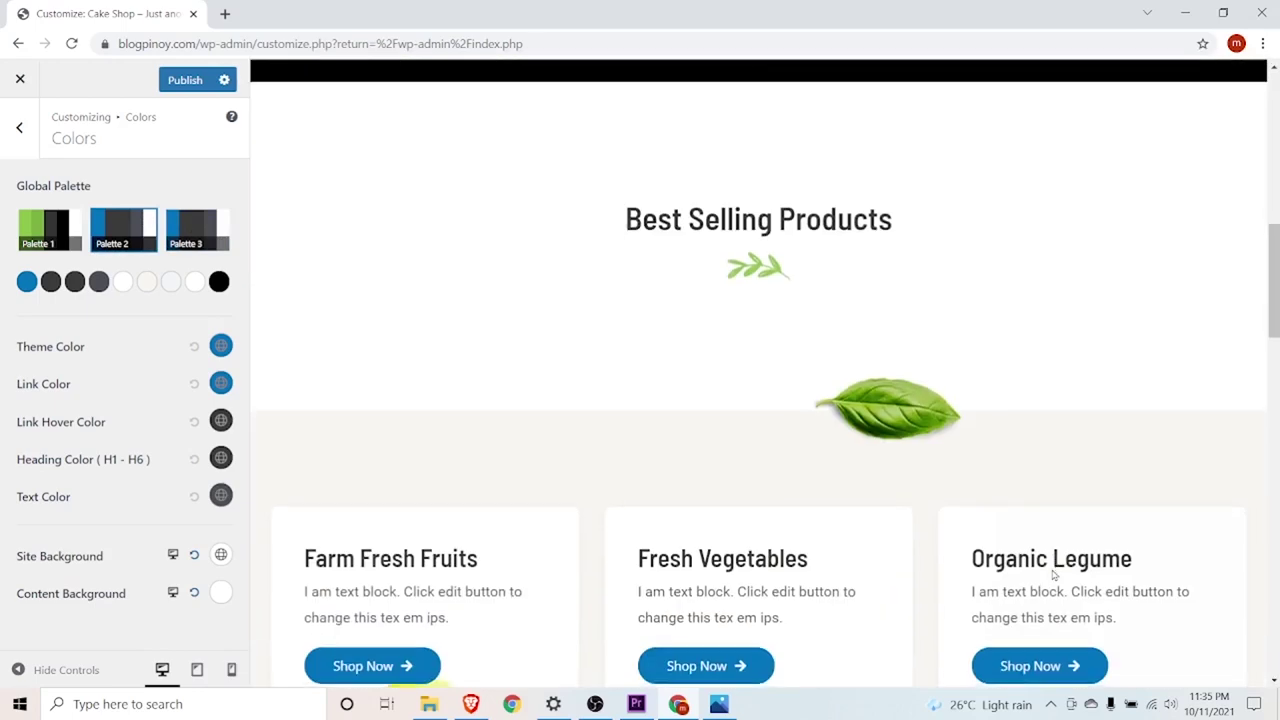
{"action": "scroll", "coordinate": [1052, 571], "scroll_direction": "up", "scroll_amount": 10}
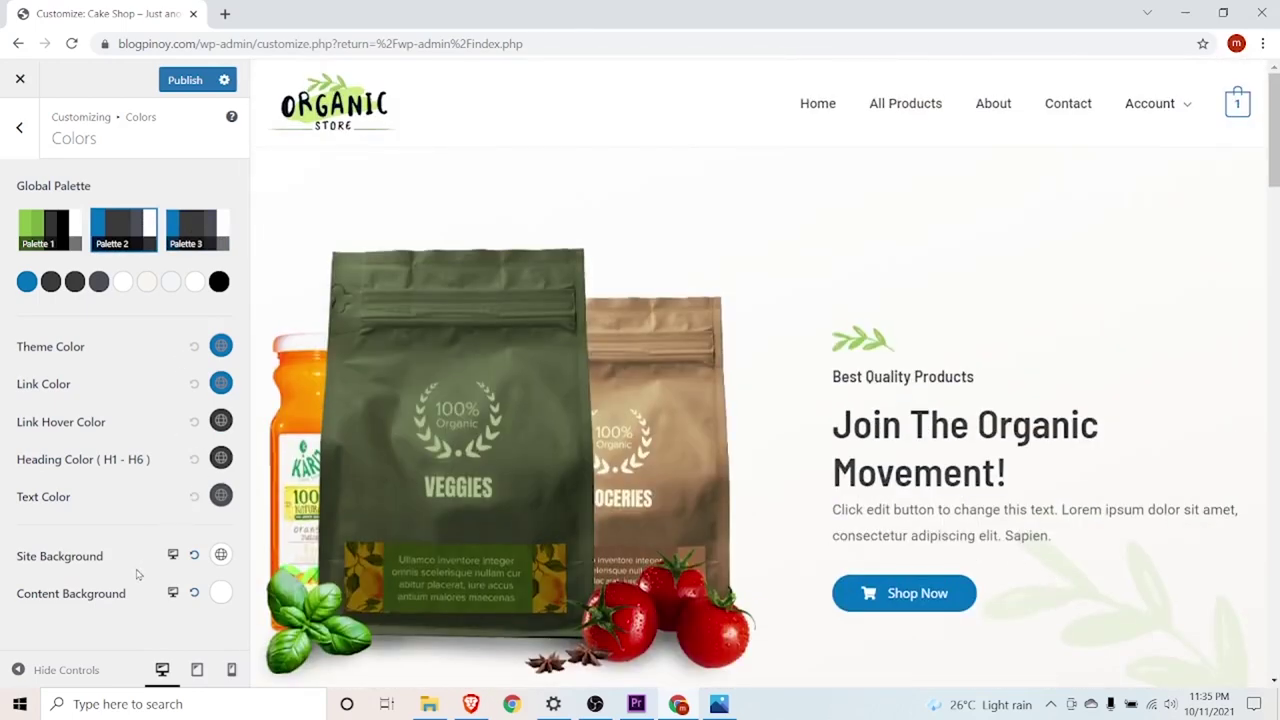
{"action": "left_click", "coordinate": [24, 118]}
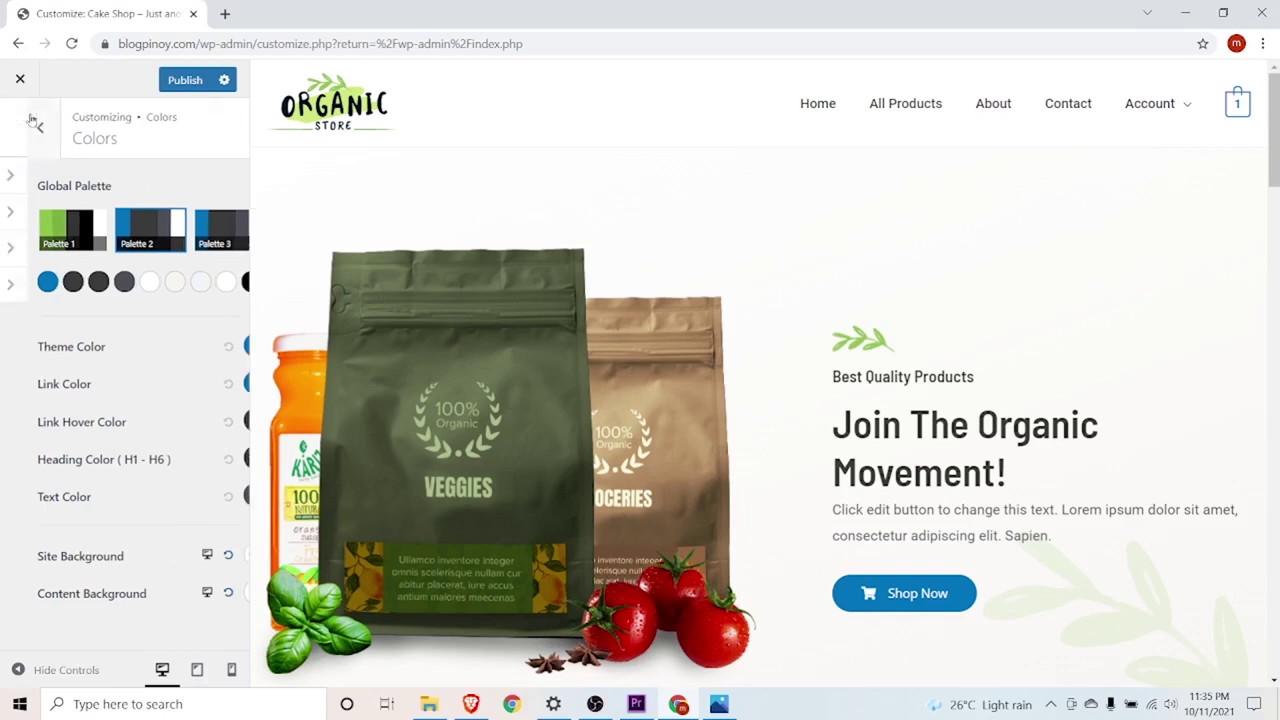
Step: Look over the container width and layout settings without changes
{"action": "left_click", "coordinate": [182, 250]}
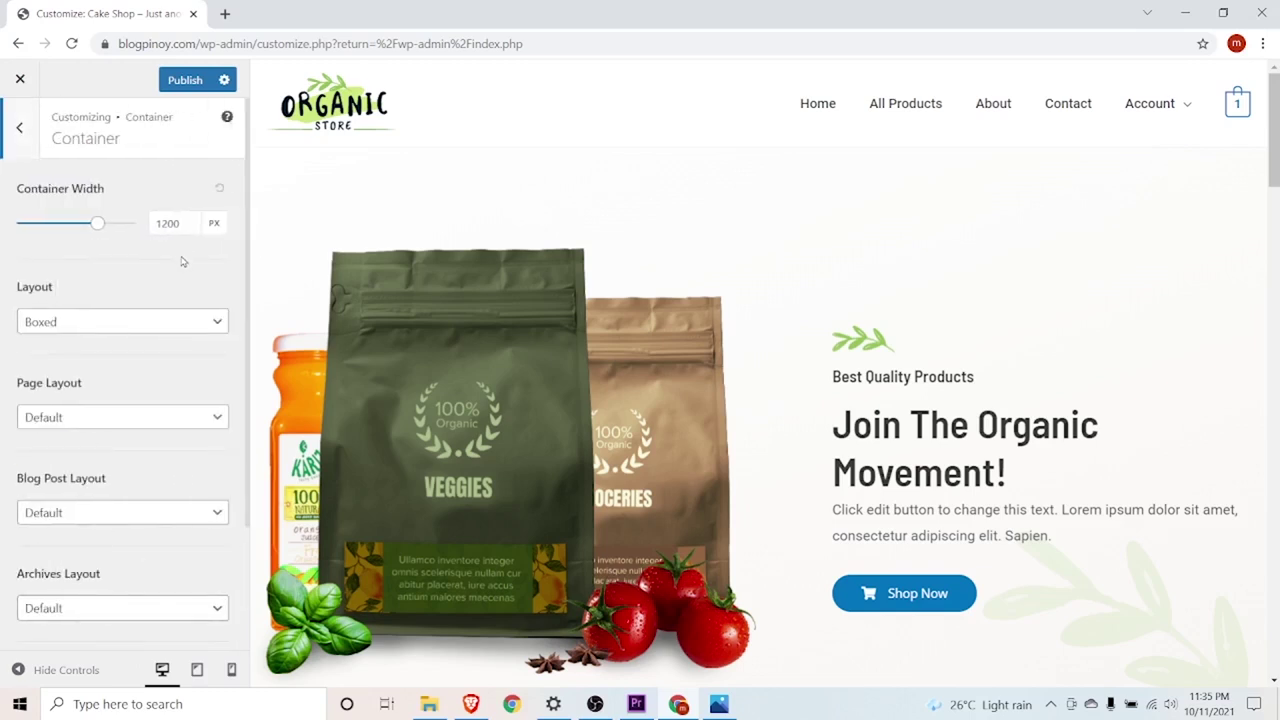
{"action": "scroll", "coordinate": [182, 262], "scroll_direction": "down", "scroll_amount": 3}
{"action": "scroll", "coordinate": [180, 263], "scroll_direction": "up", "scroll_amount": 3}
{"action": "left_click", "coordinate": [21, 133]}
Step: Give site buttons the slightly rounded preset with a 3 px corner radius
{"action": "left_click", "coordinate": [95, 285]}
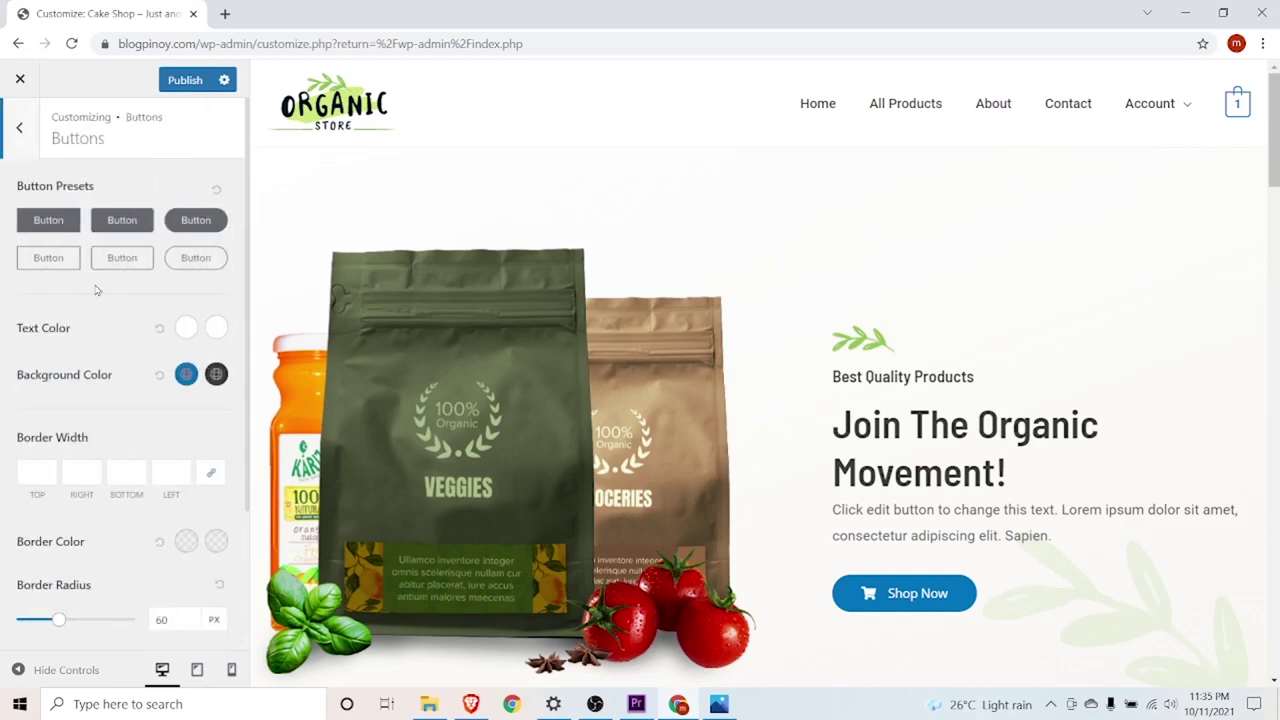
{"action": "left_click", "coordinate": [203, 220]}
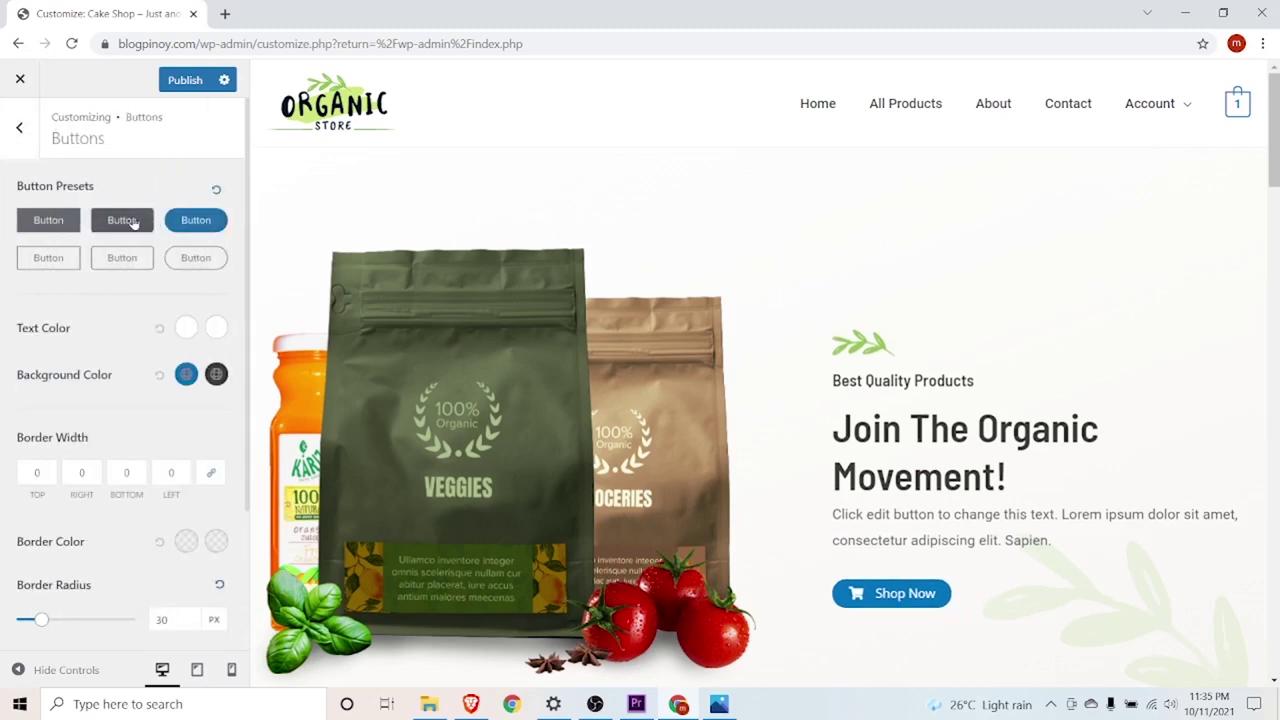
{"action": "left_click", "coordinate": [58, 220]}
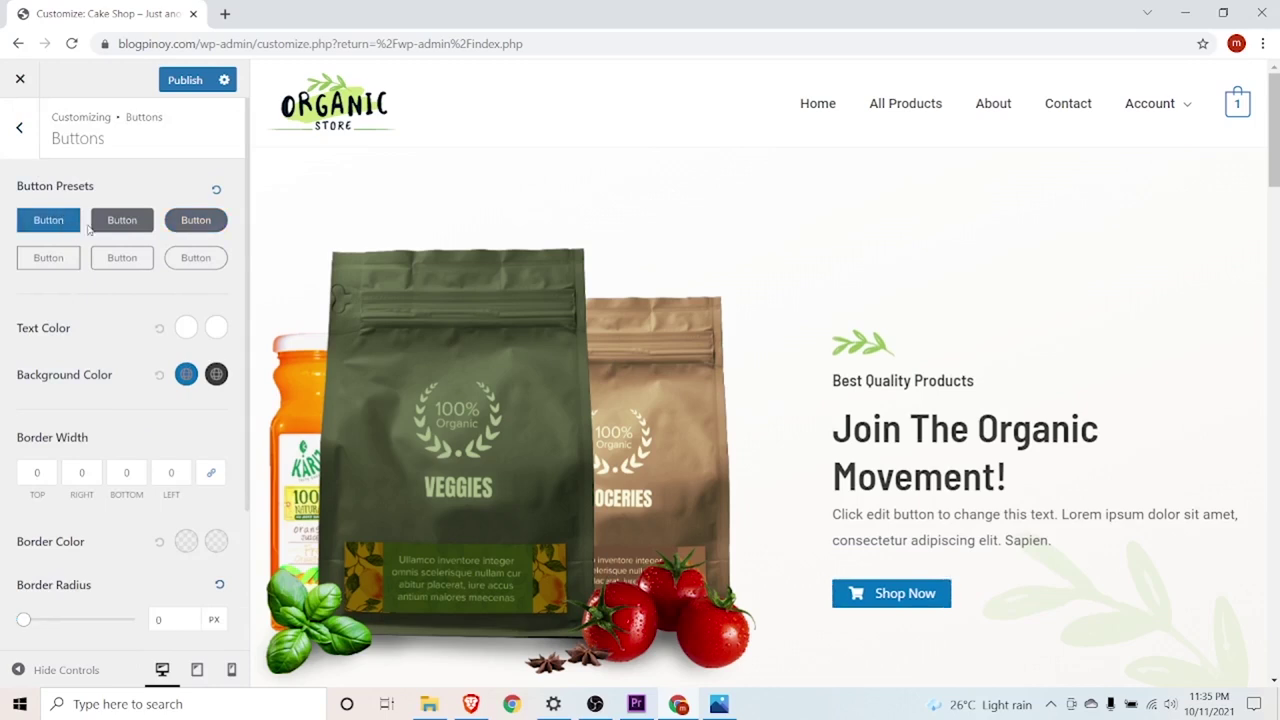
{"action": "left_click", "coordinate": [116, 228]}
{"action": "scroll", "coordinate": [95, 340], "scroll_direction": "down", "scroll_amount": 2}
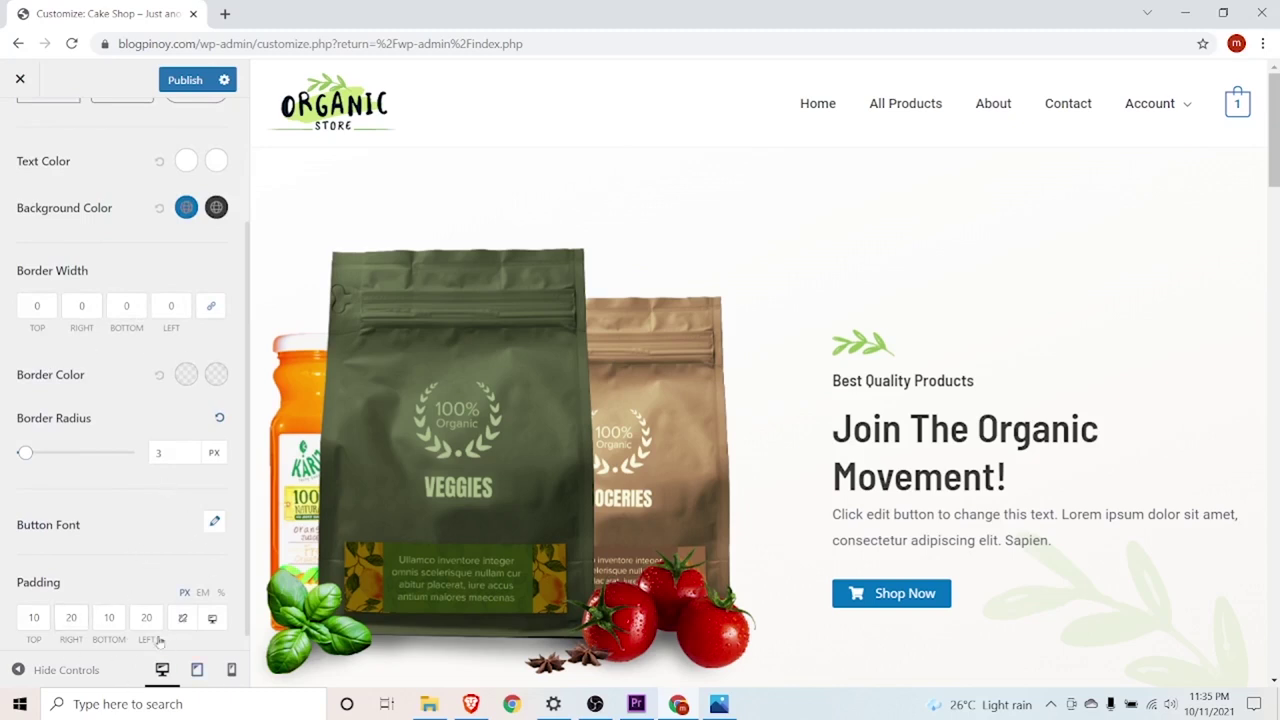
{"action": "scroll", "coordinate": [107, 395], "scroll_direction": "up", "scroll_amount": 2}
{"action": "left_click", "coordinate": [19, 128]}
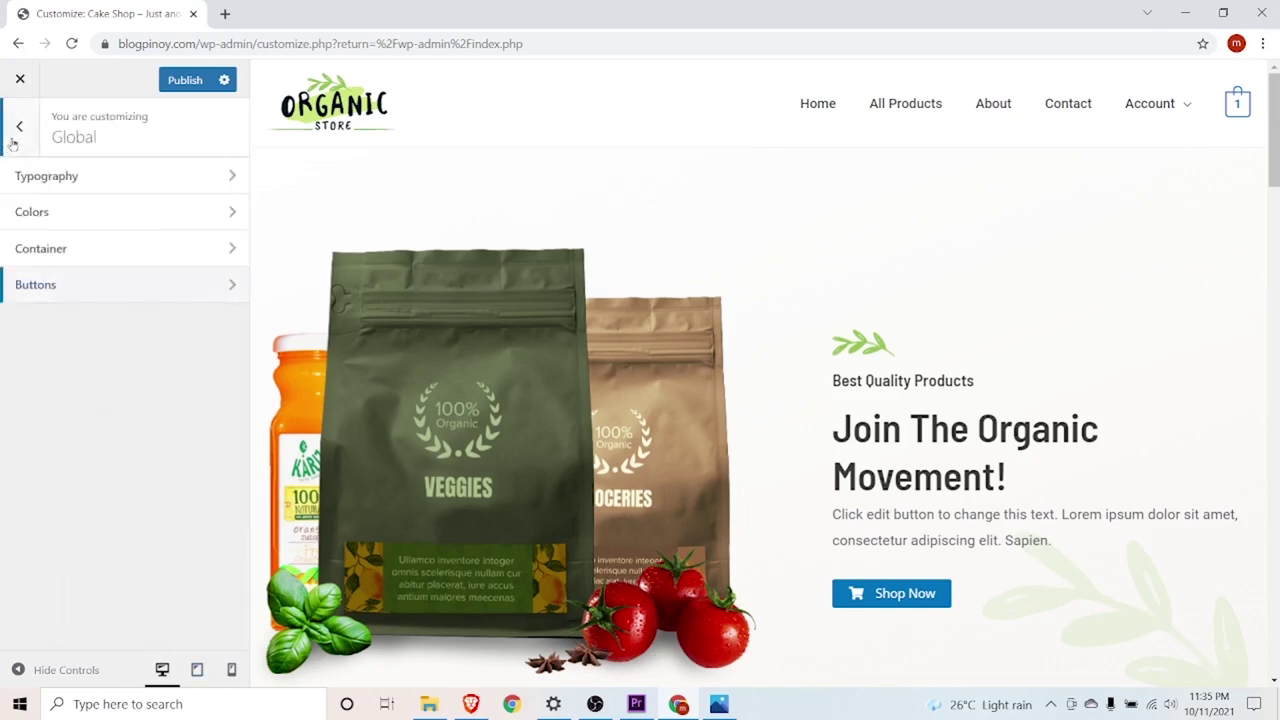
{"action": "left_click", "coordinate": [12, 136]}
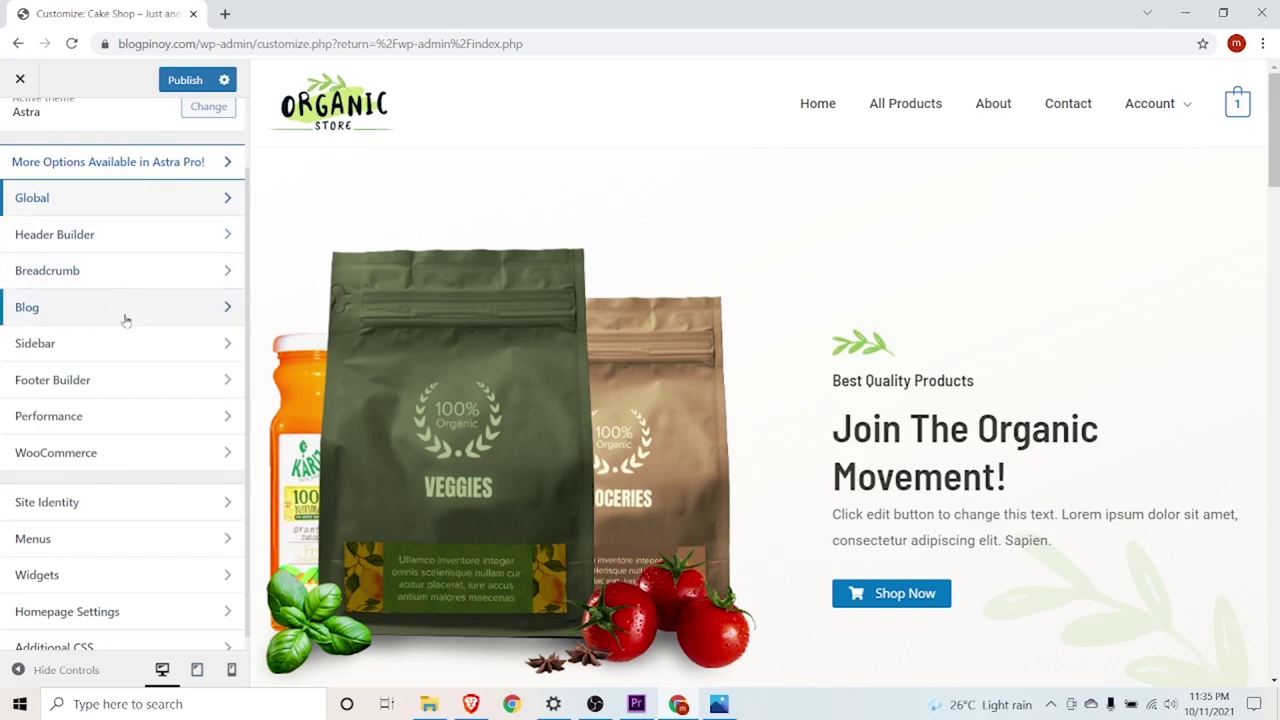
Step: Glance at the Store Notice settings, then open Product Catalog with the Shop page preview
{"action": "left_click", "coordinate": [131, 458]}
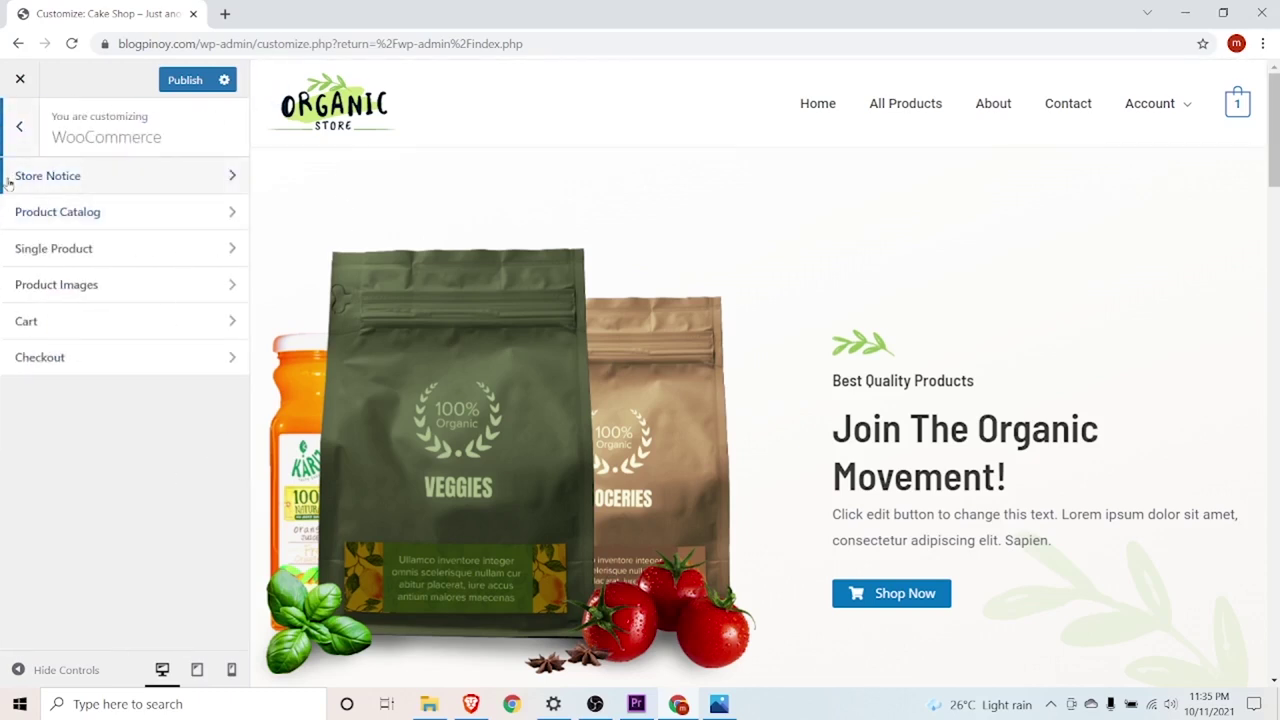
{"action": "left_click", "coordinate": [15, 176]}
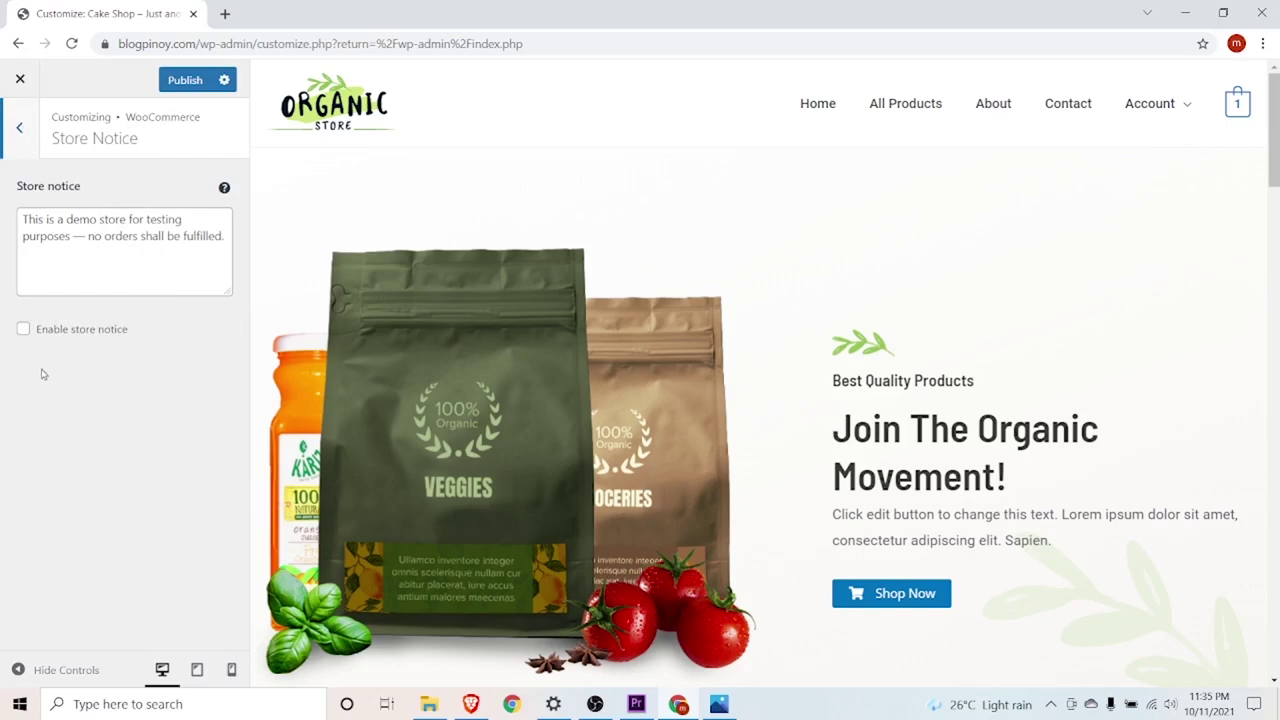
{"action": "left_click", "coordinate": [20, 129]}
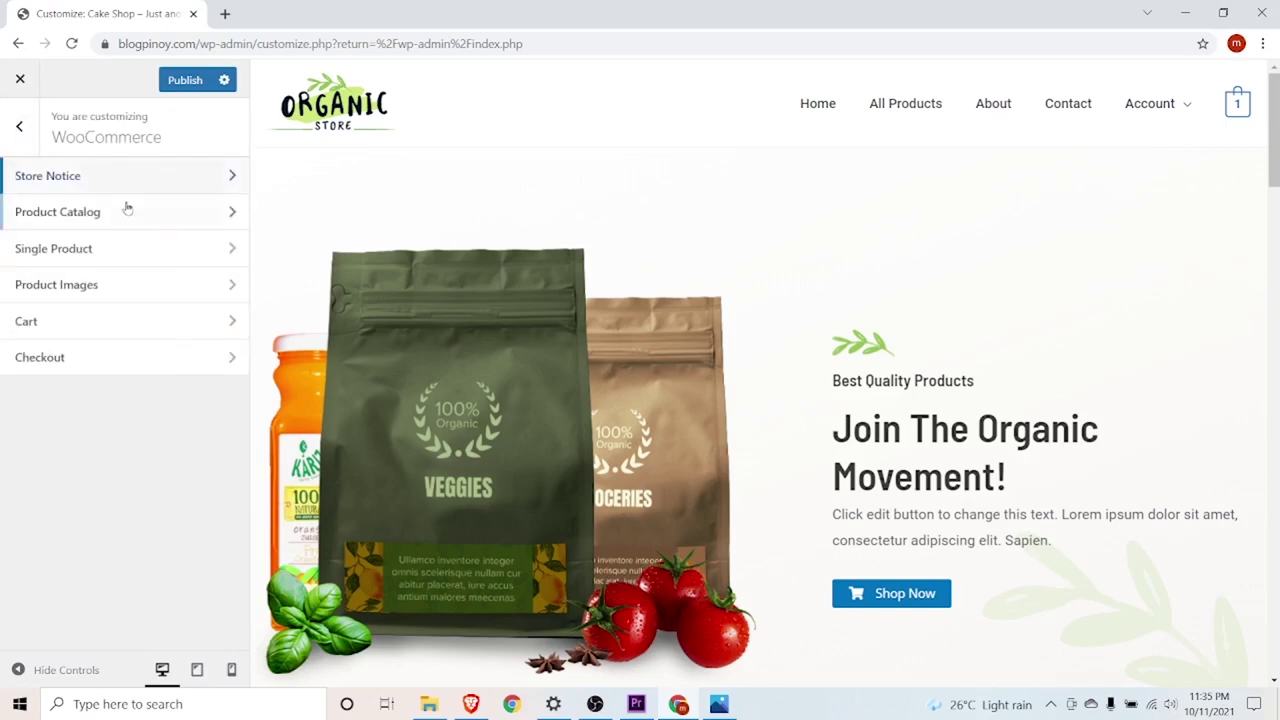
{"action": "left_click", "coordinate": [117, 213]}
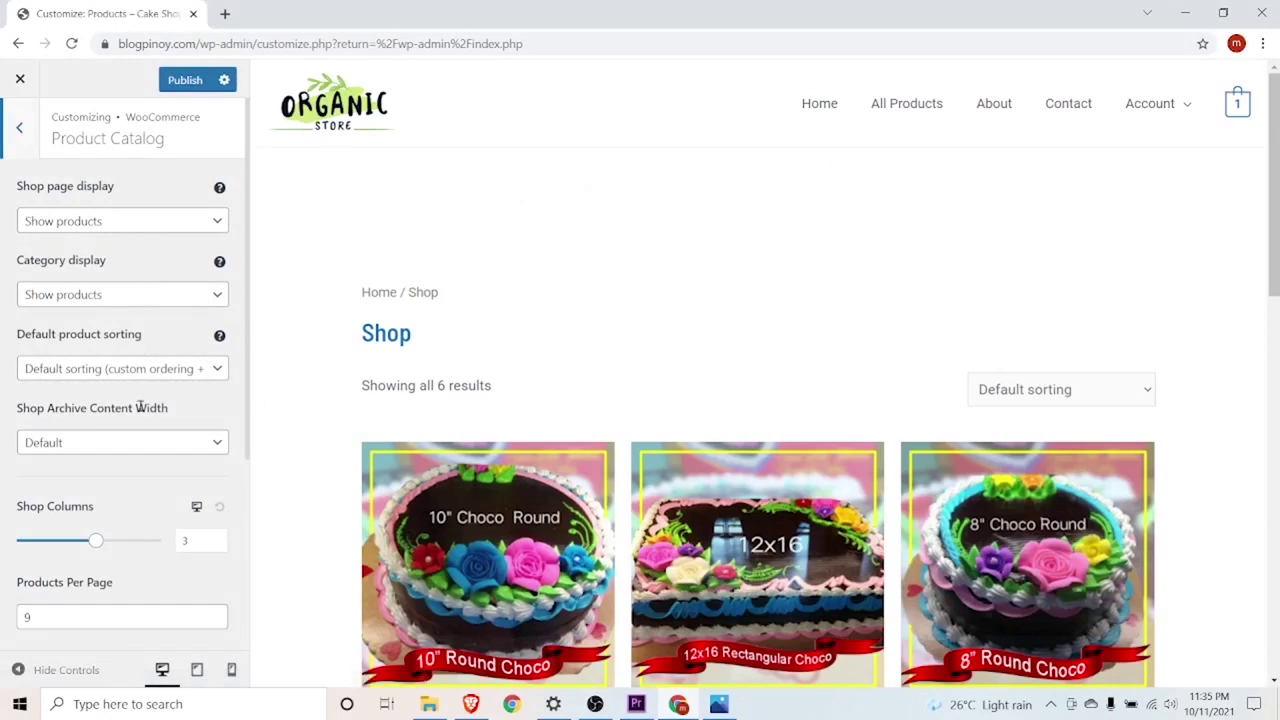
Step: Set Shop Columns to 4 and Products Per Page to 12
{"action": "scroll", "coordinate": [143, 434], "scroll_direction": "down", "scroll_amount": 1}
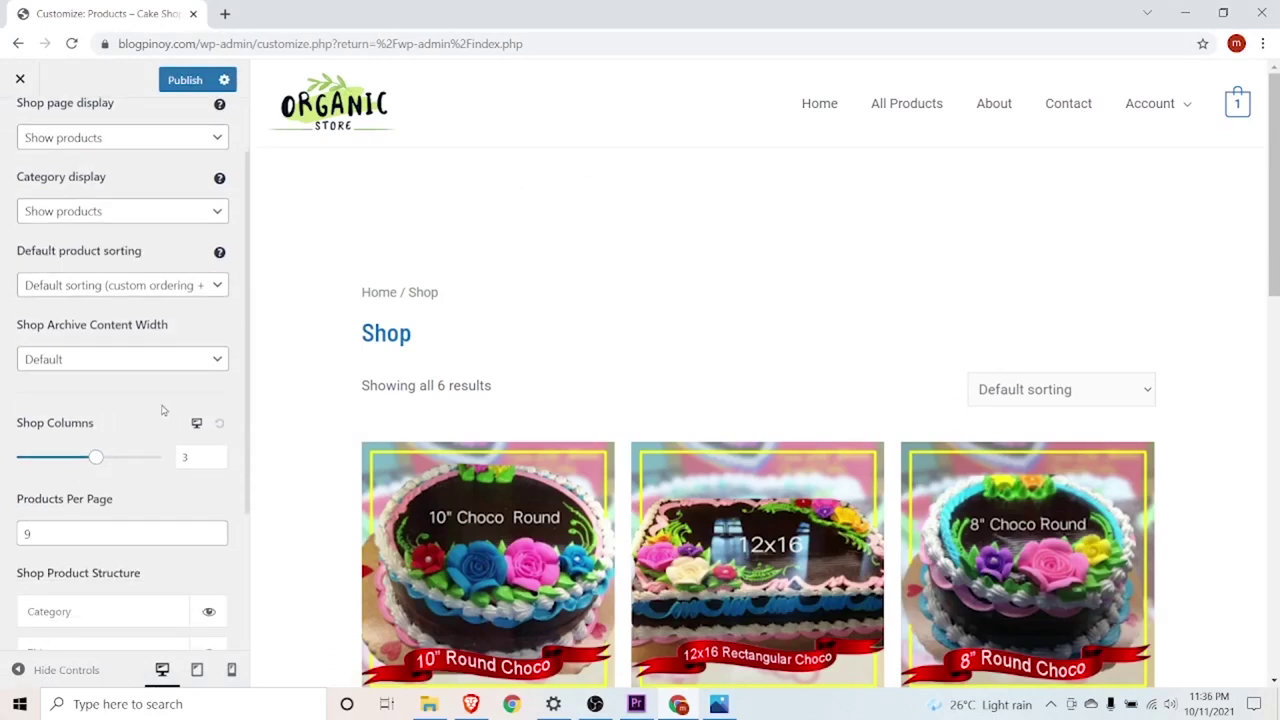
{"action": "scroll", "coordinate": [163, 410], "scroll_direction": "down", "scroll_amount": 1}
{"action": "scroll", "coordinate": [700, 430], "scroll_direction": "down", "scroll_amount": 2}
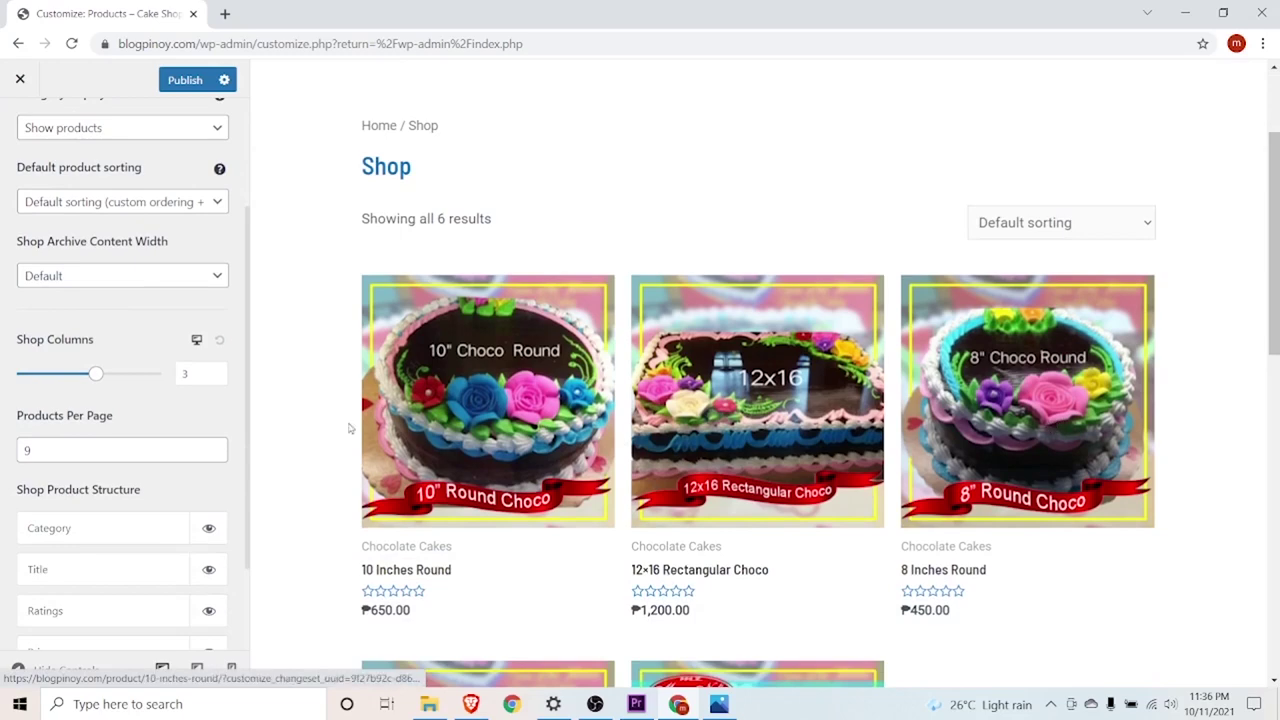
{"action": "left_click_drag", "start_coordinate": [102, 378], "coordinate": [128, 381]}
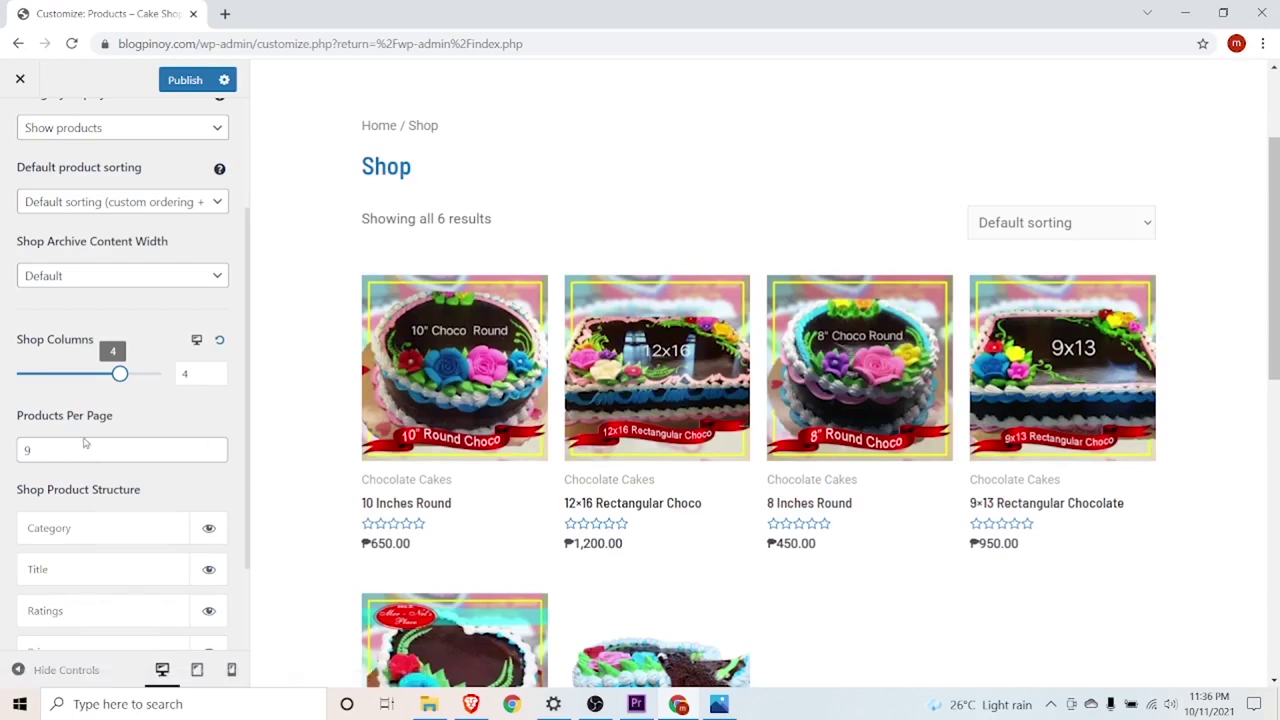
{"action": "scroll", "coordinate": [86, 443], "scroll_direction": "down", "scroll_amount": 1}
{"action": "left_click", "coordinate": [113, 371]}
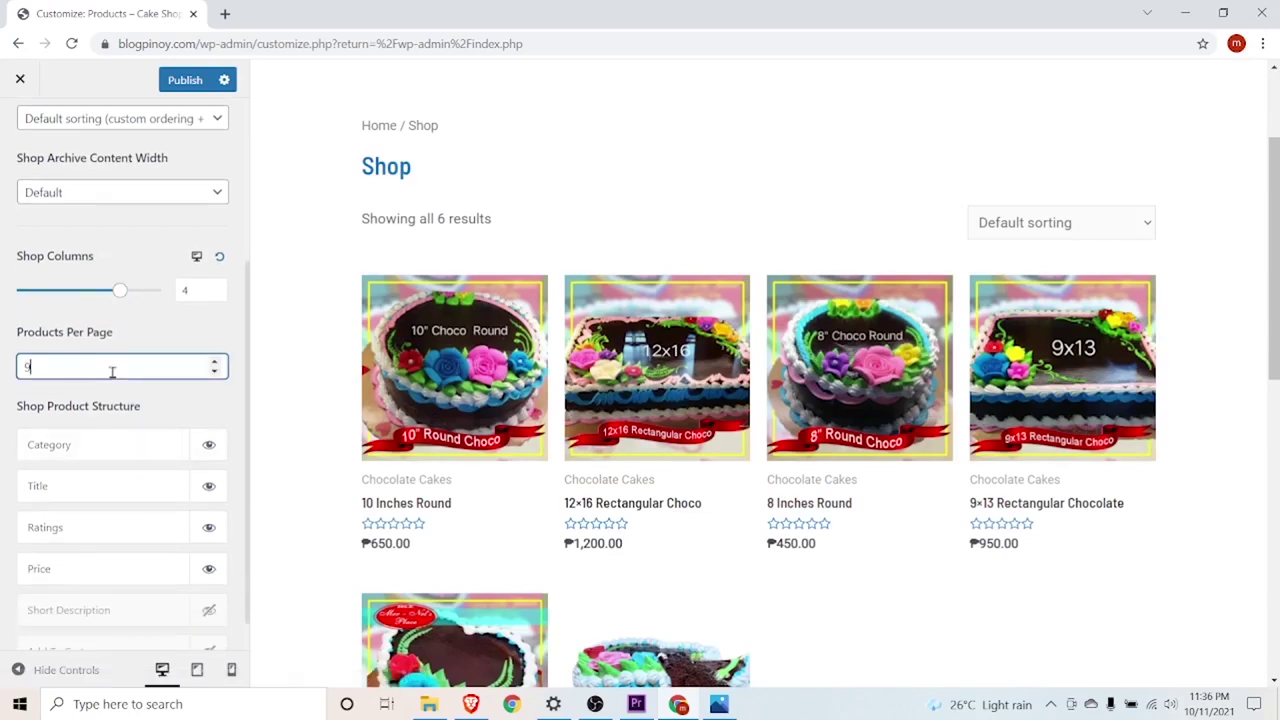
{"action": "key", "text": "BackSpace"}
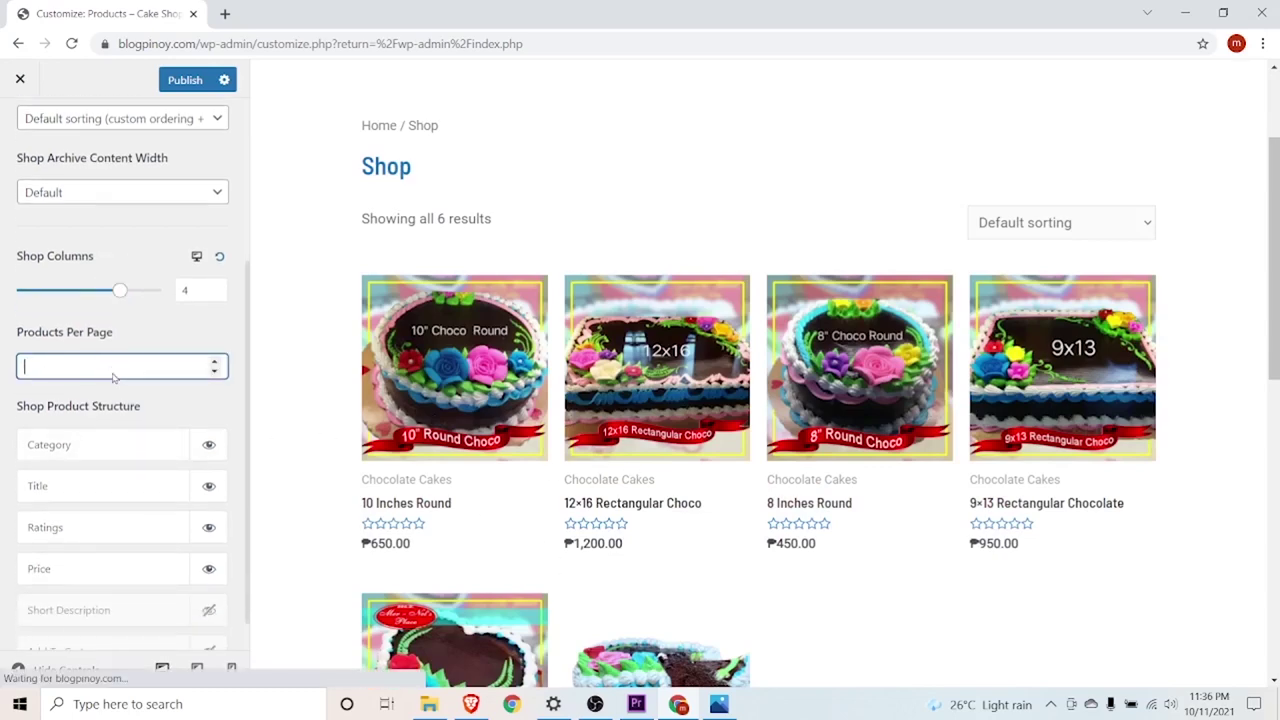
{"action": "type", "text": "8"}
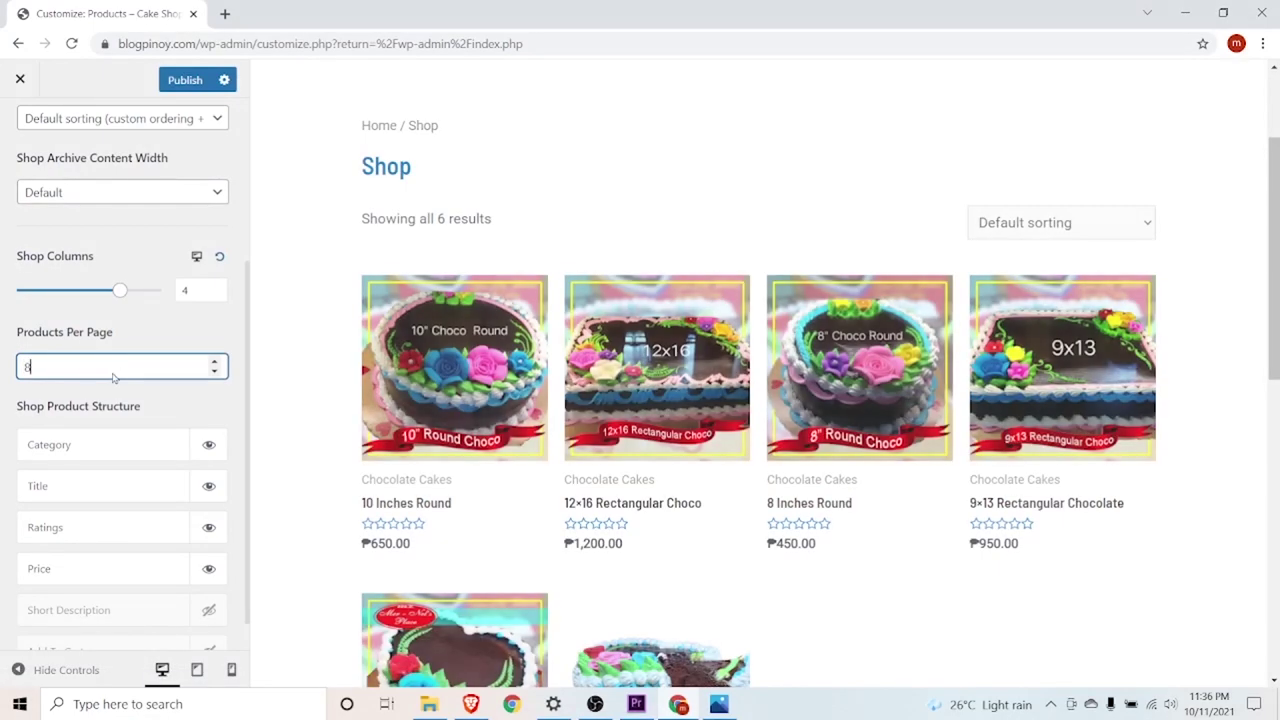
{"action": "scroll", "coordinate": [820, 489], "scroll_direction": "down", "scroll_amount": 3}
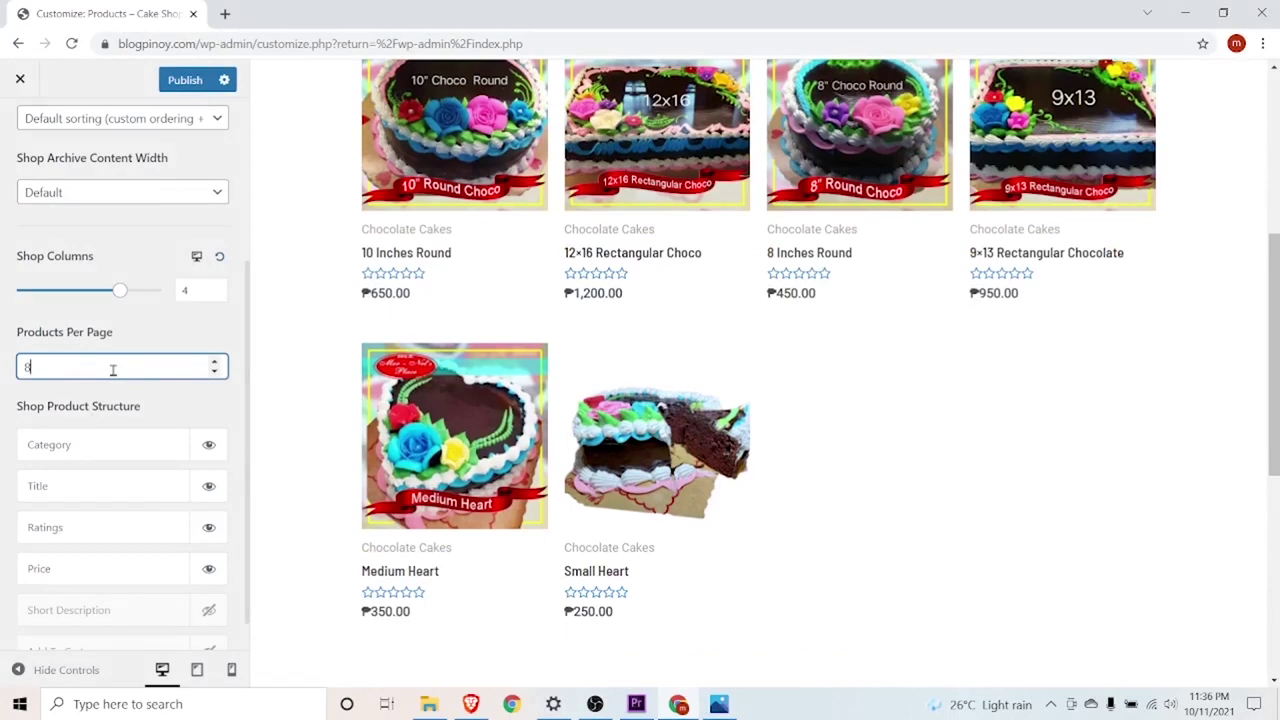
{"action": "key", "text": "BackSpace"}
{"action": "type", "text": "12"}
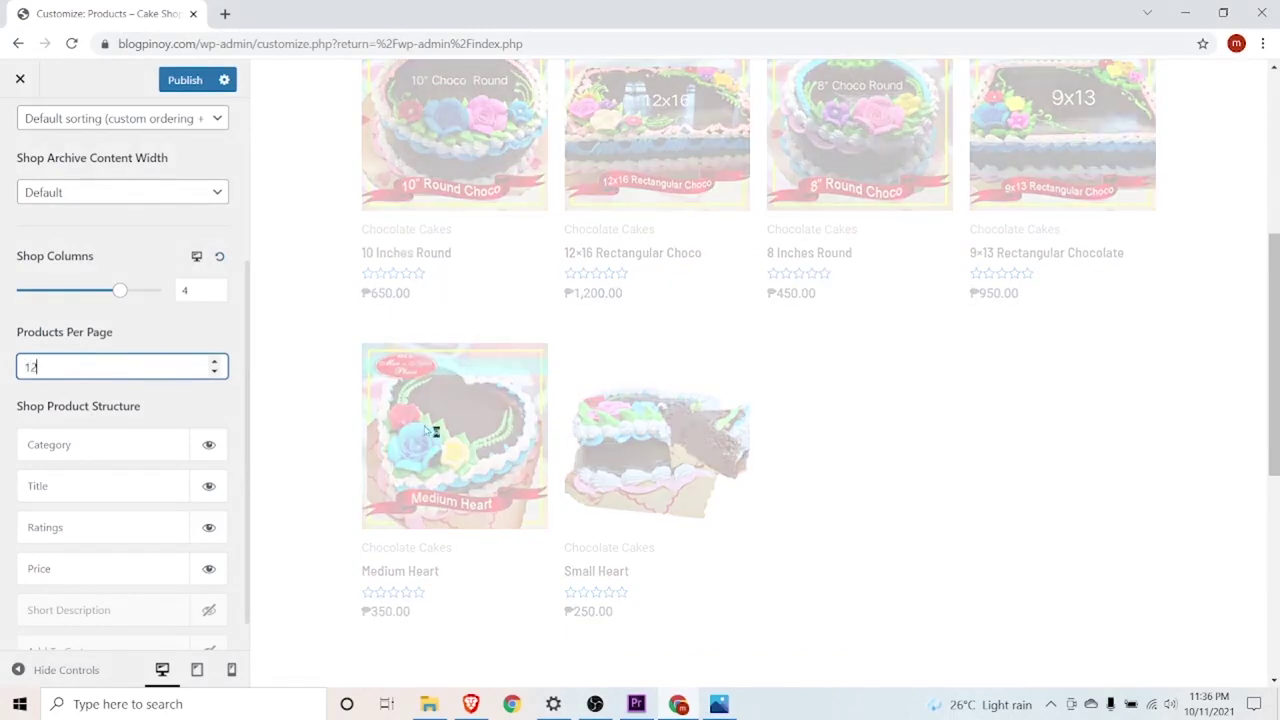
Step: Hide the Category label and Add To Cart buttons in the shop product structure
{"action": "scroll", "coordinate": [487, 583], "scroll_direction": "down", "scroll_amount": 1}
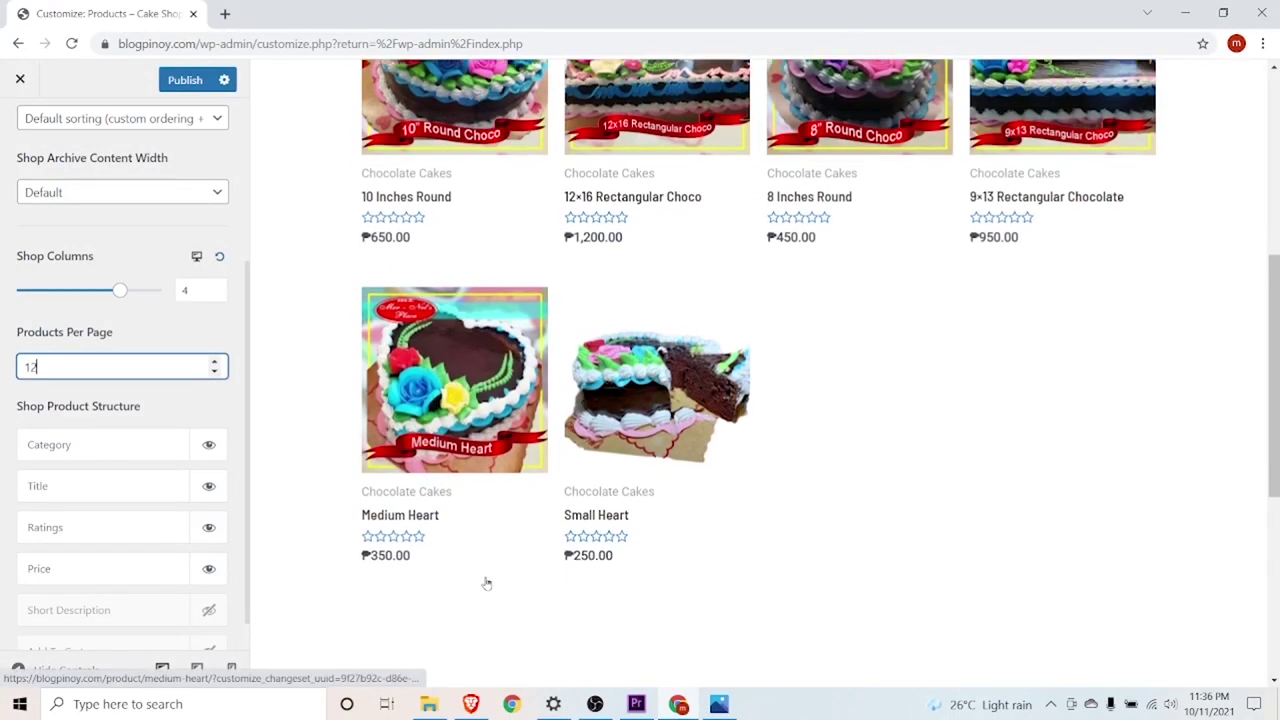
{"action": "scroll", "coordinate": [203, 438], "scroll_direction": "down", "scroll_amount": 1}
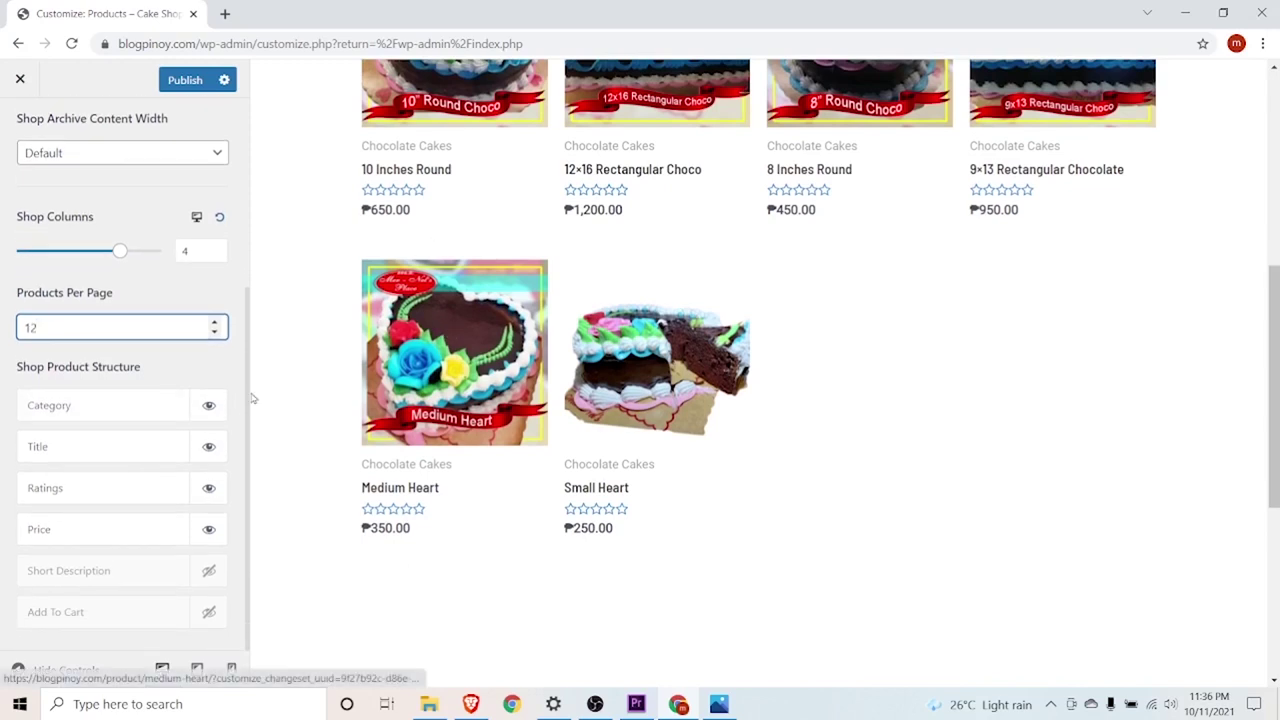
{"action": "scroll", "coordinate": [160, 380], "scroll_direction": "up", "scroll_amount": 2}
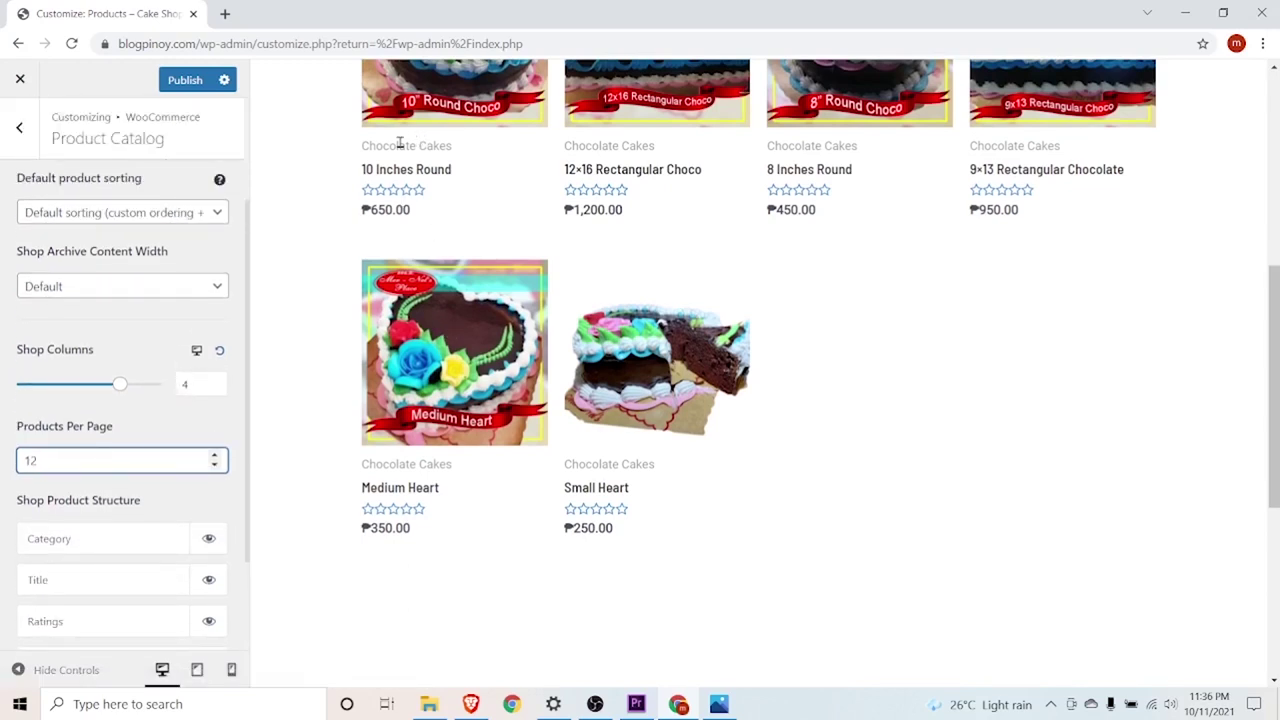
{"action": "left_click", "coordinate": [209, 540]}
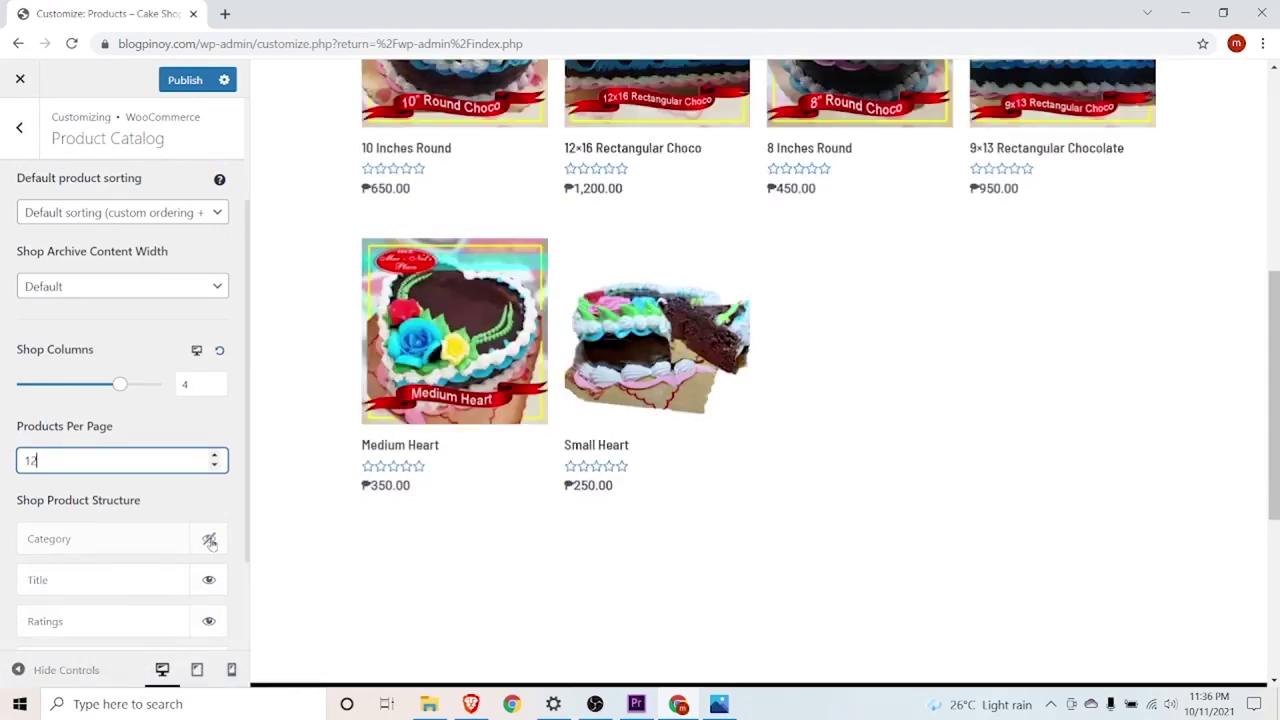
{"action": "scroll", "coordinate": [209, 545], "scroll_direction": "down", "scroll_amount": 2}
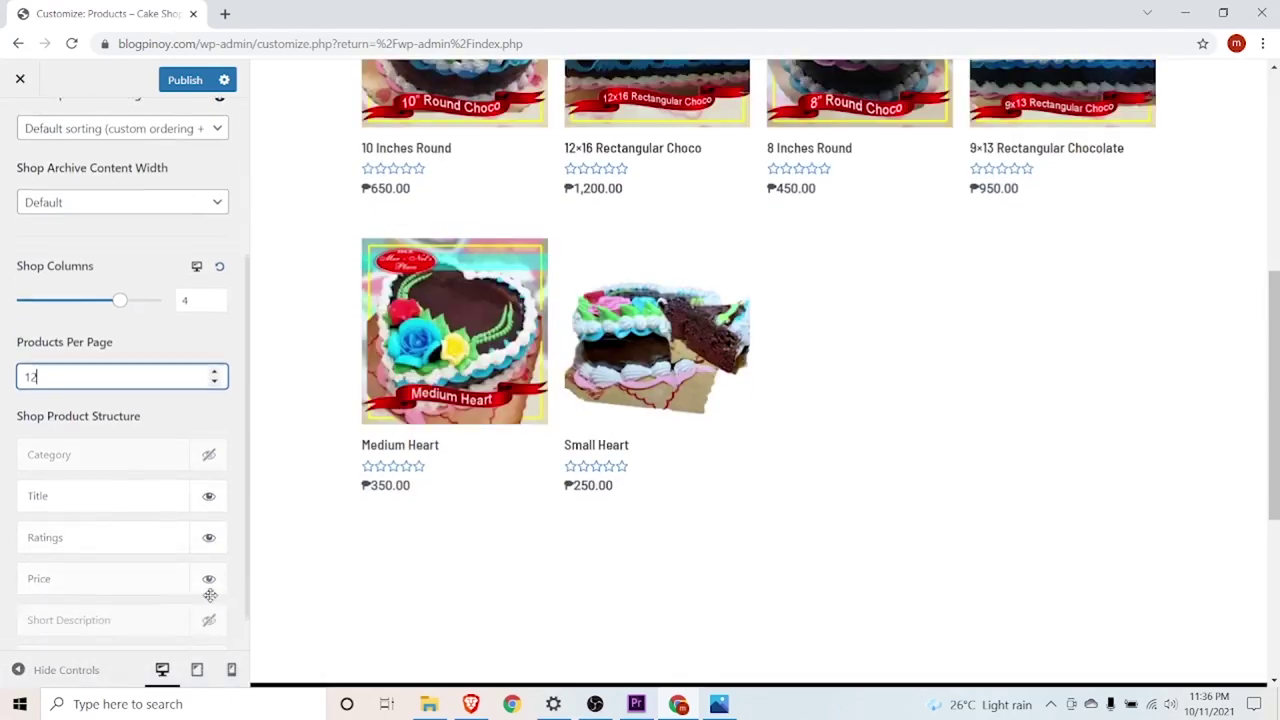
{"action": "left_click", "coordinate": [210, 571]}
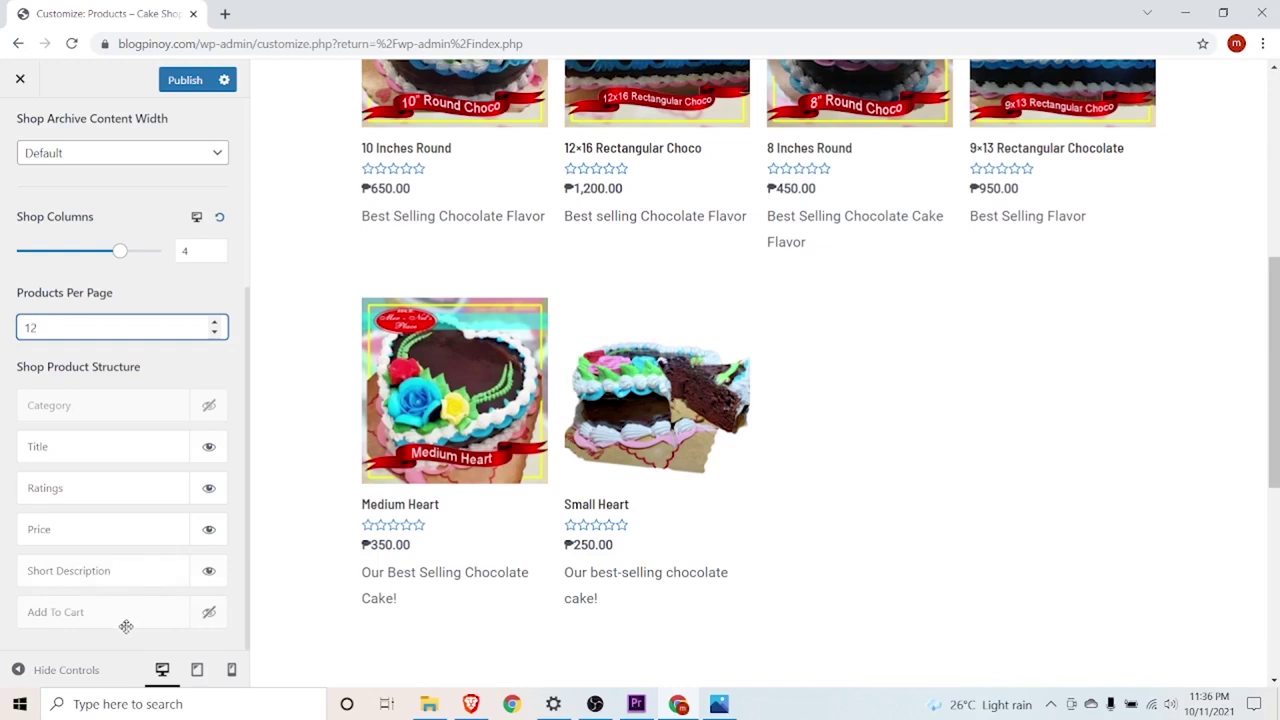
{"action": "left_click", "coordinate": [210, 614]}
{"action": "scroll", "coordinate": [320, 453], "scroll_direction": "up", "scroll_amount": 3}
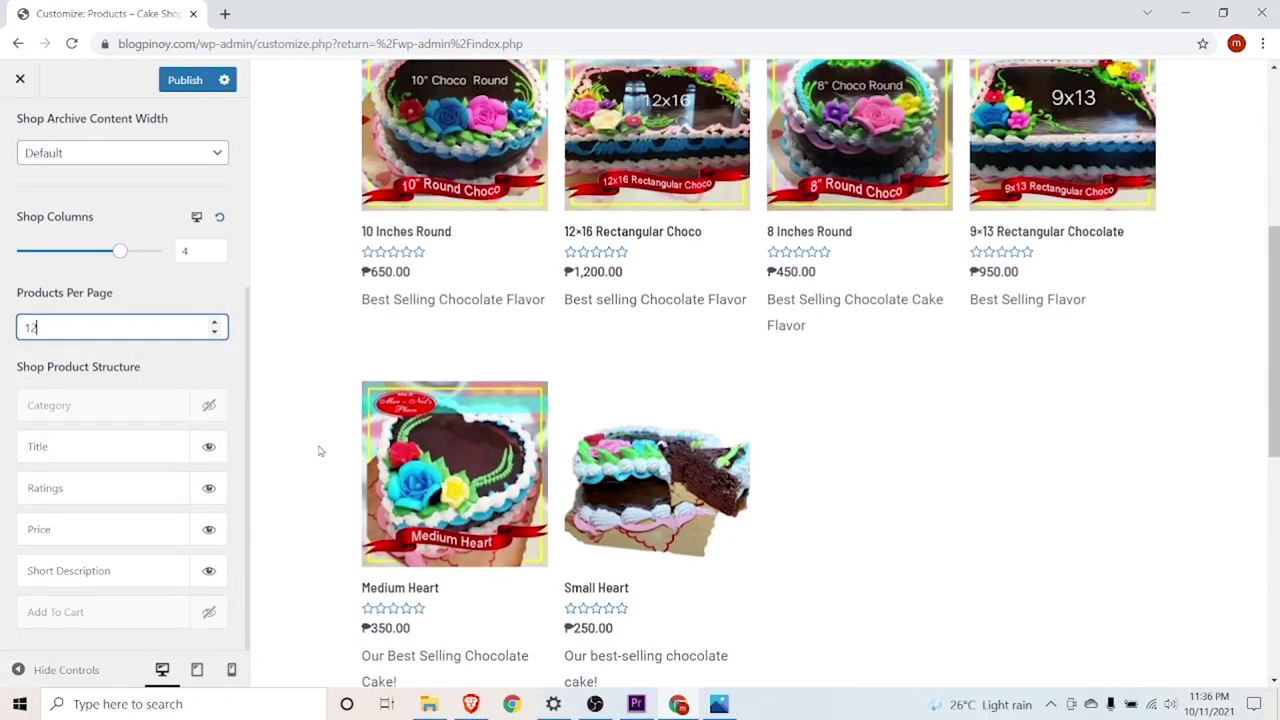
{"action": "scroll", "coordinate": [292, 428], "scroll_direction": "up", "scroll_amount": 3}
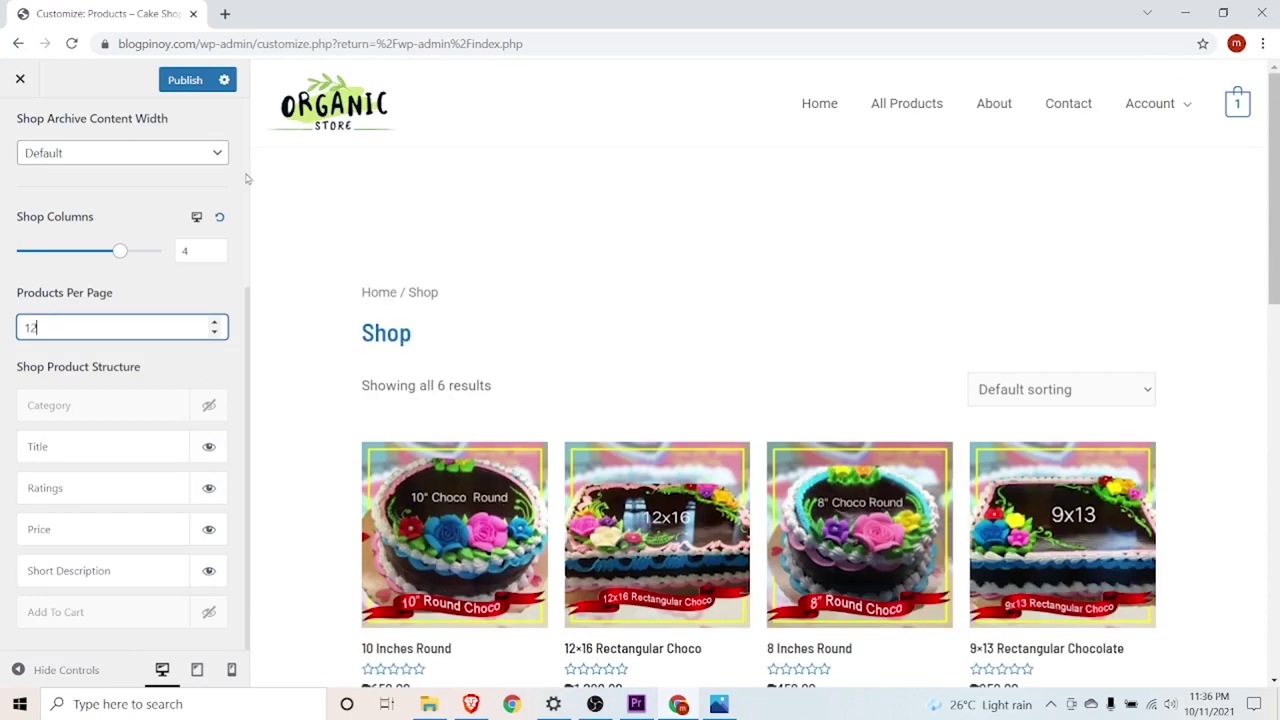
{"action": "scroll", "coordinate": [516, 398], "scroll_direction": "down", "scroll_amount": 3}
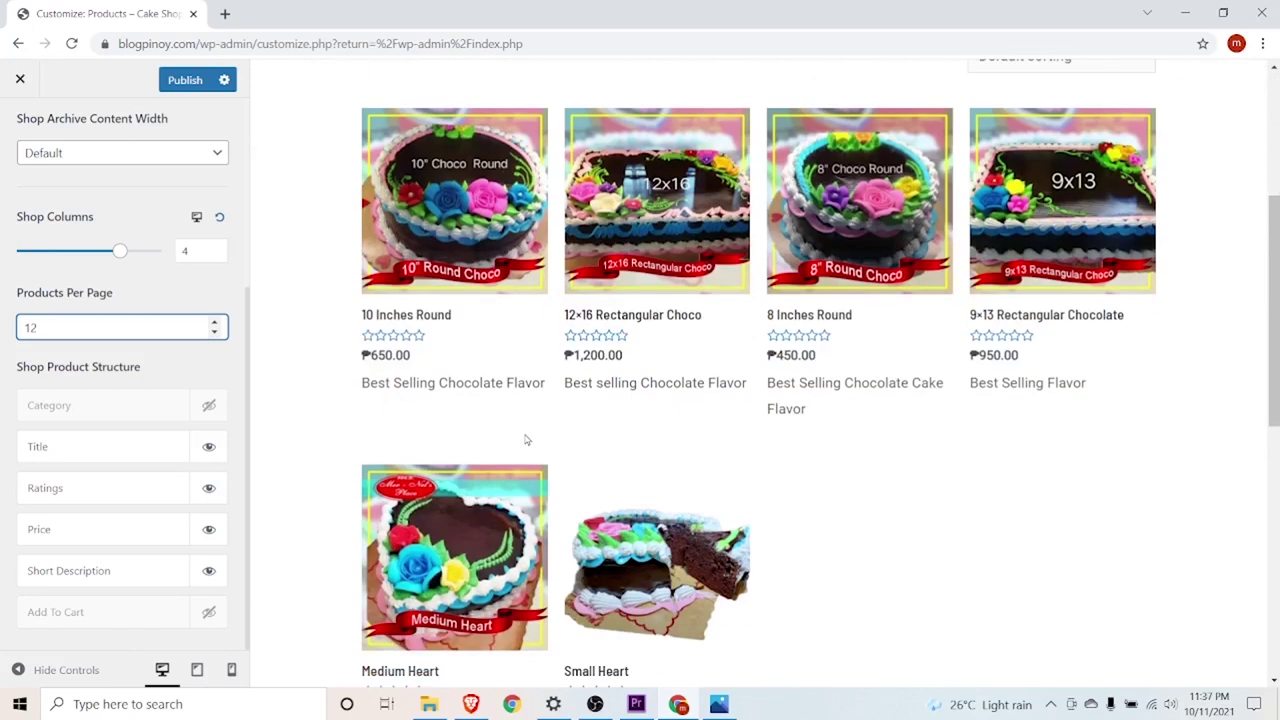
{"action": "scroll", "coordinate": [526, 437], "scroll_direction": "up", "scroll_amount": 3}
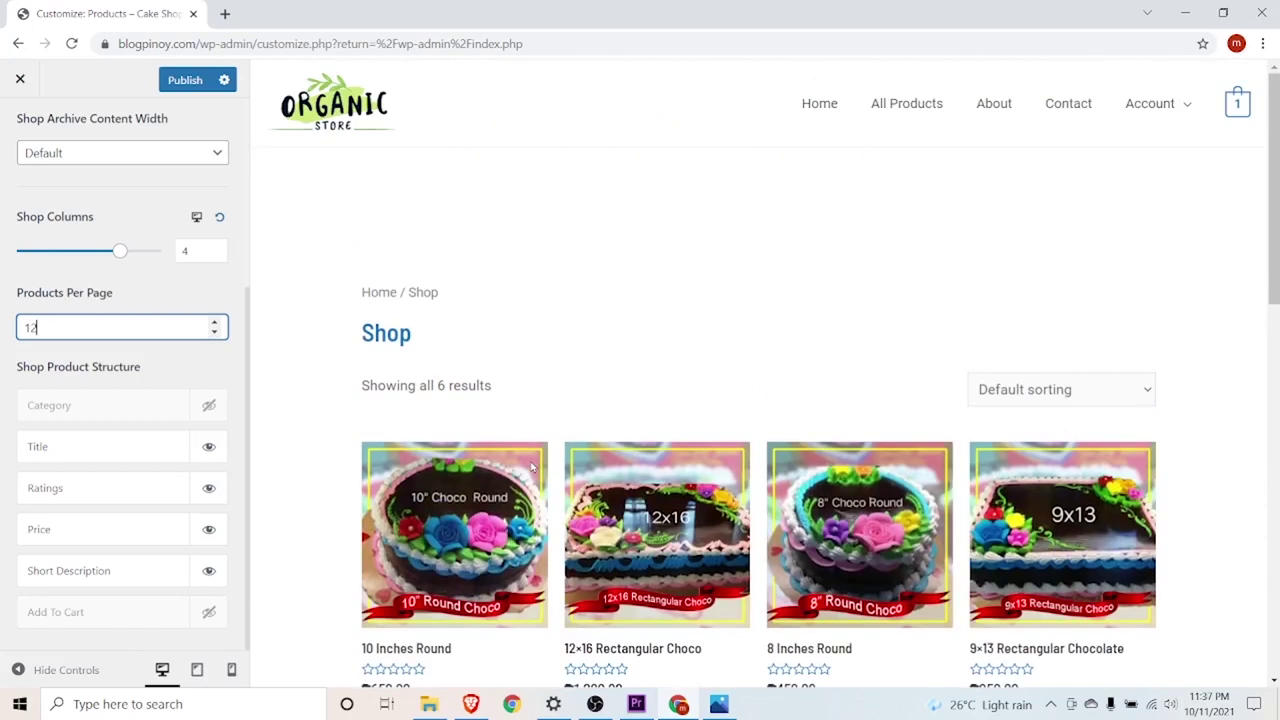
{"action": "scroll", "coordinate": [140, 186], "scroll_direction": "up", "scroll_amount": 3}
Step: Review Single Product, Product Images (600 main width, 300 thumbnails) and Cart sections
{"action": "left_click", "coordinate": [19, 122]}
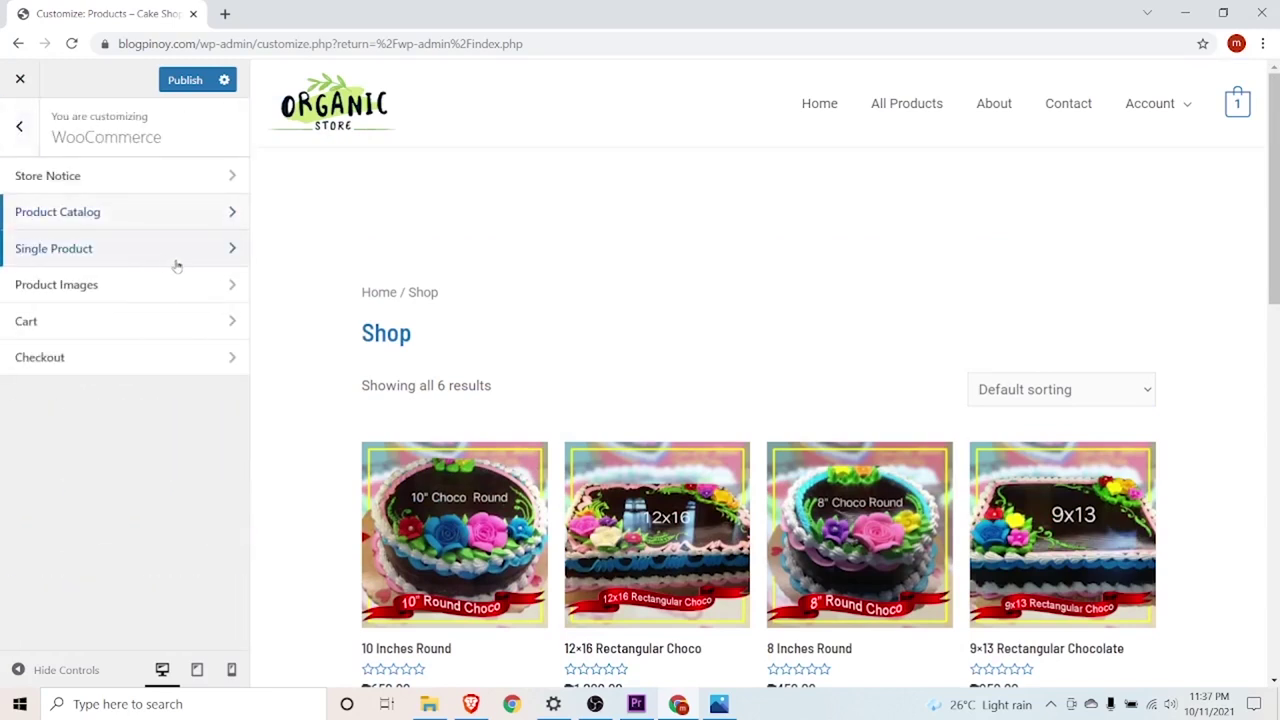
{"action": "left_click", "coordinate": [114, 252]}
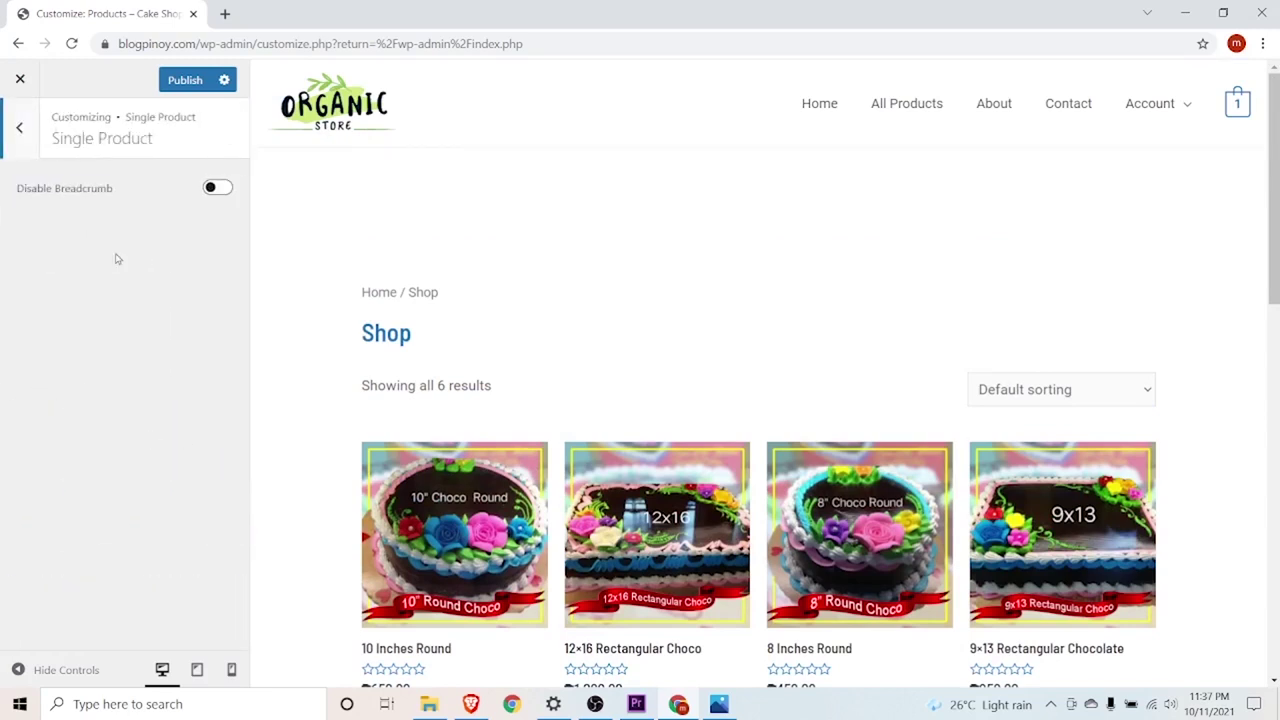
{"action": "left_click", "coordinate": [19, 127]}
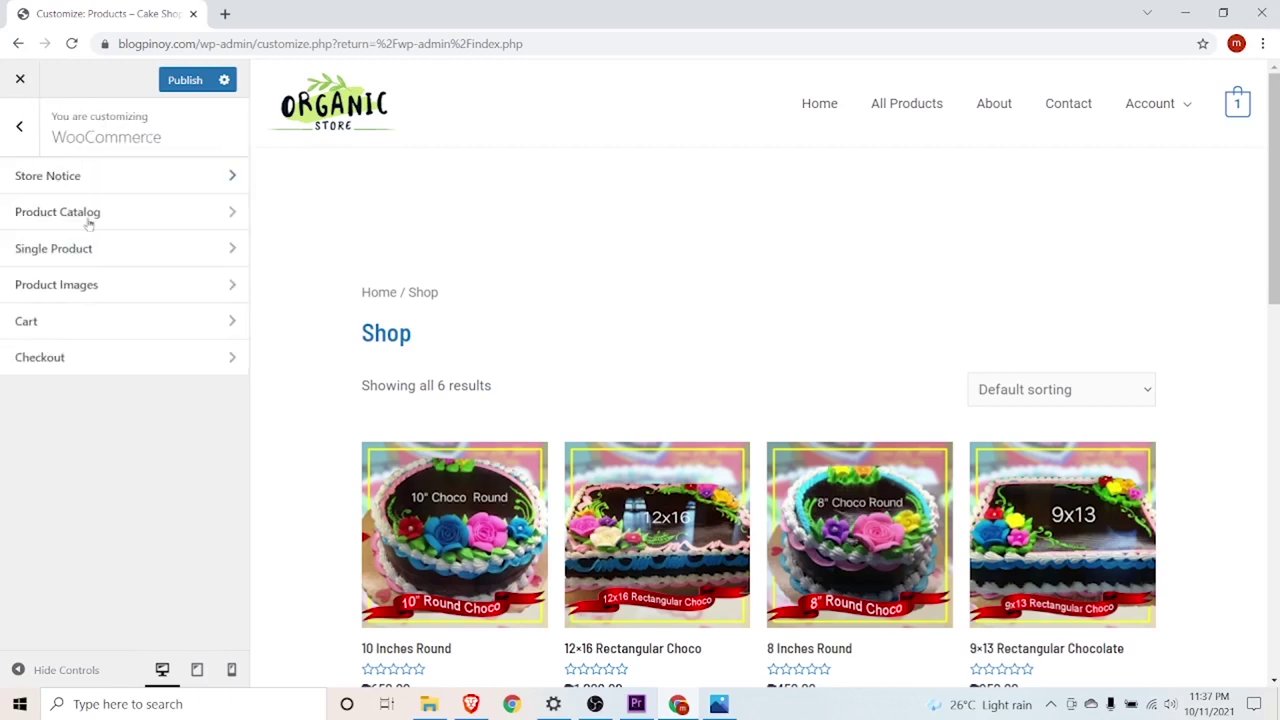
{"action": "left_click", "coordinate": [146, 287]}
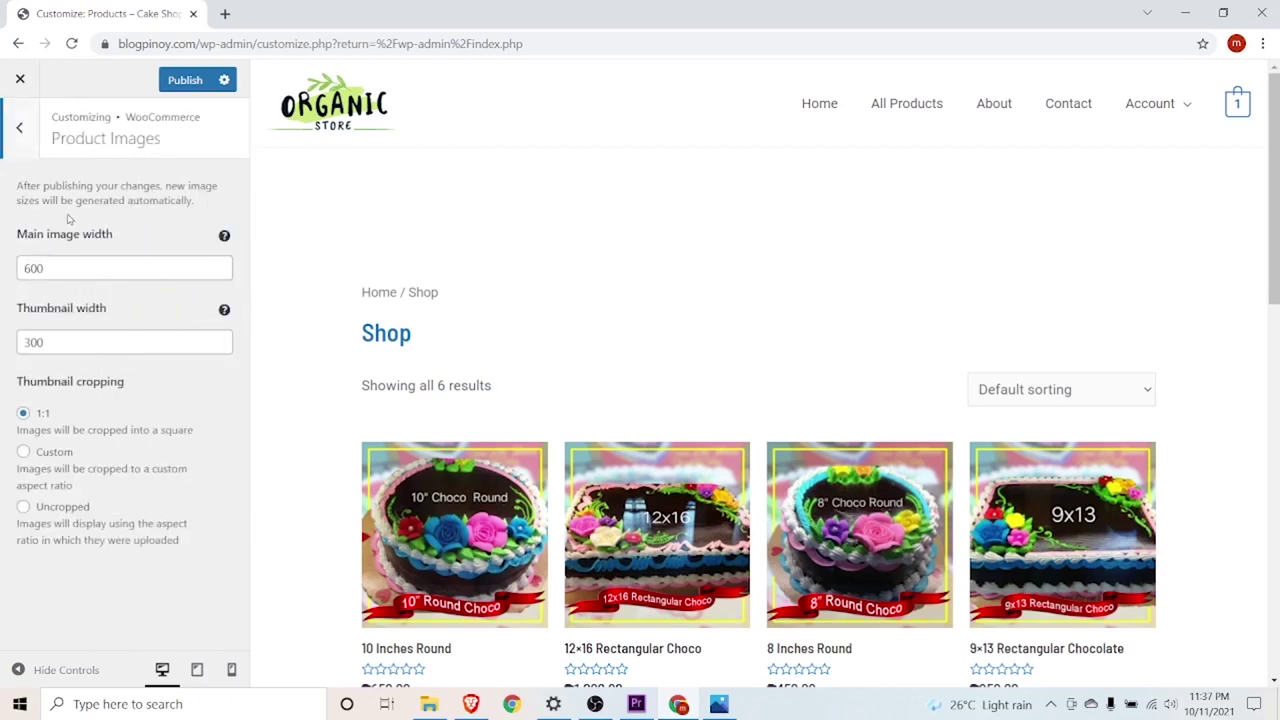
{"action": "left_click", "coordinate": [21, 132]}
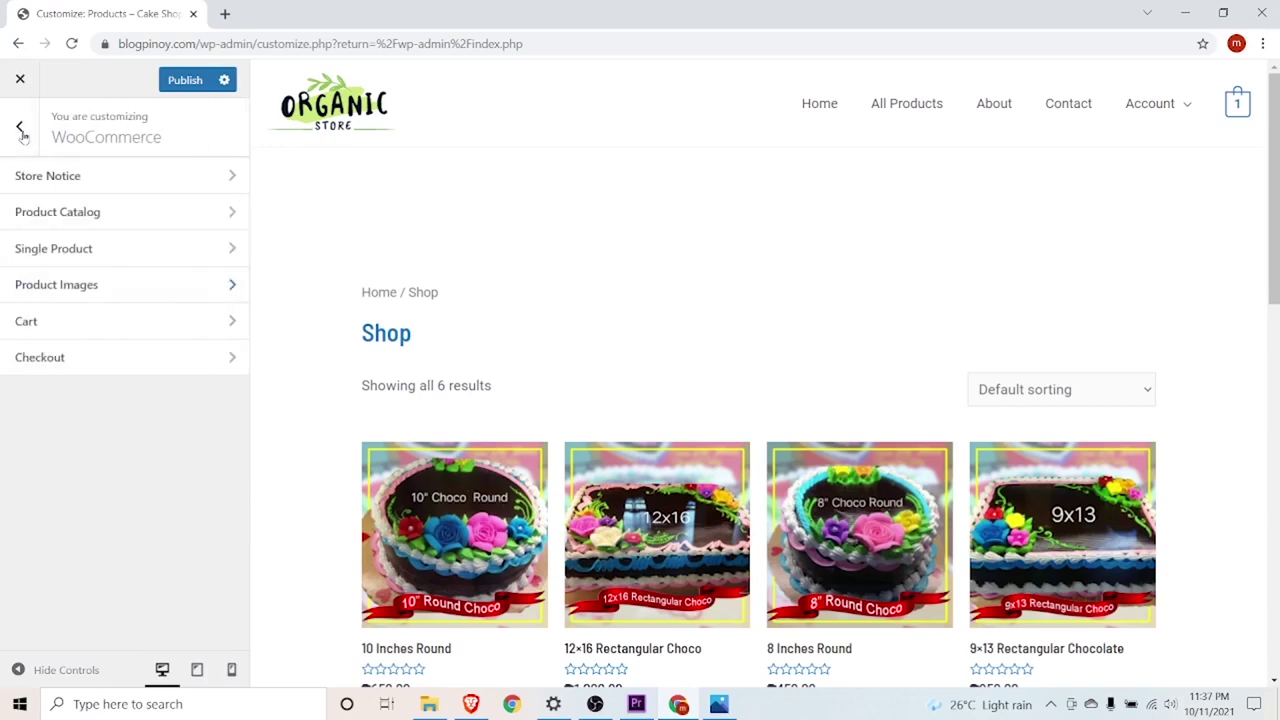
{"action": "left_click", "coordinate": [139, 331]}
{"action": "left_click", "coordinate": [21, 132]}
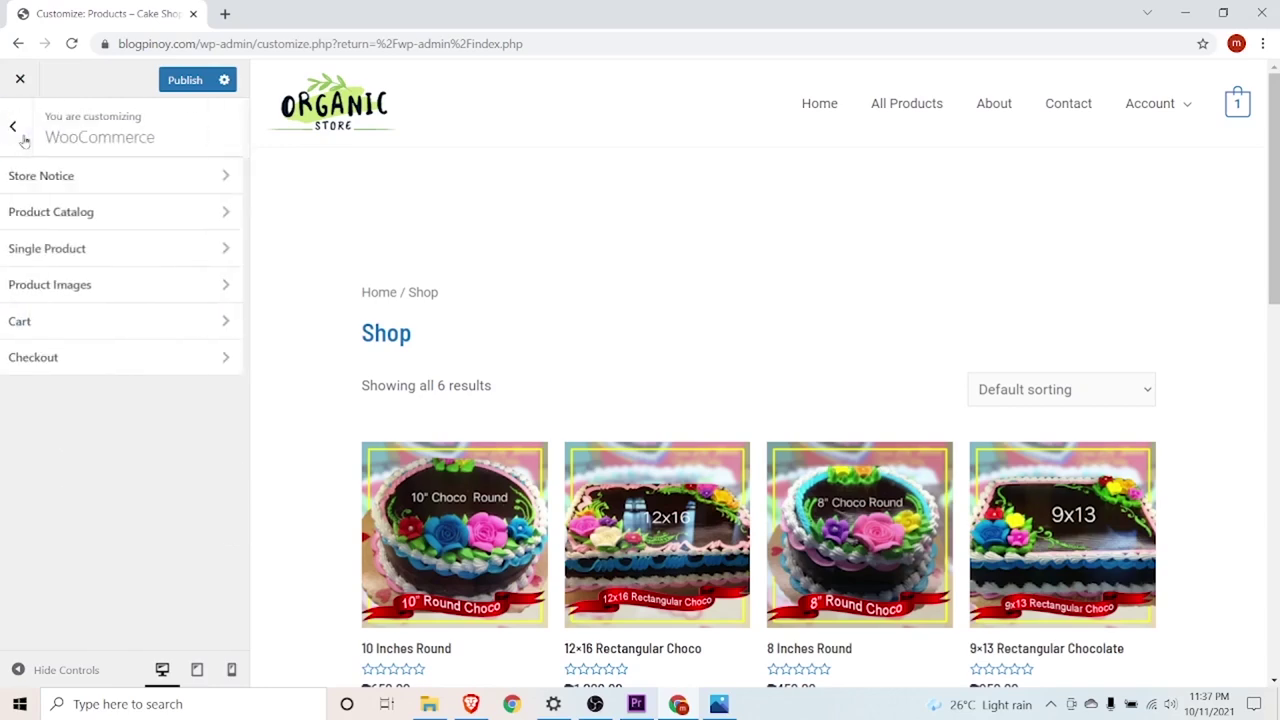
Step: Set the Company name and Address line 2 checkout fields to Hidden
{"action": "left_click", "coordinate": [163, 358]}
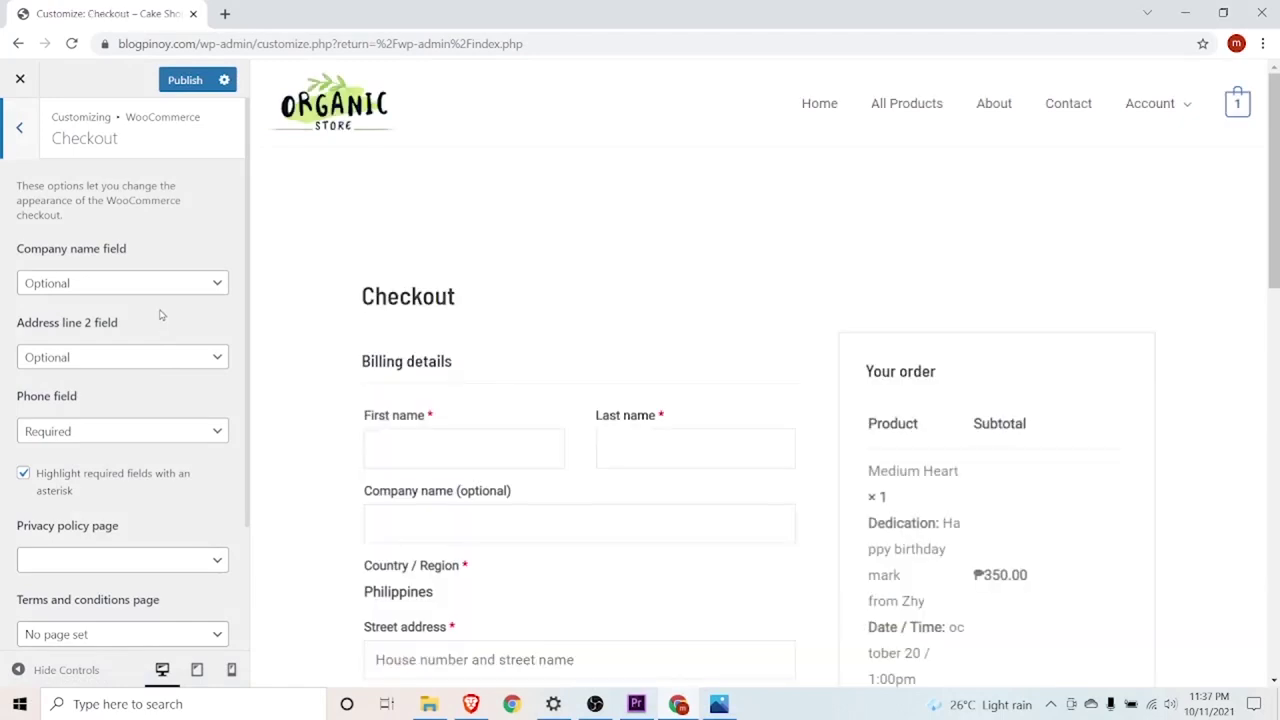
{"action": "scroll", "coordinate": [540, 345], "scroll_direction": "down", "scroll_amount": 2}
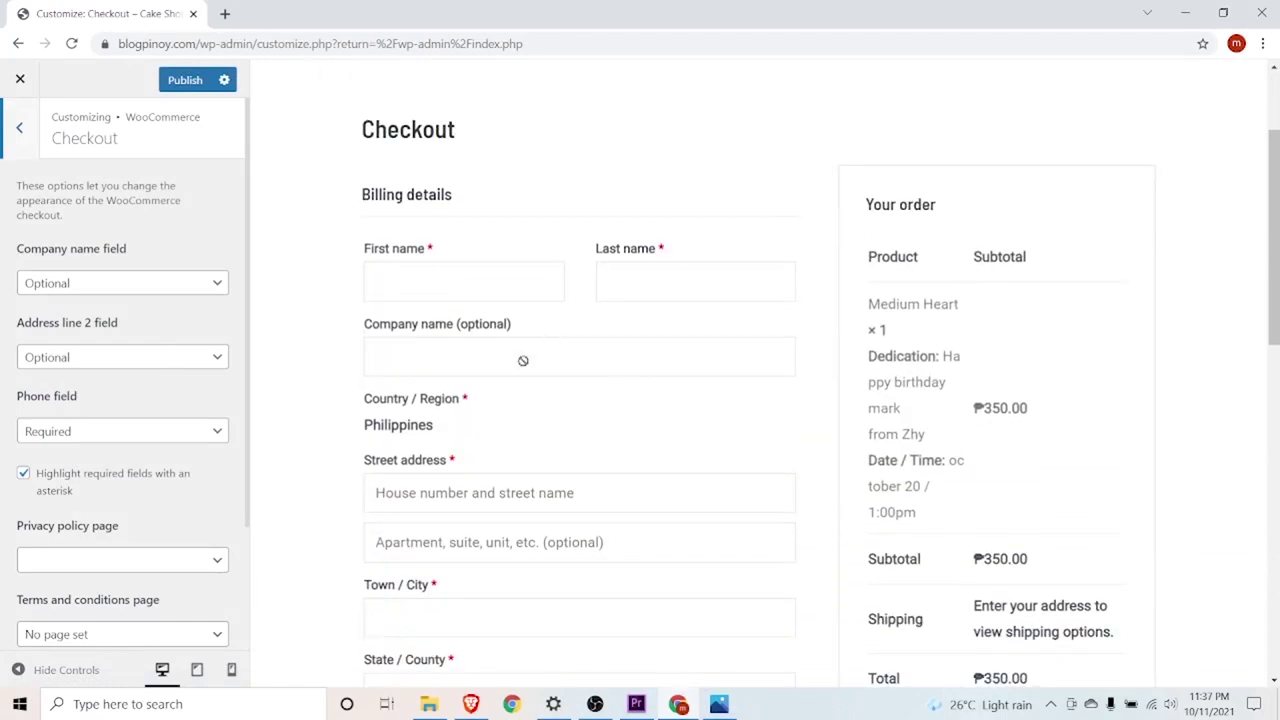
{"action": "left_click", "coordinate": [157, 286]}
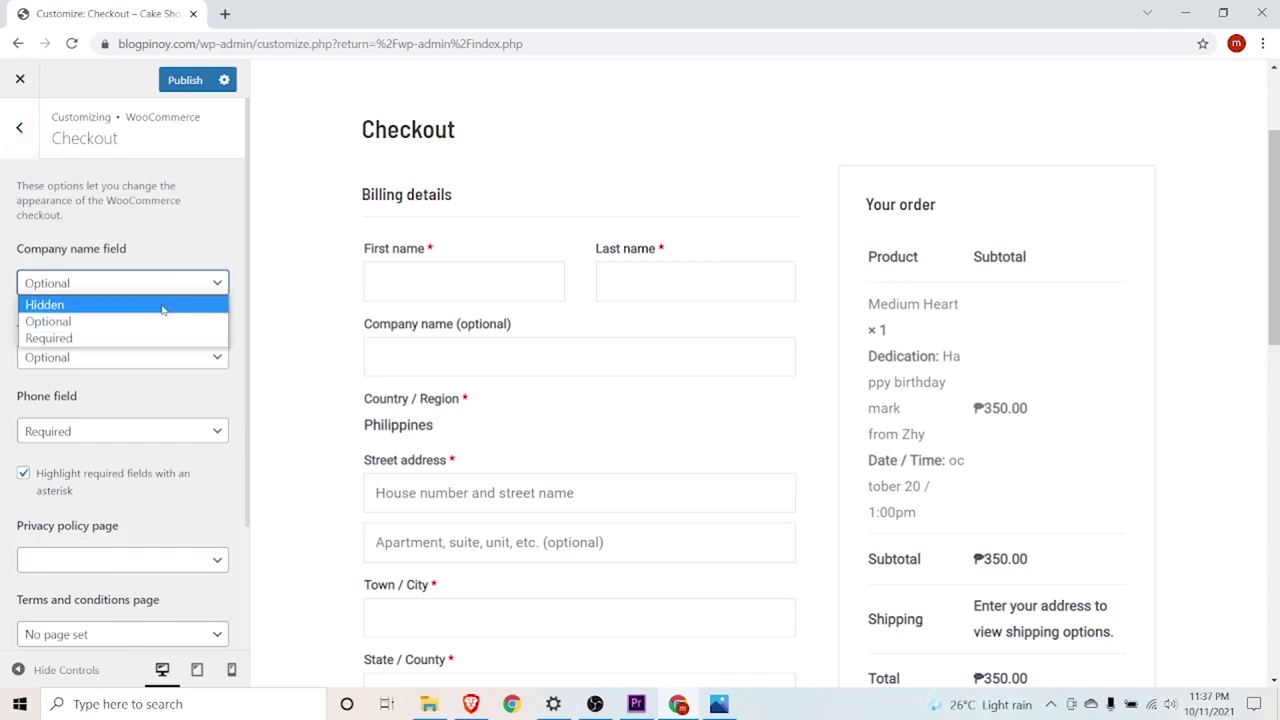
{"action": "left_click", "coordinate": [160, 303]}
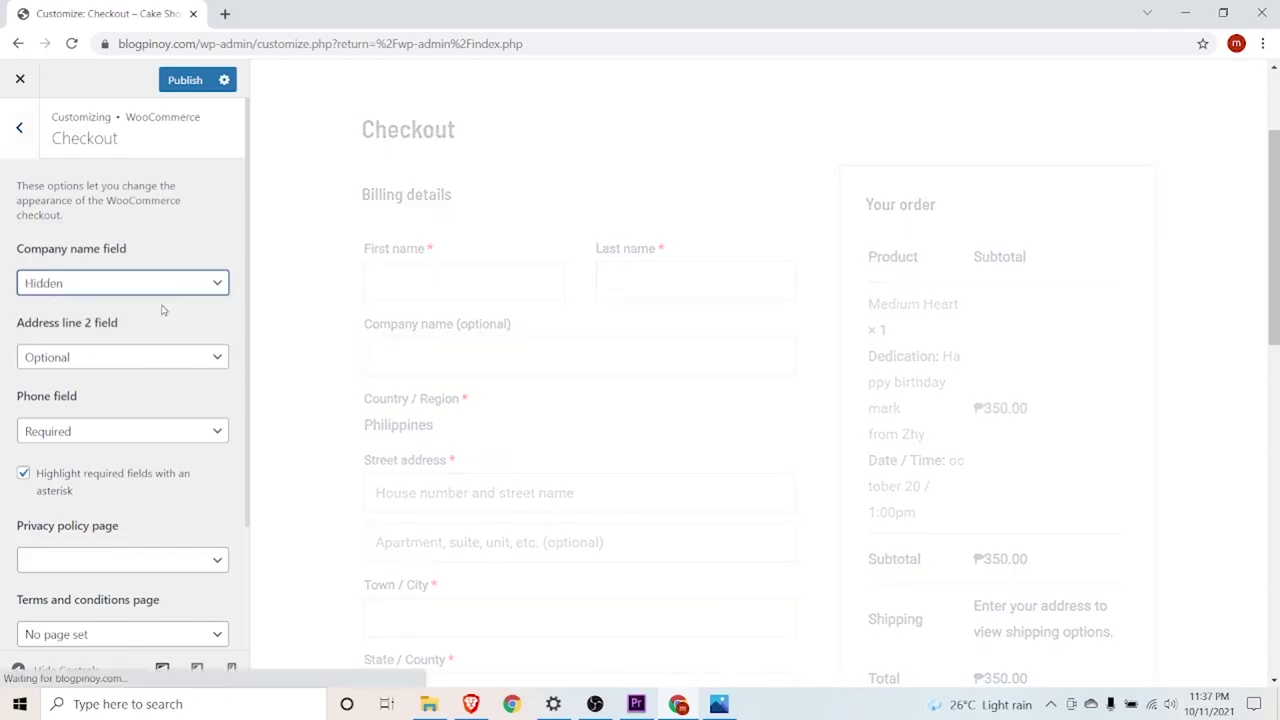
{"action": "left_click", "coordinate": [155, 362]}
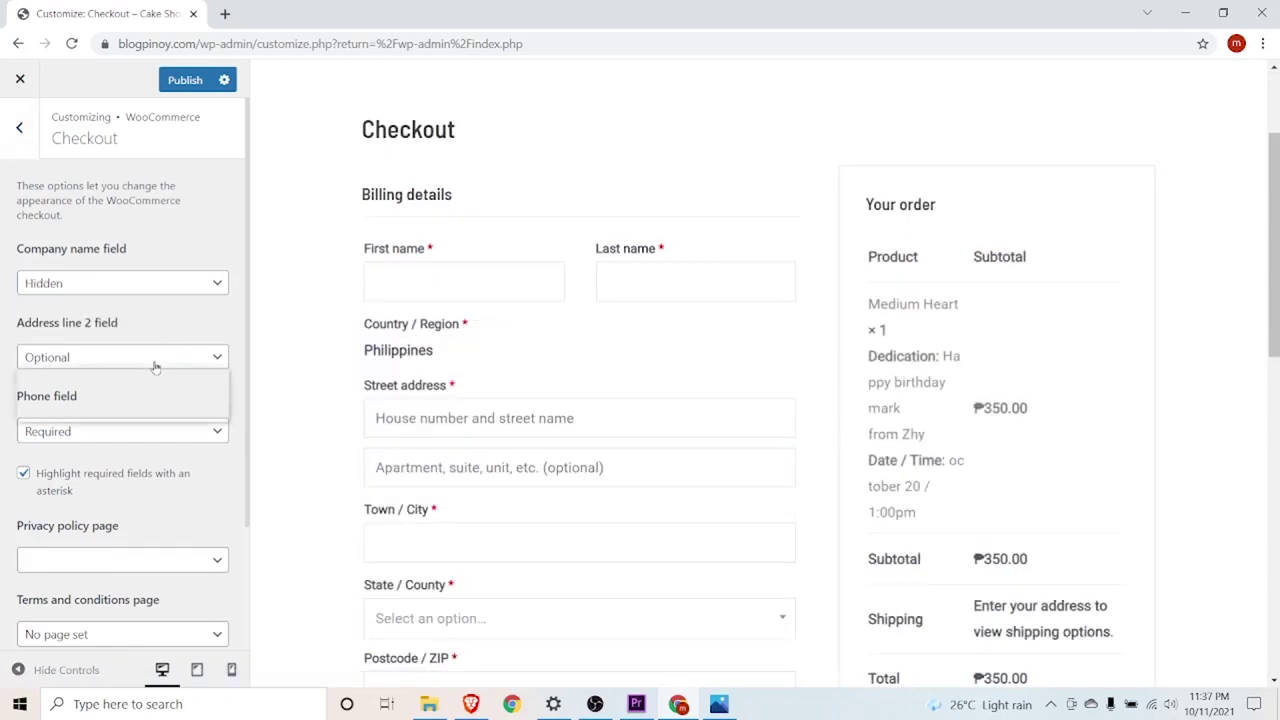
{"action": "left_click", "coordinate": [147, 375]}
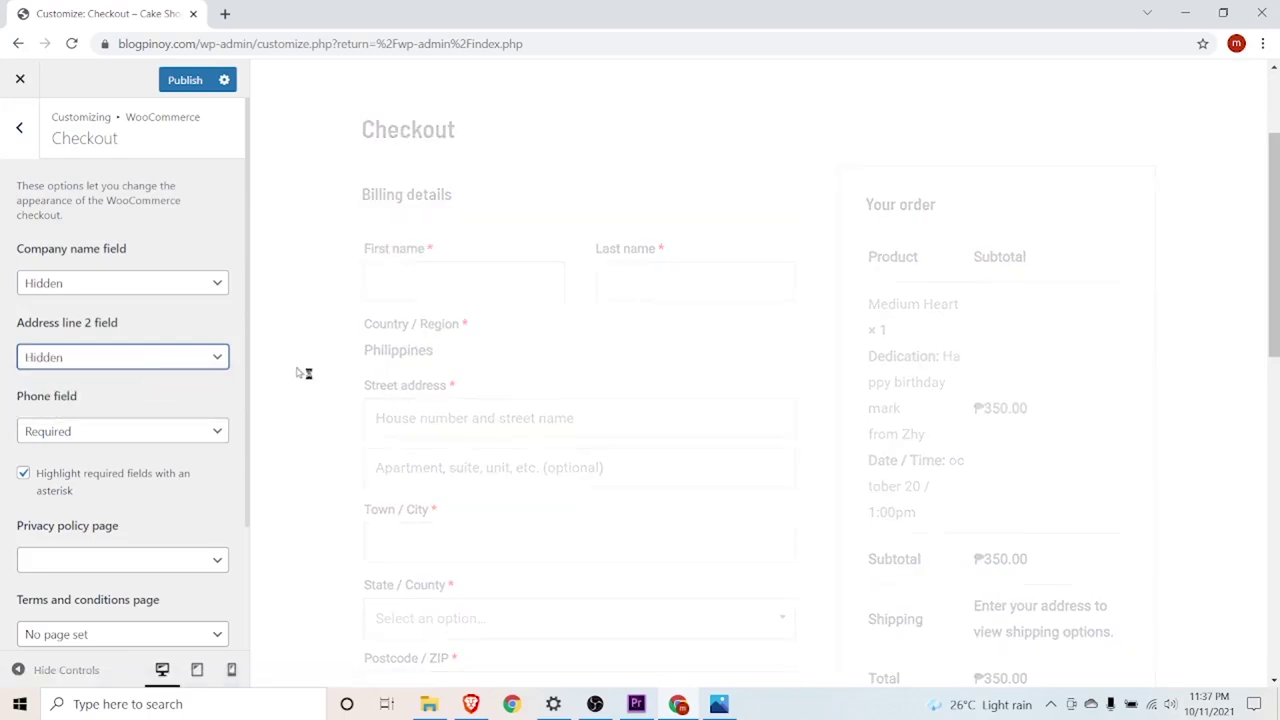
Step: Keep the phone field required and leave privacy policy and terms pages unset
{"action": "scroll", "coordinate": [214, 366], "scroll_direction": "down", "scroll_amount": 3}
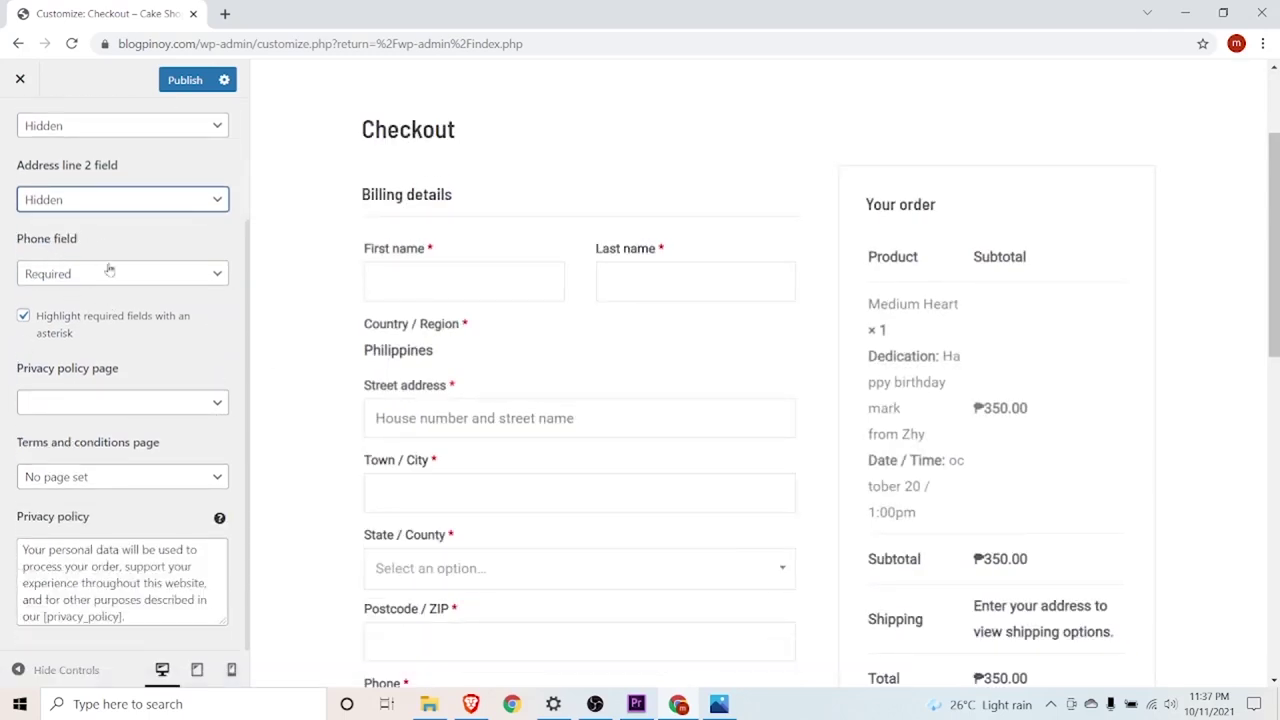
{"action": "left_click", "coordinate": [80, 277]}
{"action": "left_click", "coordinate": [118, 285]}
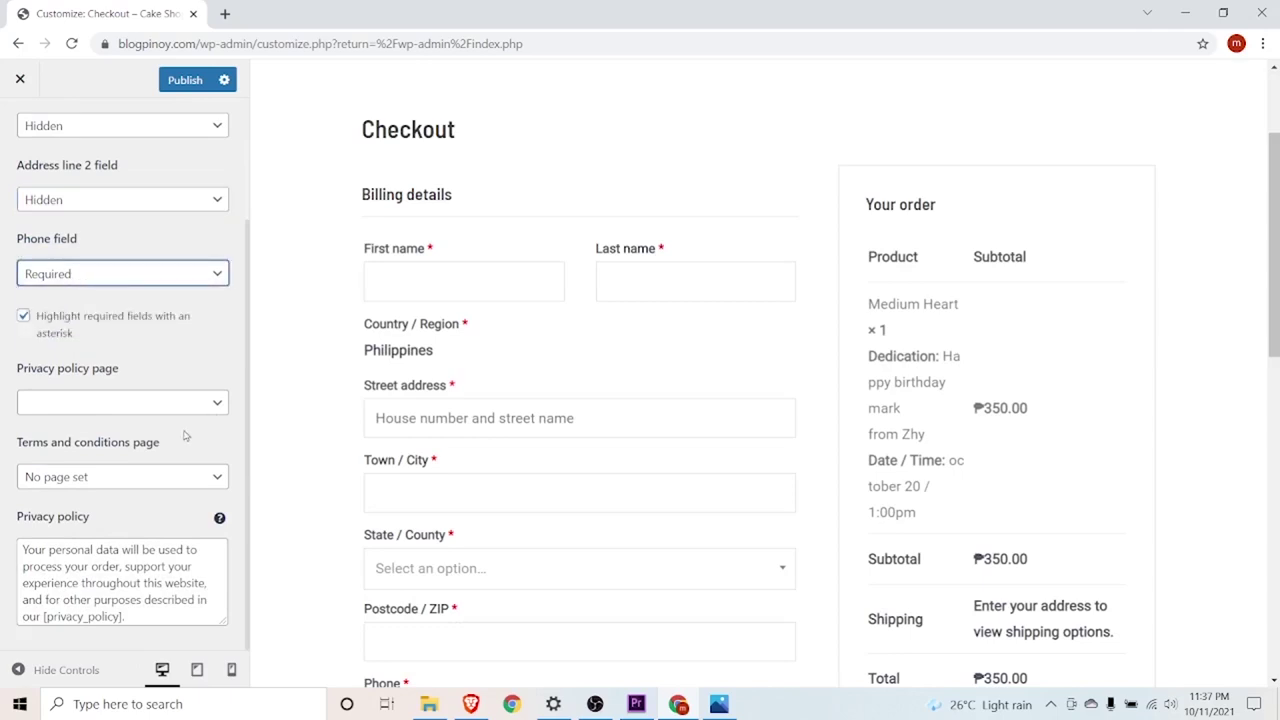
{"action": "left_click", "coordinate": [133, 405]}
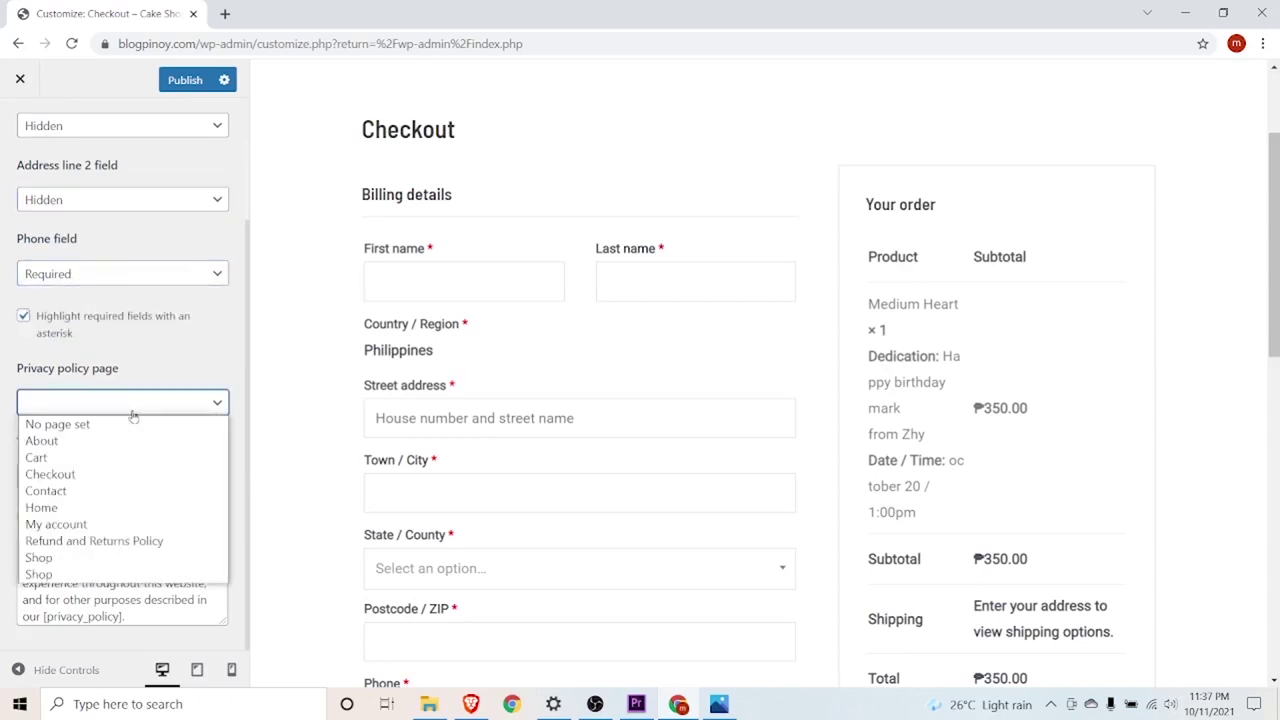
{"action": "left_click", "coordinate": [155, 343]}
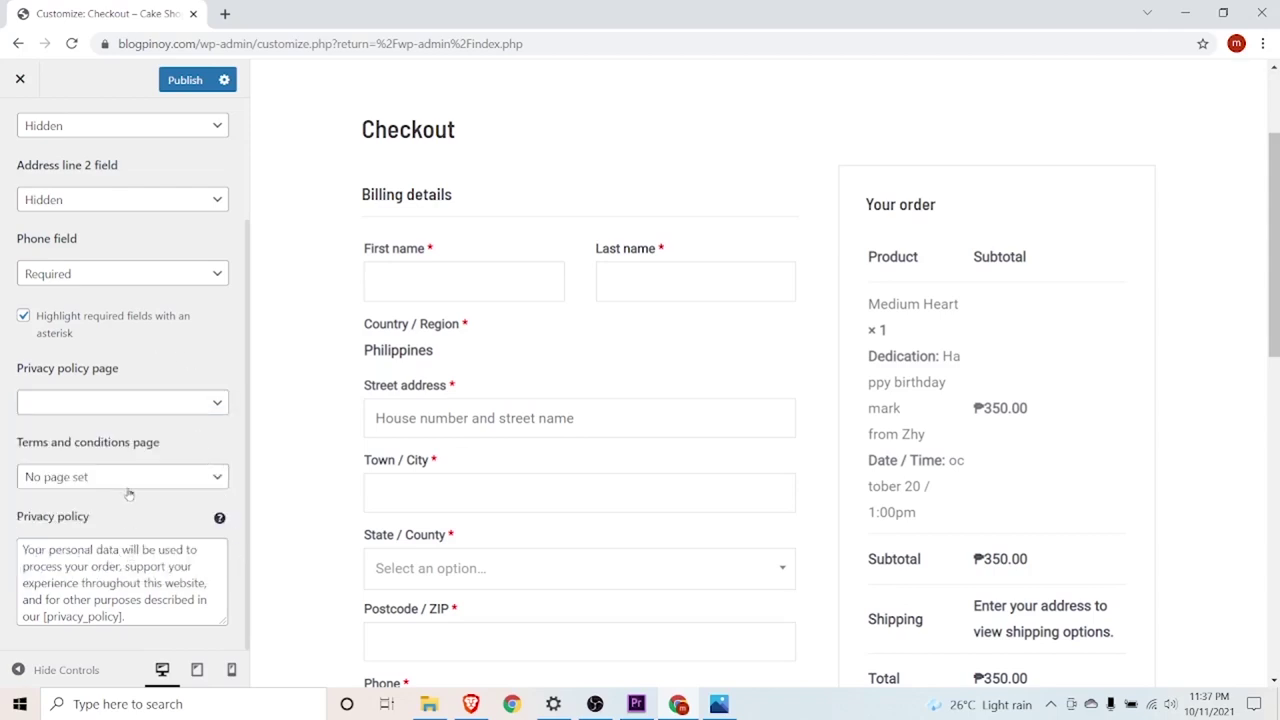
{"action": "left_click", "coordinate": [157, 480]}
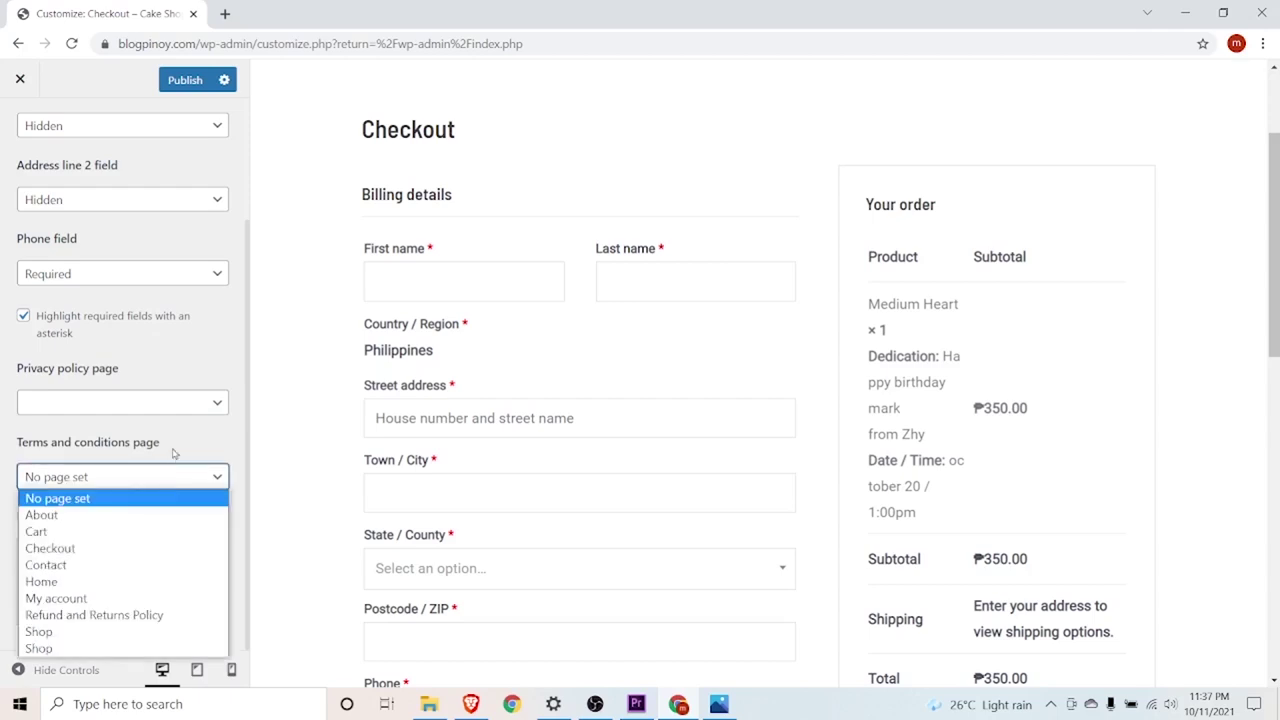
{"action": "left_click", "coordinate": [172, 453]}
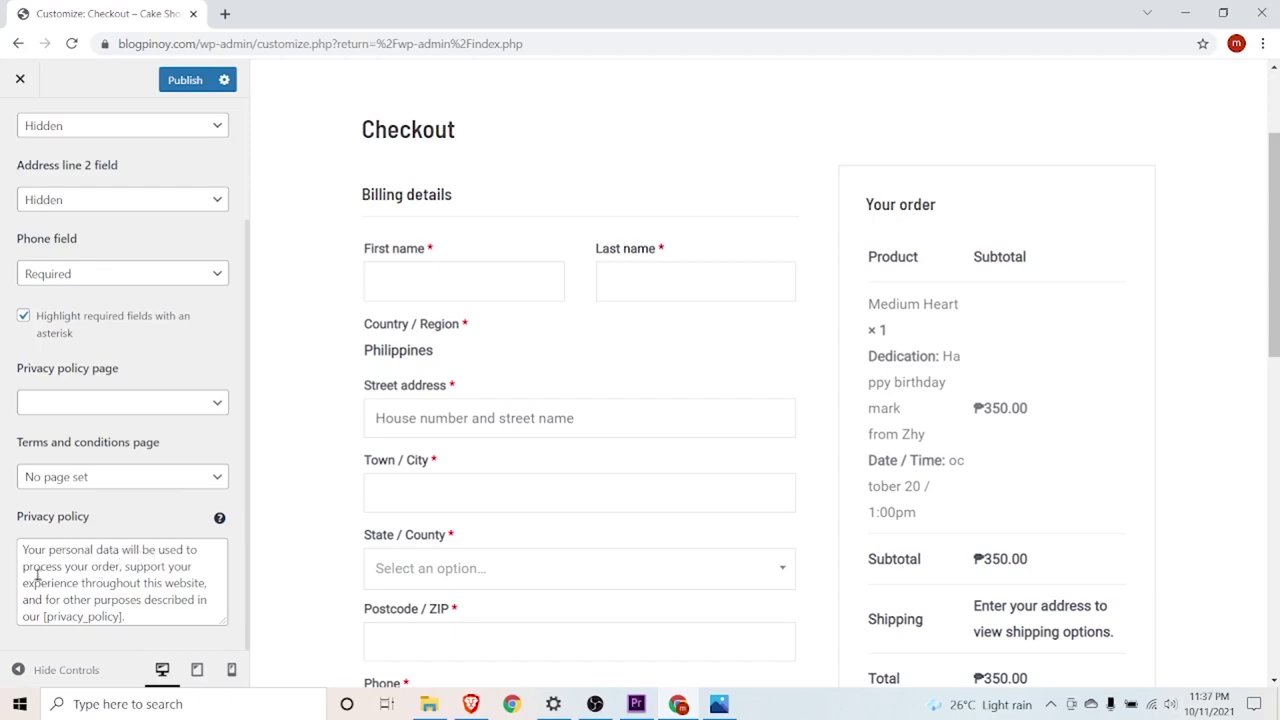
Step: Publish the checkout changes and return to the main Customizer menu
{"action": "scroll", "coordinate": [1030, 504], "scroll_direction": "down", "scroll_amount": 7}
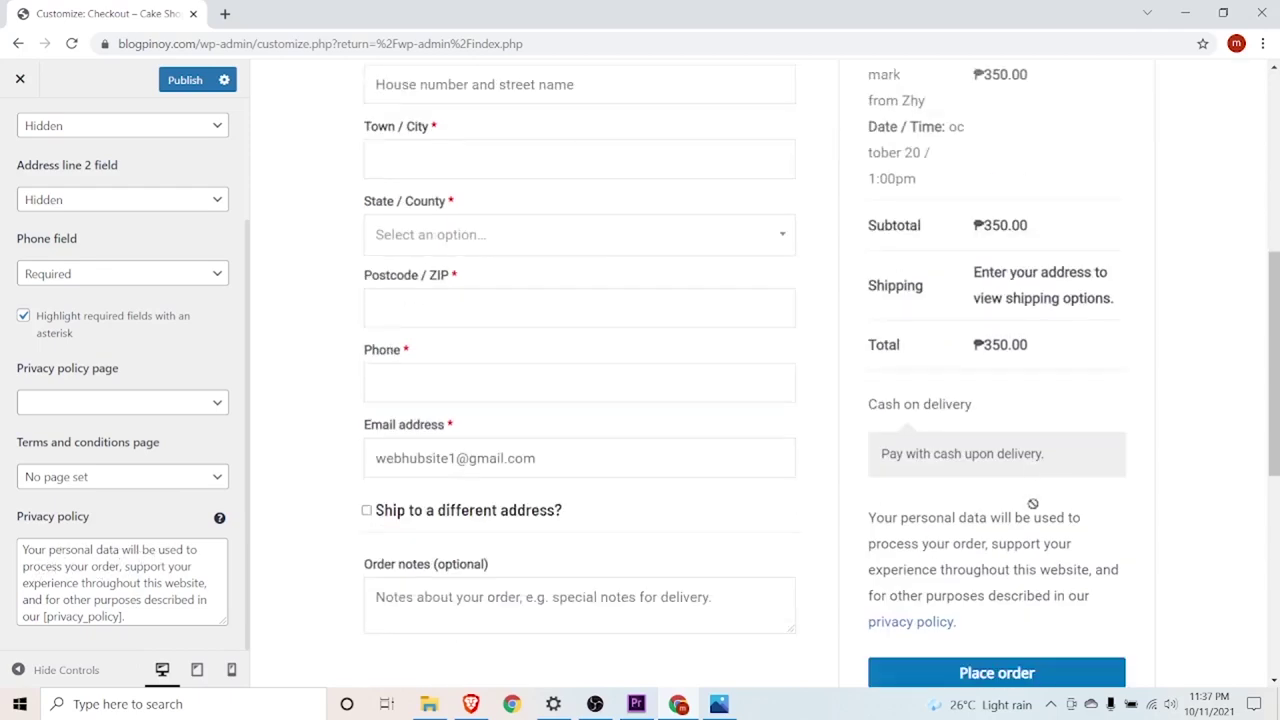
{"action": "scroll", "coordinate": [935, 212], "scroll_direction": "up", "scroll_amount": 2}
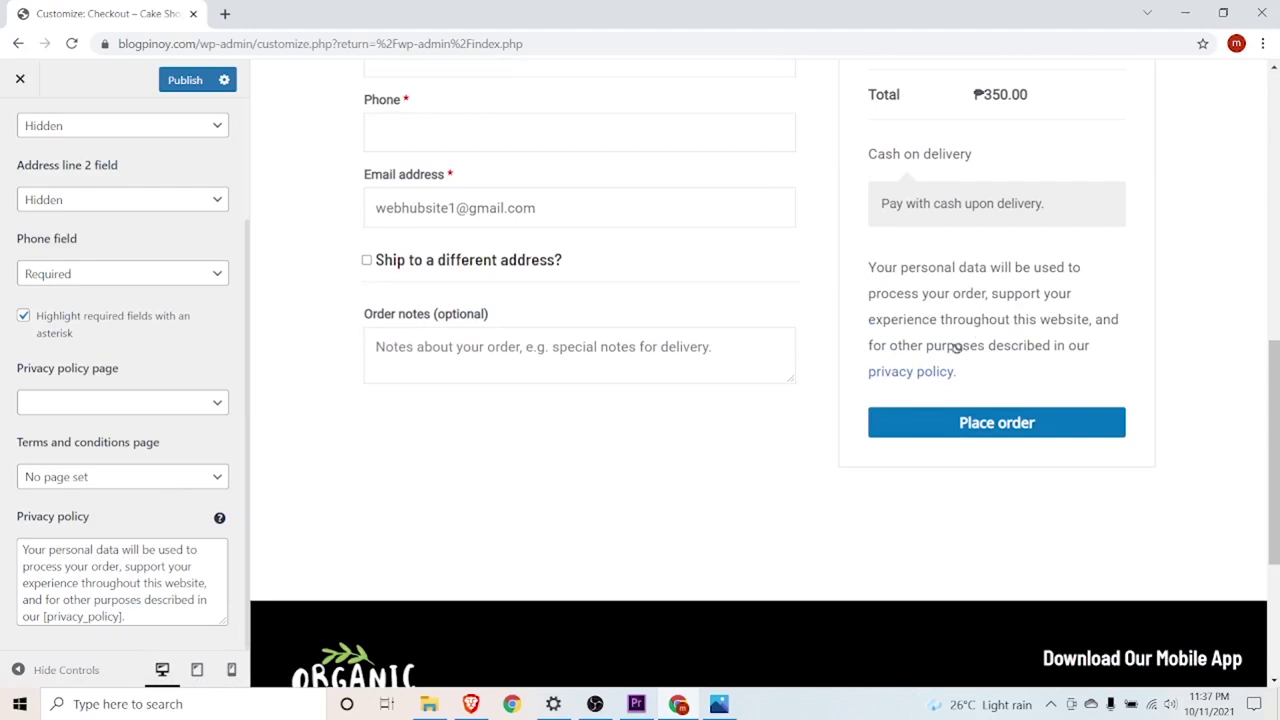
{"action": "scroll", "coordinate": [106, 540], "scroll_direction": "up", "scroll_amount": 2}
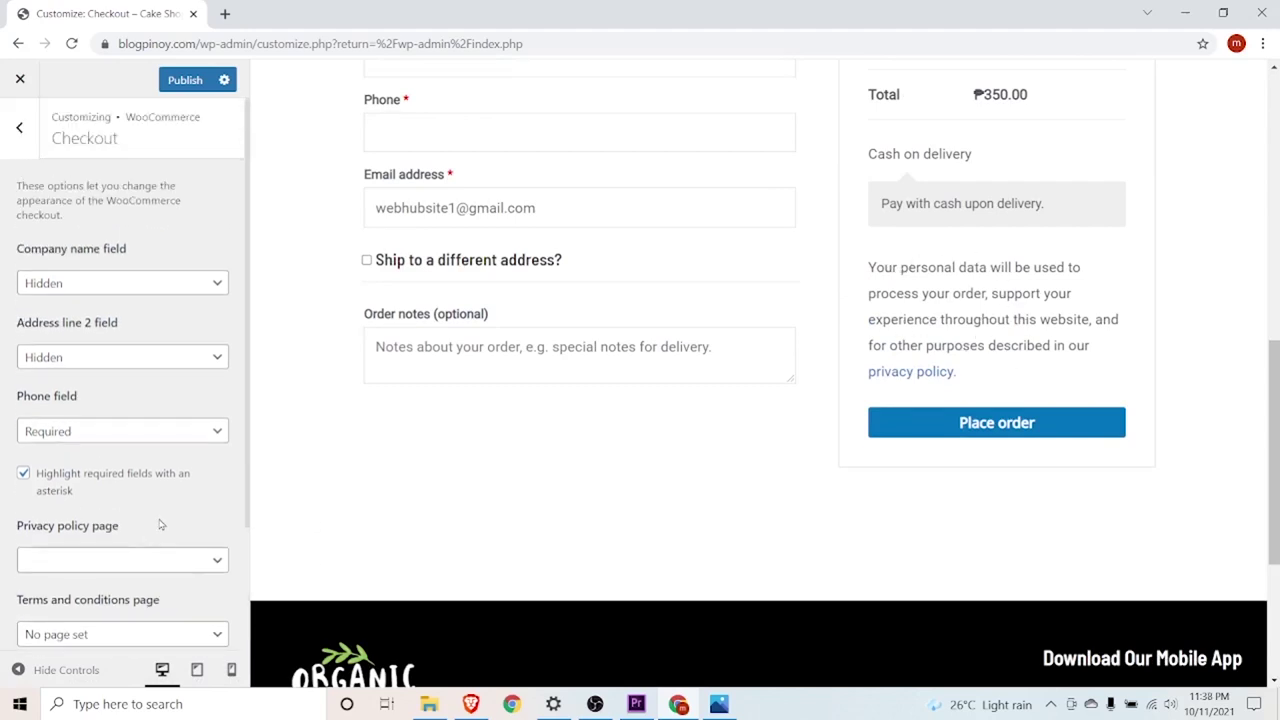
{"action": "scroll", "coordinate": [604, 357], "scroll_direction": "up", "scroll_amount": 2}
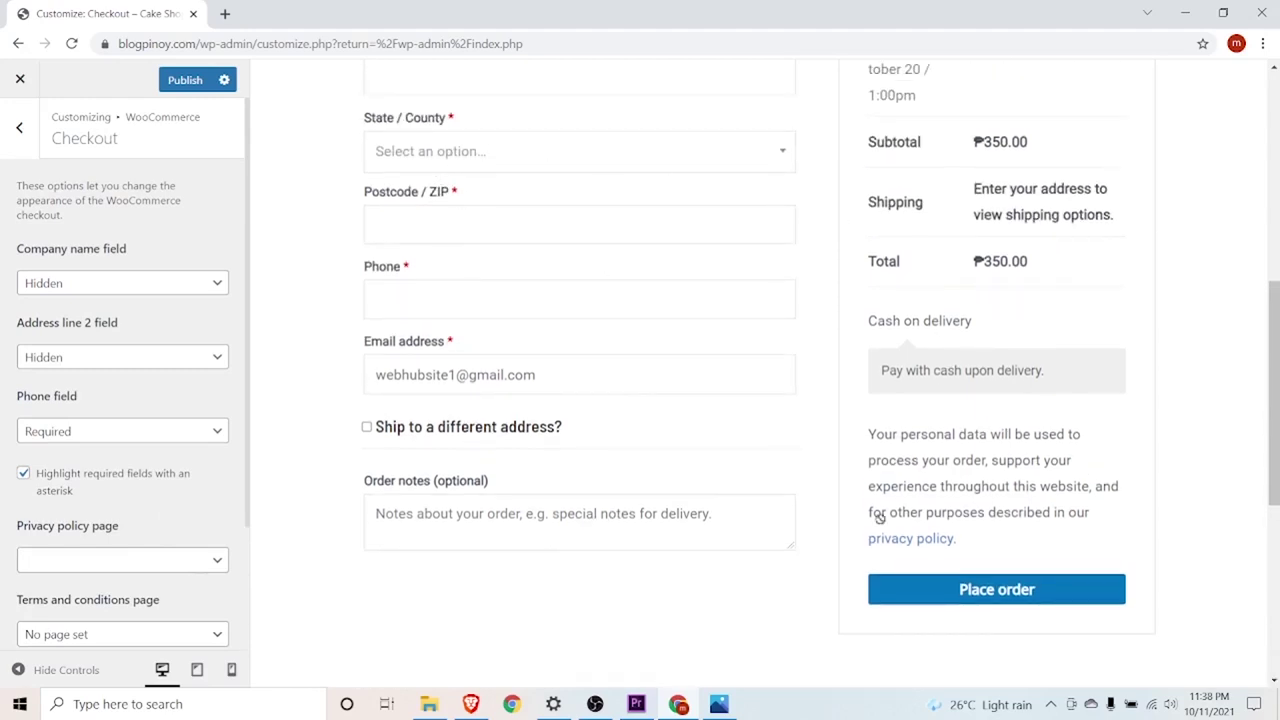
{"action": "scroll", "coordinate": [554, 341], "scroll_direction": "up", "scroll_amount": 4}
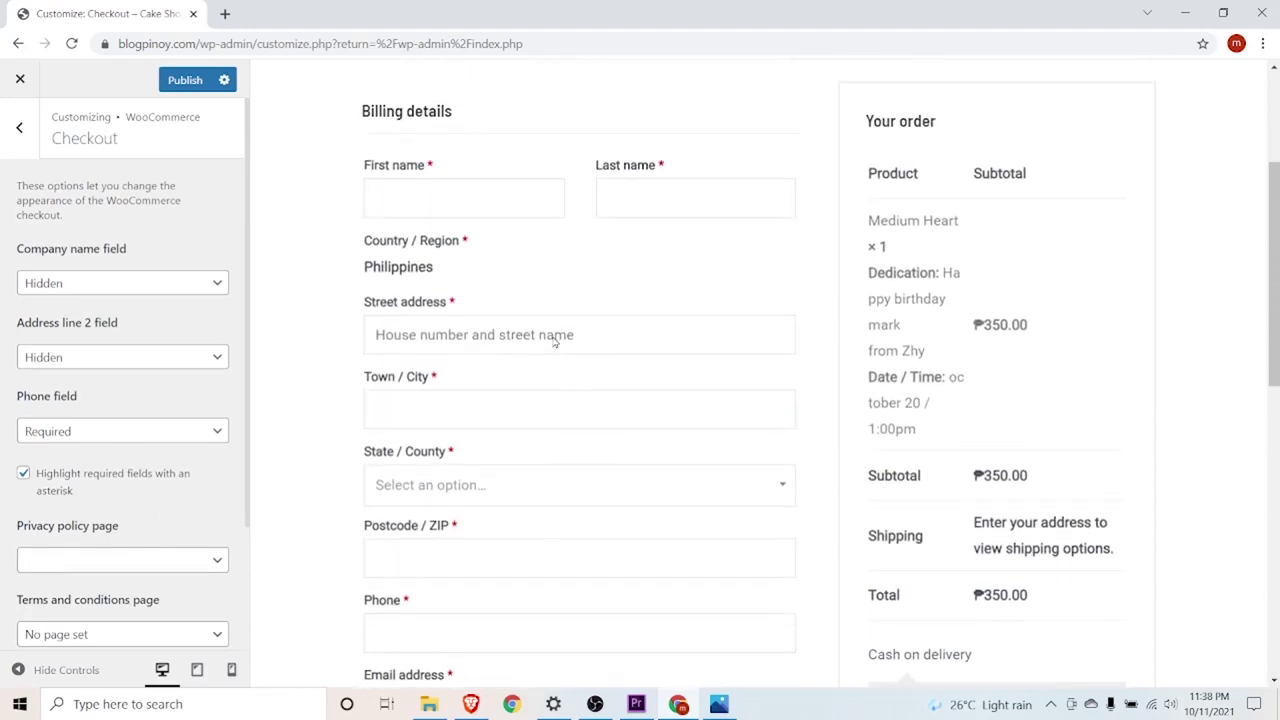
{"action": "left_click", "coordinate": [181, 81]}
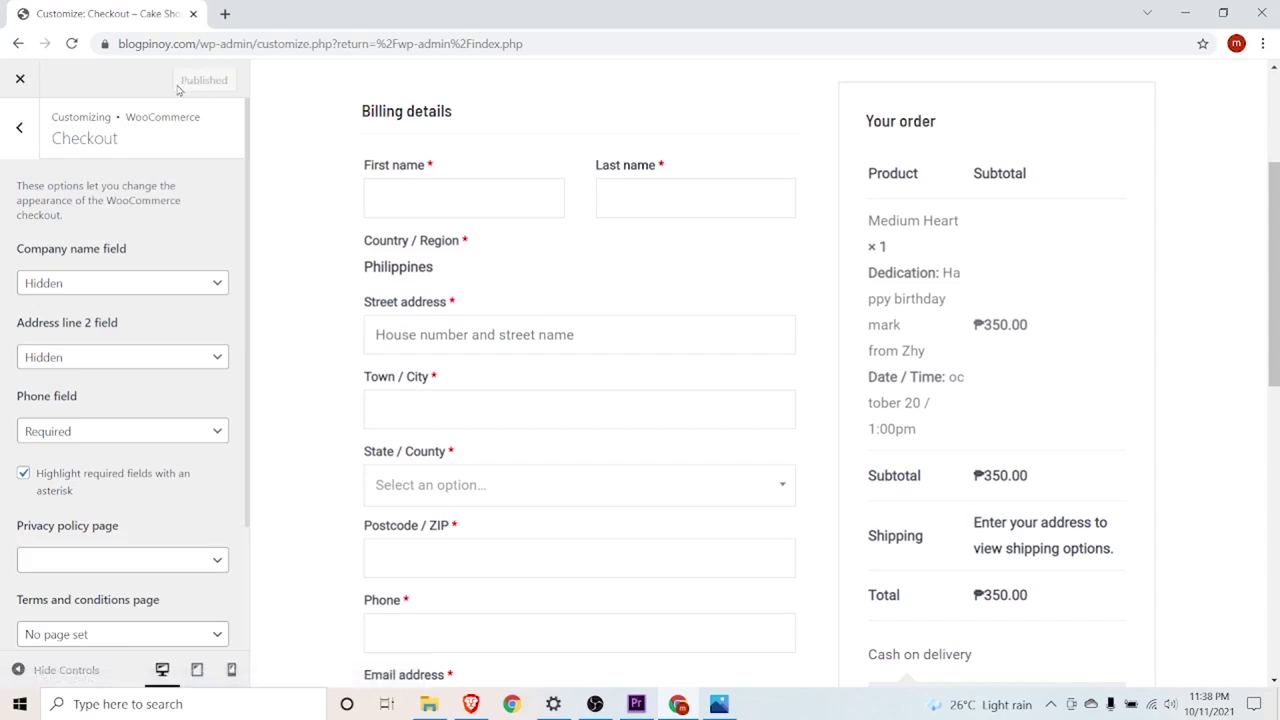
{"action": "left_click", "coordinate": [19, 127]}
{"action": "left_click", "coordinate": [20, 127]}
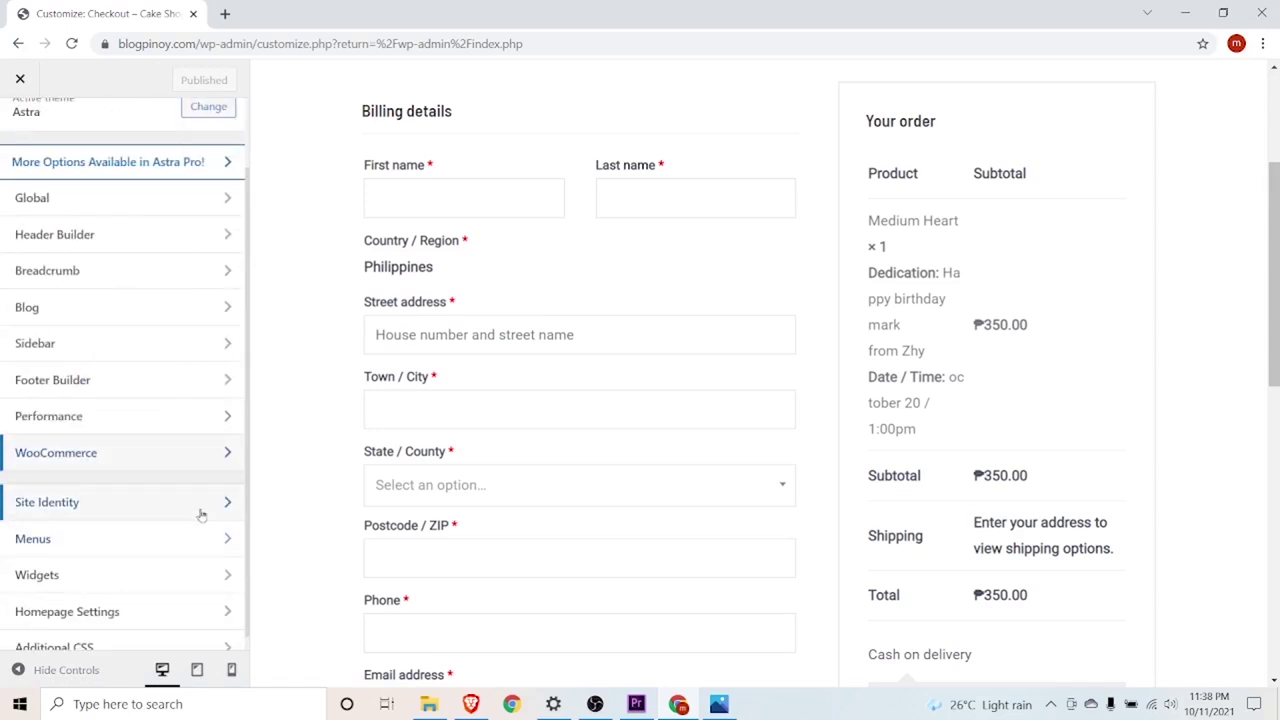
Step: In Site Identity, start replacing the site logo with a new uploaded image
{"action": "left_click", "coordinate": [201, 515]}
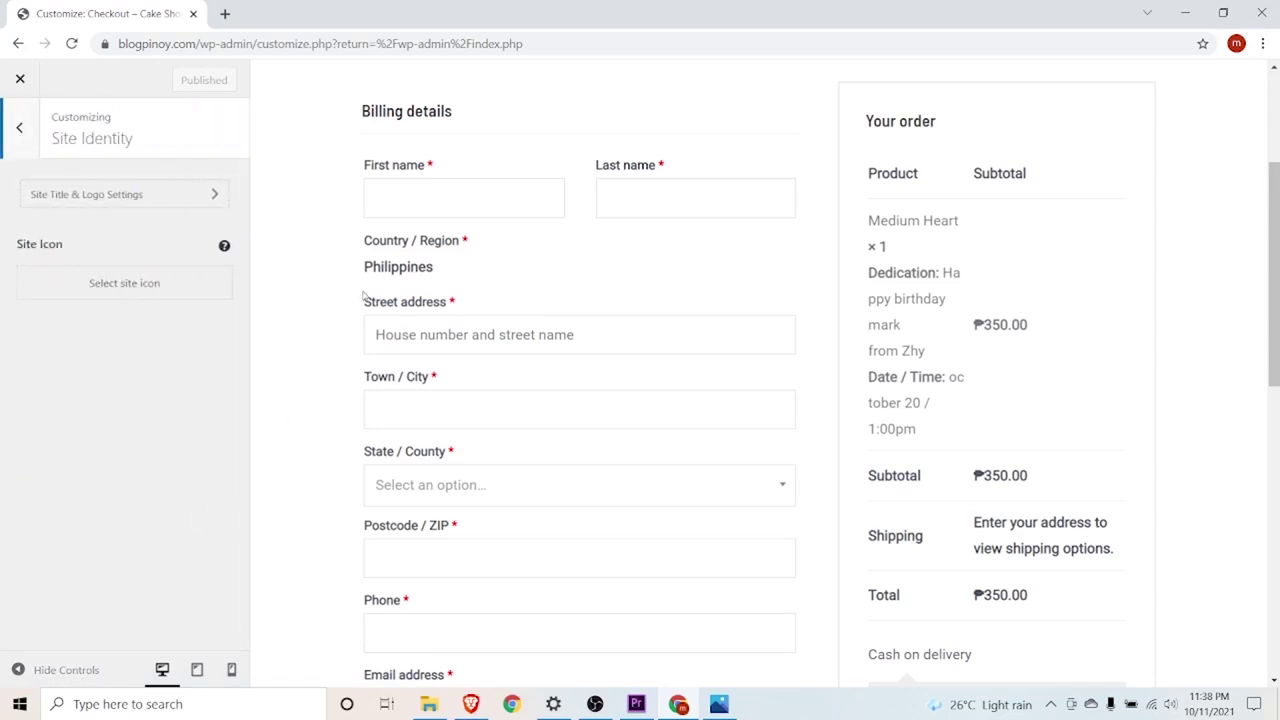
{"action": "scroll", "coordinate": [365, 295], "scroll_direction": "up", "scroll_amount": 3}
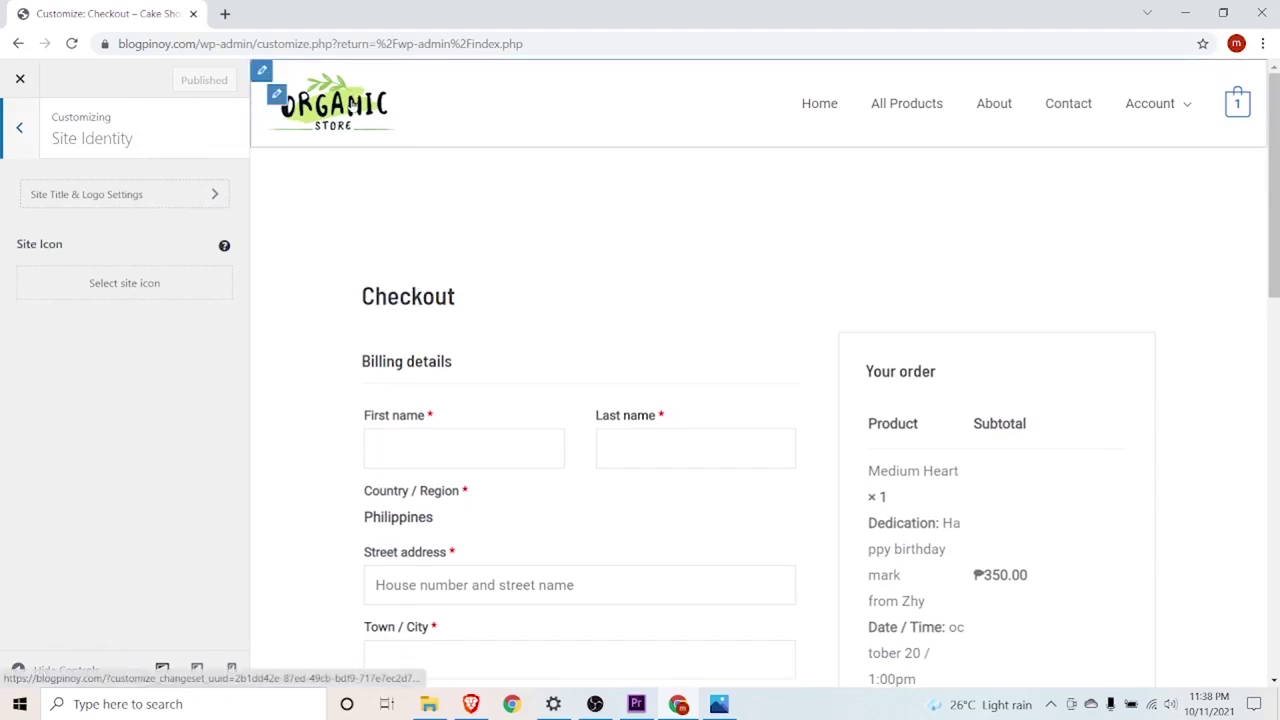
{"action": "left_click", "coordinate": [165, 200]}
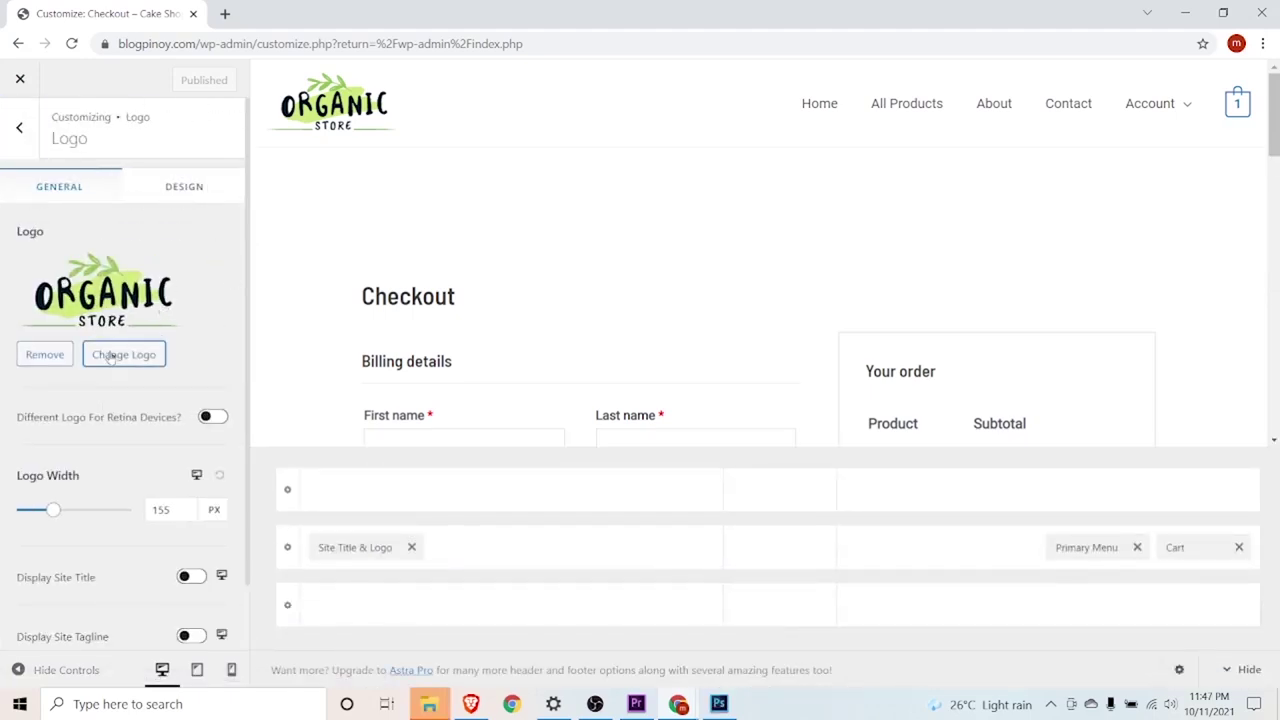
{"action": "left_click", "coordinate": [124, 354]}
{"action": "left_click", "coordinate": [655, 382]}
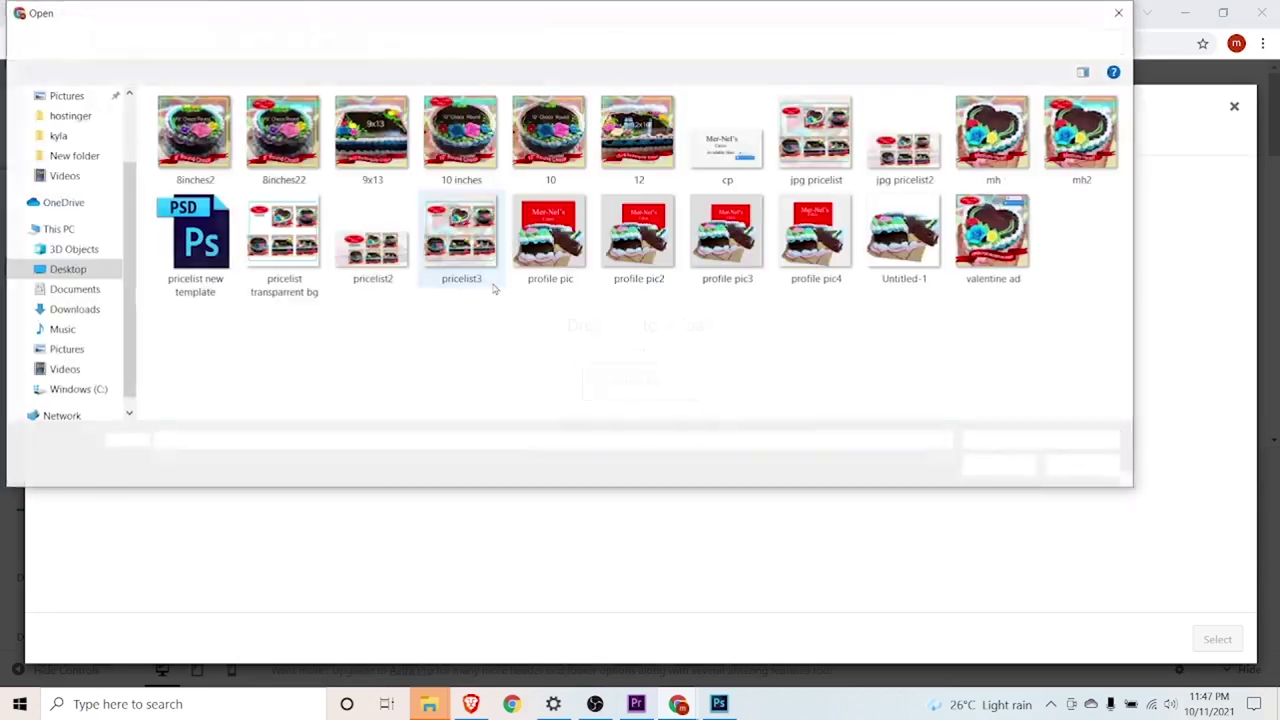
{"action": "left_click", "coordinate": [1115, 20]}
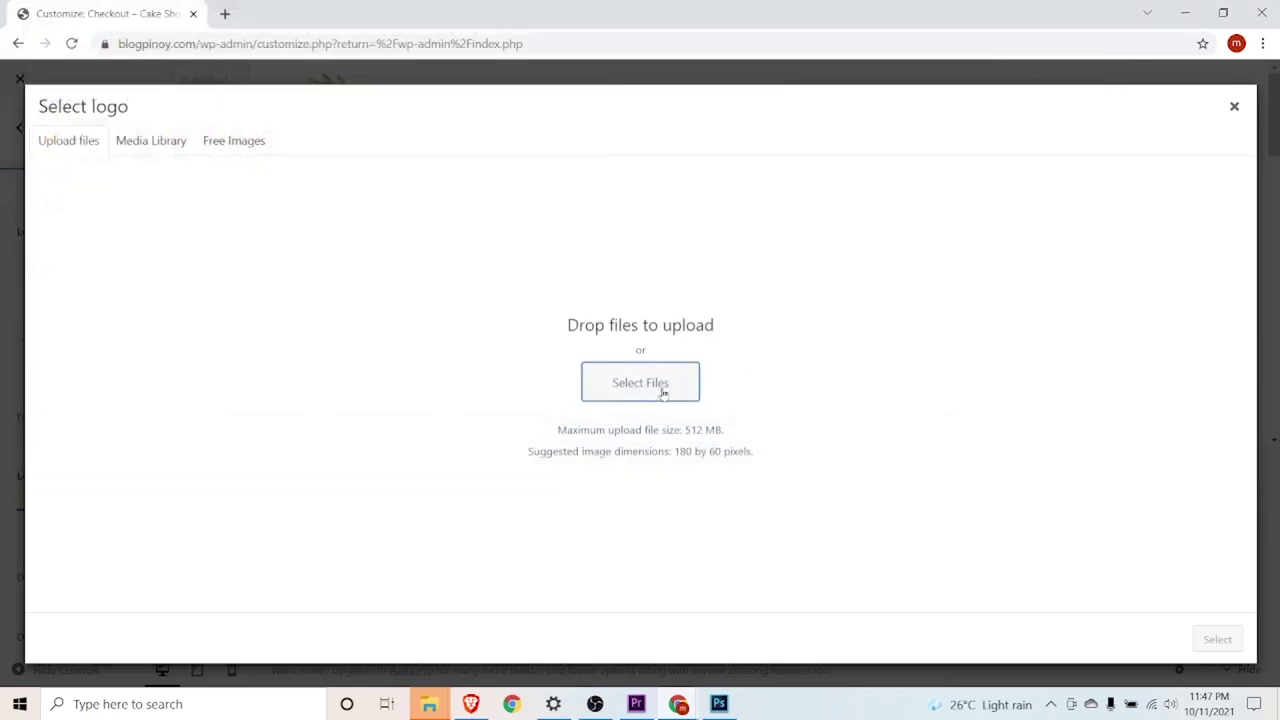
{"action": "left_click", "coordinate": [629, 391]}
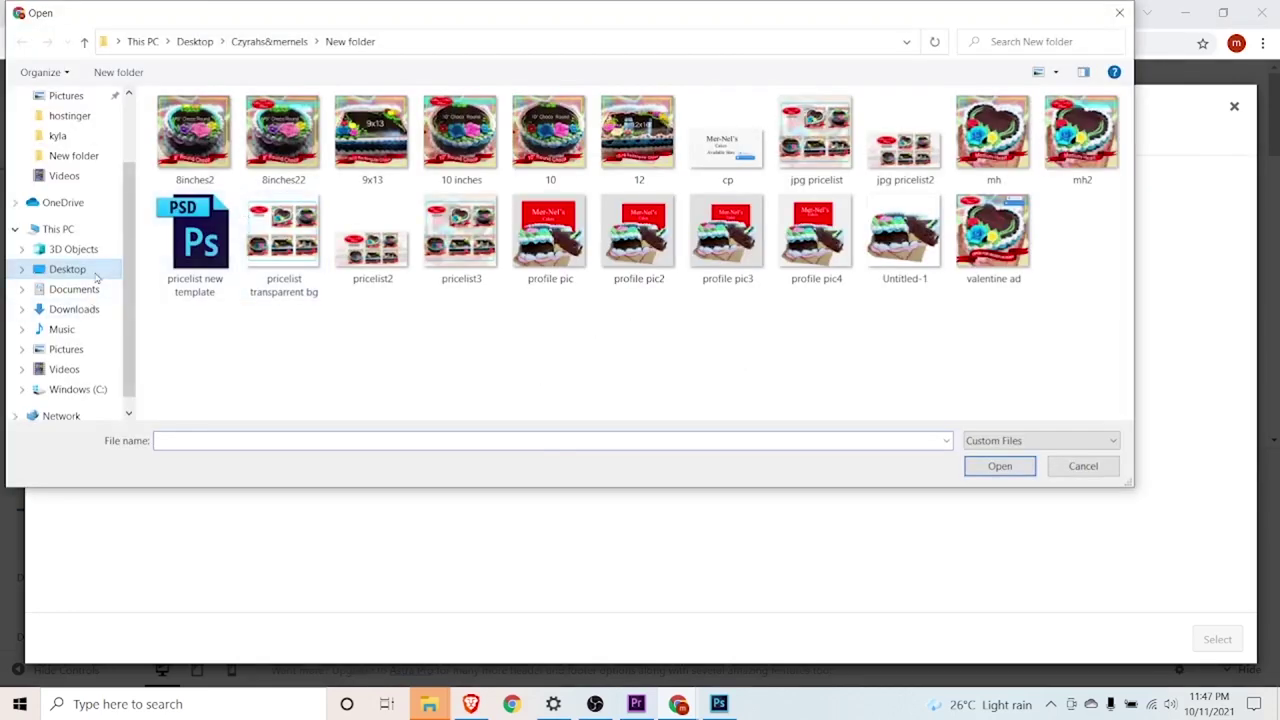
Step: Upload logo1 from the Desktop and crop it to cover the whole image
{"action": "left_click", "coordinate": [94, 277]}
{"action": "left_click", "coordinate": [195, 238]}
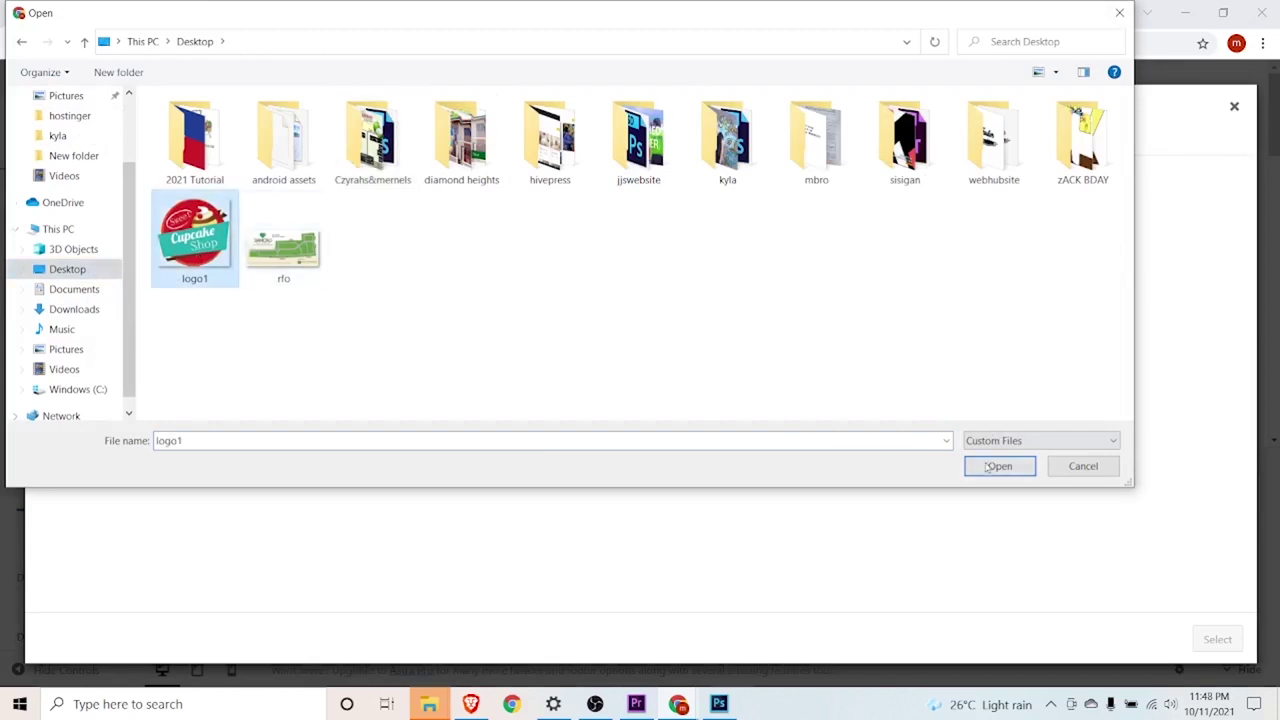
{"action": "left_click", "coordinate": [990, 466]}
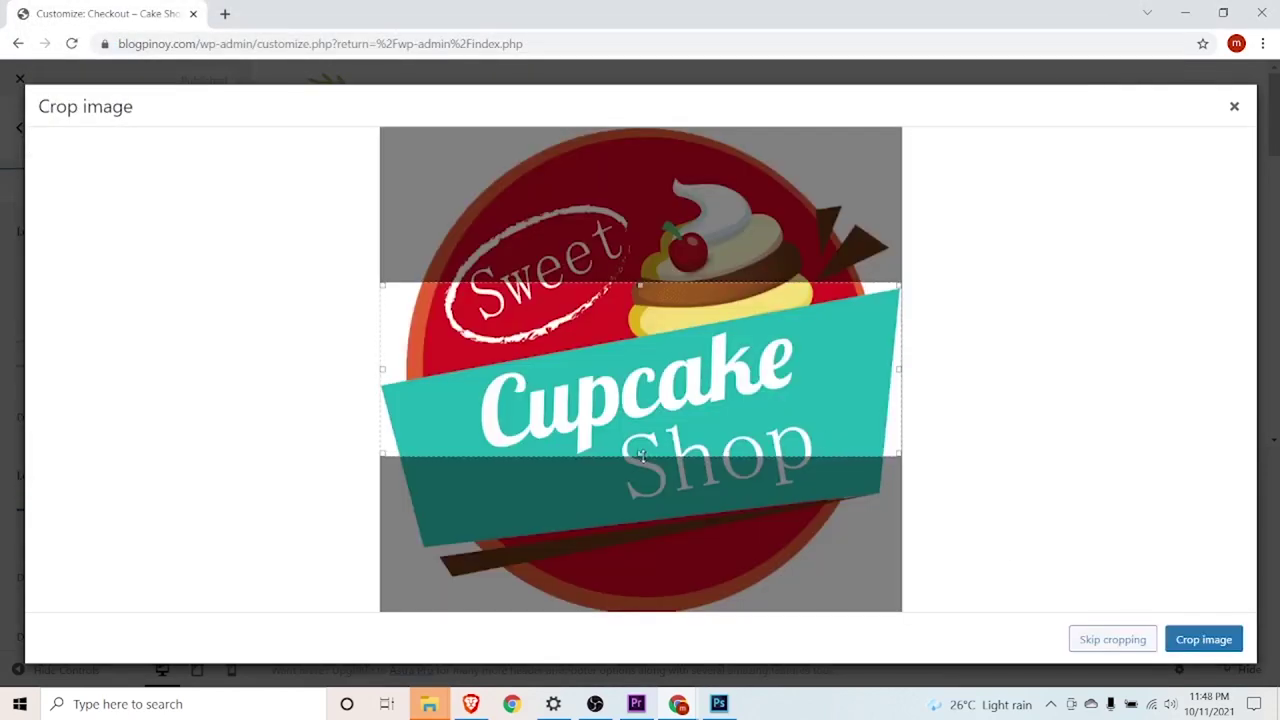
{"action": "left_click_drag", "start_coordinate": [641, 455], "coordinate": [640, 607]}
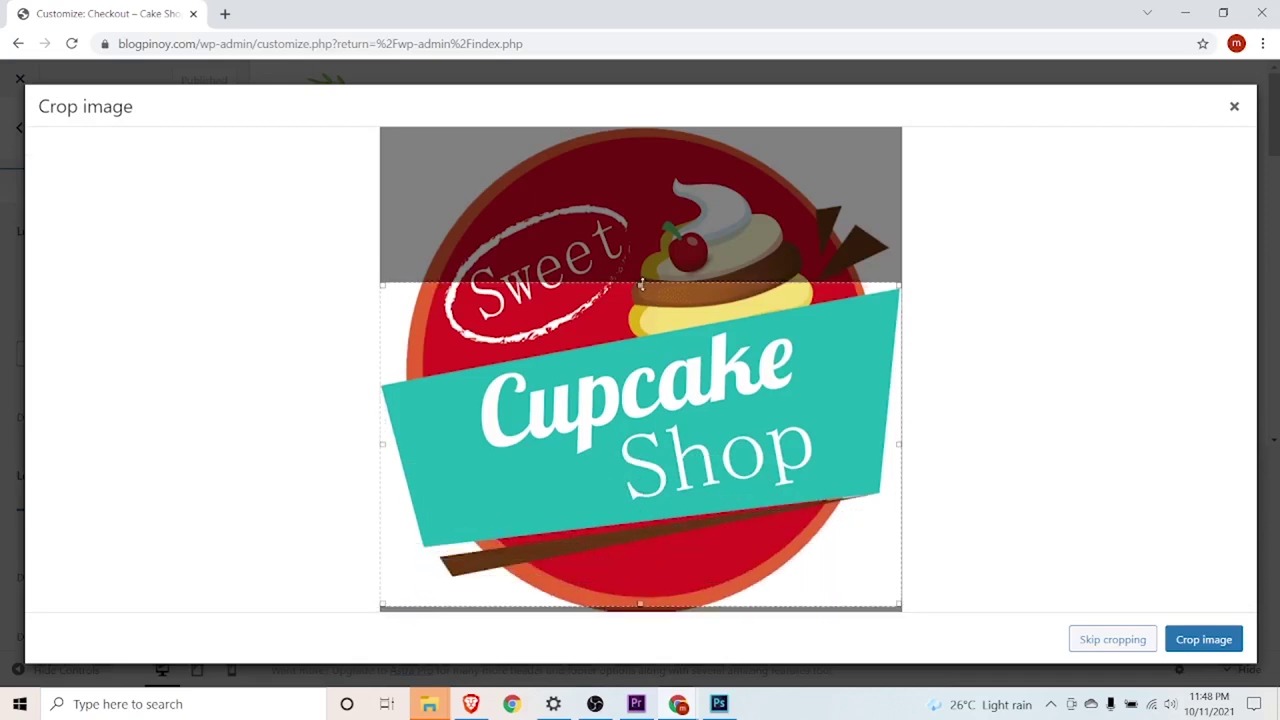
{"action": "left_click_drag", "start_coordinate": [647, 290], "coordinate": [646, 127]}
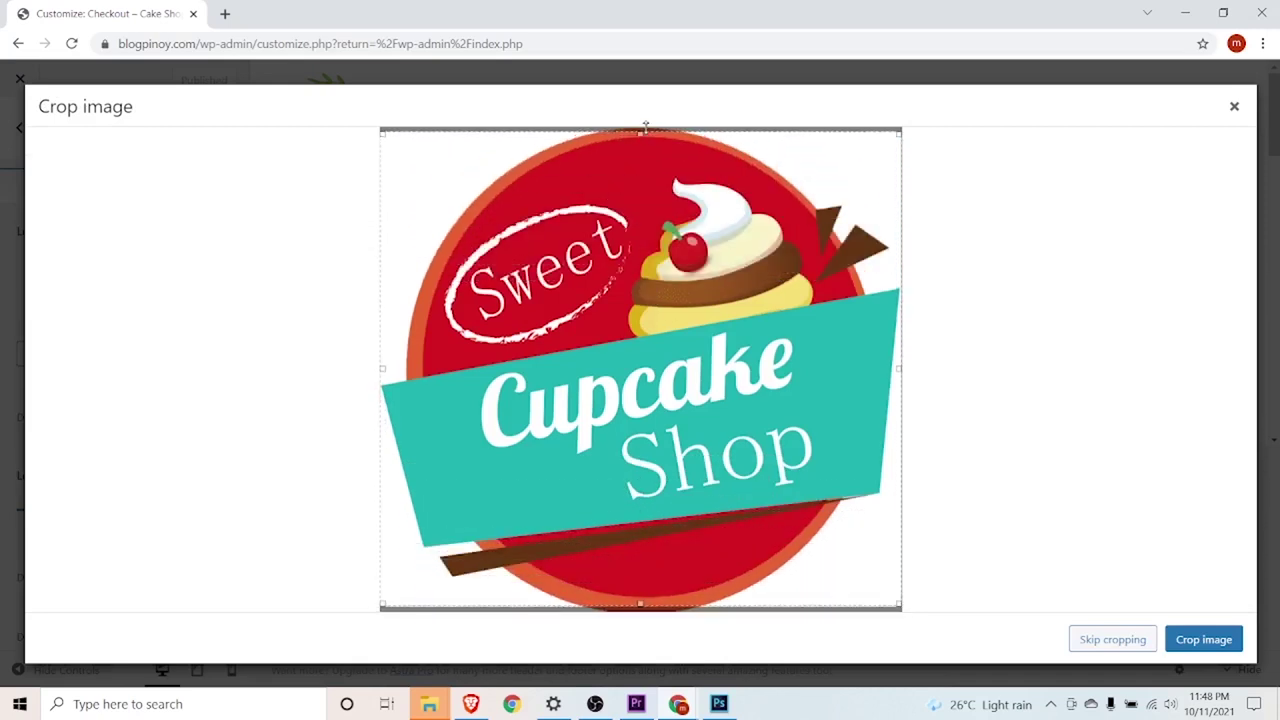
{"action": "left_click", "coordinate": [1203, 650]}
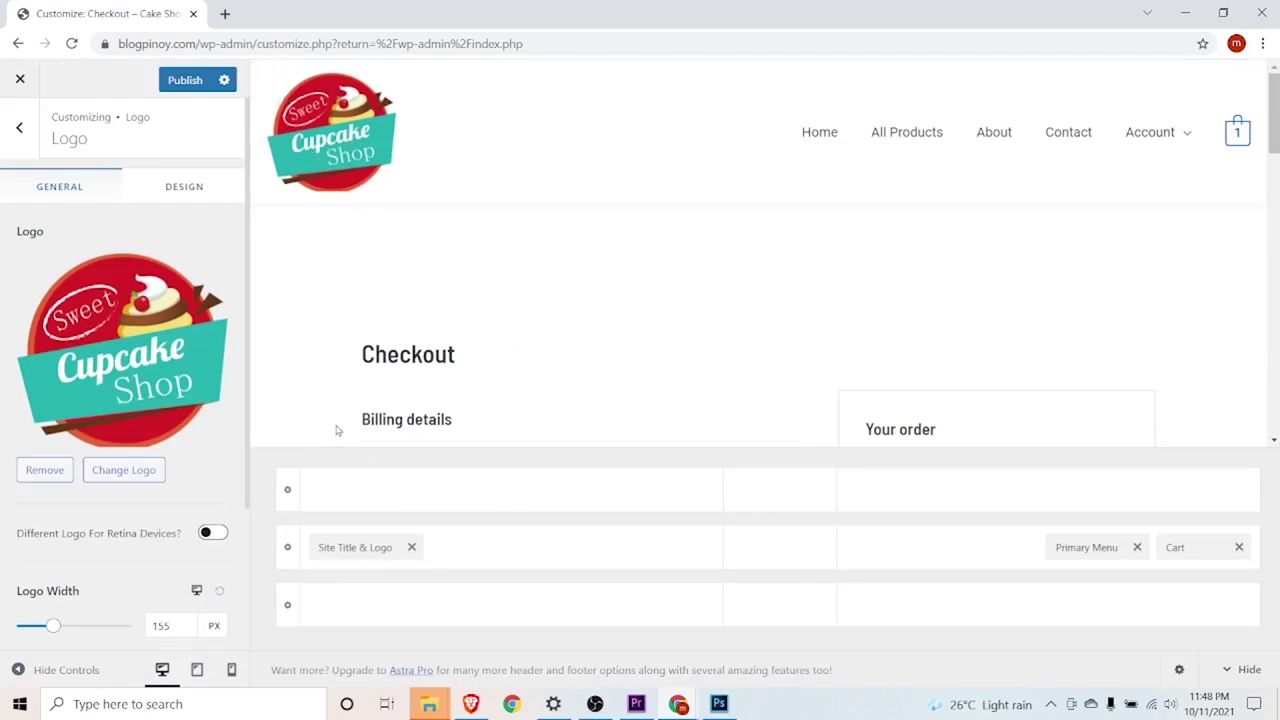
Step: Set the logo width to 161 px and turn on Display Site Title
{"action": "scroll", "coordinate": [828, 326], "scroll_direction": "down", "scroll_amount": 4}
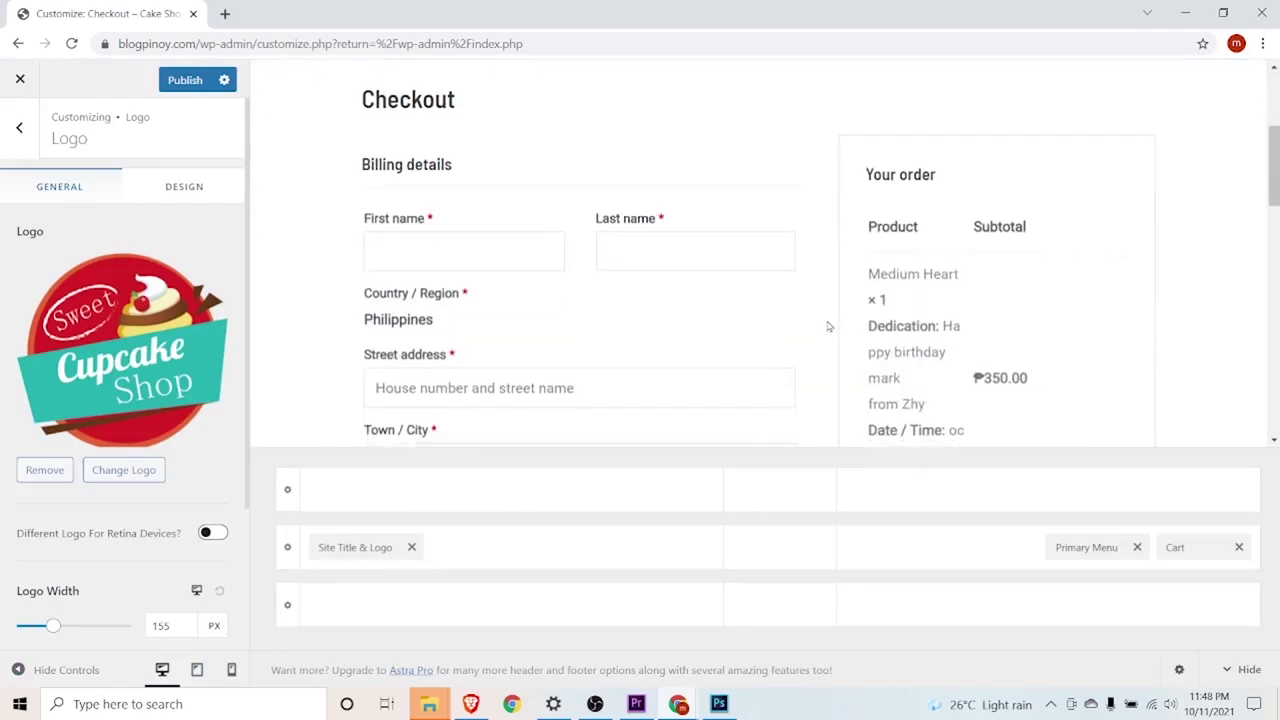
{"action": "scroll", "coordinate": [172, 582], "scroll_direction": "down", "scroll_amount": 3}
{"action": "scroll", "coordinate": [112, 515], "scroll_direction": "up", "scroll_amount": 3}
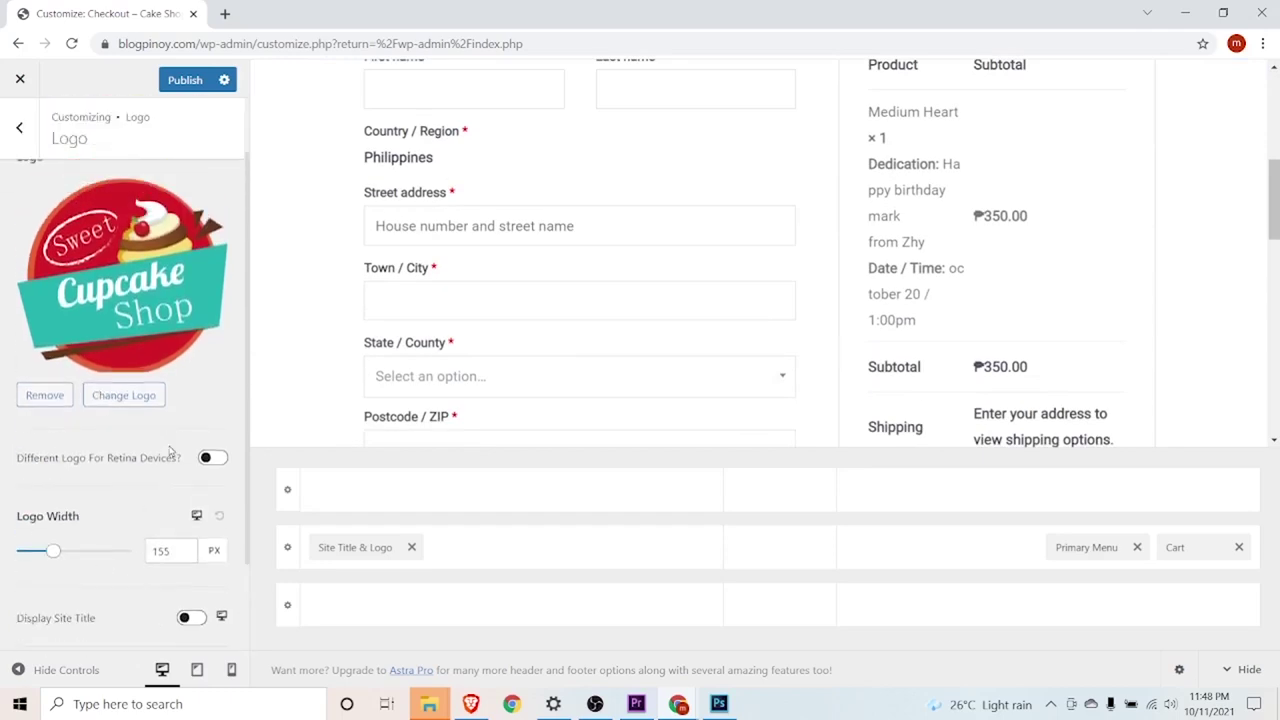
{"action": "mouse_move", "coordinate": [53, 628]}
{"action": "left_mouse_down"}
{"action": "mouse_move", "coordinate": [79, 626]}
{"action": "mouse_move", "coordinate": [40, 630]}
{"action": "mouse_move", "coordinate": [54, 626]}
{"action": "left_mouse_up"}
{"action": "scroll", "coordinate": [441, 376], "scroll_direction": "down", "scroll_amount": 5}
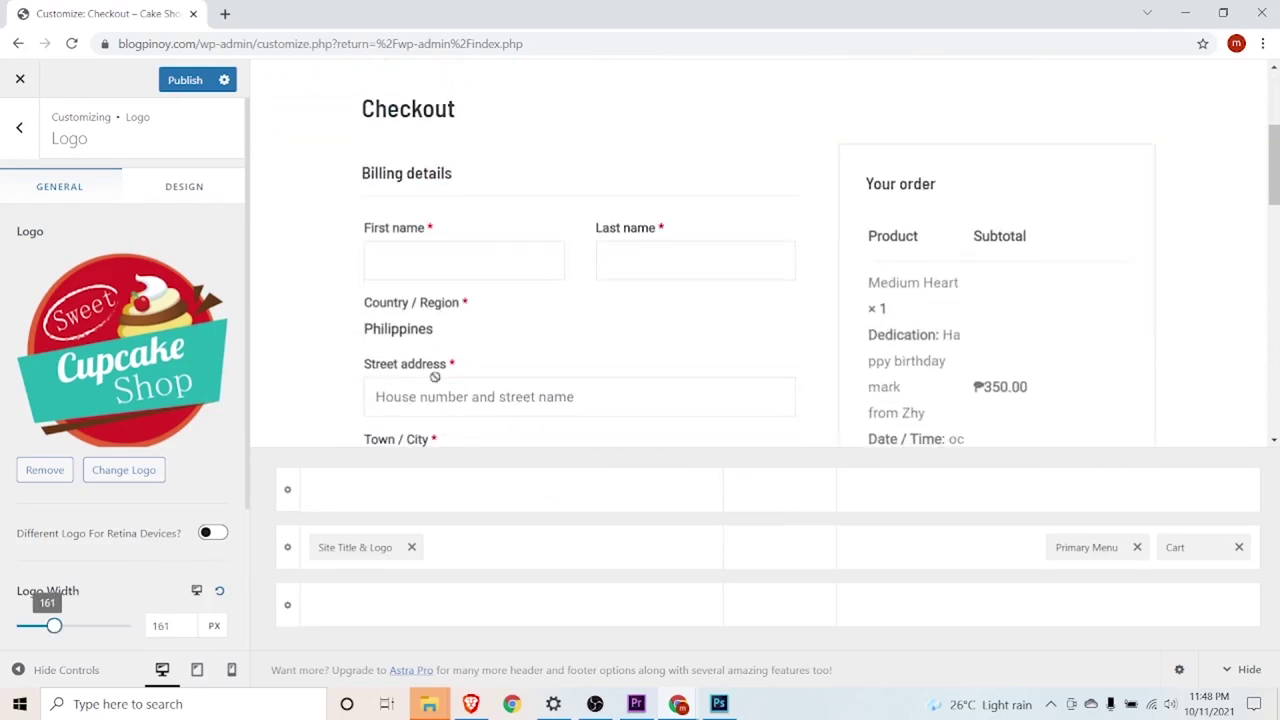
{"action": "scroll", "coordinate": [195, 490], "scroll_direction": "down", "scroll_amount": 2}
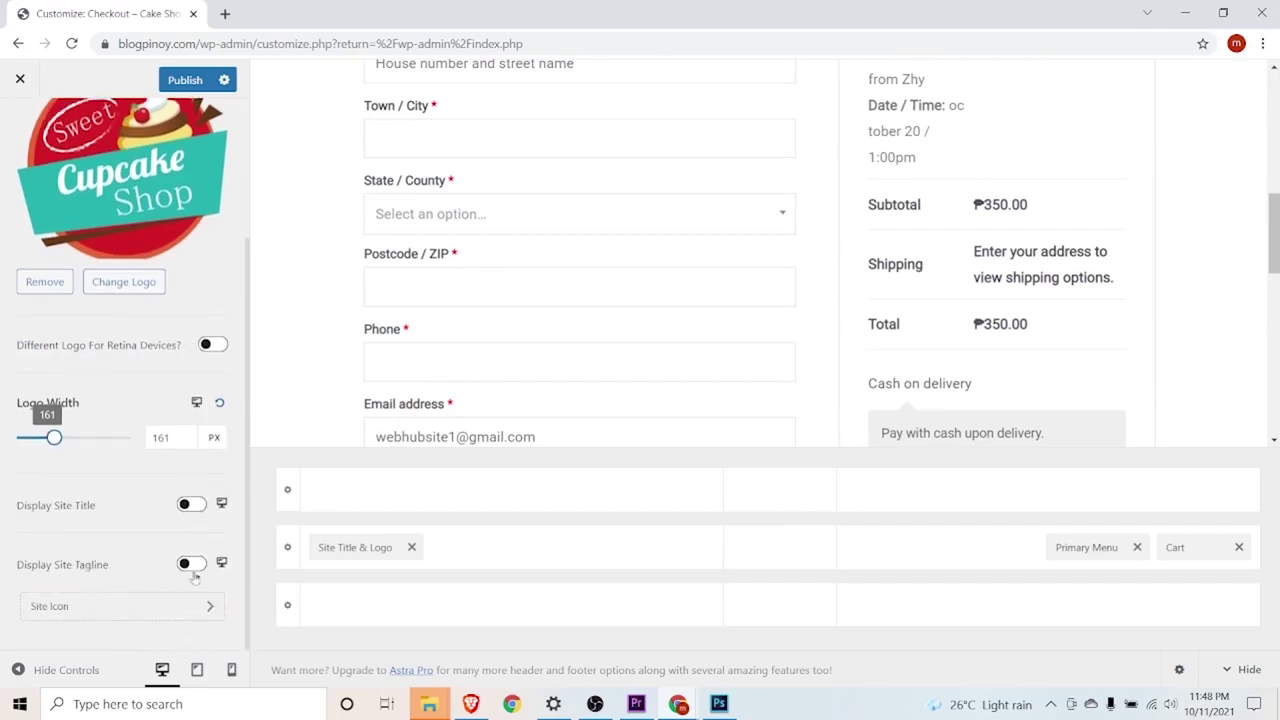
{"action": "left_click", "coordinate": [188, 507]}
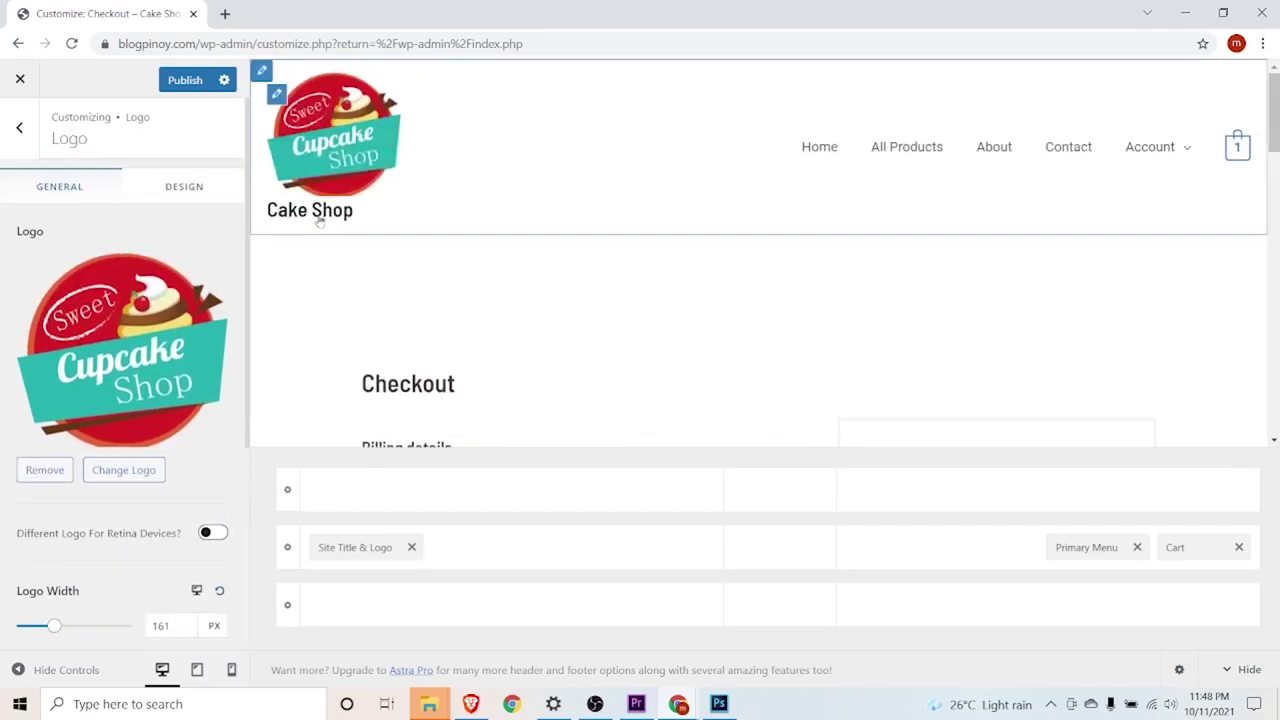
Step: Remove the header logo and change the site title to 'MZ Cake Shoo'
{"action": "scroll", "coordinate": [205, 531], "scroll_direction": "down", "scroll_amount": 1}
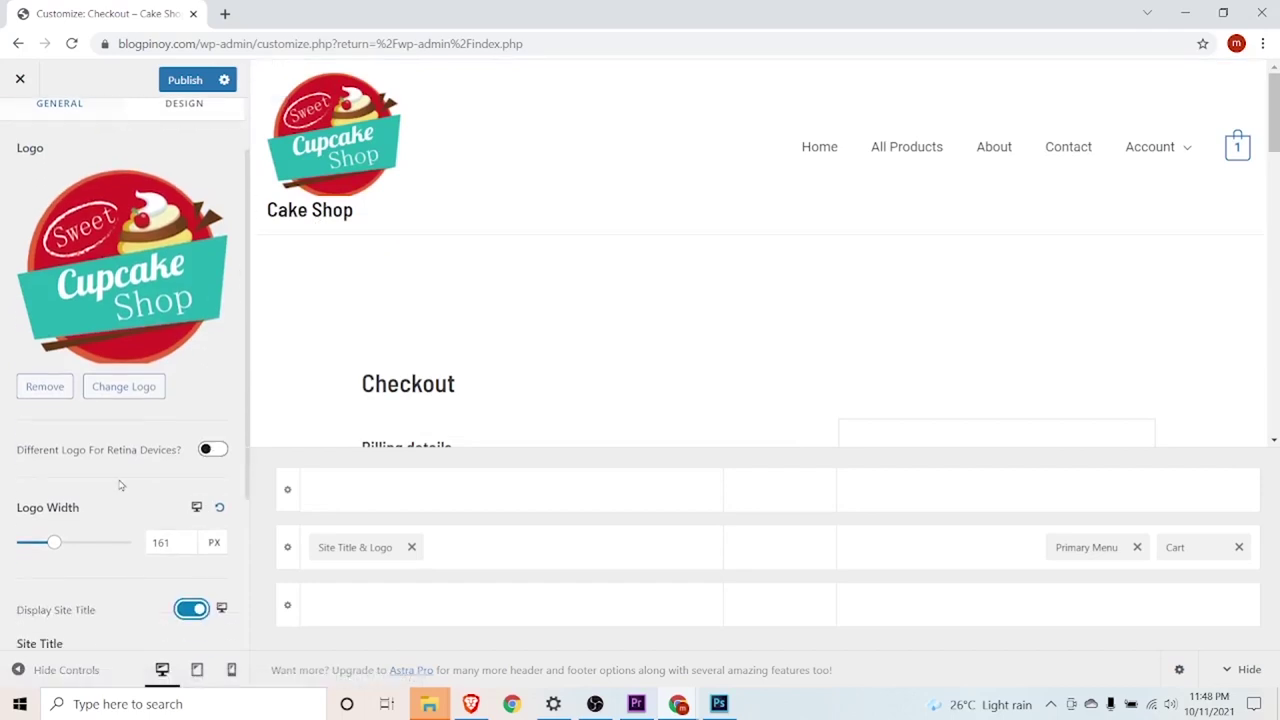
{"action": "left_click", "coordinate": [44, 389]}
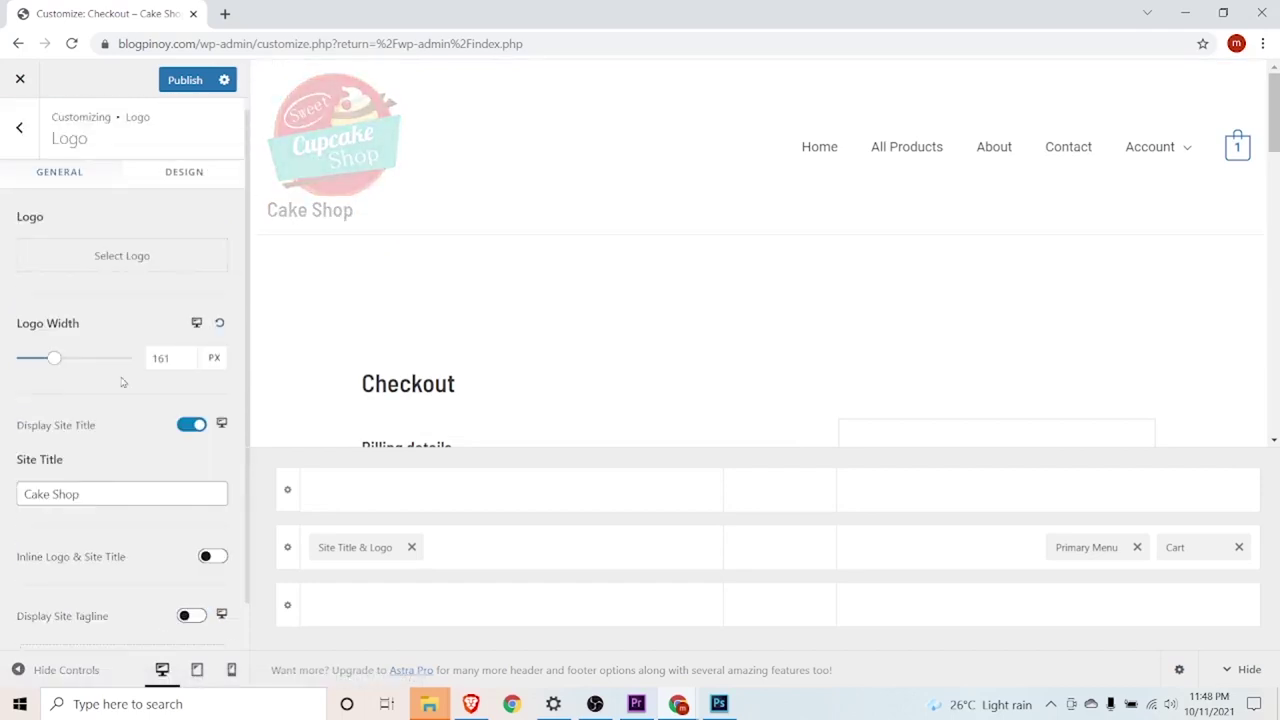
{"action": "left_click_drag", "start_coordinate": [142, 489], "coordinate": [2, 505]}
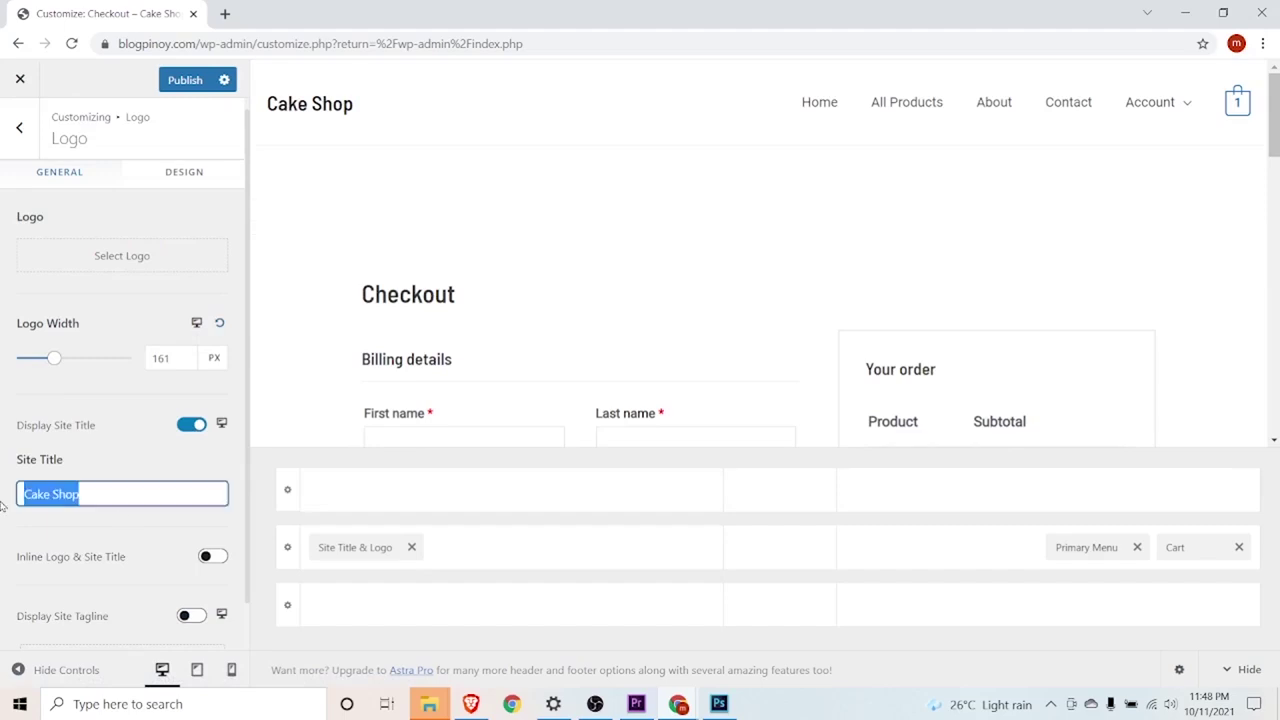
{"action": "type", "text": "MZ"}
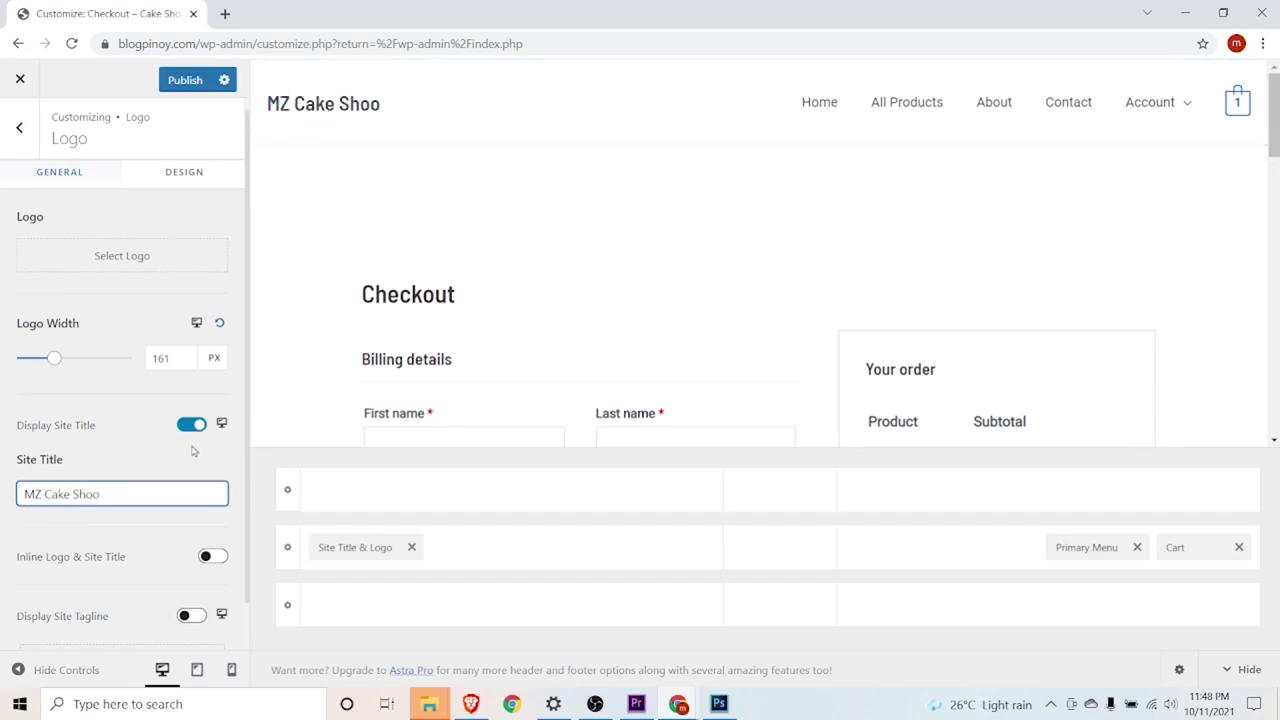
{"action": "scroll", "coordinate": [168, 482], "scroll_direction": "down", "scroll_amount": 1}
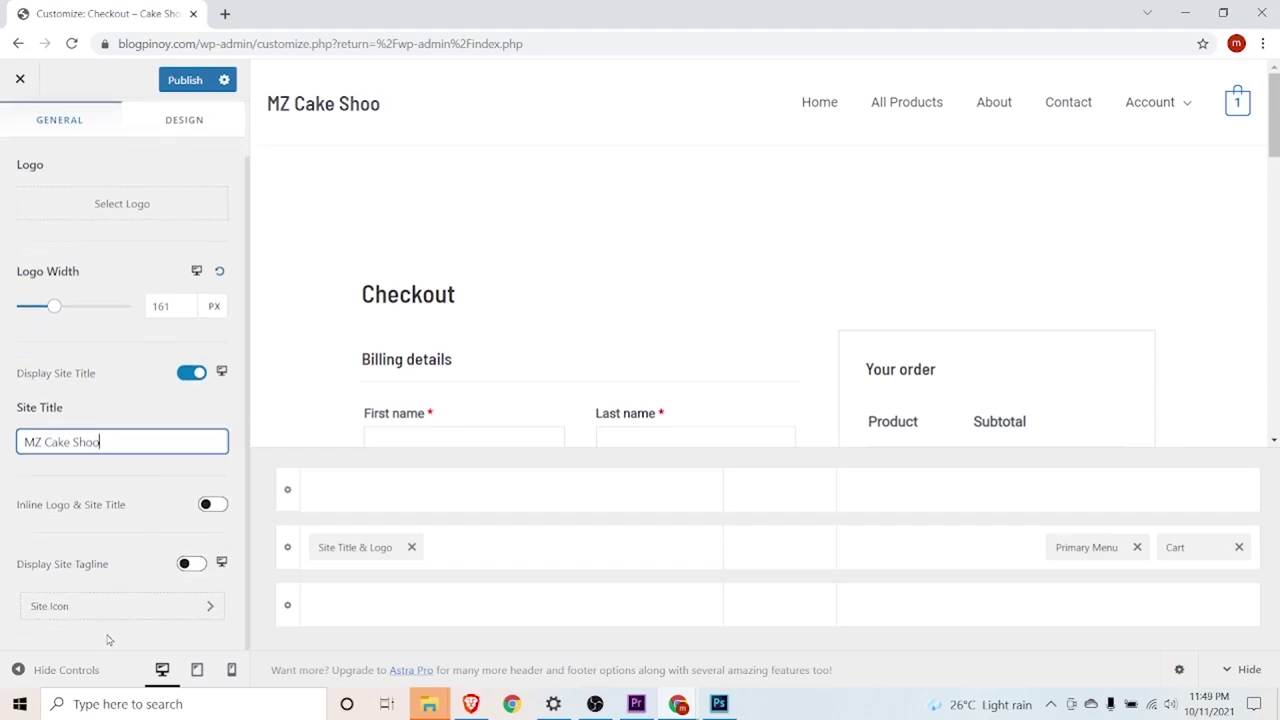
{"action": "scroll", "coordinate": [108, 600], "scroll_direction": "up", "scroll_amount": 1}
Step: Set the Sweet Cupcake Shop image from the Media Library as the uncropped logo and hide the site title
{"action": "left_click", "coordinate": [122, 272]}
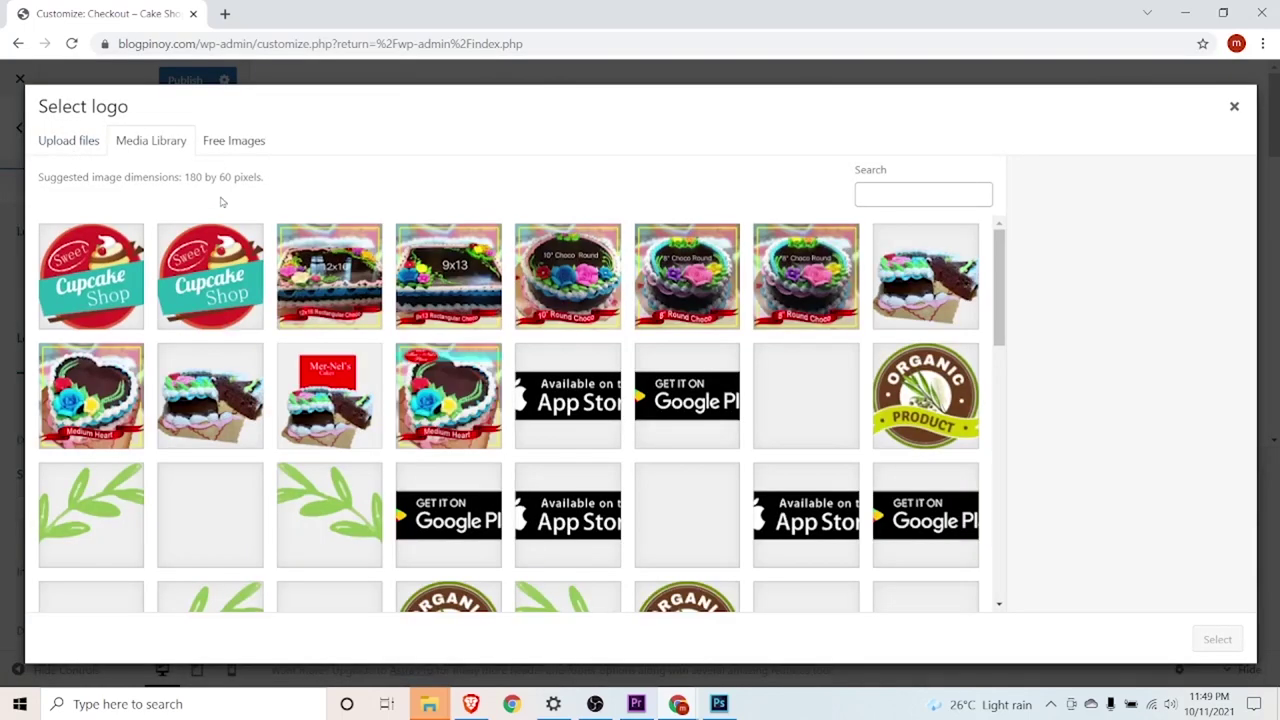
{"action": "left_click", "coordinate": [98, 282]}
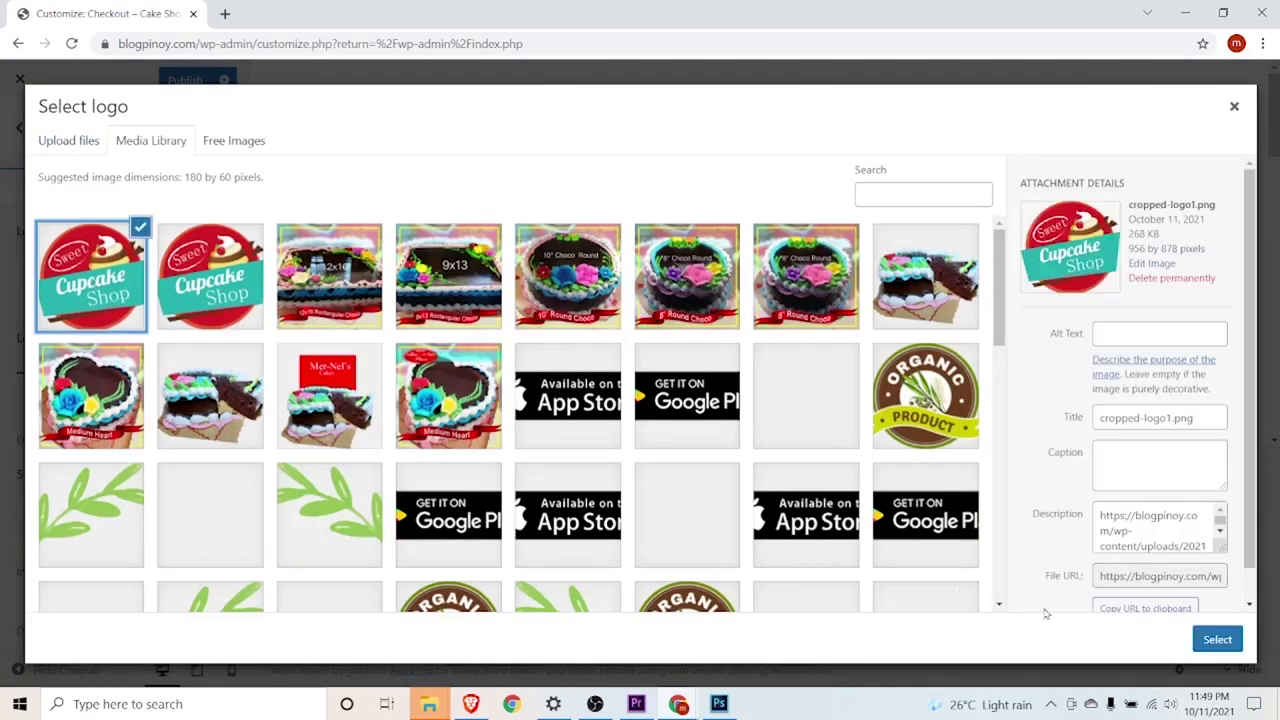
{"action": "left_click", "coordinate": [1217, 639]}
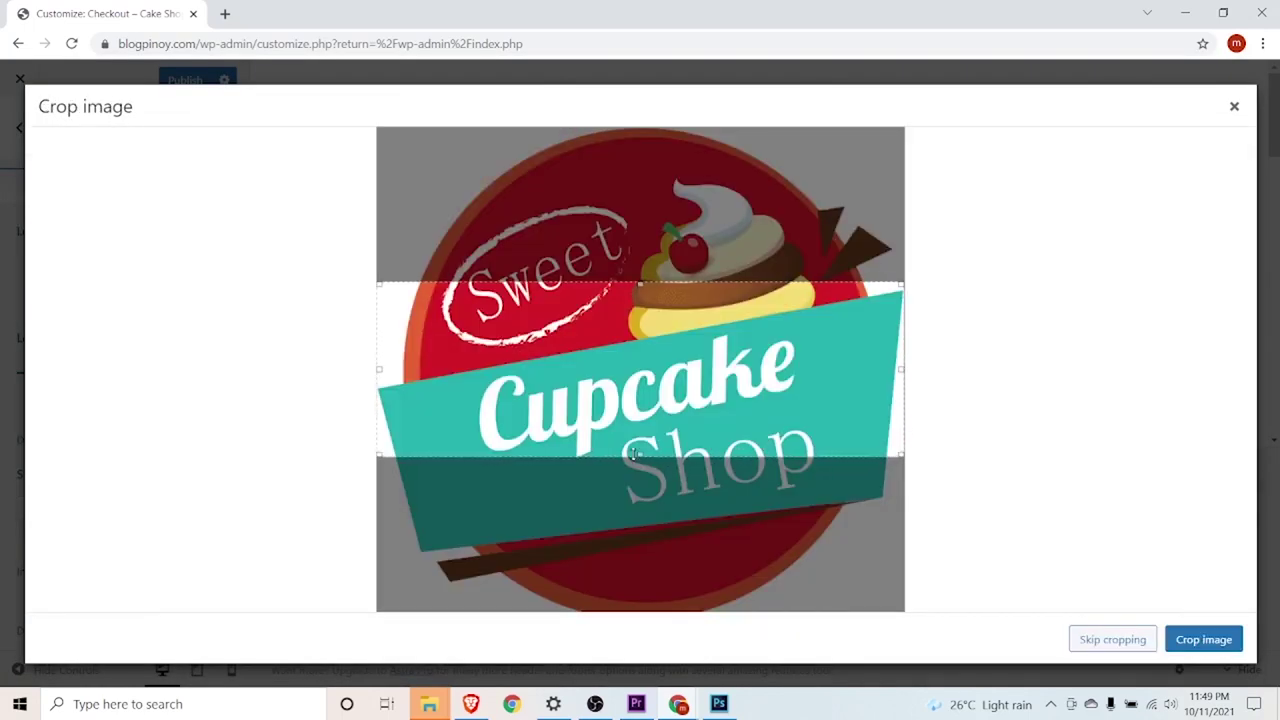
{"action": "left_click_drag", "start_coordinate": [636, 455], "coordinate": [632, 640]}
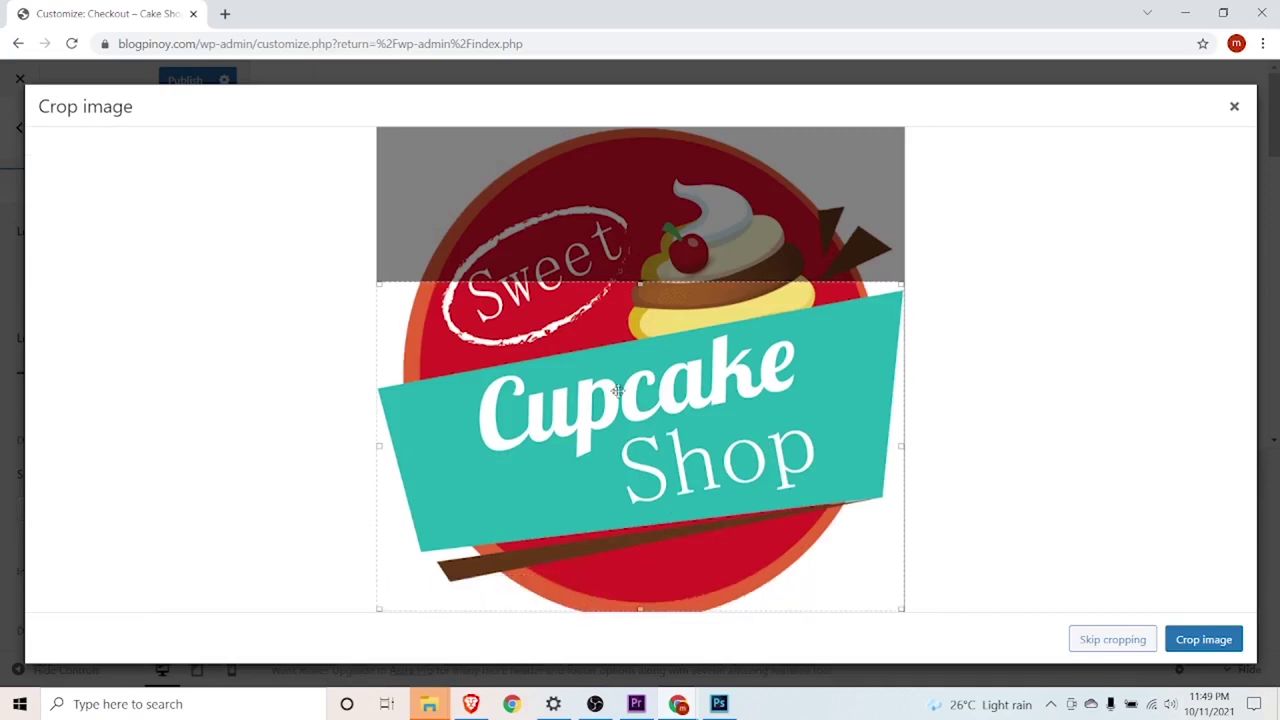
{"action": "left_click_drag", "start_coordinate": [640, 283], "coordinate": [630, 114]}
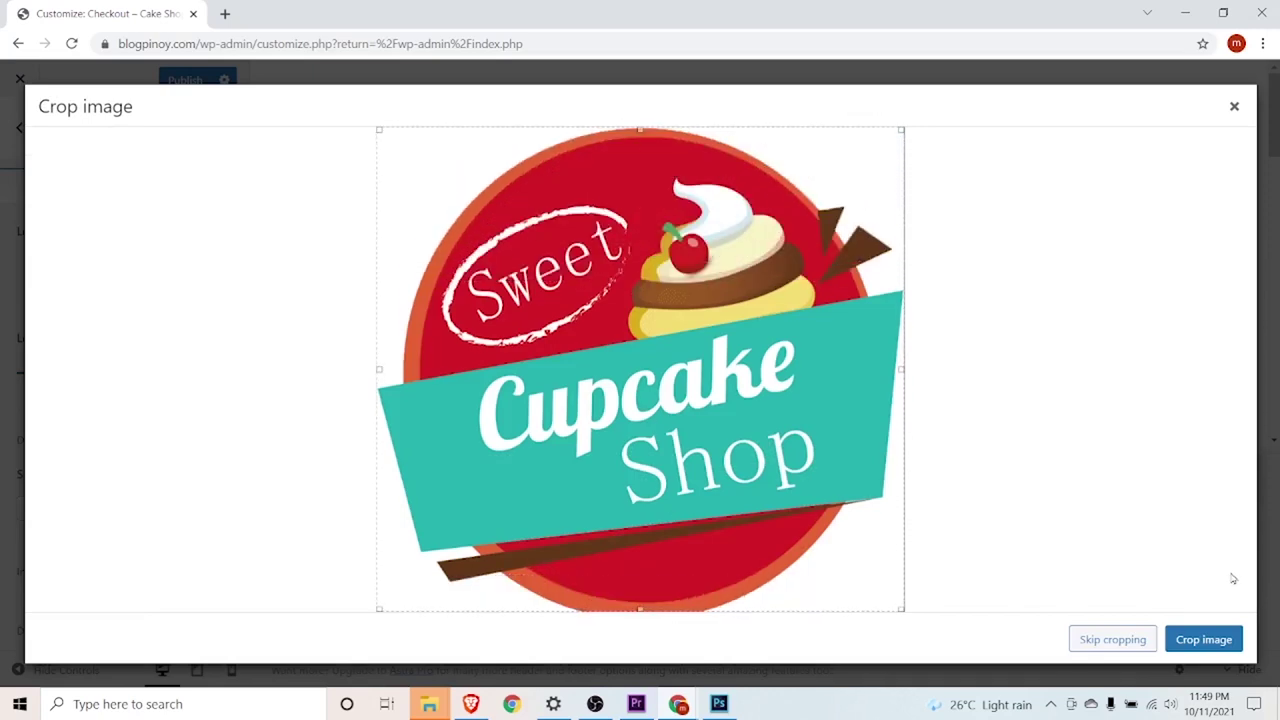
{"action": "left_click", "coordinate": [1204, 639]}
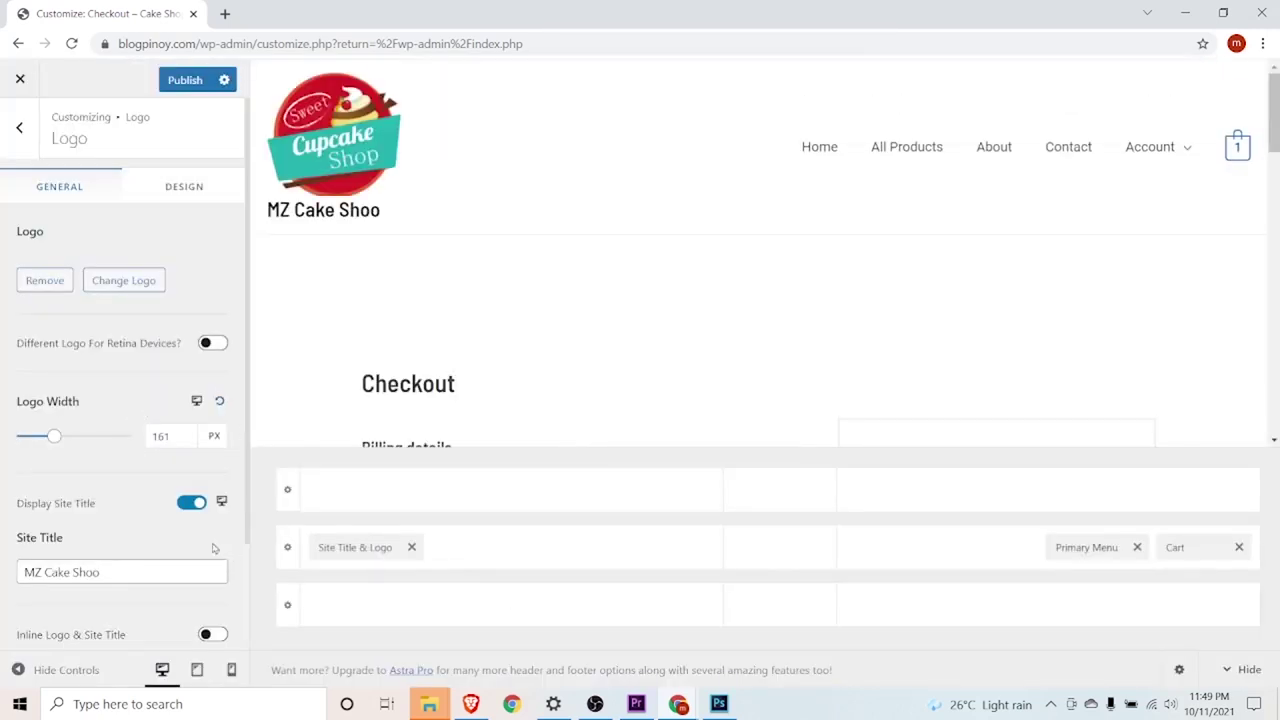
{"action": "left_click", "coordinate": [194, 505]}
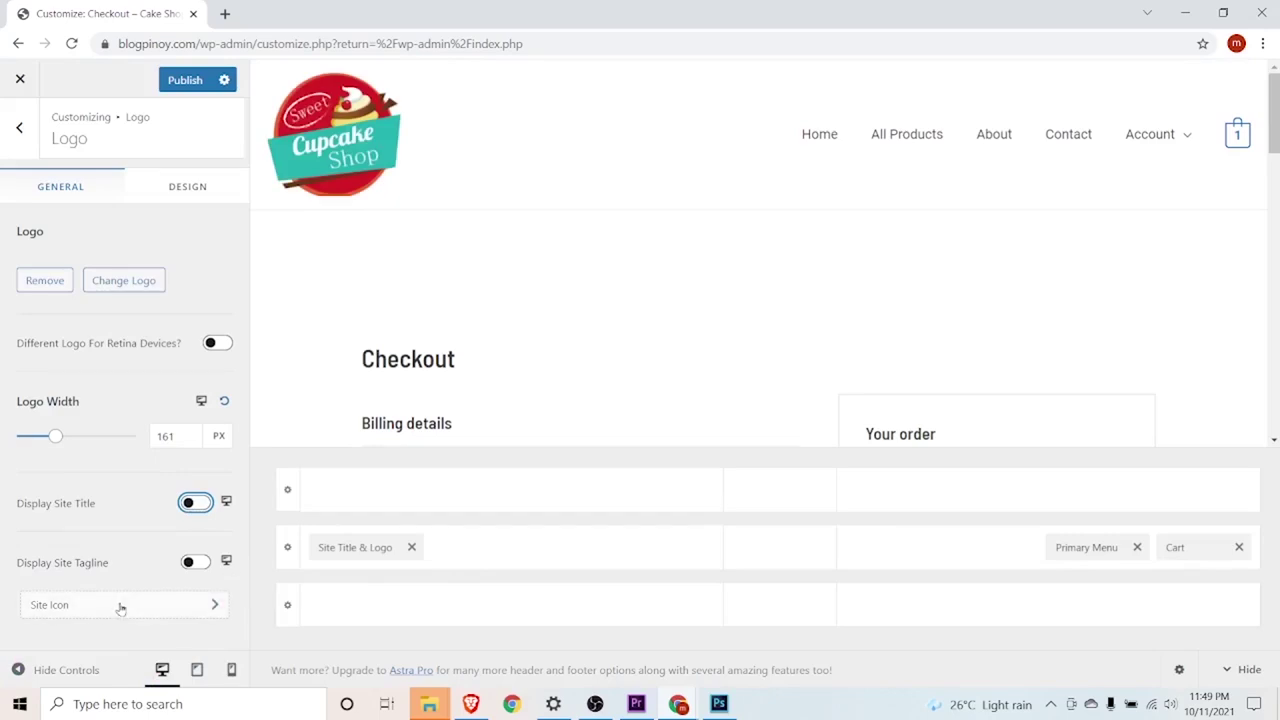
{"action": "left_click", "coordinate": [178, 606]}
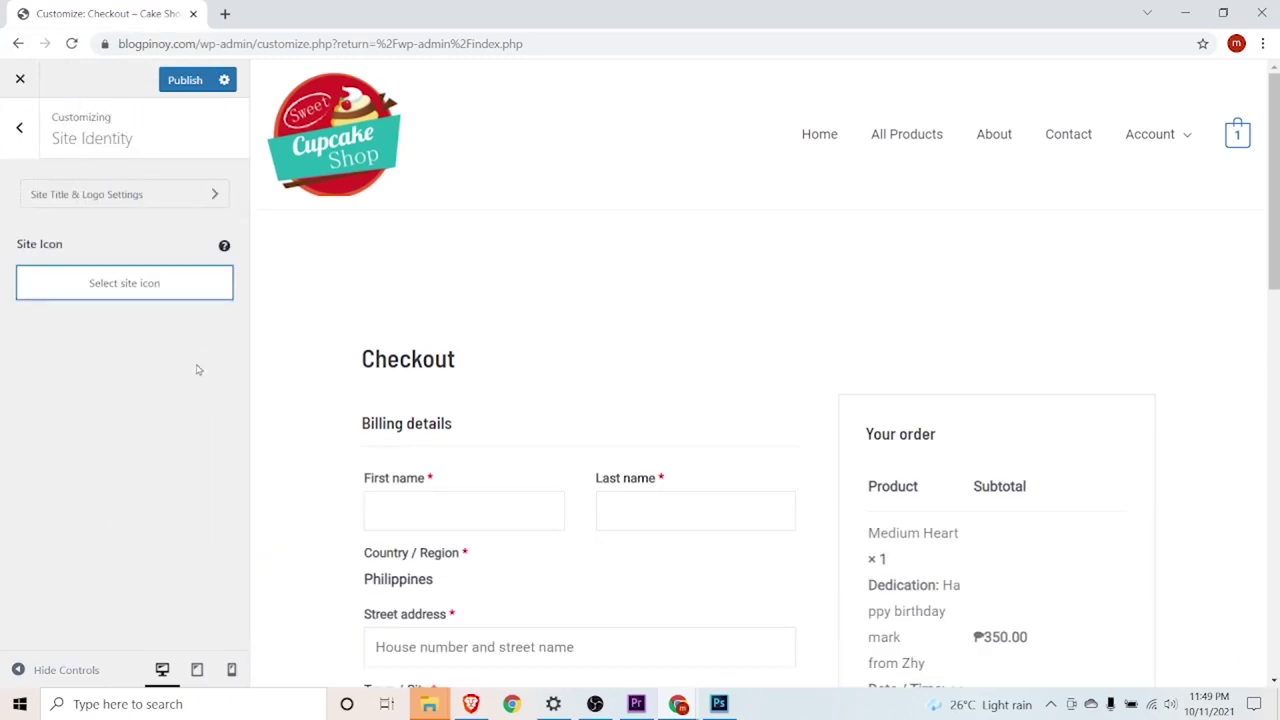
Step: Set the Sweet Cupcake Shop logo as the site icon and publish all Customizer changes
{"action": "left_click", "coordinate": [108, 288]}
{"action": "left_click", "coordinate": [63, 273]}
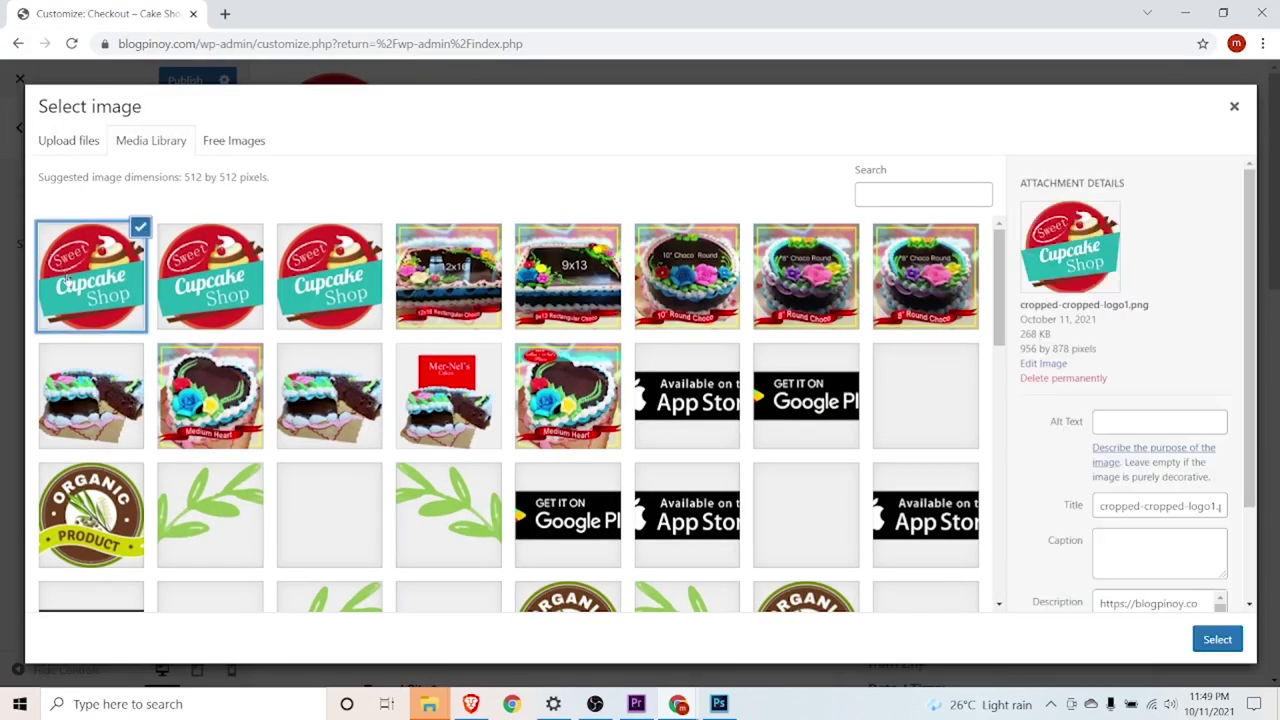
{"action": "left_click", "coordinate": [1215, 640]}
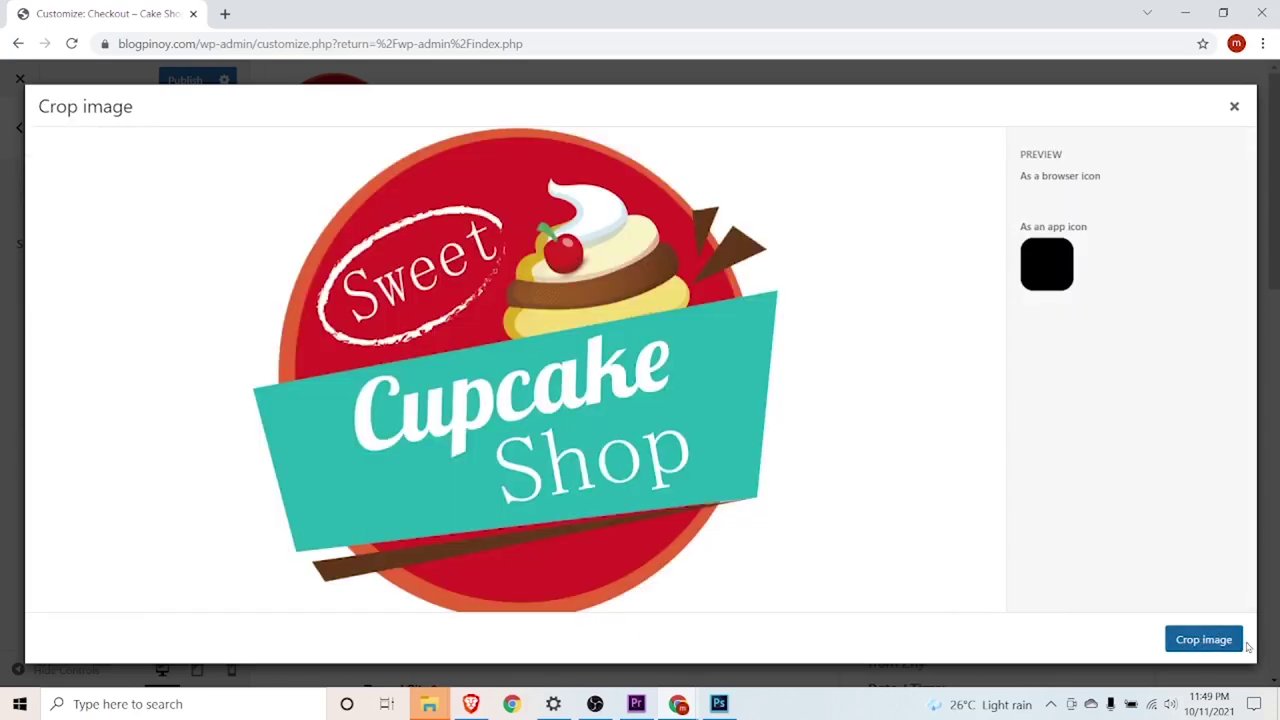
{"action": "left_click", "coordinate": [1200, 640]}
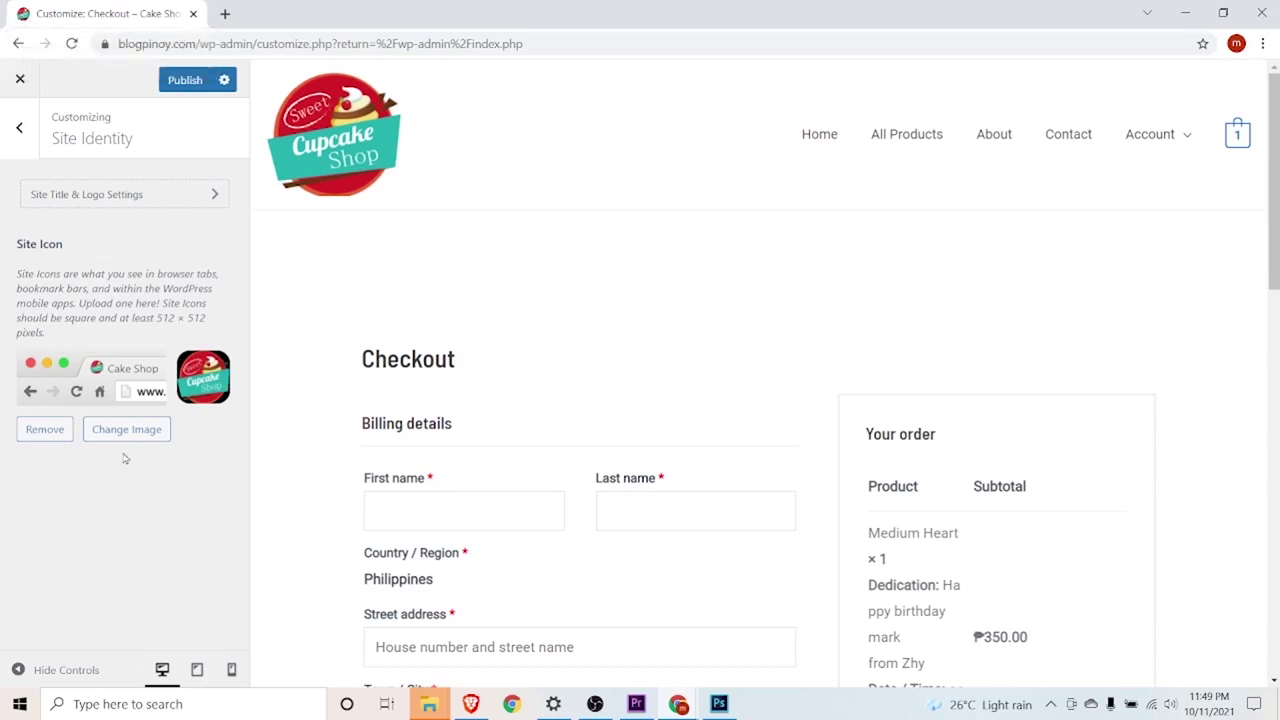
{"action": "left_click", "coordinate": [14, 140]}
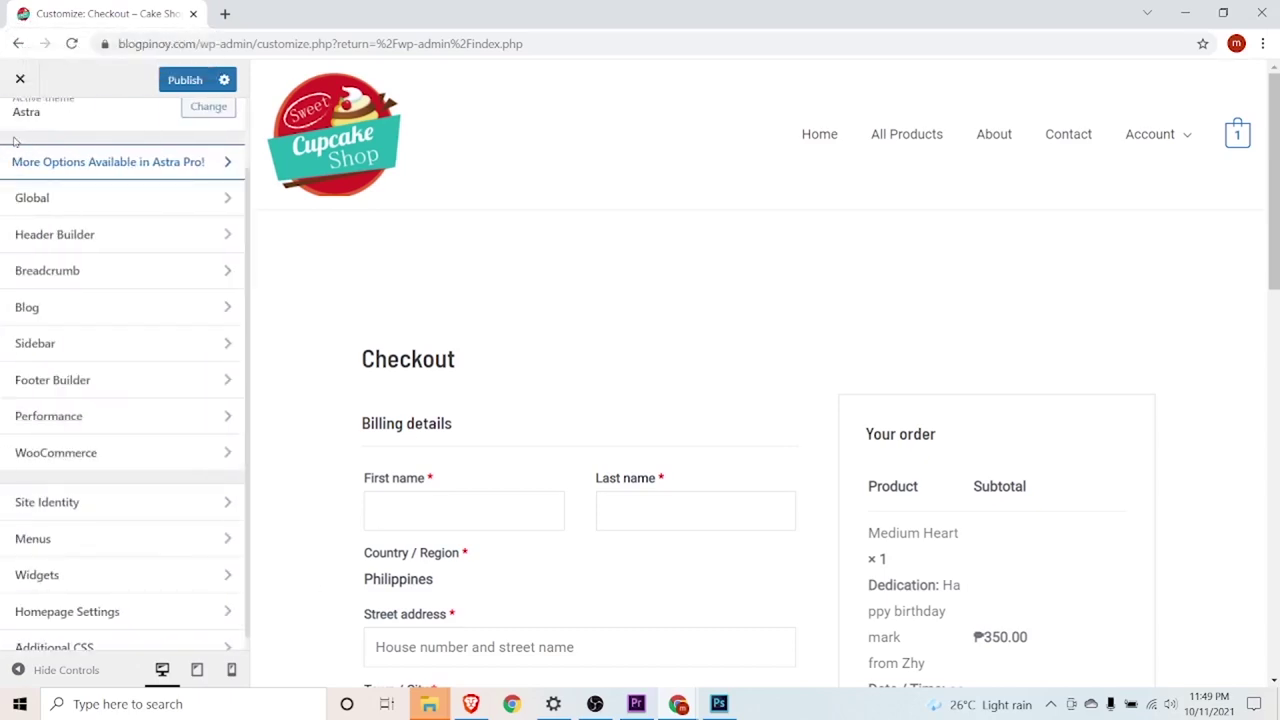
{"action": "left_click", "coordinate": [182, 80]}
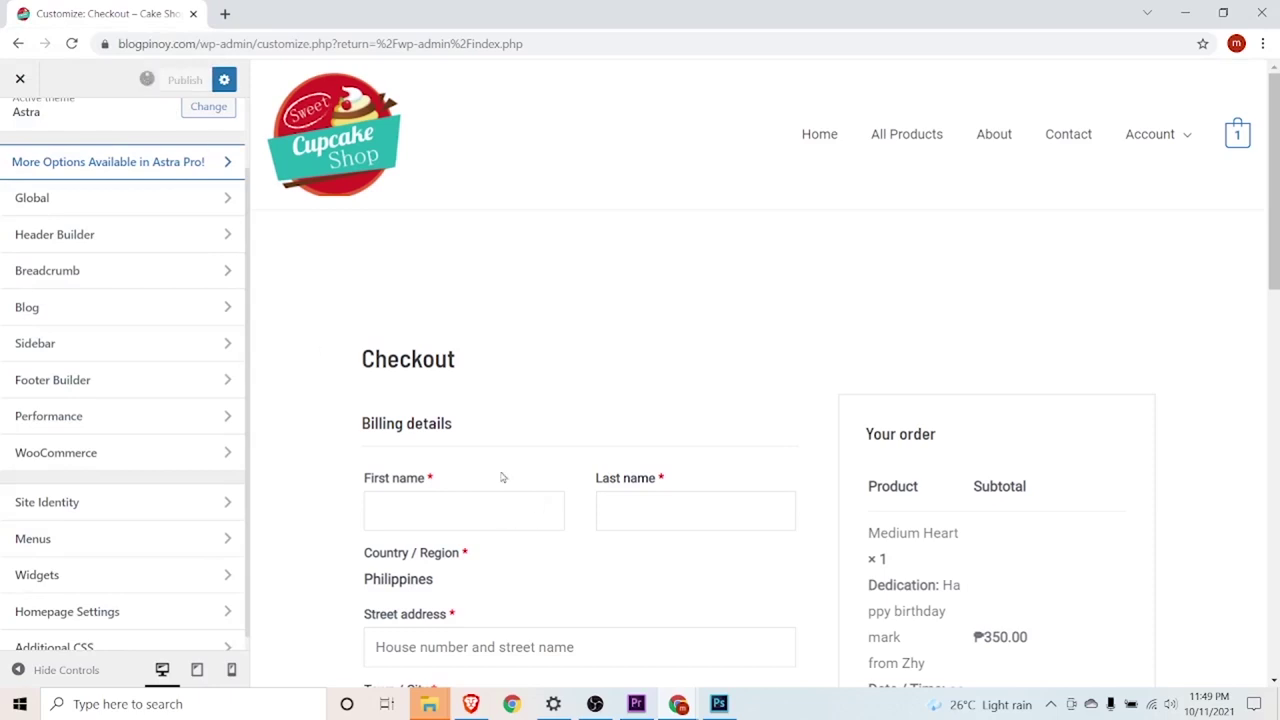
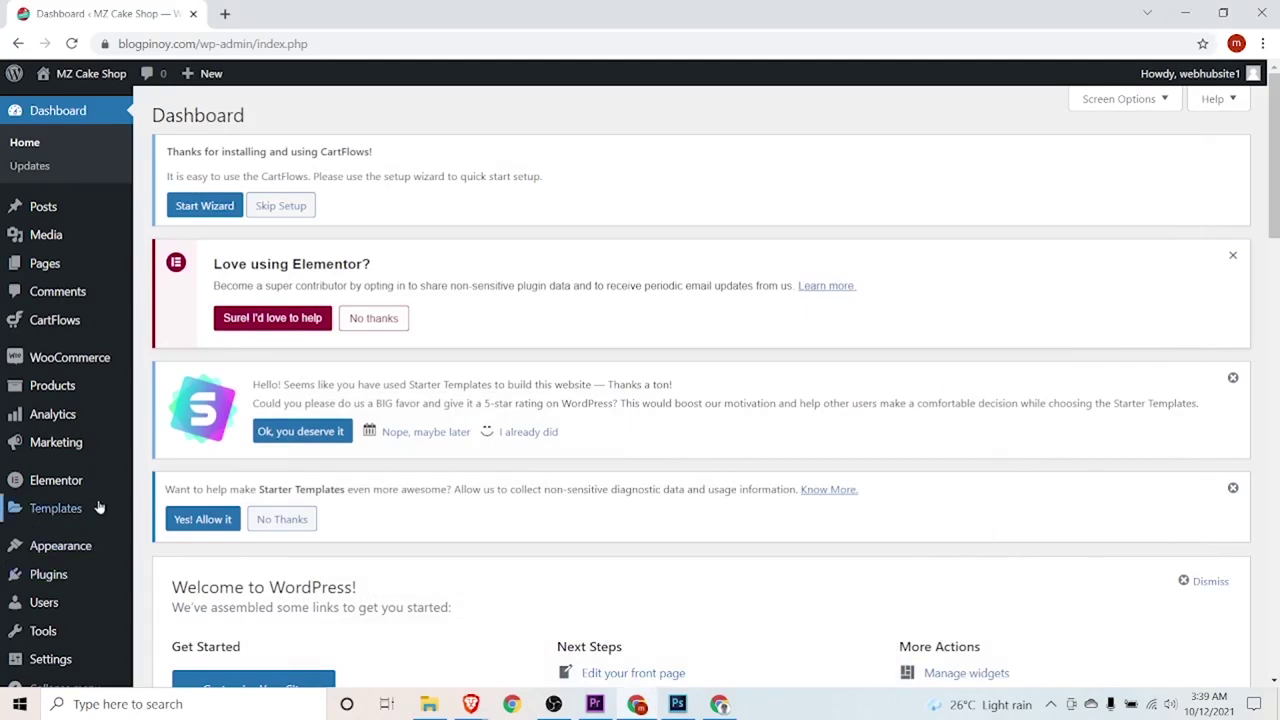
Step: Open the Home page from All Pages in the Elementor editor
{"action": "mouse_move", "coordinate": [38, 258]}
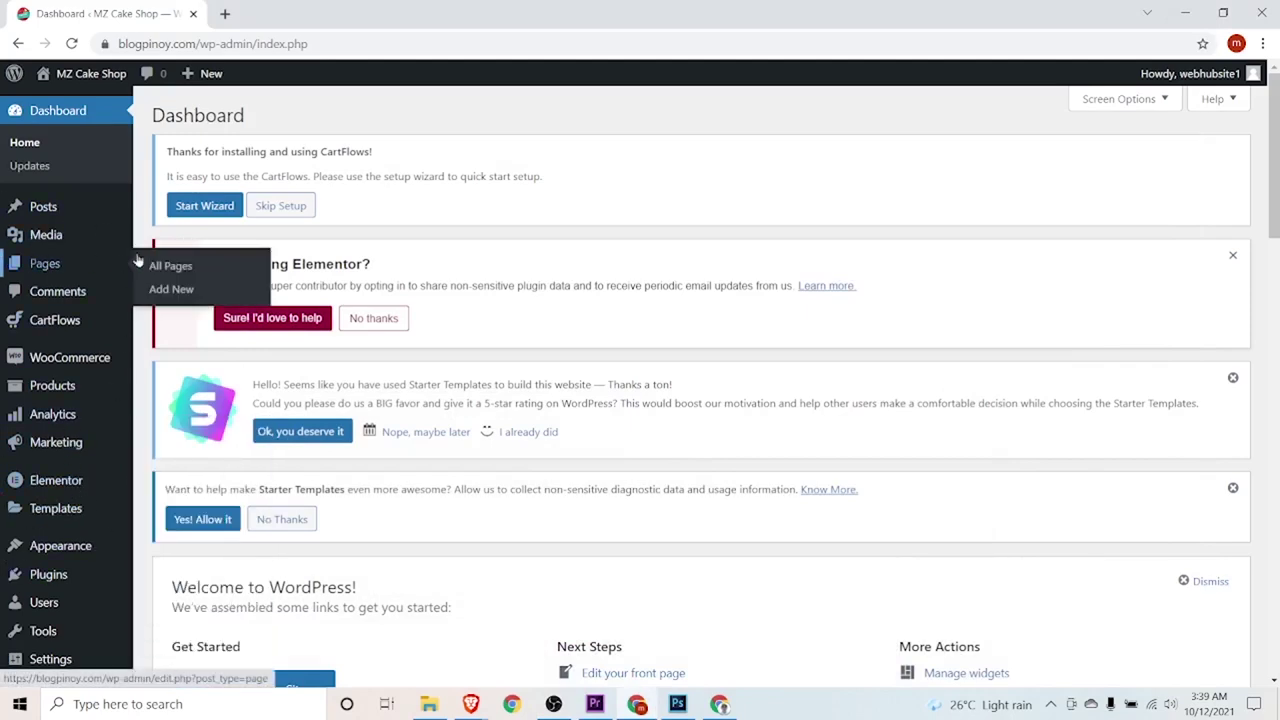
{"action": "left_click", "coordinate": [172, 265]}
{"action": "scroll", "coordinate": [1277, 378], "scroll_direction": "down", "scroll_amount": 5}
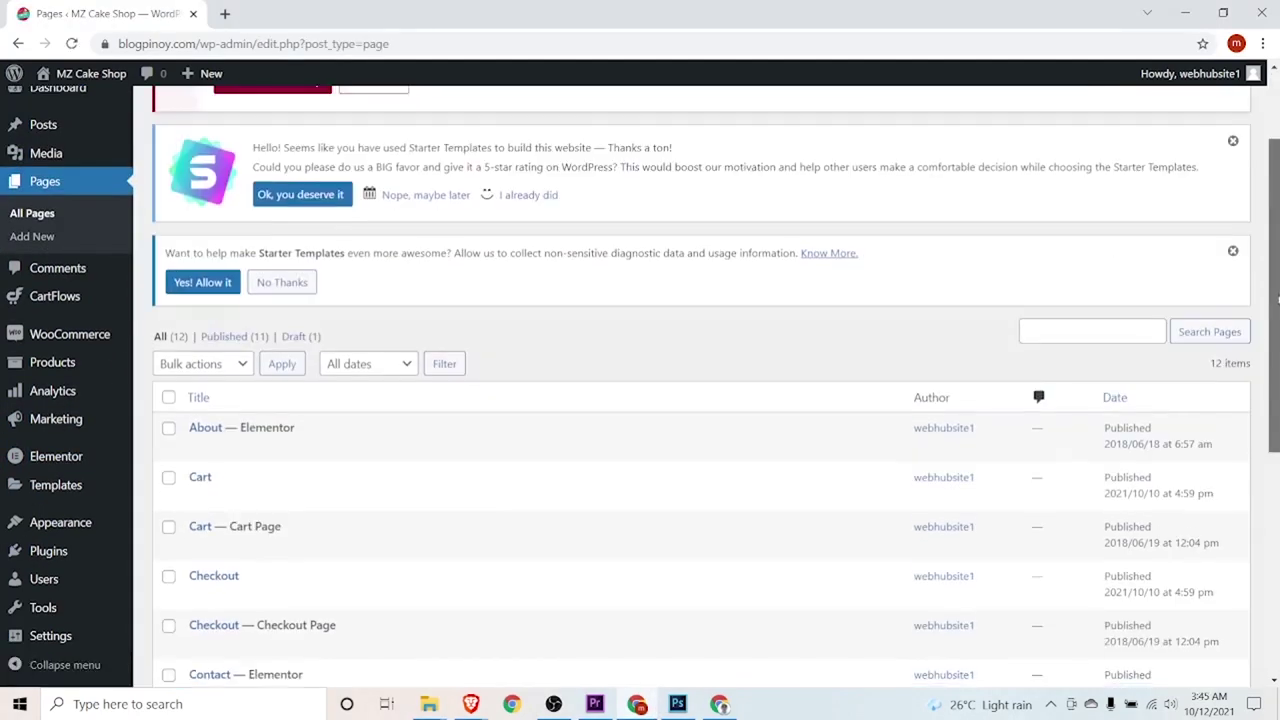
{"action": "scroll", "coordinate": [1277, 378], "scroll_direction": "down", "scroll_amount": 1}
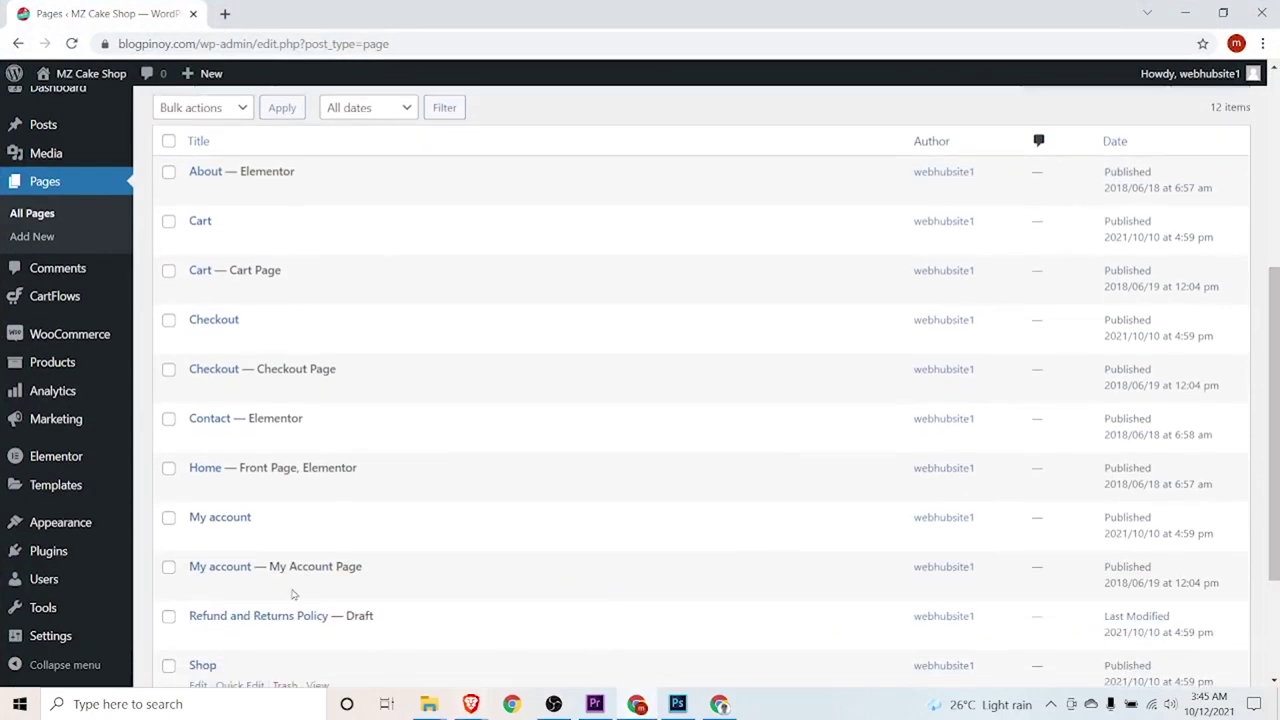
{"action": "left_click", "coordinate": [370, 488]}
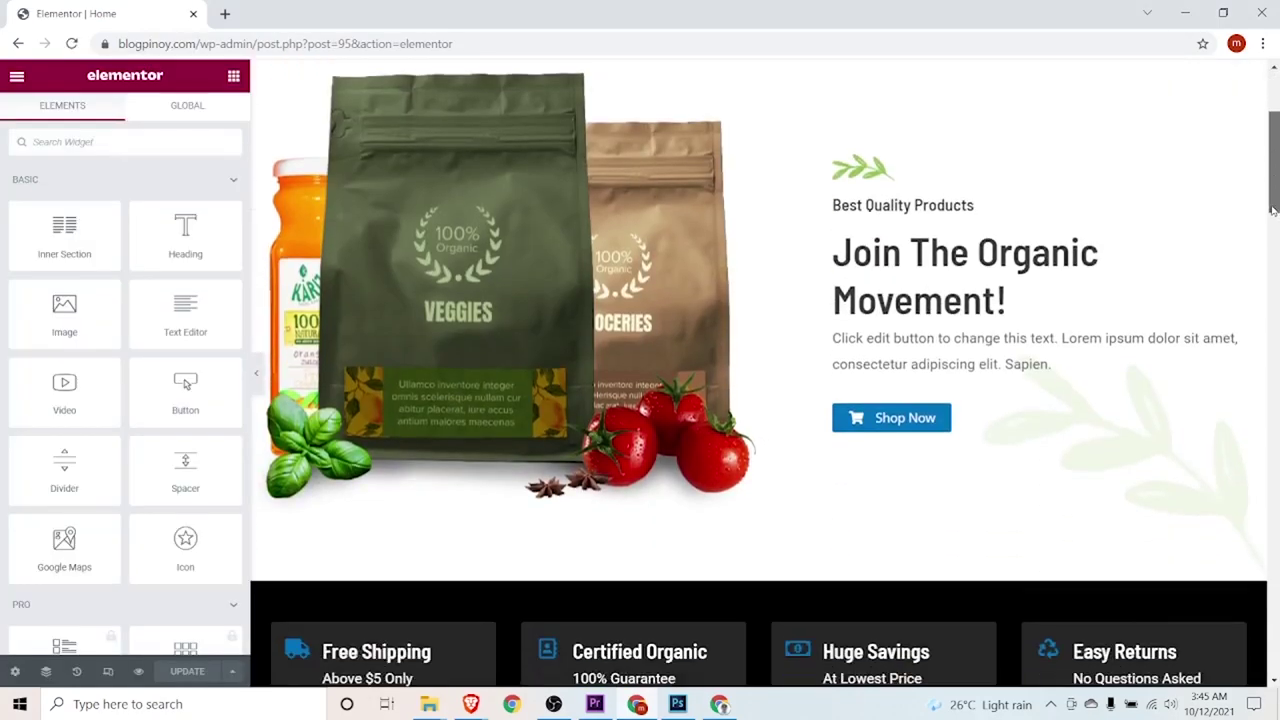
{"action": "left_click_drag", "start_coordinate": [1273, 210], "coordinate": [1273, 183]}
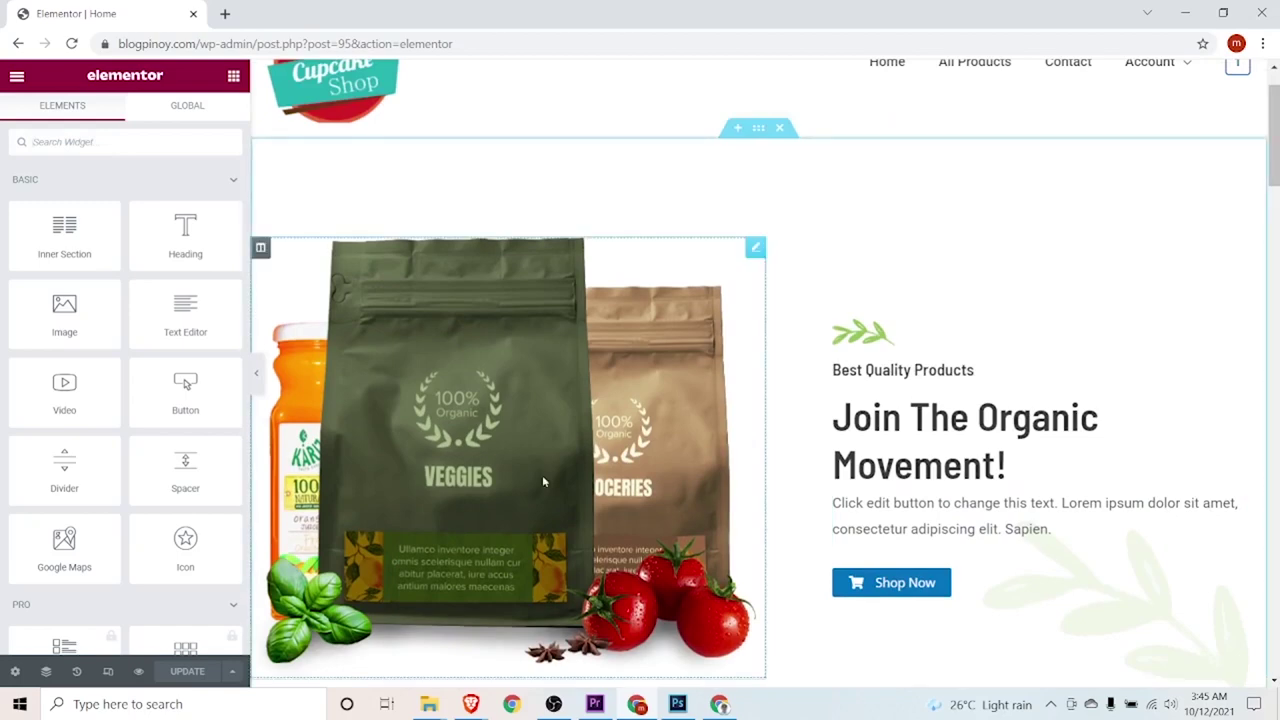
Step: Upload the oreo image and insert it as the hero image
{"action": "left_click", "coordinate": [542, 475]}
{"action": "left_click", "coordinate": [125, 247]}
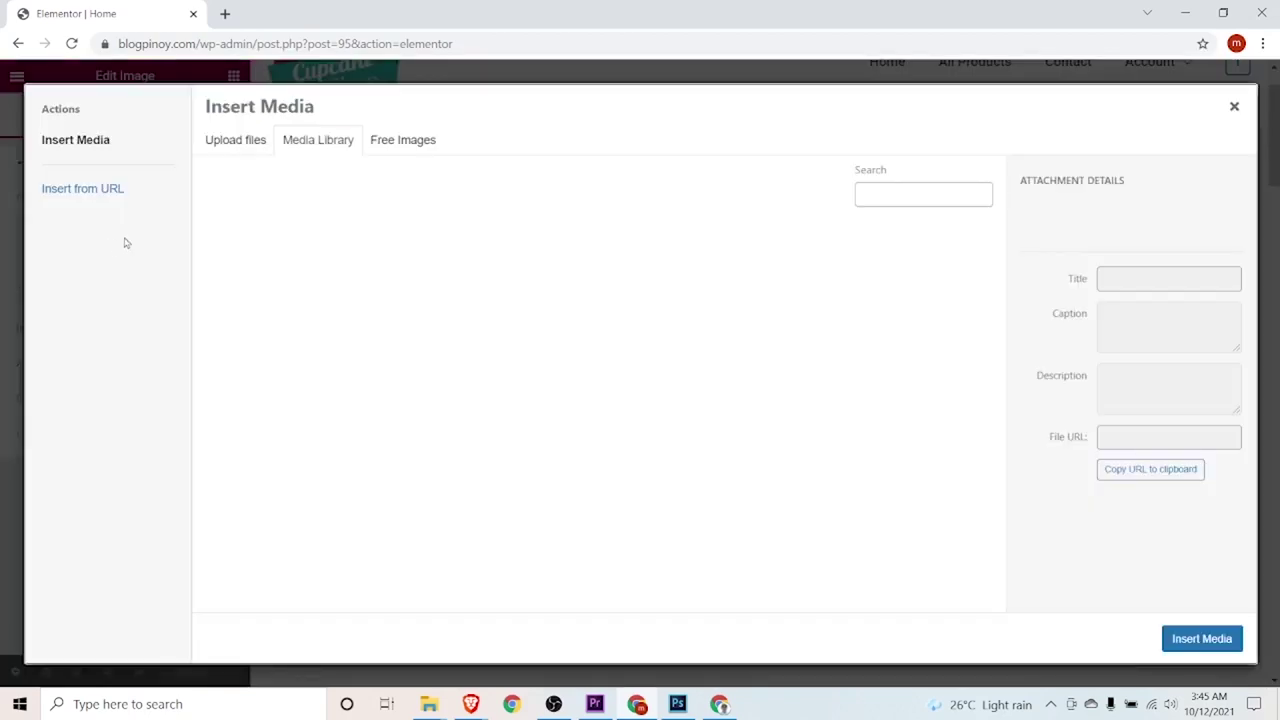
{"action": "left_click", "coordinate": [246, 142]}
{"action": "left_click", "coordinate": [743, 374]}
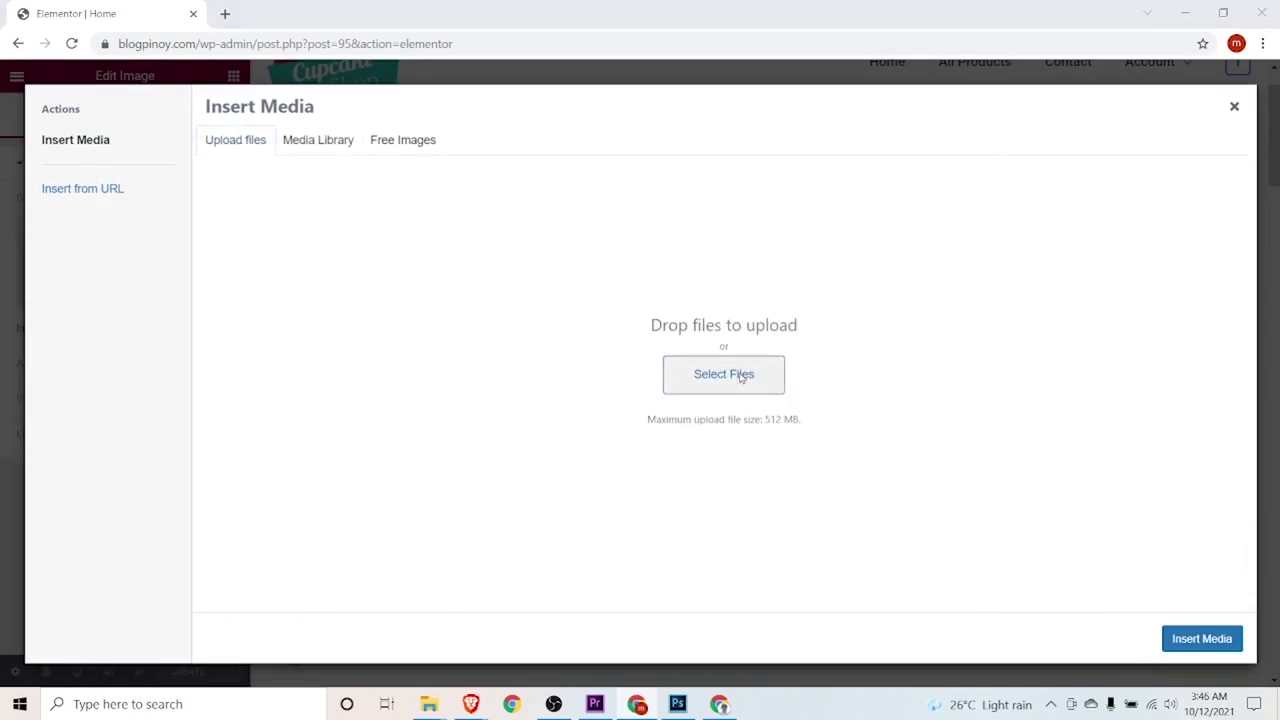
{"action": "left_click", "coordinate": [1096, 148]}
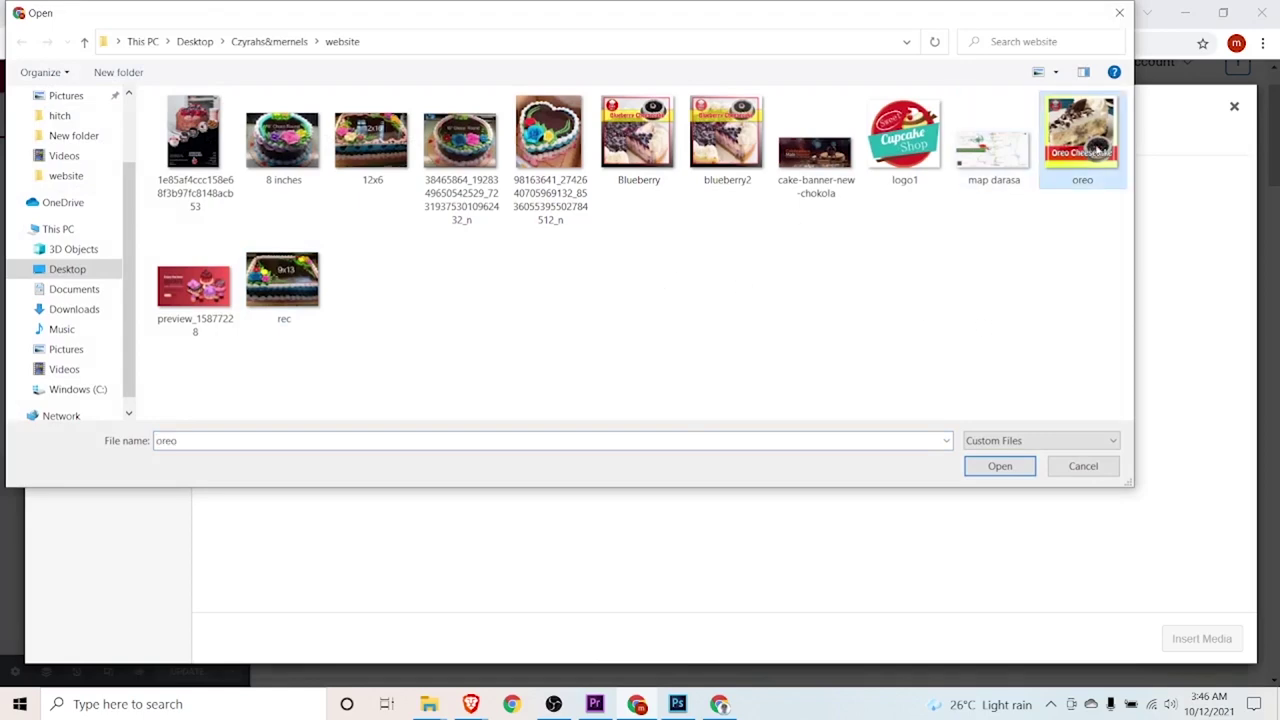
{"action": "double_click", "coordinate": [1096, 148]}
{"action": "left_click", "coordinate": [1202, 638]}
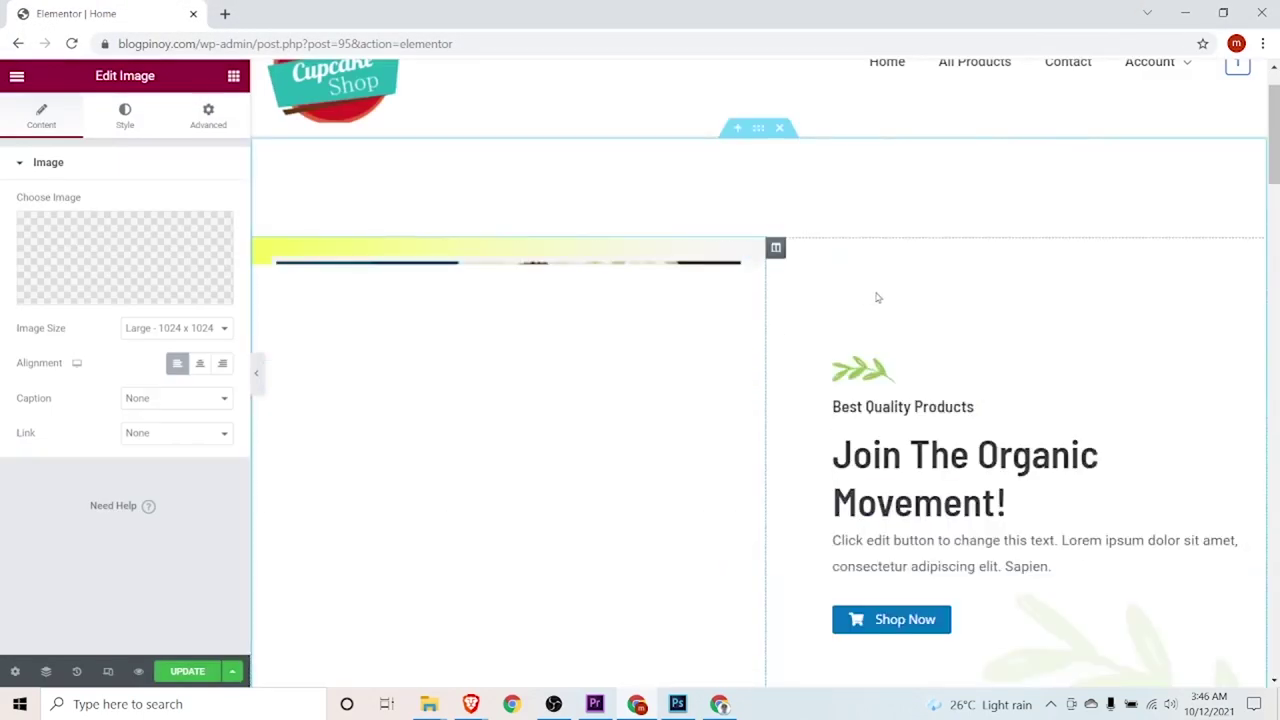
Step: Replace the leaf image with the Cupcake Shop logo at Thumbnail image size
{"action": "scroll", "coordinate": [874, 297], "scroll_direction": "down", "scroll_amount": 3}
{"action": "scroll", "coordinate": [746, 432], "scroll_direction": "up", "scroll_amount": 4}
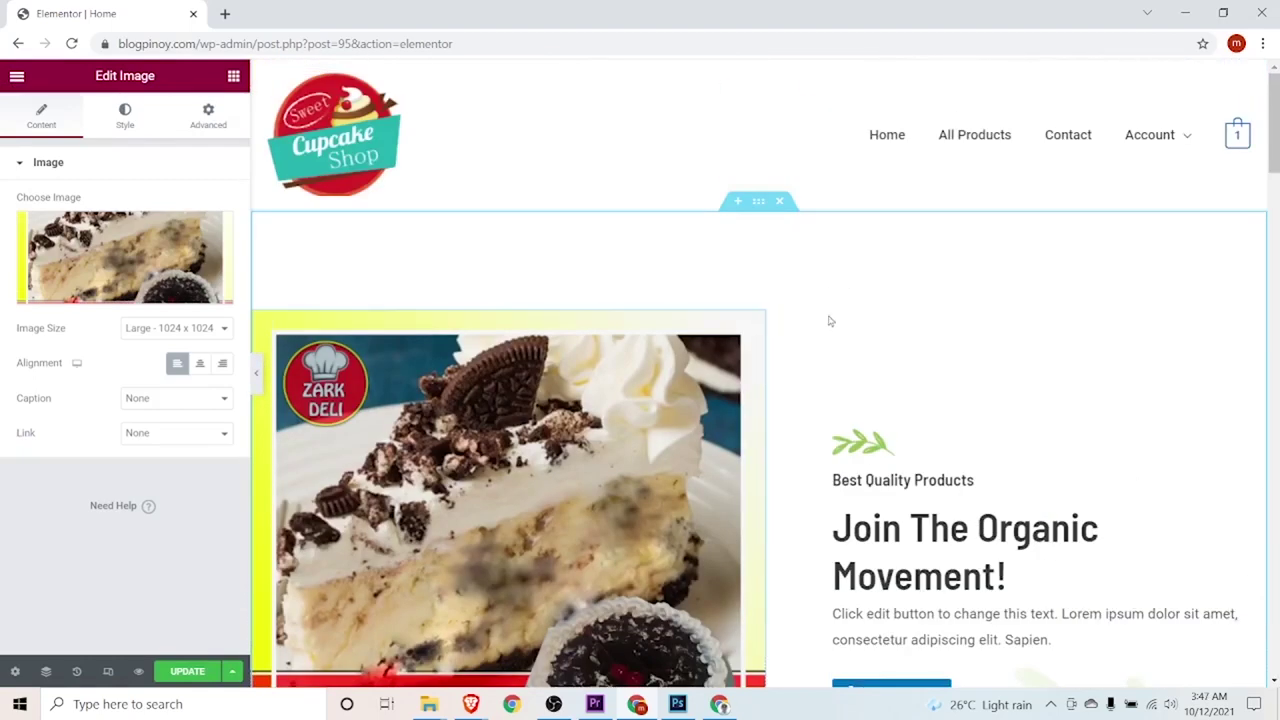
{"action": "scroll", "coordinate": [843, 397], "scroll_direction": "down", "scroll_amount": 2}
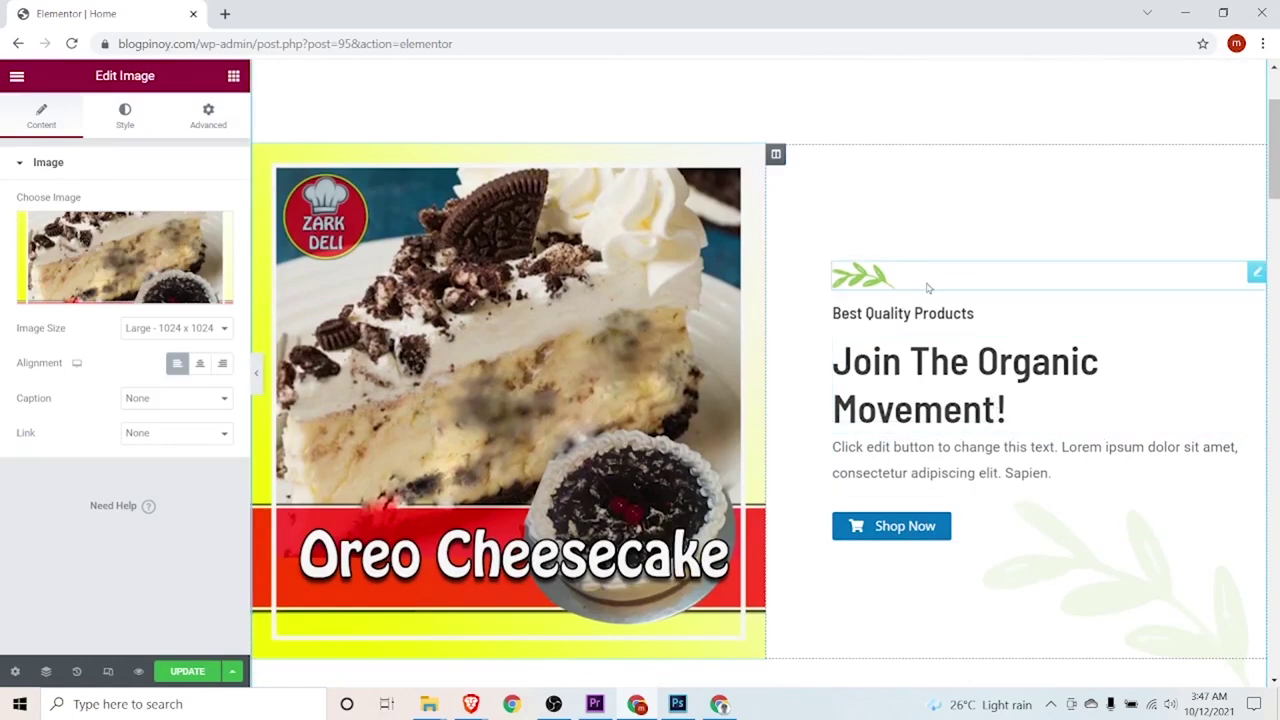
{"action": "left_click", "coordinate": [891, 288]}
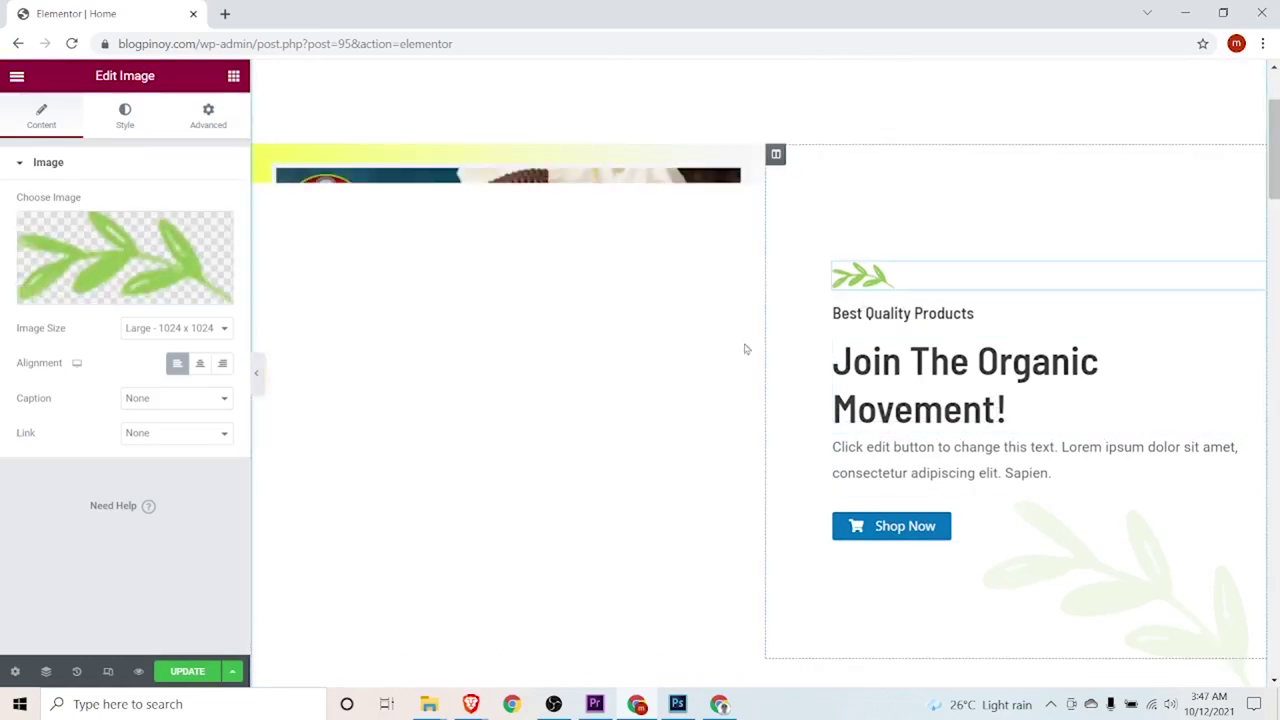
{"action": "left_click", "coordinate": [191, 237]}
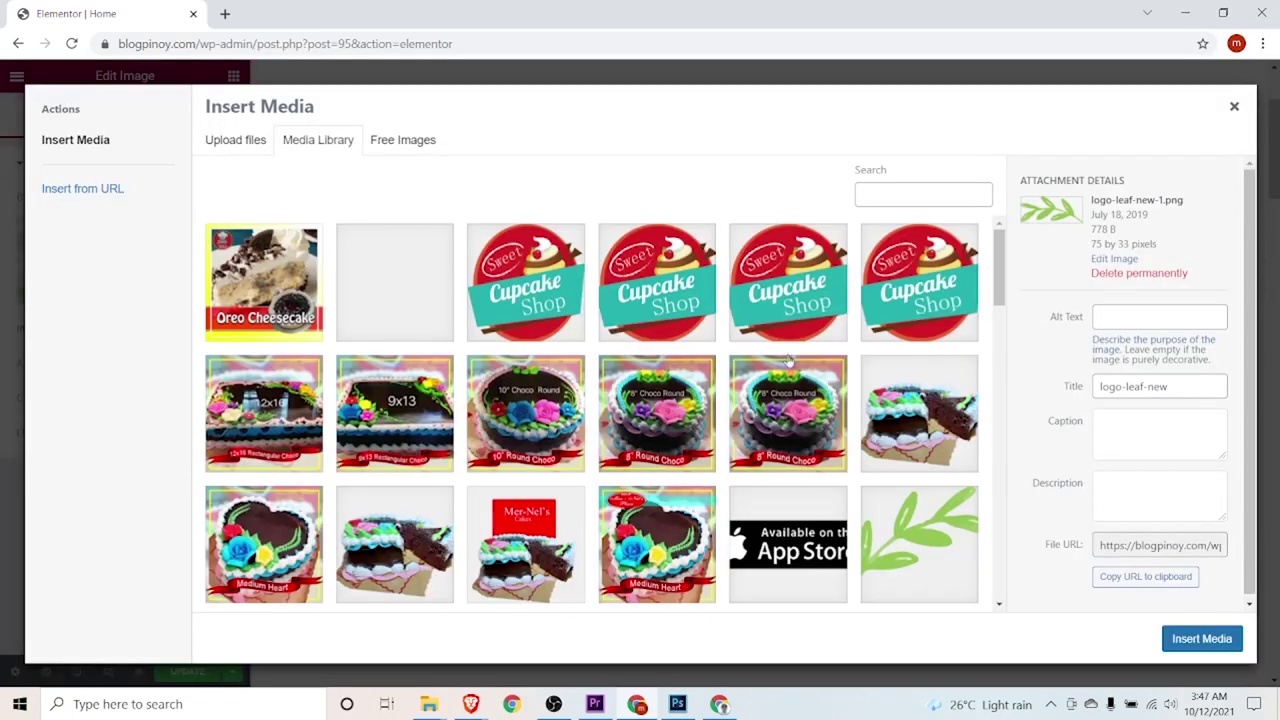
{"action": "left_click", "coordinate": [521, 268]}
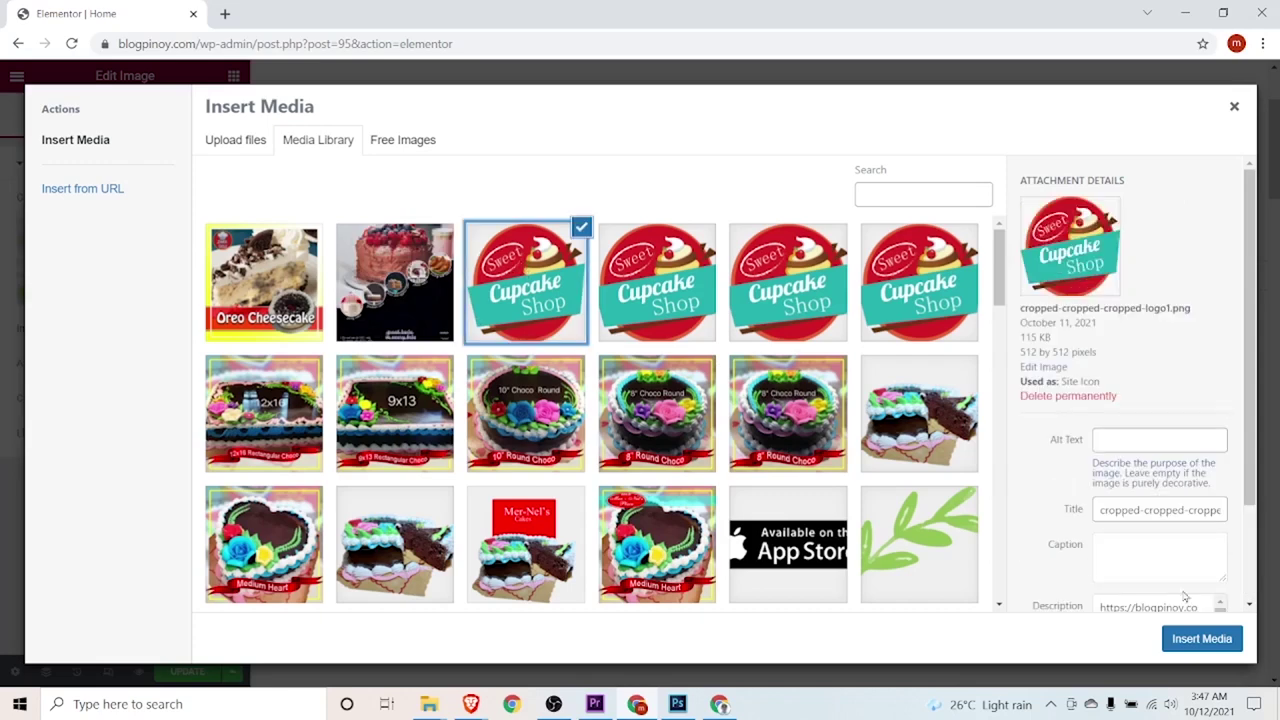
{"action": "left_click", "coordinate": [1201, 638]}
{"action": "scroll", "coordinate": [977, 481], "scroll_direction": "down", "scroll_amount": 3}
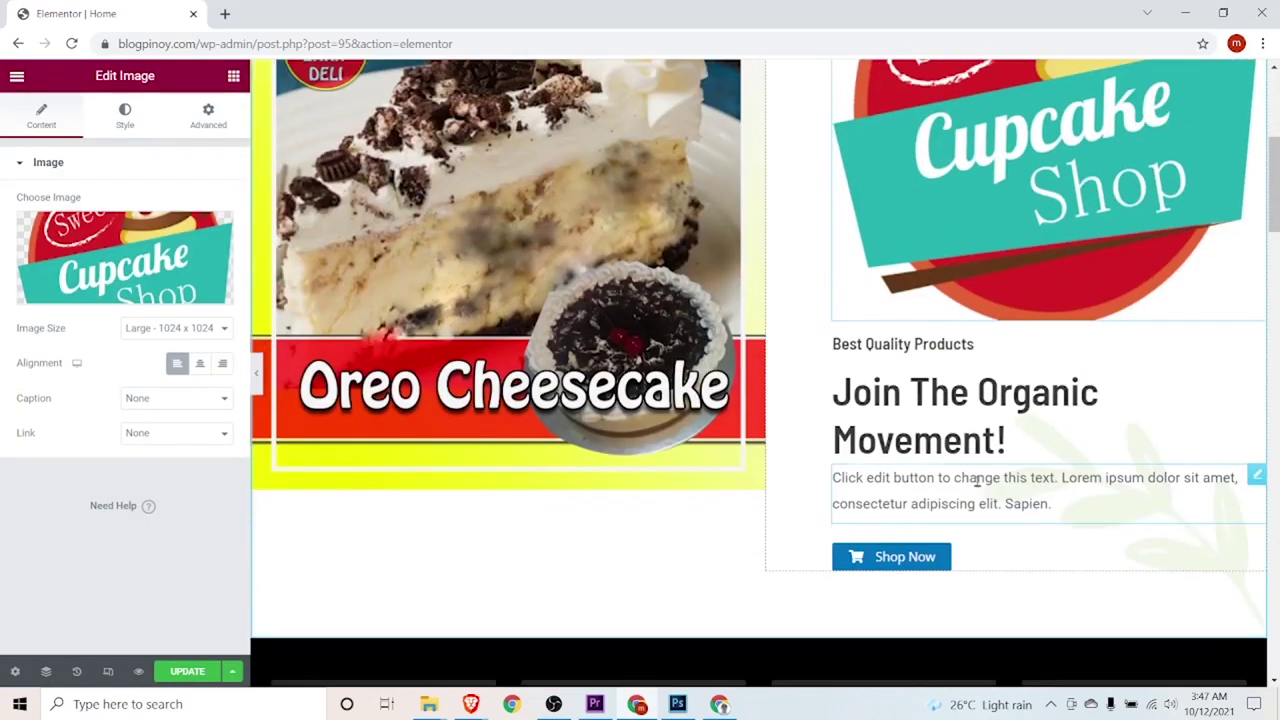
{"action": "left_click", "coordinate": [185, 332]}
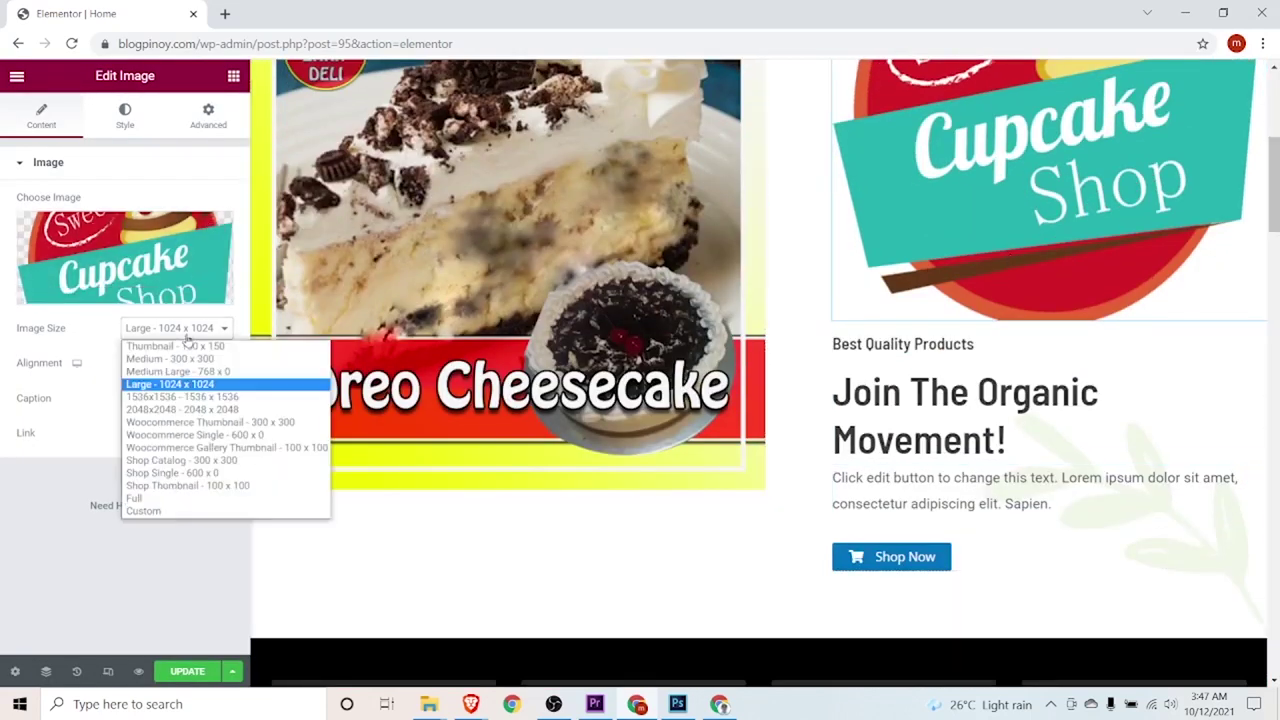
{"action": "left_click", "coordinate": [186, 345]}
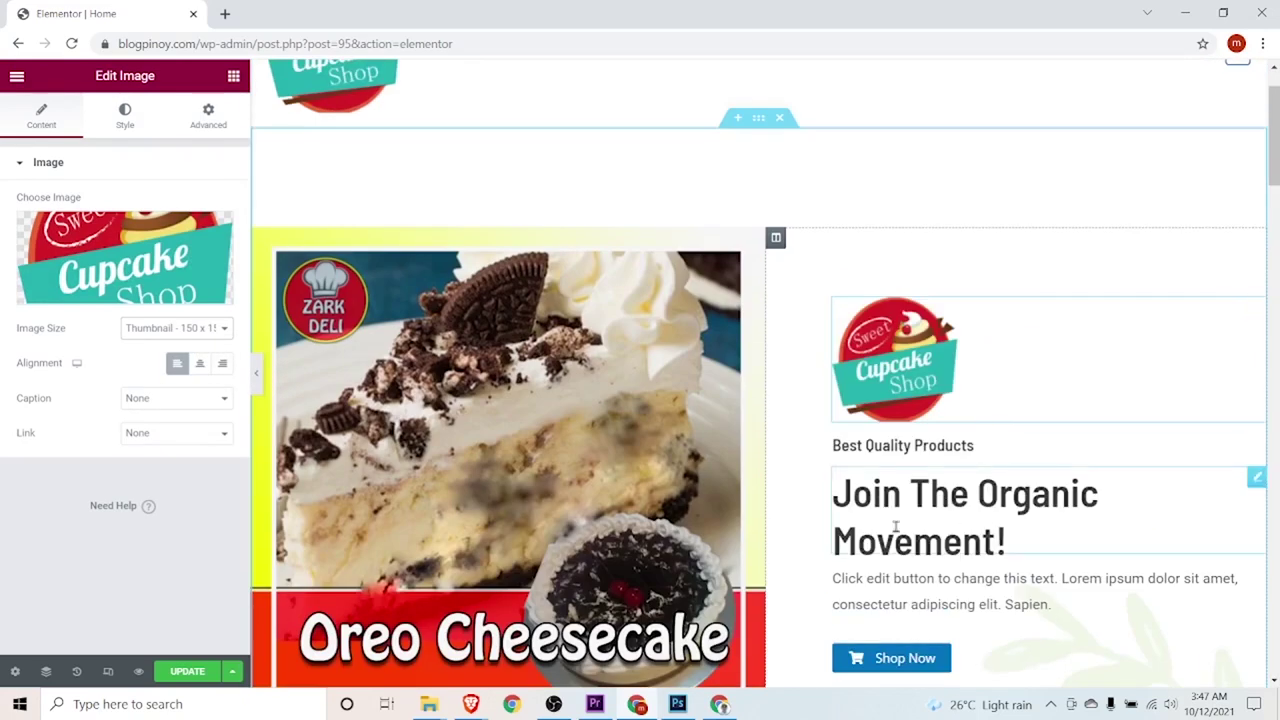
{"action": "left_click", "coordinate": [910, 446]}
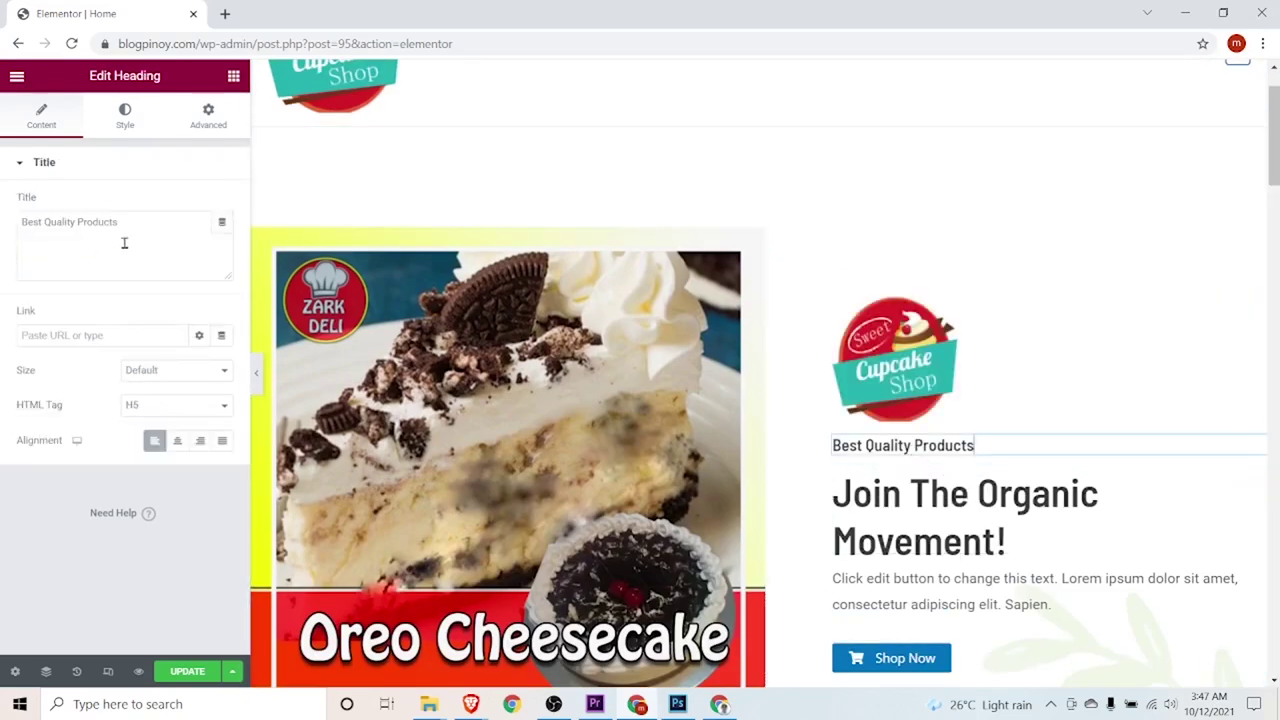
Step: Retitle the small heading 'The best Cakes in town!' and the main heading 'Chocolate cakes made with love'
{"action": "triple_click", "coordinate": [158, 224]}
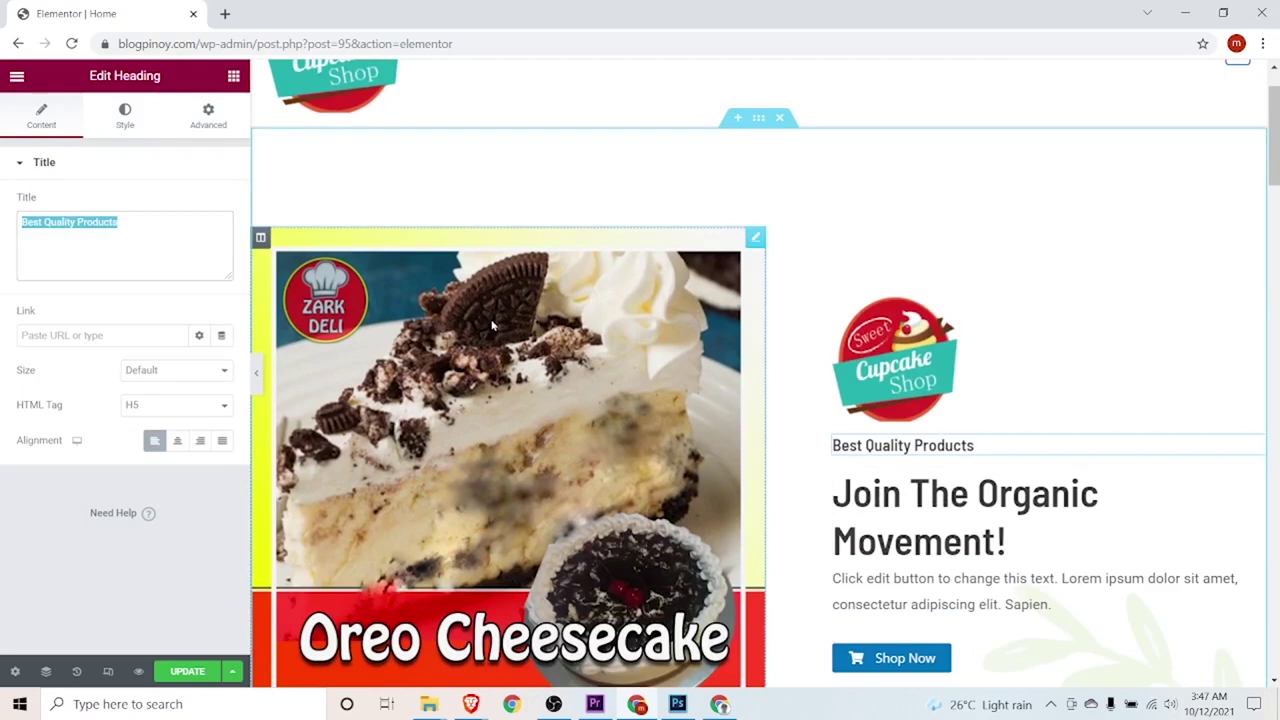
{"action": "type", "text": "The best Cakes in town!"}
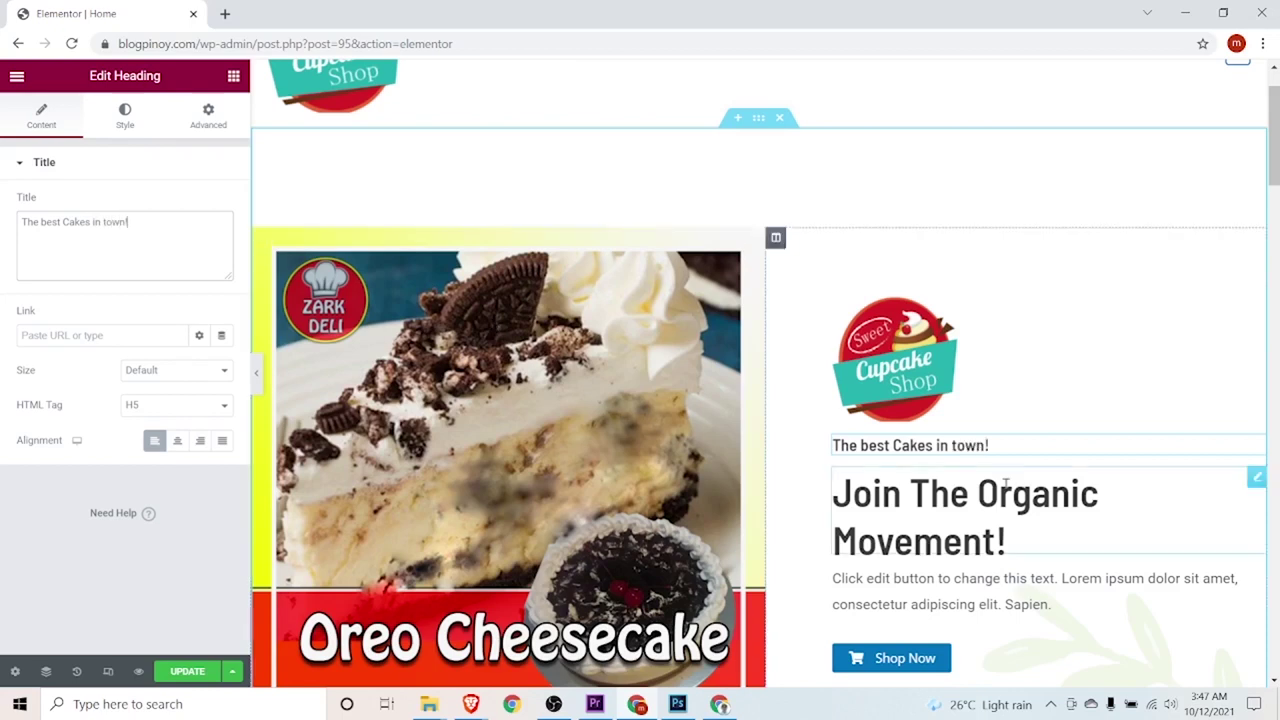
{"action": "left_click", "coordinate": [957, 486]}
{"action": "scroll", "coordinate": [957, 486], "scroll_direction": "down", "scroll_amount": 1}
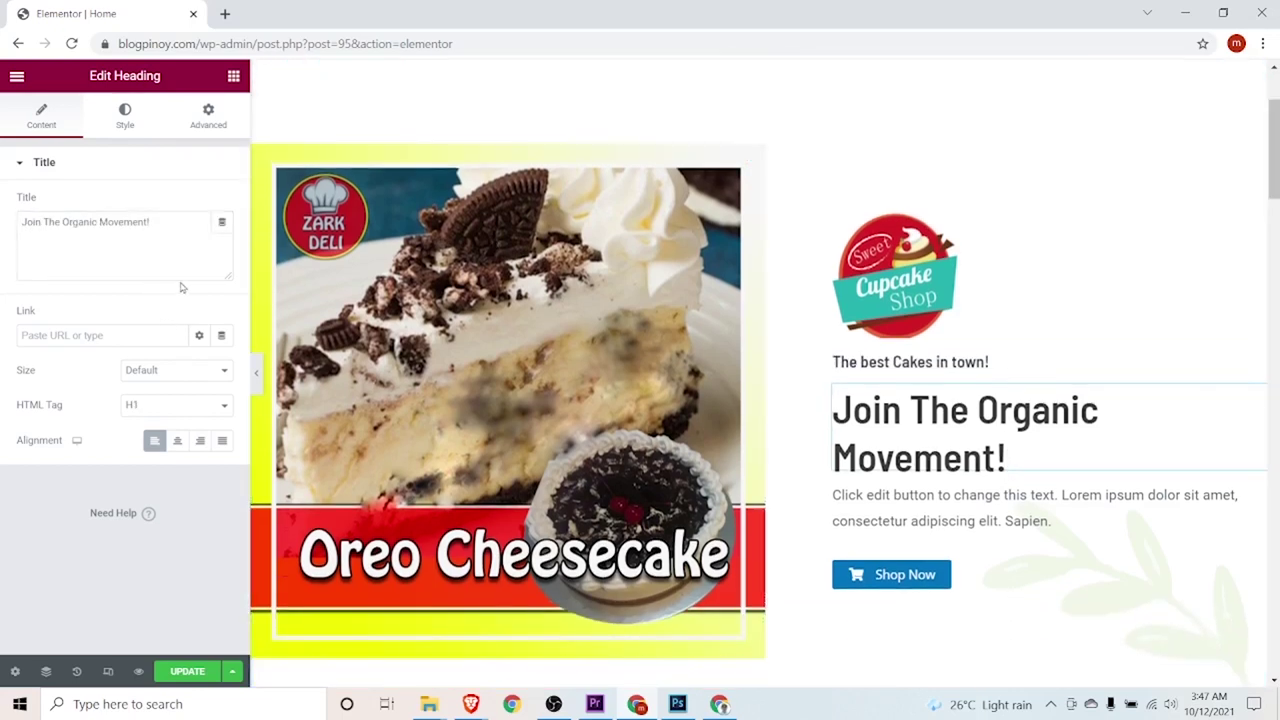
{"action": "left_click", "coordinate": [882, 410]}
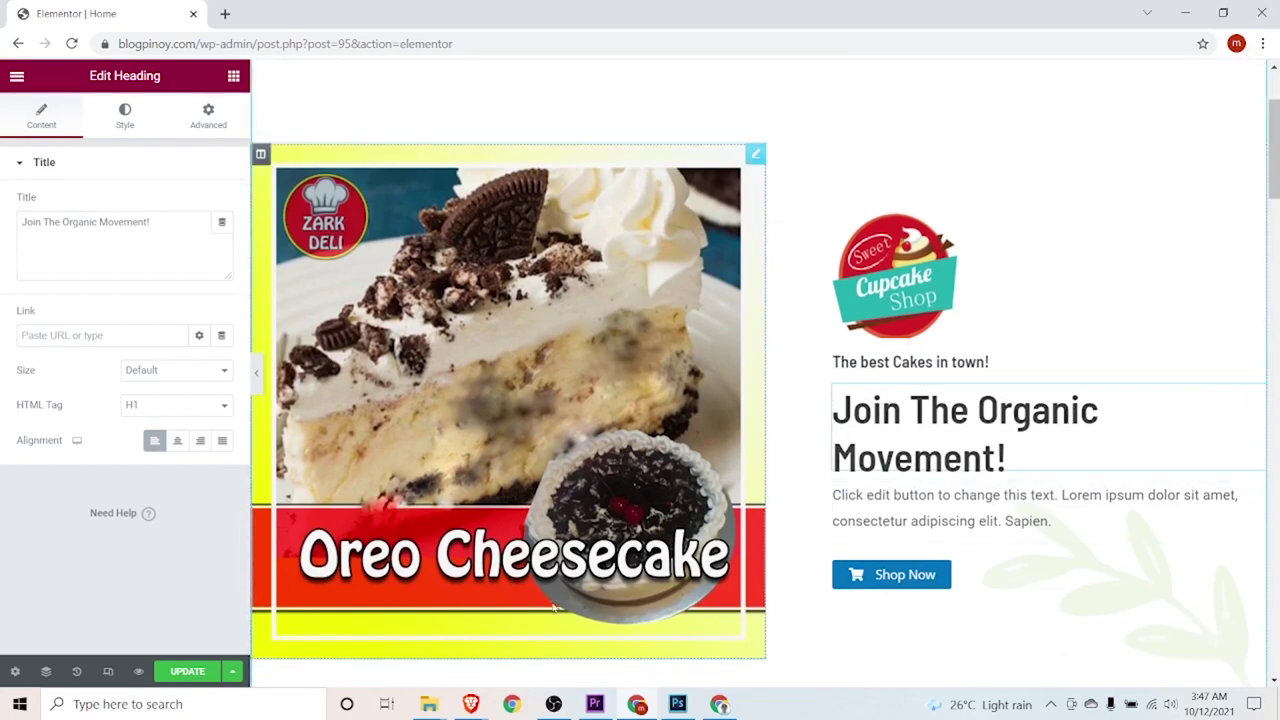
{"action": "left_click_drag", "start_coordinate": [152, 222], "coordinate": [3, 230]}
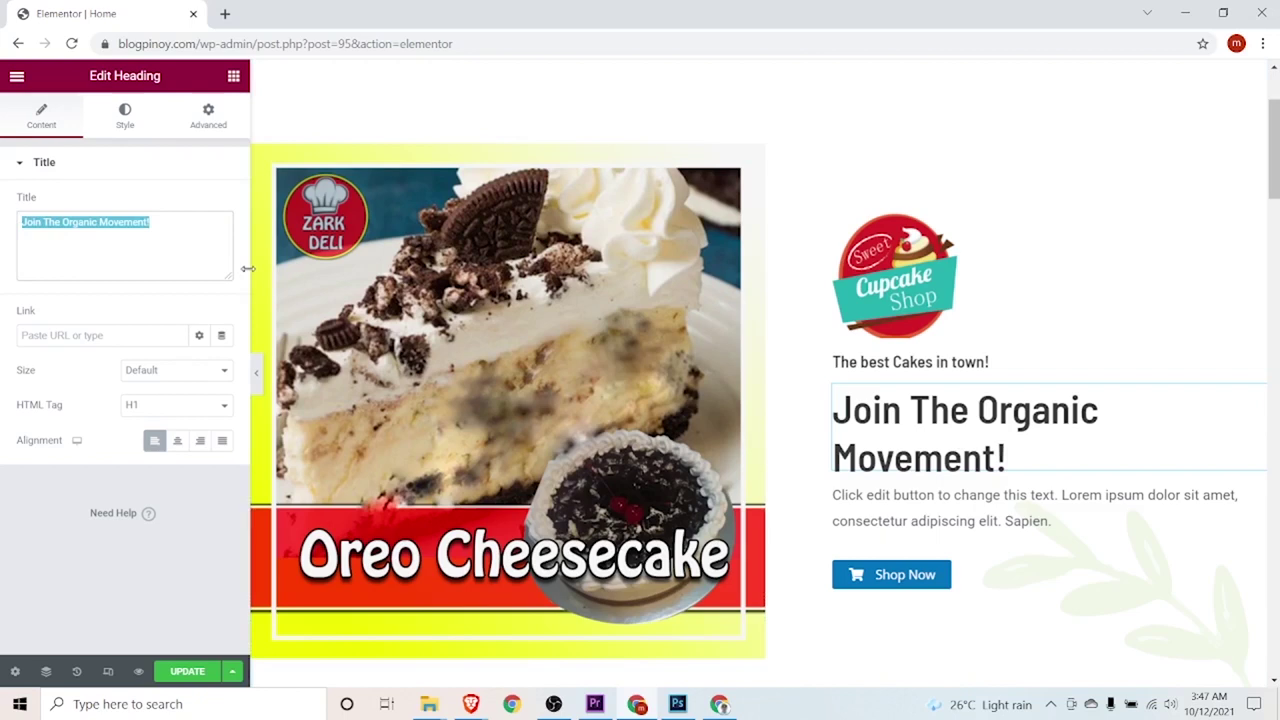
{"action": "type", "text": "Chocolate cakes made with"}
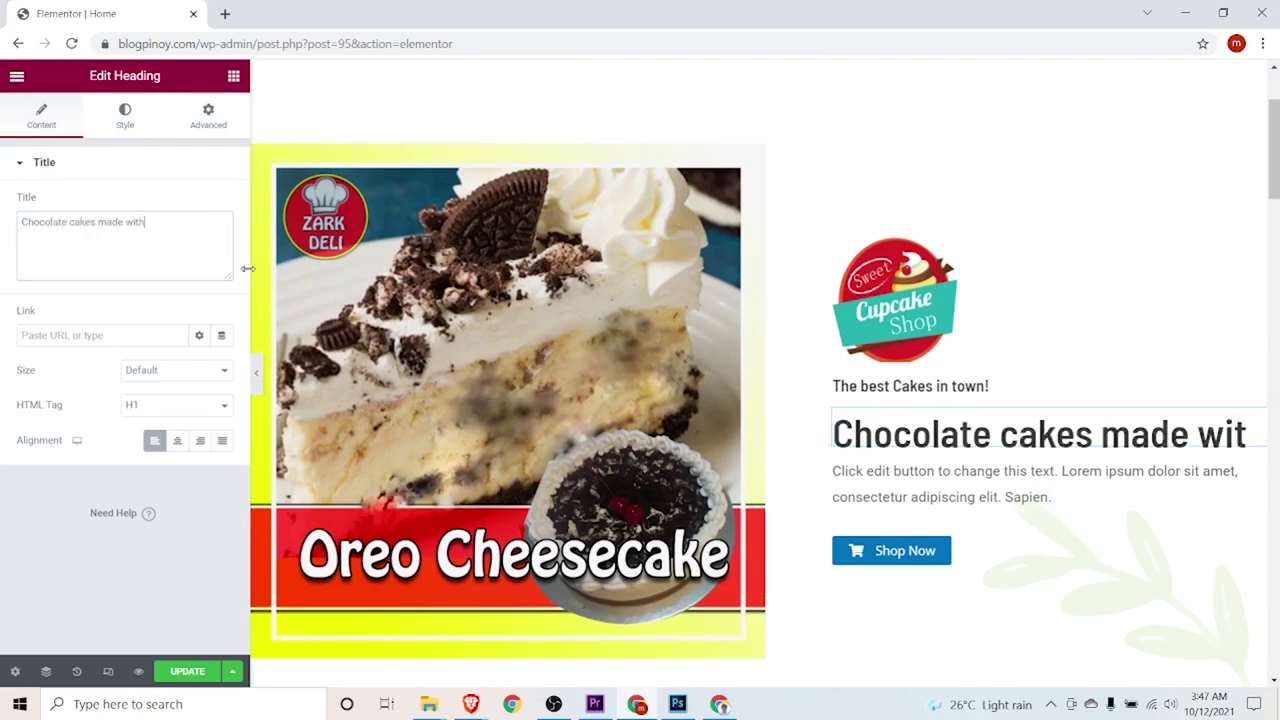
{"action": "type", "text": "love"}
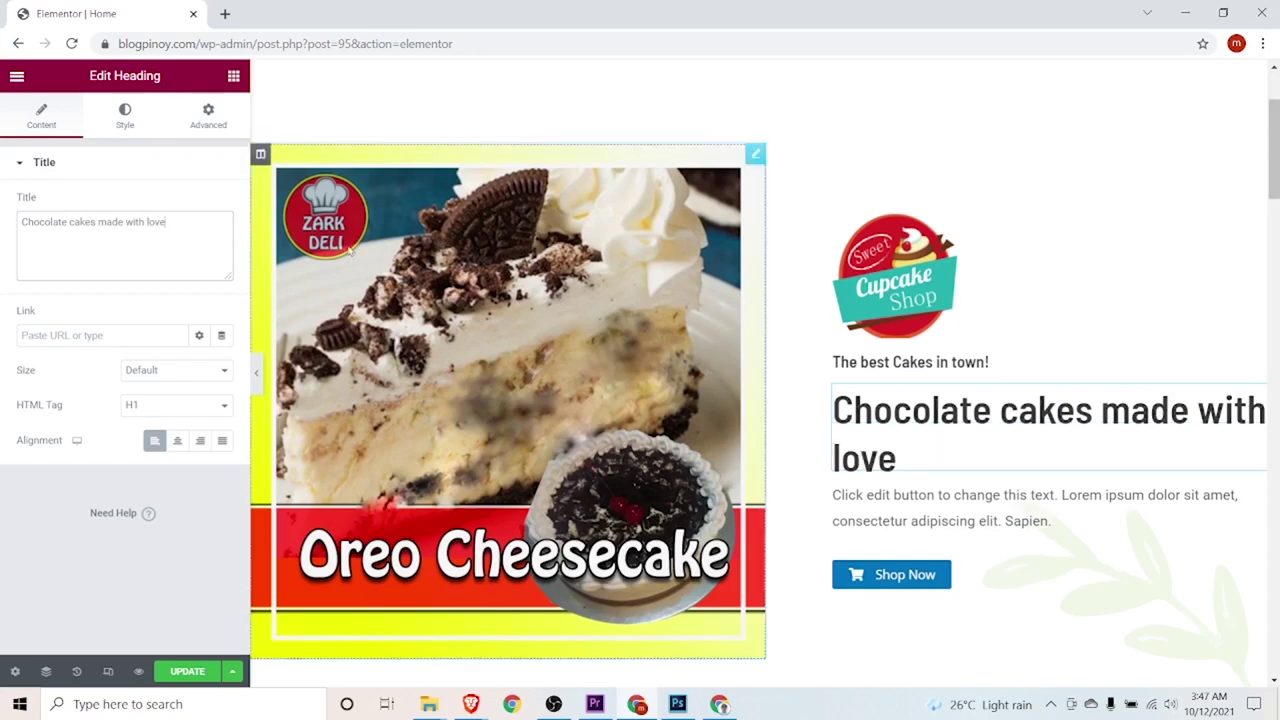
{"action": "left_click", "coordinate": [935, 578]}
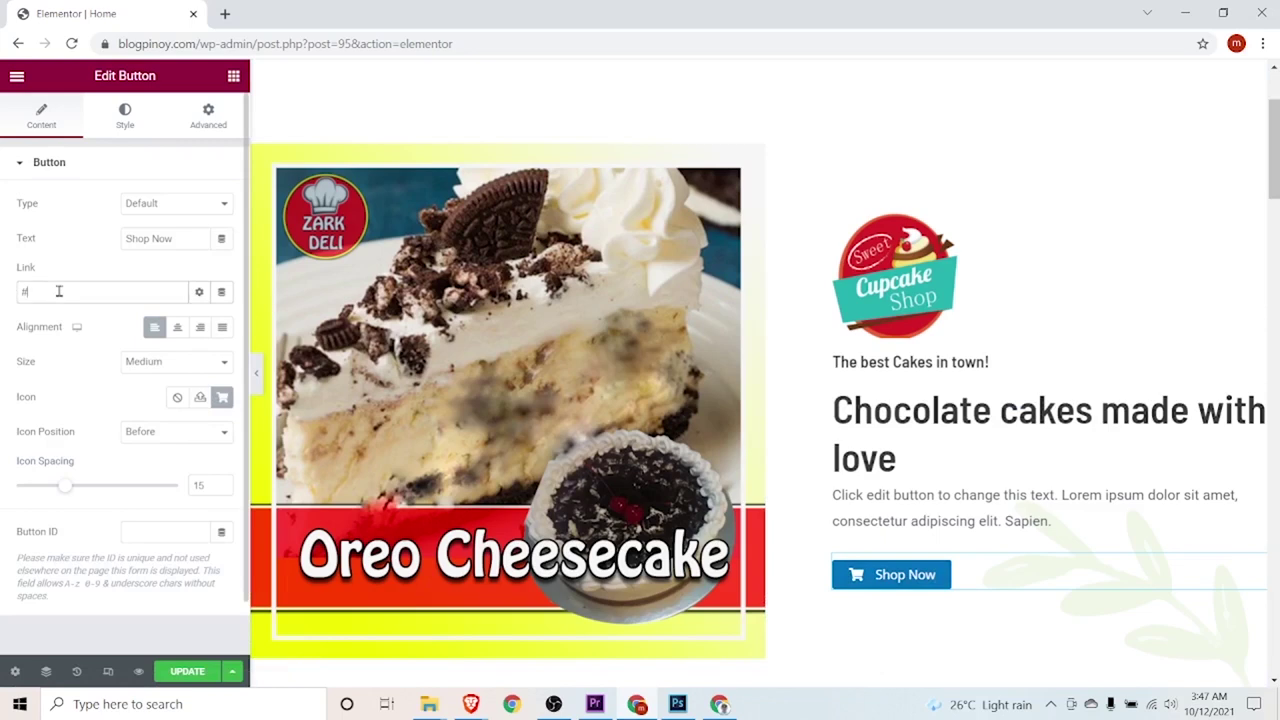
{"action": "left_click", "coordinate": [138, 672]}
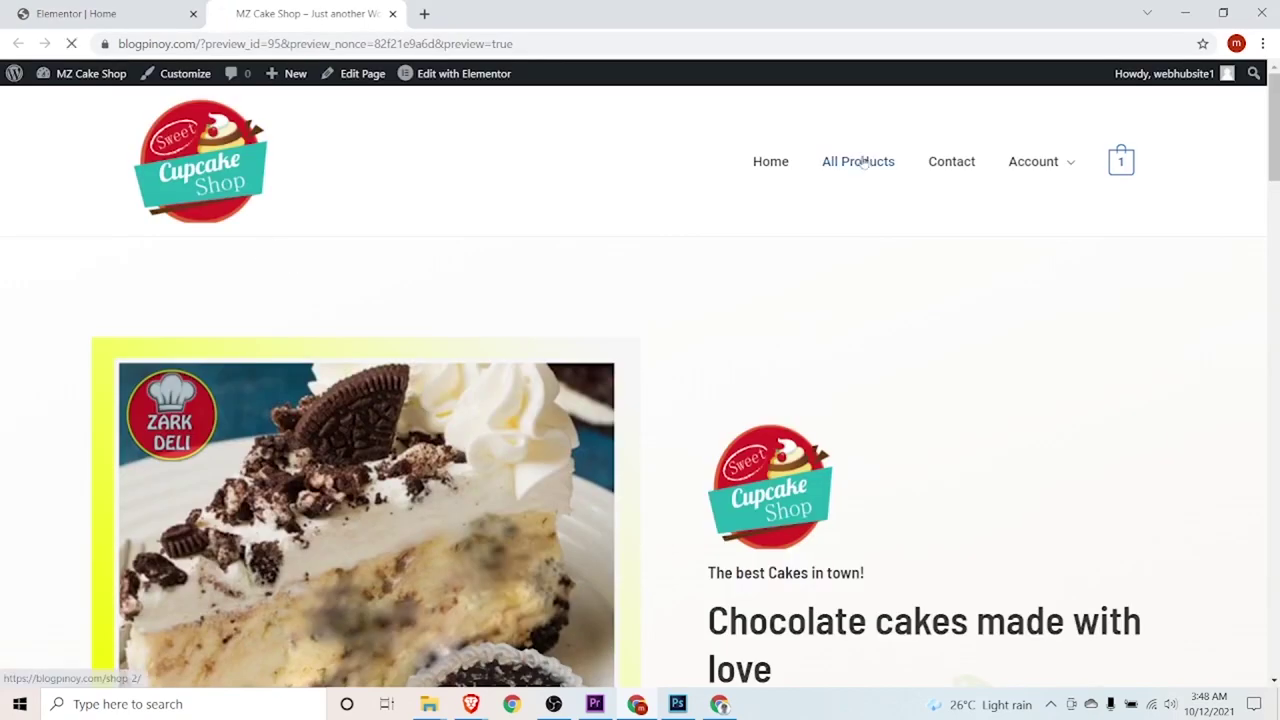
{"action": "left_click", "coordinate": [860, 162]}
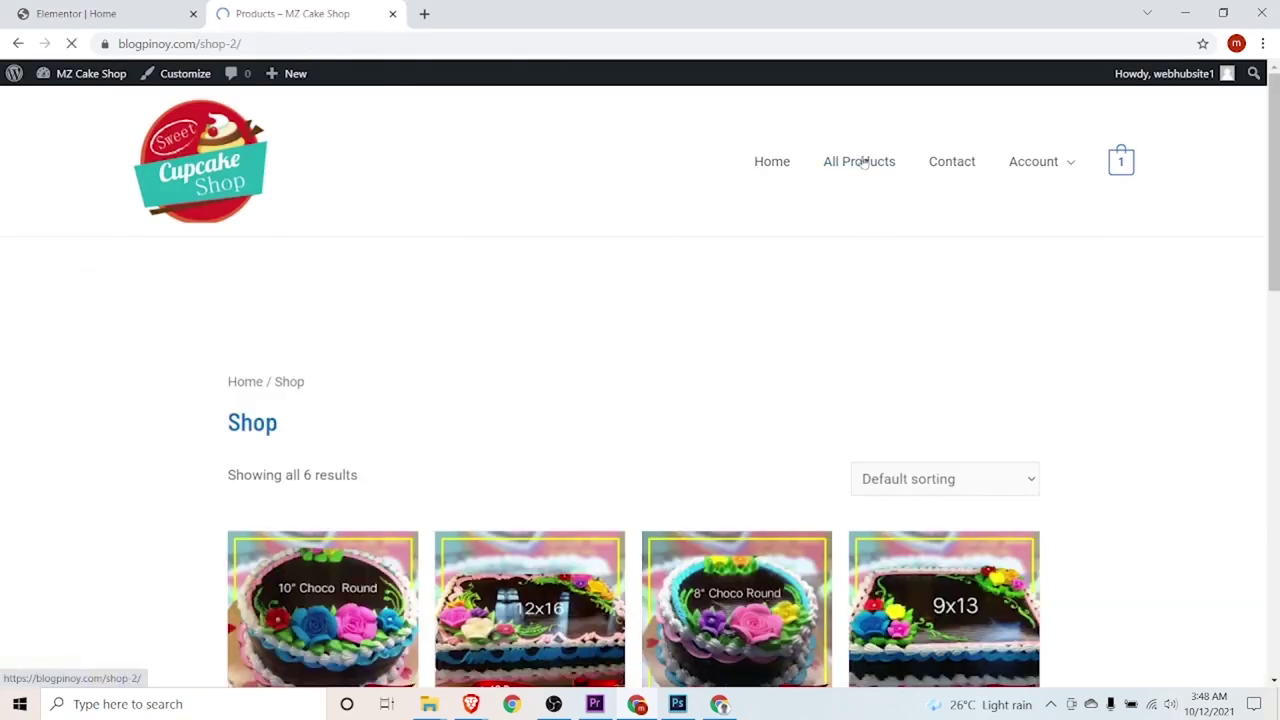
{"action": "left_click", "coordinate": [283, 44]}
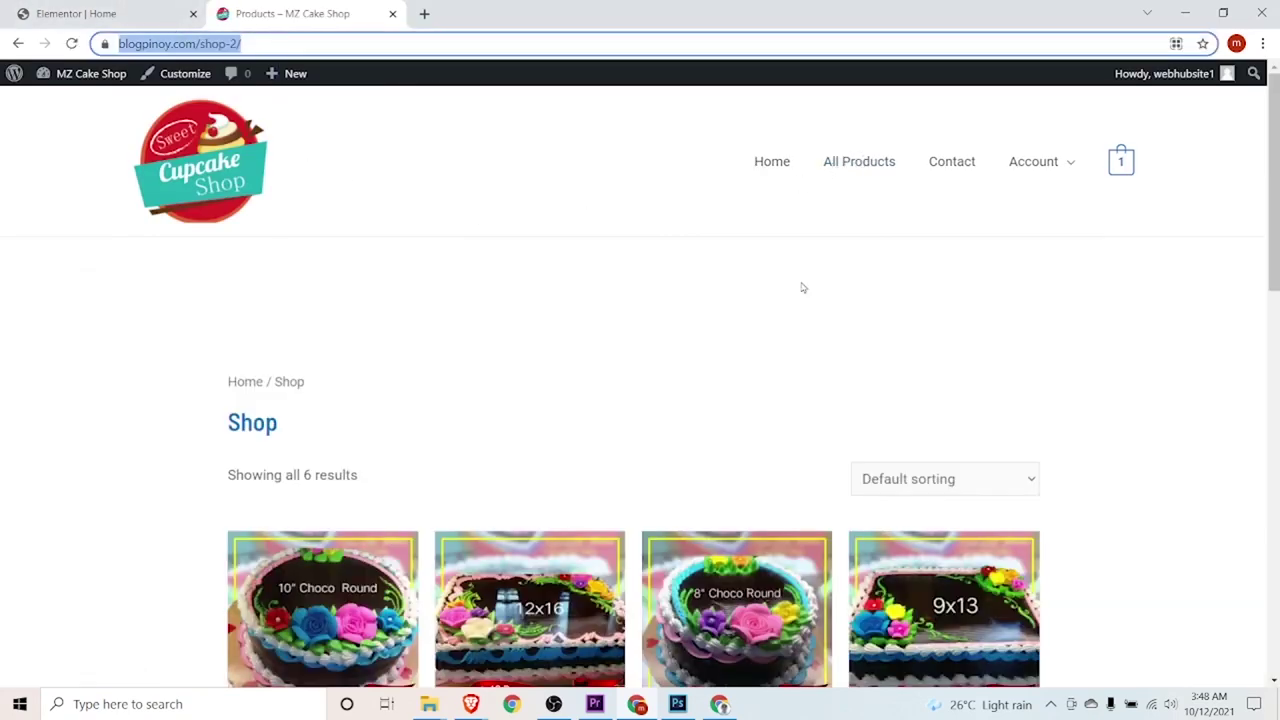
{"action": "scroll", "coordinate": [709, 514], "scroll_direction": "down", "scroll_amount": 3}
{"action": "scroll", "coordinate": [709, 517], "scroll_direction": "up", "scroll_amount": 3}
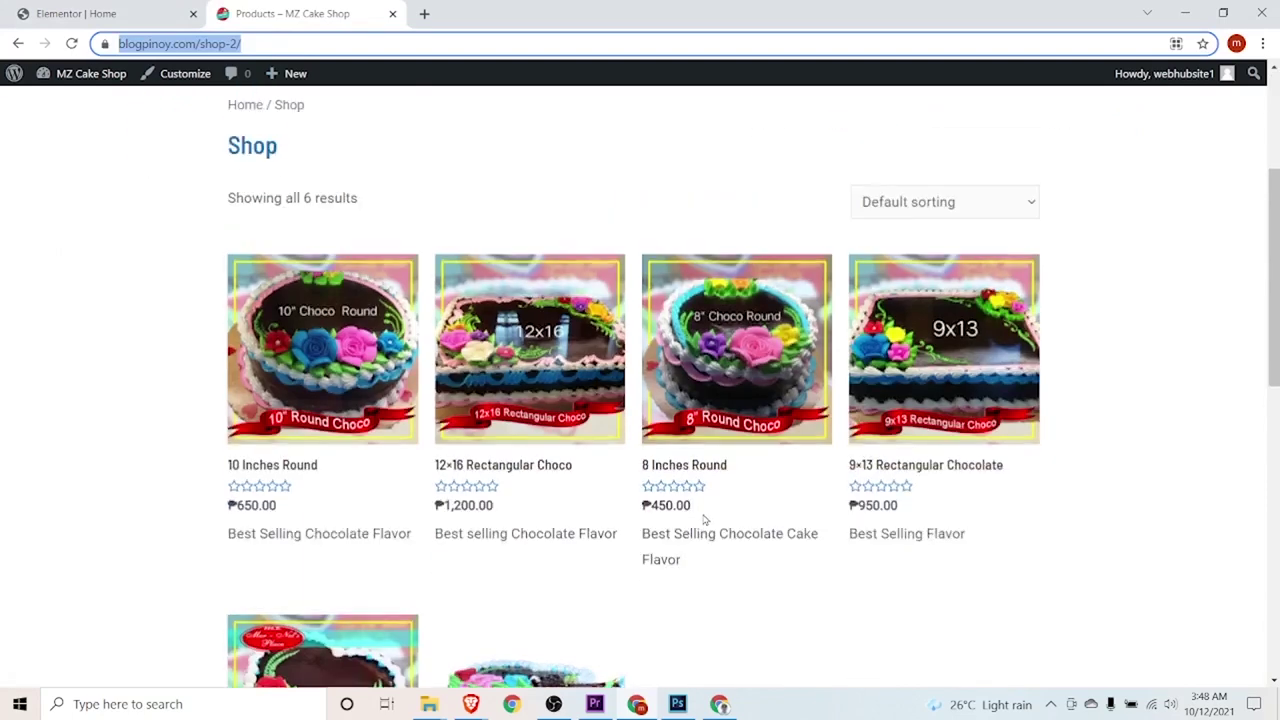
{"action": "left_click", "coordinate": [281, 44]}
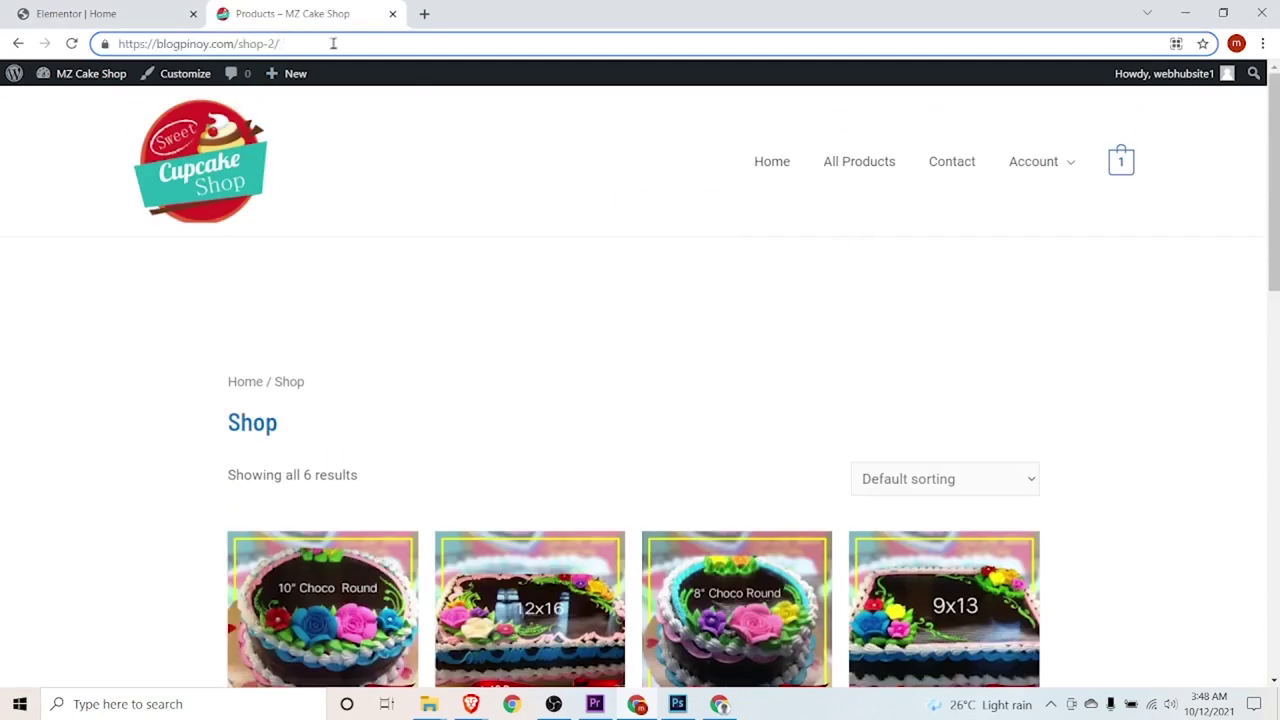
{"action": "key", "text": "ctrl+a"}
{"action": "key", "text": "ctrl+c"}
{"action": "left_click", "coordinate": [85, 13]}
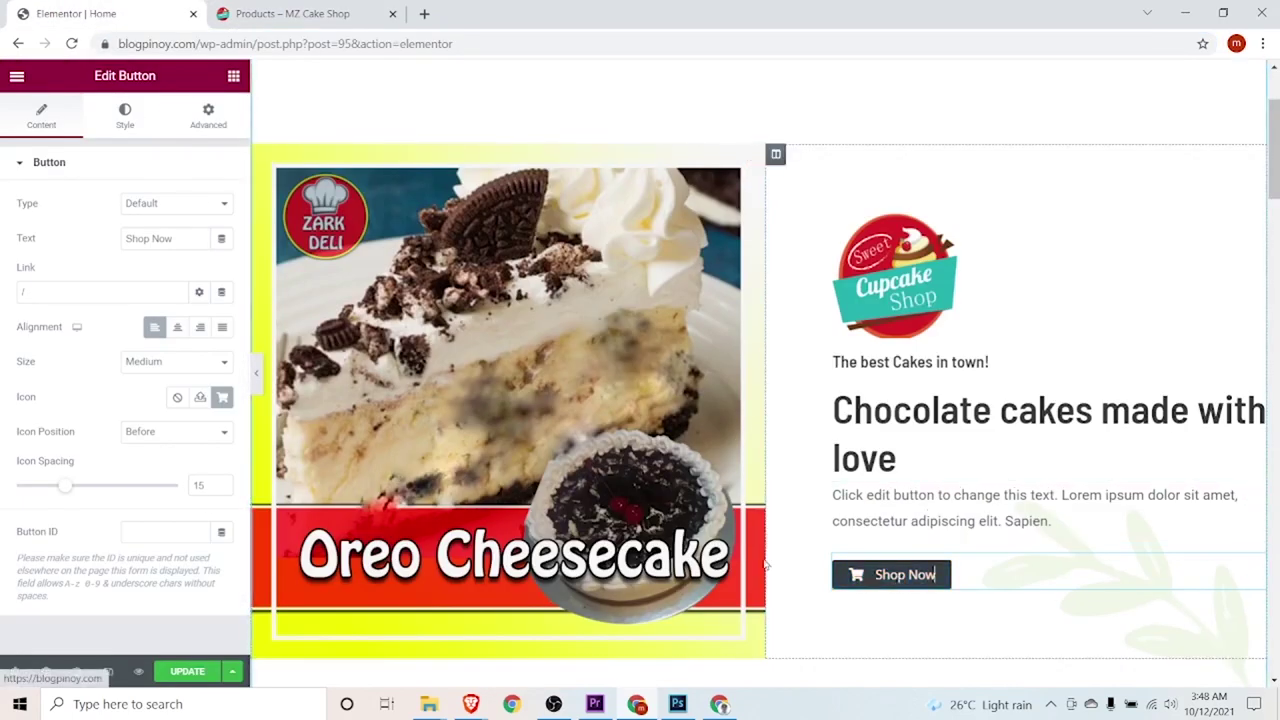
{"action": "key", "text": "ctrl+v"}
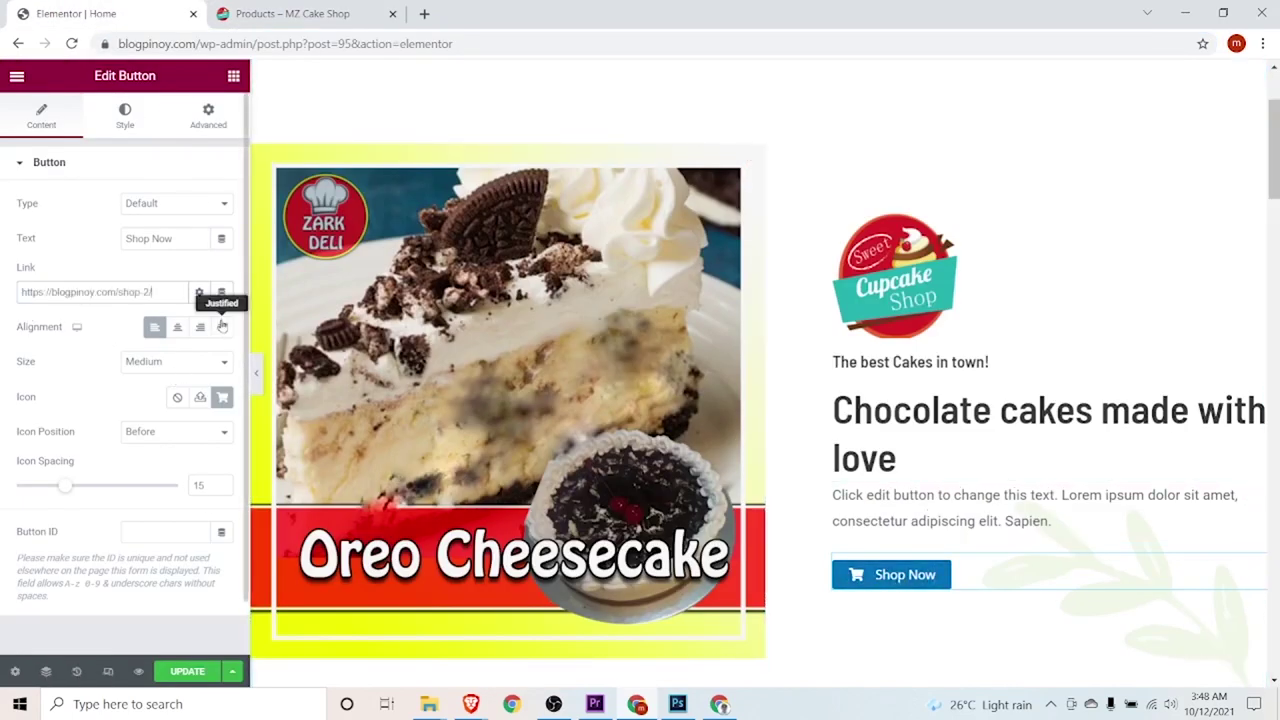
{"action": "left_click", "coordinate": [188, 671]}
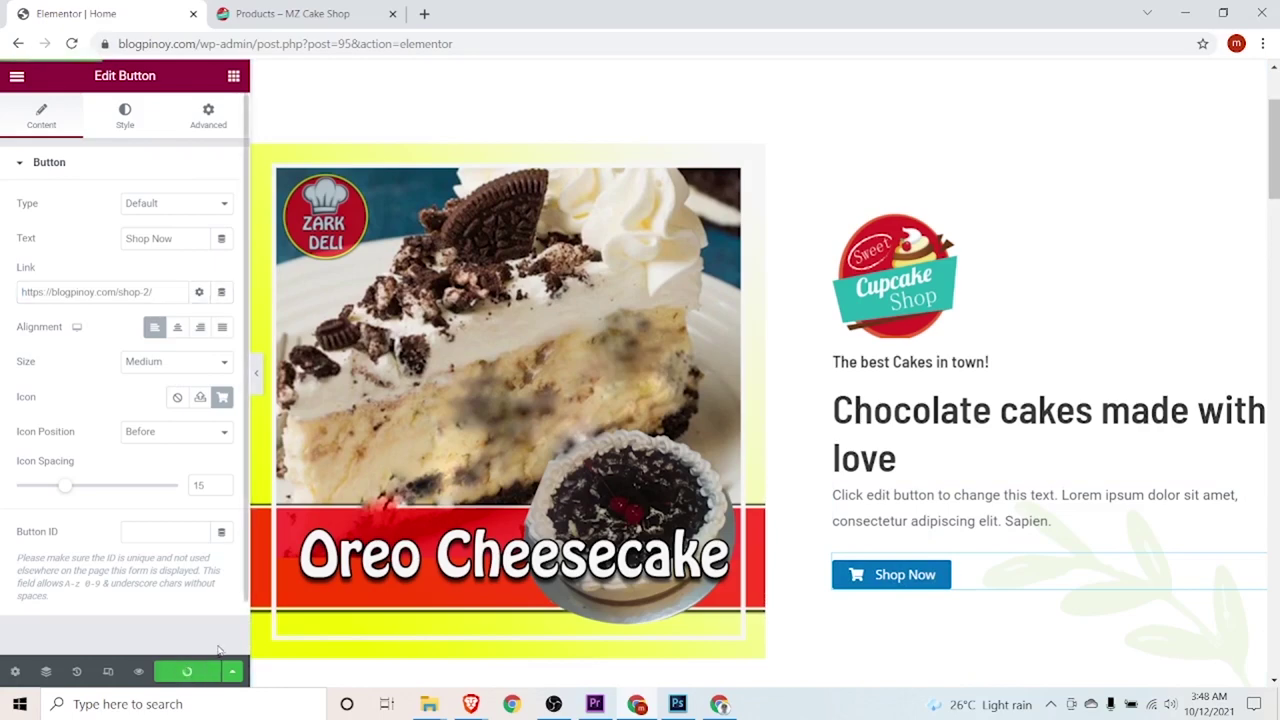
Step: Preview the live home page and confirm Shop Now opens the Shop page
{"action": "left_click", "coordinate": [138, 671]}
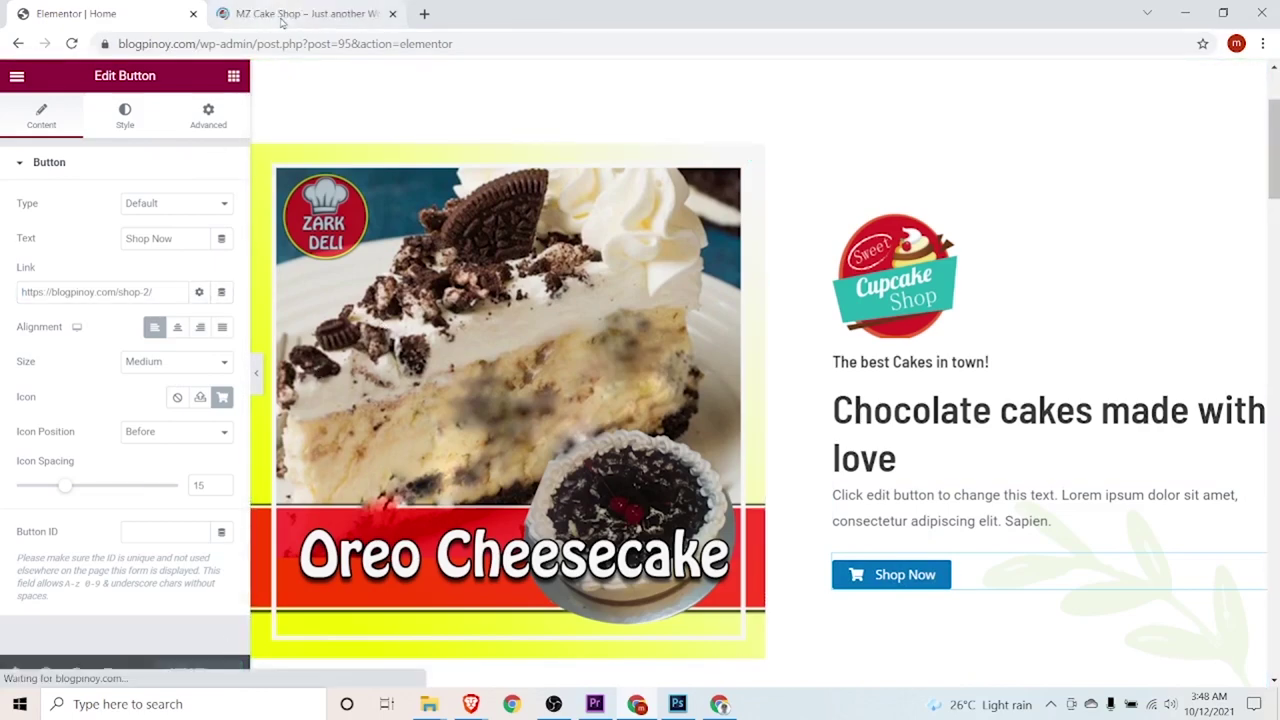
{"action": "left_click", "coordinate": [772, 160]}
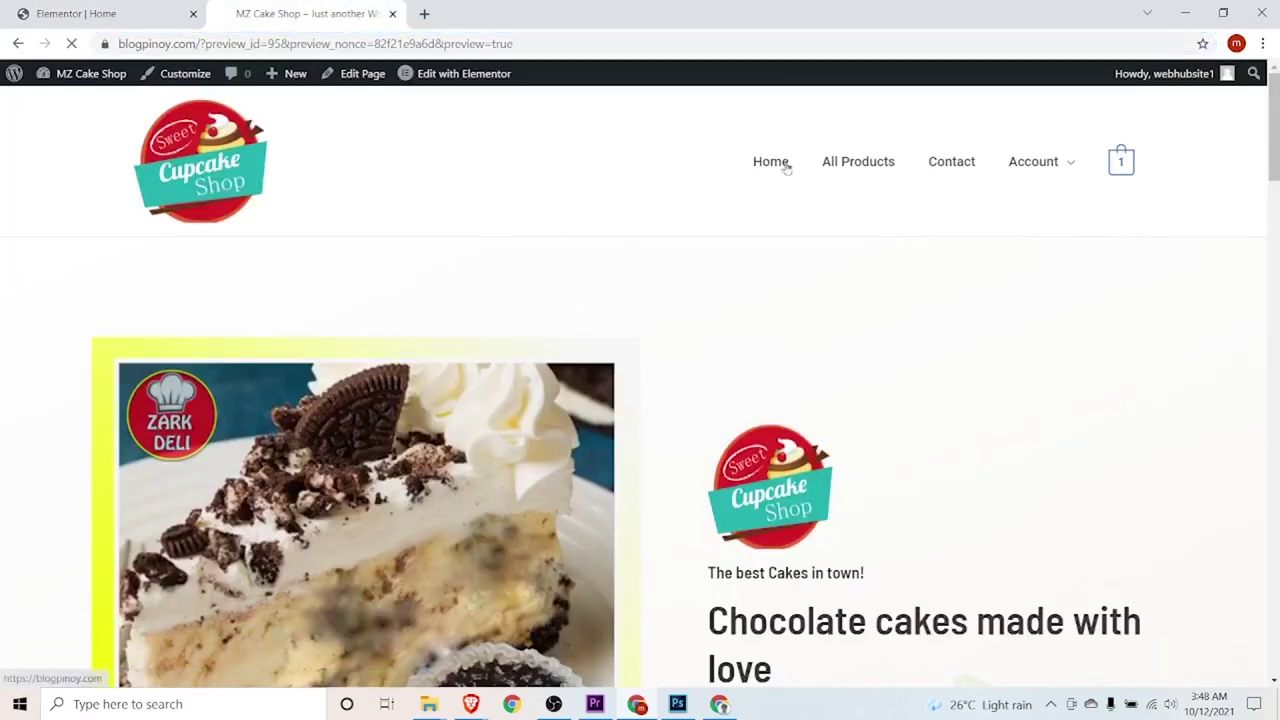
{"action": "scroll", "coordinate": [787, 349], "scroll_direction": "down", "scroll_amount": 3}
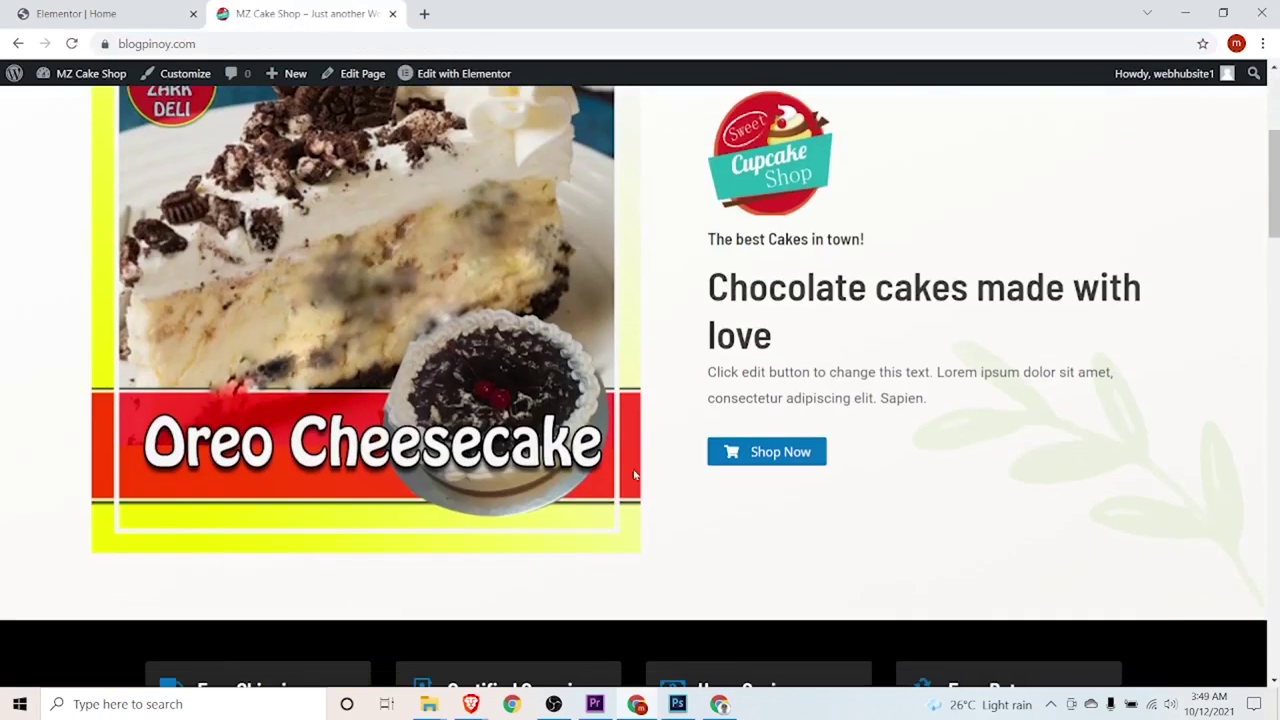
{"action": "left_click", "coordinate": [767, 453]}
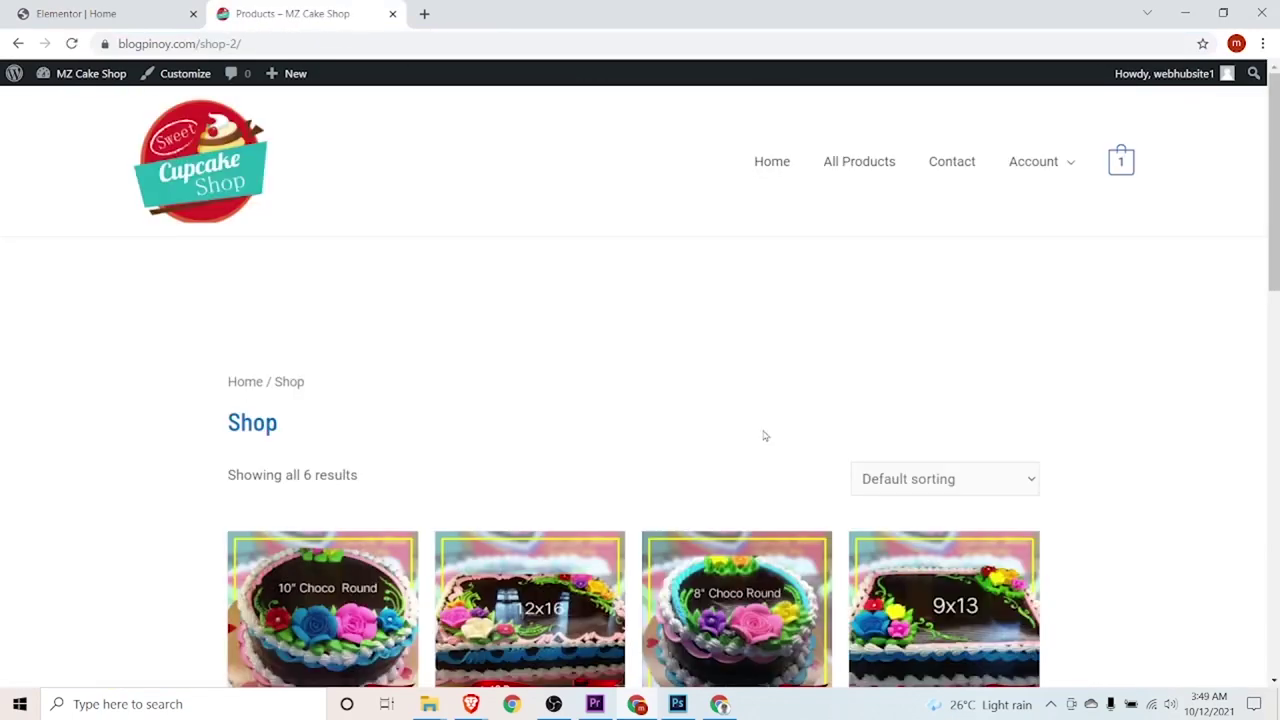
{"action": "scroll", "coordinate": [765, 440], "scroll_direction": "down", "scroll_amount": 3}
{"action": "scroll", "coordinate": [614, 554], "scroll_direction": "down", "scroll_amount": 4}
{"action": "scroll", "coordinate": [614, 554], "scroll_direction": "up", "scroll_amount": 7}
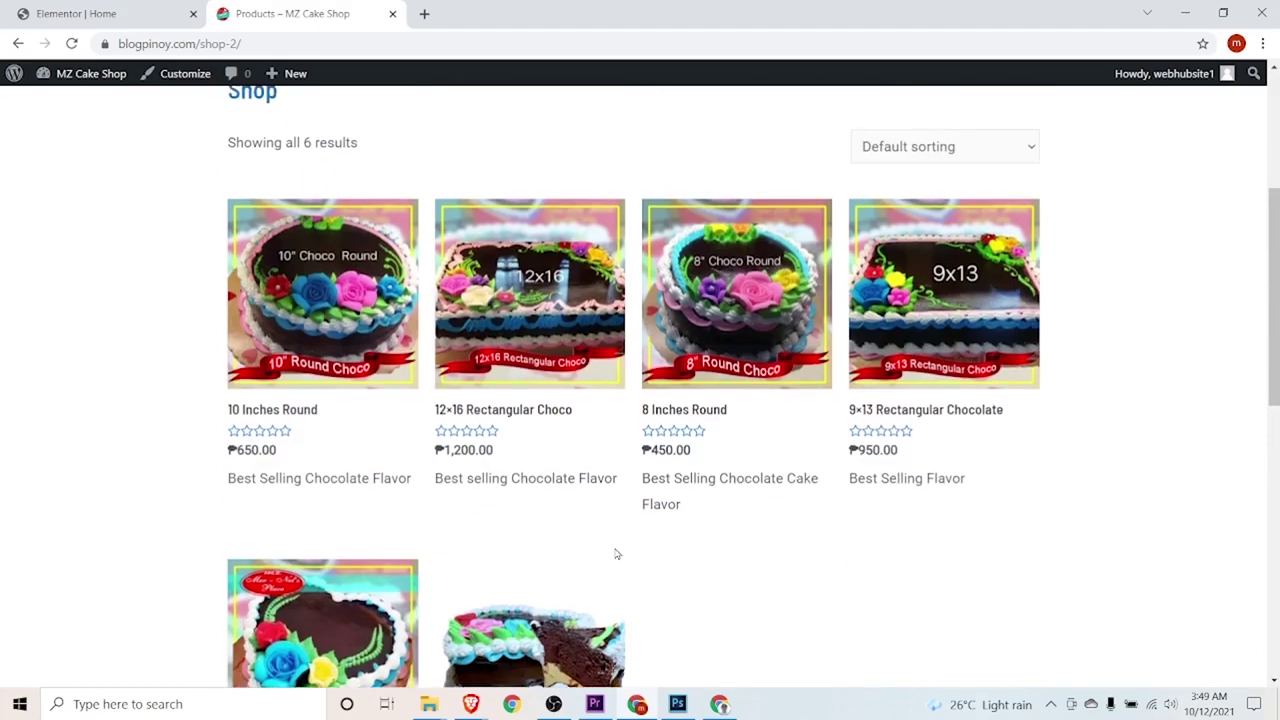
{"action": "left_click", "coordinate": [145, 15]}
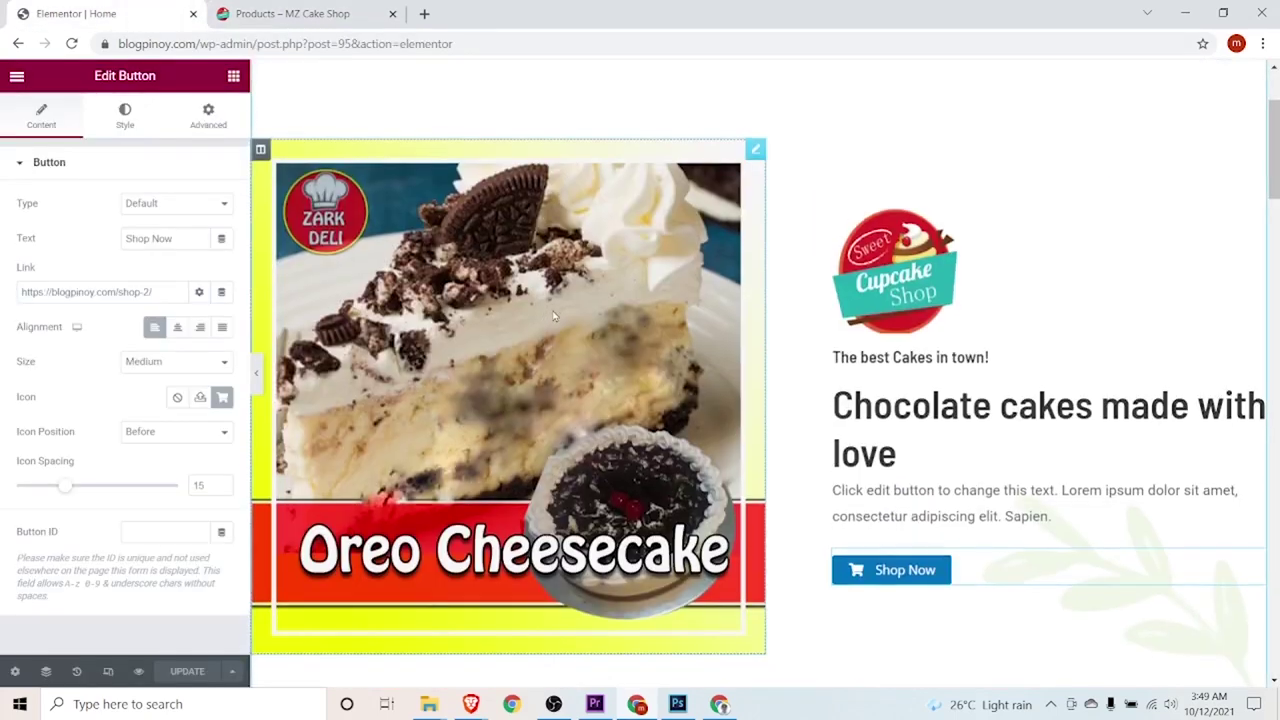
Step: Delete the features, Best Selling Products and leaf sections and add an empty section for a template
{"action": "scroll", "coordinate": [590, 335], "scroll_direction": "down", "scroll_amount": 5}
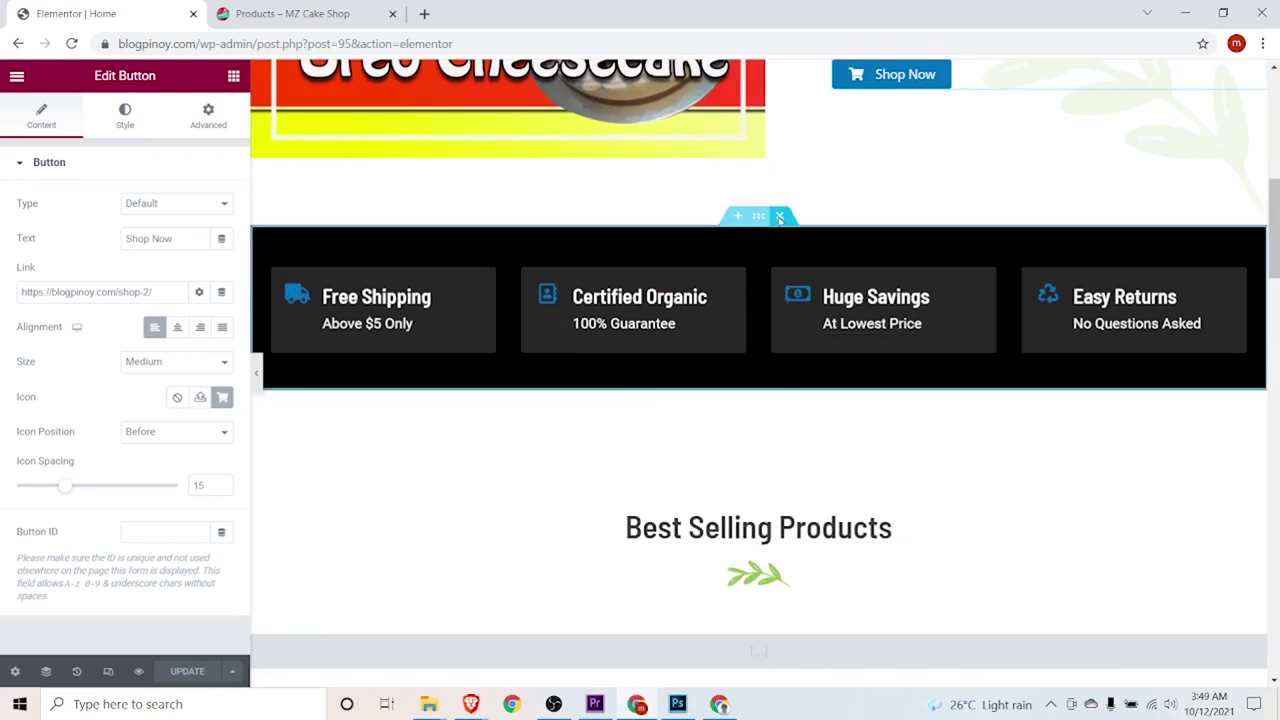
{"action": "left_click", "coordinate": [780, 217]}
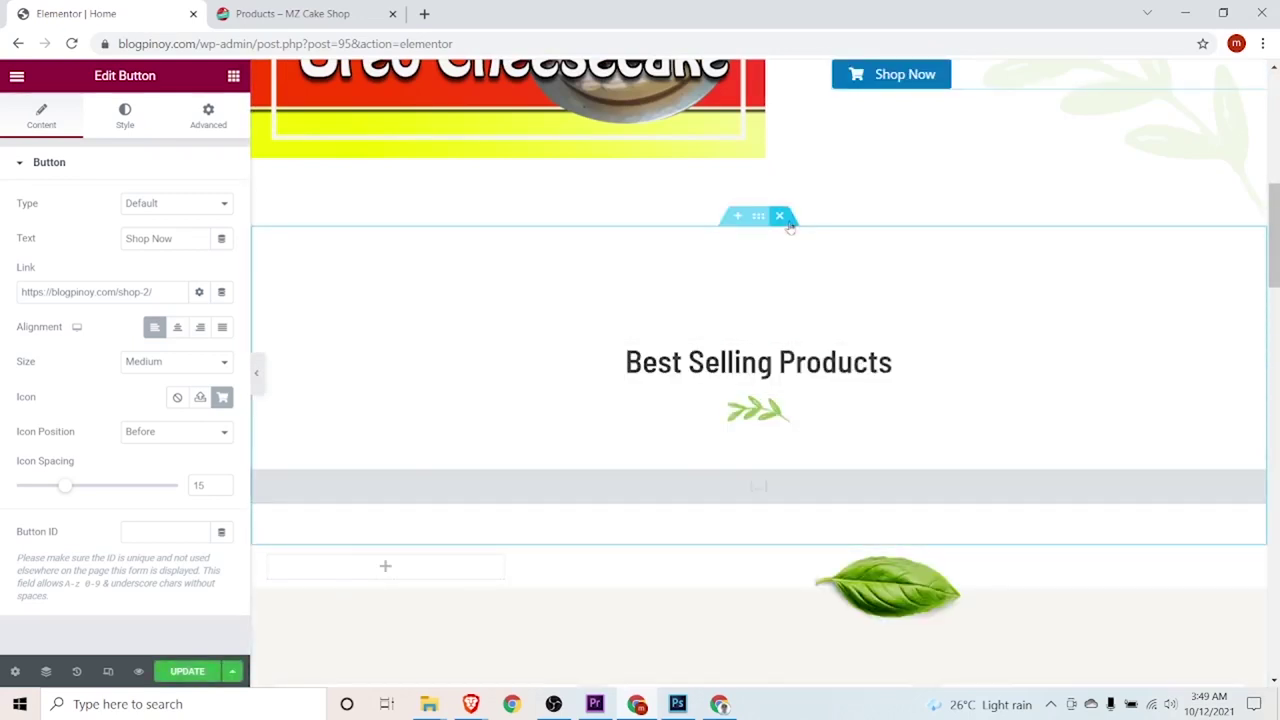
{"action": "left_click", "coordinate": [790, 226]}
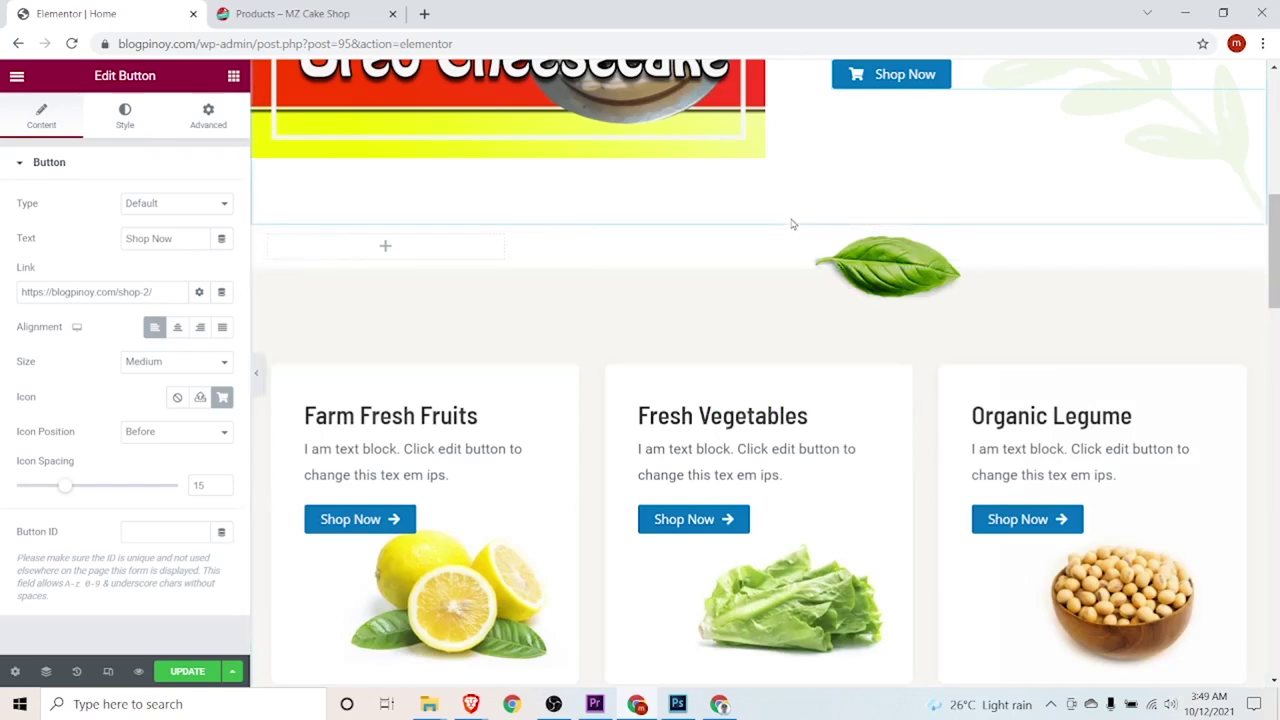
{"action": "left_click", "coordinate": [787, 224]}
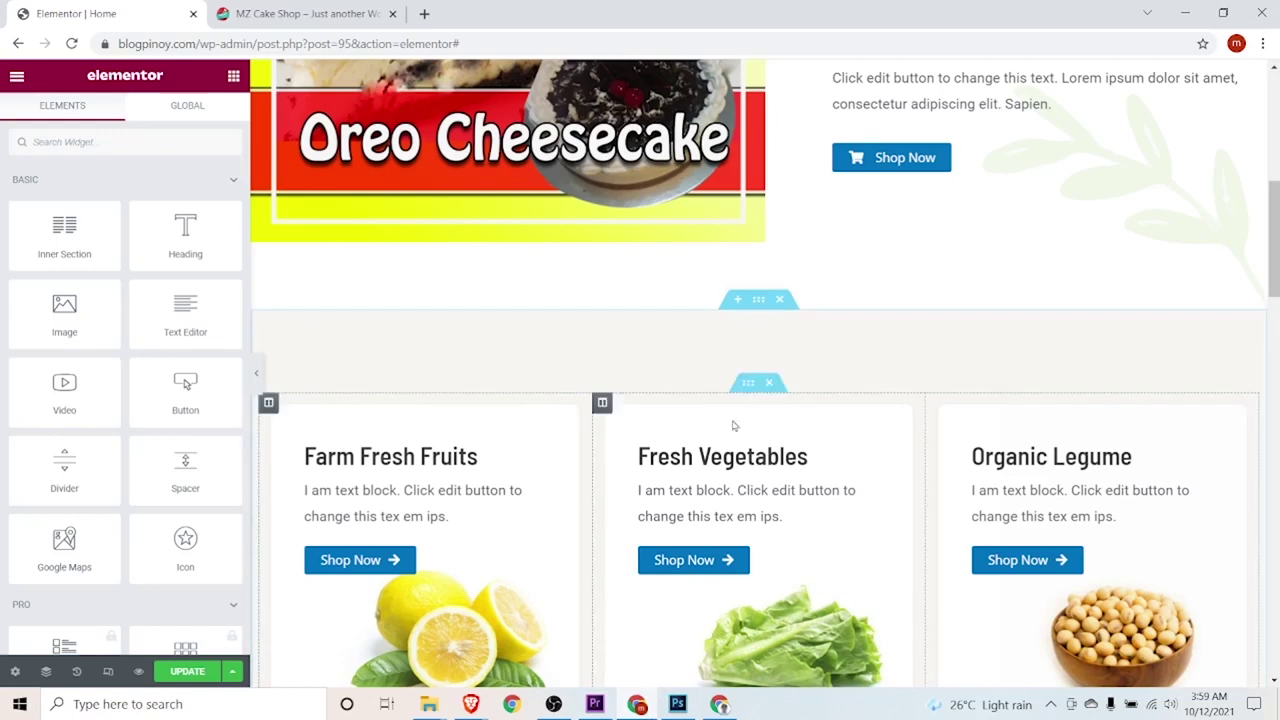
{"action": "left_click", "coordinate": [738, 301]}
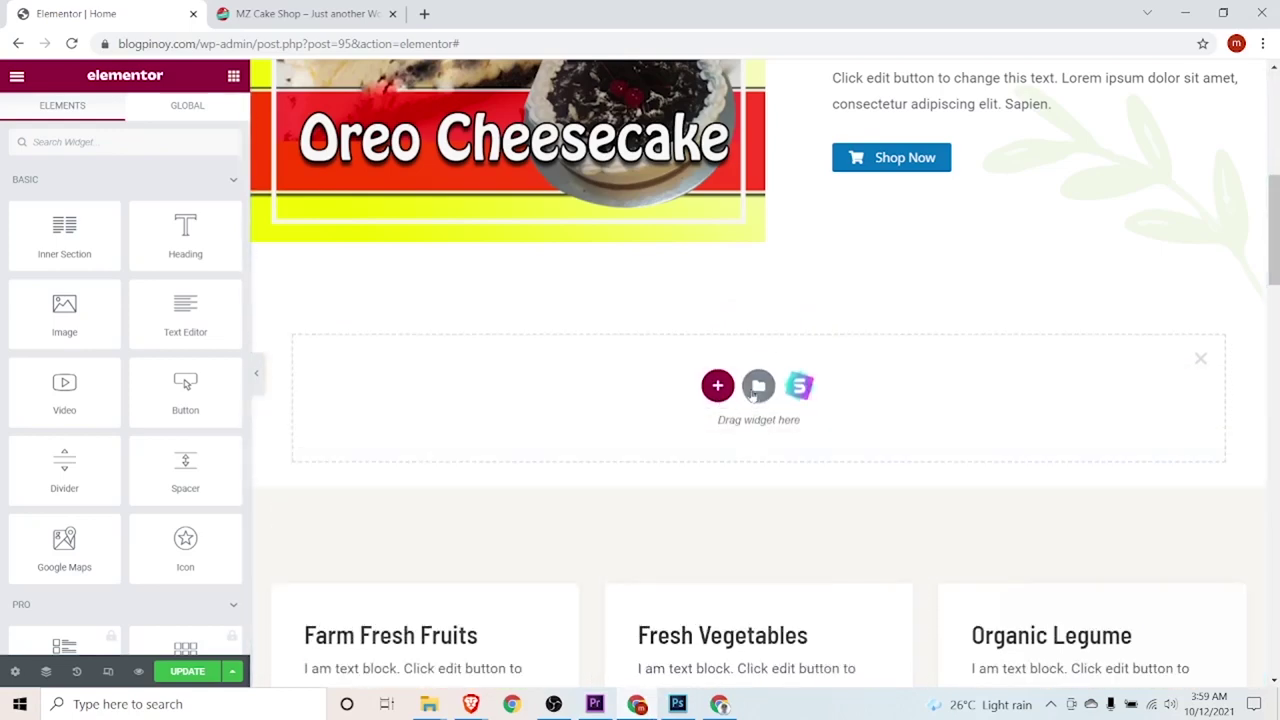
{"action": "left_click", "coordinate": [758, 387]}
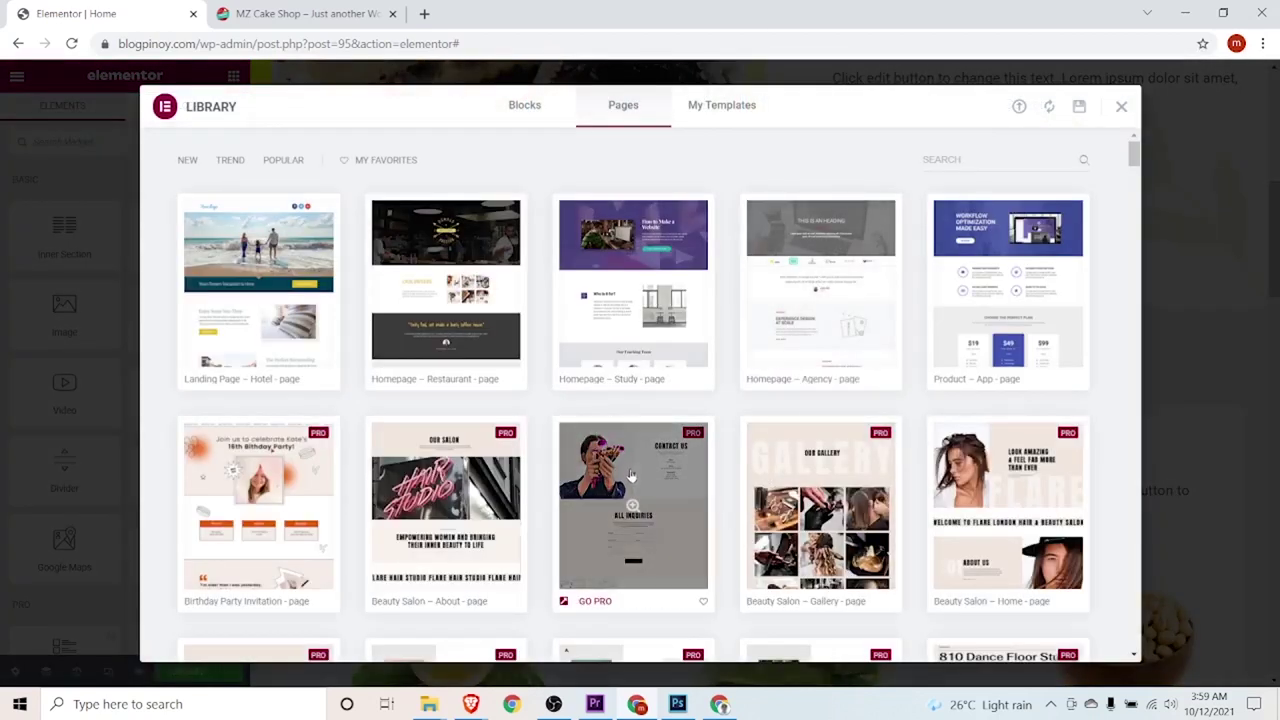
Step: Insert the Grid Gallery Slide block from Blocks, connecting the site to the Elementor library
{"action": "left_click", "coordinate": [526, 105]}
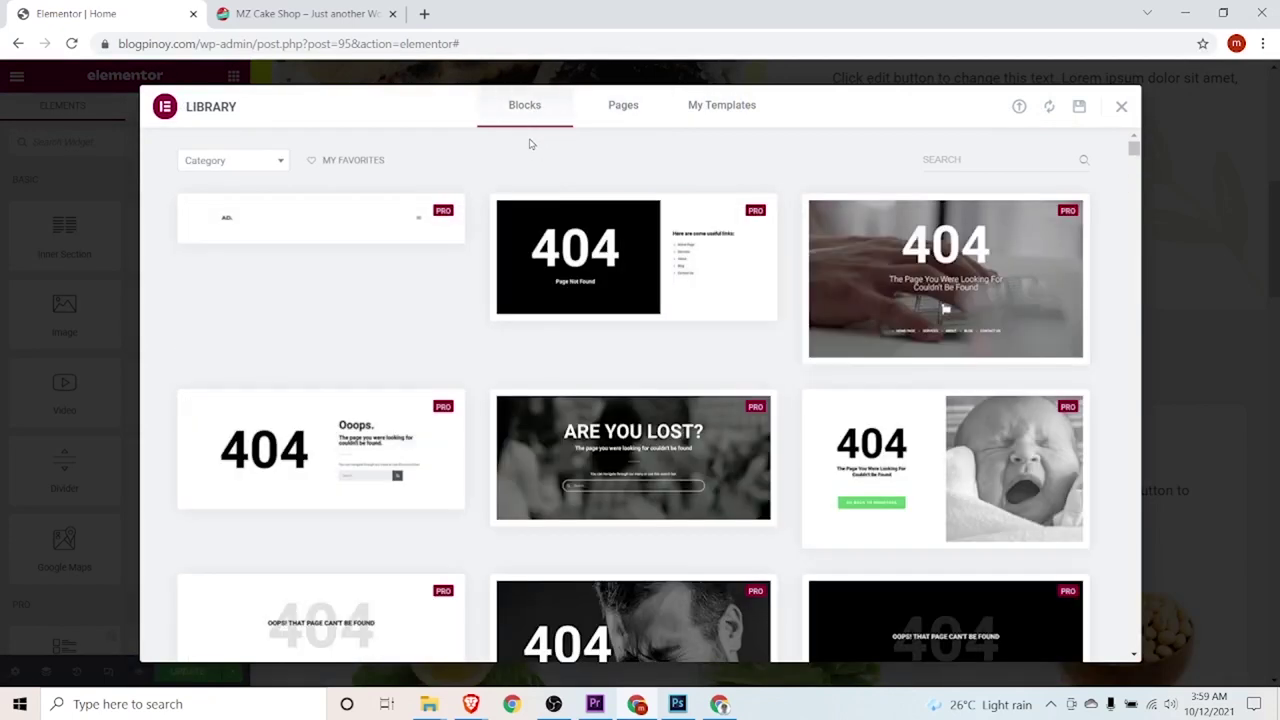
{"action": "scroll", "coordinate": [628, 333], "scroll_direction": "down", "scroll_amount": 5}
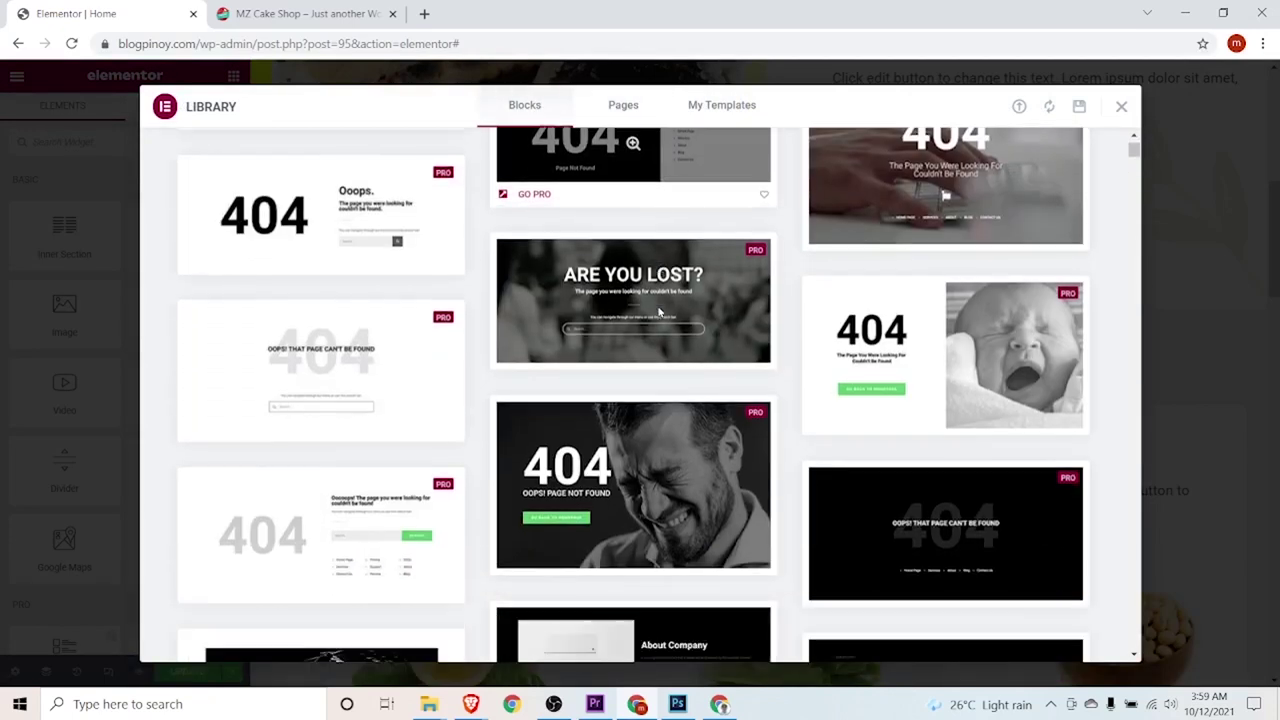
{"action": "scroll", "coordinate": [658, 313], "scroll_direction": "down", "scroll_amount": 5}
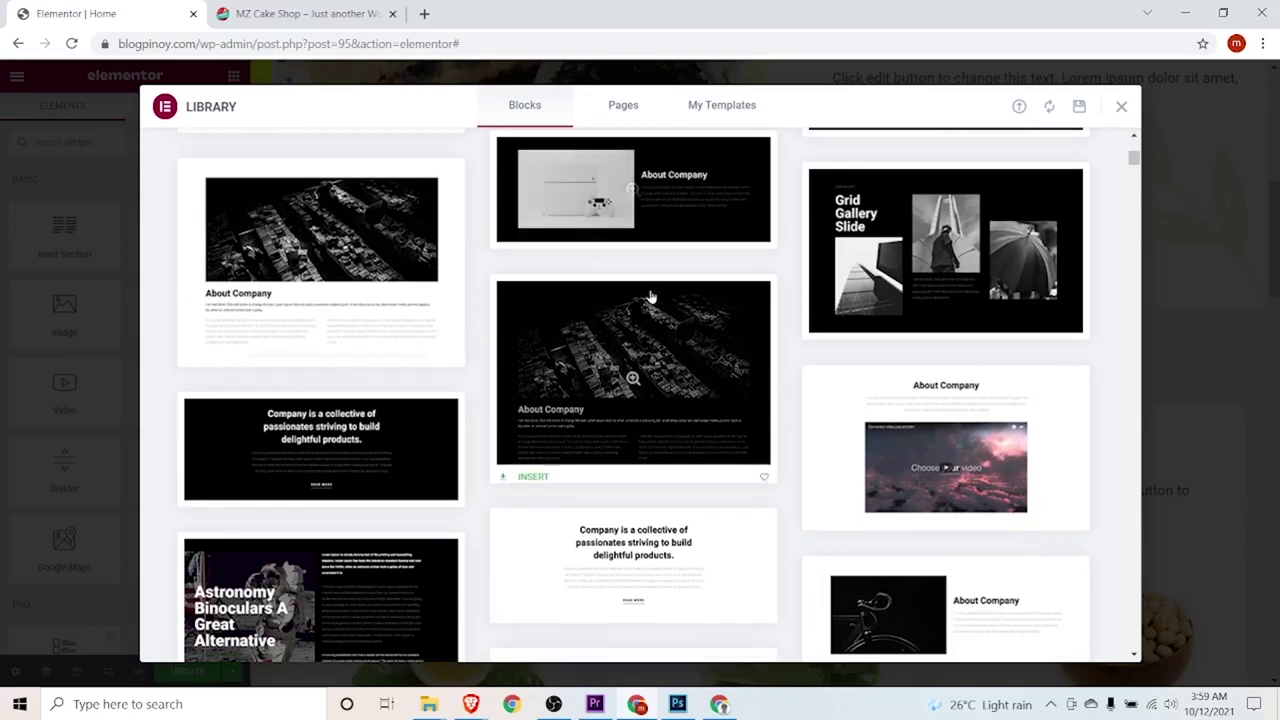
{"action": "scroll", "coordinate": [647, 370], "scroll_direction": "down", "scroll_amount": 5}
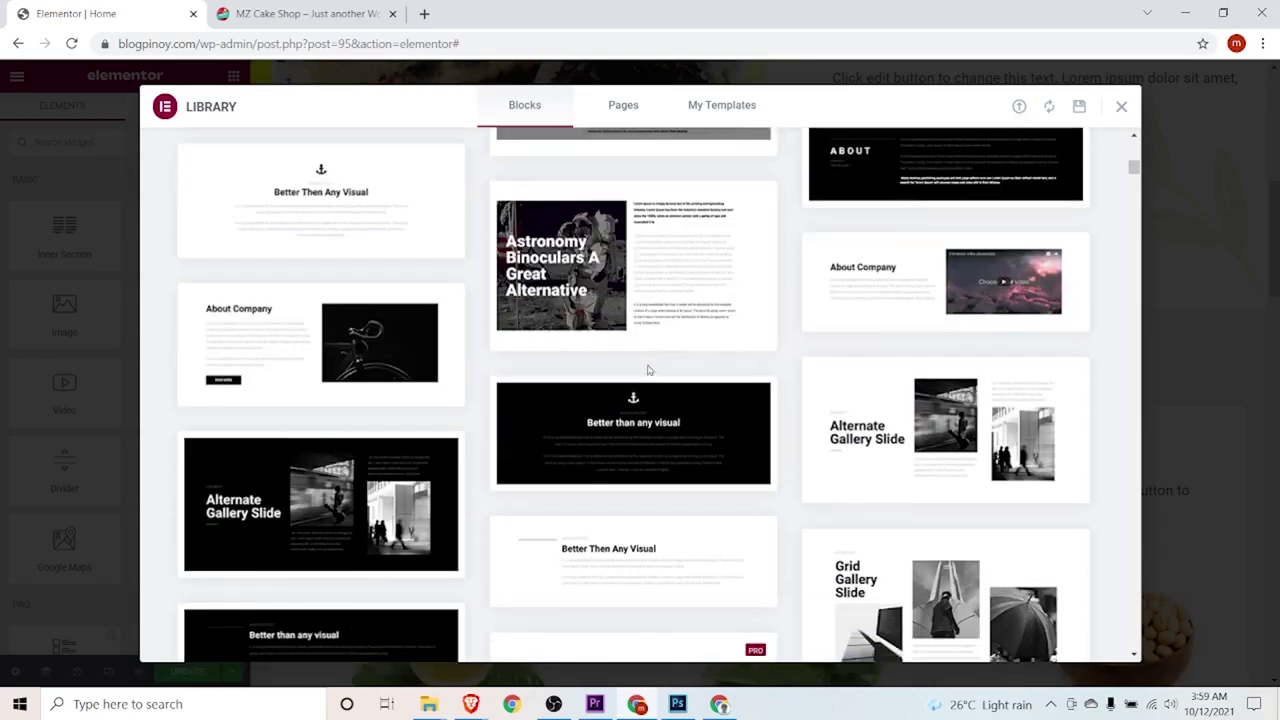
{"action": "scroll", "coordinate": [645, 330], "scroll_direction": "up", "scroll_amount": 1}
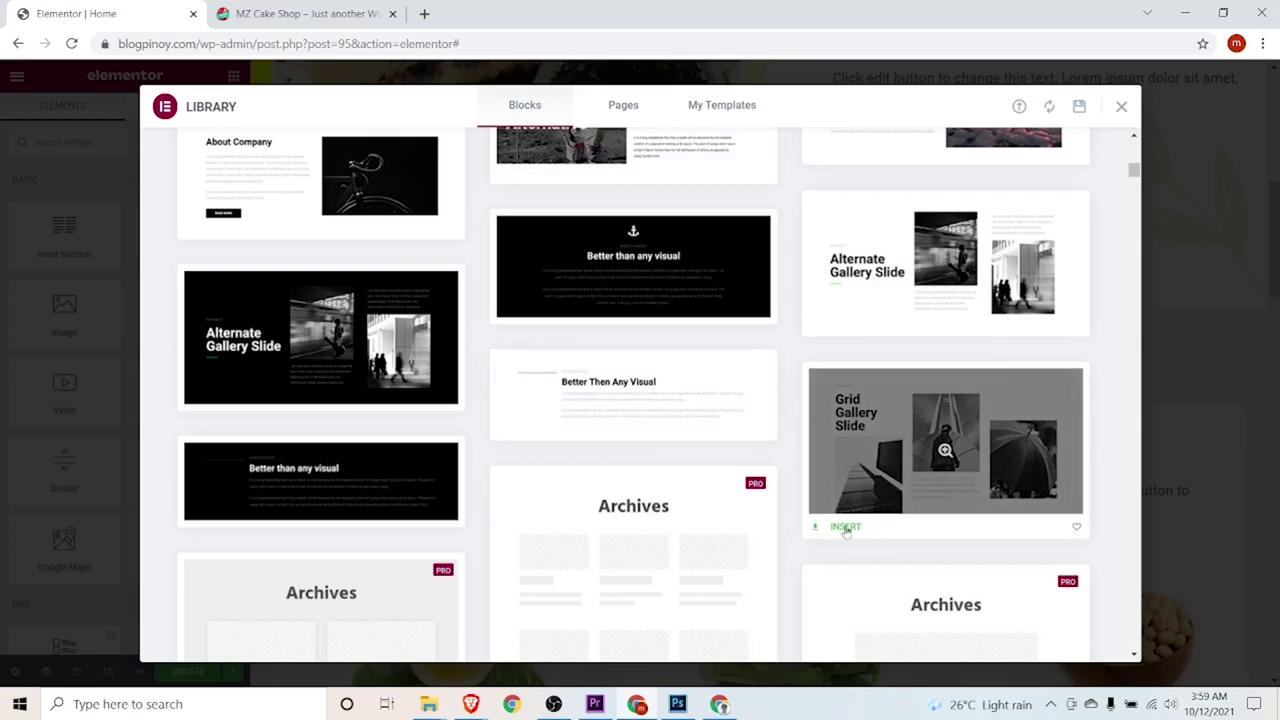
{"action": "left_click", "coordinate": [845, 528]}
{"action": "left_click", "coordinate": [641, 403]}
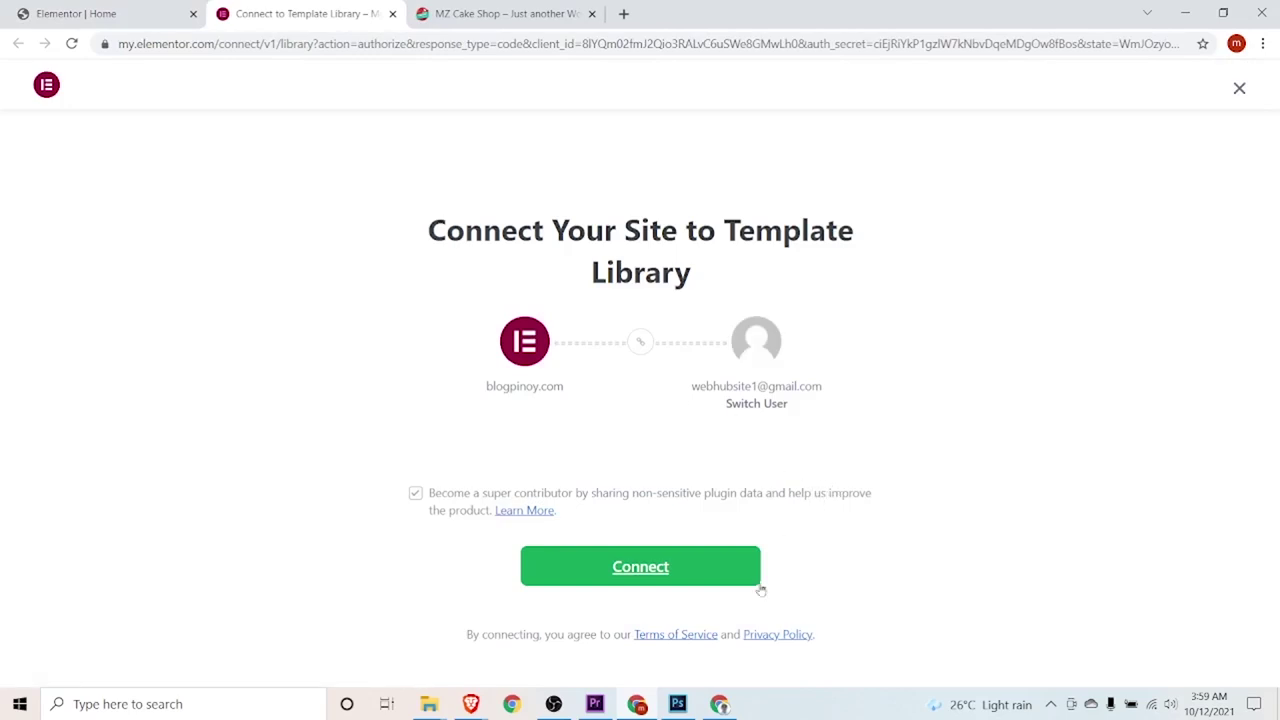
{"action": "left_click", "coordinate": [705, 585]}
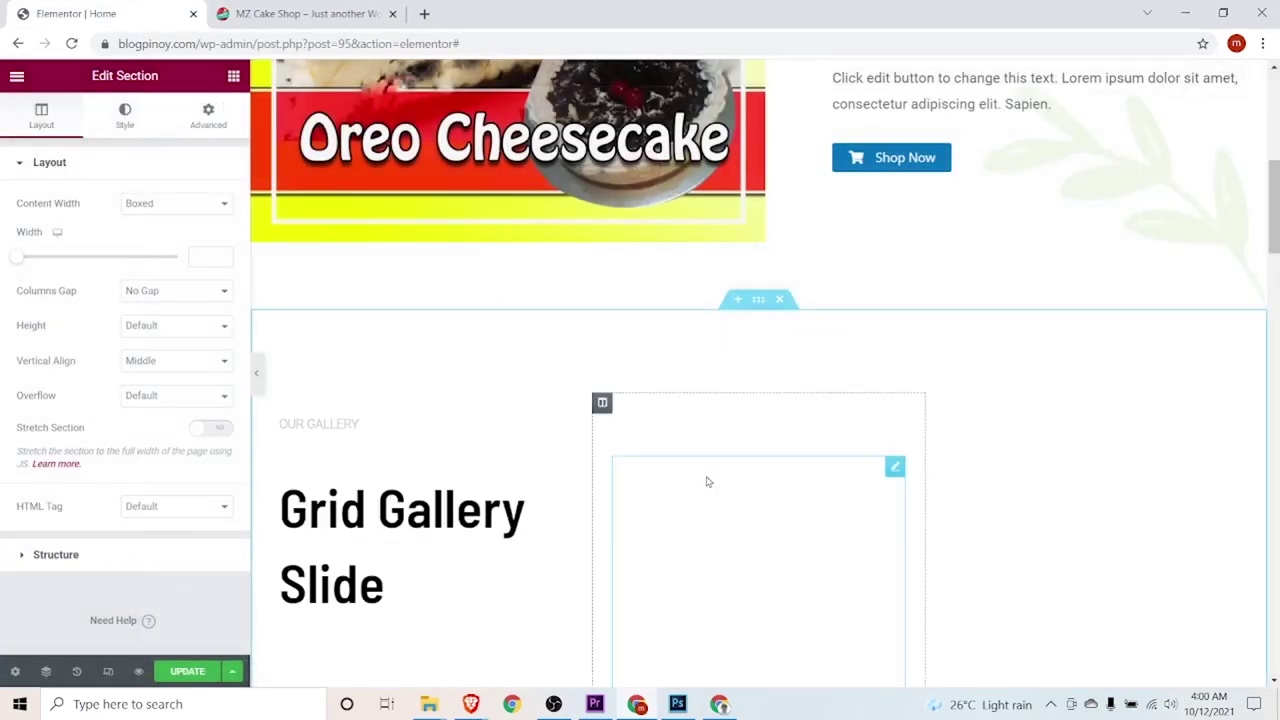
Step: Change the gallery heading from 'Grid Gallery Slide' to 'Hello Cakes'
{"action": "scroll", "coordinate": [866, 436], "scroll_direction": "down", "scroll_amount": 3}
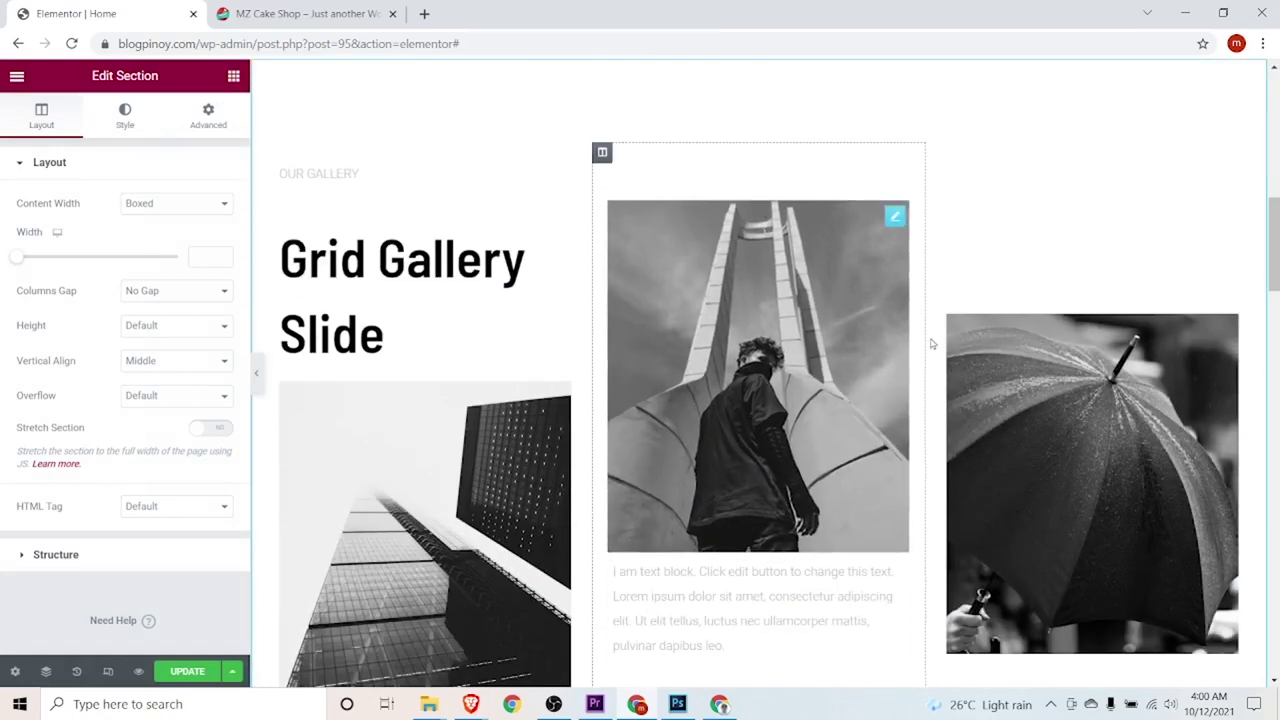
{"action": "scroll", "coordinate": [929, 343], "scroll_direction": "down", "scroll_amount": 3}
{"action": "scroll", "coordinate": [727, 547], "scroll_direction": "up", "scroll_amount": 5}
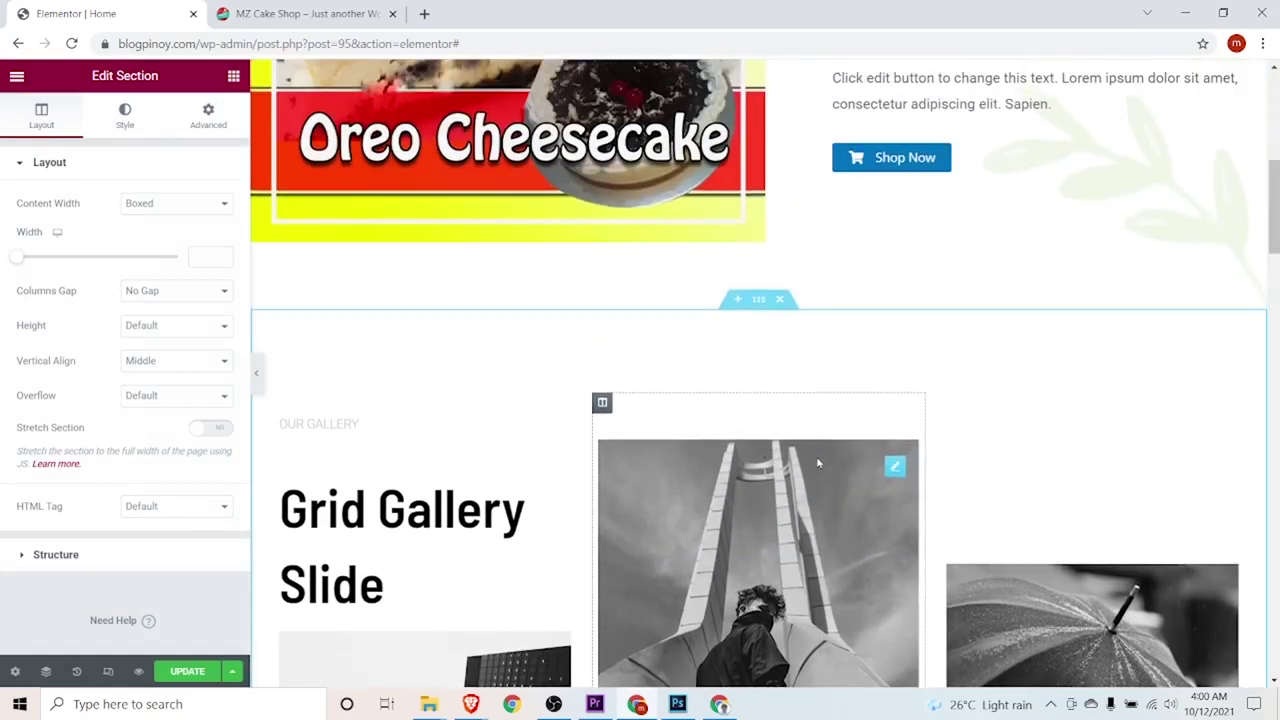
{"action": "scroll", "coordinate": [797, 478], "scroll_direction": "down", "scroll_amount": 3}
{"action": "left_click", "coordinate": [408, 197]}
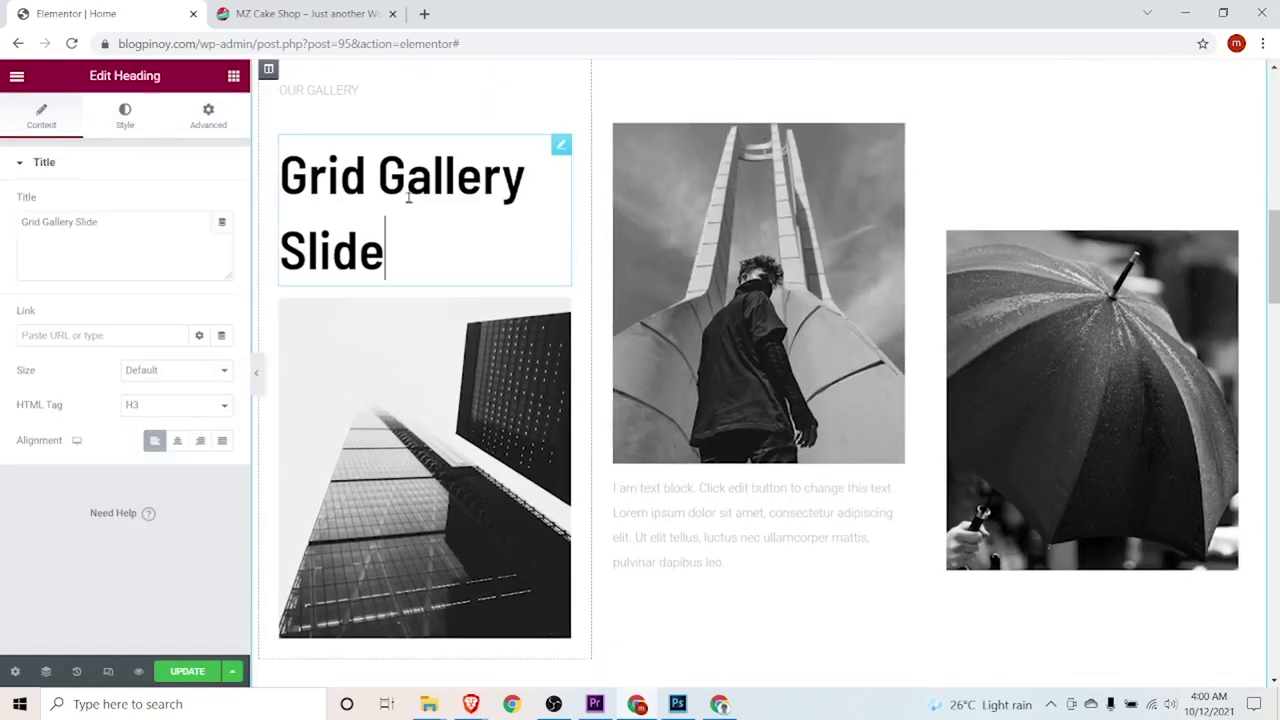
{"action": "triple_click", "coordinate": [395, 273]}
{"action": "left_click", "coordinate": [233, 75]}
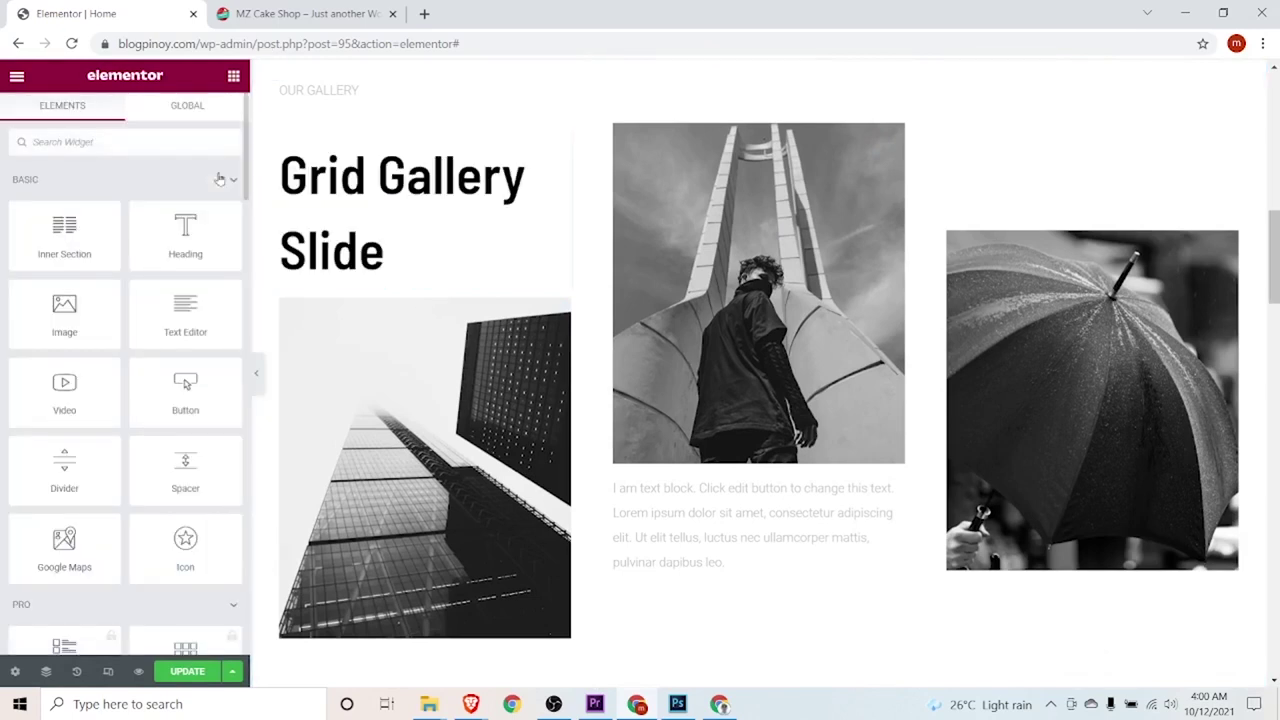
{"action": "type", "text": "Hello"}
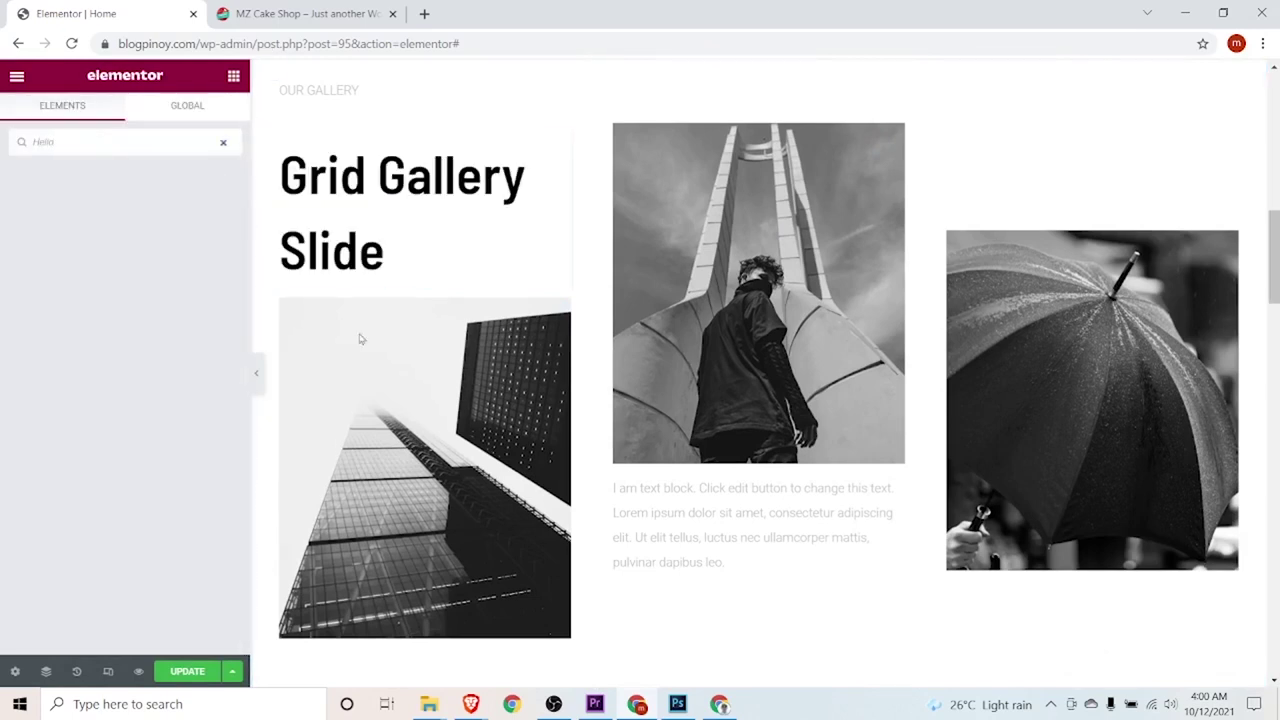
{"action": "left_click", "coordinate": [389, 240]}
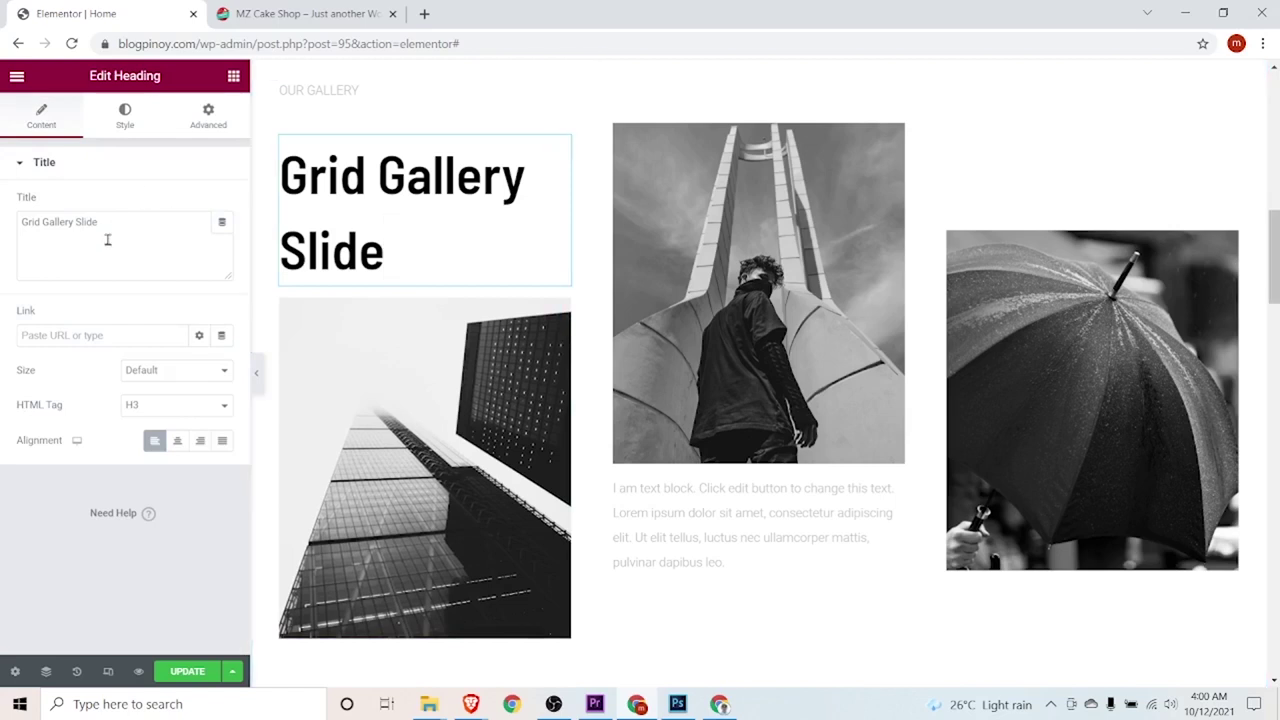
{"action": "left_click_drag", "start_coordinate": [106, 240], "coordinate": [3, 241]}
{"action": "type", "text": "Hello Cakes"}
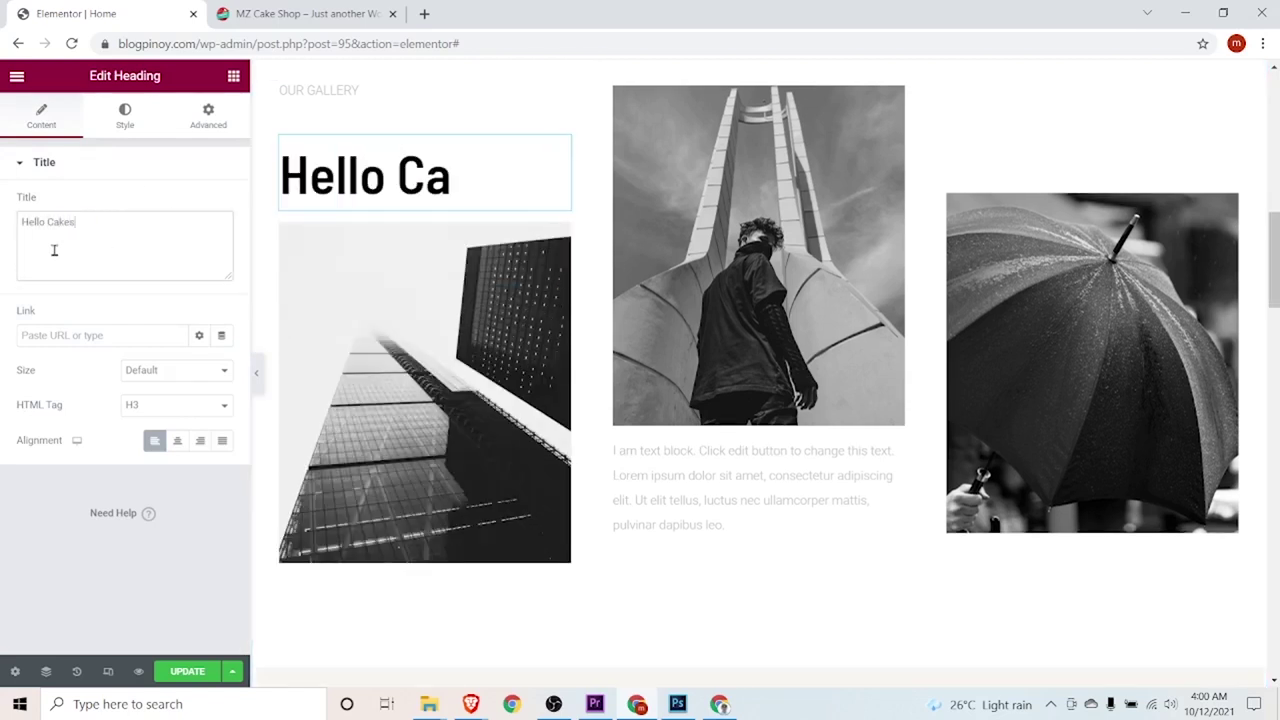
{"action": "left_click", "coordinate": [493, 306]}
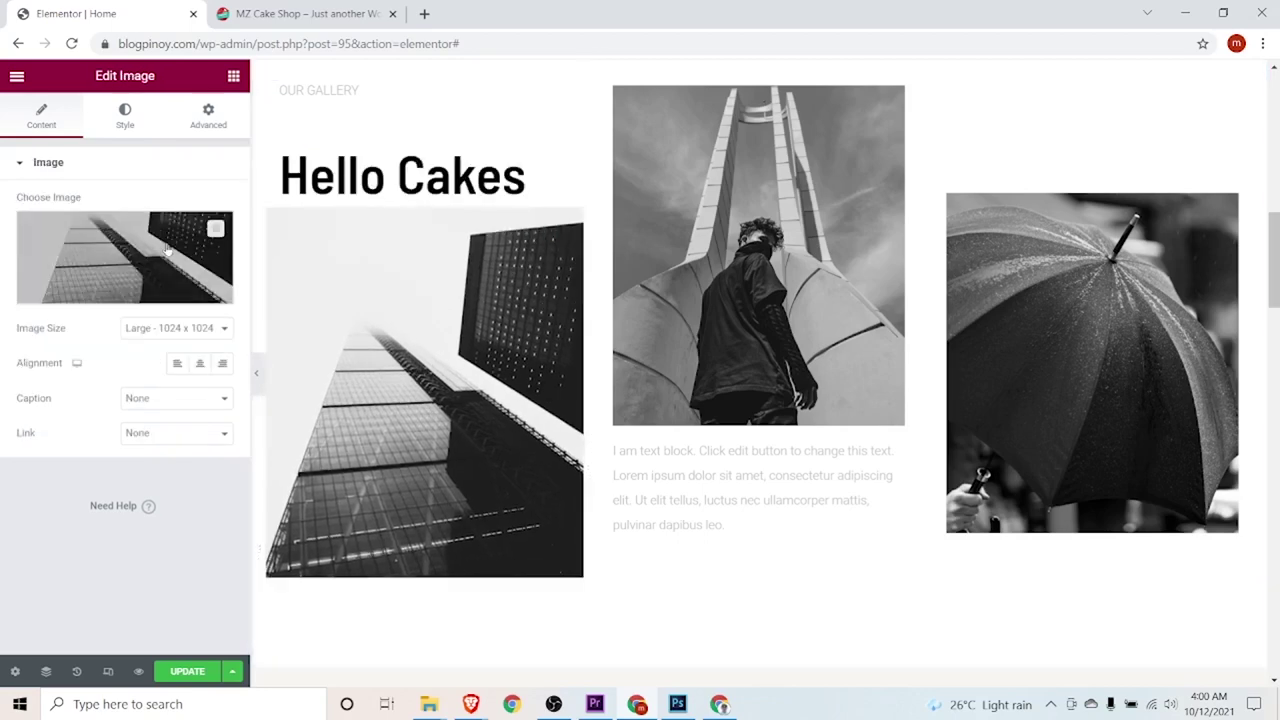
Step: Replace the first two gallery photos with the Medium Heart and 8" Round Choco cake images
{"action": "left_click", "coordinate": [167, 250]}
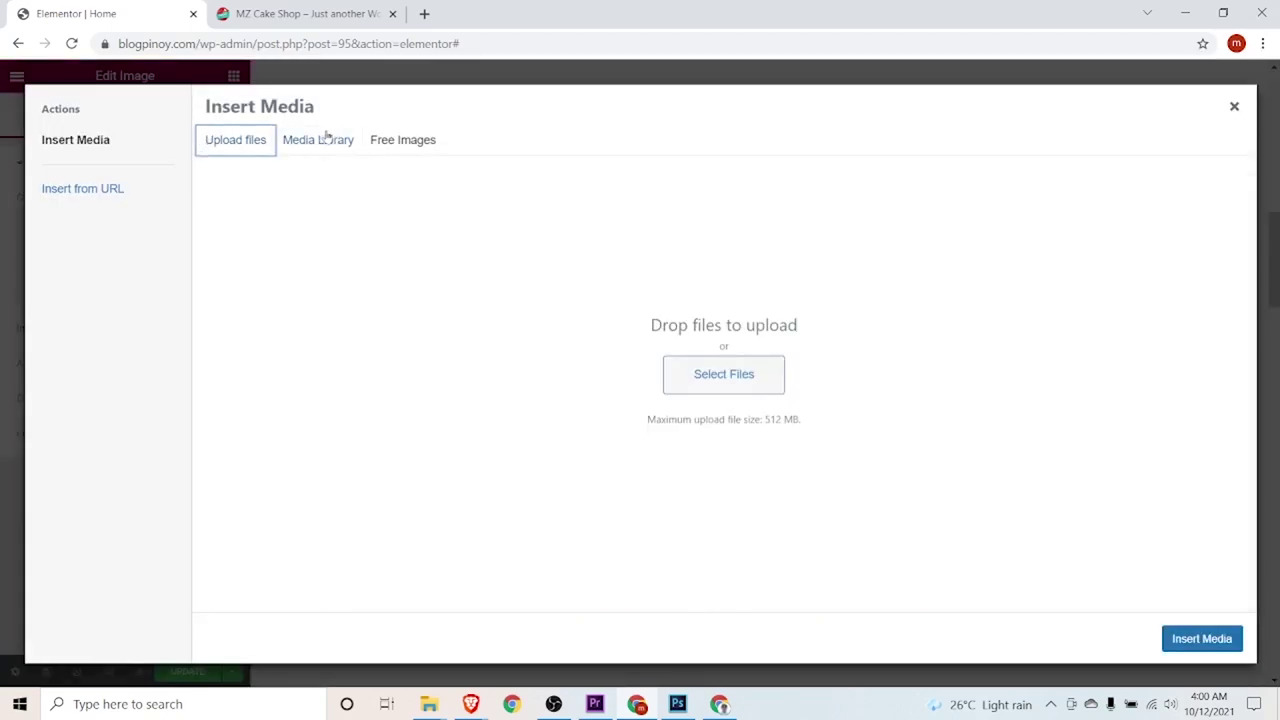
{"action": "left_click", "coordinate": [325, 137]}
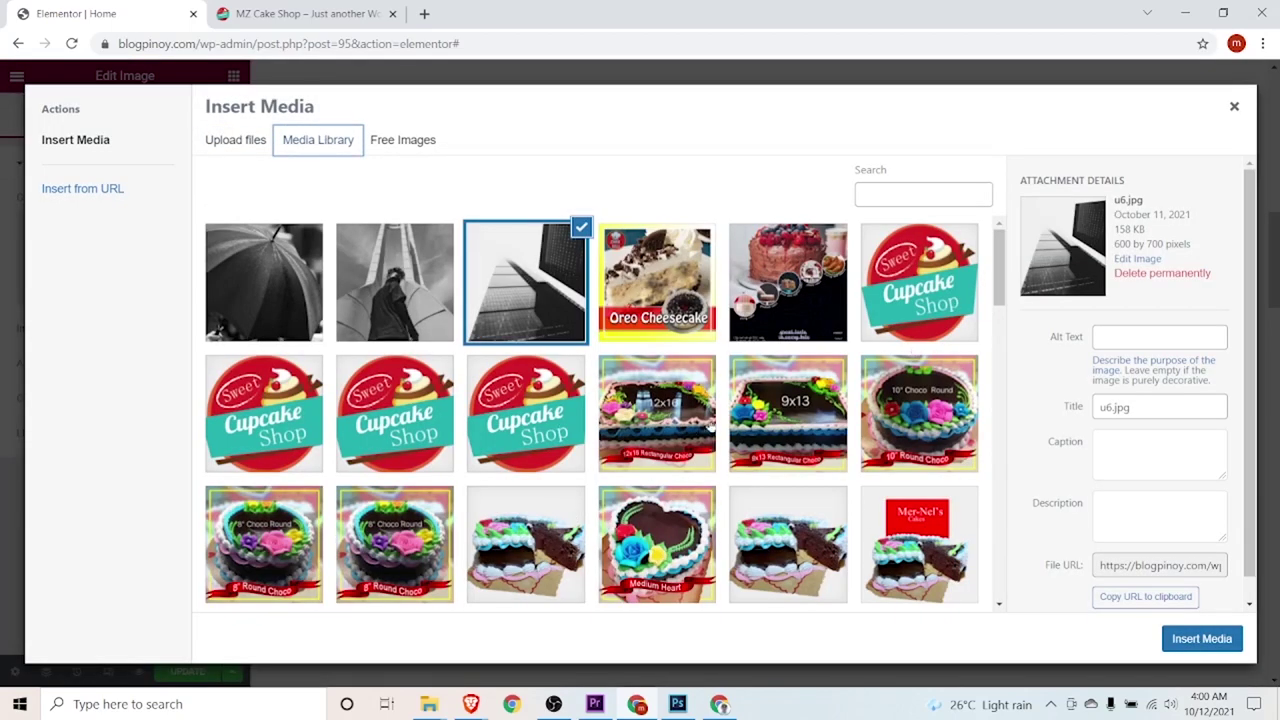
{"action": "scroll", "coordinate": [710, 425], "scroll_direction": "down", "scroll_amount": 1}
{"action": "left_click", "coordinate": [654, 463]}
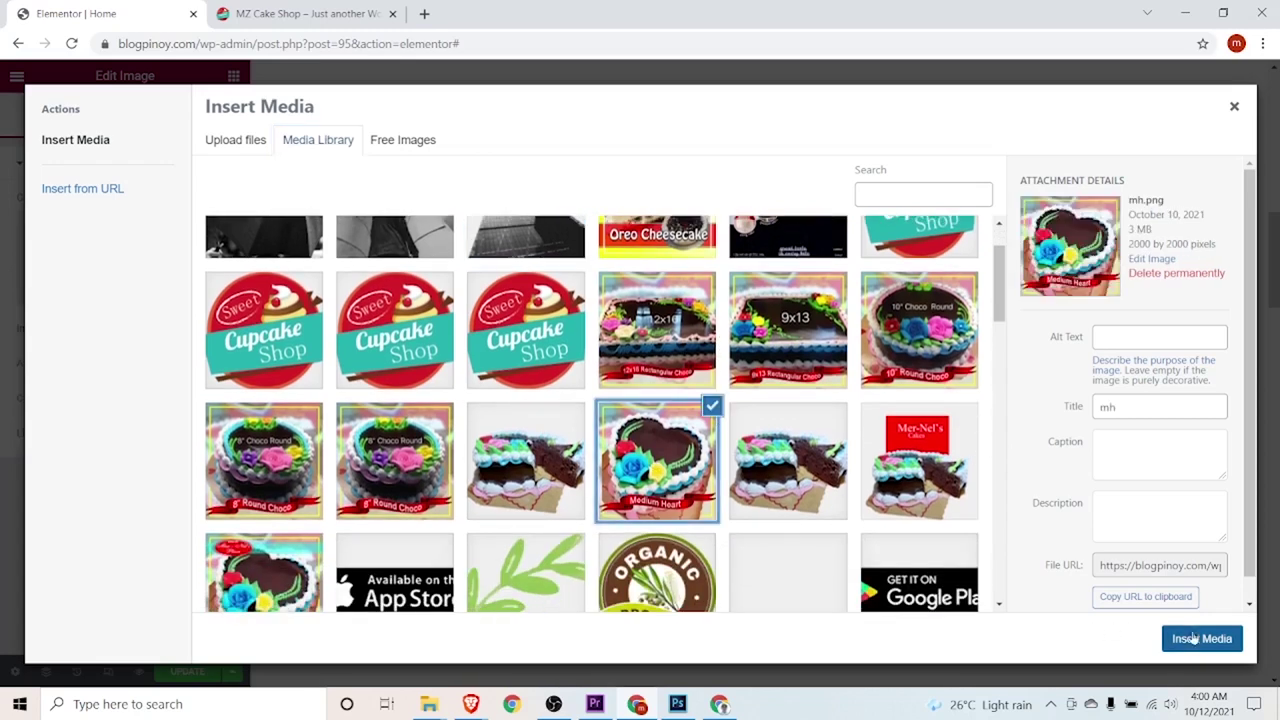
{"action": "left_click", "coordinate": [1200, 638]}
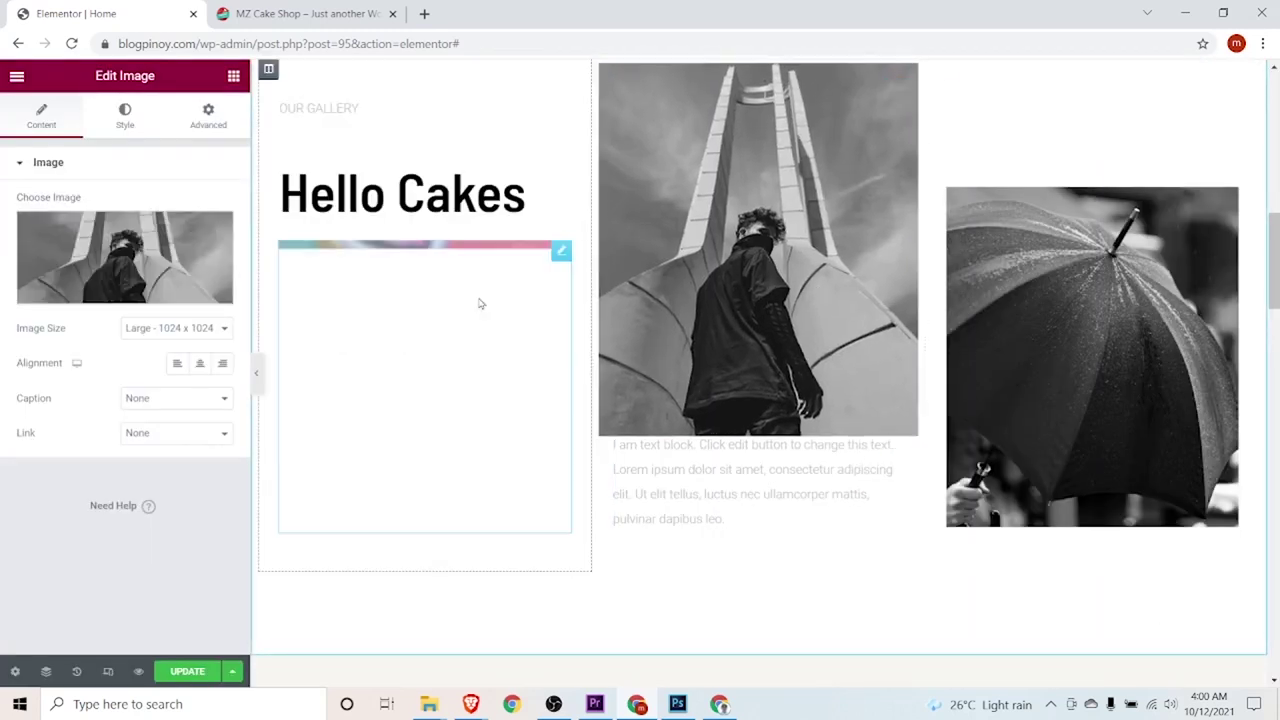
{"action": "left_click", "coordinate": [150, 270]}
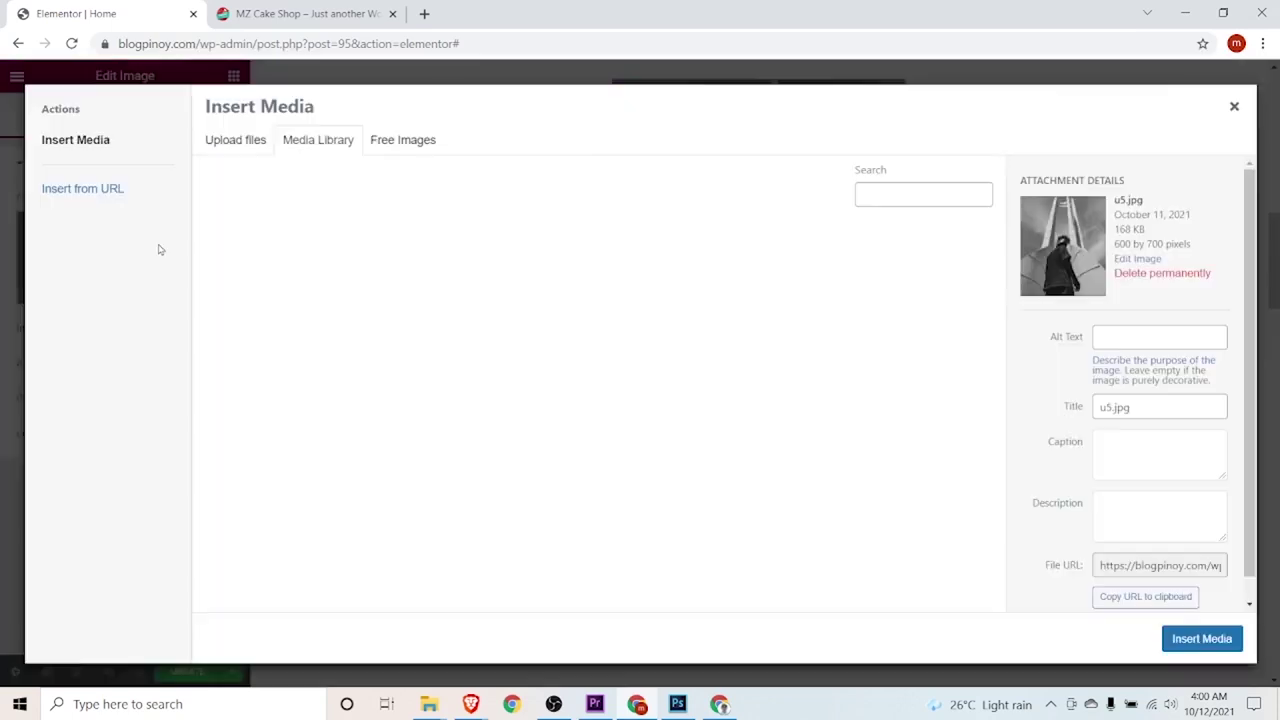
{"action": "scroll", "coordinate": [870, 538], "scroll_direction": "down", "scroll_amount": 2}
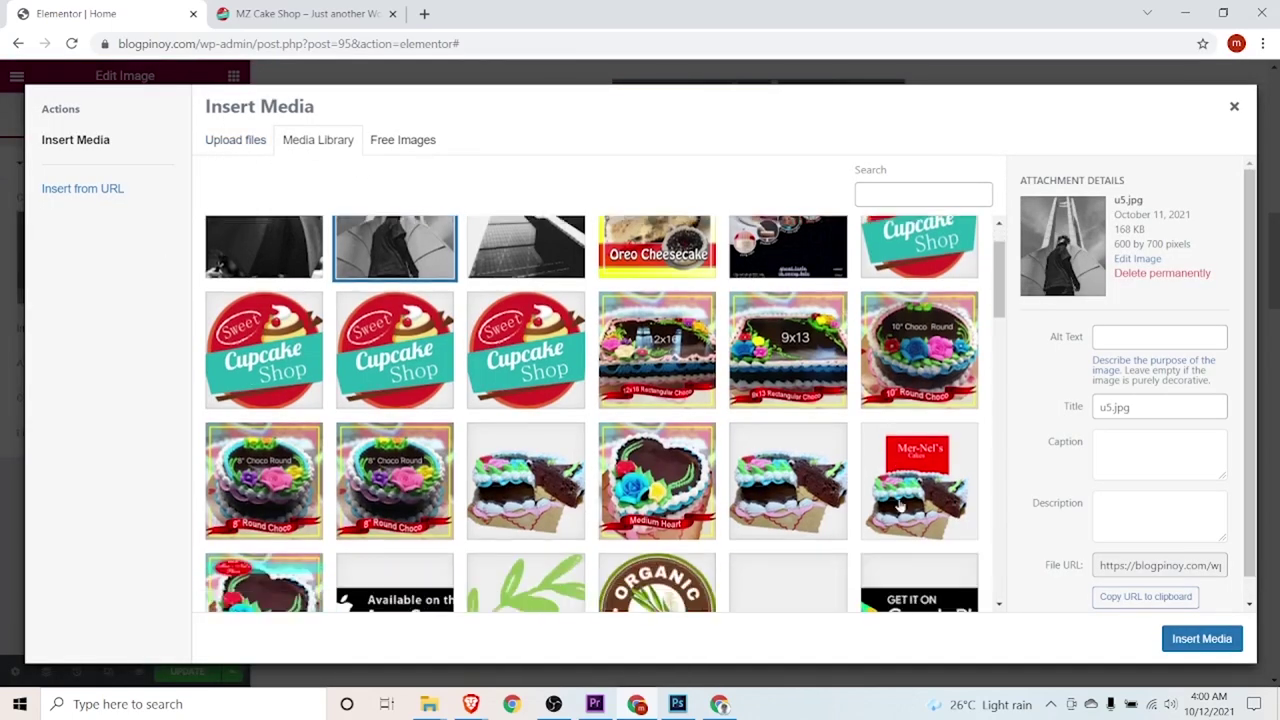
{"action": "left_click", "coordinate": [408, 392]}
{"action": "left_click", "coordinate": [1200, 640]}
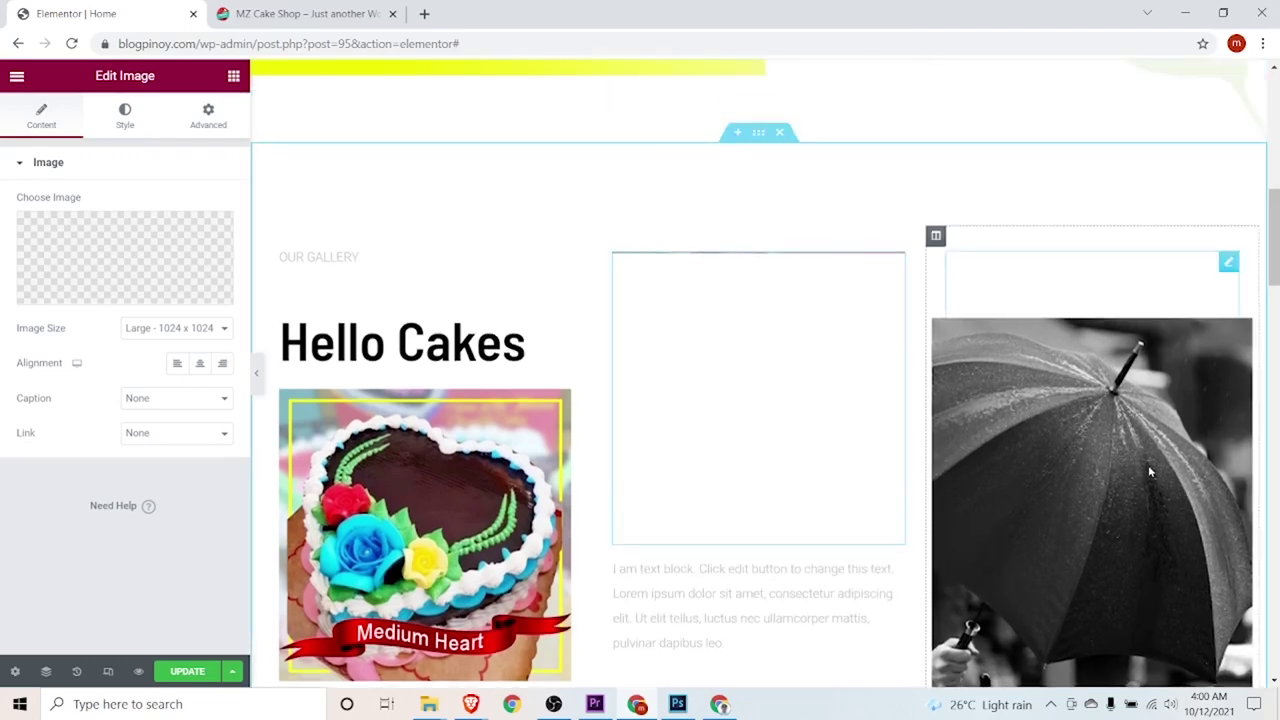
Step: Replace the umbrella photo with the 9x13 Rectangular Choco cake image
{"action": "left_click", "coordinate": [133, 247]}
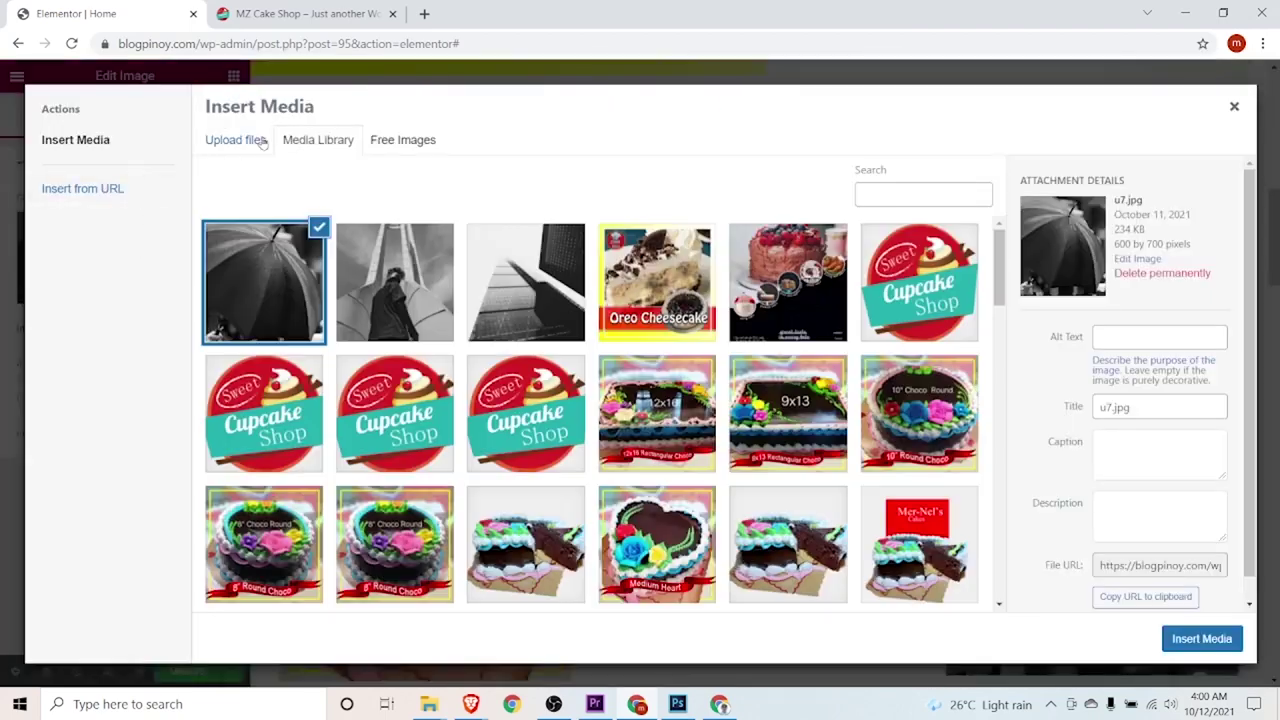
{"action": "left_click", "coordinate": [250, 140]}
{"action": "left_click", "coordinate": [312, 145]}
{"action": "scroll", "coordinate": [733, 358], "scroll_direction": "down", "scroll_amount": 1}
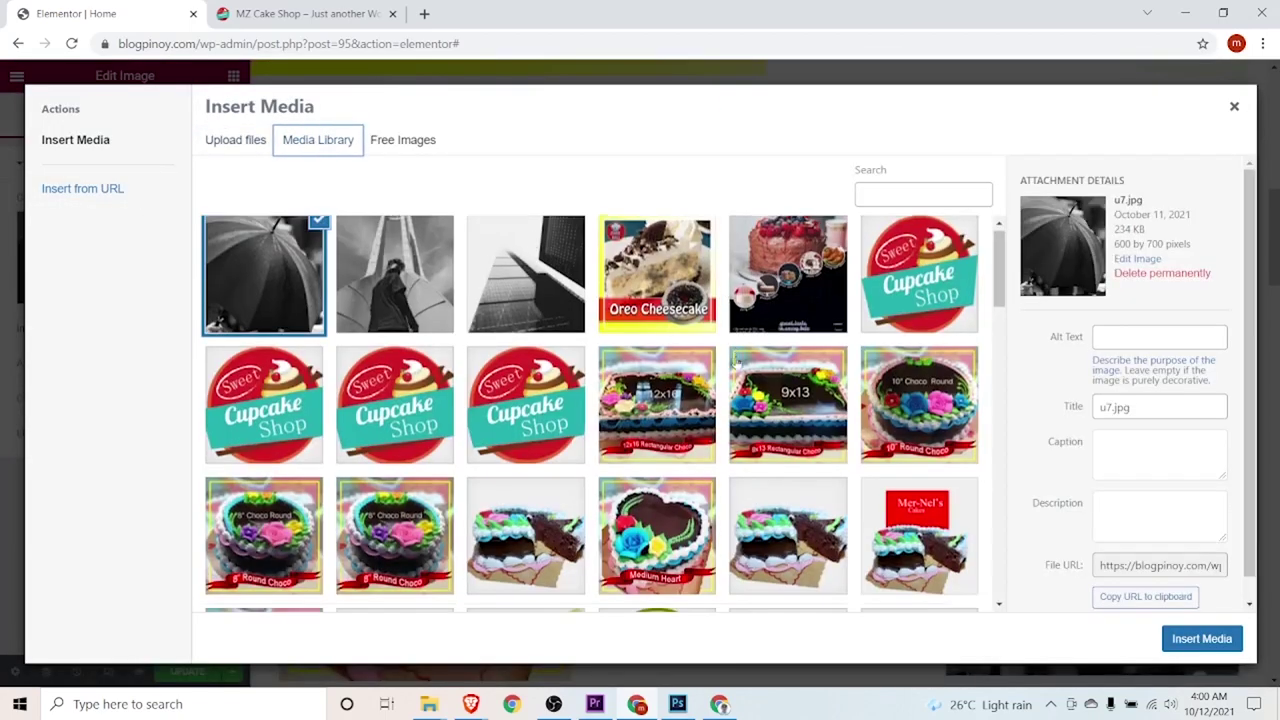
{"action": "left_click", "coordinate": [788, 330]}
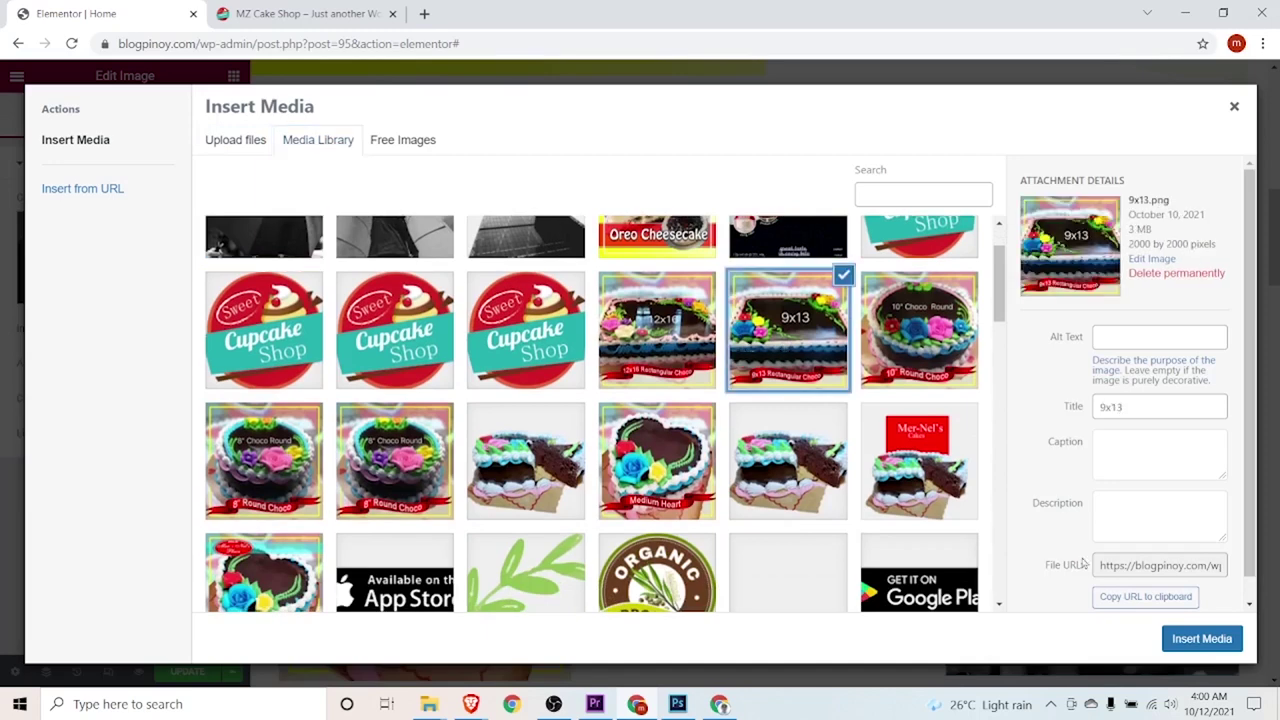
{"action": "left_click", "coordinate": [1196, 638]}
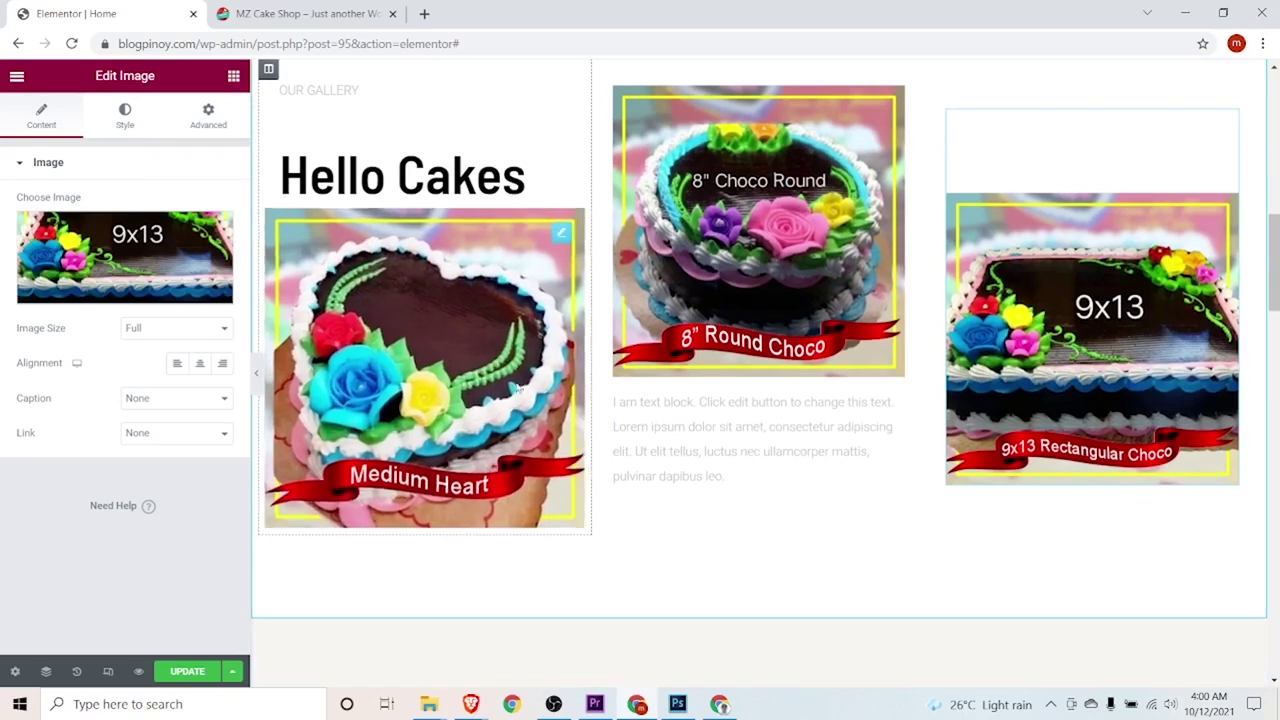
{"action": "scroll", "coordinate": [706, 420], "scroll_direction": "up", "scroll_amount": 1}
{"action": "left_click", "coordinate": [352, 178]}
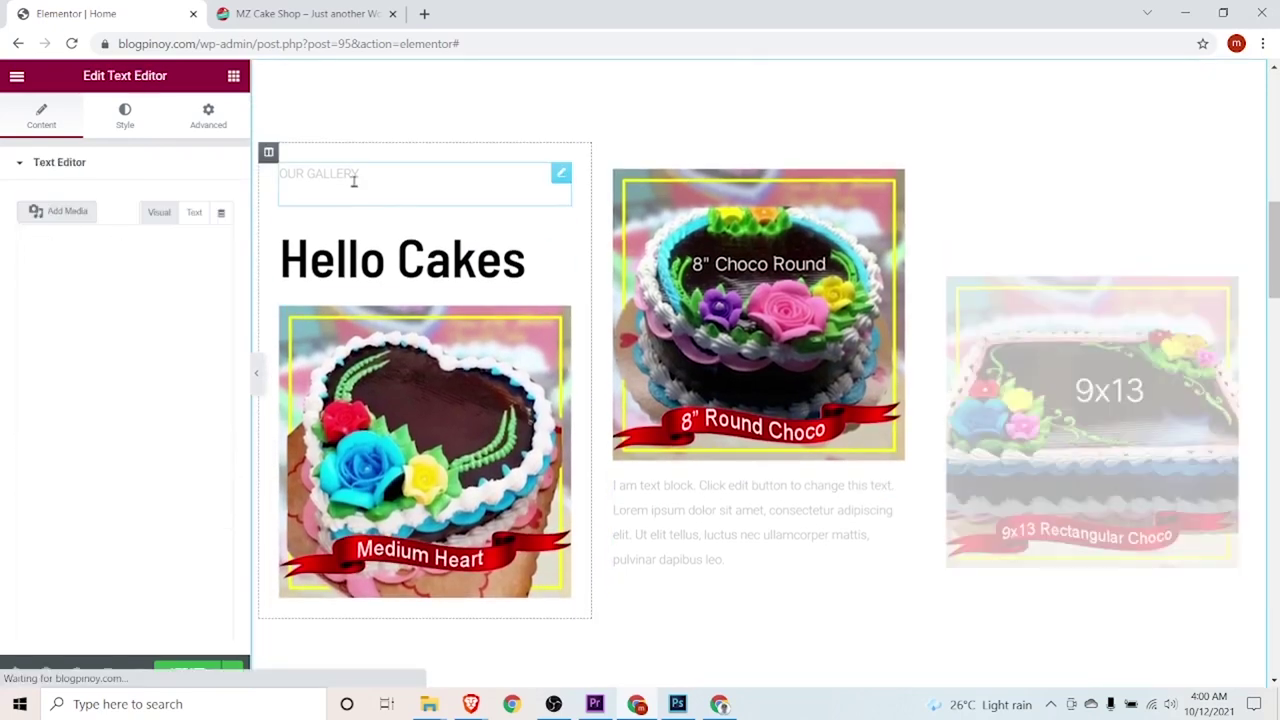
Step: Replace the placeholder under the middle cake with 'The Most famous chocolate cakes in Malvar Batangas'
{"action": "left_click", "coordinate": [750, 512]}
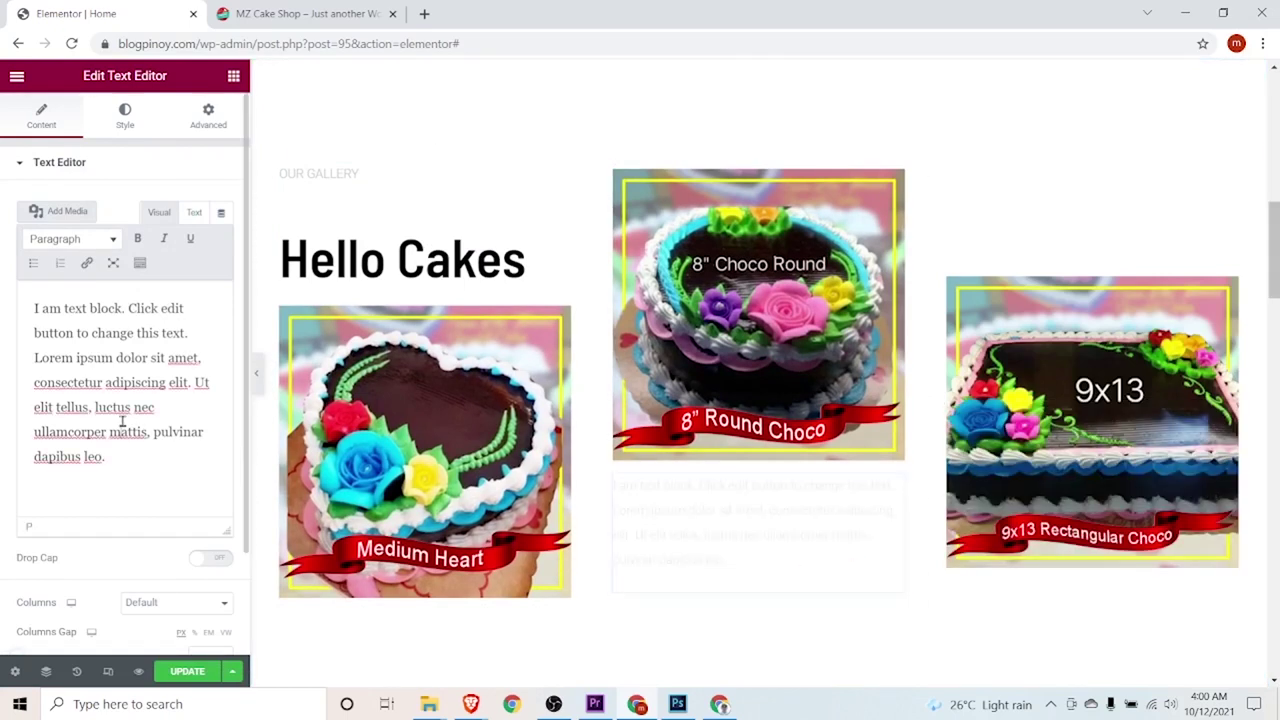
{"action": "left_click_drag", "start_coordinate": [126, 457], "coordinate": [2, 304]}
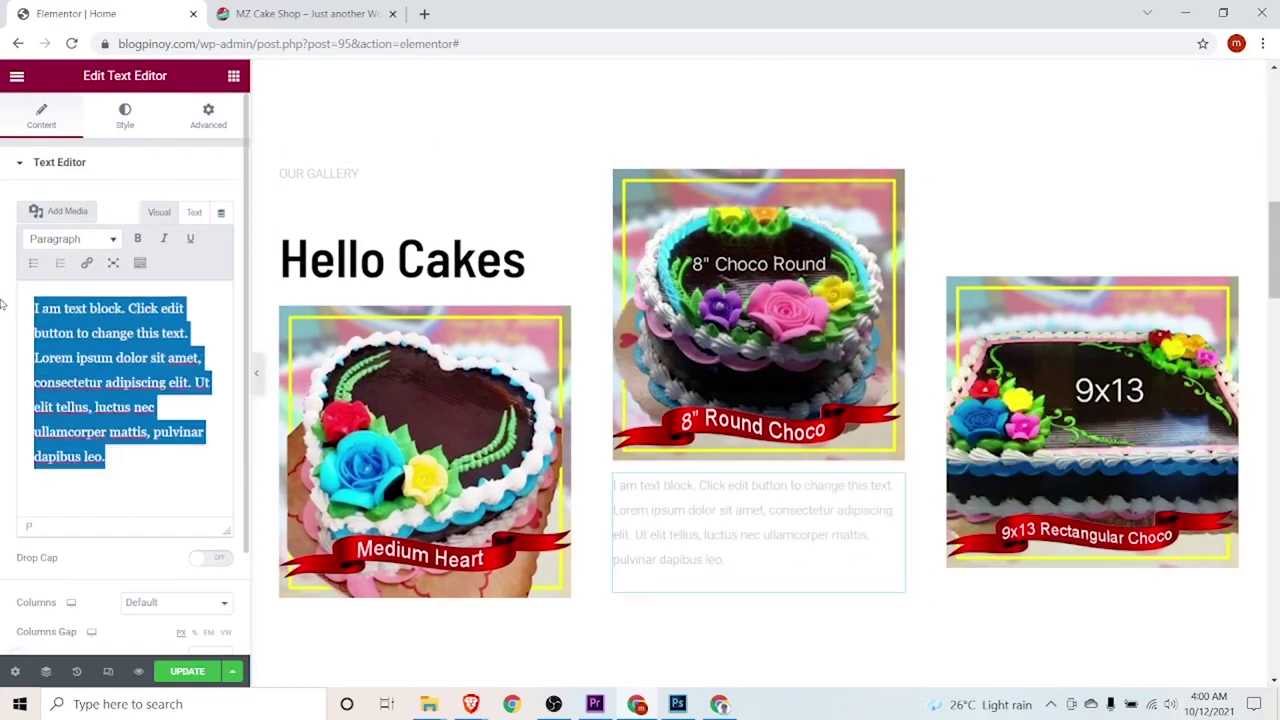
{"action": "key", "text": "BackSpace"}
{"action": "type", "text": "Th"}
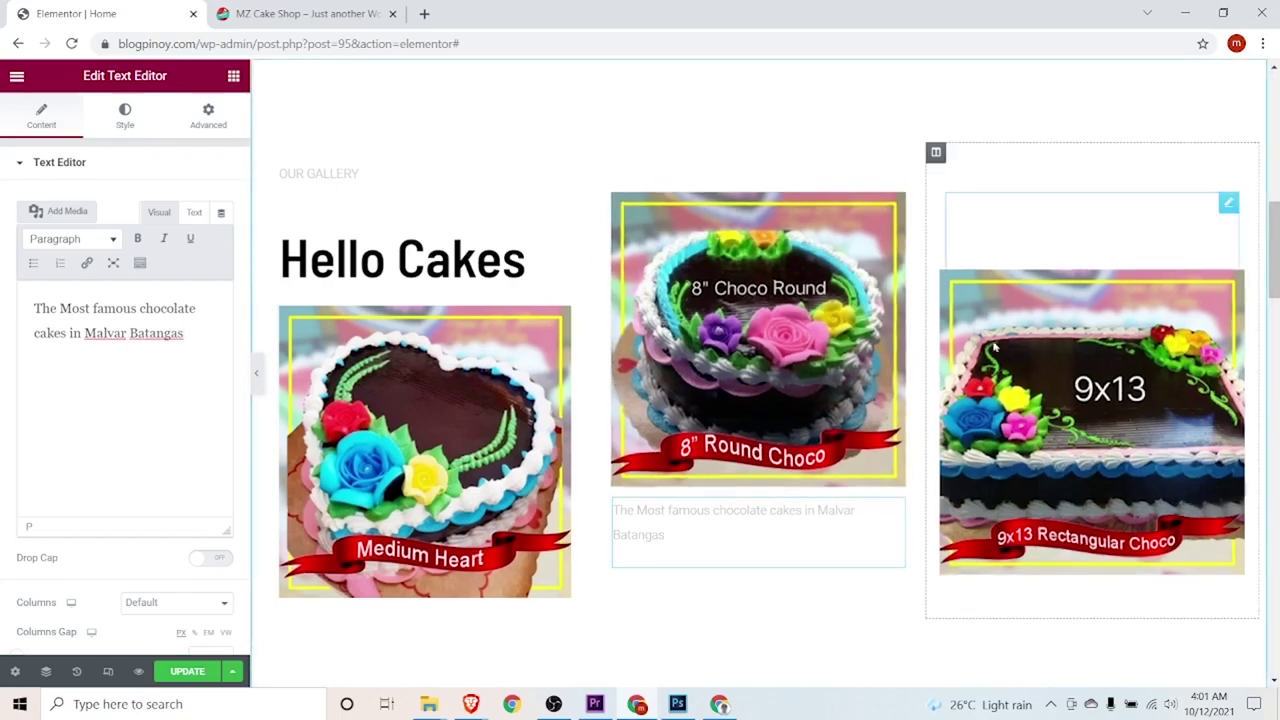
Step: Remove the Try It For Free, Trending Products and Featured Brands sections, leaving customer reviews
{"action": "scroll", "coordinate": [971, 380], "scroll_direction": "up", "scroll_amount": 3}
{"action": "scroll", "coordinate": [960, 360], "scroll_direction": "down", "scroll_amount": 2}
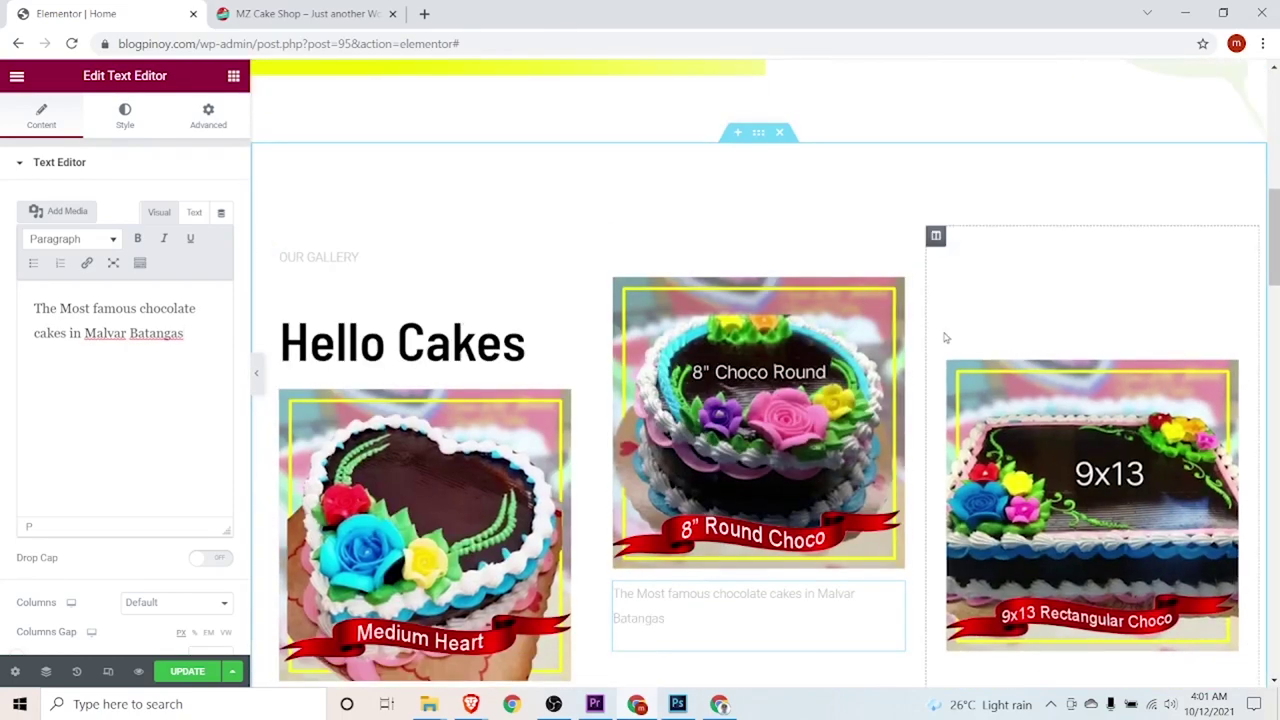
{"action": "scroll", "coordinate": [945, 338], "scroll_direction": "down", "scroll_amount": 5}
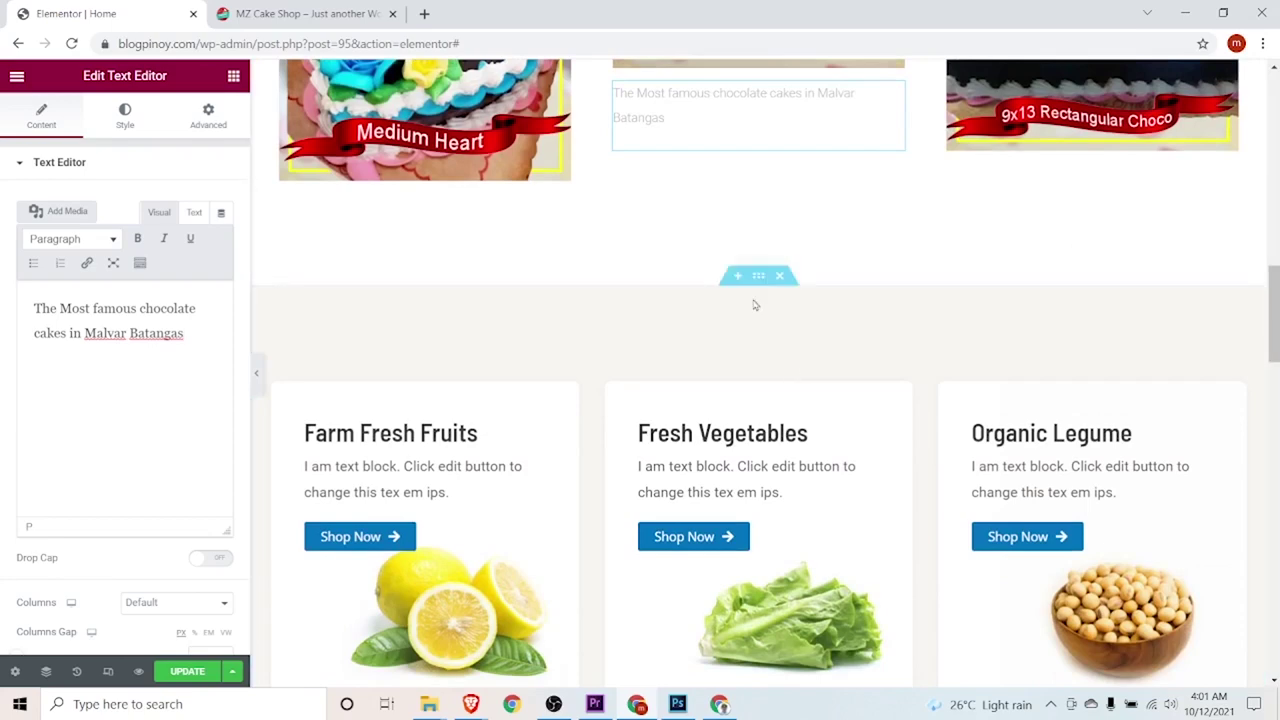
{"action": "scroll", "coordinate": [860, 425], "scroll_direction": "down", "scroll_amount": 3}
{"action": "scroll", "coordinate": [843, 434], "scroll_direction": "up", "scroll_amount": 2}
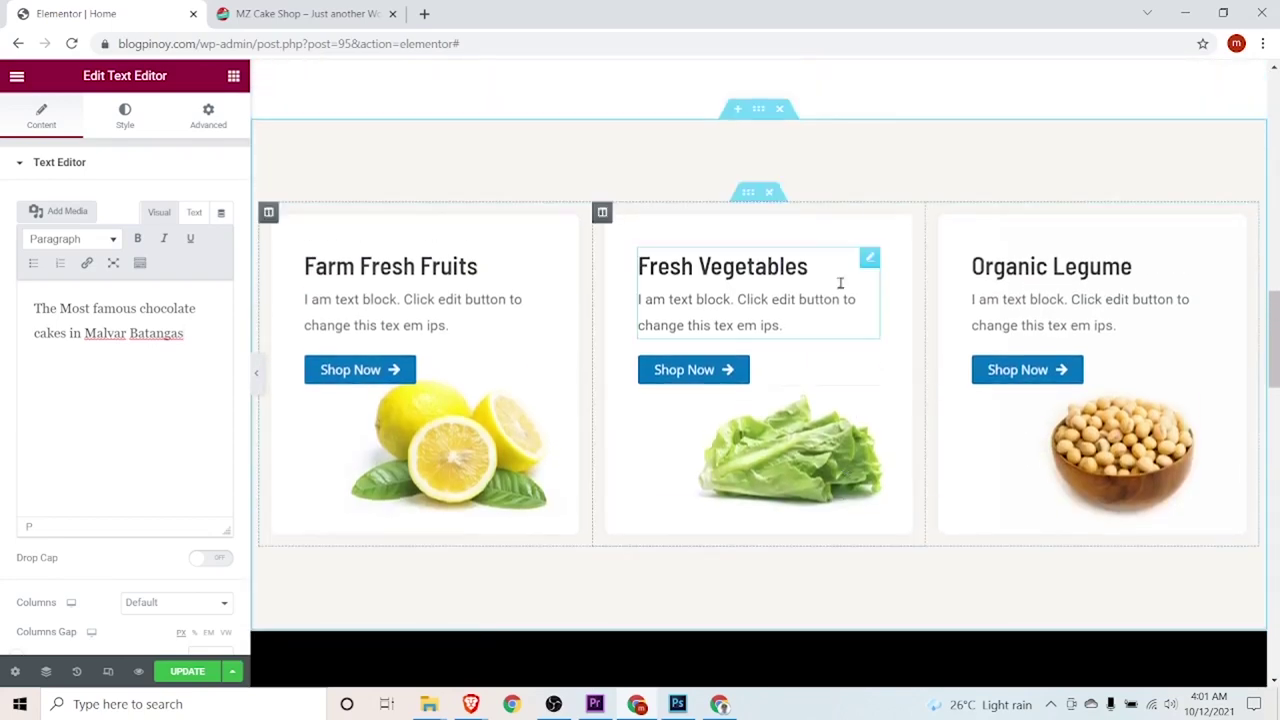
{"action": "scroll", "coordinate": [810, 290], "scroll_direction": "down", "scroll_amount": 5}
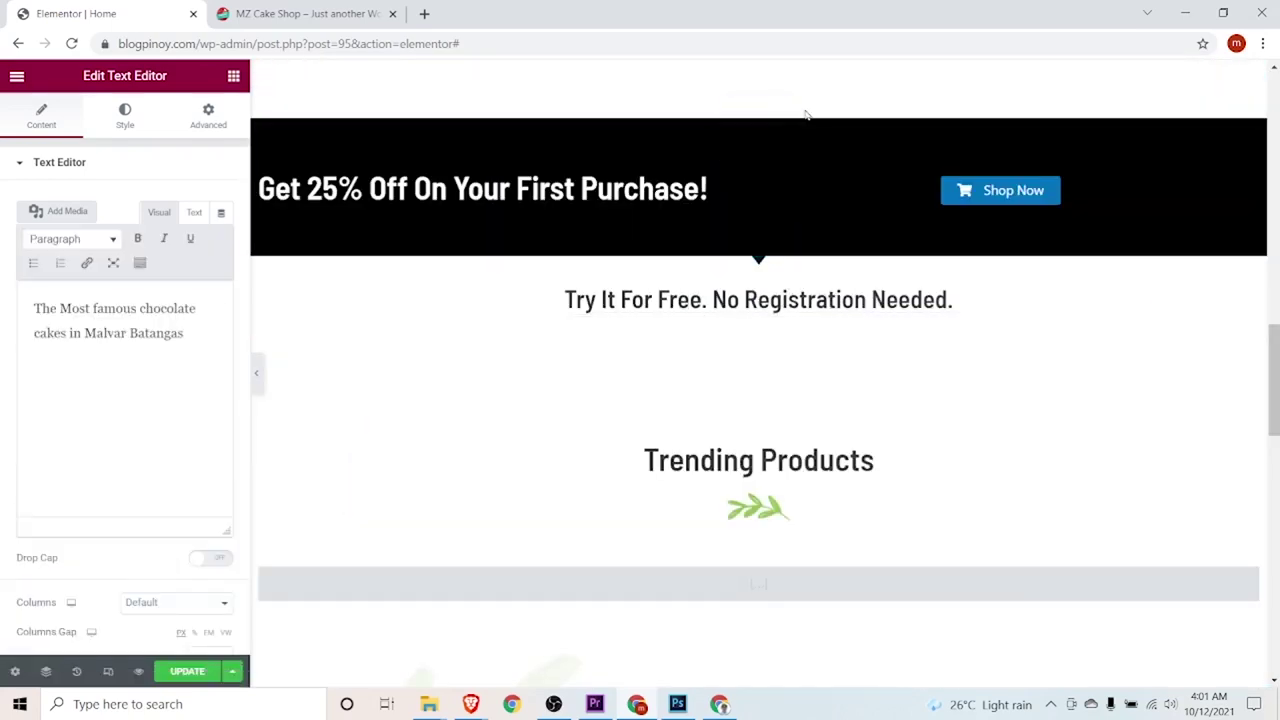
{"action": "scroll", "coordinate": [866, 323], "scroll_direction": "down", "scroll_amount": 1}
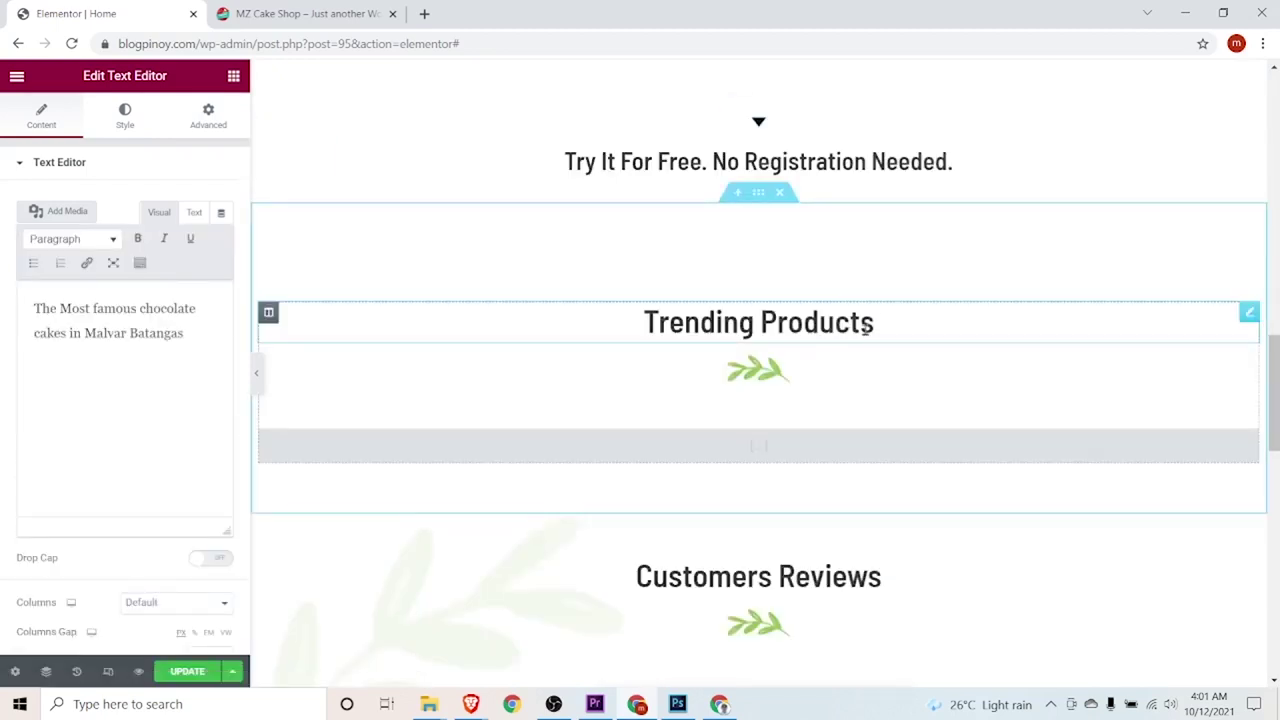
{"action": "left_click", "coordinate": [780, 108]}
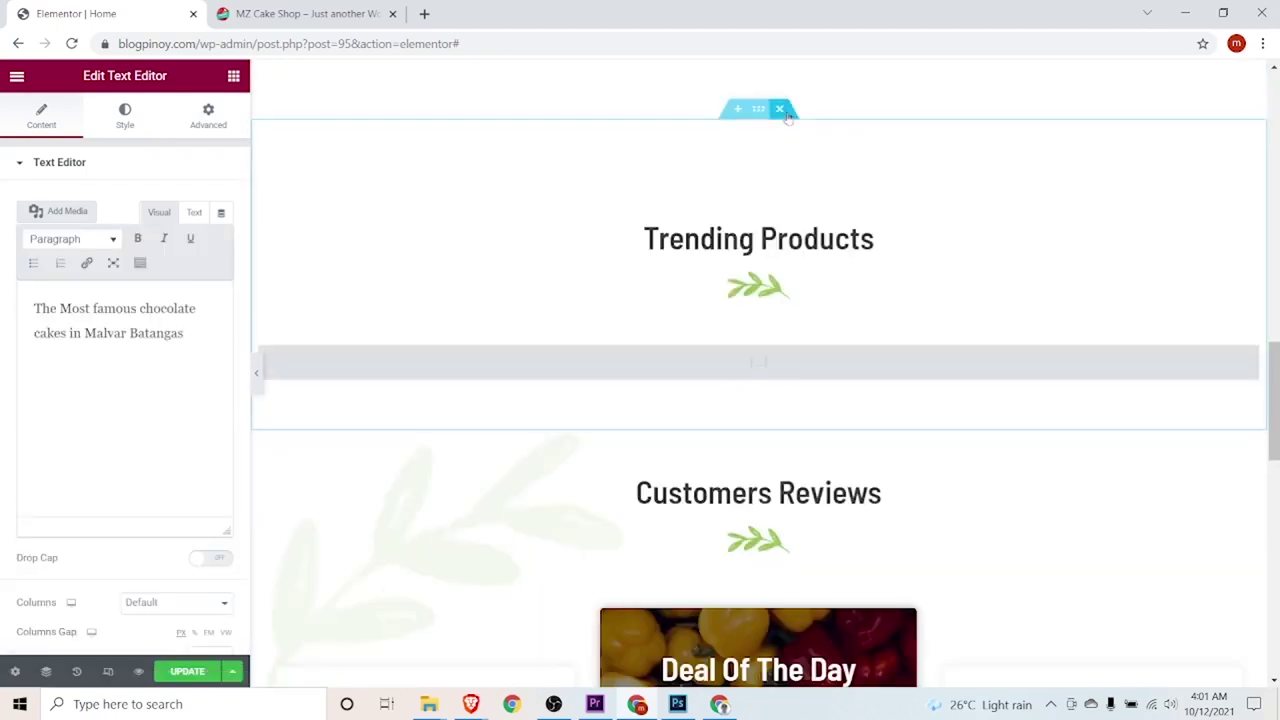
{"action": "left_click", "coordinate": [786, 112]}
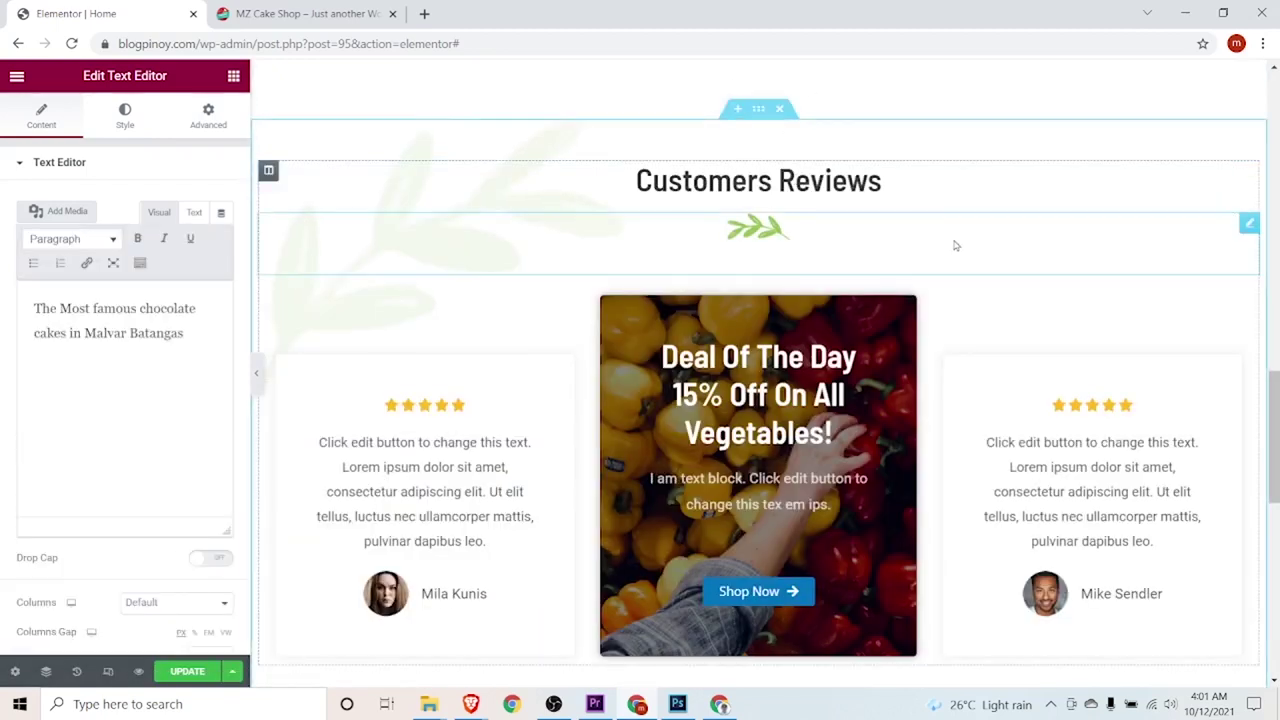
{"action": "scroll", "coordinate": [955, 246], "scroll_direction": "down", "scroll_amount": 3}
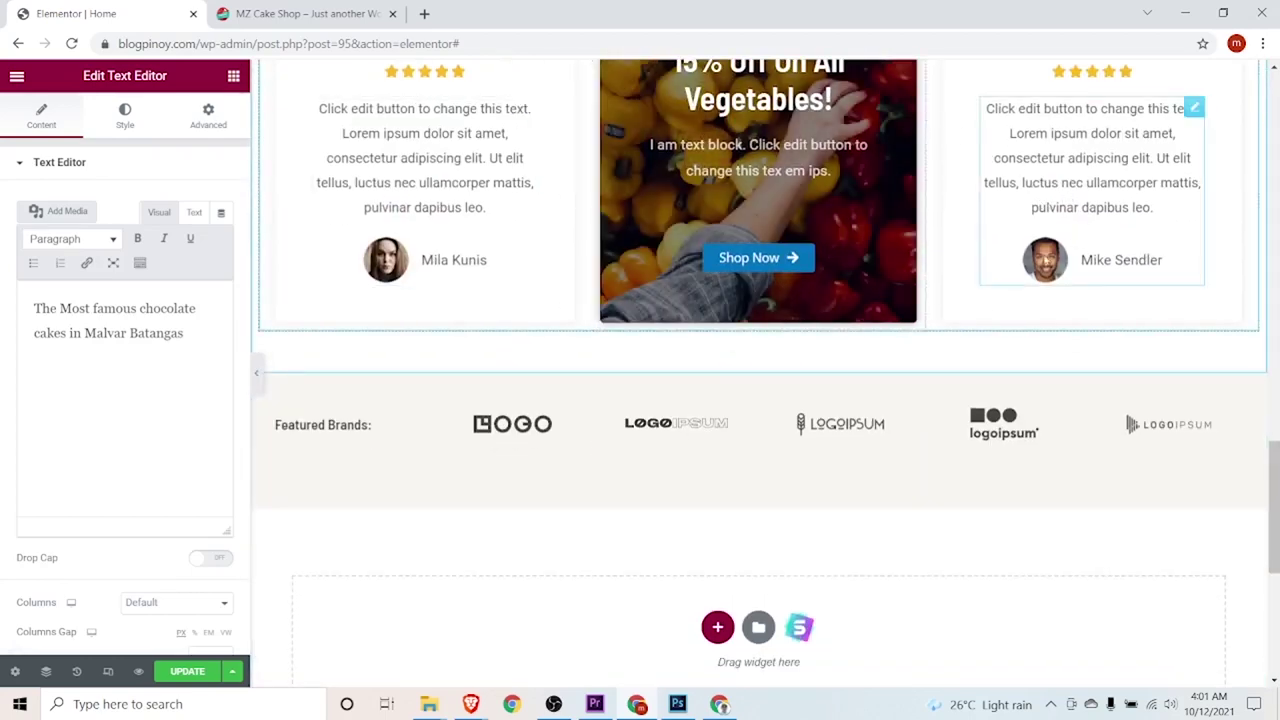
{"action": "scroll", "coordinate": [808, 386], "scroll_direction": "down", "scroll_amount": 2}
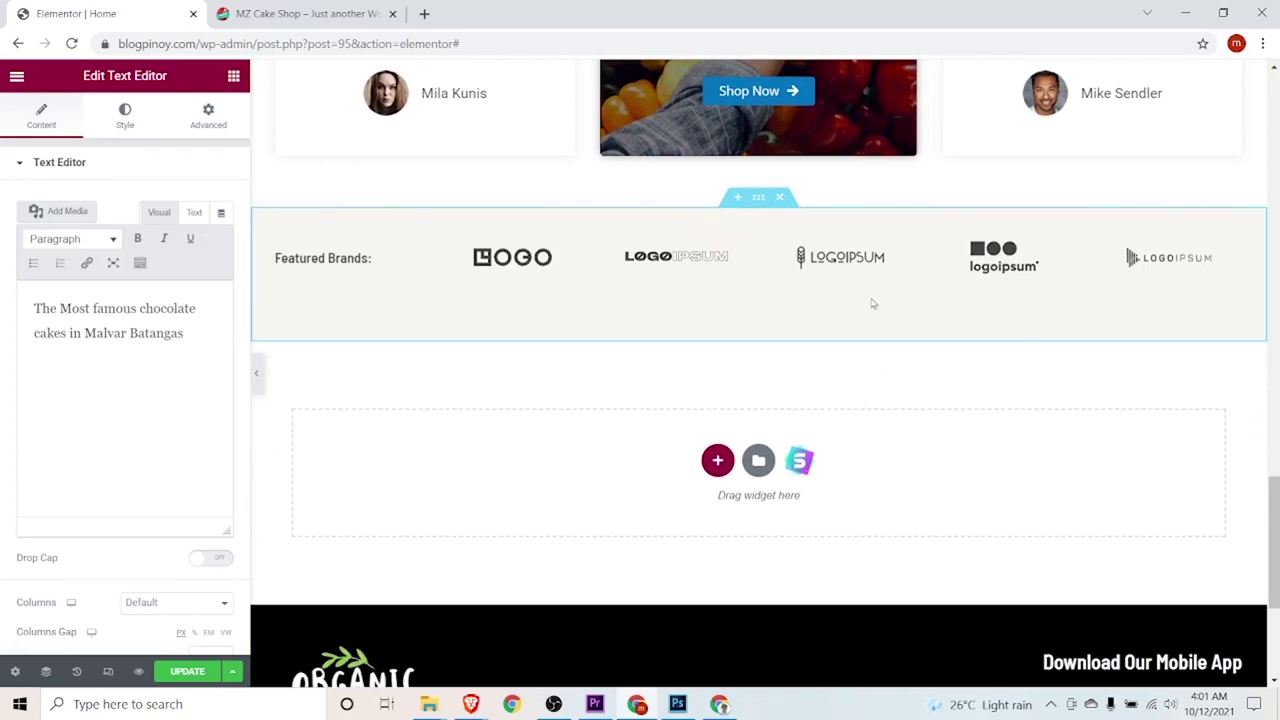
{"action": "left_click", "coordinate": [780, 197]}
{"action": "scroll", "coordinate": [793, 270], "scroll_direction": "up", "scroll_amount": 2}
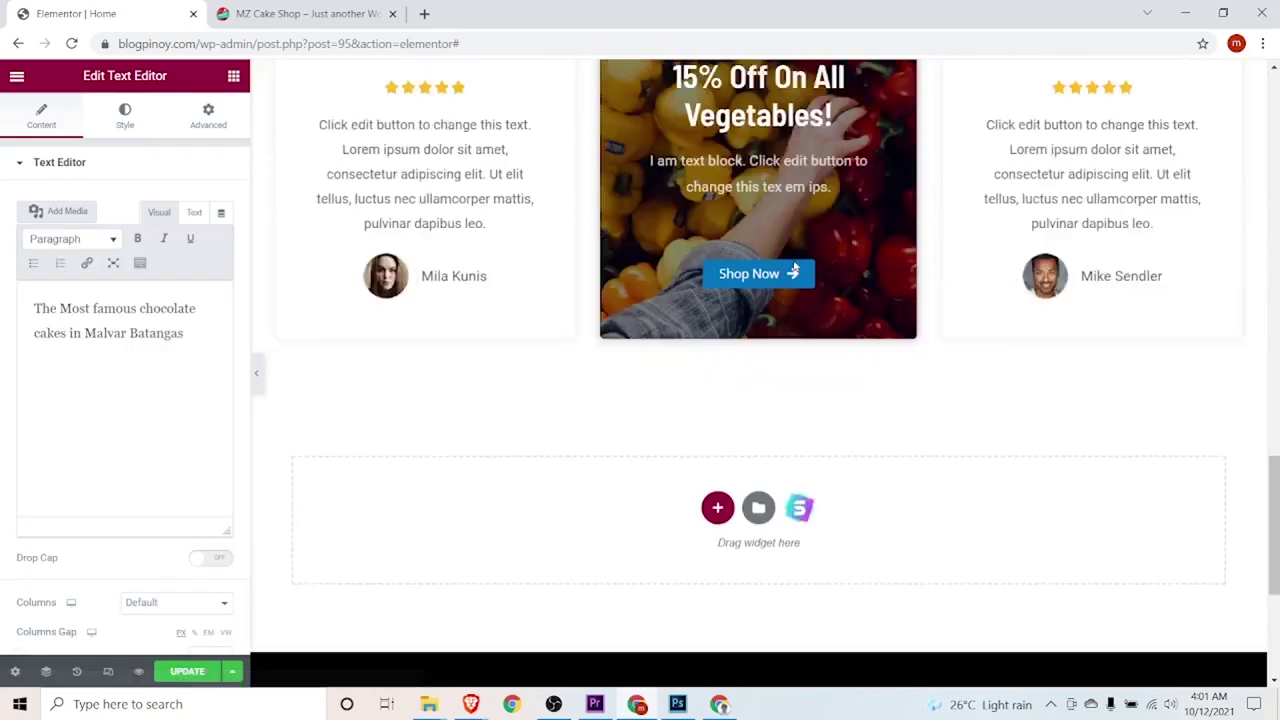
{"action": "scroll", "coordinate": [793, 270], "scroll_direction": "up", "scroll_amount": 6}
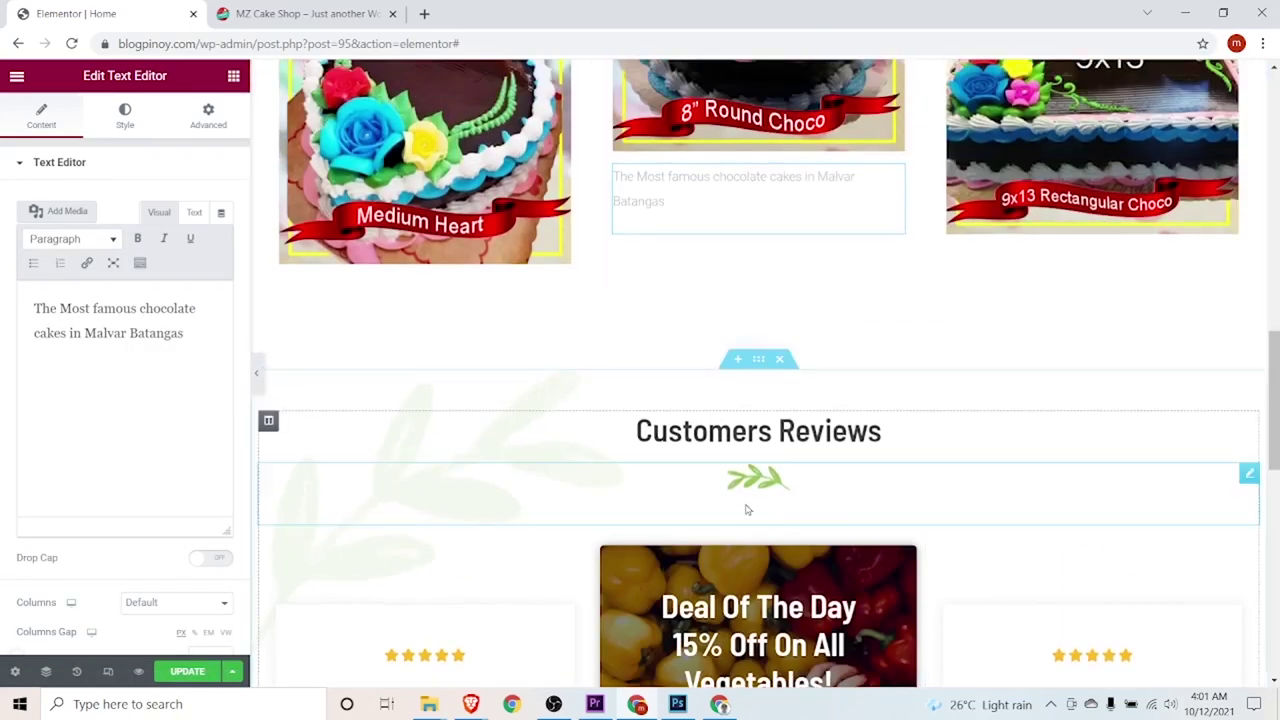
Step: Replace the leaf decoration under Customers Reviews with the Sweet Cupcake Shop logo
{"action": "left_click", "coordinate": [752, 482]}
{"action": "left_click", "coordinate": [115, 276]}
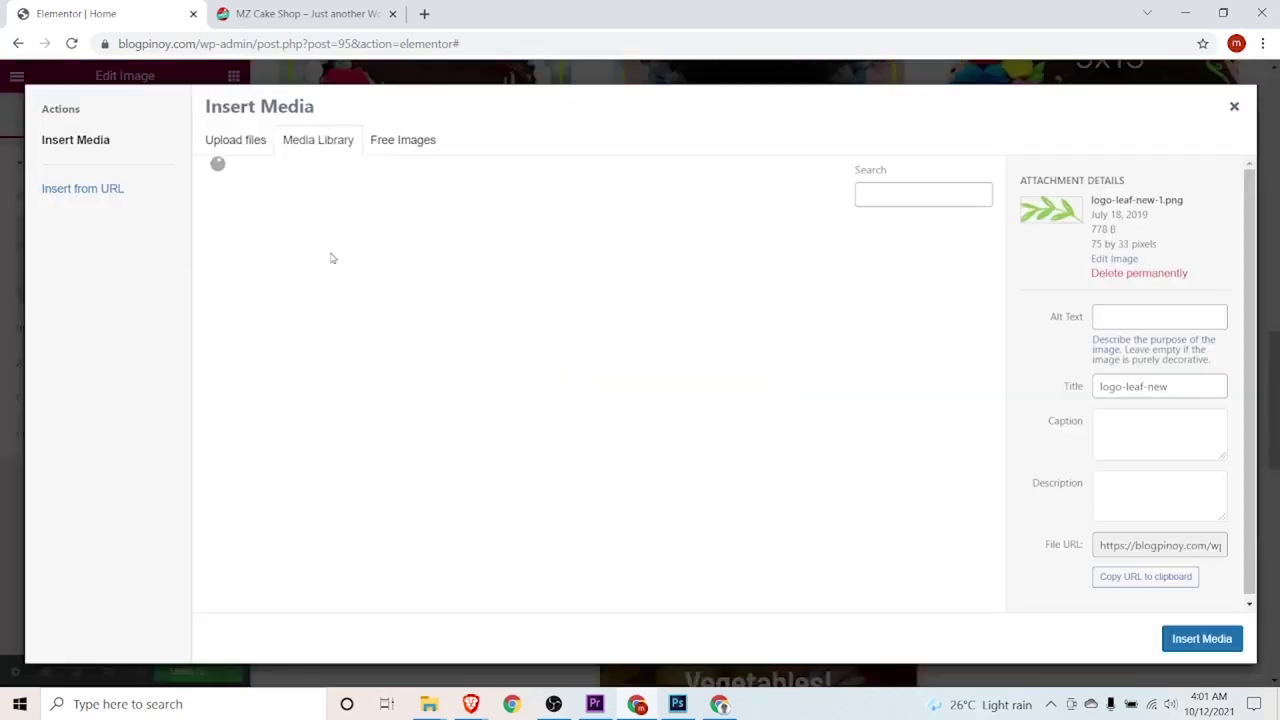
{"action": "left_click", "coordinate": [937, 320]}
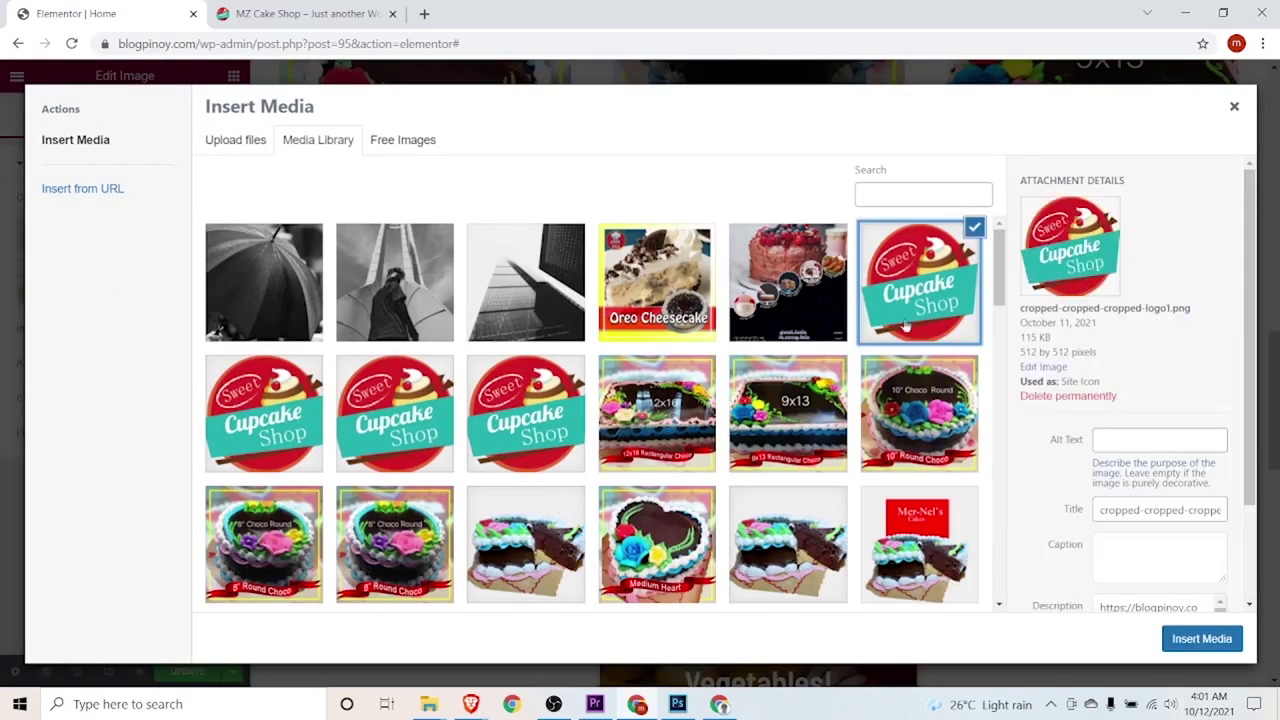
{"action": "left_click", "coordinate": [1202, 638]}
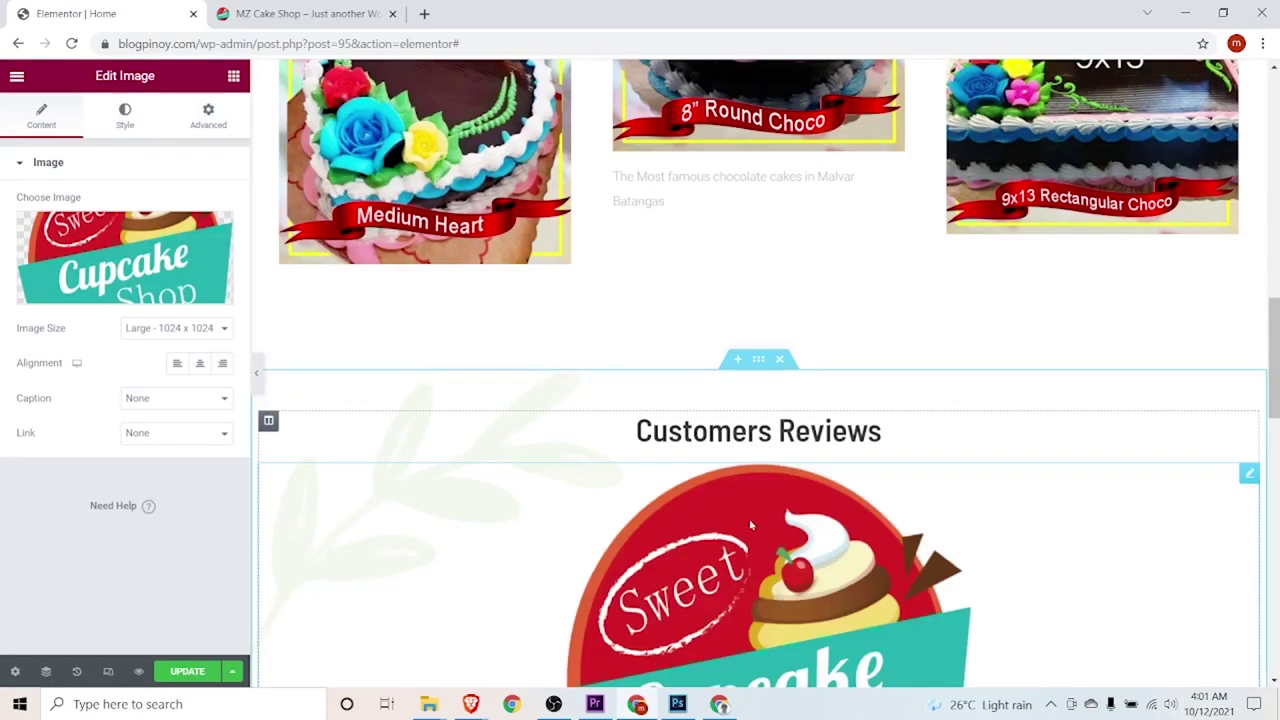
Step: Set the logo's Image Size to Thumbnail - 150x150 and preview the page with the panel hidden
{"action": "left_click", "coordinate": [175, 328]}
{"action": "left_click", "coordinate": [170, 354]}
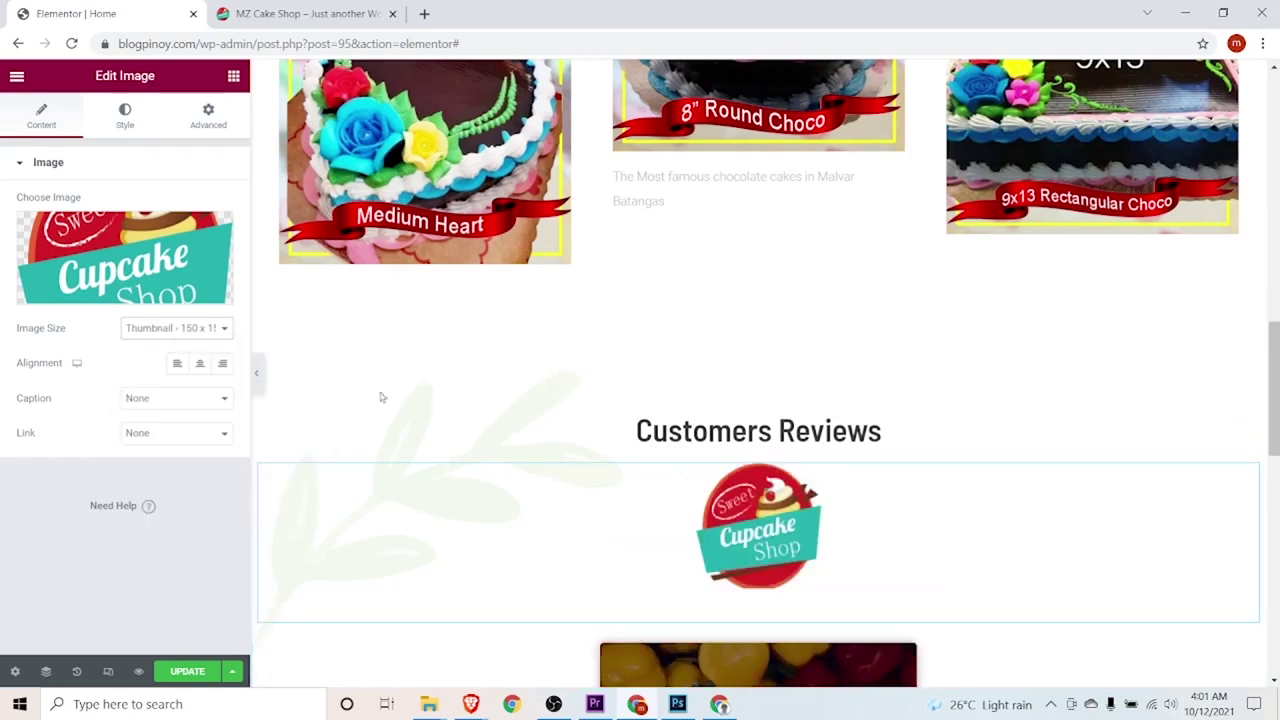
{"action": "left_click", "coordinate": [256, 375]}
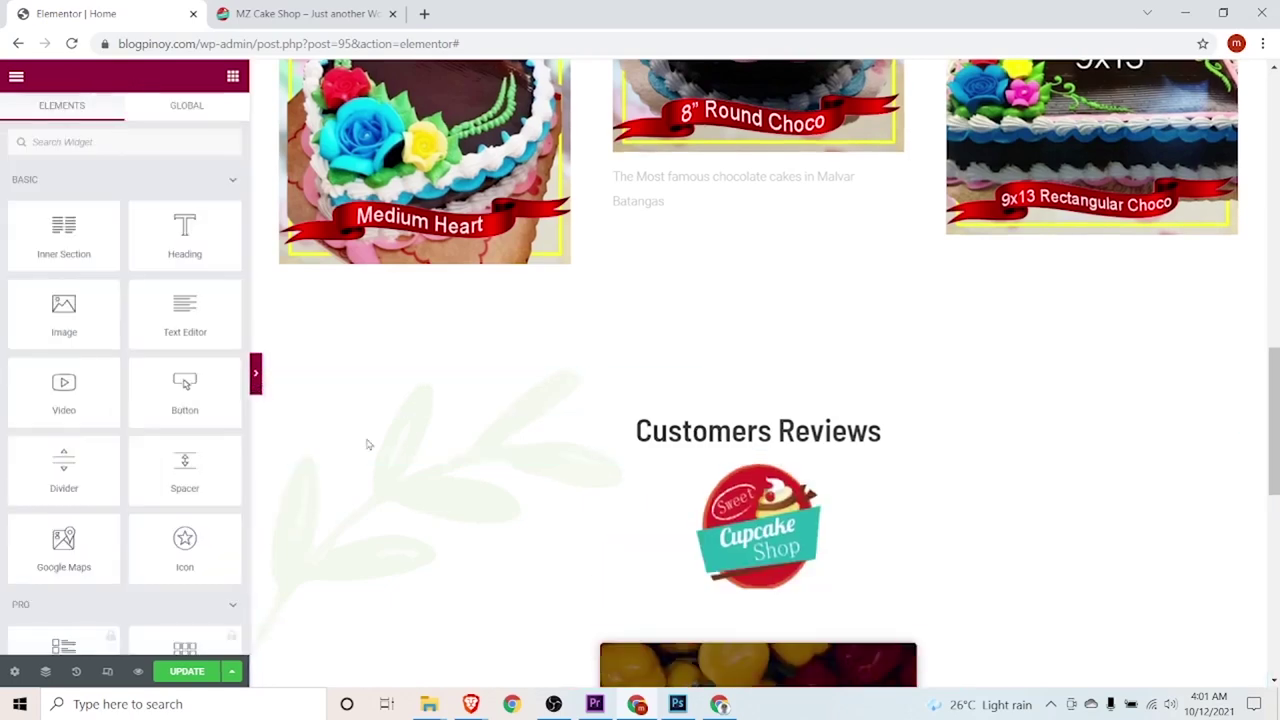
{"action": "scroll", "coordinate": [823, 509], "scroll_direction": "down", "scroll_amount": 5}
{"action": "scroll", "coordinate": [869, 506], "scroll_direction": "down", "scroll_amount": 3}
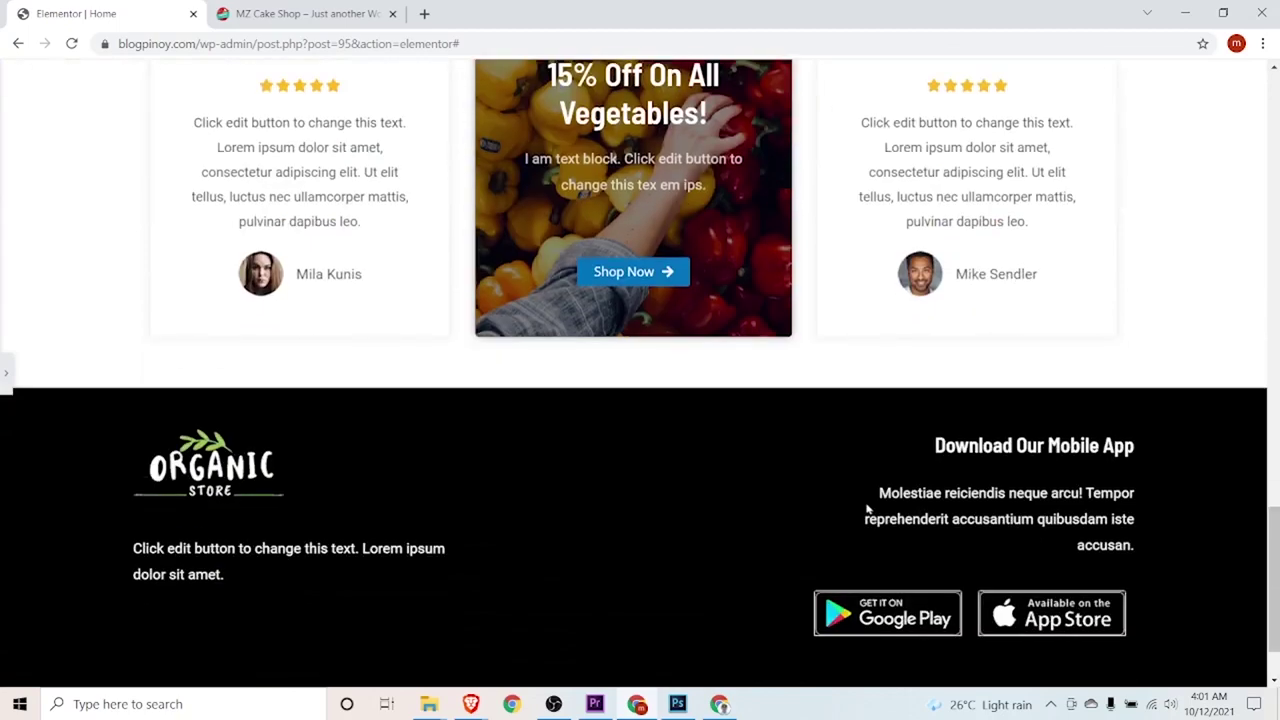
{"action": "scroll", "coordinate": [866, 508], "scroll_direction": "up", "scroll_amount": 8}
{"action": "scroll", "coordinate": [865, 508], "scroll_direction": "up", "scroll_amount": 8}
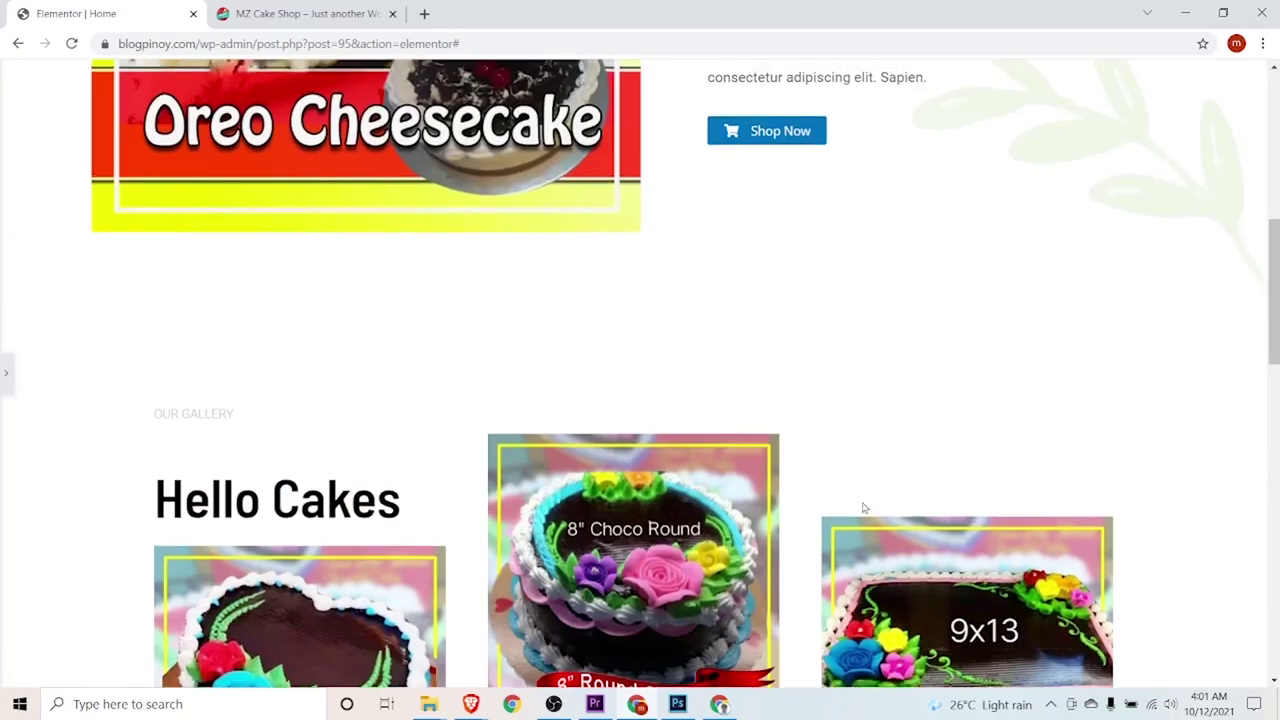
{"action": "scroll", "coordinate": [865, 508], "scroll_direction": "down", "scroll_amount": 2}
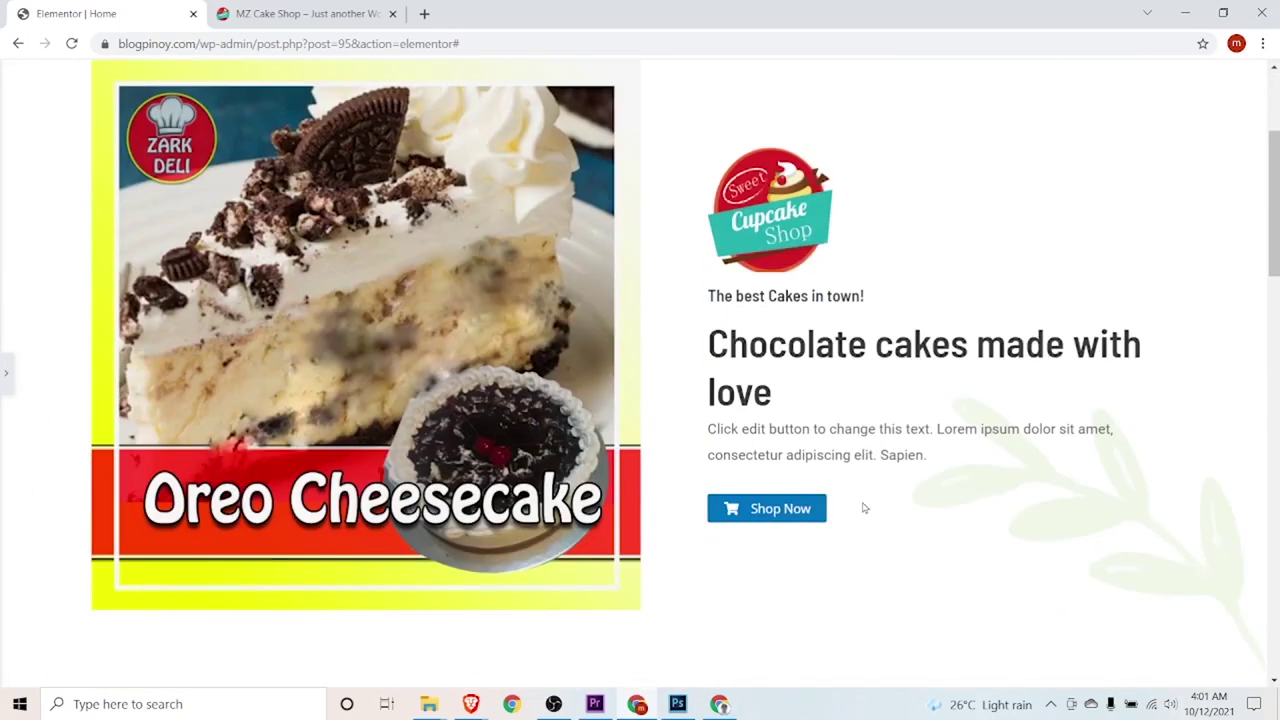
{"action": "scroll", "coordinate": [865, 508], "scroll_direction": "up", "scroll_amount": 3}
{"action": "left_click", "coordinate": [6, 374]}
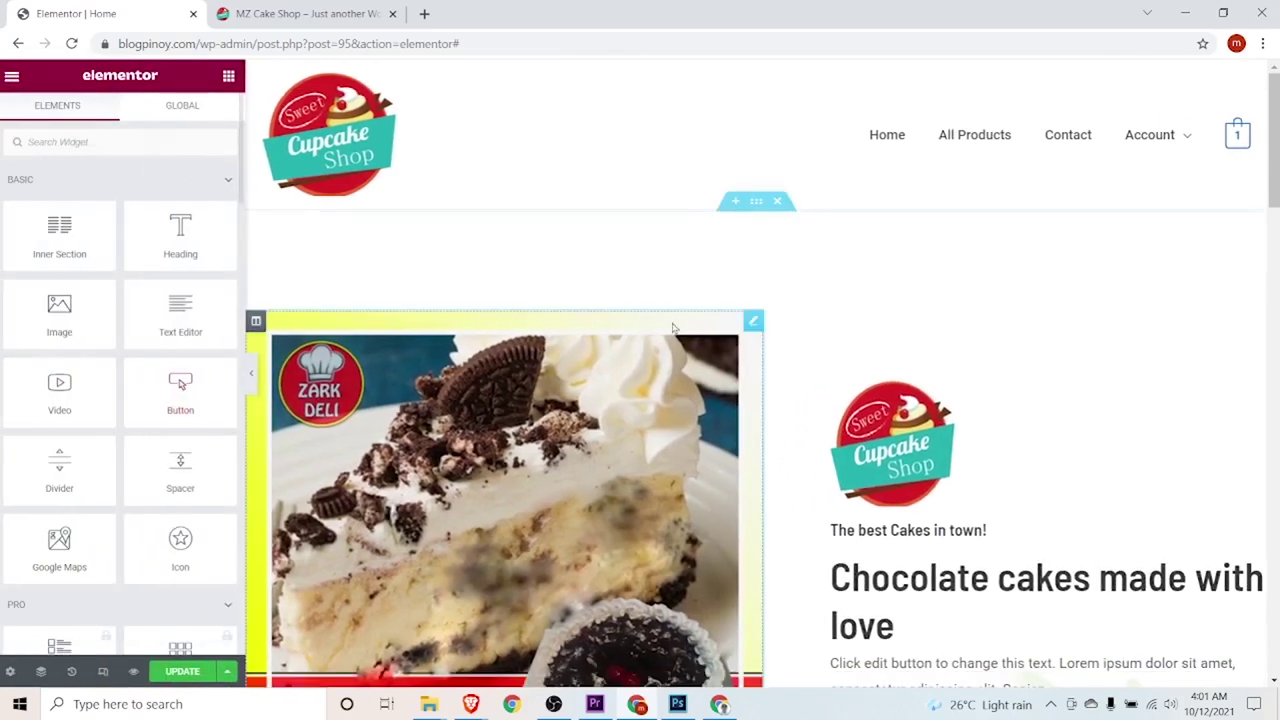
Step: Add a new single-column section below the header
{"action": "left_click", "coordinate": [738, 201]}
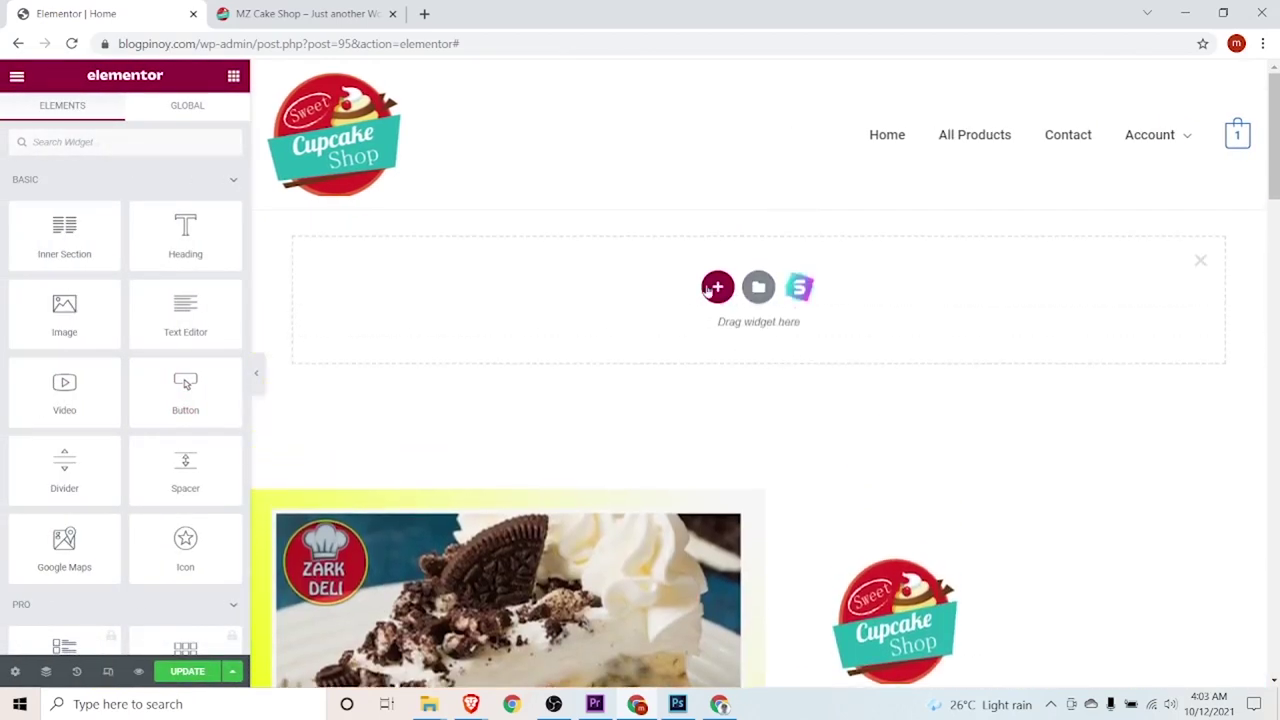
{"action": "left_click", "coordinate": [712, 289]}
{"action": "left_click", "coordinate": [548, 332]}
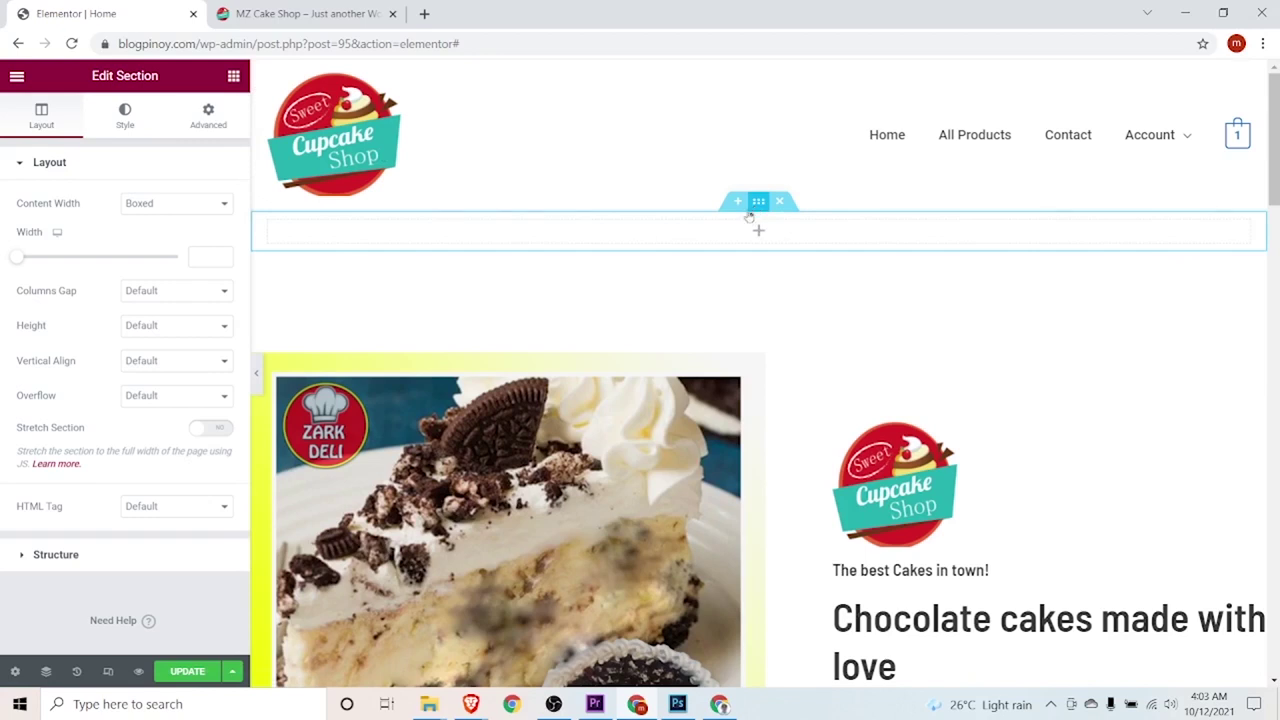
Step: Give the section a Classic background using the red homemade cakes image from the Media Library
{"action": "left_click", "coordinate": [128, 112]}
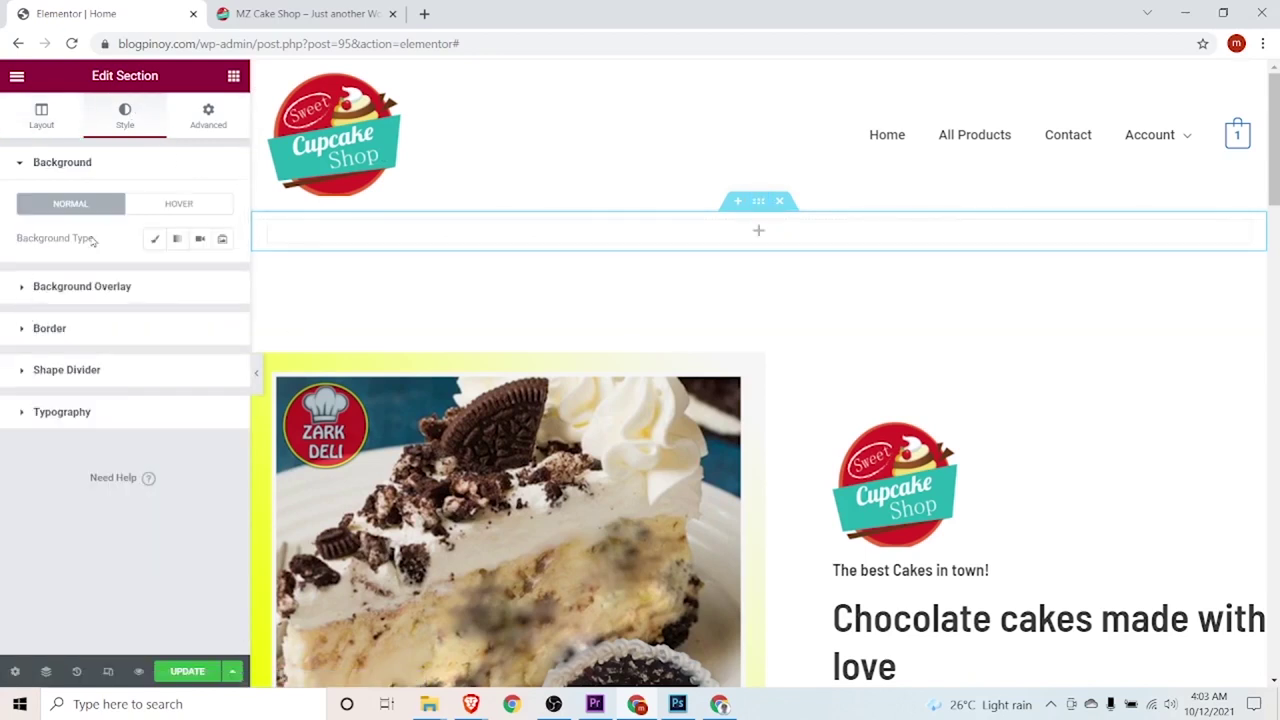
{"action": "left_click", "coordinate": [152, 238]}
{"action": "left_click", "coordinate": [139, 350]}
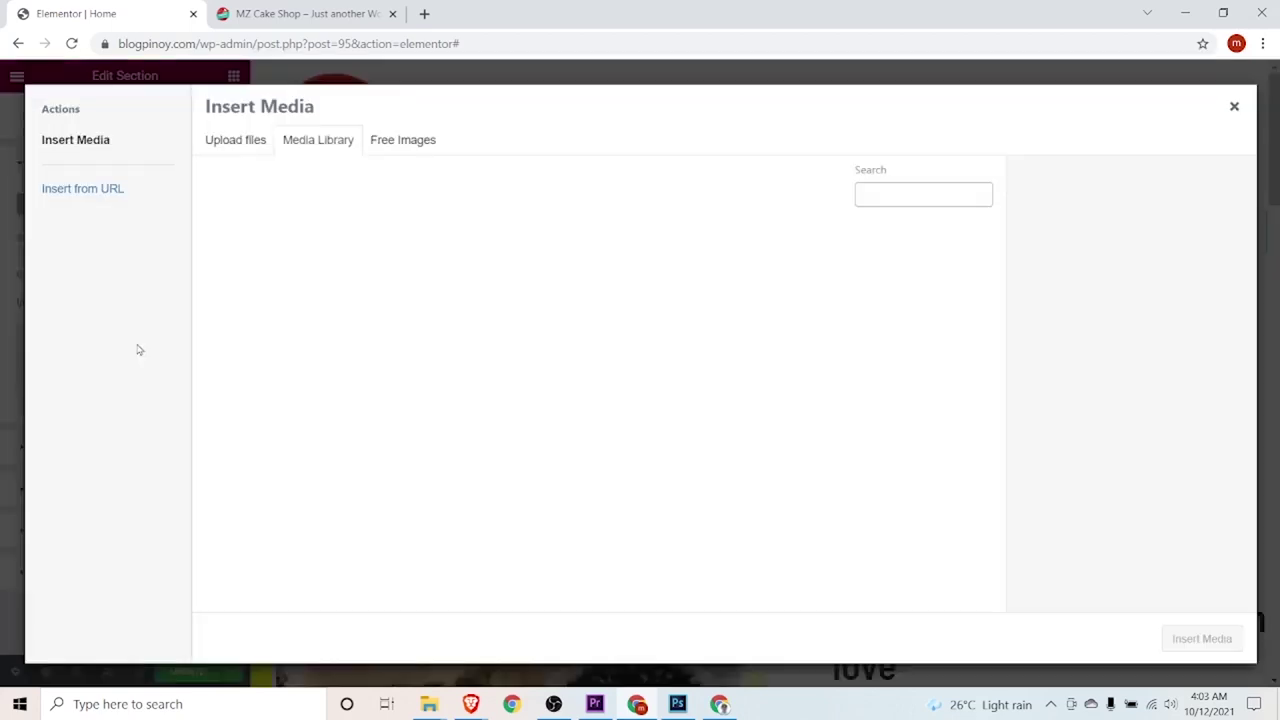
{"action": "left_click", "coordinate": [246, 150]}
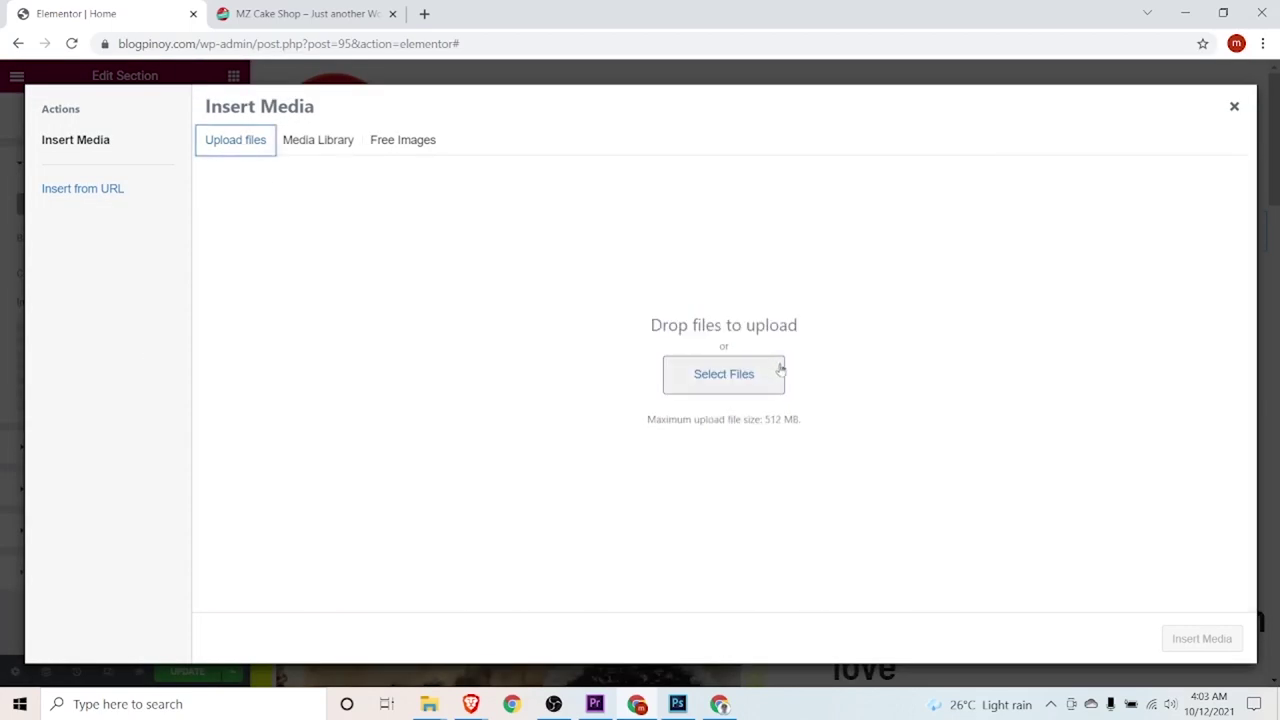
{"action": "left_click", "coordinate": [295, 139]}
{"action": "left_click", "coordinate": [290, 265]}
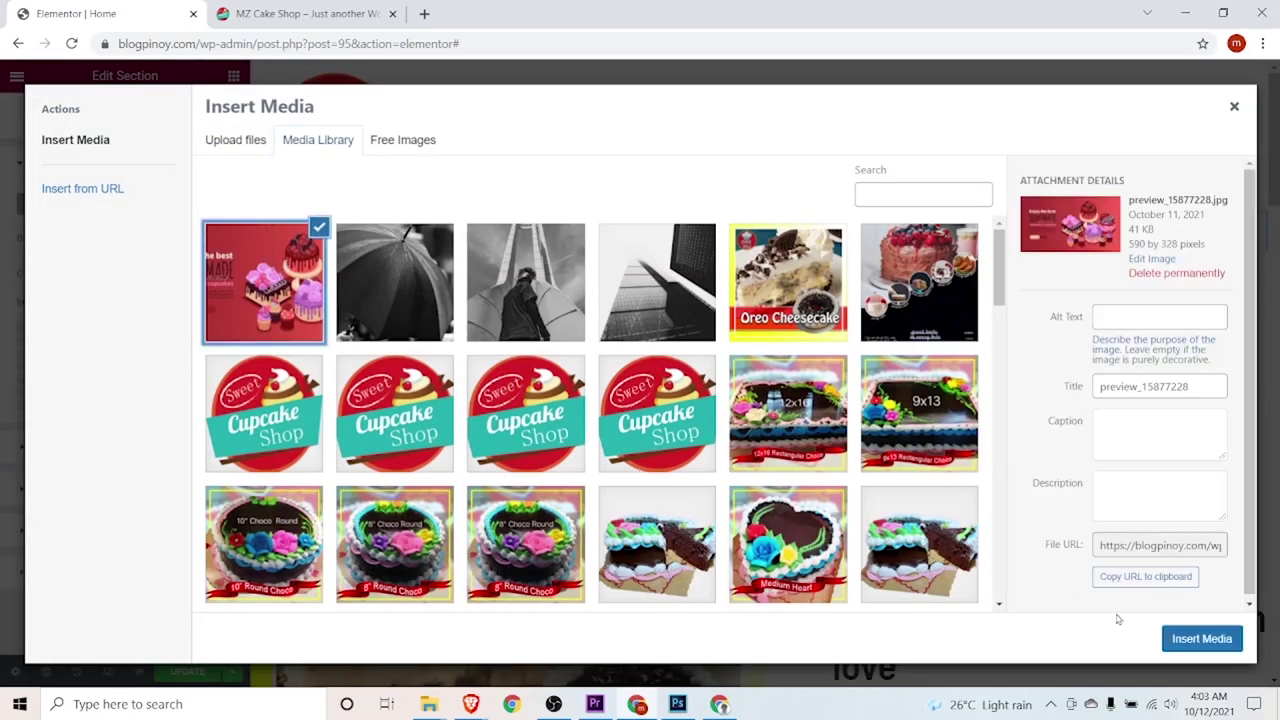
{"action": "left_click", "coordinate": [1202, 638]}
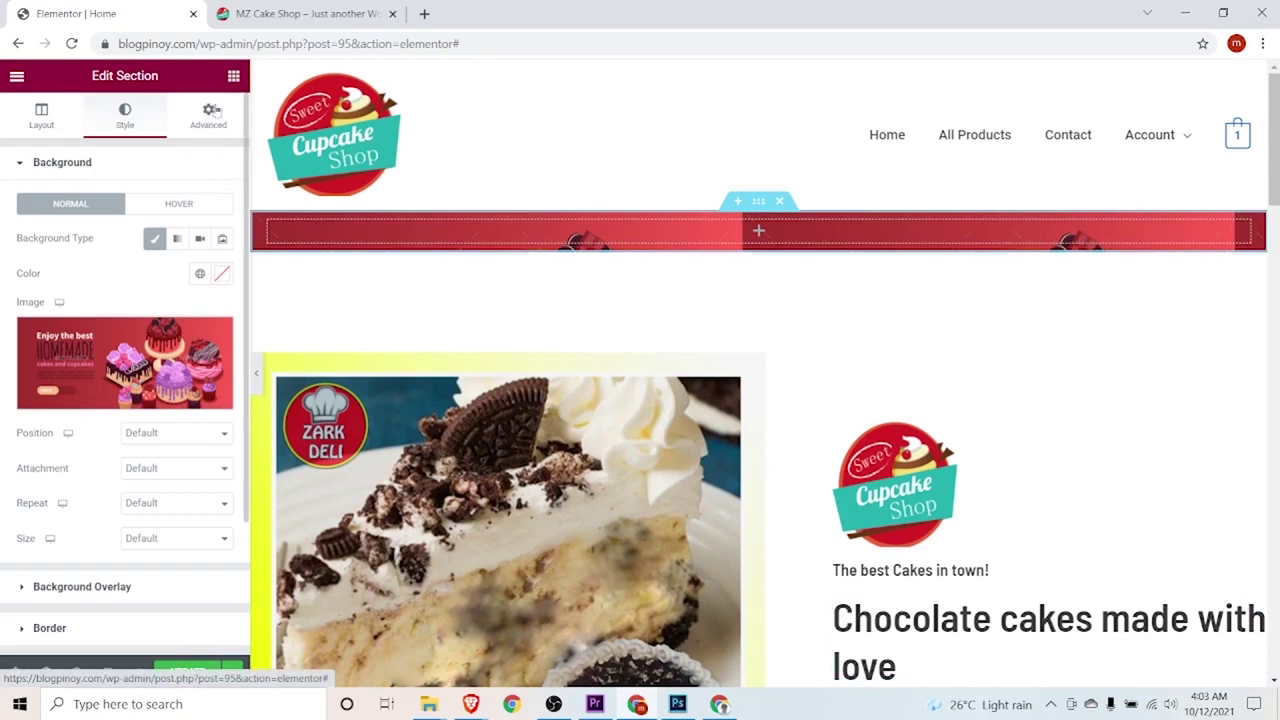
{"action": "left_click", "coordinate": [233, 75]}
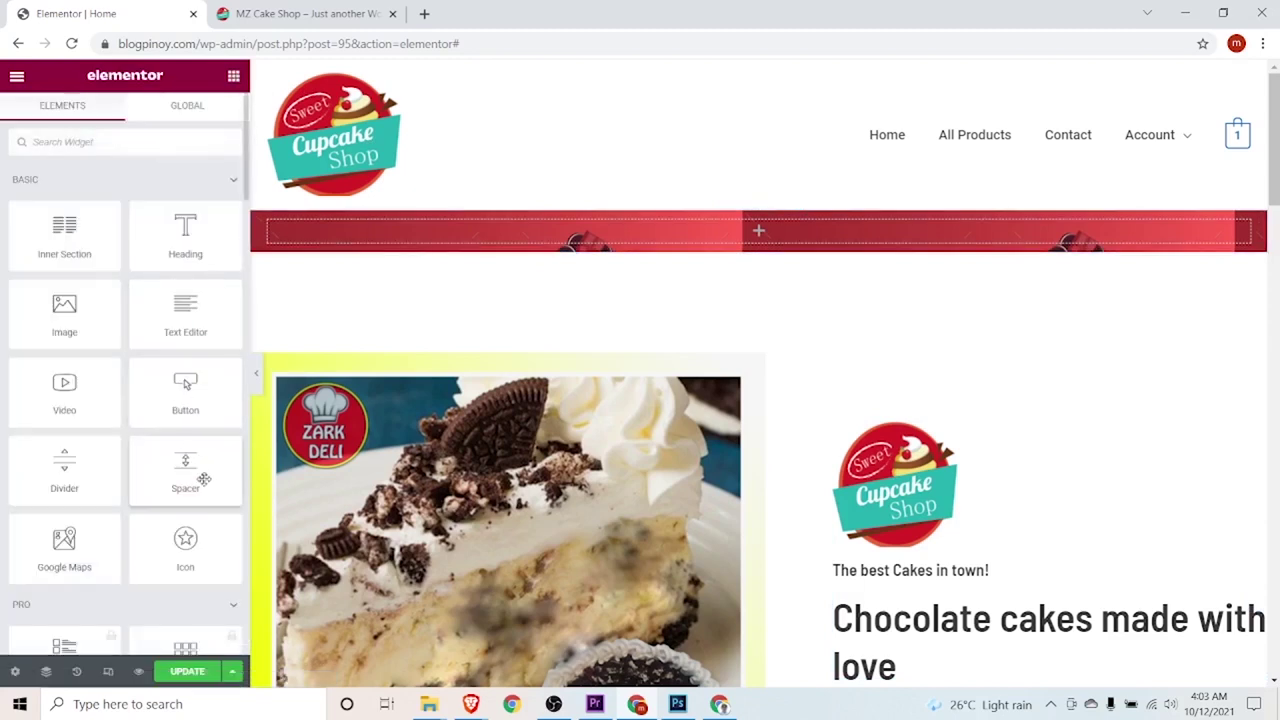
Step: Add a Spacer of height 300 inside the banner section
{"action": "left_click_drag", "start_coordinate": [189, 470], "coordinate": [730, 238]}
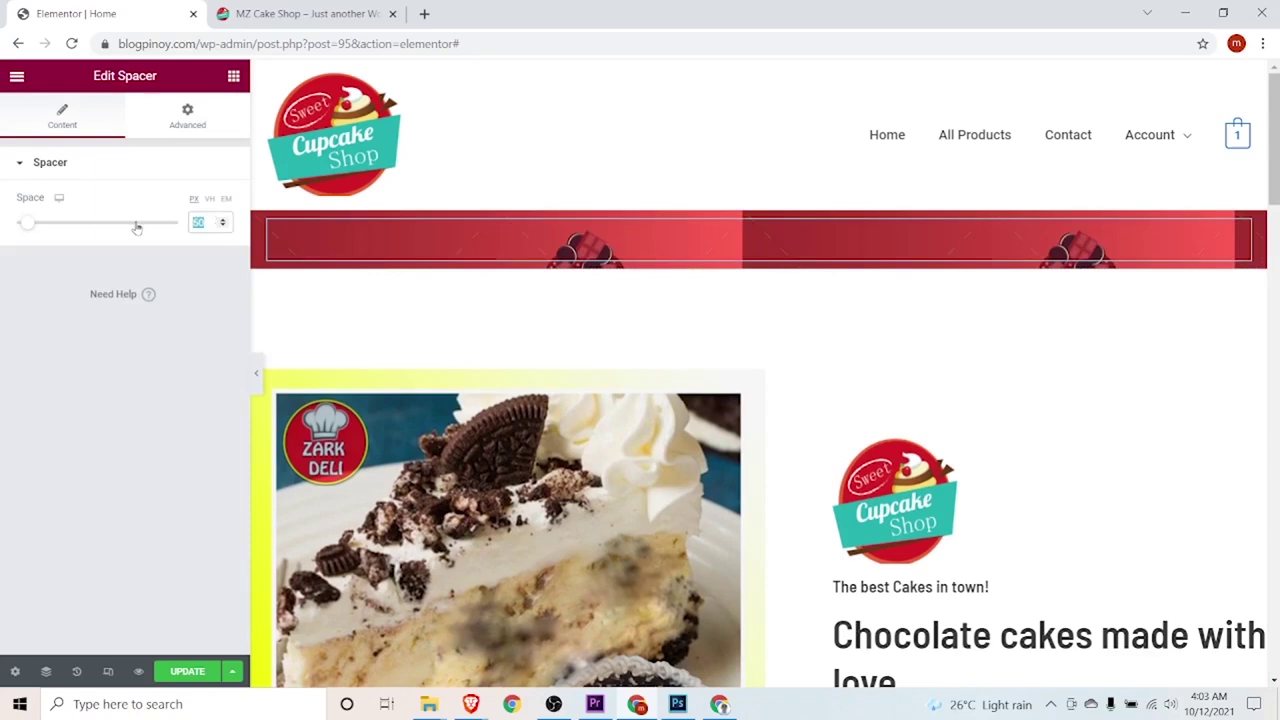
{"action": "type", "text": "300"}
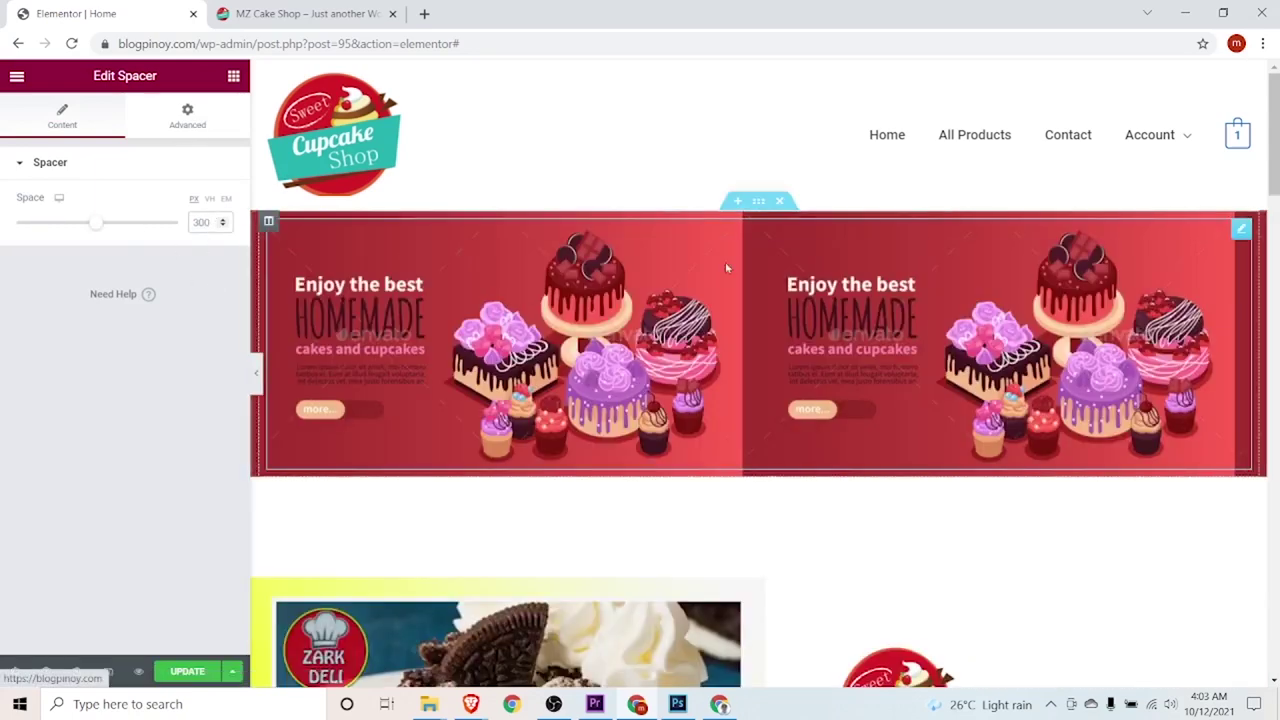
{"action": "left_click", "coordinate": [758, 201]}
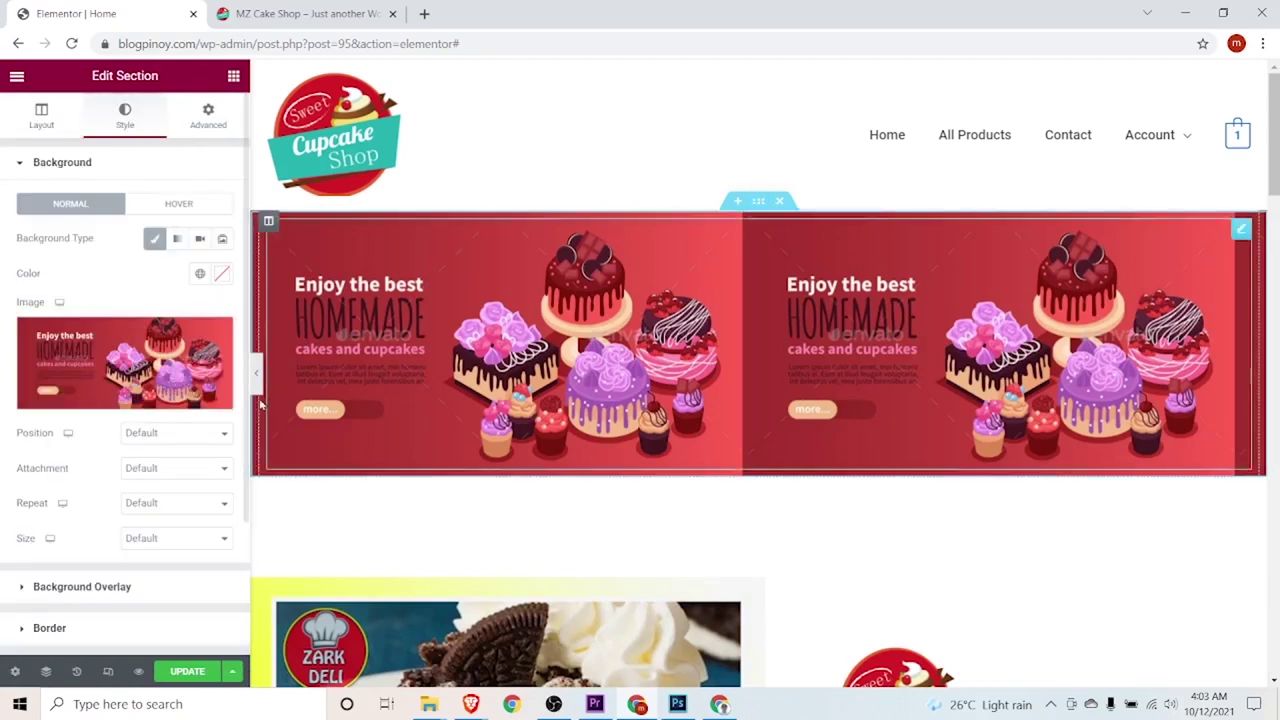
Step: Set the banner background to Center Center, Scroll, No-repeat and Cover
{"action": "left_click", "coordinate": [185, 433]}
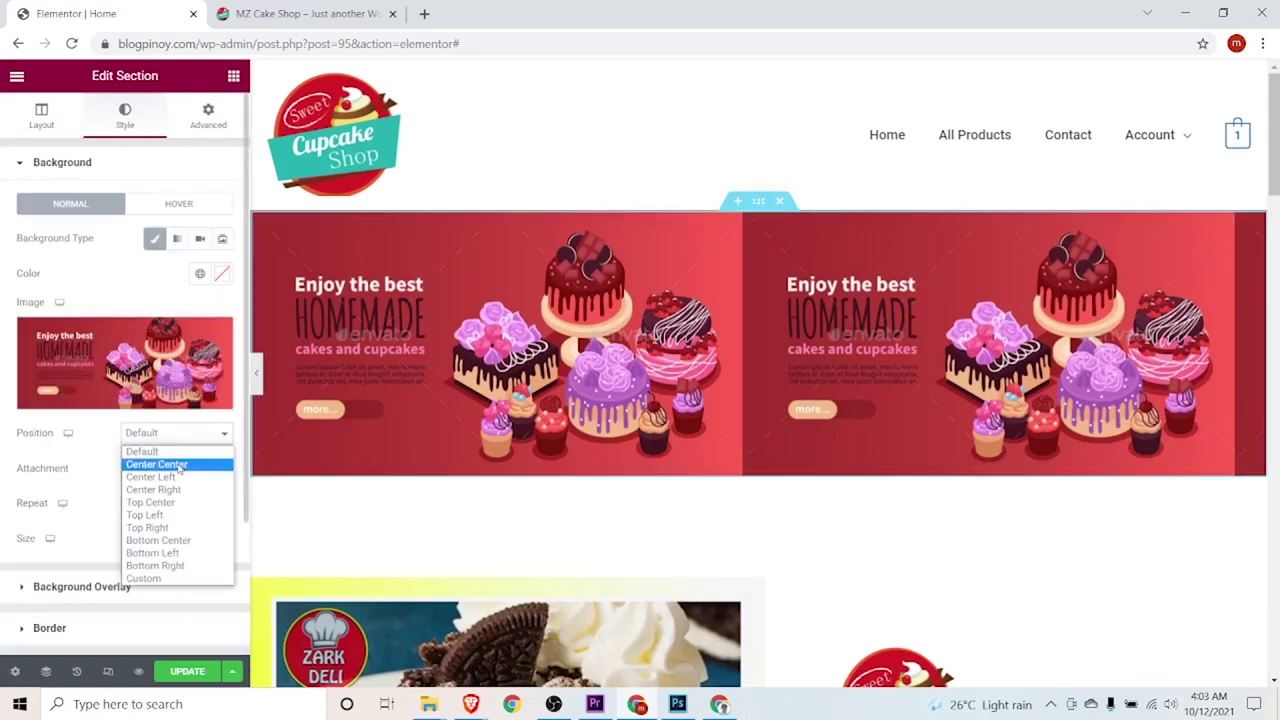
{"action": "left_click", "coordinate": [170, 464]}
{"action": "left_click", "coordinate": [178, 468]}
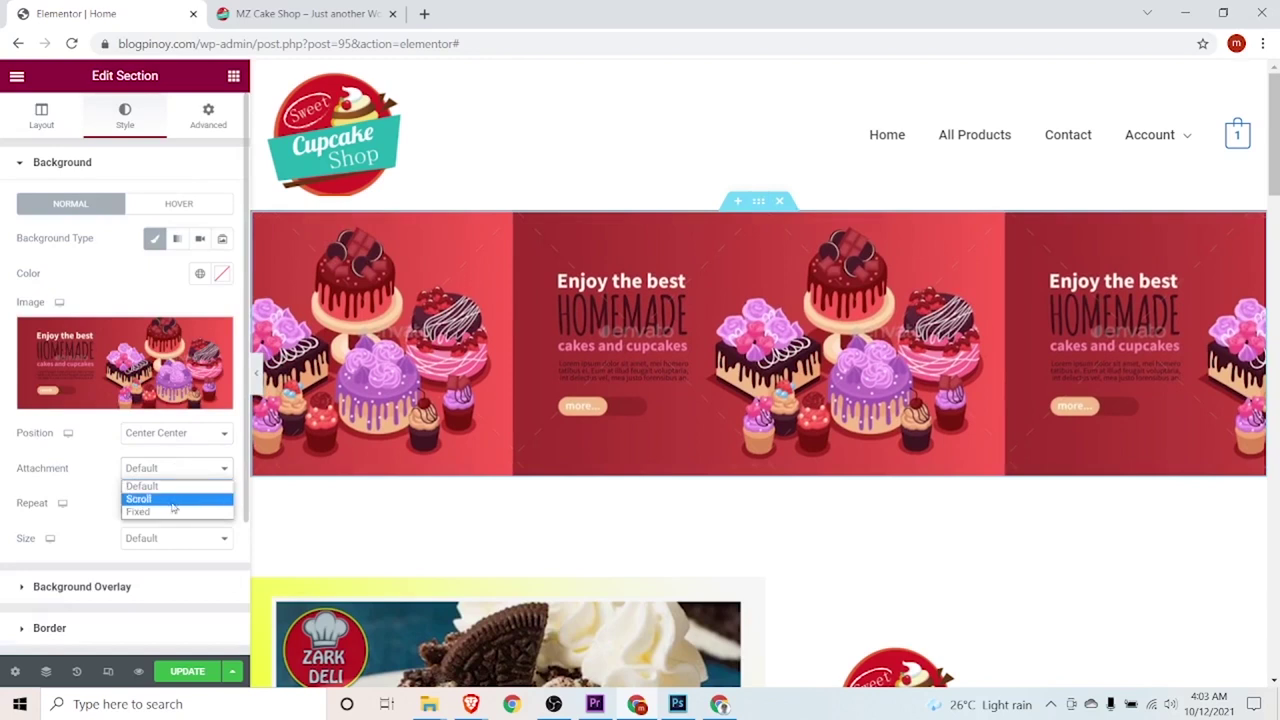
{"action": "left_click", "coordinate": [172, 499]}
{"action": "left_click", "coordinate": [172, 504]}
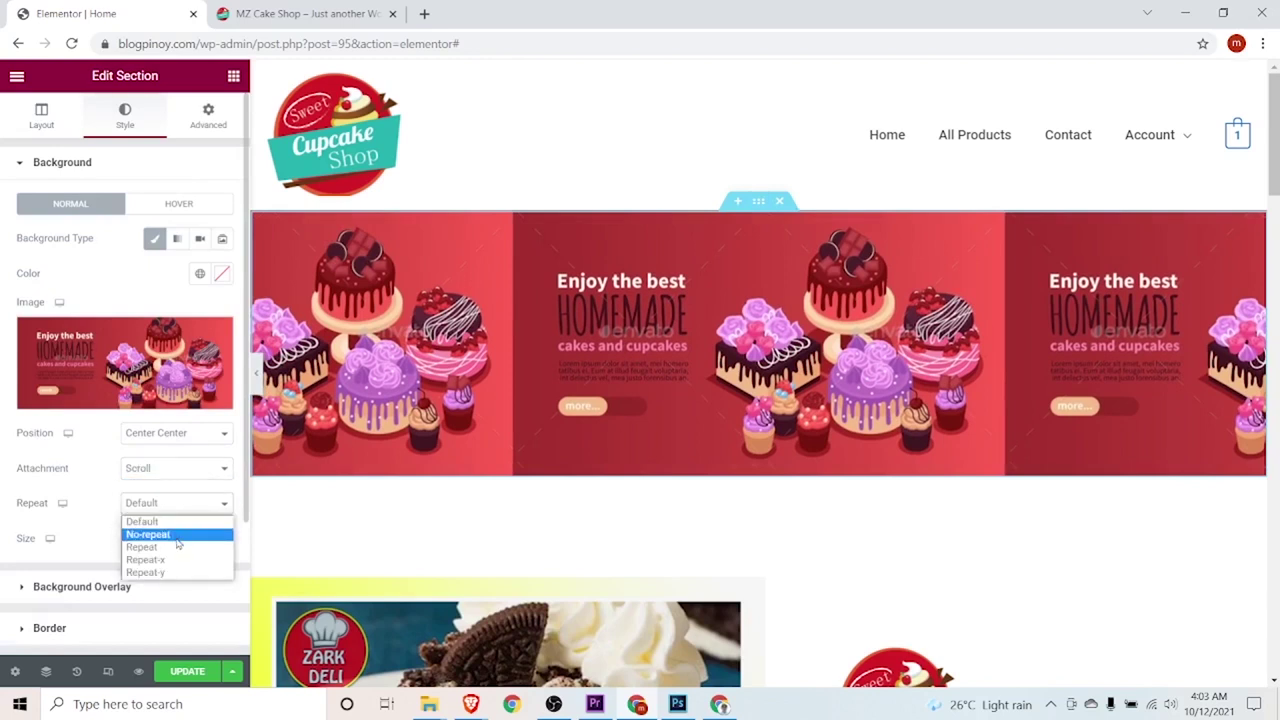
{"action": "left_click", "coordinate": [177, 538]}
{"action": "left_click", "coordinate": [178, 540]}
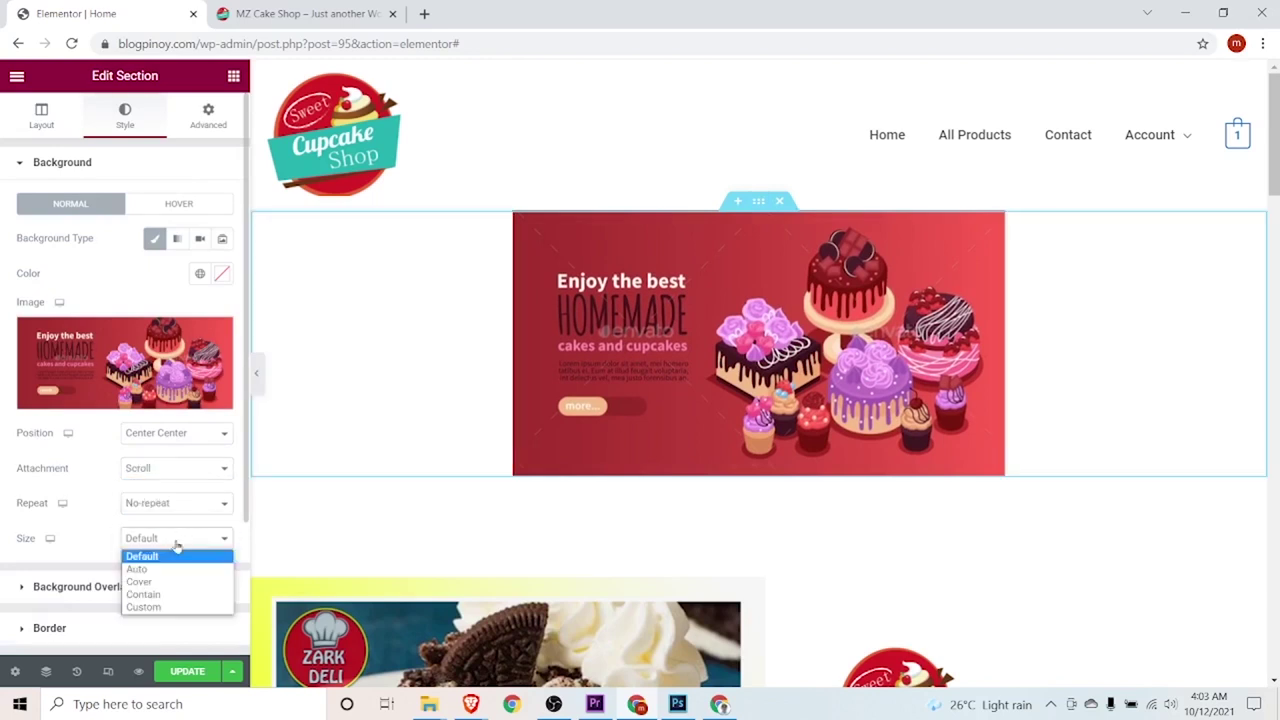
{"action": "left_click", "coordinate": [177, 582]}
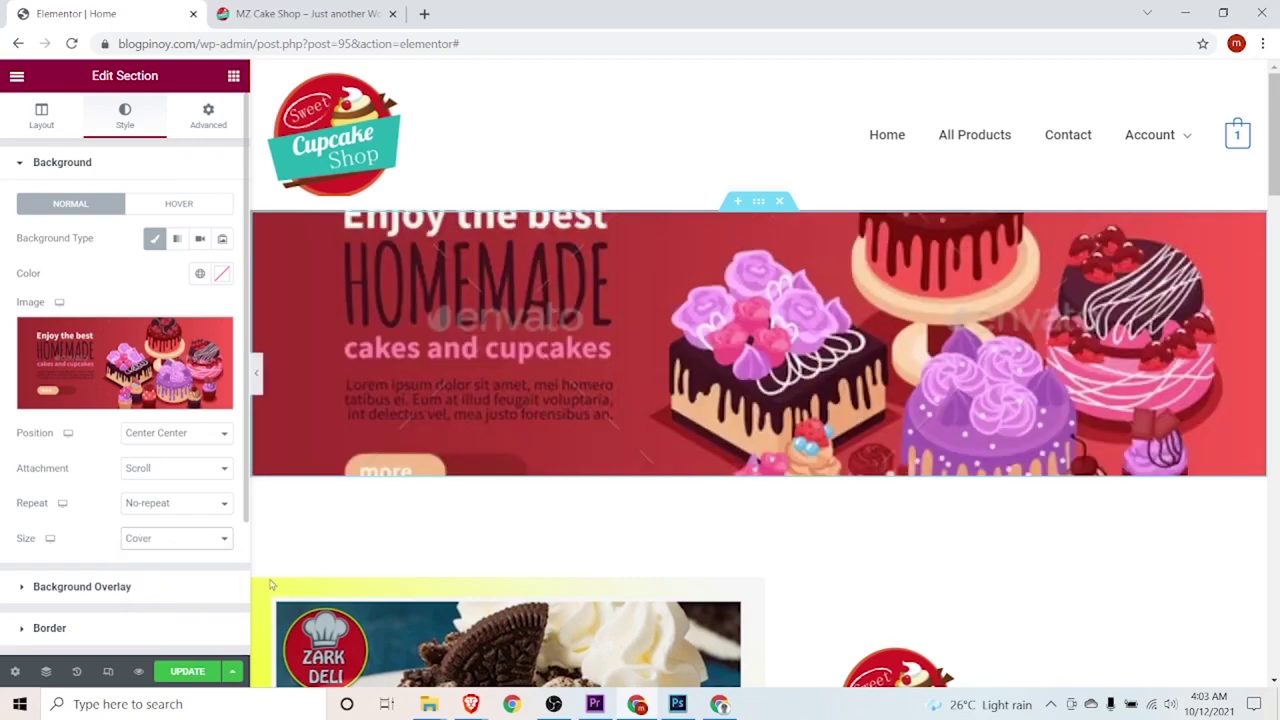
{"action": "left_click", "coordinate": [257, 388]}
{"action": "scroll", "coordinate": [739, 340], "scroll_direction": "down", "scroll_amount": 3}
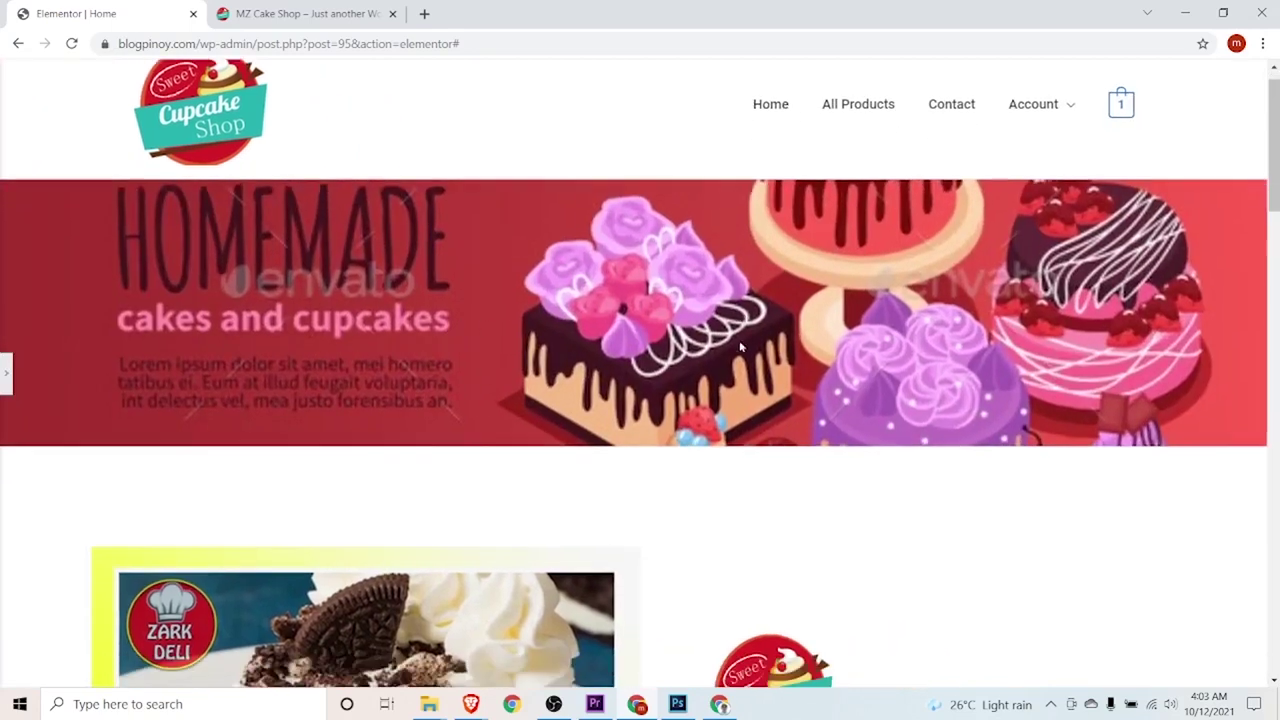
Step: Review the home page with the new cakes banner, then save it with Update
{"action": "scroll", "coordinate": [720, 385], "scroll_direction": "up", "scroll_amount": 3}
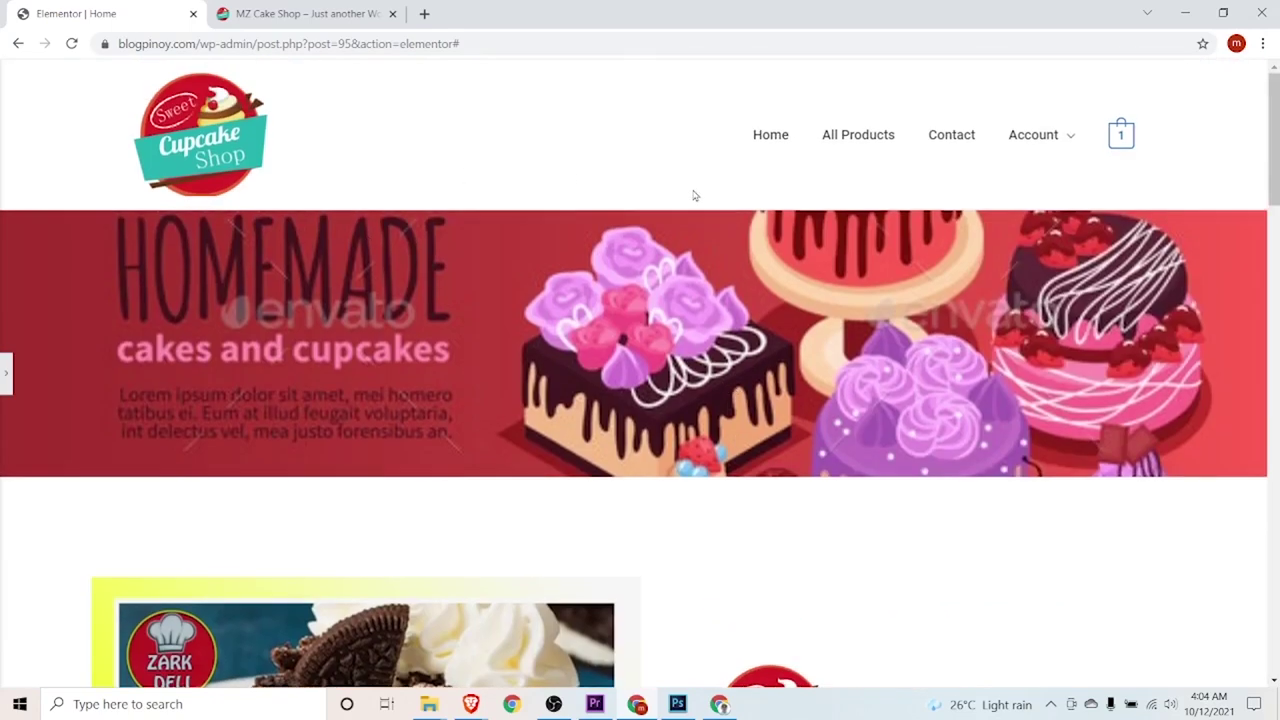
{"action": "scroll", "coordinate": [695, 195], "scroll_direction": "down", "scroll_amount": 15}
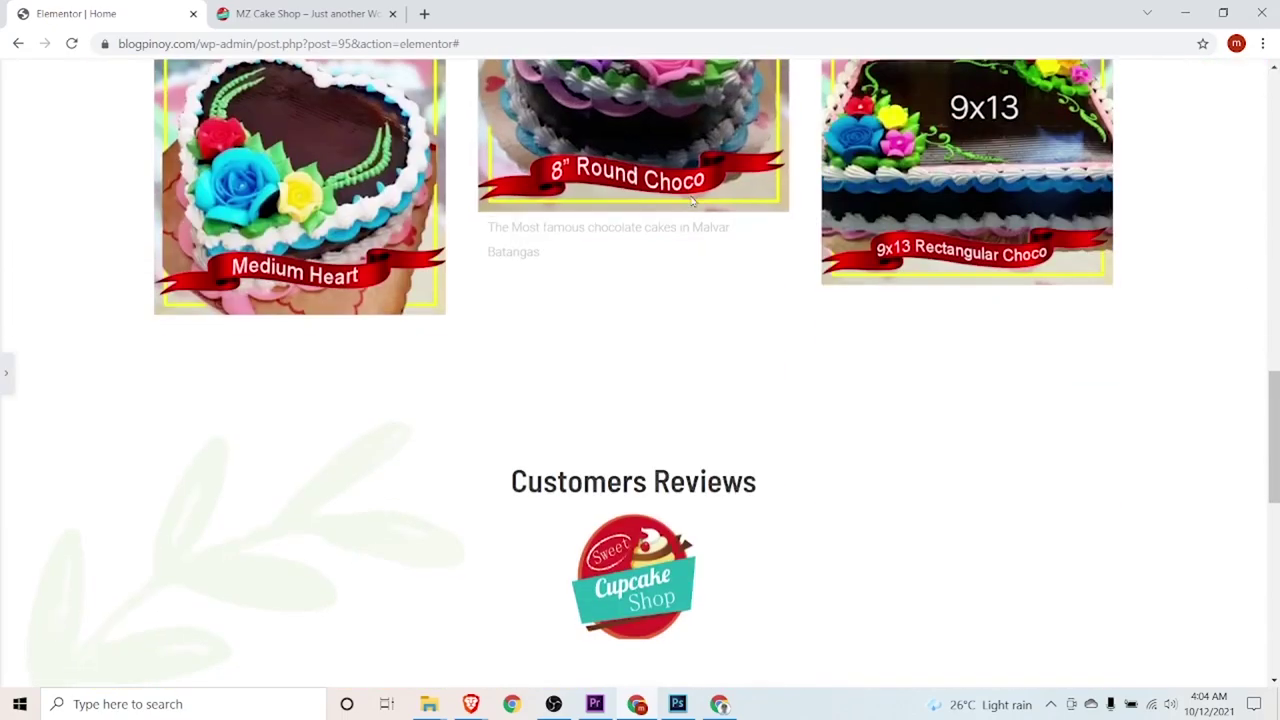
{"action": "scroll", "coordinate": [688, 205], "scroll_direction": "down", "scroll_amount": 5}
{"action": "scroll", "coordinate": [680, 260], "scroll_direction": "up", "scroll_amount": 12}
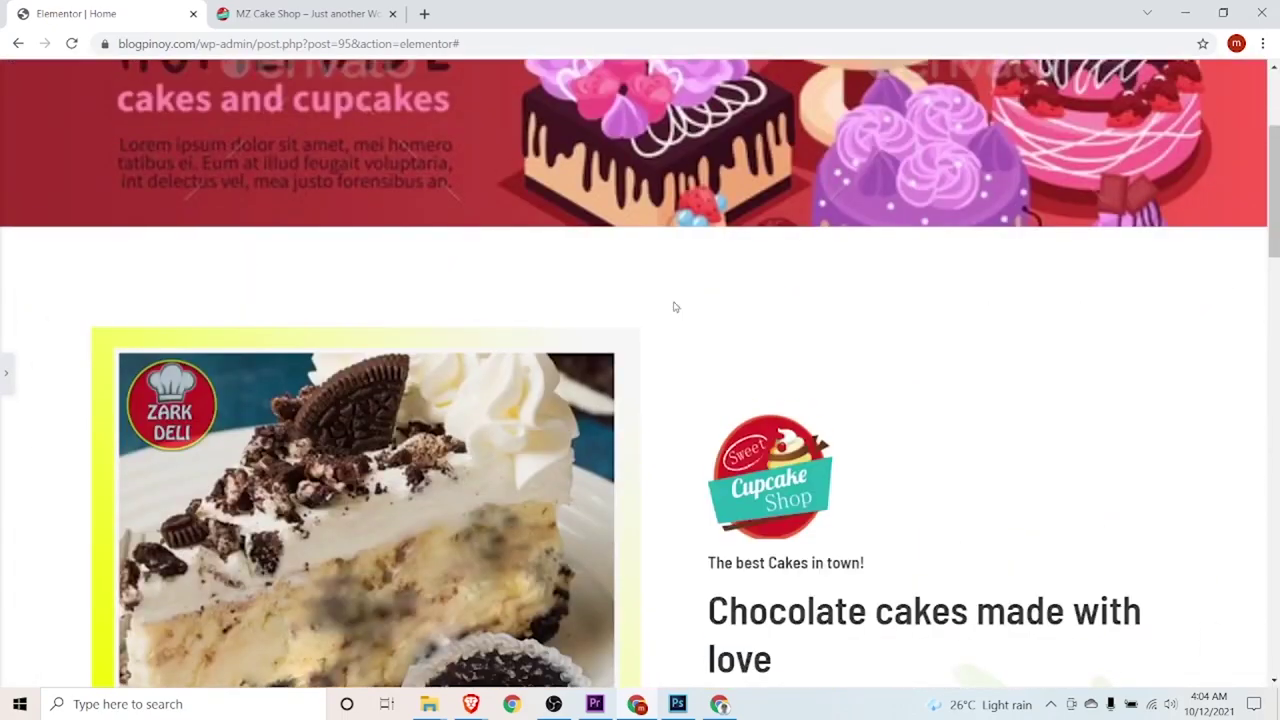
{"action": "scroll", "coordinate": [675, 307], "scroll_direction": "up", "scroll_amount": 3}
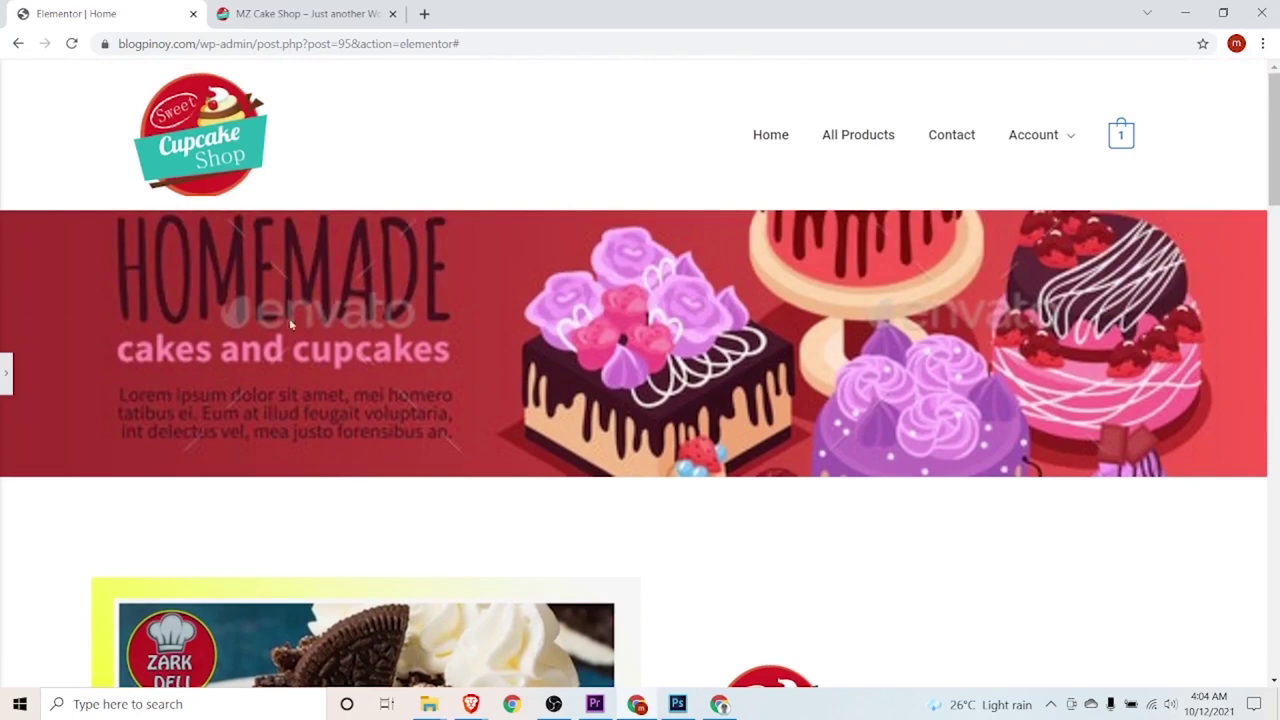
{"action": "left_click", "coordinate": [5, 372]}
{"action": "scroll", "coordinate": [276, 640], "scroll_direction": "down", "scroll_amount": 3}
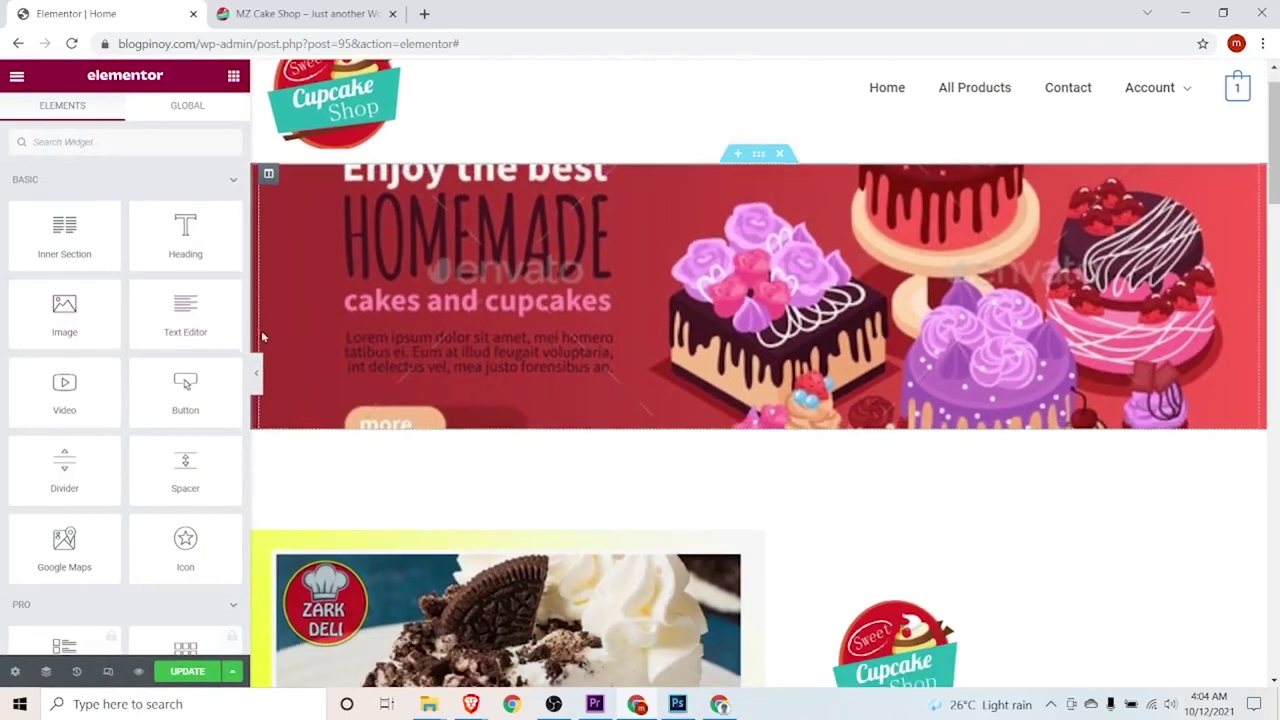
{"action": "left_click", "coordinate": [190, 672]}
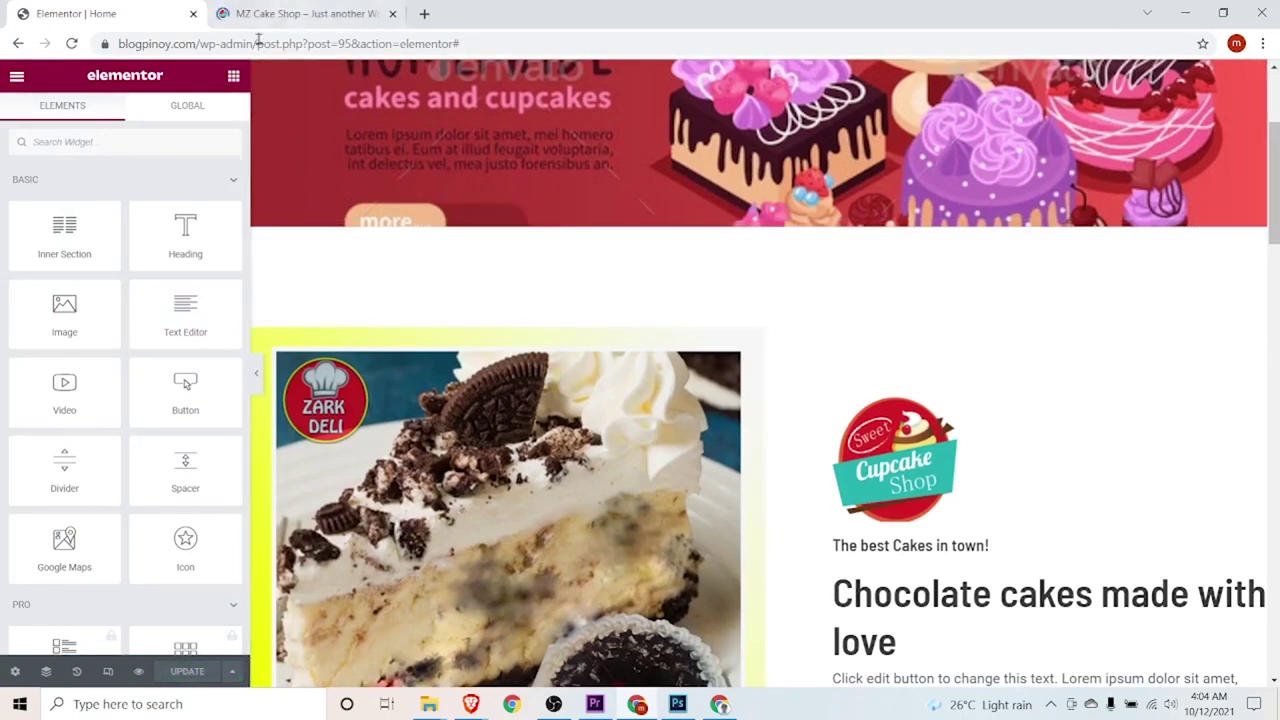
Step: View the live MZ Cake Shop home page with its new banner, then return to the admin tab
{"action": "left_click", "coordinate": [280, 12]}
{"action": "left_click", "coordinate": [110, 13]}
{"action": "left_click", "coordinate": [290, 12]}
{"action": "left_click", "coordinate": [785, 162]}
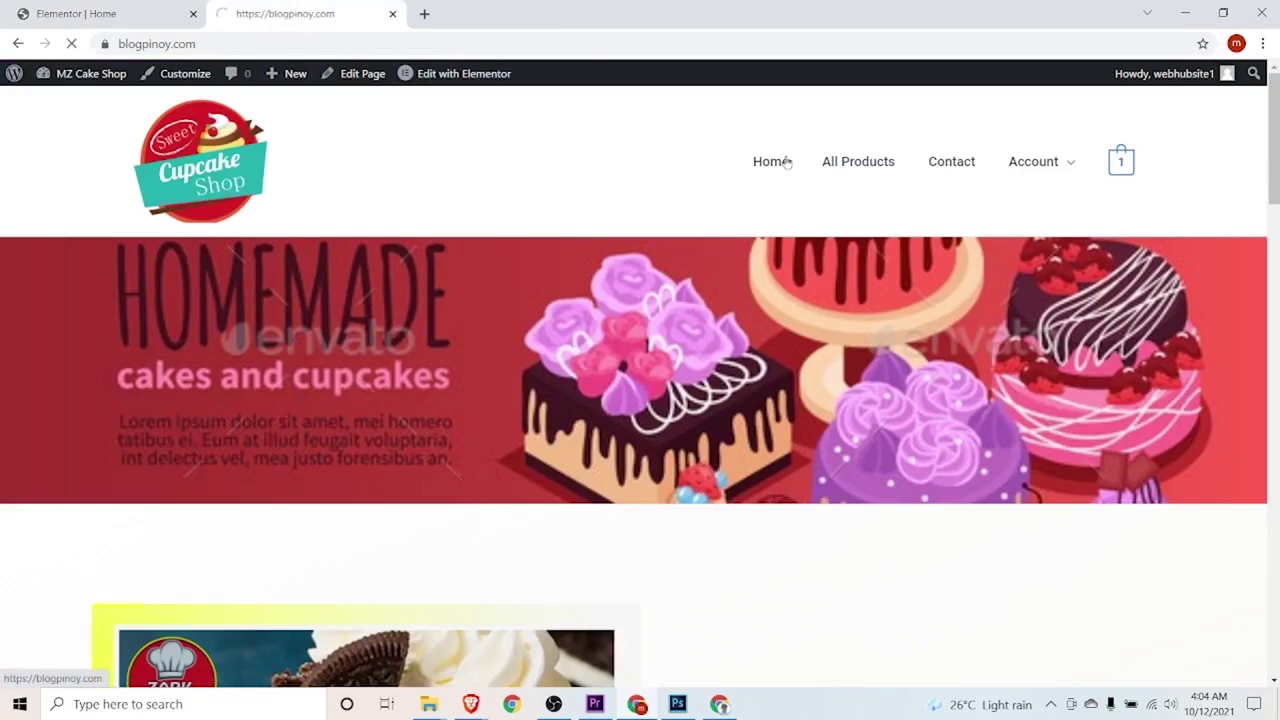
{"action": "scroll", "coordinate": [735, 362], "scroll_direction": "down", "scroll_amount": 13}
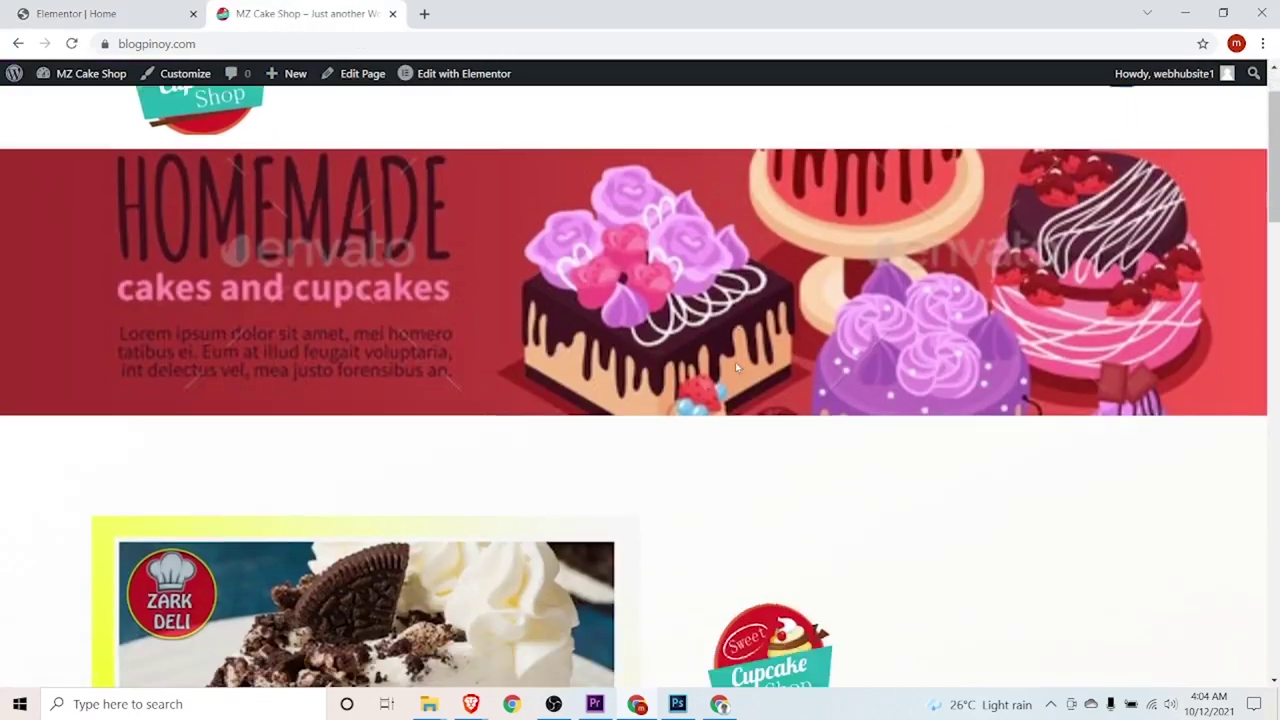
{"action": "scroll", "coordinate": [735, 362], "scroll_direction": "down", "scroll_amount": 8}
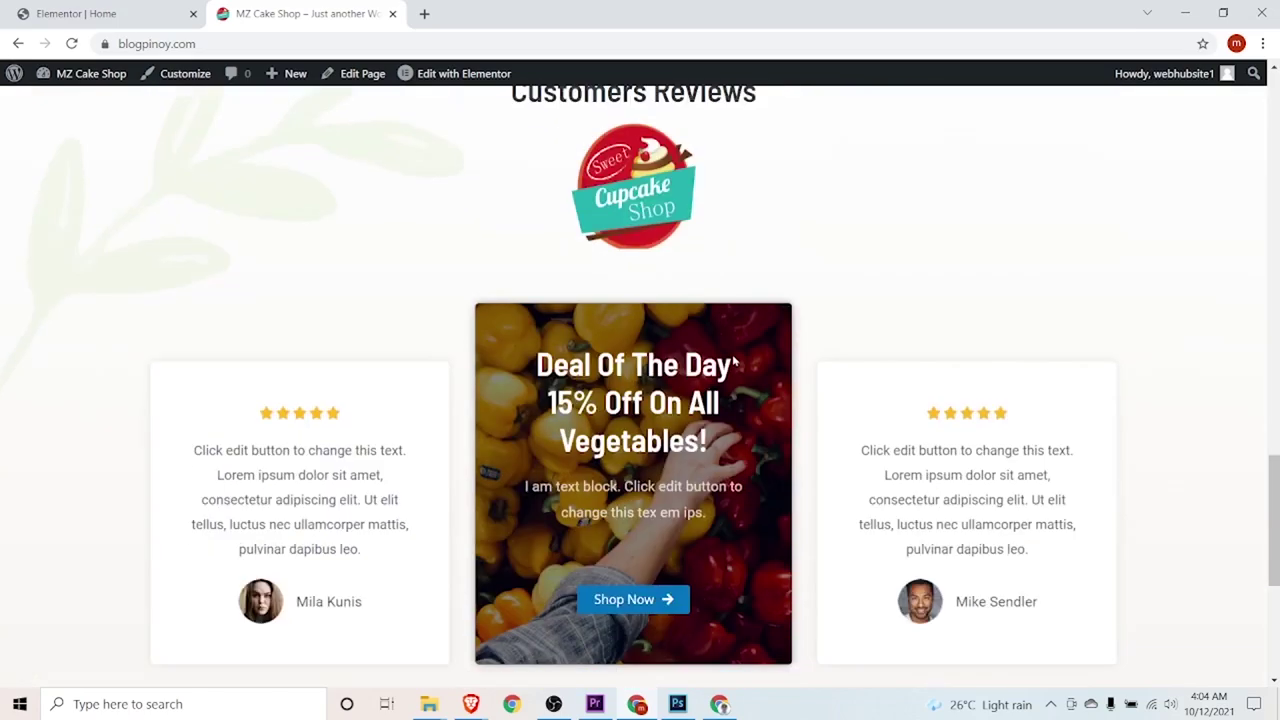
{"action": "scroll", "coordinate": [730, 354], "scroll_direction": "up", "scroll_amount": 15}
{"action": "scroll", "coordinate": [730, 358], "scroll_direction": "up", "scroll_amount": 6}
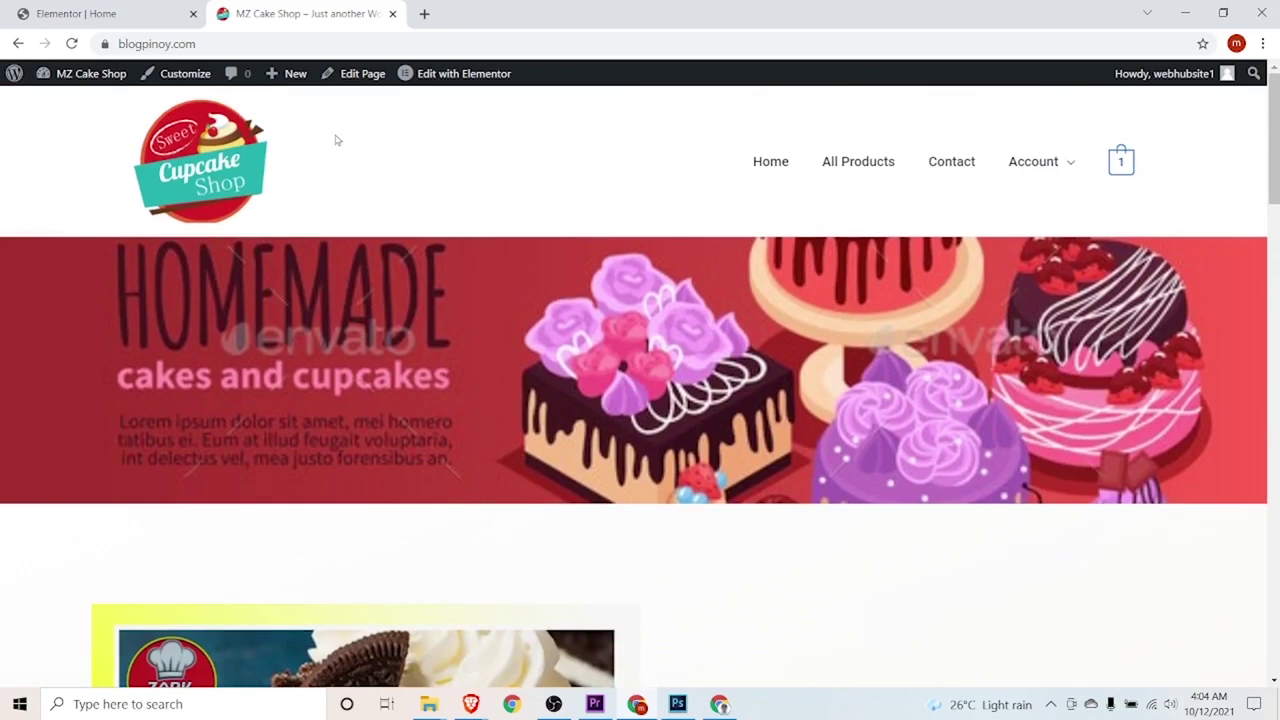
{"action": "left_click", "coordinate": [100, 13]}
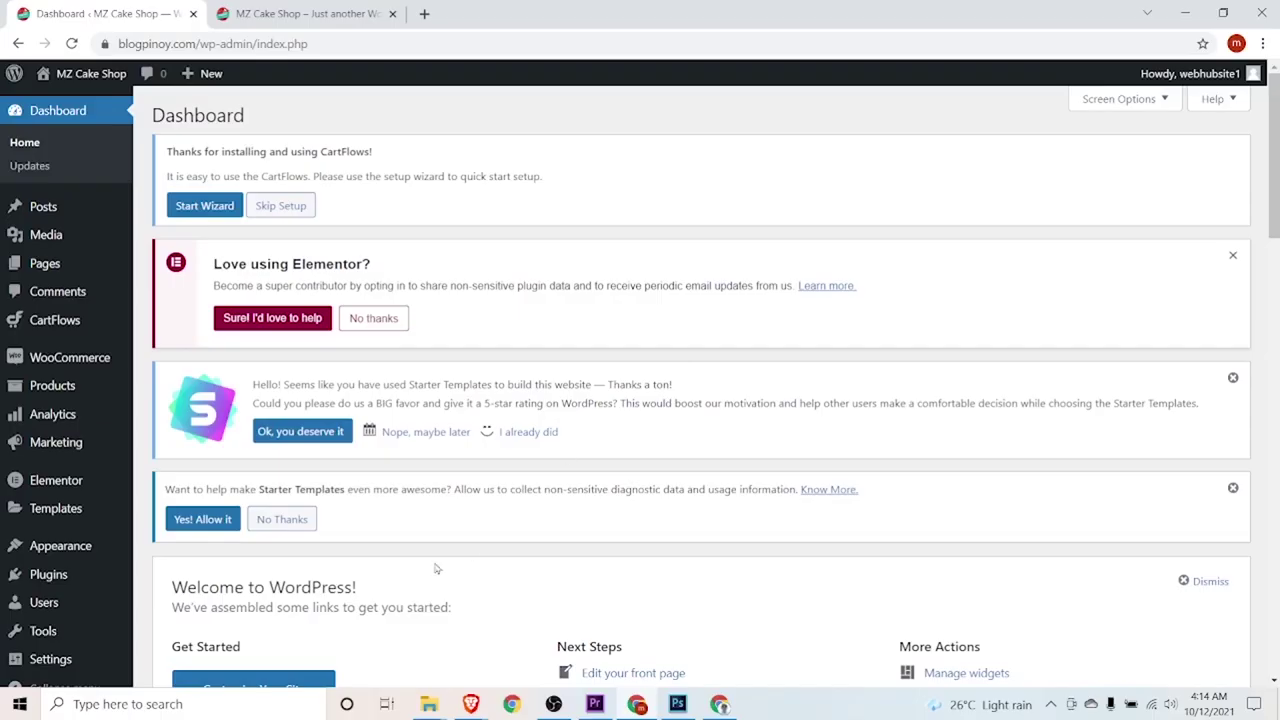
Step: Open the Astra Customizer from Appearance > Customize and briefly look at Footer Builder
{"action": "mouse_move", "coordinate": [60, 550]}
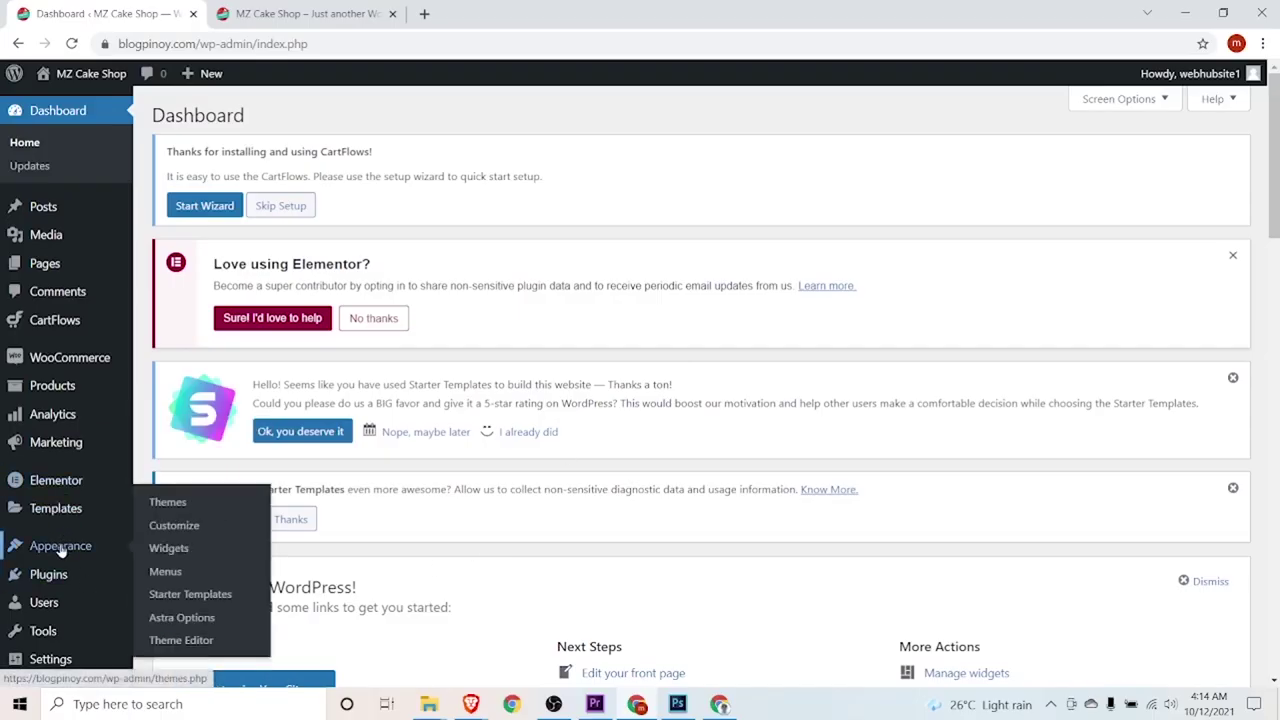
{"action": "left_click", "coordinate": [189, 527]}
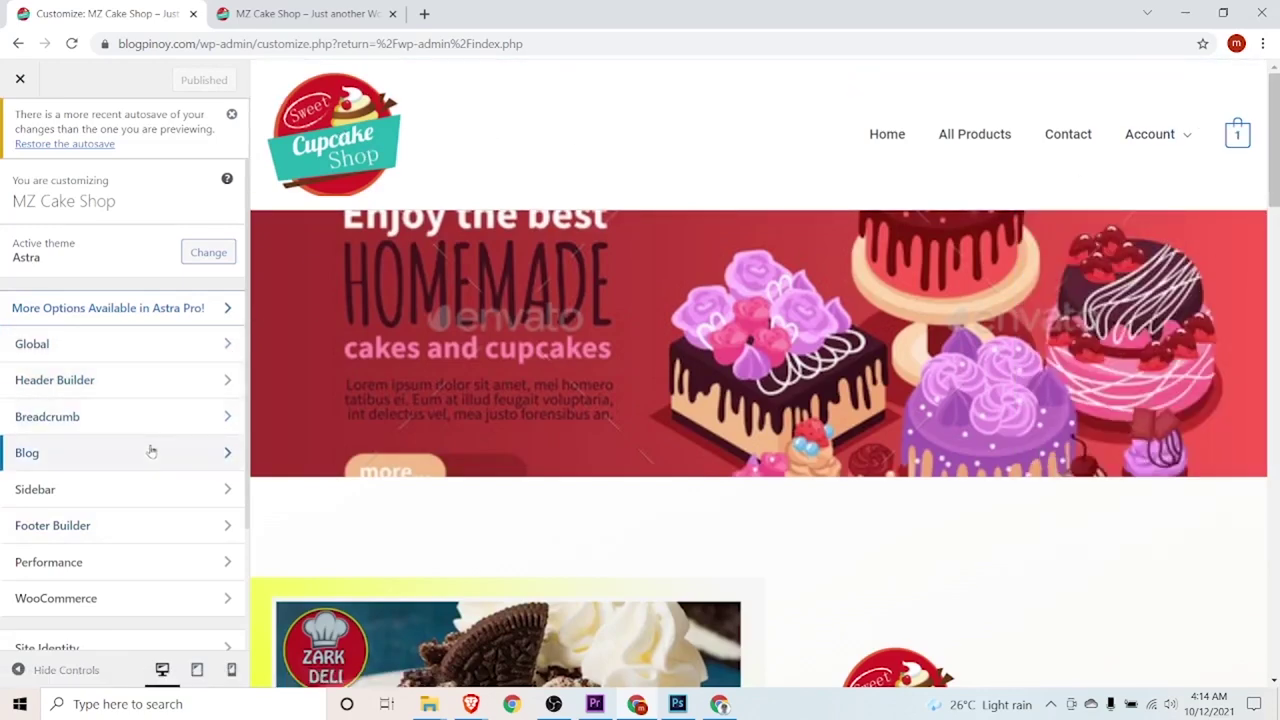
{"action": "left_click", "coordinate": [140, 532]}
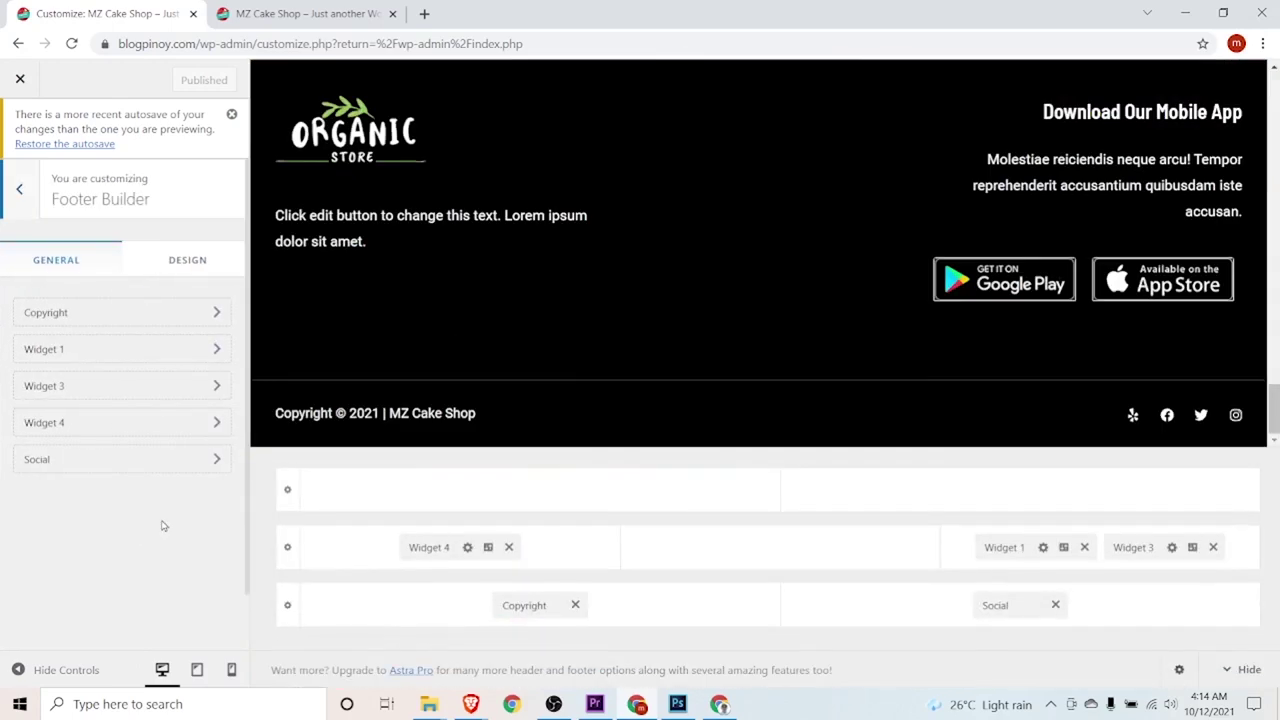
{"action": "left_click", "coordinate": [19, 189]}
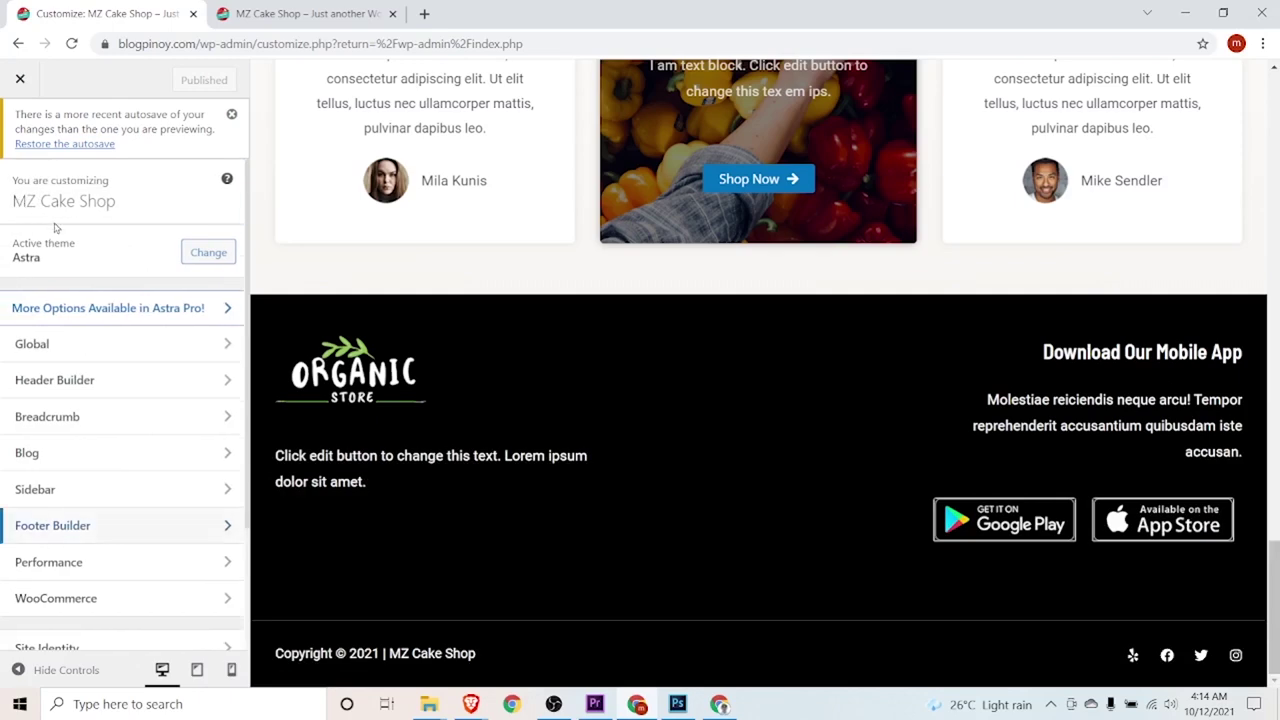
Step: Browse the Header Builder row and Cart settings, then open Footer Builder
{"action": "scroll", "coordinate": [662, 300], "scroll_direction": "up", "scroll_amount": 5}
{"action": "scroll", "coordinate": [661, 337], "scroll_direction": "up", "scroll_amount": 15}
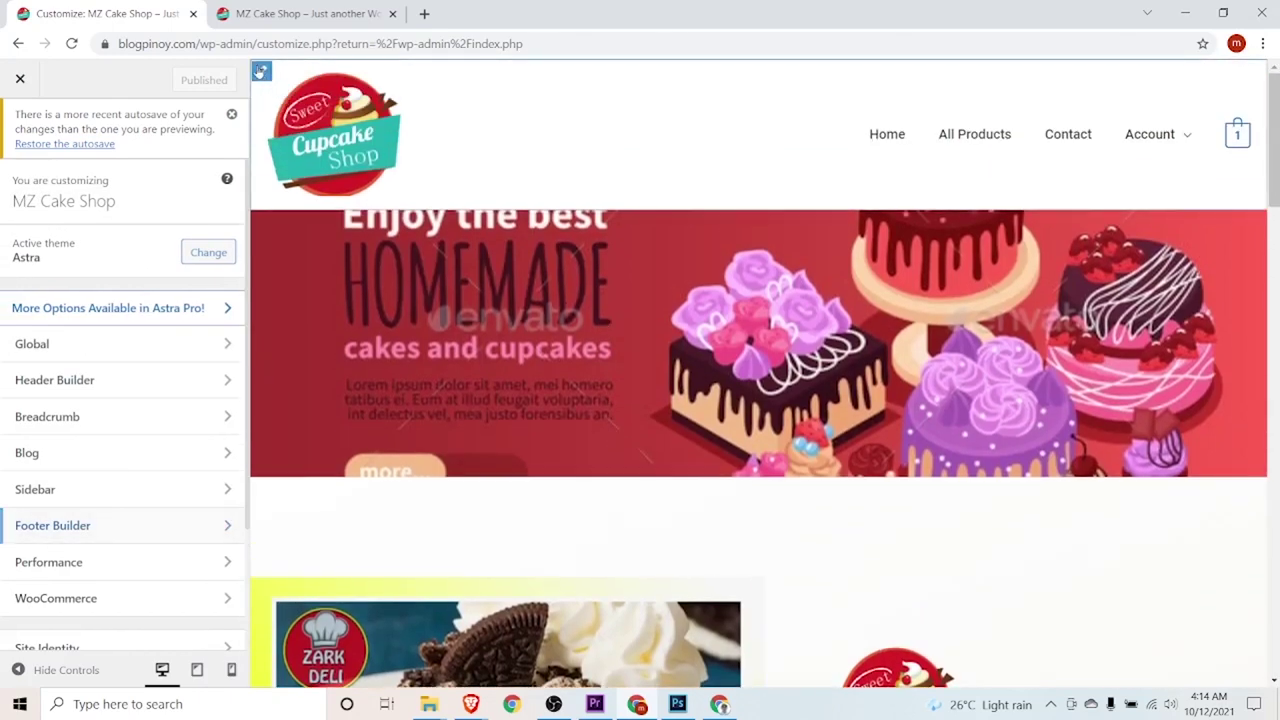
{"action": "left_click", "coordinate": [260, 72]}
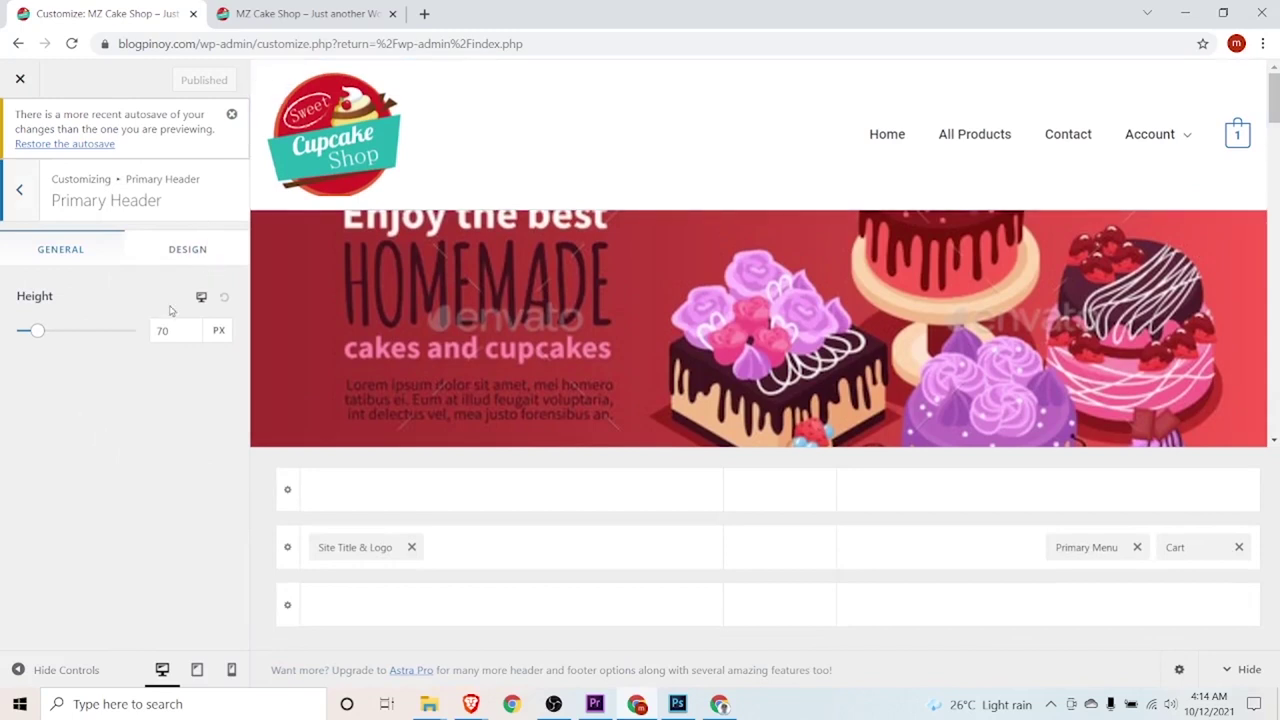
{"action": "left_click", "coordinate": [22, 193]}
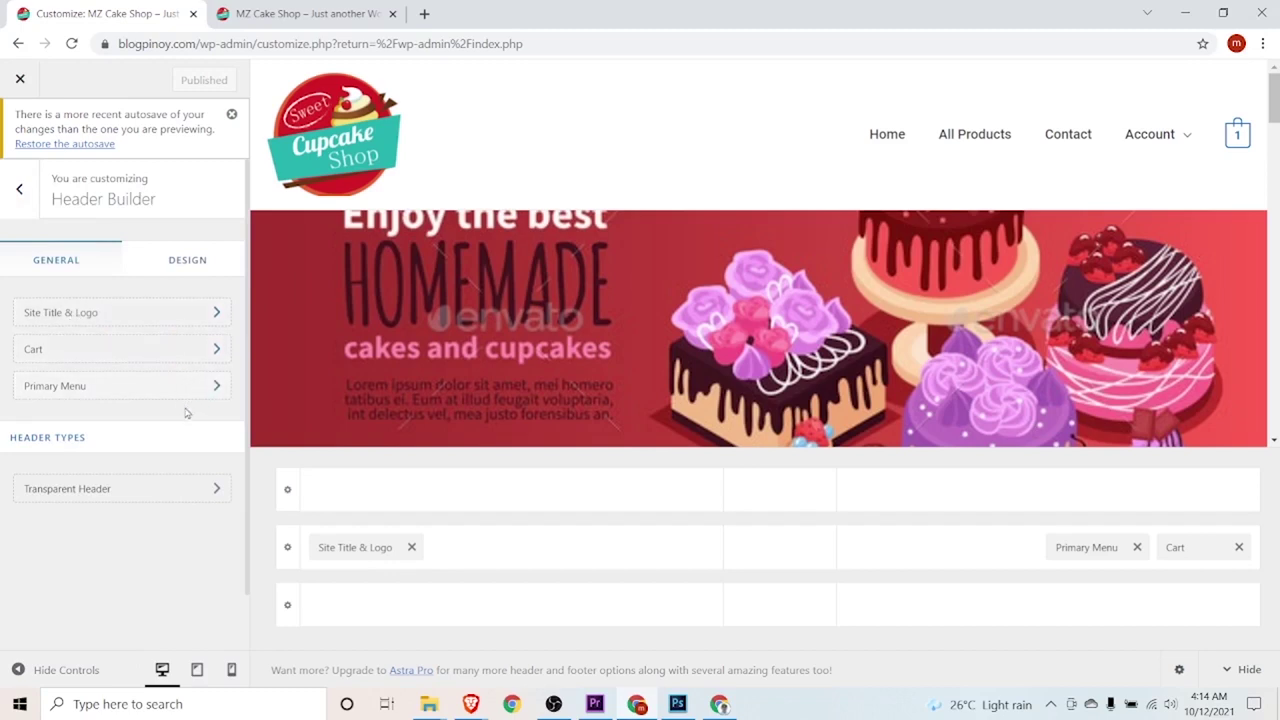
{"action": "left_click", "coordinate": [188, 352]}
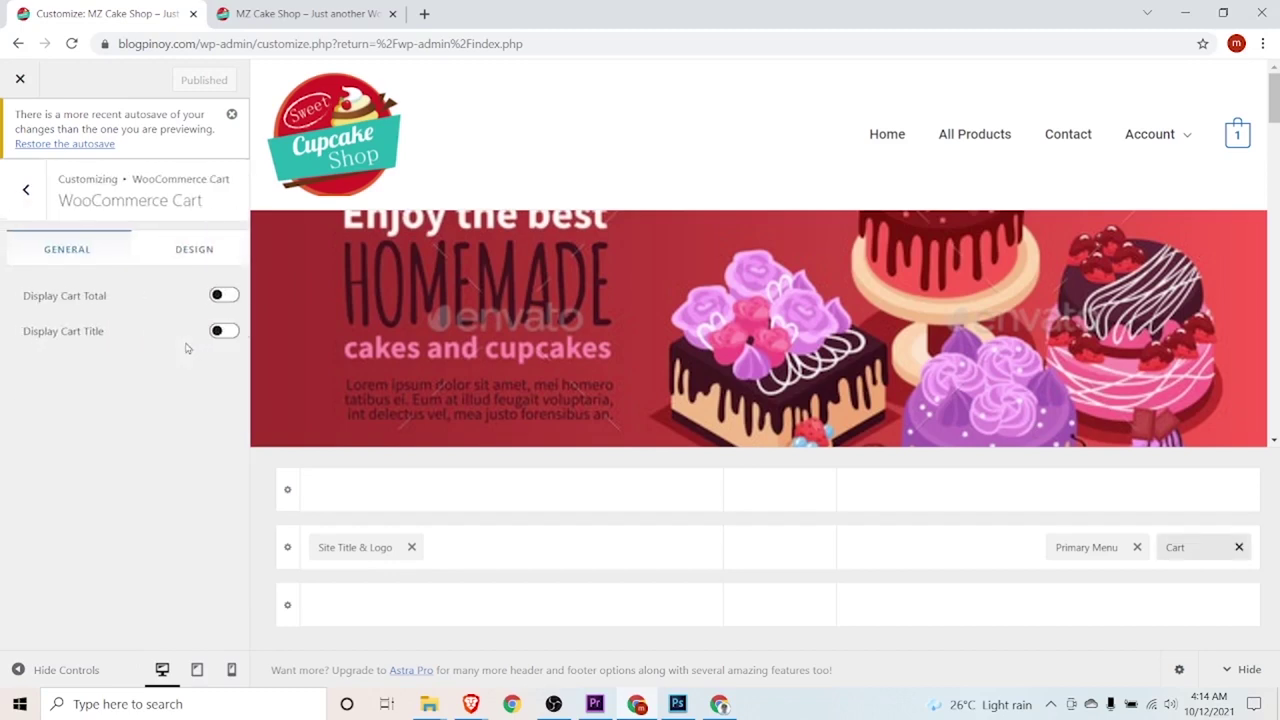
{"action": "left_click", "coordinate": [22, 195]}
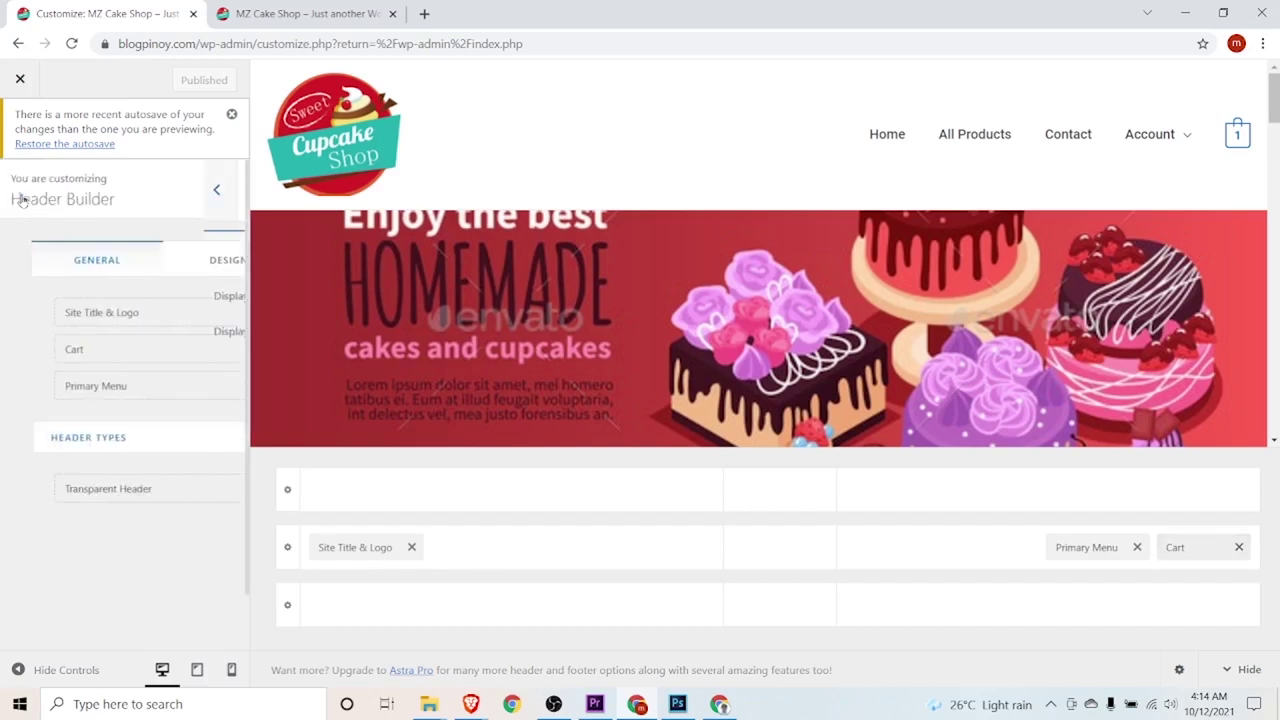
{"action": "left_click", "coordinate": [21, 192]}
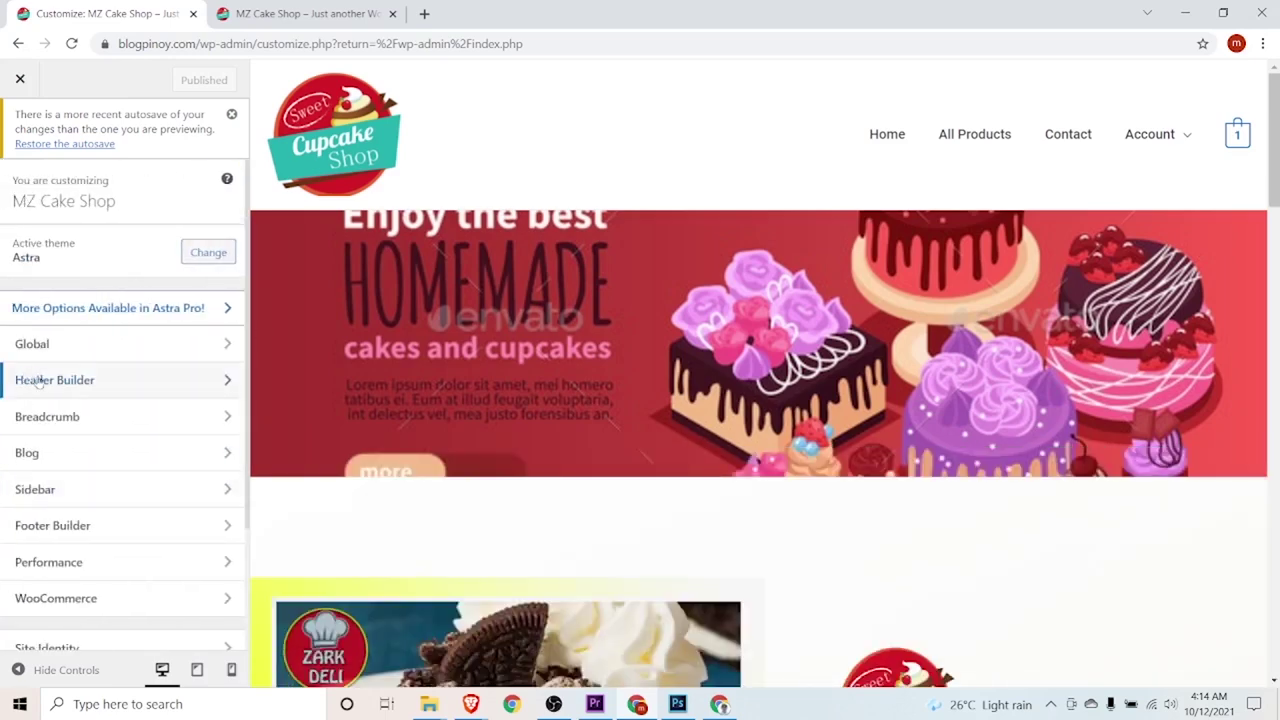
{"action": "left_click", "coordinate": [148, 527]}
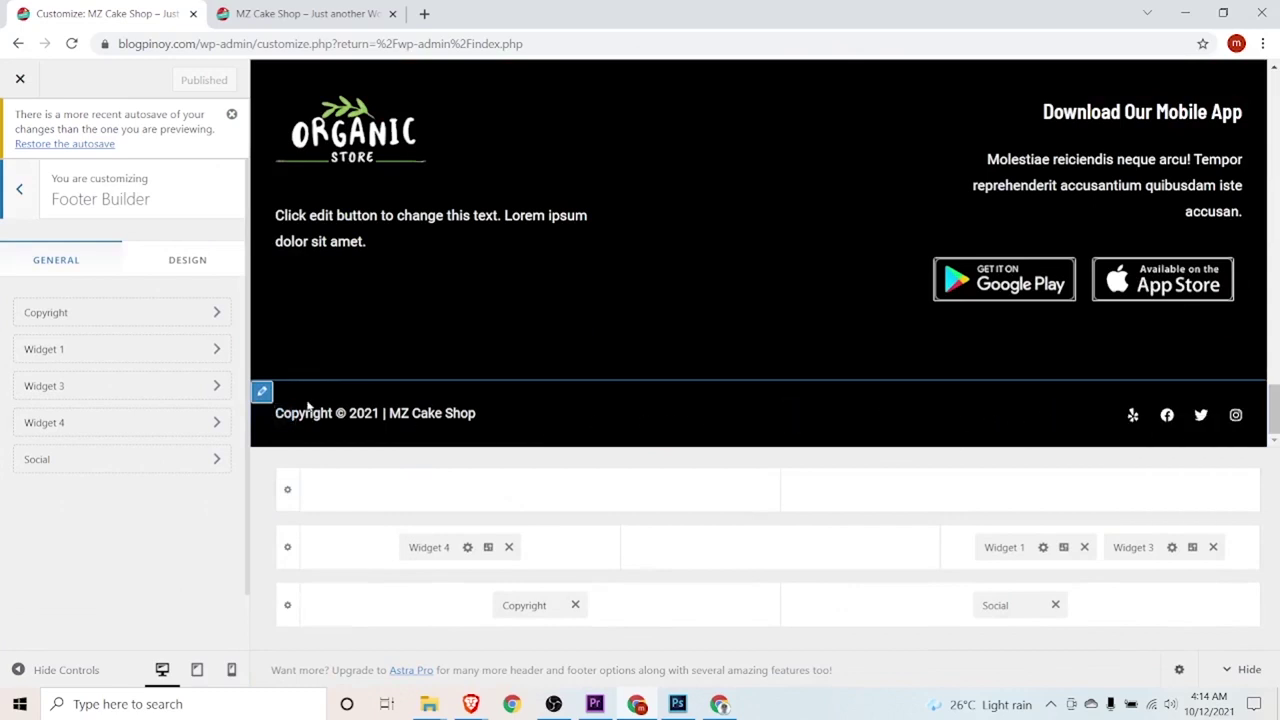
Step: Append " Okay!" after [site_title] in the footer copyright text
{"action": "left_click", "coordinate": [206, 316]}
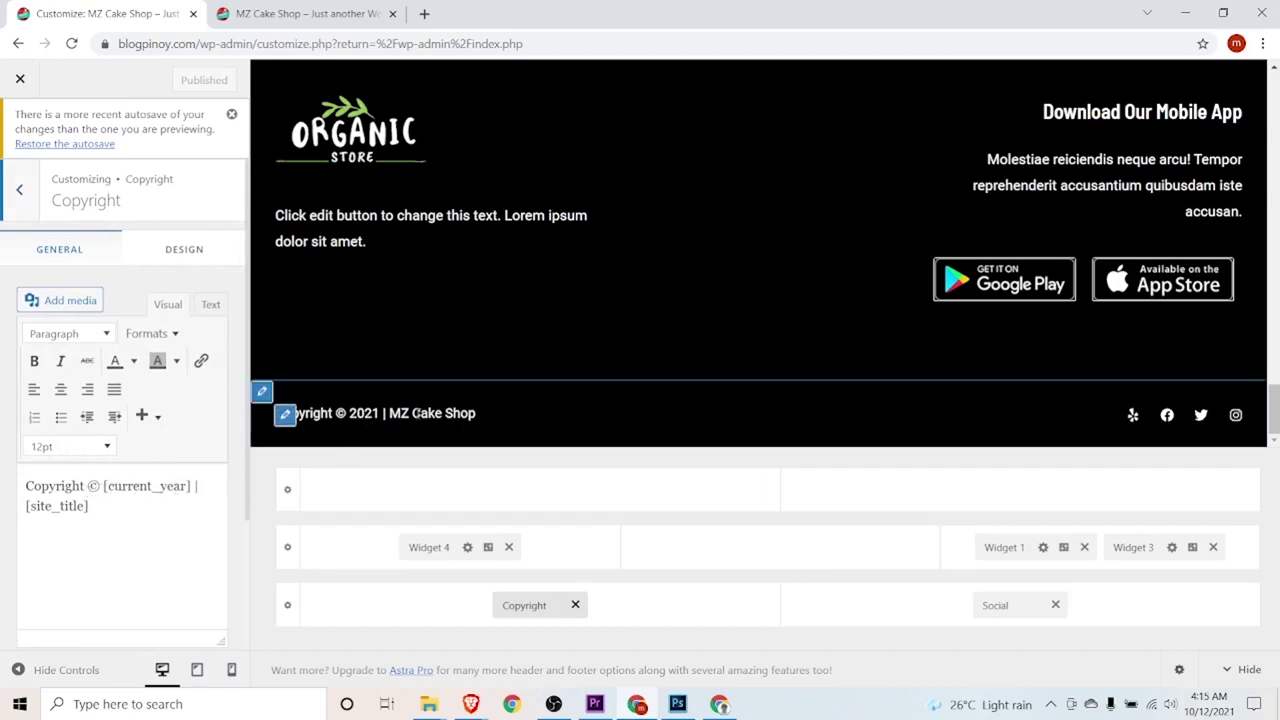
{"action": "left_click", "coordinate": [137, 506]}
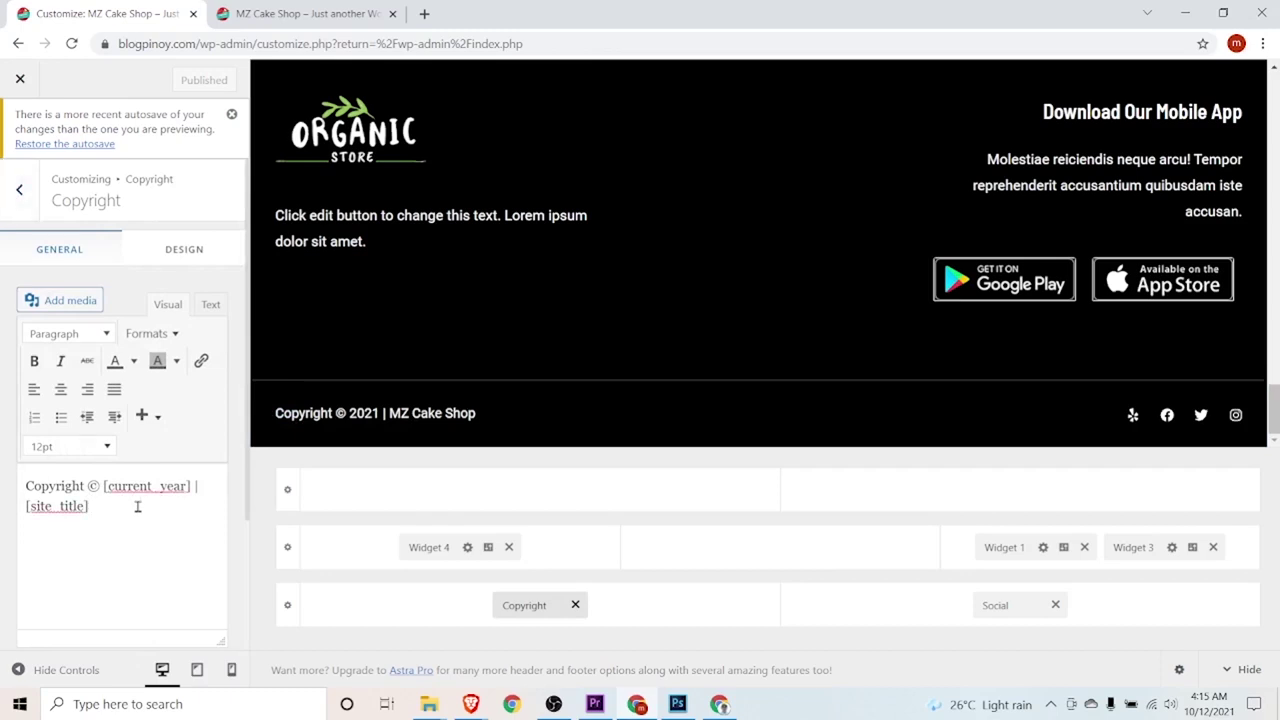
{"action": "type", "text": "Oka"}
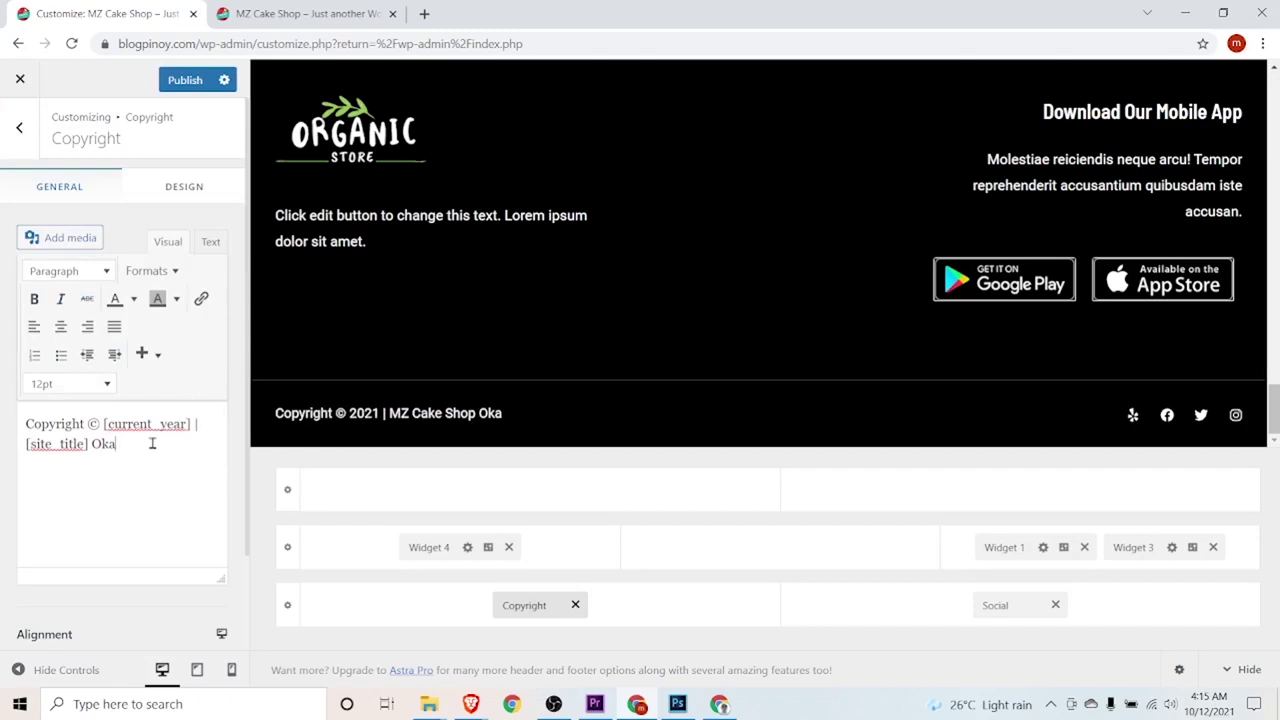
{"action": "type", "text": "y!"}
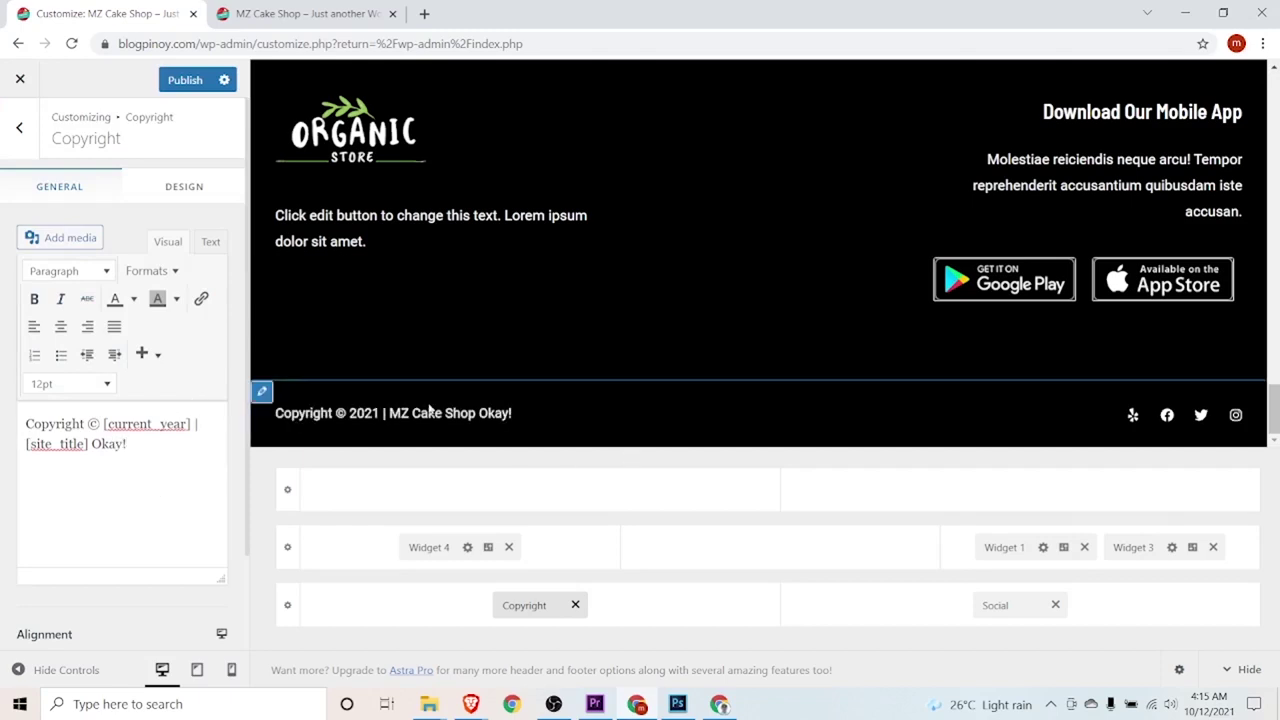
{"action": "left_click", "coordinate": [19, 127]}
{"action": "left_click", "coordinate": [486, 366]}
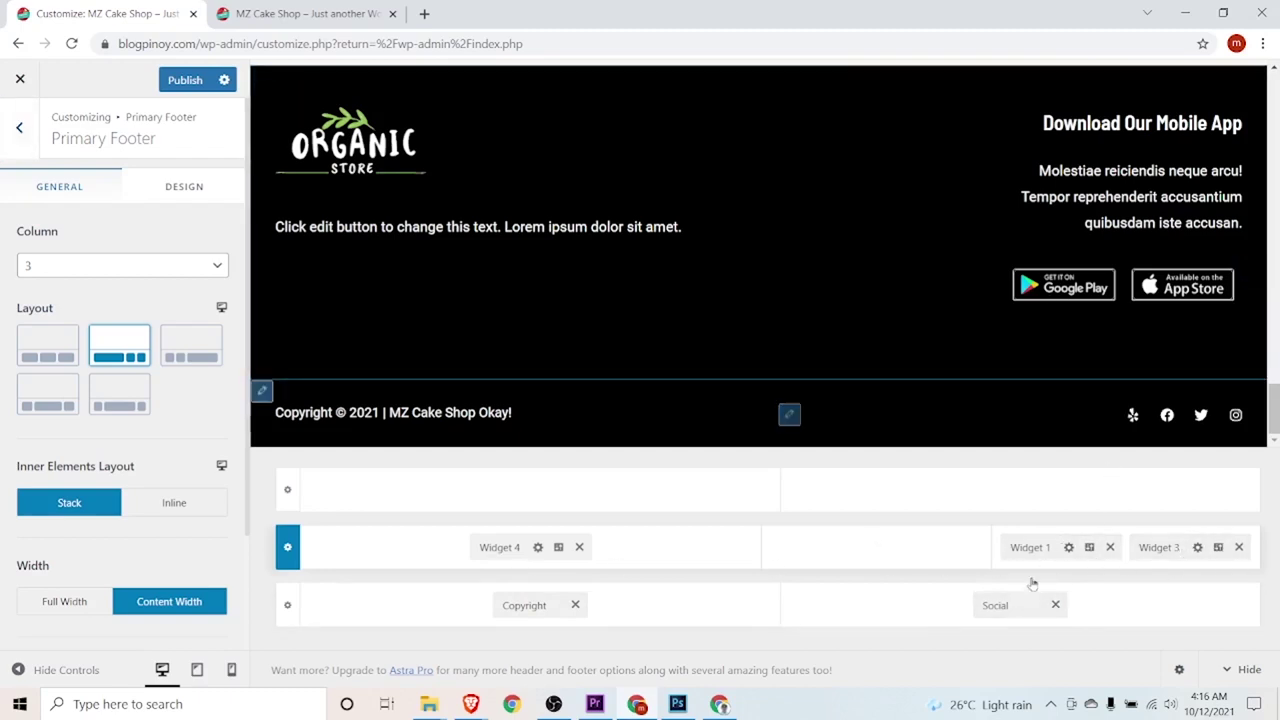
Step: Look at the Social Icons settings and the list of addable footer elements
{"action": "left_click", "coordinate": [1062, 598]}
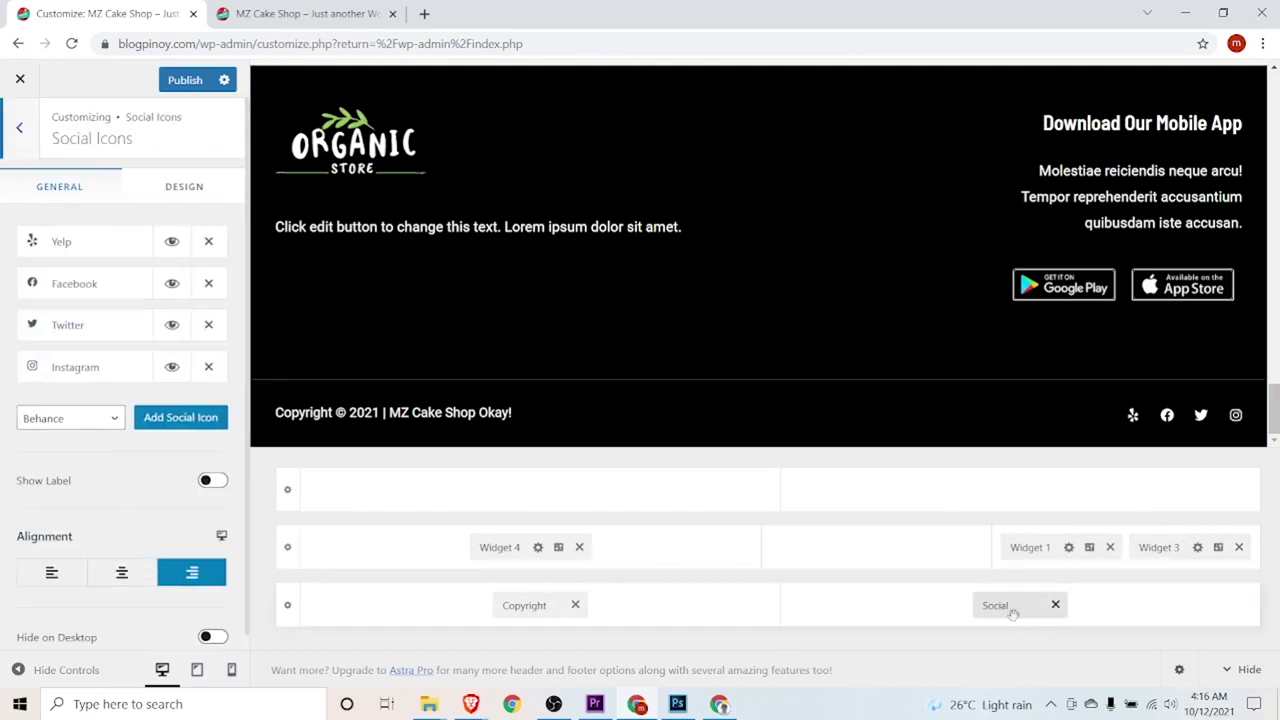
{"action": "left_click", "coordinate": [414, 545]}
{"action": "left_click", "coordinate": [661, 565]}
{"action": "left_click", "coordinate": [661, 565]}
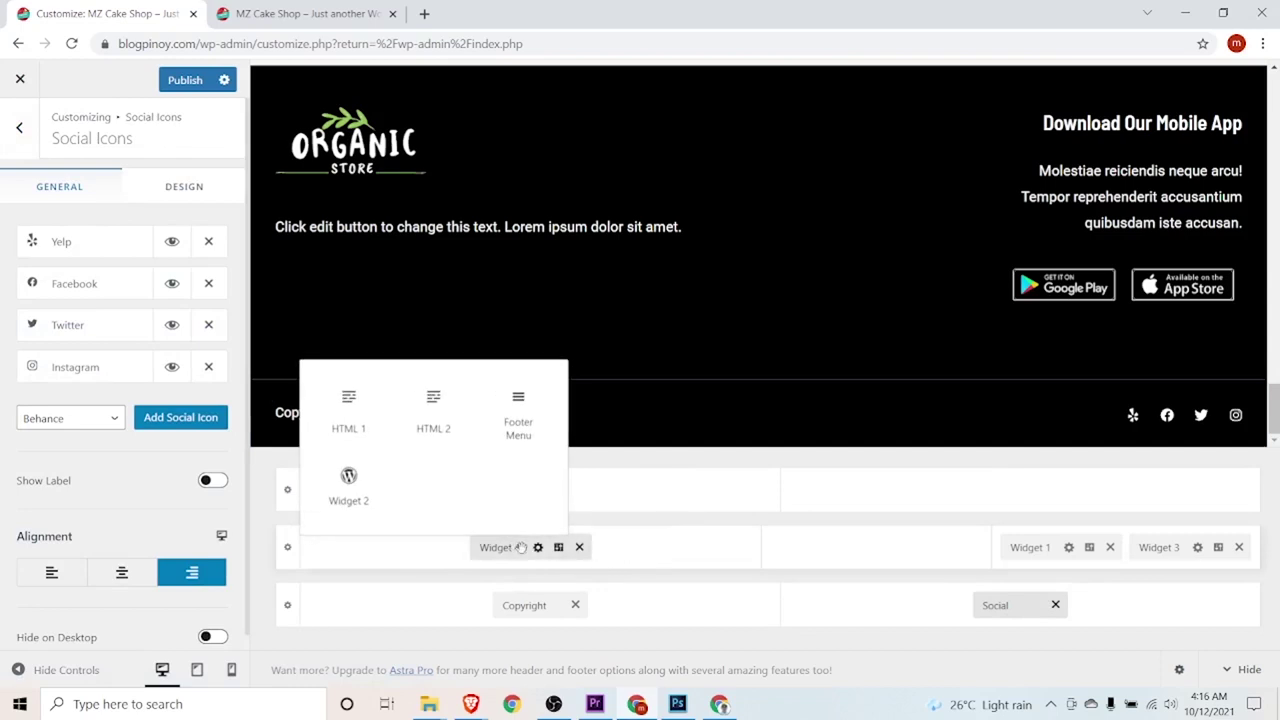
Step: Open Widget 4, select its leaf logo image block and choose Replace Image
{"action": "left_click", "coordinate": [537, 548]}
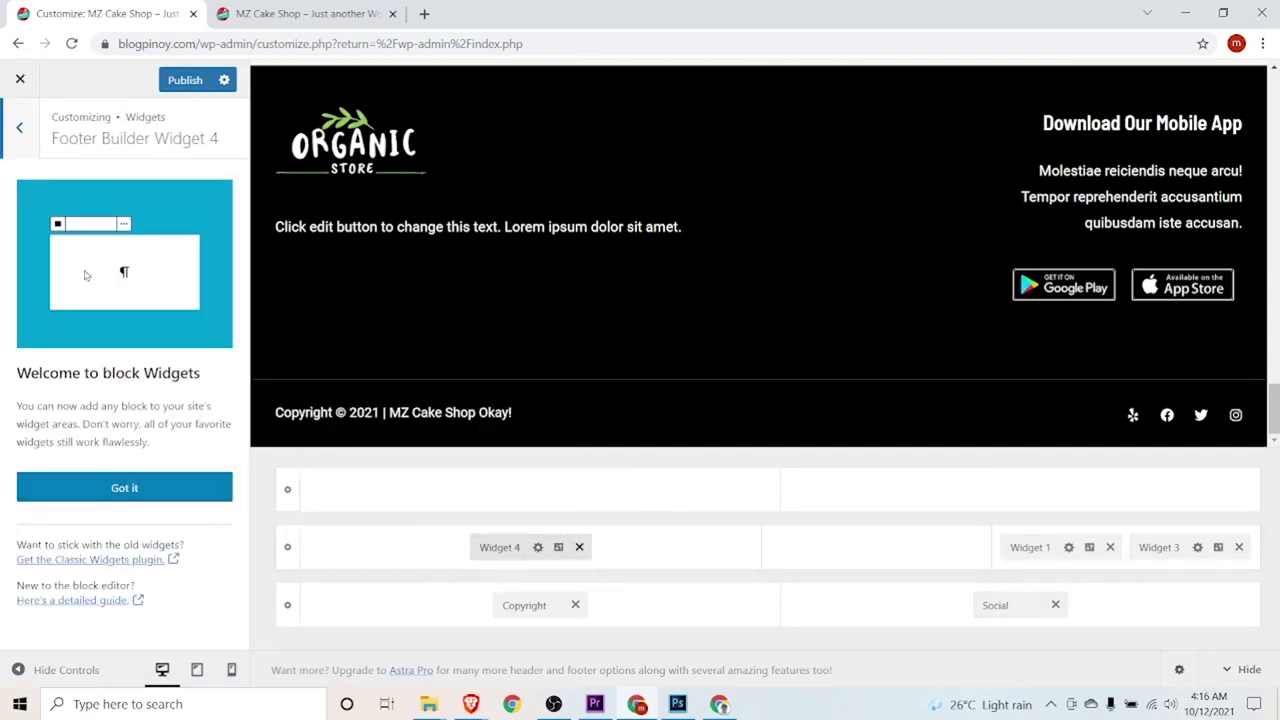
{"action": "left_click", "coordinate": [126, 489]}
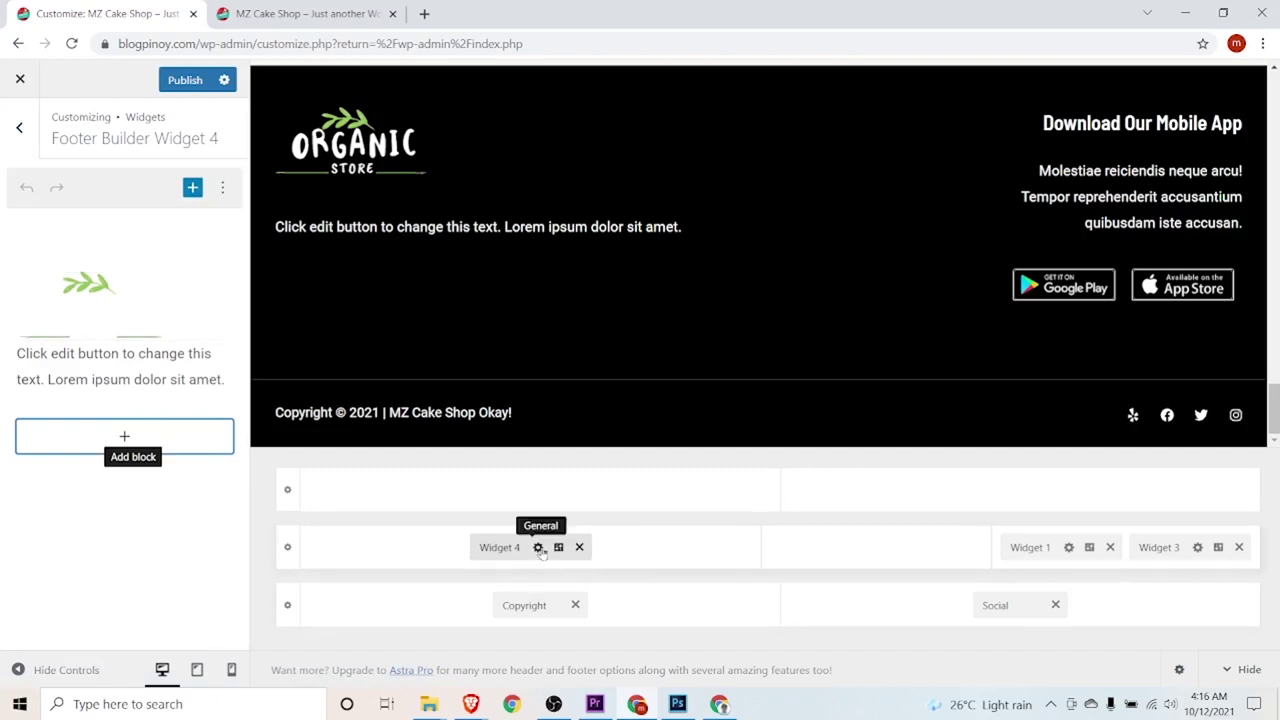
{"action": "left_click", "coordinate": [110, 290]}
{"action": "left_click", "coordinate": [143, 413]}
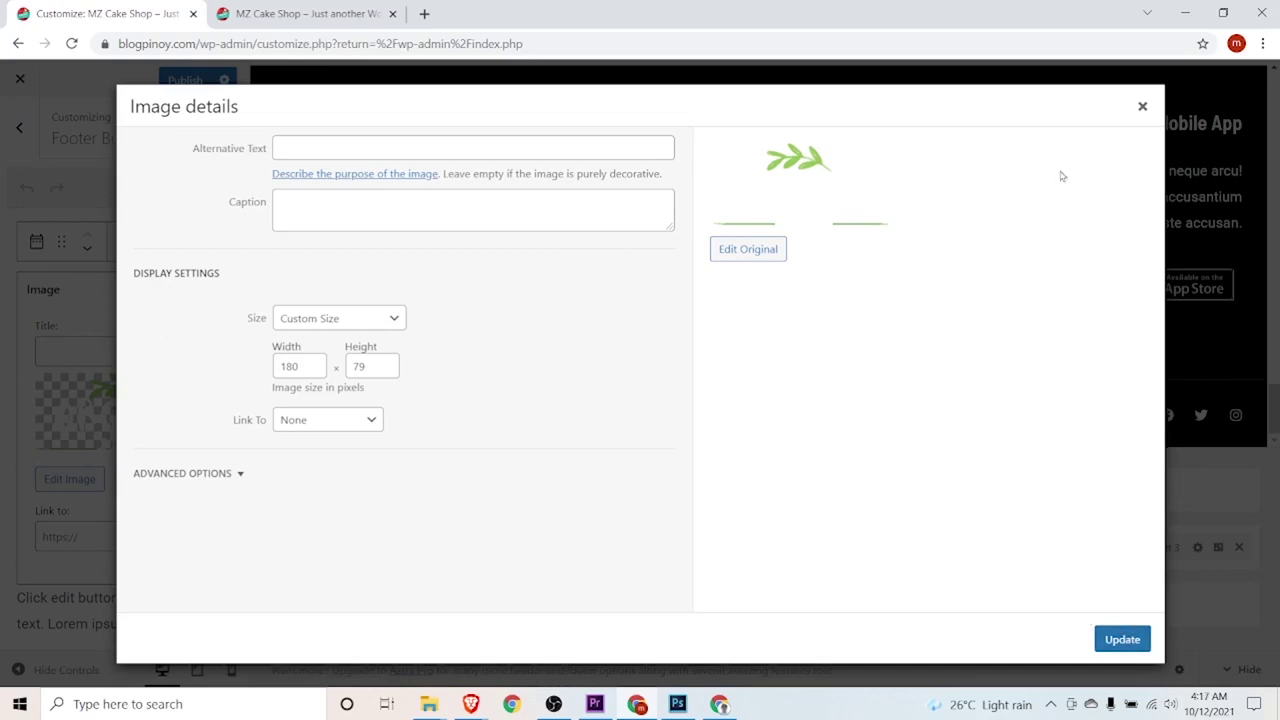
{"action": "left_click", "coordinate": [1142, 106]}
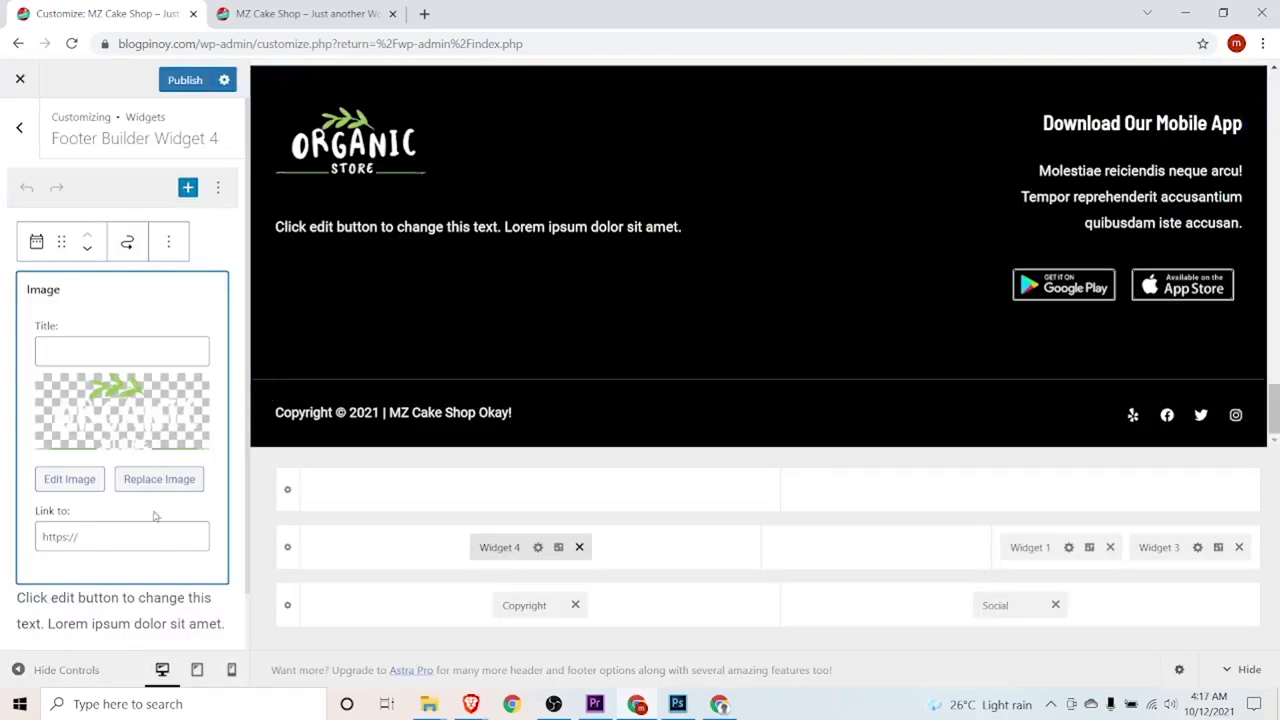
{"action": "left_click", "coordinate": [159, 480]}
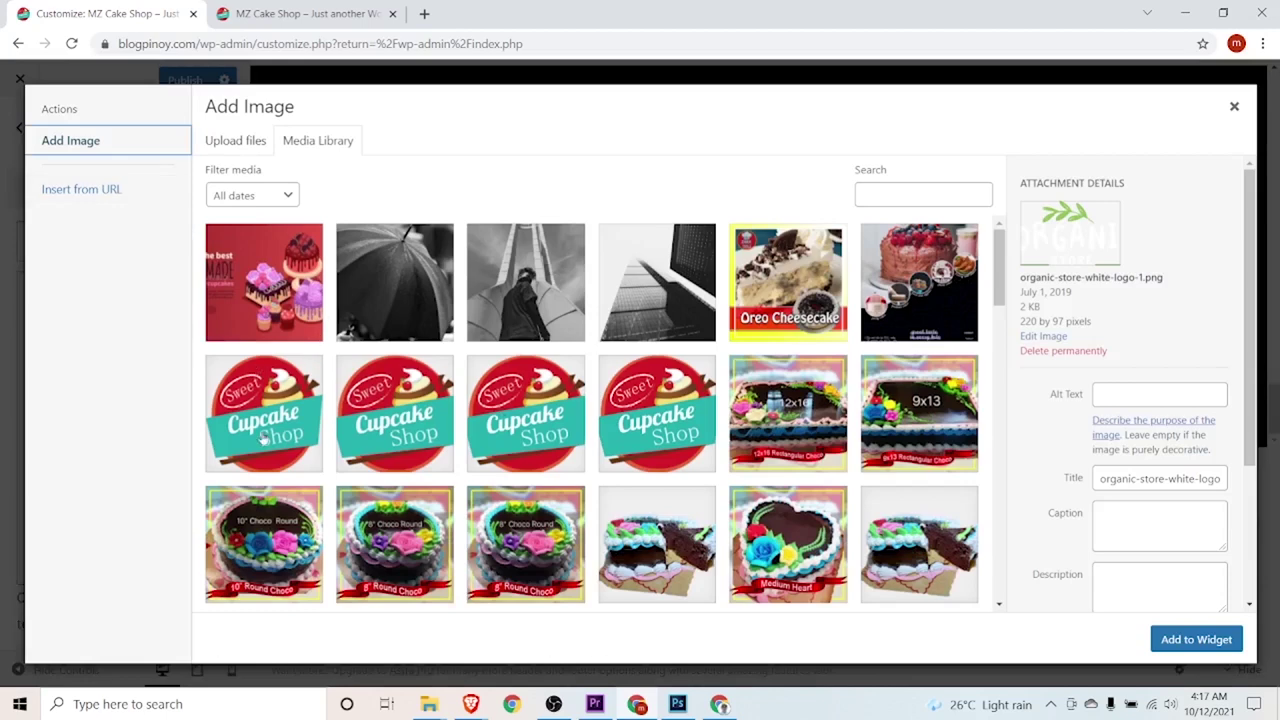
Step: Insert the Sweet Cupcake Shop logo from the library into Widget 4
{"action": "left_click", "coordinate": [265, 437]}
{"action": "left_click", "coordinate": [1168, 634]}
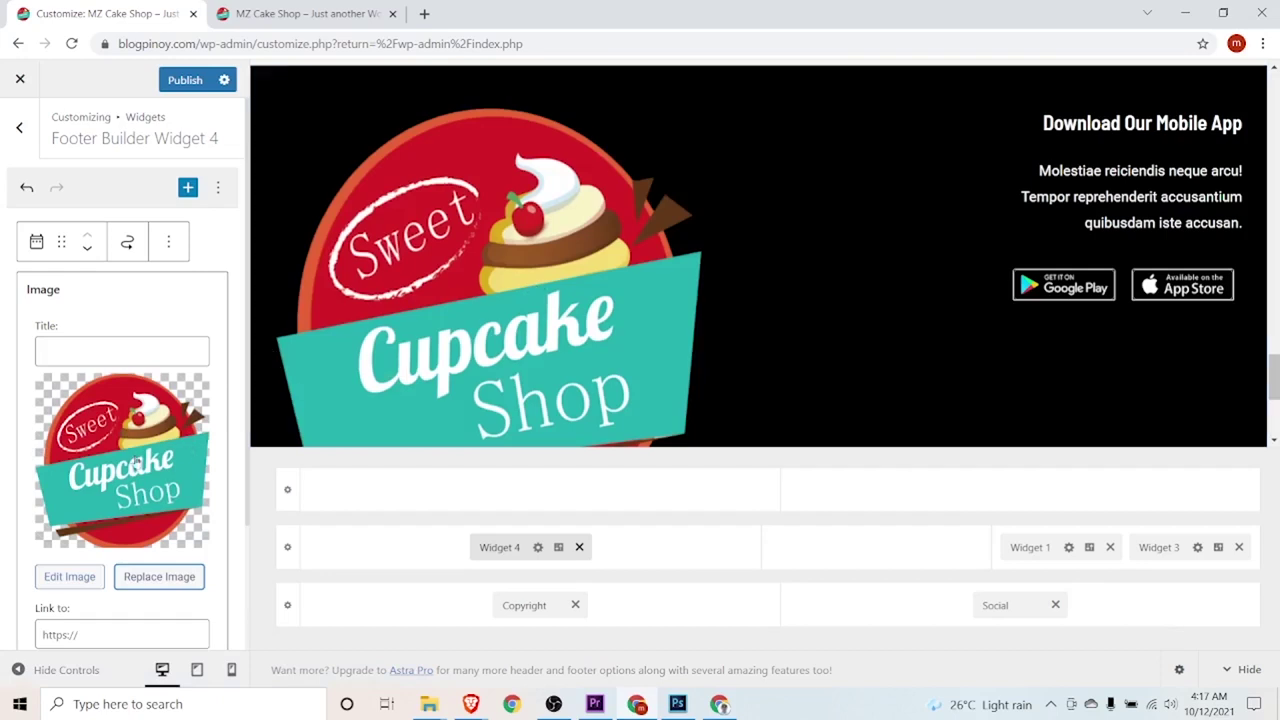
{"action": "scroll", "coordinate": [130, 470], "scroll_direction": "down", "scroll_amount": 2}
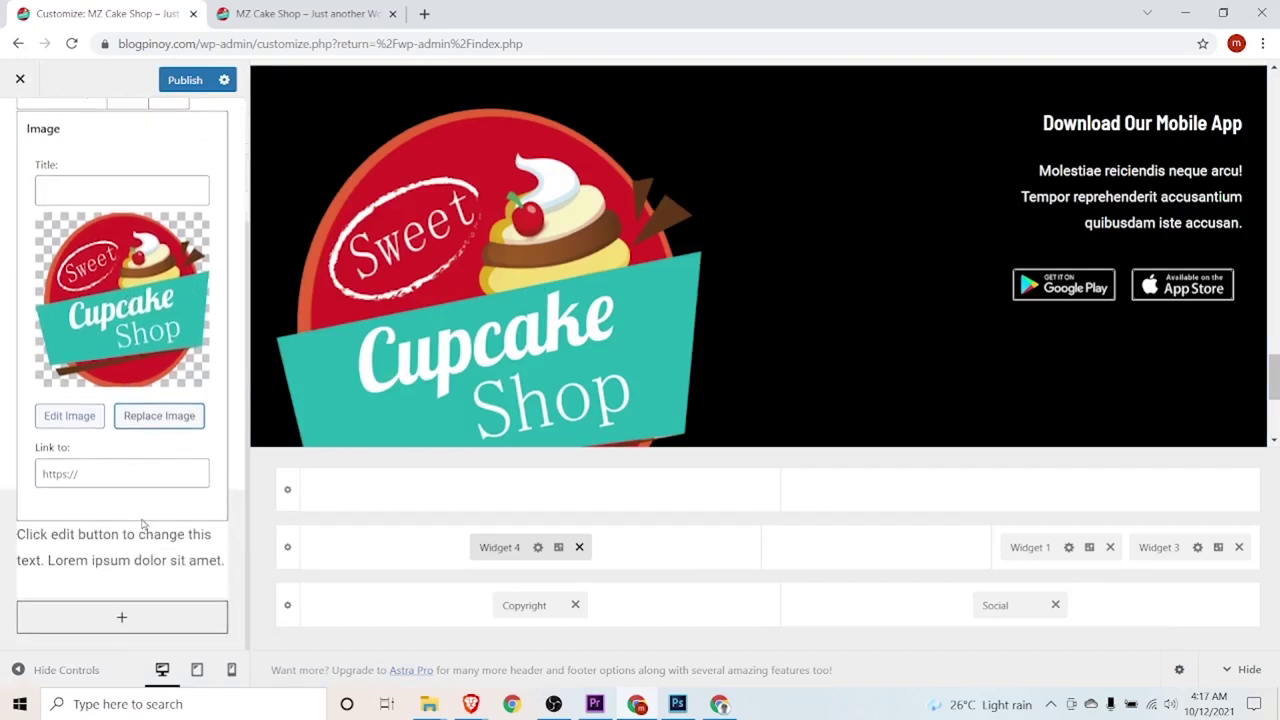
{"action": "scroll", "coordinate": [142, 523], "scroll_direction": "up", "scroll_amount": 2}
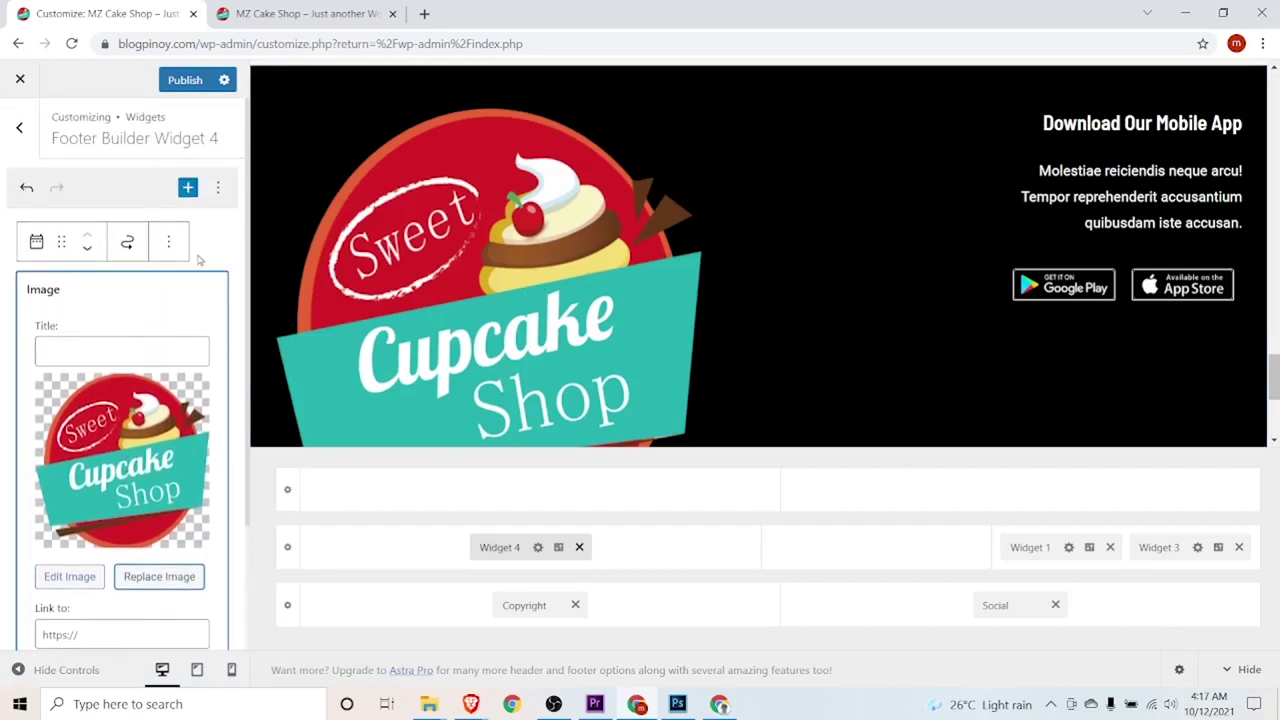
Step: Set the logo's image size to Thumbnail – 150 × 150 in Image details and update
{"action": "left_click", "coordinate": [165, 244]}
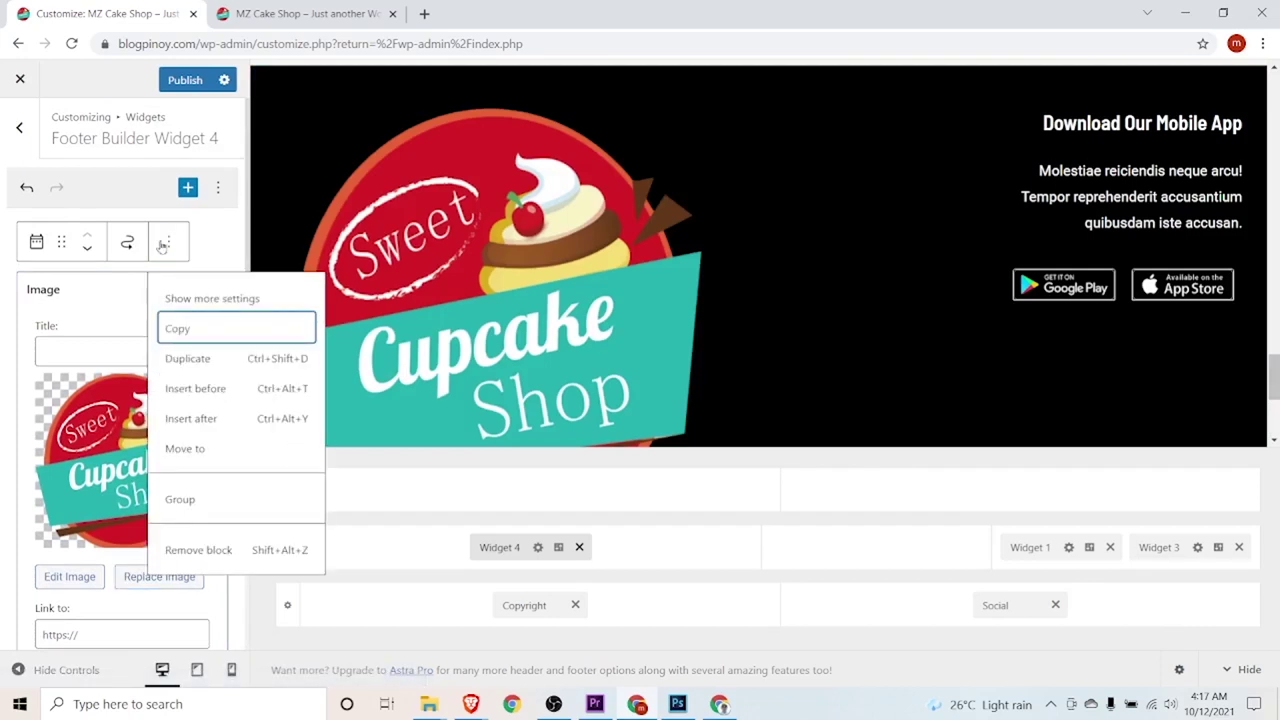
{"action": "left_click", "coordinate": [163, 245]}
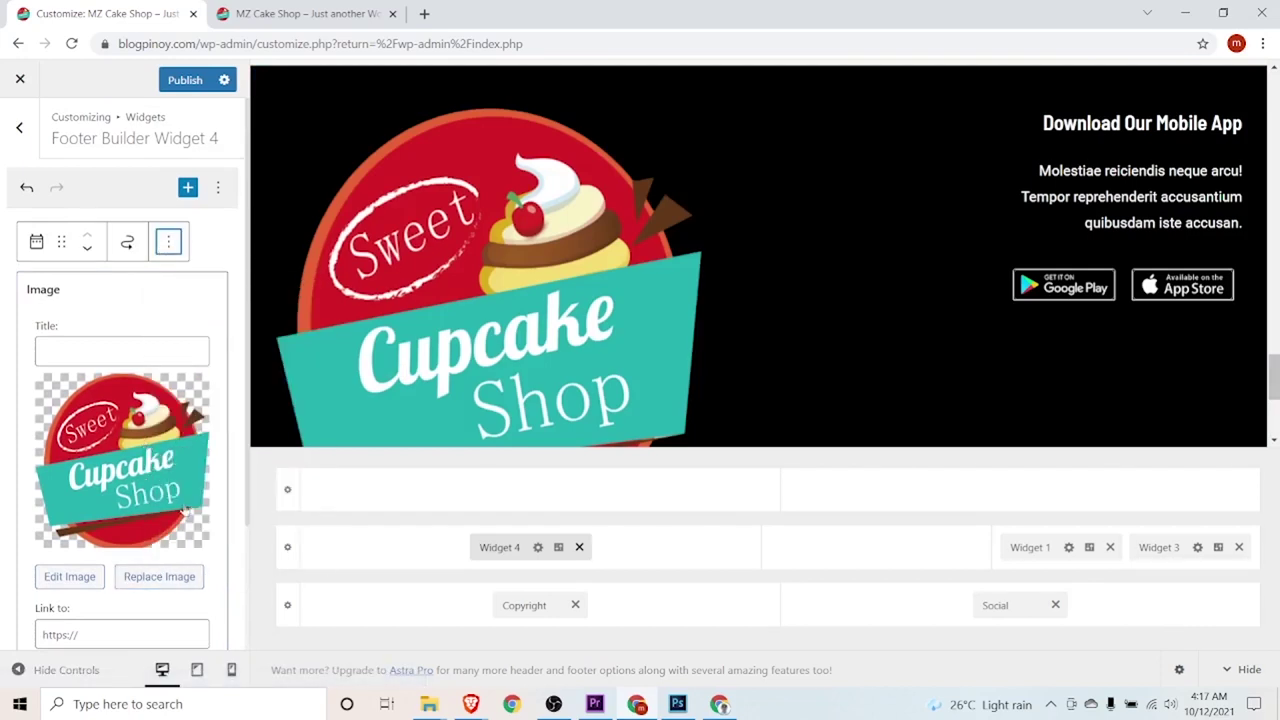
{"action": "scroll", "coordinate": [184, 510], "scroll_direction": "down", "scroll_amount": 1}
{"action": "left_click", "coordinate": [71, 494]}
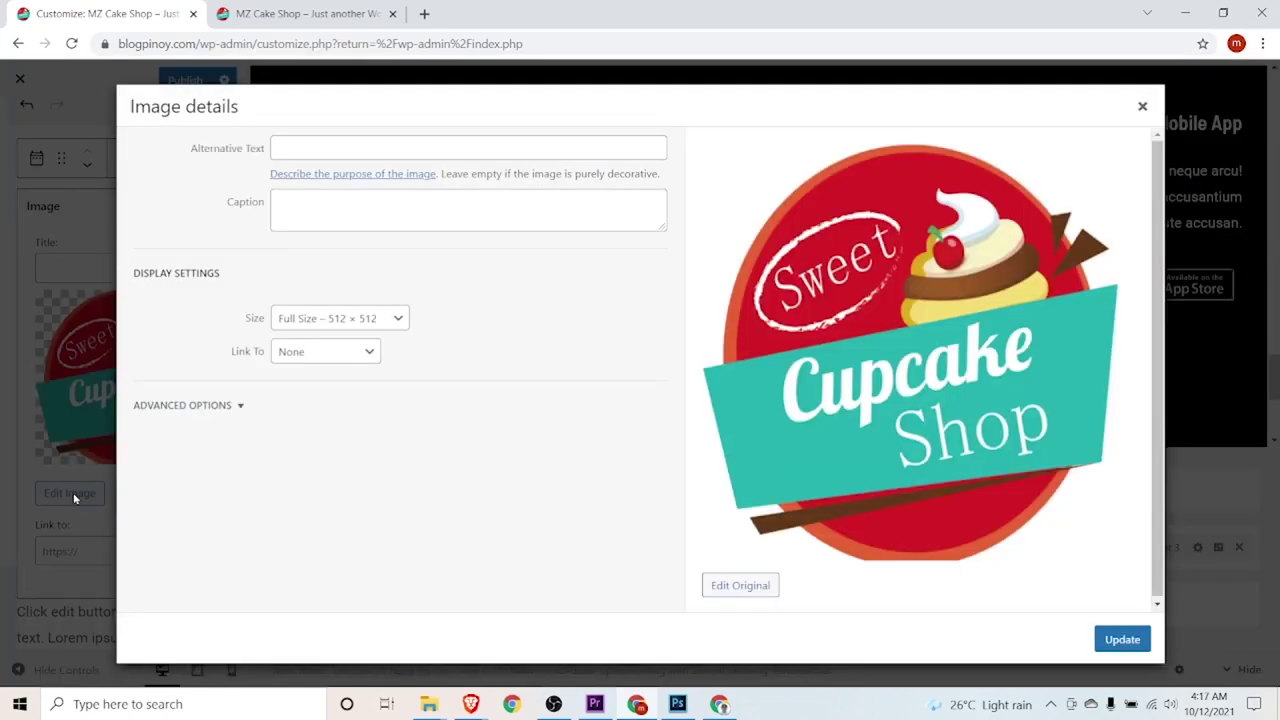
{"action": "left_click", "coordinate": [380, 320]}
{"action": "left_click", "coordinate": [358, 338]}
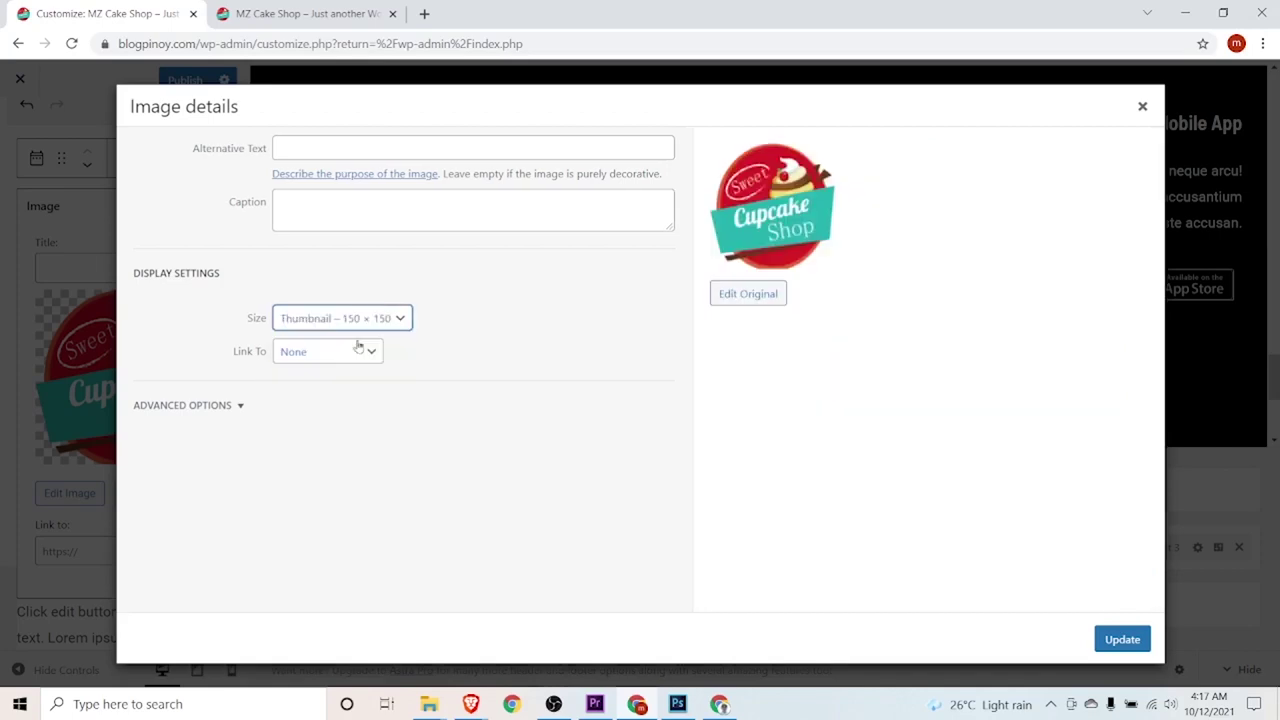
{"action": "left_click", "coordinate": [1122, 639]}
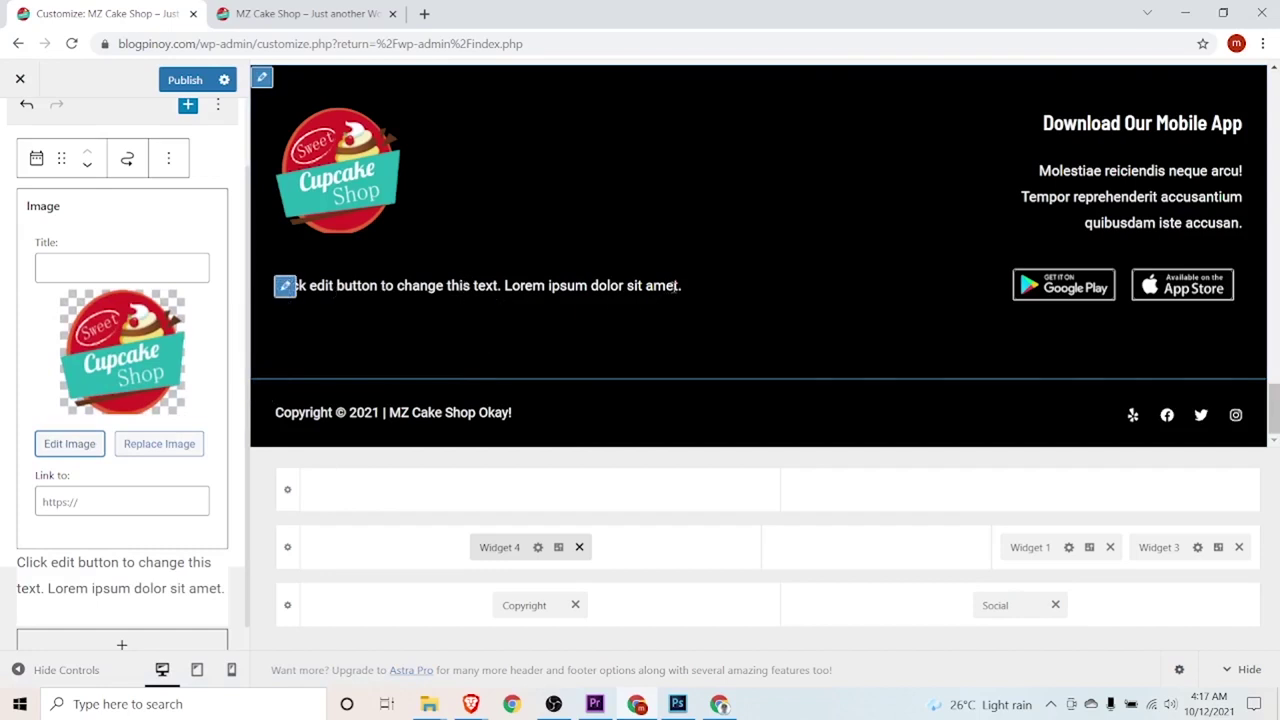
Step: Replace the footer text under the logo with "MZ Cake shop the famous shop in batangas!"
{"action": "left_click", "coordinate": [285, 286]}
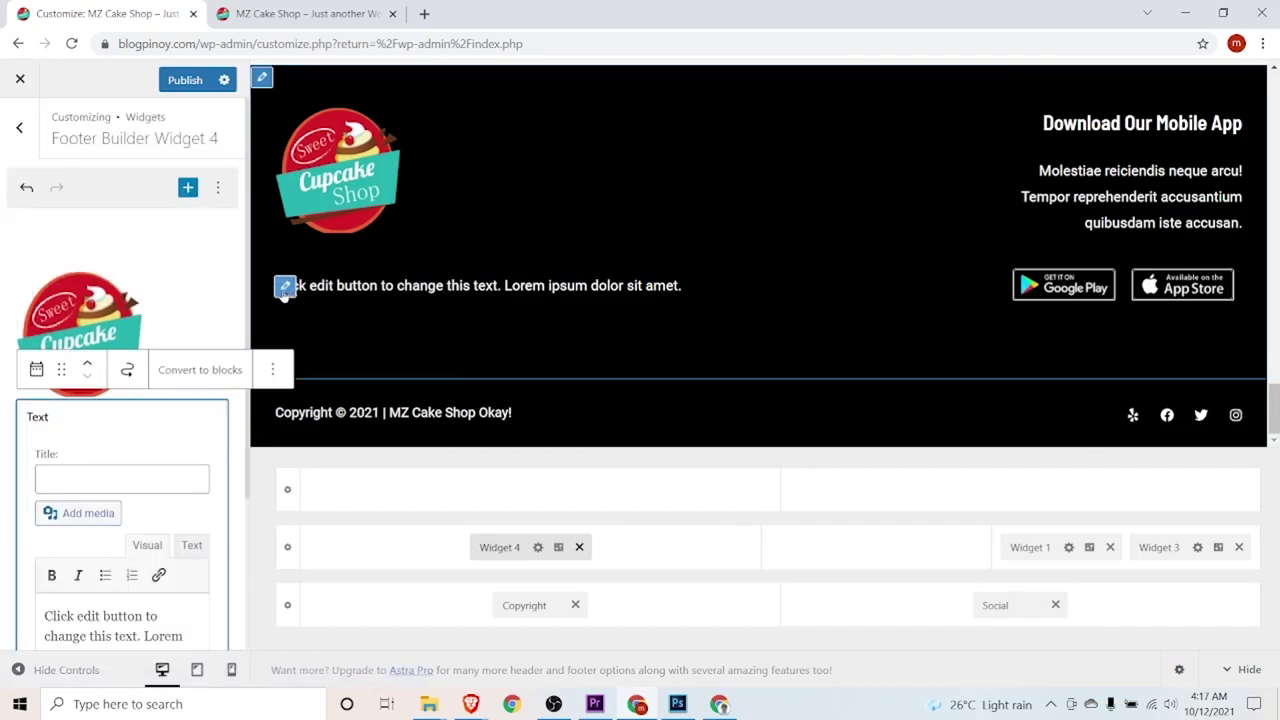
{"action": "scroll", "coordinate": [190, 545], "scroll_direction": "down", "scroll_amount": 2}
{"action": "left_click_drag", "start_coordinate": [172, 452], "coordinate": [2, 385]}
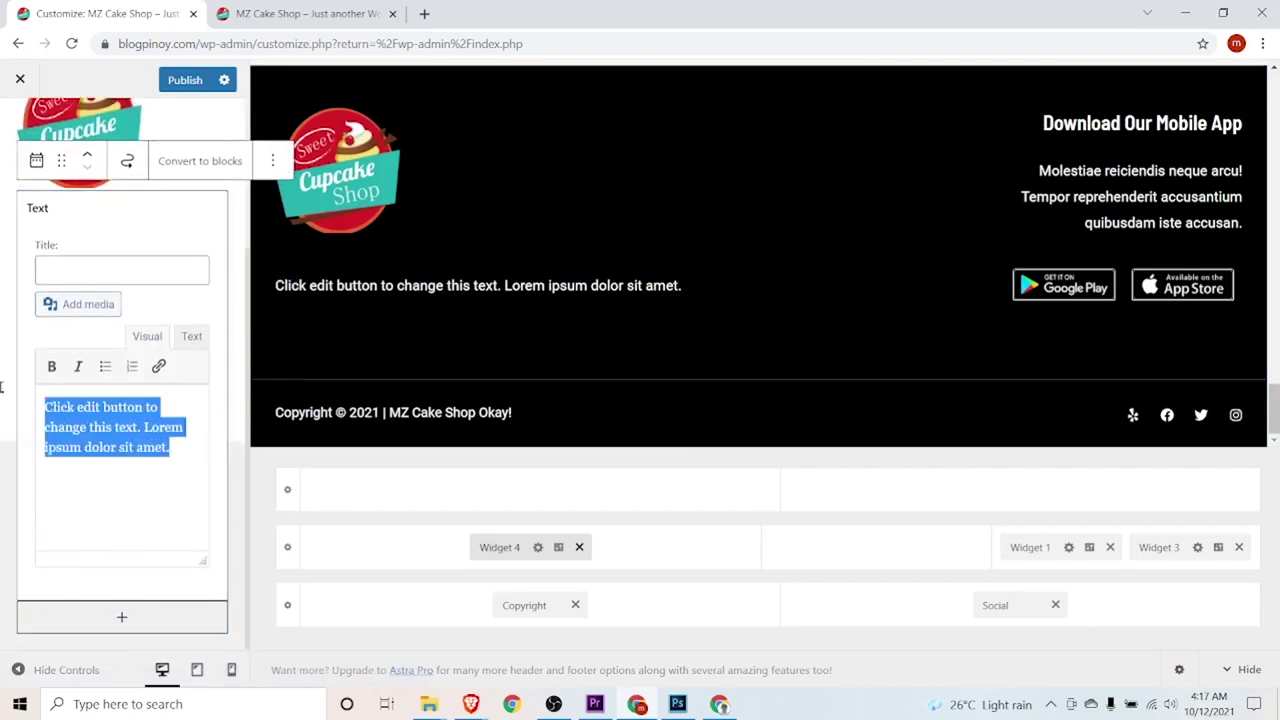
{"action": "type", "text": "M"}
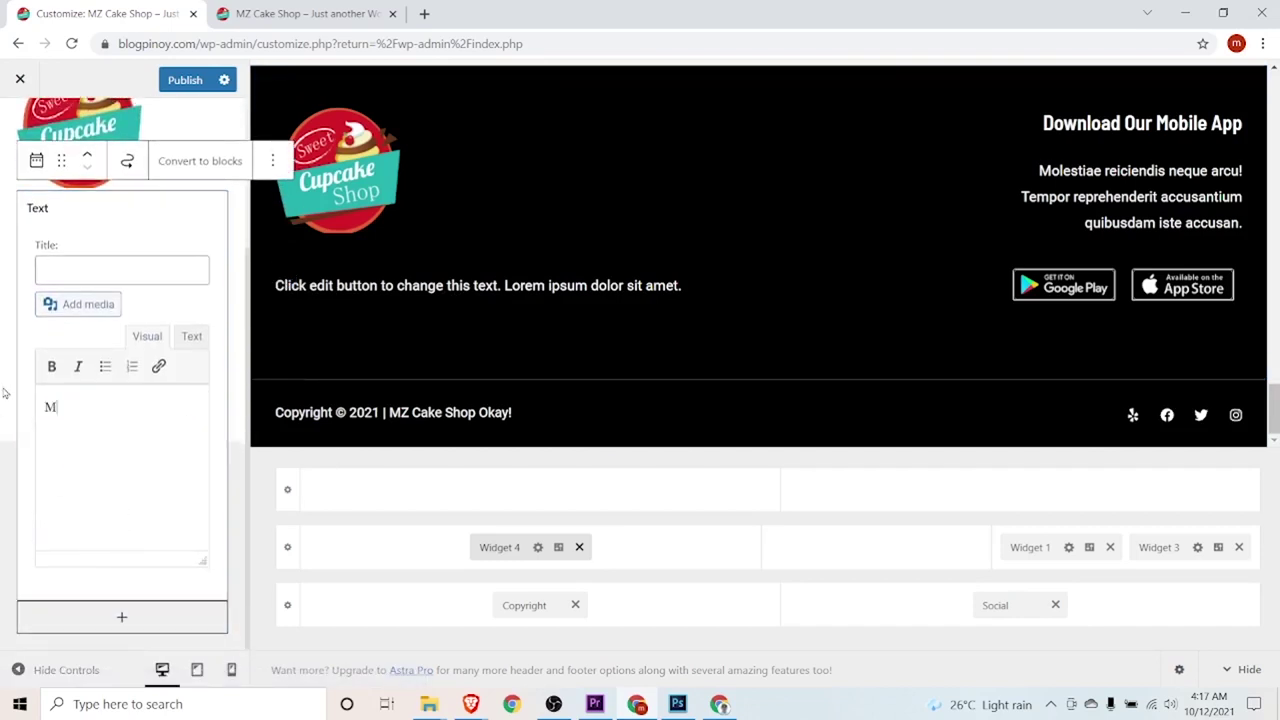
{"action": "type", "text": "Z Cake"}
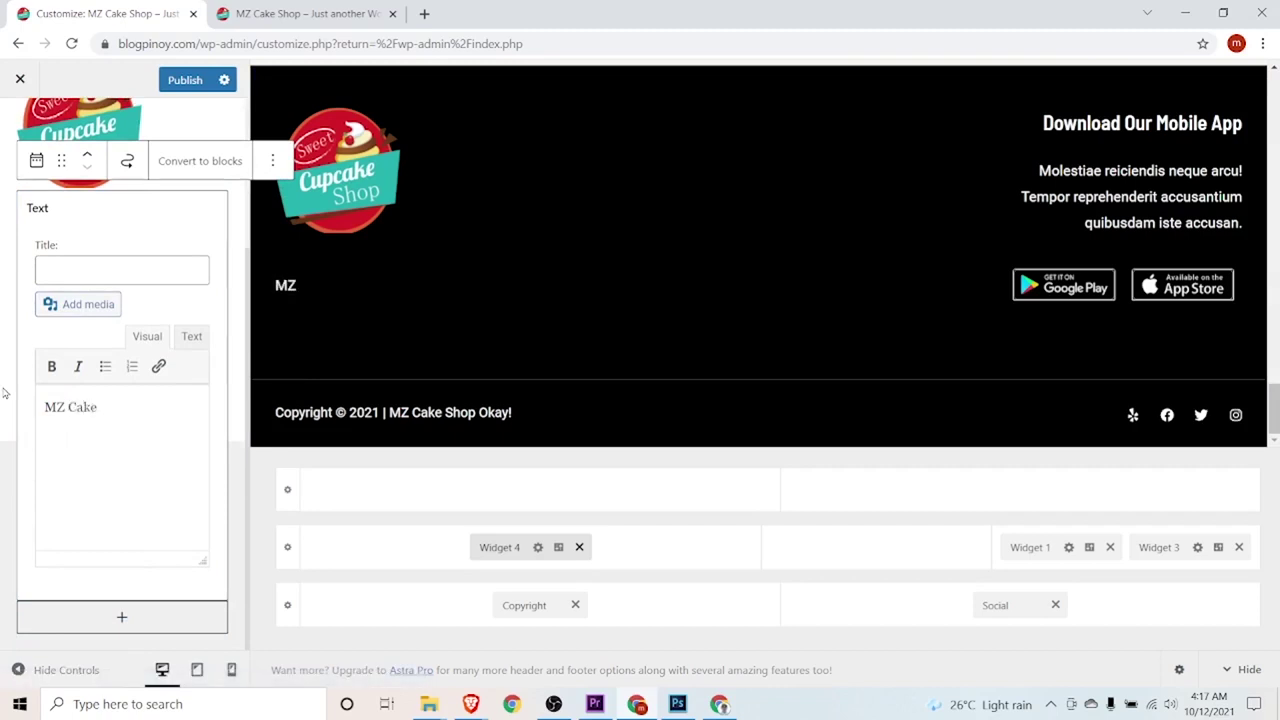
{"action": "type", "text": " shop "}
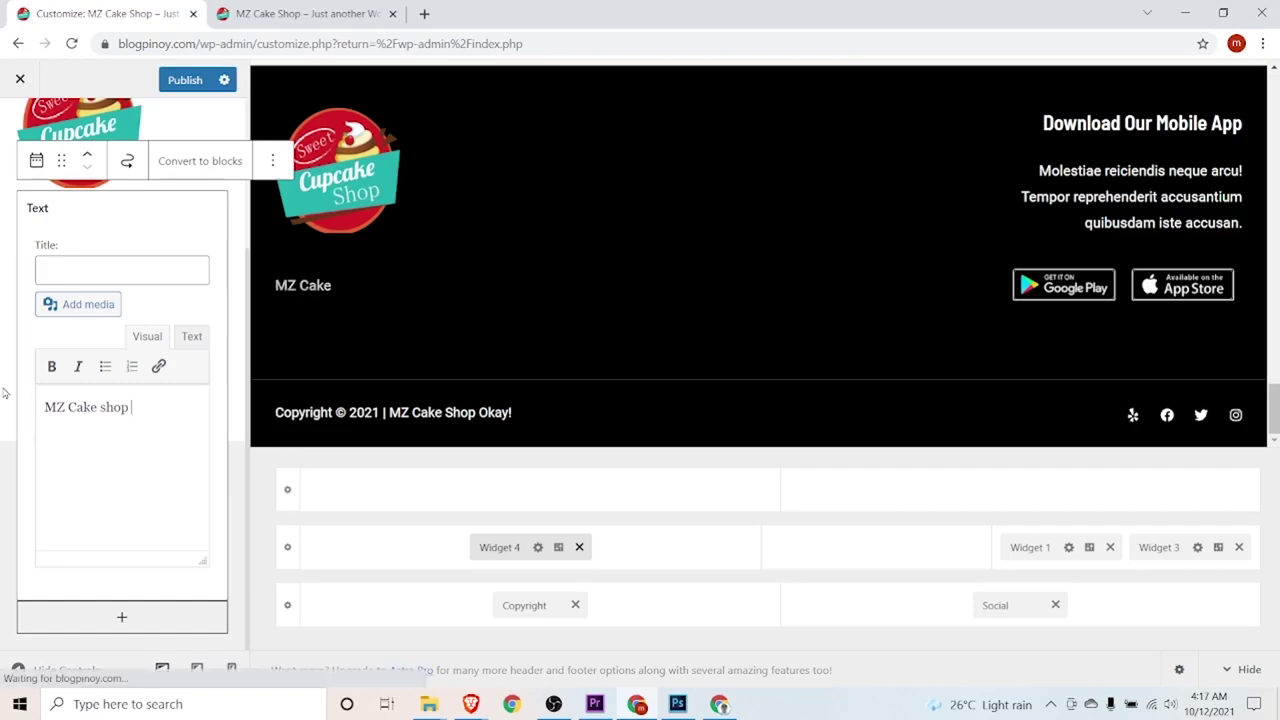
{"action": "type", "text": "the famous"}
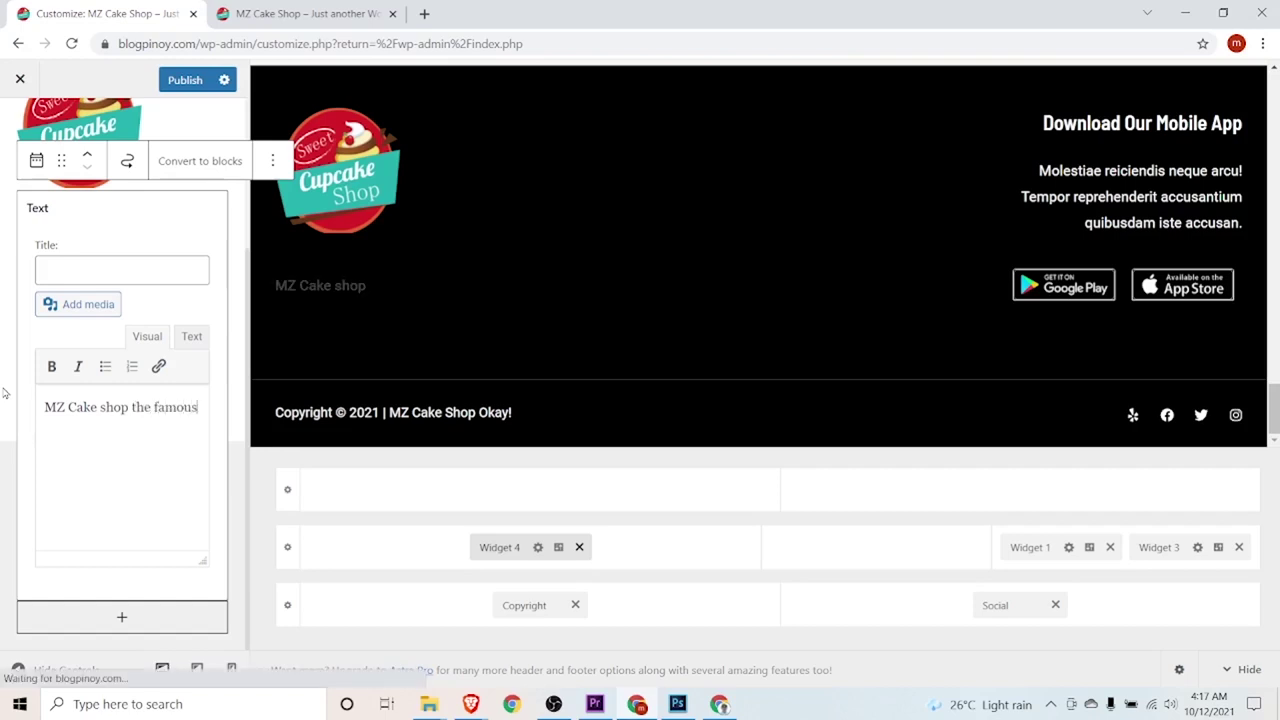
{"action": "type", "text": " shop "}
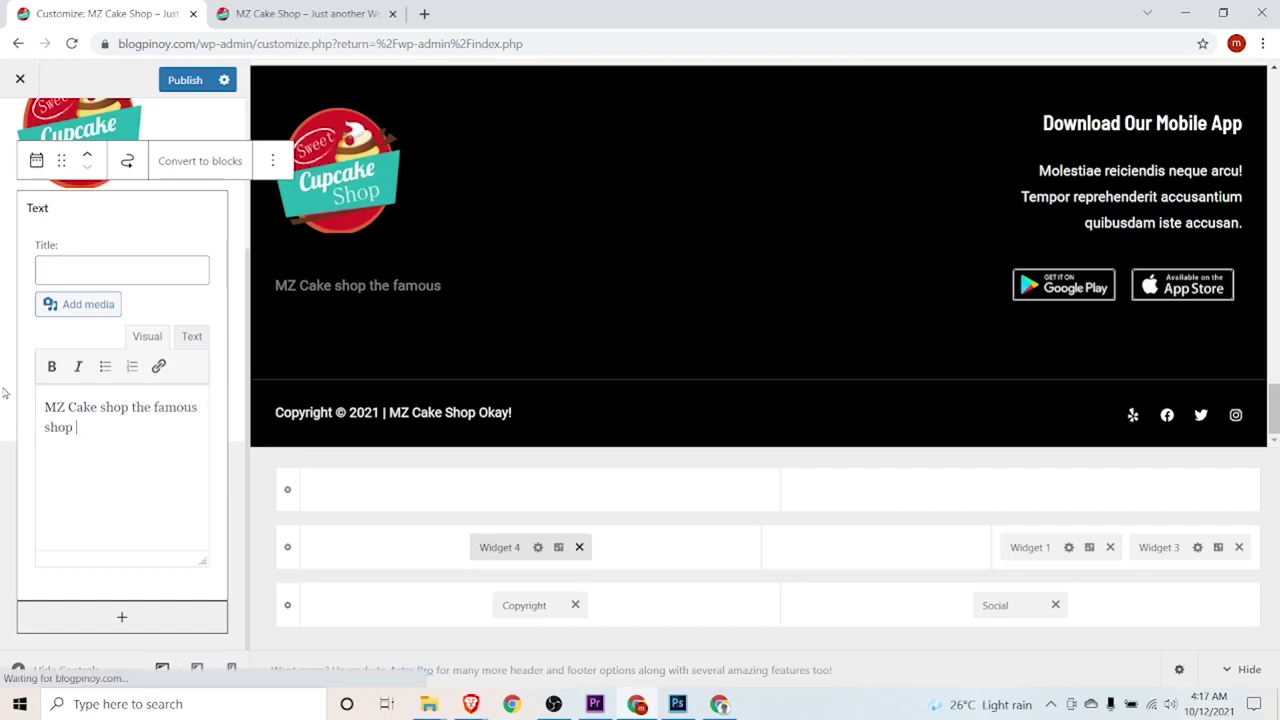
{"action": "type", "text": "in ma"}
{"action": "key", "text": "BackSpace"}
{"action": "key", "text": "BackSpace"}
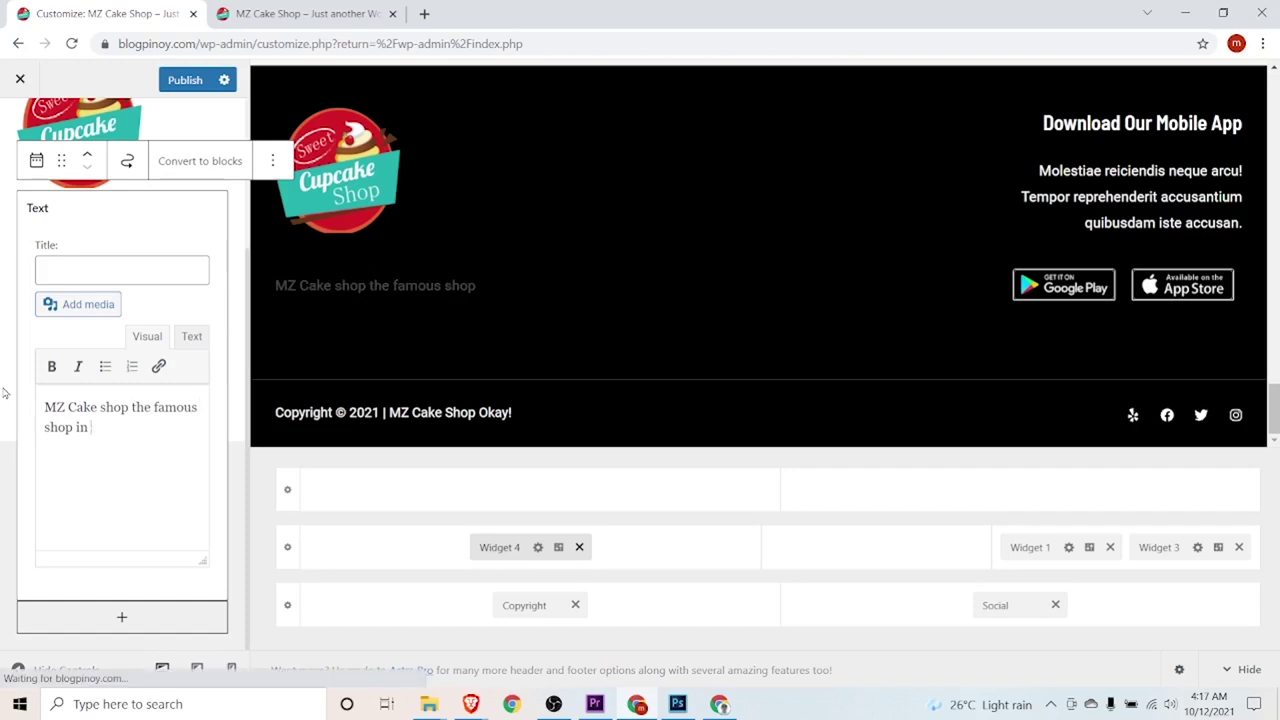
{"action": "type", "text": "batangas!"}
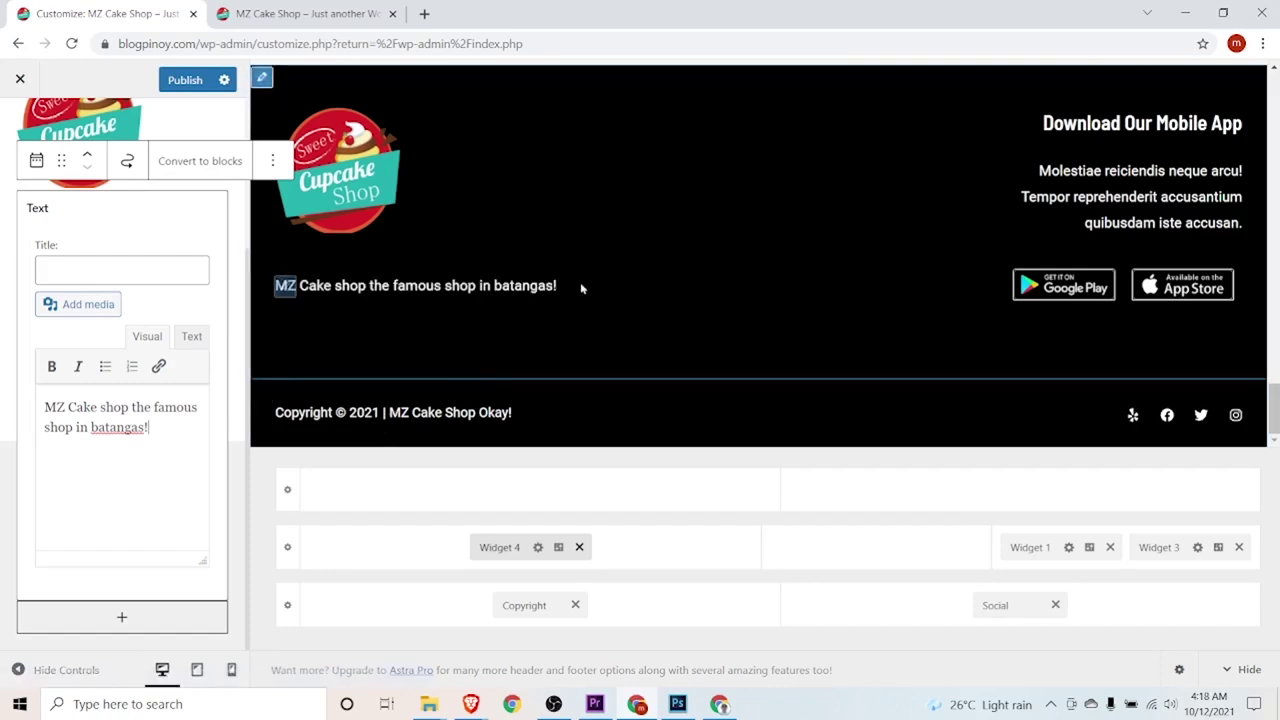
{"action": "scroll", "coordinate": [537, 316], "scroll_direction": "up", "scroll_amount": 1}
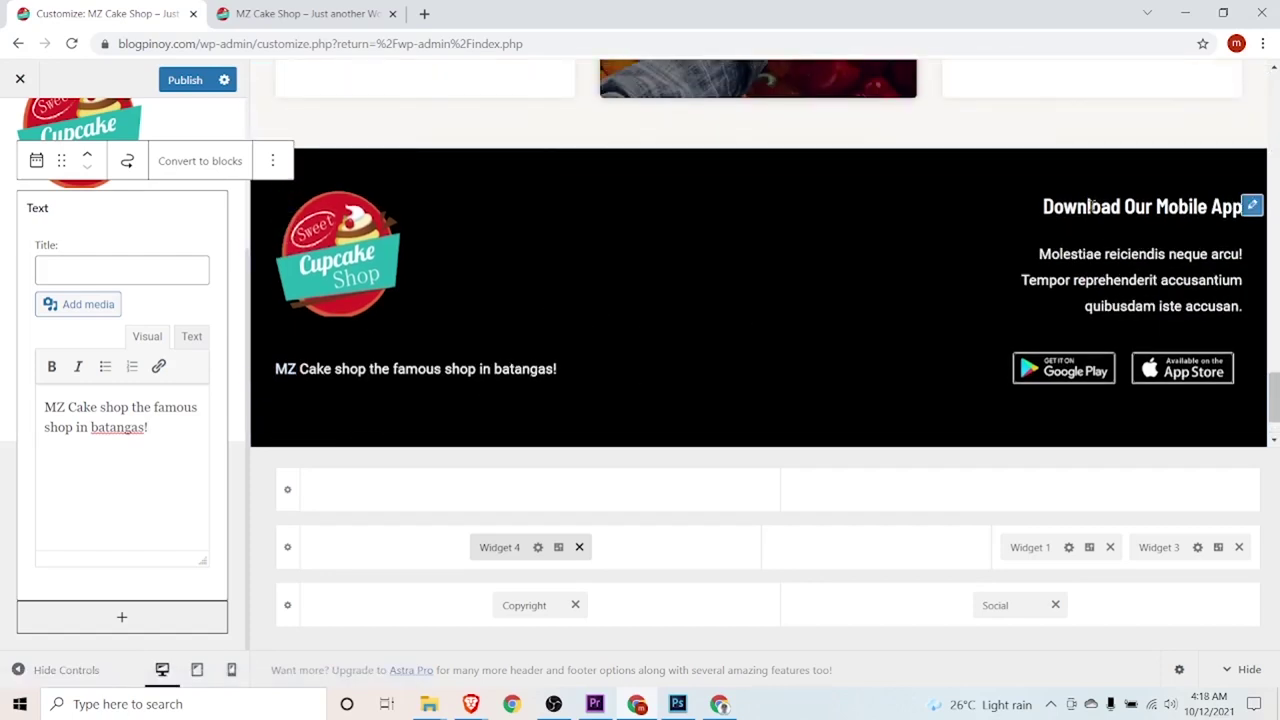
{"action": "left_click", "coordinate": [1251, 207]}
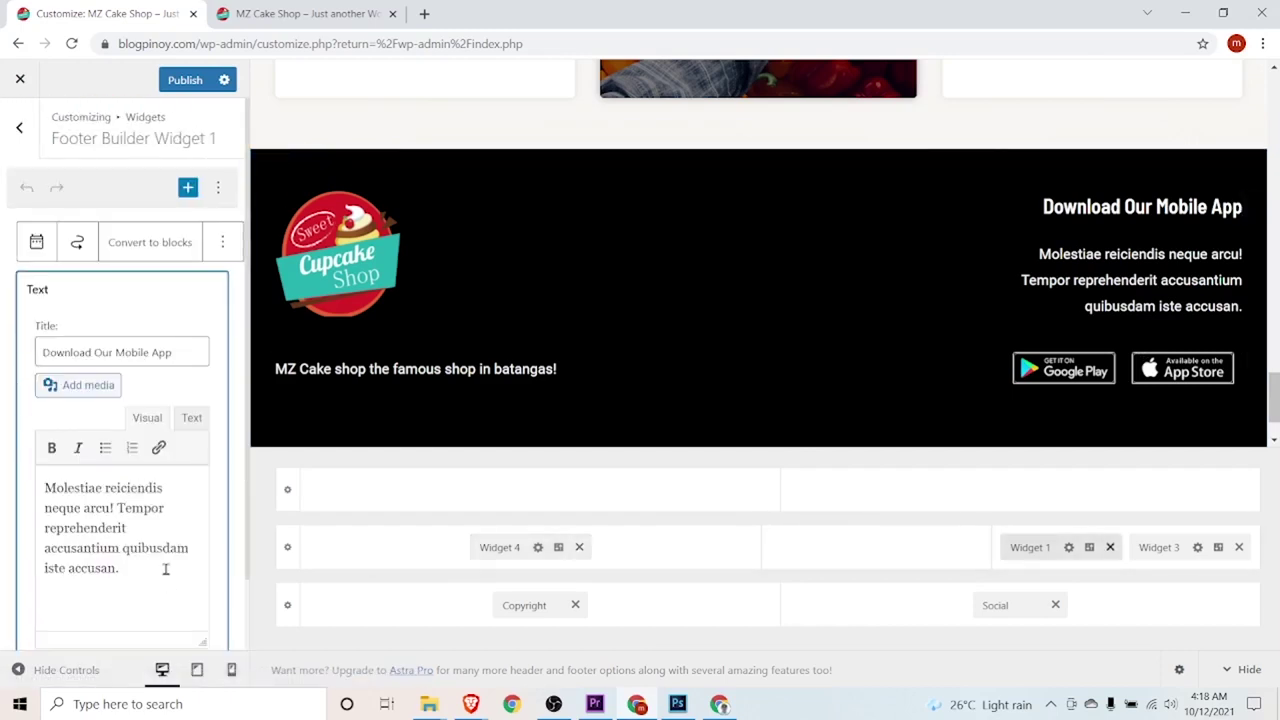
Step: Retitle the right footer widget 'Order your cakes now!' and replace its placeholder body with 'Customize dedication!'
{"action": "triple_click", "coordinate": [197, 354]}
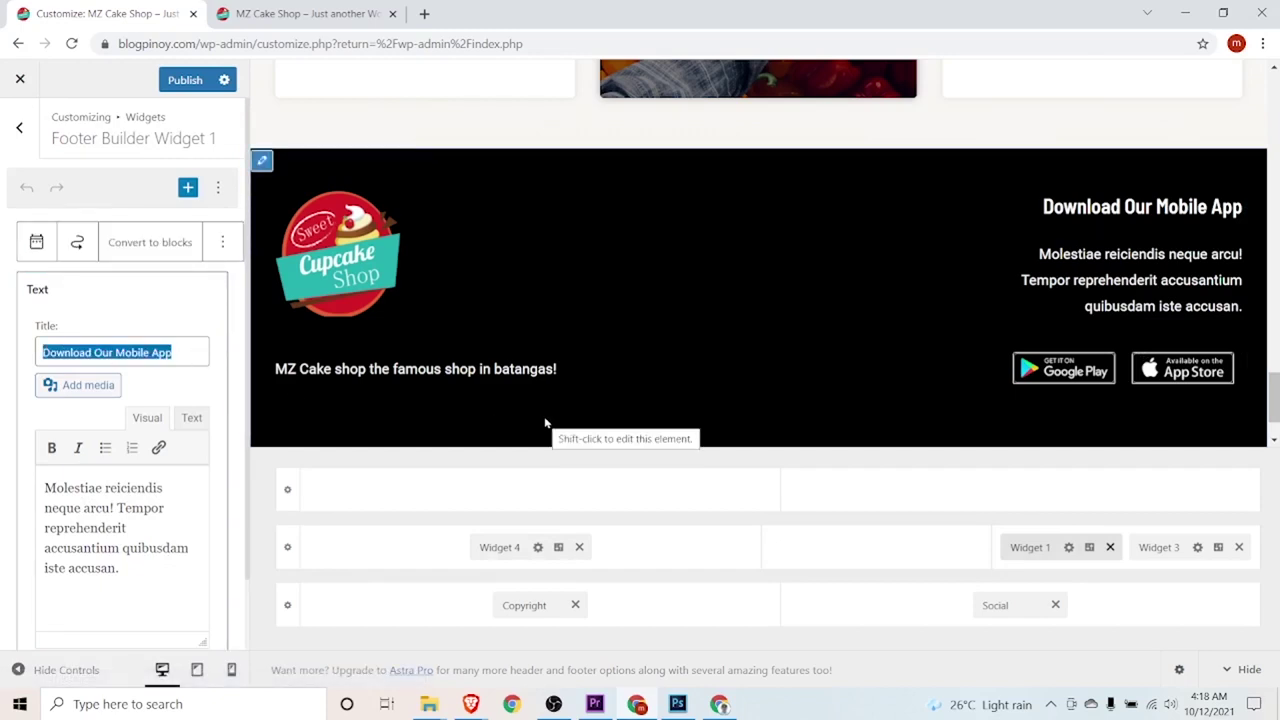
{"action": "type", "text": "Order y"}
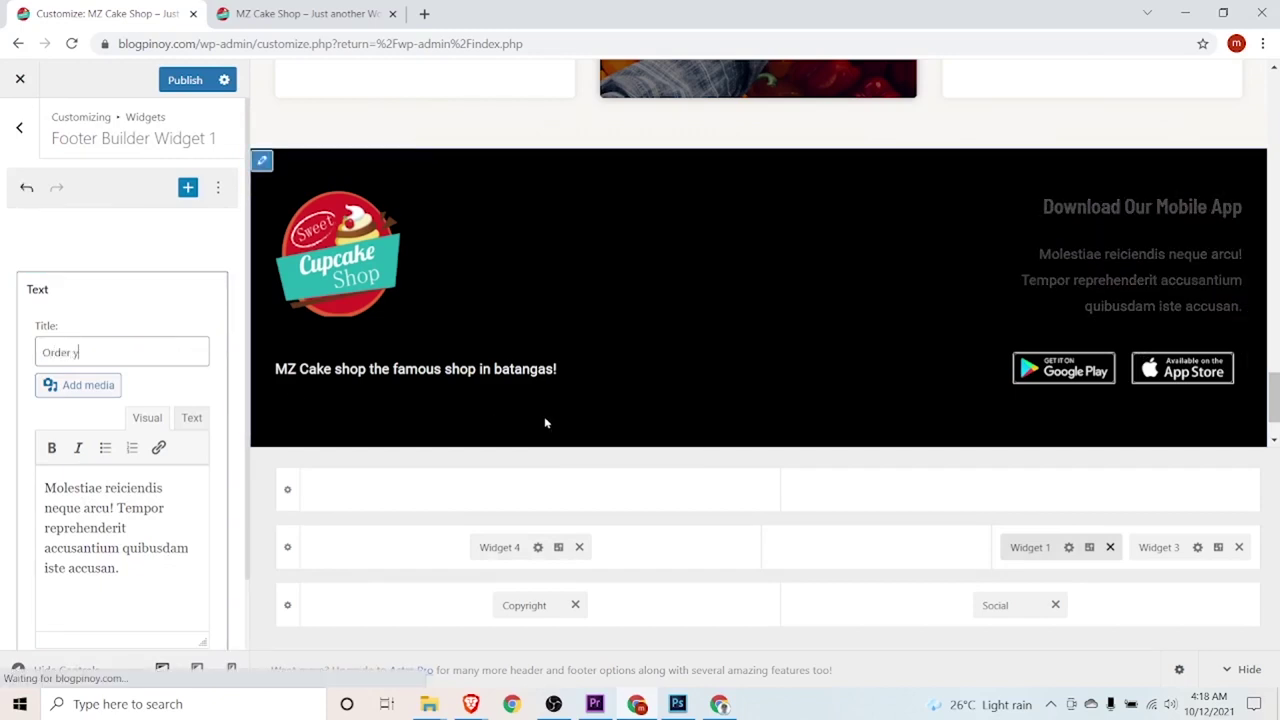
{"action": "type", "text": "our cakes now!"}
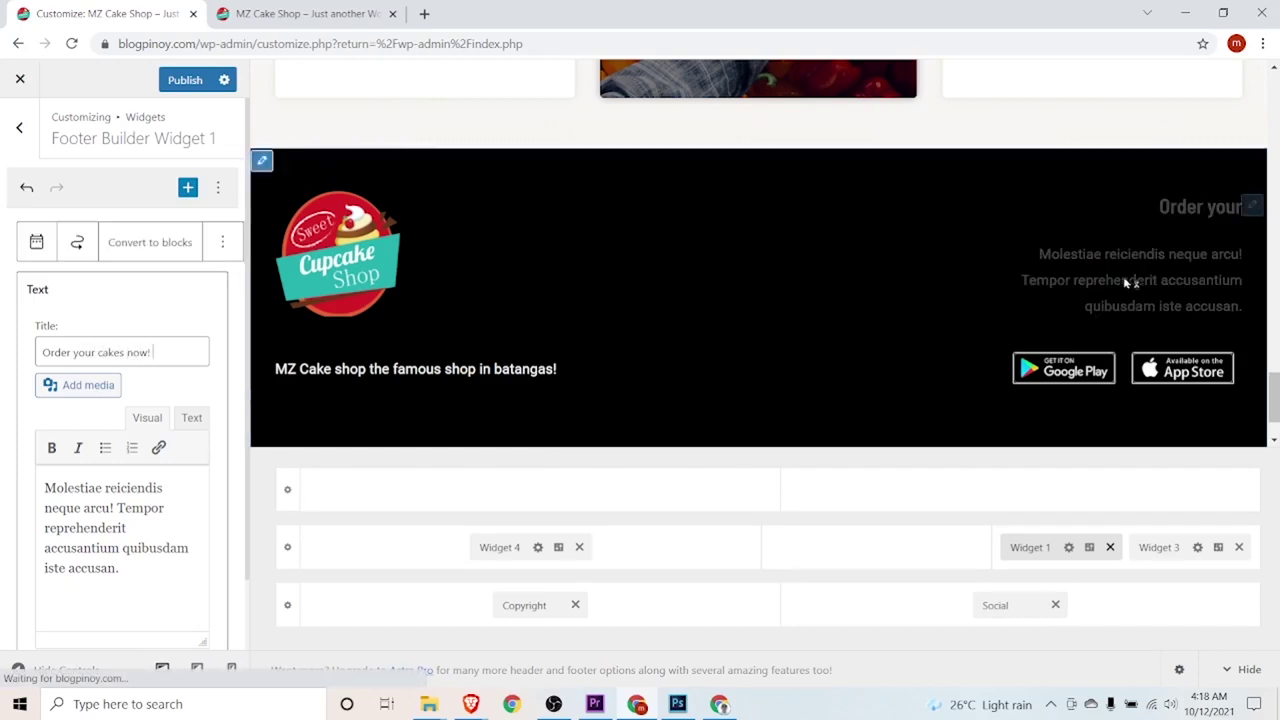
{"action": "left_click", "coordinate": [160, 522]}
{"action": "left_click", "coordinate": [149, 596]}
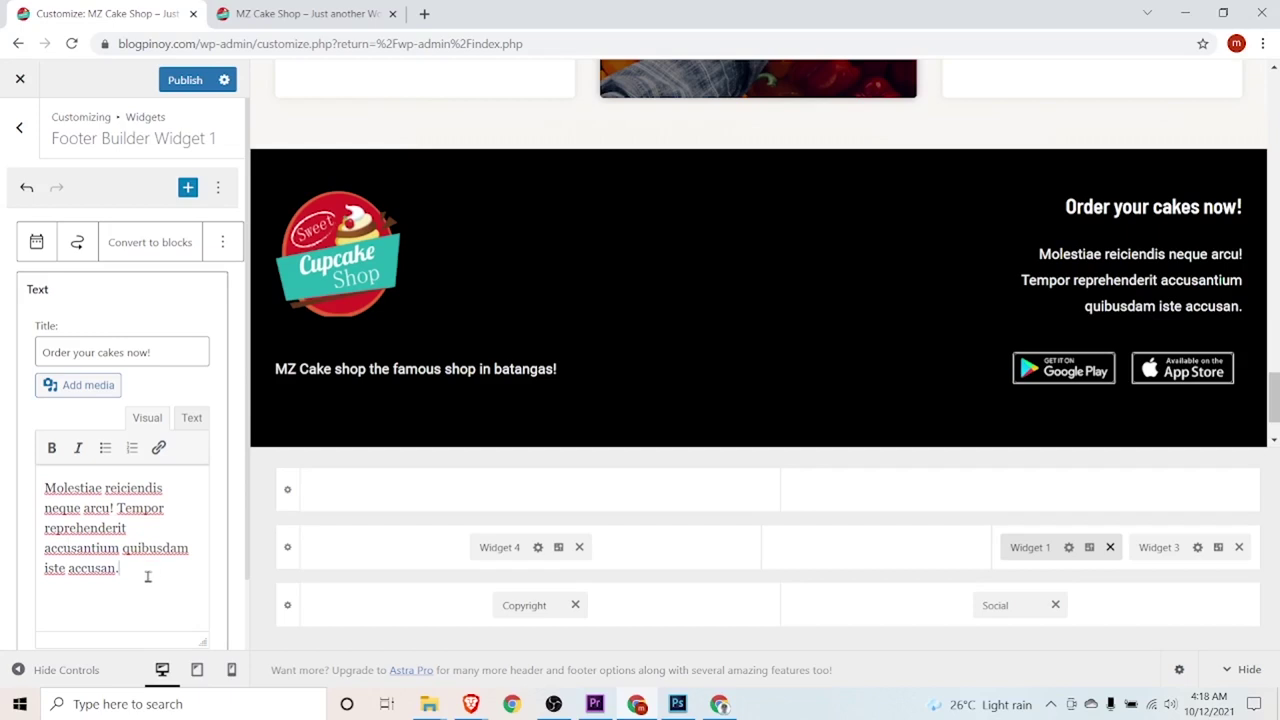
{"action": "left_click_drag", "start_coordinate": [147, 576], "coordinate": [14, 474]}
{"action": "key", "text": "Delete"}
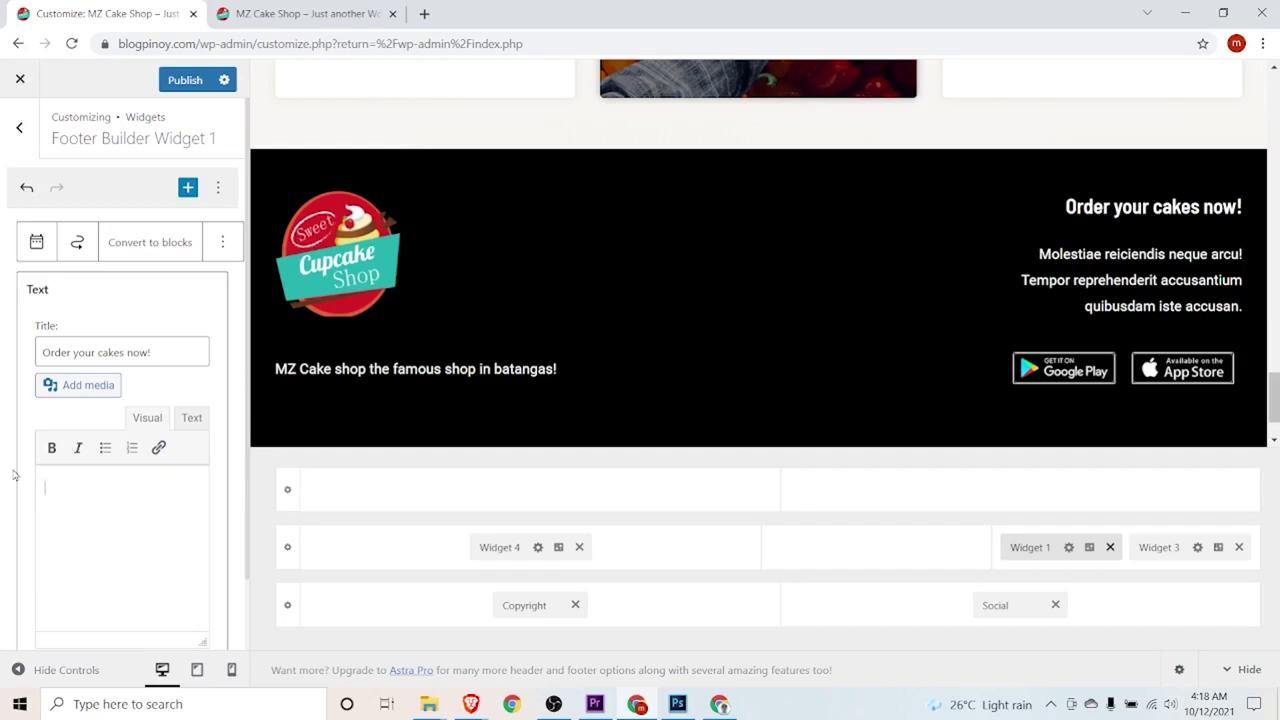
{"action": "type", "text": "Cus"}
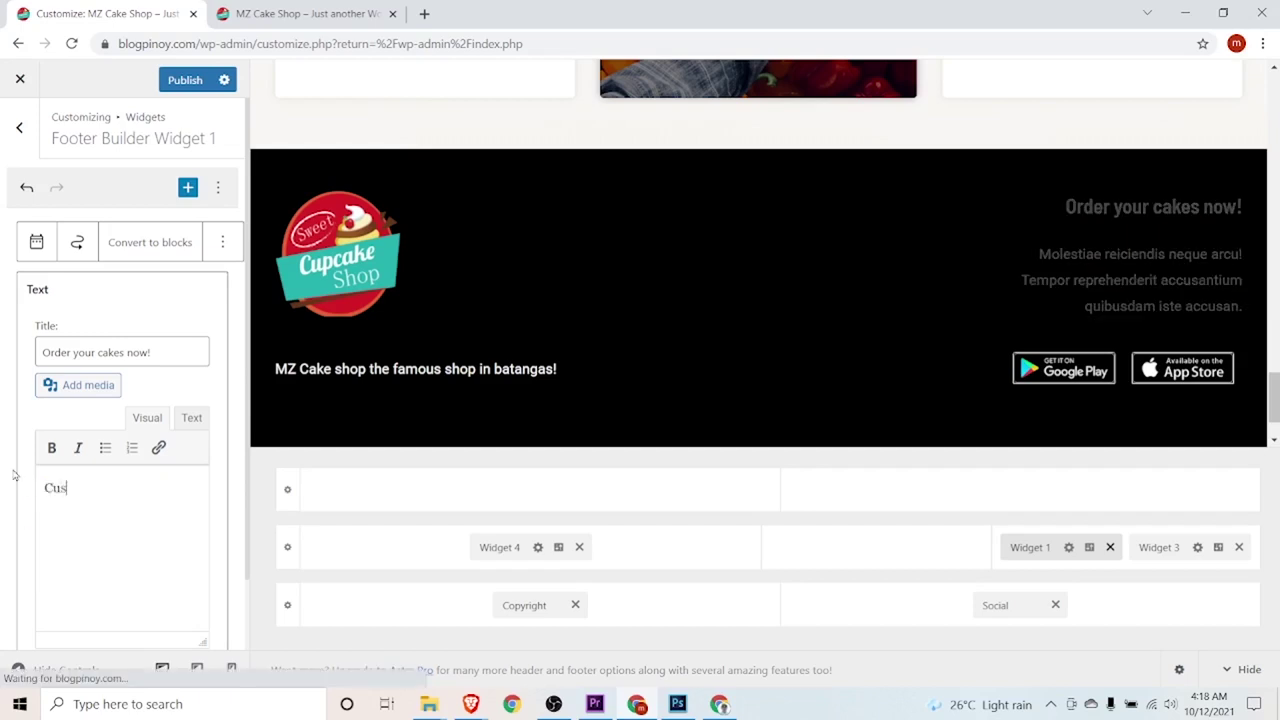
{"action": "type", "text": "tomize "}
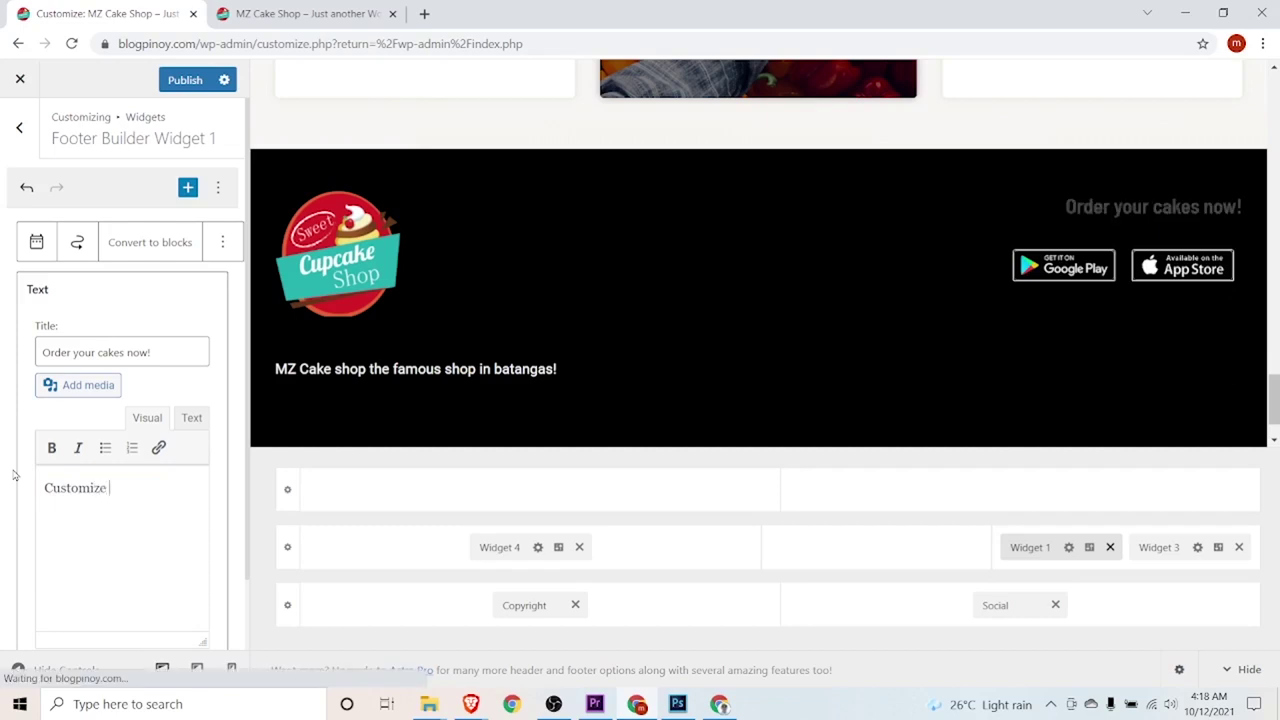
{"action": "type", "text": "dedication!"}
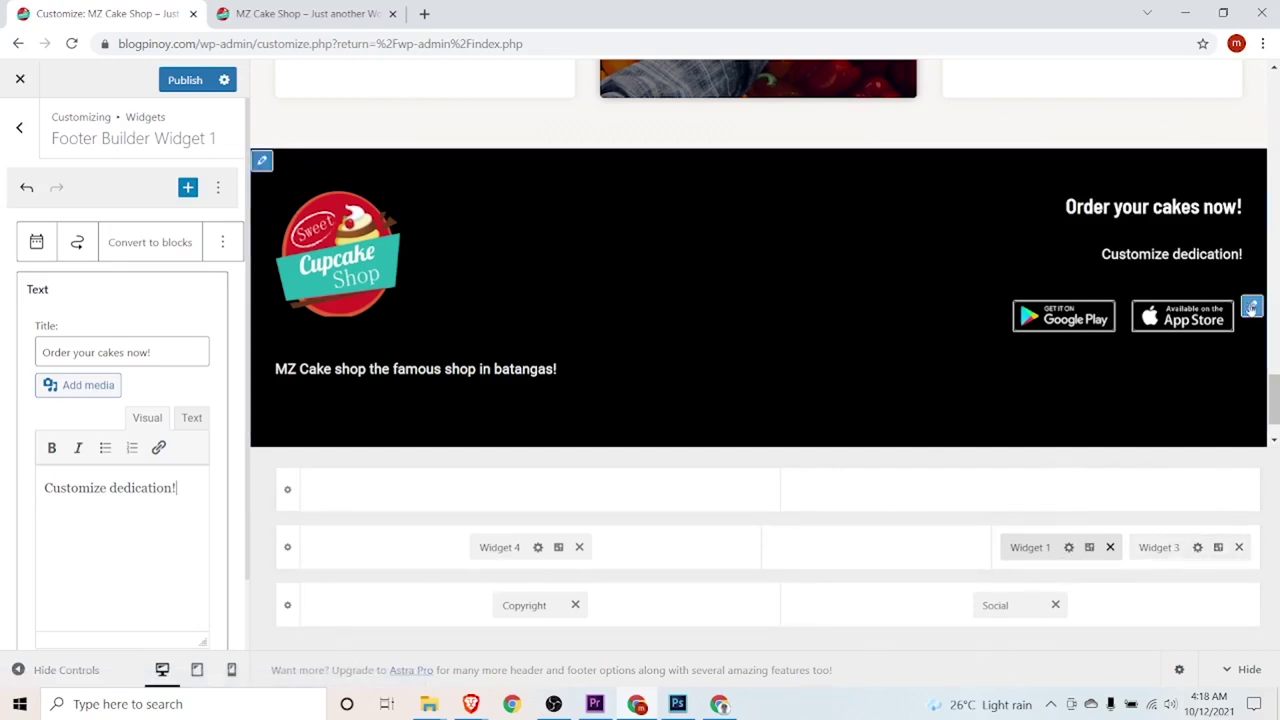
{"action": "left_click", "coordinate": [1251, 307]}
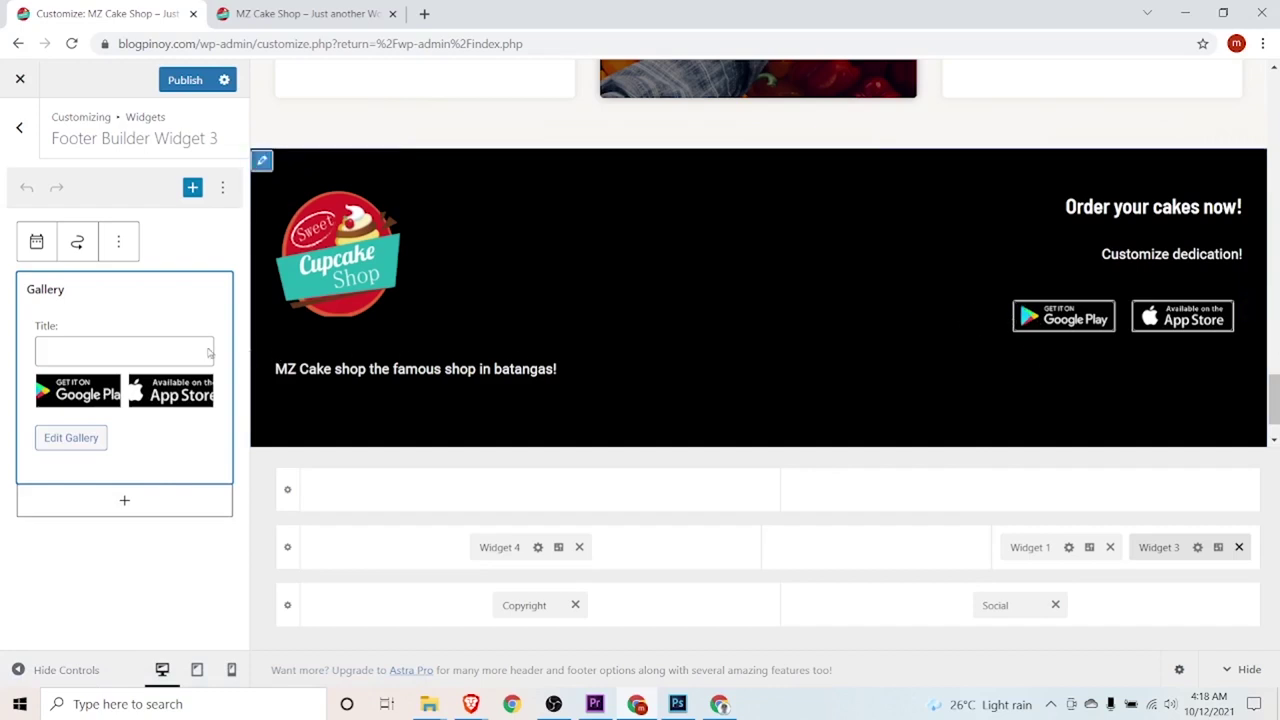
Step: Remove the app-store badge gallery block from the footer widget
{"action": "left_click", "coordinate": [124, 256]}
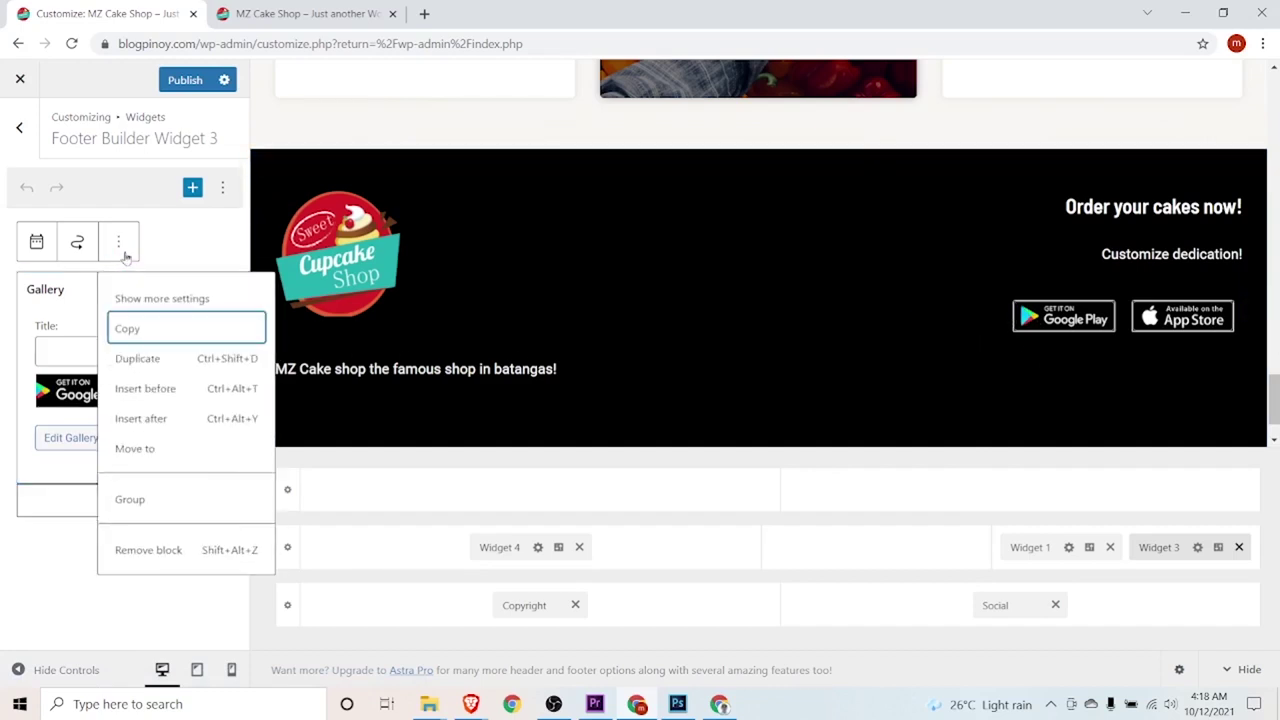
{"action": "left_click", "coordinate": [186, 556]}
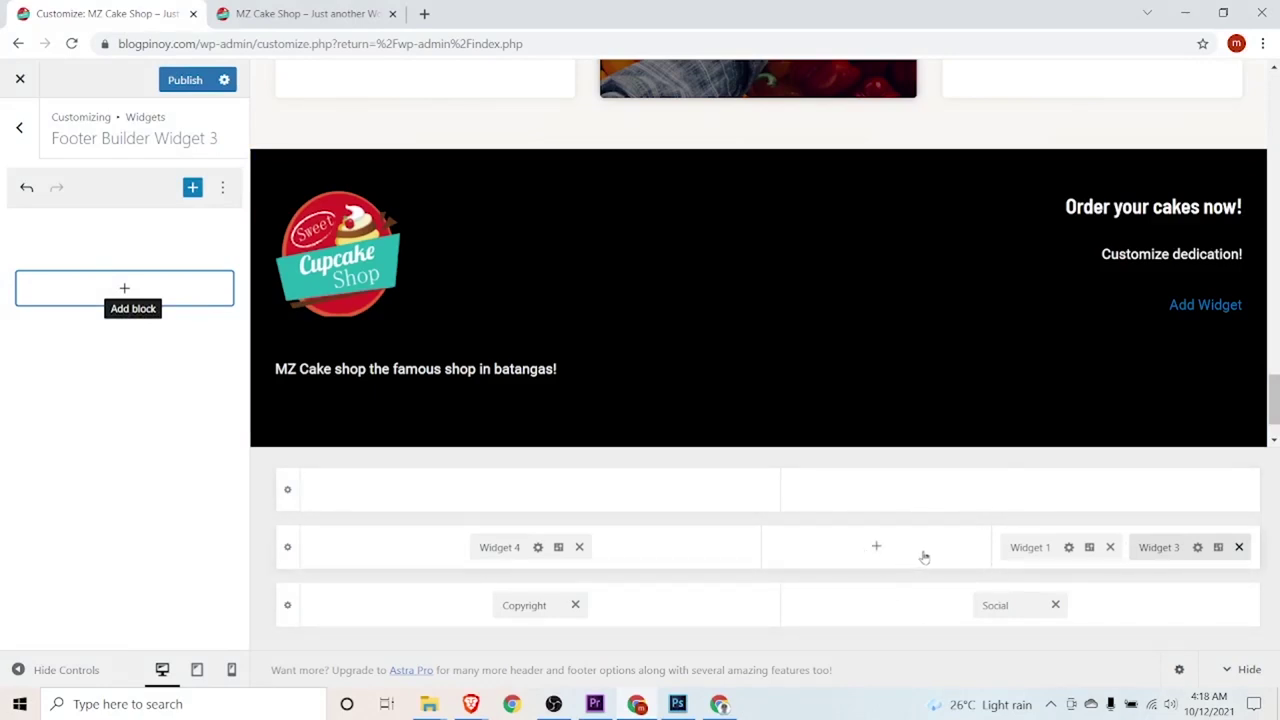
{"action": "left_click", "coordinate": [866, 557]}
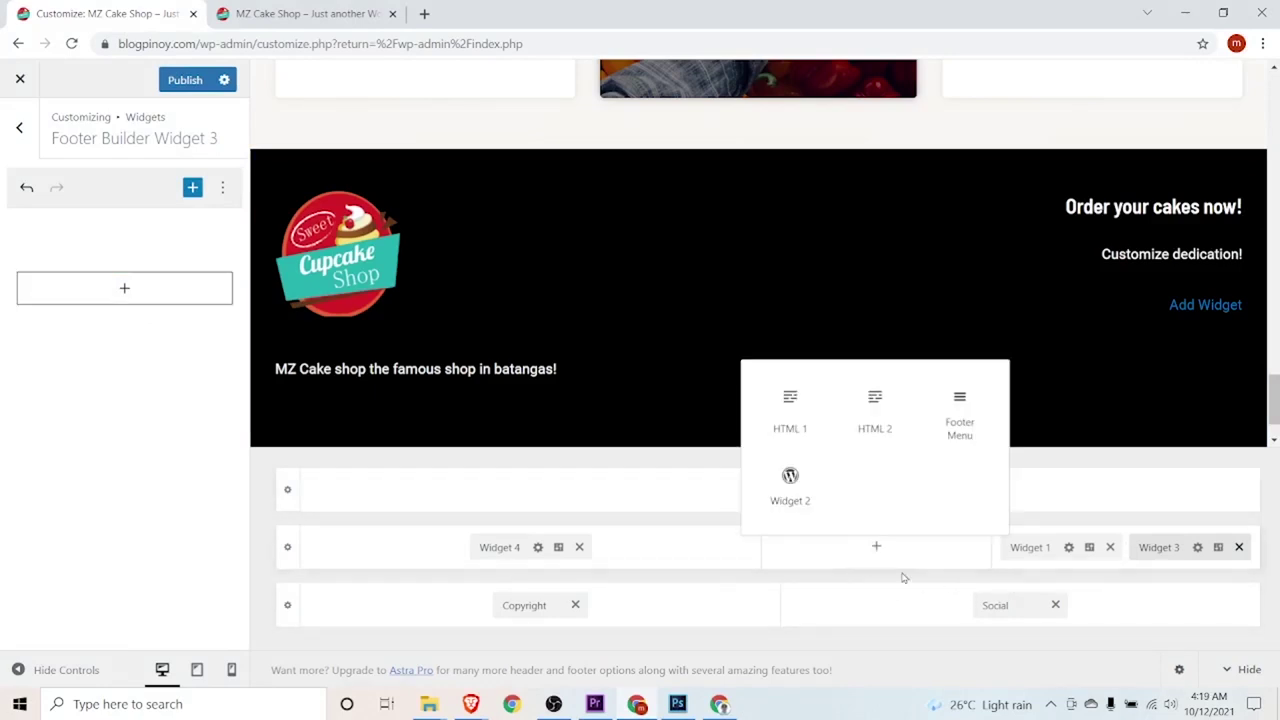
{"action": "left_click", "coordinate": [903, 577]}
{"action": "left_click", "coordinate": [877, 550]}
Step: Add a Navigation Menu block showing Main Menu to footer Widget 3, titled 'Navigation'
{"action": "left_click", "coordinate": [127, 291]}
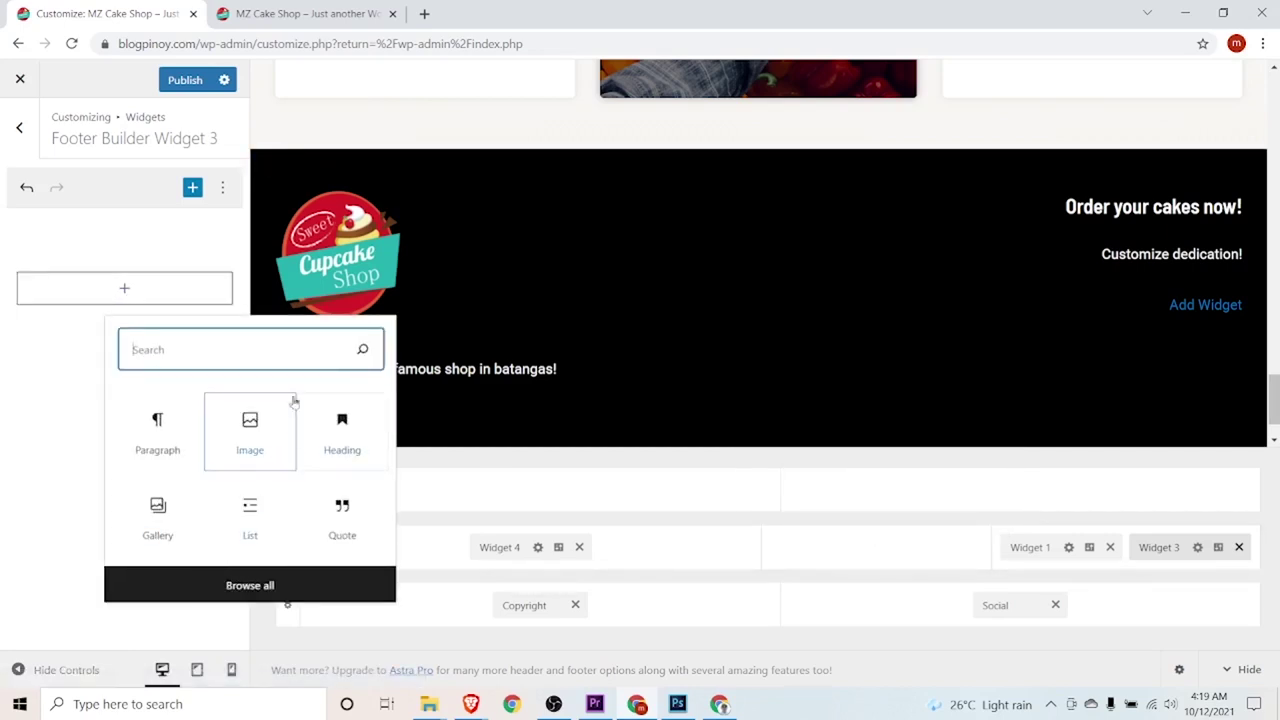
{"action": "type", "text": "menu"}
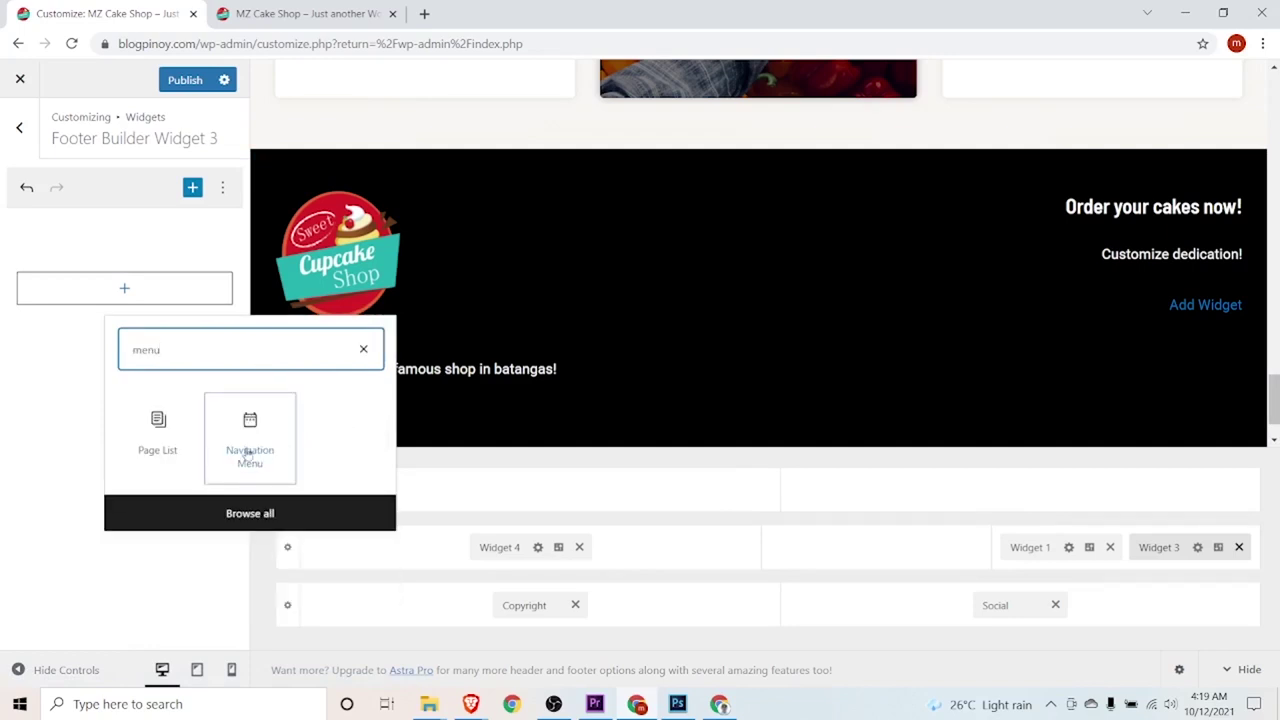
{"action": "left_click", "coordinate": [249, 450]}
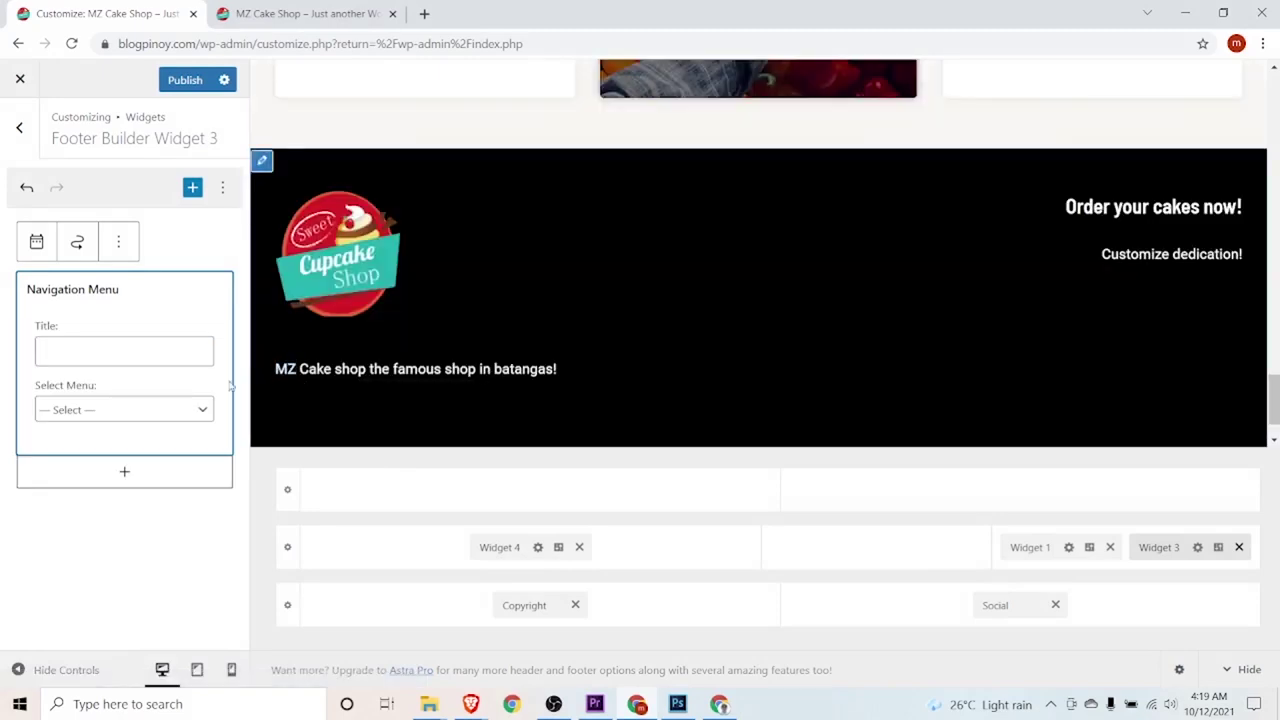
{"action": "left_click", "coordinate": [109, 409]}
{"action": "left_click", "coordinate": [112, 444]}
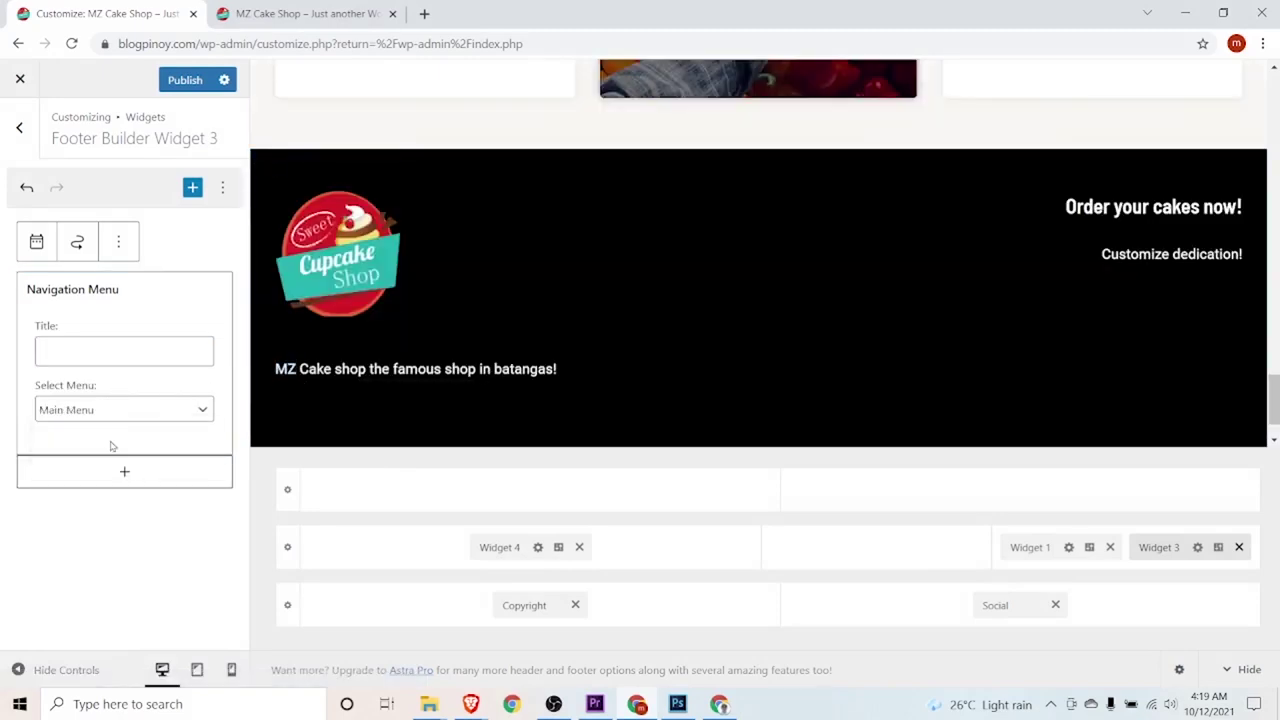
{"action": "left_click", "coordinate": [133, 352]}
{"action": "type", "text": "Na"}
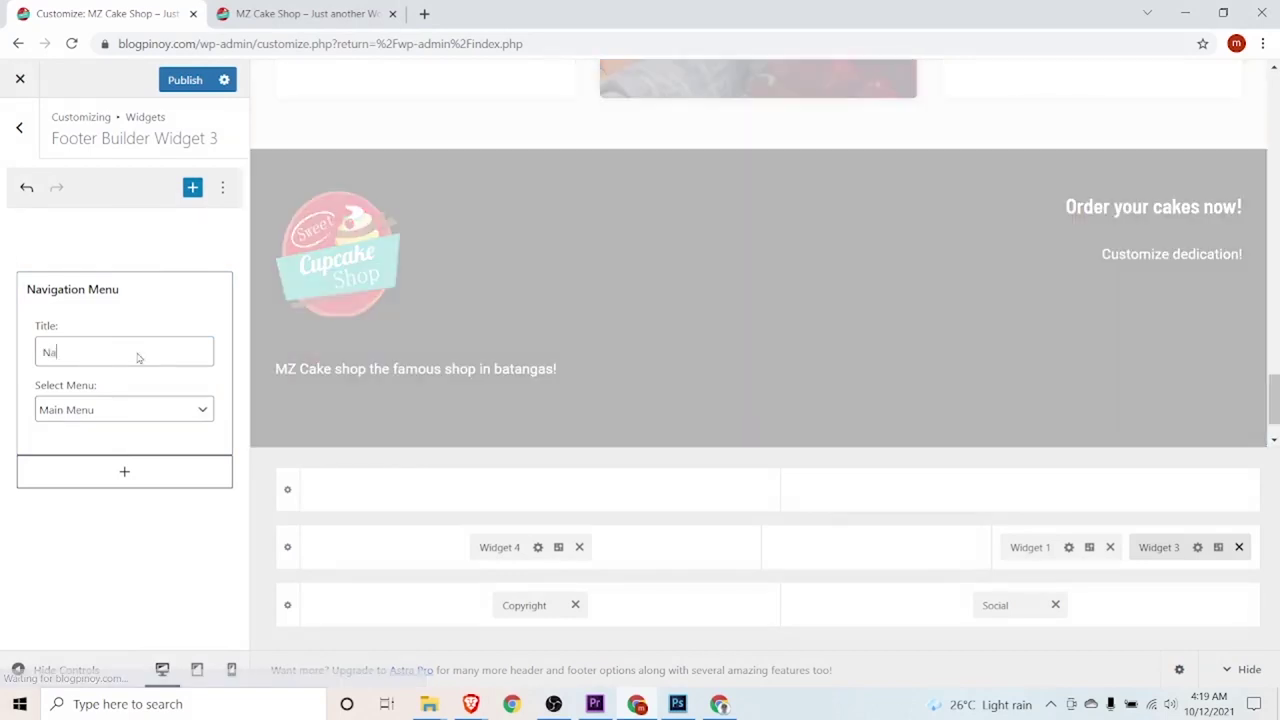
{"action": "type", "text": "vigation"}
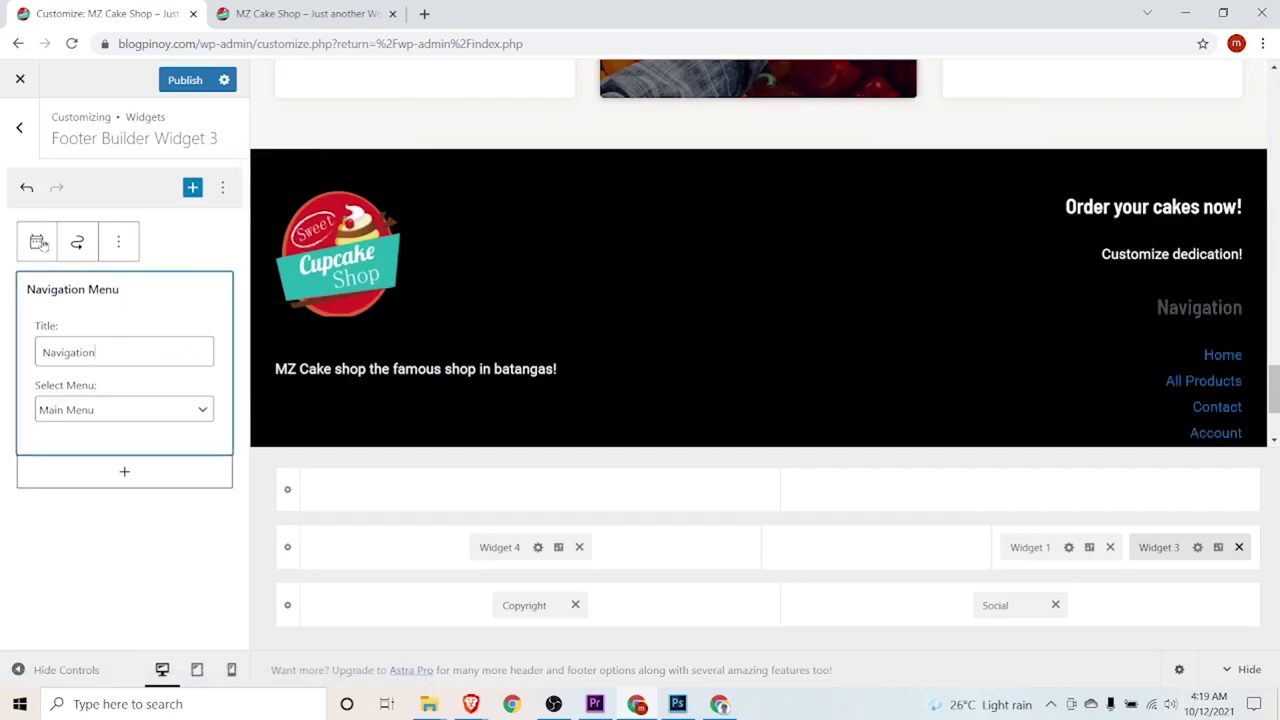
{"action": "left_click", "coordinate": [110, 240]}
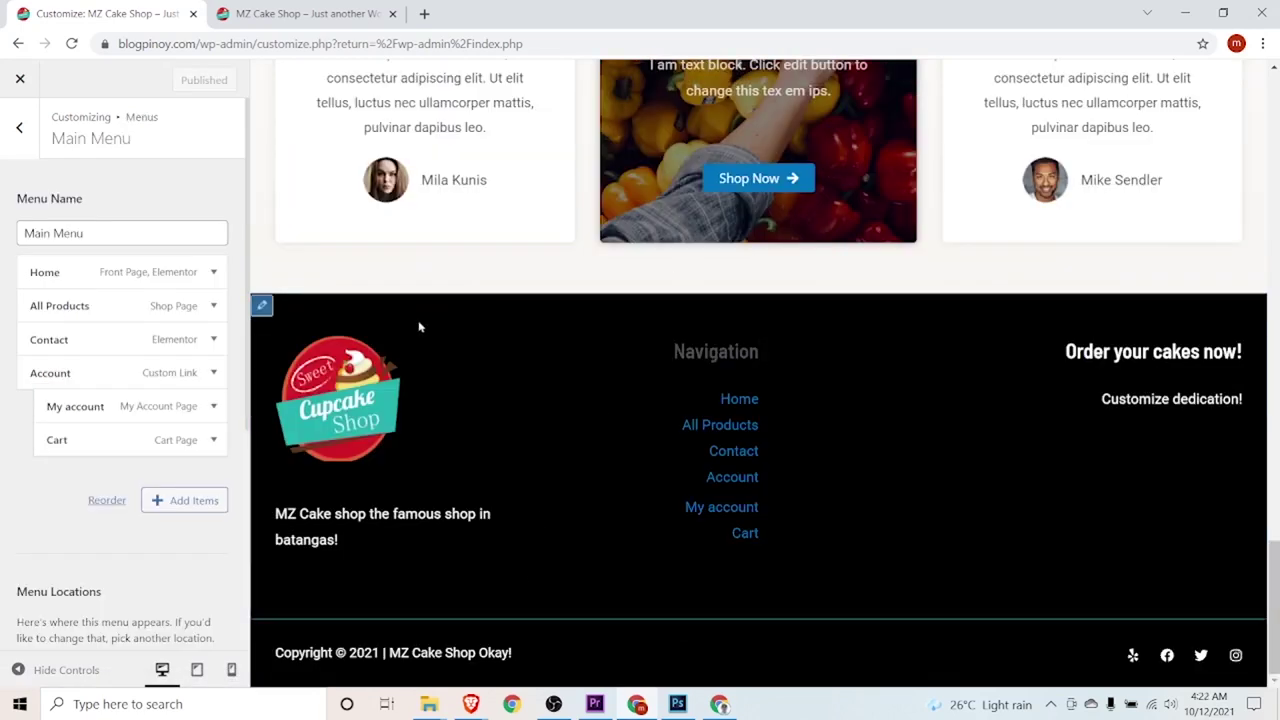
Step: In the Primary Footer layout, move Widget 3 to the right column and Widget 1 to the middle
{"action": "left_click", "coordinate": [262, 306]}
{"action": "scroll", "coordinate": [760, 360], "scroll_direction": "down", "scroll_amount": 3}
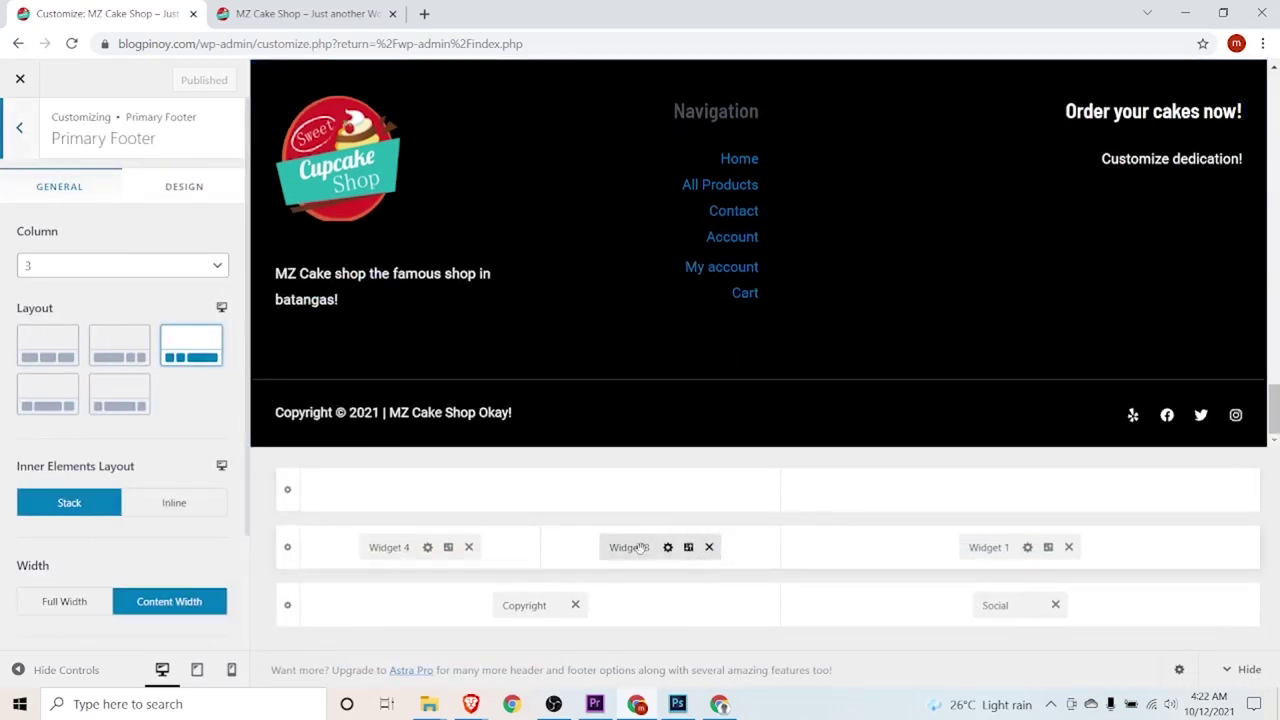
{"action": "left_click_drag", "start_coordinate": [634, 547], "coordinate": [954, 556]}
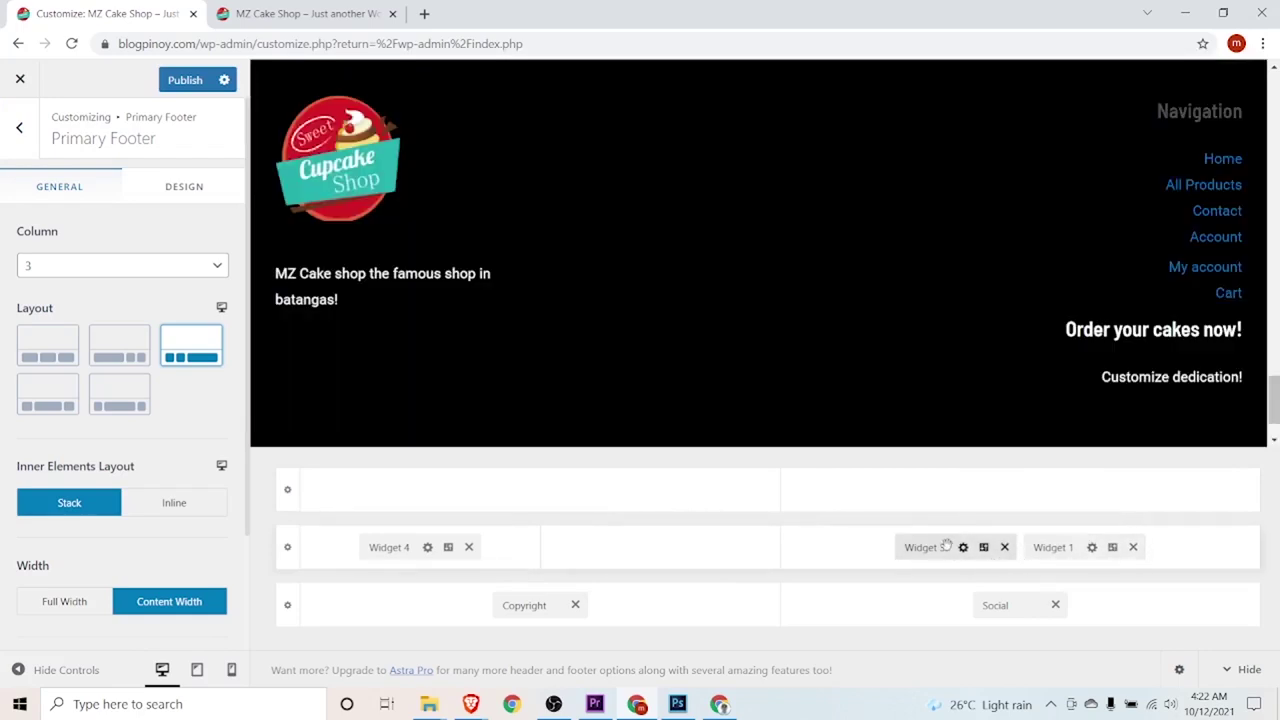
{"action": "mouse_move", "coordinate": [930, 546]}
{"action": "left_mouse_down"}
{"action": "mouse_move", "coordinate": [665, 547]}
{"action": "mouse_move", "coordinate": [925, 550]}
{"action": "left_mouse_up"}
{"action": "left_click_drag", "start_coordinate": [1045, 547], "coordinate": [740, 560]}
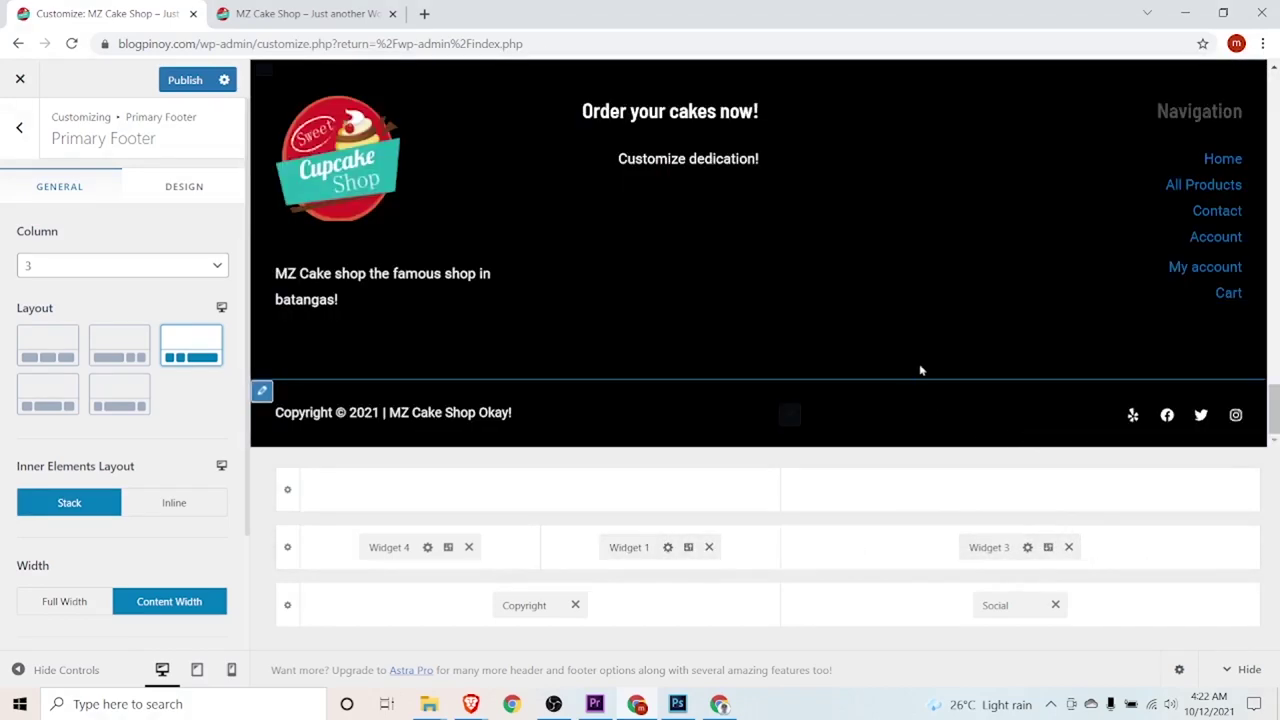
{"action": "scroll", "coordinate": [920, 369], "scroll_direction": "up", "scroll_amount": 3}
{"action": "scroll", "coordinate": [928, 357], "scroll_direction": "down", "scroll_amount": 3}
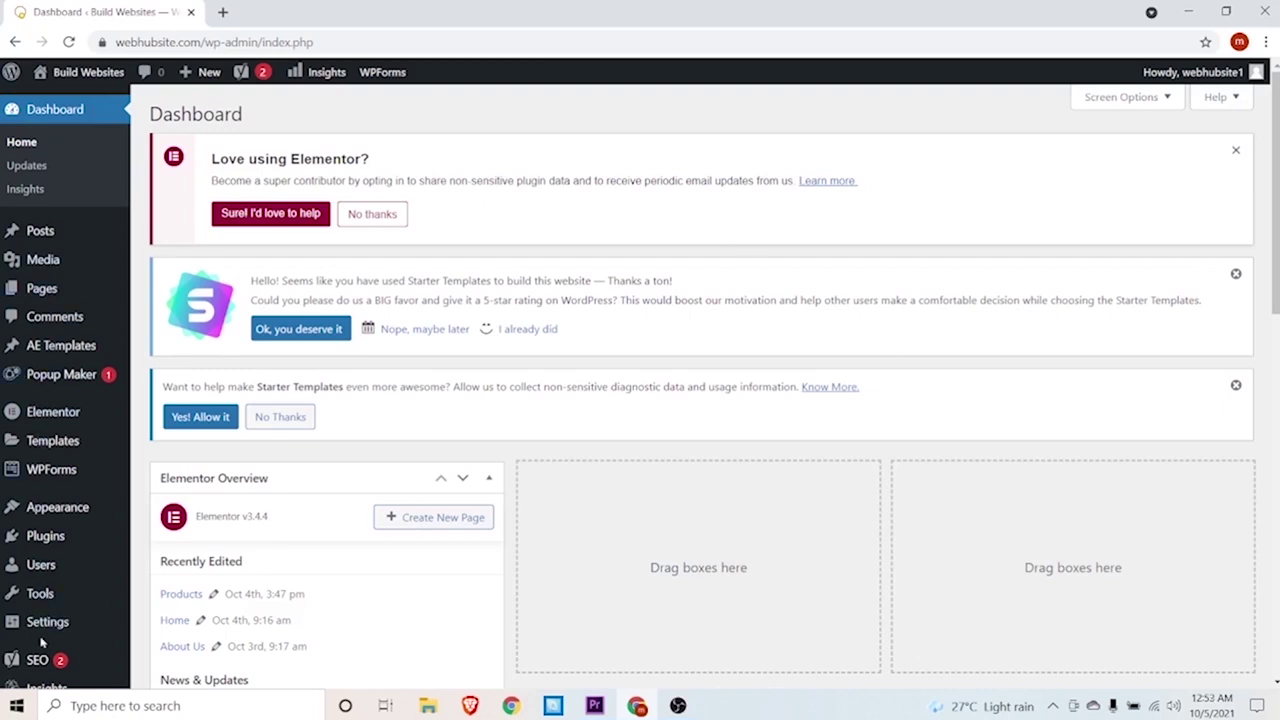
Step: Find Contact Form 7 in the plugin directory, install it and activate it
{"action": "mouse_move", "coordinate": [43, 546]}
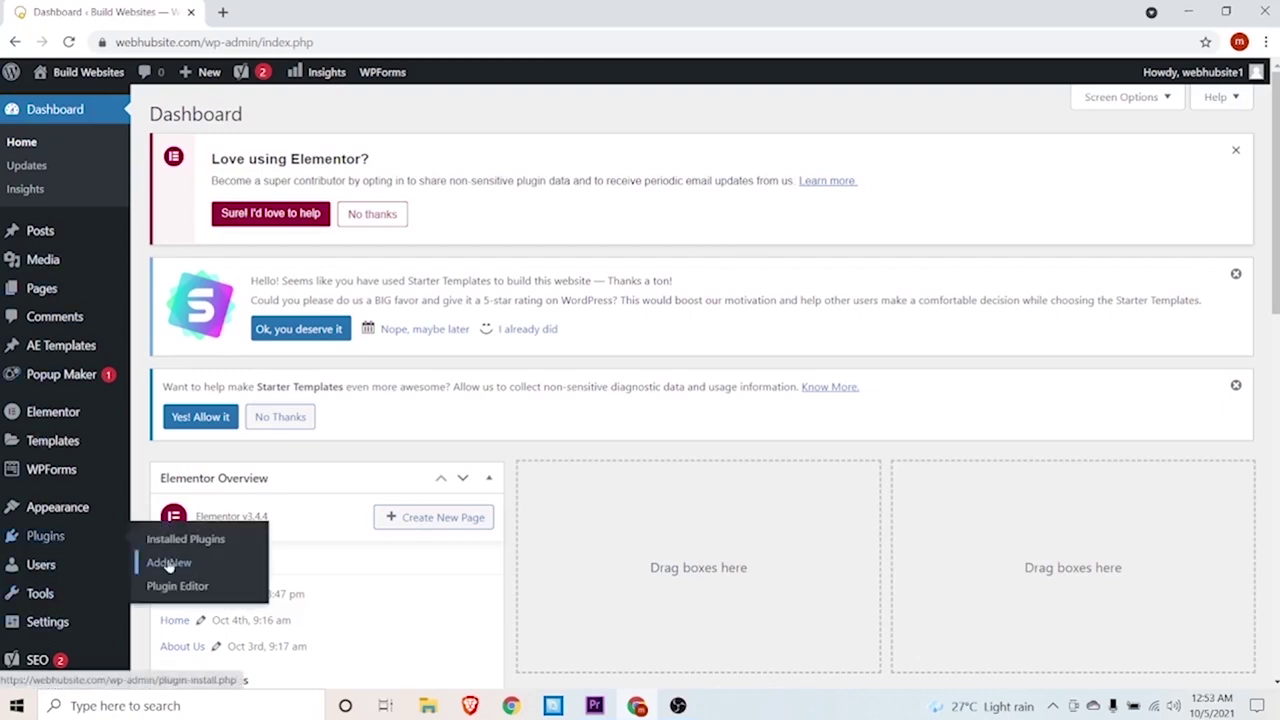
{"action": "left_click", "coordinate": [168, 564]}
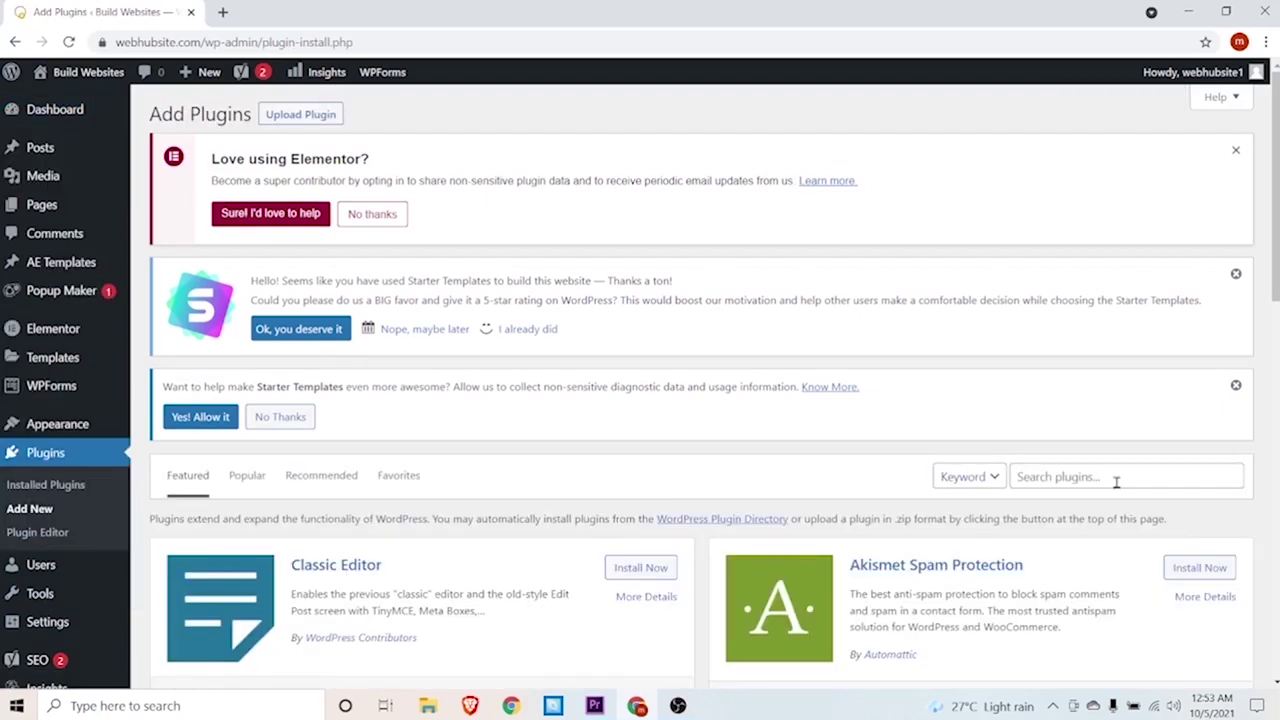
{"action": "left_click", "coordinate": [1116, 482]}
{"action": "type", "text": "contact form 7"}
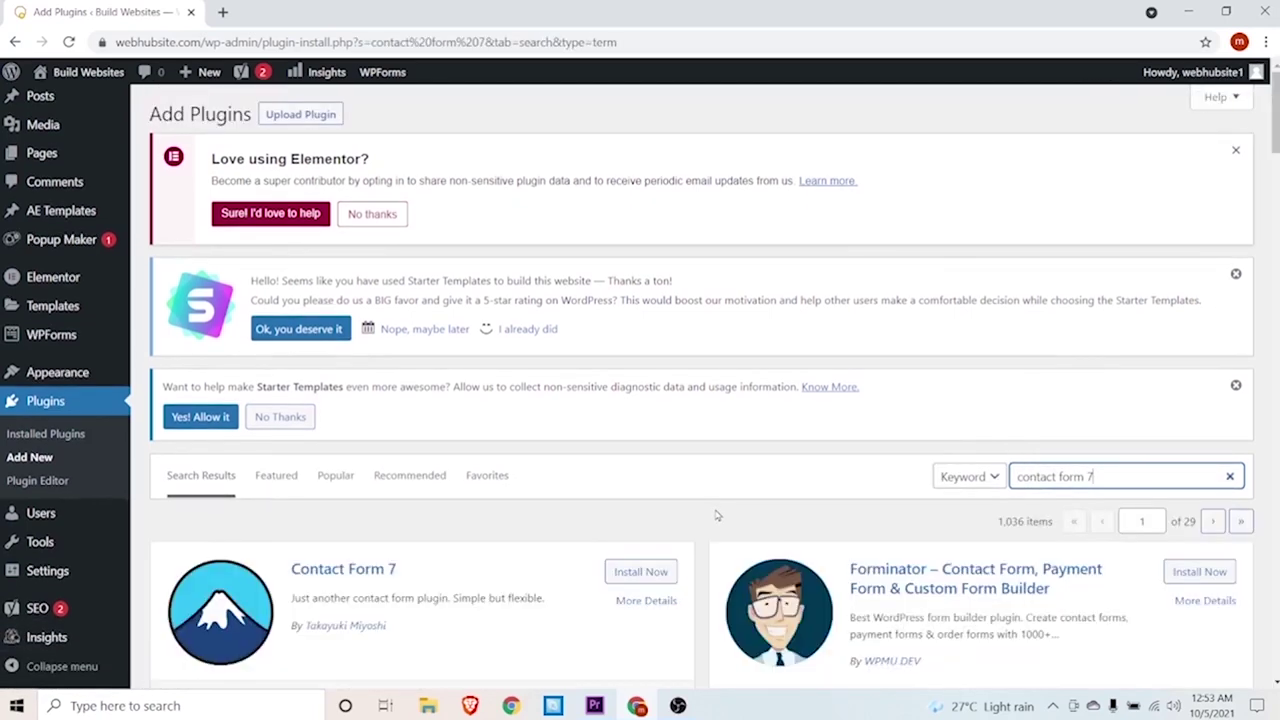
{"action": "scroll", "coordinate": [716, 515], "scroll_direction": "down", "scroll_amount": 2}
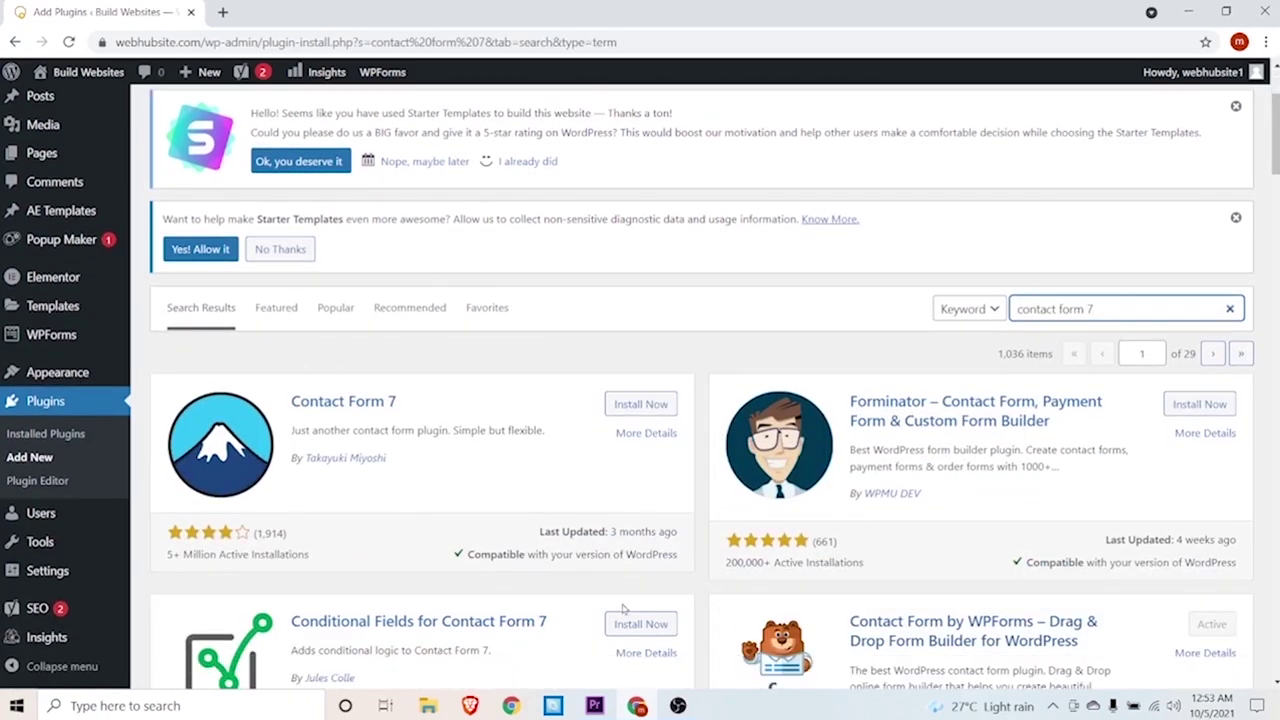
{"action": "left_click", "coordinate": [645, 405]}
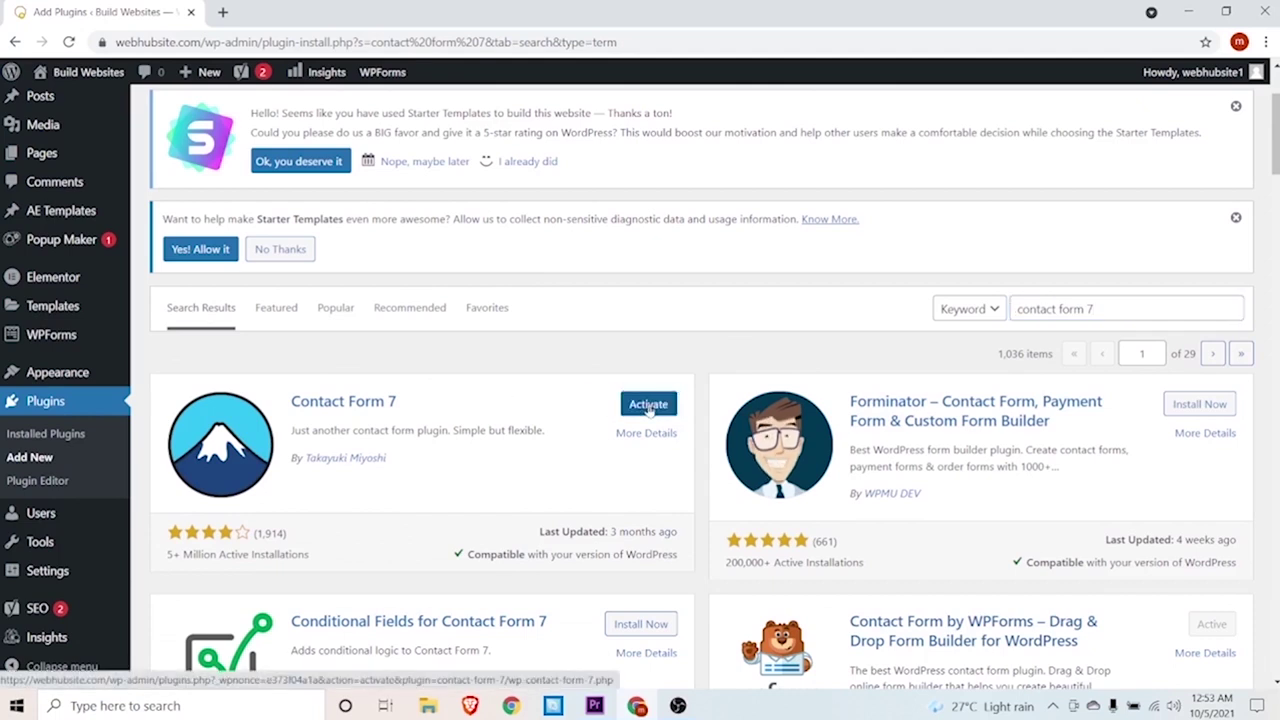
{"action": "left_click", "coordinate": [648, 405]}
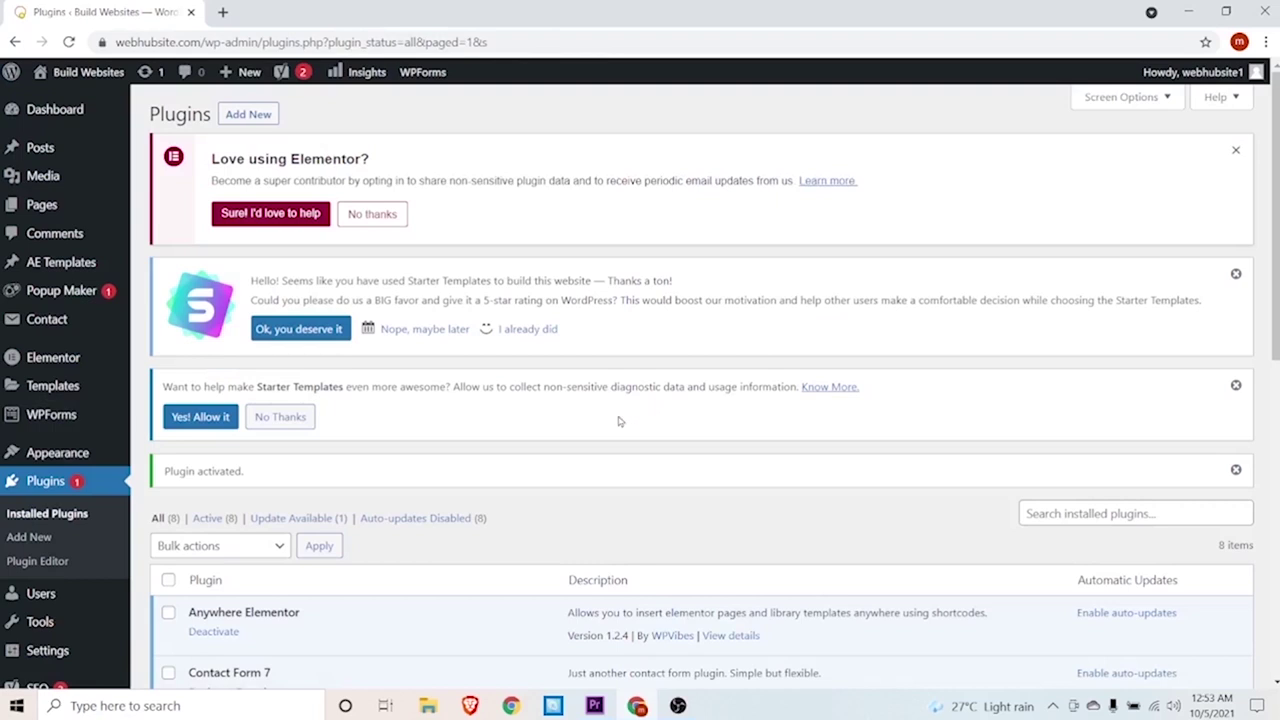
{"action": "mouse_move", "coordinate": [57, 425]}
{"action": "scroll", "coordinate": [605, 503], "scroll_direction": "down", "scroll_amount": 3}
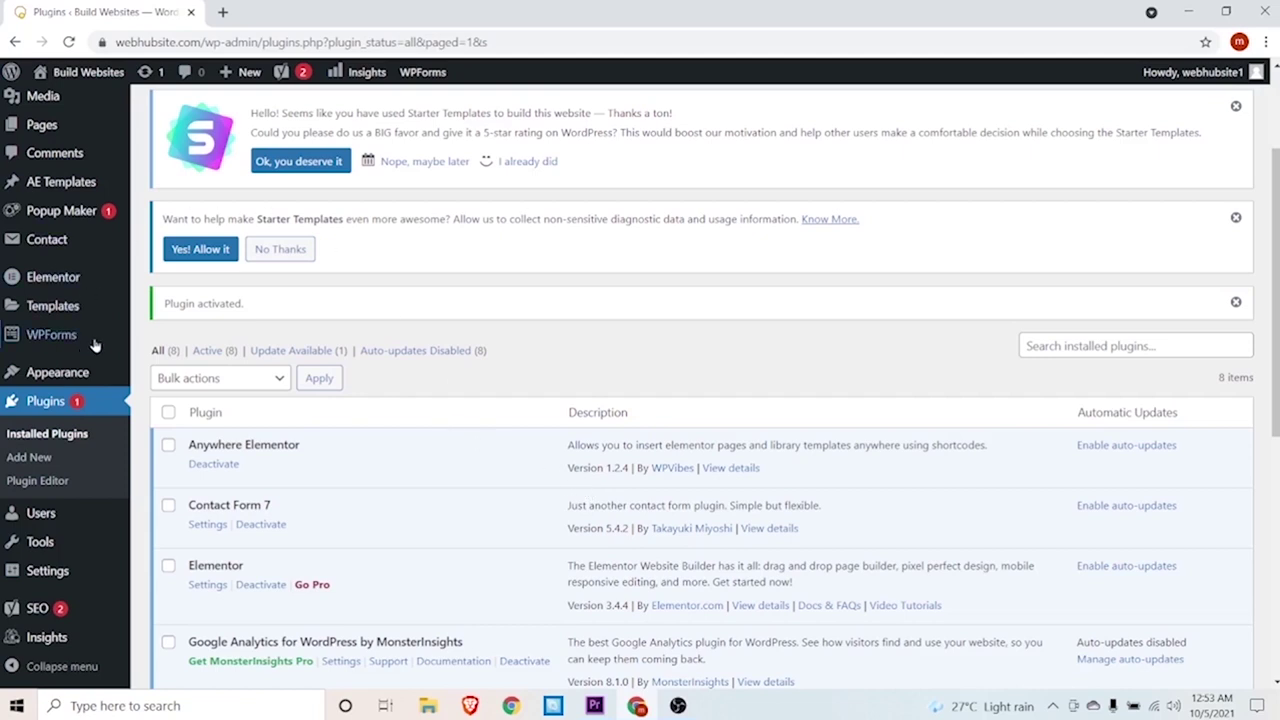
{"action": "mouse_move", "coordinate": [49, 244]}
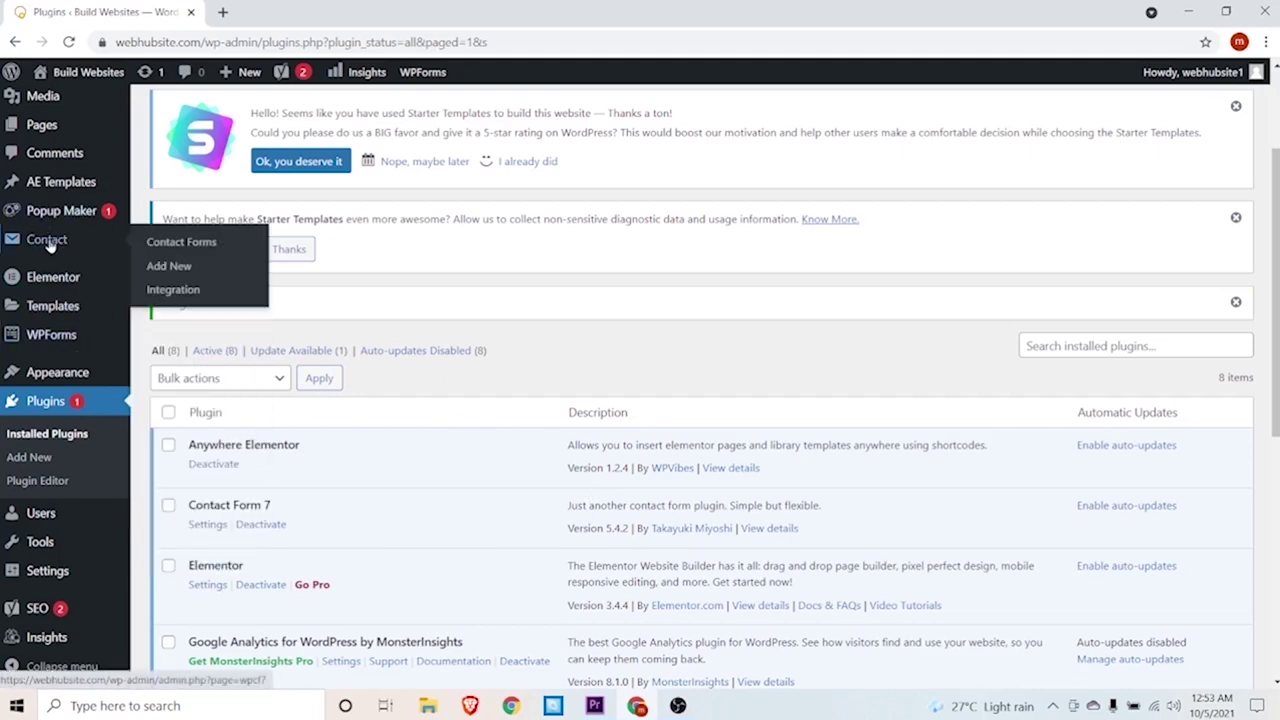
Step: Copy the shortcode of Contact form 1 from its edit screen
{"action": "left_click", "coordinate": [49, 244]}
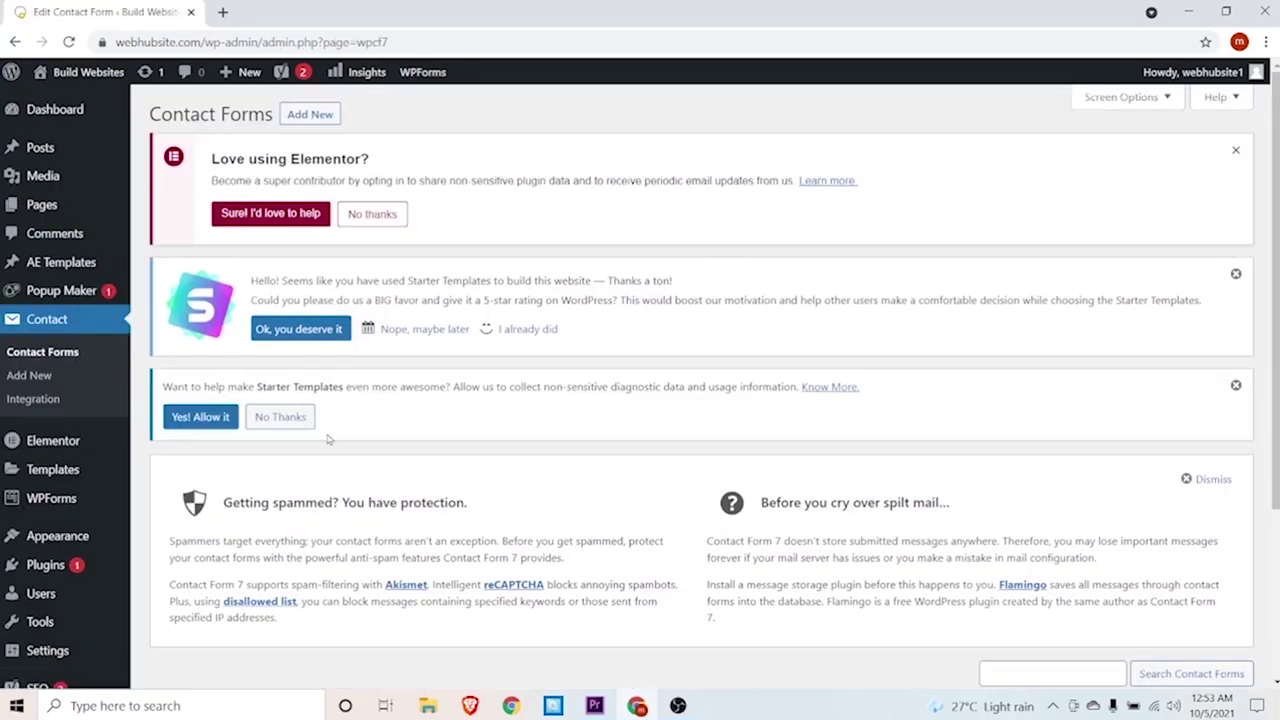
{"action": "scroll", "coordinate": [516, 428], "scroll_direction": "down", "scroll_amount": 3}
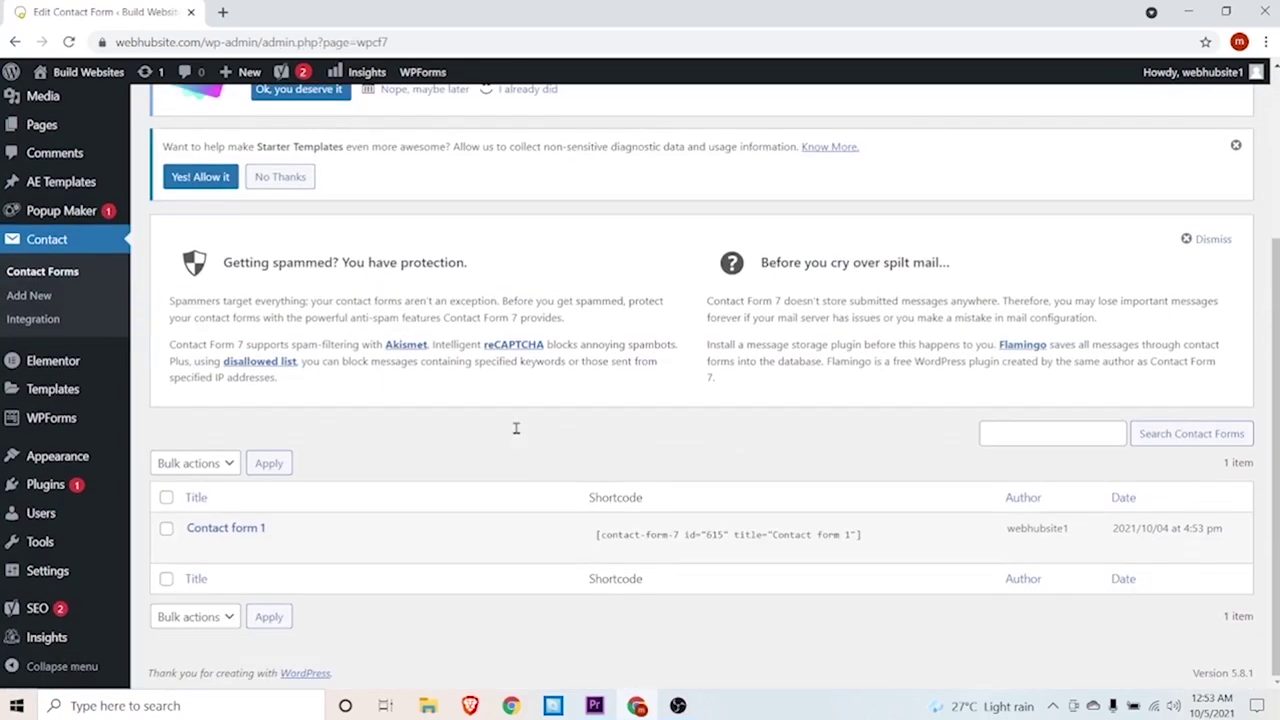
{"action": "left_click", "coordinate": [251, 531]}
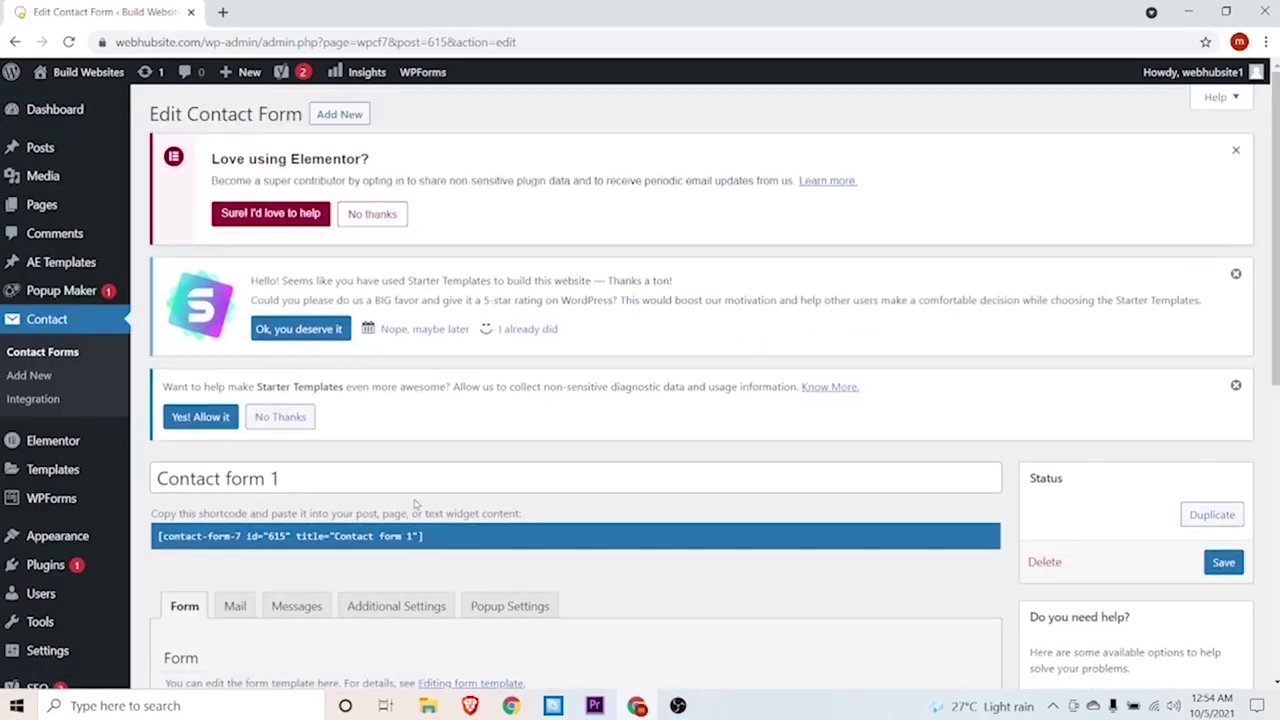
{"action": "scroll", "coordinate": [451, 503], "scroll_direction": "down", "scroll_amount": 3}
{"action": "scroll", "coordinate": [451, 496], "scroll_direction": "down", "scroll_amount": 1}
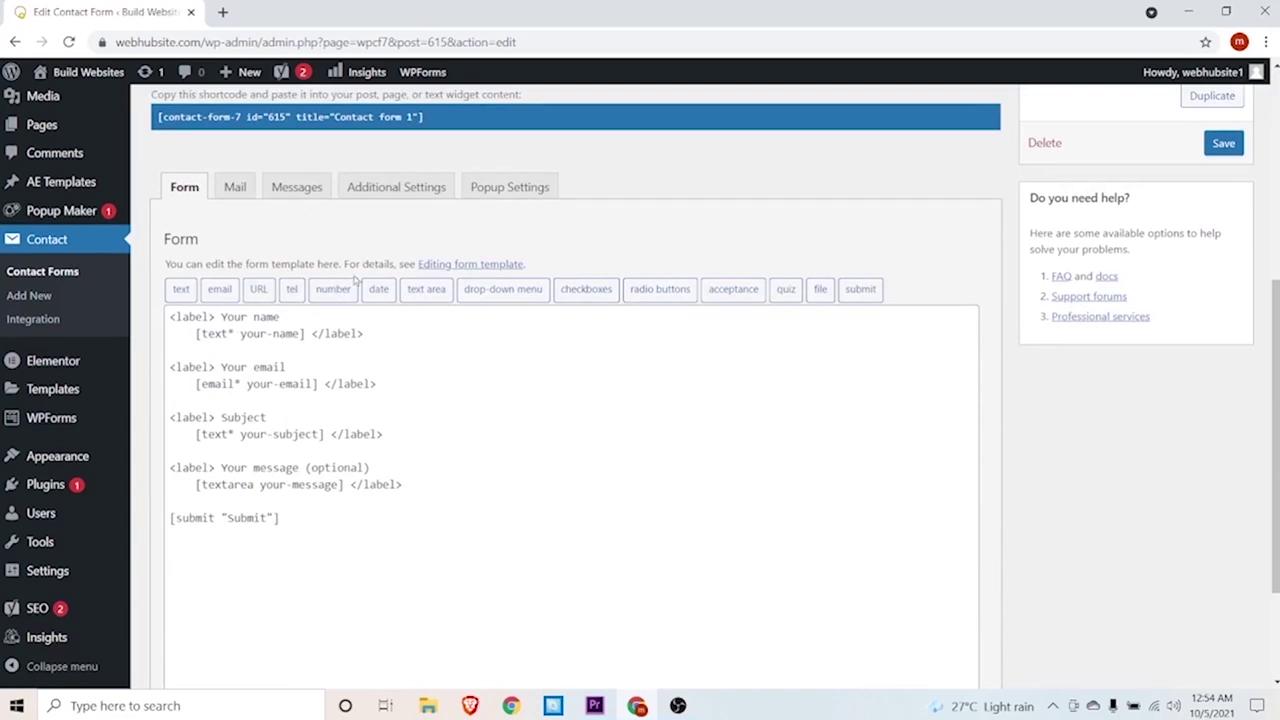
{"action": "scroll", "coordinate": [409, 474], "scroll_direction": "up", "scroll_amount": 3}
{"action": "left_click", "coordinate": [459, 368]}
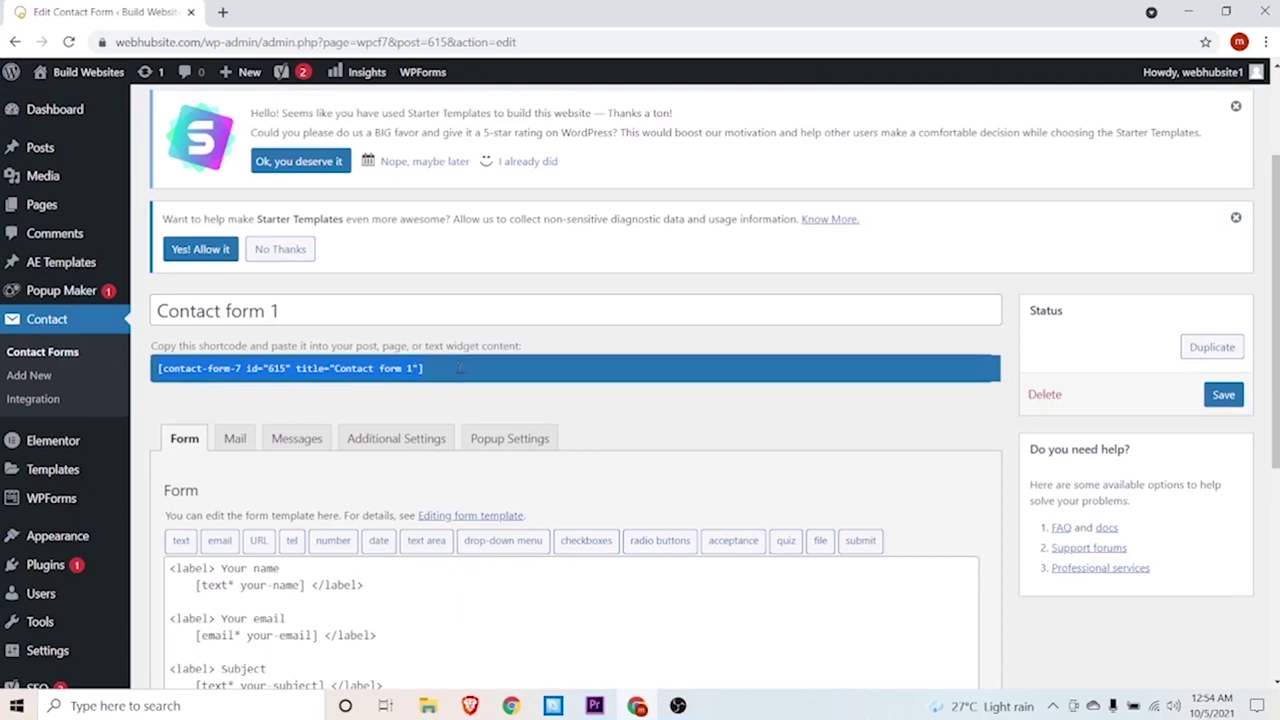
{"action": "right_click", "coordinate": [311, 368]}
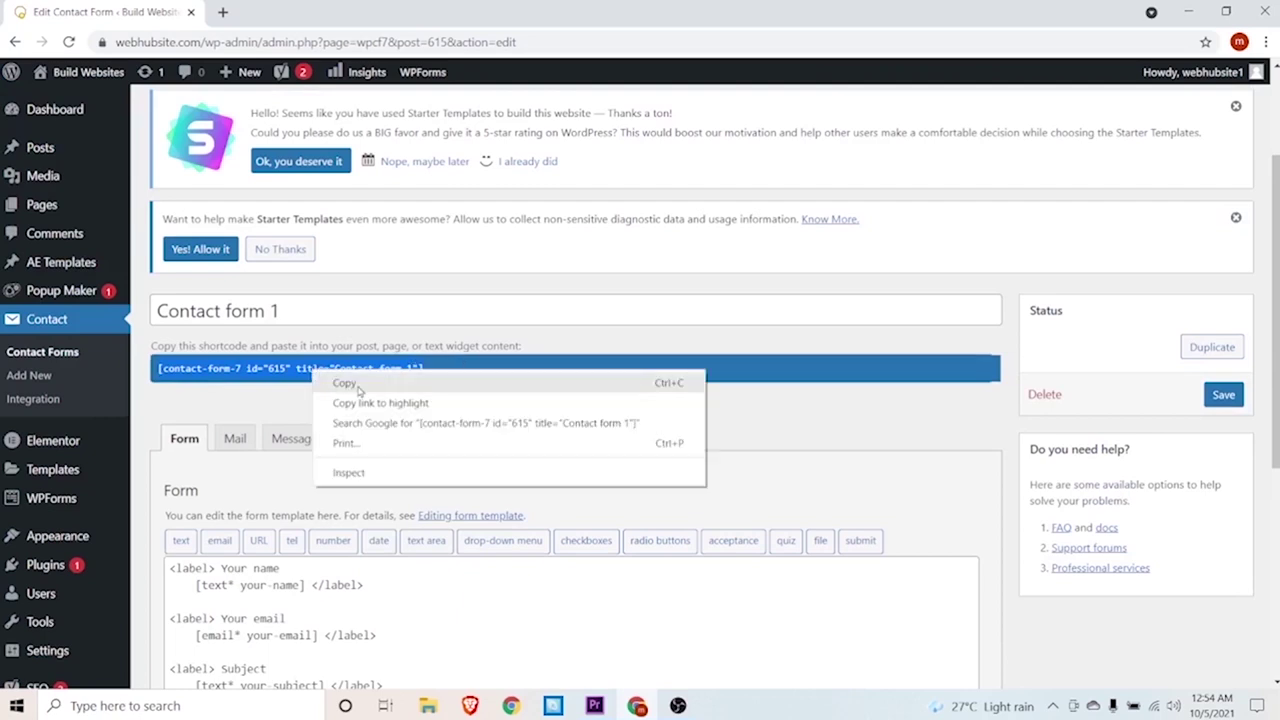
{"action": "left_click", "coordinate": [340, 384]}
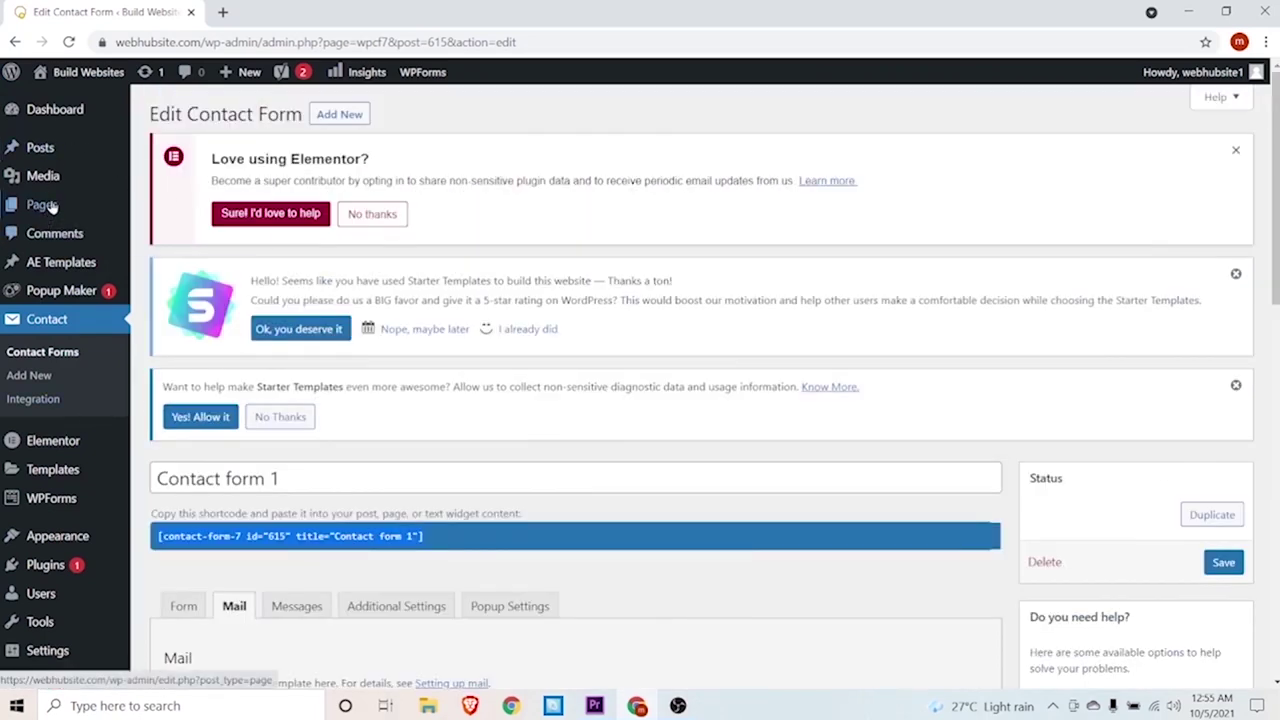
Step: Go to the All Pages list
{"action": "mouse_move", "coordinate": [46, 206]}
{"action": "left_click", "coordinate": [158, 207]}
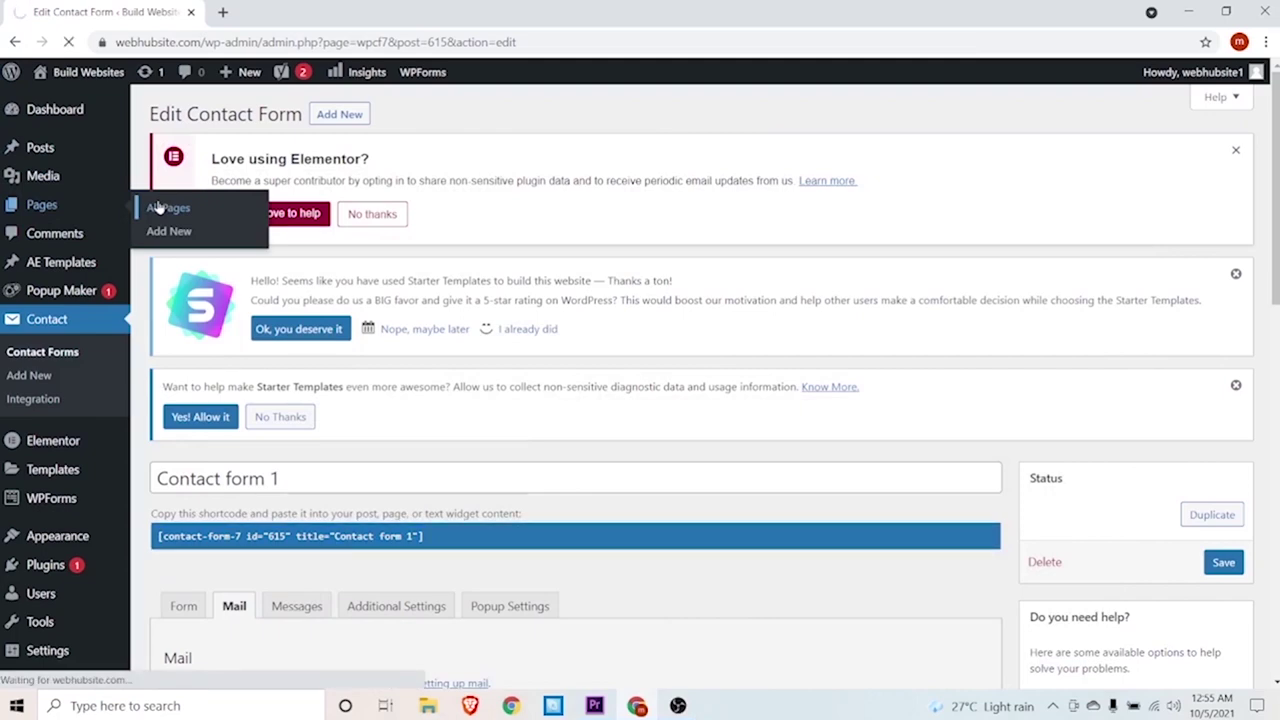
{"action": "scroll", "coordinate": [383, 480], "scroll_direction": "down", "scroll_amount": 3}
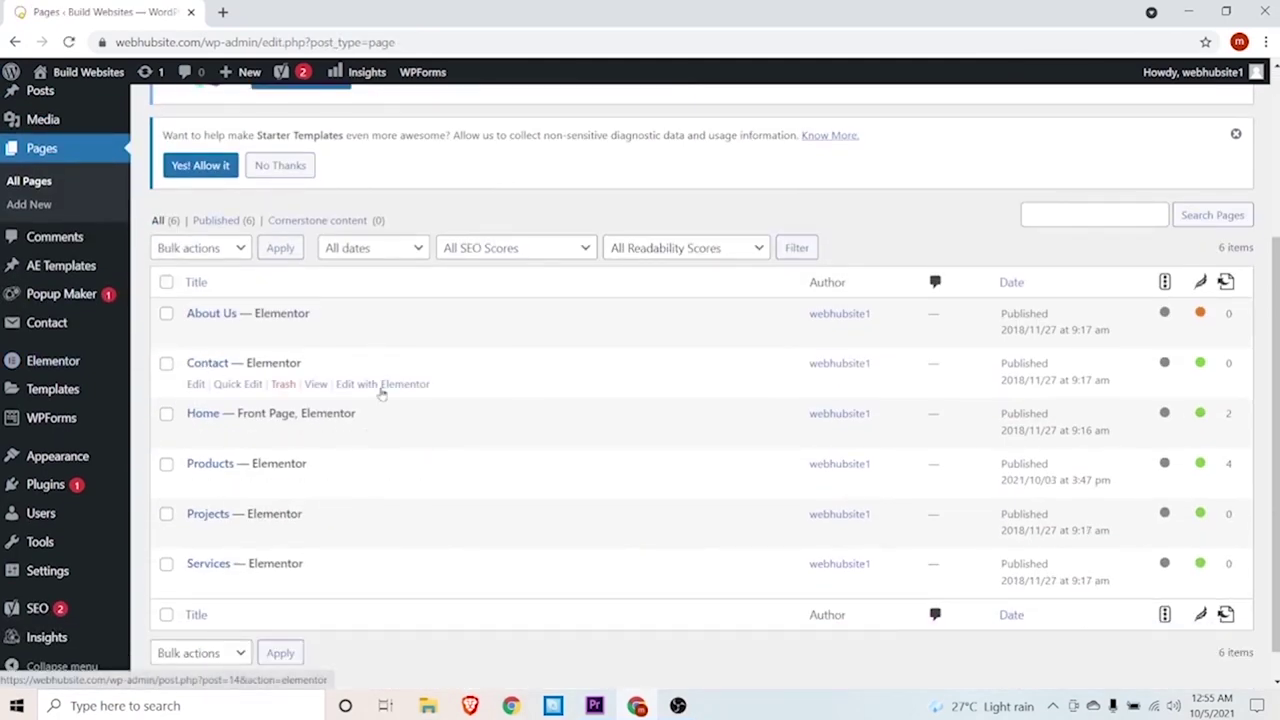
Step: On the Contact page in Elementor, replace the WPForms shortcode with the Contact Form 7 shortcode and check the preview
{"action": "left_click", "coordinate": [381, 388]}
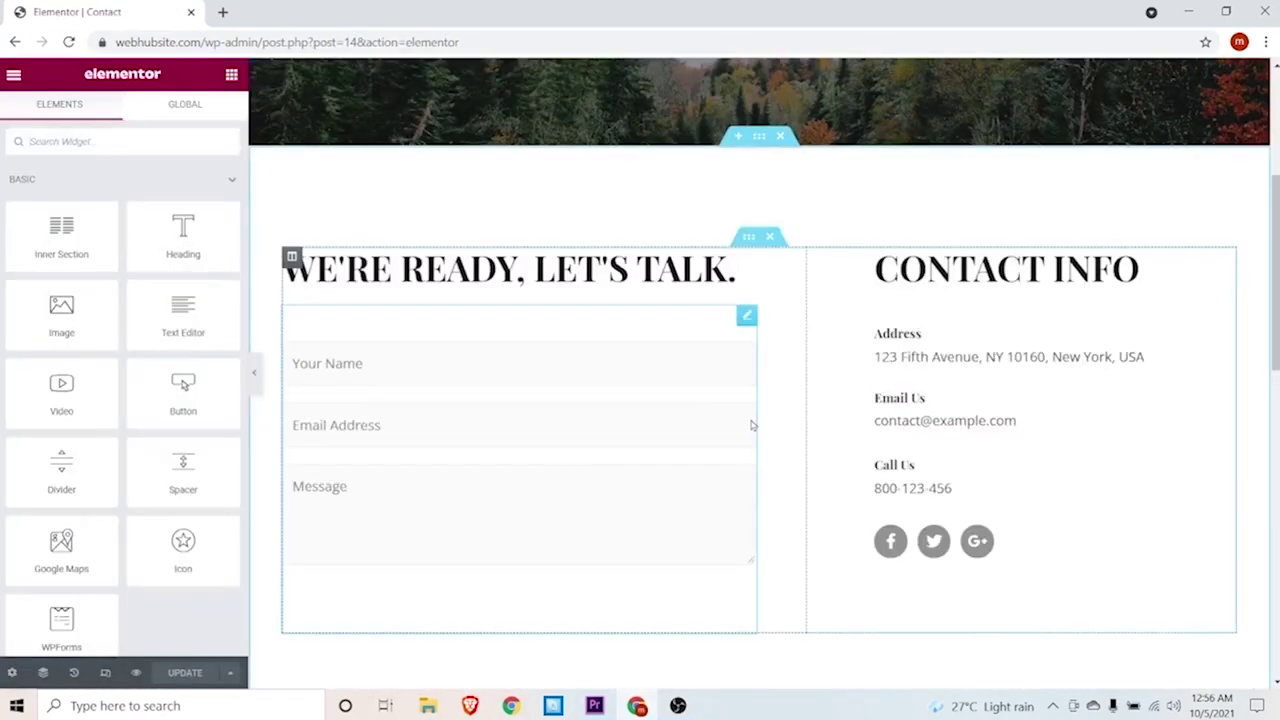
{"action": "left_click", "coordinate": [484, 342]}
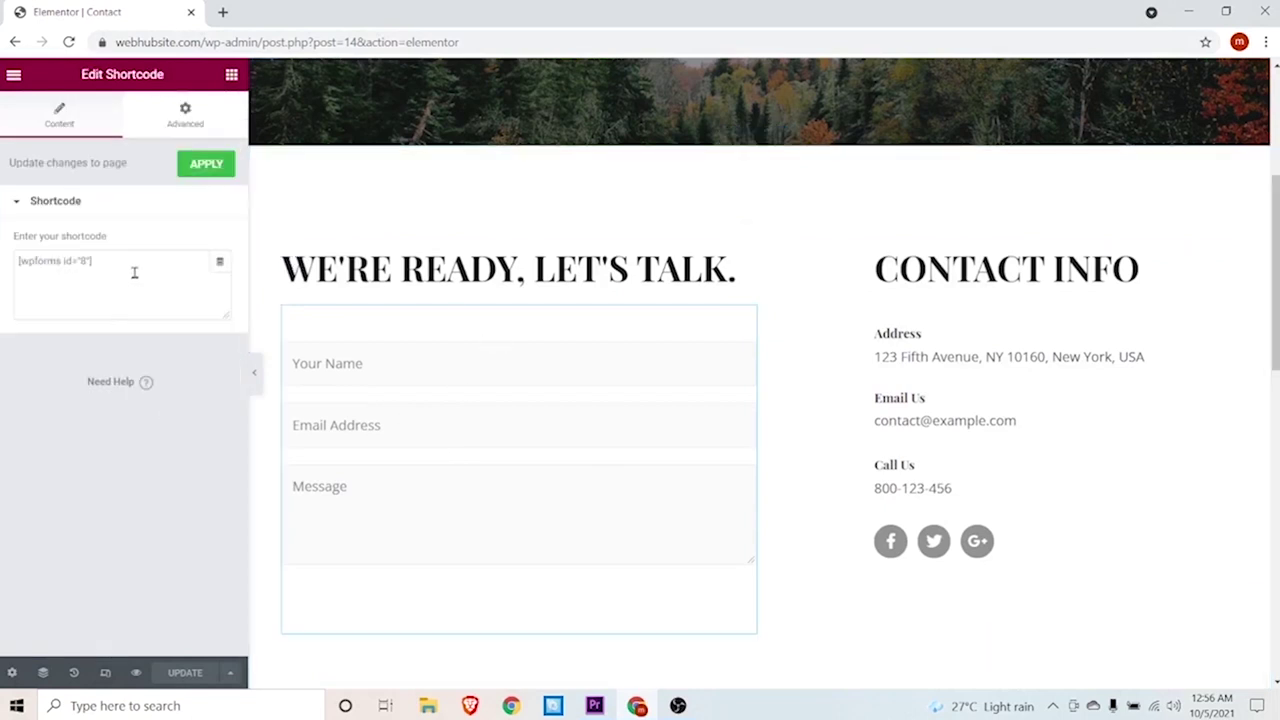
{"action": "left_click_drag", "start_coordinate": [131, 269], "coordinate": [2, 281]}
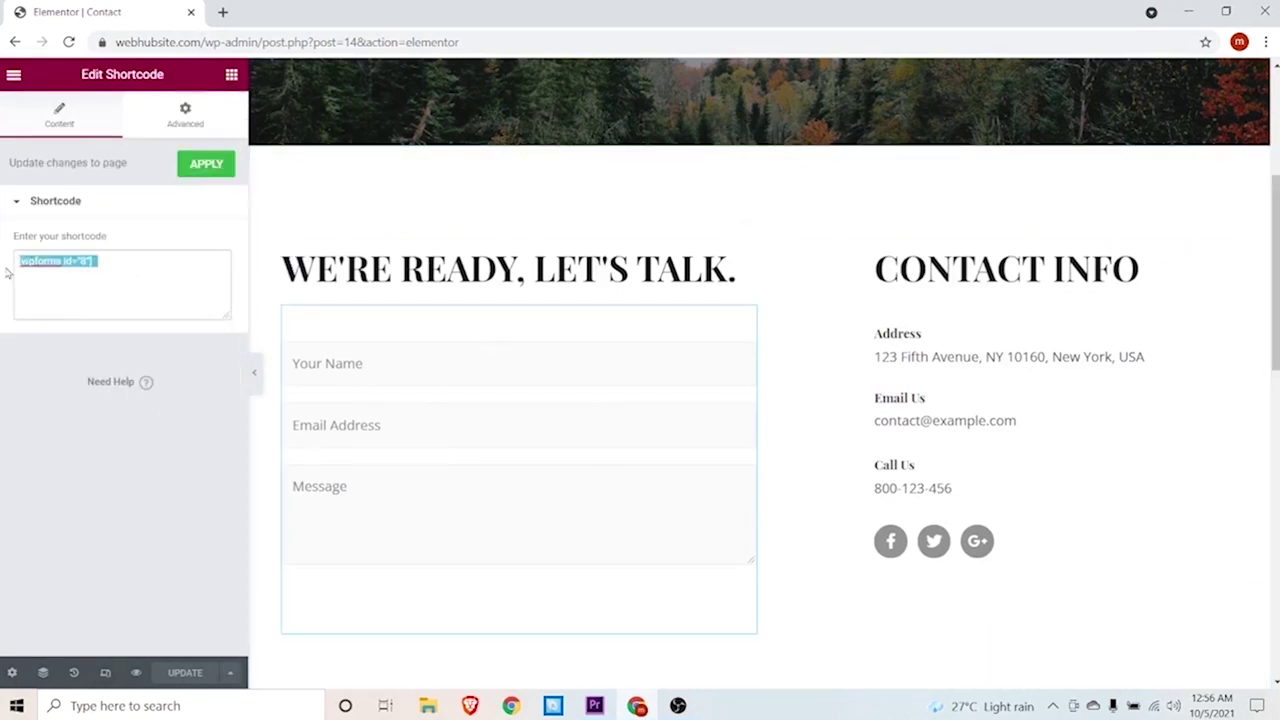
{"action": "key", "text": "BackSpace"}
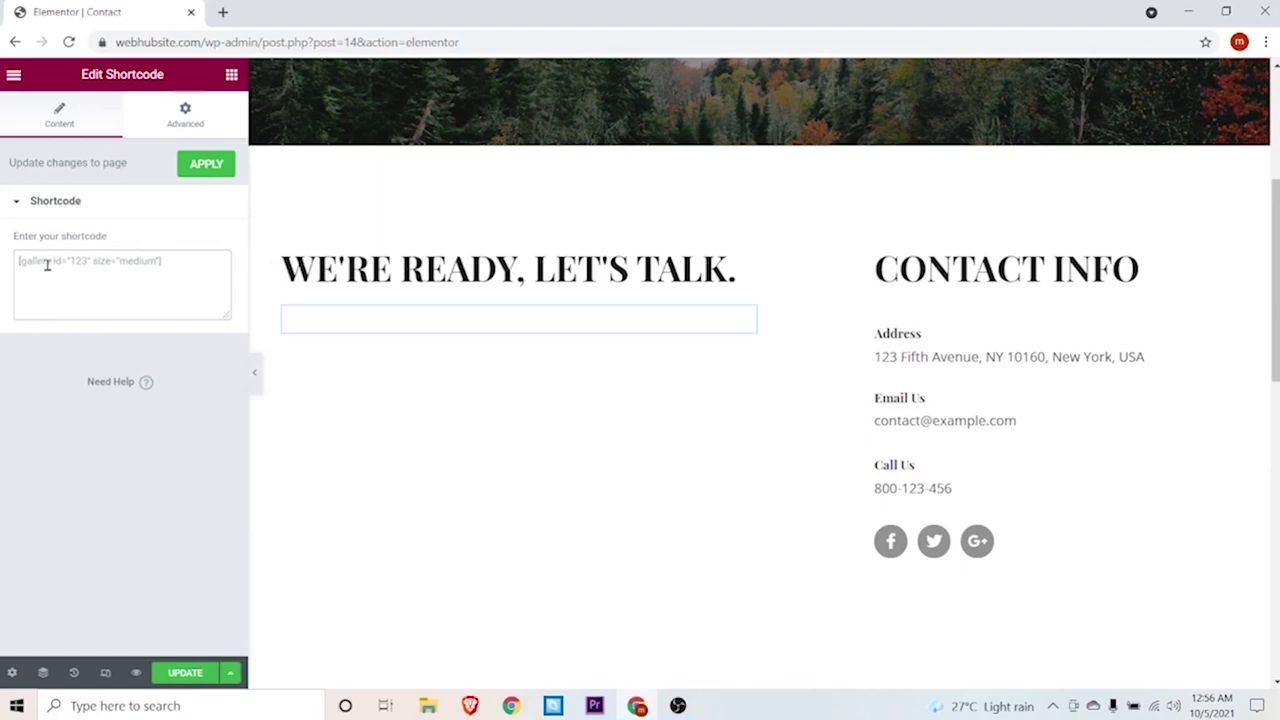
{"action": "right_click", "coordinate": [47, 268]}
{"action": "left_click", "coordinate": [113, 399]}
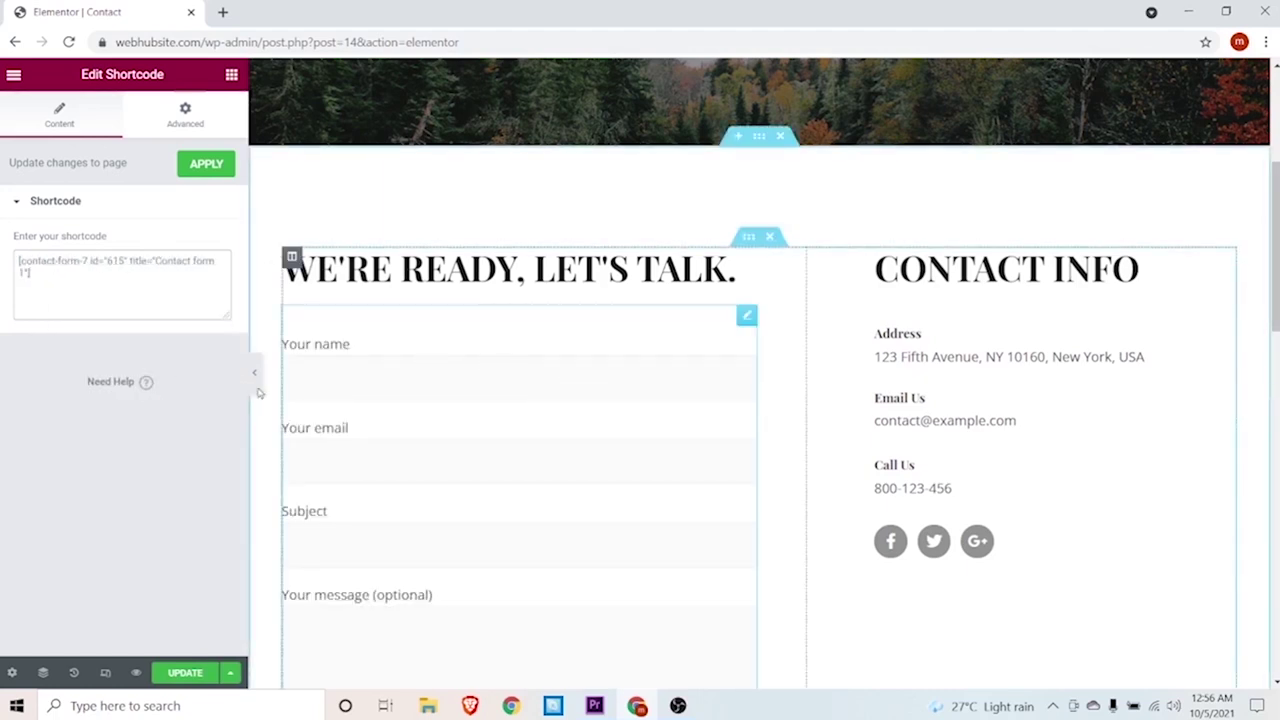
{"action": "scroll", "coordinate": [497, 434], "scroll_direction": "down", "scroll_amount": 2}
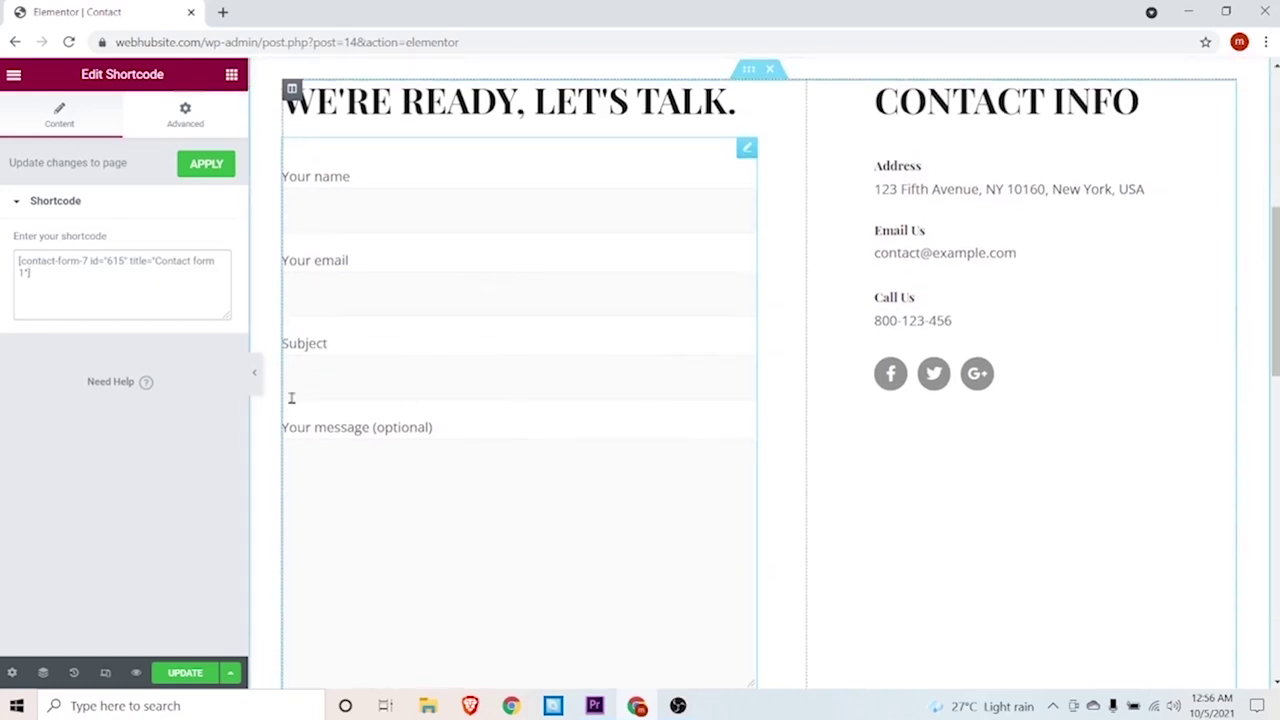
{"action": "left_click", "coordinate": [255, 384]}
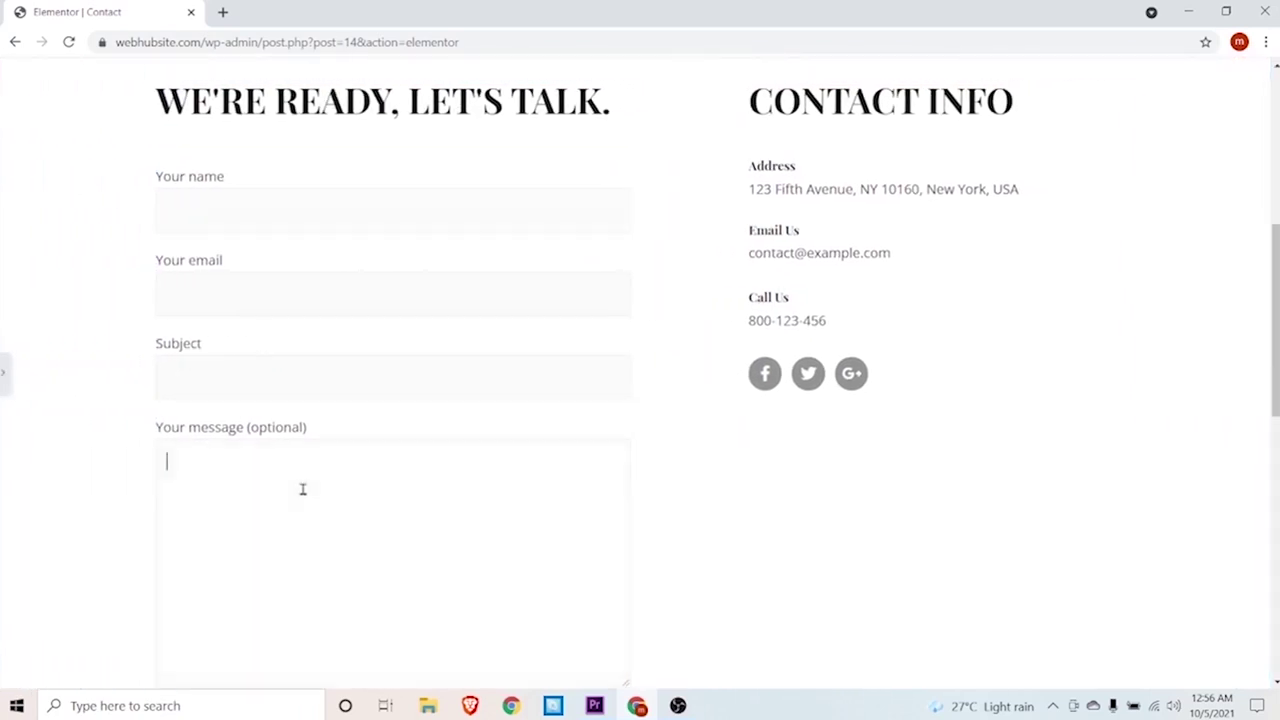
{"action": "left_click", "coordinate": [6, 372]}
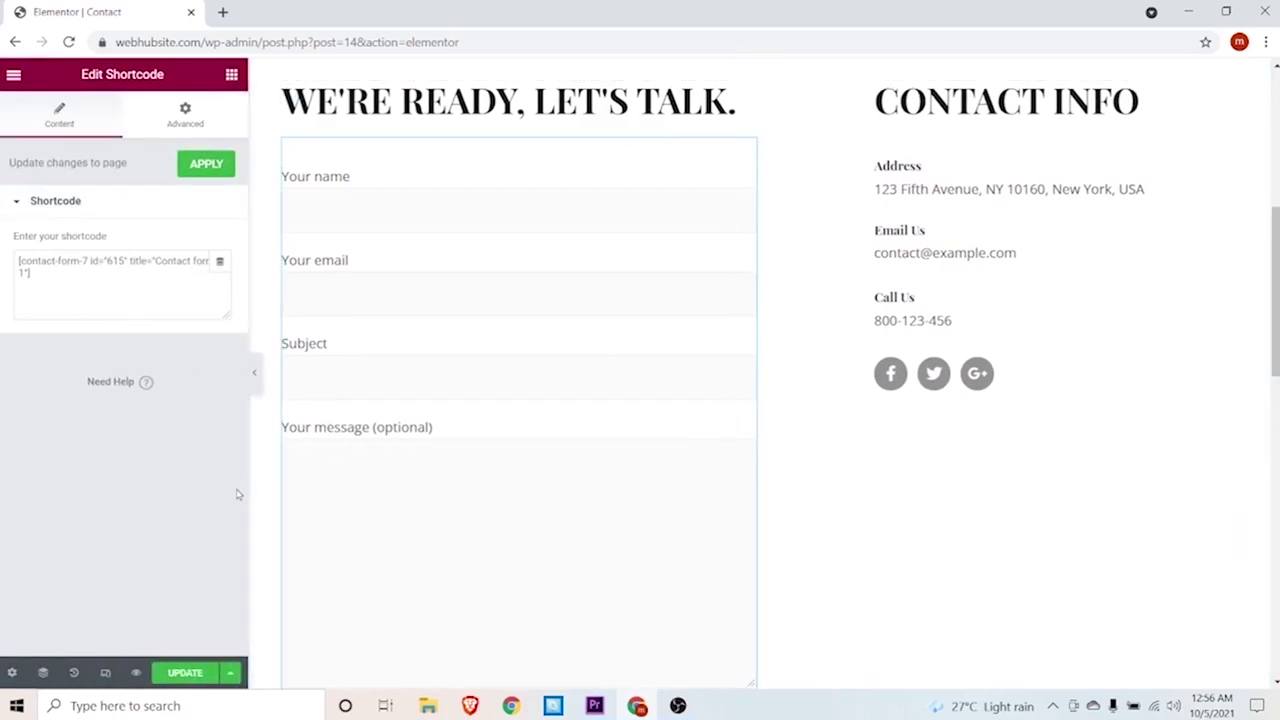
{"action": "scroll", "coordinate": [988, 440], "scroll_direction": "up", "scroll_amount": 3}
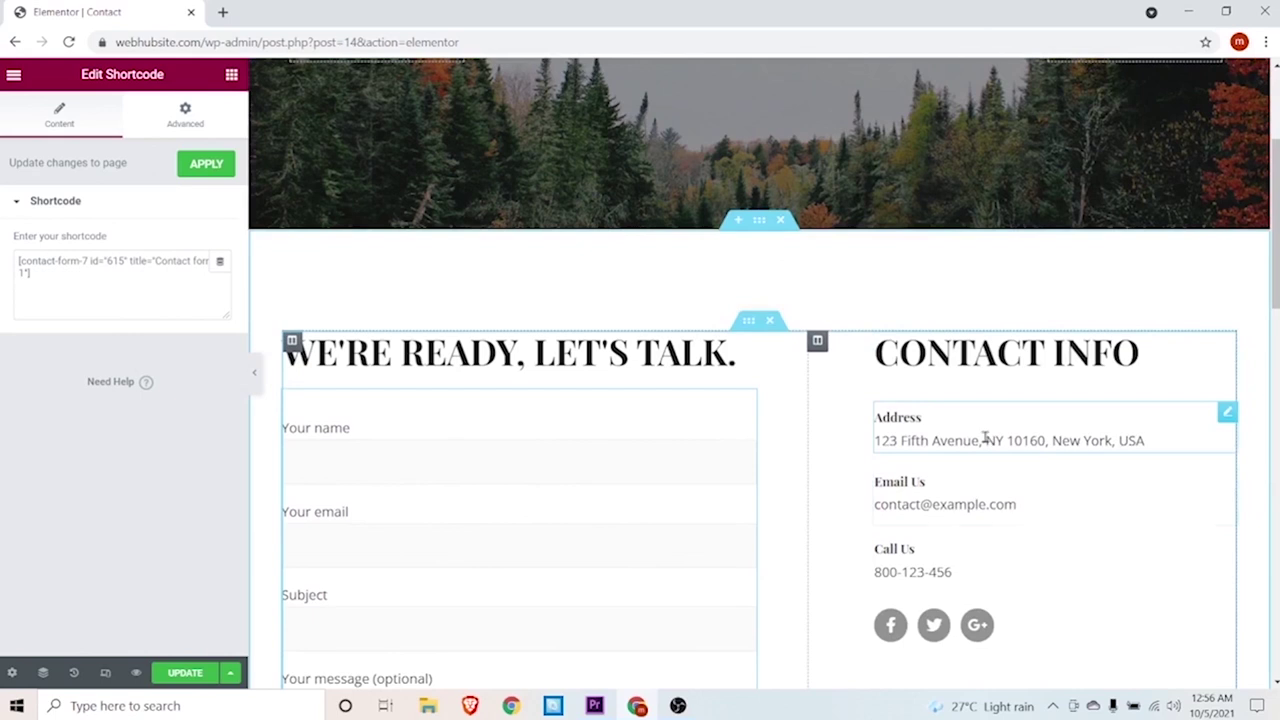
Step: Set the Address box to 'Poblacion Malvar Batangas' and enter the new contact e-mail and phone number
{"action": "left_click", "coordinate": [985, 440]}
{"action": "left_click", "coordinate": [123, 443]}
{"action": "key", "text": "ctrl+a"}
{"action": "type", "text": "Pobla"}
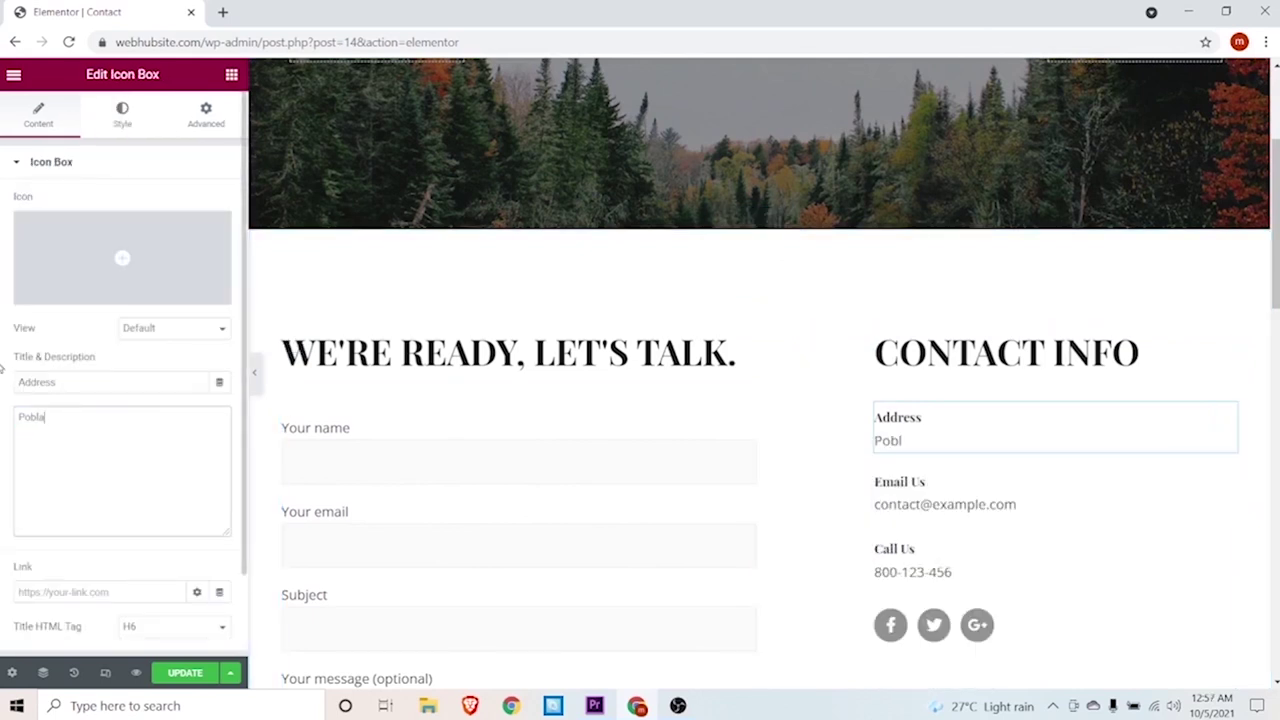
{"action": "type", "text": "cion Malvar Batangas"}
{"action": "left_click", "coordinate": [900, 492]}
{"action": "left_click", "coordinate": [45, 416]}
{"action": "key", "text": "ctrl+a"}
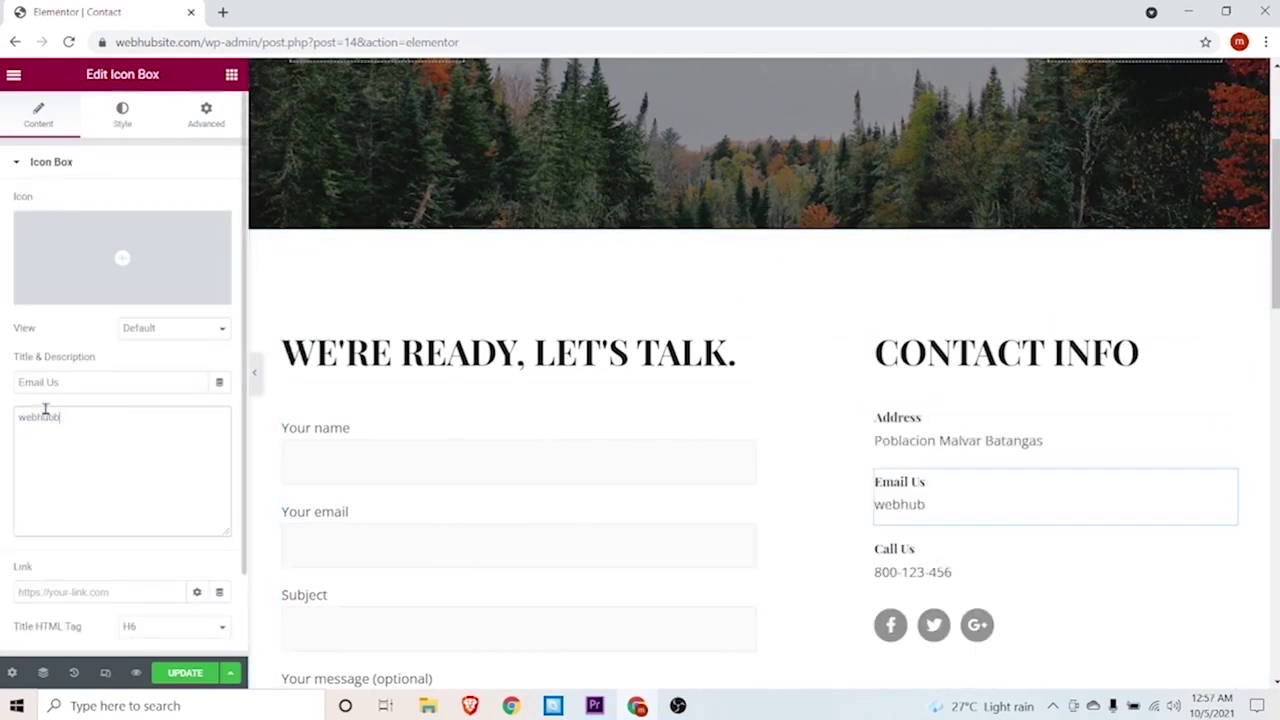
{"action": "left_click", "coordinate": [900, 562]}
{"action": "left_click", "coordinate": [45, 416]}
{"action": "key", "text": "ctrl+a"}
{"action": "type", "text": "0999999"}
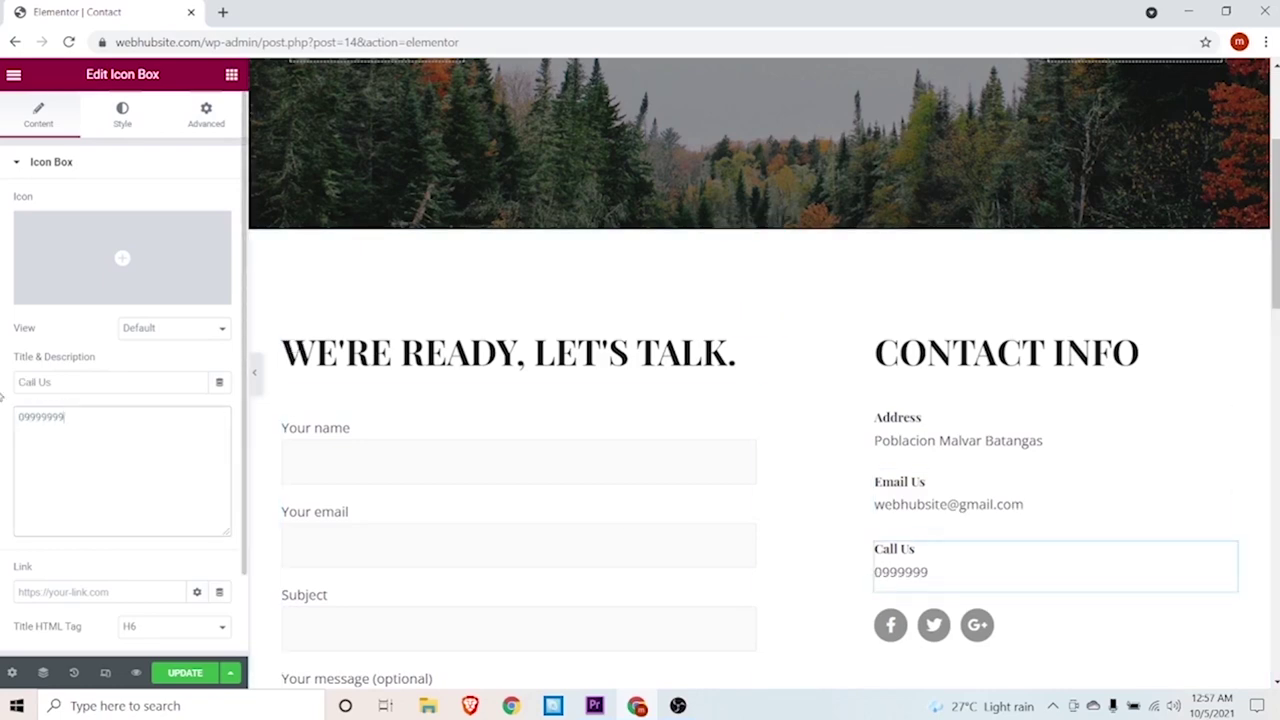
{"action": "type", "text": "999"}
{"action": "left_click", "coordinate": [254, 372]}
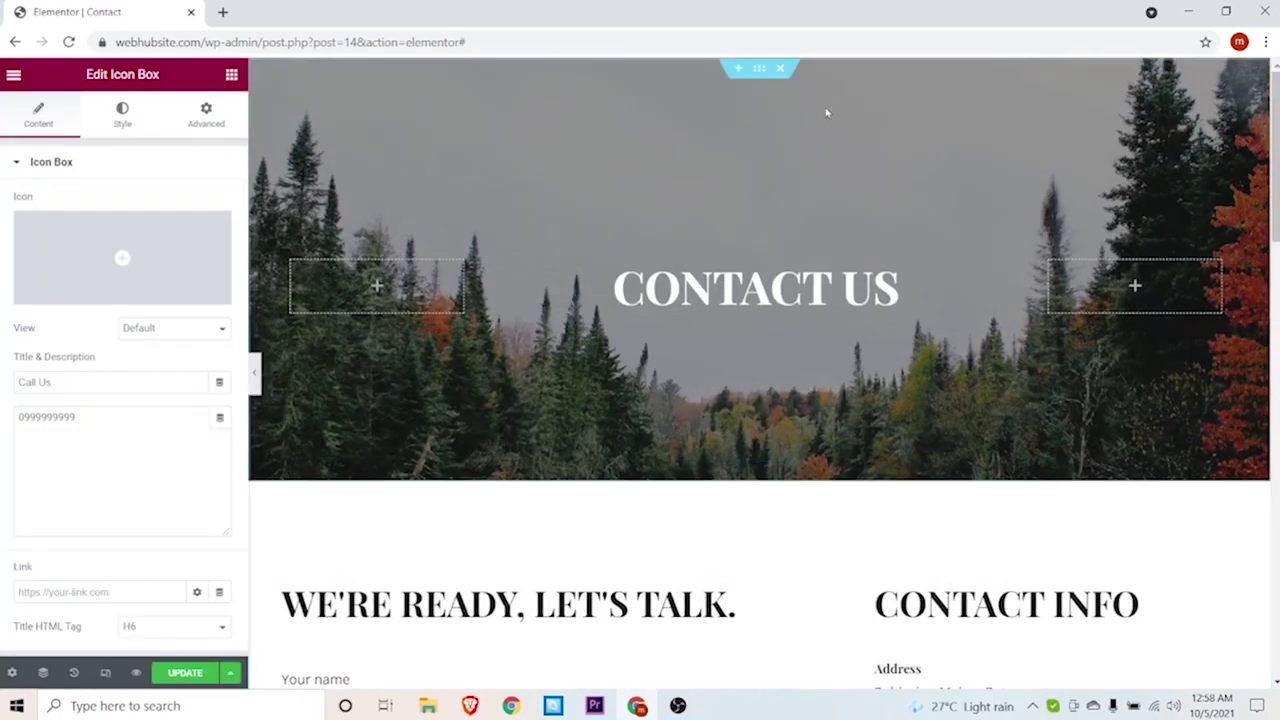
Step: Replace the CONTACT US hero with a zoomed-in 431 px Google Map of Malvar and update the page
{"action": "left_click", "coordinate": [766, 76]}
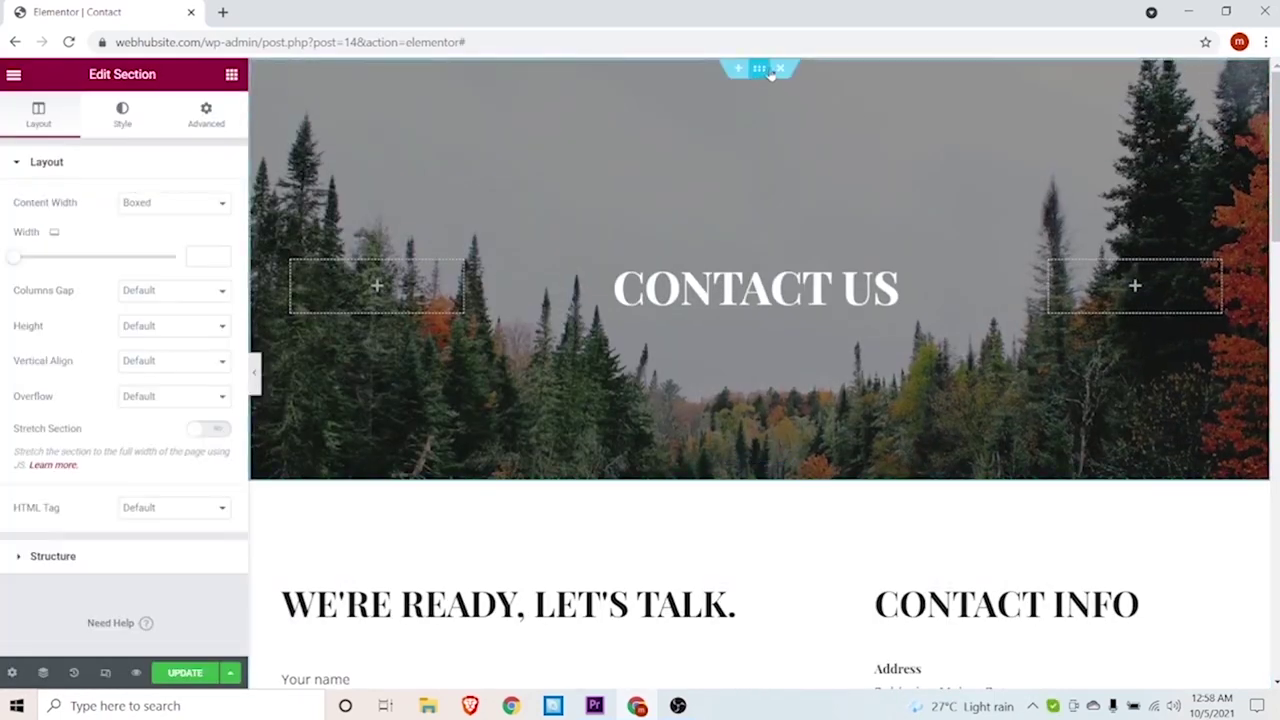
{"action": "left_click", "coordinate": [780, 69]}
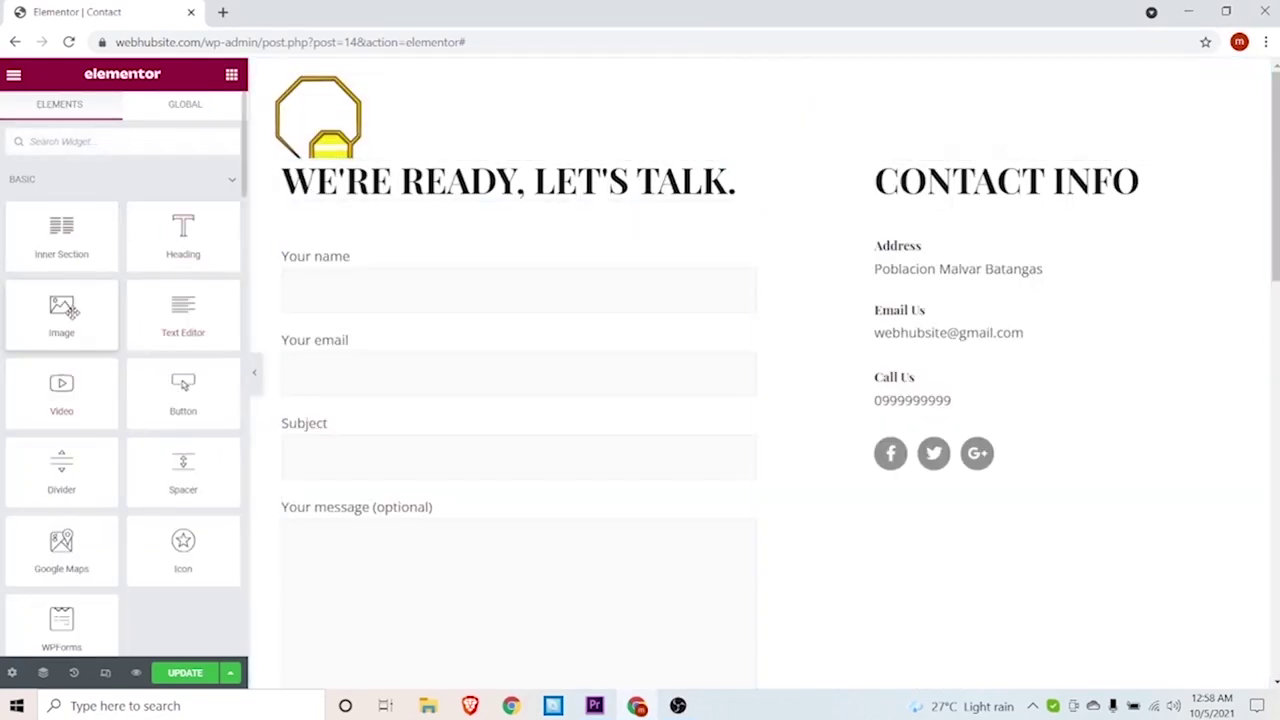
{"action": "left_click_drag", "start_coordinate": [58, 548], "coordinate": [800, 170]}
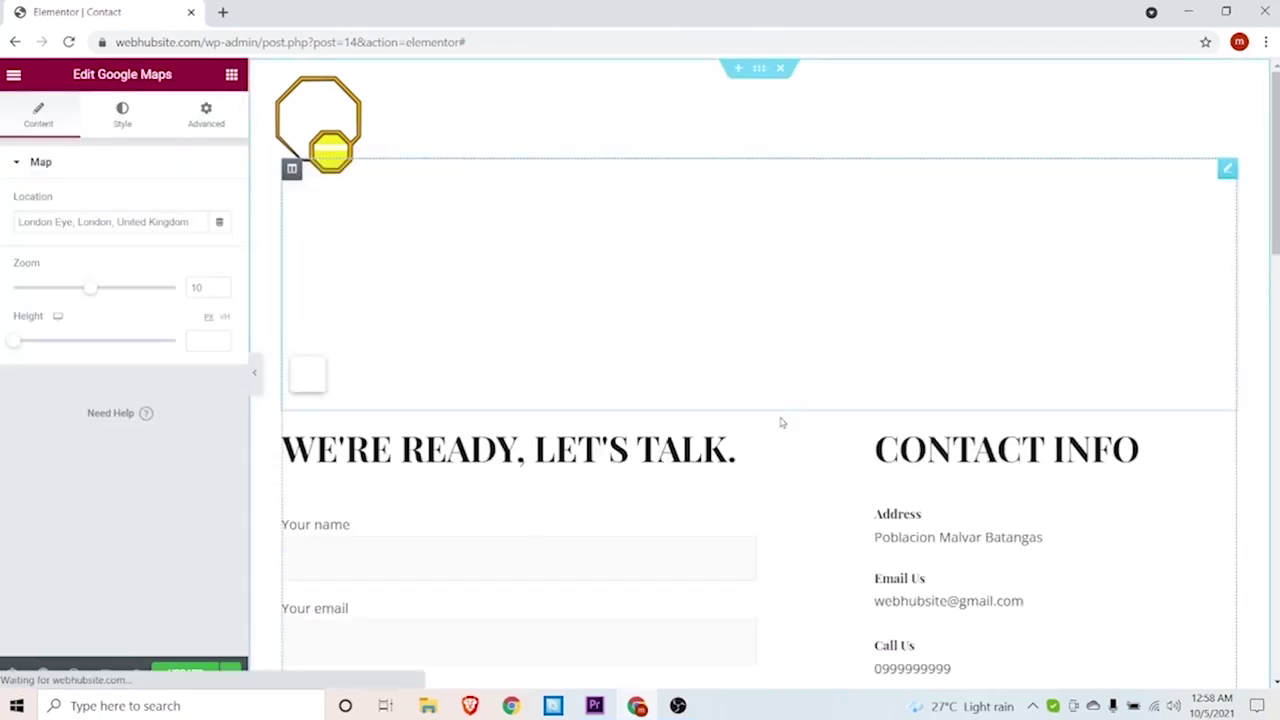
{"action": "triple_click", "coordinate": [152, 222]}
{"action": "type", "text": "poblacion malvar batangas"}
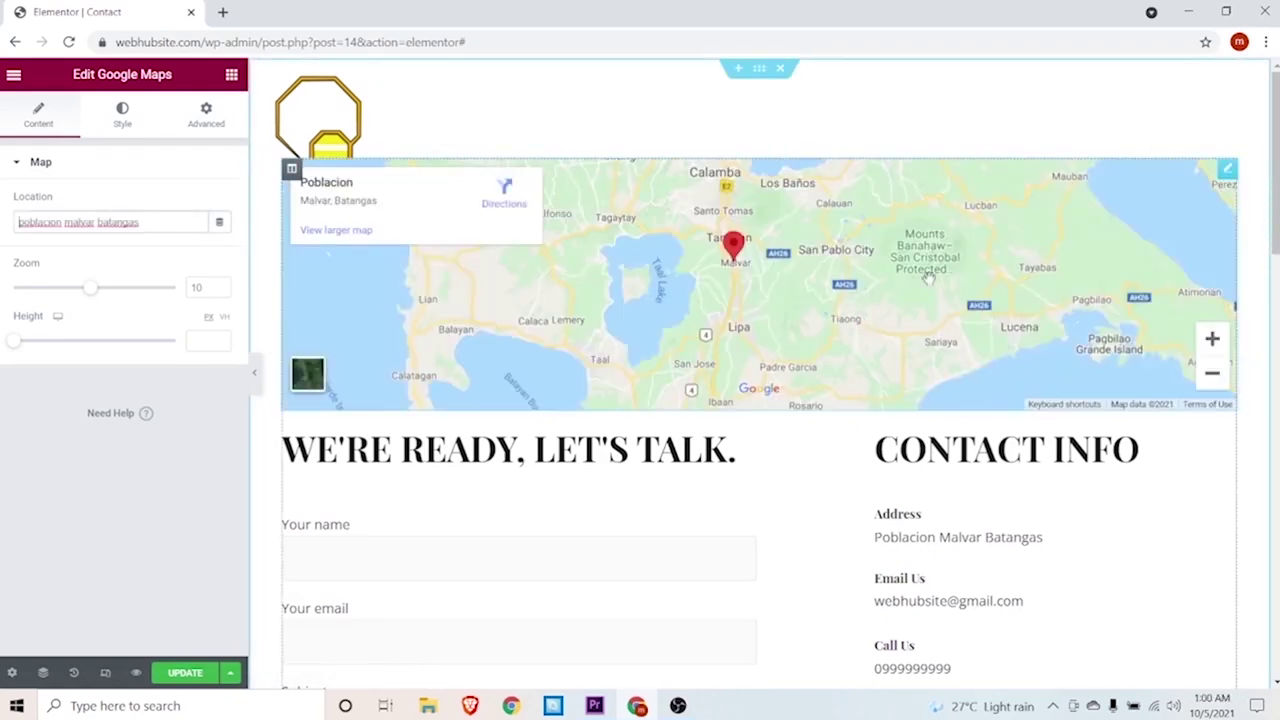
{"action": "left_click", "coordinate": [1212, 340]}
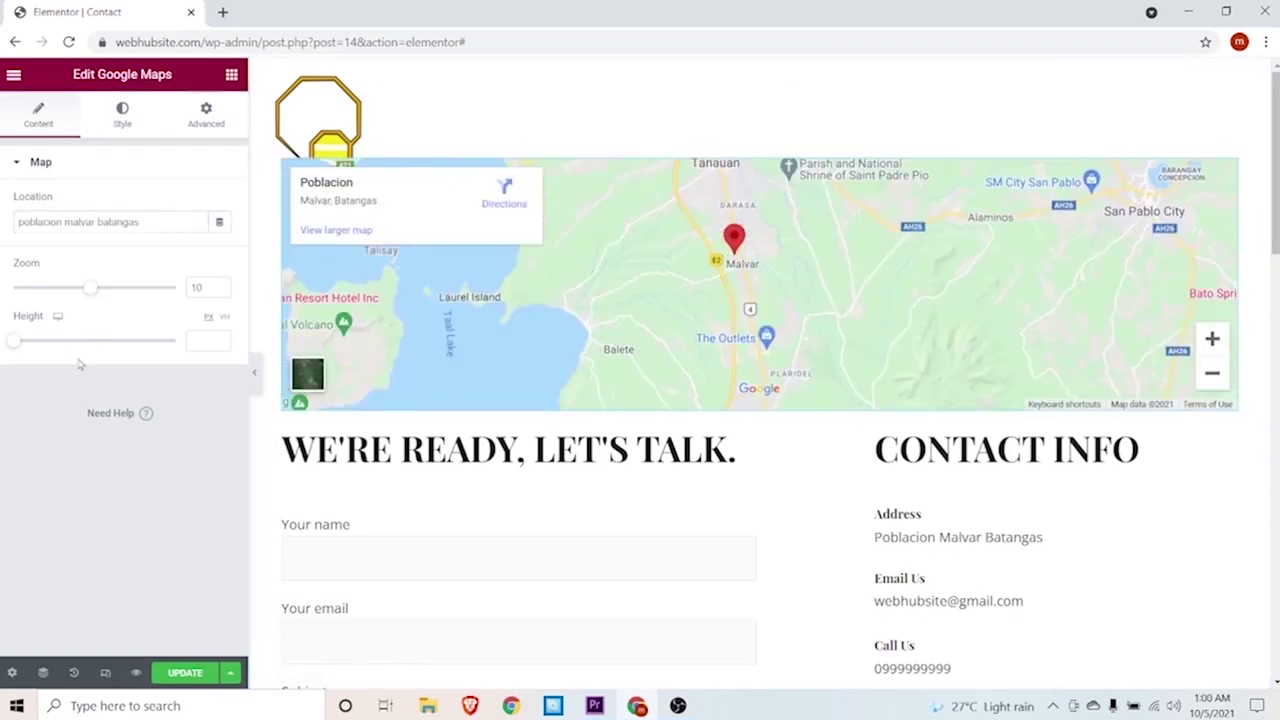
{"action": "left_click_drag", "start_coordinate": [16, 347], "coordinate": [60, 341]}
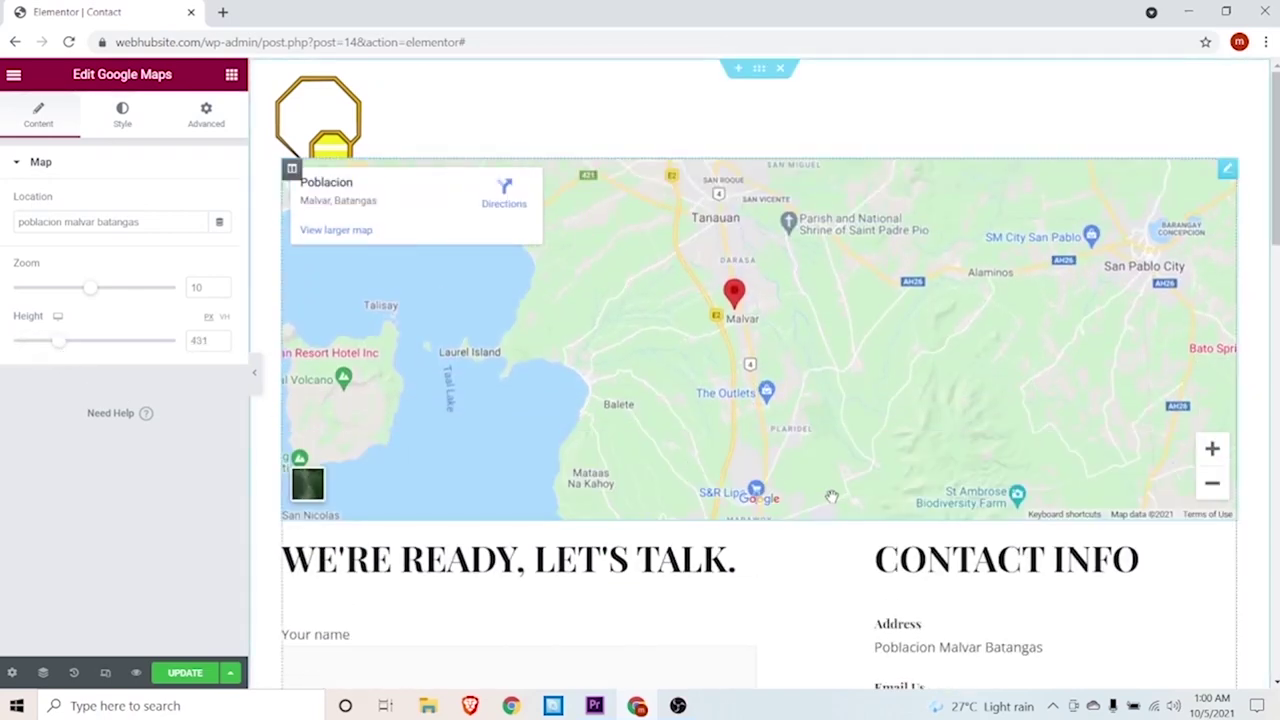
{"action": "scroll", "coordinate": [831, 496], "scroll_direction": "down", "scroll_amount": 7}
{"action": "scroll", "coordinate": [831, 496], "scroll_direction": "up", "scroll_amount": 2}
{"action": "scroll", "coordinate": [831, 496], "scroll_direction": "up", "scroll_amount": 5}
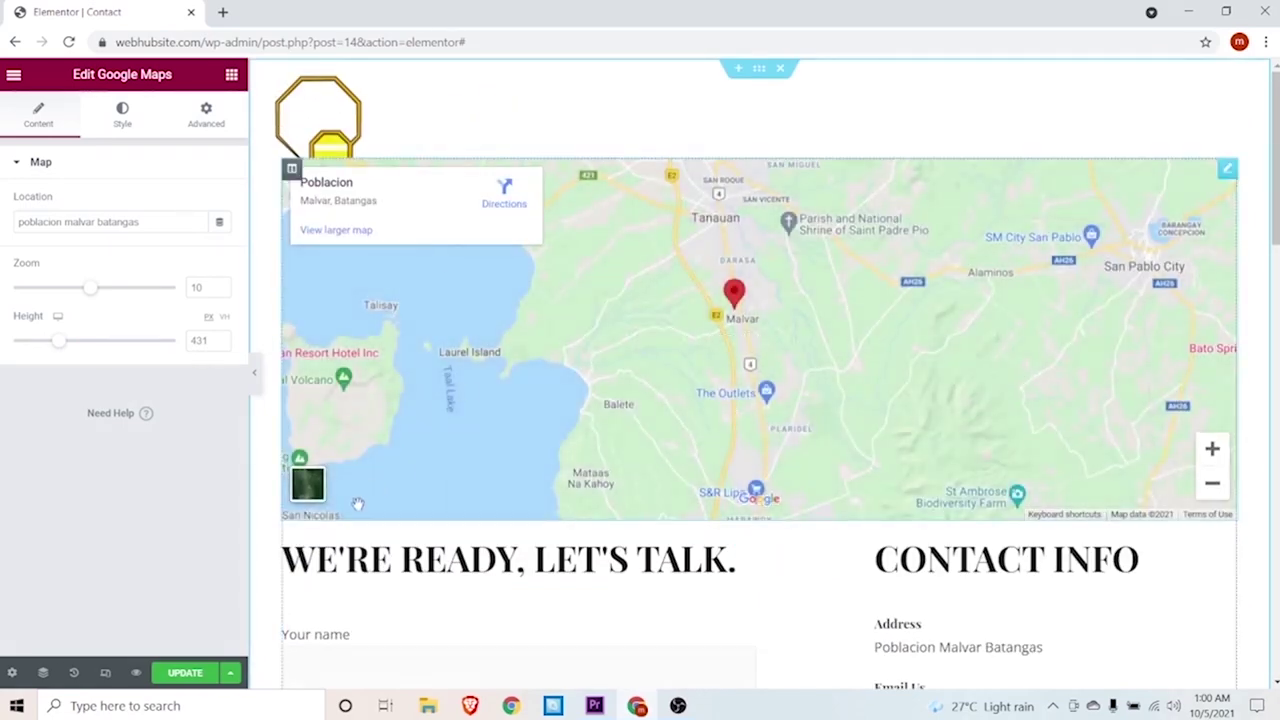
{"action": "left_click", "coordinate": [192, 674]}
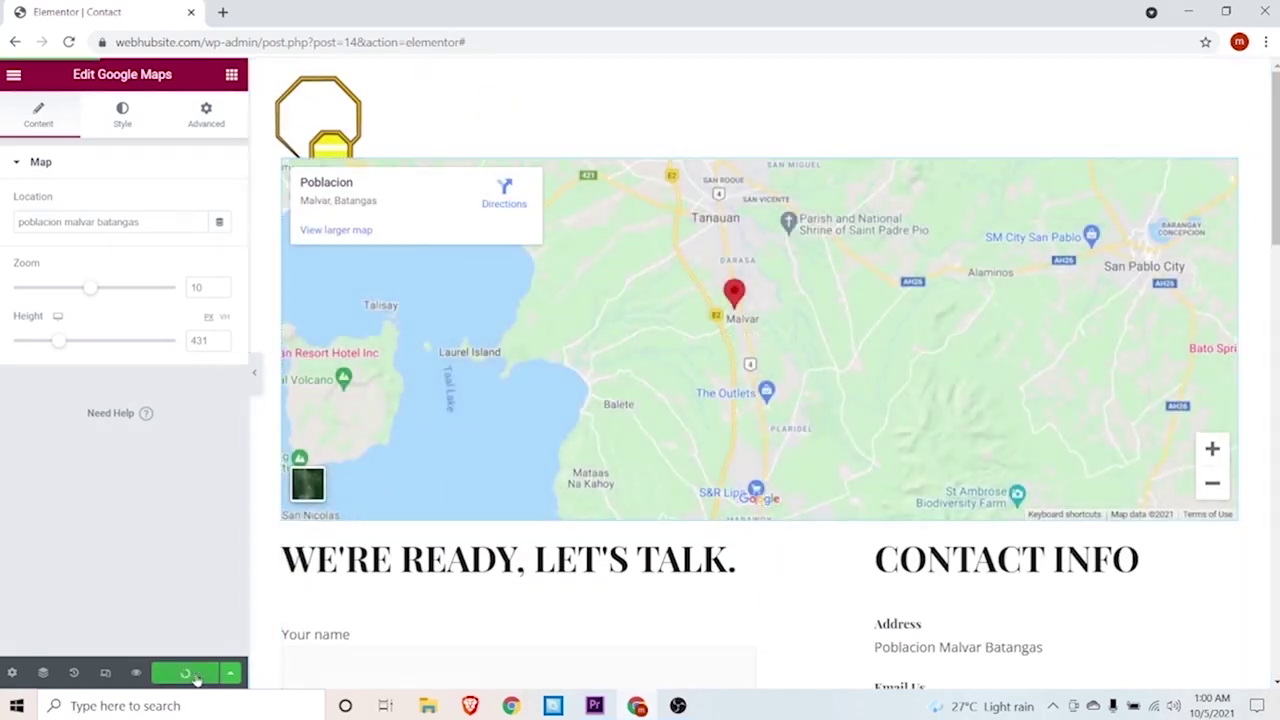
{"action": "left_click", "coordinate": [135, 673]}
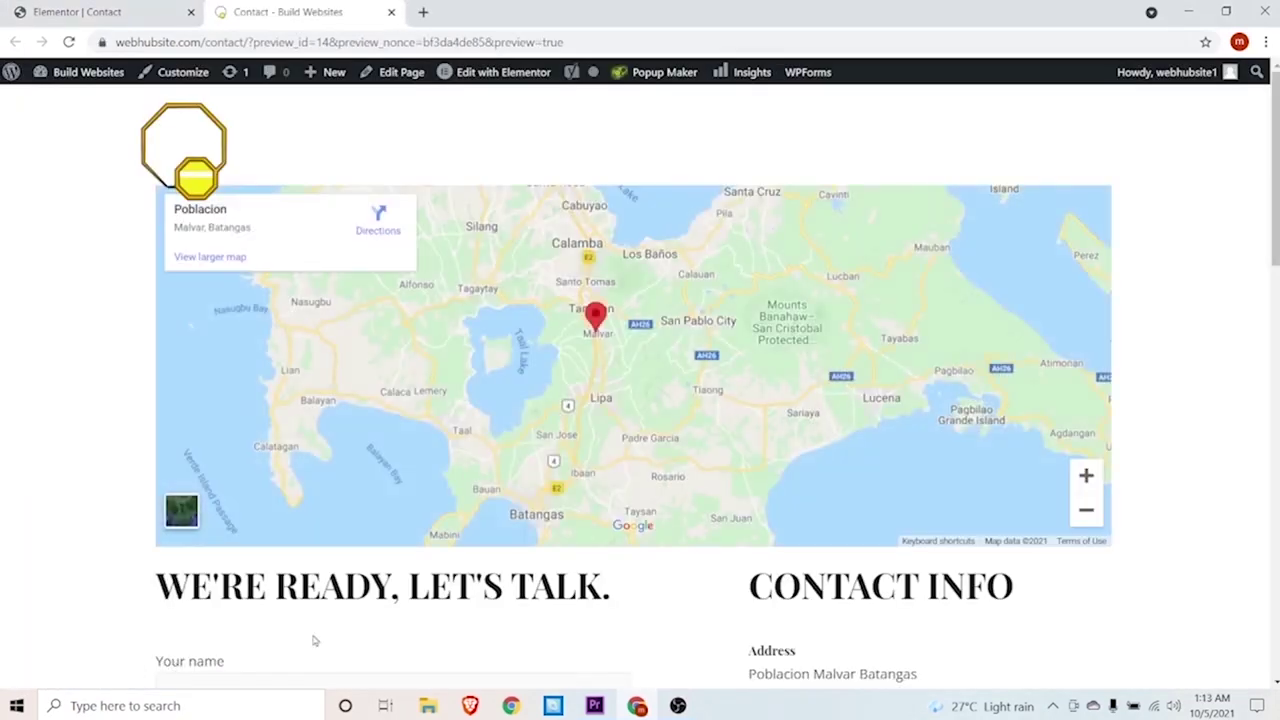
Step: Scroll the preview to check the map, form, contact info and footer, then return to Elementor
{"action": "scroll", "coordinate": [1250, 492], "scroll_direction": "down", "scroll_amount": 8}
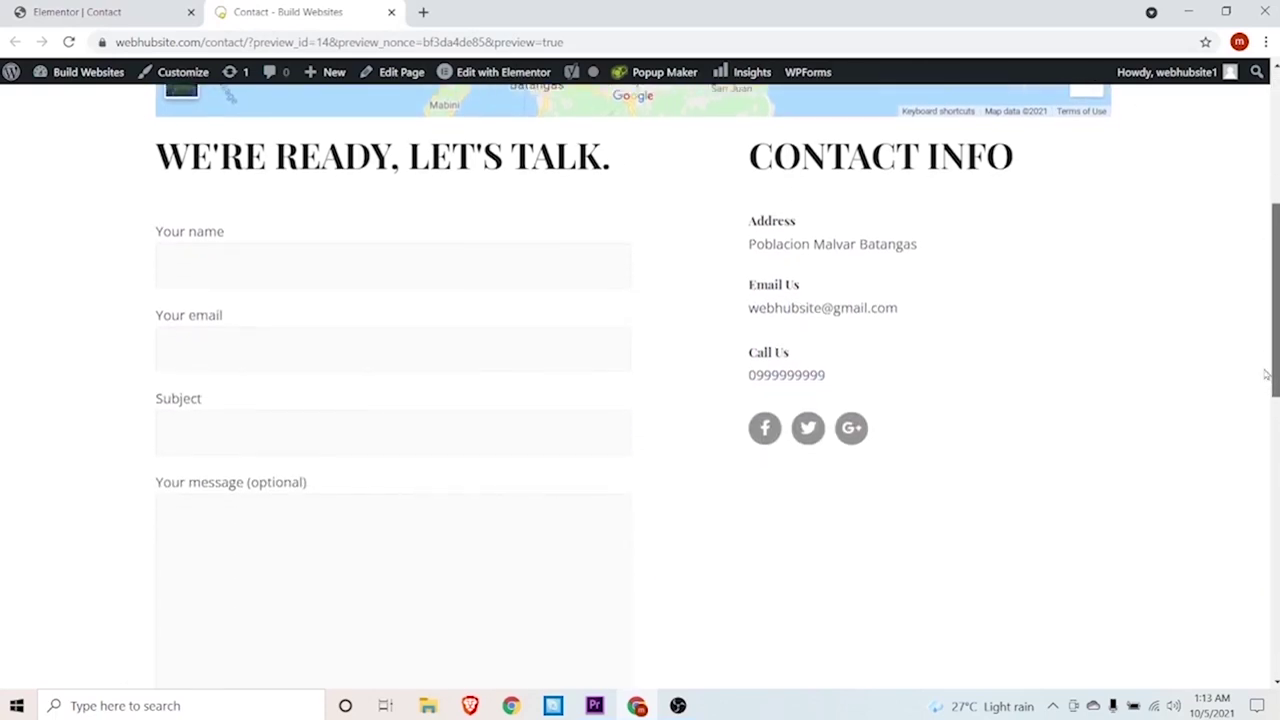
{"action": "scroll", "coordinate": [1250, 492], "scroll_direction": "down", "scroll_amount": 5}
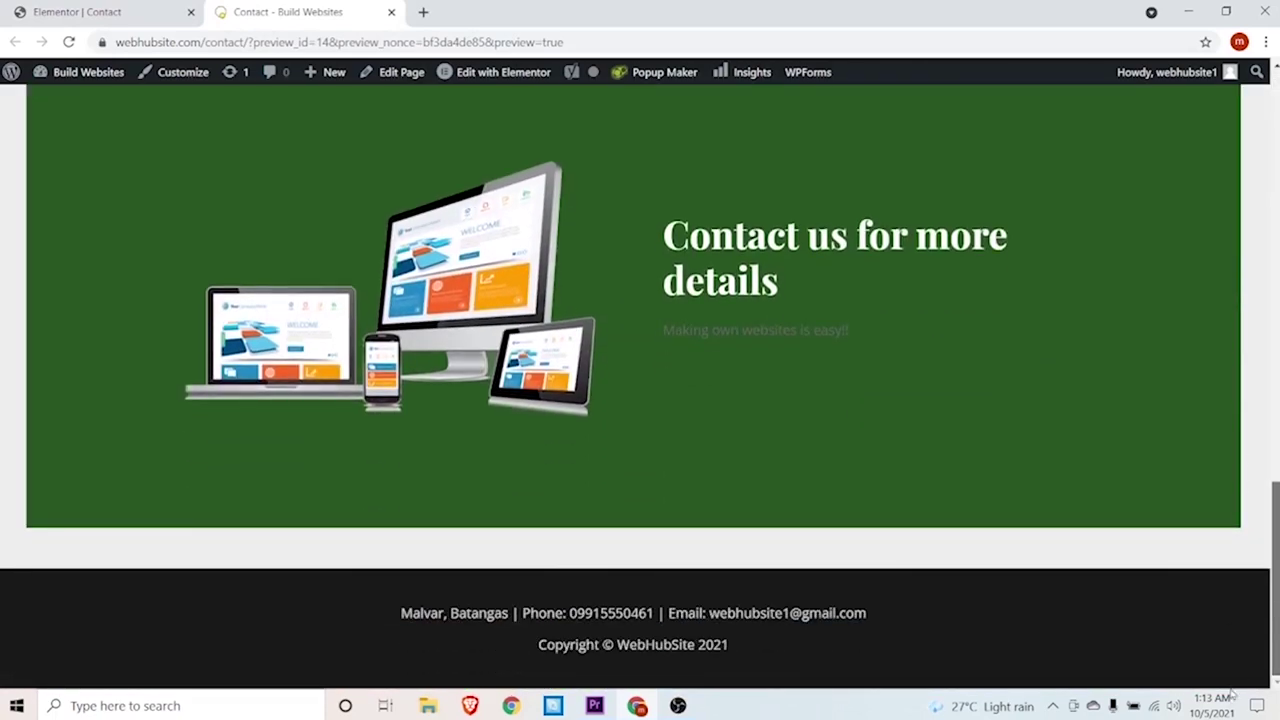
{"action": "scroll", "coordinate": [1234, 640], "scroll_direction": "up", "scroll_amount": 10}
{"action": "scroll", "coordinate": [510, 325], "scroll_direction": "up", "scroll_amount": 5}
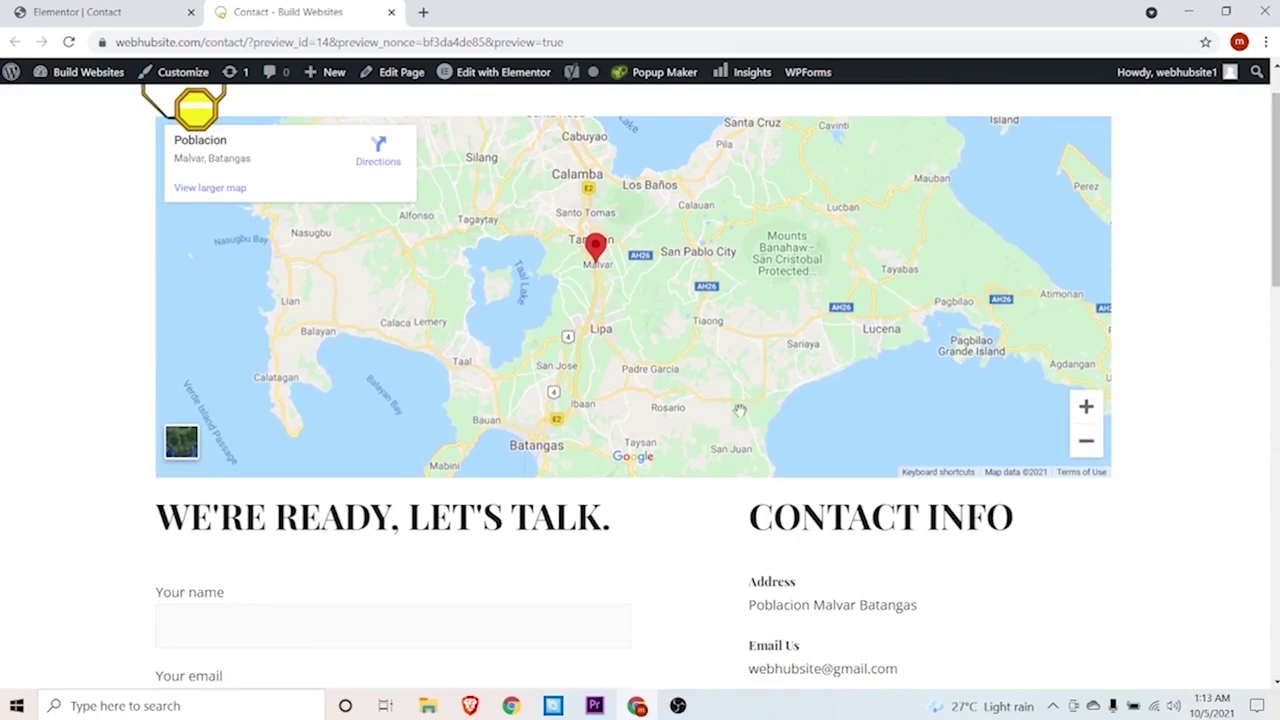
{"action": "left_click", "coordinate": [95, 12]}
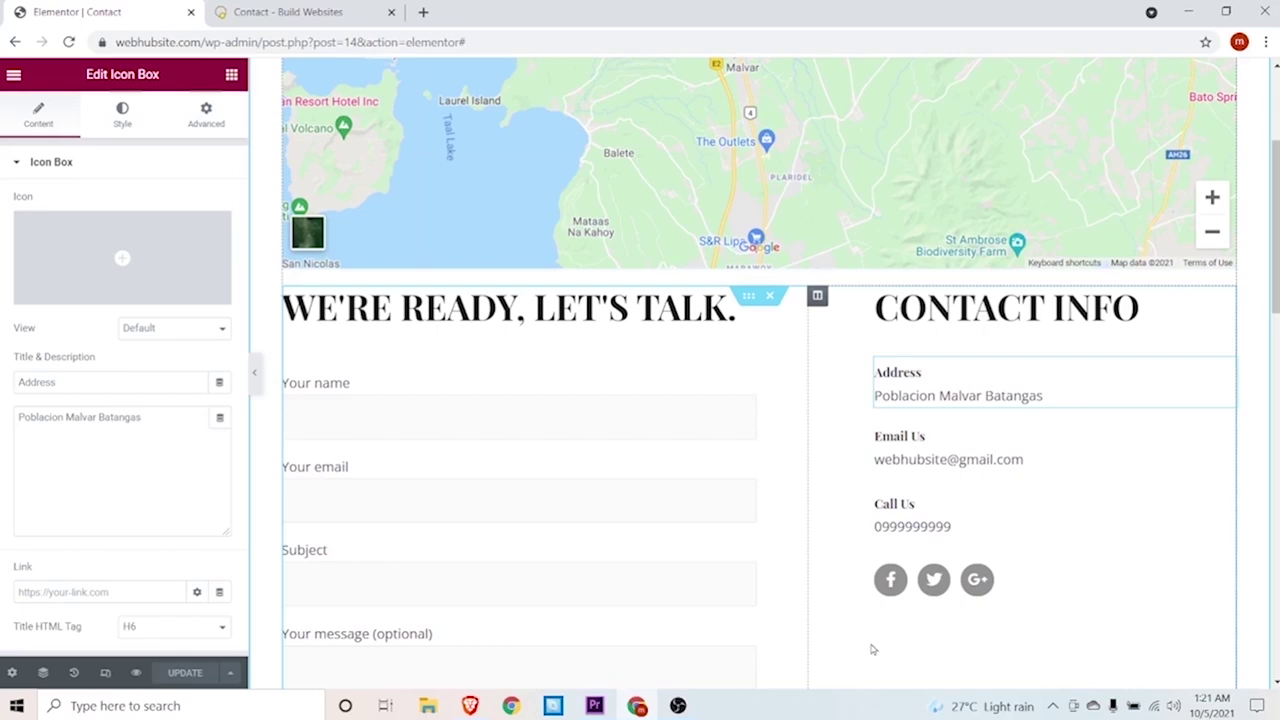
Step: Search Google for 'hostinger' in a new browser tab
{"action": "left_click", "coordinate": [423, 12]}
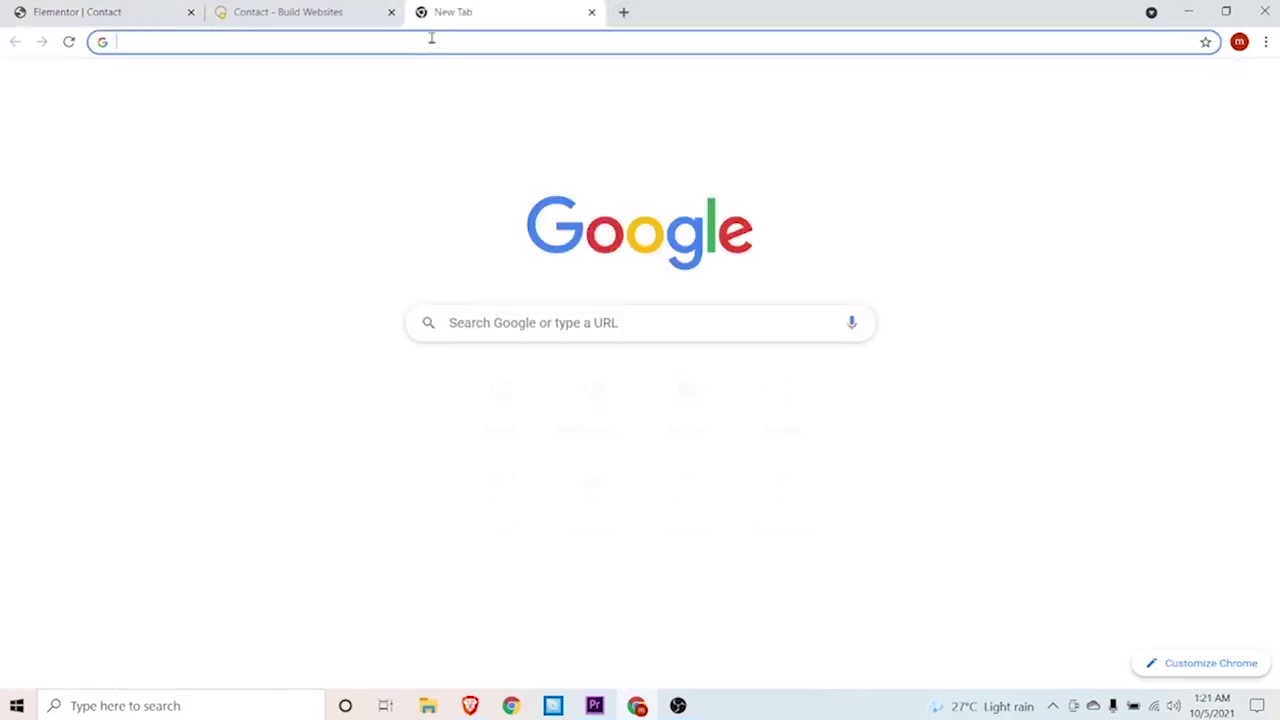
{"action": "type", "text": "ho"}
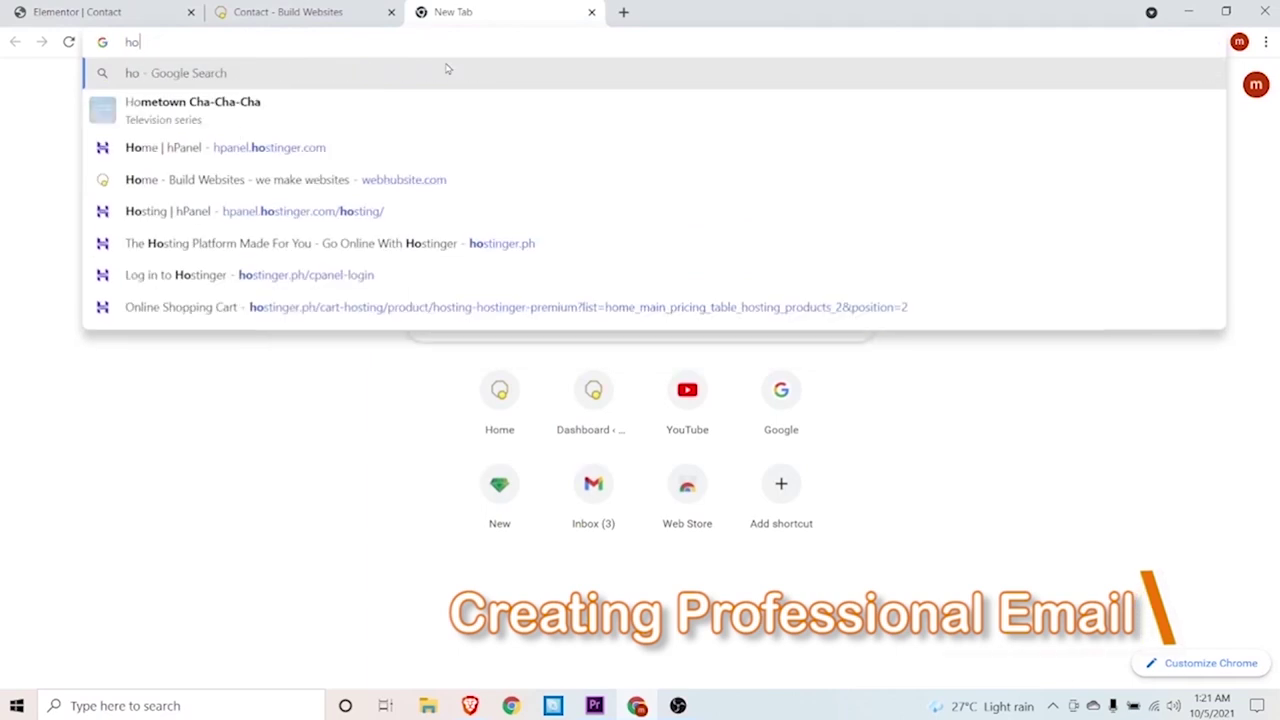
{"action": "key", "text": "BackSpace"}
{"action": "type", "text": "ostin"}
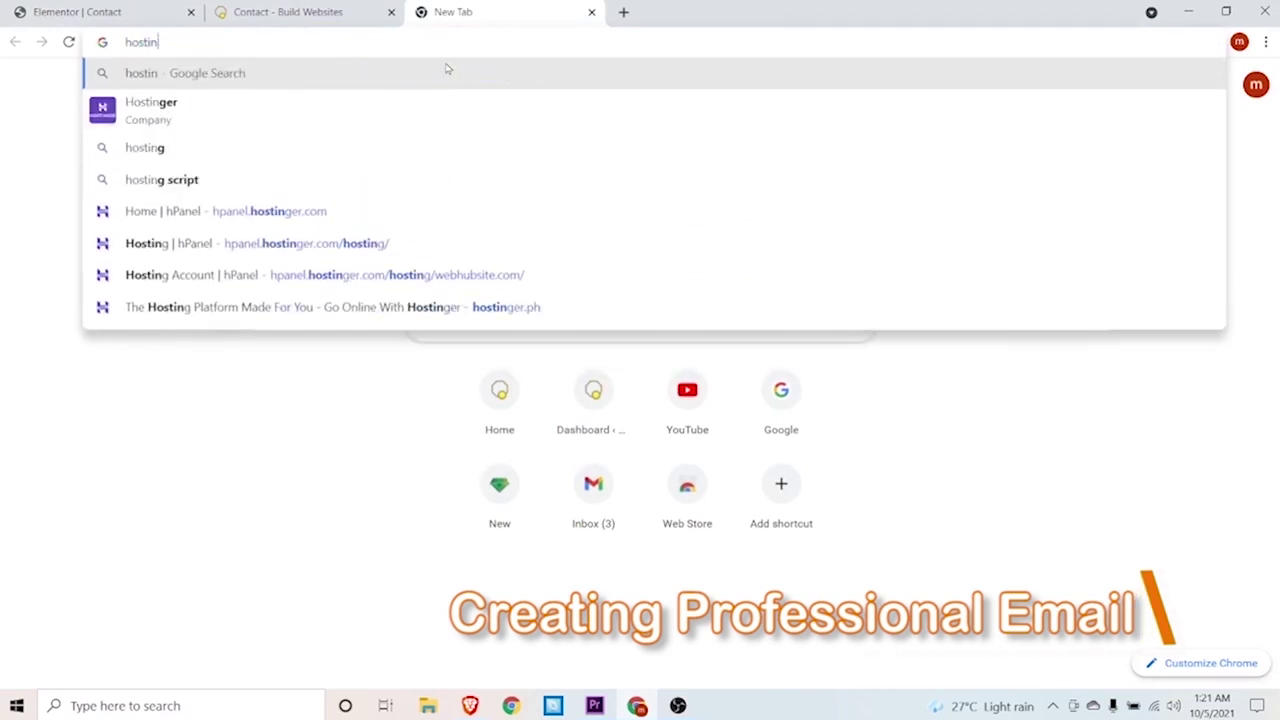
{"action": "type", "text": "ger"}
{"action": "key", "text": "Return"}
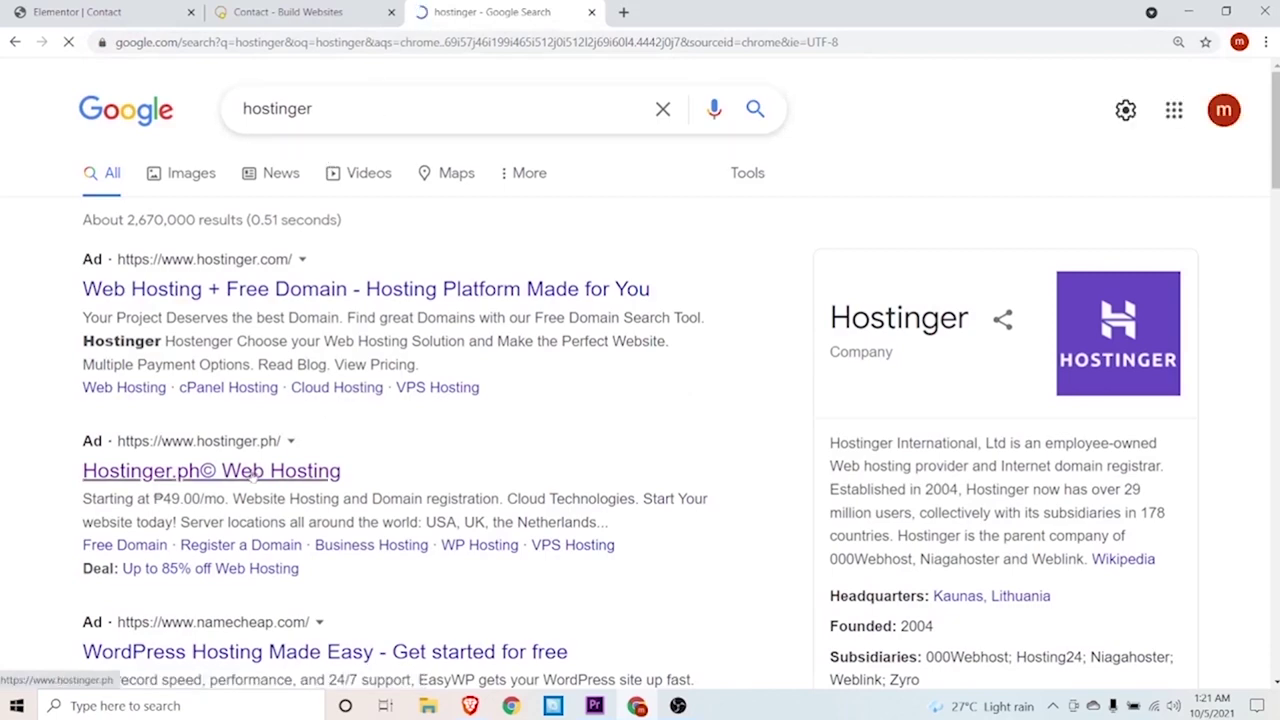
Step: Open Hostinger's website and sign in with the saved login details
{"action": "left_click", "coordinate": [254, 476]}
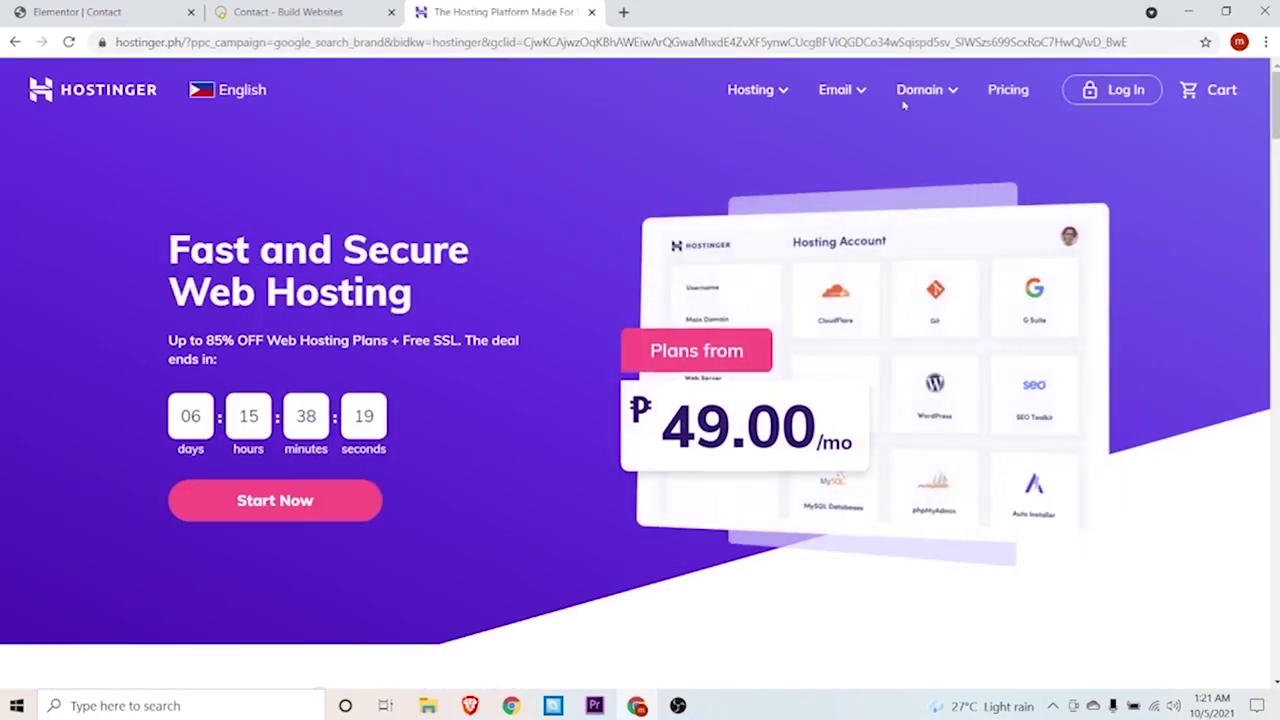
{"action": "left_click", "coordinate": [1124, 91]}
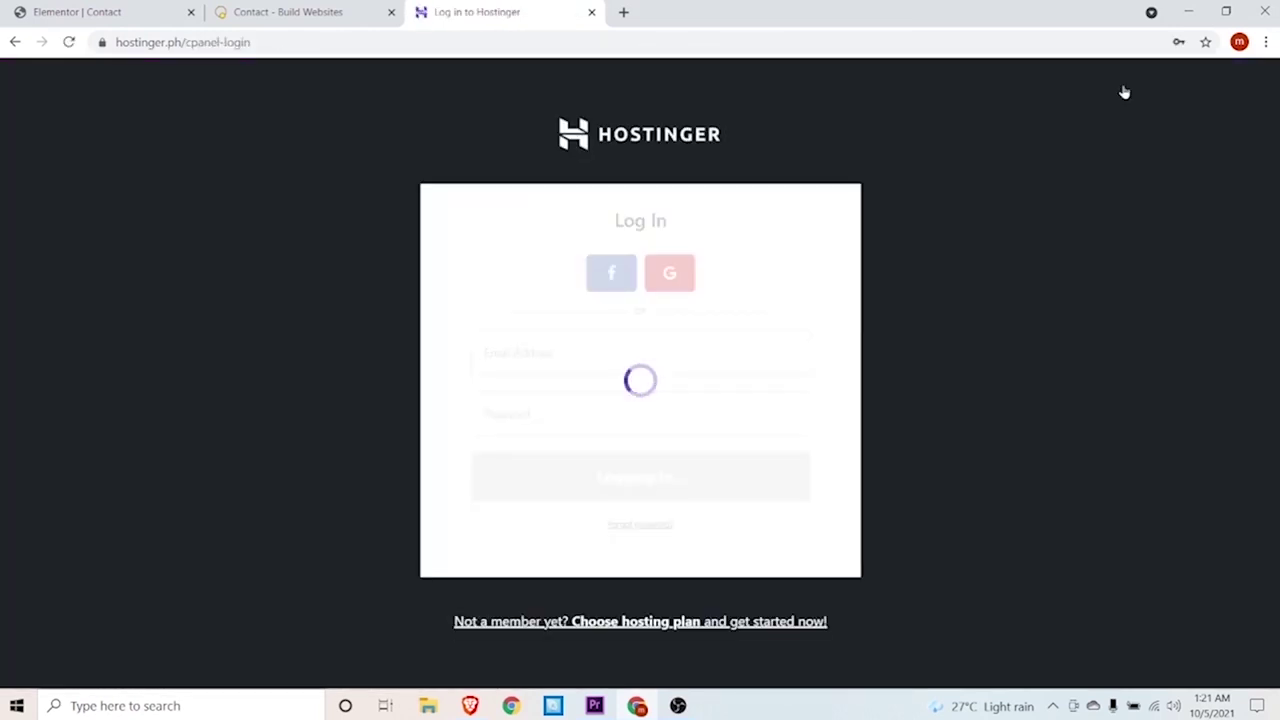
{"action": "left_click", "coordinate": [749, 348]}
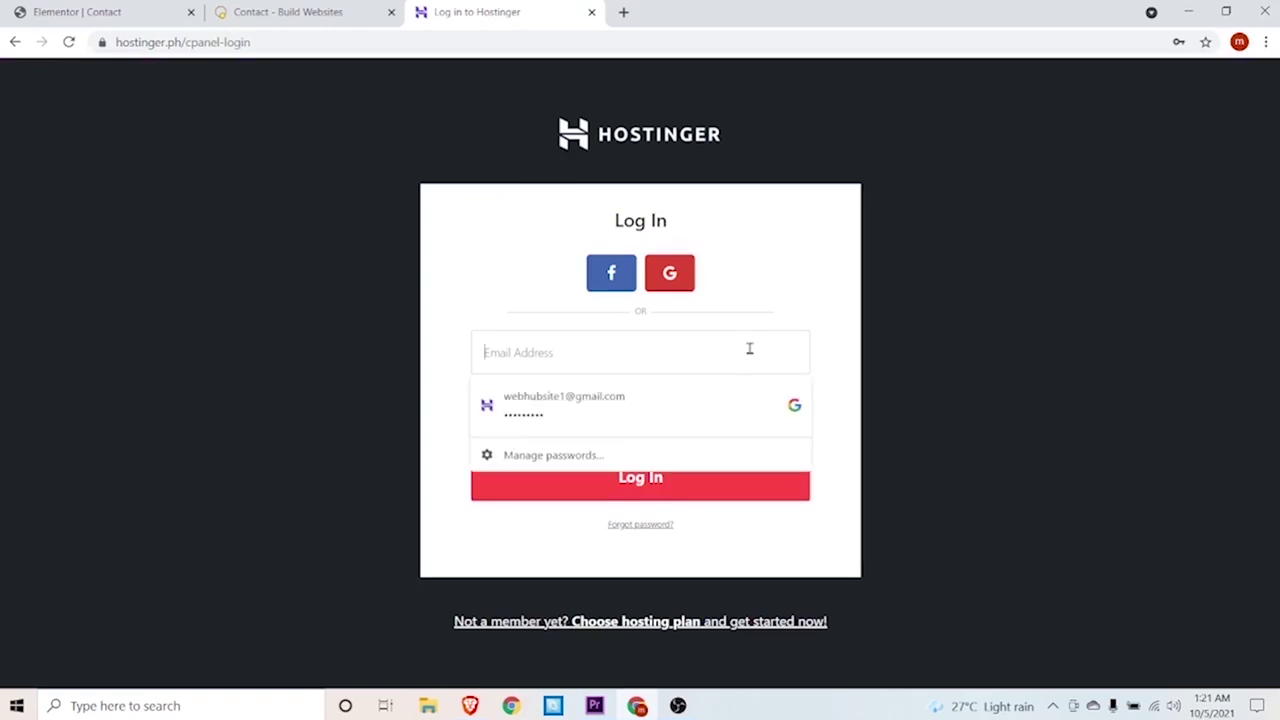
{"action": "left_click", "coordinate": [706, 409]}
{"action": "left_click", "coordinate": [677, 492]}
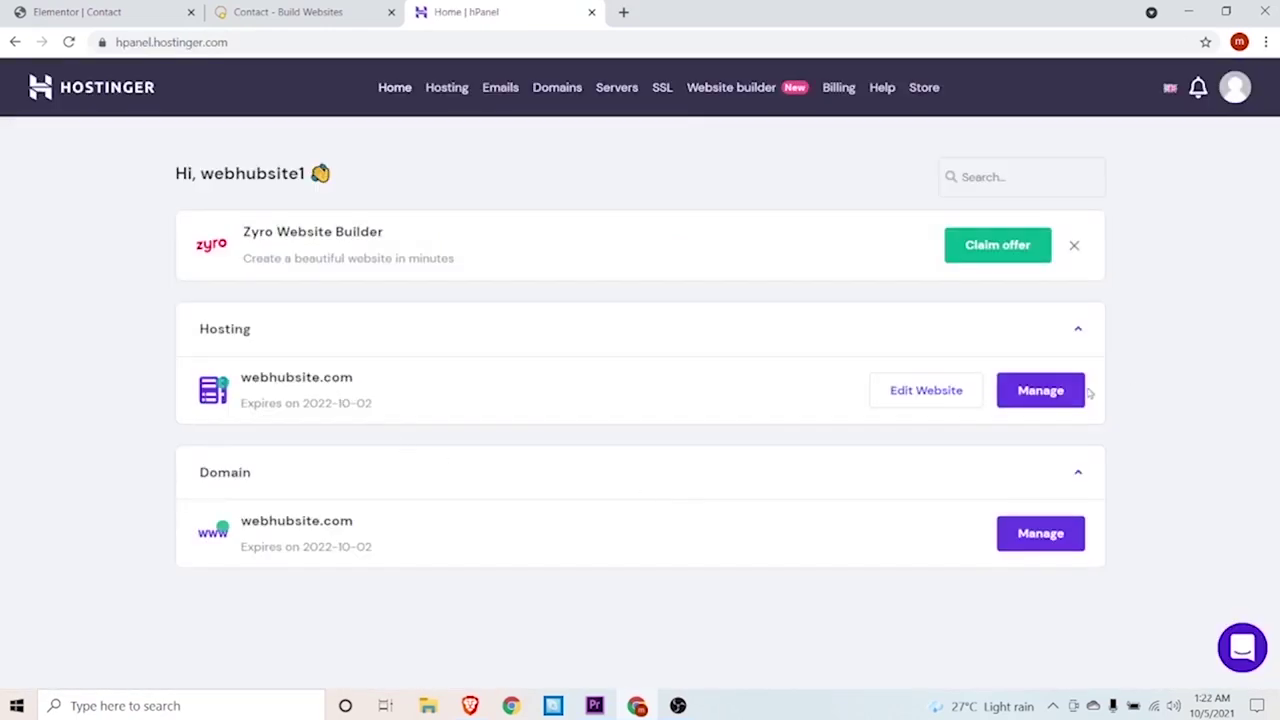
Step: Open the Email Accounts page for the webhubsite.com hosting plan
{"action": "left_click", "coordinate": [1071, 393]}
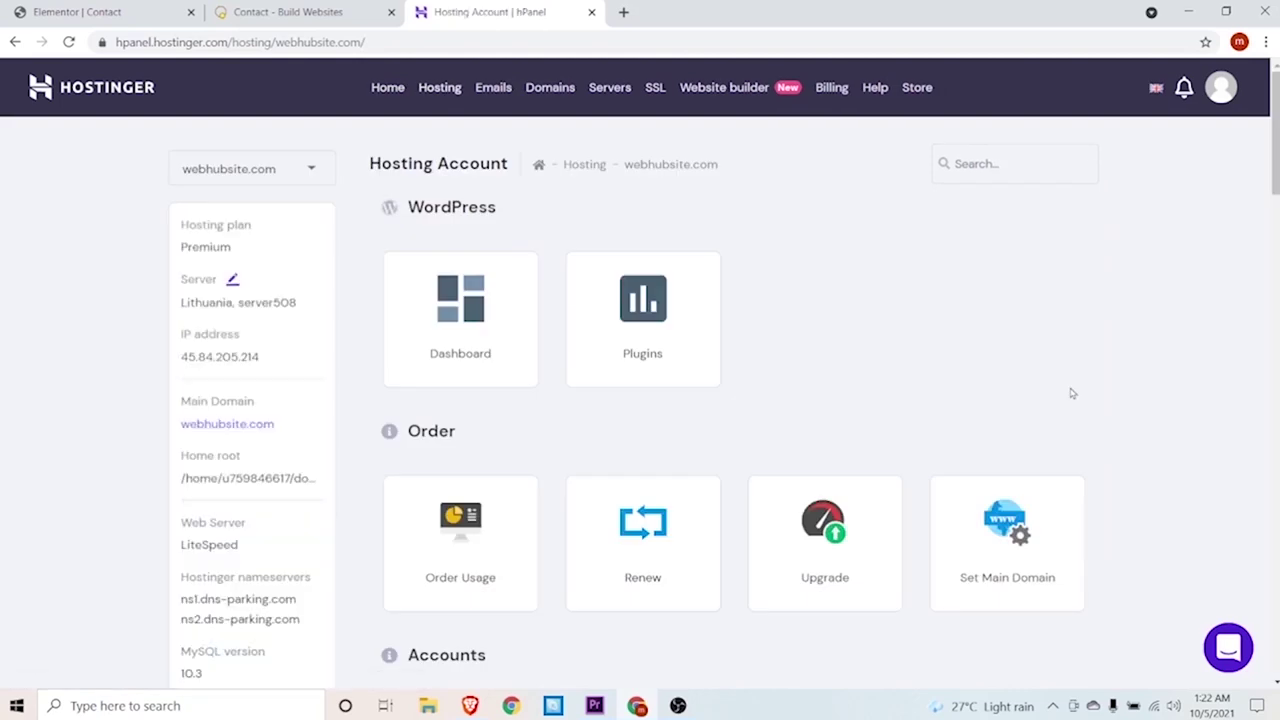
{"action": "scroll", "coordinate": [1277, 302], "scroll_direction": "down", "scroll_amount": 7}
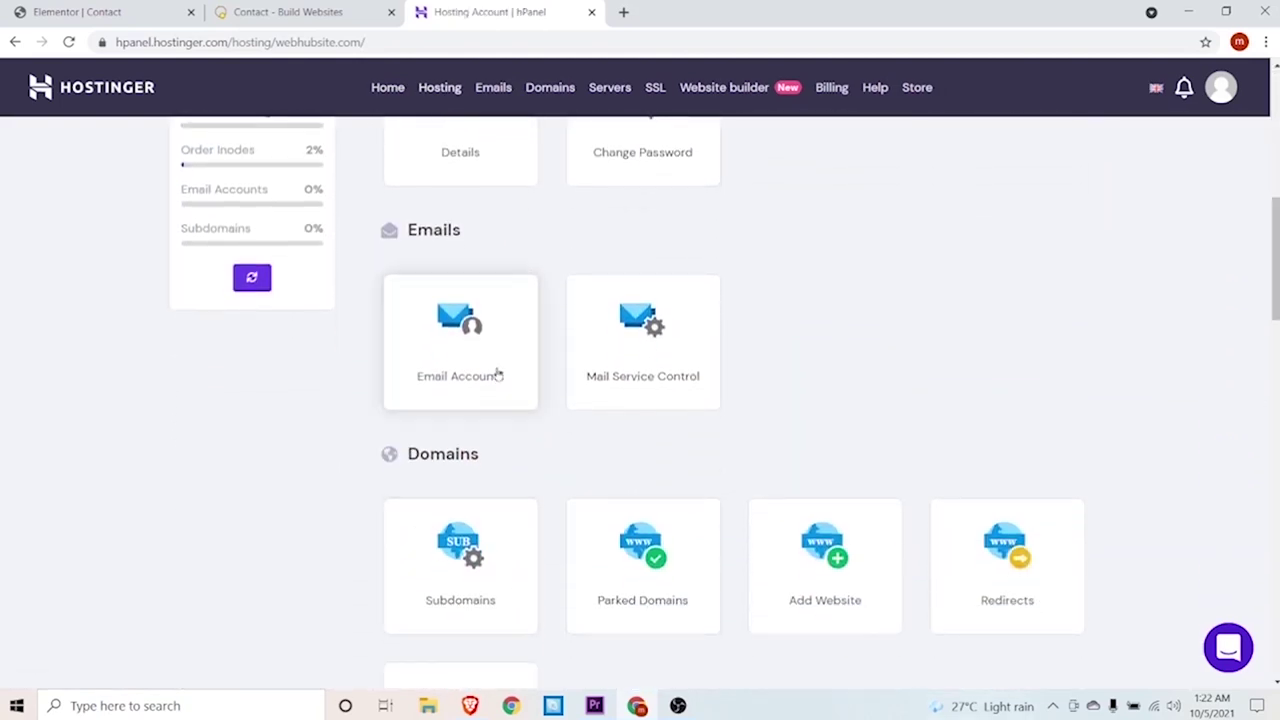
{"action": "left_click", "coordinate": [497, 374]}
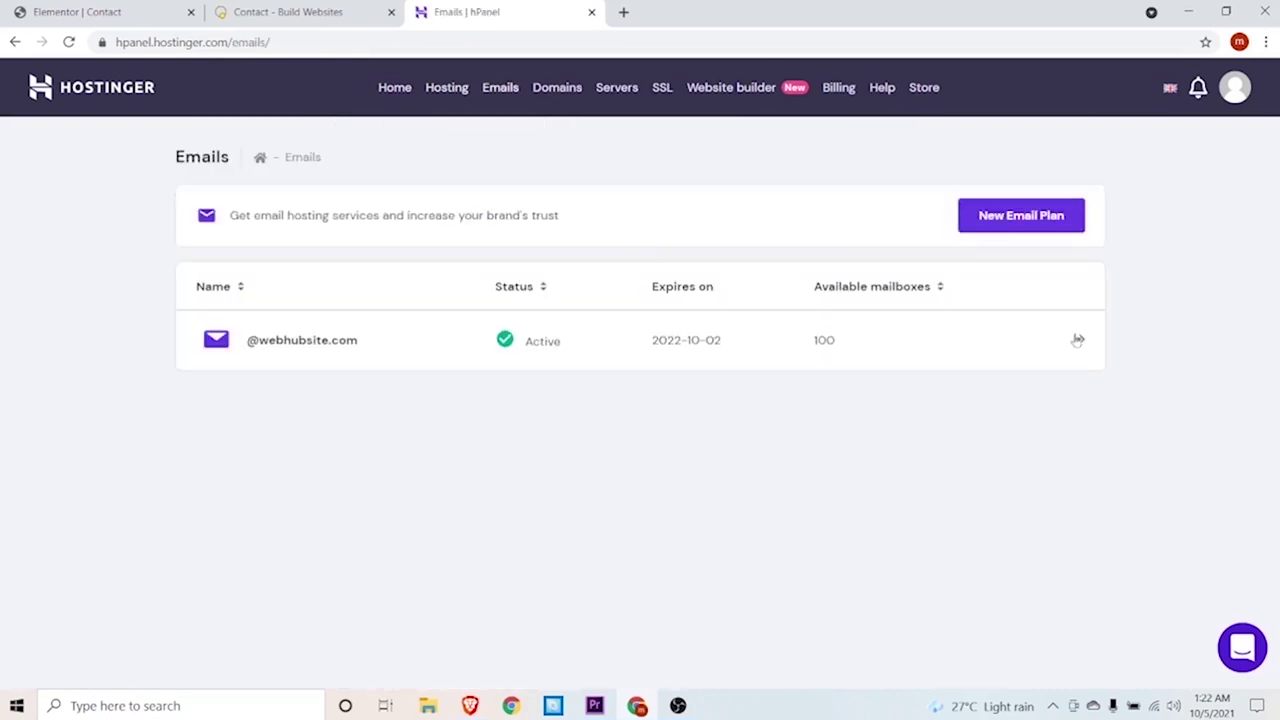
{"action": "left_click", "coordinate": [1084, 340]}
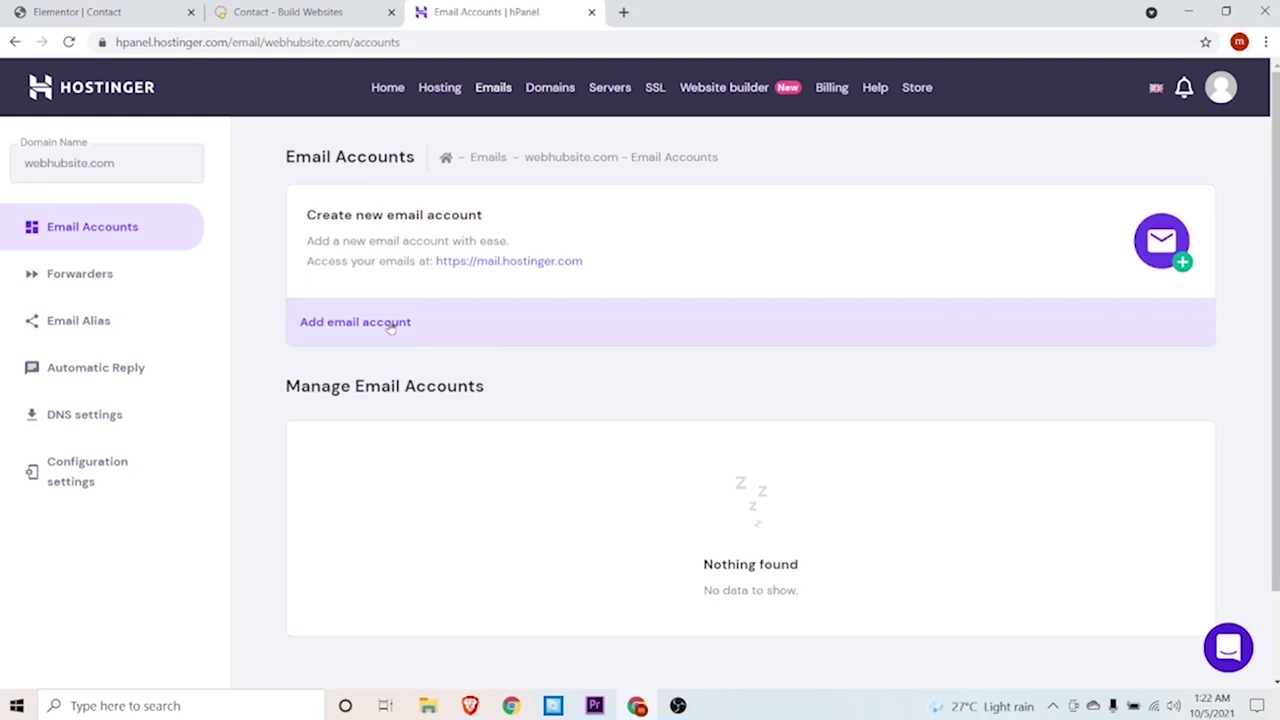
Step: Create a mailbox named 'support' with a password, and save the password in Chrome
{"action": "left_click", "coordinate": [390, 326]}
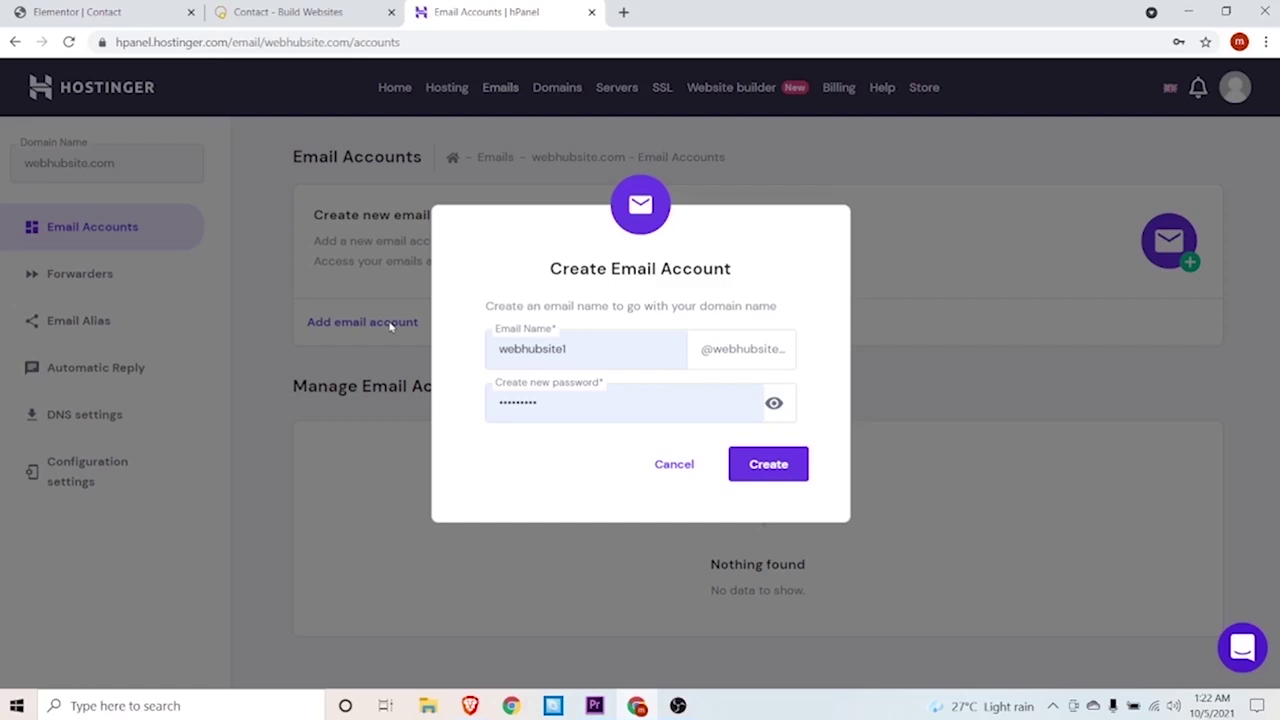
{"action": "left_click", "coordinate": [614, 354]}
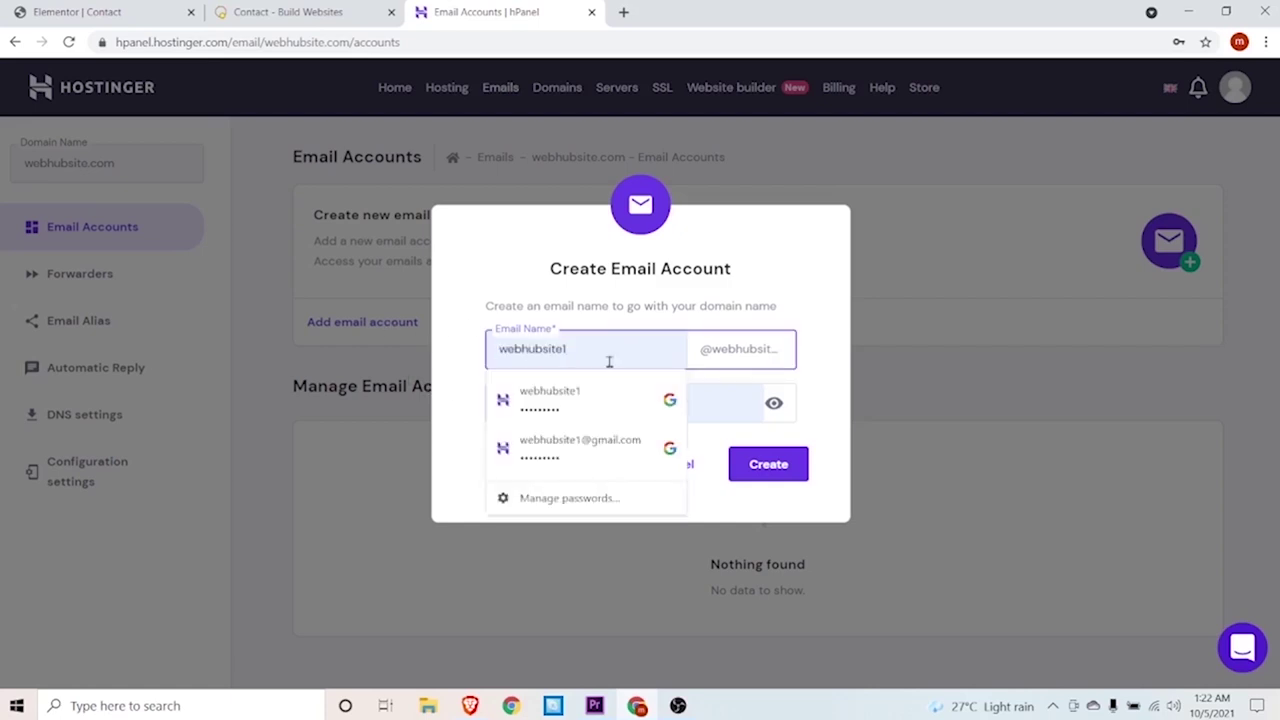
{"action": "type", "text": "supp"}
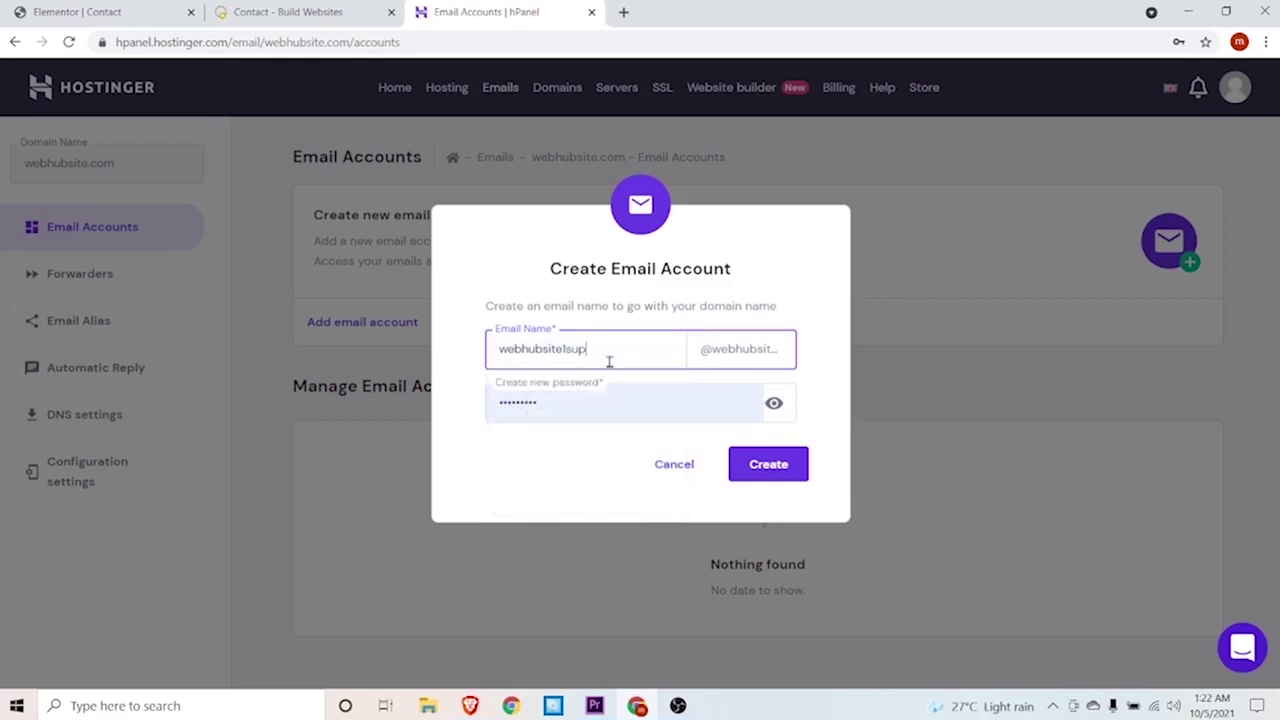
{"action": "key", "text": "BackSpace"}
{"action": "key", "text": "BackSpace"}
{"action": "key", "text": "BackSpace"}
{"action": "key", "text": "BackSpace"}
{"action": "key", "text": "BackSpace"}
{"action": "key", "text": "BackSpace"}
{"action": "key", "text": "BackSpace"}
{"action": "key", "text": "BackSpace"}
{"action": "key", "text": "BackSpace"}
{"action": "key", "text": "BackSpace"}
{"action": "key", "text": "BackSpace"}
{"action": "key", "text": "BackSpace"}
{"action": "key", "text": "BackSpace"}
{"action": "key", "text": "BackSpace"}
{"action": "type", "text": "sup"}
{"action": "left_click", "coordinate": [606, 403]}
{"action": "left_click_drag", "start_coordinate": [606, 403], "coordinate": [406, 406]}
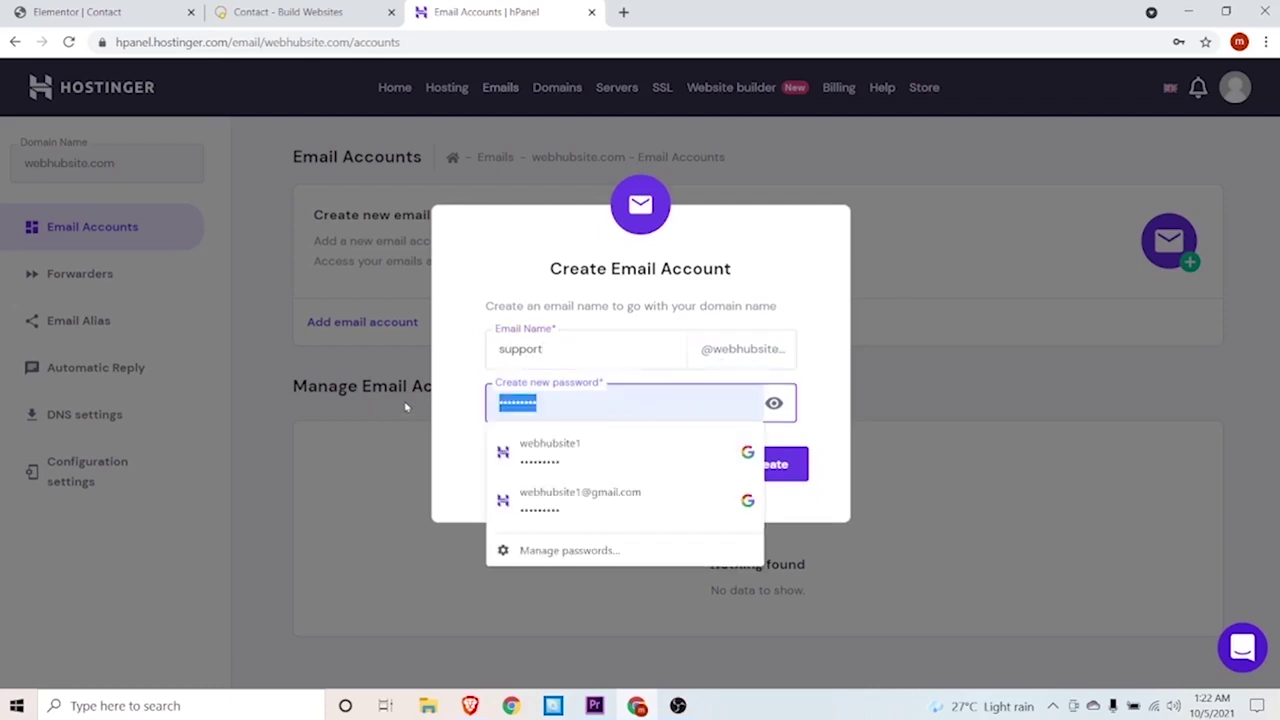
{"action": "left_click", "coordinate": [766, 466]}
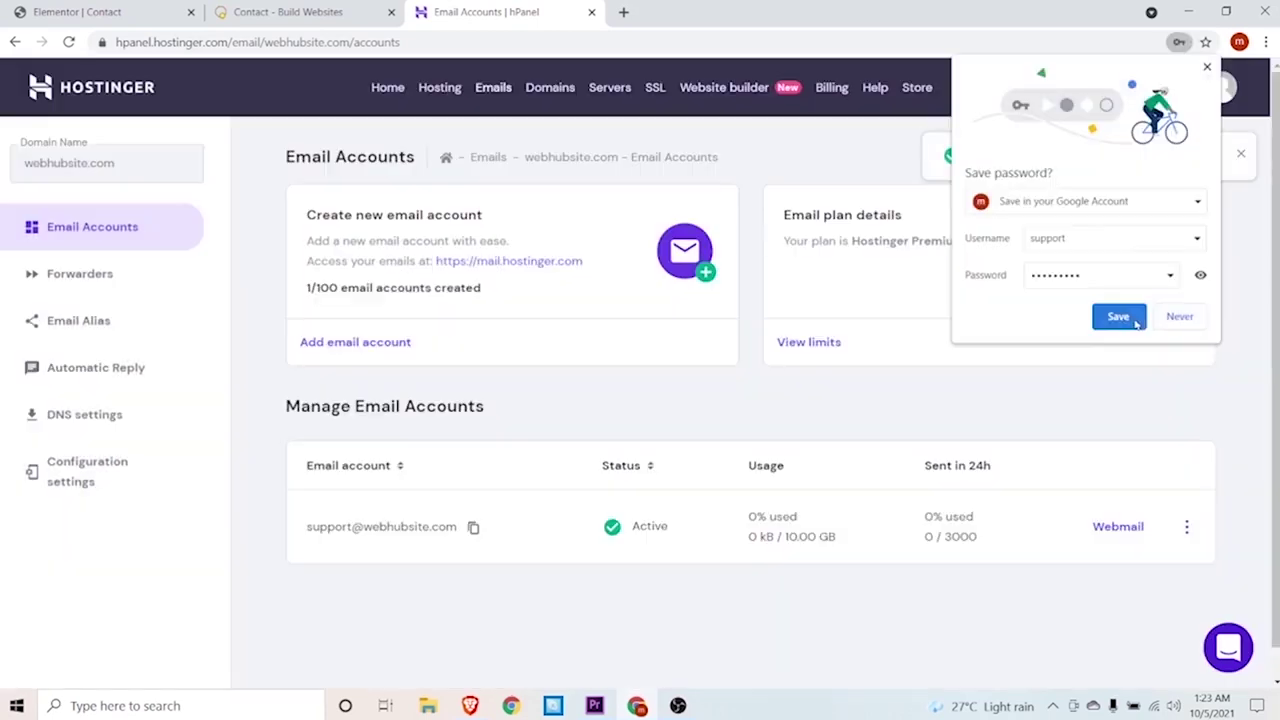
{"action": "left_click", "coordinate": [1128, 318]}
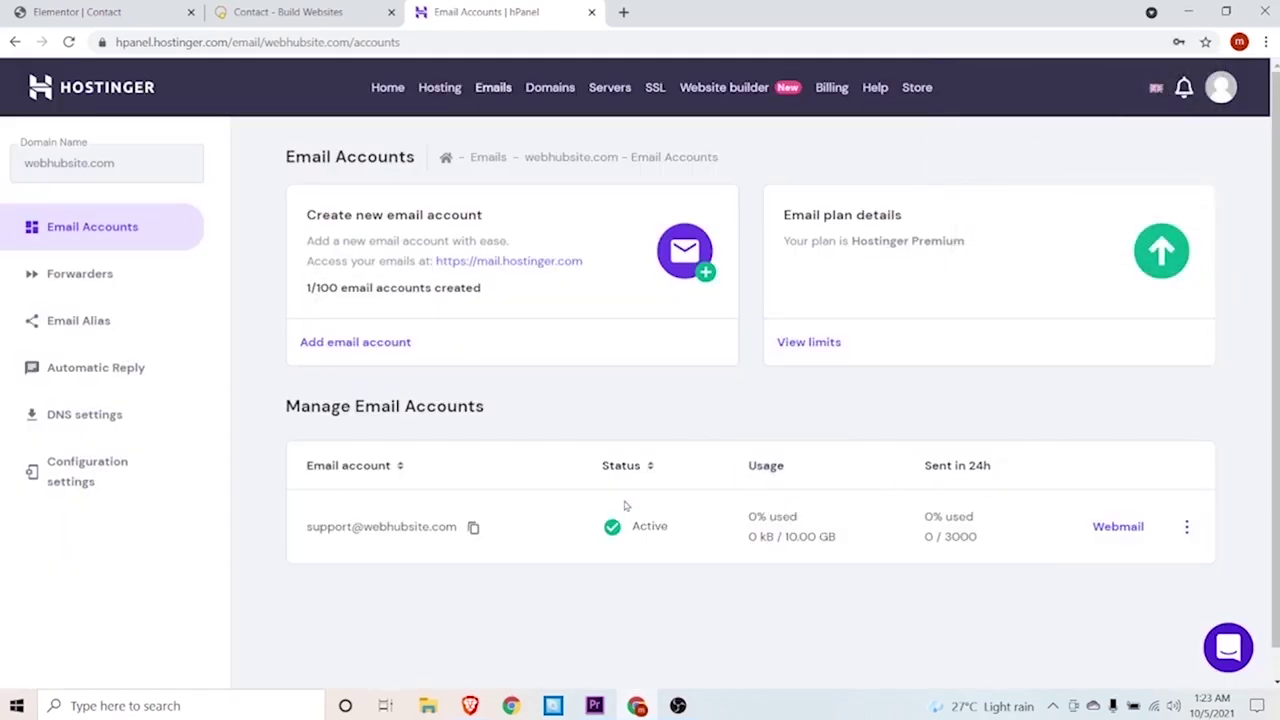
Step: Create a second mailbox with a personal name and new password, and save the password in Chrome
{"action": "left_click", "coordinate": [484, 353]}
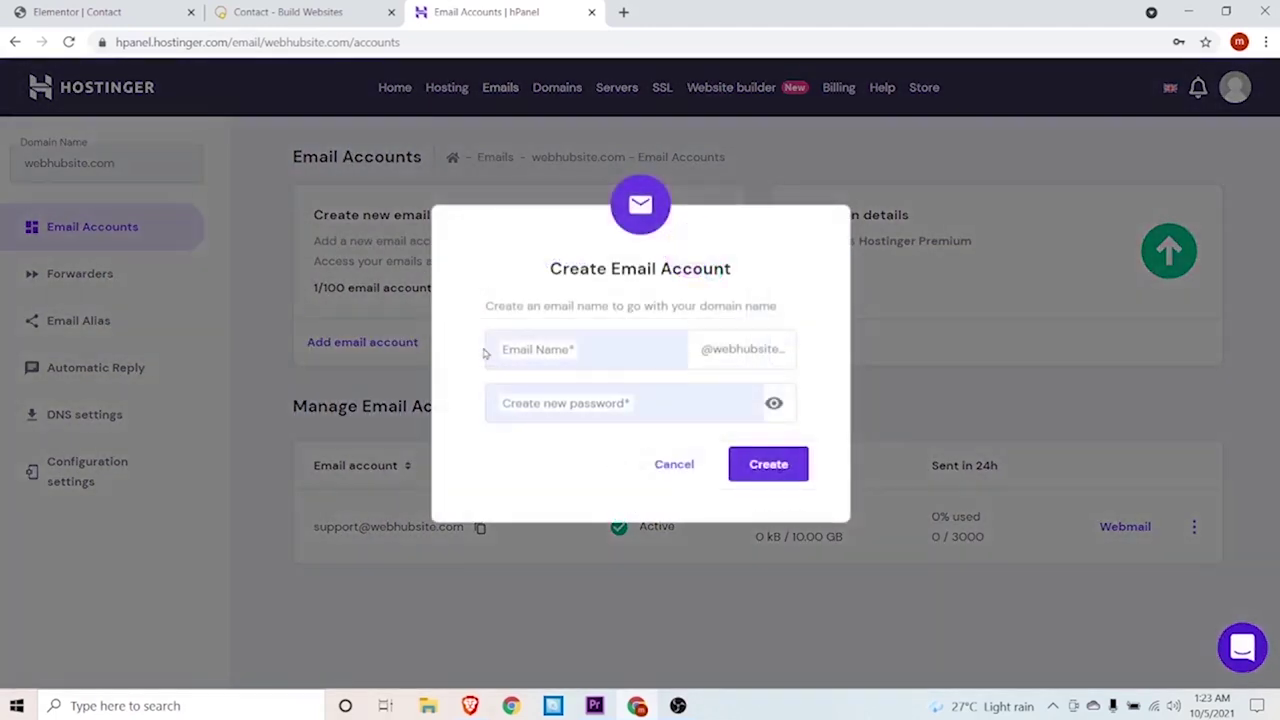
{"action": "left_click_drag", "start_coordinate": [593, 352], "coordinate": [465, 358]}
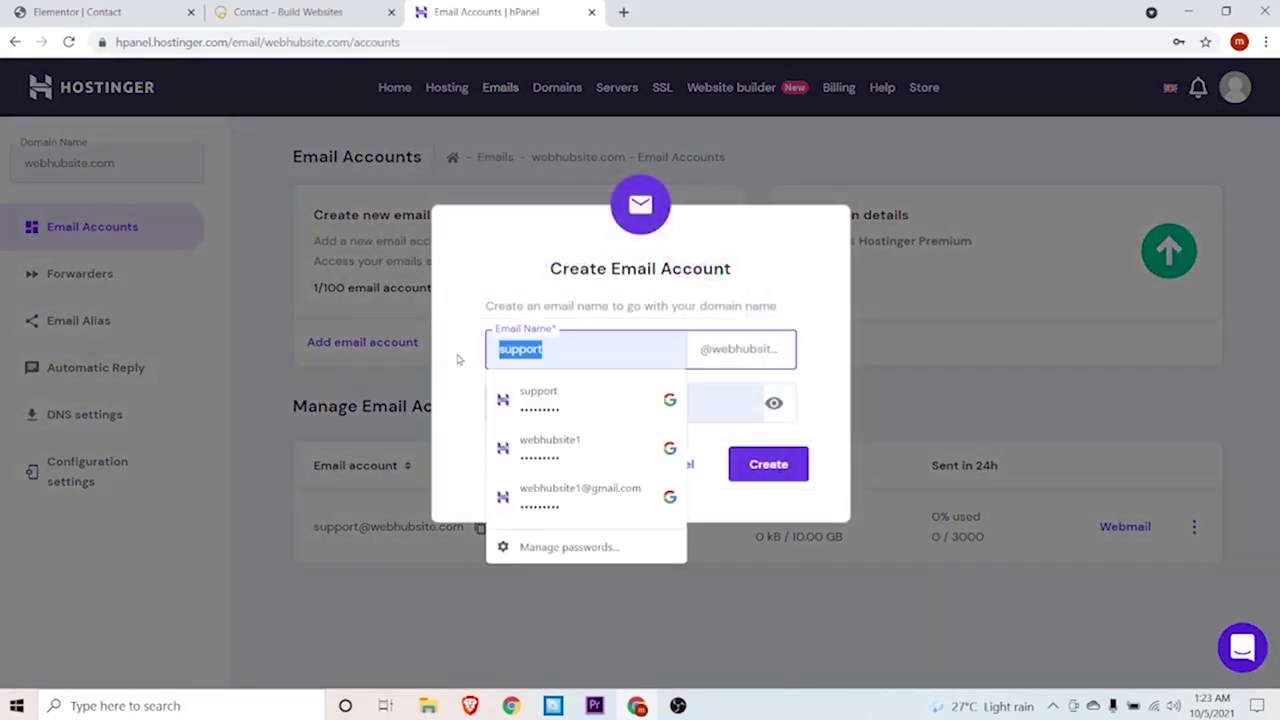
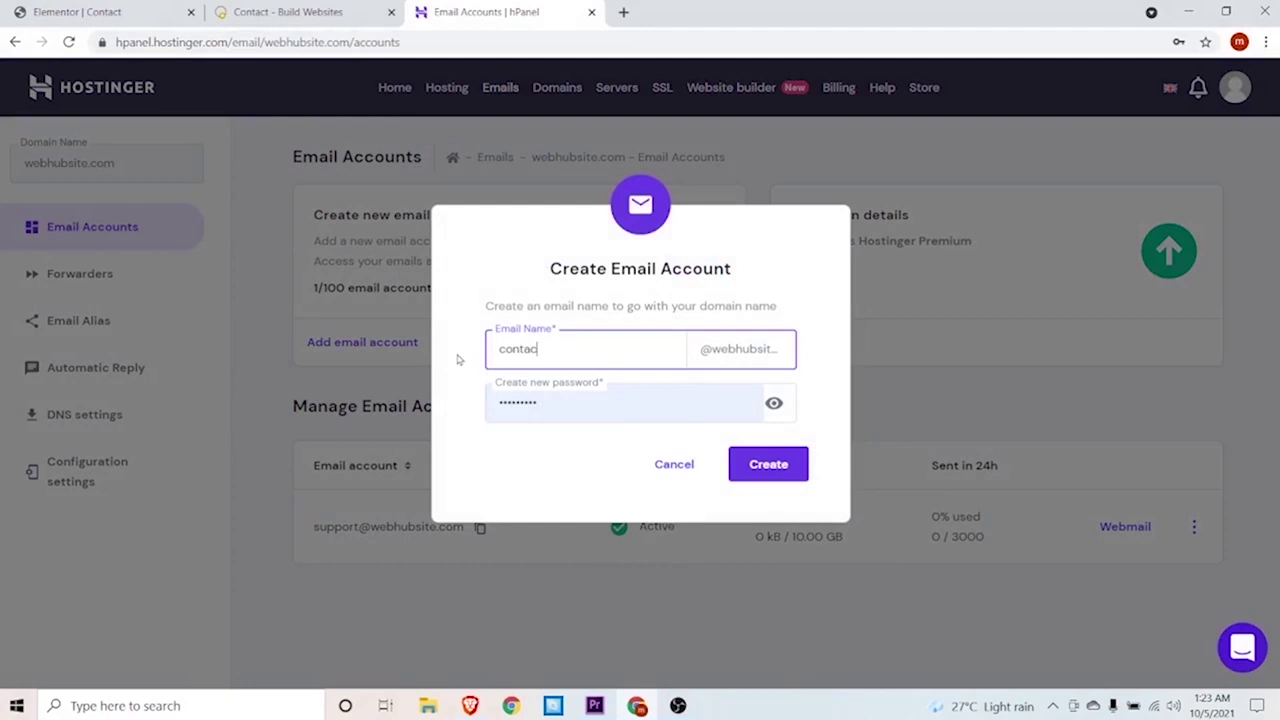
{"action": "left_click_drag", "start_coordinate": [568, 354], "coordinate": [430, 357]}
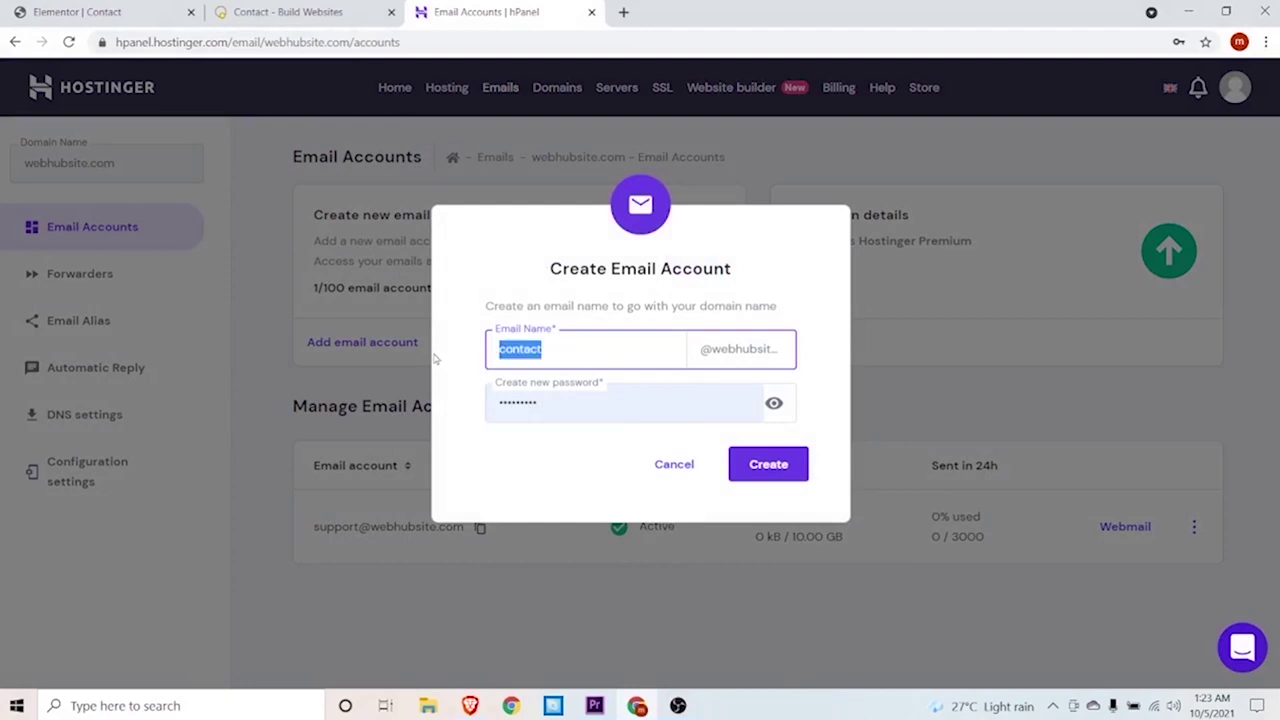
{"action": "left_click_drag", "start_coordinate": [594, 405], "coordinate": [364, 423]}
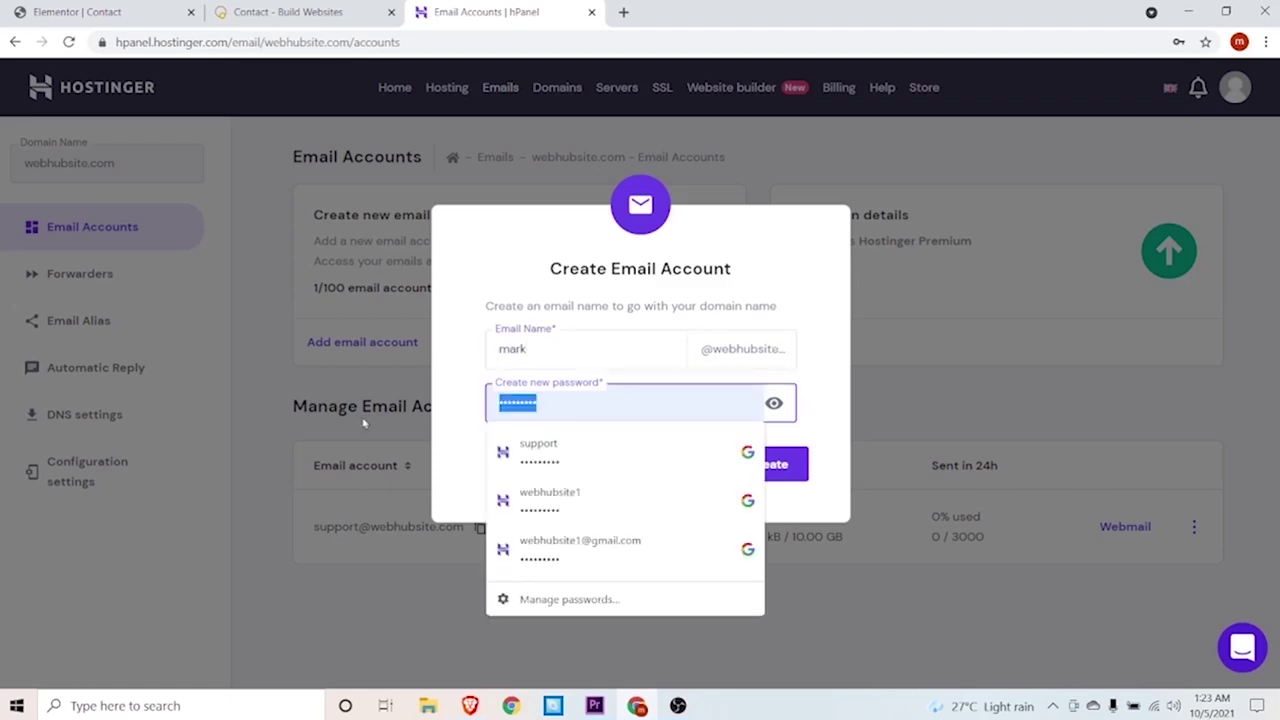
{"action": "type", "text": "••••••"}
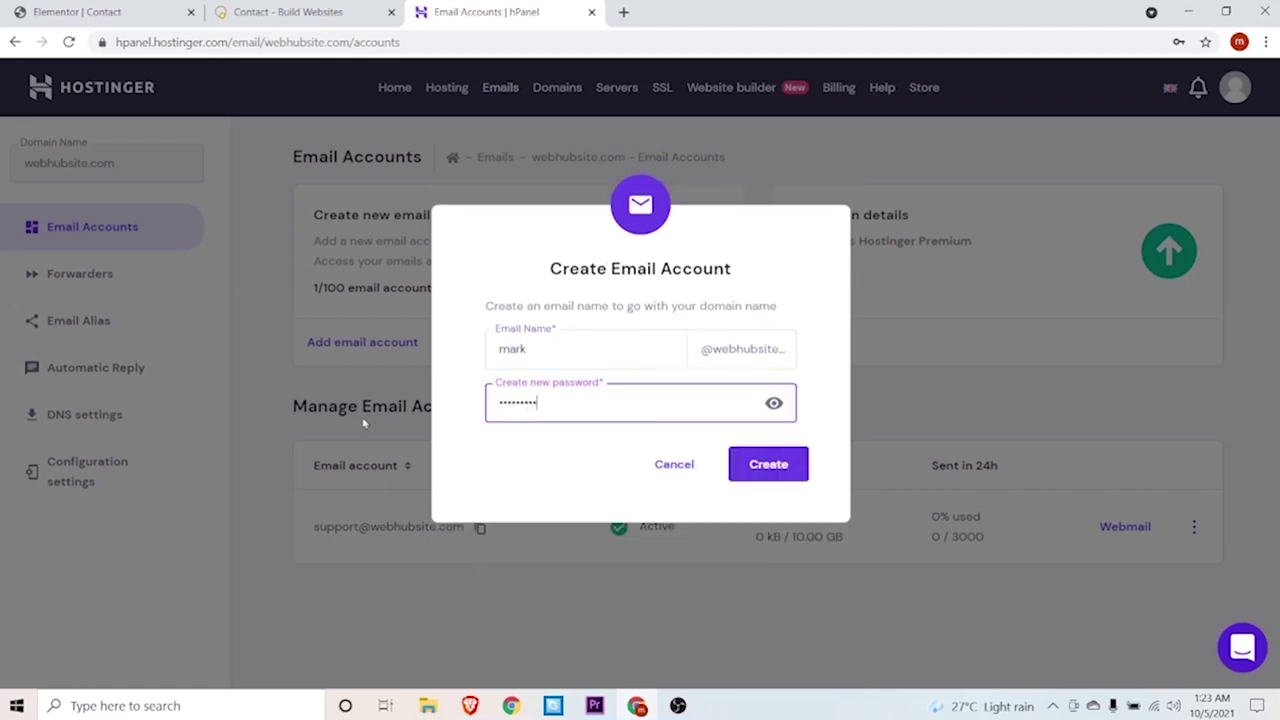
{"action": "left_click", "coordinate": [768, 462]}
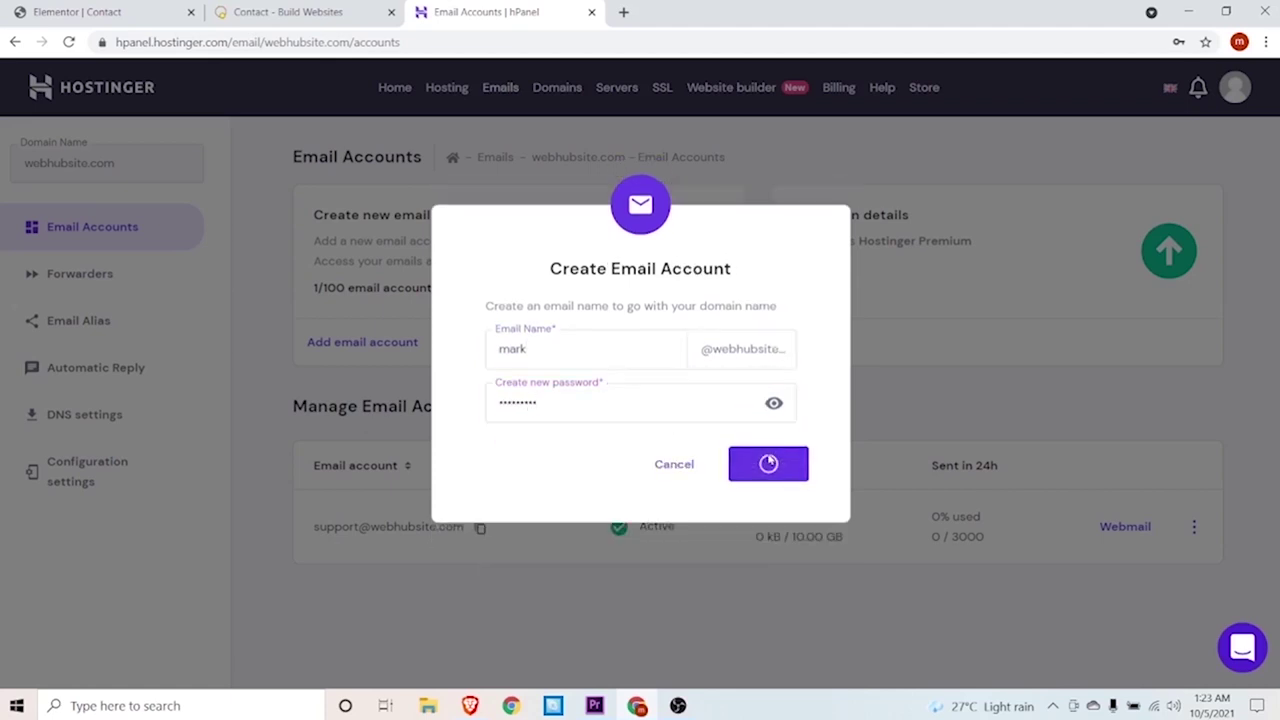
{"action": "scroll", "coordinate": [788, 597], "scroll_direction": "down", "scroll_amount": 1}
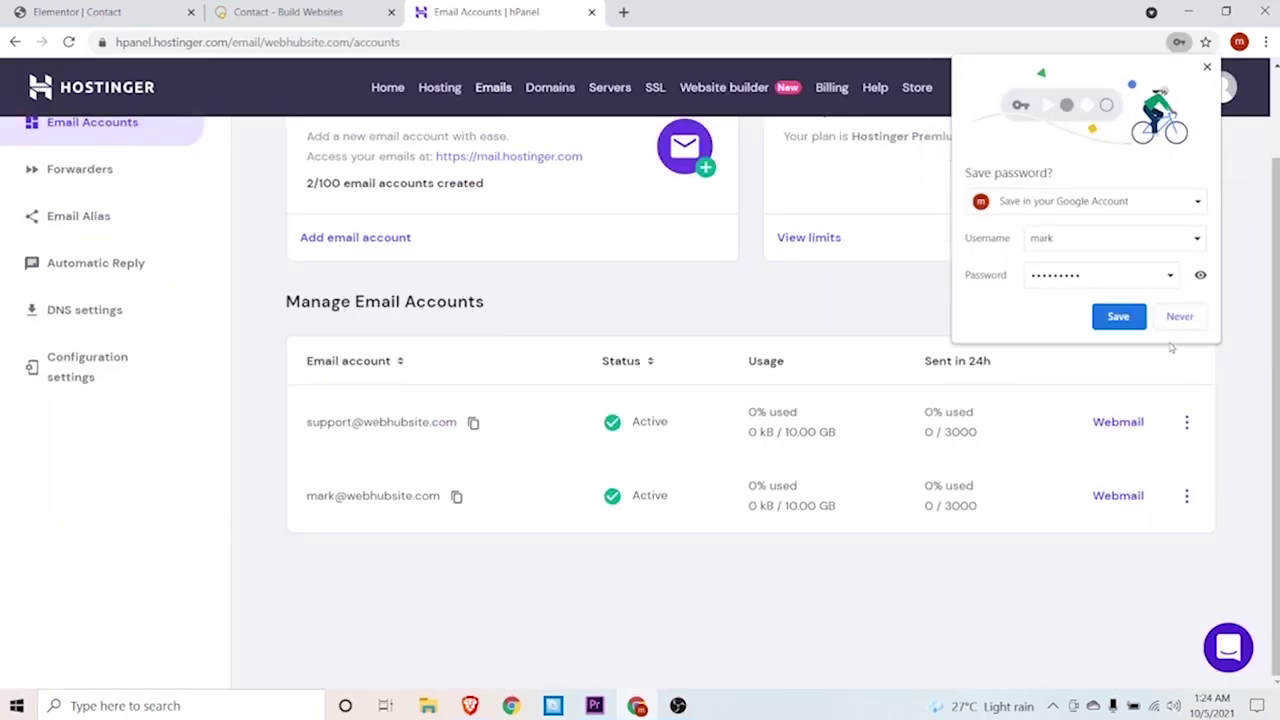
{"action": "left_click", "coordinate": [1118, 316]}
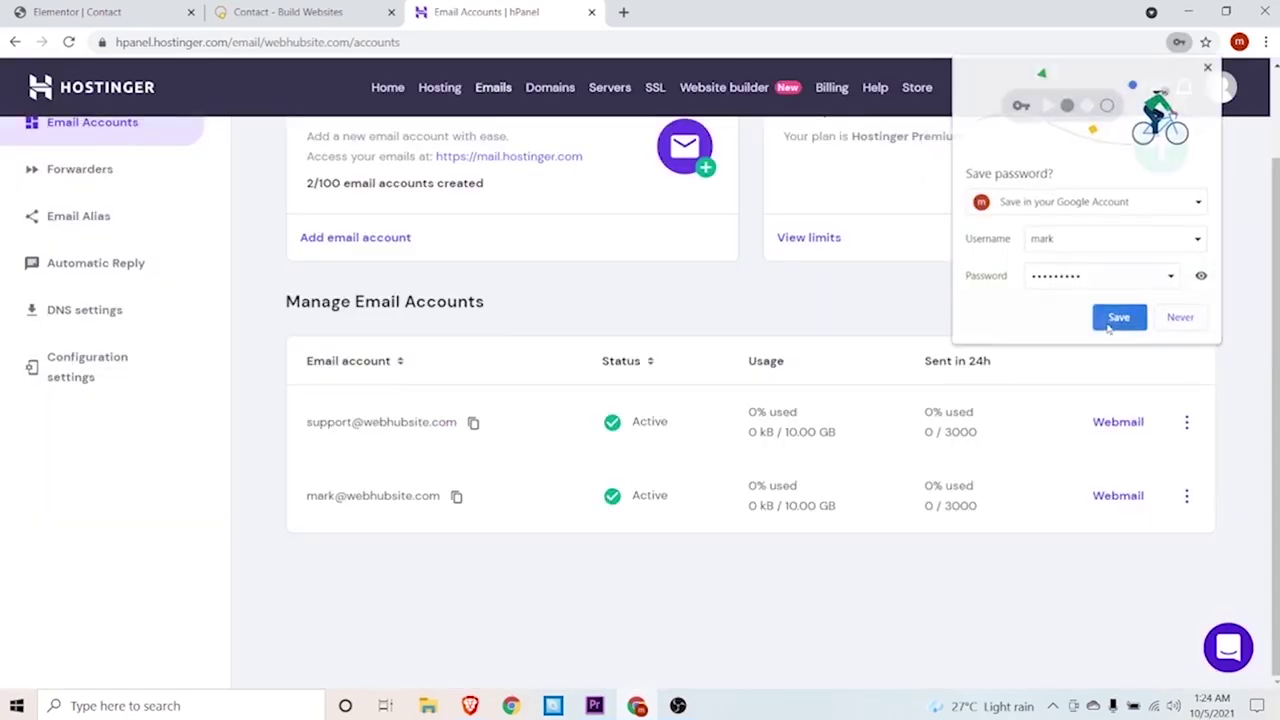
Step: Log in to Webmail for the second mailbox and save its password in Chrome
{"action": "left_click", "coordinate": [1118, 496]}
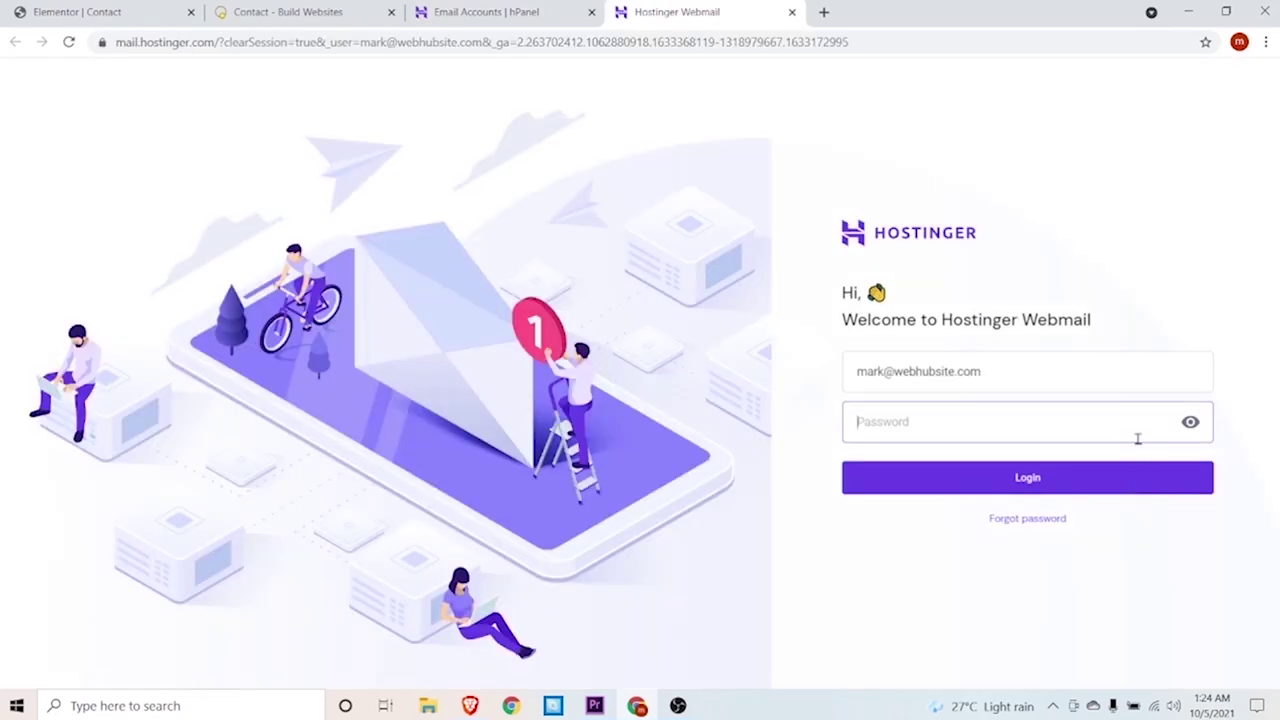
{"action": "left_click", "coordinate": [1112, 422]}
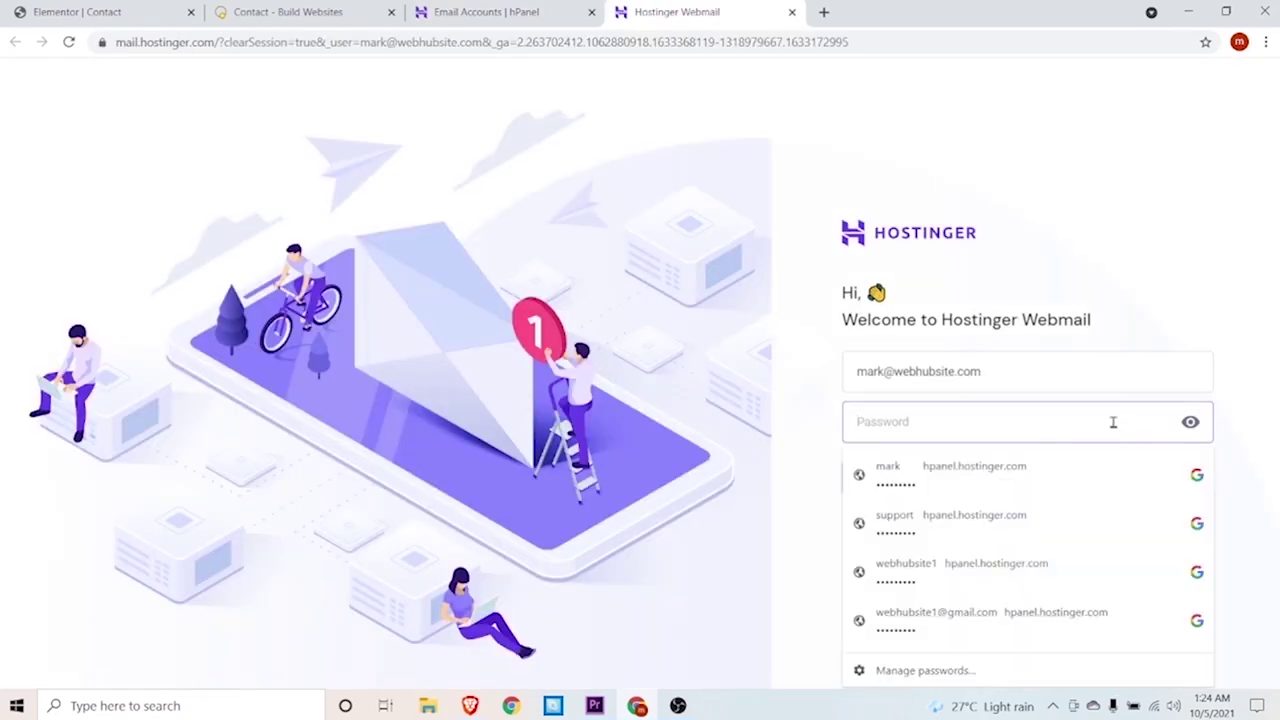
{"action": "type", "text": "•••••"}
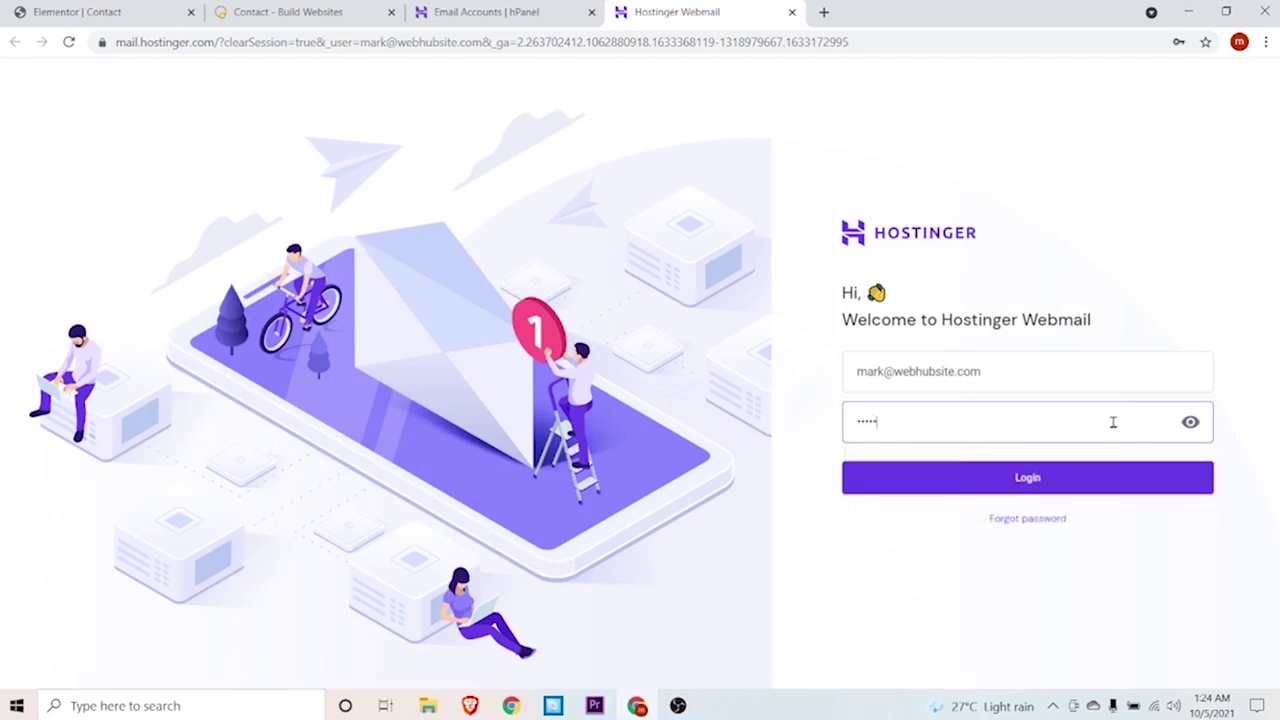
{"action": "key", "text": "Return"}
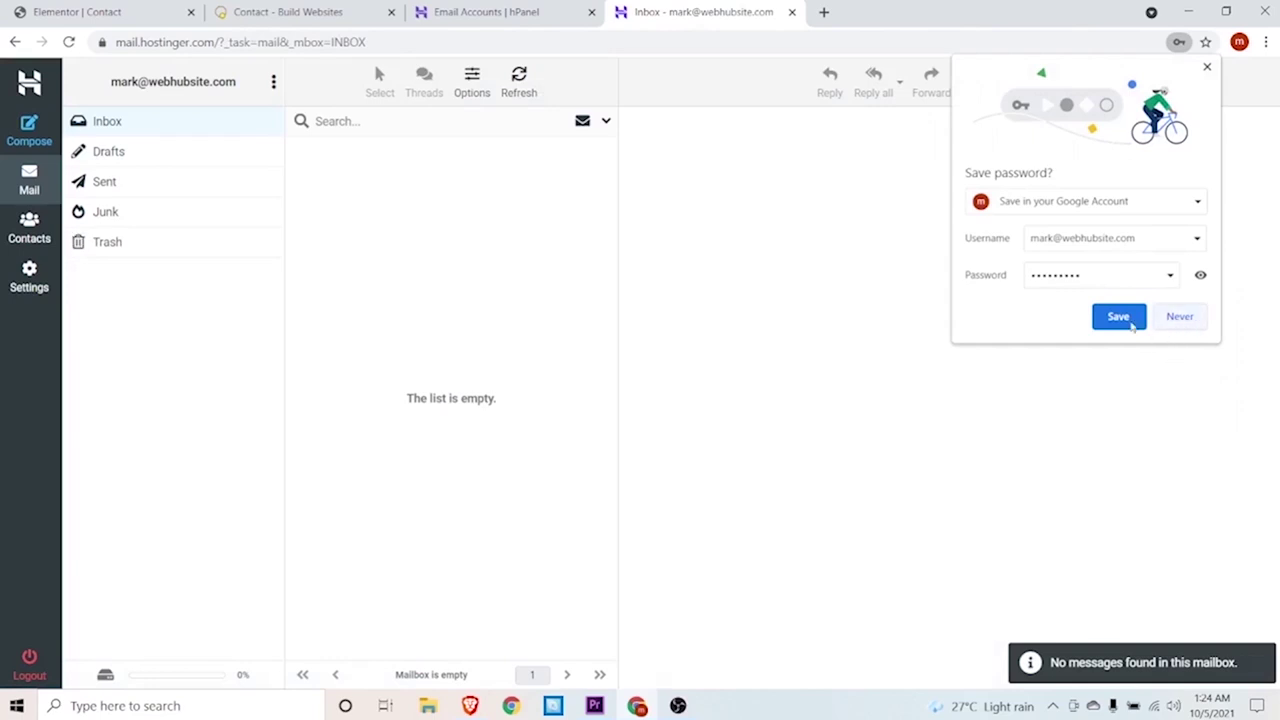
{"action": "left_click", "coordinate": [1120, 317]}
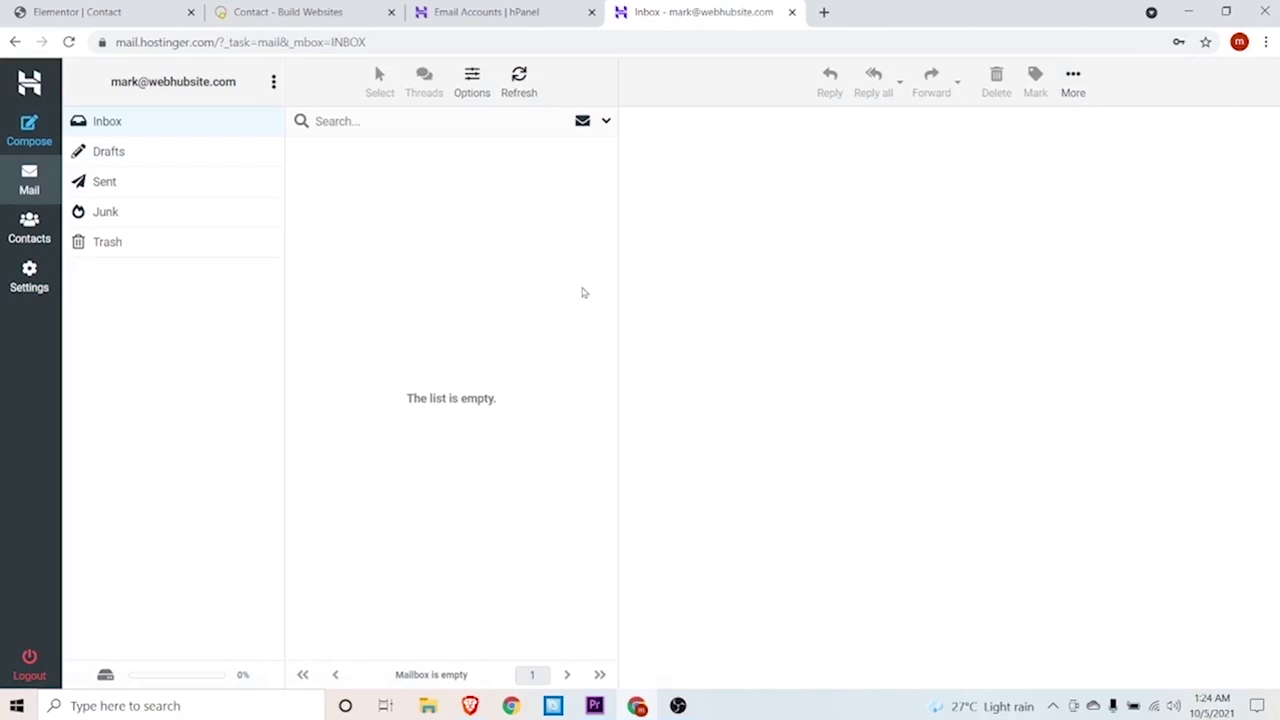
Step: Copy the second mailbox's address from the hPanel email accounts list
{"action": "left_click", "coordinate": [500, 14]}
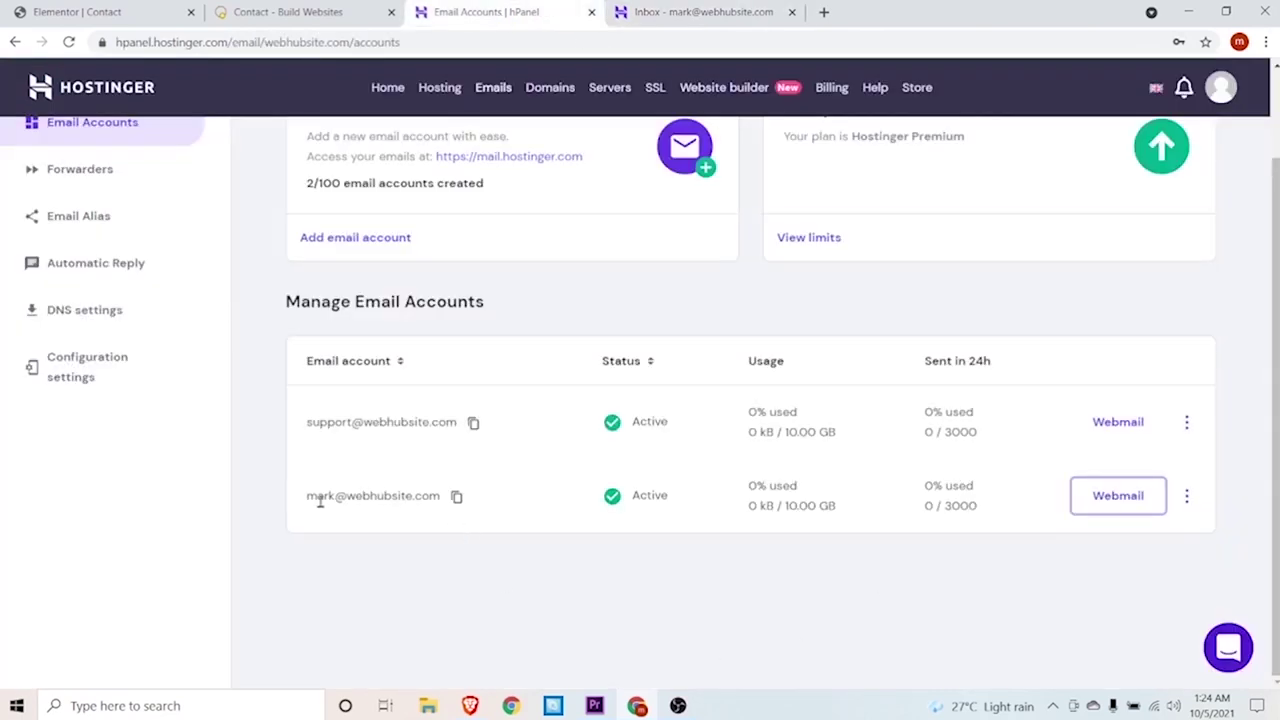
{"action": "left_click_drag", "start_coordinate": [320, 502], "coordinate": [283, 506]}
{"action": "left_click", "coordinate": [427, 524]}
{"action": "left_click", "coordinate": [420, 497]}
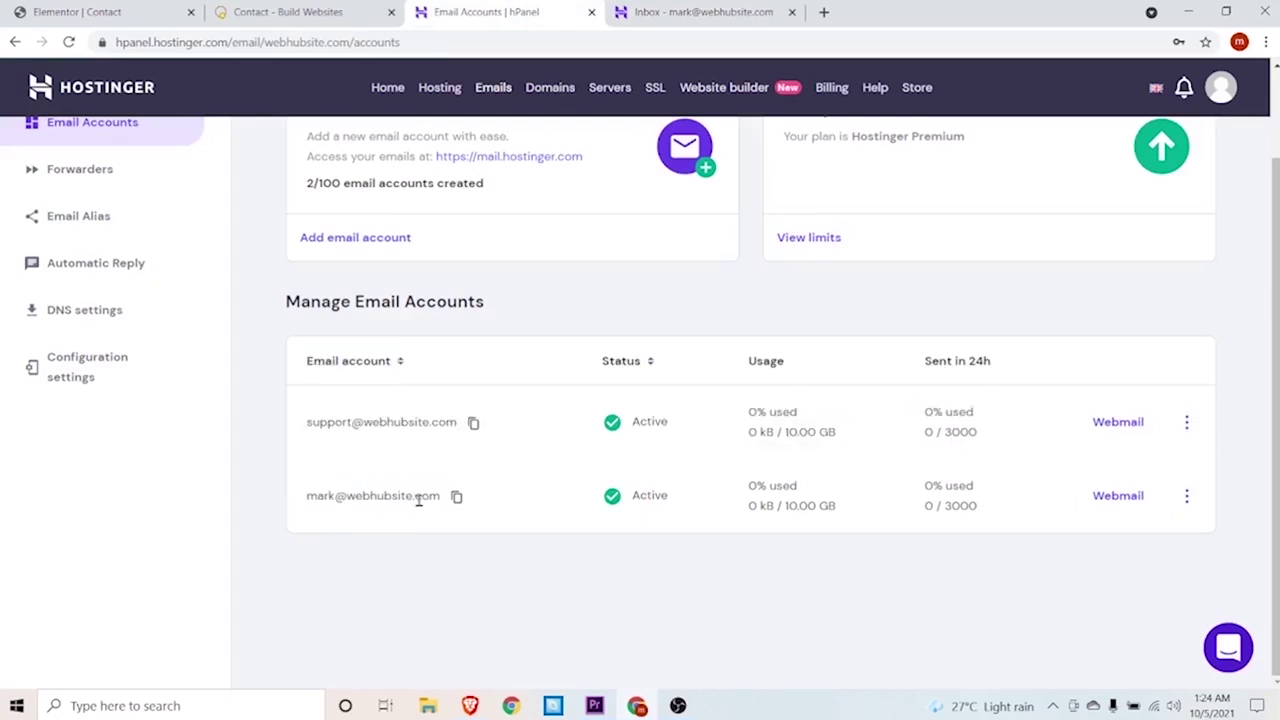
{"action": "left_click_drag", "start_coordinate": [436, 498], "coordinate": [308, 496]}
{"action": "key", "text": "ctrl+c"}
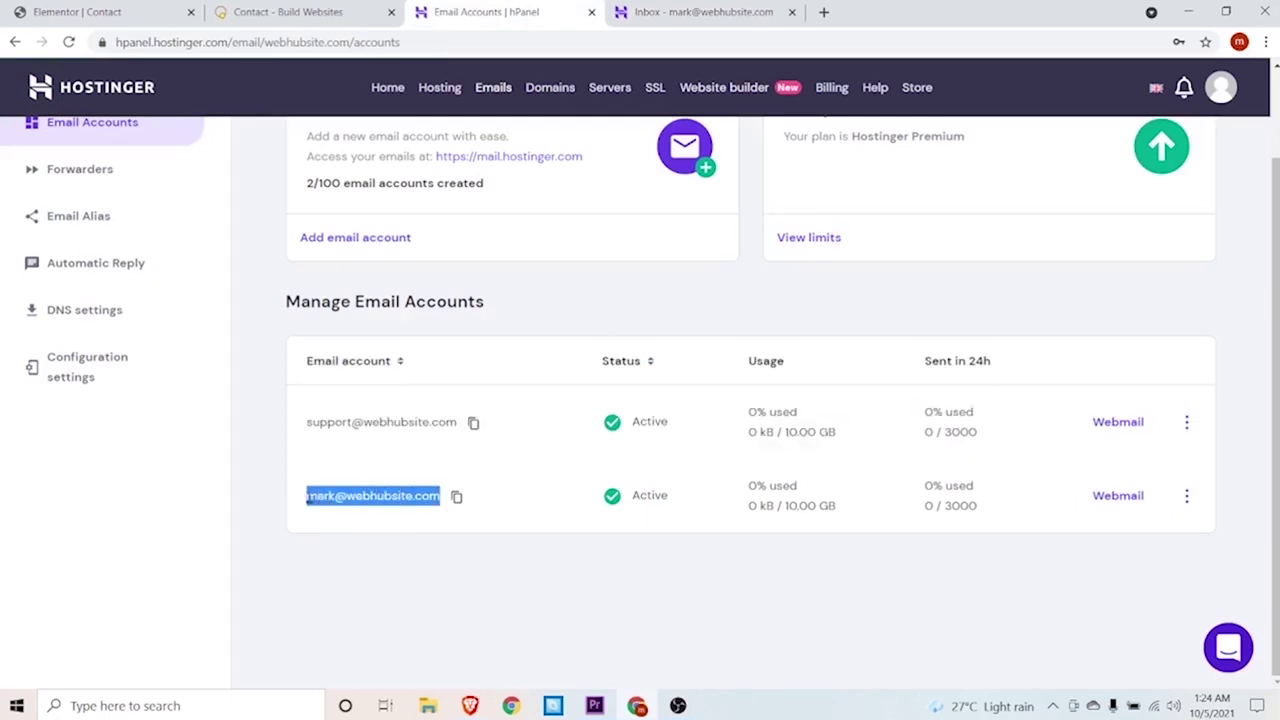
{"action": "left_click", "coordinate": [80, 12]}
Step: Replace the Gmail address under Email Us with the site mailbox address and update the page
{"action": "left_click", "coordinate": [1026, 459]}
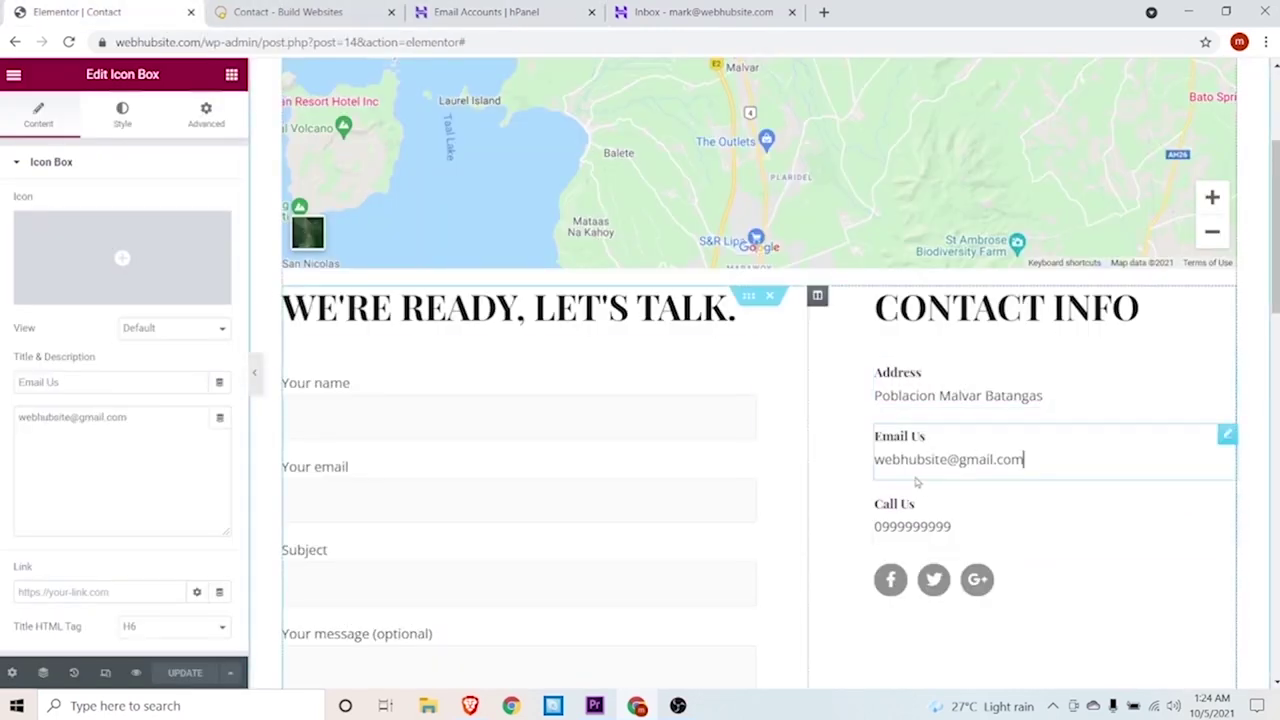
{"action": "left_click_drag", "start_coordinate": [1039, 459], "coordinate": [866, 470]}
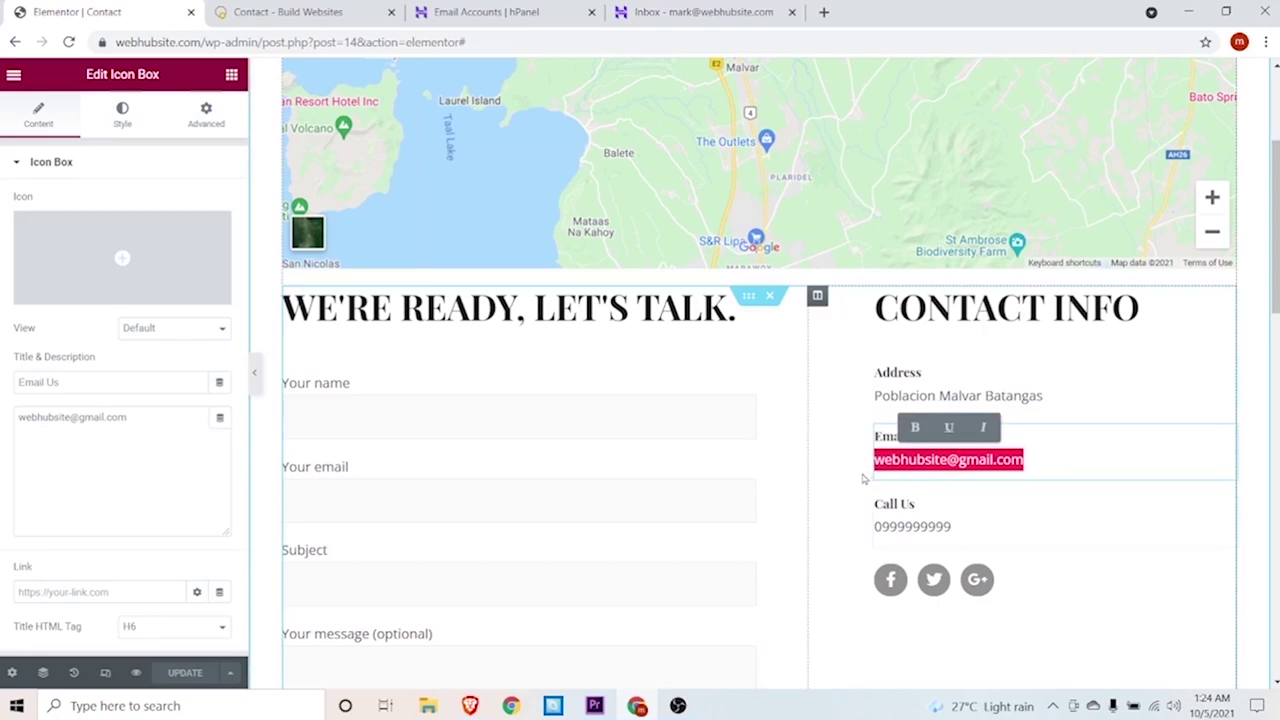
{"action": "key", "text": "ctrl+v"}
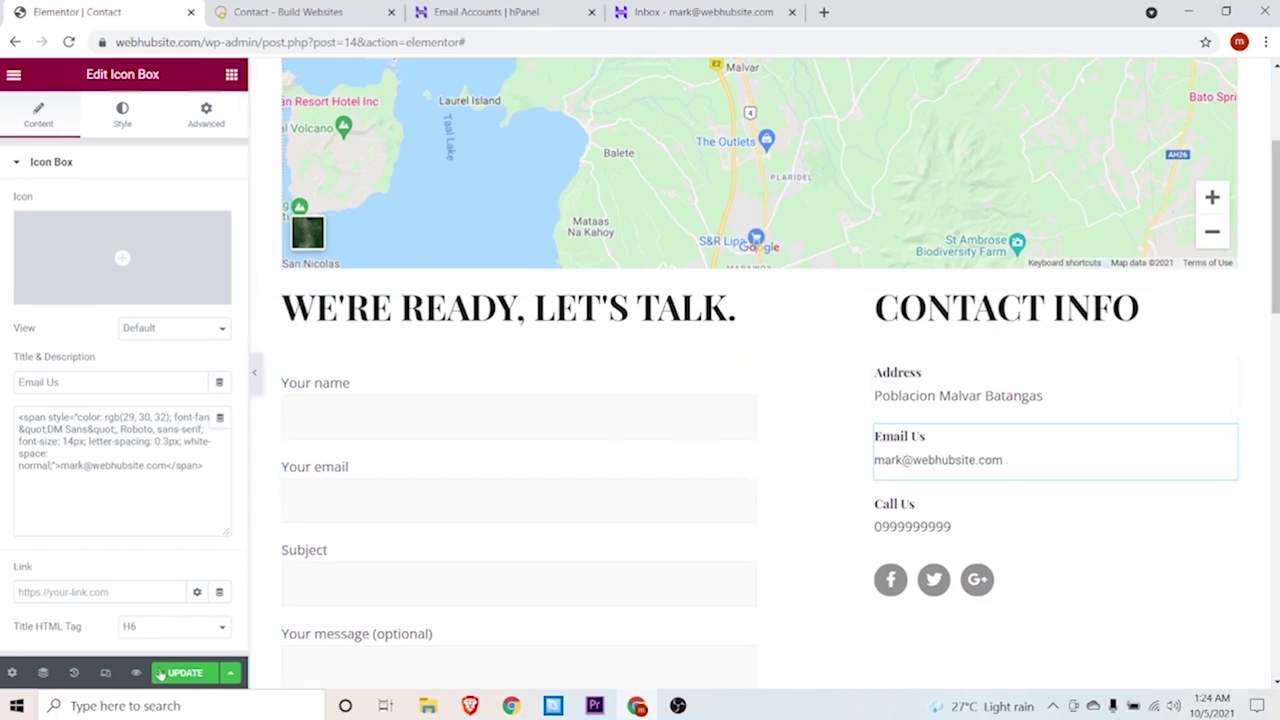
{"action": "left_click", "coordinate": [160, 674]}
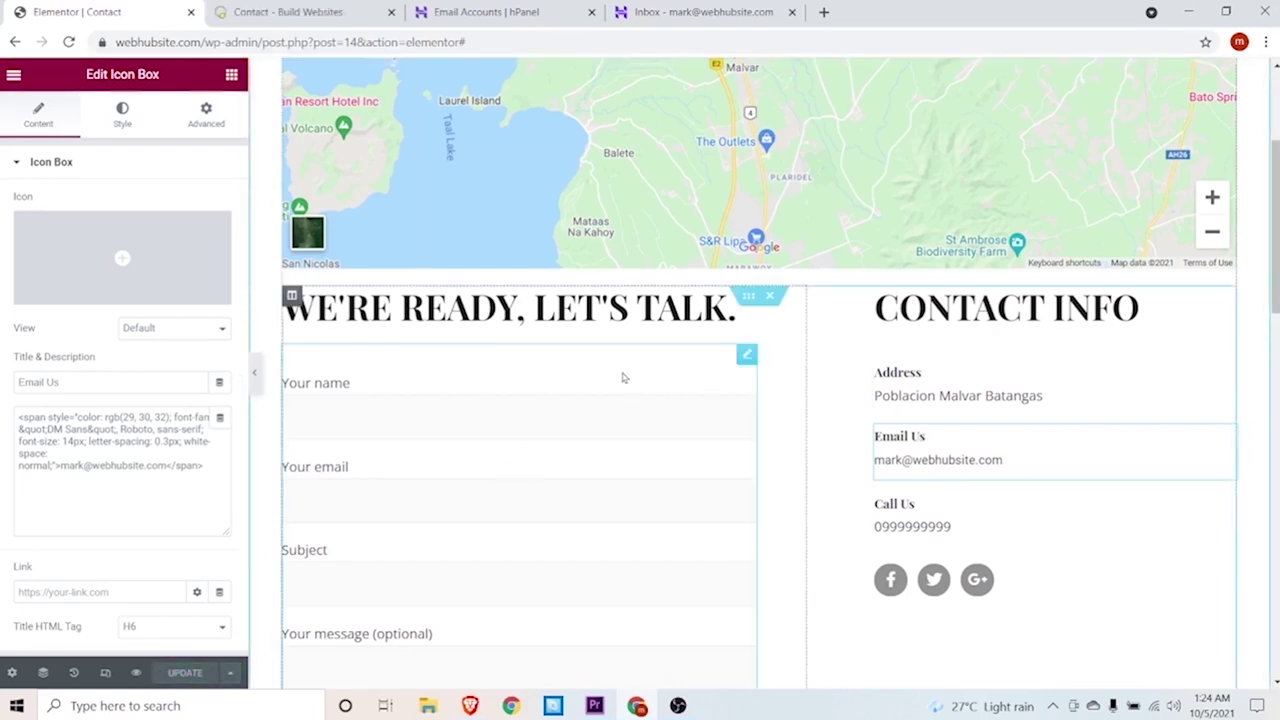
Step: Check the webmail inbox, then exit the Elementor editor to the WordPress dashboard
{"action": "left_click", "coordinate": [621, 378]}
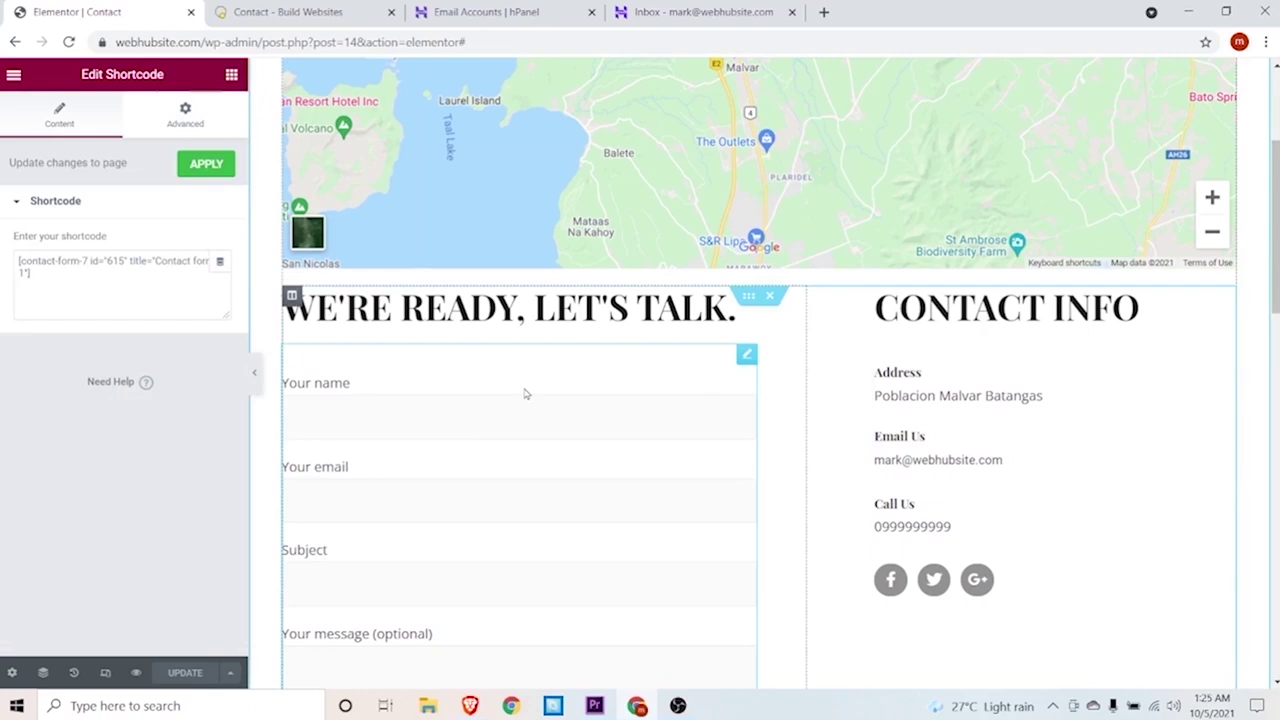
{"action": "left_click", "coordinate": [700, 12]}
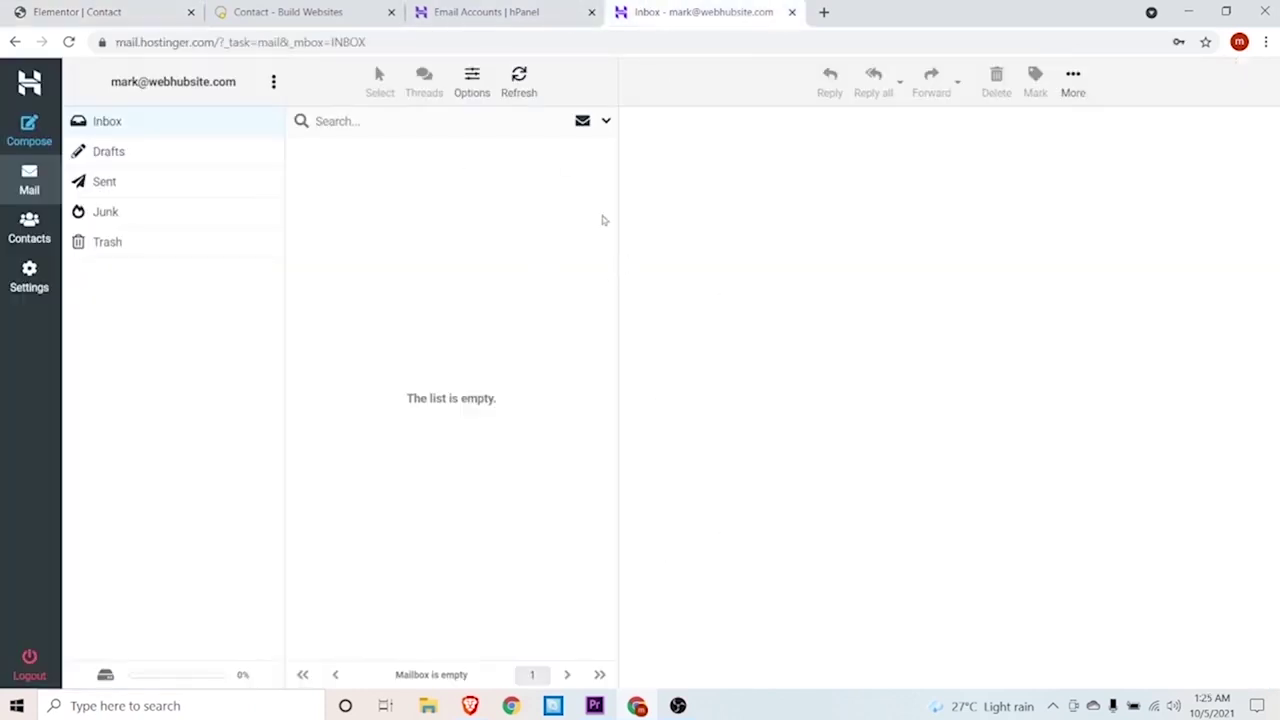
{"action": "left_click", "coordinate": [143, 14]}
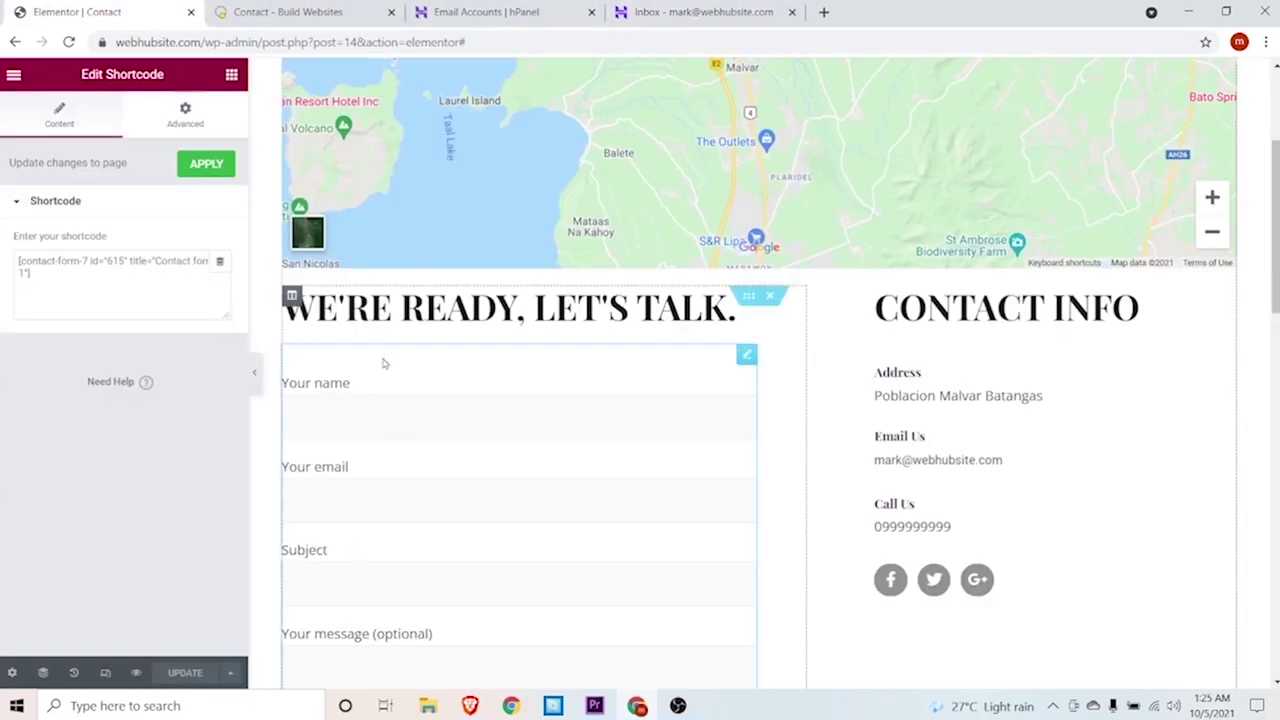
{"action": "left_click", "coordinate": [14, 74]}
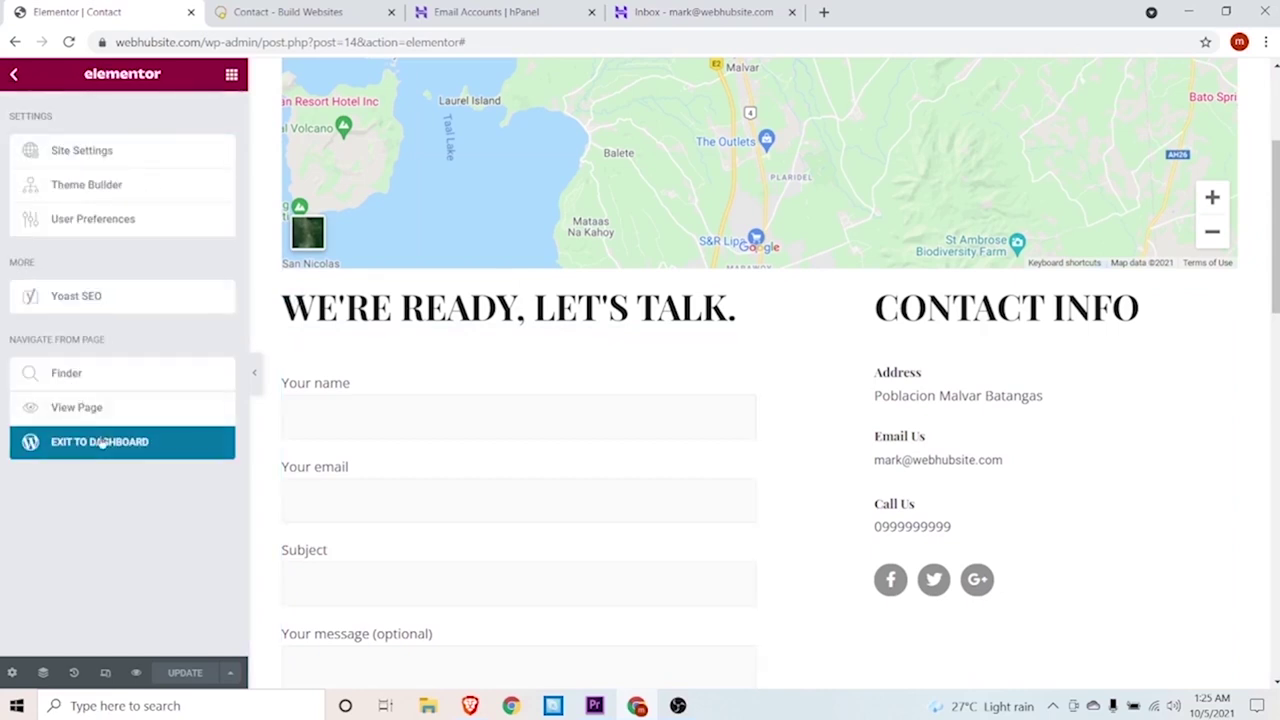
{"action": "left_click", "coordinate": [103, 449]}
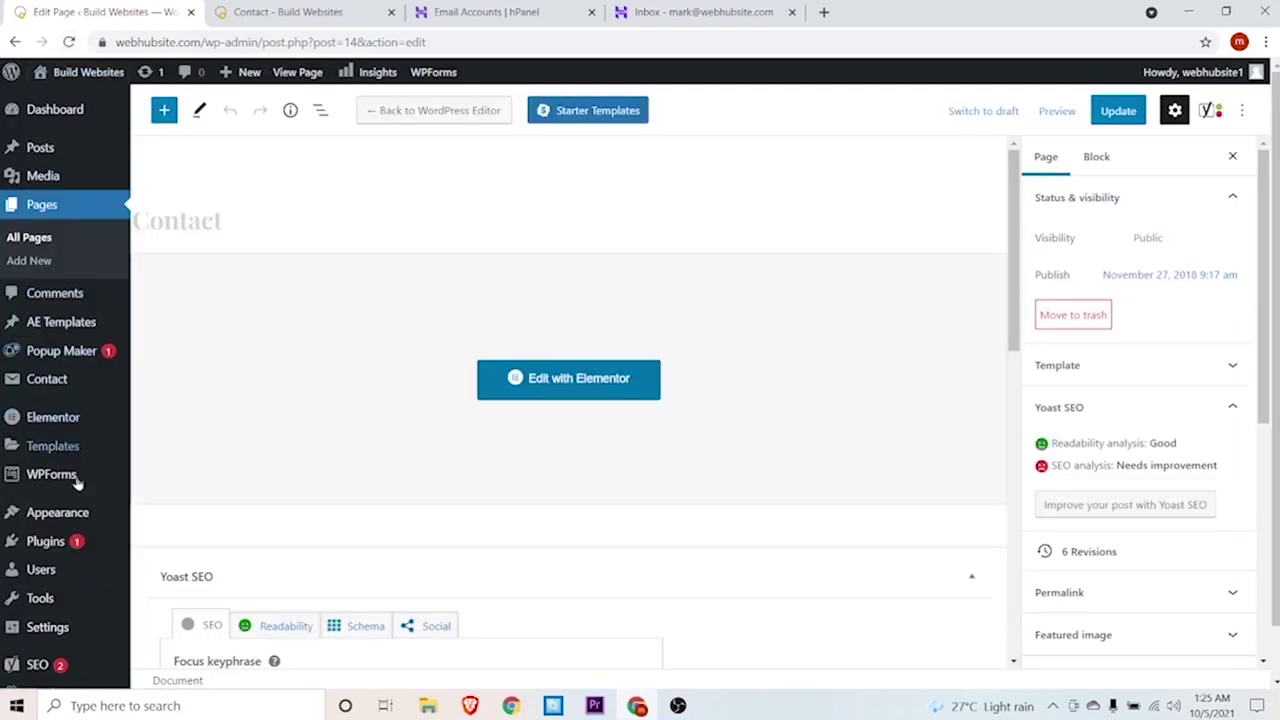
Step: Open the Mail settings of Contact form 1 in Contact Form 7
{"action": "mouse_move", "coordinate": [67, 546]}
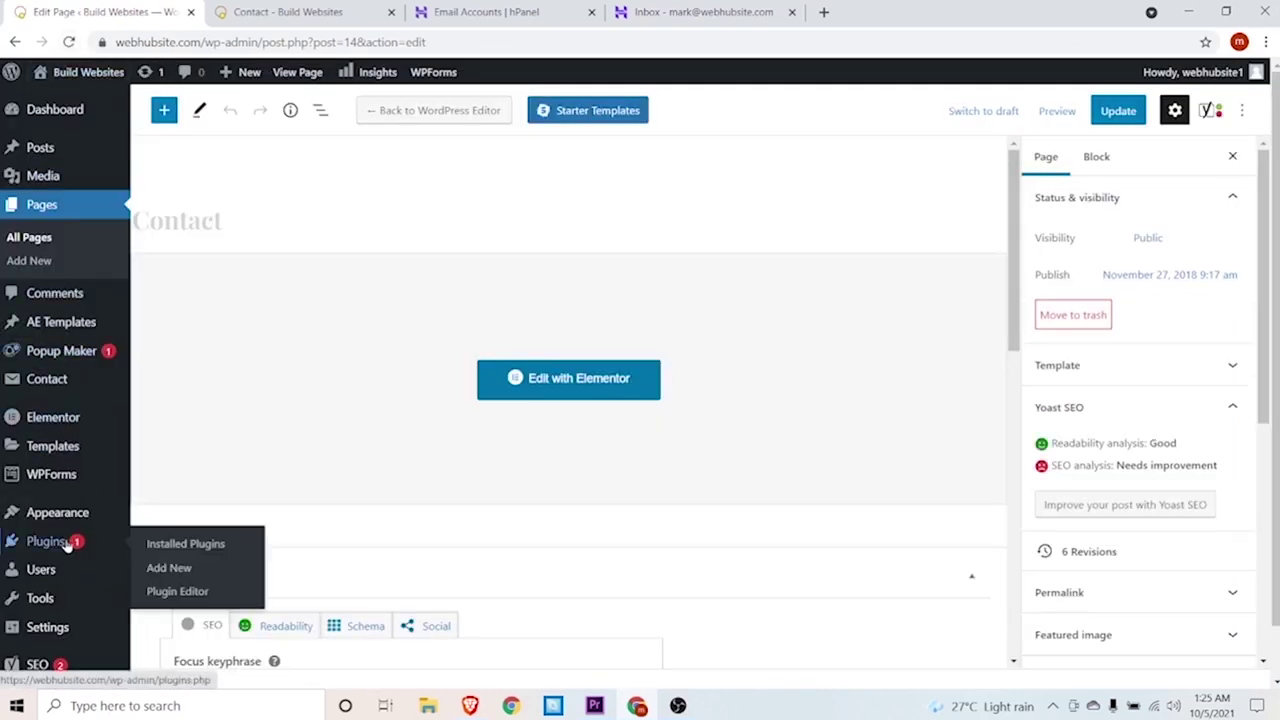
{"action": "mouse_move", "coordinate": [80, 382]}
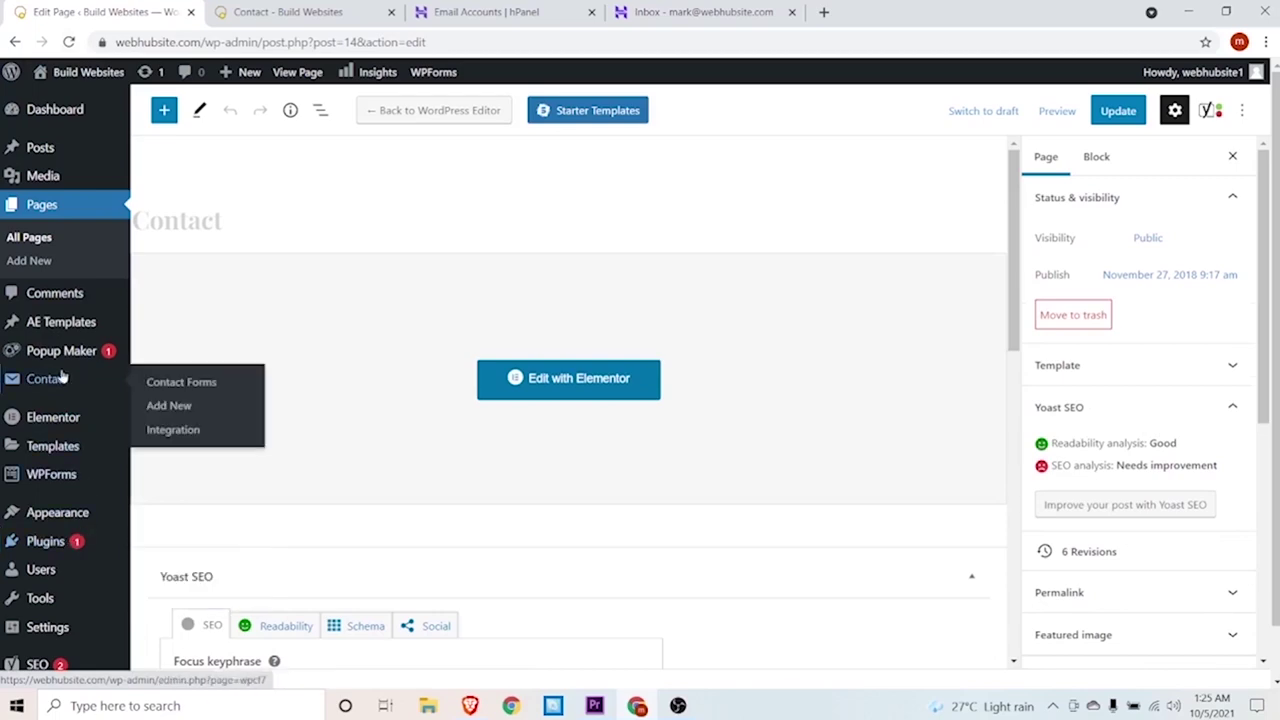
{"action": "left_click", "coordinate": [171, 382]}
{"action": "scroll", "coordinate": [350, 415], "scroll_direction": "down", "scroll_amount": 2}
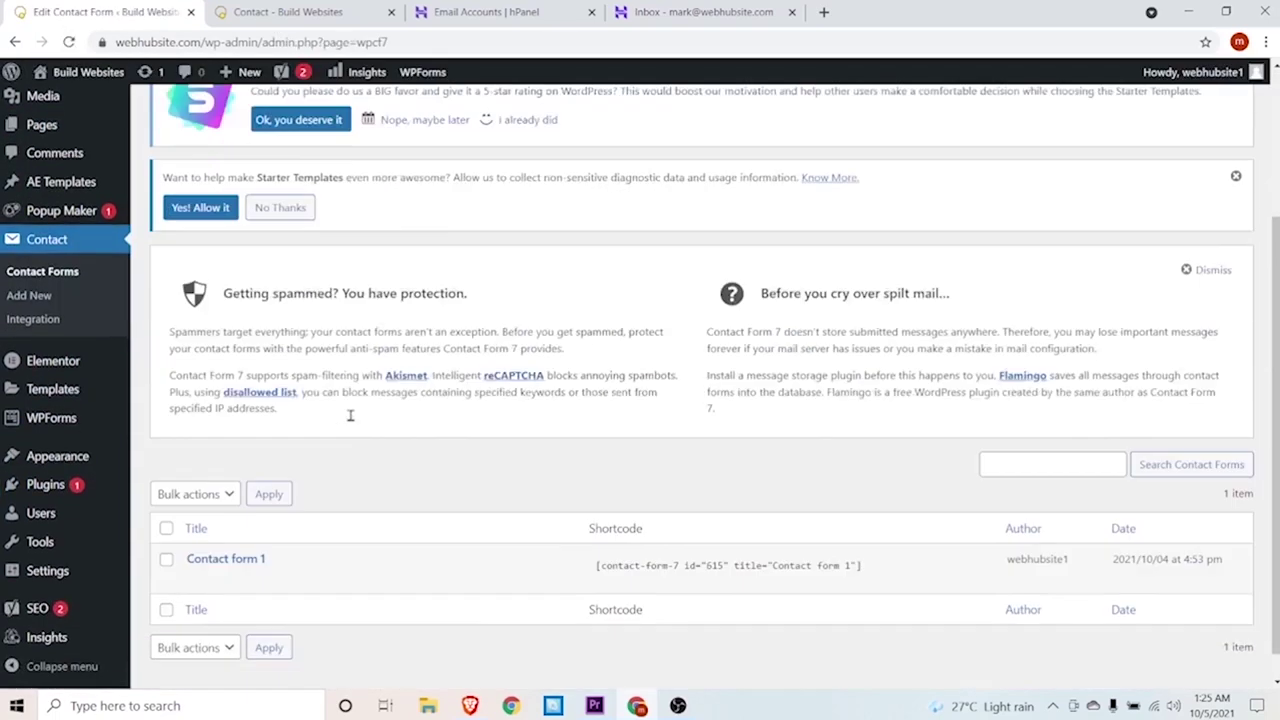
{"action": "scroll", "coordinate": [350, 415], "scroll_direction": "down", "scroll_amount": 1}
{"action": "left_click", "coordinate": [228, 528]}
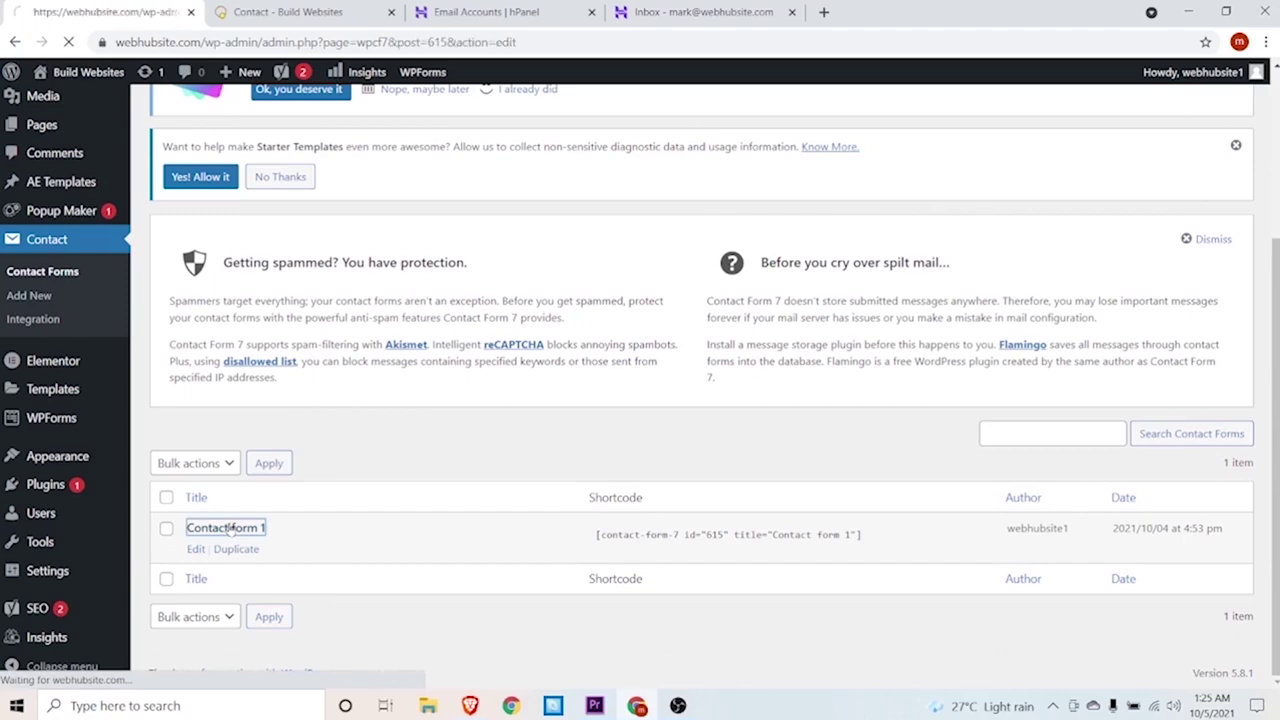
{"action": "scroll", "coordinate": [228, 528], "scroll_direction": "down", "scroll_amount": 3}
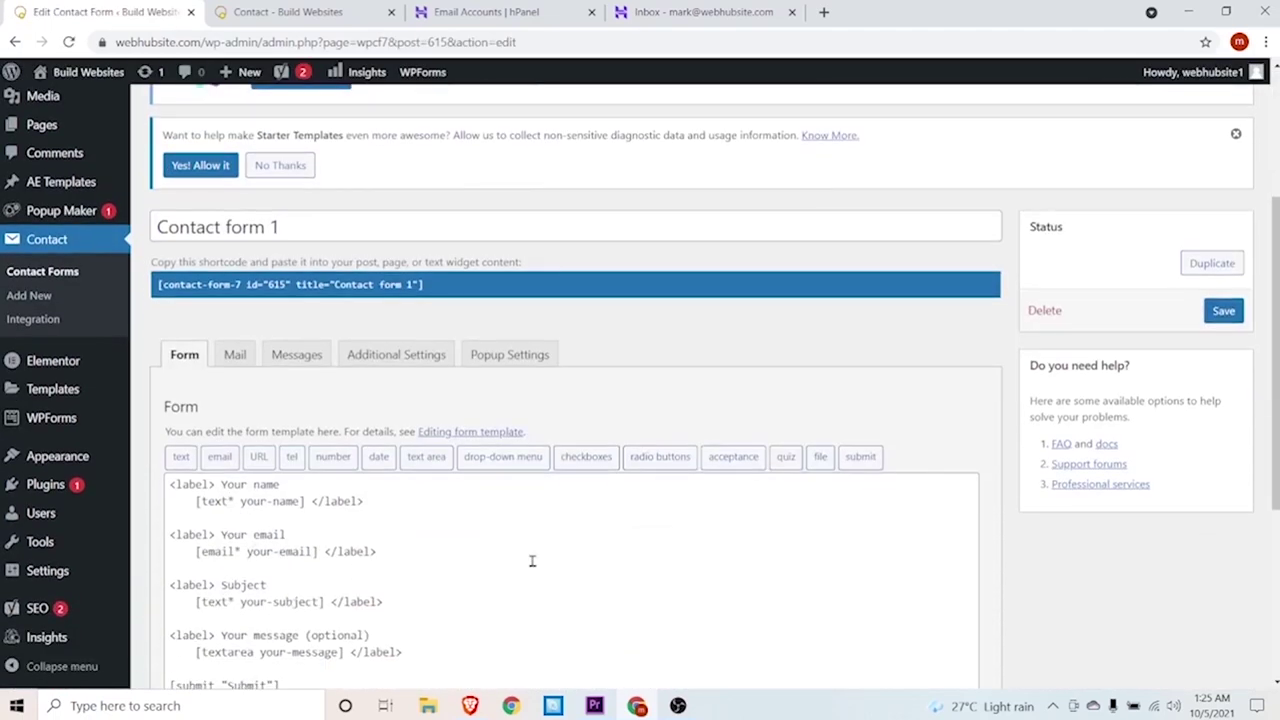
{"action": "left_click", "coordinate": [237, 358]}
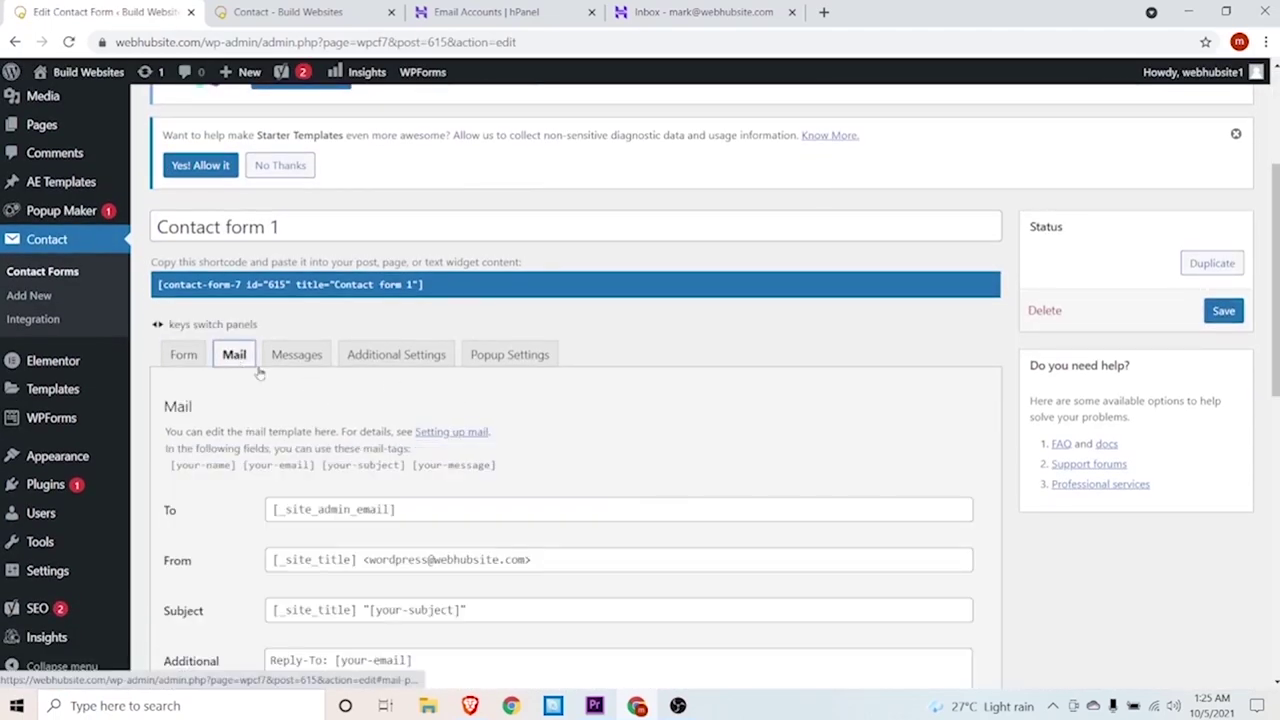
{"action": "scroll", "coordinate": [338, 497], "scroll_direction": "down", "scroll_amount": 2}
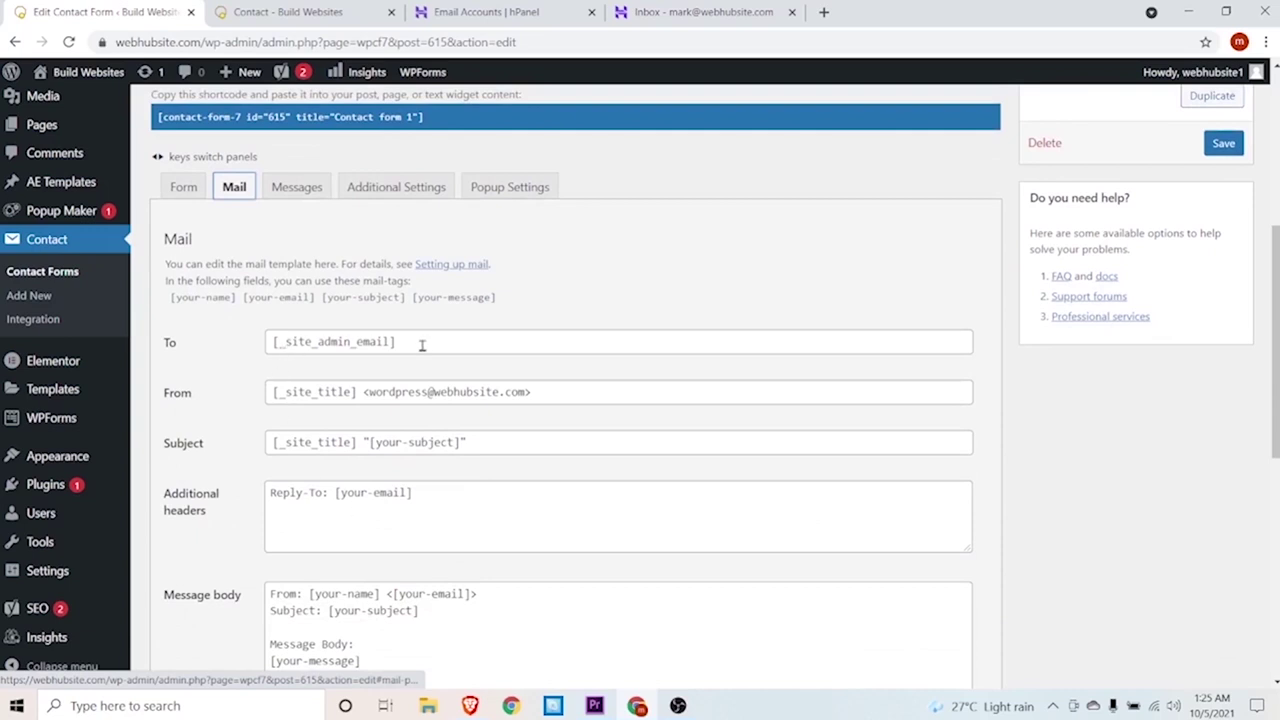
Step: Set the form's mail To and From addresses to the site mailbox, and save
{"action": "left_click", "coordinate": [422, 344]}
{"action": "left_click_drag", "start_coordinate": [422, 344], "coordinate": [258, 440]}
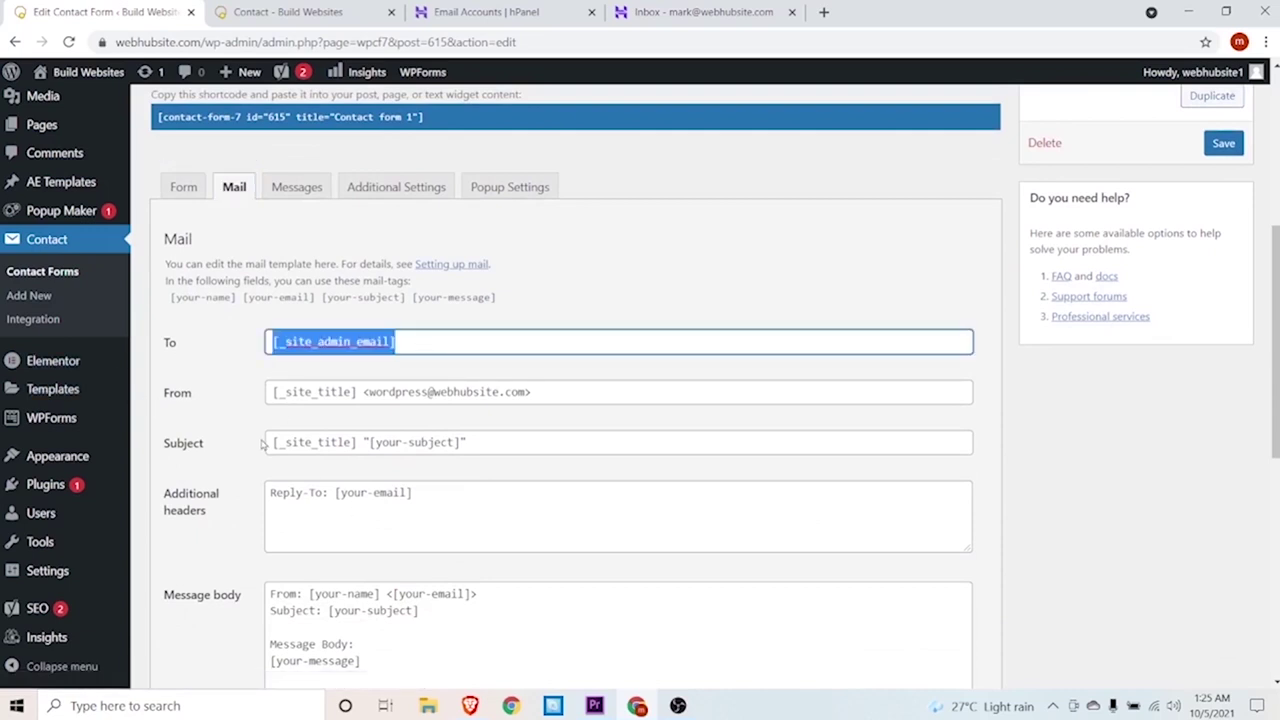
{"action": "key", "text": "ctrl+v"}
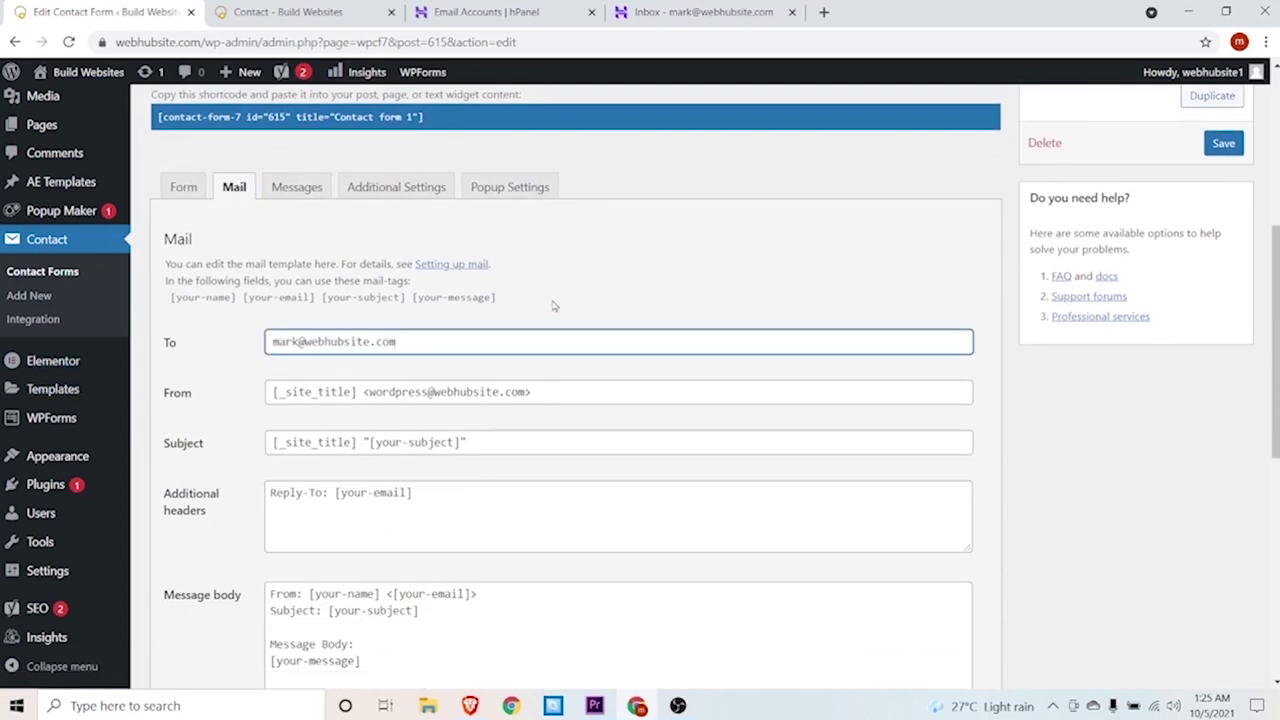
{"action": "left_click", "coordinate": [554, 306]}
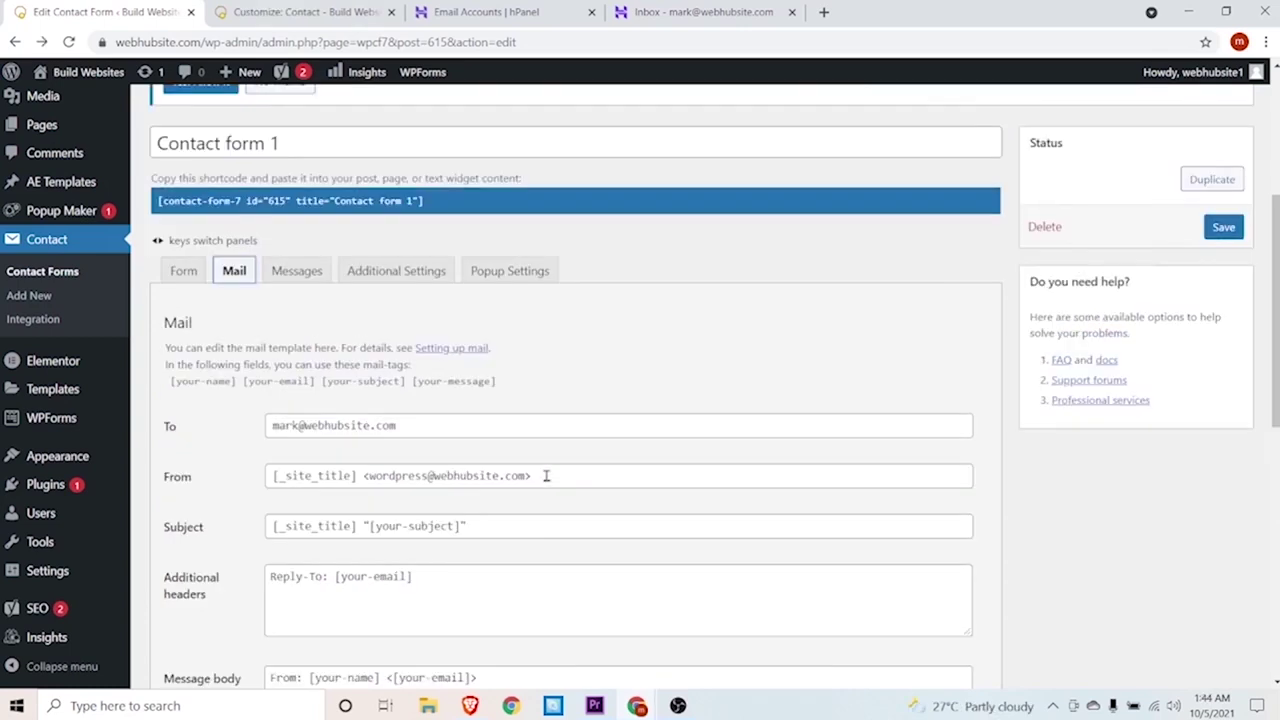
{"action": "left_click_drag", "start_coordinate": [434, 429], "coordinate": [254, 498]}
{"action": "key", "text": "ctrl+c"}
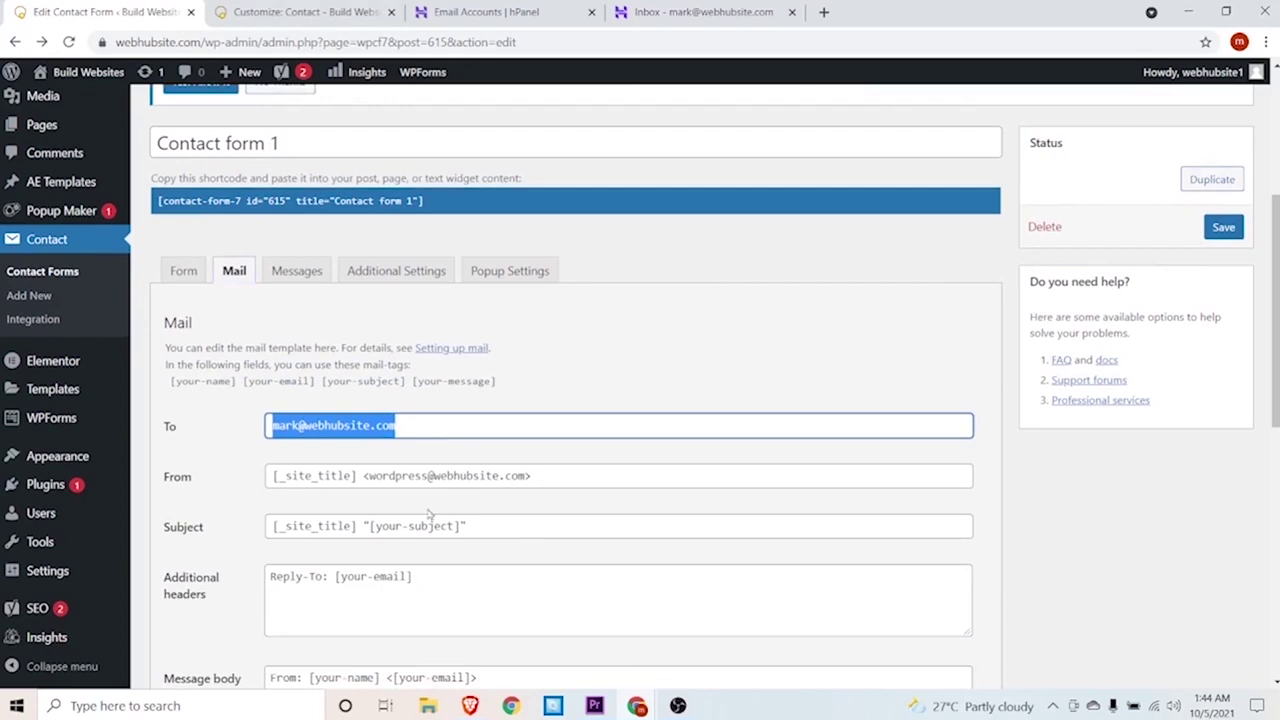
{"action": "left_click", "coordinate": [477, 476]}
{"action": "left_click_drag", "start_coordinate": [522, 477], "coordinate": [370, 478]}
{"action": "key", "text": "ctrl+v"}
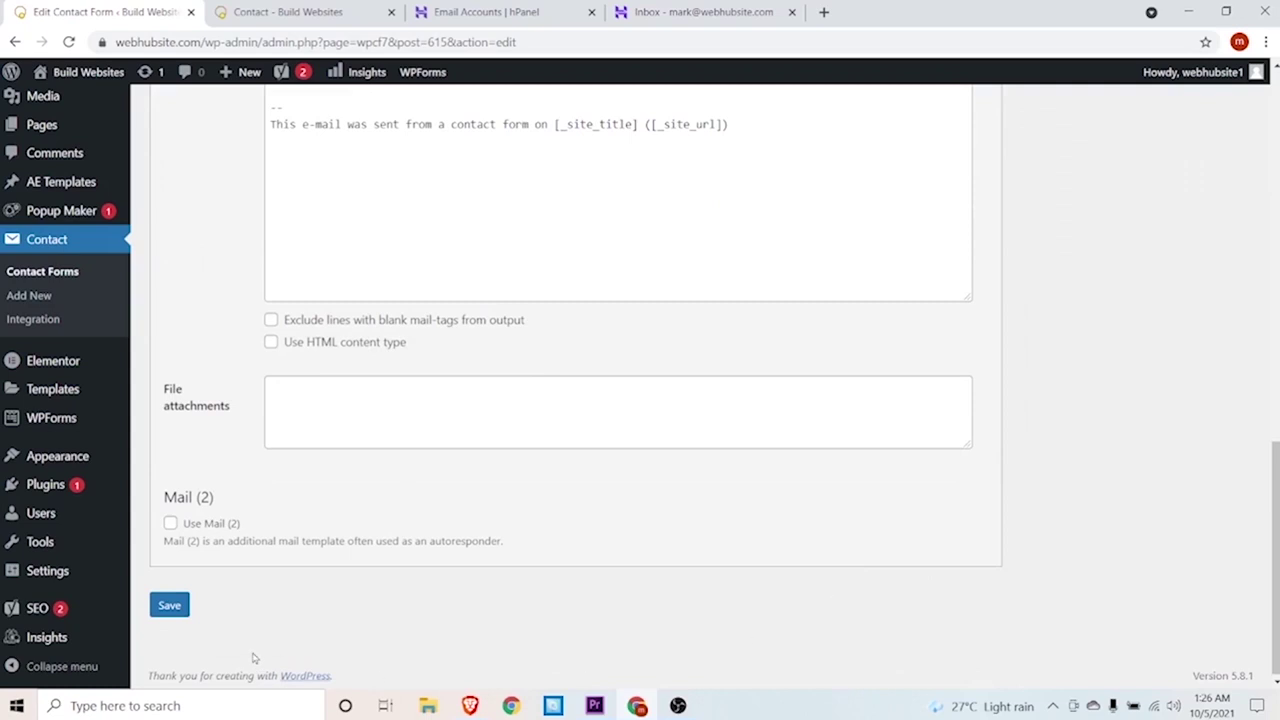
{"action": "left_click", "coordinate": [169, 605]}
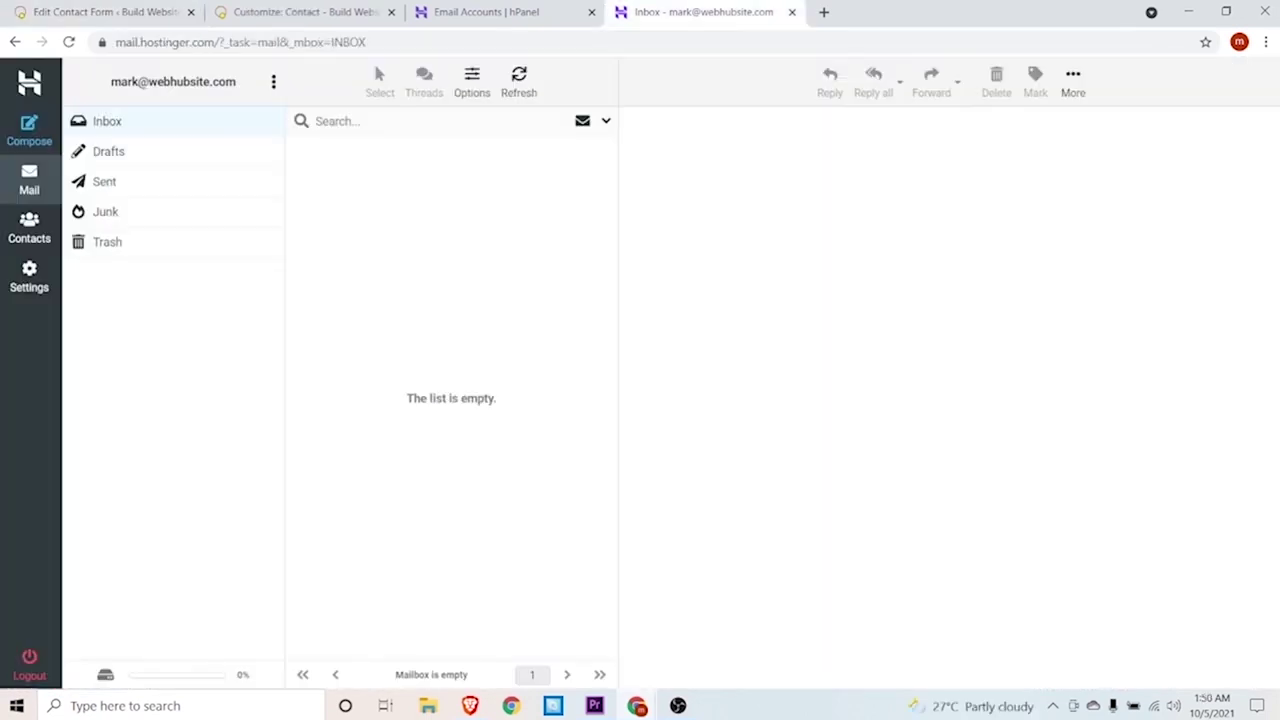
Step: Open the live website's Contact page in a new incognito window
{"action": "left_click", "coordinate": [1266, 42]}
{"action": "left_click", "coordinate": [1219, 106]}
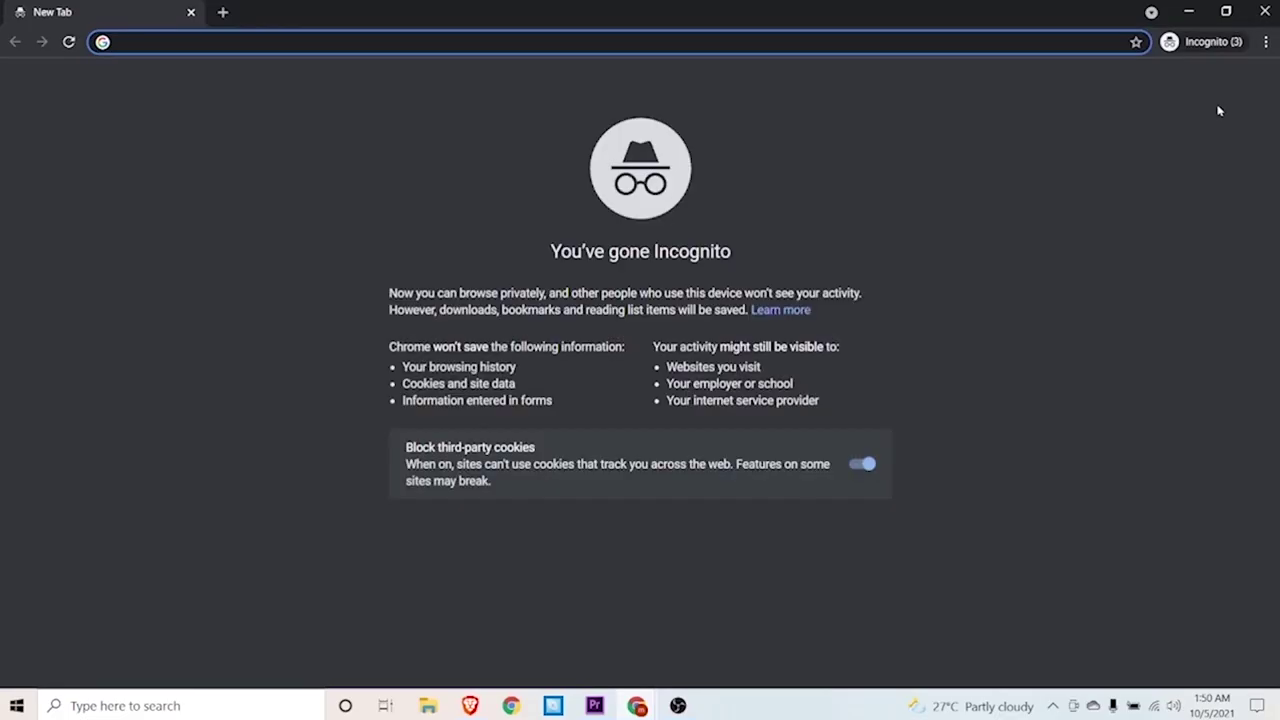
{"action": "type", "text": "webhubsite.com"}
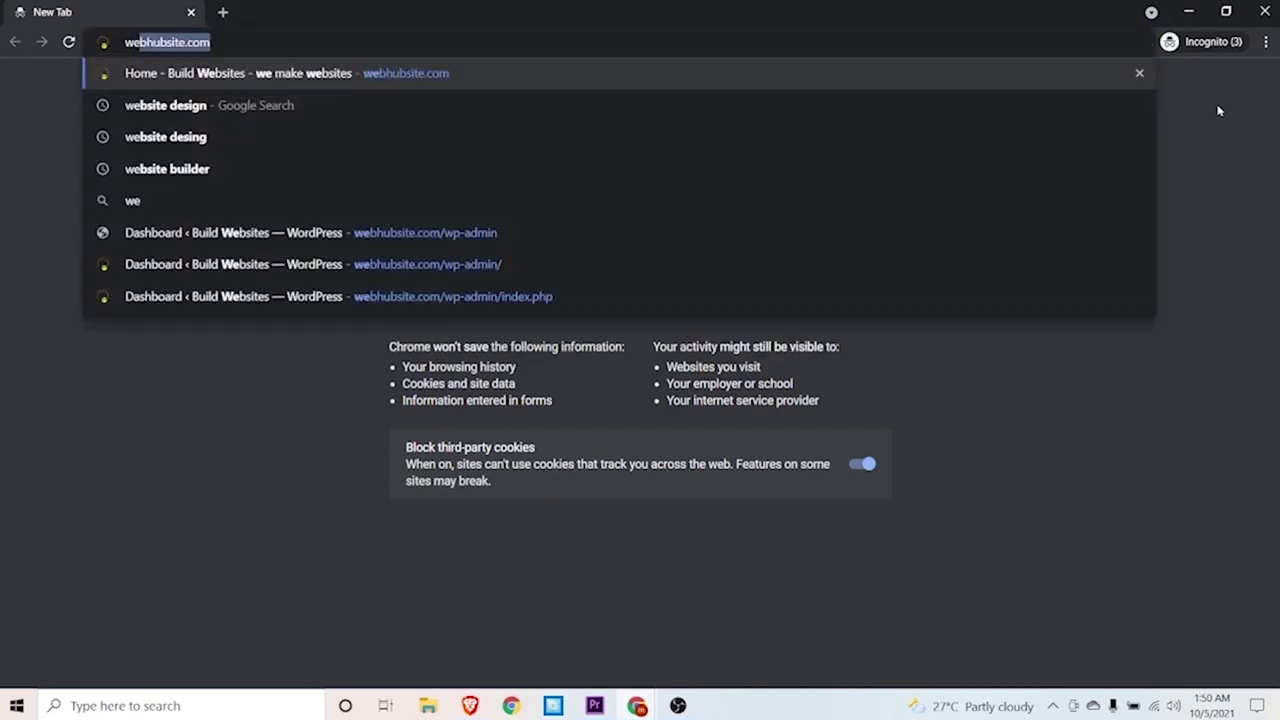
{"action": "key", "text": "Return"}
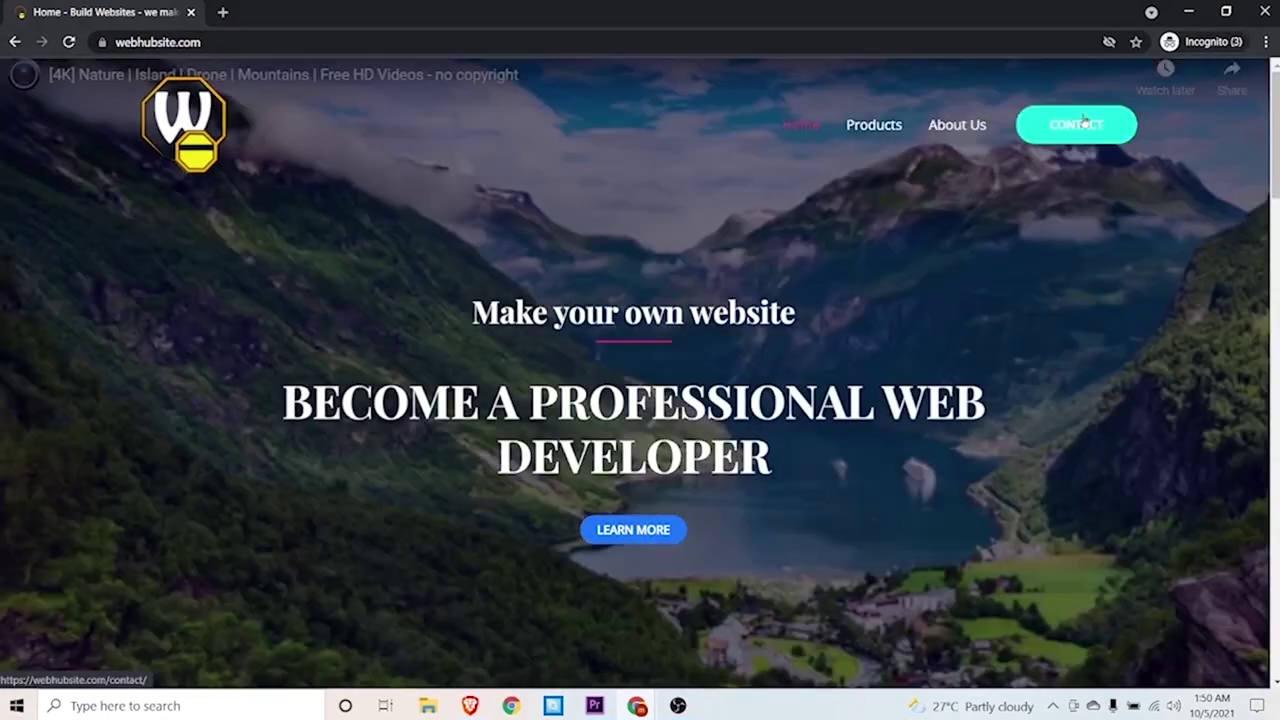
{"action": "left_click", "coordinate": [1076, 124]}
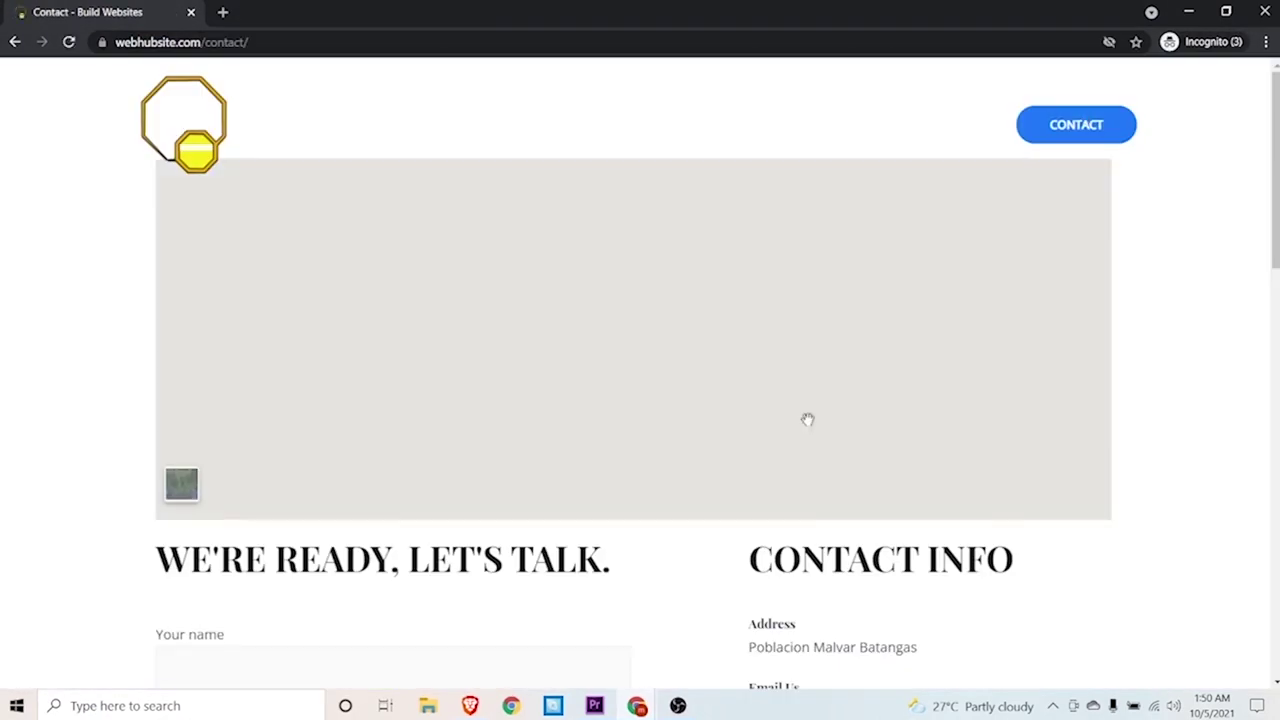
{"action": "scroll", "coordinate": [808, 420], "scroll_direction": "down", "scroll_amount": 3}
Step: Submit a test message: name 'ian', a Gmail address, subject 'hello', body 'Hello this is a test email'
{"action": "left_click", "coordinate": [337, 414]}
{"action": "type", "text": "ian"}
{"action": "left_click", "coordinate": [259, 500]}
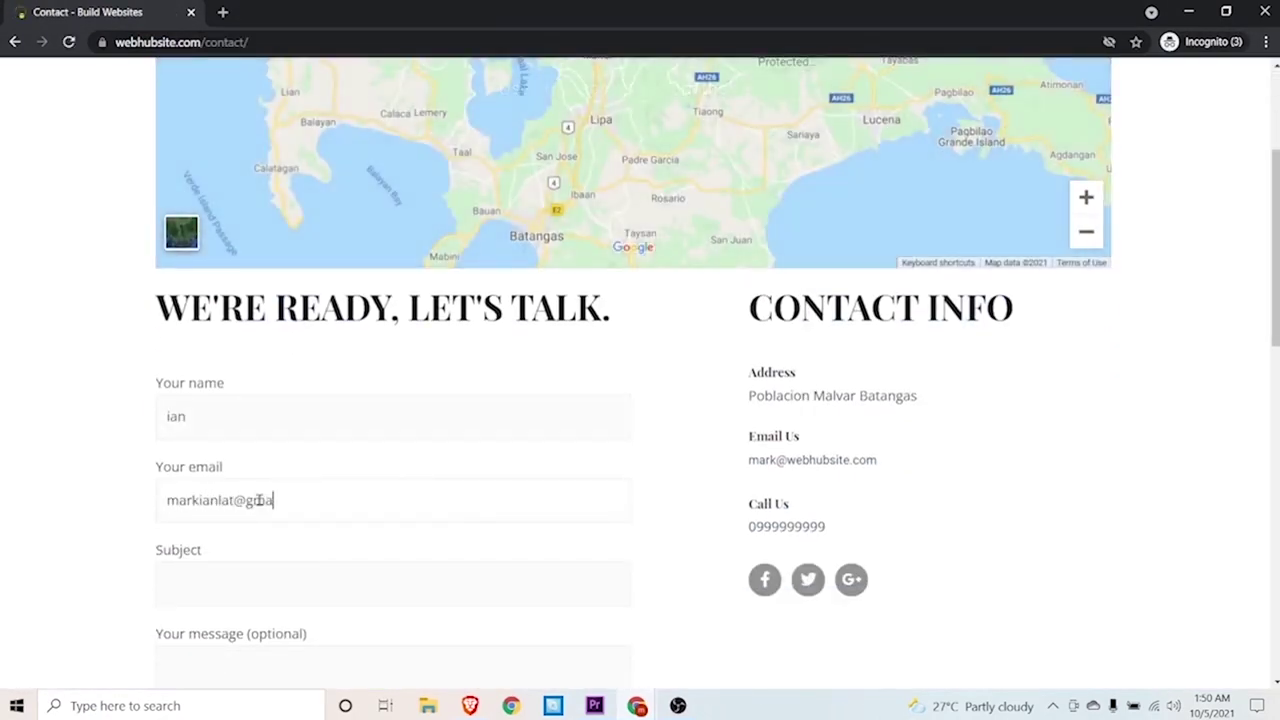
{"action": "left_click", "coordinate": [257, 569]}
{"action": "scroll", "coordinate": [800, 440], "scroll_direction": "down", "scroll_amount": 2}
{"action": "type", "text": "hello"}
{"action": "left_click", "coordinate": [280, 534]}
{"action": "type", "text": "He"}
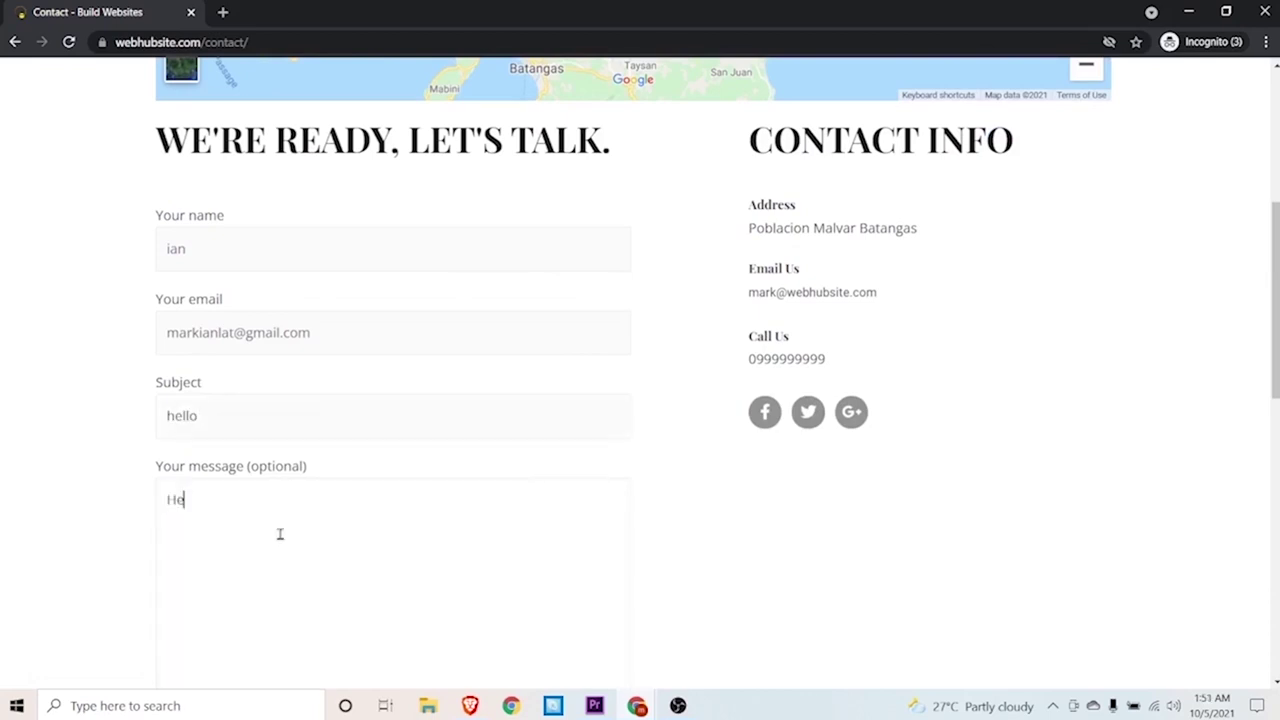
{"action": "type", "text": "llo this is a test email"}
{"action": "scroll", "coordinate": [334, 504], "scroll_direction": "down", "scroll_amount": 3}
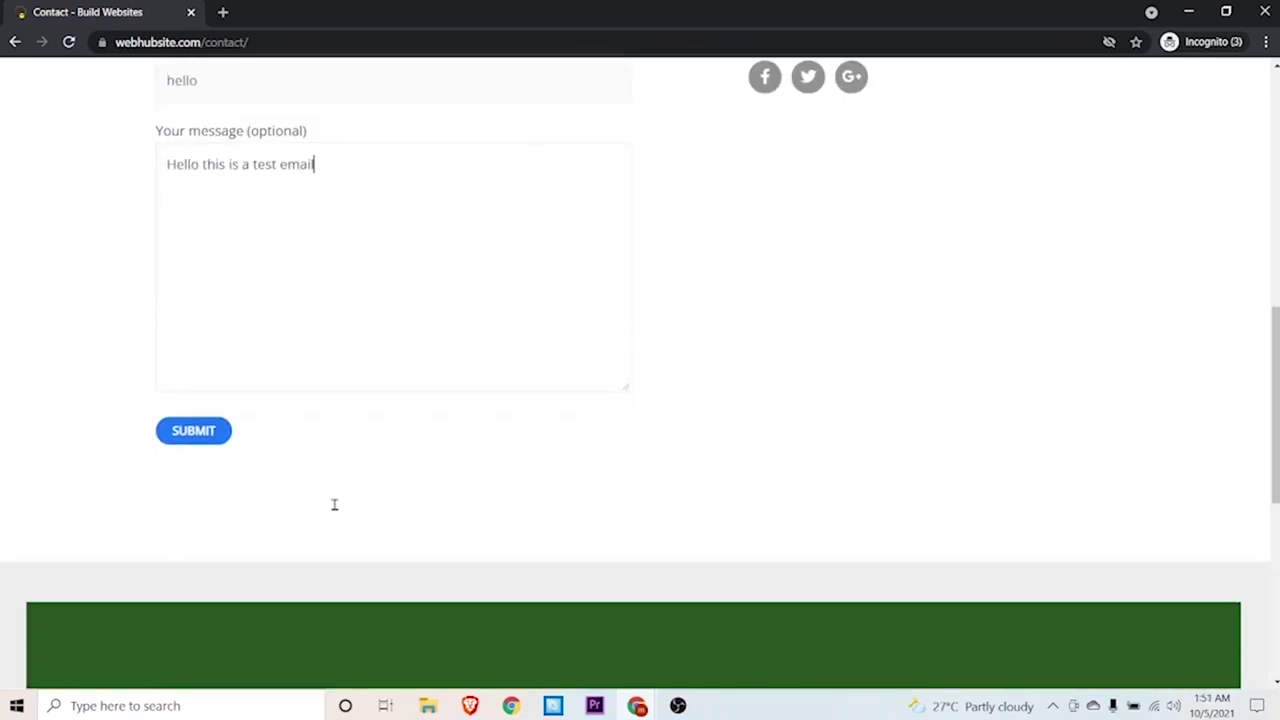
{"action": "left_click", "coordinate": [191, 431]}
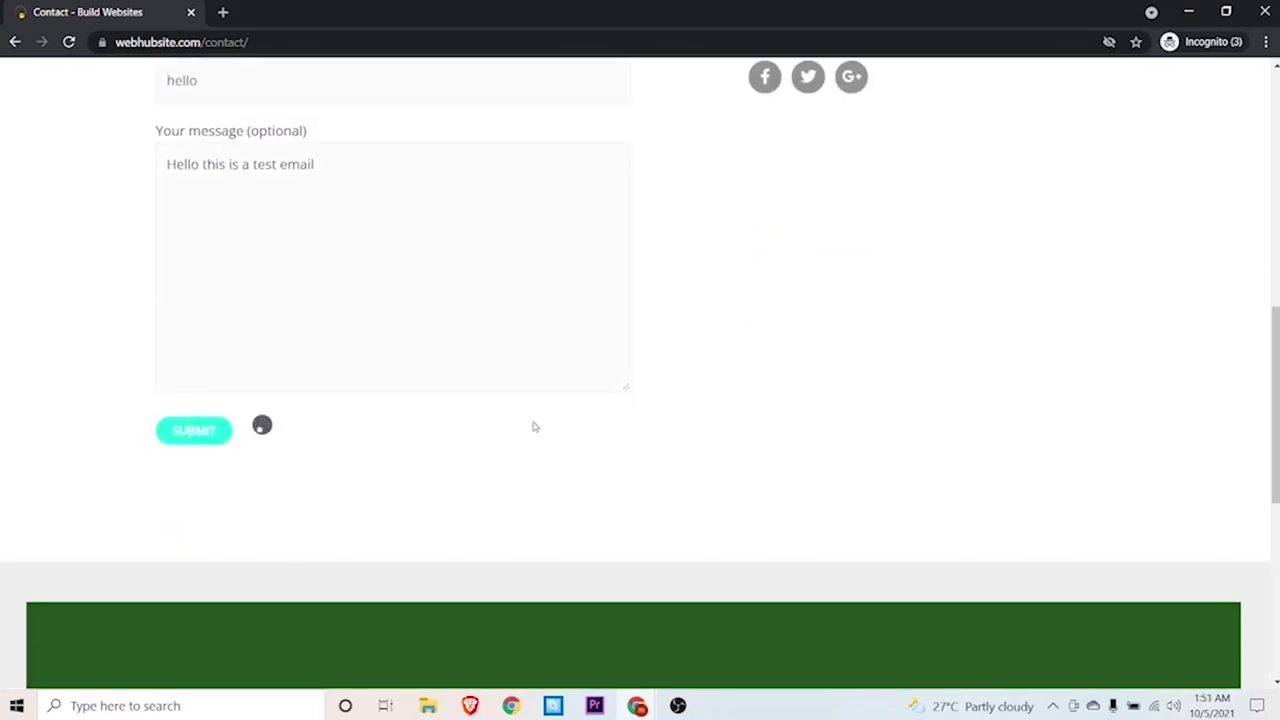
{"action": "scroll", "coordinate": [534, 427], "scroll_direction": "up", "scroll_amount": 7}
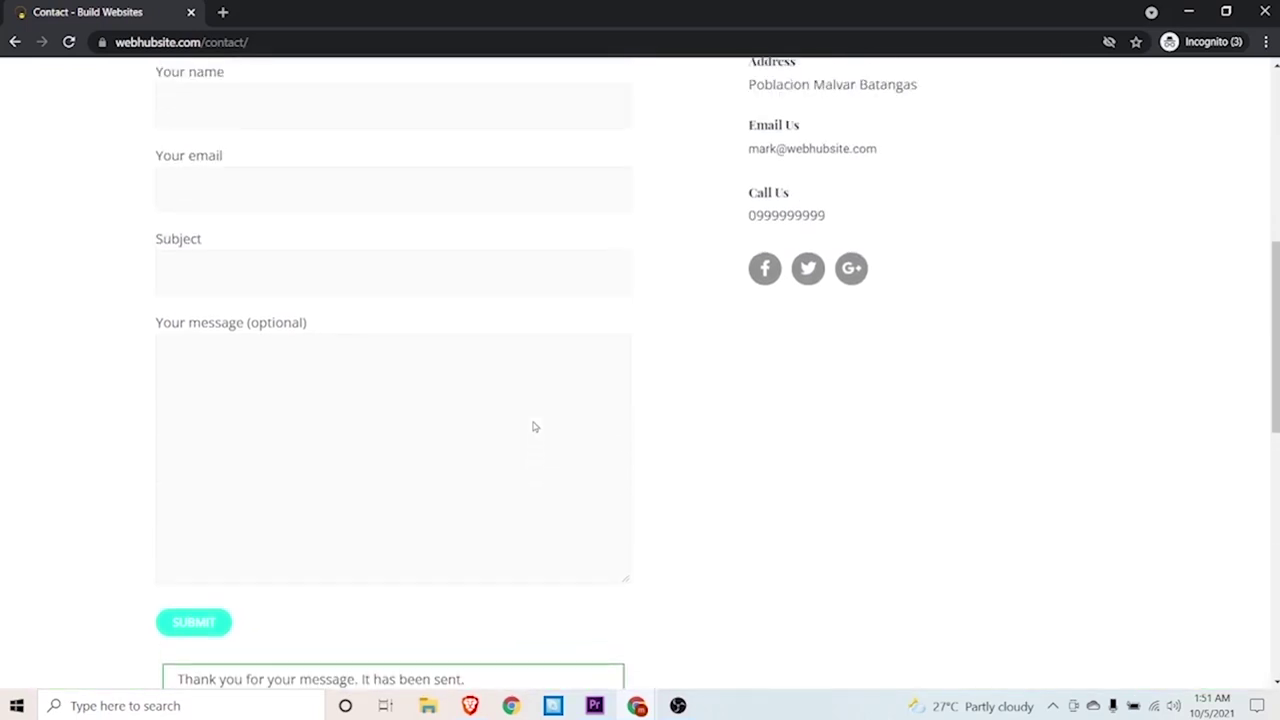
{"action": "left_click", "coordinate": [1201, 13]}
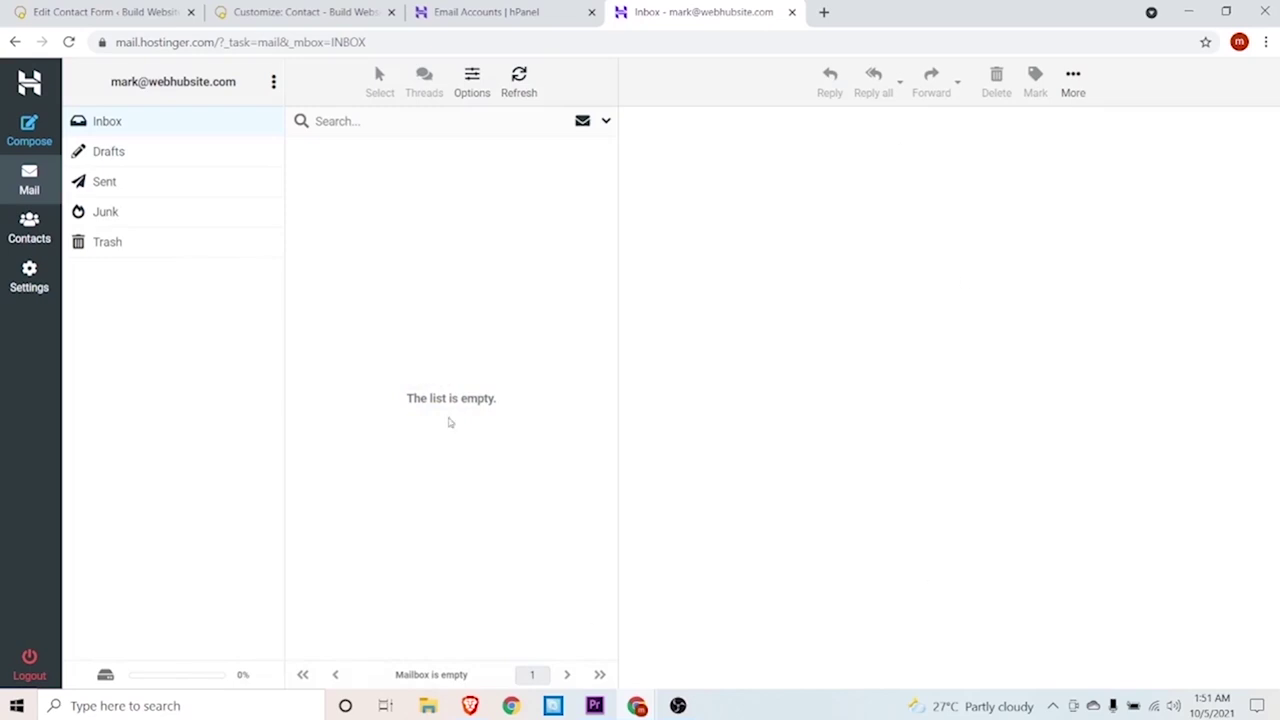
Step: Refresh the Webmail inbox until the 'hello' contact-form message arrives, and open it
{"action": "left_click", "coordinate": [531, 87]}
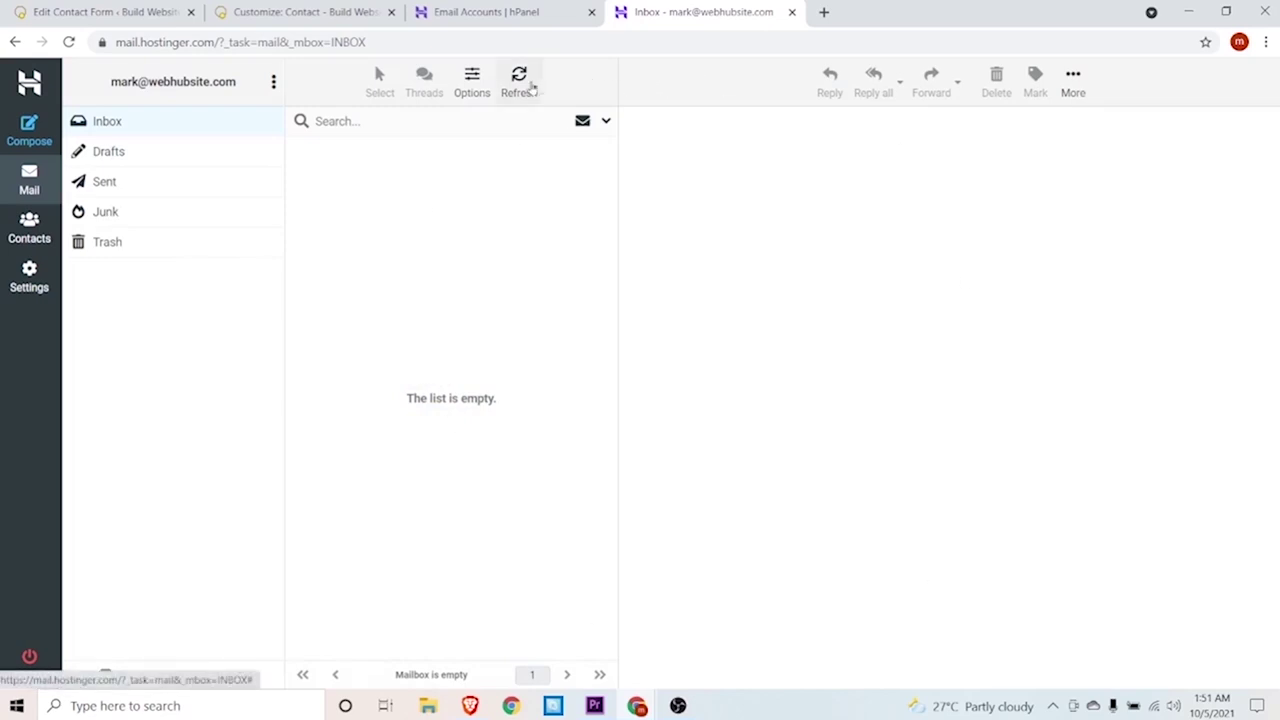
{"action": "left_click", "coordinate": [531, 87]}
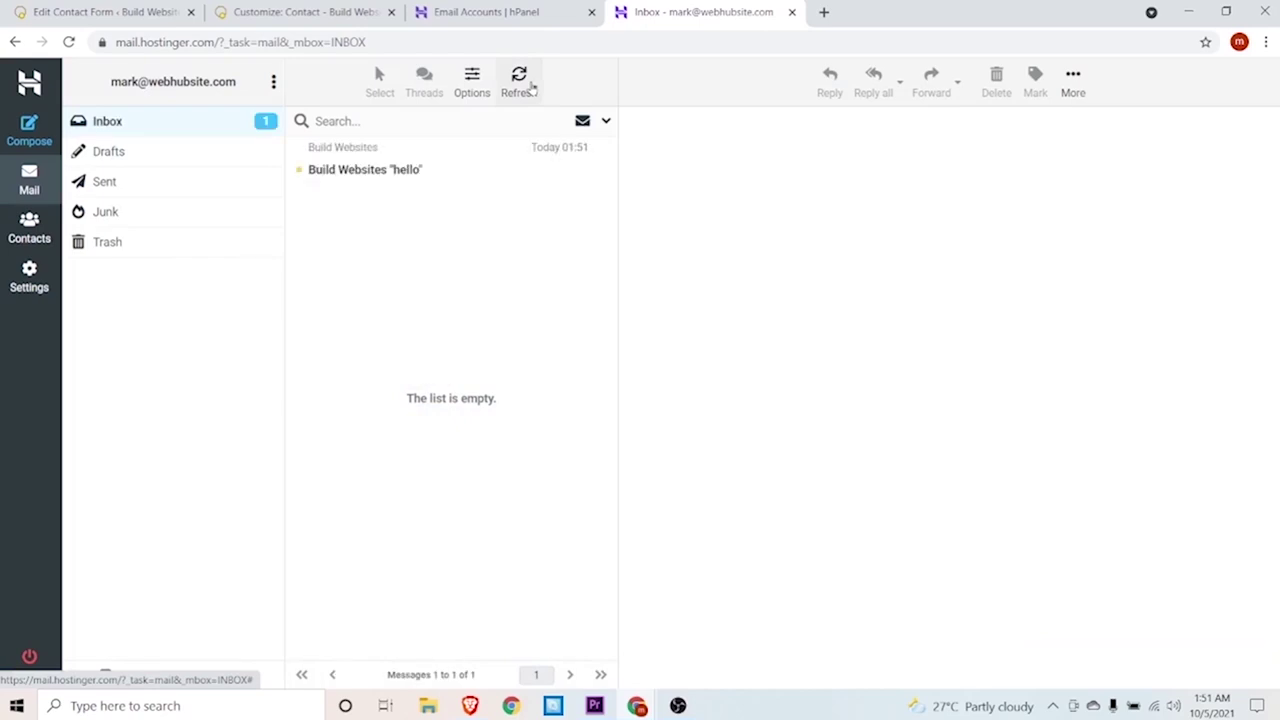
{"action": "left_click", "coordinate": [462, 160]}
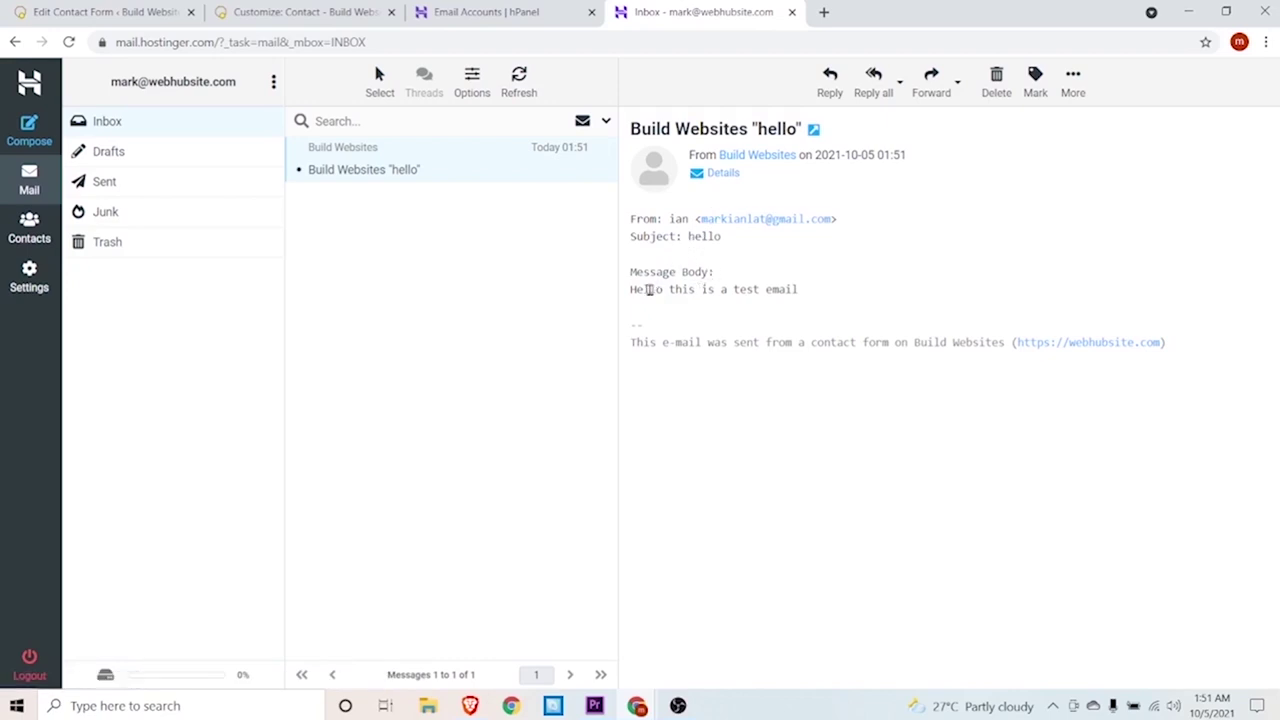
{"action": "triple_click", "coordinate": [648, 289]}
{"action": "left_click", "coordinate": [932, 282]}
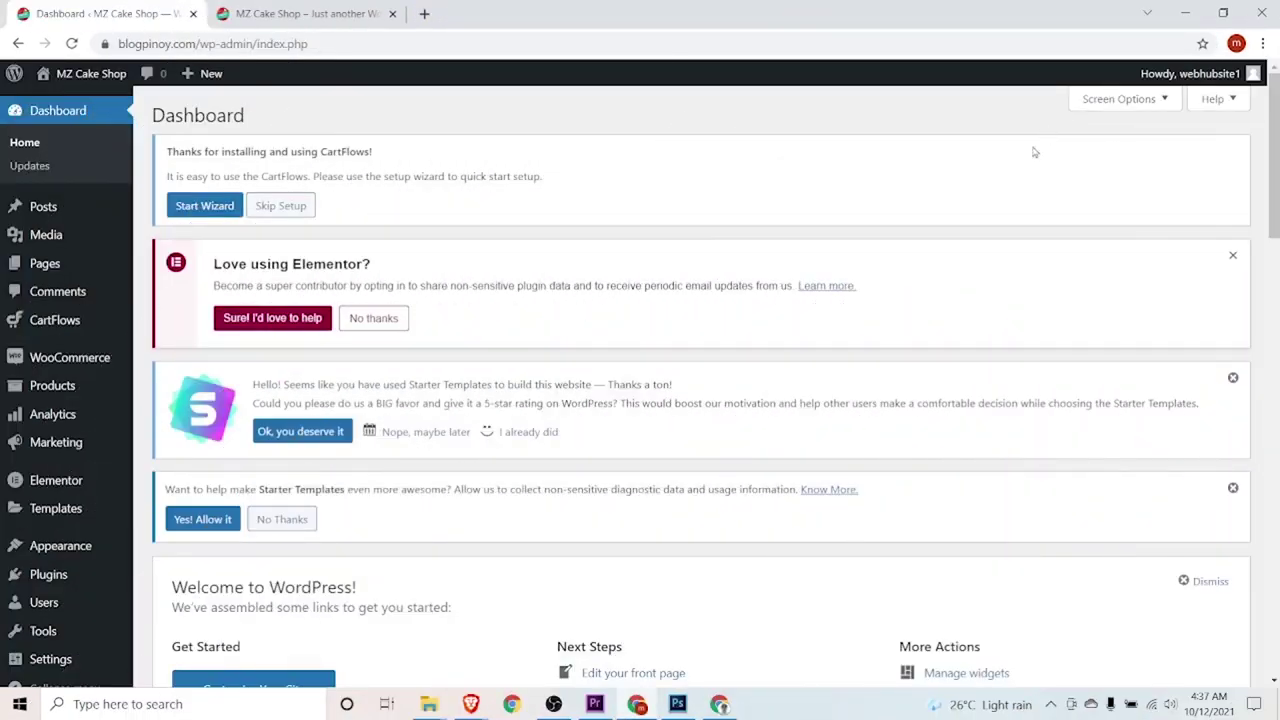
Step: Close the MZ Cake Shop storefront tab and log out of WordPress admin
{"action": "left_click", "coordinate": [360, 12]}
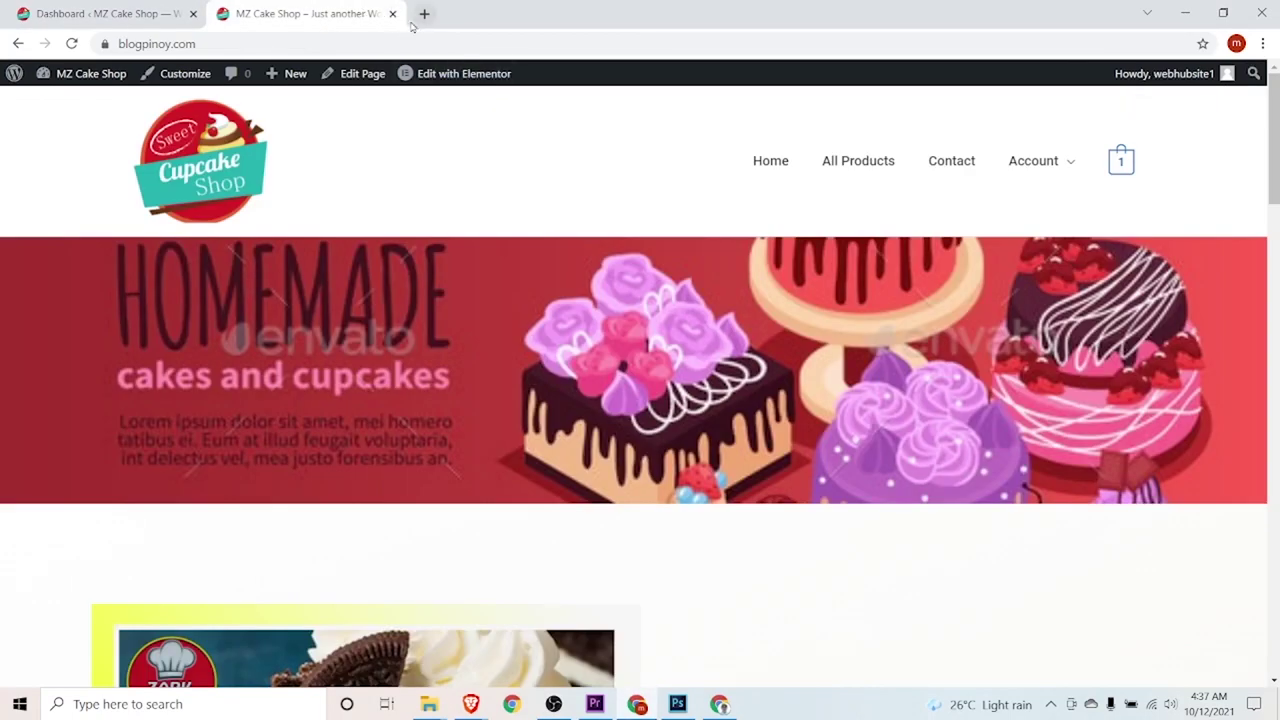
{"action": "left_click", "coordinate": [392, 13]}
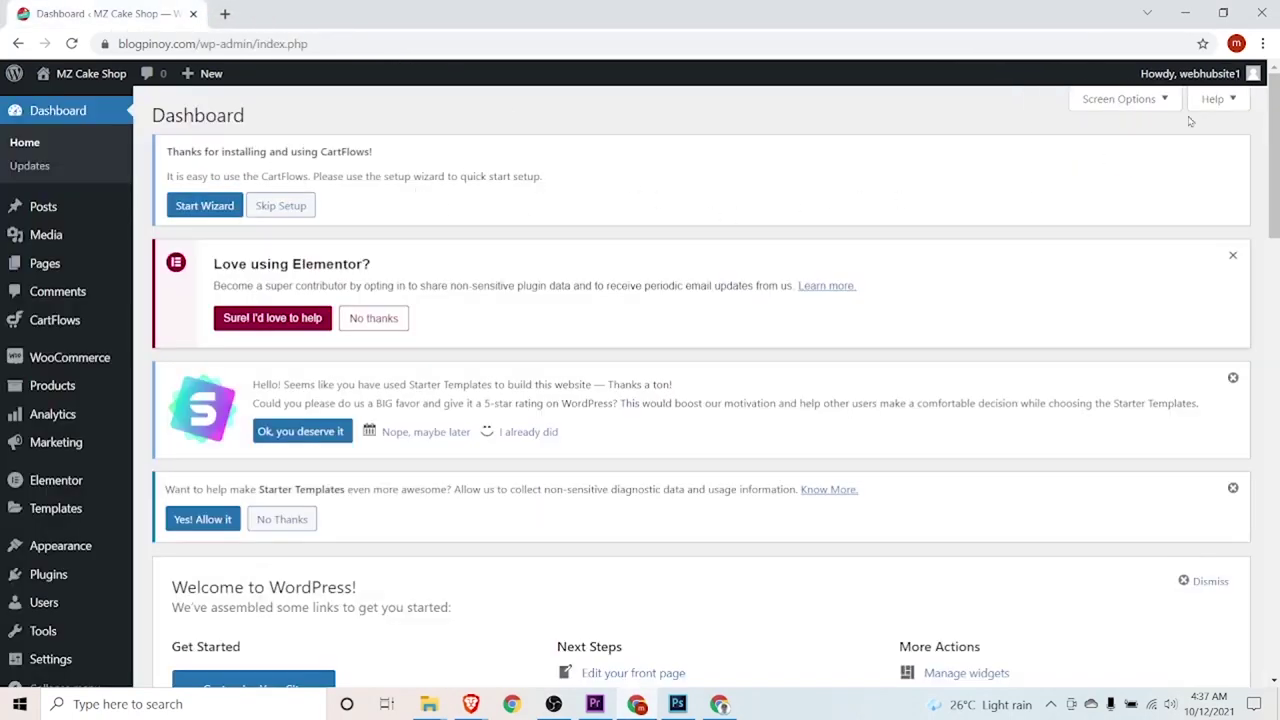
{"action": "mouse_move", "coordinate": [1240, 78]}
{"action": "left_click", "coordinate": [1150, 159]}
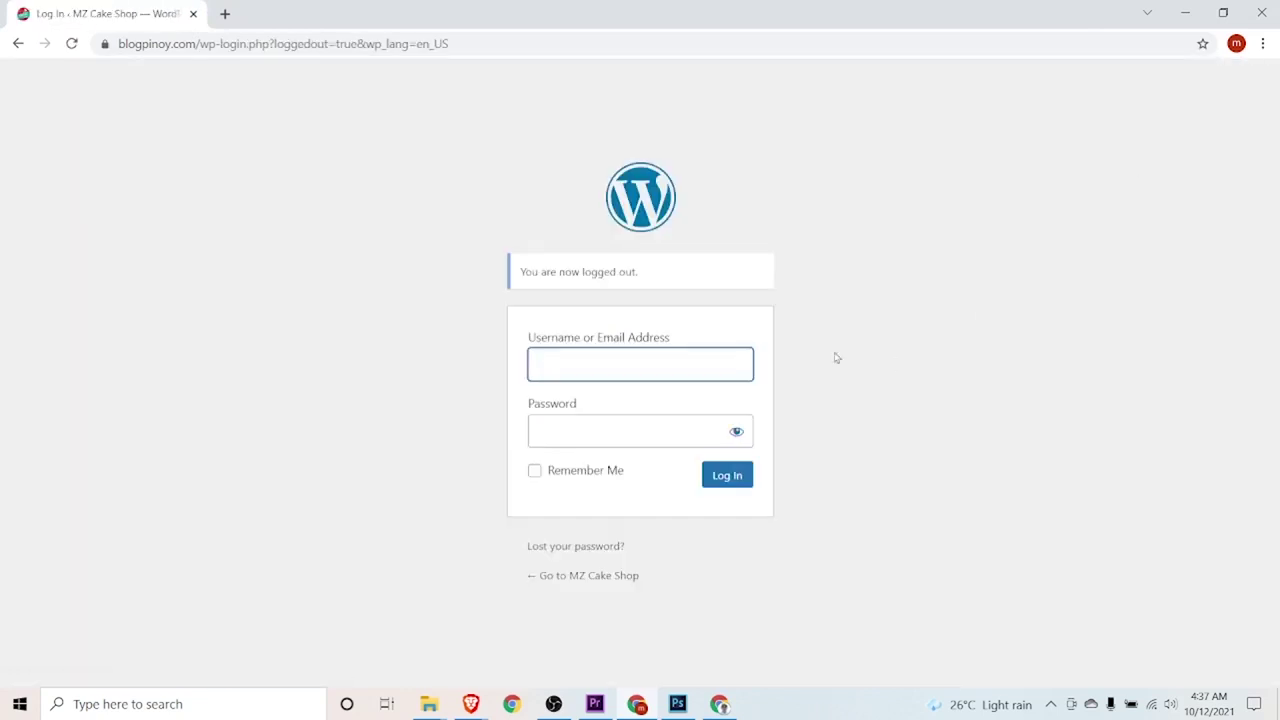
Step: Load the shop's homepage by removing the wp-login path from the address
{"action": "left_click", "coordinate": [245, 50]}
{"action": "left_click", "coordinate": [238, 46]}
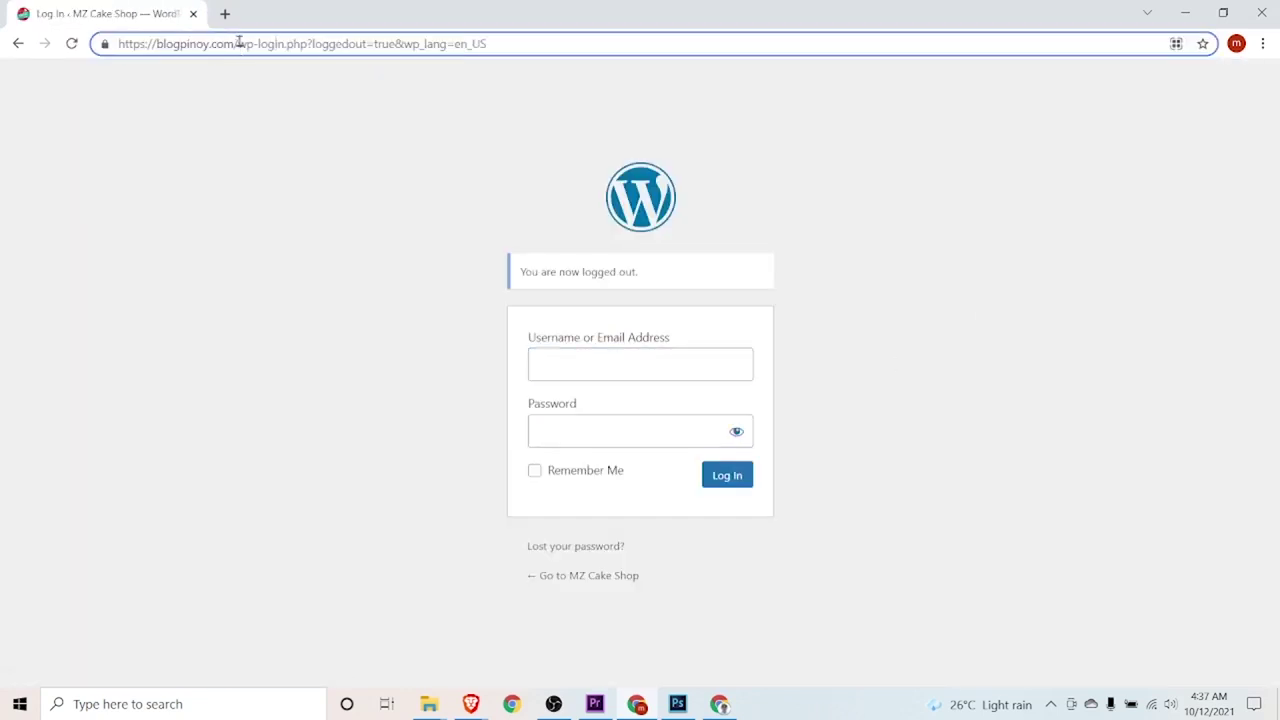
{"action": "left_click_drag", "start_coordinate": [238, 44], "coordinate": [620, 41]}
{"action": "key", "text": "BackSpace"}
{"action": "key", "text": "Return"}
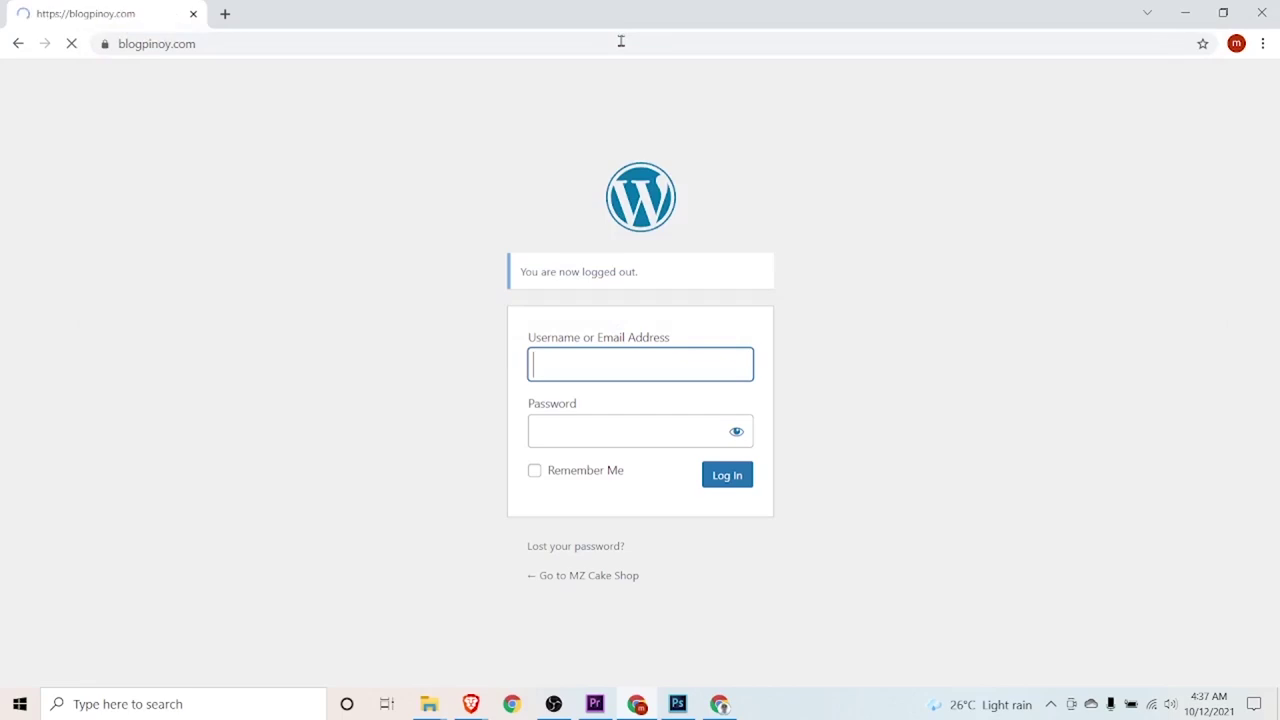
{"action": "scroll", "coordinate": [706, 190], "scroll_direction": "down", "scroll_amount": 9}
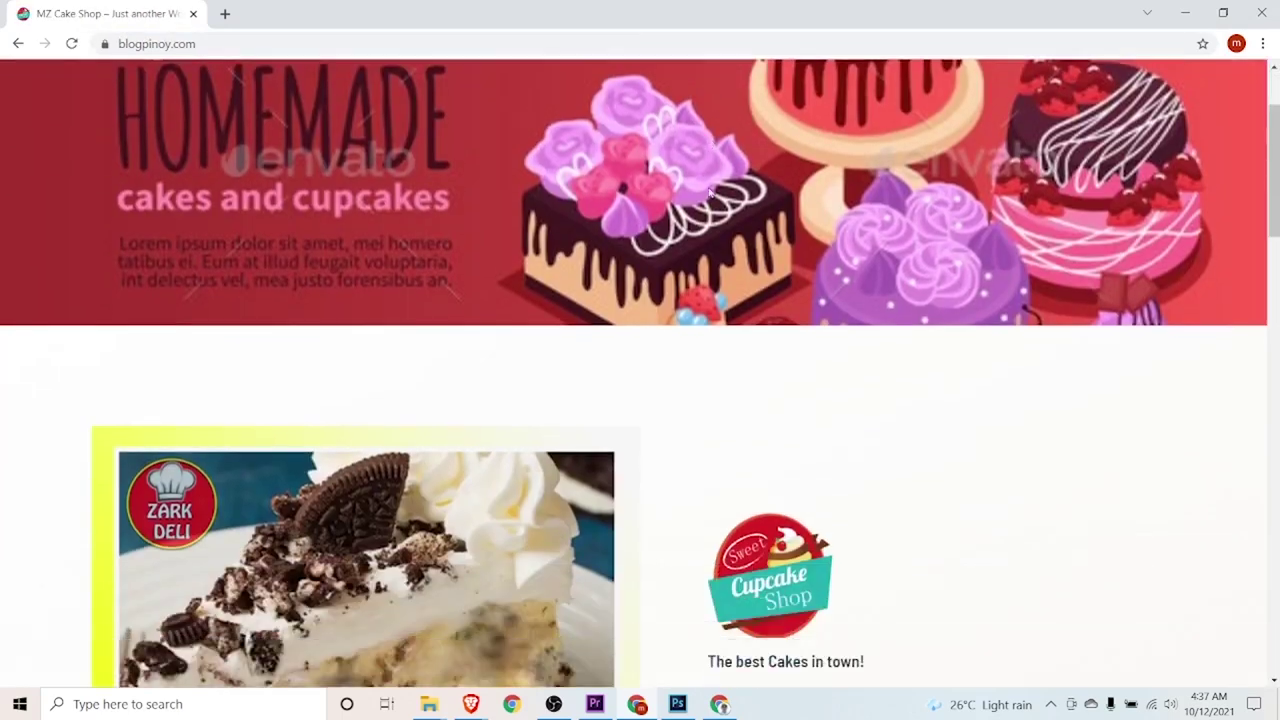
{"action": "scroll", "coordinate": [708, 377], "scroll_direction": "up", "scroll_amount": 5}
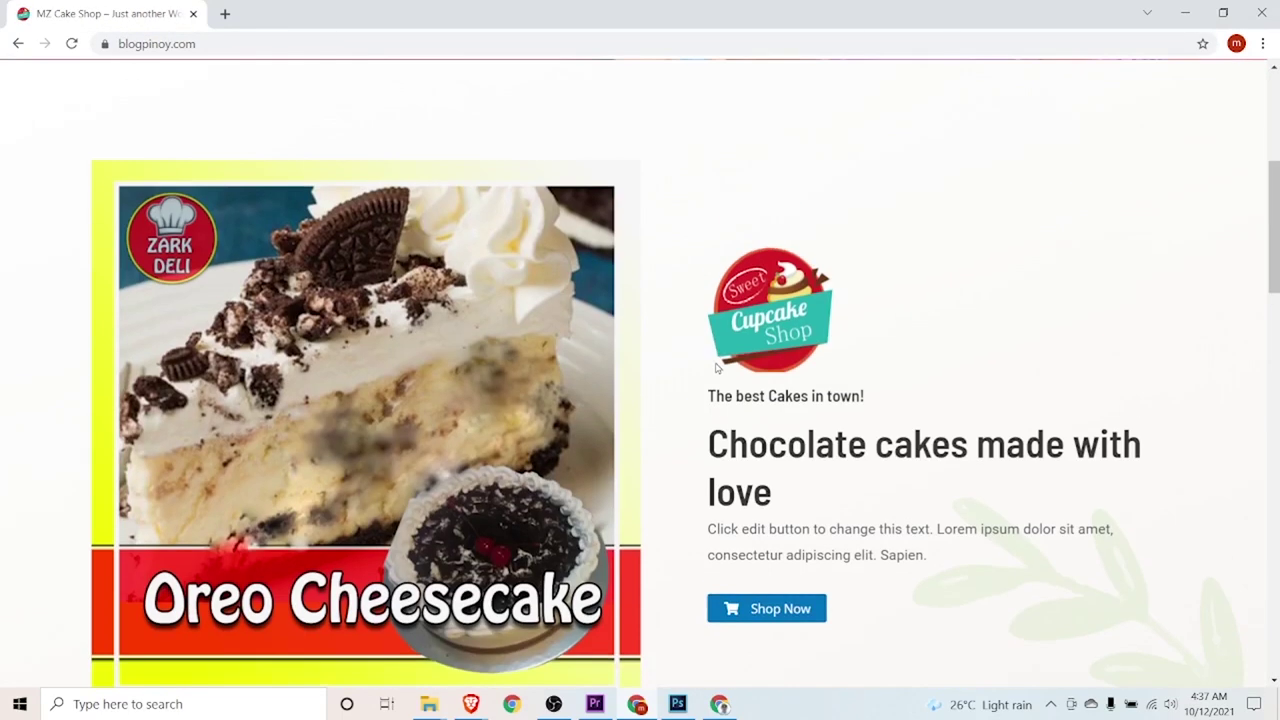
{"action": "scroll", "coordinate": [757, 380], "scroll_direction": "down", "scroll_amount": 2}
Step: Visit the Shop page listing 6 products, then return to the homepage
{"action": "left_click", "coordinate": [783, 366]}
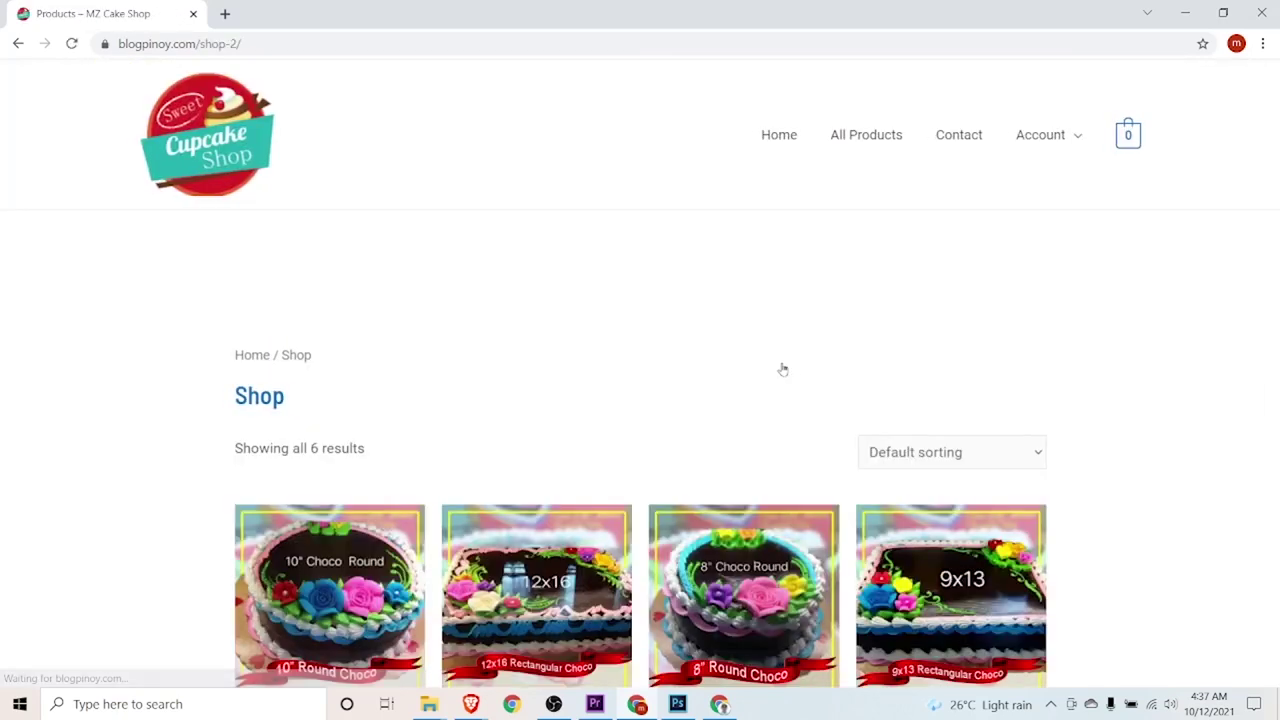
{"action": "scroll", "coordinate": [783, 314], "scroll_direction": "down", "scroll_amount": 10}
{"action": "scroll", "coordinate": [731, 300], "scroll_direction": "up", "scroll_amount": 10}
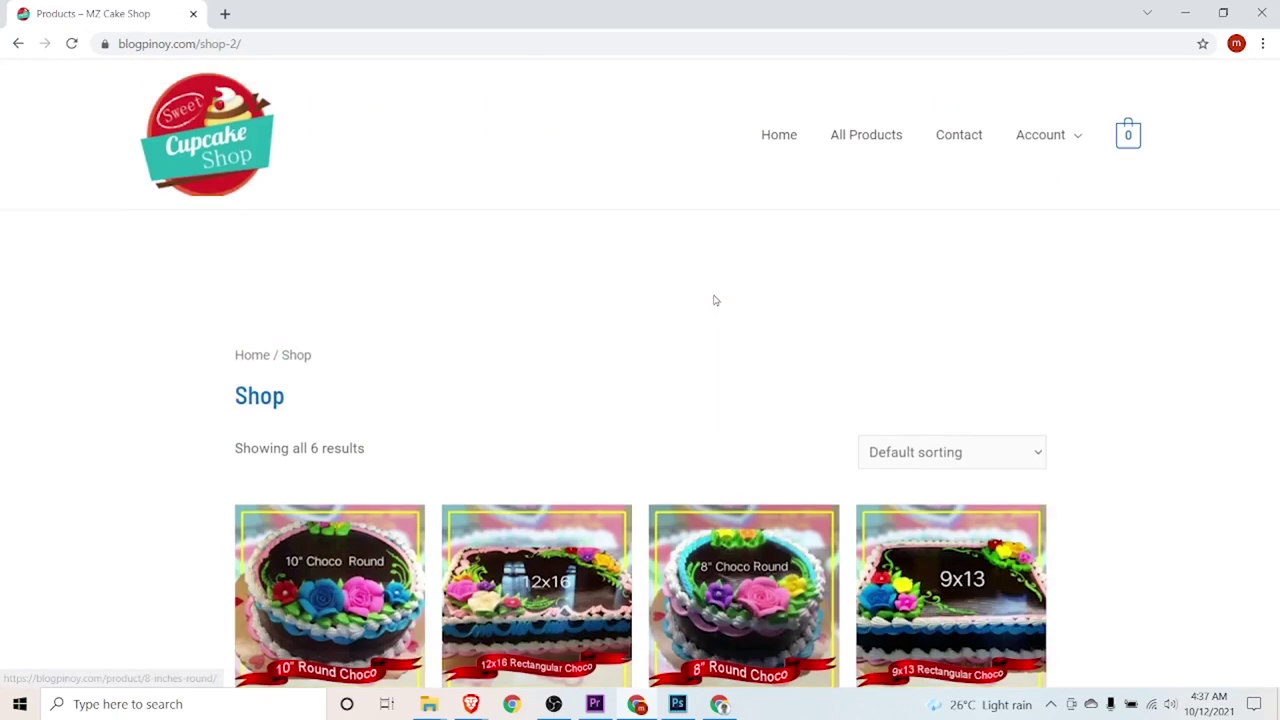
{"action": "left_click", "coordinate": [776, 134]}
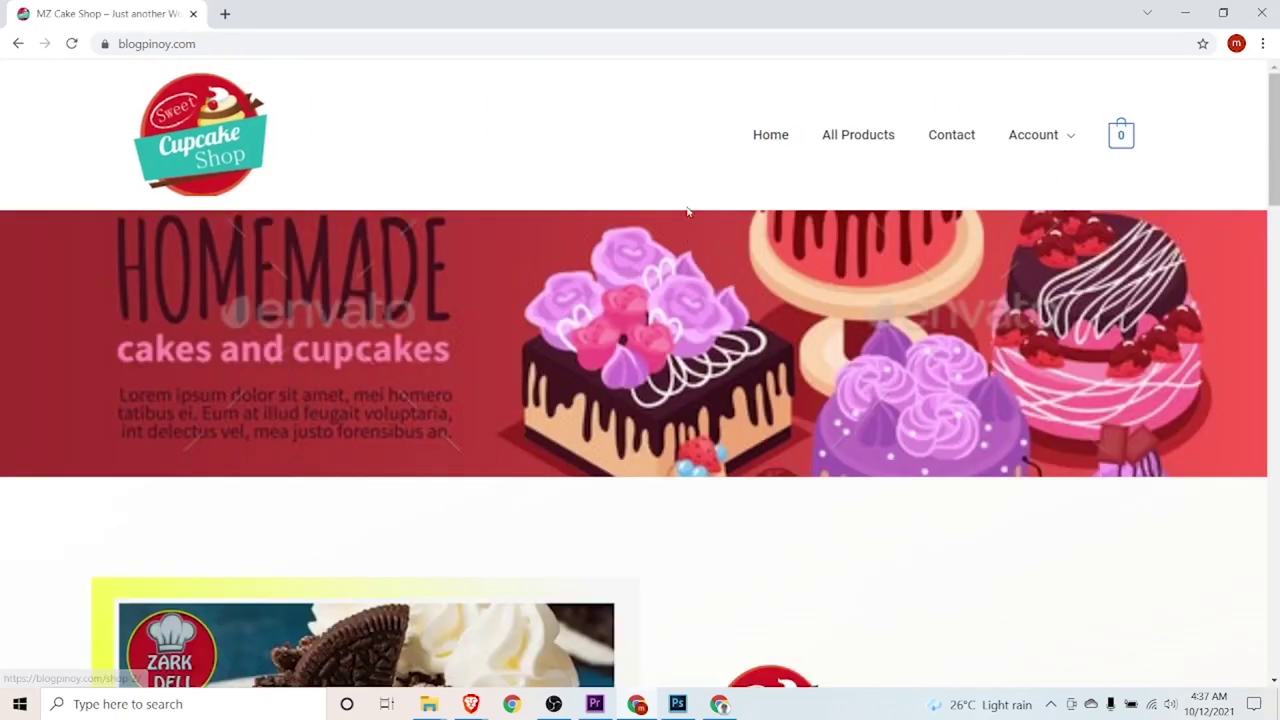
Step: Open the Medium Heart cake's product page from the shop listing
{"action": "left_click", "coordinate": [858, 134]}
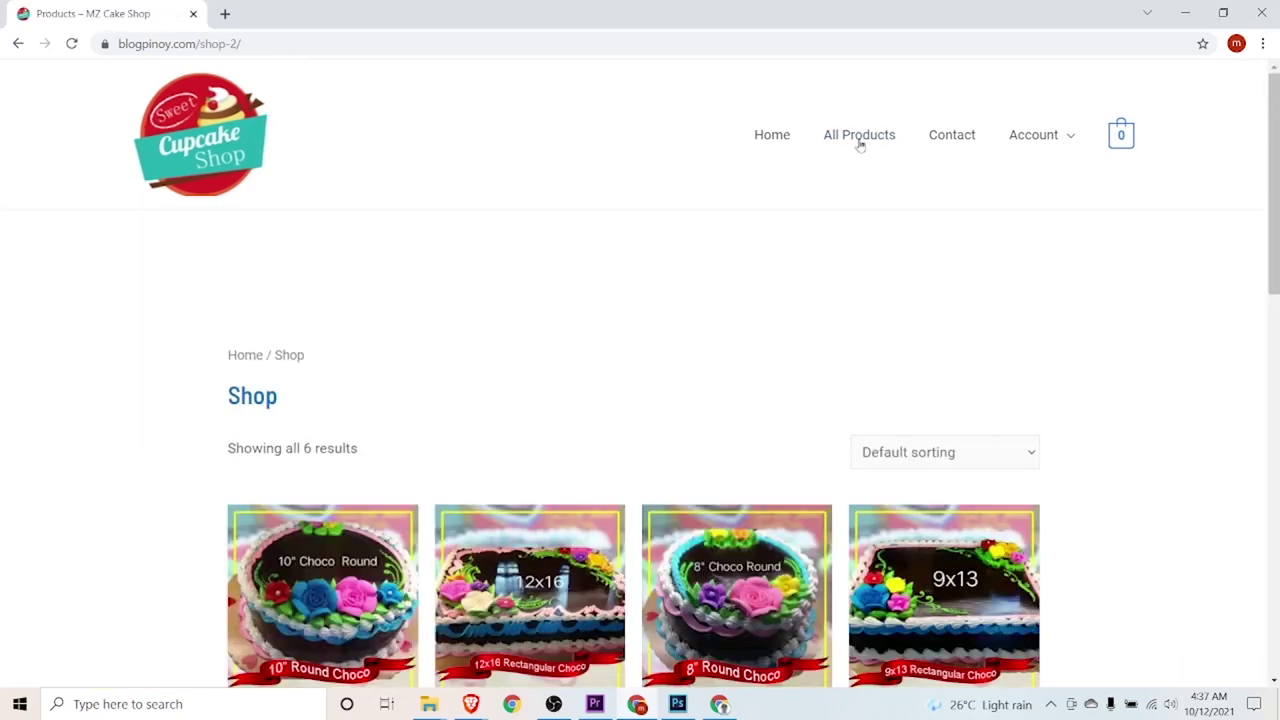
{"action": "scroll", "coordinate": [858, 146], "scroll_direction": "down", "scroll_amount": 3}
{"action": "scroll", "coordinate": [457, 214], "scroll_direction": "down", "scroll_amount": 3}
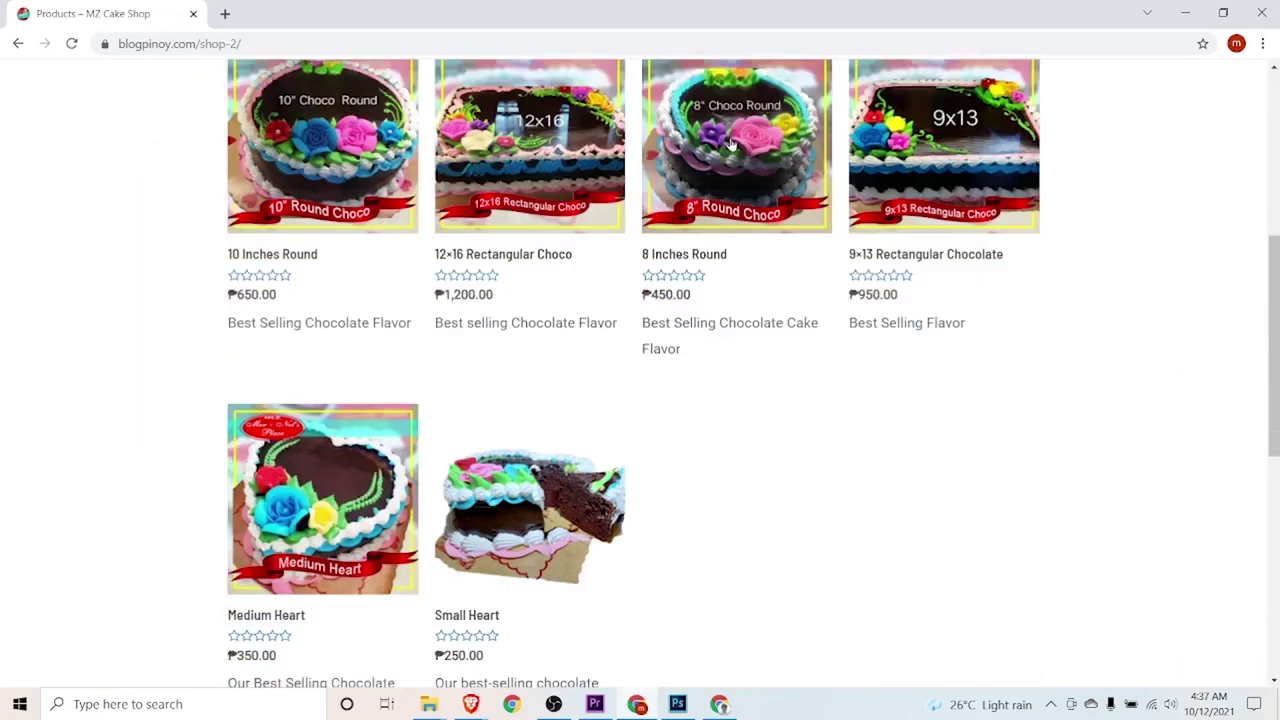
{"action": "left_click", "coordinate": [299, 476]}
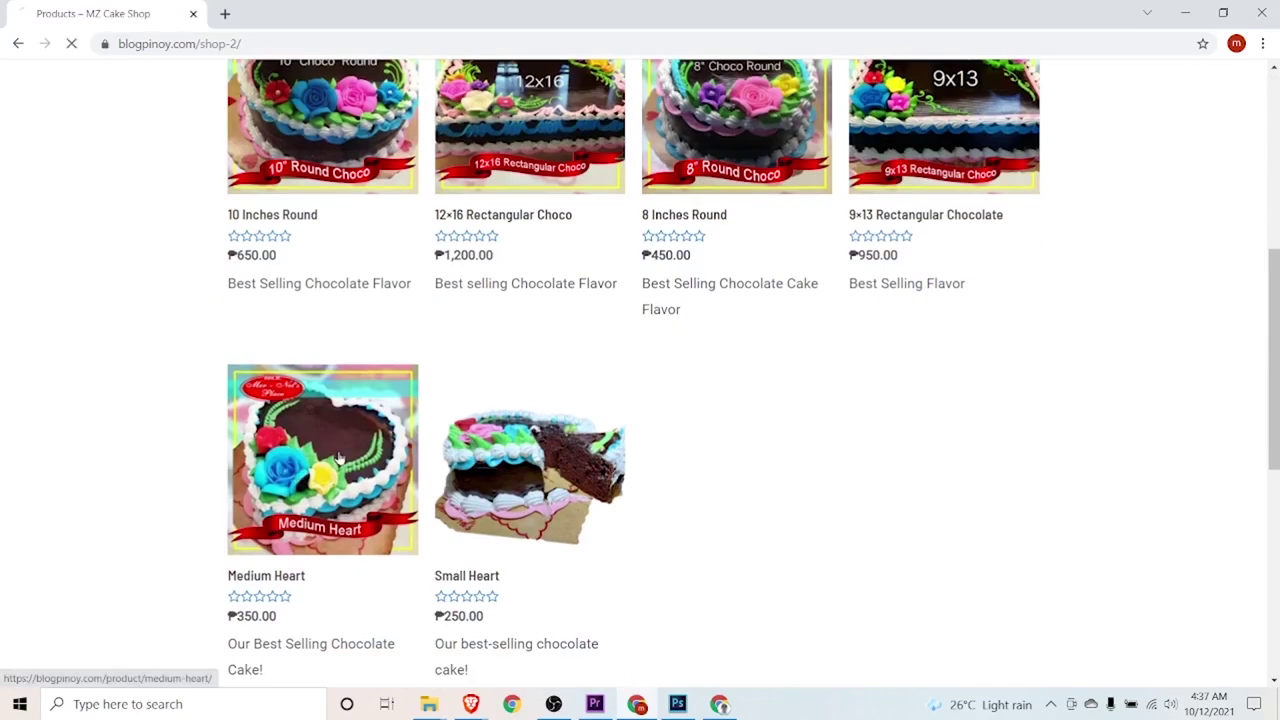
{"action": "scroll", "coordinate": [840, 373], "scroll_direction": "down", "scroll_amount": 1}
{"action": "scroll", "coordinate": [840, 373], "scroll_direction": "down", "scroll_amount": 2}
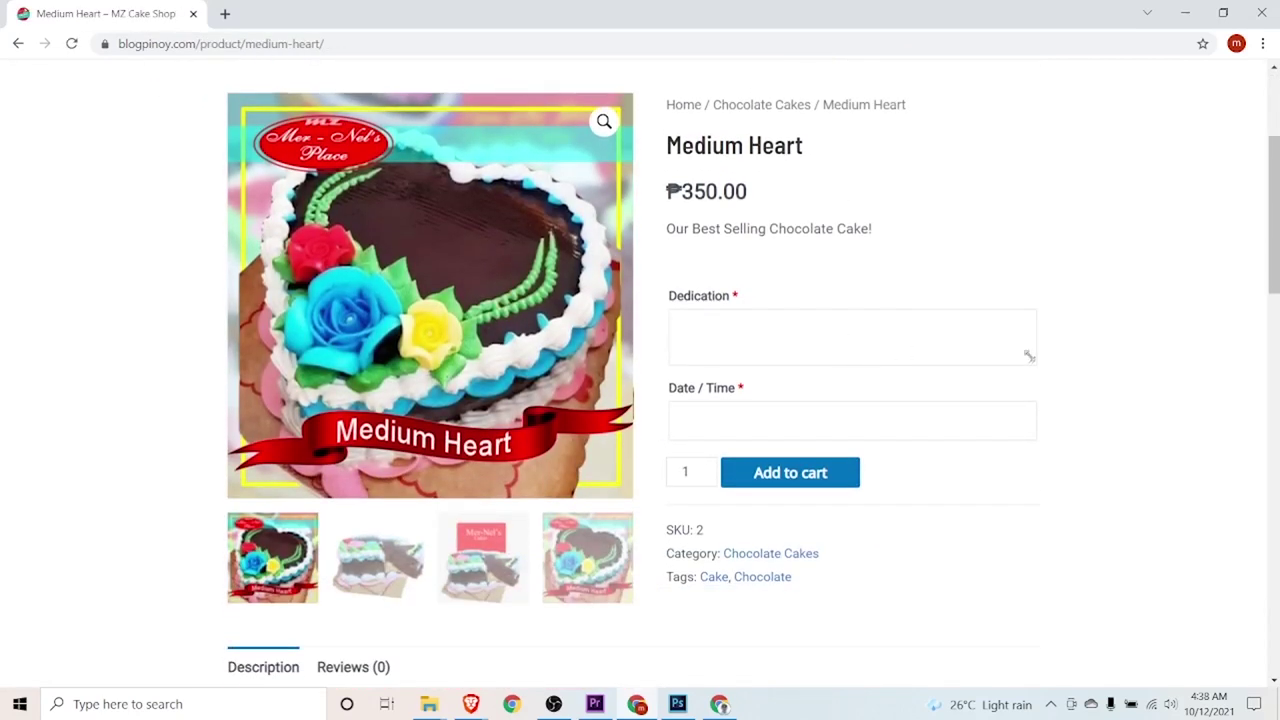
Step: Enter dedication 'Happy Birthday To you / From: Me' and Date / Time 'october 31 / 01:00pm'
{"action": "left_click", "coordinate": [796, 331]}
{"action": "type", "text": "Happy Birthday To"}
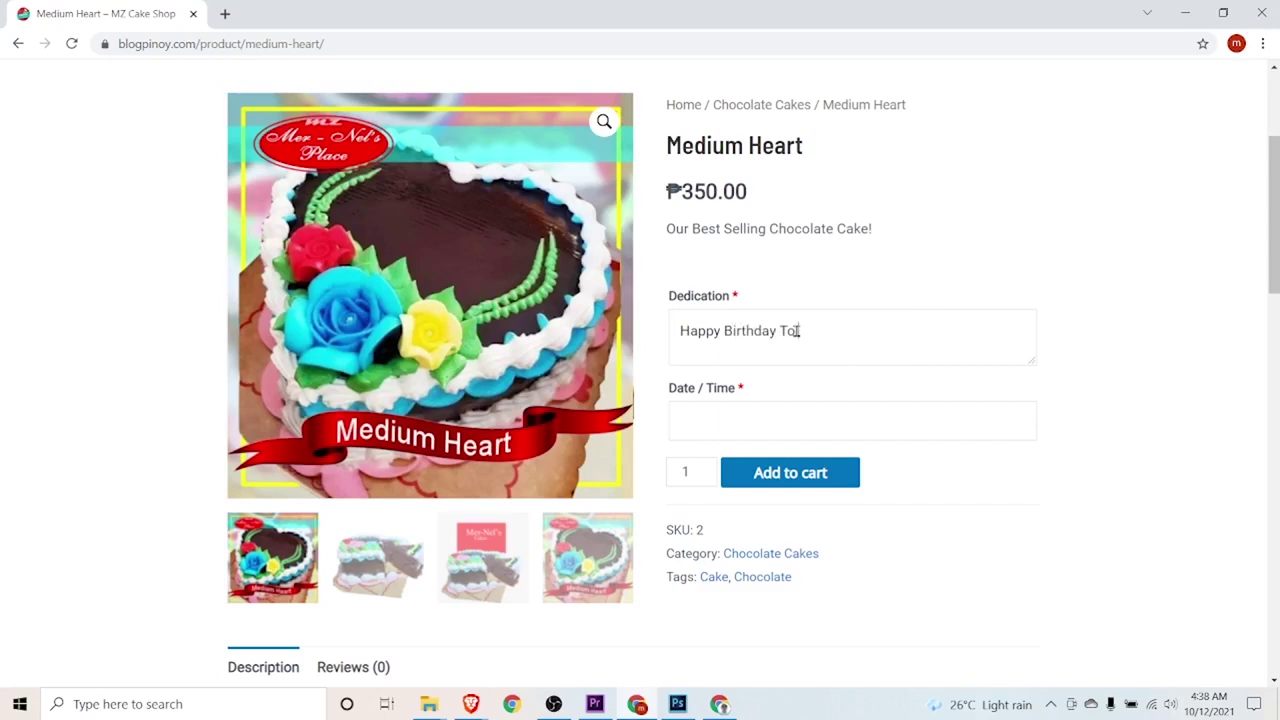
{"action": "type", "text": " you"}
{"action": "key", "text": "Return"}
{"action": "type", "text": "From"}
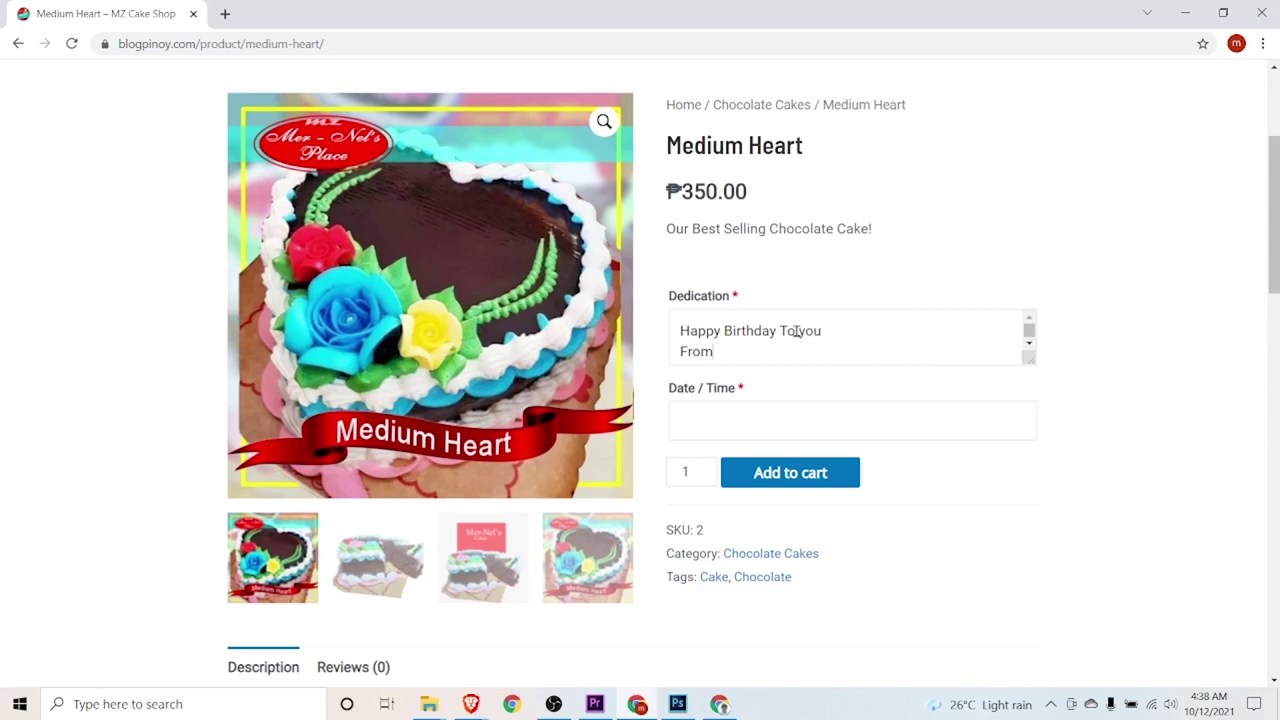
{"action": "type", "text": ": Me"}
{"action": "left_click", "coordinate": [731, 414]}
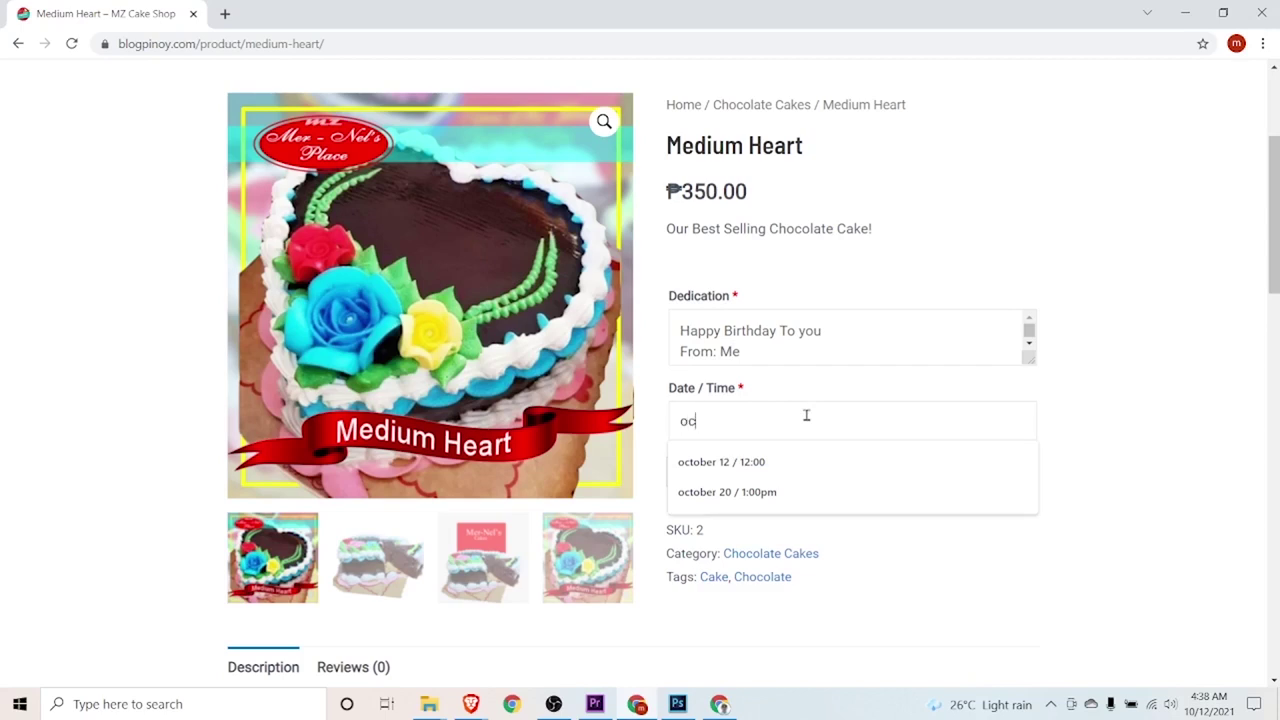
{"action": "type", "text": "octover"}
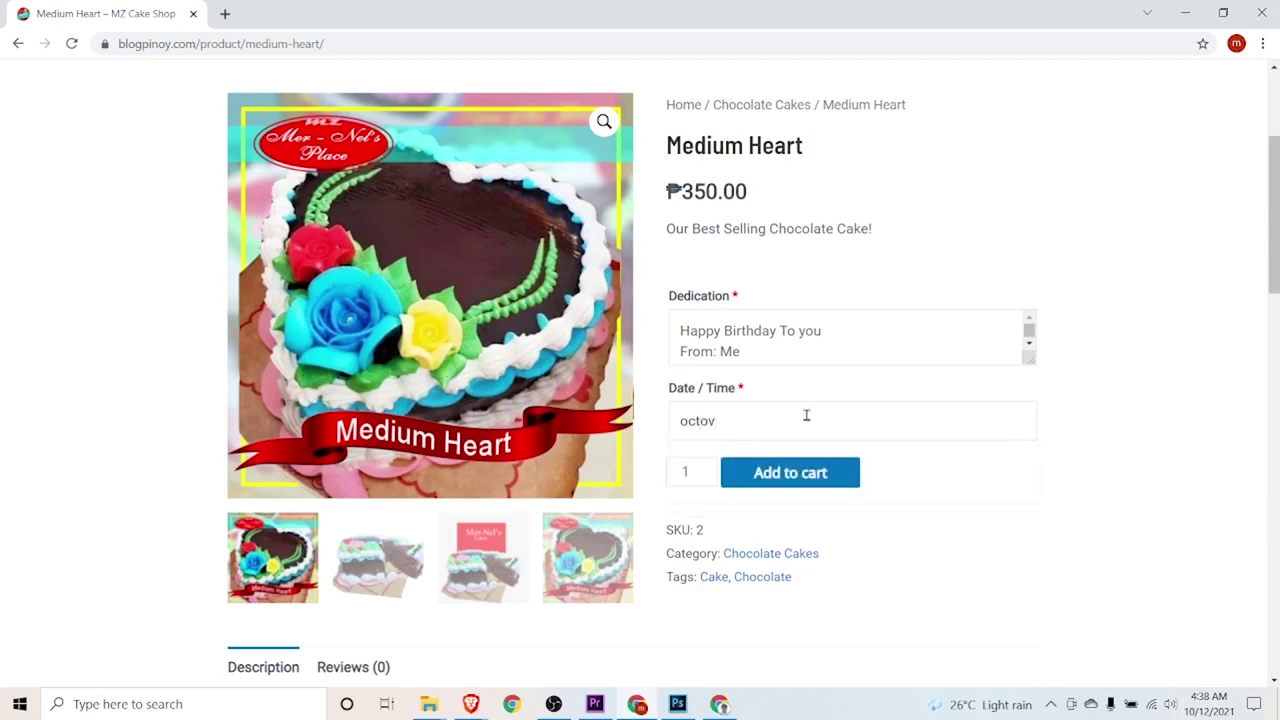
{"action": "key", "text": "BackSpace"}
{"action": "type", "text": "ber 31 / 01:0"}
{"action": "type", "text": "0pm"}
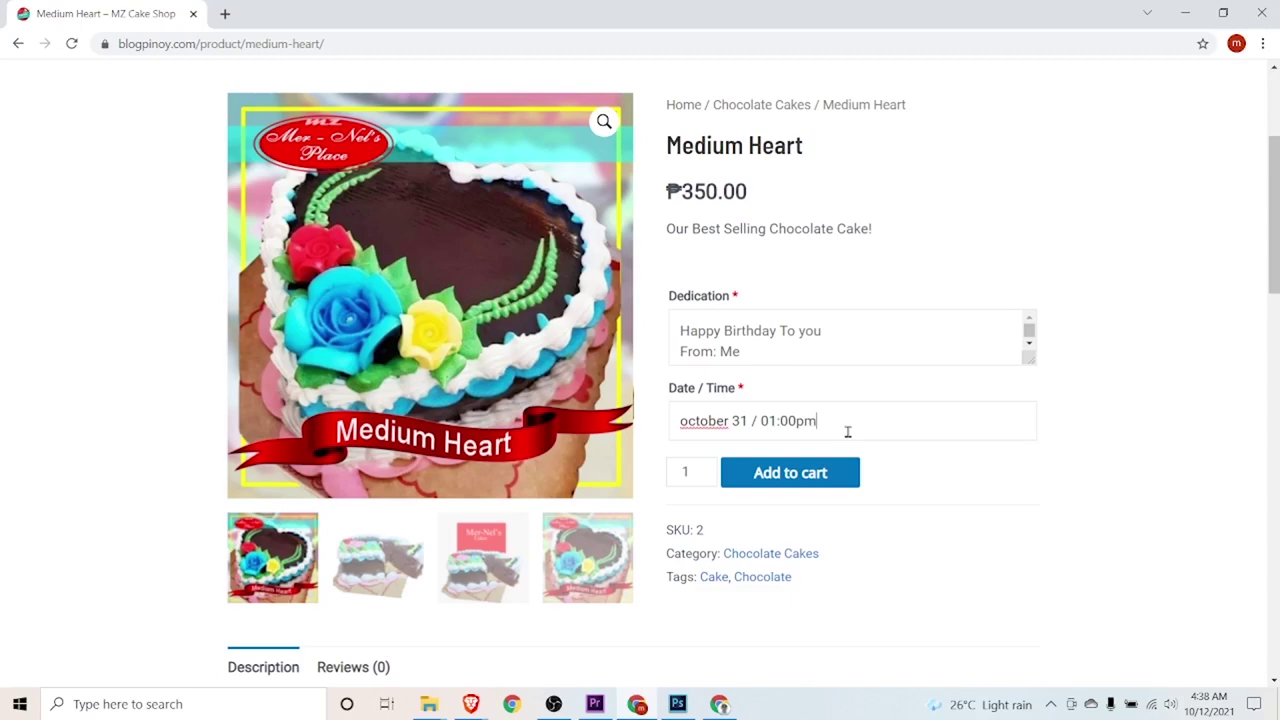
{"action": "scroll", "coordinate": [909, 523], "scroll_direction": "down", "scroll_amount": 3}
{"action": "scroll", "coordinate": [905, 480], "scroll_direction": "up", "scroll_amount": 2}
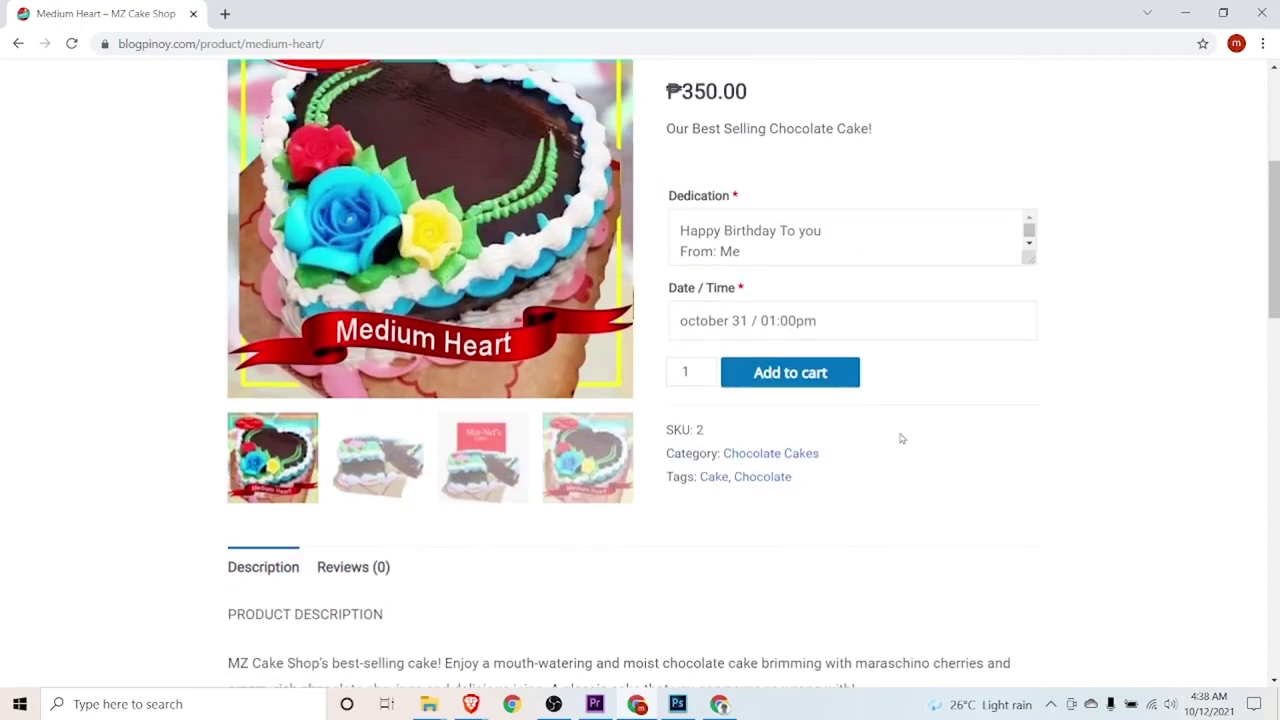
Step: Add the Medium Heart cake (₱350.00) to the cart and proceed to checkout
{"action": "left_click", "coordinate": [822, 388]}
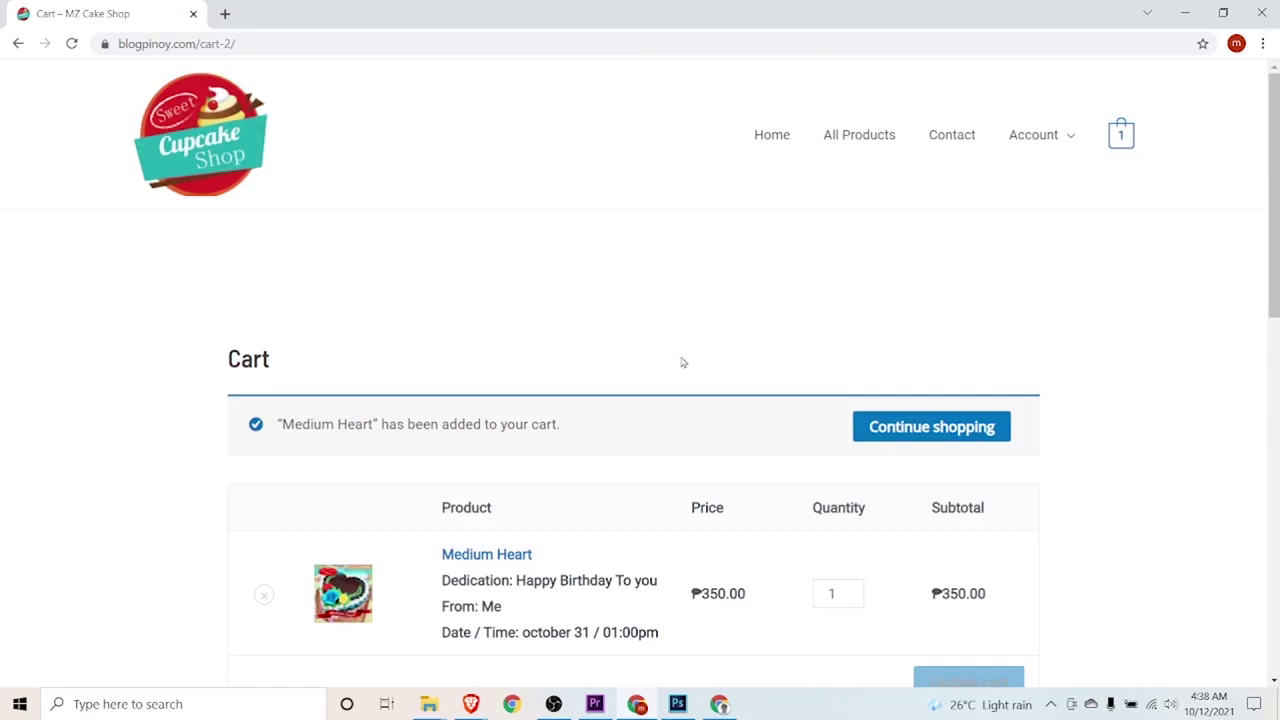
{"action": "scroll", "coordinate": [683, 362], "scroll_direction": "down", "scroll_amount": 2}
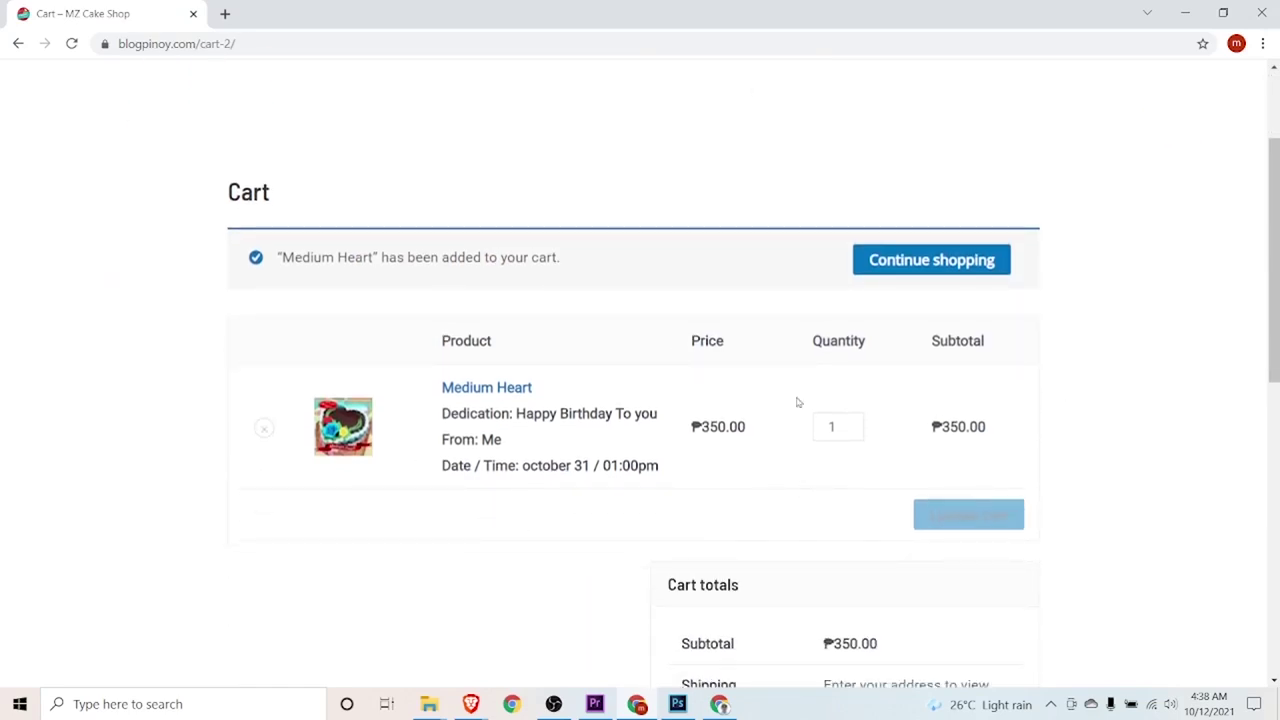
{"action": "scroll", "coordinate": [1091, 371], "scroll_direction": "down", "scroll_amount": 3}
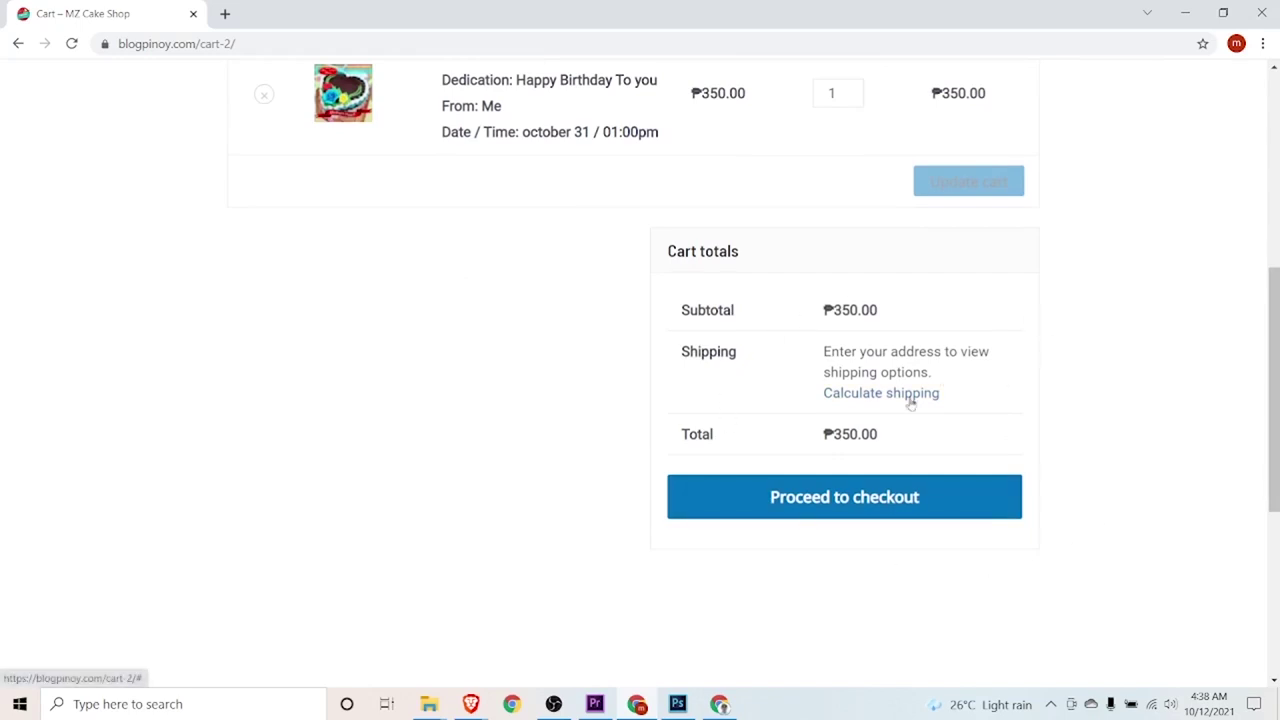
{"action": "left_click", "coordinate": [911, 401]}
{"action": "left_click", "coordinate": [911, 395]}
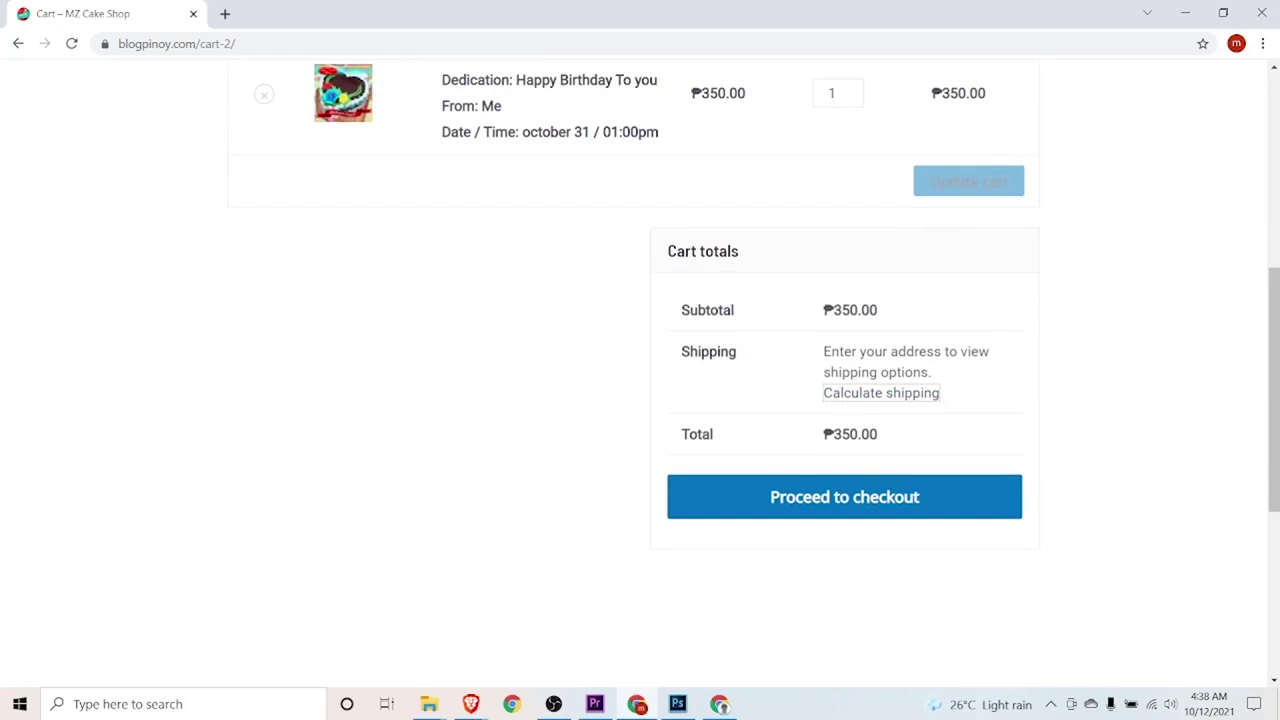
{"action": "left_click", "coordinate": [887, 505]}
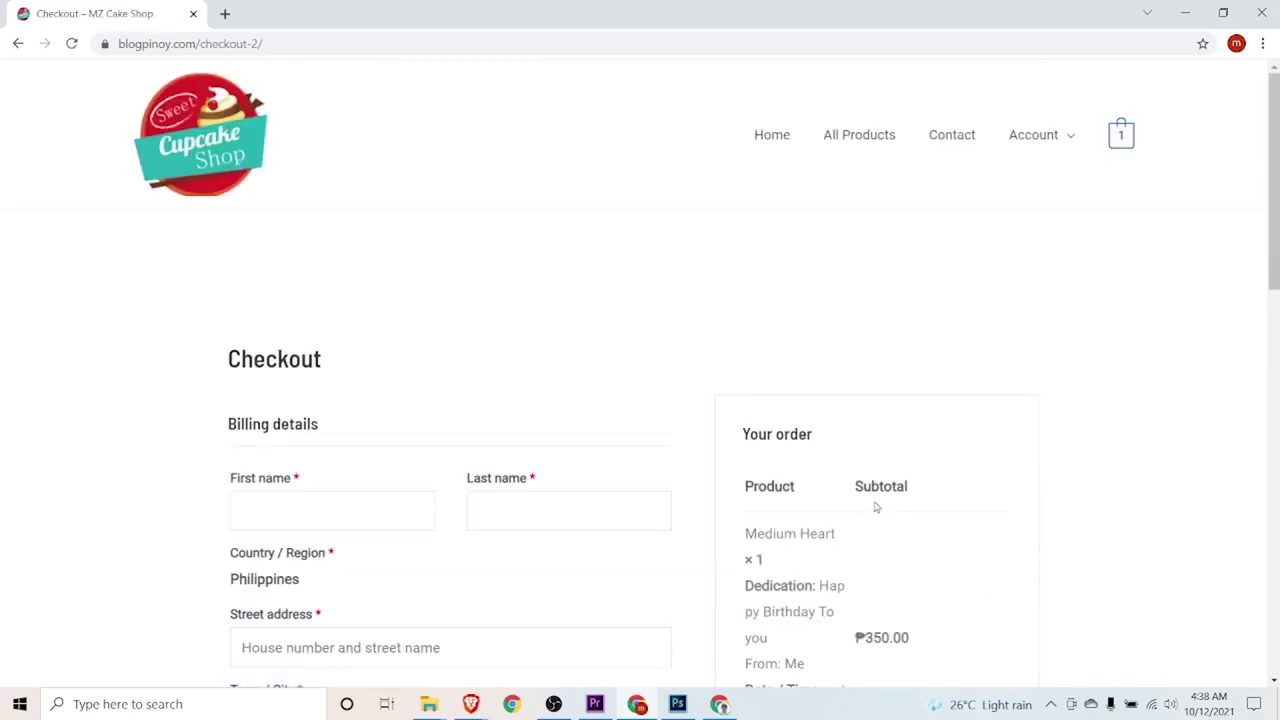
Step: Enter the buyer's first and last name, street address and town/city in Billing details
{"action": "scroll", "coordinate": [495, 496], "scroll_direction": "down", "scroll_amount": 3}
{"action": "scroll", "coordinate": [492, 495], "scroll_direction": "down", "scroll_amount": 1}
{"action": "left_click", "coordinate": [356, 105]}
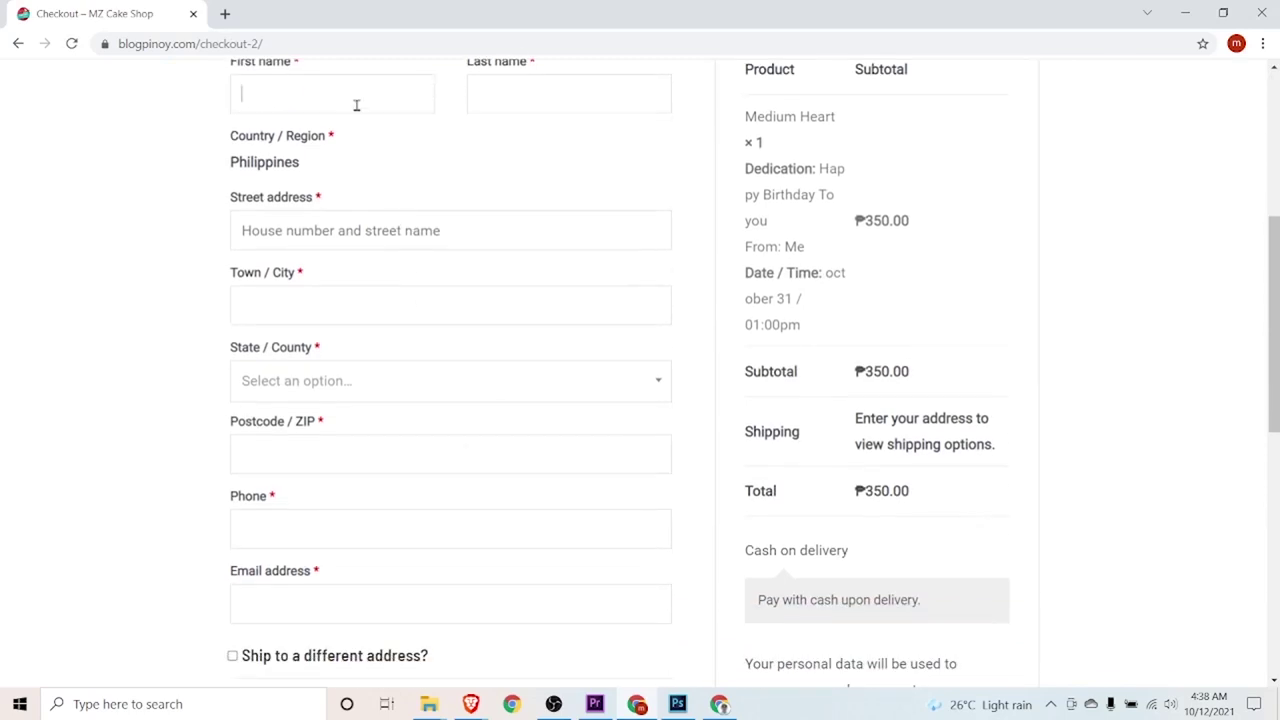
{"action": "key", "text": "Tab"}
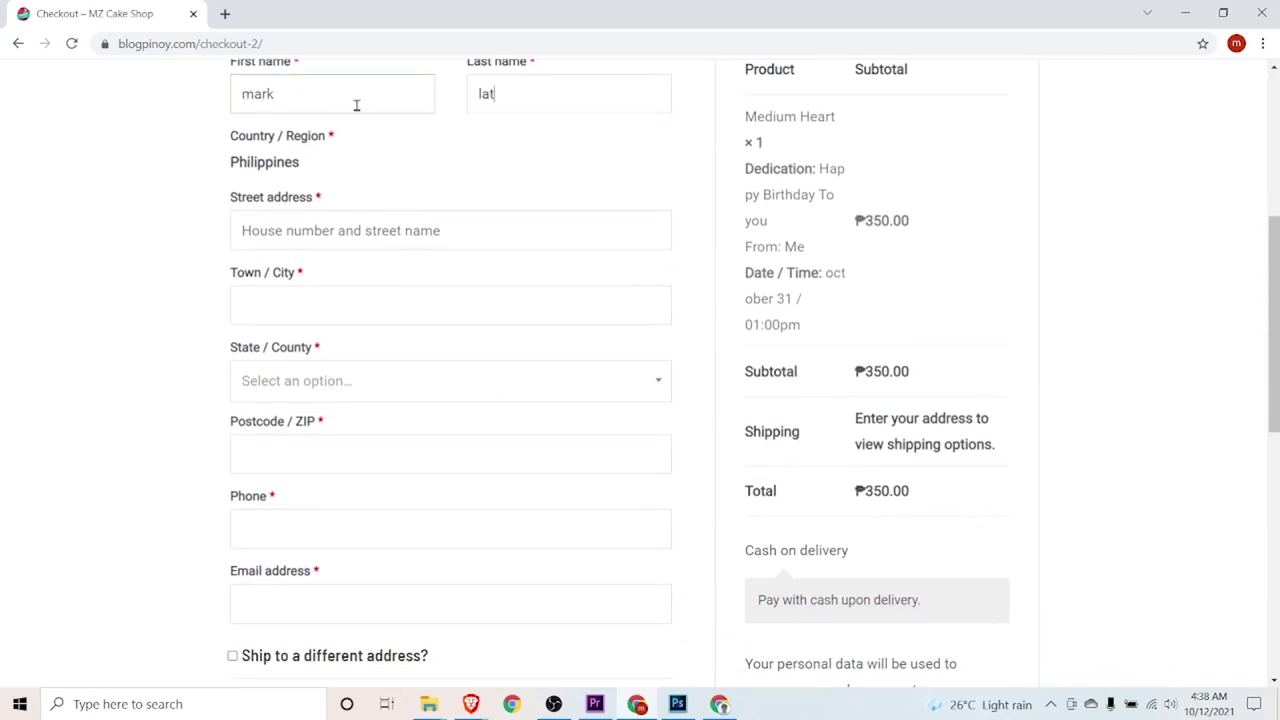
{"action": "left_click", "coordinate": [320, 231]}
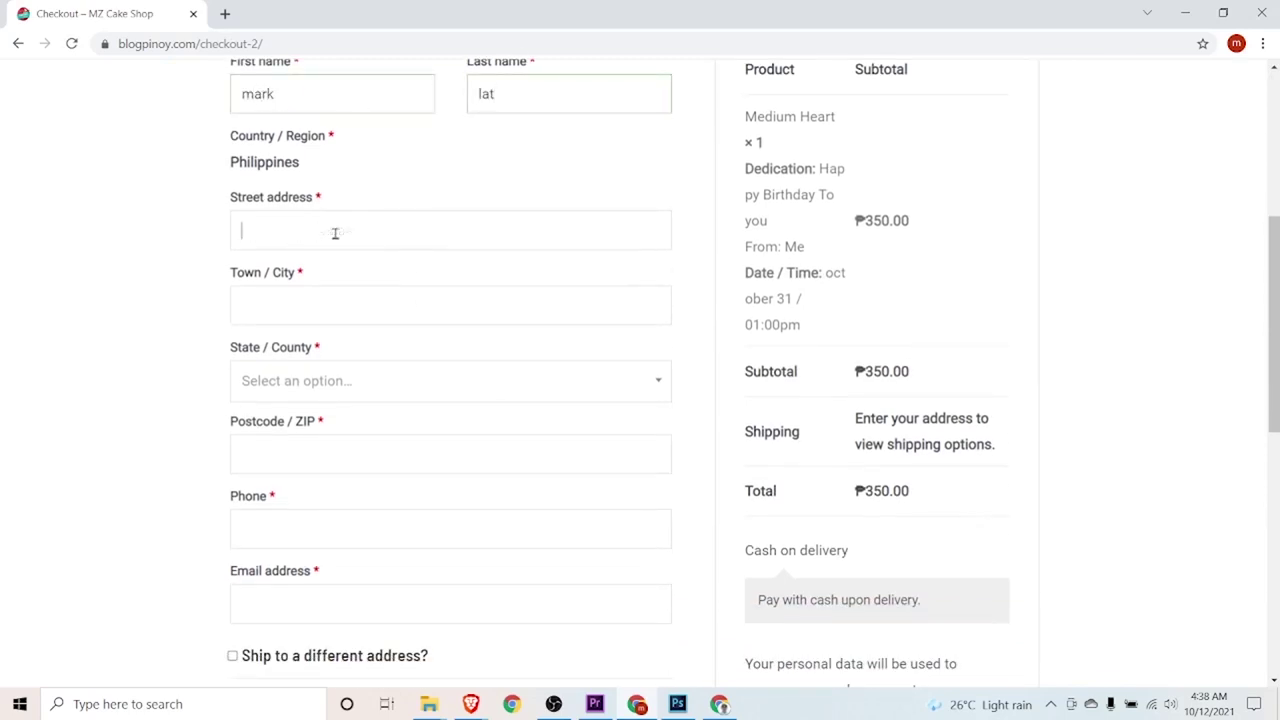
{"action": "type", "text": "ma"}
{"action": "key", "text": "BackSpace"}
{"action": "key", "text": "BackSpace"}
{"action": "left_click", "coordinate": [318, 306]}
{"action": "type", "text": "b"}
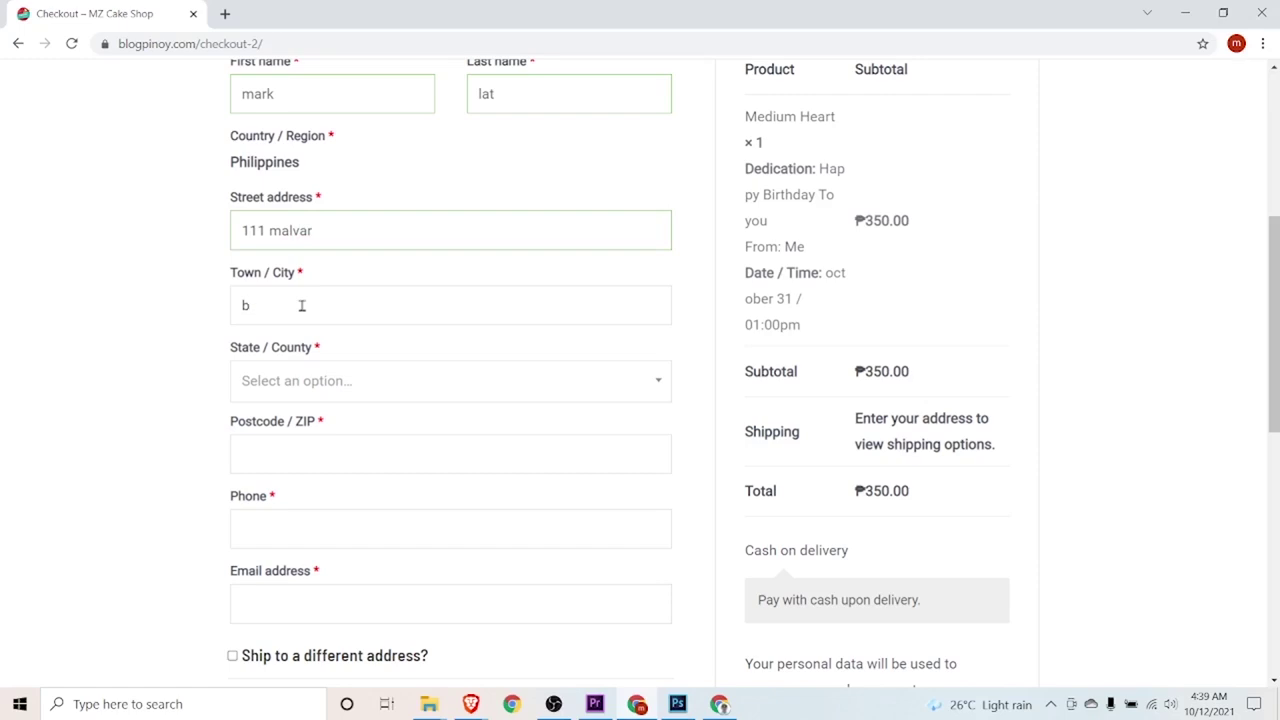
{"action": "type", "text": "aamalavr"}
Step: Choose the buyer's province in the State dropdown using its search filter
{"action": "left_click", "coordinate": [305, 378]}
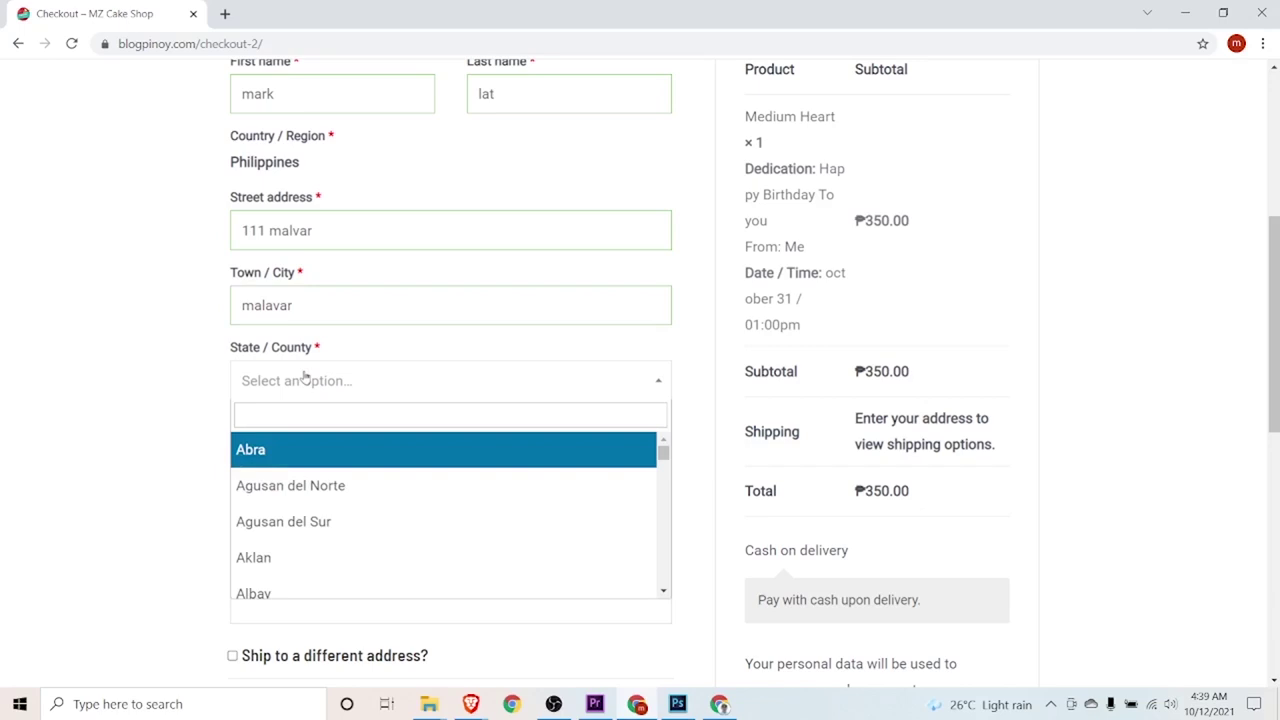
{"action": "left_click", "coordinate": [274, 407]}
{"action": "type", "text": "ph"}
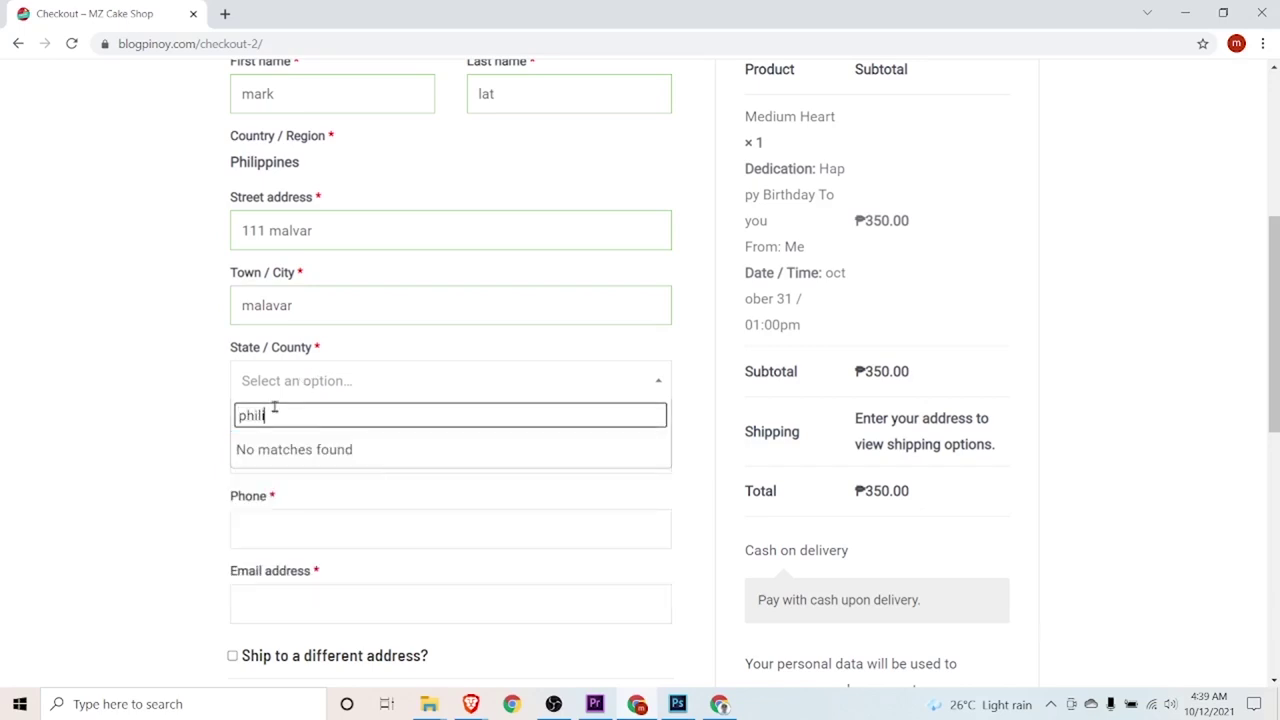
{"action": "type", "text": "il"}
{"action": "key", "text": "BackSpace"}
{"action": "key", "text": "BackSpace"}
{"action": "key", "text": "BackSpace"}
{"action": "key", "text": "BackSpace"}
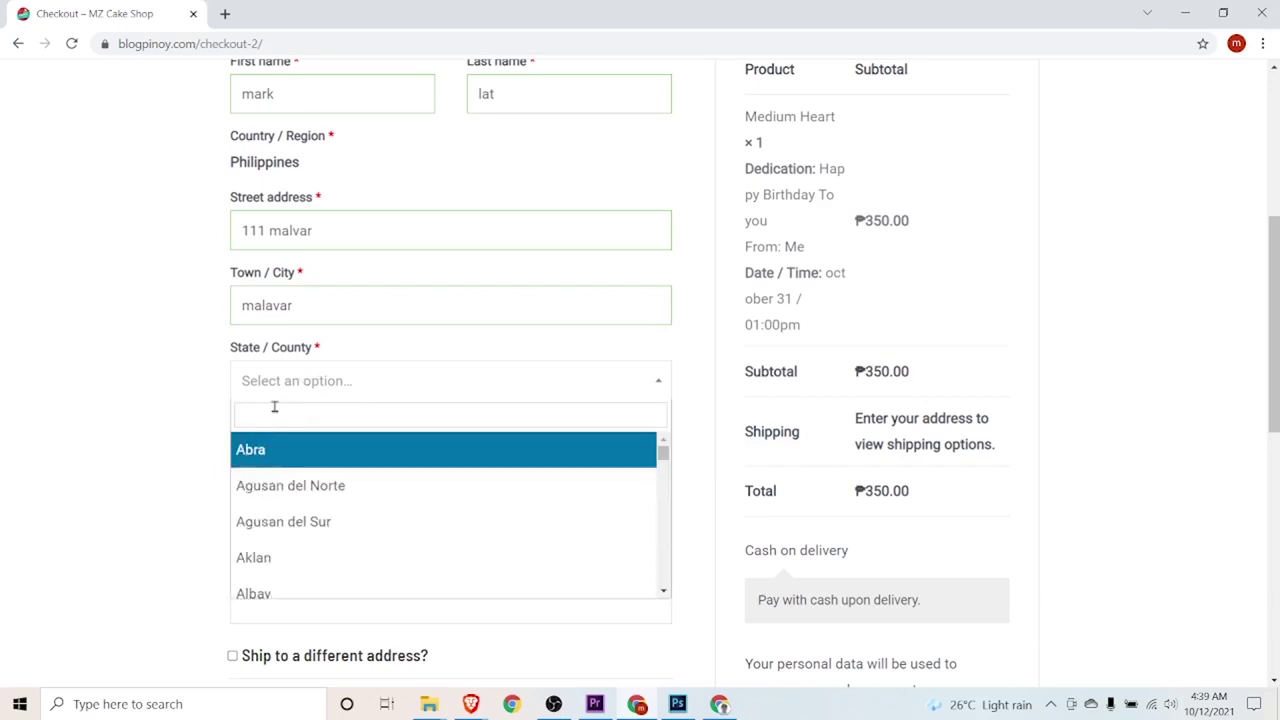
{"action": "type", "text": "ph"}
{"action": "key", "text": "BackSpace"}
{"action": "key", "text": "BackSpace"}
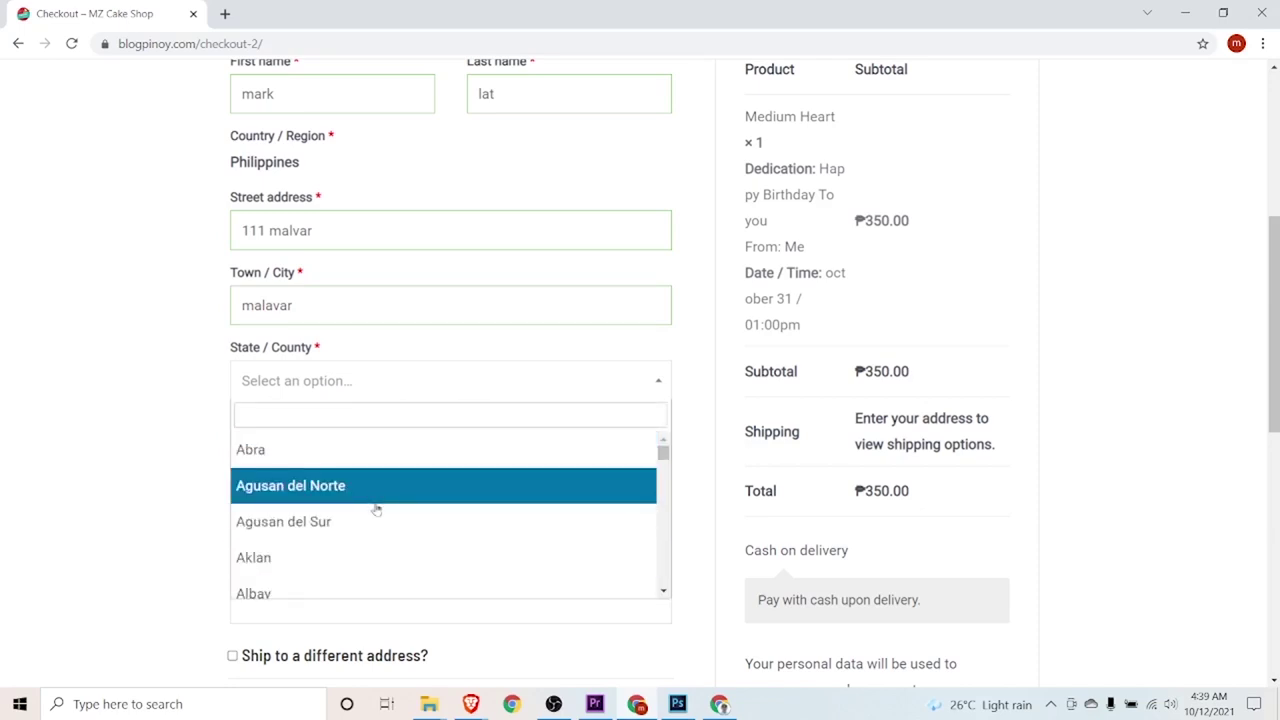
{"action": "type", "text": "bata"}
{"action": "left_click", "coordinate": [340, 532]}
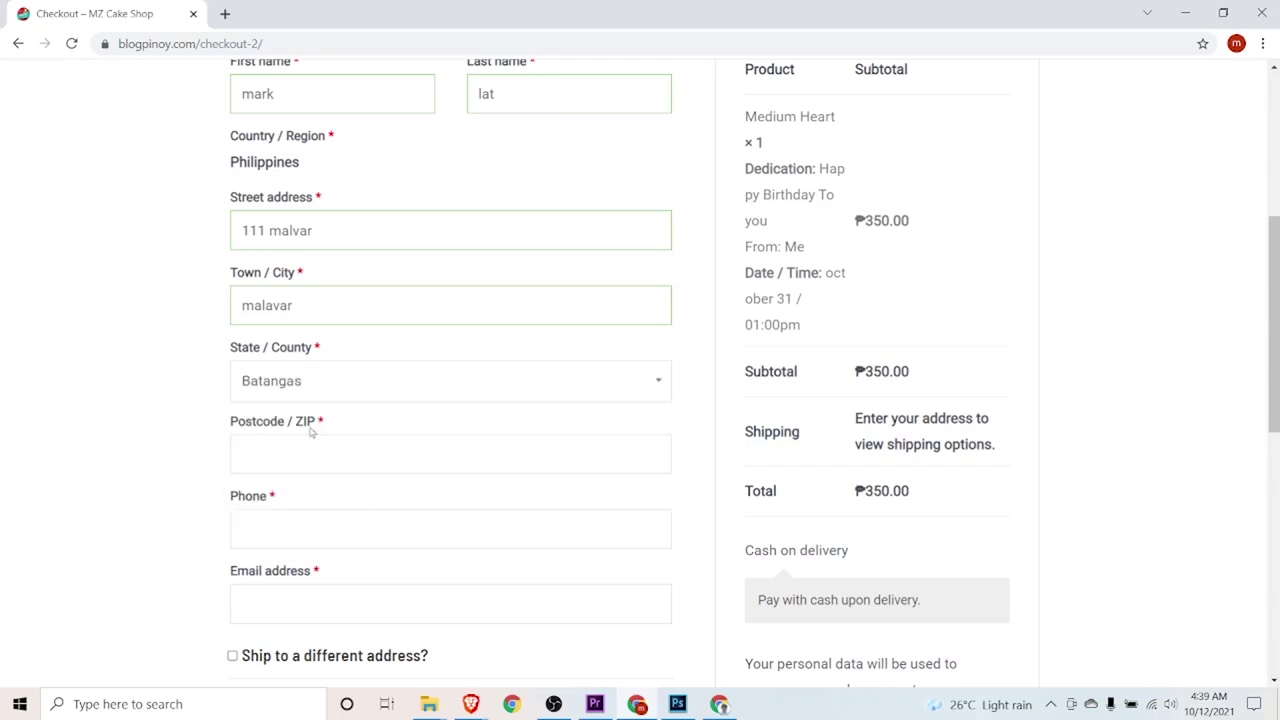
Step: Enter the buyer's postcode, phone number and e-mail address
{"action": "left_click", "coordinate": [322, 456]}
{"action": "type", "text": "4233"}
{"action": "left_click", "coordinate": [275, 528]}
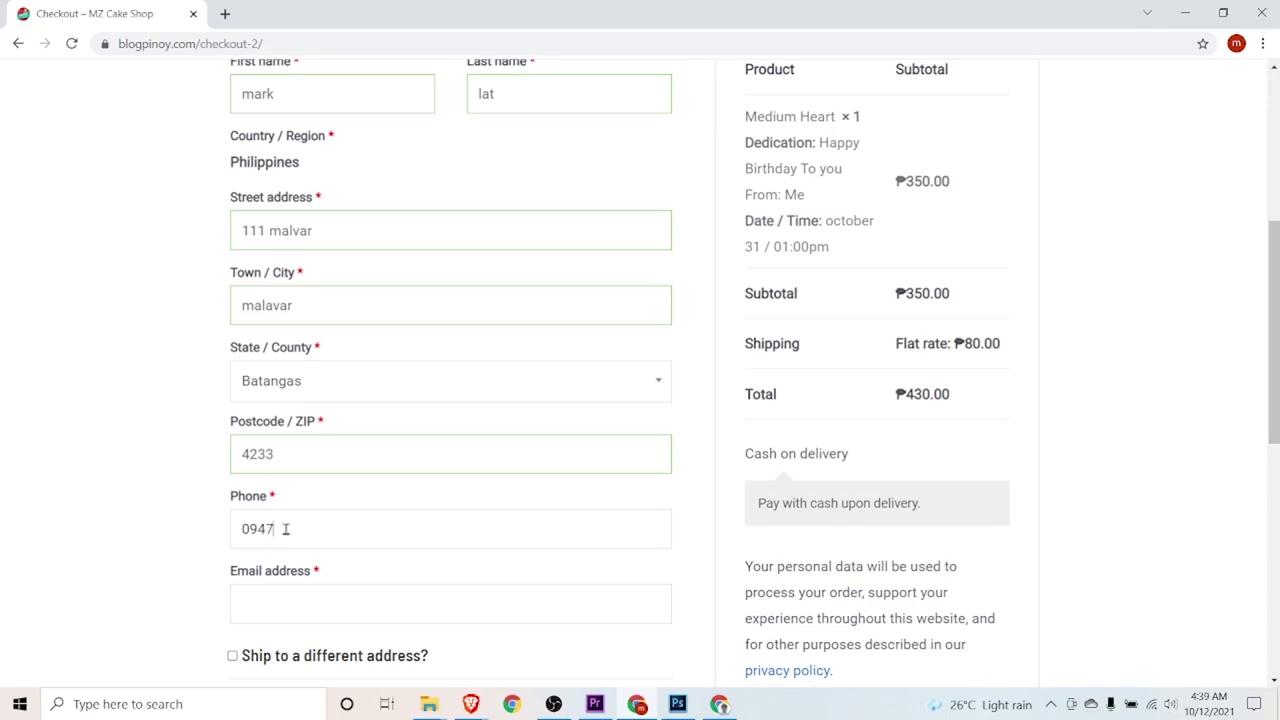
{"action": "scroll", "coordinate": [340, 560], "scroll_direction": "down", "scroll_amount": 1}
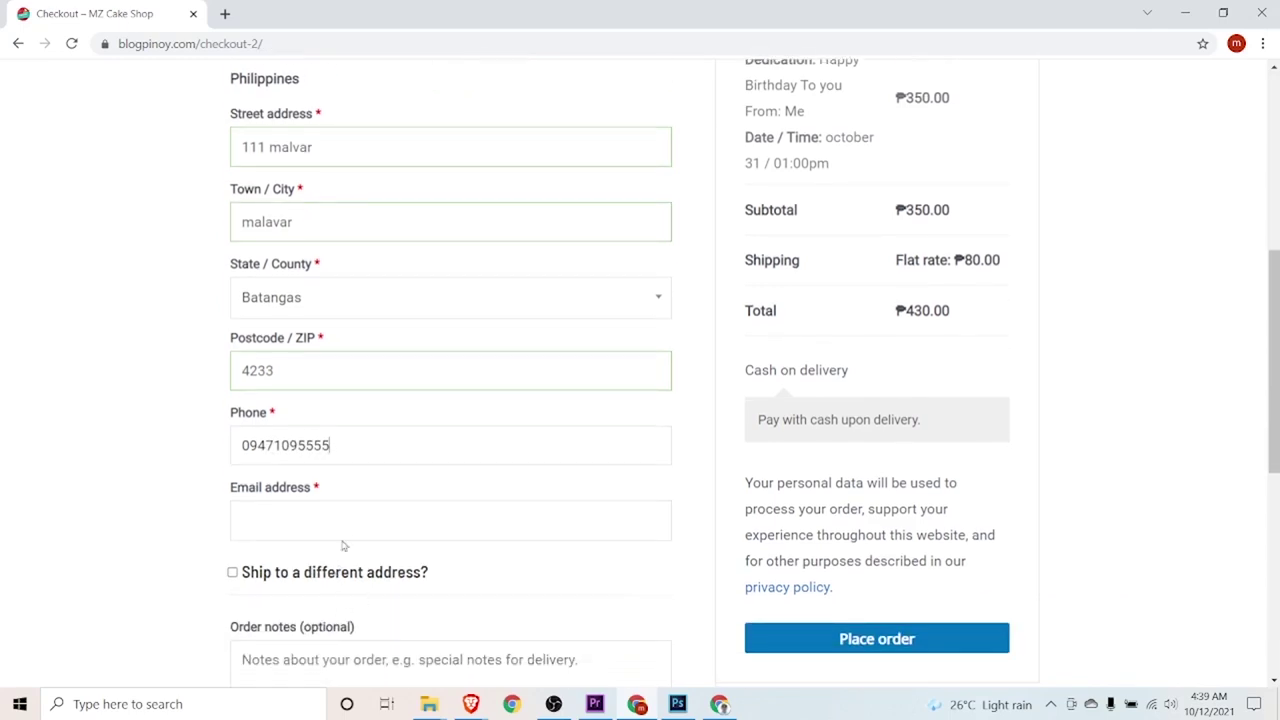
{"action": "left_click", "coordinate": [375, 526]}
{"action": "scroll", "coordinate": [400, 524], "scroll_direction": "down", "scroll_amount": 2}
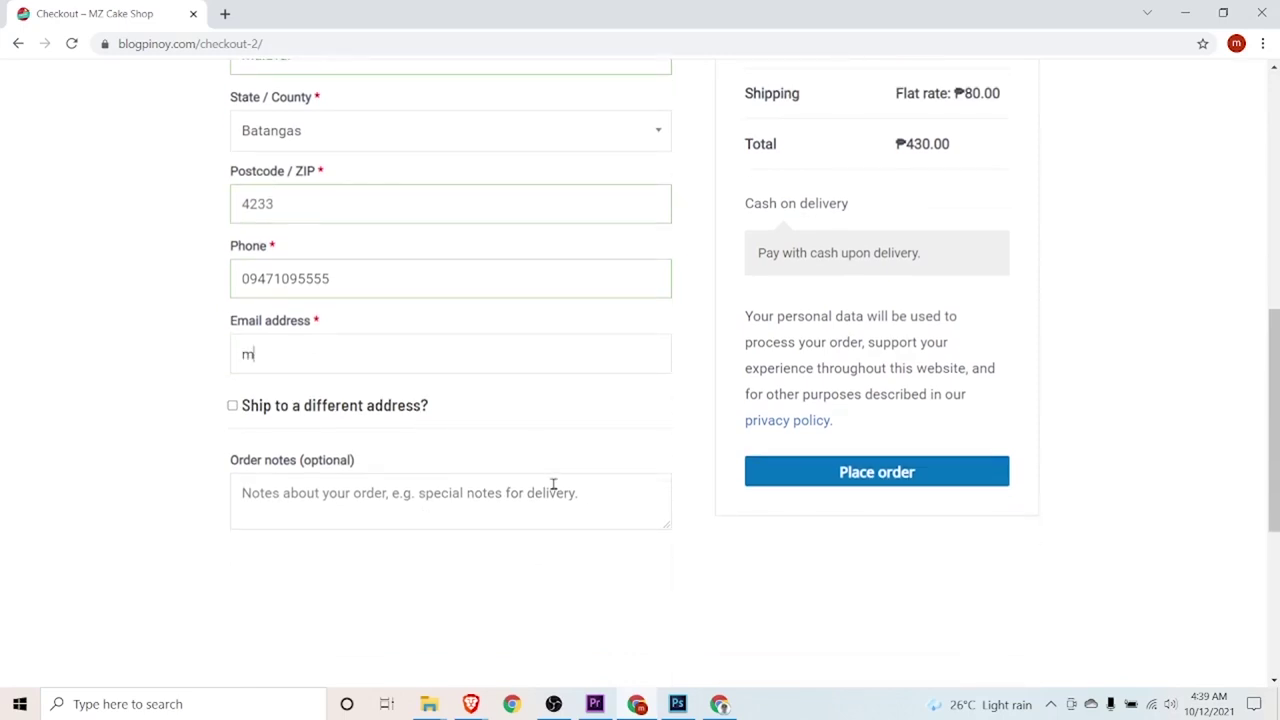
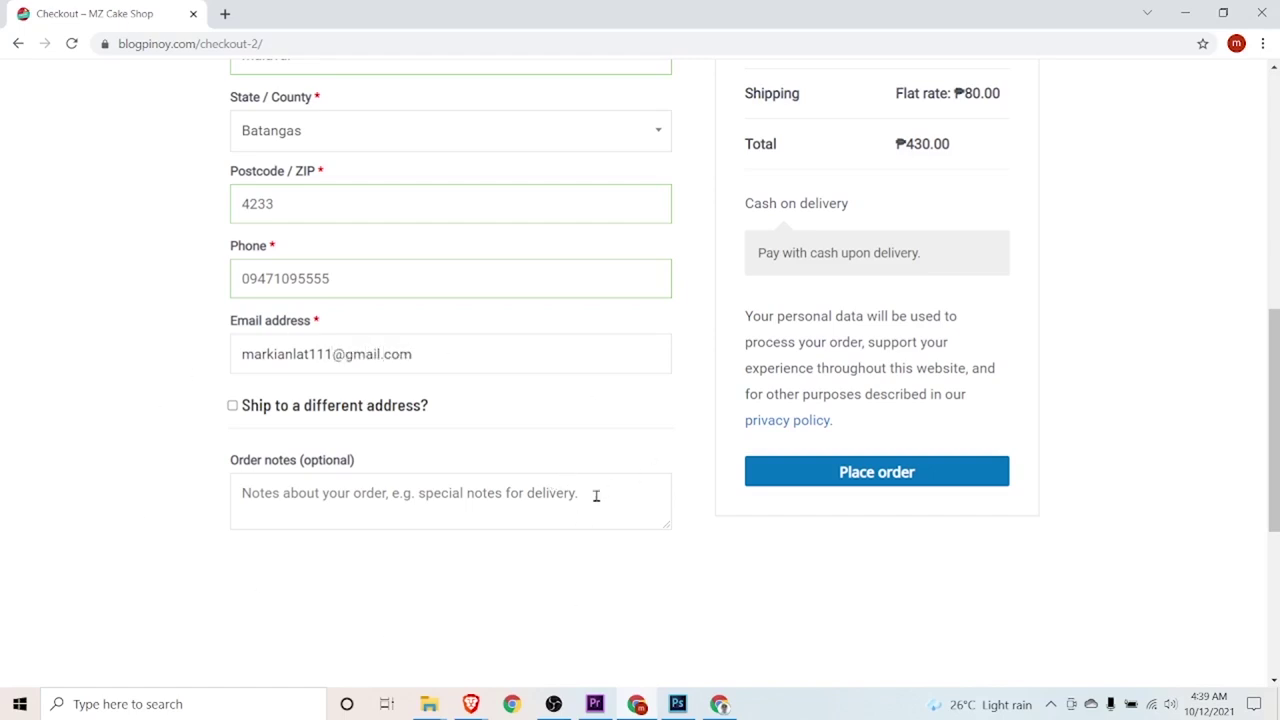
Step: Correct the postcode, bringing flat-rate shipping to ₱100.00 and the total to ₱450.00
{"action": "scroll", "coordinate": [595, 498], "scroll_direction": "up", "scroll_amount": 3}
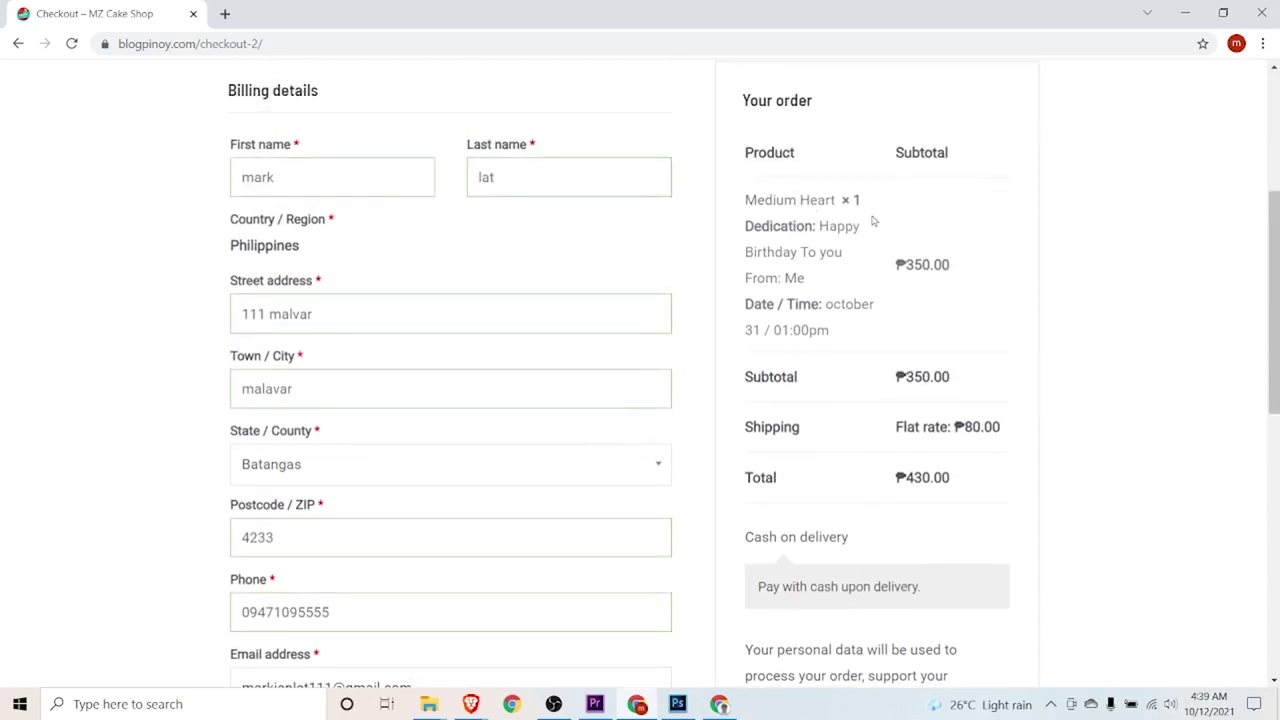
{"action": "scroll", "coordinate": [443, 641], "scroll_direction": "down", "scroll_amount": 1}
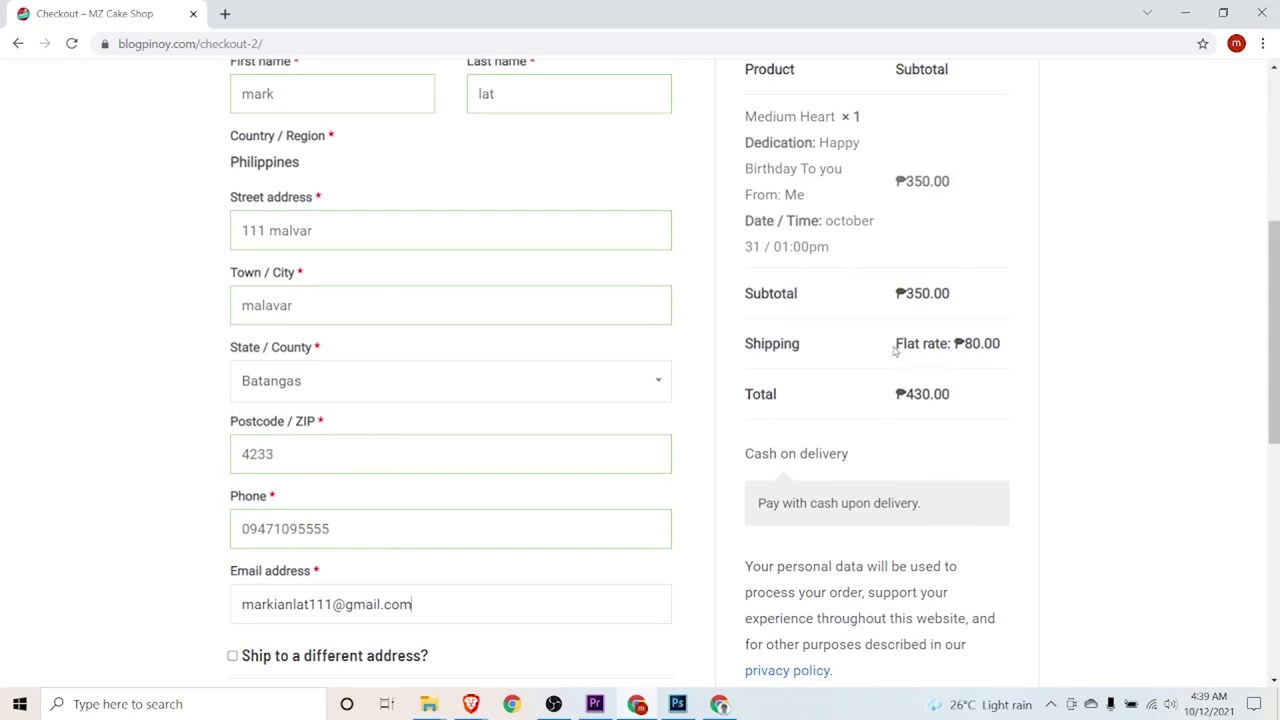
{"action": "left_click", "coordinate": [397, 463]}
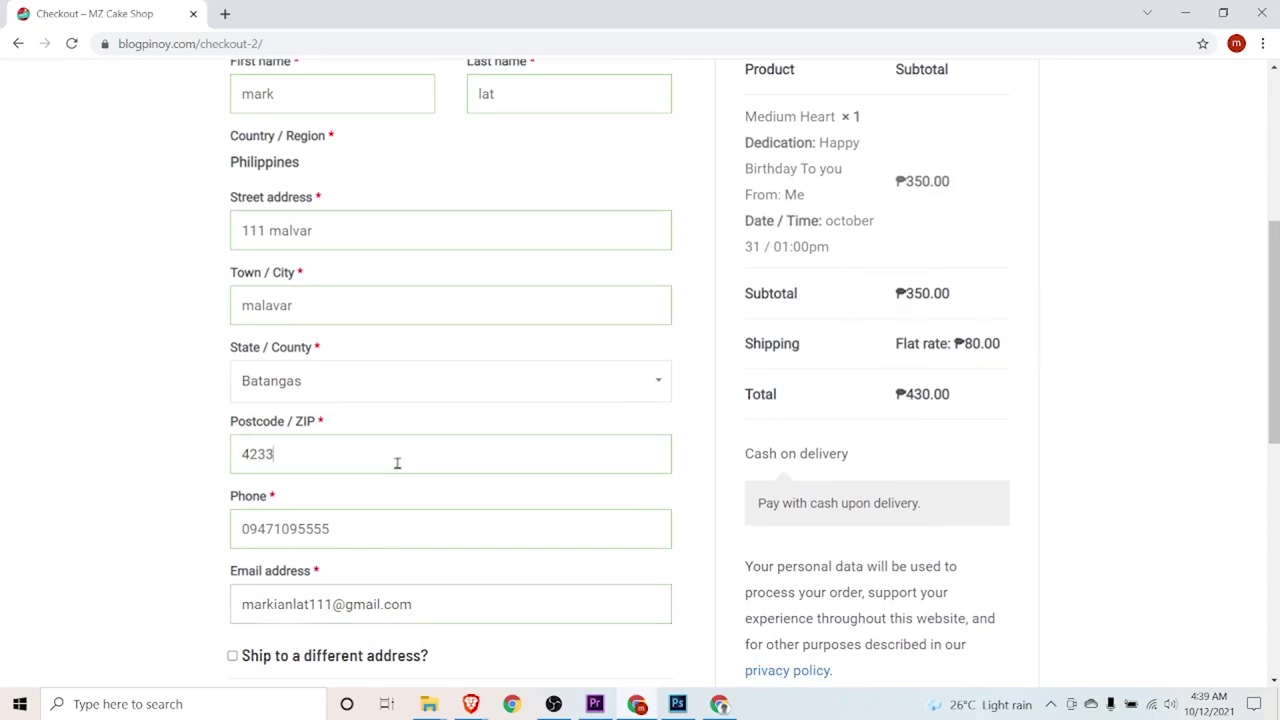
{"action": "key", "text": "BackSpace"}
{"action": "key", "text": "BackSpace"}
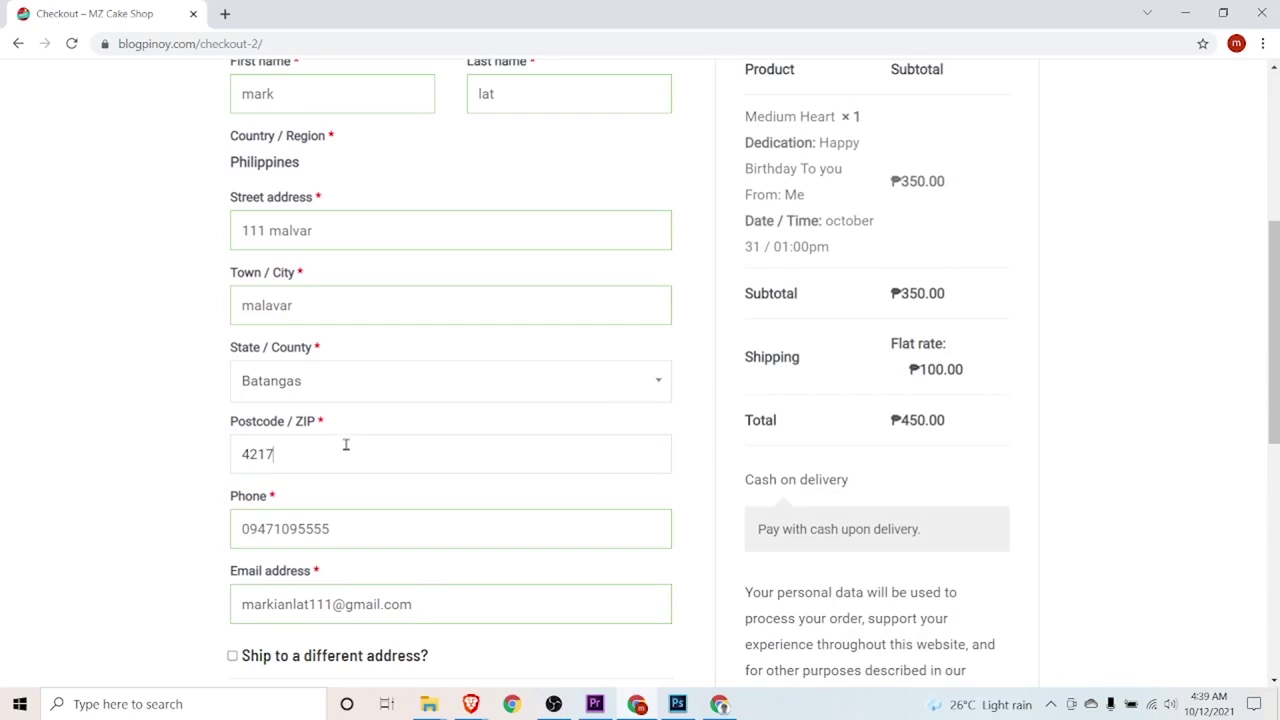
{"action": "scroll", "coordinate": [857, 380], "scroll_direction": "down", "scroll_amount": 3}
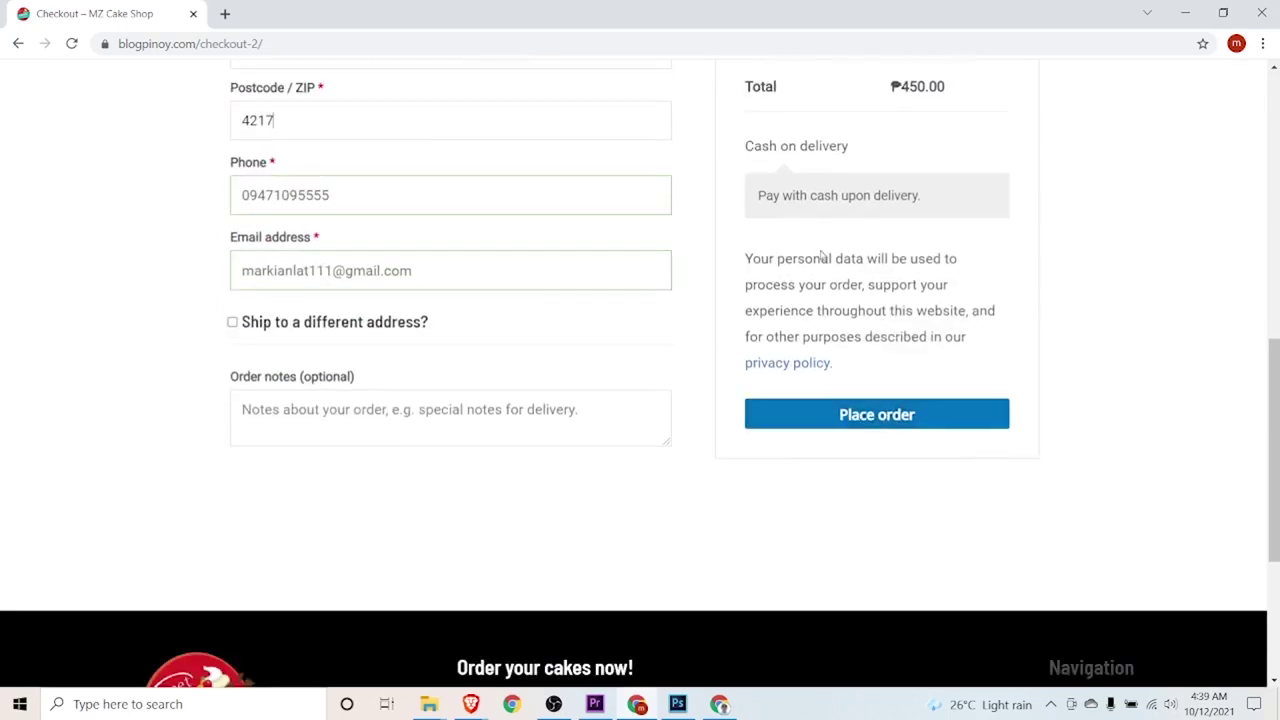
Step: Place the order and review the ₱450.00 cash-on-delivery confirmation for the Medium Heart cake
{"action": "left_click", "coordinate": [893, 424]}
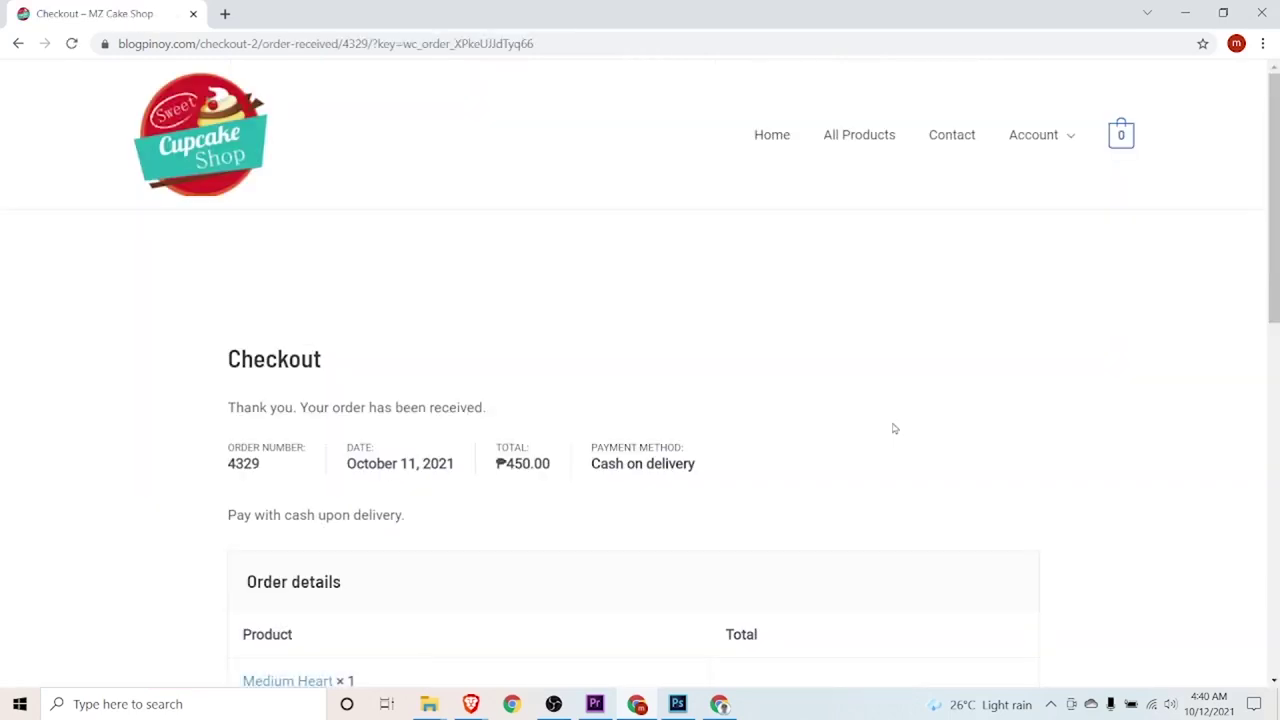
{"action": "scroll", "coordinate": [860, 422], "scroll_direction": "down", "scroll_amount": 2}
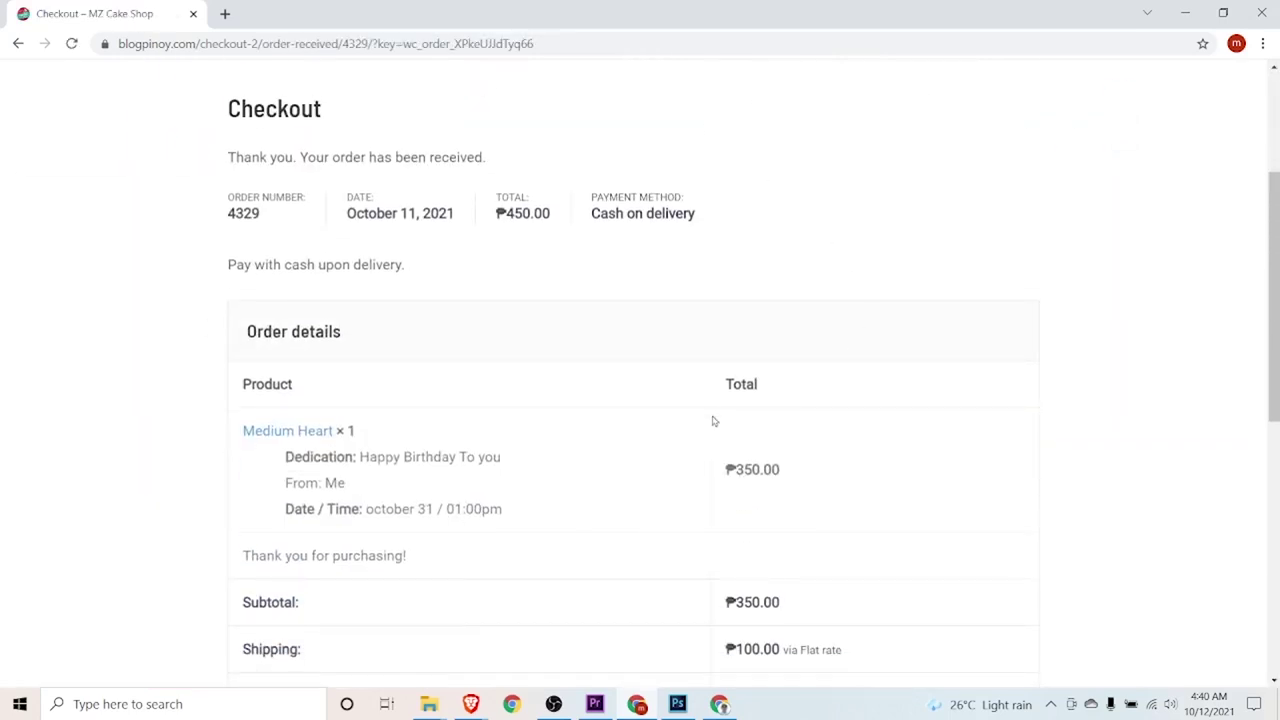
{"action": "scroll", "coordinate": [713, 421], "scroll_direction": "down", "scroll_amount": 2}
{"action": "scroll", "coordinate": [760, 422], "scroll_direction": "up", "scroll_amount": 2}
{"action": "scroll", "coordinate": [778, 424], "scroll_direction": "up", "scroll_amount": 2}
{"action": "scroll", "coordinate": [778, 424], "scroll_direction": "down", "scroll_amount": 3}
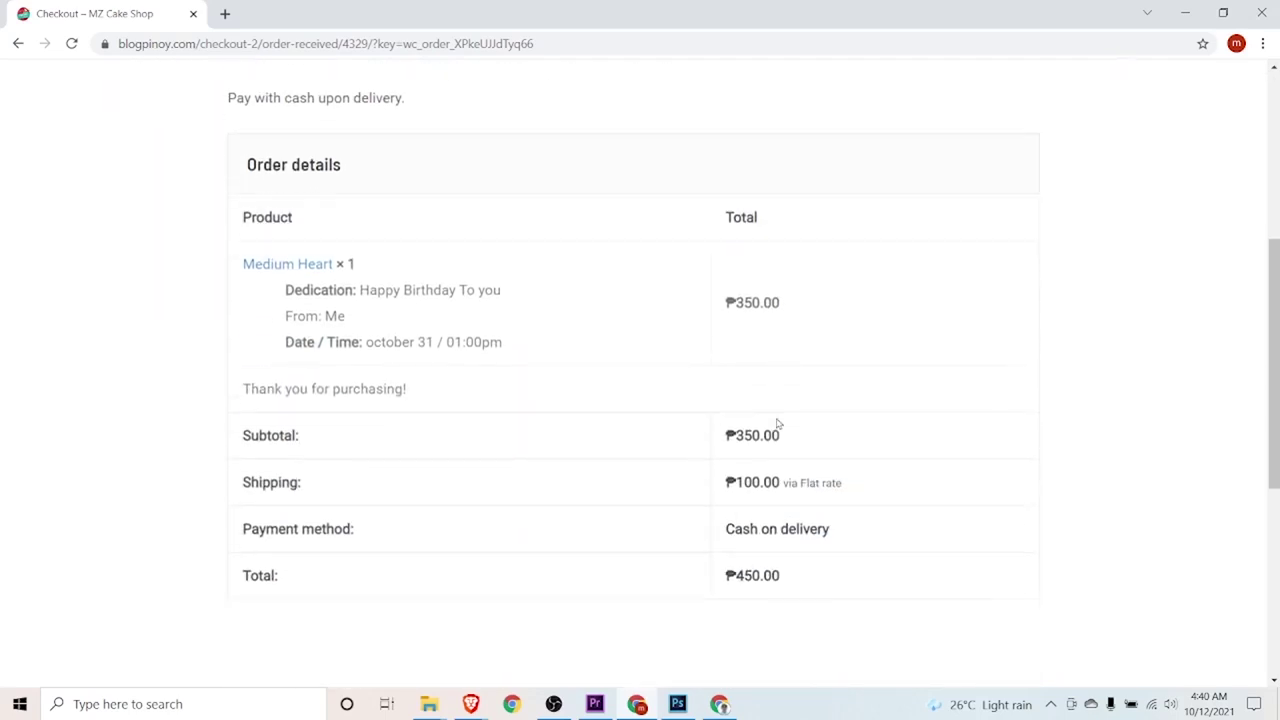
{"action": "scroll", "coordinate": [778, 424], "scroll_direction": "up", "scroll_amount": 2}
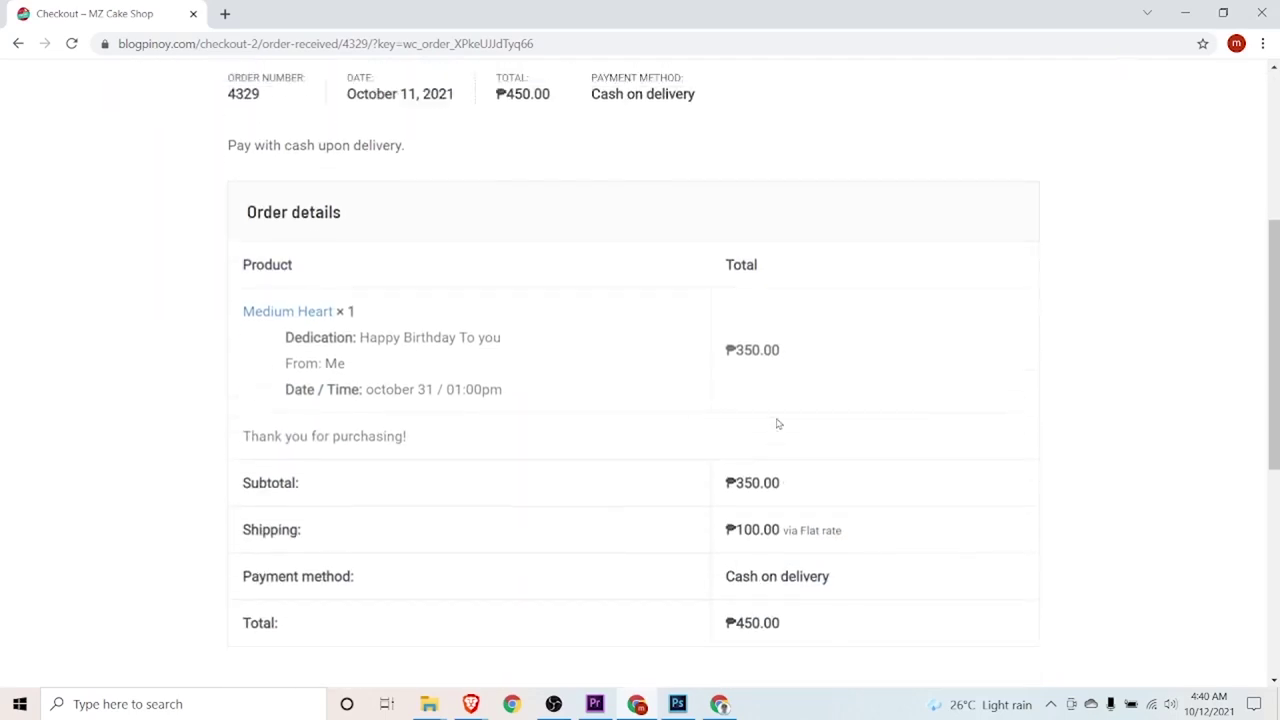
Step: Go to blogpinoy.com/wp-admin in a new browser tab
{"action": "left_click", "coordinate": [225, 14]}
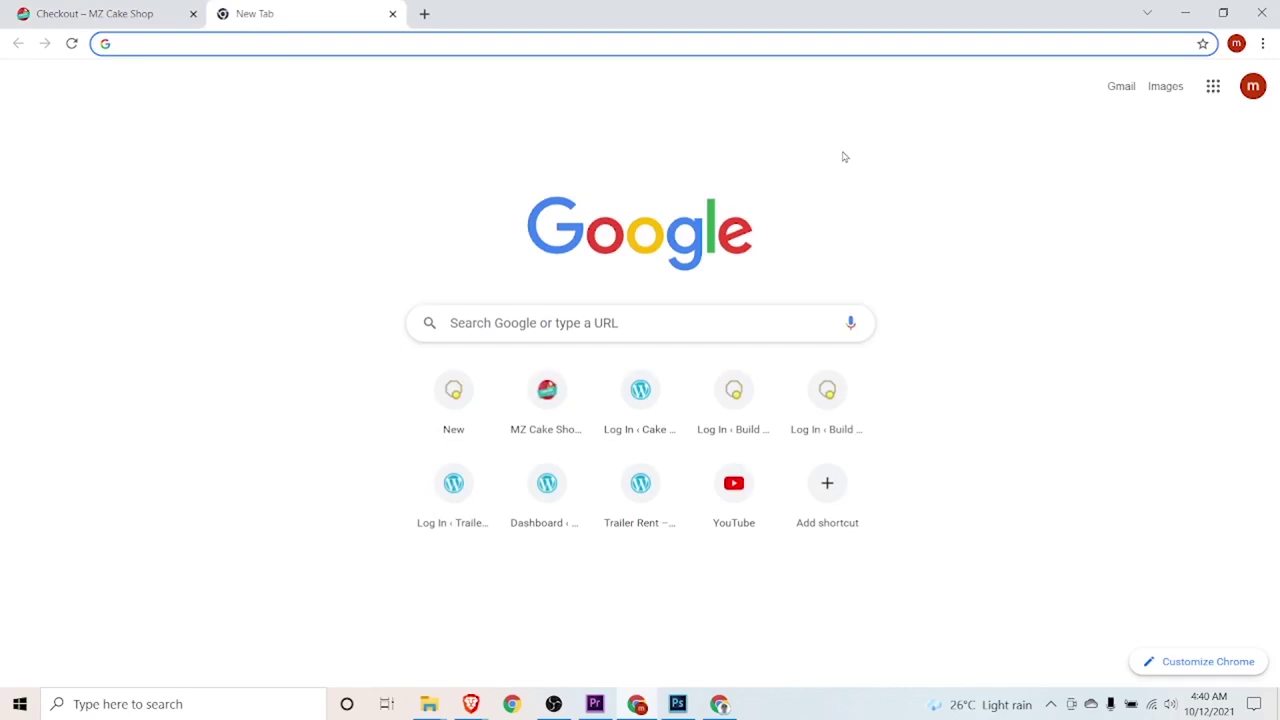
{"action": "type", "text": "blogpinoy.com/w"}
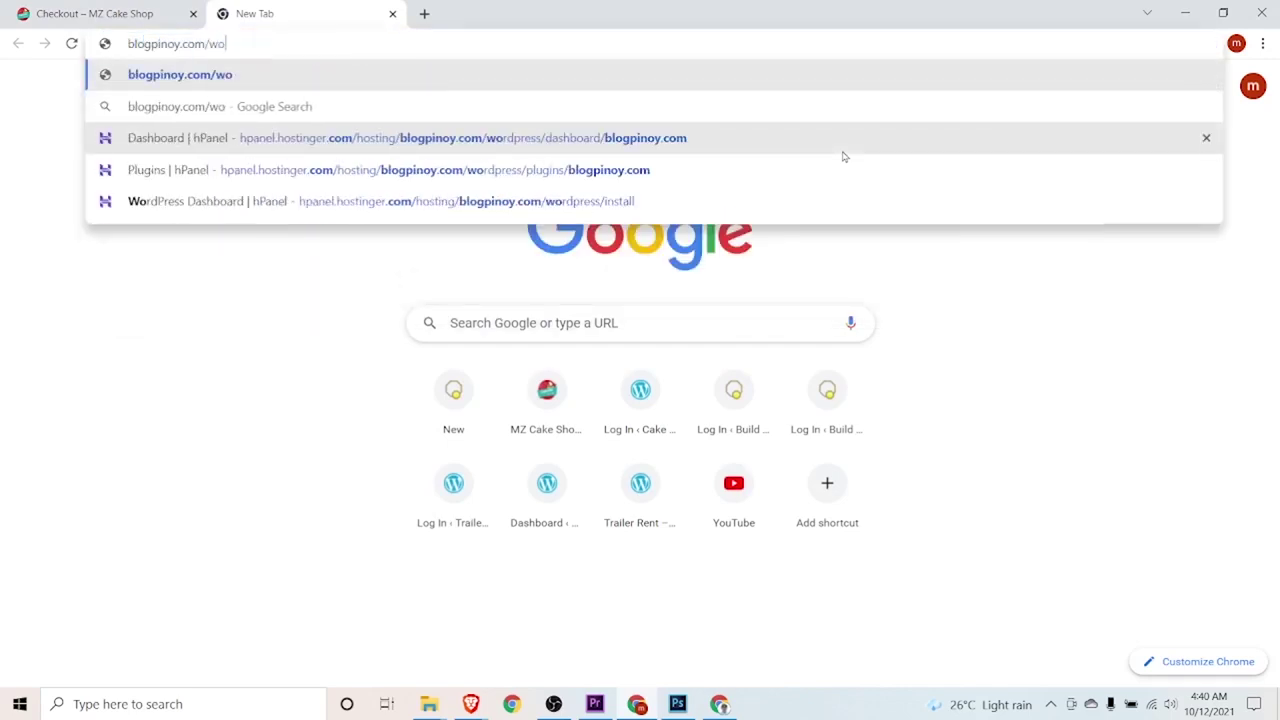
{"action": "type", "text": "p"}
{"action": "key", "text": "Return"}
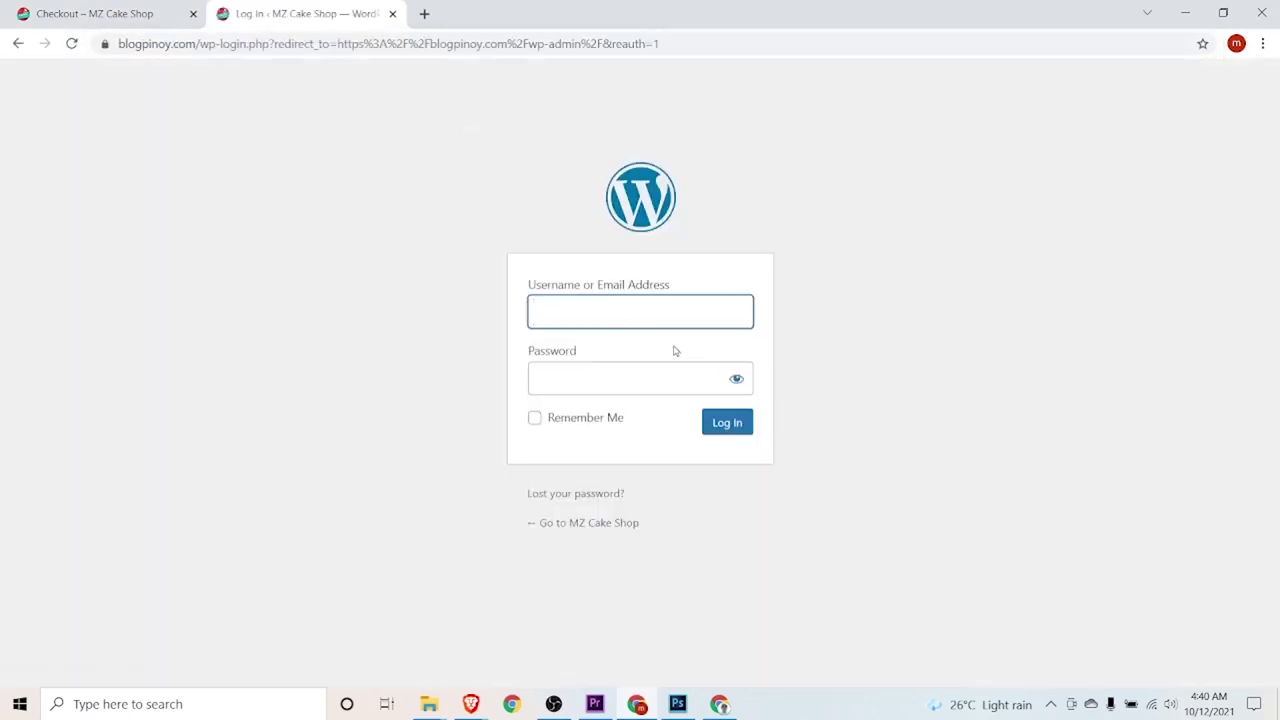
Step: Log in with the saved admin username, re-entering the password after it was rejected
{"action": "left_click", "coordinate": [660, 318]}
{"action": "left_click", "coordinate": [636, 354]}
{"action": "left_click", "coordinate": [662, 385]}
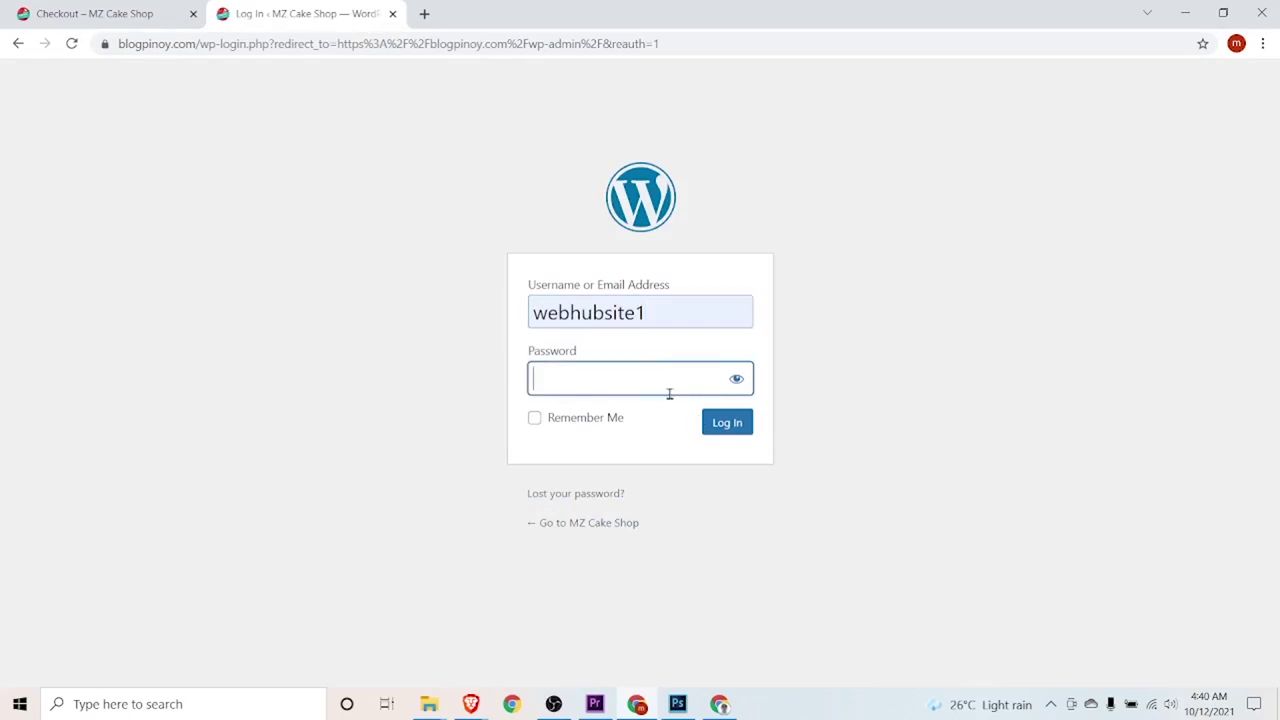
{"action": "type", "text": "********"}
{"action": "key", "text": "Return"}
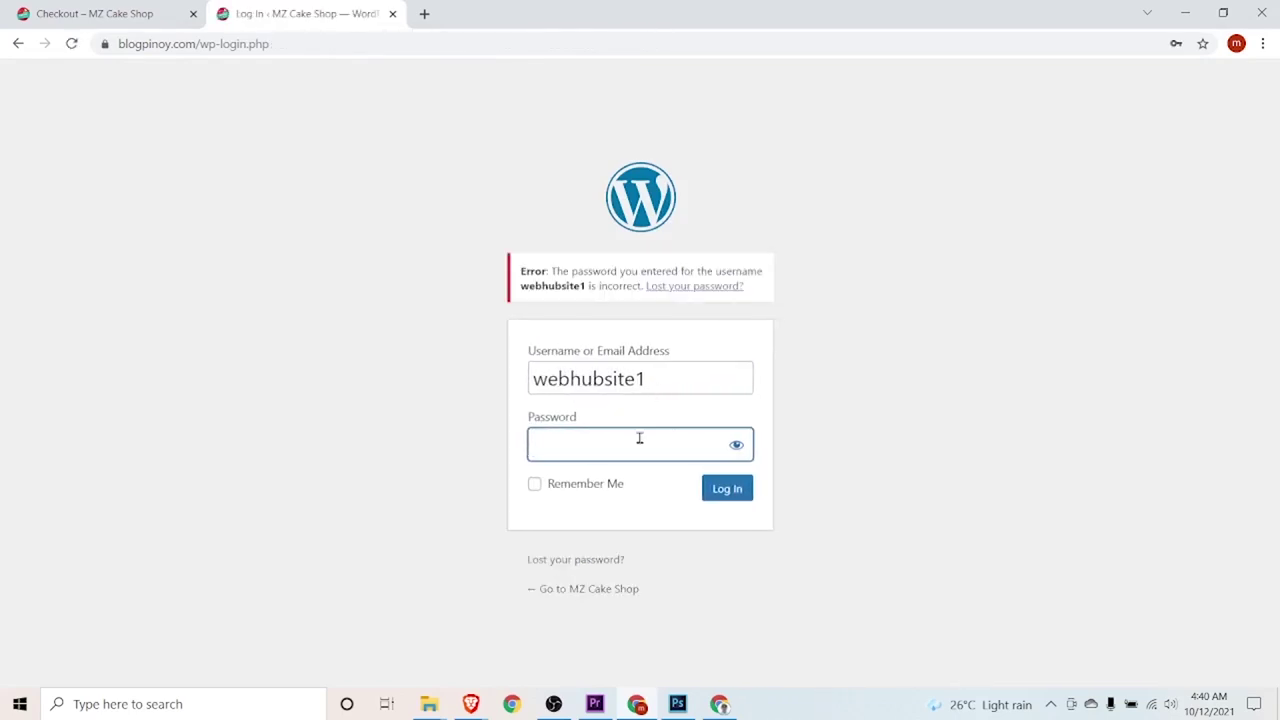
{"action": "type", "text": "*********"}
{"action": "key", "text": "Return"}
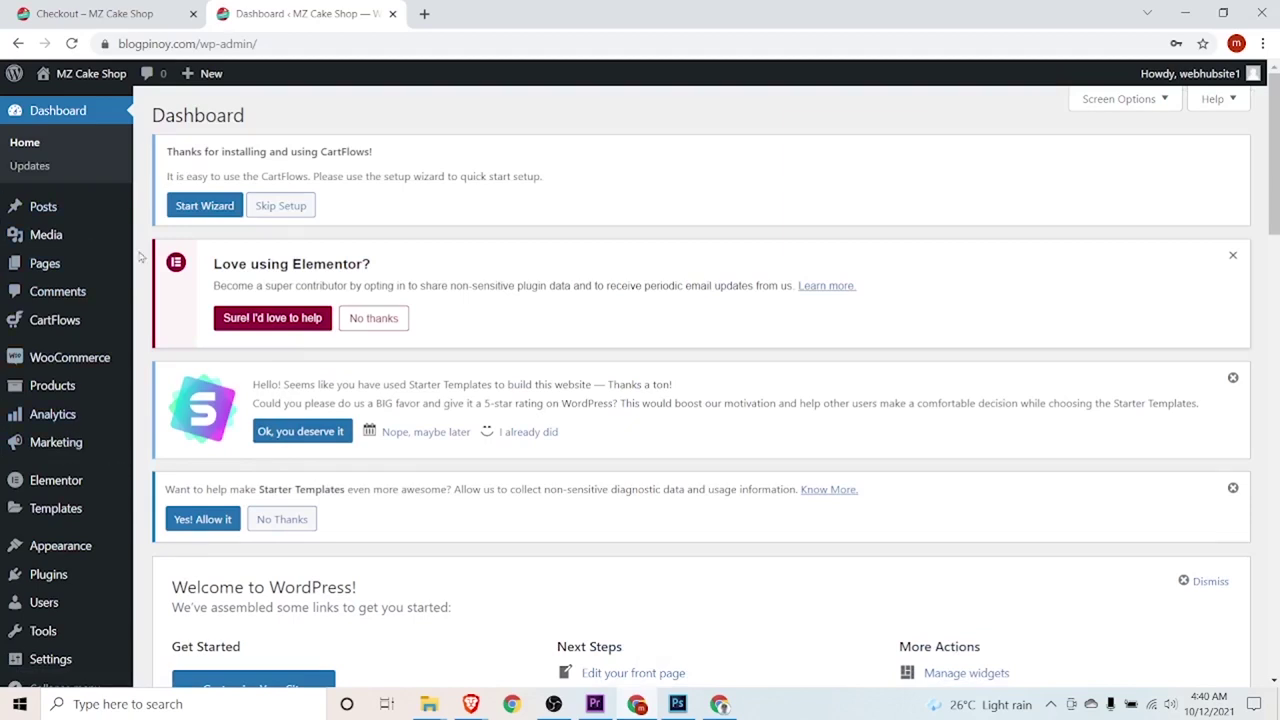
Step: Open the new test order from the WooCommerce Orders list
{"action": "mouse_move", "coordinate": [80, 358]}
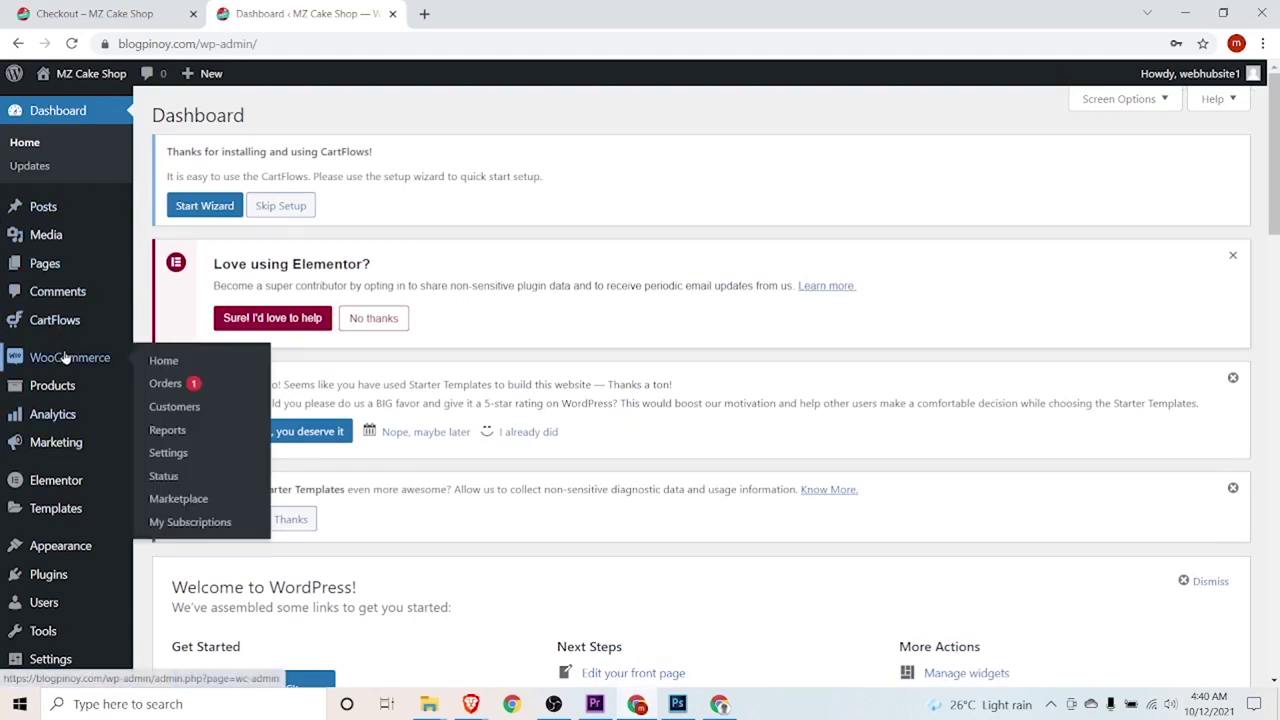
{"action": "left_click", "coordinate": [165, 385]}
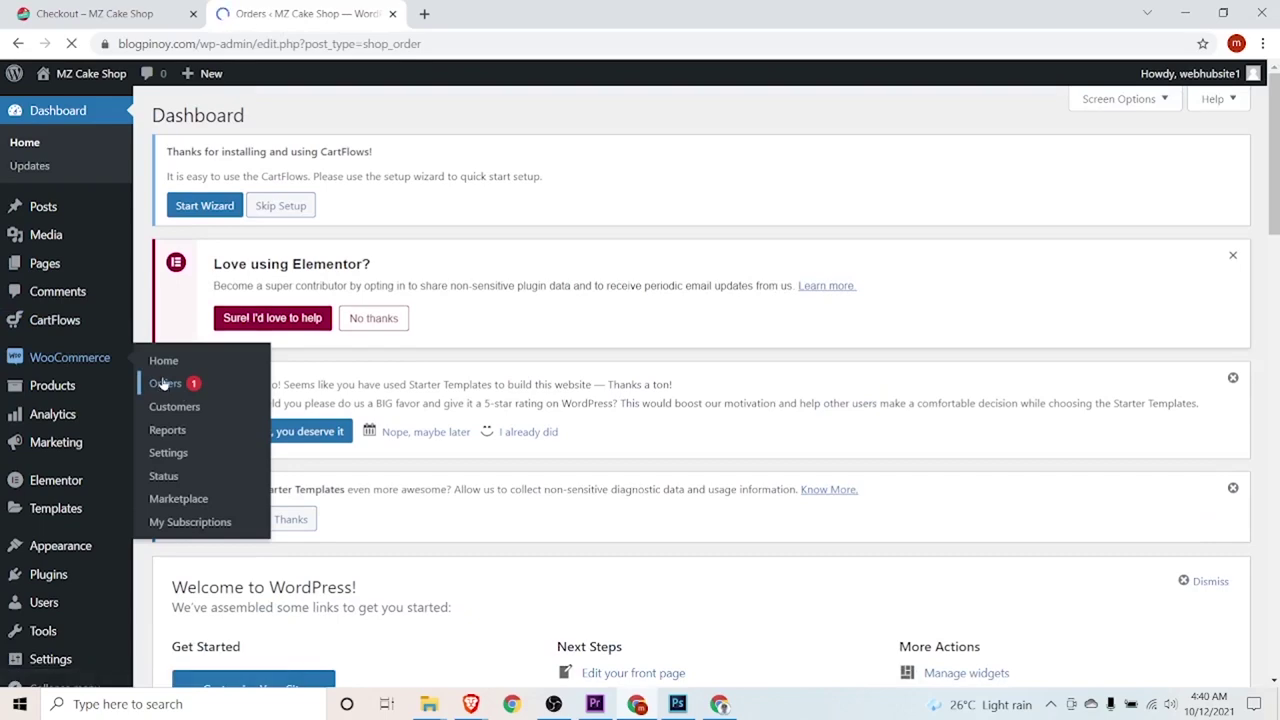
{"action": "scroll", "coordinate": [869, 551], "scroll_direction": "down", "scroll_amount": 2}
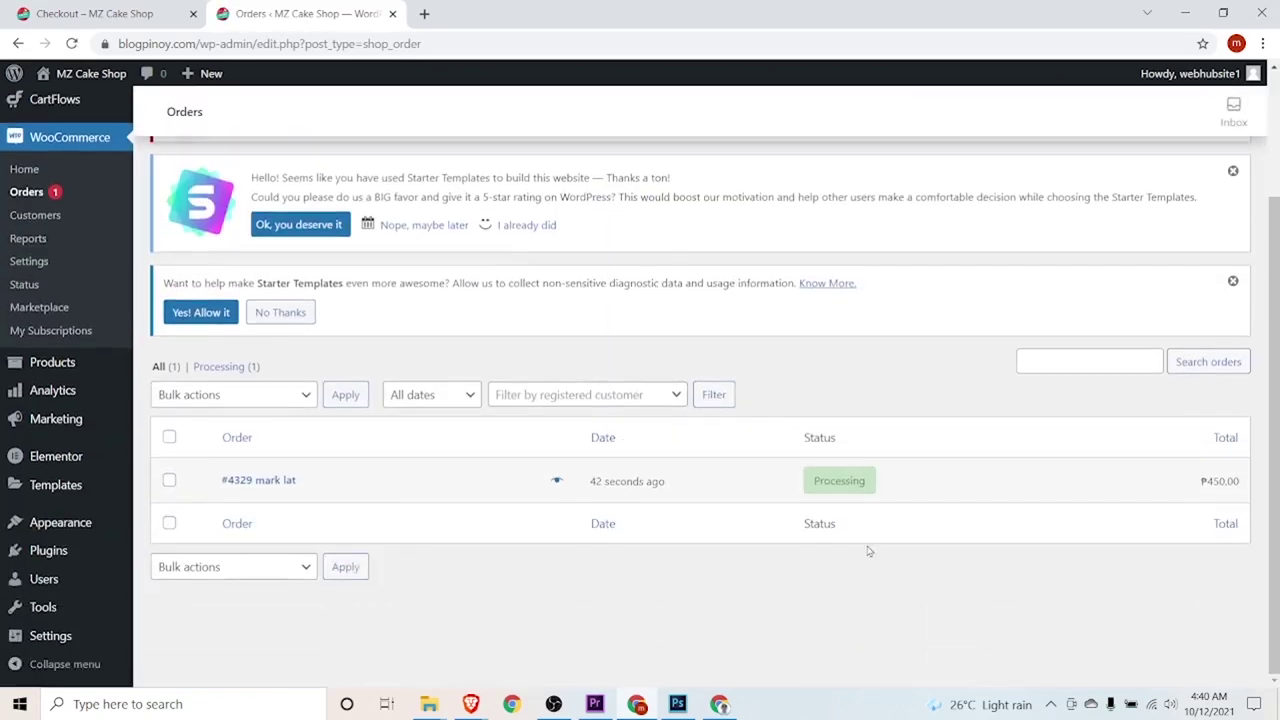
{"action": "left_click", "coordinate": [279, 481]}
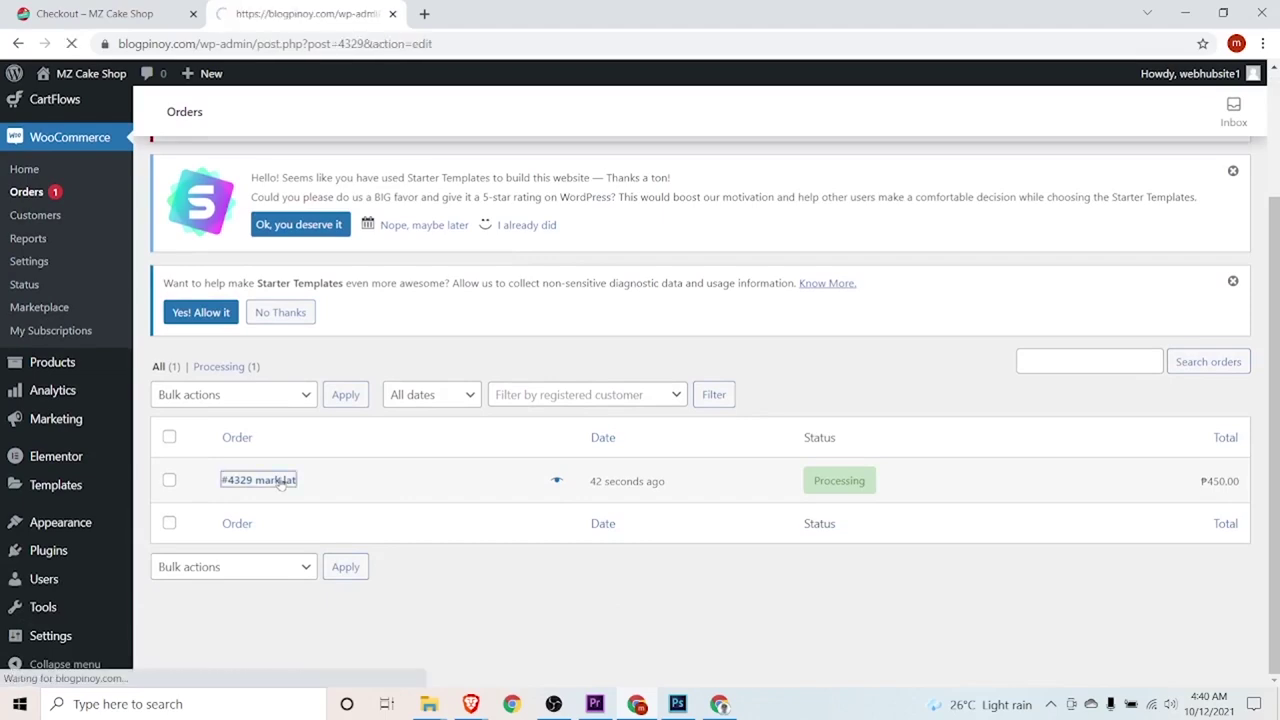
Step: Review the order's dedication message, delivery date and time, and ₱450.00 total
{"action": "scroll", "coordinate": [526, 488], "scroll_direction": "down", "scroll_amount": 3}
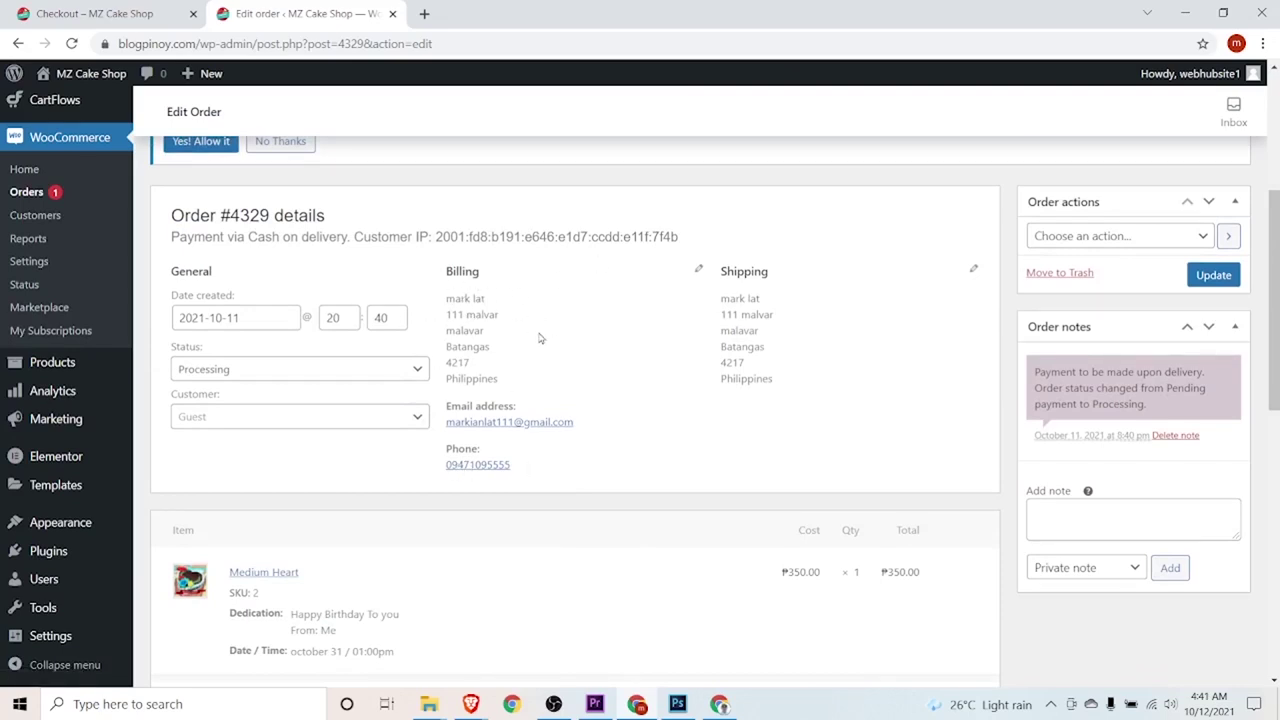
{"action": "scroll", "coordinate": [538, 338], "scroll_direction": "down", "scroll_amount": 2}
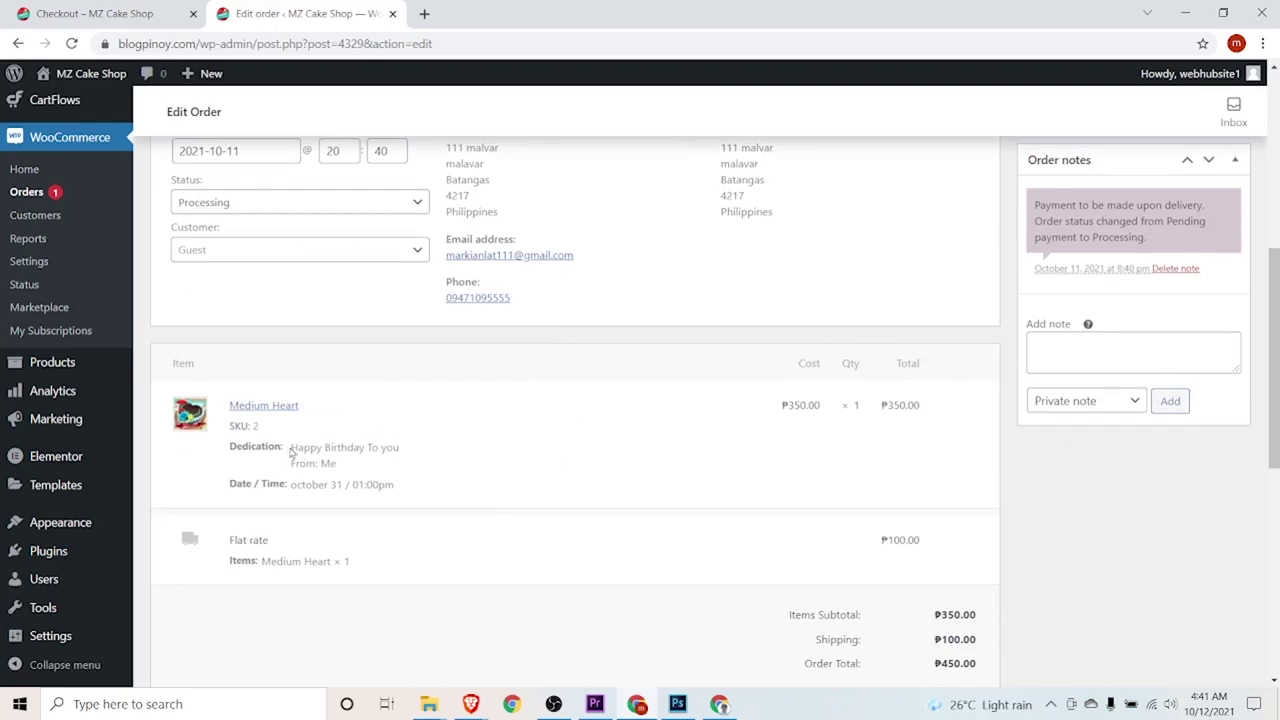
{"action": "left_click_drag", "start_coordinate": [358, 470], "coordinate": [290, 441]}
{"action": "left_click", "coordinate": [366, 465]}
{"action": "left_click_drag", "start_coordinate": [409, 496], "coordinate": [296, 488]}
{"action": "left_click", "coordinate": [371, 488]}
{"action": "scroll", "coordinate": [468, 415], "scroll_direction": "down", "scroll_amount": 3}
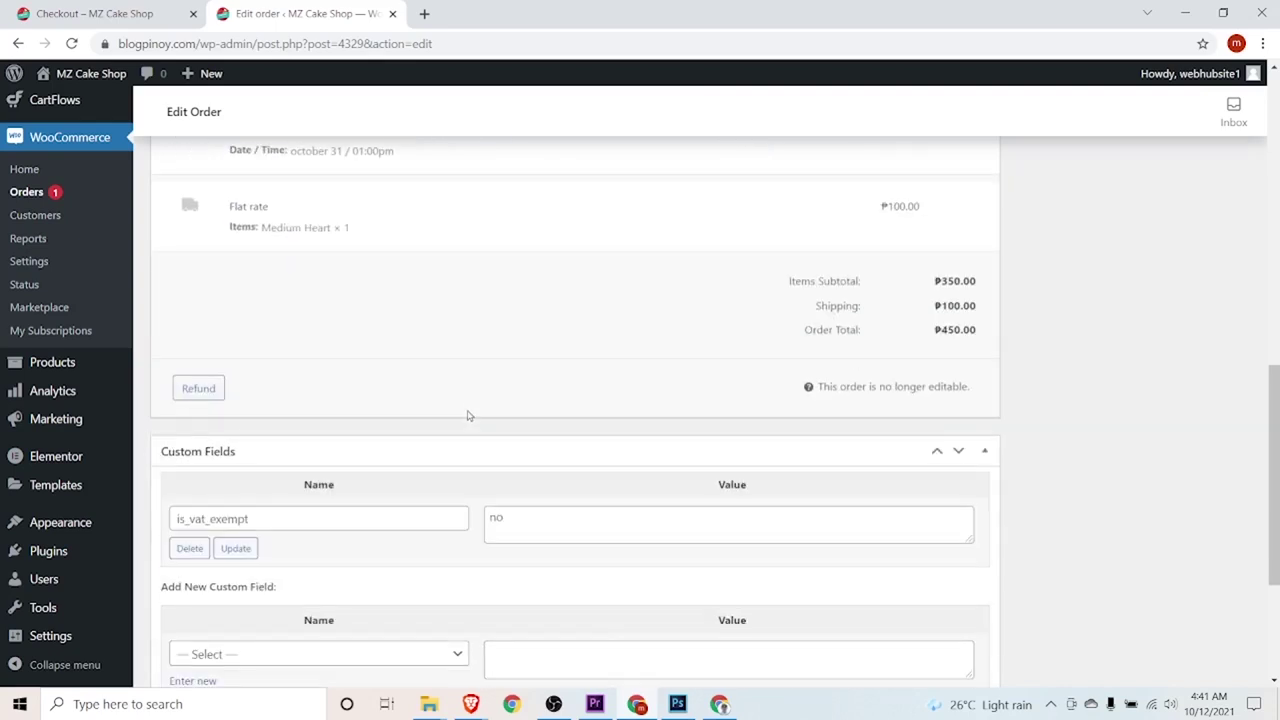
{"action": "scroll", "coordinate": [468, 415], "scroll_direction": "up", "scroll_amount": 2}
{"action": "scroll", "coordinate": [468, 415], "scroll_direction": "up", "scroll_amount": 4}
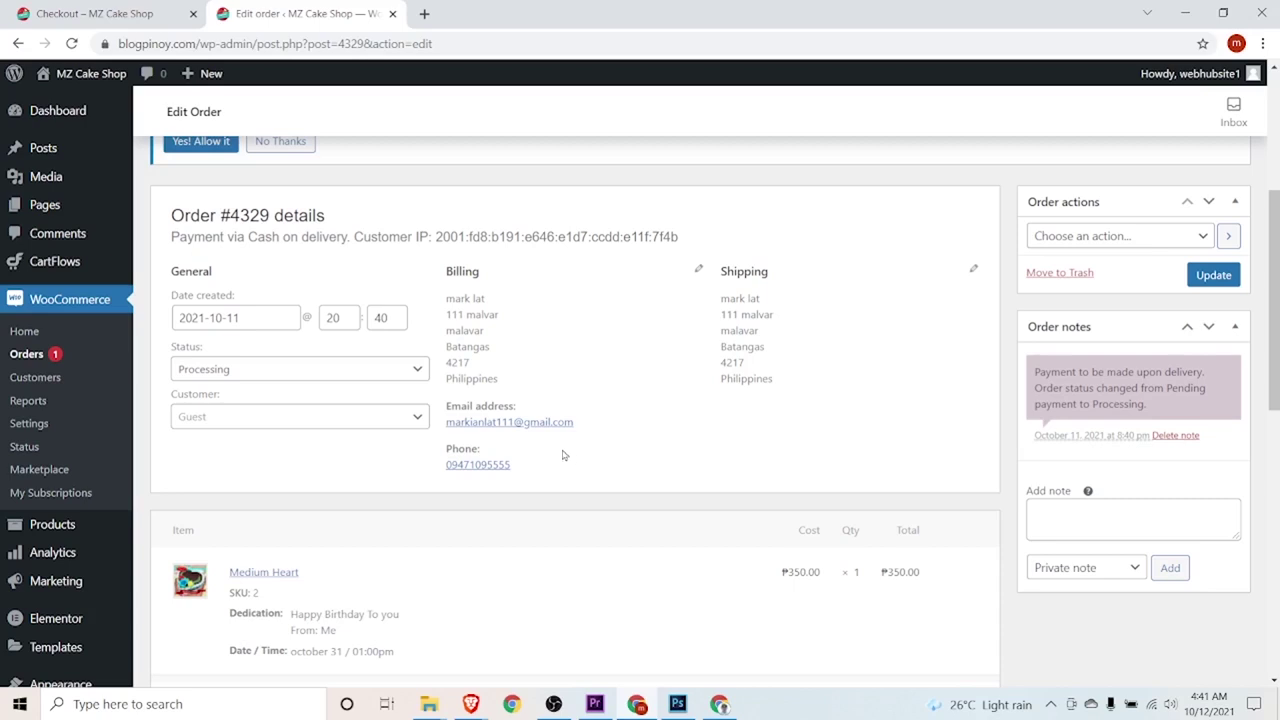
{"action": "scroll", "coordinate": [517, 494], "scroll_direction": "down", "scroll_amount": 1}
{"action": "scroll", "coordinate": [517, 494], "scroll_direction": "up", "scroll_amount": 5}
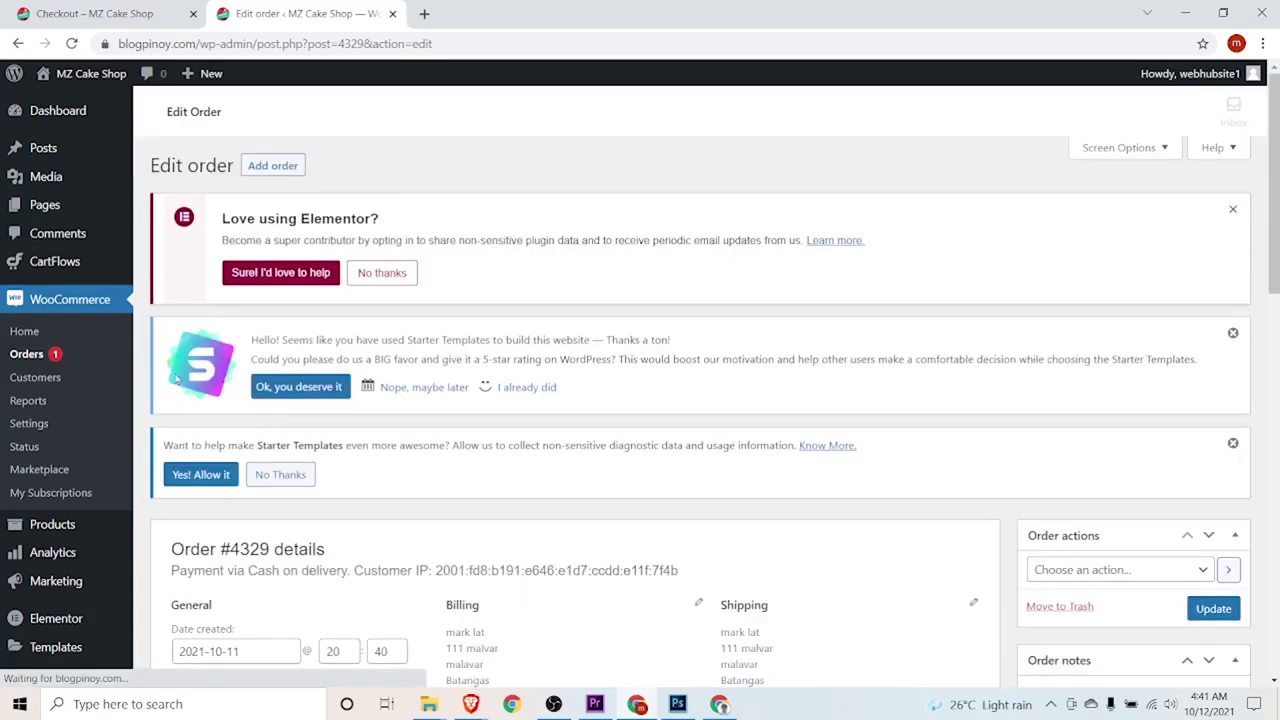
{"action": "left_click", "coordinate": [47, 355]}
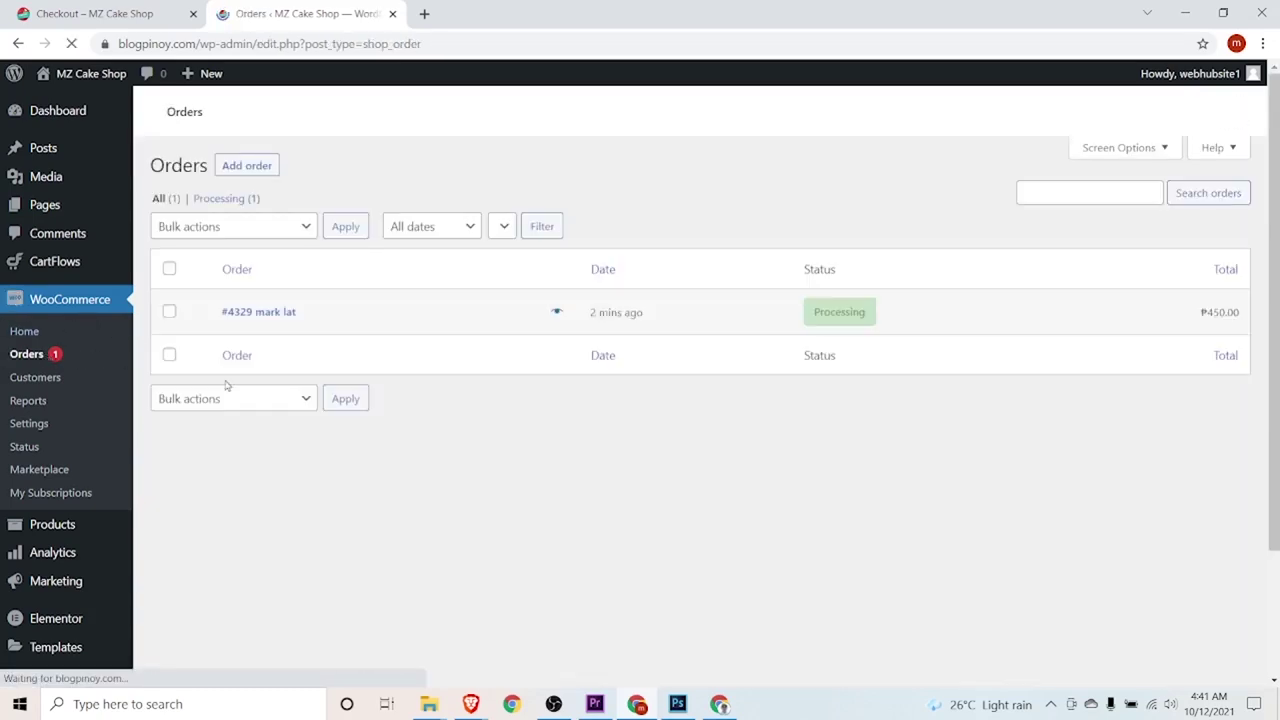
{"action": "scroll", "coordinate": [255, 480], "scroll_direction": "down", "scroll_amount": 2}
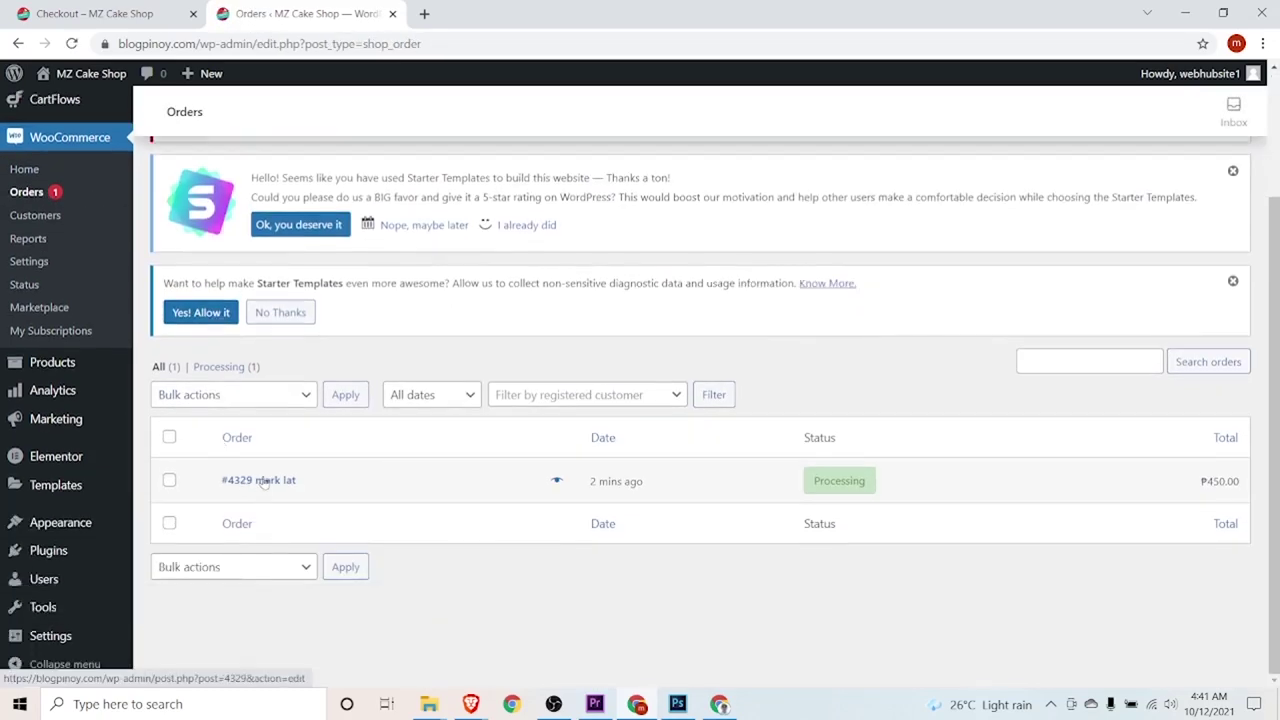
{"action": "left_click", "coordinate": [168, 482]}
{"action": "left_click", "coordinate": [170, 483]}
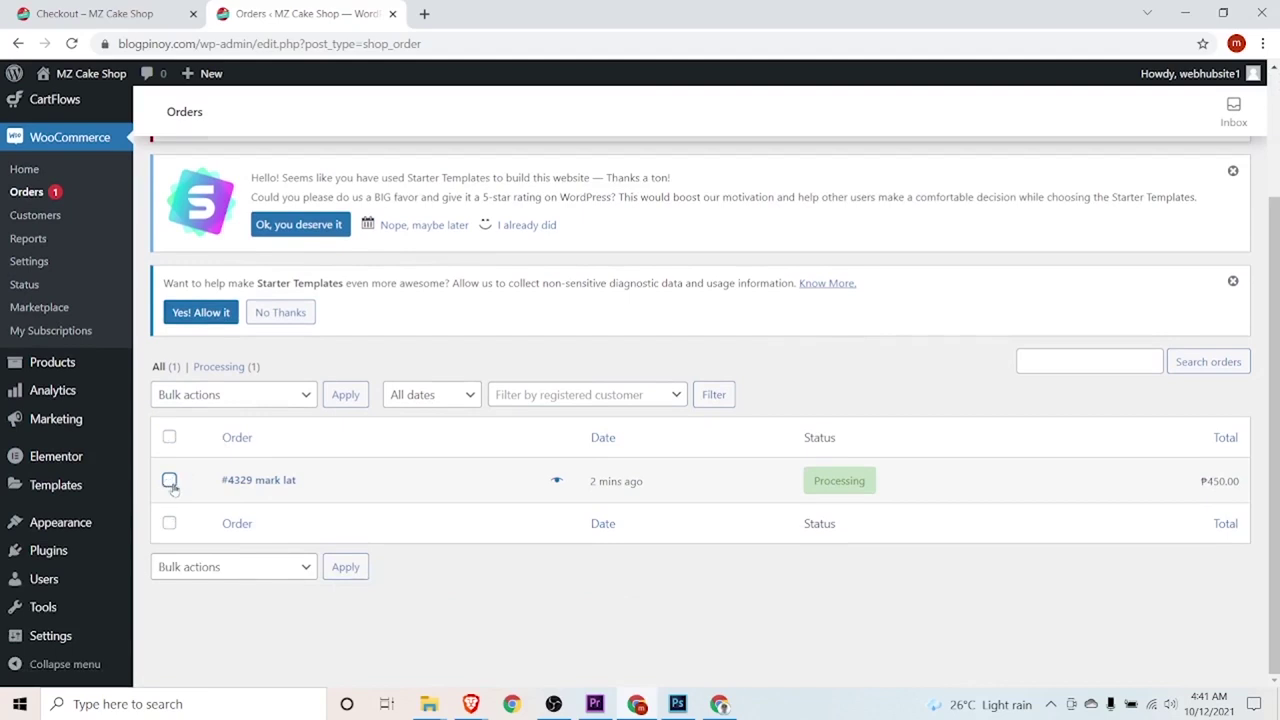
{"action": "left_click", "coordinate": [170, 482]}
{"action": "left_click", "coordinate": [252, 395]}
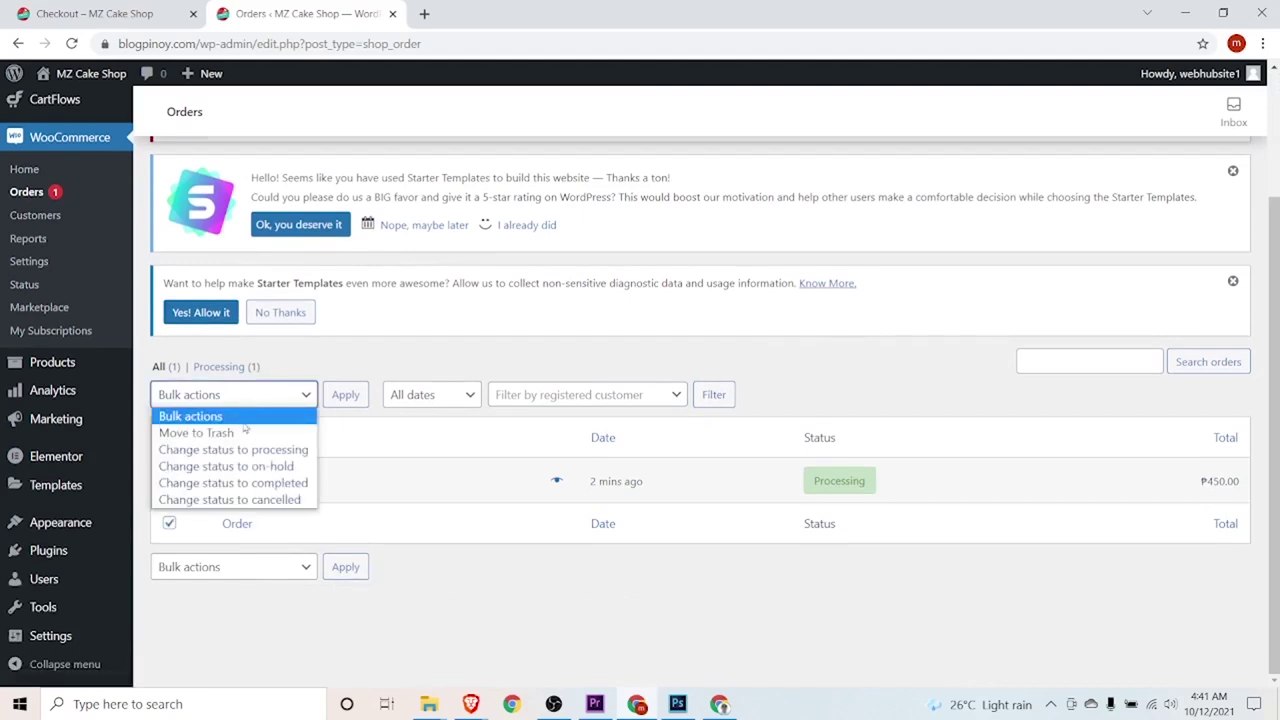
{"action": "left_click", "coordinate": [233, 483]}
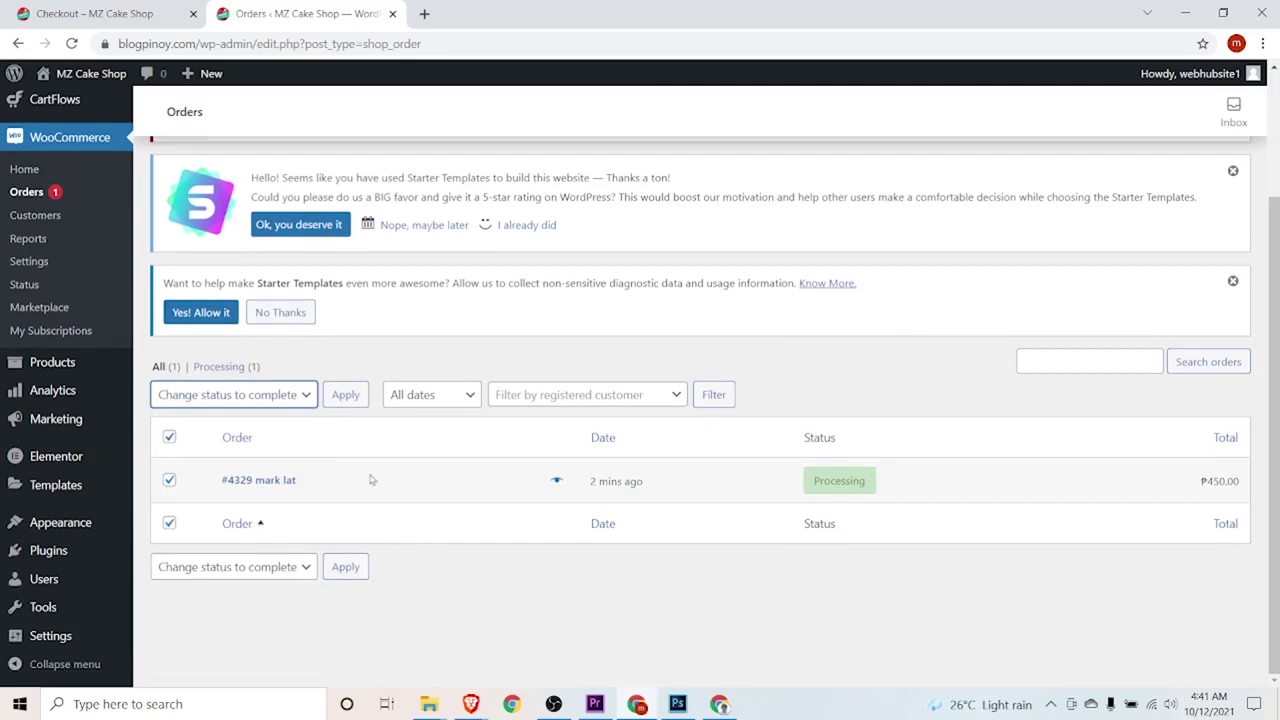
{"action": "left_click", "coordinate": [345, 395]}
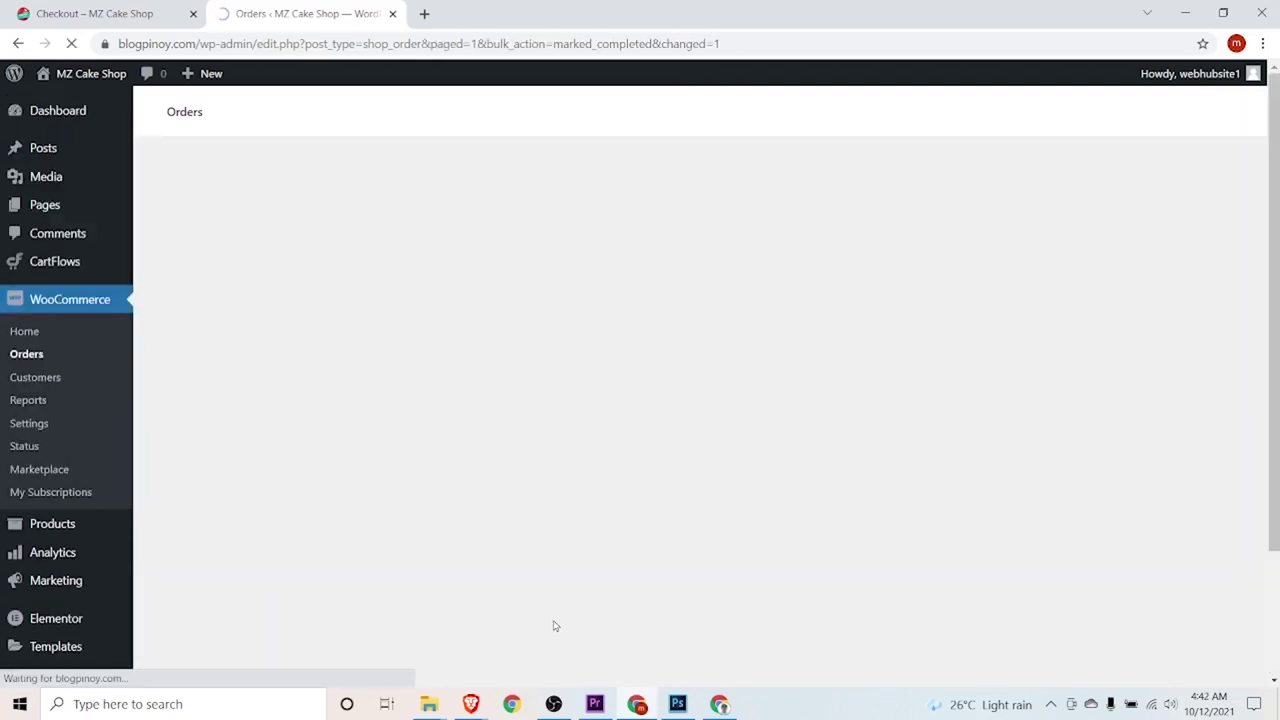
{"action": "scroll", "coordinate": [563, 591], "scroll_direction": "down", "scroll_amount": 2}
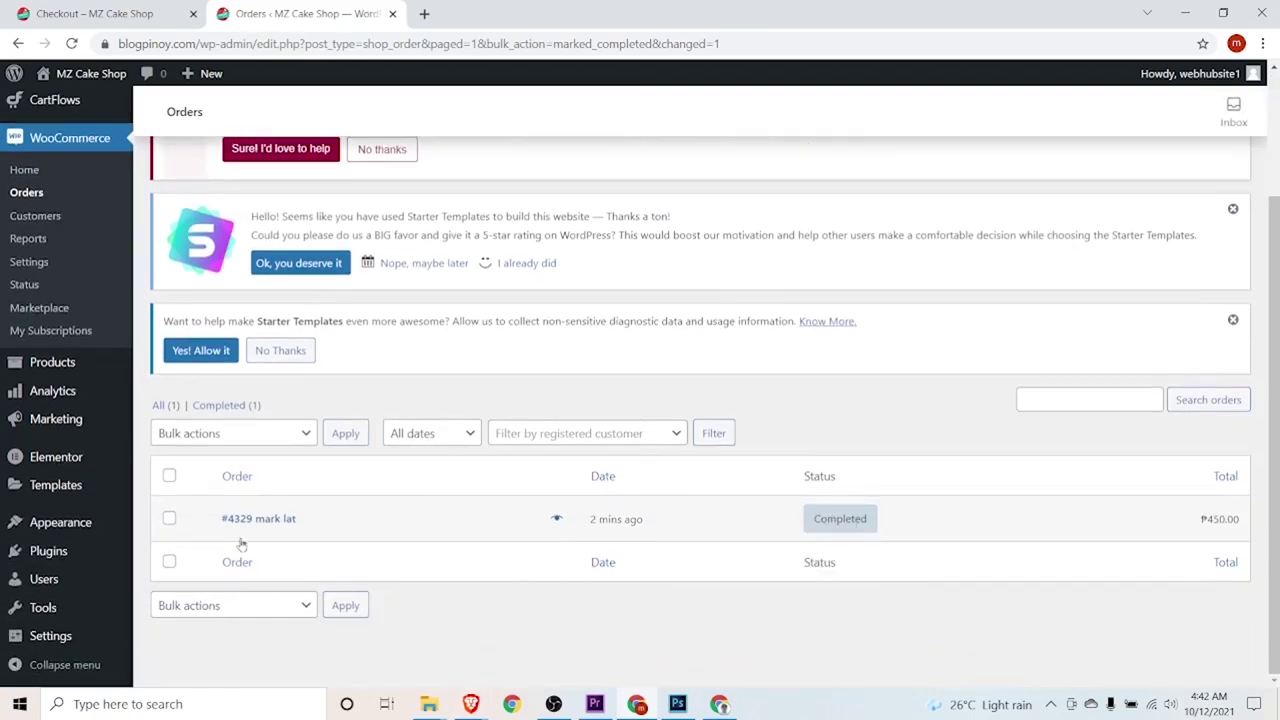
{"action": "scroll", "coordinate": [240, 530], "scroll_direction": "up", "scroll_amount": 1}
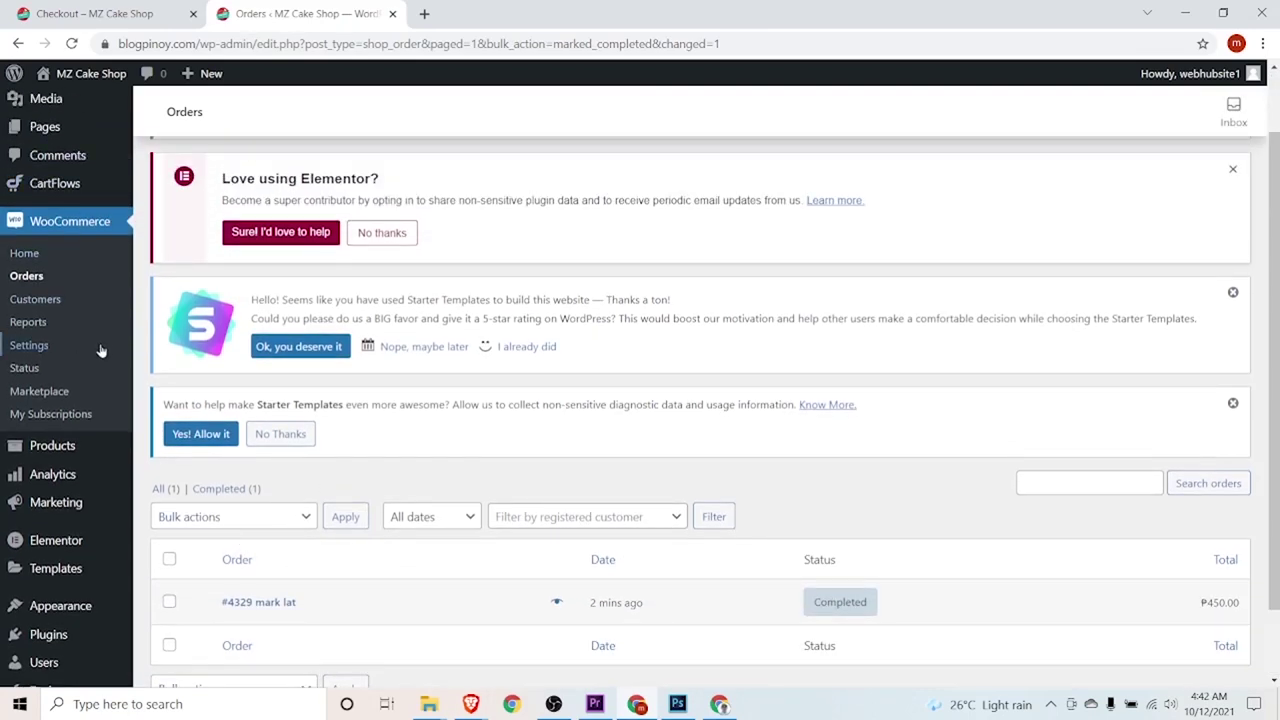
Step: View the Customers list, then open Reports and dismiss the Elementor notice with 'No thanks'
{"action": "left_click", "coordinate": [35, 299]}
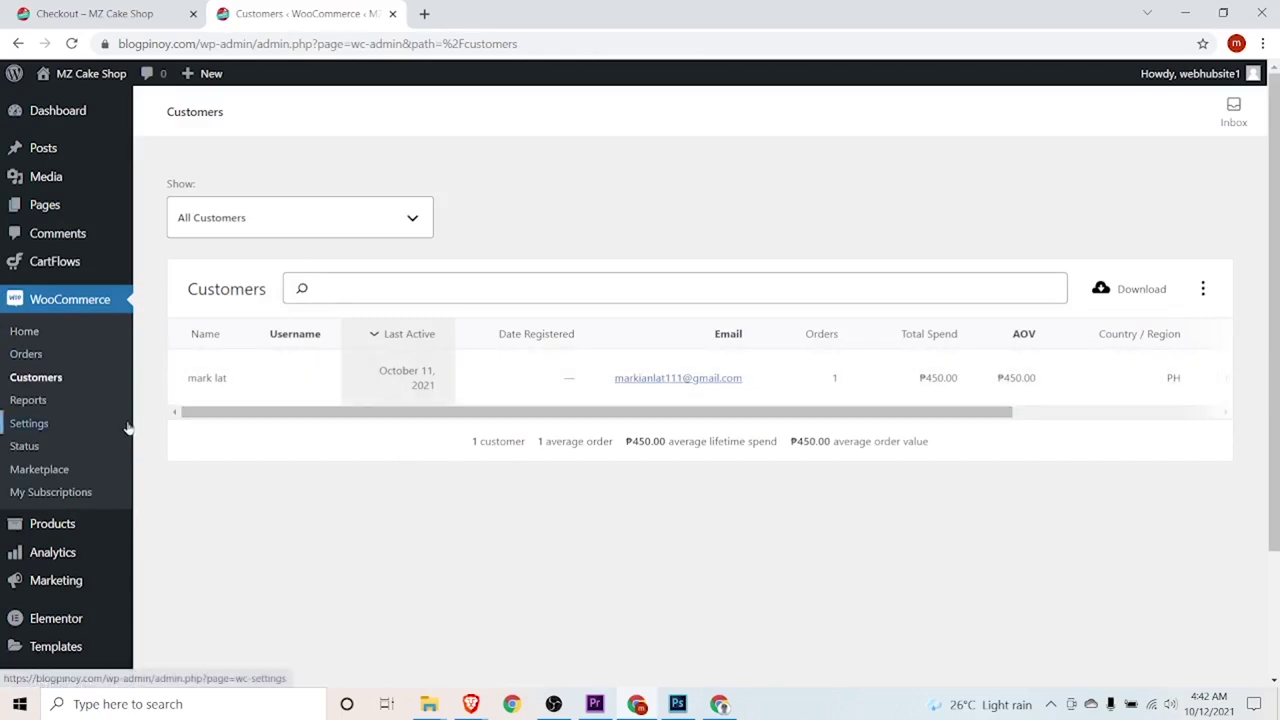
{"action": "left_click", "coordinate": [28, 400]}
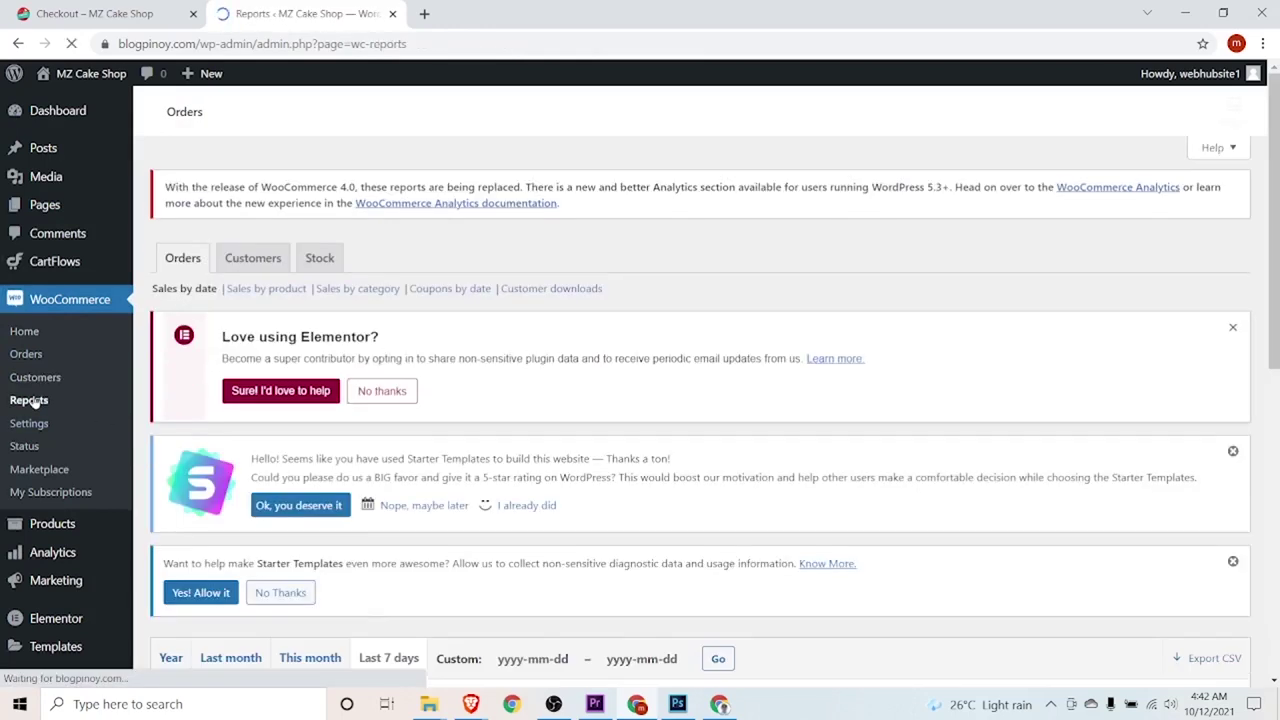
{"action": "left_click", "coordinate": [382, 391]}
Step: Review the last-7-days sales chart, then visit the MZ Cake Shop site
{"action": "scroll", "coordinate": [430, 405], "scroll_direction": "down", "scroll_amount": 3}
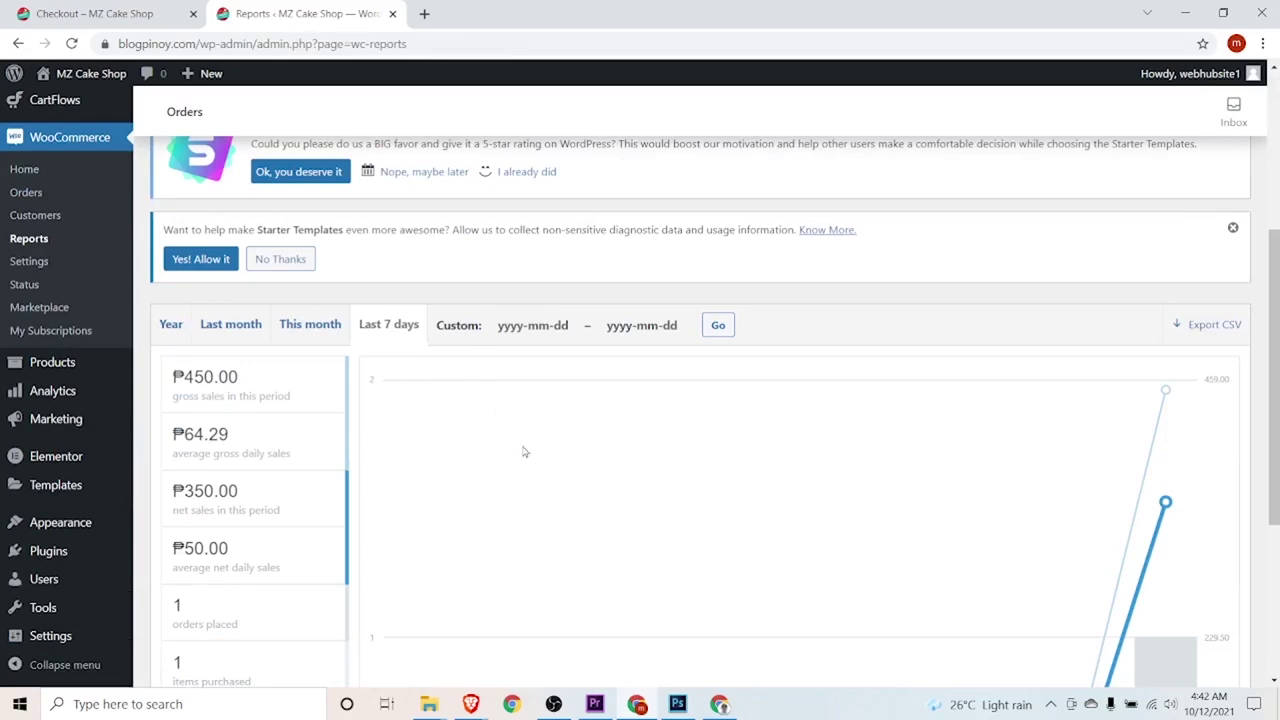
{"action": "scroll", "coordinate": [500, 509], "scroll_direction": "down", "scroll_amount": 4}
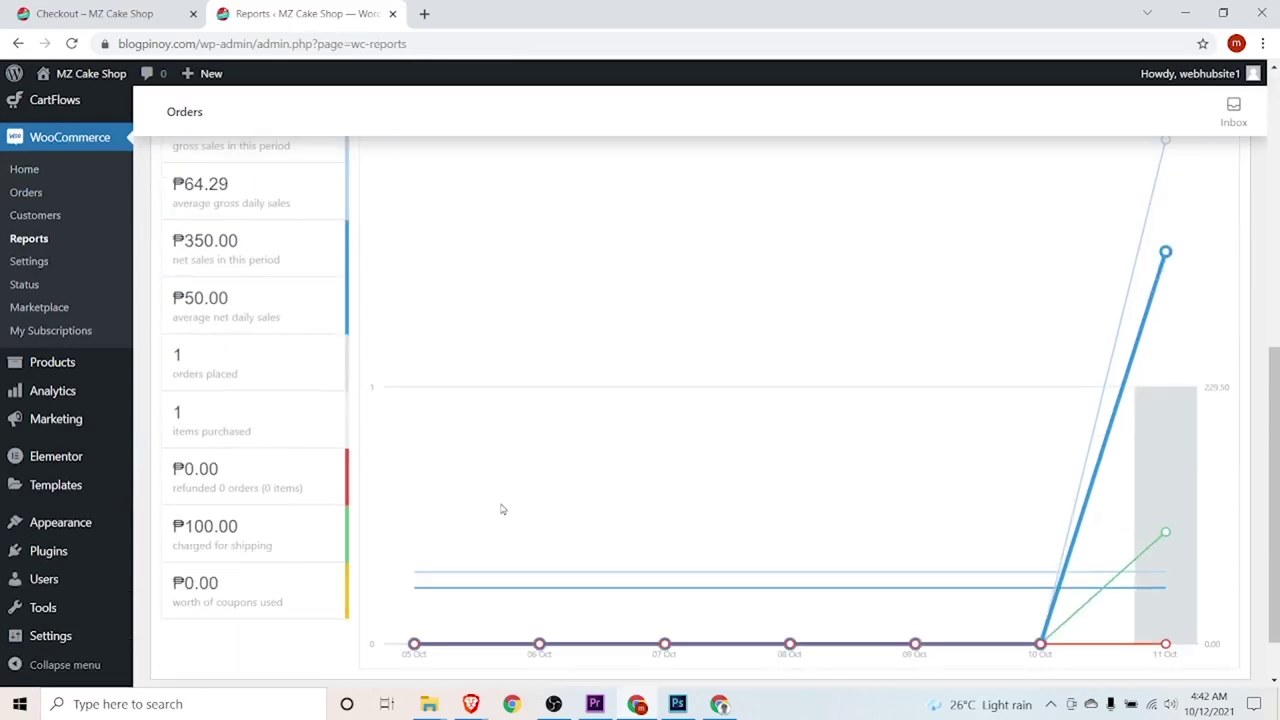
{"action": "scroll", "coordinate": [505, 509], "scroll_direction": "up", "scroll_amount": 2}
{"action": "scroll", "coordinate": [505, 509], "scroll_direction": "up", "scroll_amount": 5}
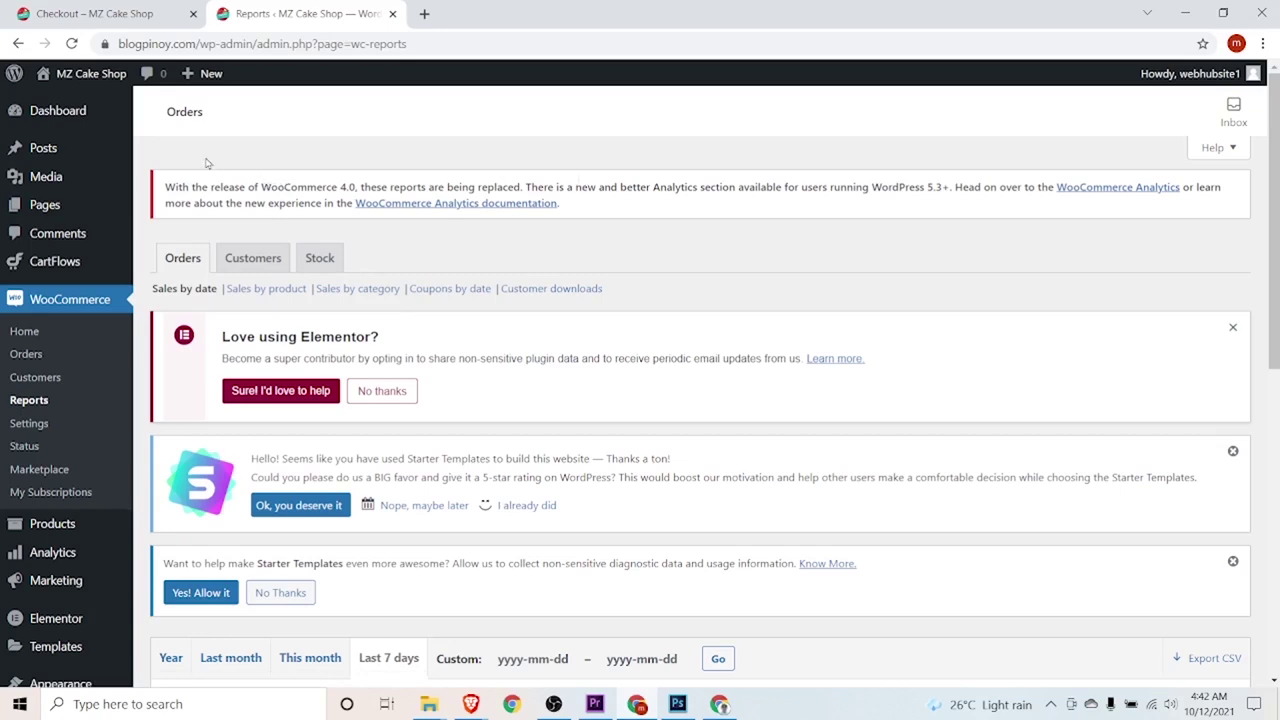
{"action": "mouse_move", "coordinate": [114, 86]}
{"action": "left_click", "coordinate": [78, 100]}
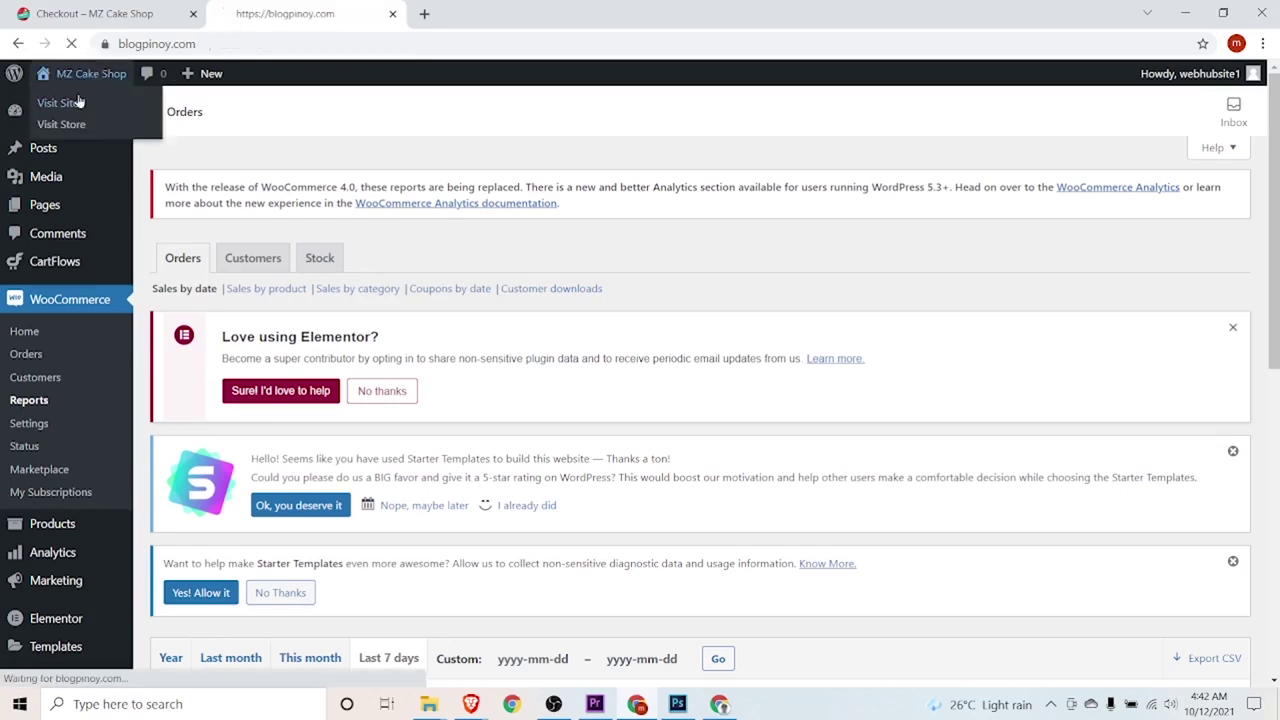